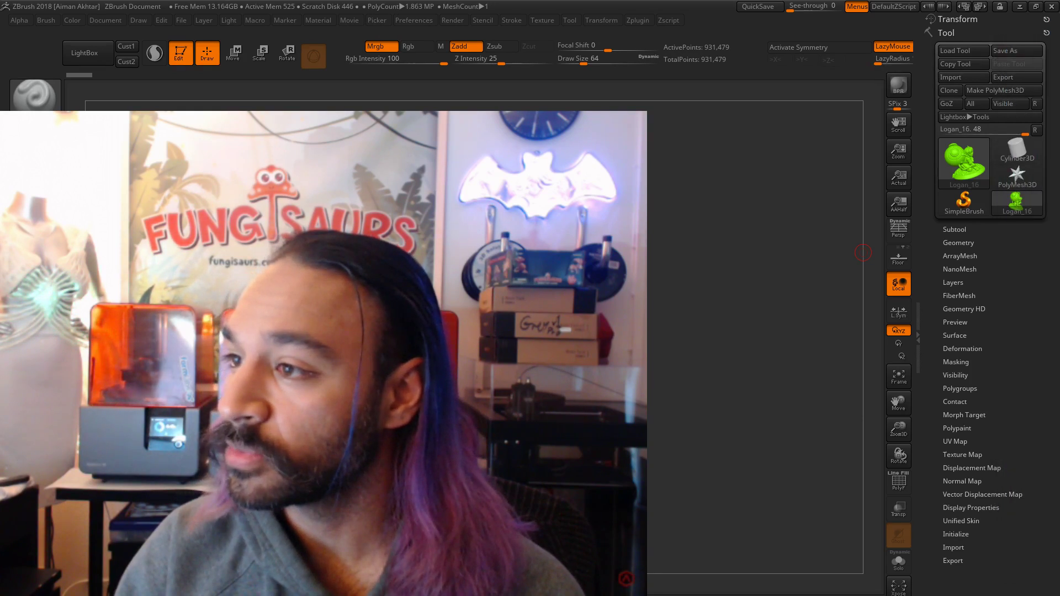
Step: Switch to Chrome and open the Pixologic Twitch channel from the ZBrush Stream bookmarks
{"action": "left_click_drag", "start_coordinate": [1059, 94], "coordinate": [397, 1]}
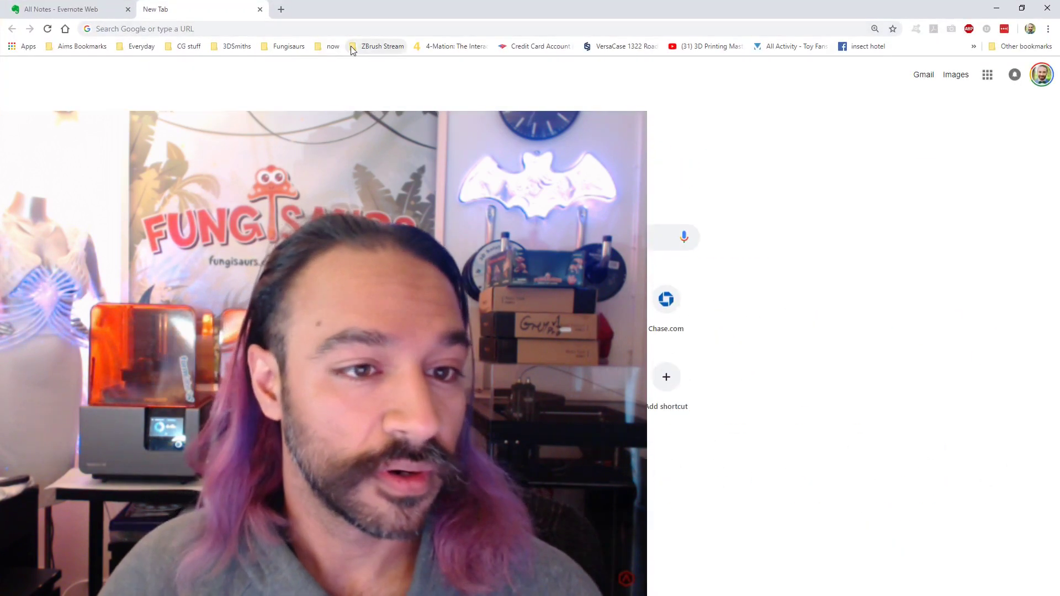
{"action": "left_click", "coordinate": [351, 46]}
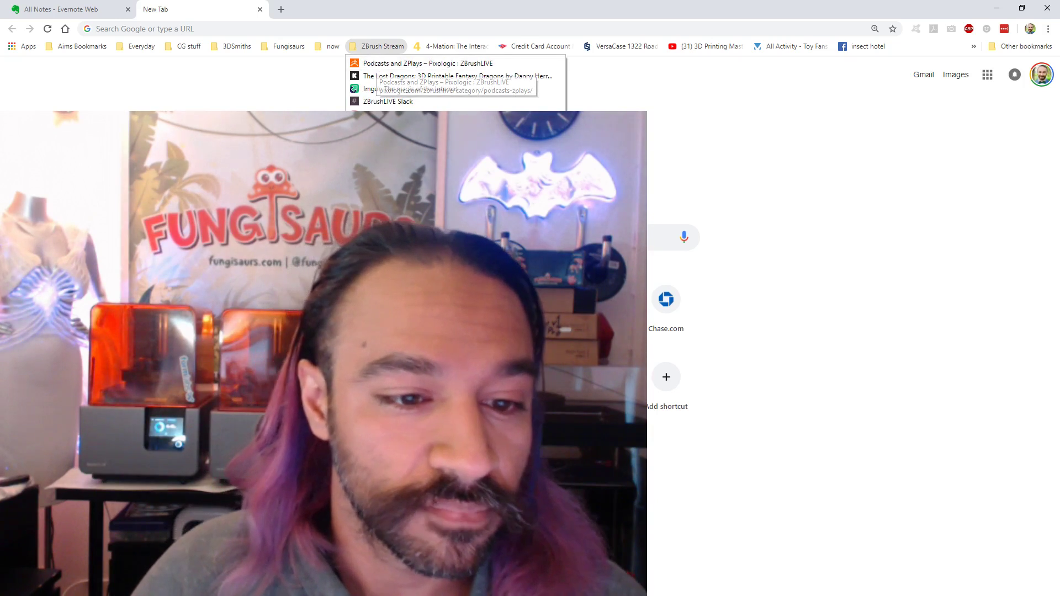
{"action": "mouse_move", "coordinate": [442, 215]}
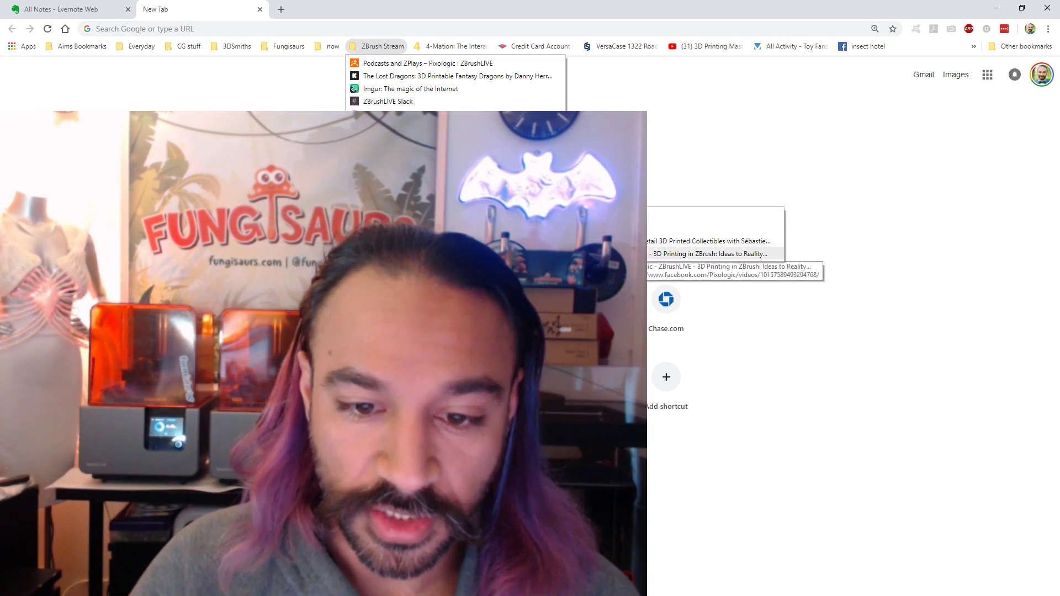
{"action": "left_click", "coordinate": [620, 228]}
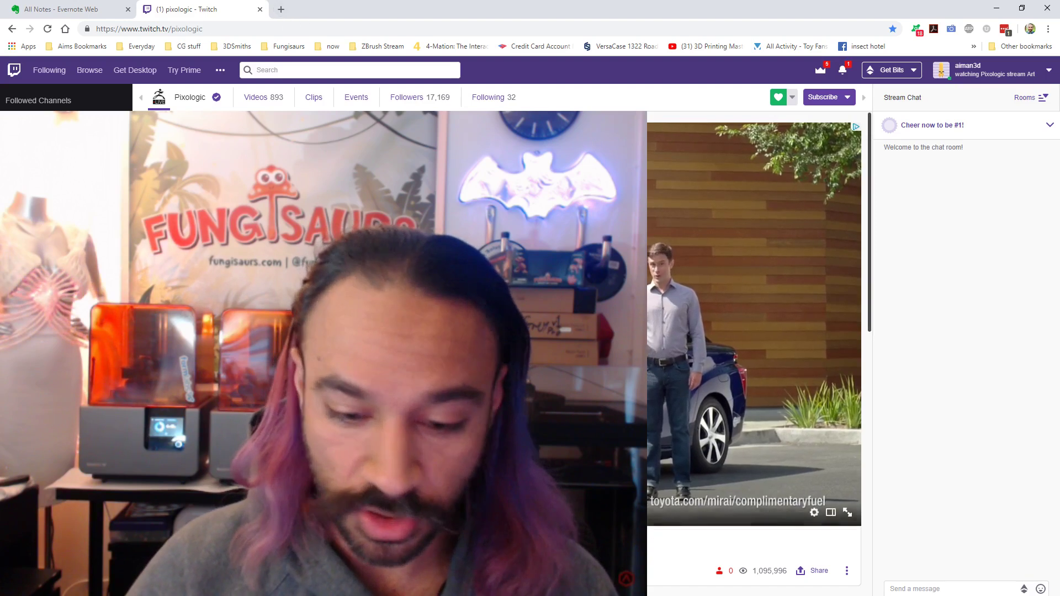
Step: Load facebook.com in a new tab, close the chat on the own profile page, and open the linked Pixologic live video
{"action": "left_click", "coordinate": [281, 9]}
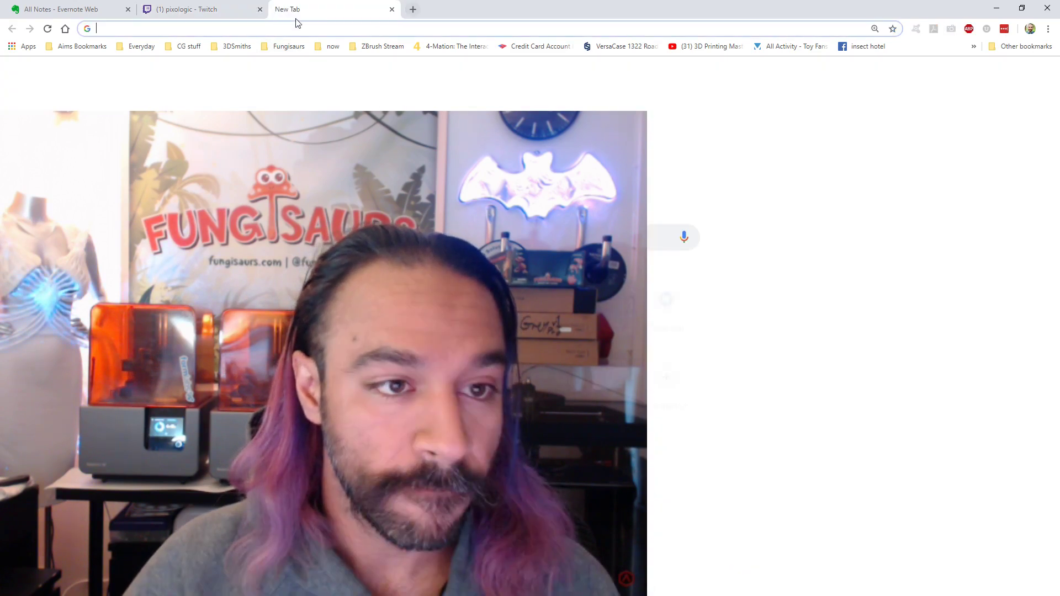
{"action": "type", "text": "facebook.com"}
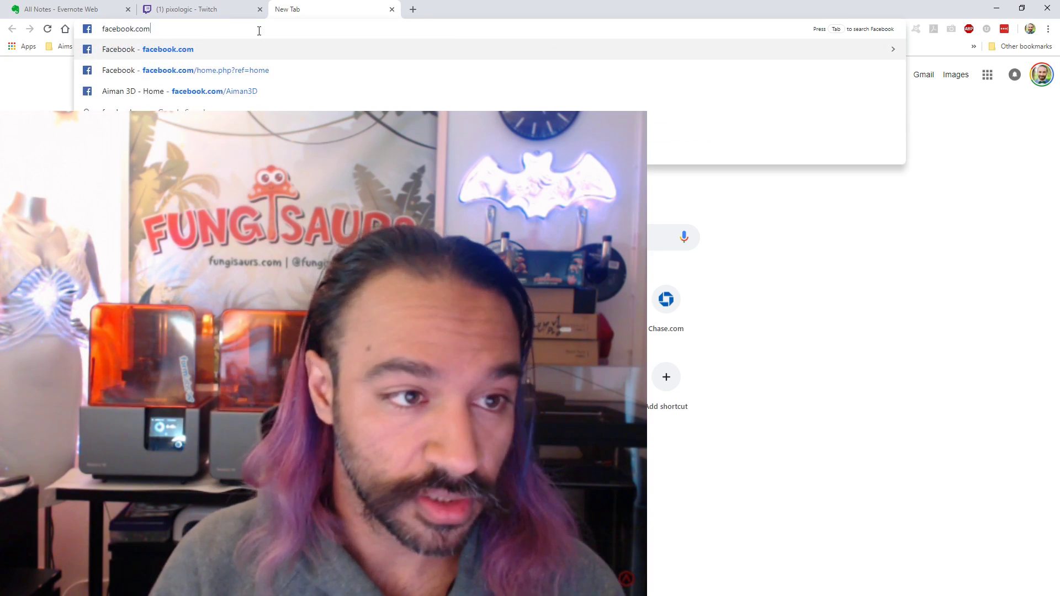
{"action": "key", "text": "Return"}
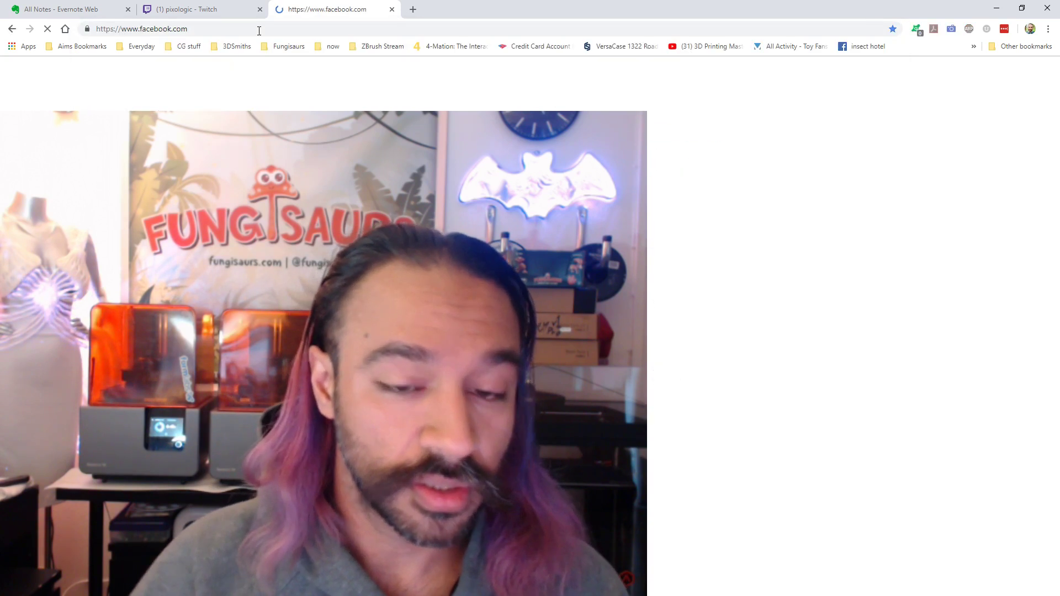
{"action": "left_click", "coordinate": [612, 69]}
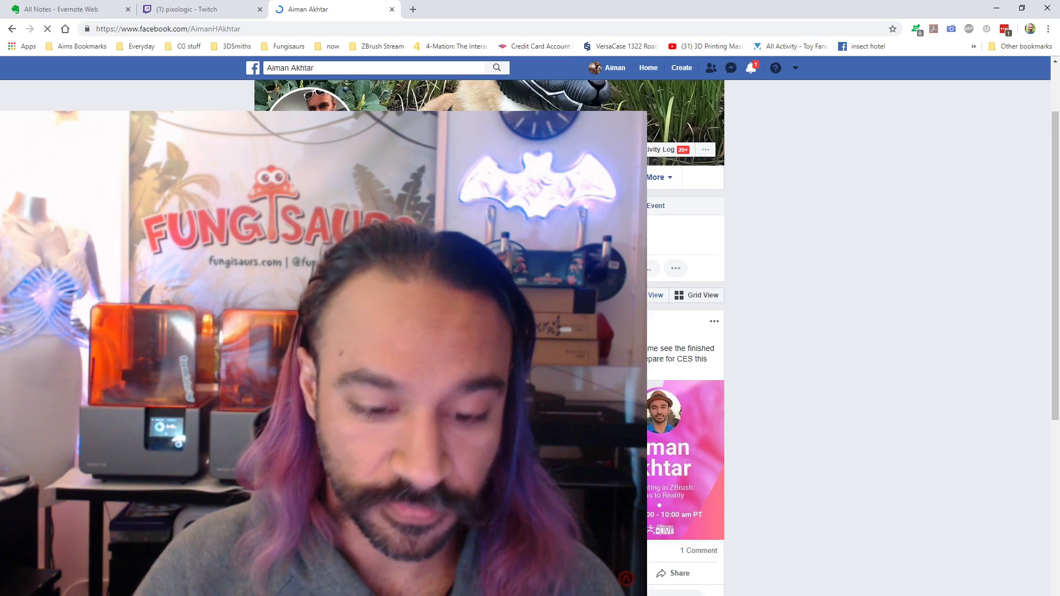
{"action": "scroll", "coordinate": [490, 332], "scroll_direction": "down", "scroll_amount": 2}
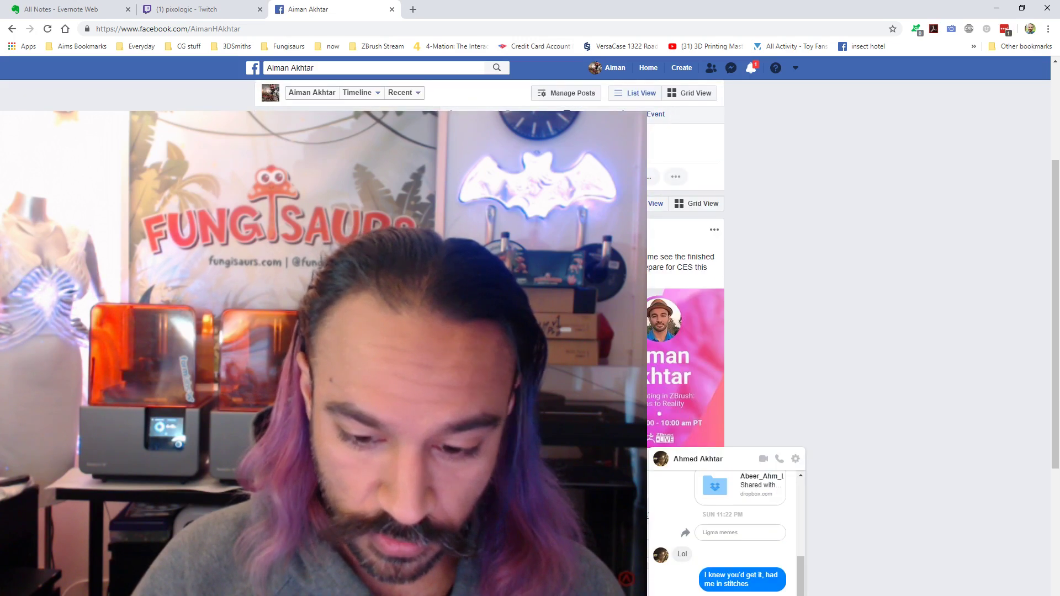
{"action": "left_click", "coordinate": [804, 448]}
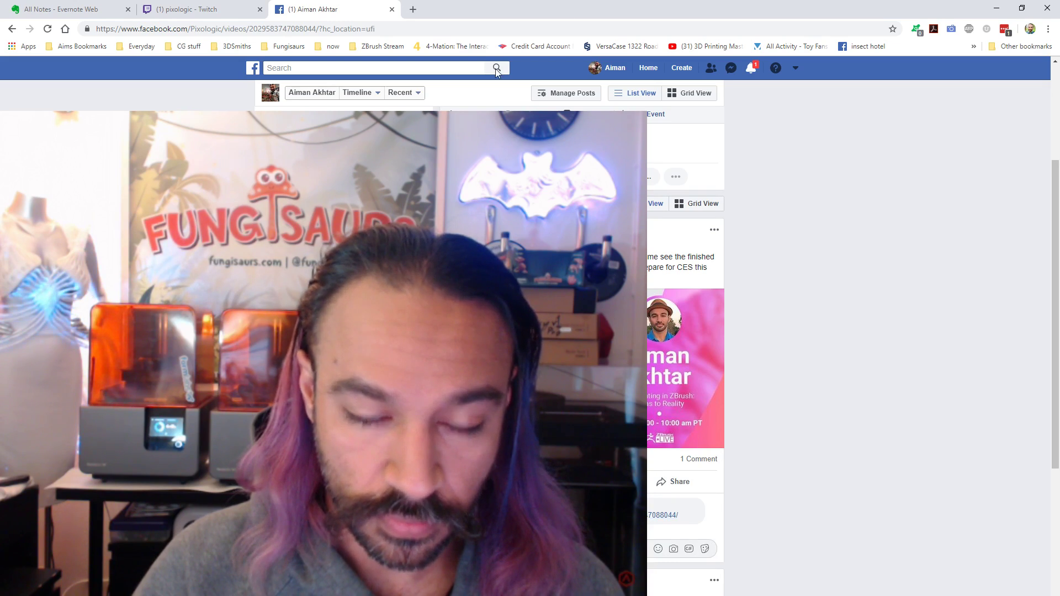
{"action": "left_click_drag", "start_coordinate": [525, 4], "coordinate": [1059, 165]}
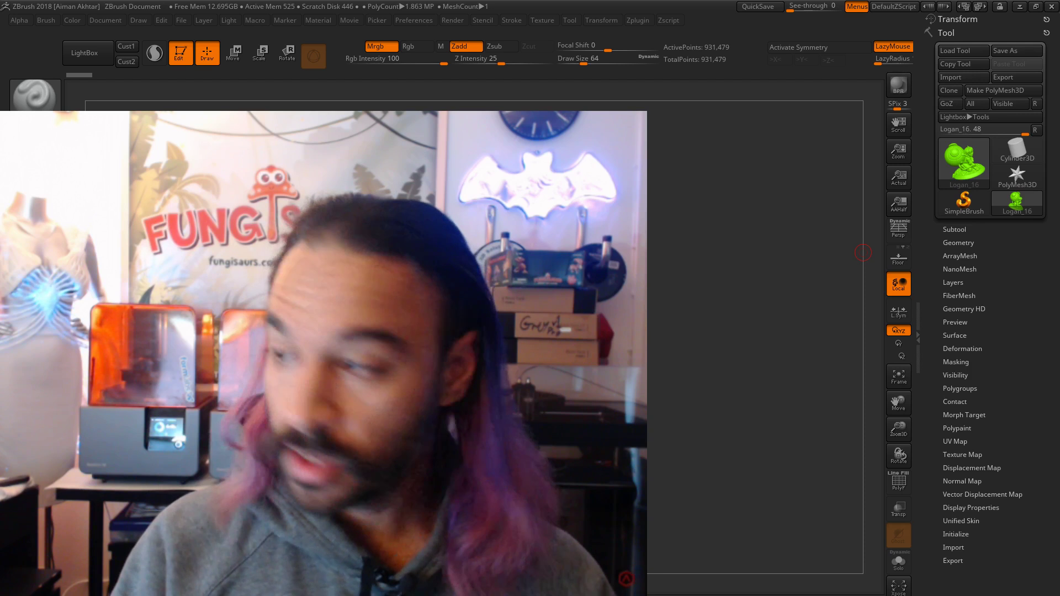
Step: Bring the artist's portfolio website on screen and open the Windows Sound playback devices in a visible spot over it
{"action": "left_click_drag", "start_coordinate": [0, 9], "coordinate": [147, 7]}
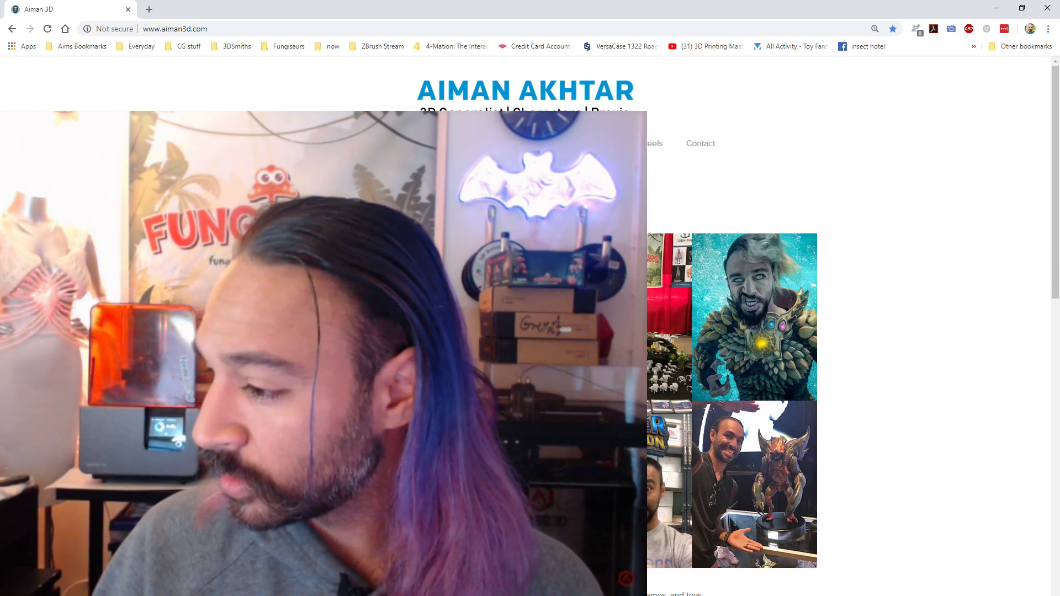
{"action": "right_click", "coordinate": [985, 595]}
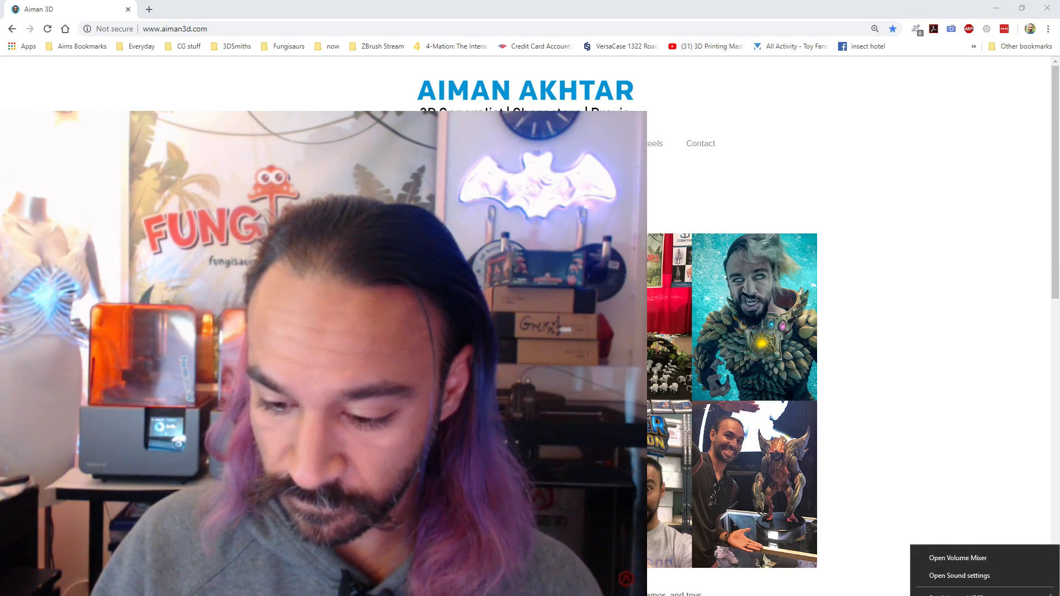
{"action": "left_click", "coordinate": [951, 595]}
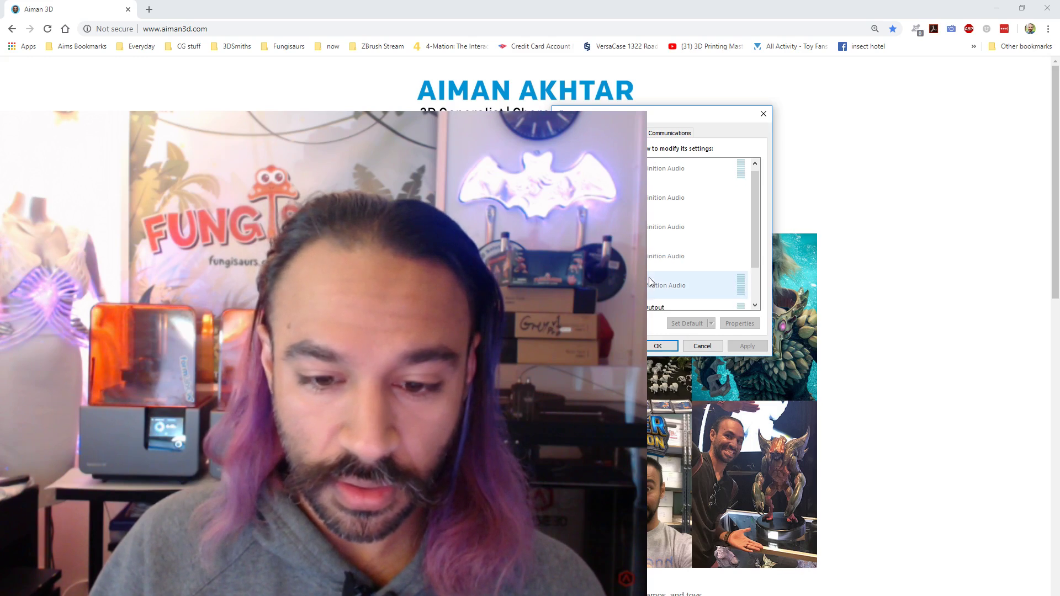
{"action": "left_click", "coordinate": [985, 595]}
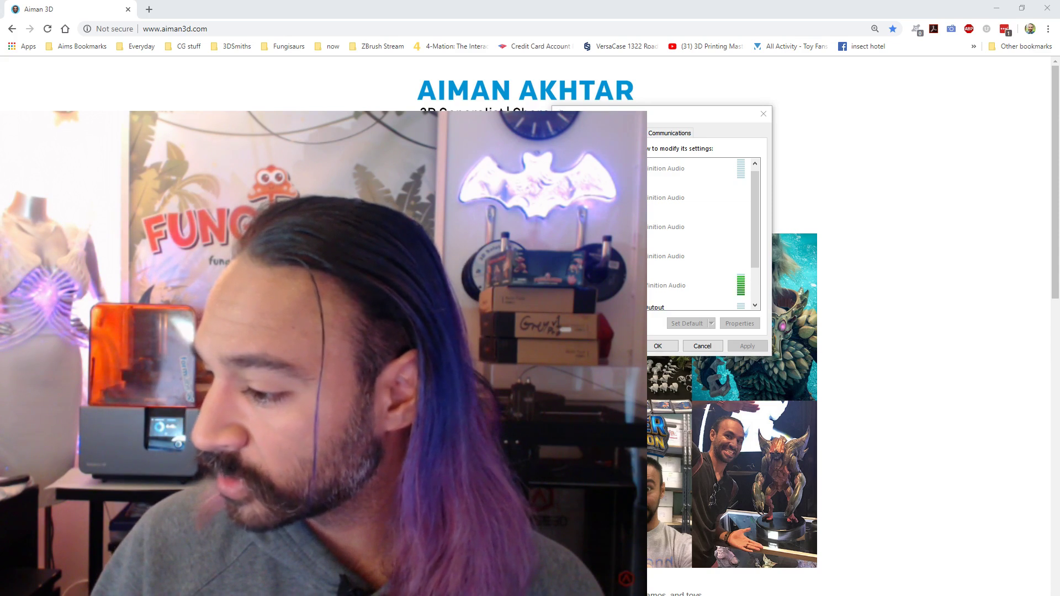
{"action": "left_click_drag", "start_coordinate": [679, 119], "coordinate": [888, 123]}
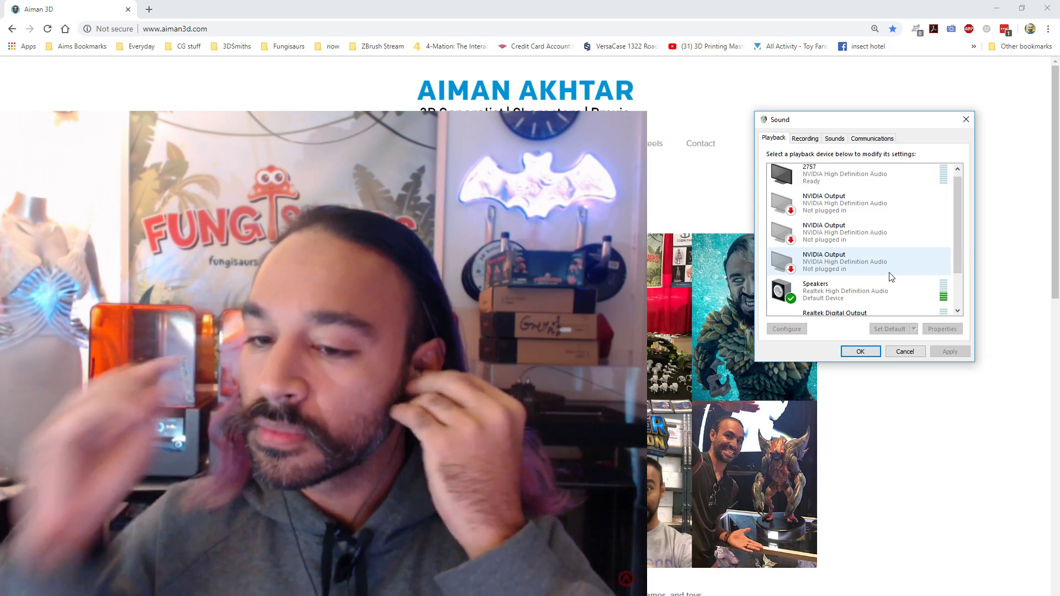
Step: Check the list of playback devices and close the Sound settings
{"action": "left_click_drag", "start_coordinate": [959, 246], "coordinate": [957, 208]}
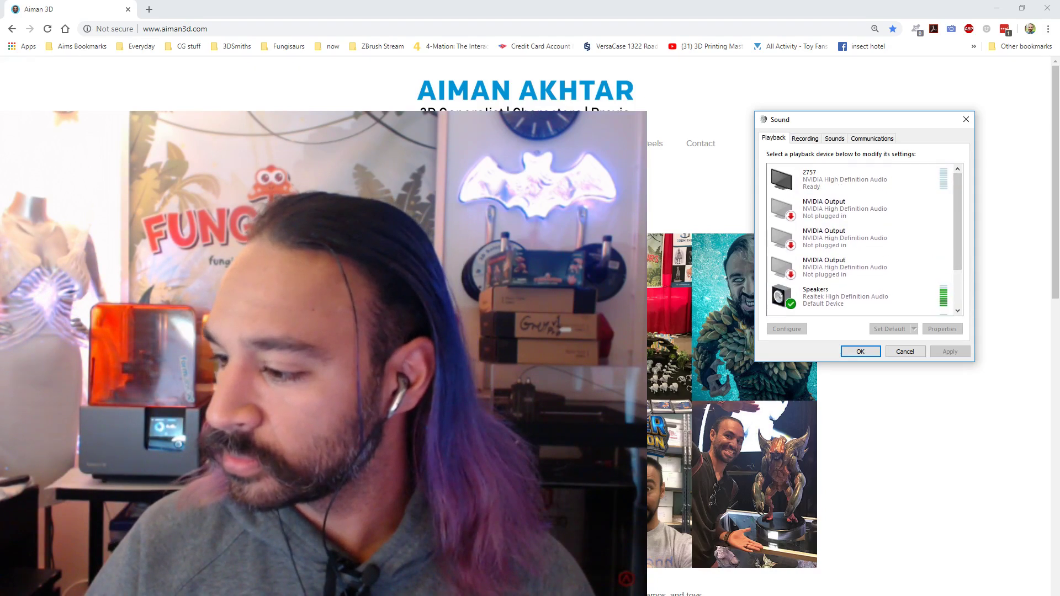
{"action": "key", "text": "alt+Tab"}
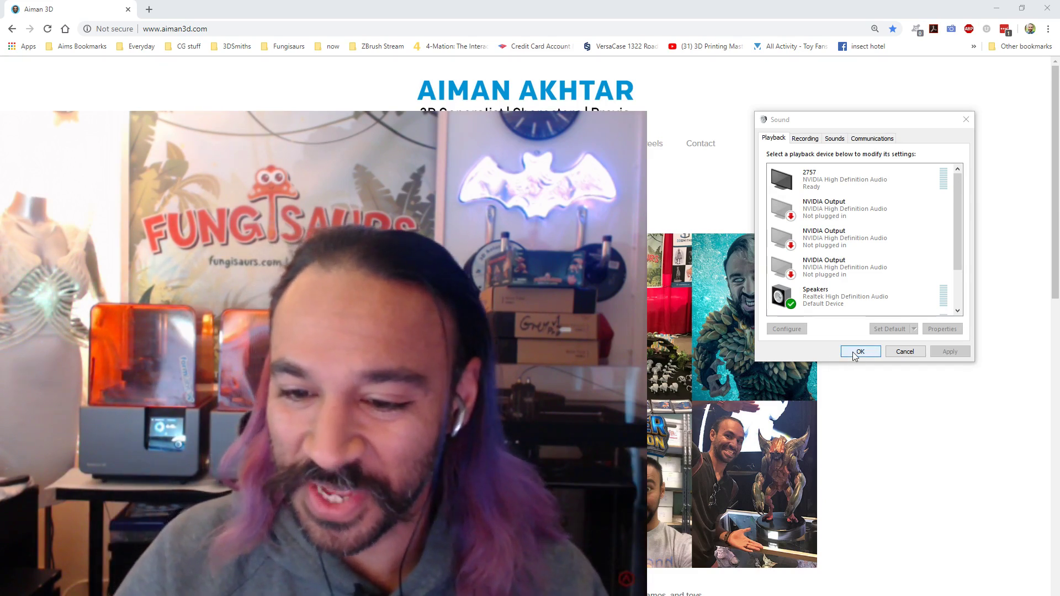
{"action": "scroll", "coordinate": [859, 259], "scroll_direction": "down", "scroll_amount": 2}
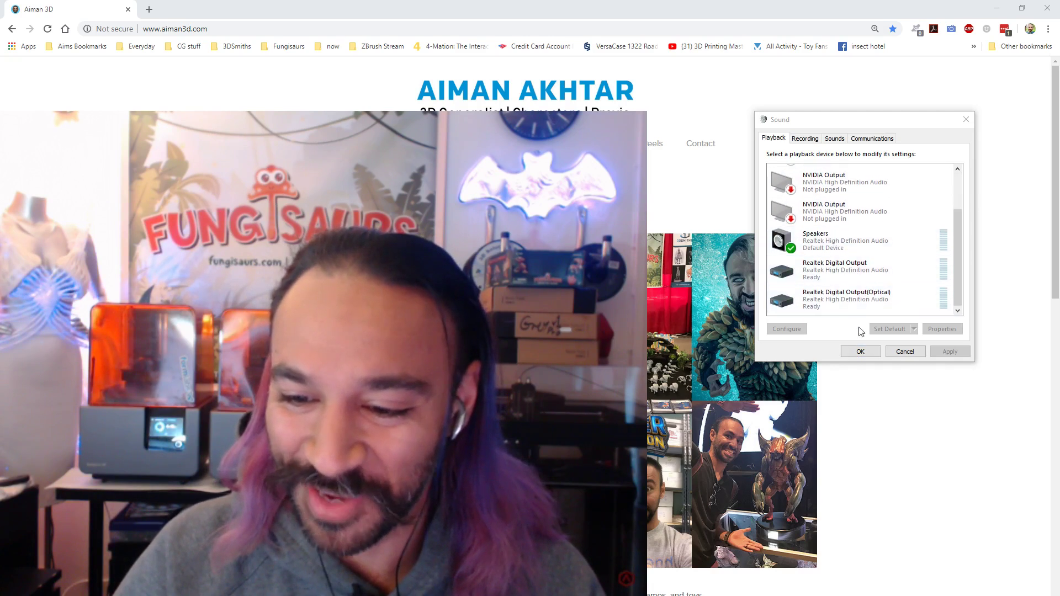
{"action": "left_click", "coordinate": [860, 351]}
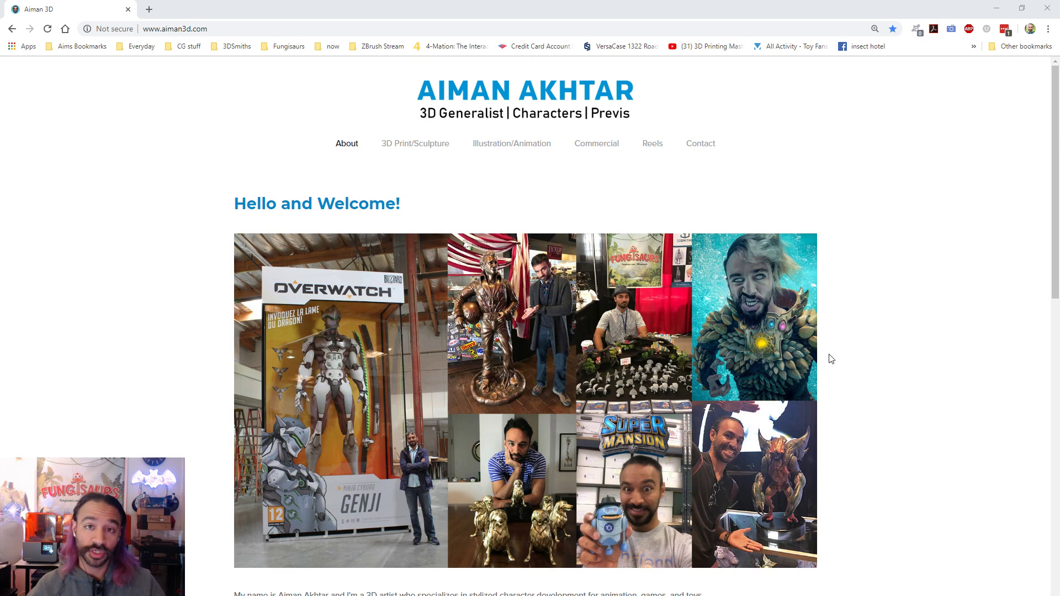
Step: Look over the portfolio's About page, from the photo collage to the biography text
{"action": "scroll", "coordinate": [873, 348], "scroll_direction": "down", "scroll_amount": 2}
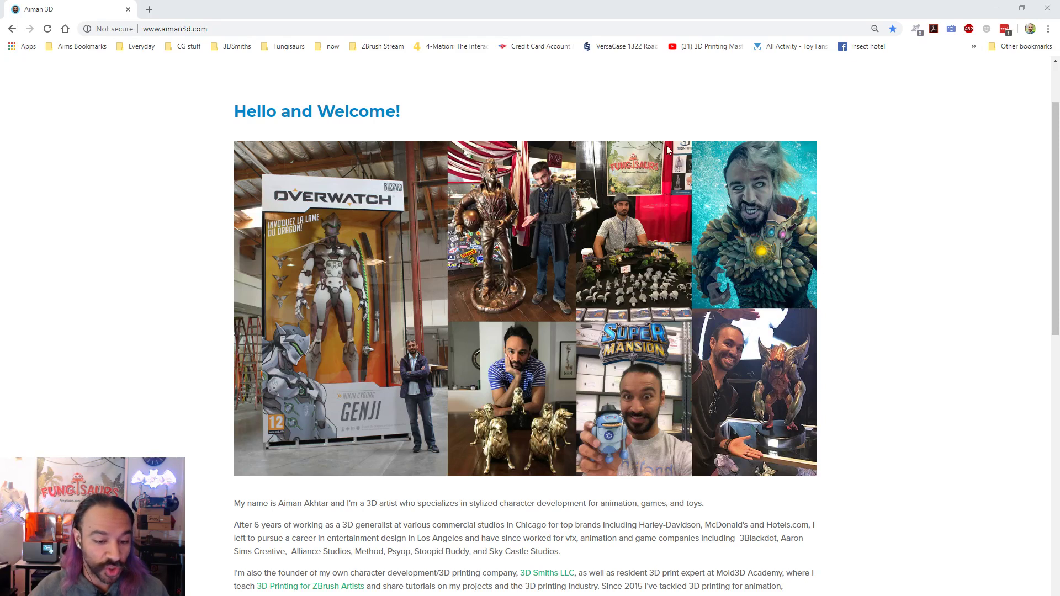
{"action": "scroll", "coordinate": [922, 369], "scroll_direction": "down", "scroll_amount": 15}
{"action": "scroll", "coordinate": [905, 368], "scroll_direction": "up", "scroll_amount": 20}
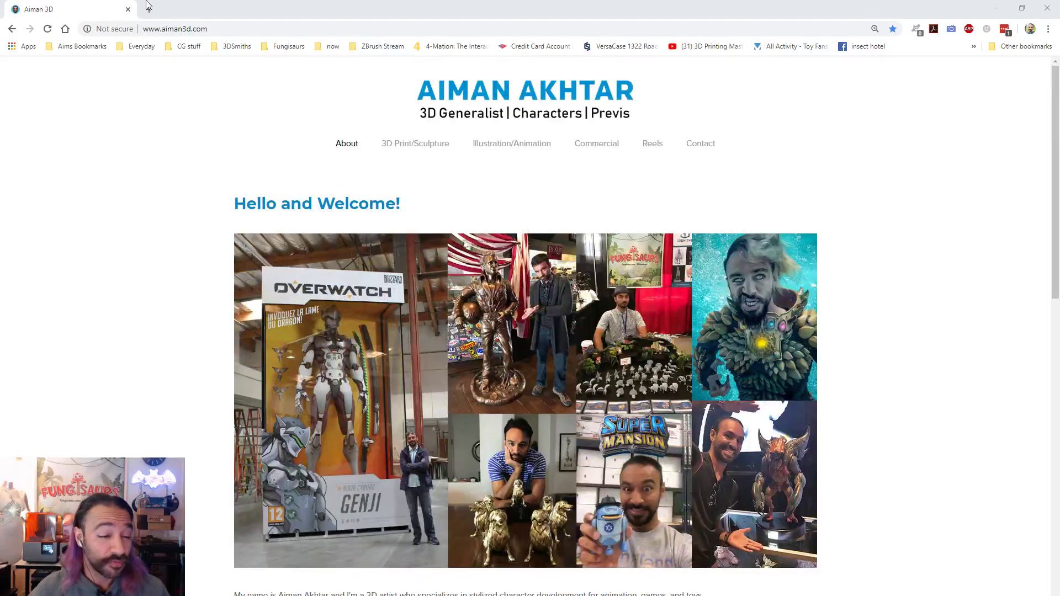
Step: Open the 3D Print/Sculpture gallery, view the Fungisaurs display box photo enlarged, and return to the gallery
{"action": "left_click", "coordinate": [418, 144]}
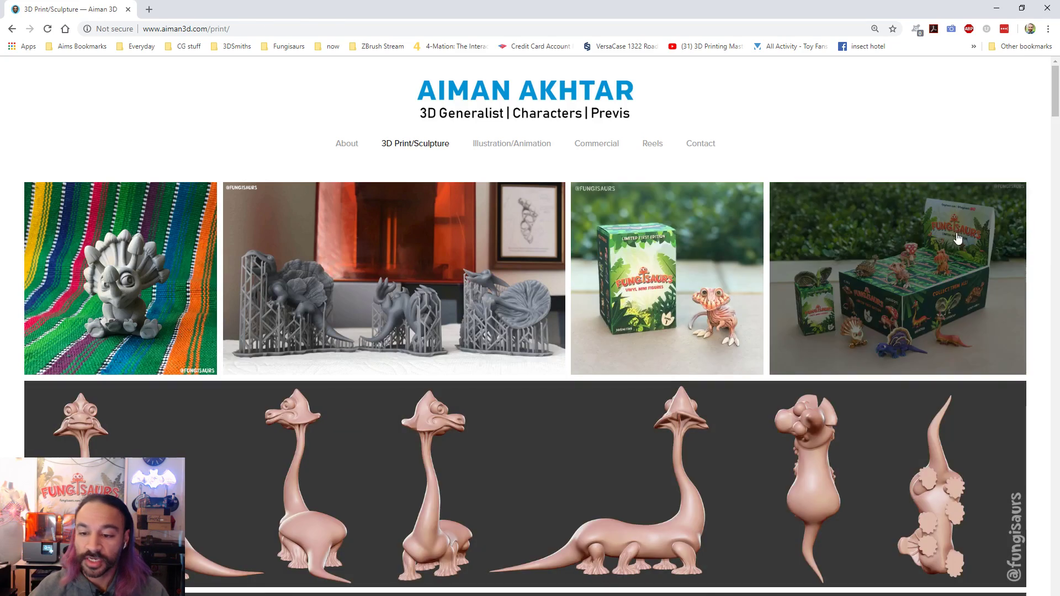
{"action": "left_click", "coordinate": [958, 238]}
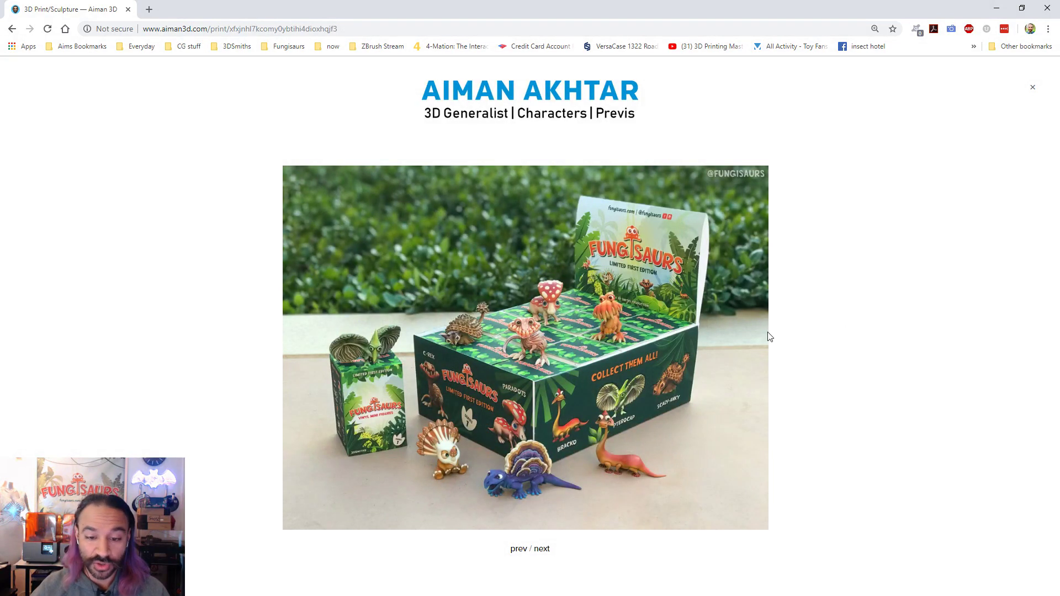
{"action": "left_click", "coordinate": [1031, 91]}
Step: Load fungisaurs.com in the current browser tab
{"action": "left_click", "coordinate": [209, 34]}
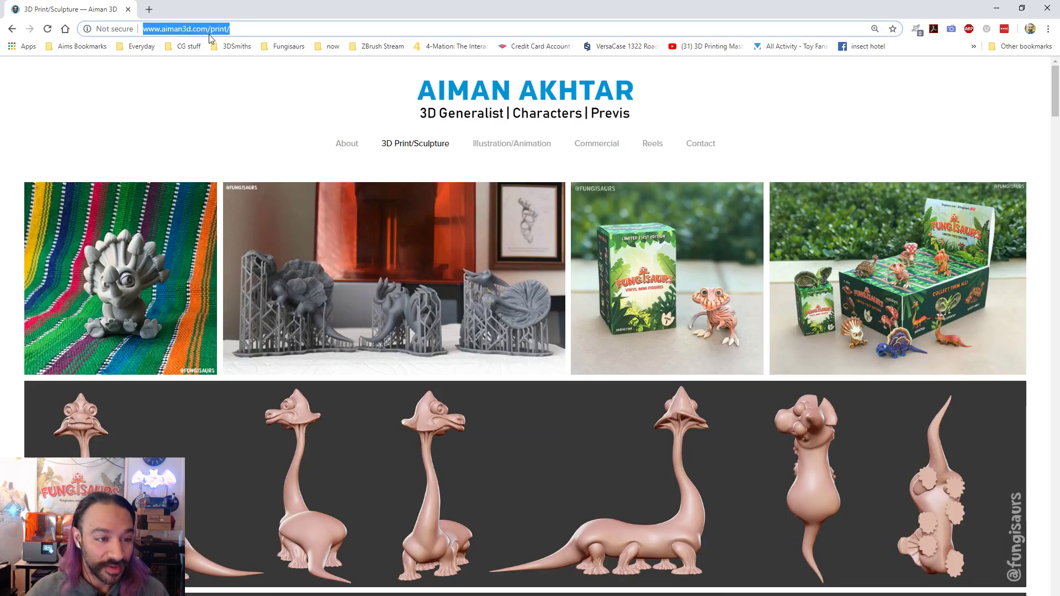
{"action": "type", "text": "fungisaurs.com"}
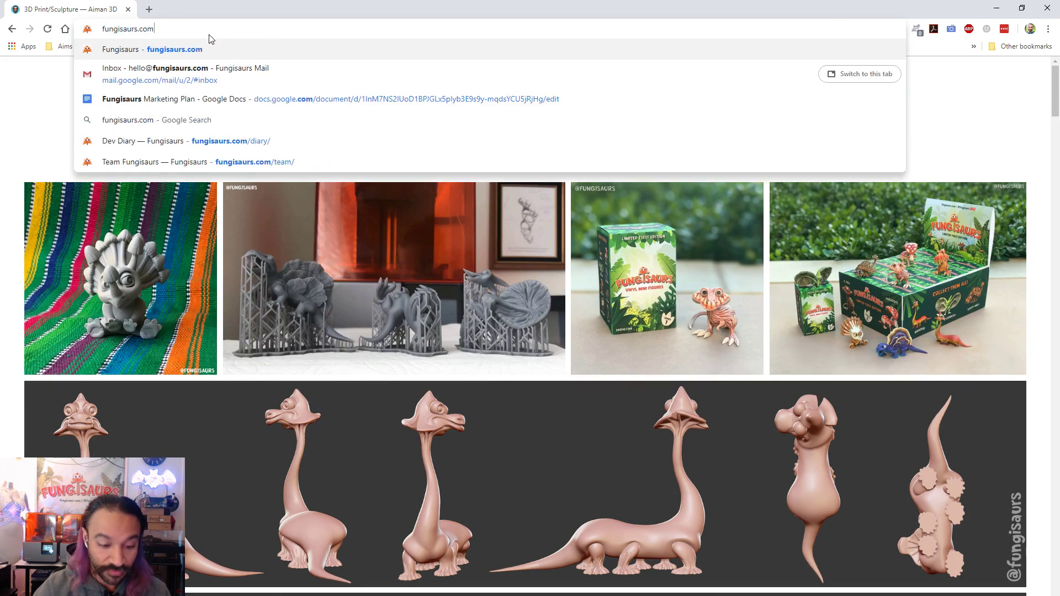
{"action": "key", "text": "Return"}
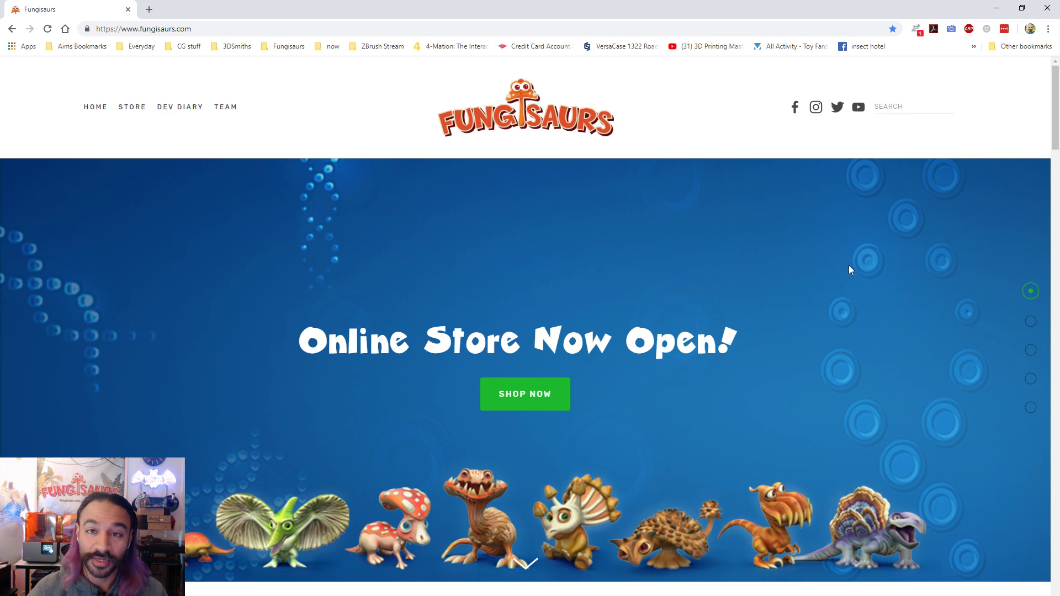
Step: Examine the Fungisaurs home page, including the character cards, Instagram feed and contact form, and return to its beginning
{"action": "scroll", "coordinate": [848, 270], "scroll_direction": "down", "scroll_amount": 2}
{"action": "scroll", "coordinate": [355, 372], "scroll_direction": "up", "scroll_amount": 2}
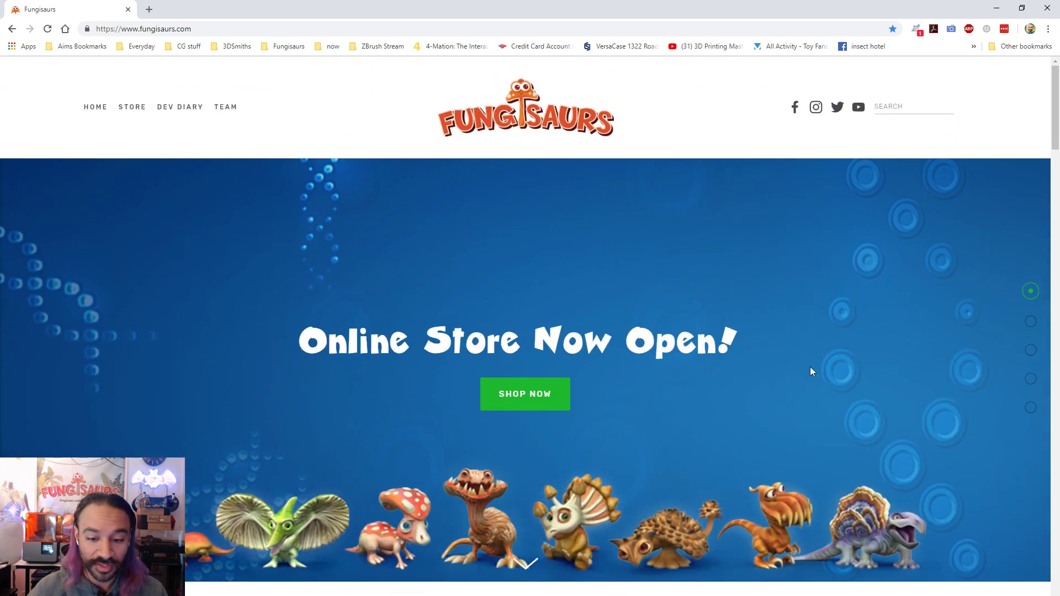
{"action": "scroll", "coordinate": [843, 246], "scroll_direction": "down", "scroll_amount": 1}
{"action": "scroll", "coordinate": [843, 247], "scroll_direction": "down", "scroll_amount": 5}
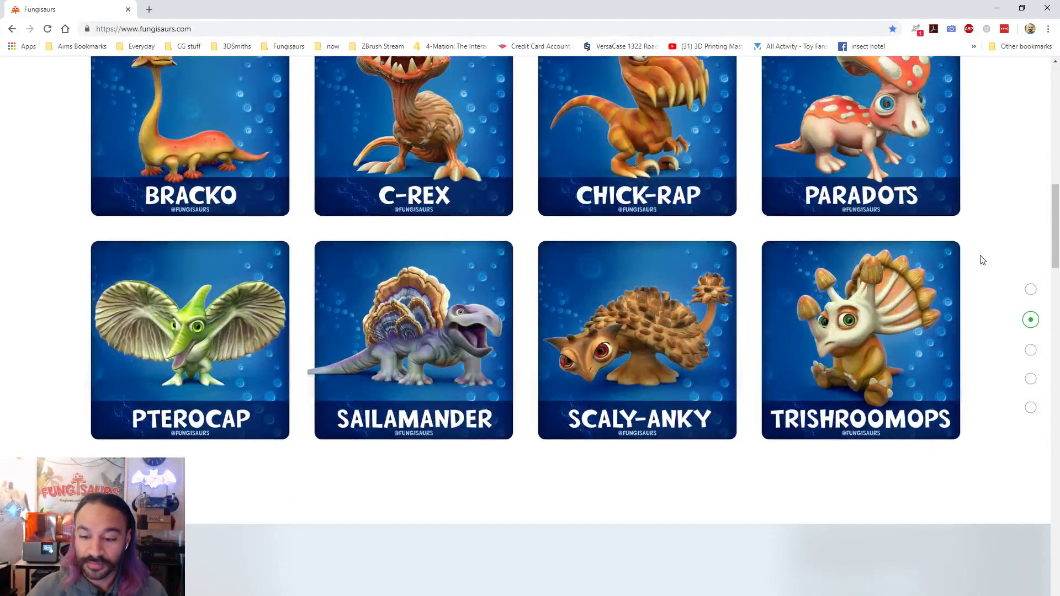
{"action": "scroll", "coordinate": [982, 260], "scroll_direction": "up", "scroll_amount": 2}
{"action": "scroll", "coordinate": [983, 260], "scroll_direction": "down", "scroll_amount": 2}
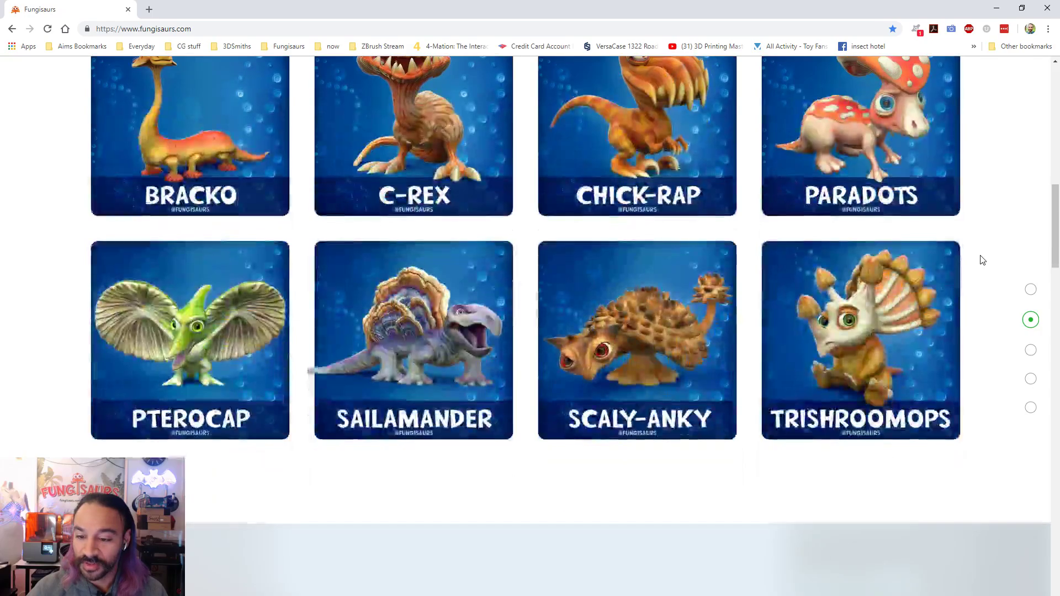
{"action": "scroll", "coordinate": [982, 260], "scroll_direction": "down", "scroll_amount": 10}
{"action": "scroll", "coordinate": [983, 260], "scroll_direction": "down", "scroll_amount": 15}
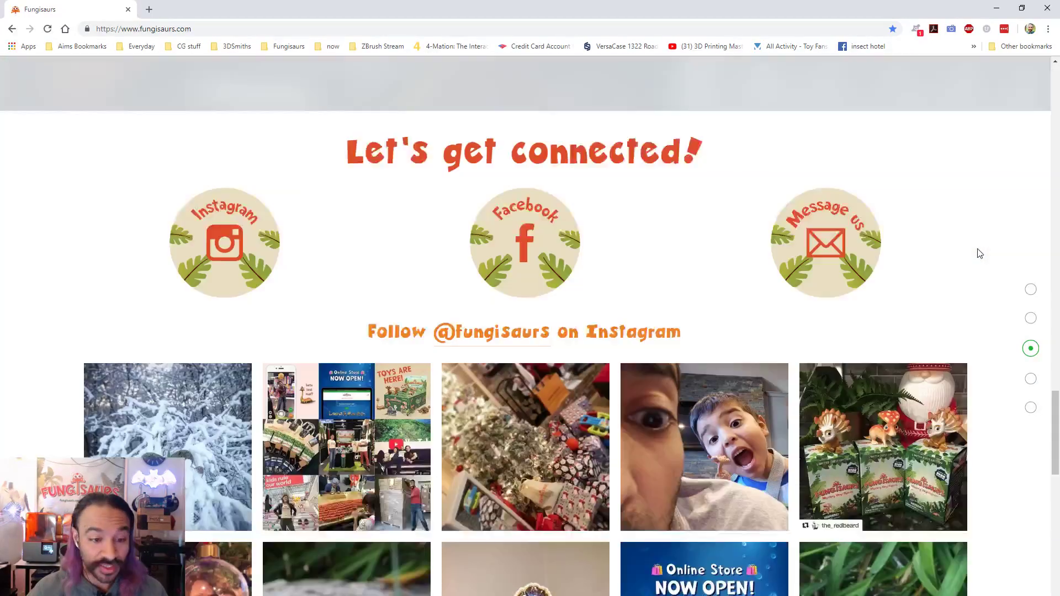
{"action": "scroll", "coordinate": [980, 253], "scroll_direction": "down", "scroll_amount": 1}
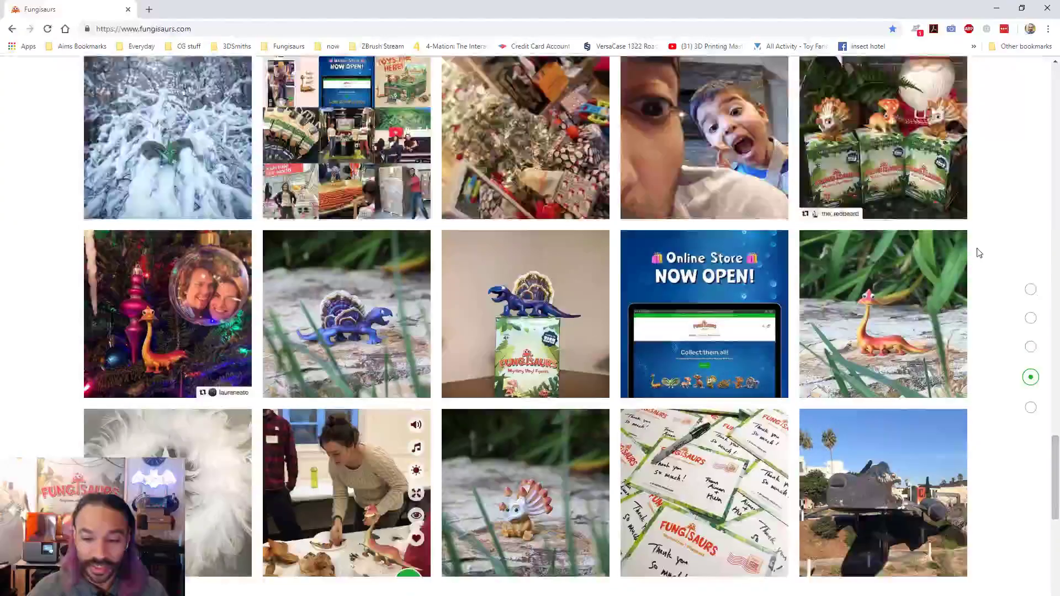
{"action": "scroll", "coordinate": [980, 253], "scroll_direction": "up", "scroll_amount": 1}
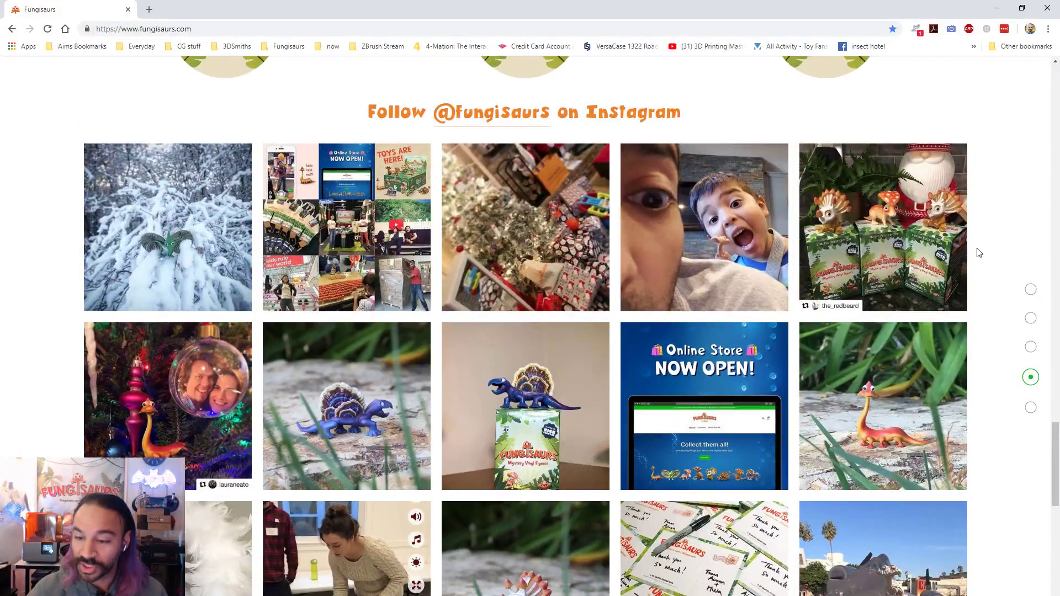
{"action": "scroll", "coordinate": [979, 253], "scroll_direction": "down", "scroll_amount": 12}
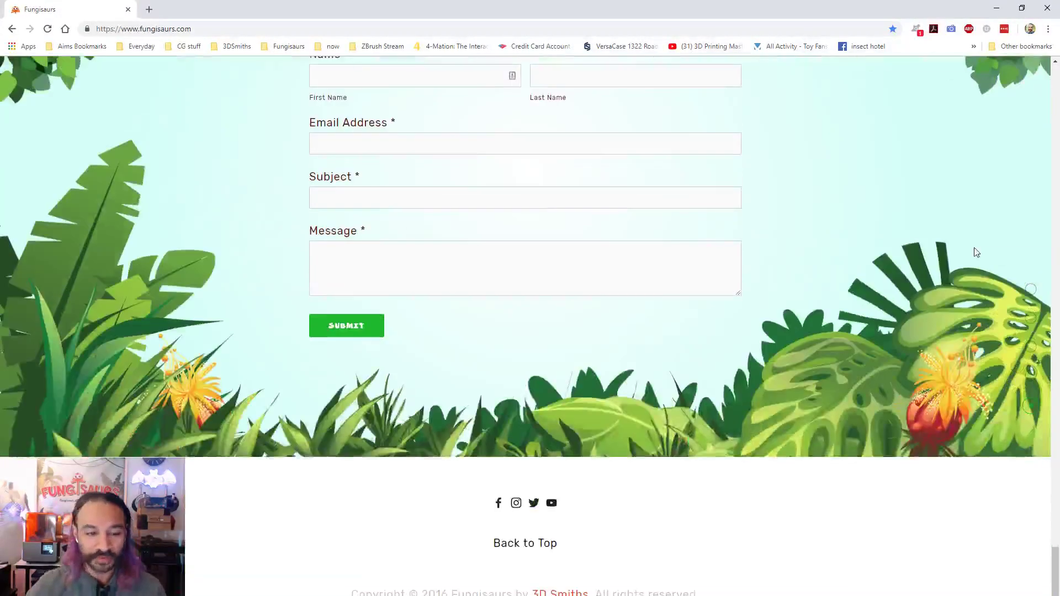
{"action": "scroll", "coordinate": [974, 247], "scroll_direction": "up", "scroll_amount": 5}
{"action": "left_click", "coordinate": [1057, 76]}
{"action": "left_click_drag", "start_coordinate": [1056, 77], "coordinate": [1055, 58]}
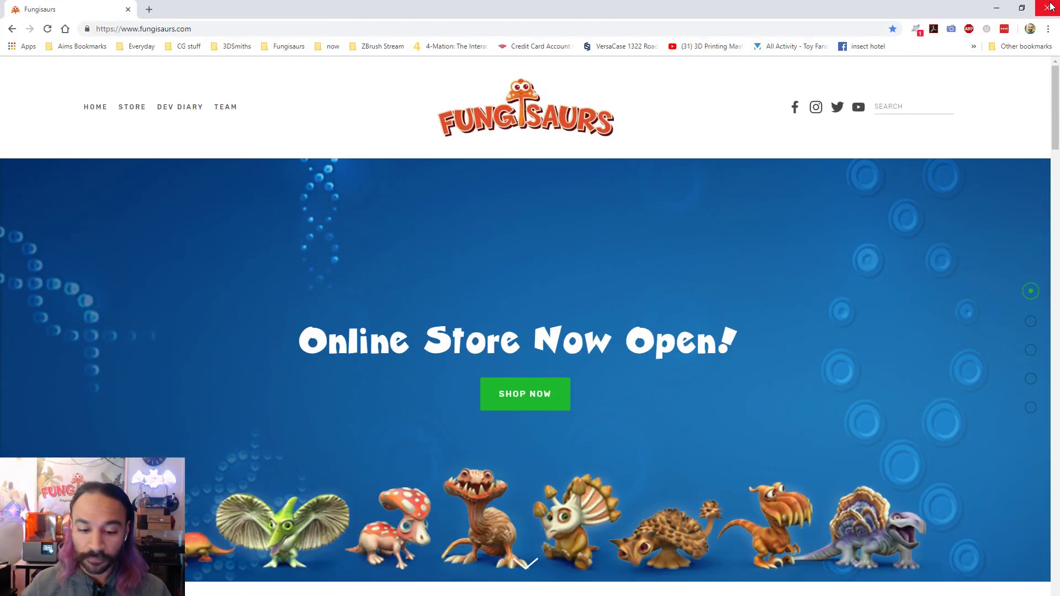
Step: Load google.com in the current tab and search for "zbrush live presenters"
{"action": "left_click", "coordinate": [437, 29]}
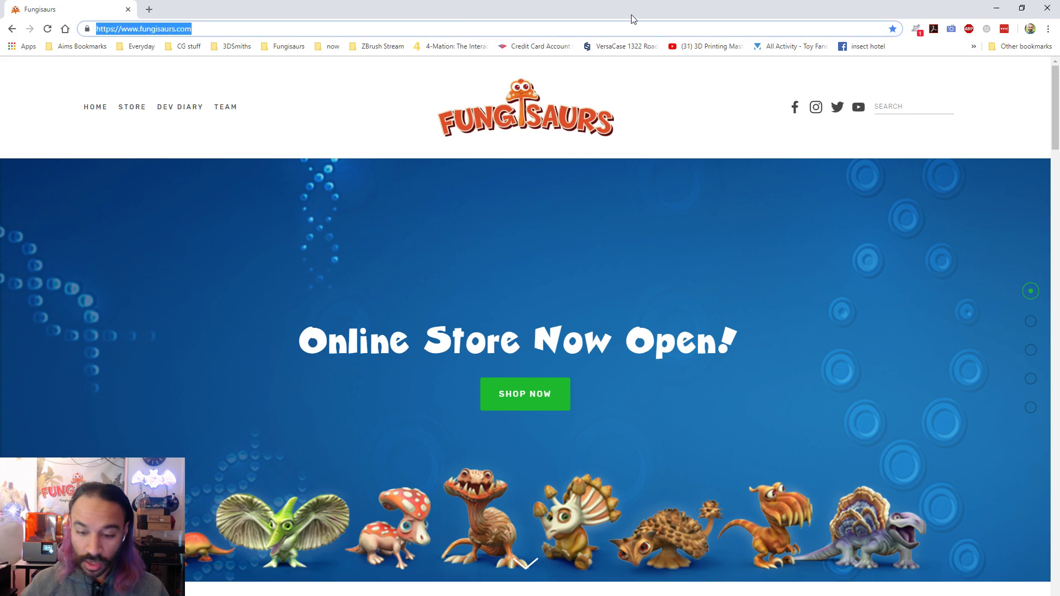
{"action": "type", "text": "google.c"}
{"action": "key", "text": "Return"}
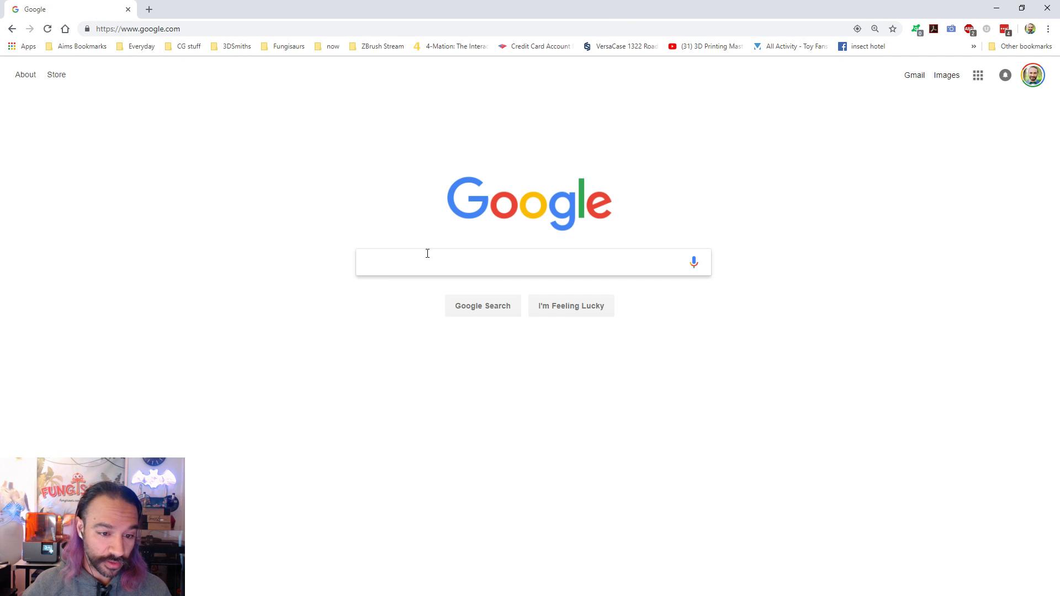
{"action": "left_click", "coordinate": [427, 253]}
{"action": "type", "text": "z"}
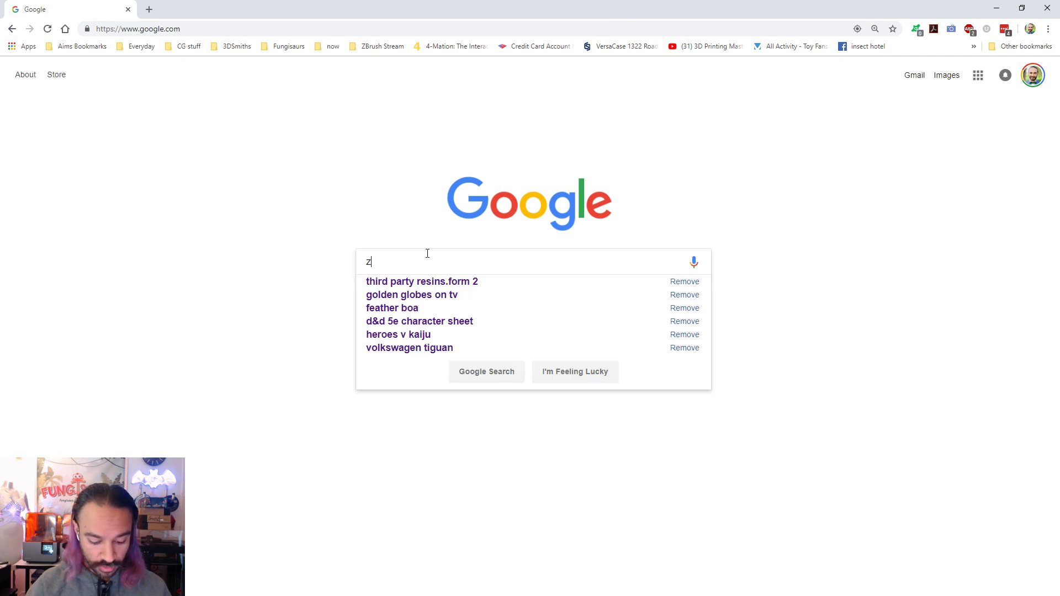
{"action": "type", "text": "brush live"}
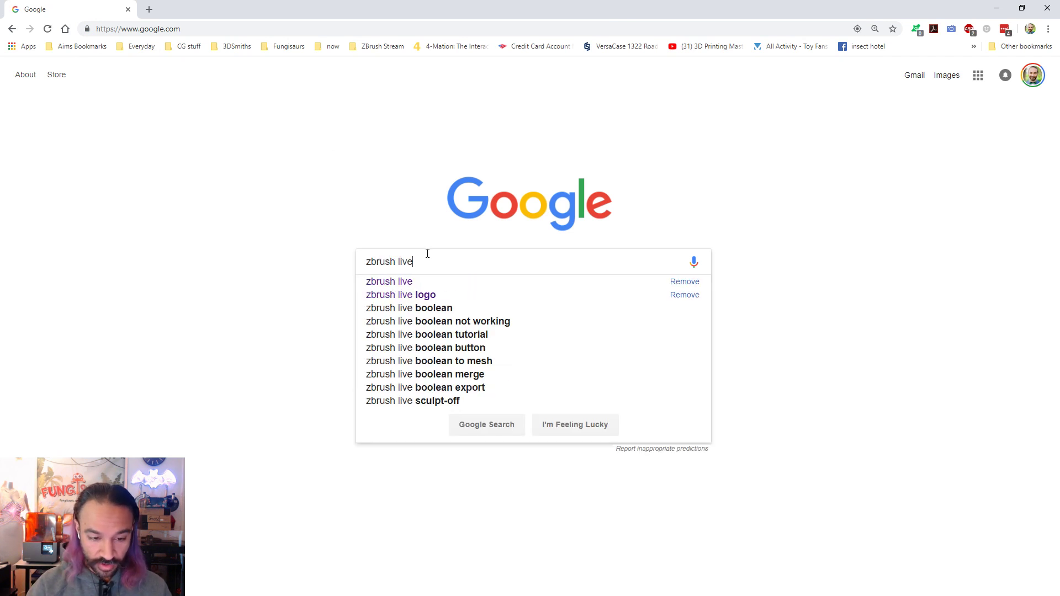
{"action": "type", "text": " presenters"}
{"action": "key", "text": "Return"}
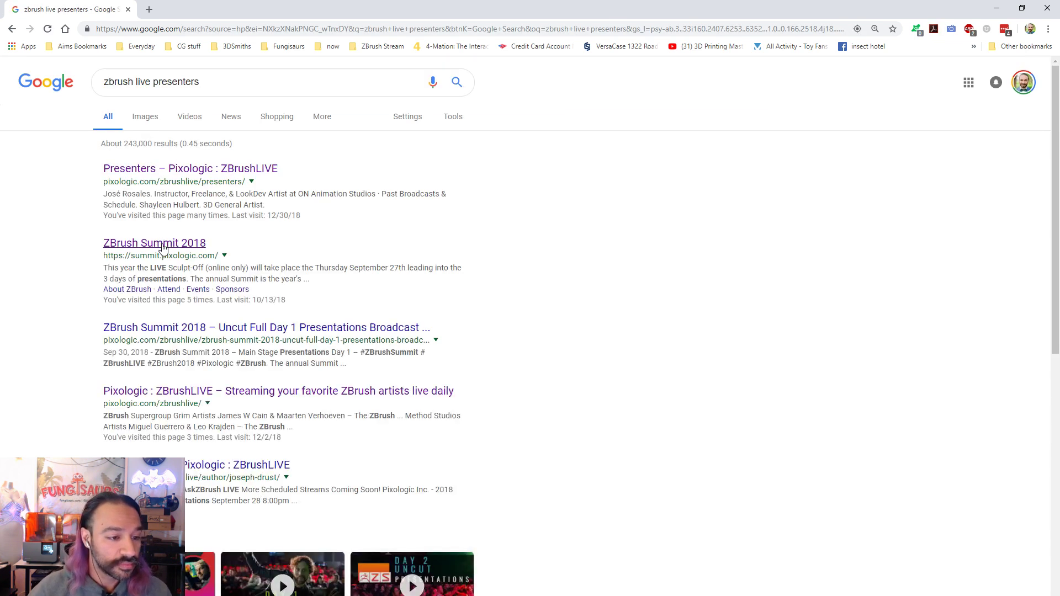
Step: Shorten the search to "zbrush live" and open the Pixologic ZBrushLIVE Presenters page from the results
{"action": "left_click_drag", "start_coordinate": [155, 82], "coordinate": [313, 78]}
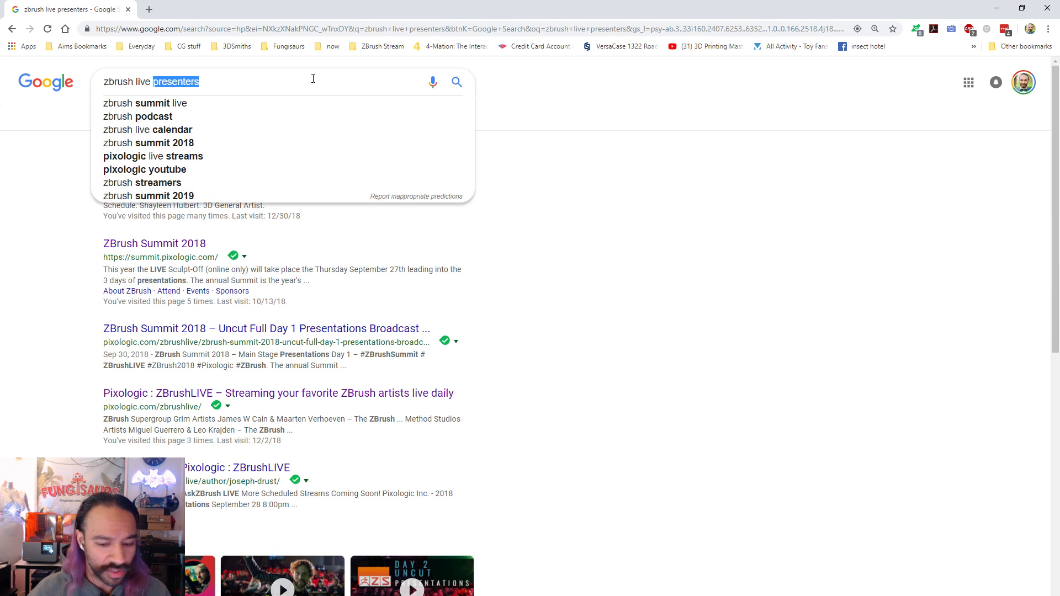
{"action": "key", "text": "BackSpace"}
{"action": "key", "text": "Return"}
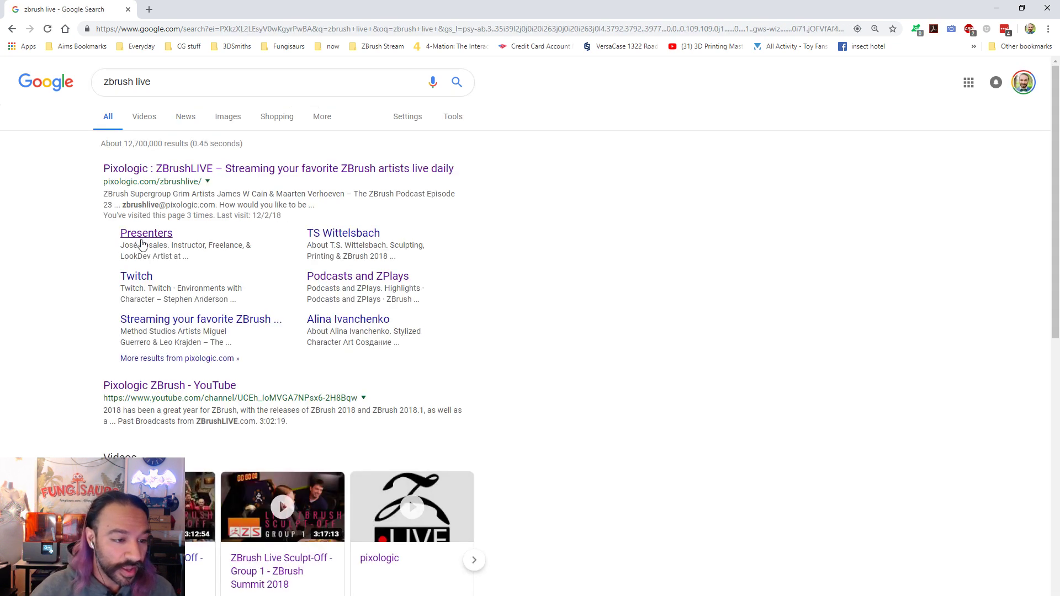
{"action": "left_click", "coordinate": [142, 233]}
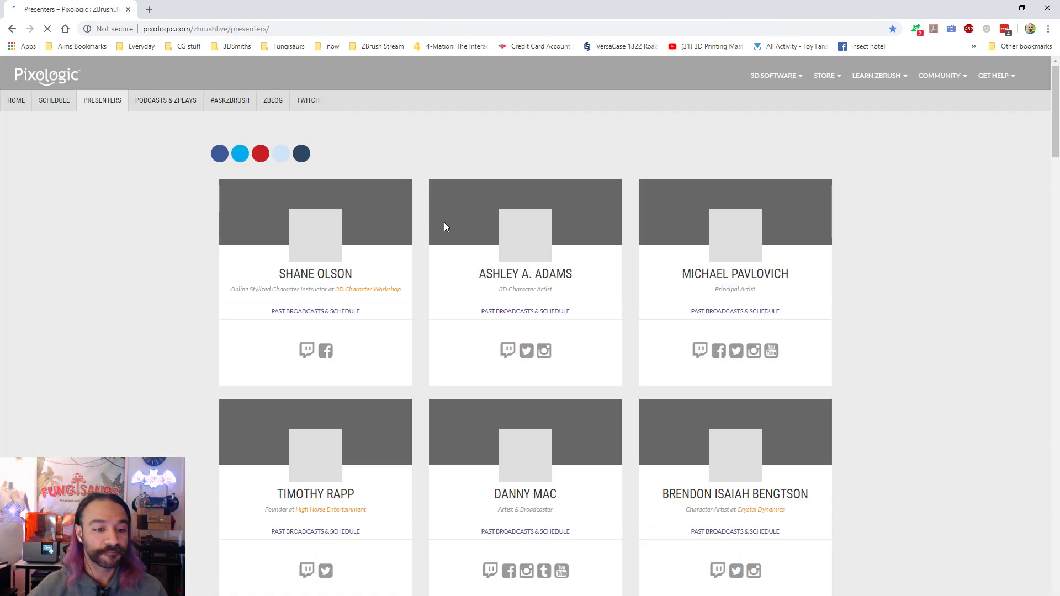
Step: Look through the grid of ZBrushLIVE presenter cards and return to its beginning
{"action": "scroll", "coordinate": [817, 320], "scroll_direction": "down", "scroll_amount": 6}
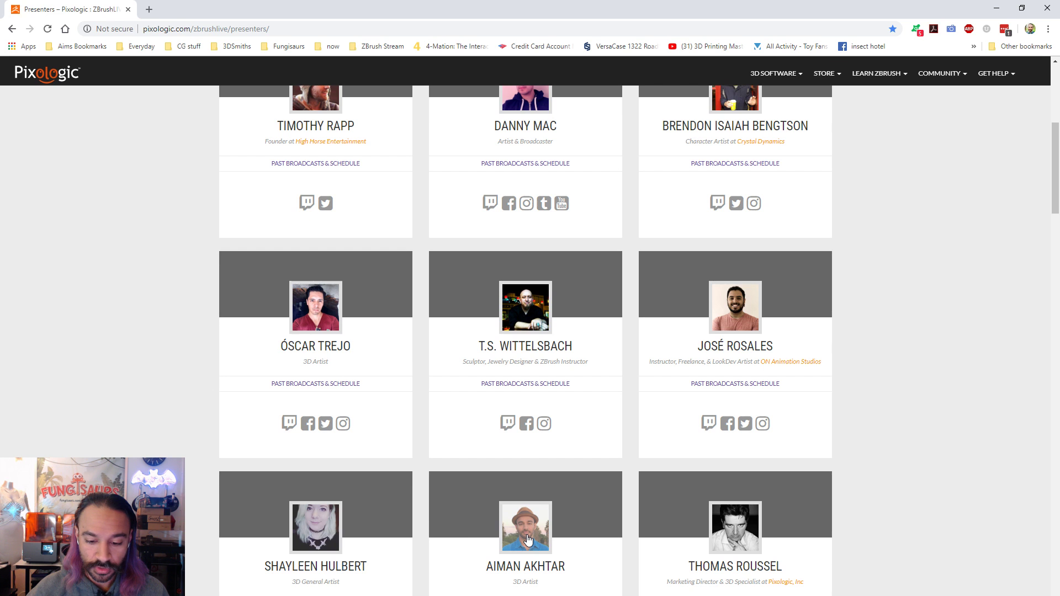
{"action": "scroll", "coordinate": [564, 539], "scroll_direction": "down", "scroll_amount": 2}
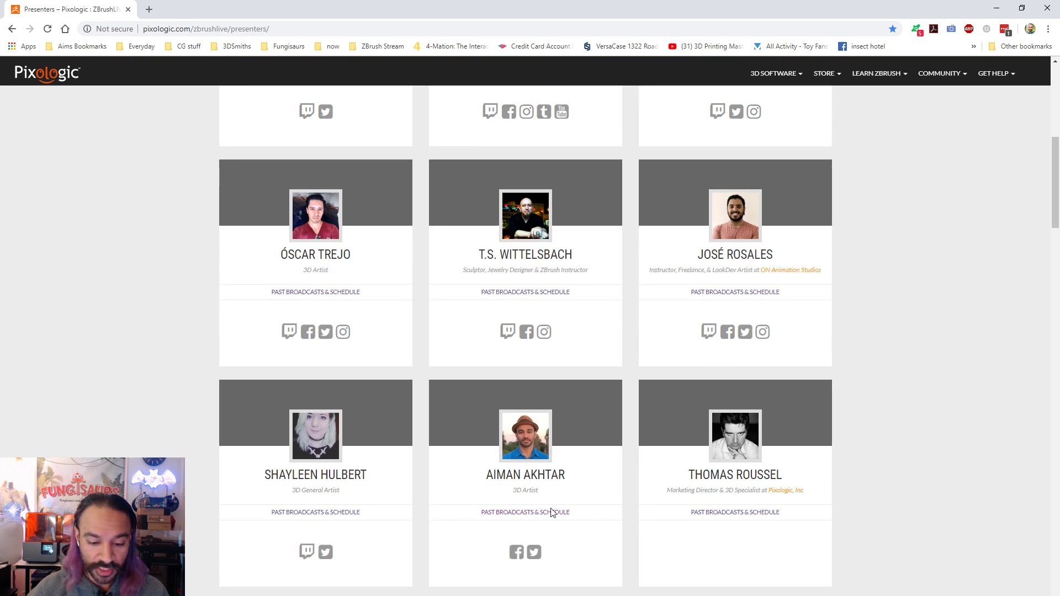
{"action": "scroll", "coordinate": [546, 515], "scroll_direction": "up", "scroll_amount": 5}
{"action": "scroll", "coordinate": [544, 516], "scroll_direction": "up", "scroll_amount": 3}
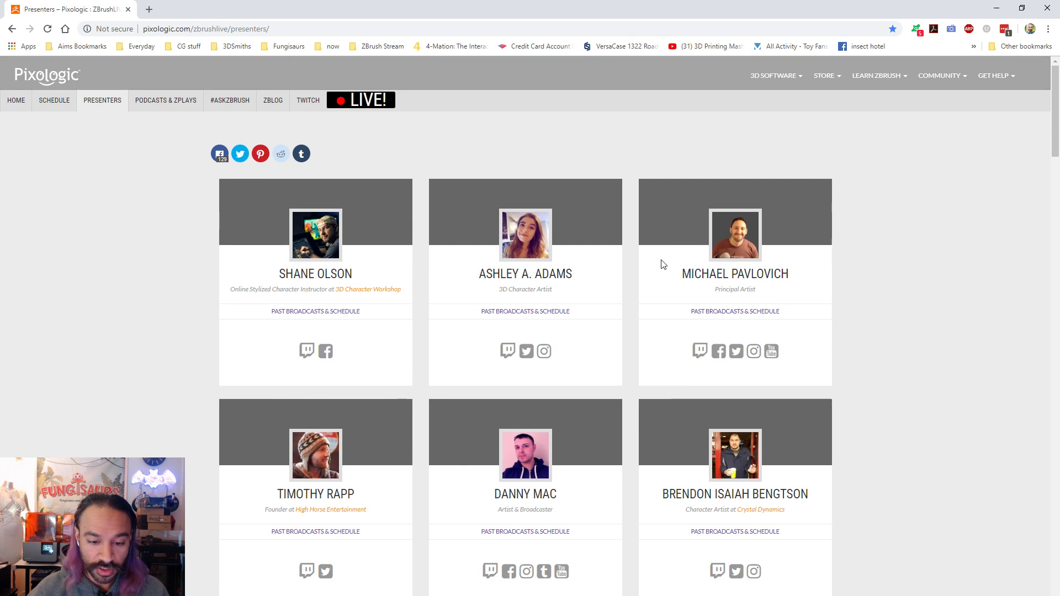
{"action": "scroll", "coordinate": [657, 295], "scroll_direction": "down", "scroll_amount": 10}
{"action": "scroll", "coordinate": [657, 295], "scroll_direction": "down", "scroll_amount": 6}
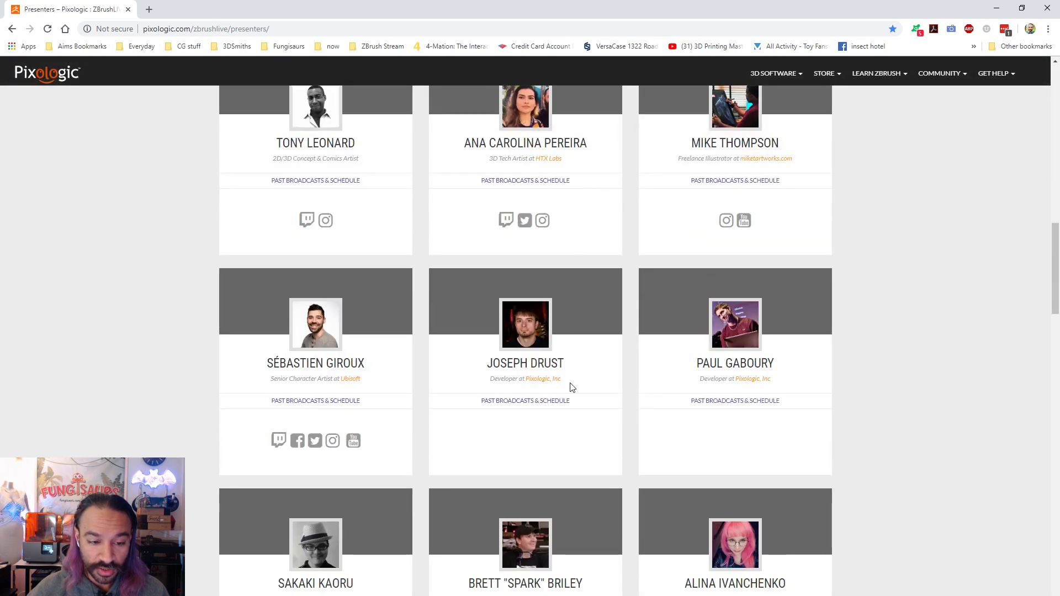
{"action": "scroll", "coordinate": [579, 370], "scroll_direction": "down", "scroll_amount": 5}
{"action": "scroll", "coordinate": [644, 485], "scroll_direction": "up", "scroll_amount": 15}
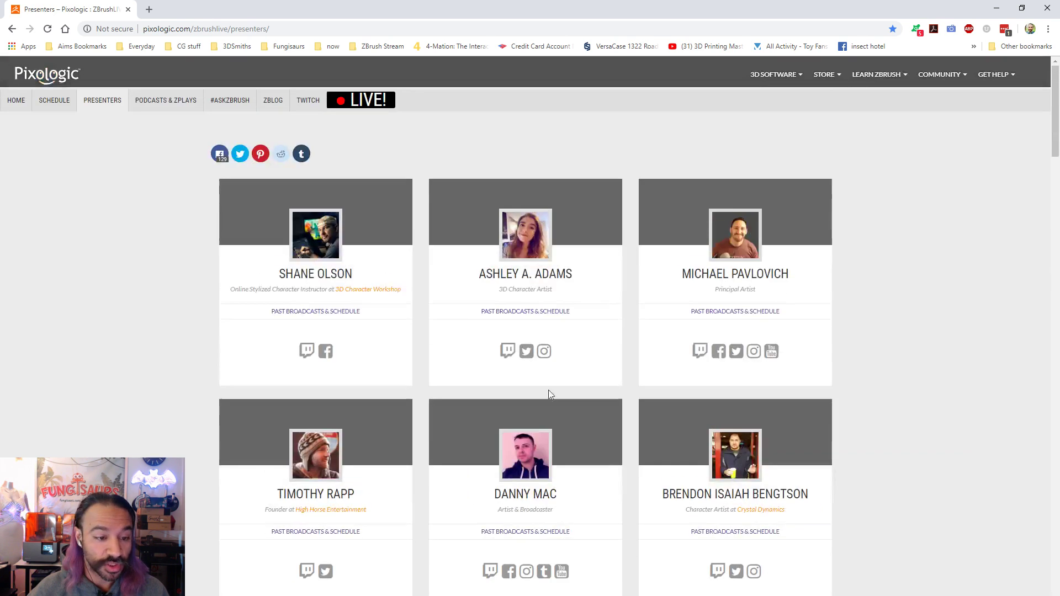
Step: Check the first presenter's broadcast schedule, go back to the presenter list, and open the page of the 3D Artist wearing a brown hat
{"action": "left_click", "coordinate": [315, 312]}
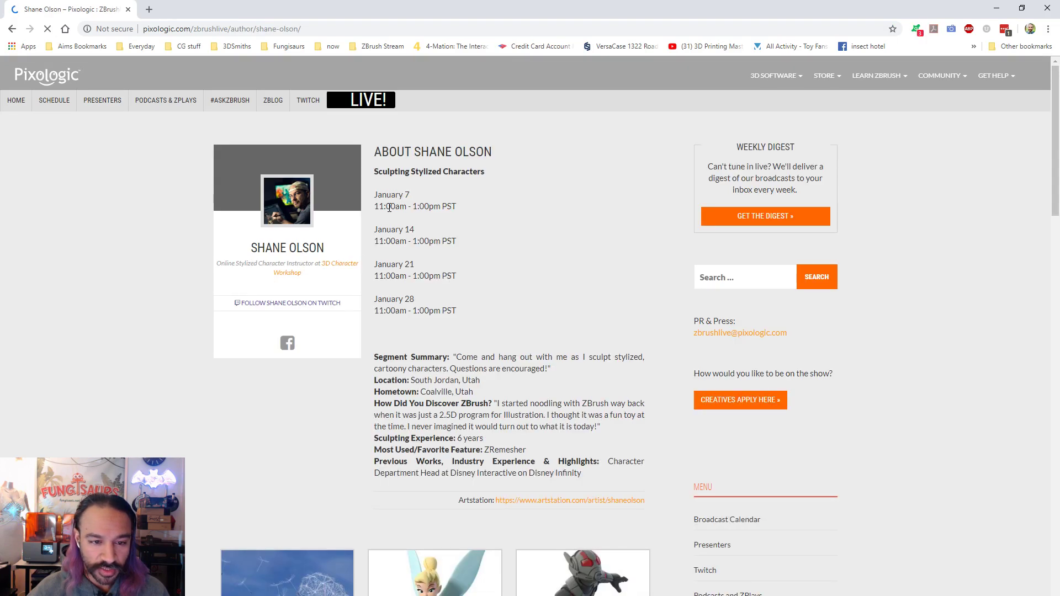
{"action": "left_click", "coordinate": [11, 30]}
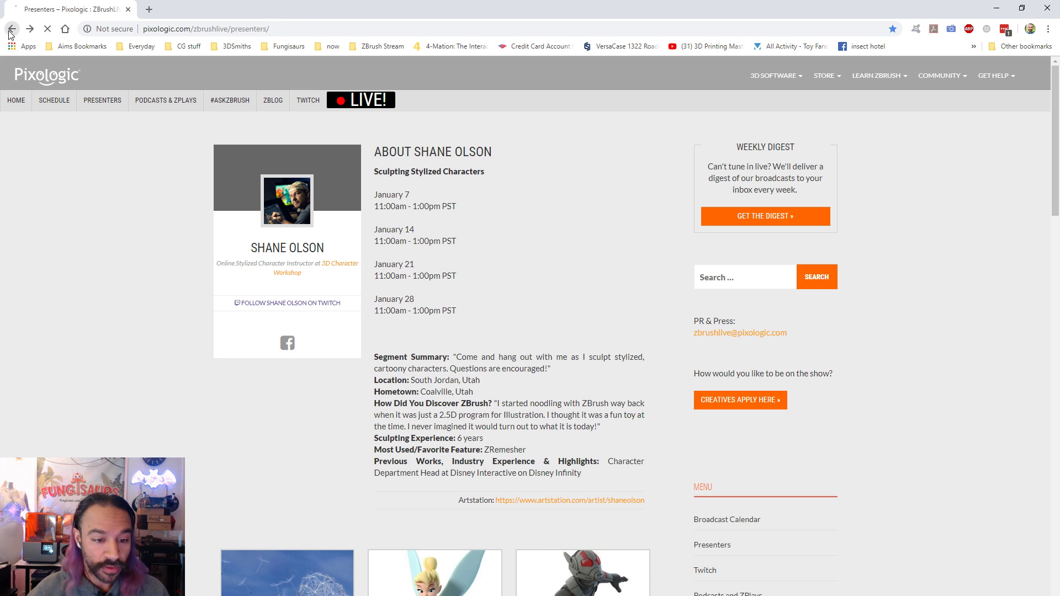
{"action": "scroll", "coordinate": [535, 279], "scroll_direction": "down", "scroll_amount": 8}
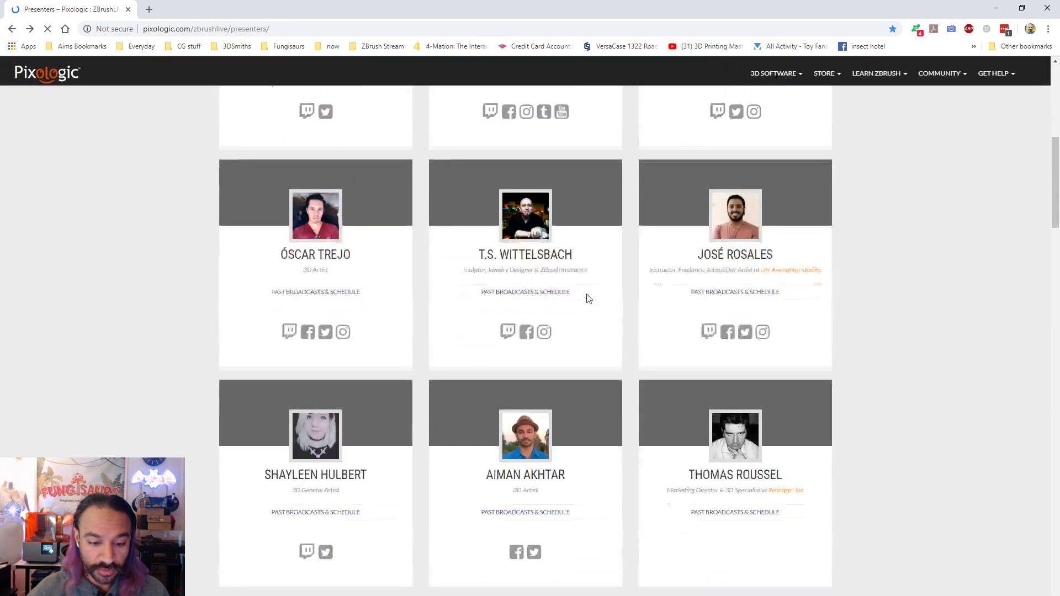
{"action": "scroll", "coordinate": [589, 298], "scroll_direction": "down", "scroll_amount": 3}
{"action": "left_click", "coordinate": [528, 331]}
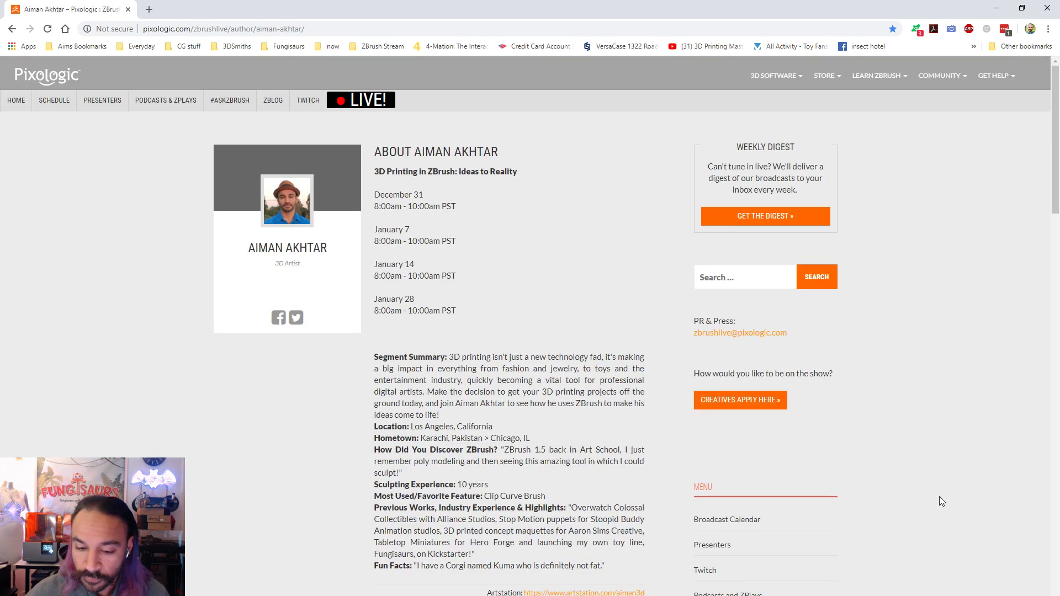
Step: Look over the artist's broadcast dates, biography and the three portfolio thumbnails above the featured posts
{"action": "scroll", "coordinate": [435, 204], "scroll_direction": "down", "scroll_amount": 4}
{"action": "scroll", "coordinate": [482, 225], "scroll_direction": "up", "scroll_amount": 4}
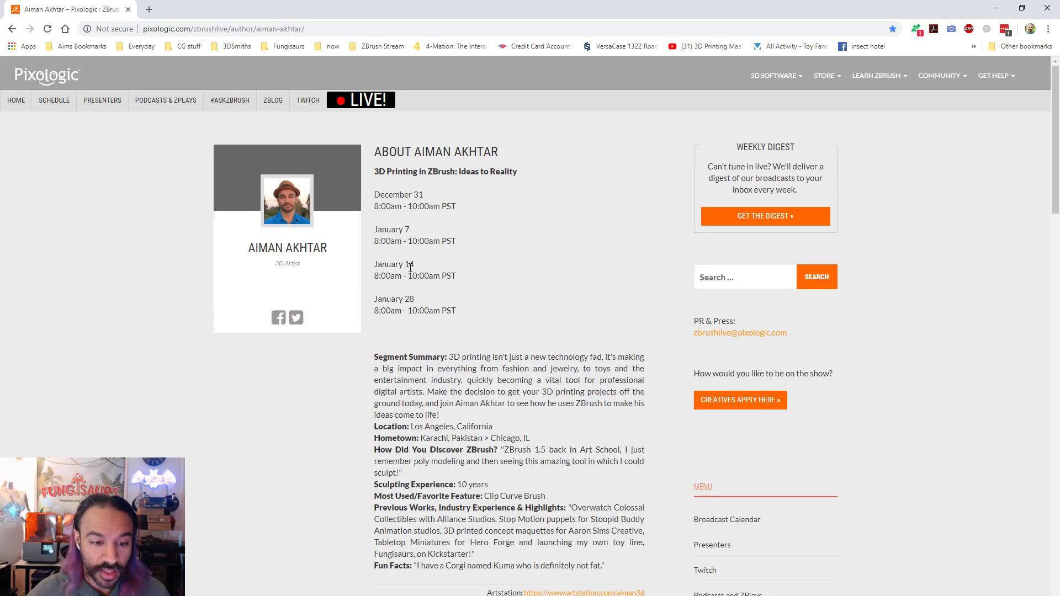
{"action": "scroll", "coordinate": [651, 323], "scroll_direction": "down", "scroll_amount": 8}
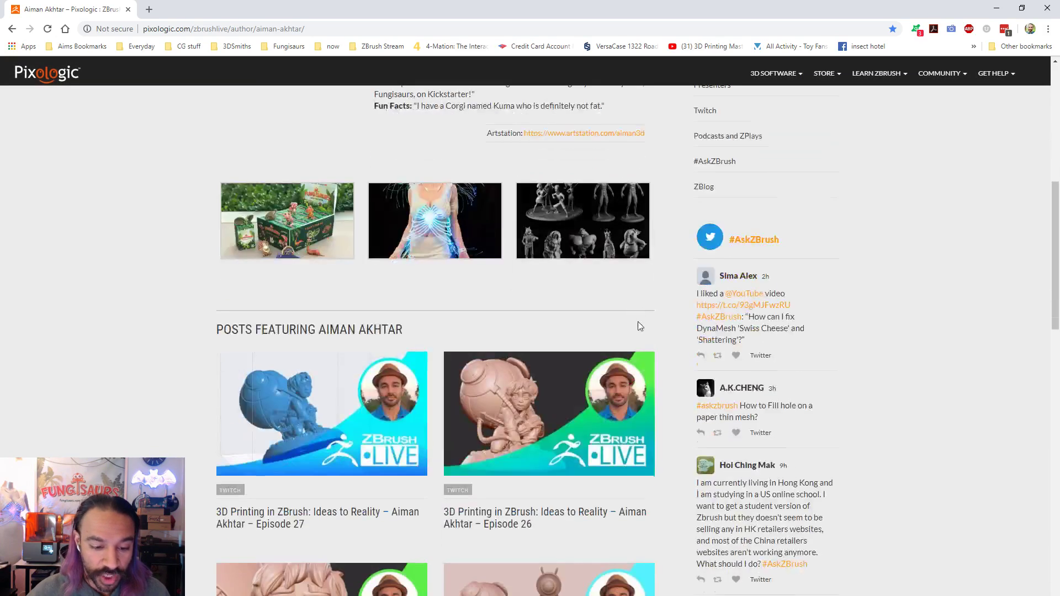
{"action": "scroll", "coordinate": [552, 314], "scroll_direction": "up", "scroll_amount": 2}
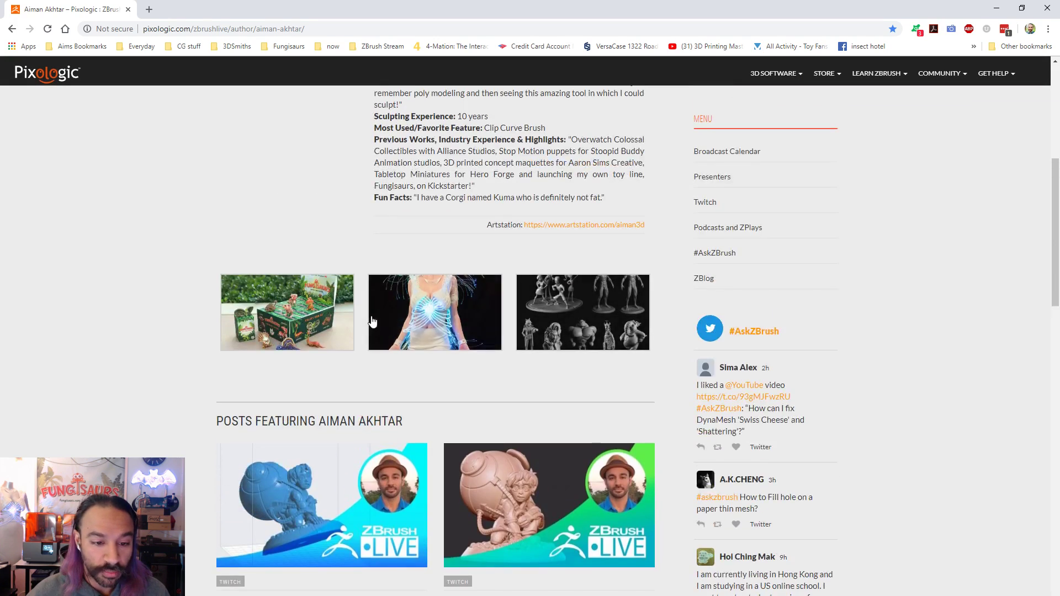
Step: View the 3DSmiths figurines, 3D World light-up outfit and Fungisaurs display box images enlarged, and close the image viewer
{"action": "left_click", "coordinate": [570, 330]}
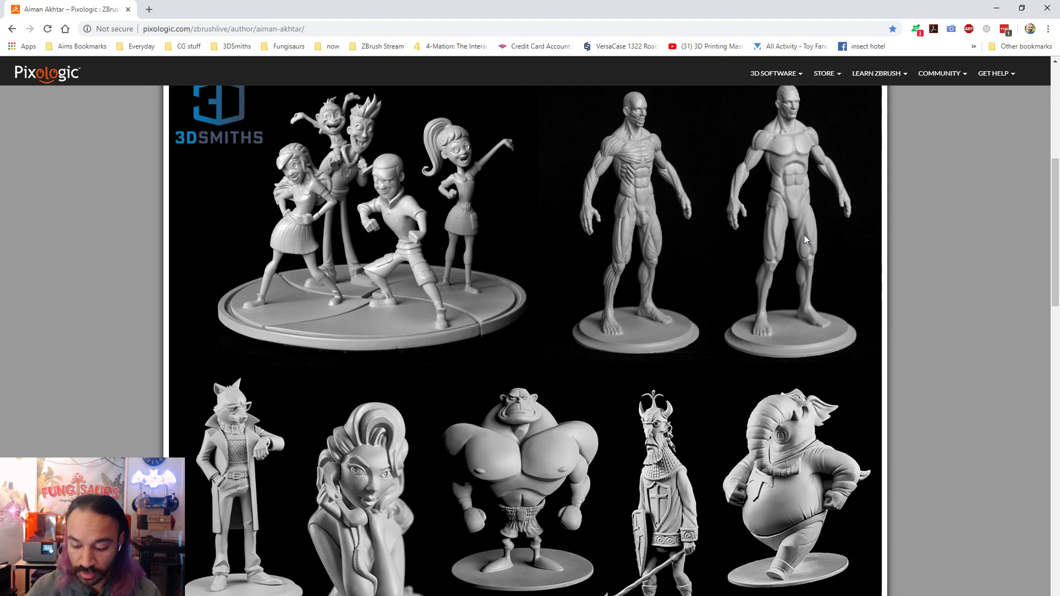
{"action": "left_click", "coordinate": [883, 299]}
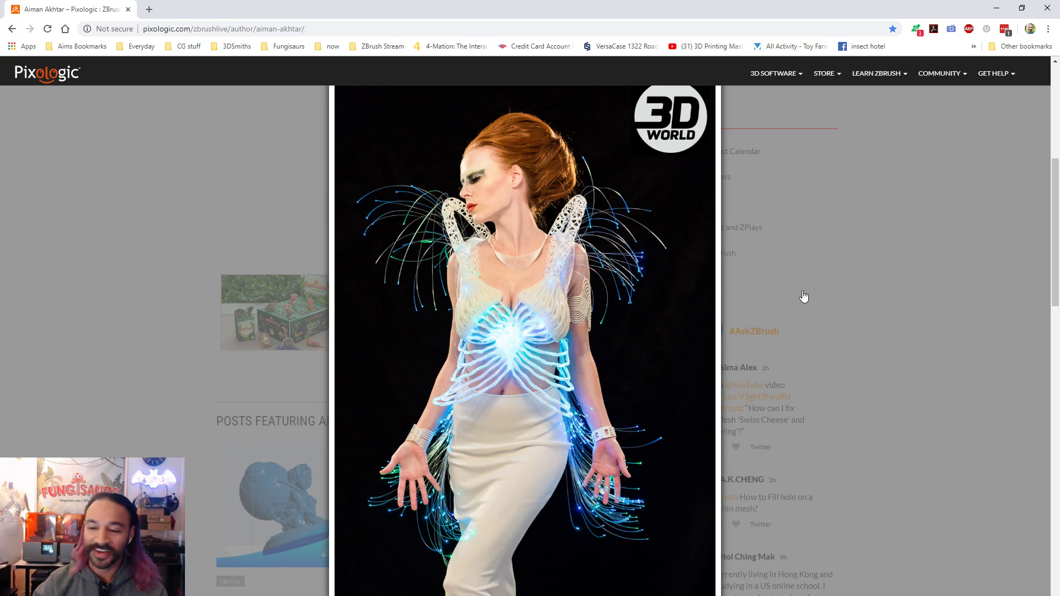
{"action": "left_click", "coordinate": [707, 333]}
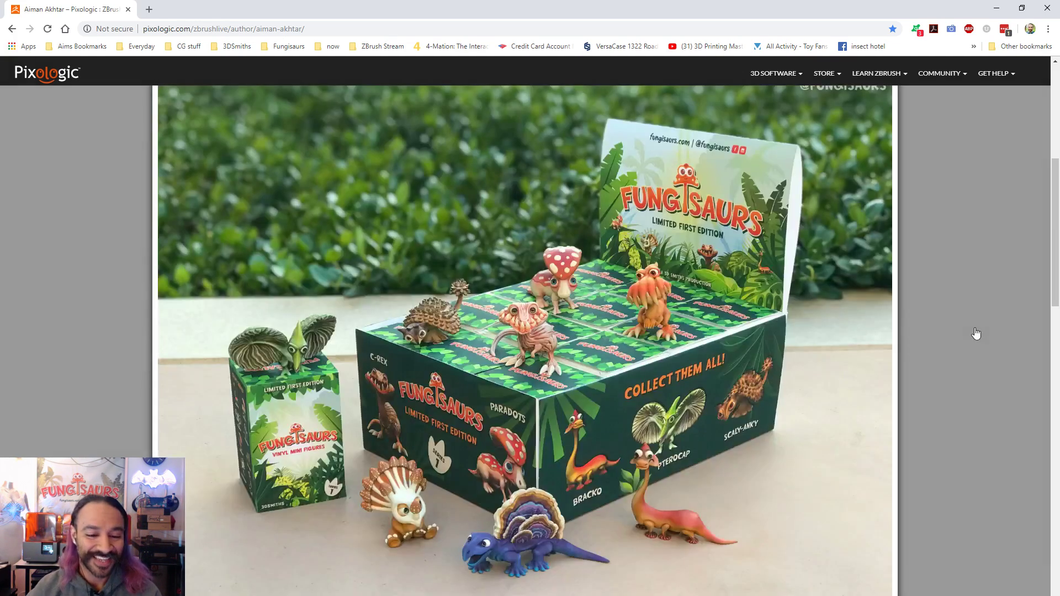
{"action": "left_click", "coordinate": [982, 323]}
Step: Look over the first page of posts featuring the artist's "3D Printing in ZBrush: Ideas to Reality" episodes
{"action": "scroll", "coordinate": [884, 259], "scroll_direction": "down", "scroll_amount": 5}
{"action": "scroll", "coordinate": [629, 251], "scroll_direction": "down", "scroll_amount": 2}
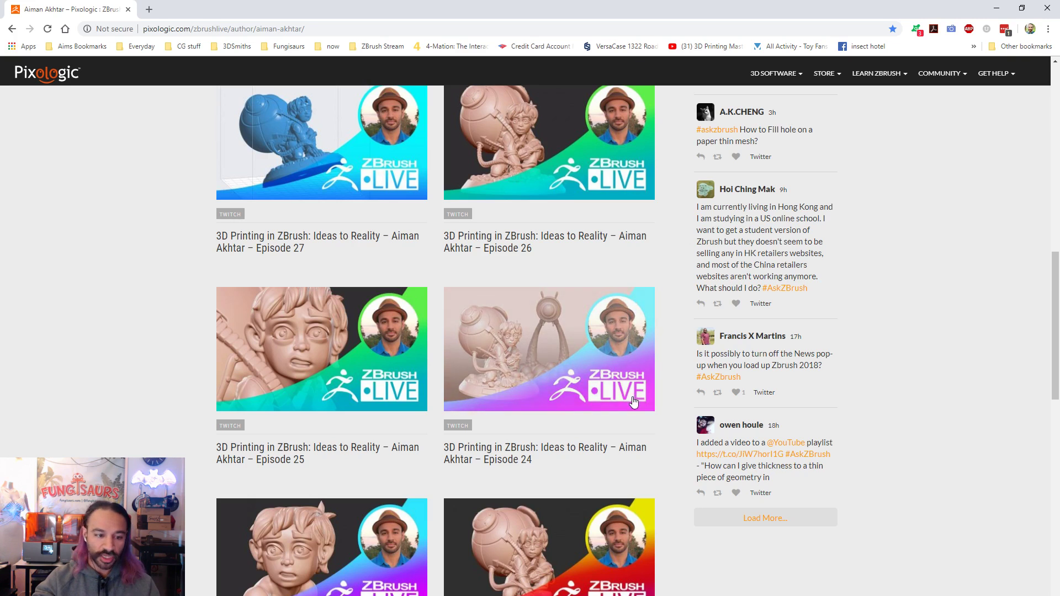
{"action": "scroll", "coordinate": [678, 427], "scroll_direction": "up", "scroll_amount": 2}
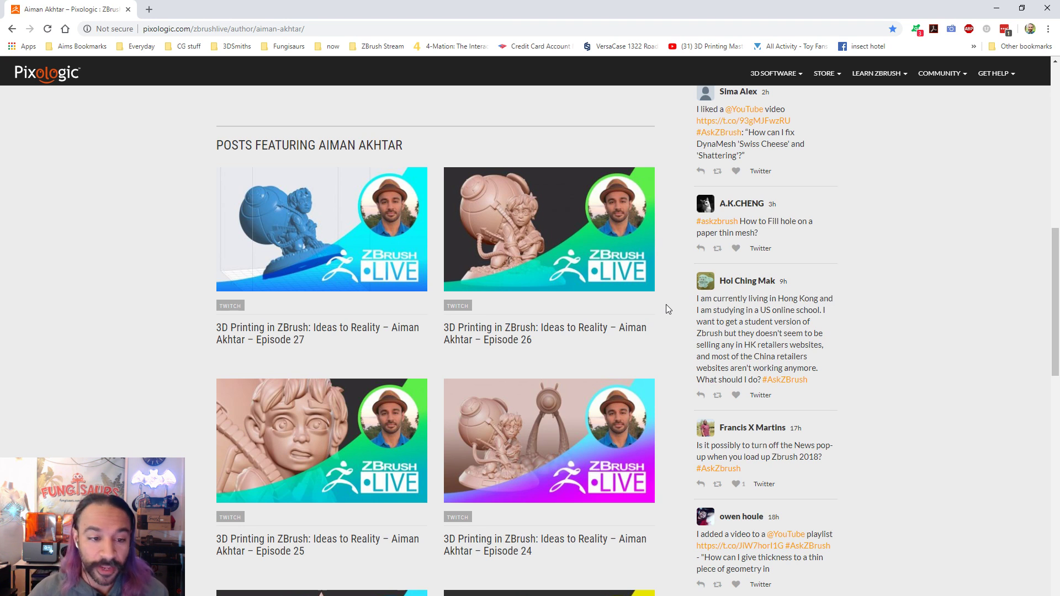
{"action": "scroll", "coordinate": [677, 308], "scroll_direction": "down", "scroll_amount": 12}
{"action": "scroll", "coordinate": [700, 313], "scroll_direction": "up", "scroll_amount": 3}
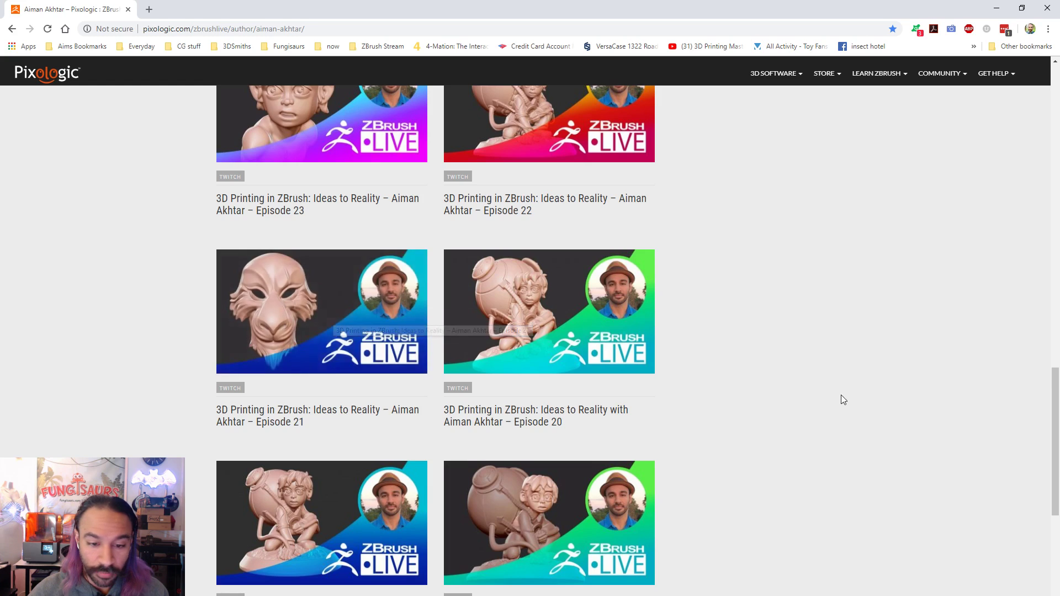
Step: Go to page 2 of the artist's posts and open Episode 15 of "3D Printing in ZBrush: Ideas to Reality"
{"action": "scroll", "coordinate": [620, 392], "scroll_direction": "down", "scroll_amount": 5}
{"action": "left_click", "coordinate": [426, 433]}
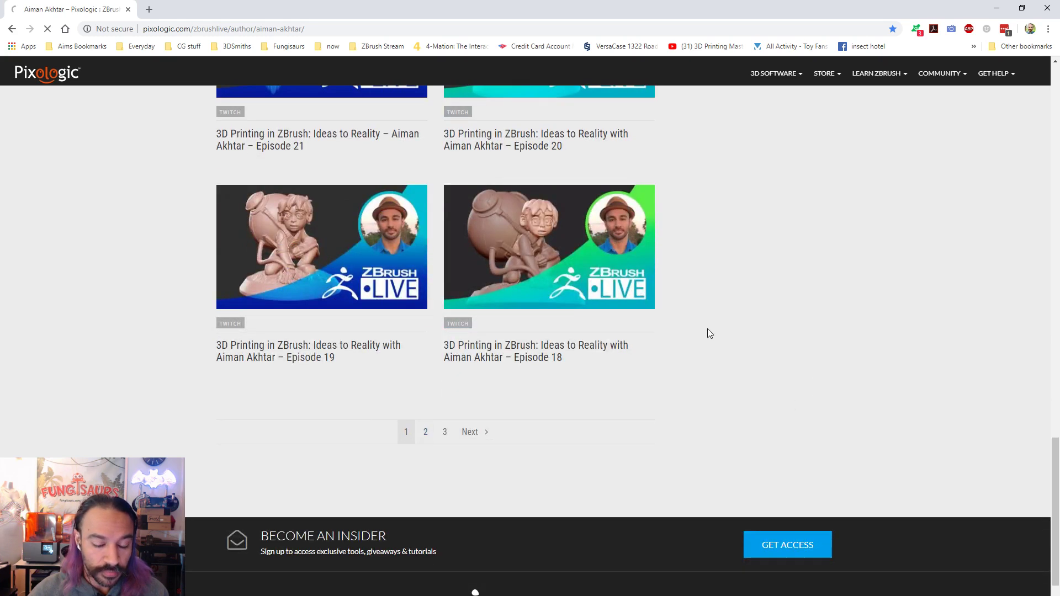
{"action": "scroll", "coordinate": [664, 283], "scroll_direction": "down", "scroll_amount": 5}
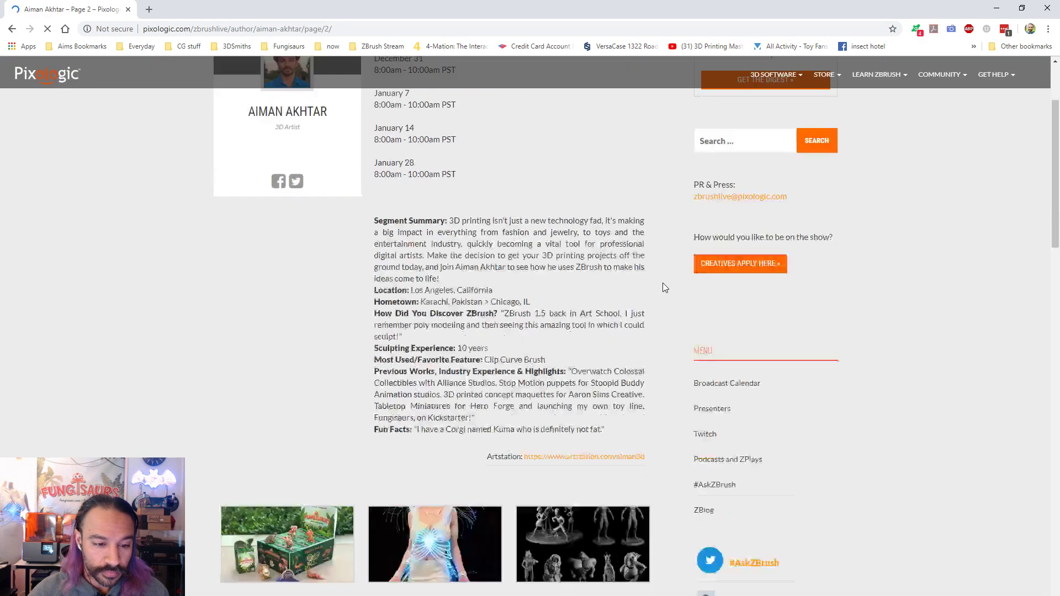
{"action": "scroll", "coordinate": [665, 286], "scroll_direction": "down", "scroll_amount": 5}
{"action": "scroll", "coordinate": [676, 281], "scroll_direction": "up", "scroll_amount": 2}
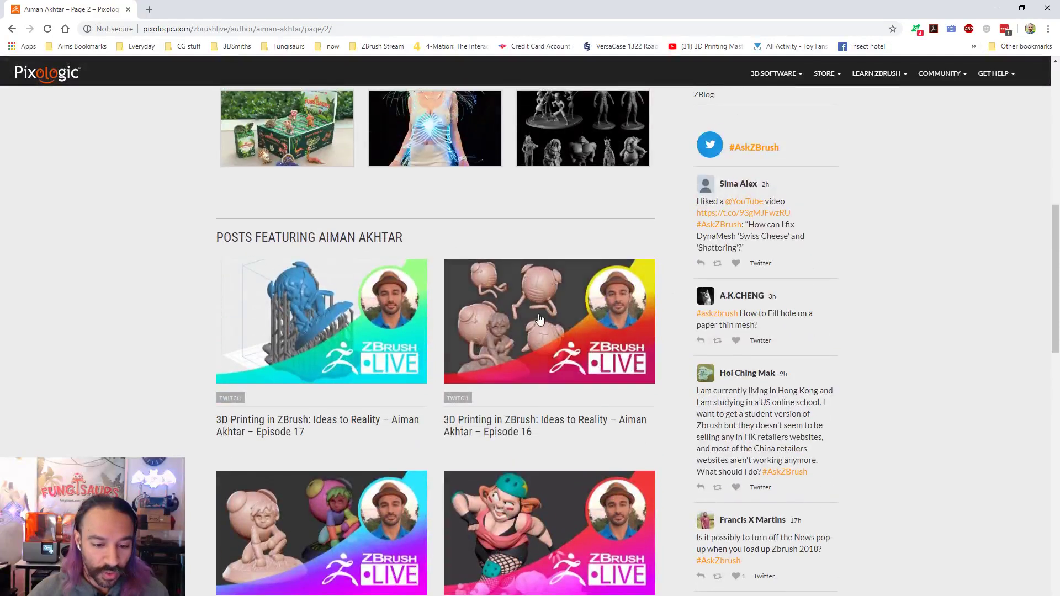
{"action": "scroll", "coordinate": [574, 306], "scroll_direction": "down", "scroll_amount": 2}
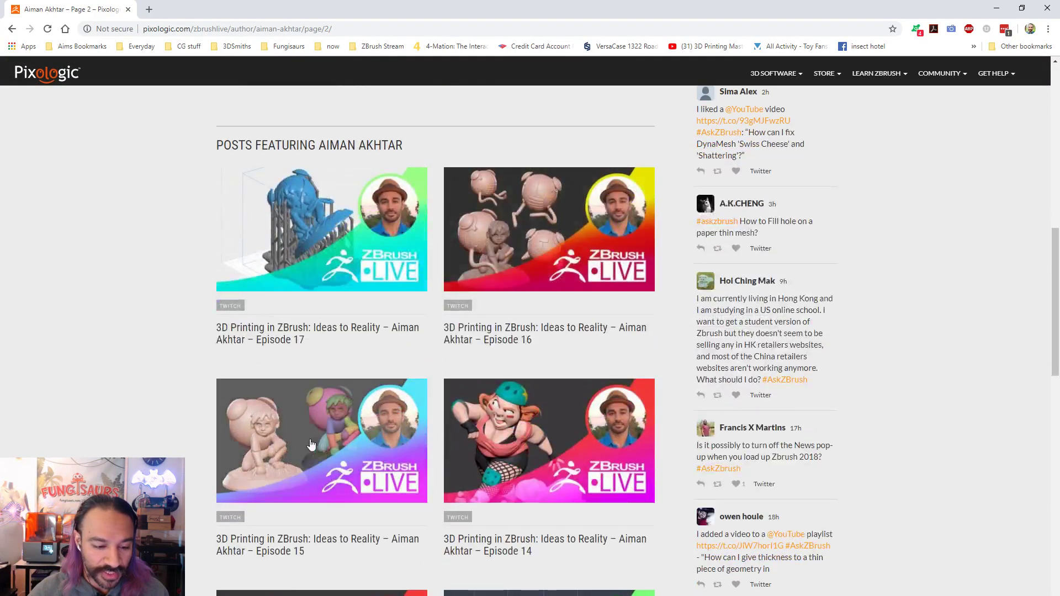
{"action": "left_click", "coordinate": [316, 447]}
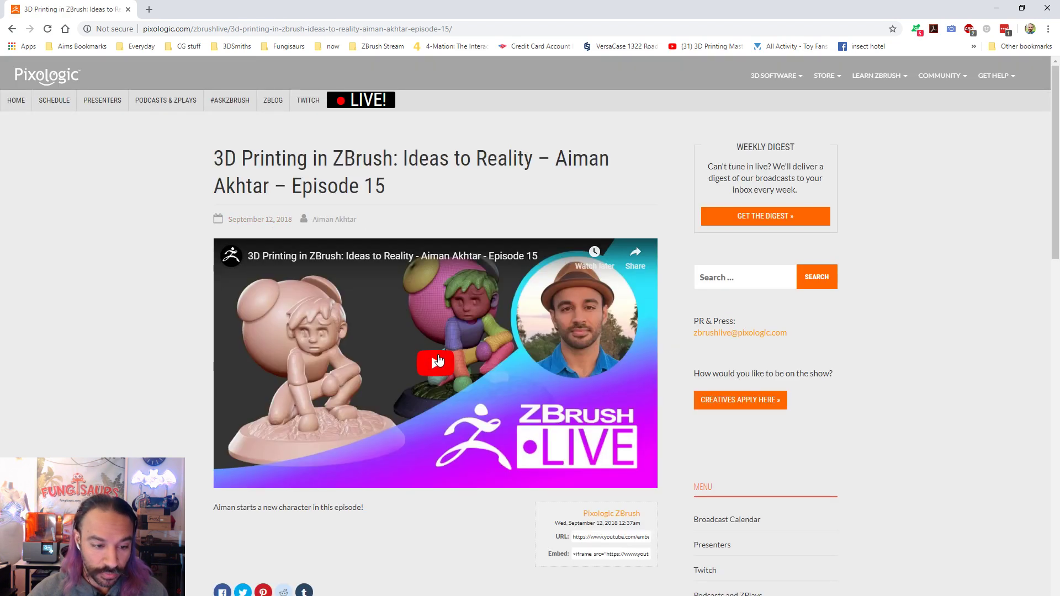
Step: Play the Episode 15 video muted, skipping forward through it to 45:15, 1:08:03 and finally 1:37:53
{"action": "left_click", "coordinate": [436, 363]}
{"action": "left_click", "coordinate": [254, 479]}
{"action": "left_click", "coordinate": [269, 467]}
{"action": "left_click", "coordinate": [369, 468]}
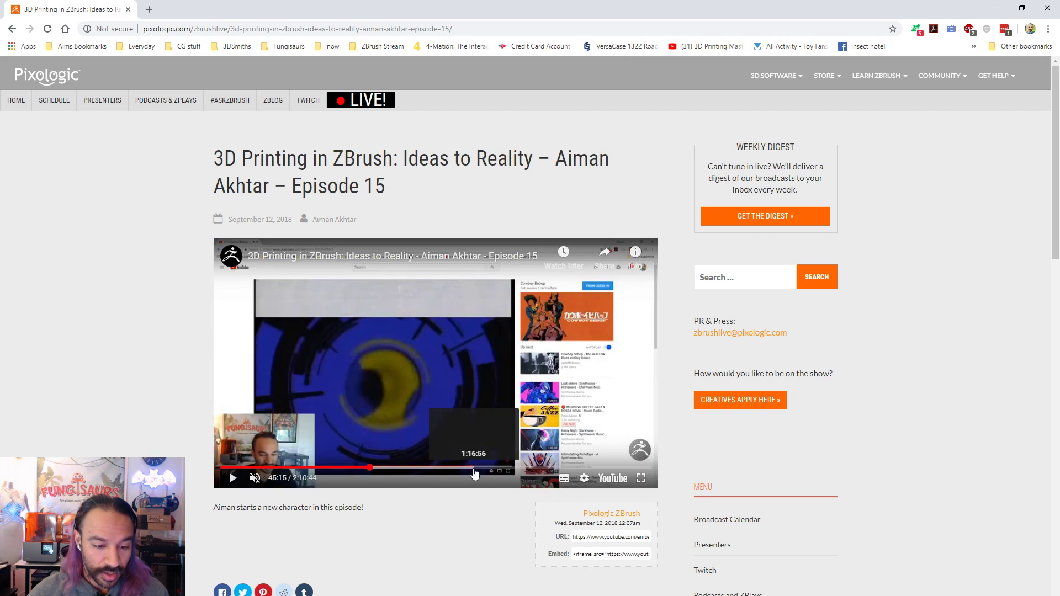
{"action": "left_click", "coordinate": [445, 468]}
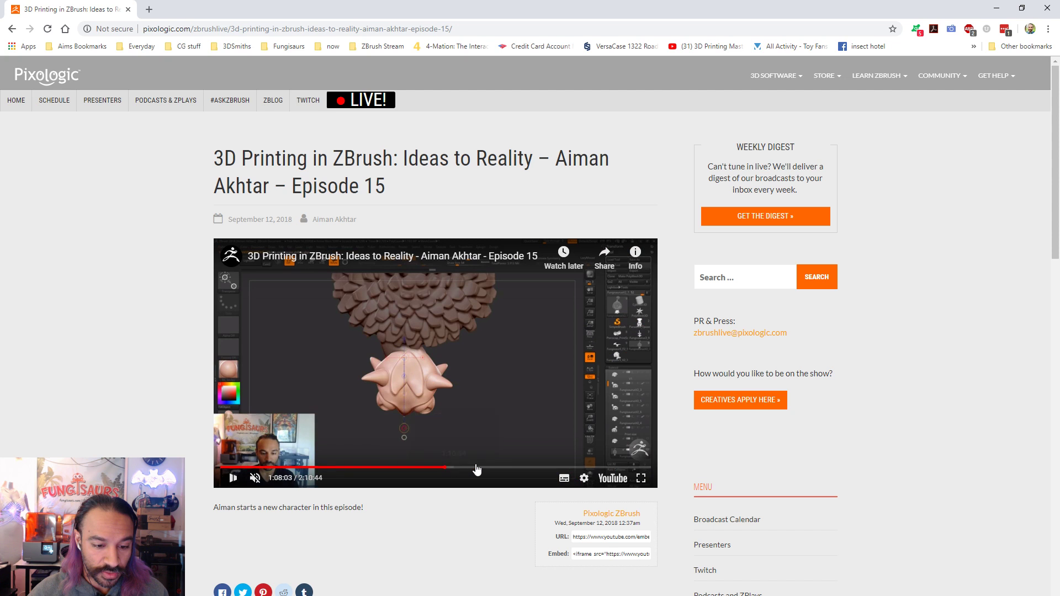
{"action": "left_click", "coordinate": [522, 468]}
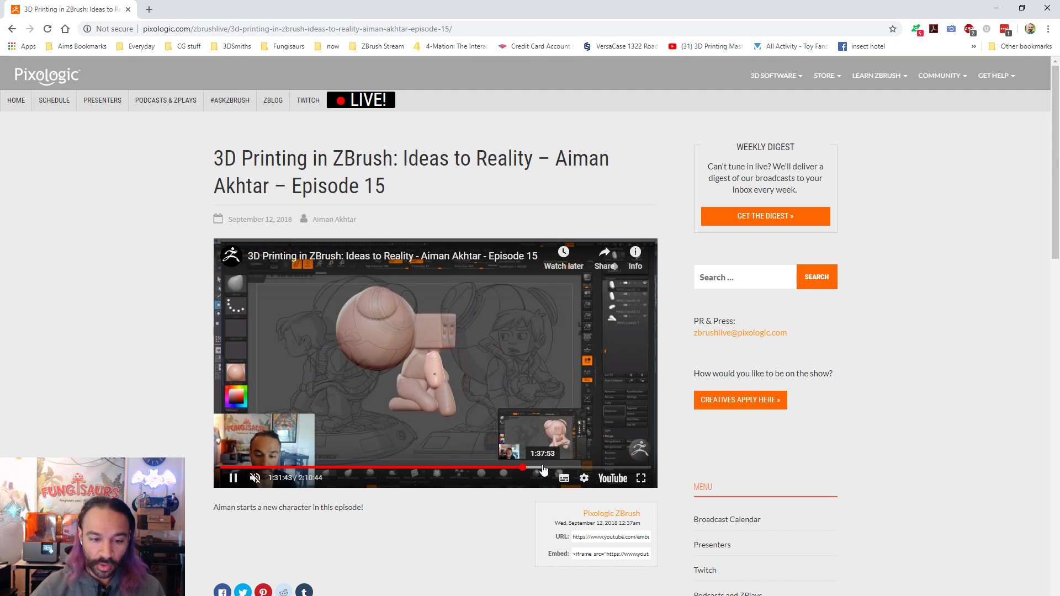
{"action": "left_click", "coordinate": [543, 468]}
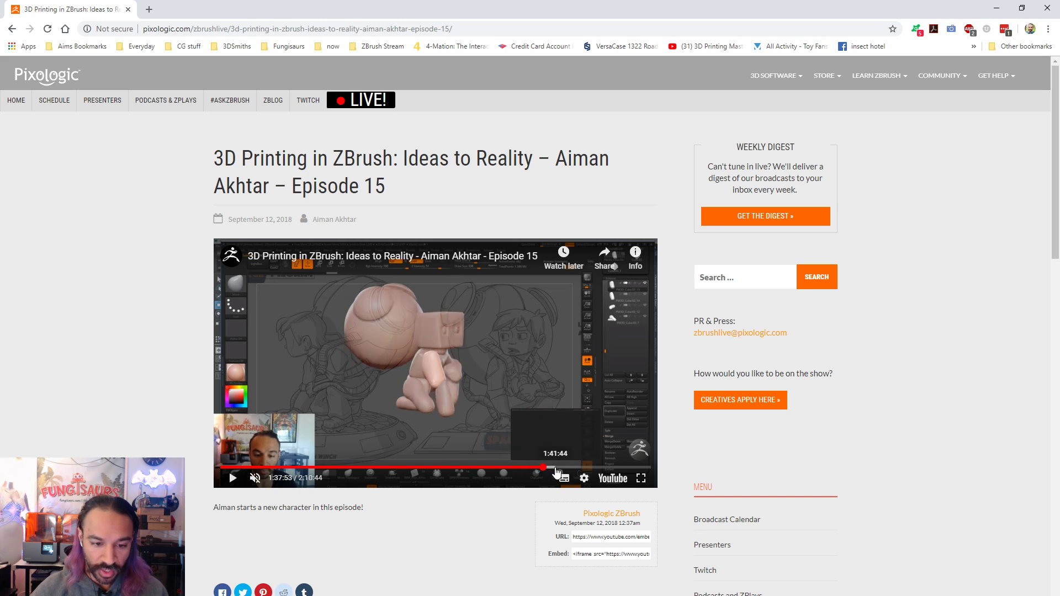
Step: View the Episode 15 video full screen, then return it to its normal size
{"action": "left_click", "coordinate": [640, 478]}
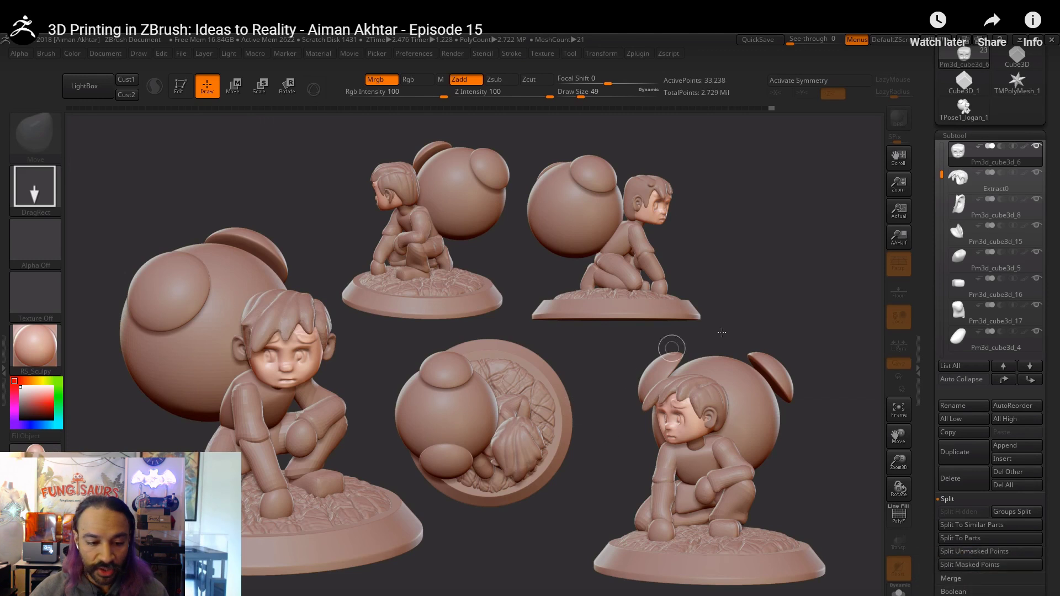
{"action": "key", "text": "Escape"}
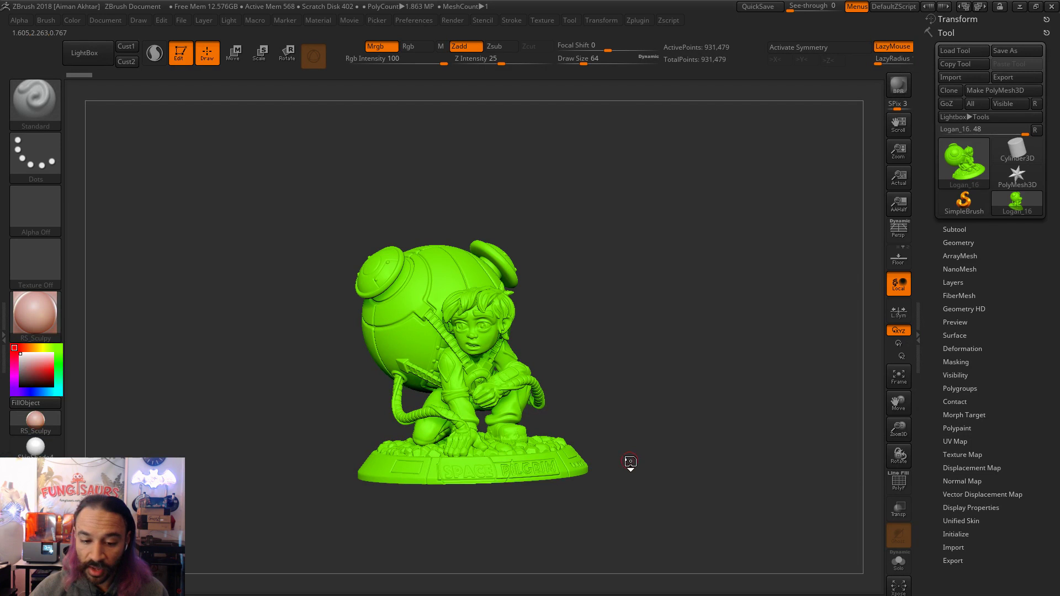
Step: Switch to ZBrush and examine the Space Pilgrim figurine's underside hole and its polyframe wireframe, leaving the polyframe display off
{"action": "left_click_drag", "start_coordinate": [640, 461], "coordinate": [709, 396]}
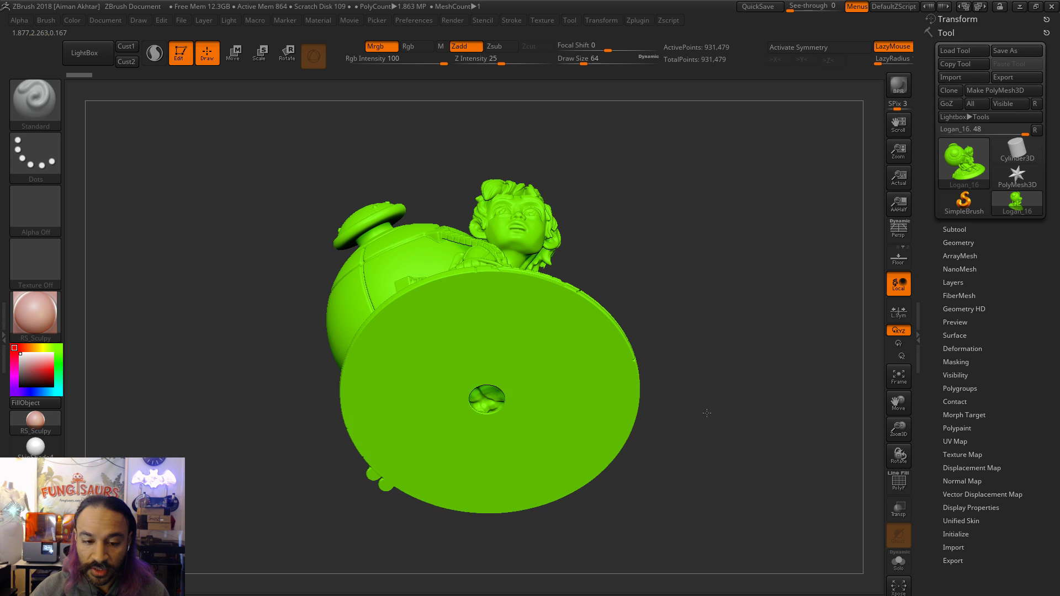
{"action": "left_click_drag", "start_coordinate": [707, 413], "coordinate": [708, 416], "text": "shift"}
{"action": "left_click", "coordinate": [898, 487]}
{"action": "left_click_drag", "start_coordinate": [741, 465], "coordinate": [732, 467]}
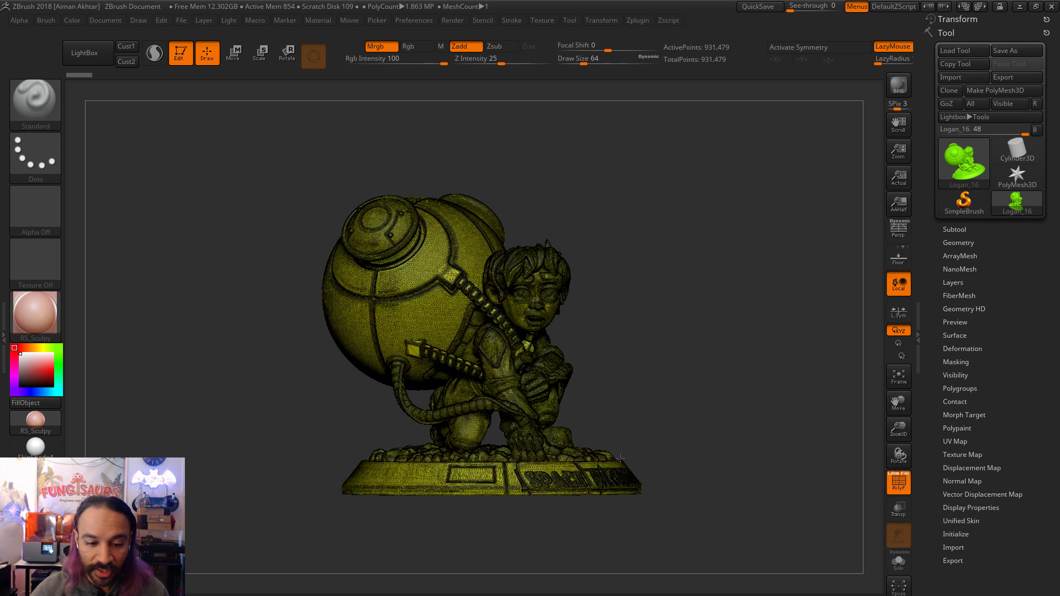
{"action": "left_click", "coordinate": [903, 493]}
{"action": "left_click_drag", "start_coordinate": [719, 461], "coordinate": [685, 455]}
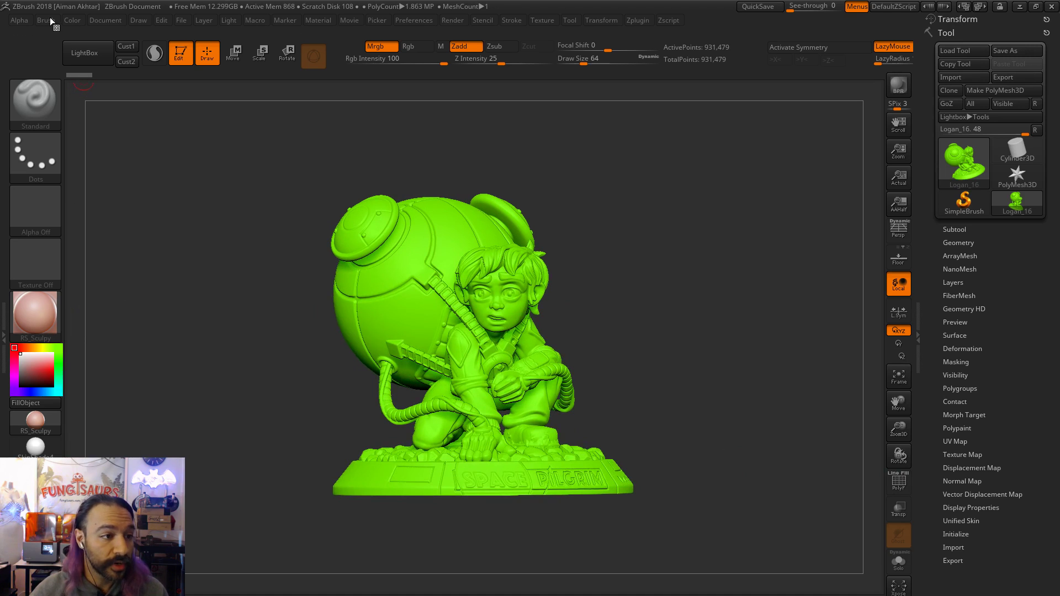
Step: Fill the green figurine with the current colour and material, and display the canvas at antialiased half size
{"action": "left_click", "coordinate": [79, 18]}
{"action": "left_click", "coordinate": [97, 256]}
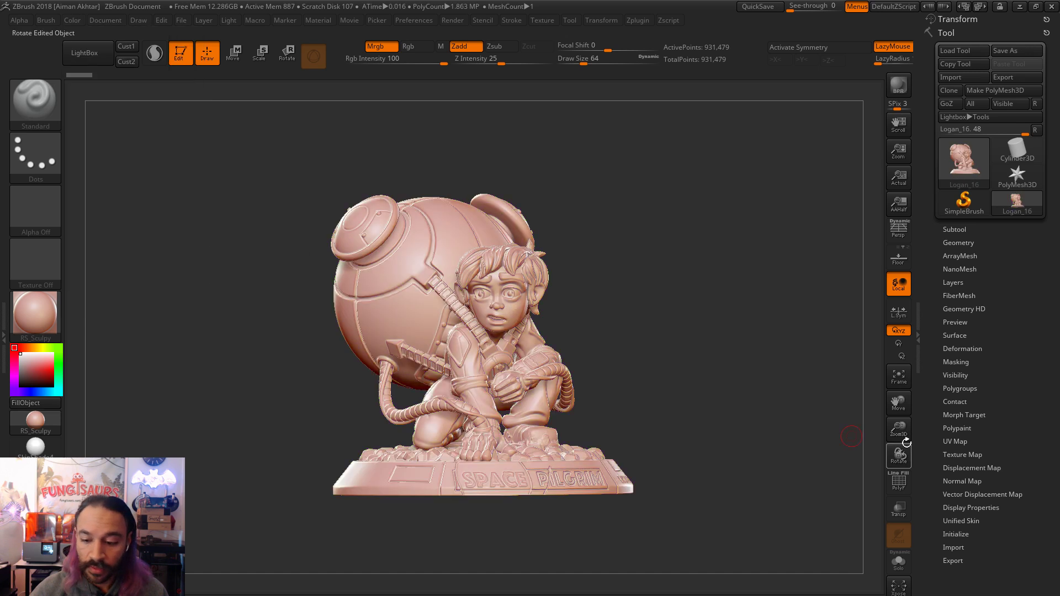
{"action": "left_click", "coordinate": [897, 209]}
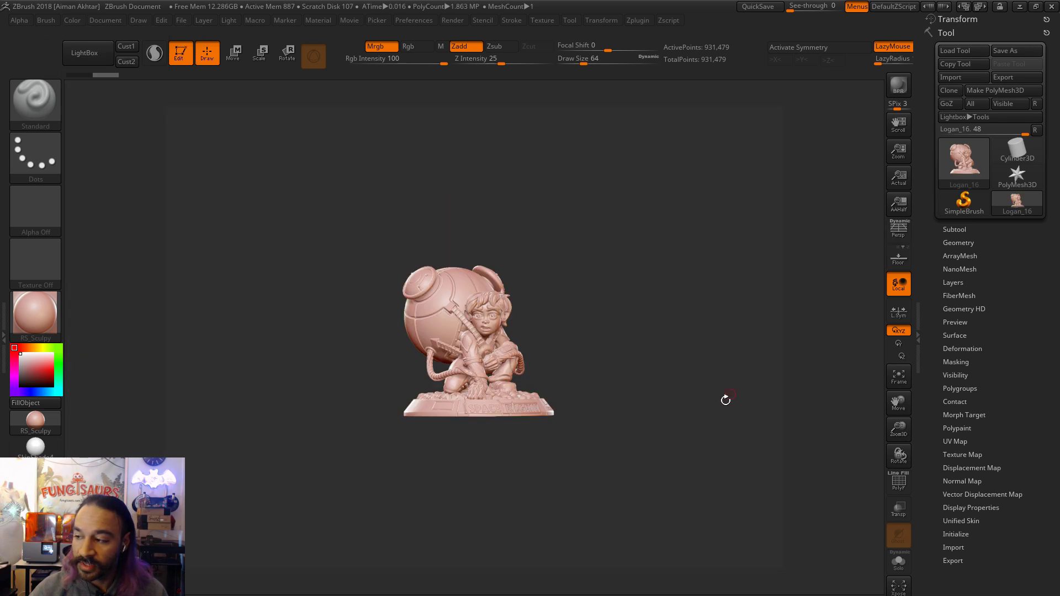
Step: Hide one side of the figurine with a selection rectangle and examine the hollow tank, head, body and base
{"action": "mouse_move", "coordinate": [694, 461]}
{"action": "left_mouse_down", "text": "alt"}
{"action": "mouse_move", "coordinate": [724, 492]}
{"action": "mouse_move", "coordinate": [721, 460]}
{"action": "mouse_move", "coordinate": [940, 463]}
{"action": "mouse_move", "coordinate": [693, 467]}
{"action": "left_mouse_up", "text": "alt"}
{"action": "mouse_move", "coordinate": [693, 466]}
{"action": "left_mouse_down"}
{"action": "mouse_move", "coordinate": [709, 466]}
{"action": "mouse_move", "coordinate": [678, 466]}
{"action": "left_mouse_up"}
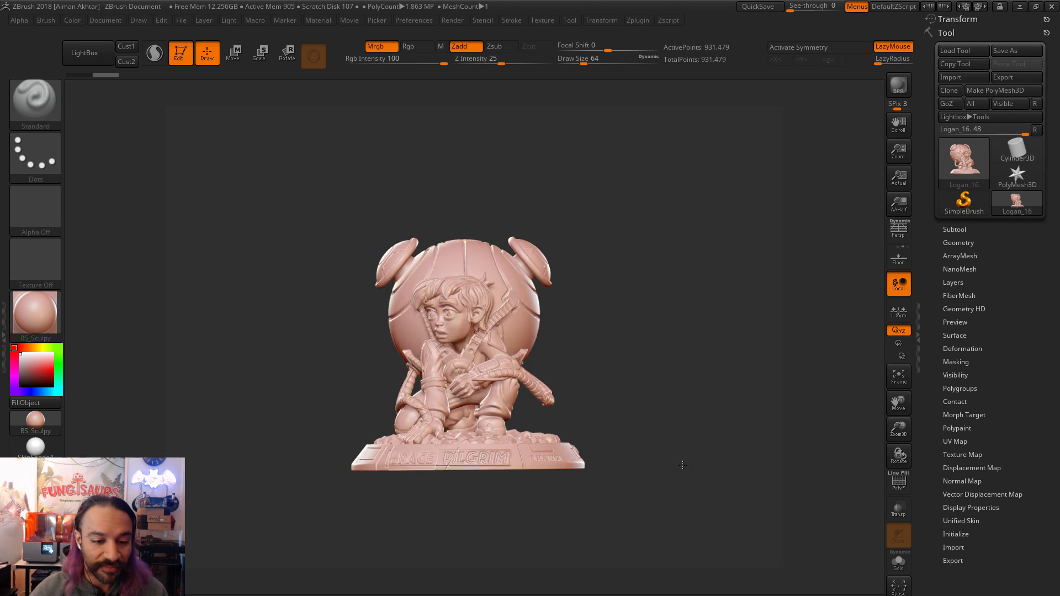
{"action": "mouse_move", "coordinate": [455, 186]}
{"action": "left_mouse_down", "text": "ctrl+shift"}
{"action": "mouse_move", "coordinate": [386, 326]}
{"action": "mouse_move", "coordinate": [260, 511]}
{"action": "left_mouse_up", "text": "ctrl+shift"}
{"action": "left_click_drag", "start_coordinate": [686, 442], "coordinate": [773, 445]}
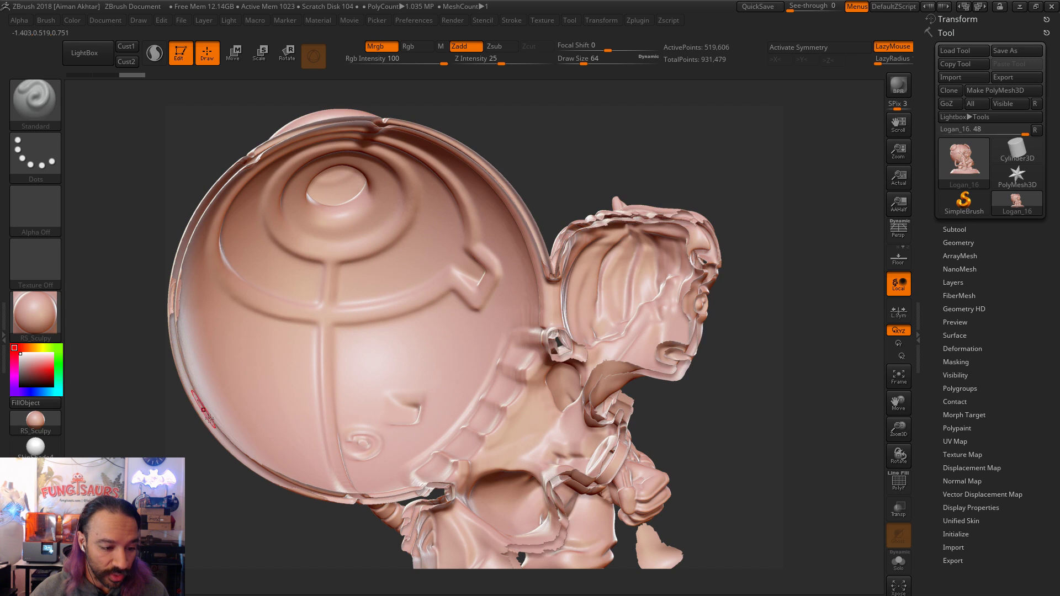
{"action": "left_click_drag", "start_coordinate": [784, 450], "coordinate": [758, 265]}
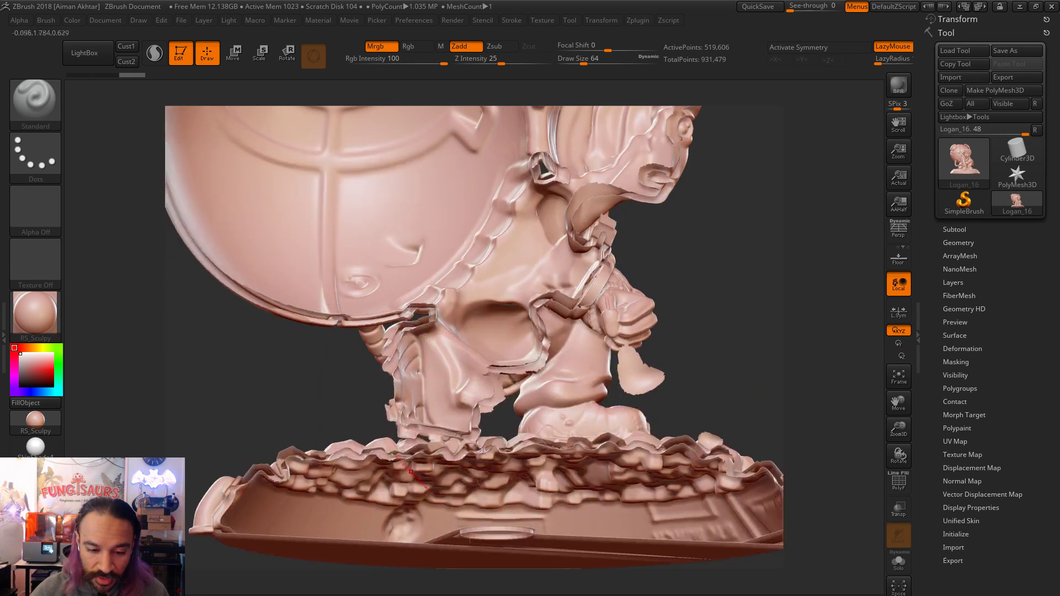
{"action": "left_click_drag", "start_coordinate": [743, 382], "coordinate": [747, 489], "text": "alt"}
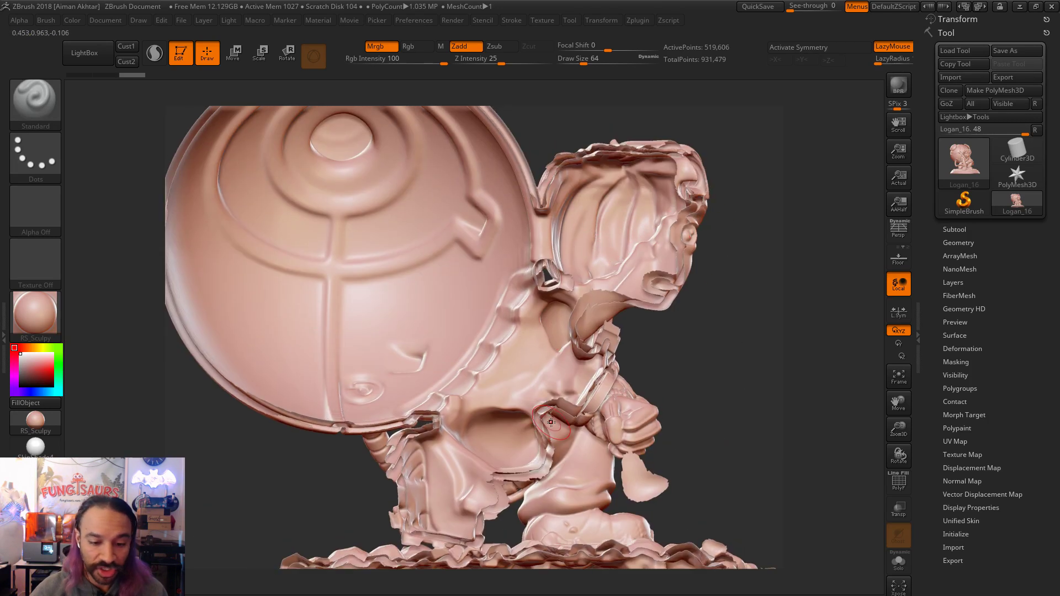
{"action": "left_click_drag", "start_coordinate": [719, 385], "coordinate": [698, 406]}
{"action": "key", "text": "f"}
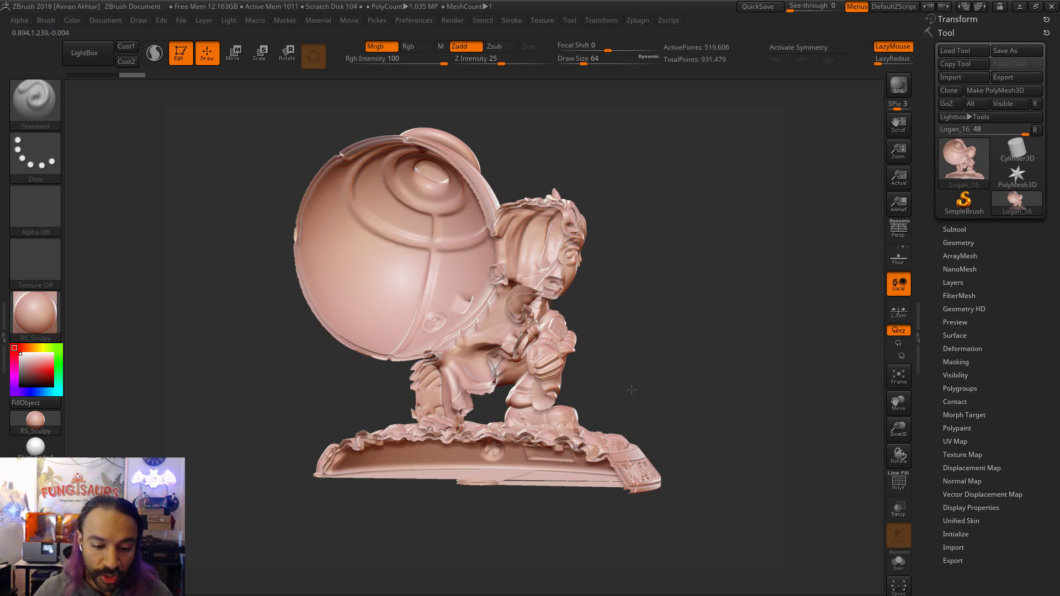
Step: Restore the figurine's hidden half and view the complete model from the front
{"action": "left_click_drag", "start_coordinate": [631, 390], "coordinate": [446, 312]}
{"action": "left_click_drag", "start_coordinate": [716, 285], "coordinate": [635, 259]}
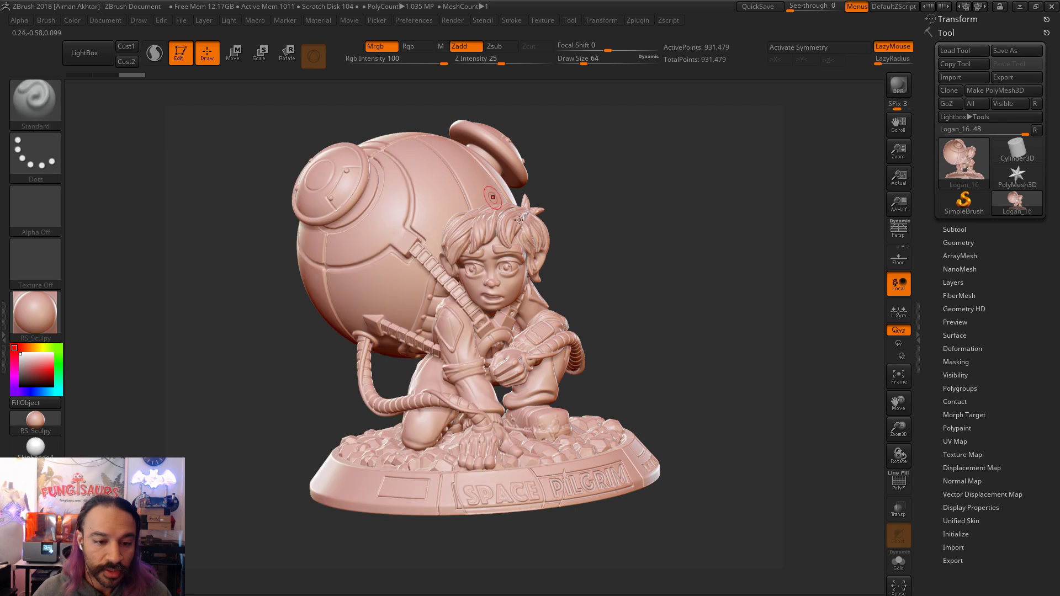
{"action": "left_click_drag", "start_coordinate": [784, 412], "coordinate": [541, 445]}
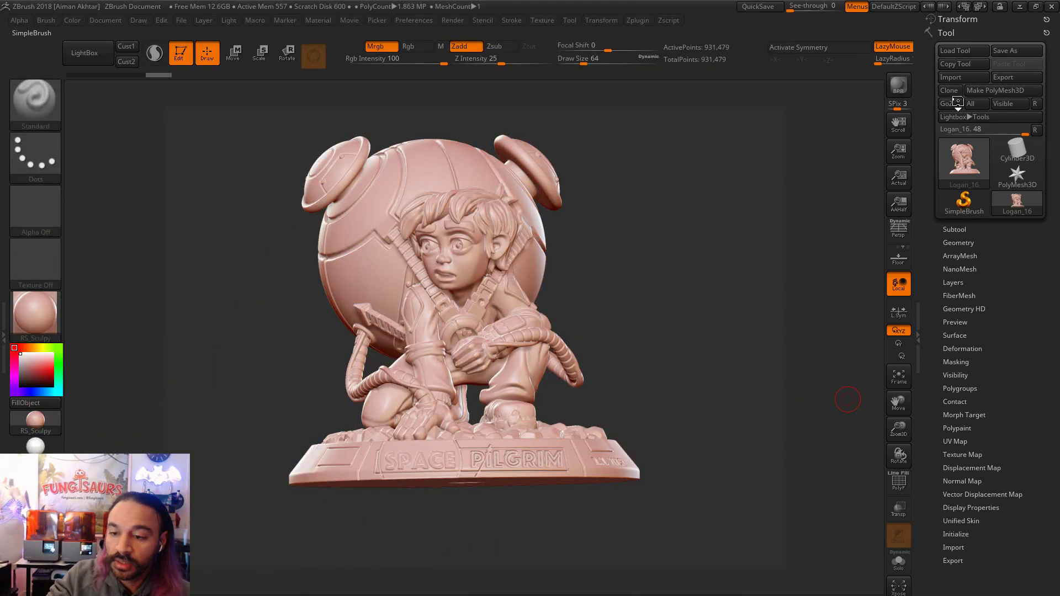
Step: Switch to the SimpleBrush tool and load the Quark2 ZTool file from the project folder
{"action": "left_click", "coordinate": [964, 202]}
{"action": "left_click", "coordinate": [562, 217]}
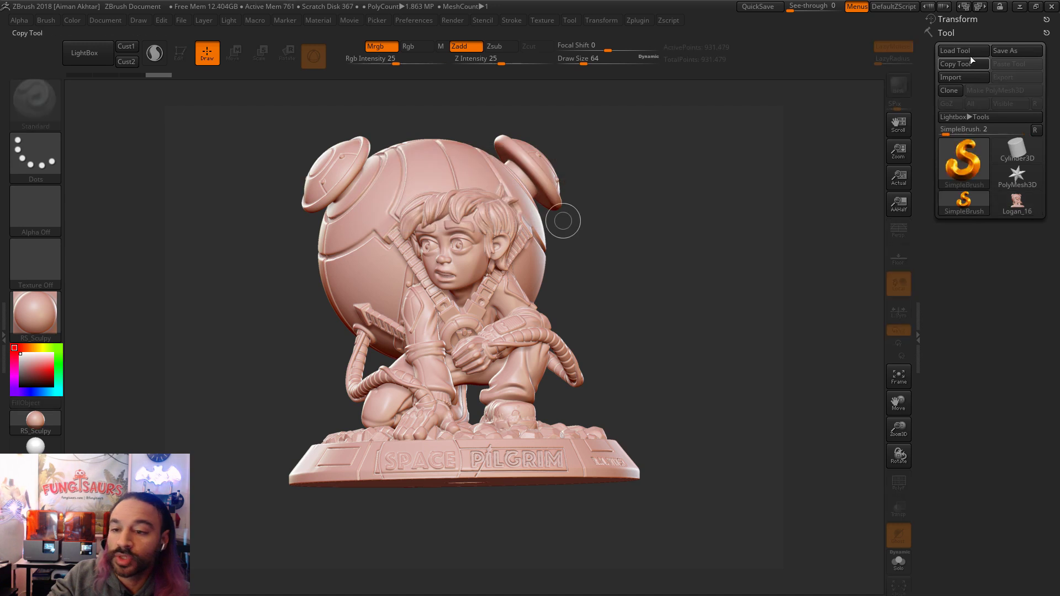
{"action": "left_click", "coordinate": [967, 51]}
{"action": "scroll", "coordinate": [366, 290], "scroll_direction": "down", "scroll_amount": 2}
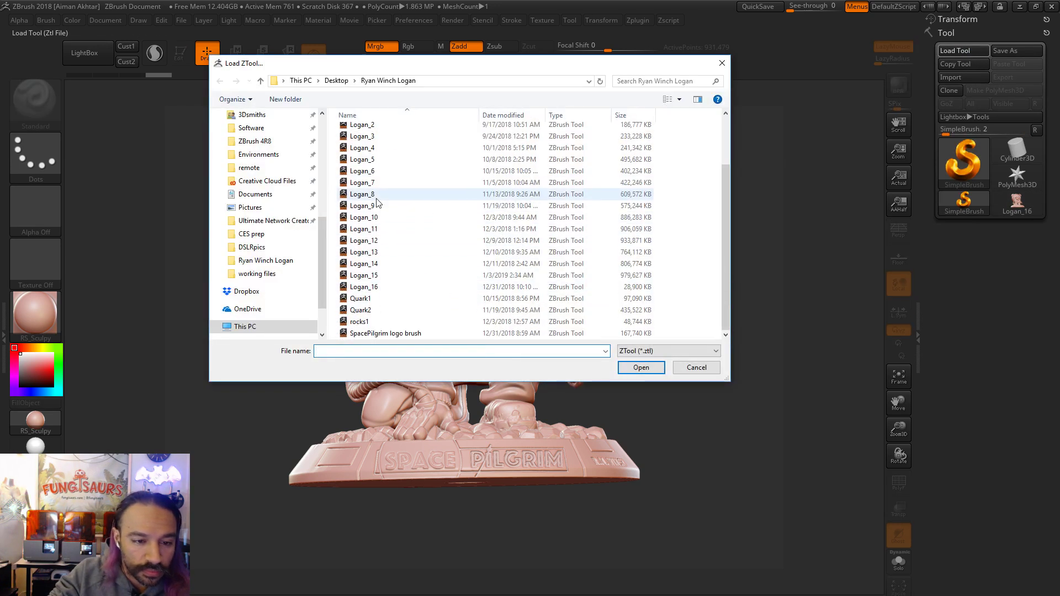
{"action": "left_click", "coordinate": [366, 288]}
{"action": "left_click", "coordinate": [361, 298]}
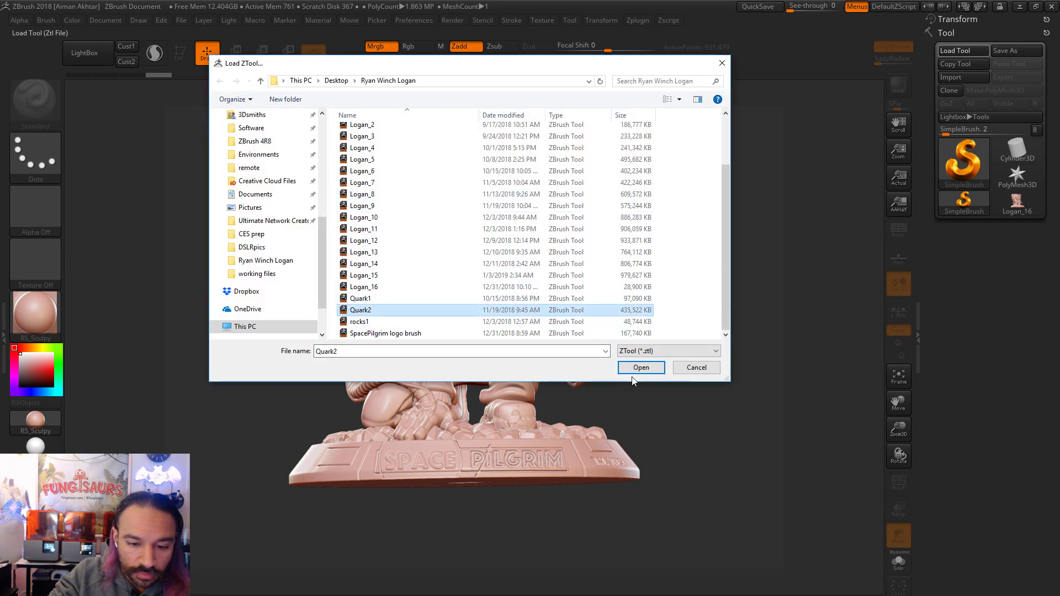
{"action": "left_click", "coordinate": [641, 367]}
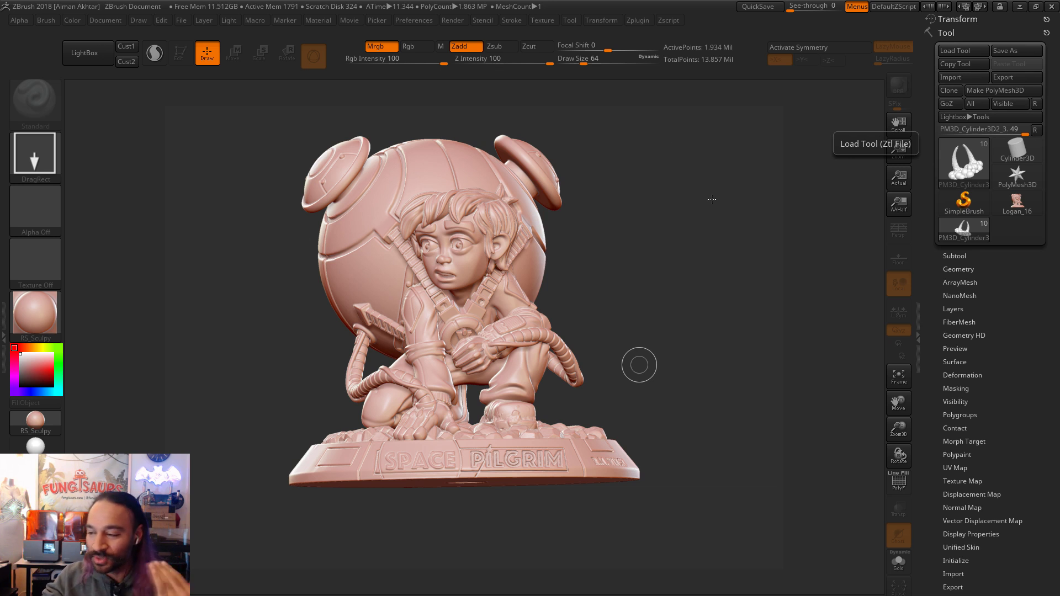
Step: Draw the loaded Quark model in Edit mode, clear the old figurine from the canvas, and frame the model
{"action": "left_click_drag", "start_coordinate": [623, 327], "coordinate": [624, 441]}
{"action": "left_click", "coordinate": [177, 50]}
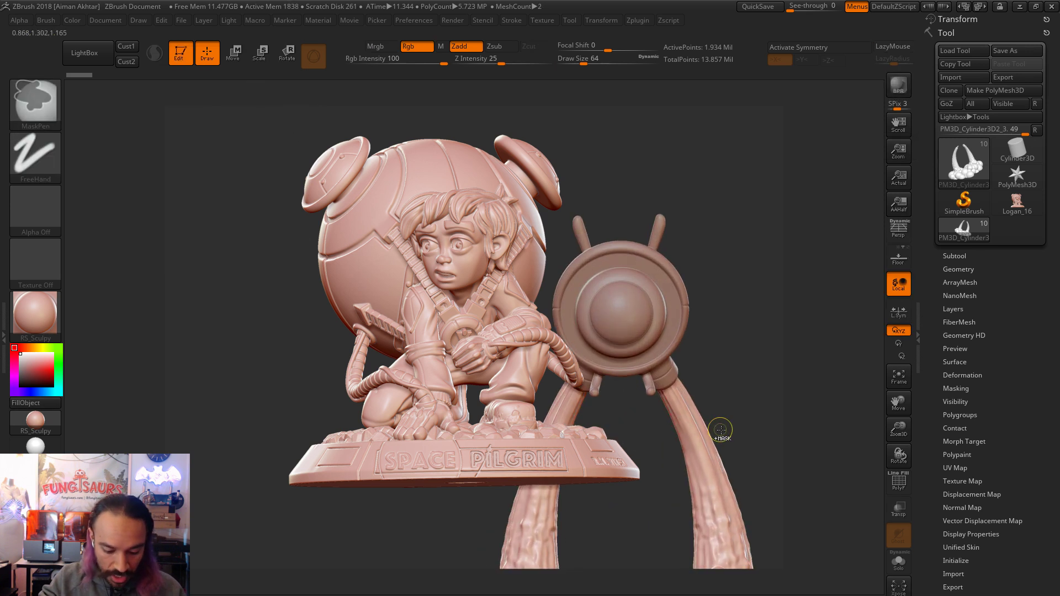
{"action": "key", "text": "ctrl+n"}
{"action": "left_click", "coordinate": [894, 380]}
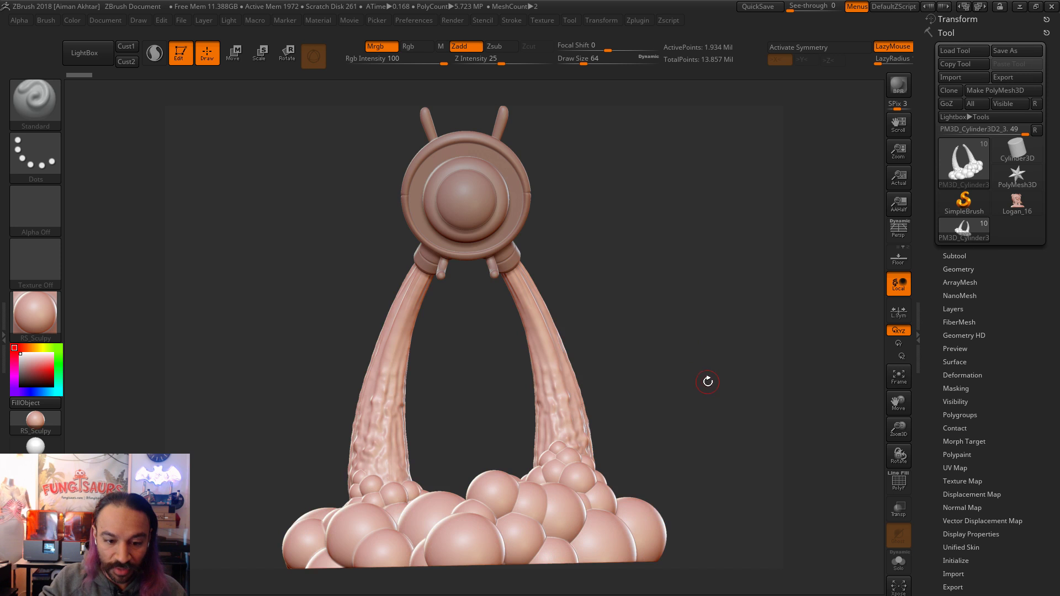
{"action": "left_click_drag", "start_coordinate": [690, 386], "coordinate": [685, 384], "text": "alt"}
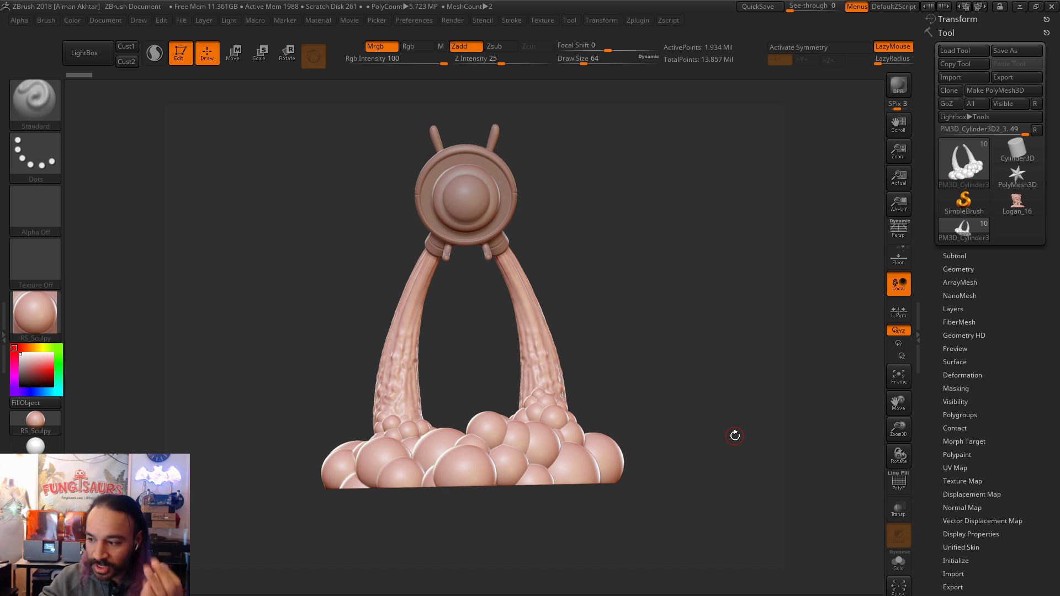
Step: Make the robot body the active subtool and view the model from several sides
{"action": "left_click_drag", "start_coordinate": [717, 525], "coordinate": [625, 447]}
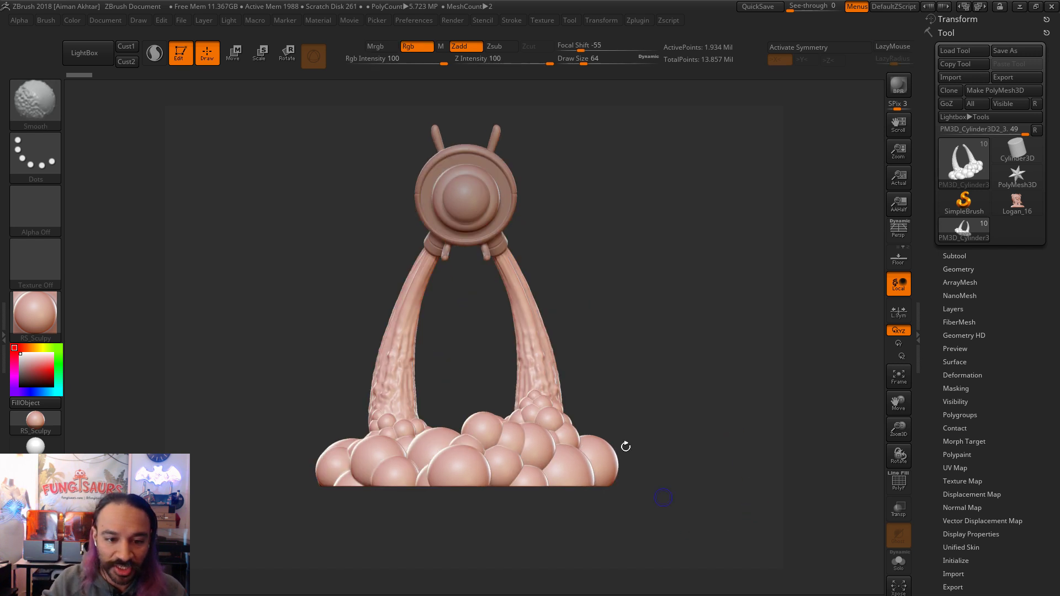
{"action": "left_click", "coordinate": [479, 188], "text": "alt"}
{"action": "left_click_drag", "start_coordinate": [770, 388], "coordinate": [506, 399]}
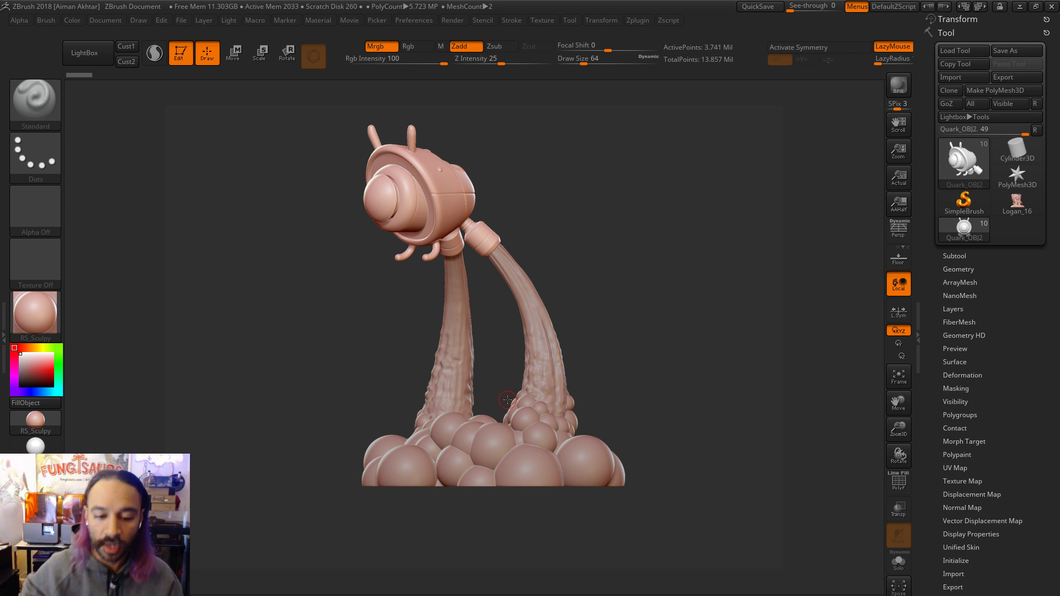
{"action": "mouse_move", "coordinate": [626, 371]}
{"action": "left_mouse_down"}
{"action": "mouse_move", "coordinate": [619, 406]}
{"action": "mouse_move", "coordinate": [569, 428]}
{"action": "mouse_move", "coordinate": [448, 428]}
{"action": "left_mouse_up"}
Step: Select the smoke trail base subtool, isolate it with Solo for inspection, and show all subtools again
{"action": "left_click", "coordinate": [495, 393], "text": "alt"}
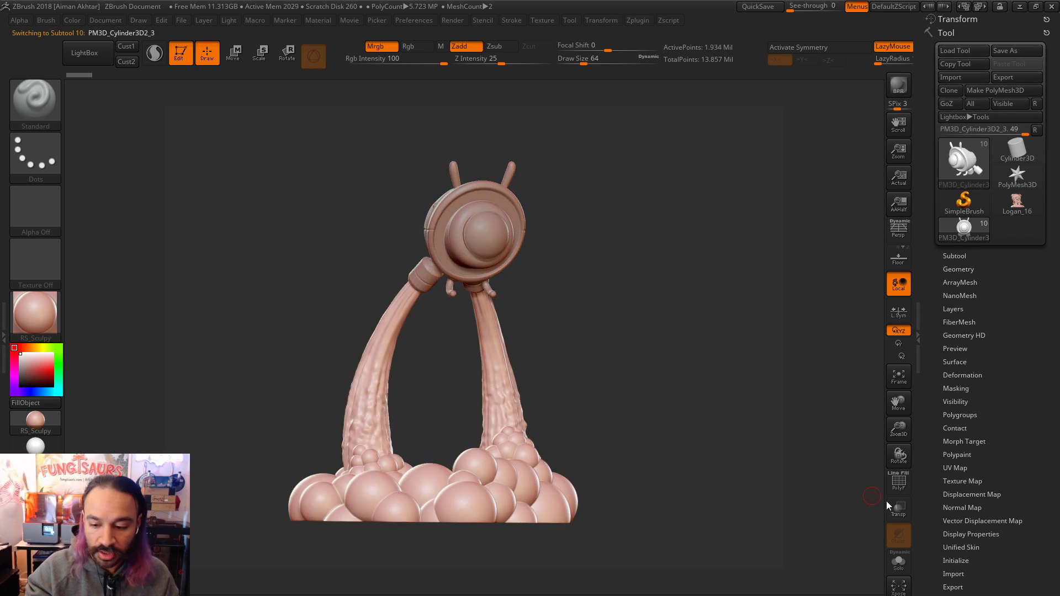
{"action": "left_click", "coordinate": [898, 561]}
{"action": "mouse_move", "coordinate": [652, 445]}
{"action": "left_mouse_down"}
{"action": "mouse_move", "coordinate": [688, 489]}
{"action": "mouse_move", "coordinate": [661, 323]}
{"action": "mouse_move", "coordinate": [486, 387]}
{"action": "mouse_move", "coordinate": [434, 428]}
{"action": "mouse_move", "coordinate": [535, 372]}
{"action": "mouse_move", "coordinate": [597, 388]}
{"action": "mouse_move", "coordinate": [545, 414]}
{"action": "mouse_move", "coordinate": [543, 443]}
{"action": "mouse_move", "coordinate": [679, 404]}
{"action": "mouse_move", "coordinate": [639, 467]}
{"action": "mouse_move", "coordinate": [558, 475]}
{"action": "left_mouse_up"}
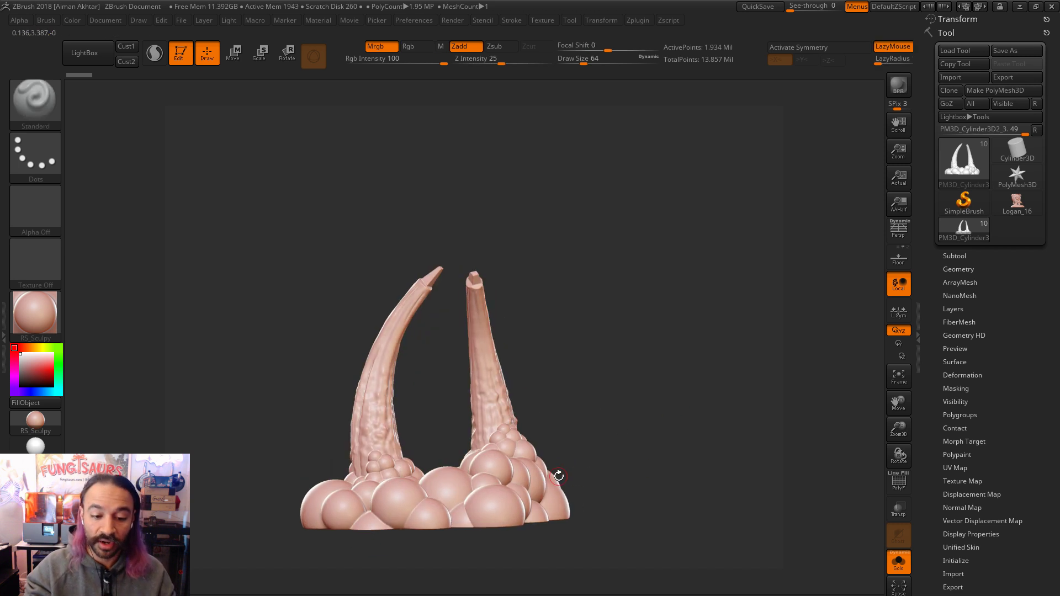
{"action": "left_click", "coordinate": [898, 562]}
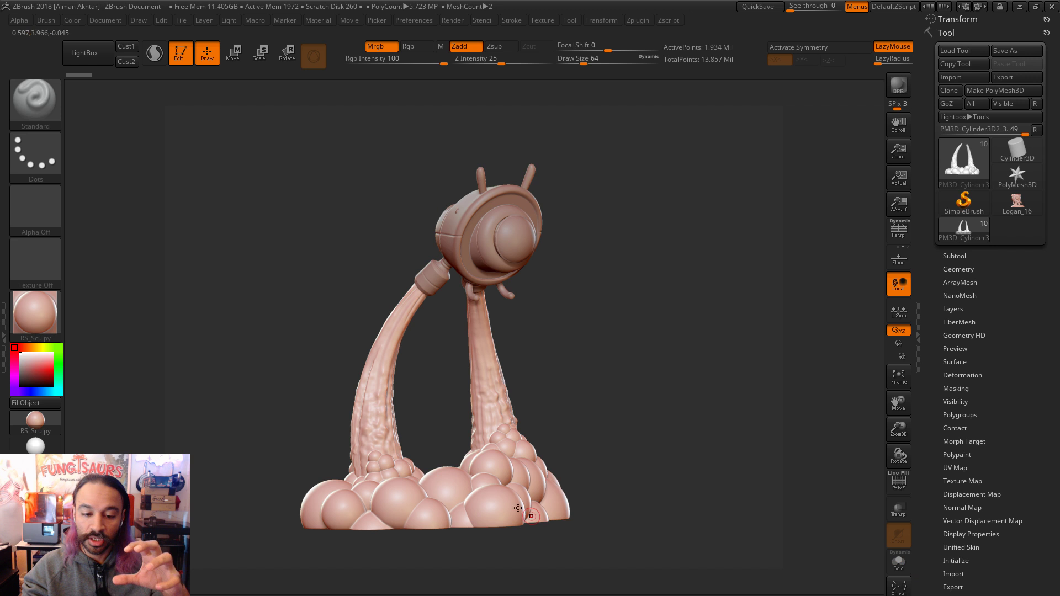
Step: Isolate the robot body subtool, hide one side with a selection rectangle, and examine its hollow interior
{"action": "left_click_drag", "start_coordinate": [623, 273], "coordinate": [581, 280]}
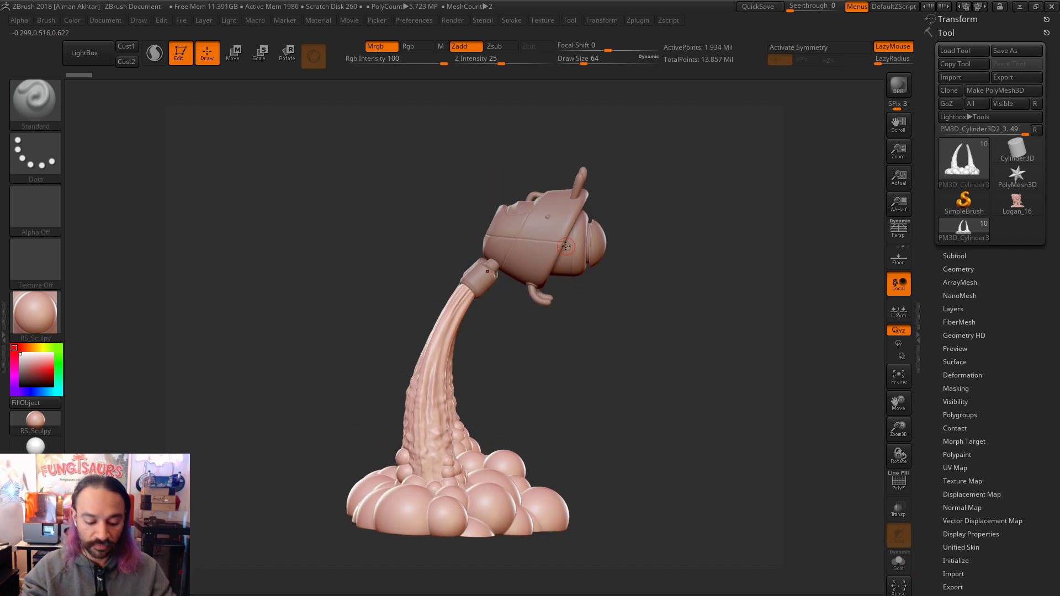
{"action": "left_click", "coordinate": [898, 562]}
{"action": "mouse_move", "coordinate": [610, 482]}
{"action": "left_mouse_down"}
{"action": "mouse_move", "coordinate": [512, 485]}
{"action": "mouse_move", "coordinate": [657, 445]}
{"action": "mouse_move", "coordinate": [697, 497]}
{"action": "mouse_move", "coordinate": [734, 406]}
{"action": "mouse_move", "coordinate": [703, 417]}
{"action": "mouse_move", "coordinate": [708, 442]}
{"action": "mouse_move", "coordinate": [708, 432]}
{"action": "left_mouse_up"}
{"action": "left_click_drag", "start_coordinate": [794, 321], "coordinate": [791, 310]}
{"action": "mouse_move", "coordinate": [742, 359]}
{"action": "left_mouse_down", "text": "alt"}
{"action": "mouse_move", "coordinate": [727, 359]}
{"action": "mouse_move", "coordinate": [670, 443]}
{"action": "mouse_move", "coordinate": [738, 365]}
{"action": "mouse_move", "coordinate": [718, 365]}
{"action": "left_mouse_up", "text": "alt"}
{"action": "left_click_drag", "start_coordinate": [693, 404], "coordinate": [672, 495], "text": "alt"}
{"action": "left_click_drag", "start_coordinate": [377, 174], "coordinate": [504, 461], "text": "ctrl+shift"}
{"action": "mouse_move", "coordinate": [578, 484]}
{"action": "left_mouse_down"}
{"action": "mouse_move", "coordinate": [717, 483]}
{"action": "mouse_move", "coordinate": [617, 541]}
{"action": "mouse_move", "coordinate": [616, 530]}
{"action": "left_mouse_up"}
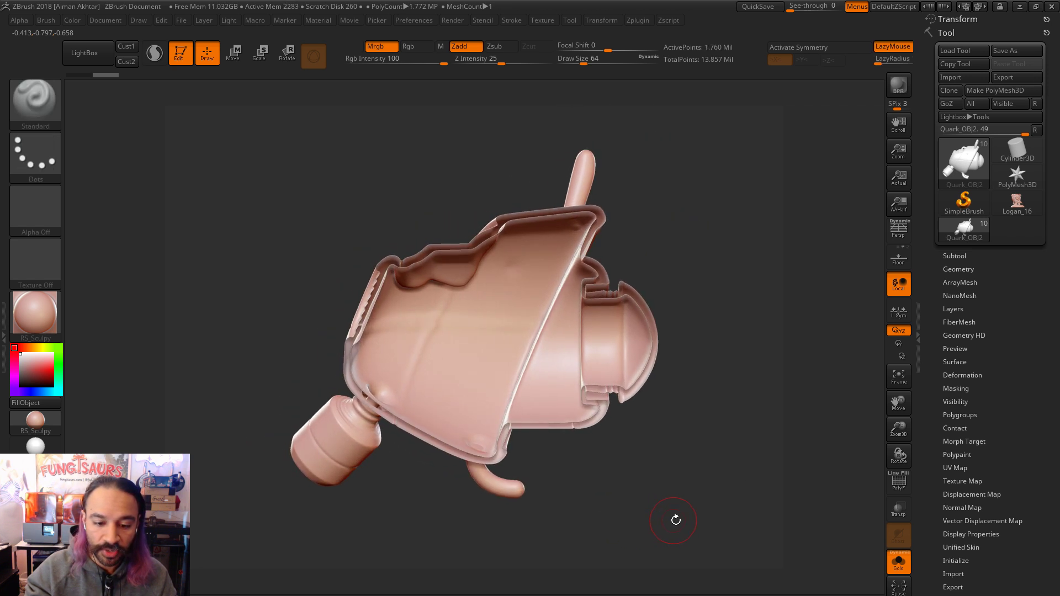
Step: Unhide the rest of the robot body and turn Solo off to display the full Quark model
{"action": "key", "text": "ctrl+shift"}
{"action": "left_click", "coordinate": [680, 520], "text": "ctrl+shift"}
{"action": "left_click_drag", "start_coordinate": [727, 519], "coordinate": [628, 523], "text": "alt"}
{"action": "left_click", "coordinate": [898, 561]}
{"action": "left_click_drag", "start_coordinate": [747, 366], "coordinate": [620, 401], "text": "alt"}
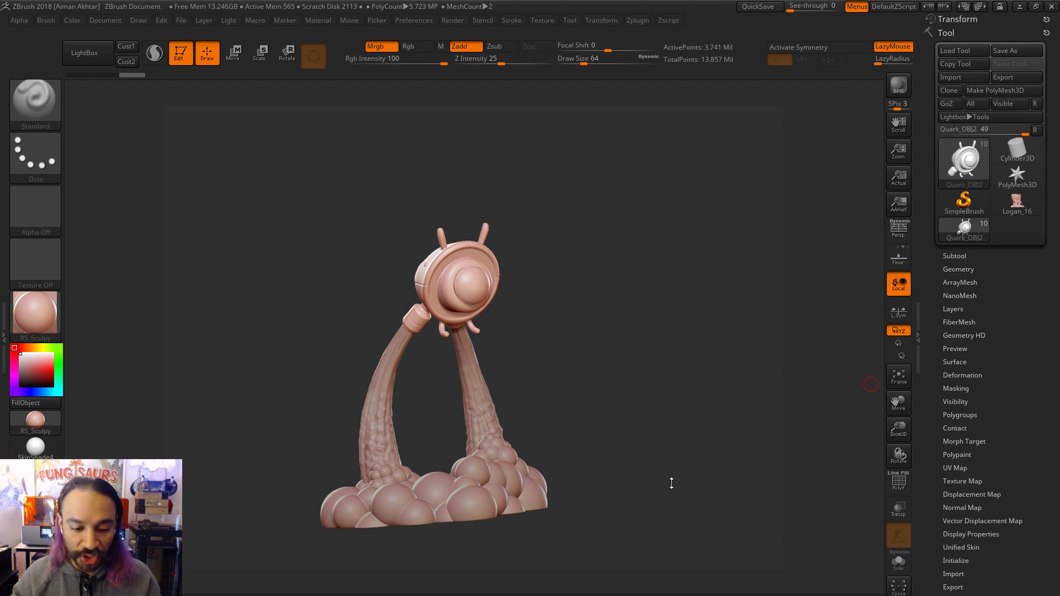
Step: Look over the complete Quark model and its smoke trails from both sides
{"action": "mouse_move", "coordinate": [612, 511]}
{"action": "left_mouse_down"}
{"action": "mouse_move", "coordinate": [640, 512]}
{"action": "mouse_move", "coordinate": [622, 513]}
{"action": "left_mouse_up"}
{"action": "right_click_drag", "start_coordinate": [670, 393], "coordinate": [673, 391], "text": "ctrl"}
{"action": "mouse_move", "coordinate": [673, 391]}
{"action": "left_mouse_down"}
{"action": "mouse_move", "coordinate": [708, 398]}
{"action": "mouse_move", "coordinate": [686, 399]}
{"action": "left_mouse_up"}
{"action": "right_click_drag", "start_coordinate": [687, 399], "coordinate": [643, 401], "text": "ctrl"}
{"action": "left_click_drag", "start_coordinate": [649, 401], "coordinate": [711, 406], "text": "alt"}
{"action": "left_click_drag", "start_coordinate": [574, 406], "coordinate": [823, 360]}
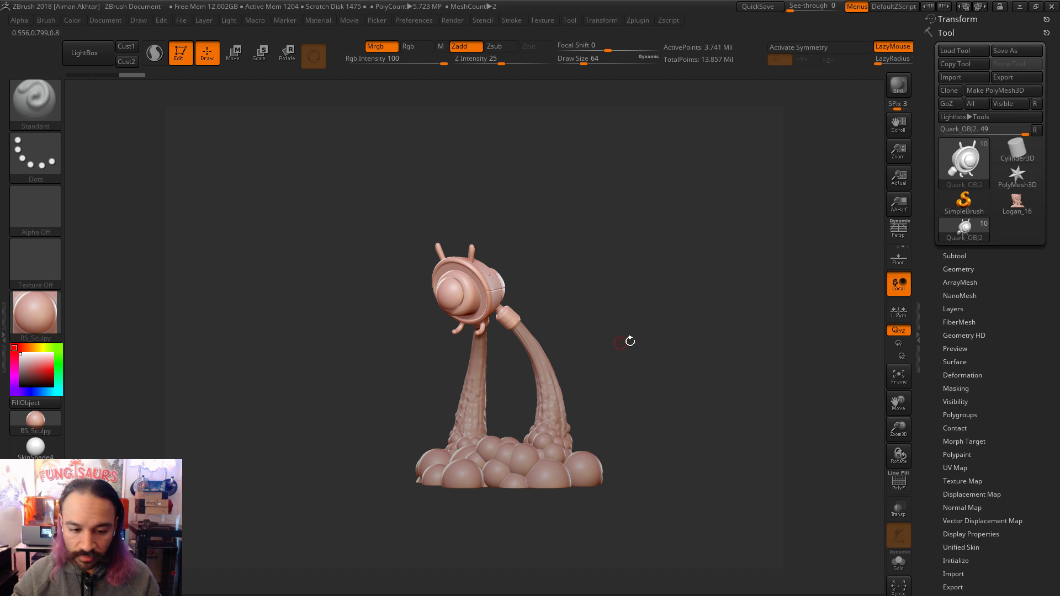
Step: Switch the active tool back to Logan_16 and view the framed figurine from the back, sides and front
{"action": "left_click", "coordinate": [1019, 201]}
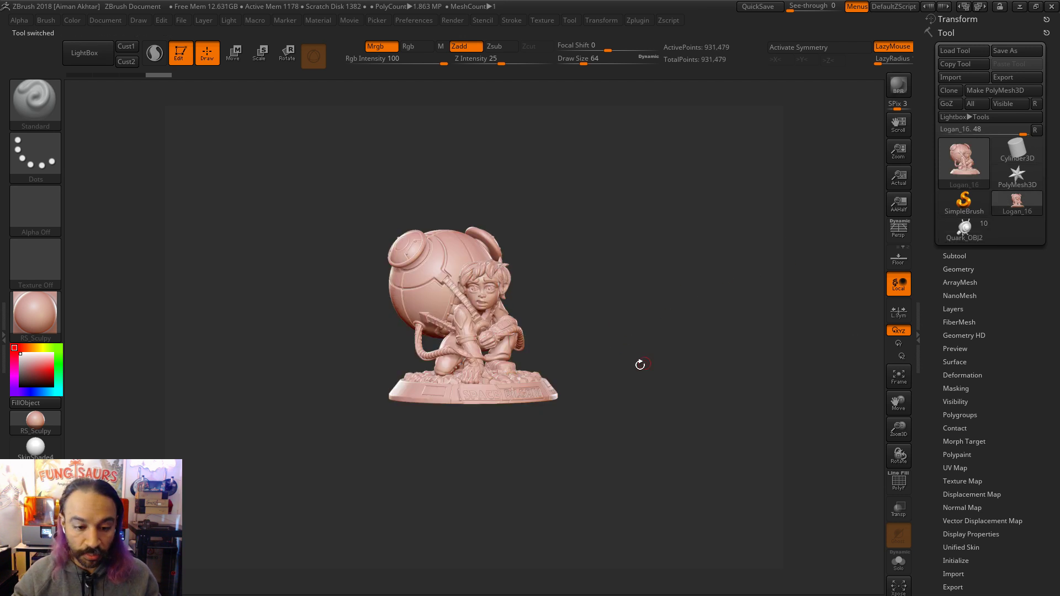
{"action": "left_click_drag", "start_coordinate": [644, 363], "coordinate": [621, 366]}
{"action": "key", "text": "f"}
{"action": "left_click_drag", "start_coordinate": [670, 392], "coordinate": [694, 393]}
{"action": "left_click_drag", "start_coordinate": [758, 376], "coordinate": [365, 382]}
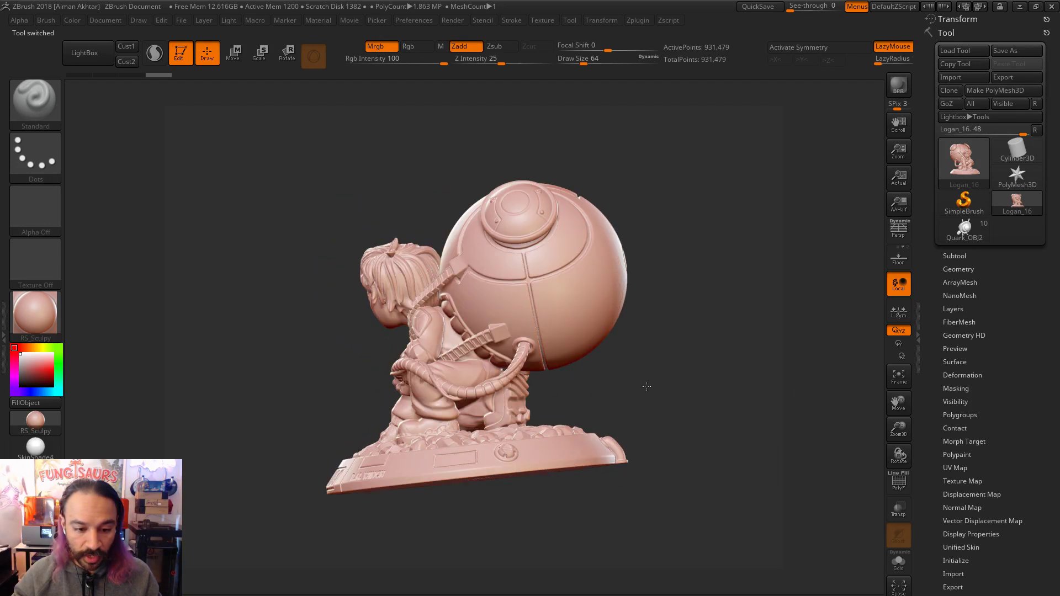
{"action": "left_click_drag", "start_coordinate": [726, 353], "coordinate": [776, 362]}
{"action": "left_click_drag", "start_coordinate": [746, 398], "coordinate": [293, 375]}
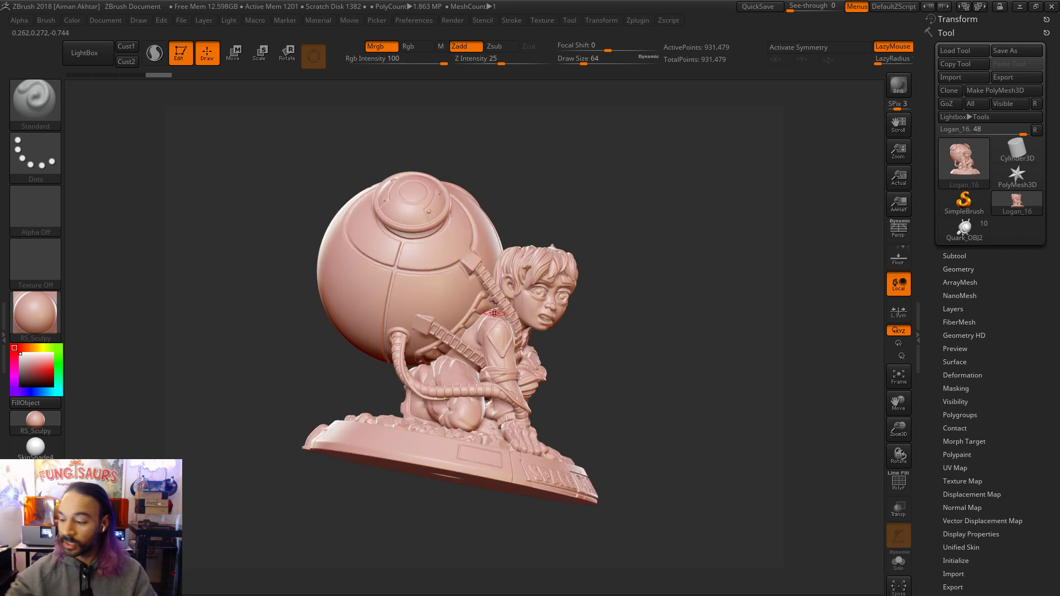
{"action": "left_click_drag", "start_coordinate": [649, 400], "coordinate": [758, 370]}
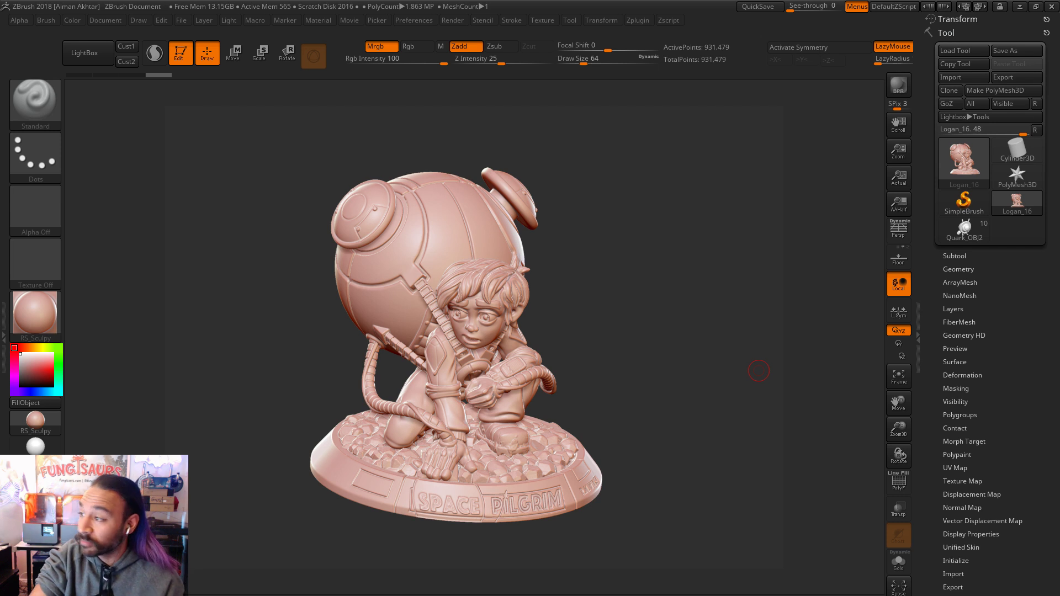
Step: Switch to Chrome and search Google in a new tab for "art is never finished abandoned"
{"action": "key", "text": "alt+Tab"}
{"action": "key", "text": "ctrl+t"}
{"action": "type", "text": "art is never finished abandoned"}
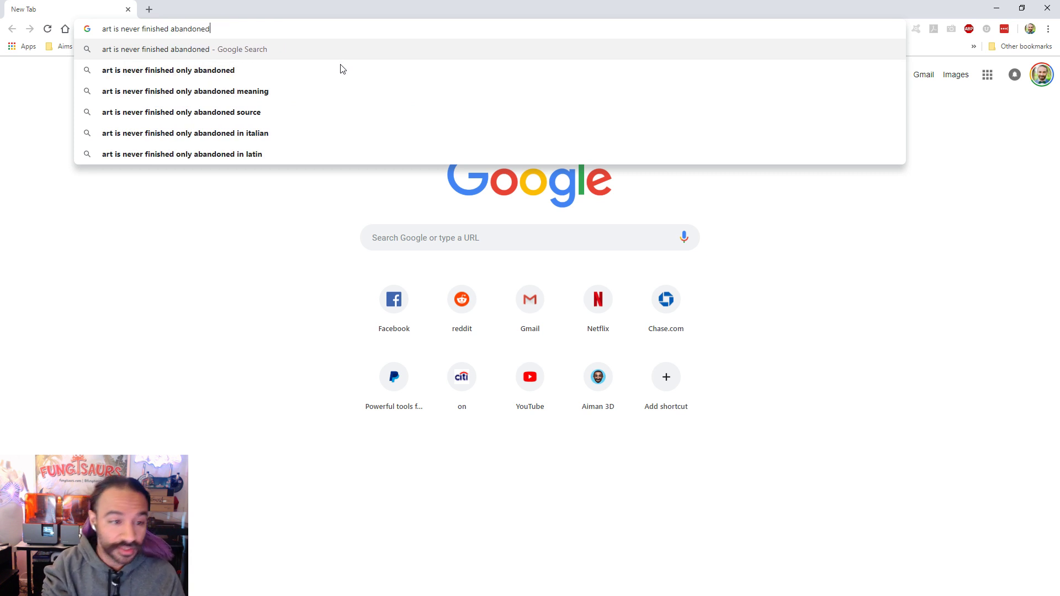
{"action": "key", "text": "Return"}
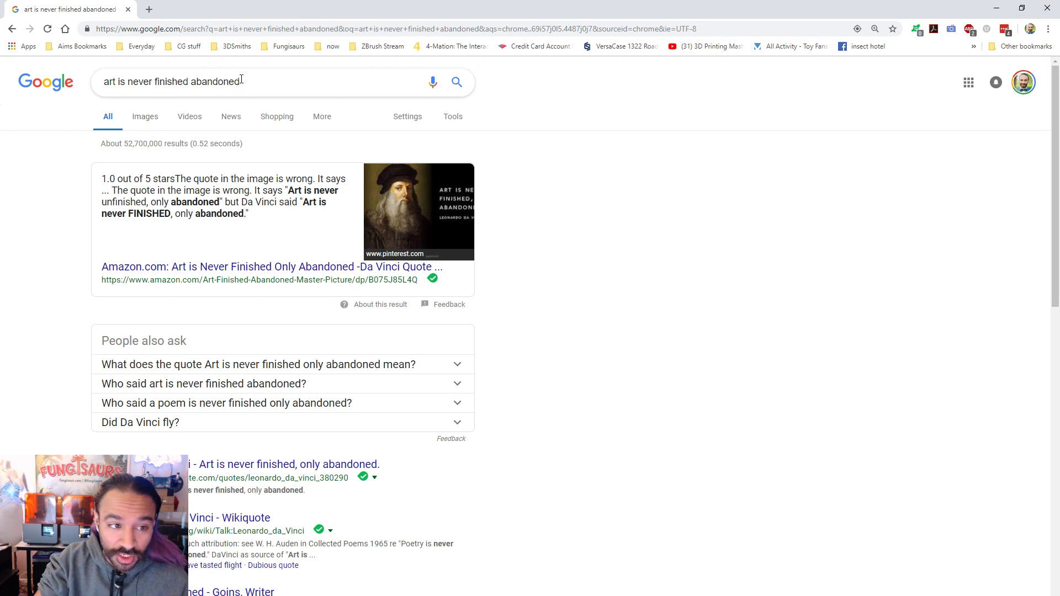
Step: Search Google for "leonardo da vinci" and switch to the image results
{"action": "left_click_drag", "start_coordinate": [241, 82], "coordinate": [2, 59]}
{"action": "type", "text": "leonar"}
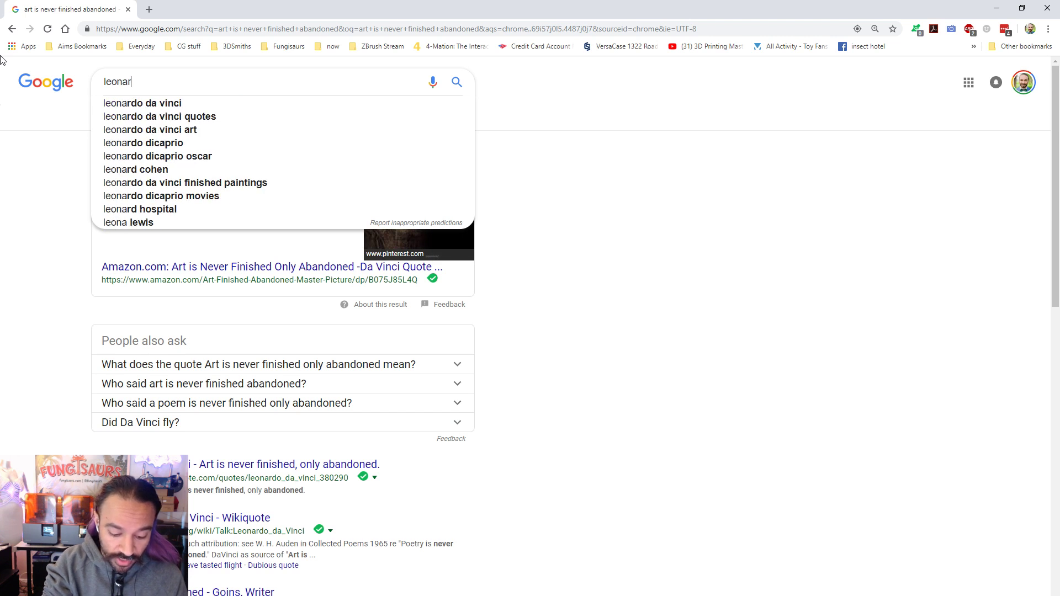
{"action": "type", "text": "do da vinci"}
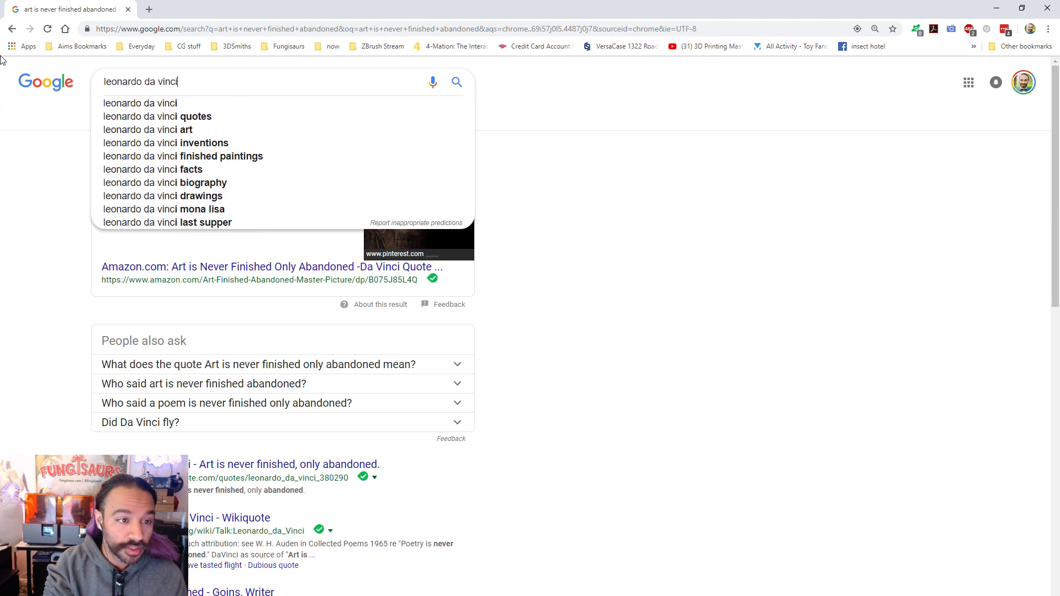
{"action": "key", "text": "Return"}
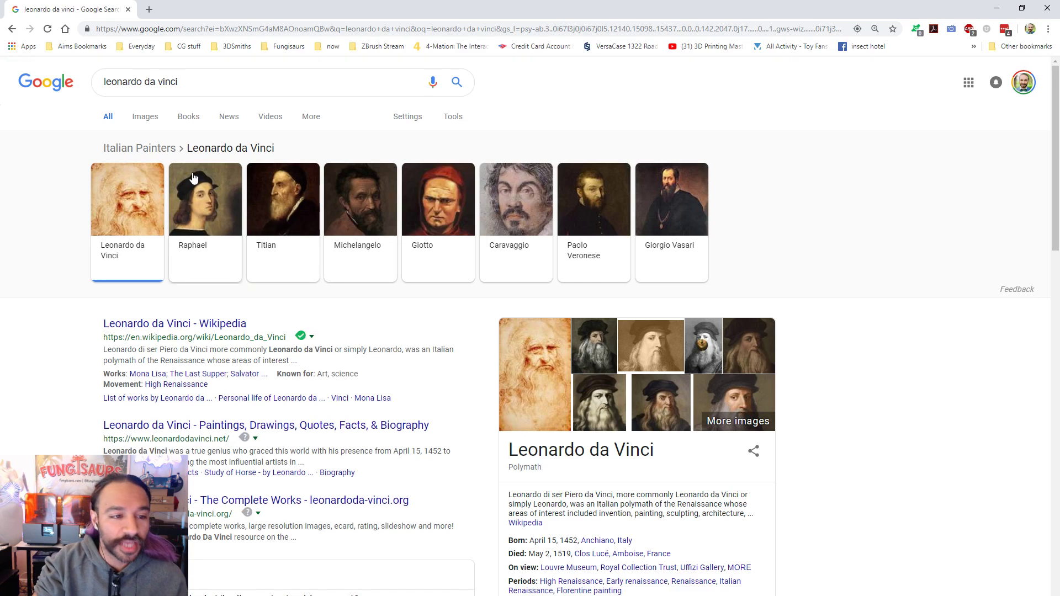
{"action": "left_click", "coordinate": [157, 120]}
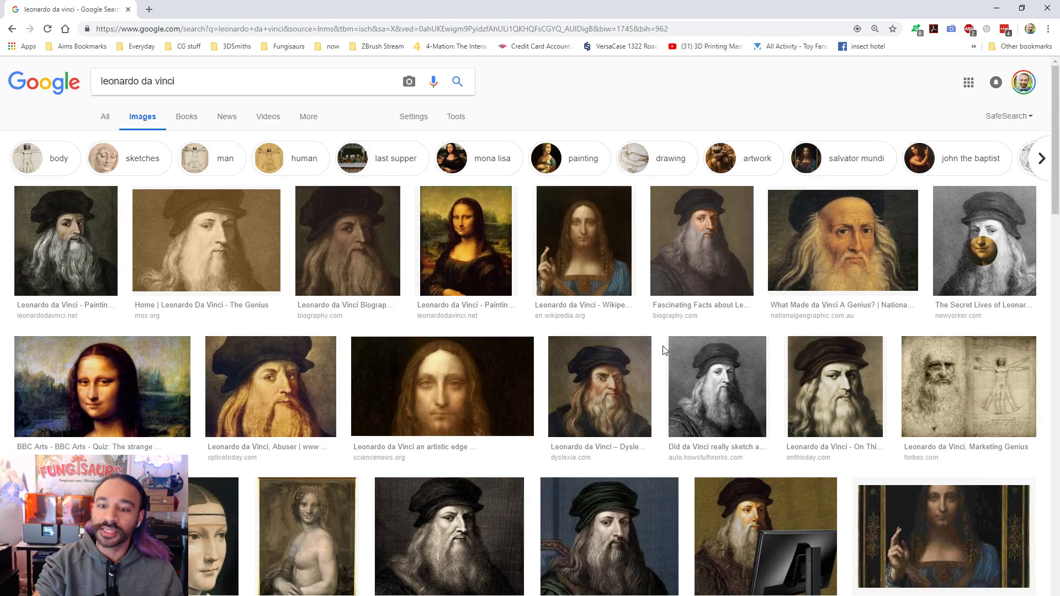
Step: Browse the Leonardo images and refine the image search to "leonardo da vinci sketchbook"
{"action": "scroll", "coordinate": [663, 347], "scroll_direction": "down", "scroll_amount": 2}
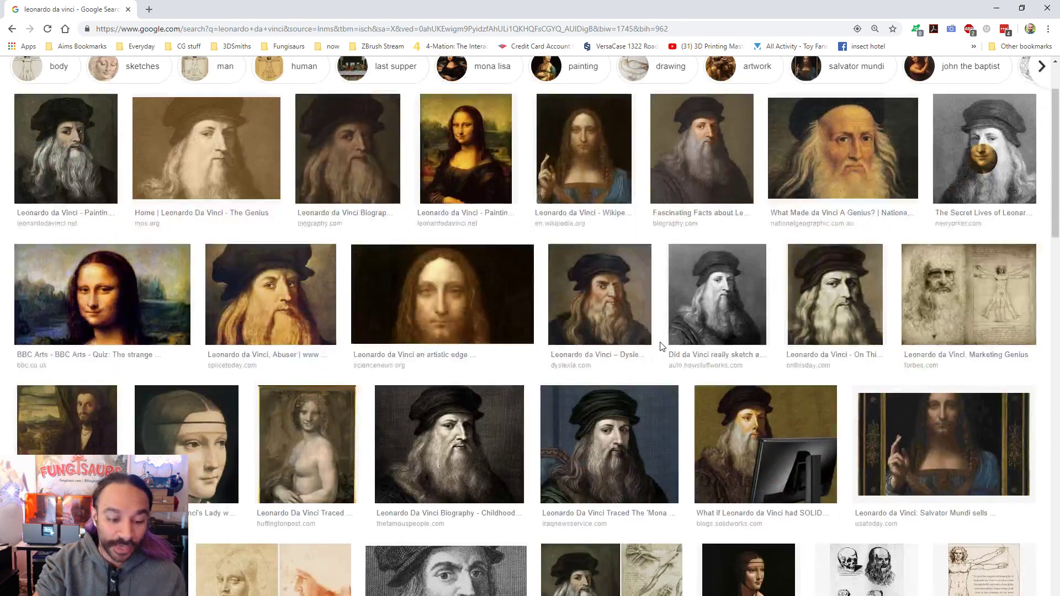
{"action": "scroll", "coordinate": [685, 350], "scroll_direction": "down", "scroll_amount": 2}
{"action": "scroll", "coordinate": [691, 351], "scroll_direction": "down", "scroll_amount": 6}
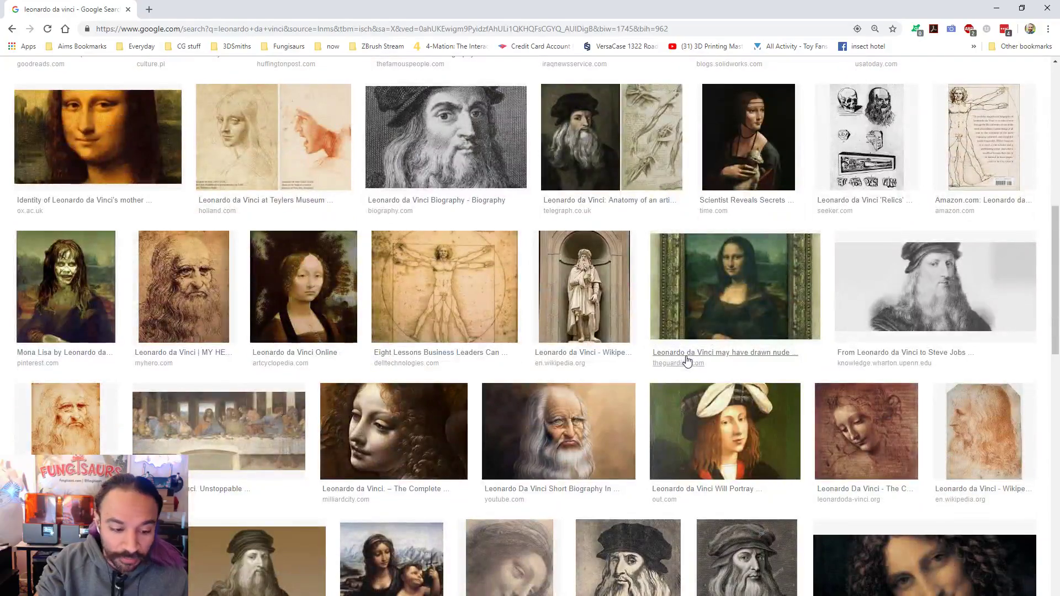
{"action": "scroll", "coordinate": [687, 362], "scroll_direction": "down", "scroll_amount": 3}
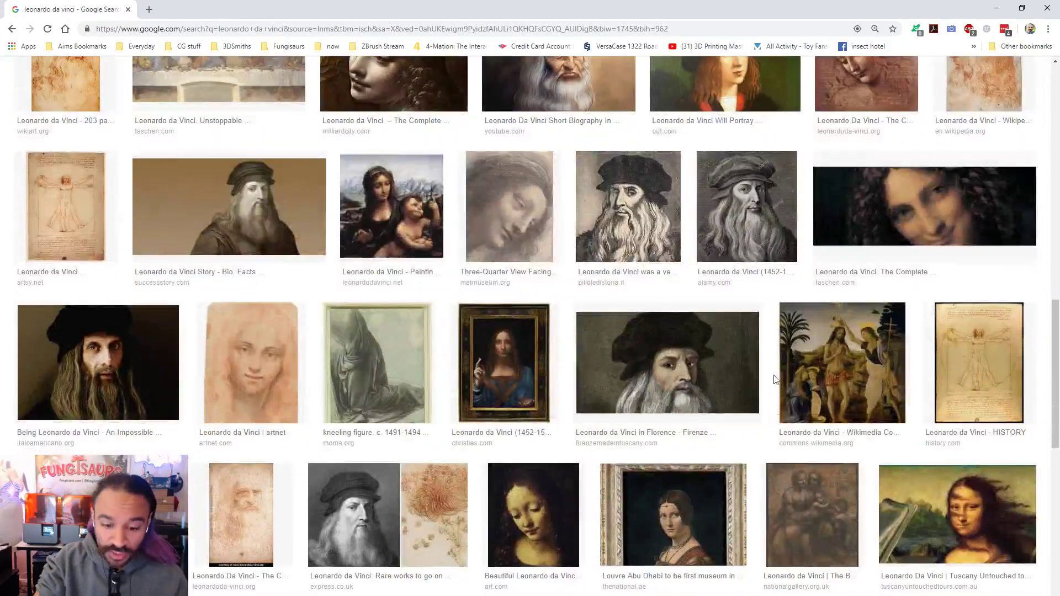
{"action": "scroll", "coordinate": [769, 387], "scroll_direction": "down", "scroll_amount": 5}
{"action": "scroll", "coordinate": [769, 387], "scroll_direction": "up", "scroll_amount": 10}
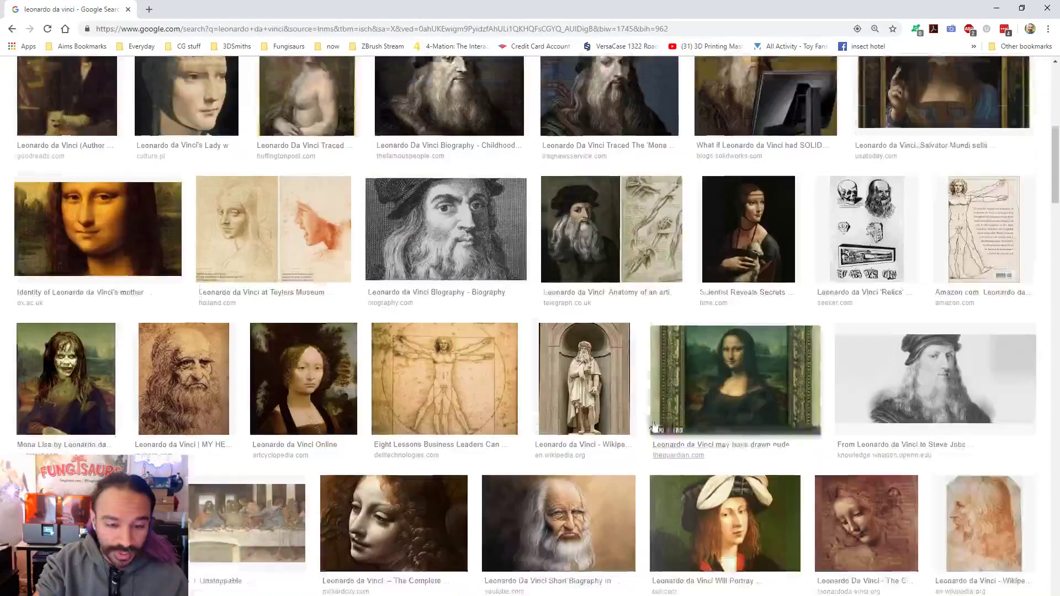
{"action": "left_click", "coordinate": [236, 74]}
{"action": "type", "text": "sketchbook"}
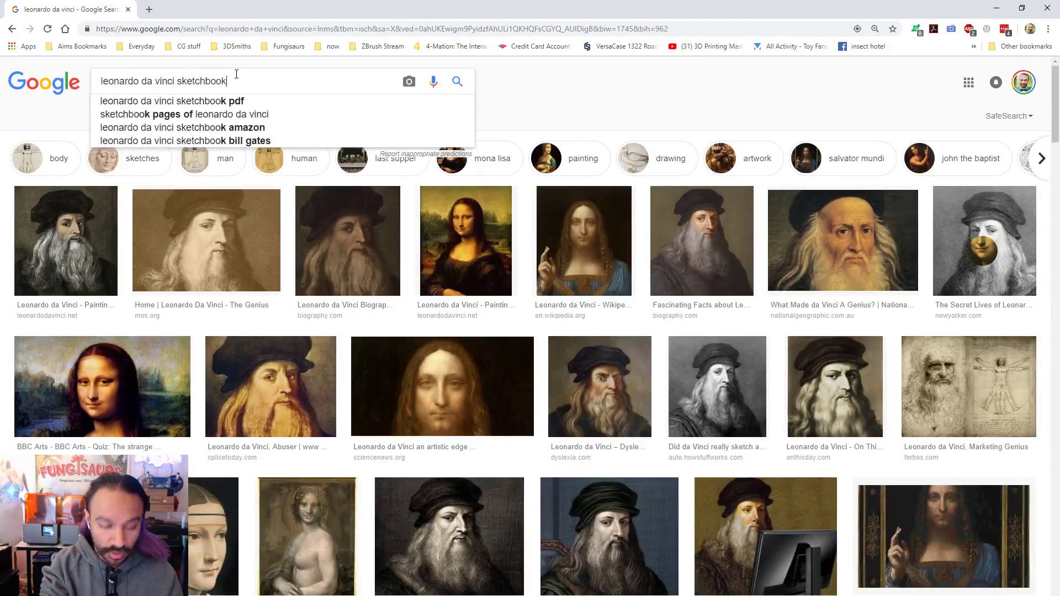
{"action": "key", "text": "Return"}
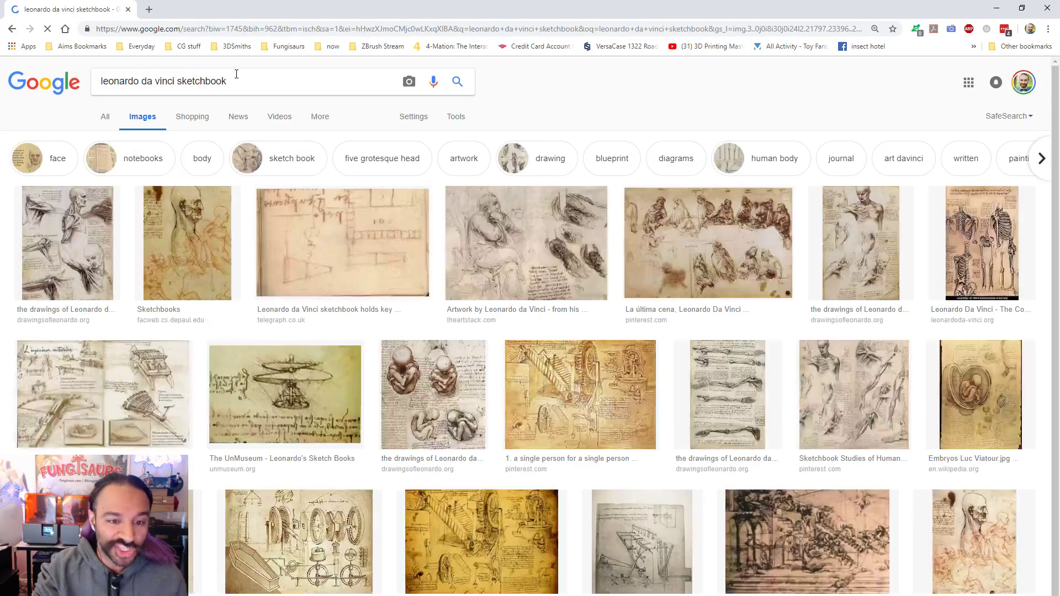
Step: Preview the fetus drawings and the shoulder and neck studies, and open the source site drawingsofleonardo.org
{"action": "left_click", "coordinate": [401, 352]}
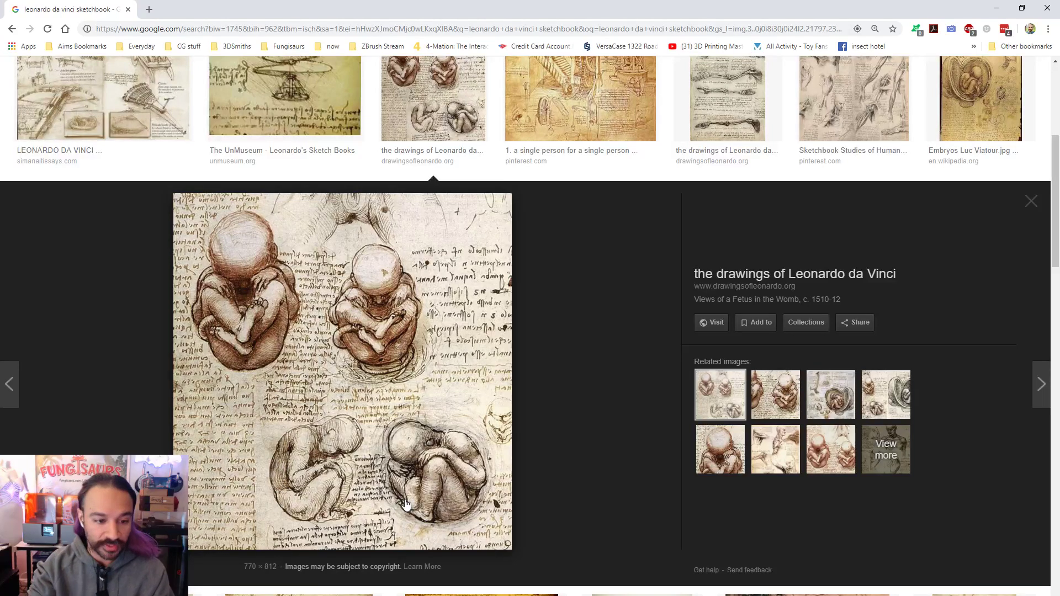
{"action": "scroll", "coordinate": [202, 291], "scroll_direction": "up", "scroll_amount": 5}
{"action": "left_click", "coordinate": [66, 213]}
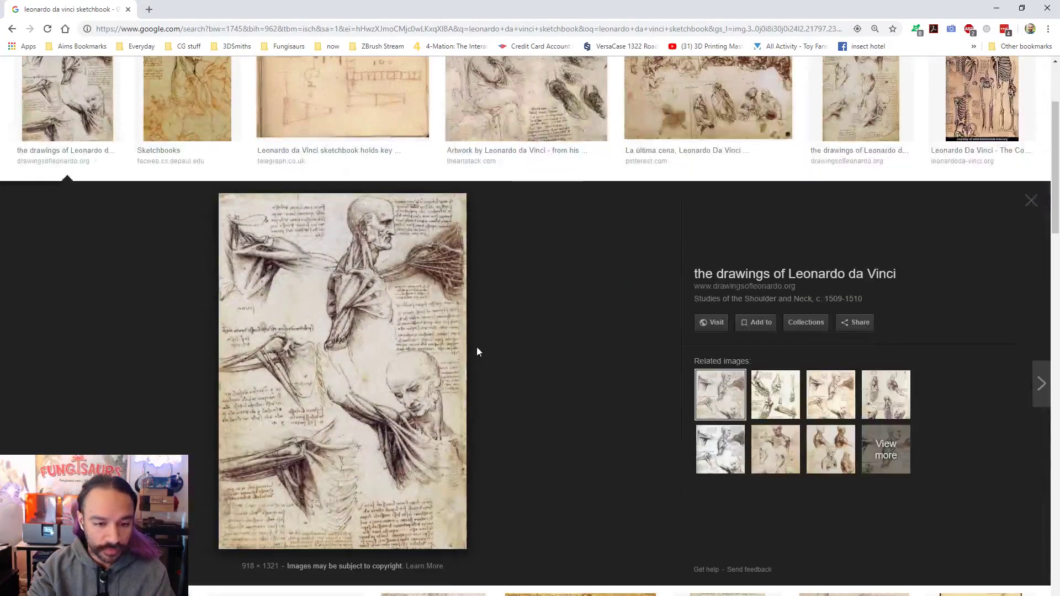
{"action": "left_click", "coordinate": [395, 360]}
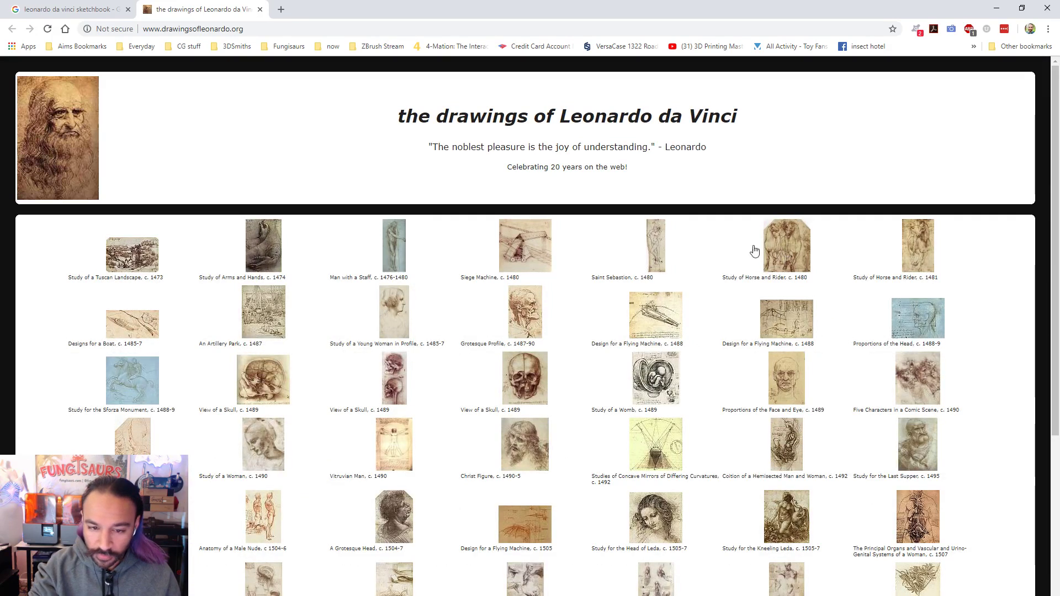
Step: Open the shoulderandneck2.jpg drawing from the site's gallery and examine its foot bones, shoulder and neck studies
{"action": "scroll", "coordinate": [587, 249], "scroll_direction": "down", "scroll_amount": 2}
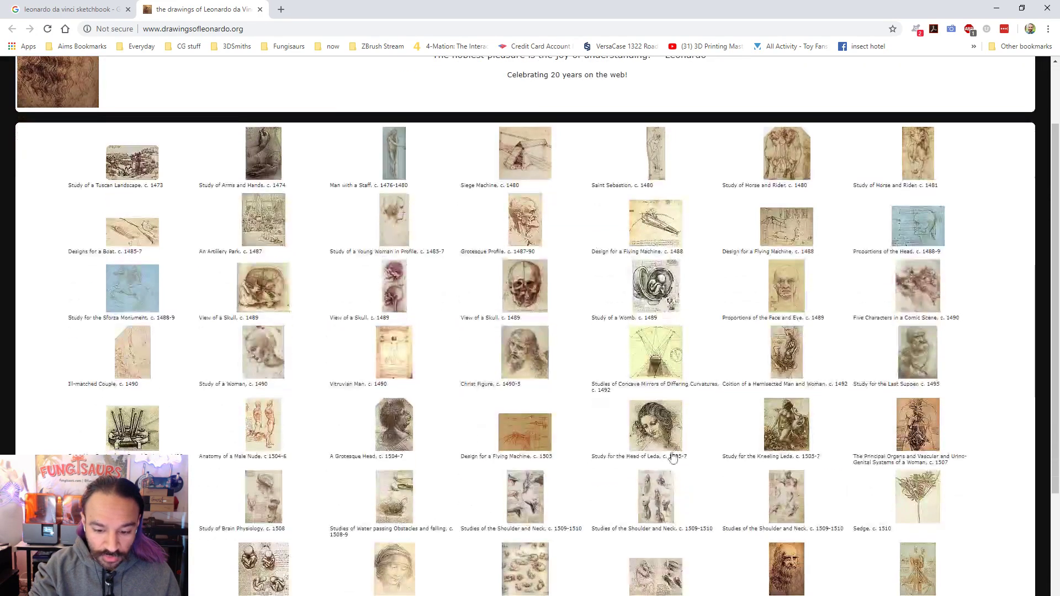
{"action": "left_click", "coordinate": [648, 495]}
{"action": "scroll", "coordinate": [606, 398], "scroll_direction": "up", "scroll_amount": 5, "text": "ctrl"}
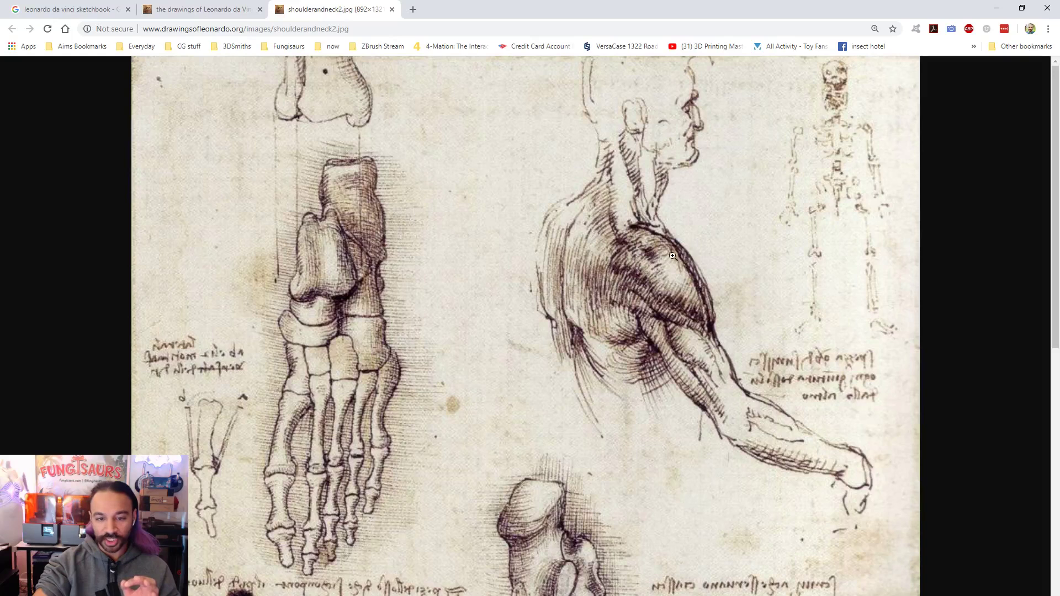
{"action": "scroll", "coordinate": [661, 256], "scroll_direction": "down", "scroll_amount": 2}
{"action": "scroll", "coordinate": [660, 257], "scroll_direction": "down", "scroll_amount": 5}
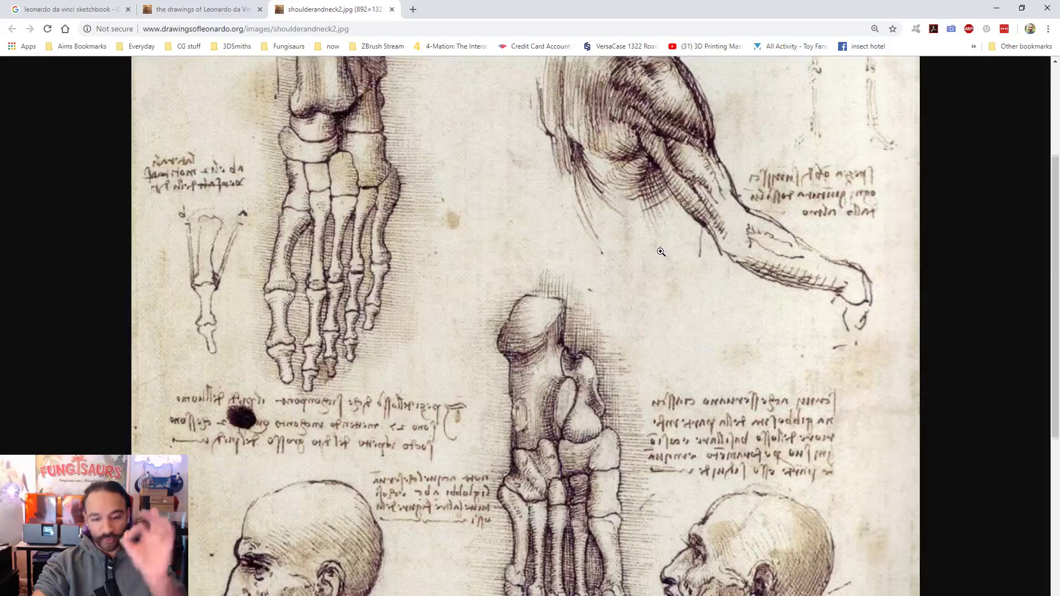
{"action": "scroll", "coordinate": [638, 296], "scroll_direction": "down", "scroll_amount": 2}
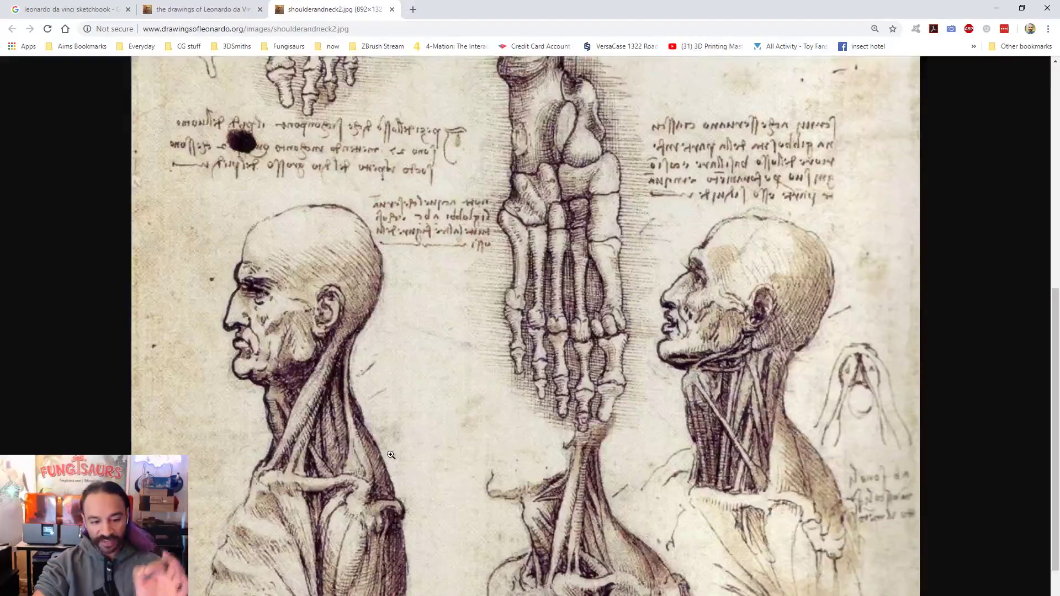
{"action": "scroll", "coordinate": [331, 417], "scroll_direction": "down", "scroll_amount": 3}
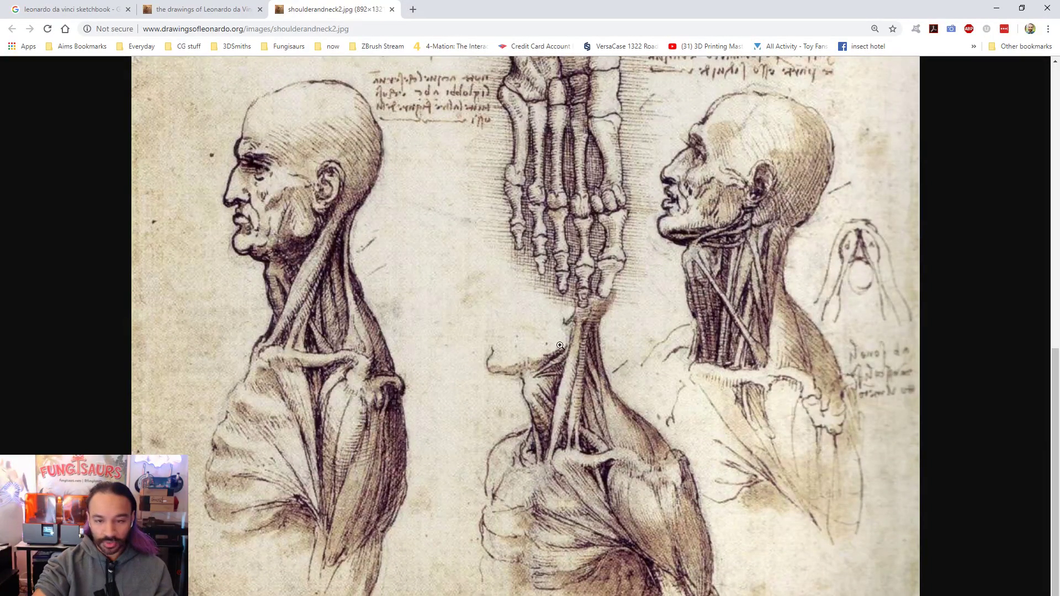
{"action": "scroll", "coordinate": [583, 329], "scroll_direction": "up", "scroll_amount": 1, "text": "ctrl"}
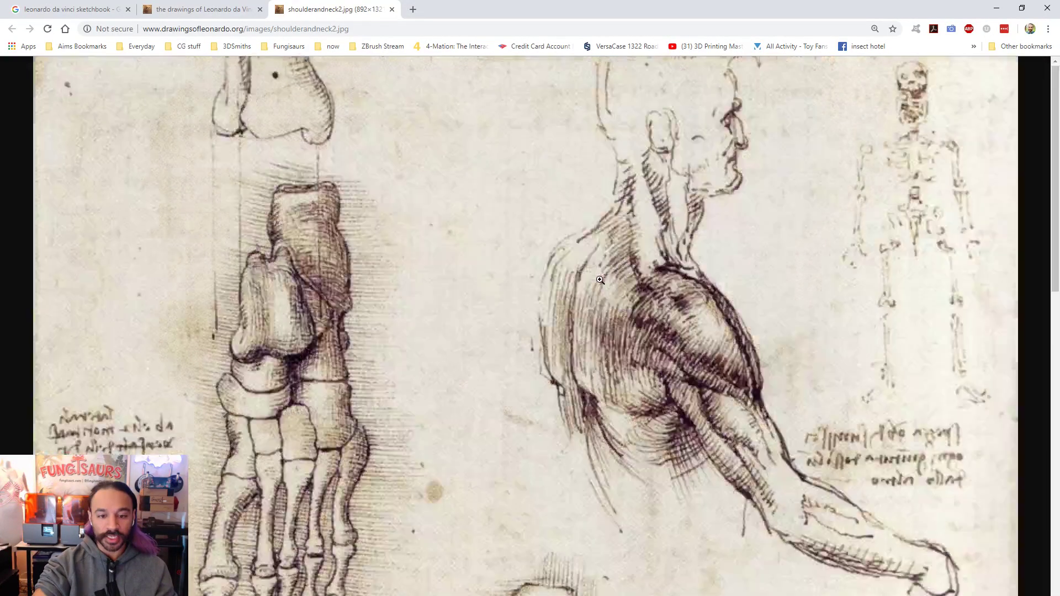
{"action": "scroll", "coordinate": [591, 282], "scroll_direction": "down", "scroll_amount": 1, "text": "ctrl"}
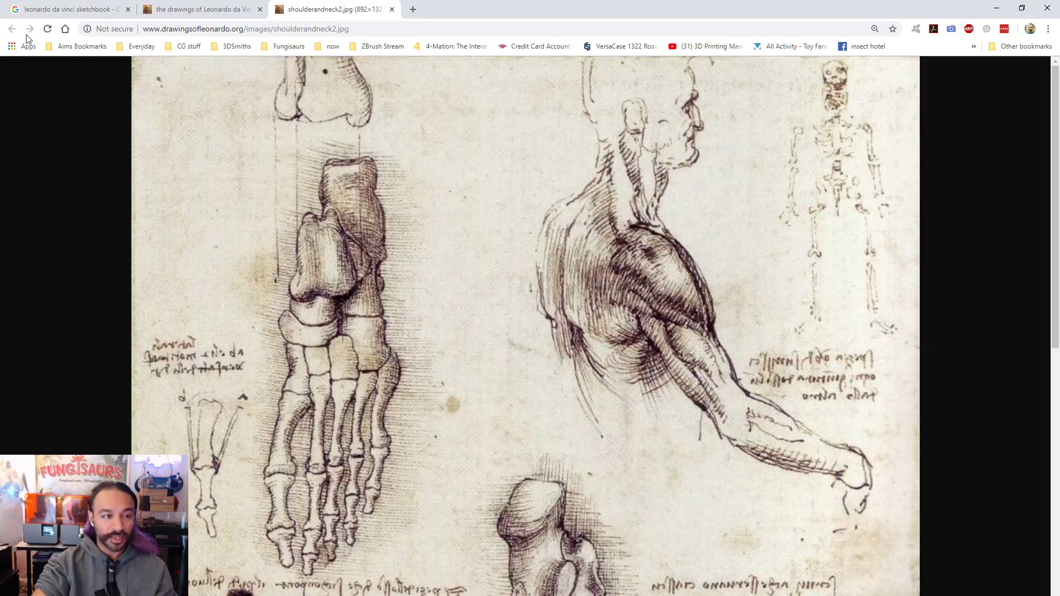
Step: Return to the drawings gallery, open the grotesque profile cari_man.jpg and look over the face
{"action": "left_click", "coordinate": [213, 15]}
{"action": "left_click", "coordinate": [544, 403]}
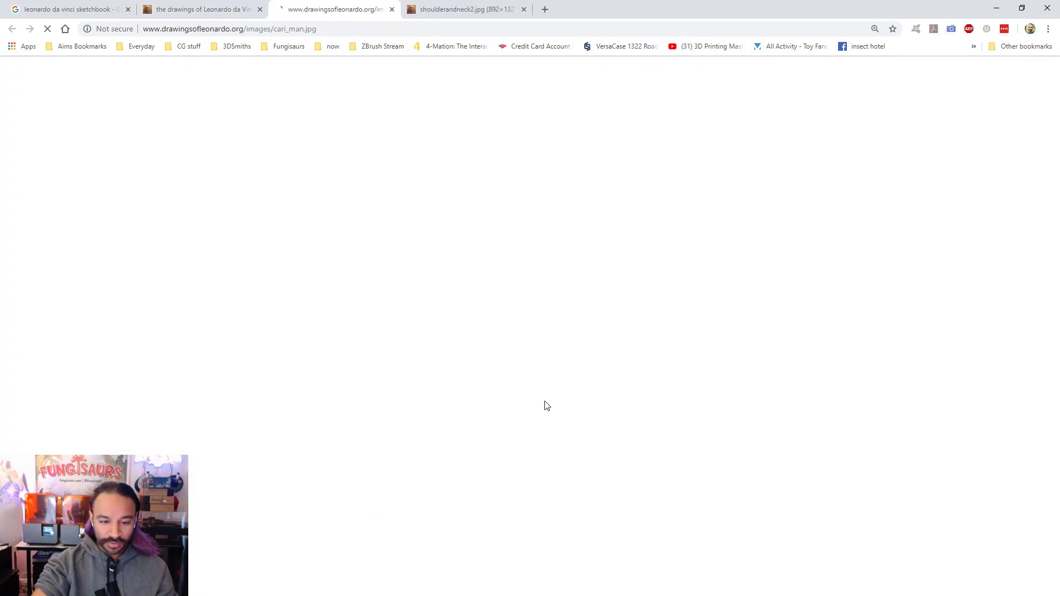
{"action": "scroll", "coordinate": [535, 353], "scroll_direction": "down", "scroll_amount": 3}
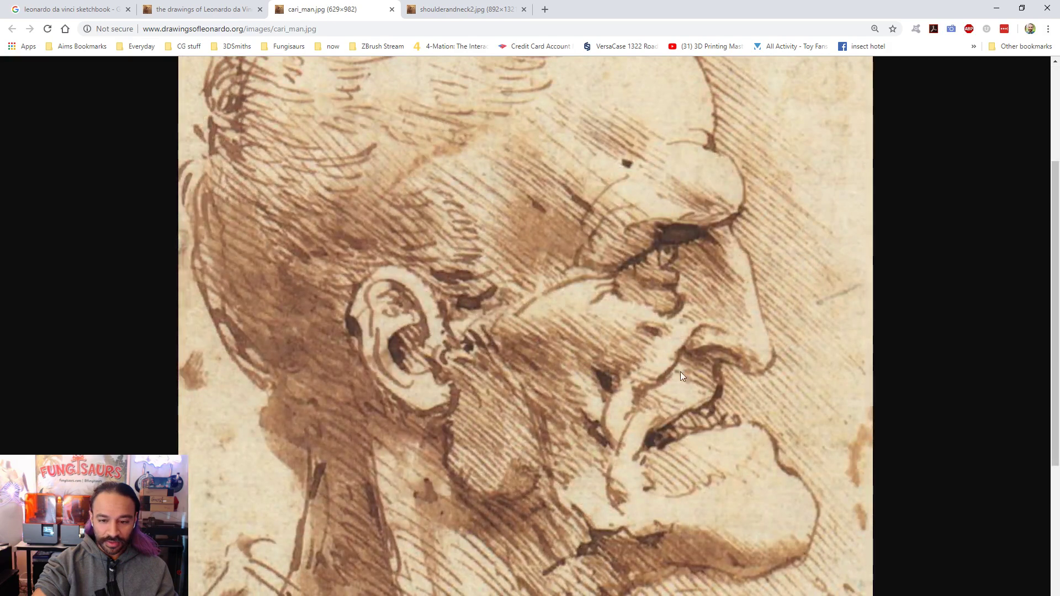
{"action": "scroll", "coordinate": [680, 375], "scroll_direction": "down", "scroll_amount": 2}
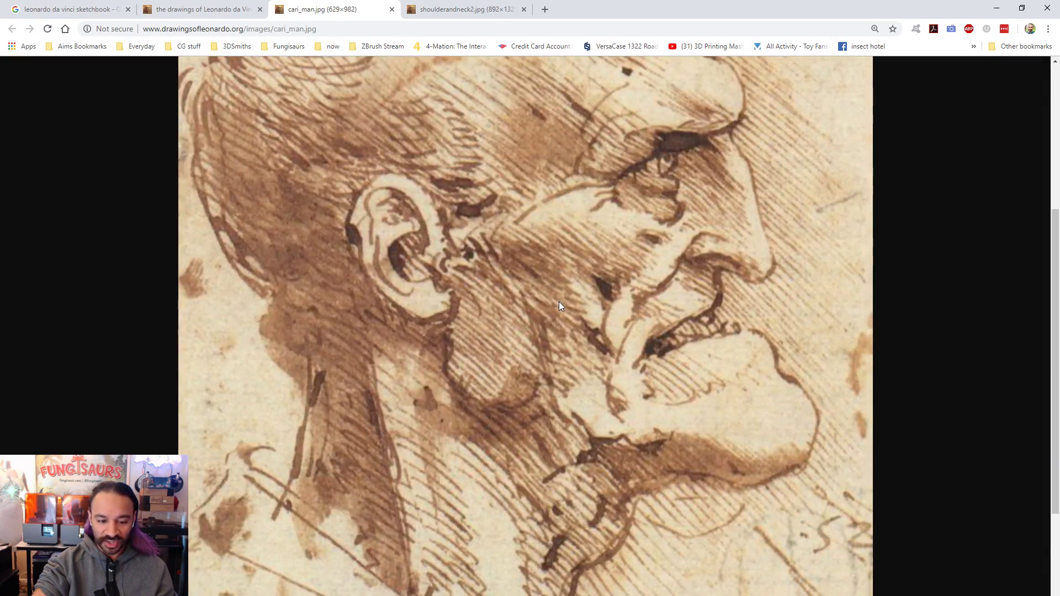
Step: Return to the gallery, open the young woman's profile study studyofwomaninprofile.jpg and look it over
{"action": "left_click", "coordinate": [200, 9]}
{"action": "left_click", "coordinate": [399, 448]}
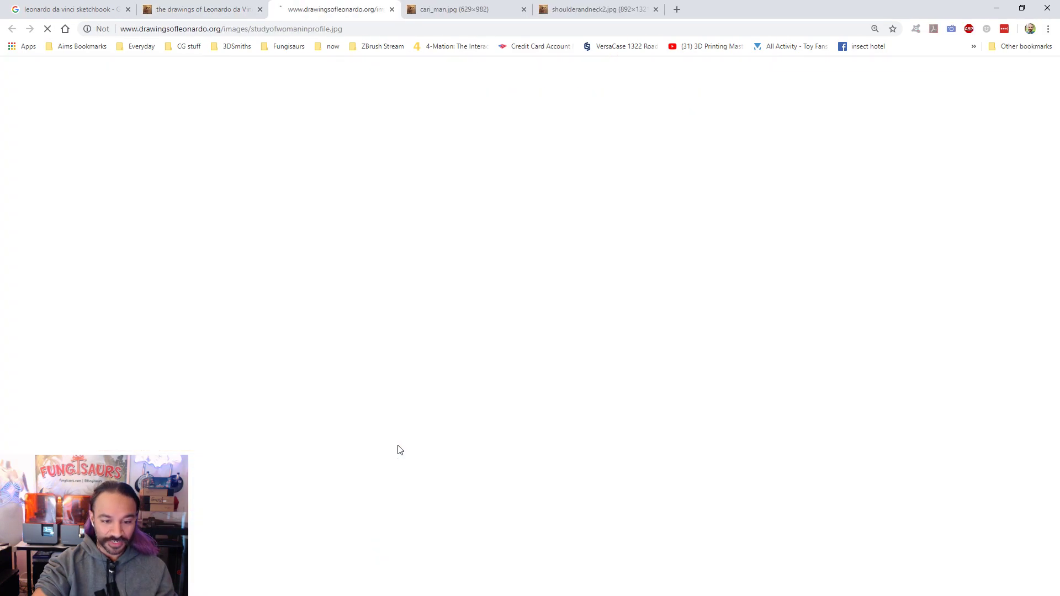
{"action": "scroll", "coordinate": [417, 441], "scroll_direction": "down", "scroll_amount": 3}
{"action": "scroll", "coordinate": [388, 61], "scroll_direction": "up", "scroll_amount": 2}
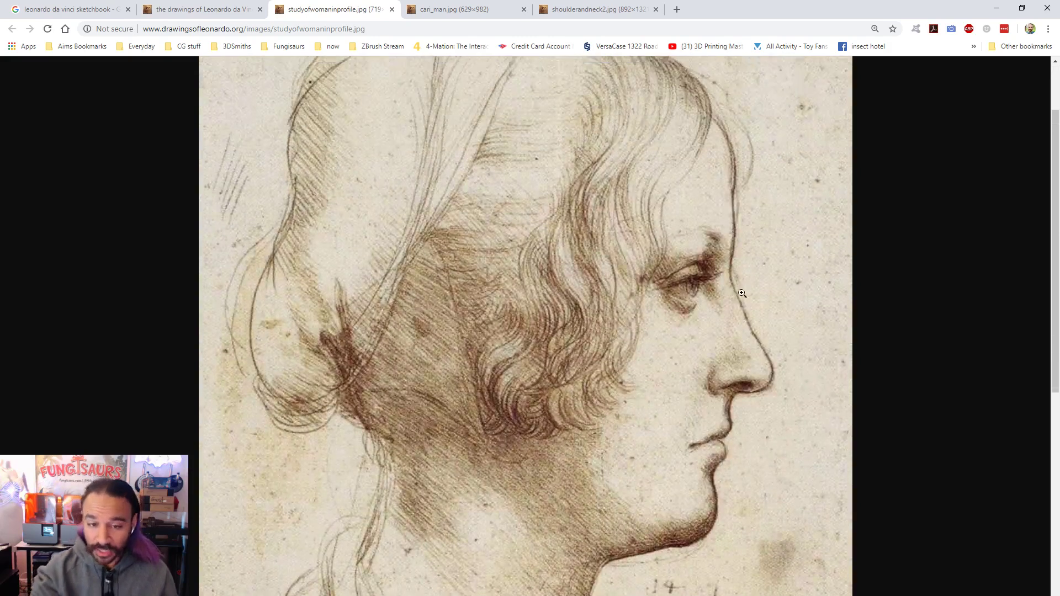
Step: Search Google for "michelangelo sketchbook" and show the image results
{"action": "left_click", "coordinate": [385, 31]}
{"action": "type", "text": "mi"}
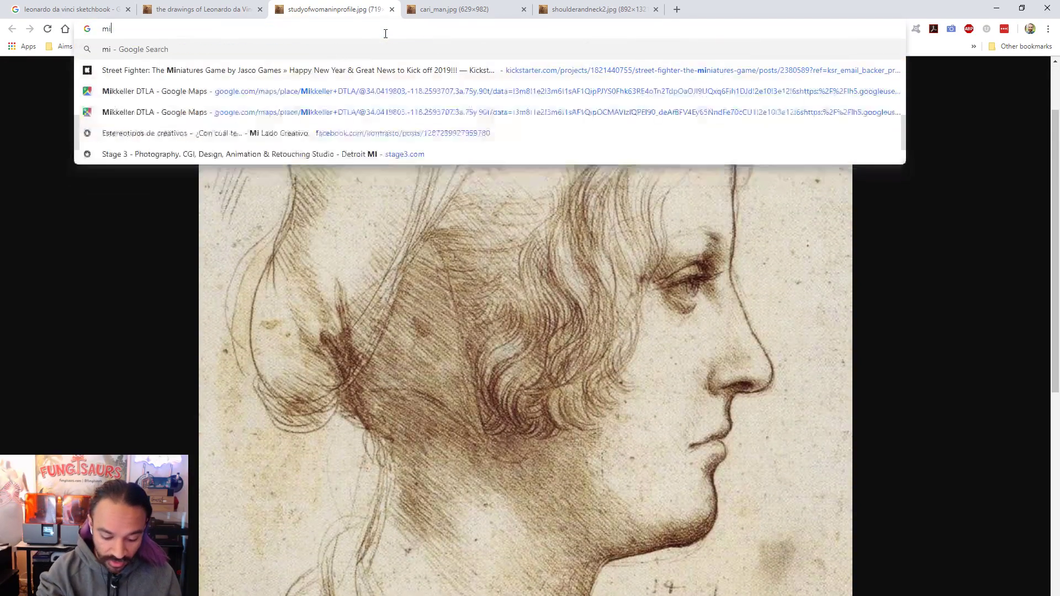
{"action": "type", "text": "chelangelo "}
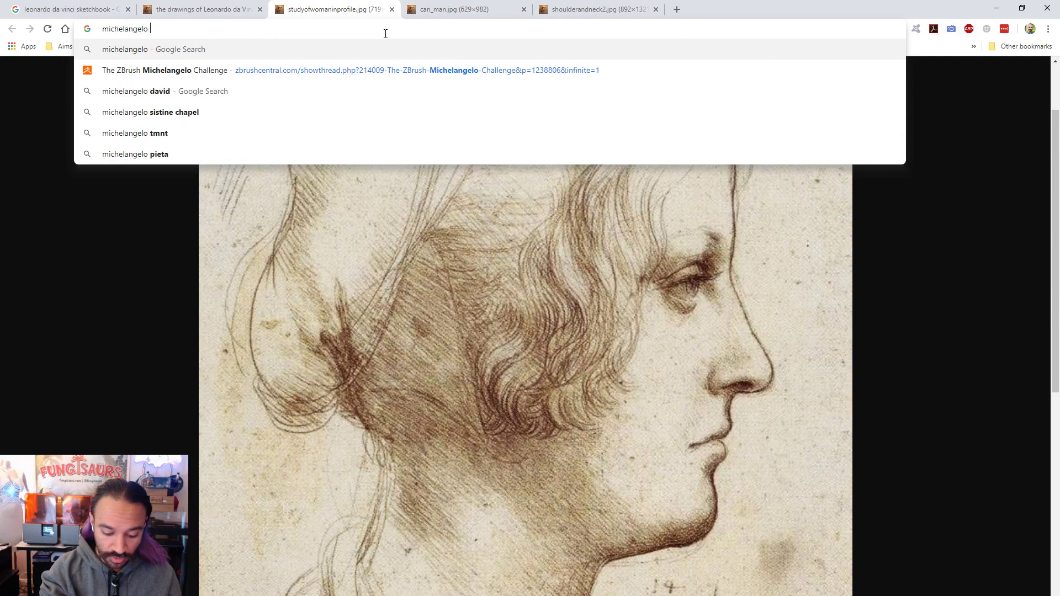
{"action": "type", "text": "sketchbook"}
{"action": "key", "text": "Return"}
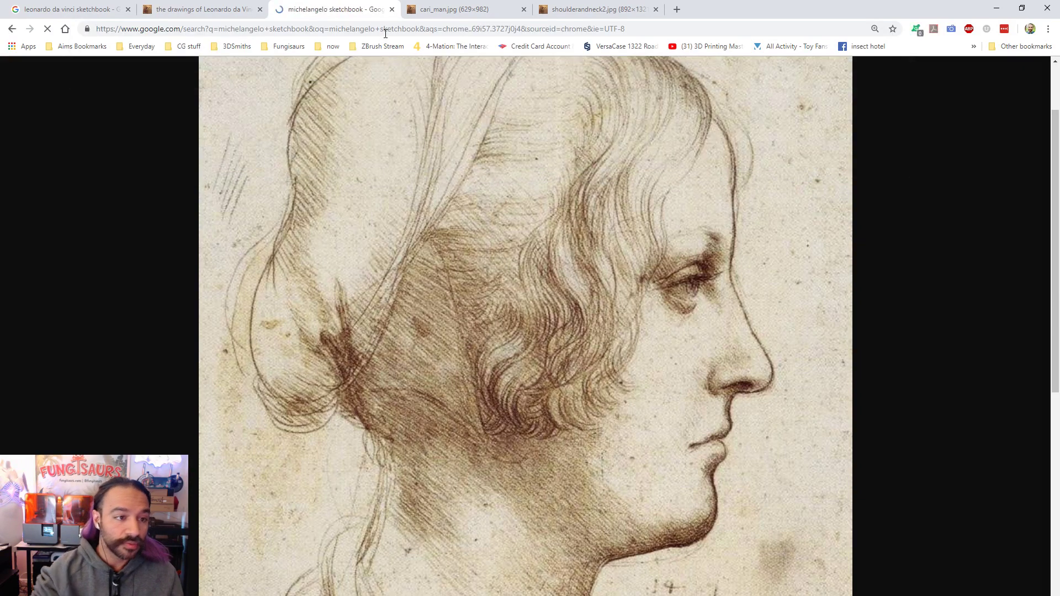
{"action": "left_click", "coordinate": [146, 119]}
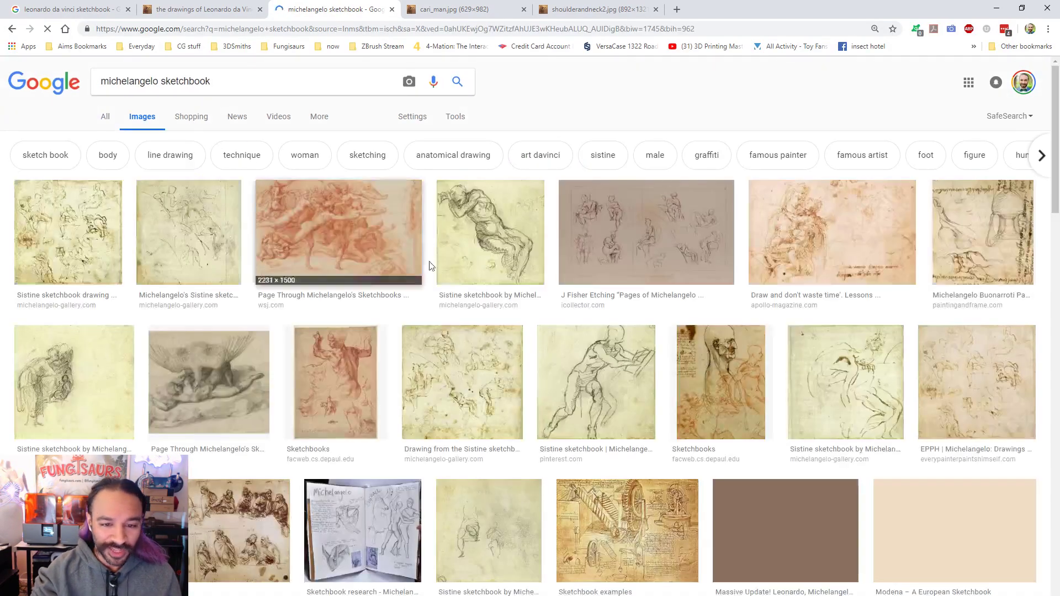
Step: Preview Michelangelo's "Punishment of Tityos" and "Archers Shooting at a Herm" from the image results
{"action": "left_click", "coordinate": [253, 354]}
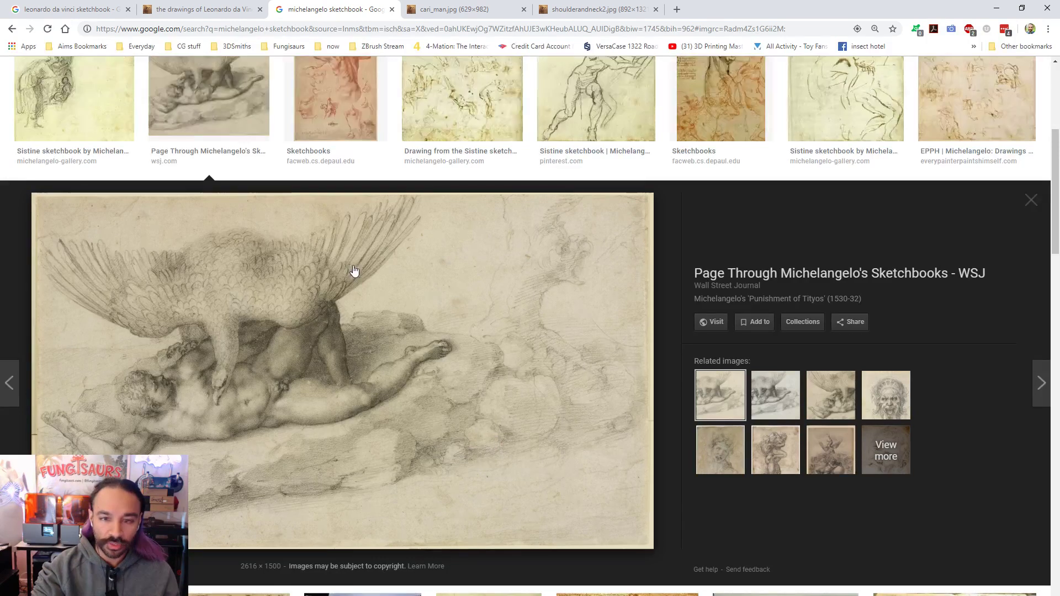
{"action": "scroll", "coordinate": [524, 275], "scroll_direction": "up", "scroll_amount": 2}
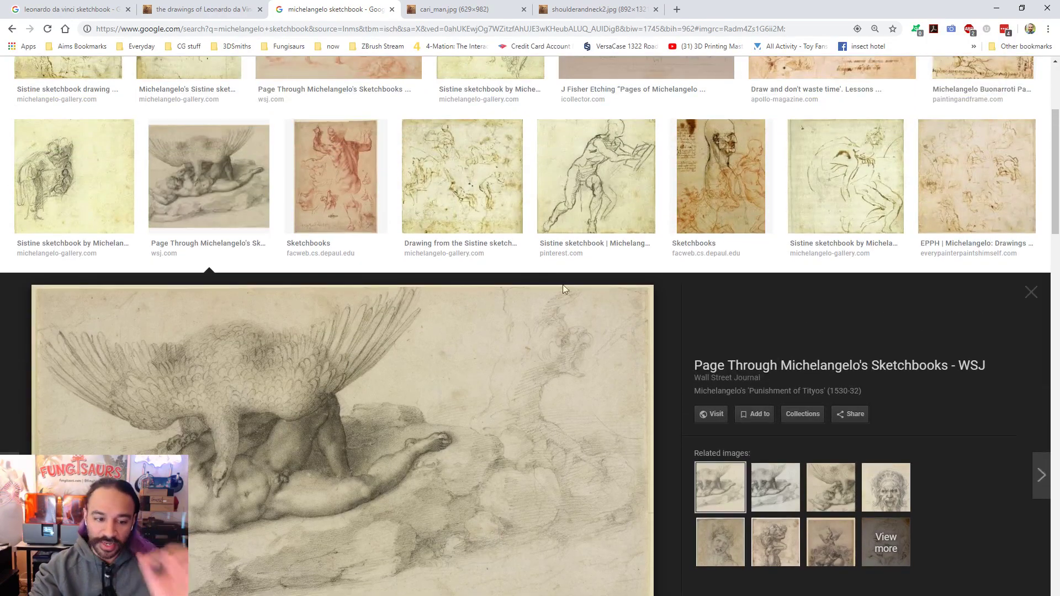
{"action": "scroll", "coordinate": [486, 371], "scroll_direction": "up", "scroll_amount": 3}
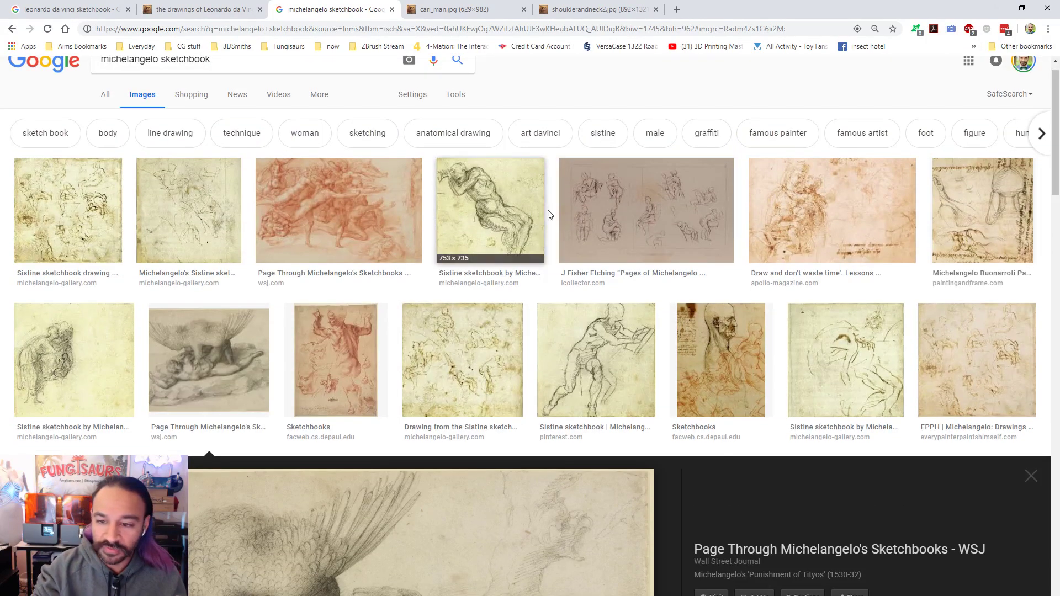
{"action": "left_click", "coordinate": [382, 229]}
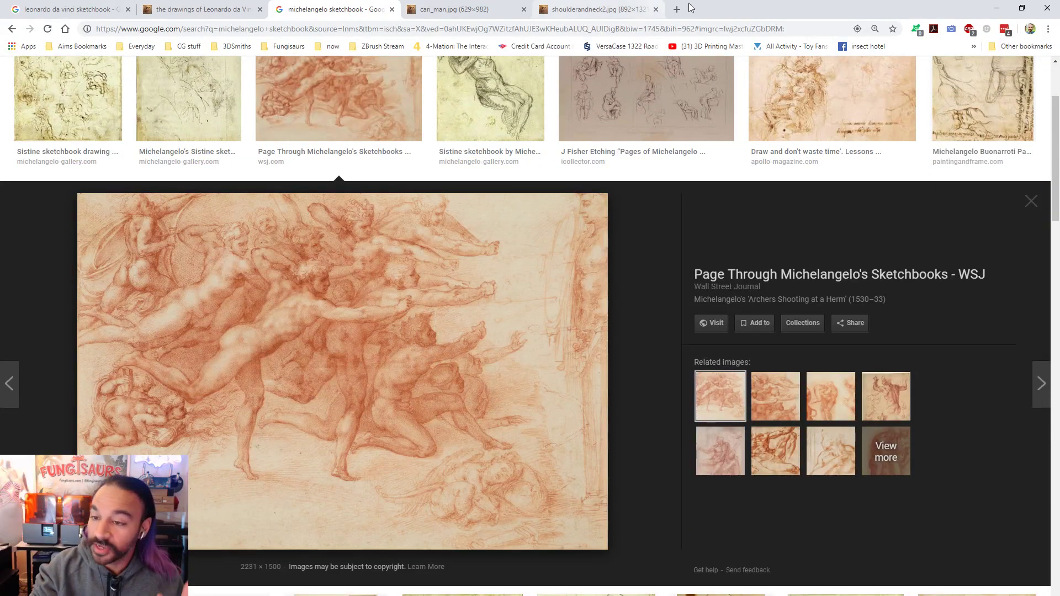
Step: Close the Michelangelo search, the opened drawings and the Leonardo gallery, keeping only the Leonardo sketchbook search open
{"action": "left_click", "coordinate": [393, 10]}
{"action": "left_click", "coordinate": [393, 9]}
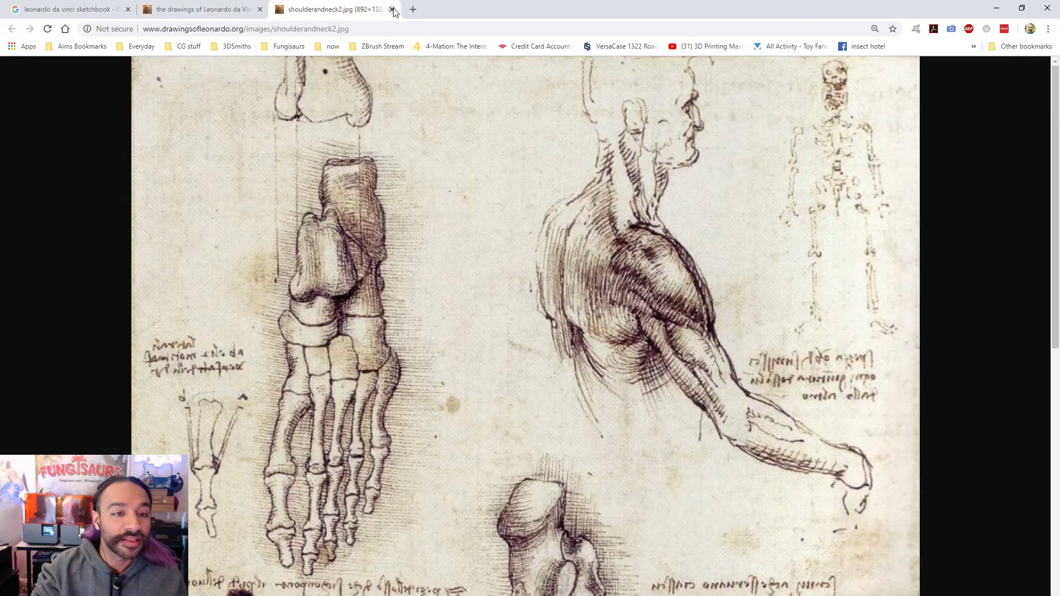
{"action": "left_click", "coordinate": [392, 9]}
{"action": "left_click", "coordinate": [260, 9]}
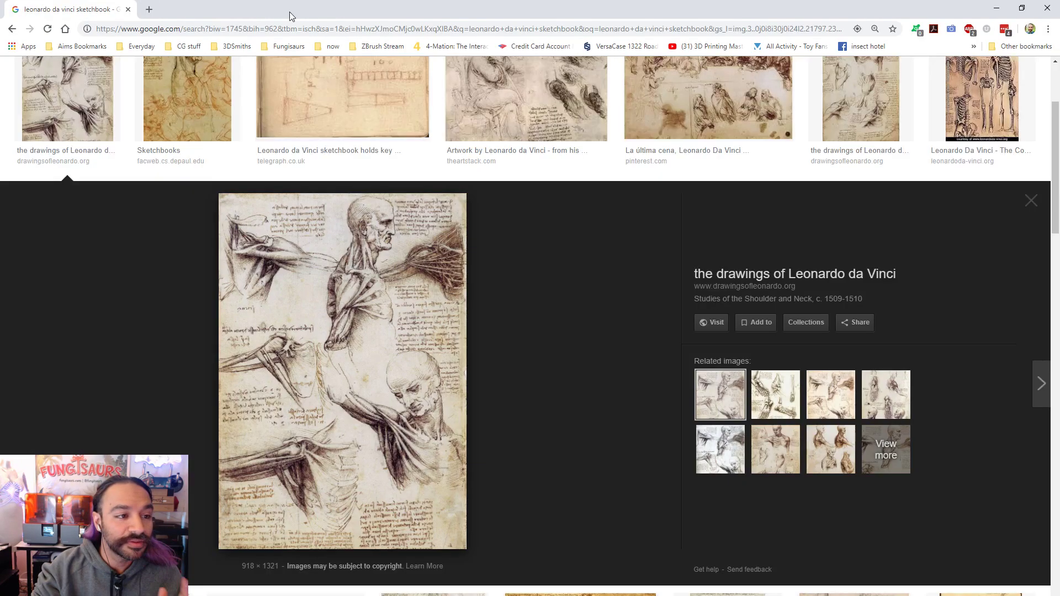
Step: Close the Leonardo sketchbook search and the Pixologic episode page, and minimize ZBrush to show the desktop
{"action": "left_click", "coordinate": [1047, 7]}
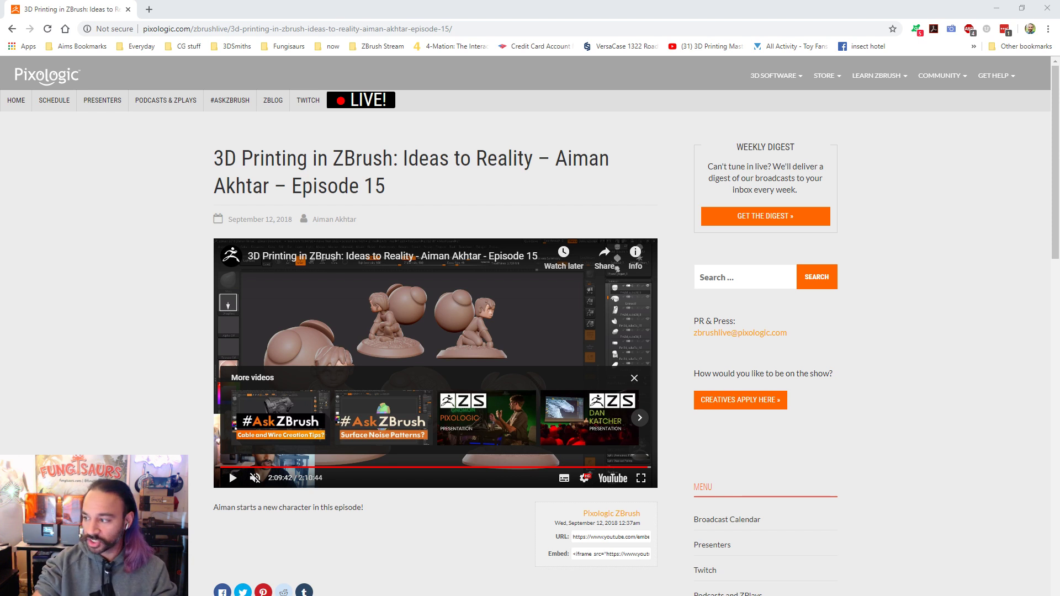
{"action": "left_click", "coordinate": [1047, 11]}
{"action": "left_click", "coordinate": [1047, 14]}
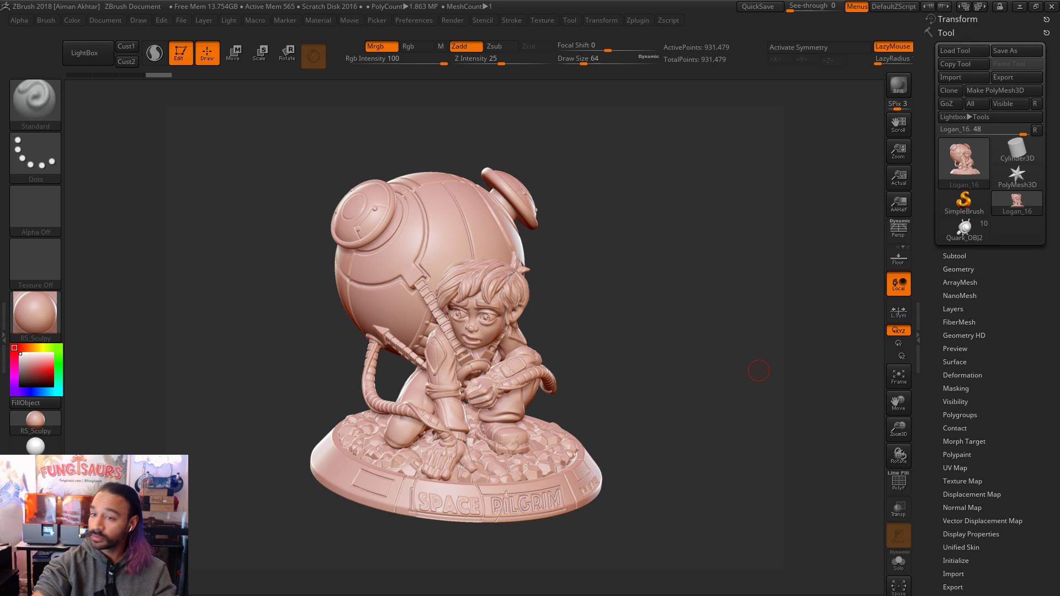
{"action": "left_click", "coordinate": [1020, 8]}
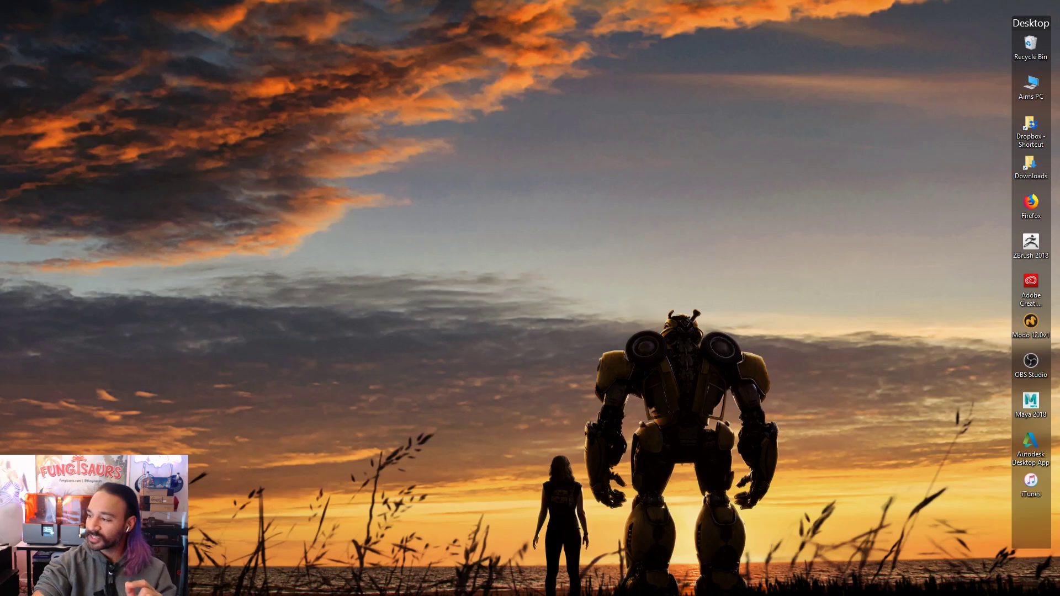
Step: Bring the "ces las vegas" image results on screen and preview the LG booth photo from "Your go-to guide for CES 2016 in Vegas"
{"action": "left_click_drag", "start_coordinate": [1059, 114], "coordinate": [86, 1]}
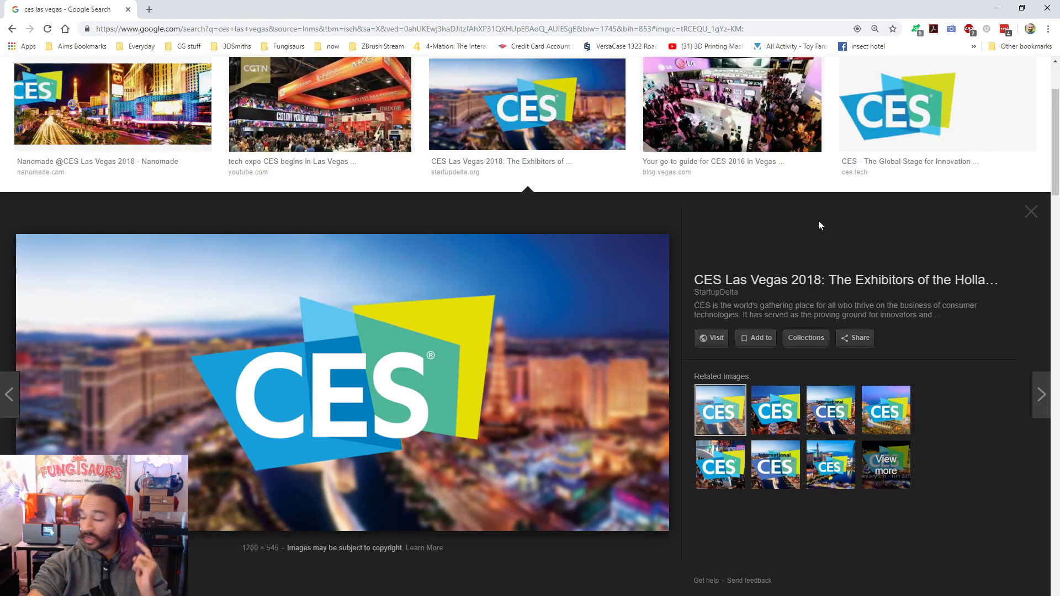
{"action": "scroll", "coordinate": [706, 360], "scroll_direction": "up", "scroll_amount": 2}
{"action": "scroll", "coordinate": [707, 359], "scroll_direction": "down", "scroll_amount": 2}
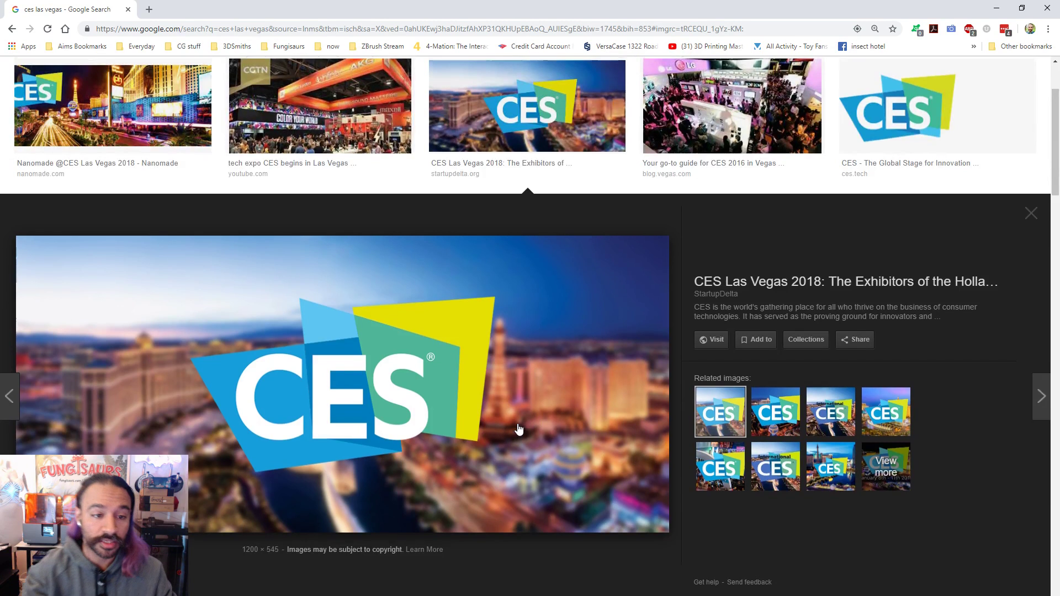
{"action": "scroll", "coordinate": [518, 429], "scroll_direction": "up", "scroll_amount": 2}
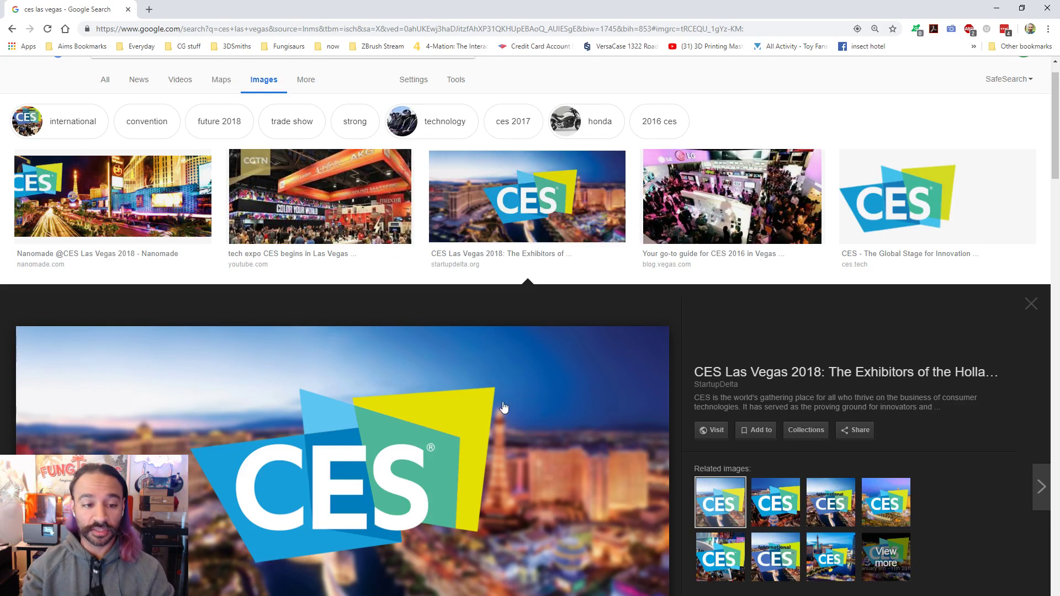
{"action": "left_click", "coordinate": [744, 203]}
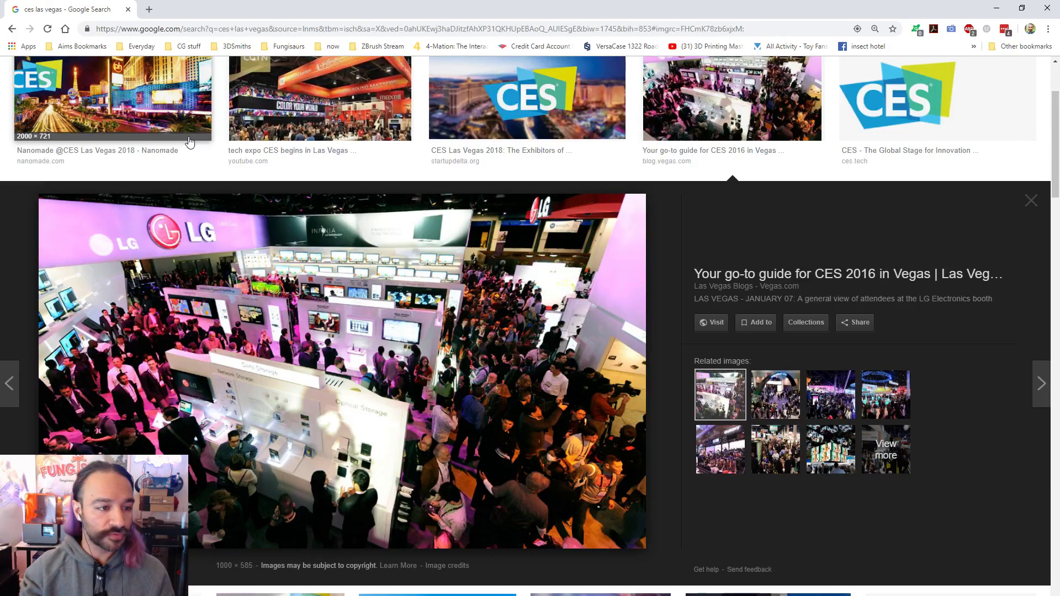
{"action": "scroll", "coordinate": [190, 142], "scroll_direction": "up", "scroll_amount": 2}
{"action": "scroll", "coordinate": [325, 207], "scroll_direction": "down", "scroll_amount": 2}
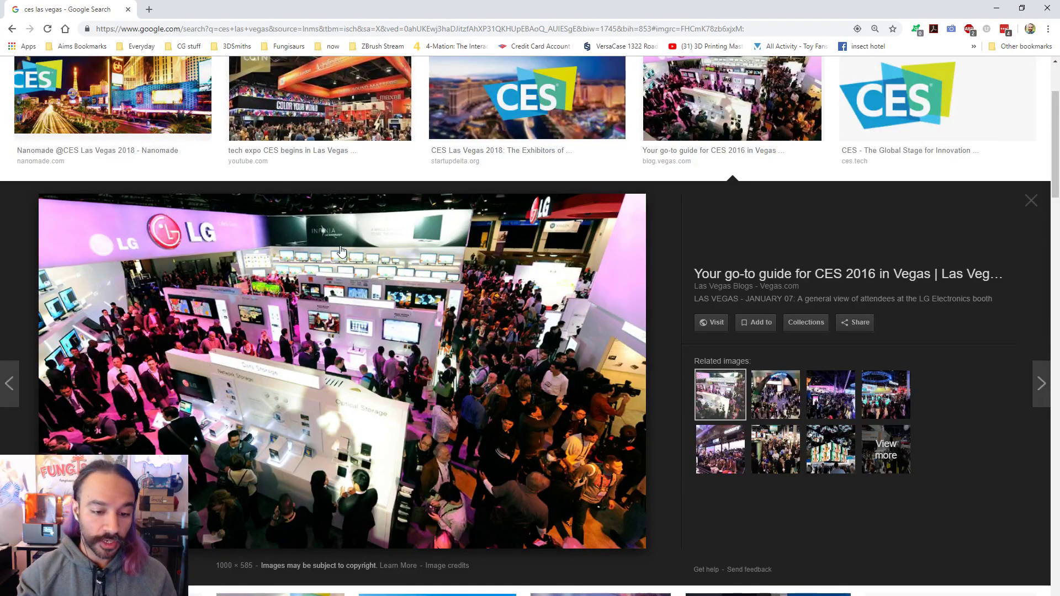
Step: Browse further down the CES results and preview the Hyundai autonomous vehicle photo "Las Vegas - CES 2017 - Cybercom"
{"action": "scroll", "coordinate": [341, 251], "scroll_direction": "down", "scroll_amount": 6}
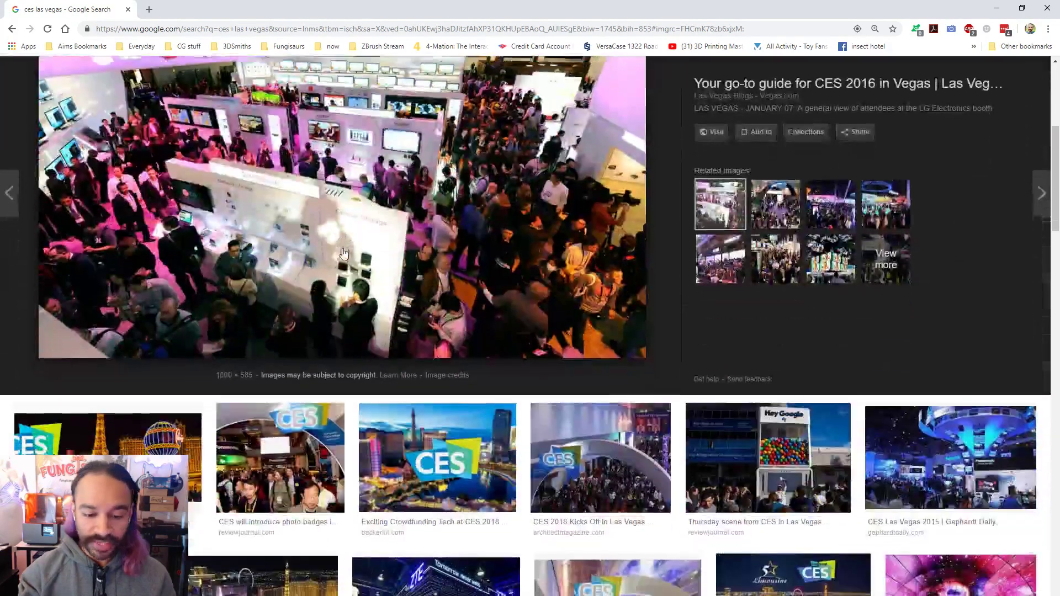
{"action": "scroll", "coordinate": [343, 253], "scroll_direction": "down", "scroll_amount": 6}
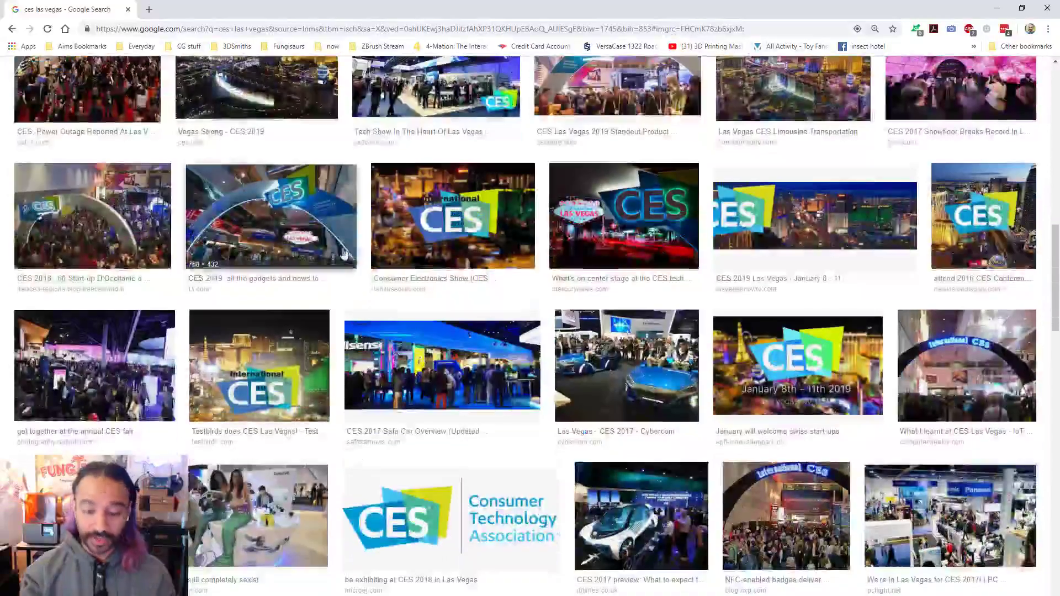
{"action": "left_click", "coordinate": [632, 343]}
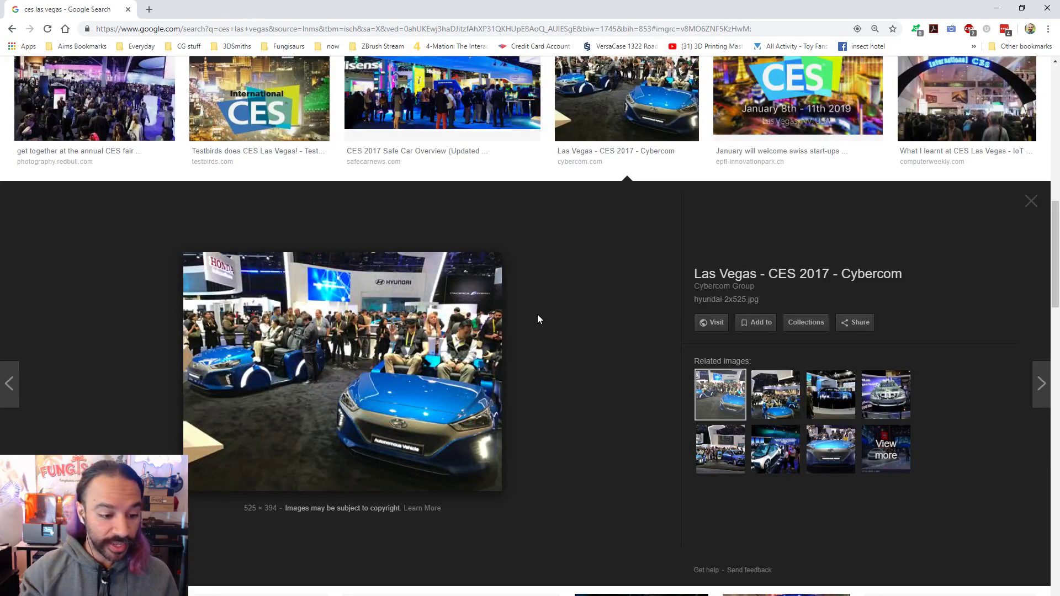
{"action": "scroll", "coordinate": [540, 319], "scroll_direction": "up", "scroll_amount": 2}
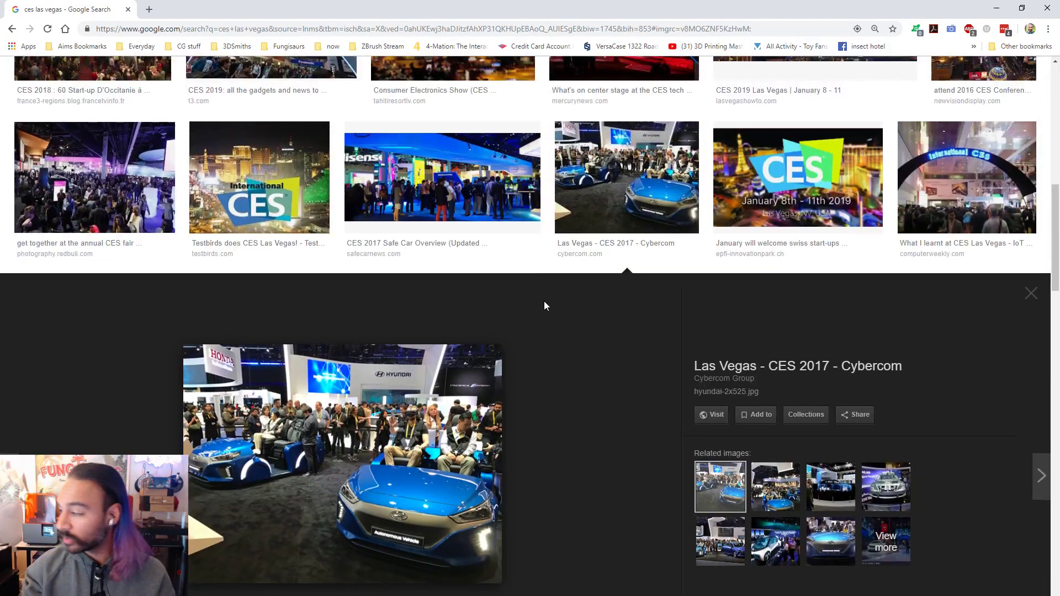
{"action": "scroll", "coordinate": [542, 311], "scroll_direction": "down", "scroll_amount": 2}
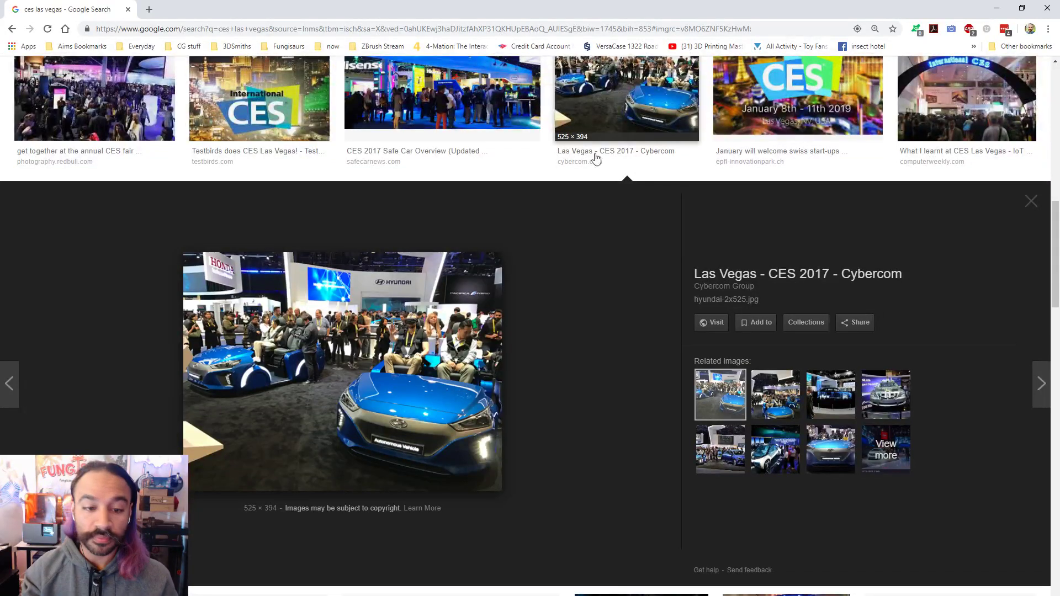
{"action": "scroll", "coordinate": [631, 289], "scroll_direction": "up", "scroll_amount": 2}
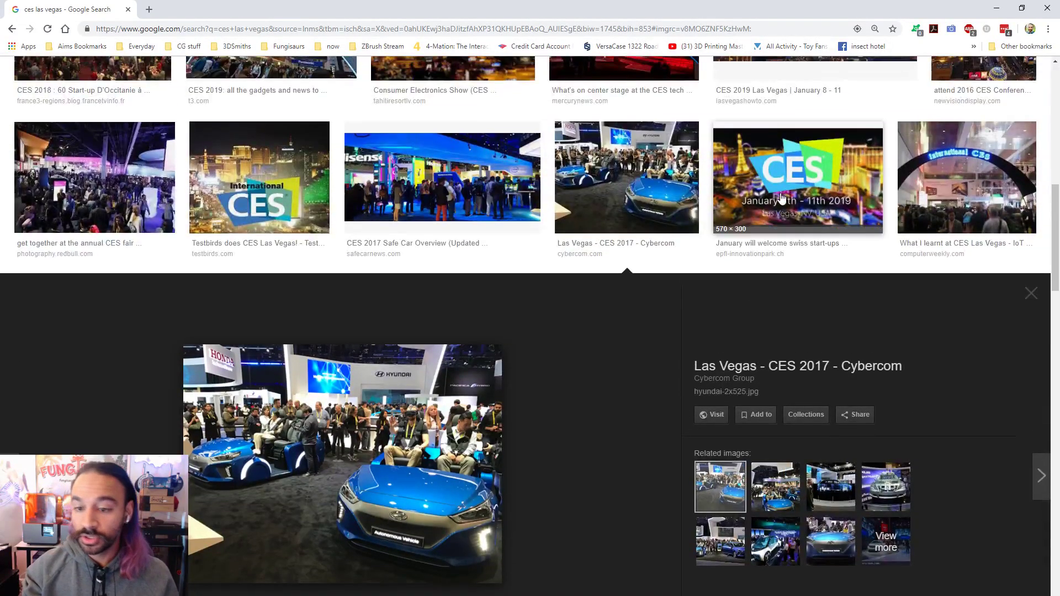
Step: Preview the "January 8th - 11th 2019", Testbirds and Tahiti Resort CES images, and close the image search
{"action": "left_click", "coordinate": [798, 177]}
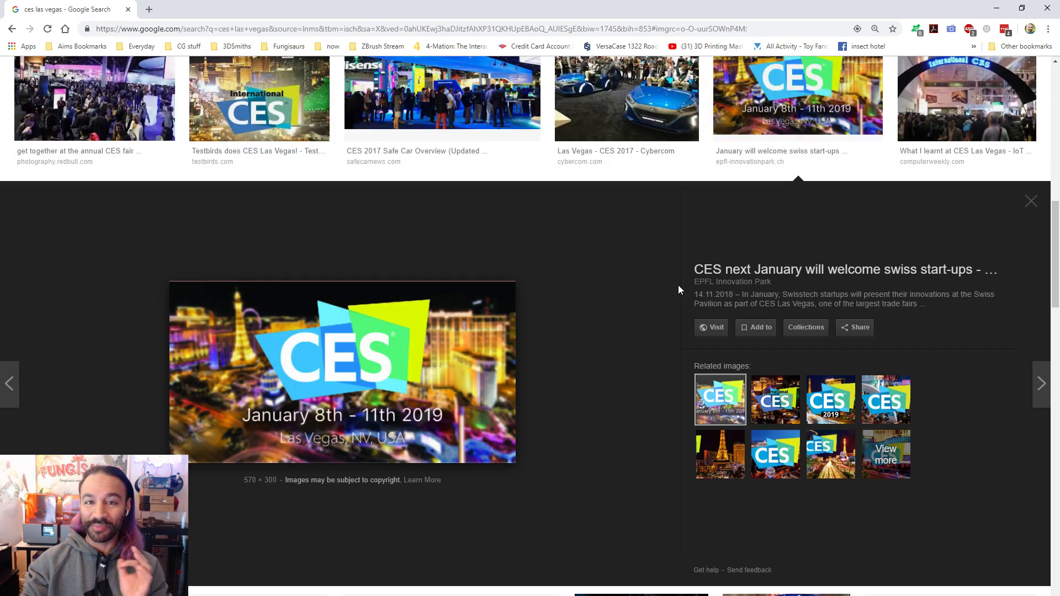
{"action": "scroll", "coordinate": [649, 276], "scroll_direction": "up", "scroll_amount": 3}
{"action": "left_click", "coordinate": [319, 333]}
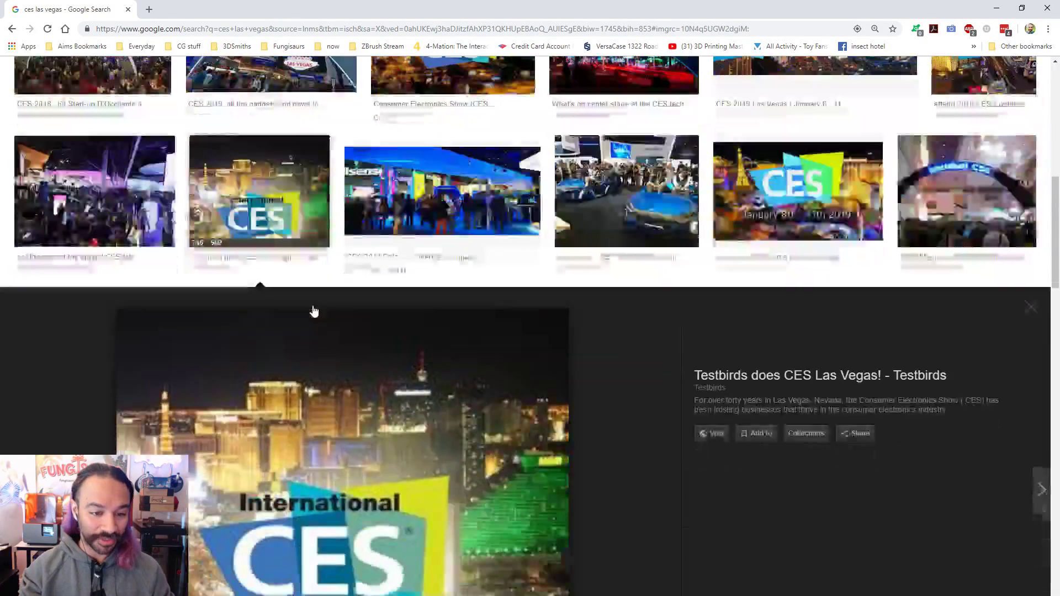
{"action": "scroll", "coordinate": [459, 221], "scroll_direction": "up", "scroll_amount": 5}
{"action": "left_click", "coordinate": [458, 220]}
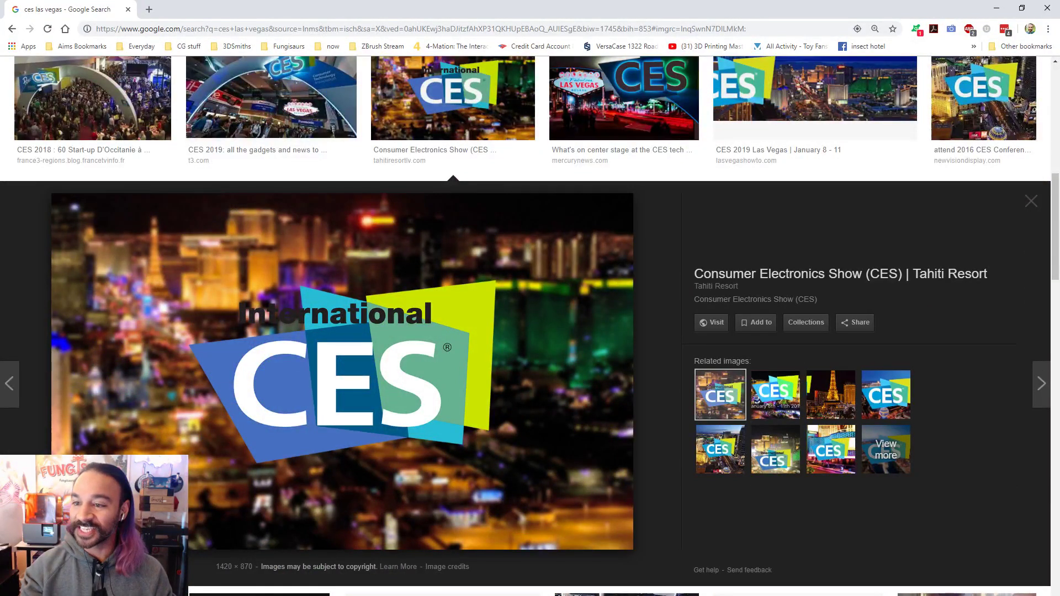
{"action": "left_click", "coordinate": [1048, 8]}
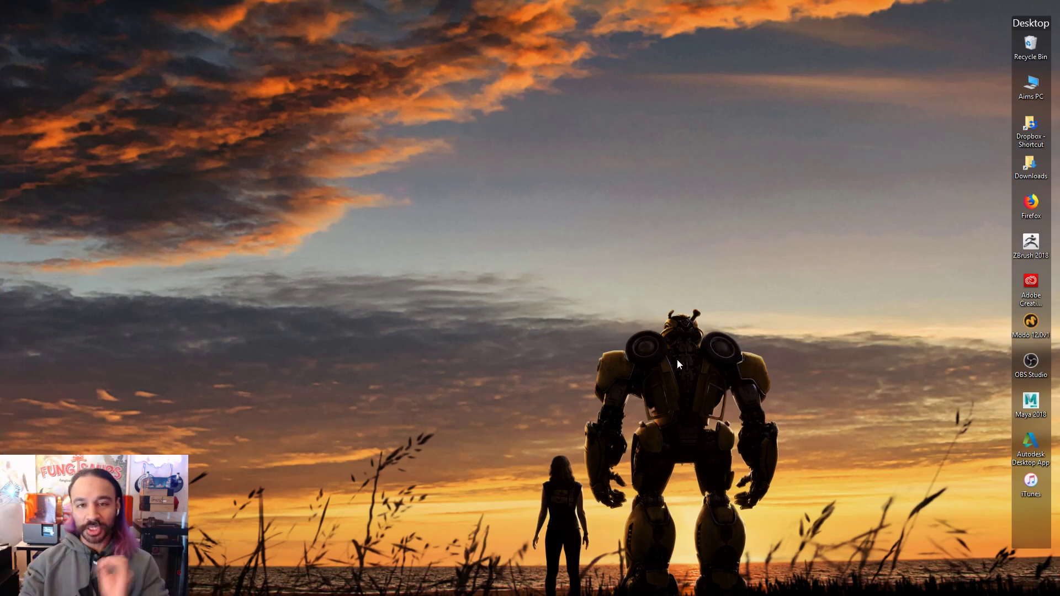
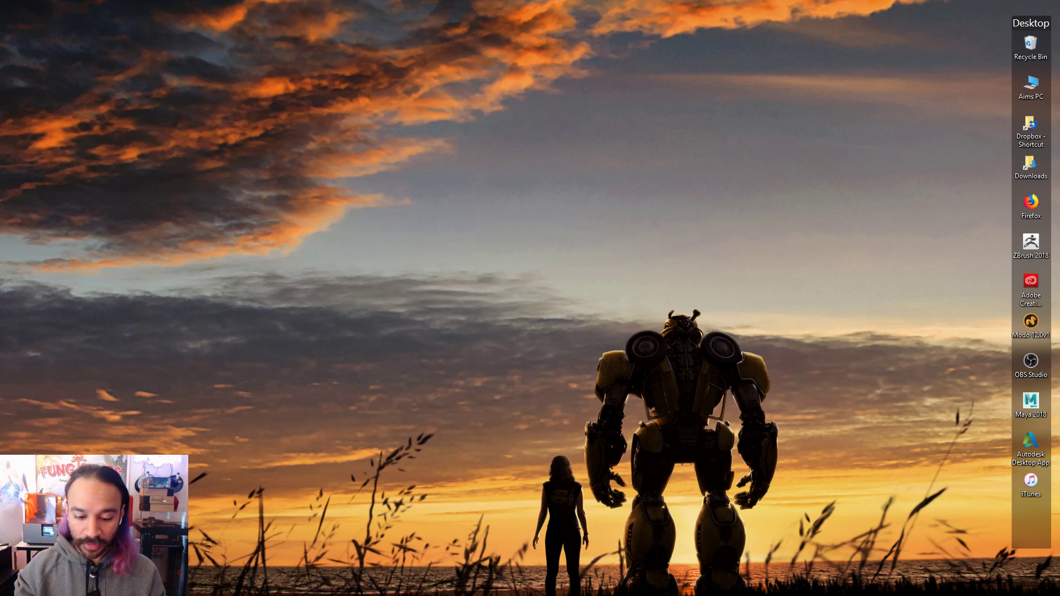
Step: Switch to ZBrush and clear the Space Pilgrim model from the canvas
{"action": "mouse_move", "coordinate": [550, 595]}
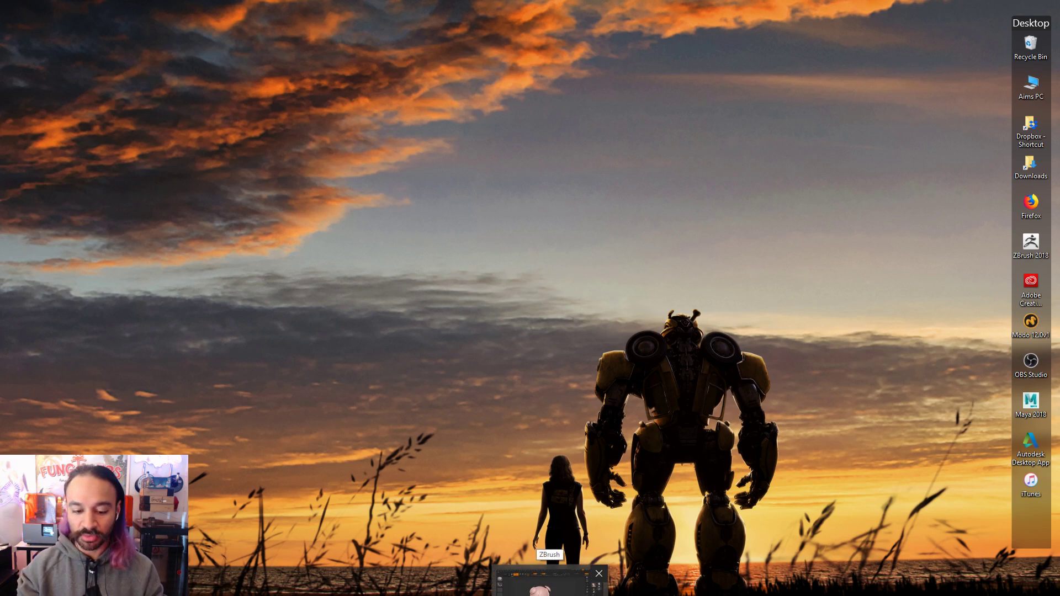
{"action": "left_click", "coordinate": [549, 583]}
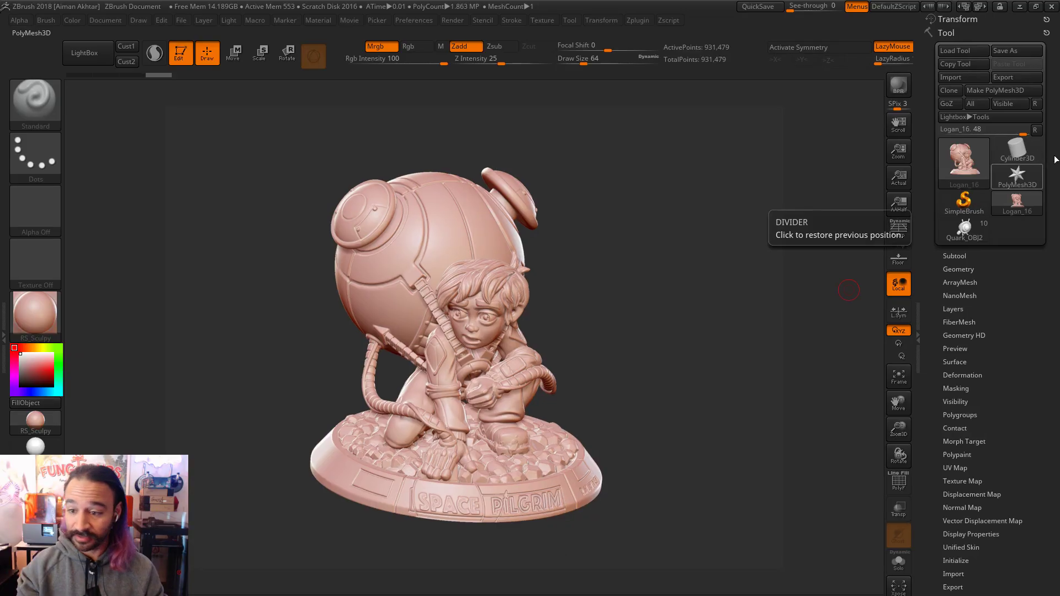
{"action": "key", "text": "ctrl+n"}
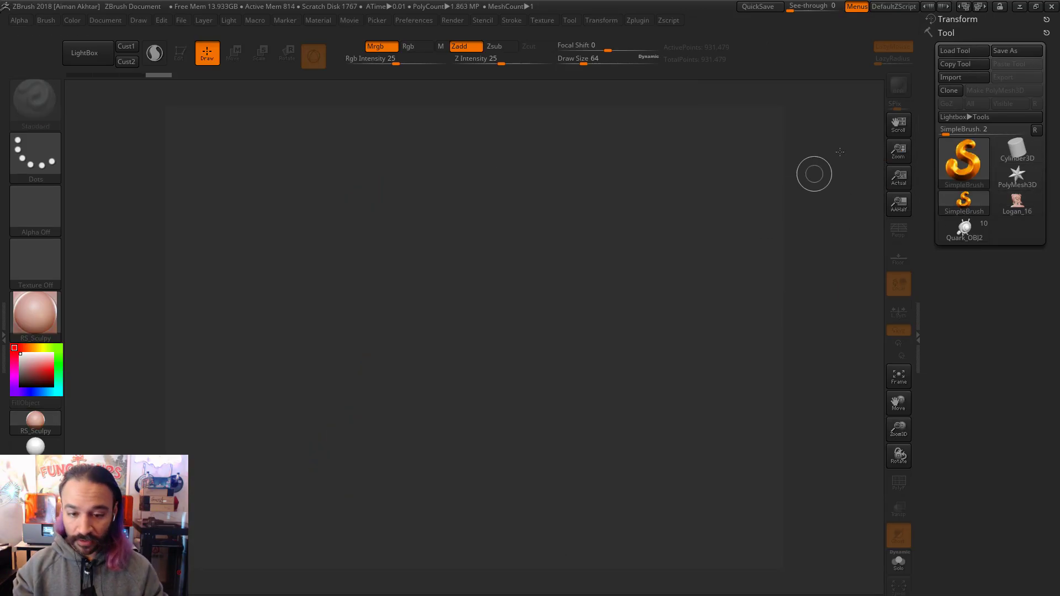
Step: Load the CES_Demo_ZombieParts tool from the Desktop folder CES prep, subfolder CES_Demo_Stuff
{"action": "left_click", "coordinate": [968, 54]}
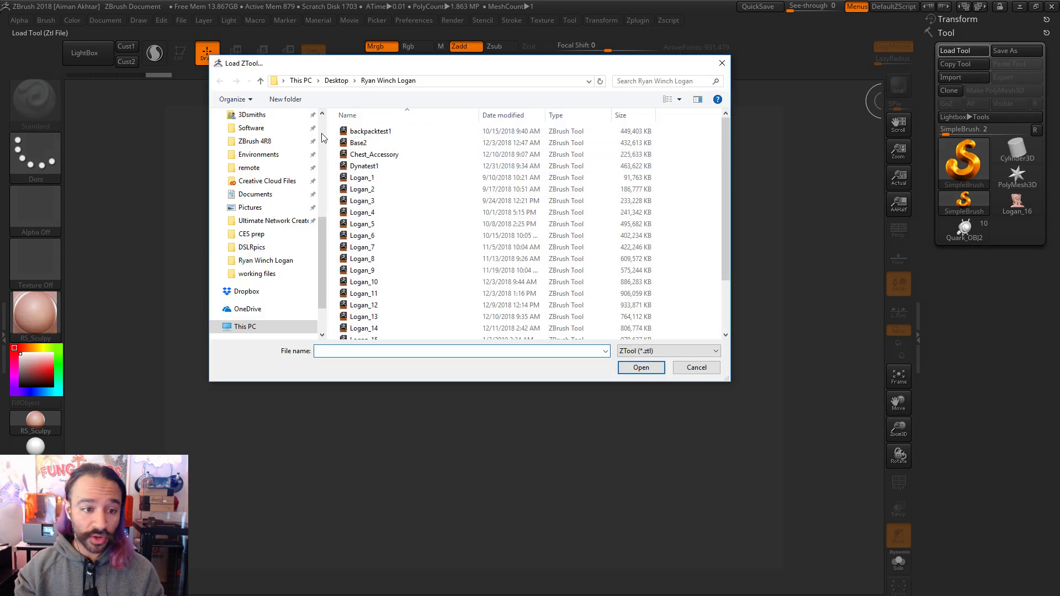
{"action": "scroll", "coordinate": [325, 127], "scroll_direction": "up", "scroll_amount": 5}
{"action": "left_click", "coordinate": [254, 149]}
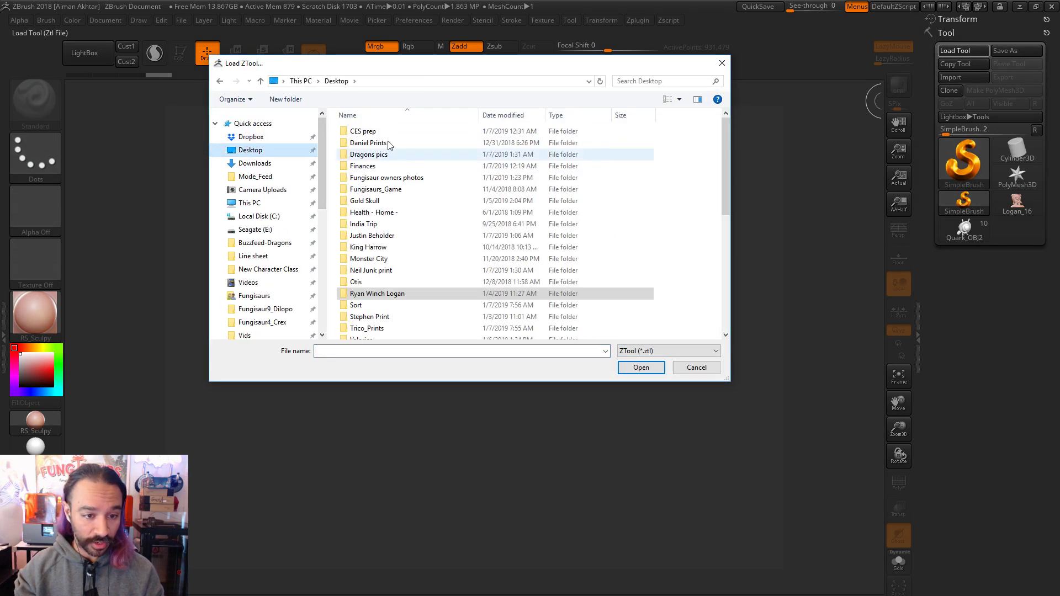
{"action": "double_click", "coordinate": [364, 132]}
{"action": "double_click", "coordinate": [375, 134]}
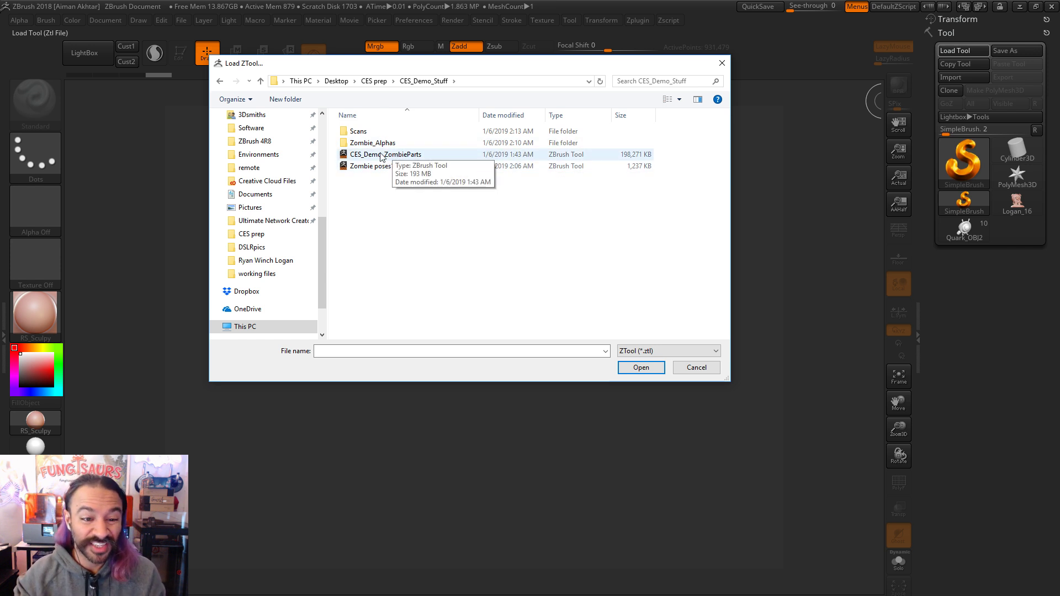
{"action": "left_click", "coordinate": [386, 155]}
{"action": "left_click", "coordinate": [364, 167]}
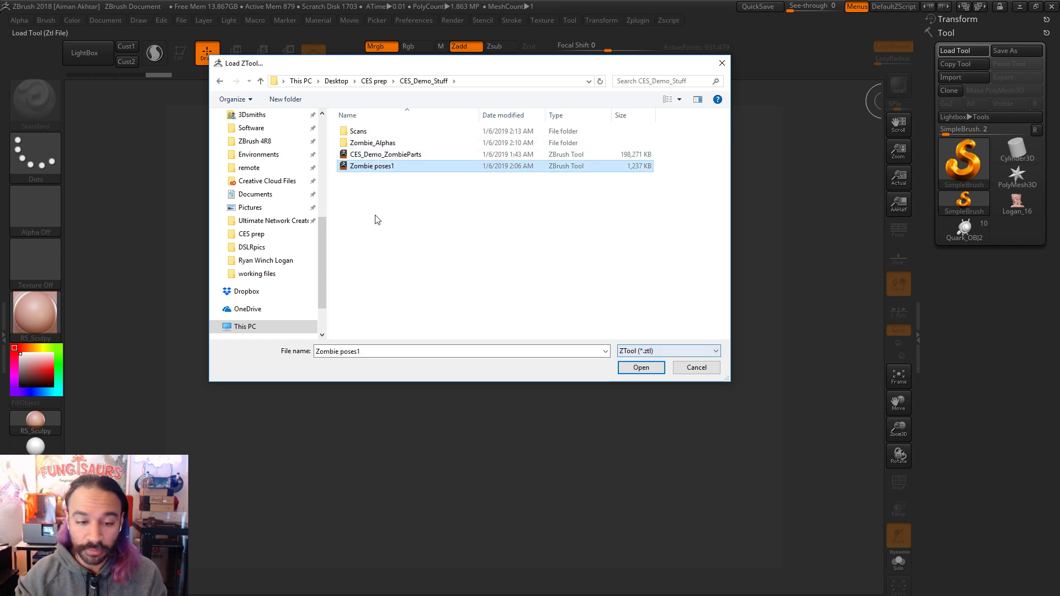
{"action": "left_click", "coordinate": [386, 158]}
{"action": "left_click", "coordinate": [629, 368]}
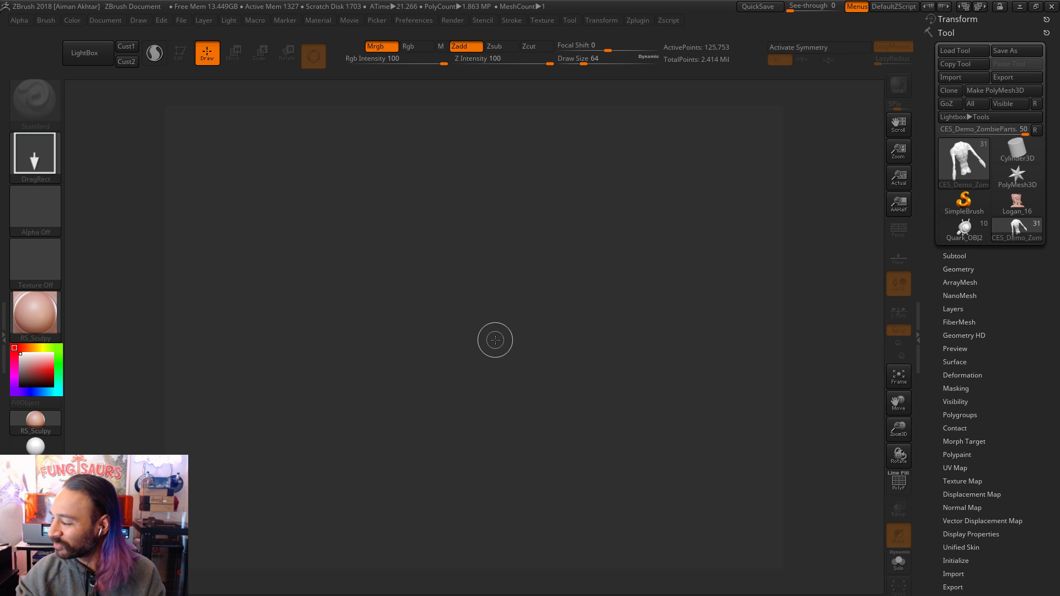
Step: Draw the zombie torso on the canvas in Edit mode, turn it to the front and expand its subtool list
{"action": "left_click_drag", "start_coordinate": [484, 349], "coordinate": [343, 319]}
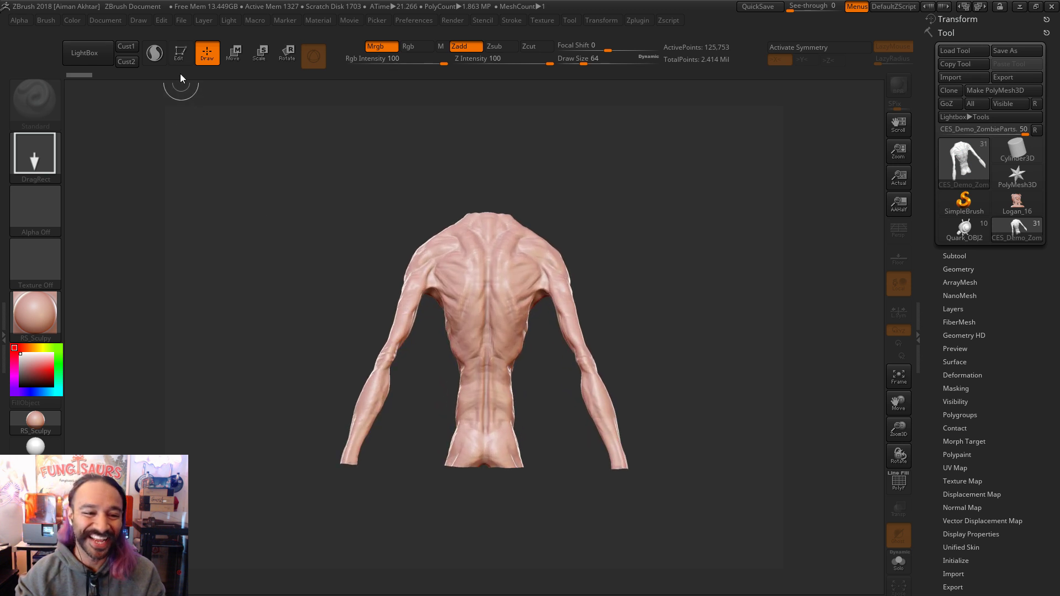
{"action": "left_click", "coordinate": [178, 53]}
{"action": "left_click_drag", "start_coordinate": [377, 247], "coordinate": [491, 258]}
{"action": "left_click", "coordinate": [955, 255]}
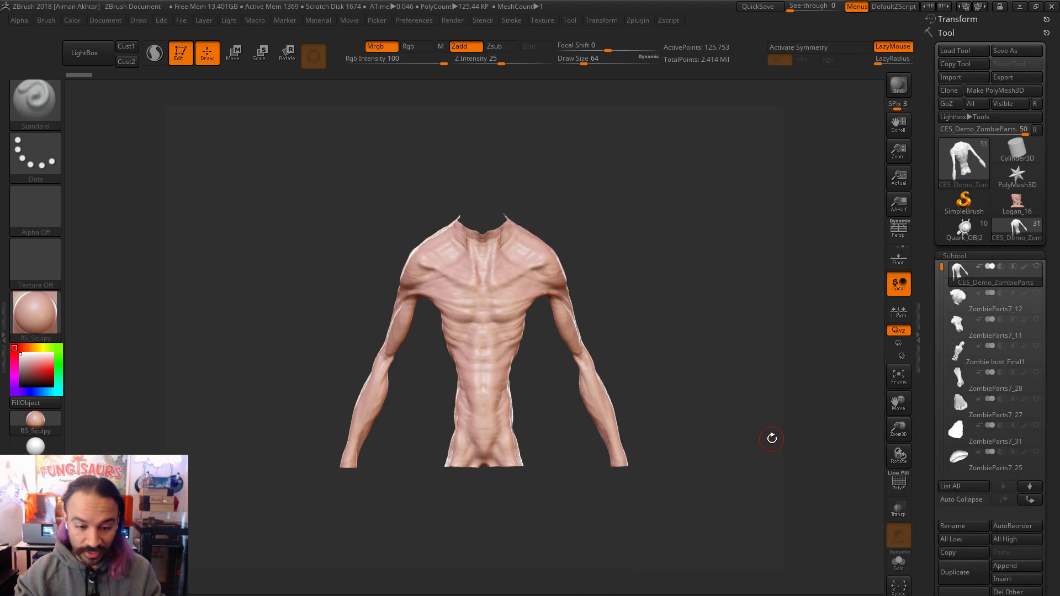
Step: Show the torso subtools ZombieParts7_12 and ZombieParts7_11 in turn and examine them from other angles
{"action": "mouse_move", "coordinate": [971, 330]}
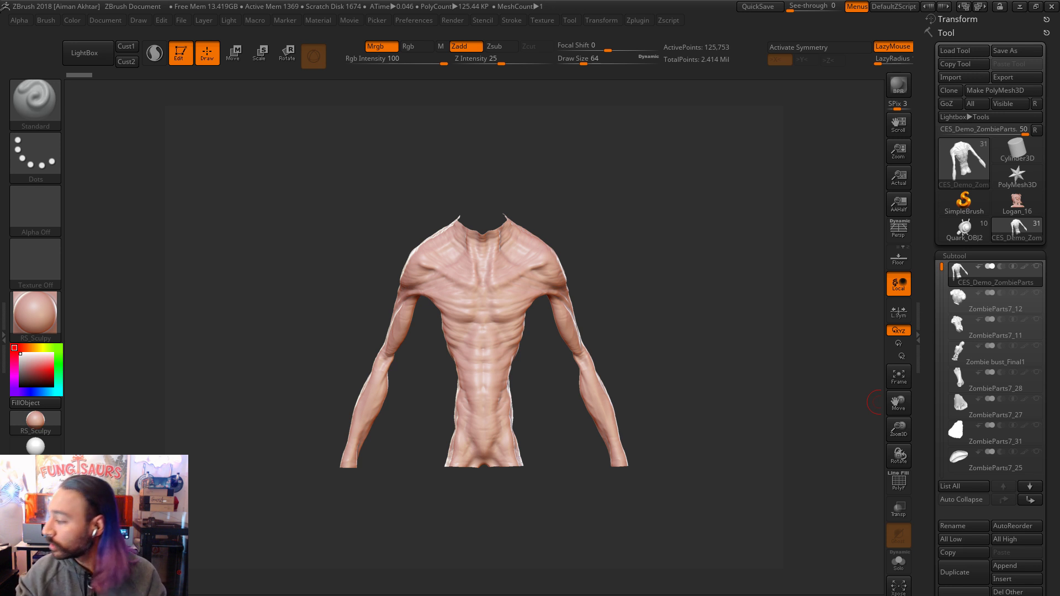
{"action": "left_click", "coordinate": [963, 296]}
{"action": "left_click_drag", "start_coordinate": [718, 438], "coordinate": [863, 440]}
{"action": "left_click", "coordinate": [957, 322]}
{"action": "left_click_drag", "start_coordinate": [779, 402], "coordinate": [868, 392]}
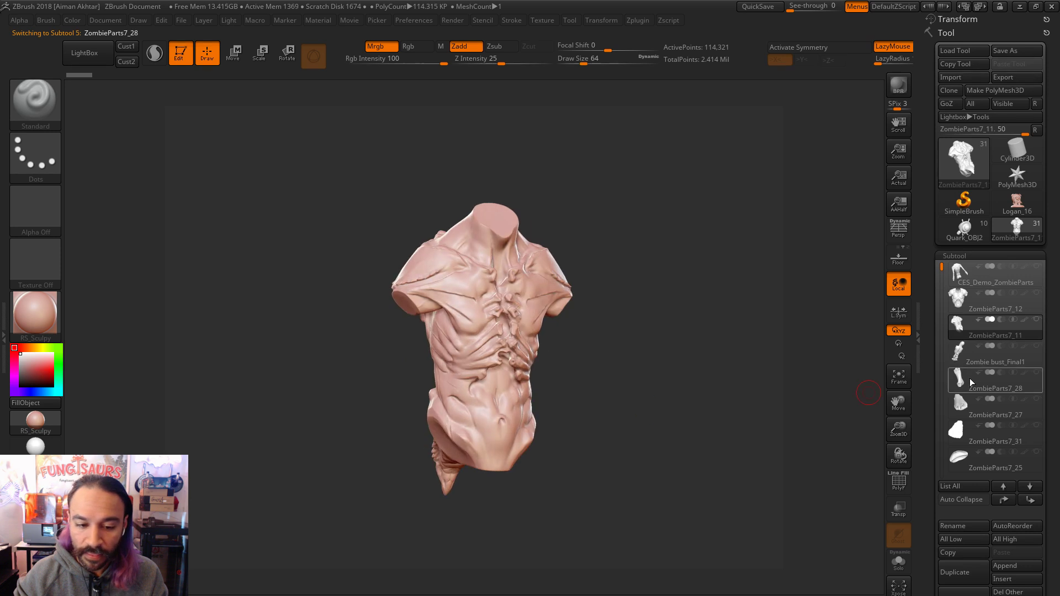
Step: Select the ZombieParts7_28 subtool, frame it in the view and examine it from several sides
{"action": "left_click", "coordinate": [972, 382]}
{"action": "left_click_drag", "start_coordinate": [806, 381], "coordinate": [604, 383]}
{"action": "left_click", "coordinate": [899, 376]}
{"action": "left_click_drag", "start_coordinate": [778, 421], "coordinate": [662, 486]}
Step: Show the intact nose ZombieParts7_27 from the front, followed by the decayed nose ZombieParts7_31
{"action": "left_click", "coordinate": [955, 408]}
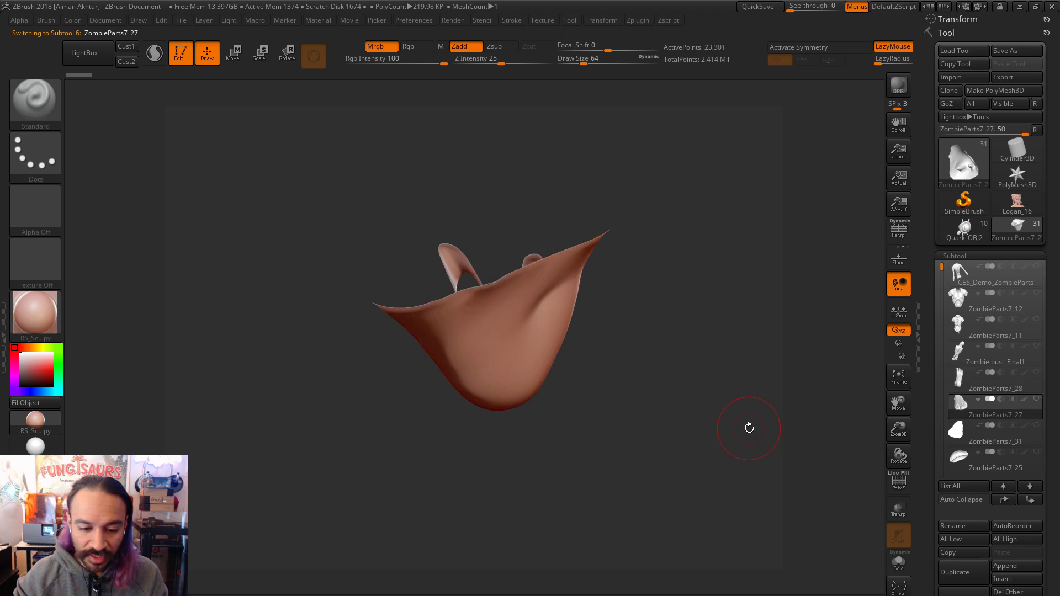
{"action": "left_click_drag", "start_coordinate": [702, 299], "coordinate": [683, 381]}
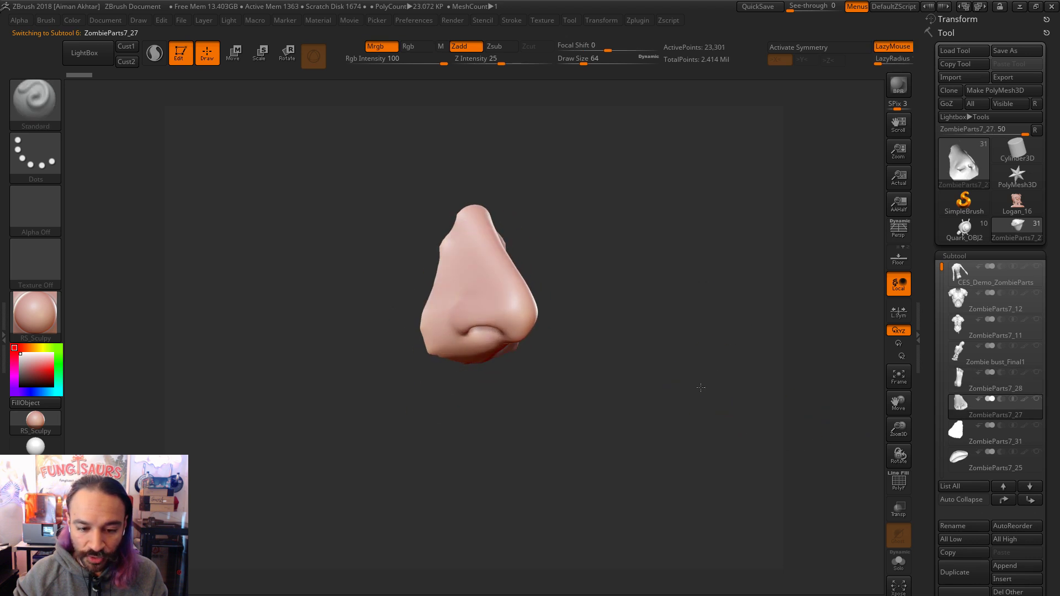
{"action": "left_click", "coordinate": [962, 436]}
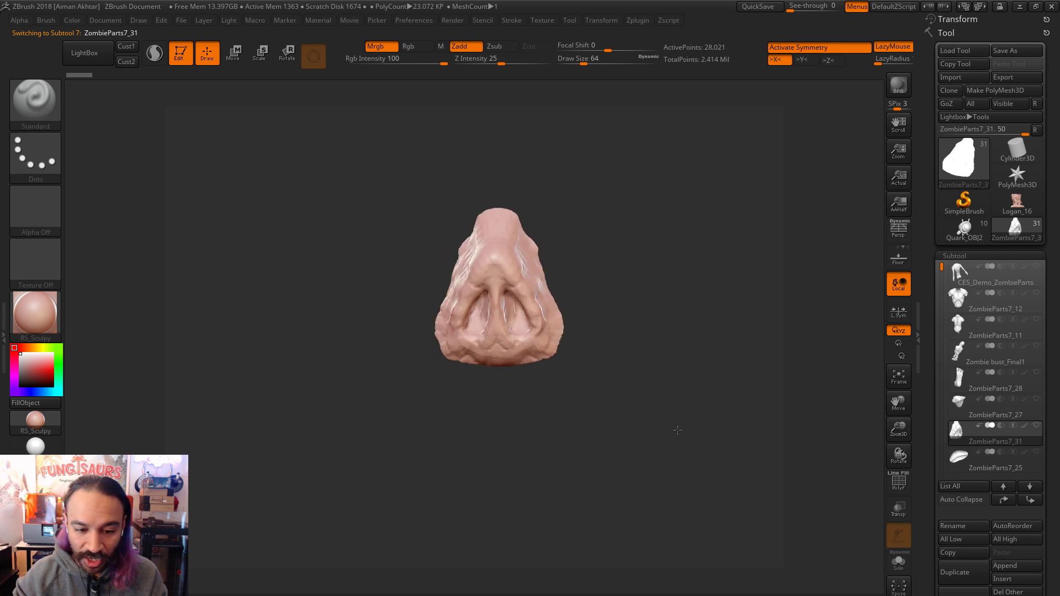
Step: Compare the smooth lips ZombieParts7_25 with the damaged lips ZombieParts7_30, examining the damaged pair from several angles
{"action": "left_click", "coordinate": [977, 464]}
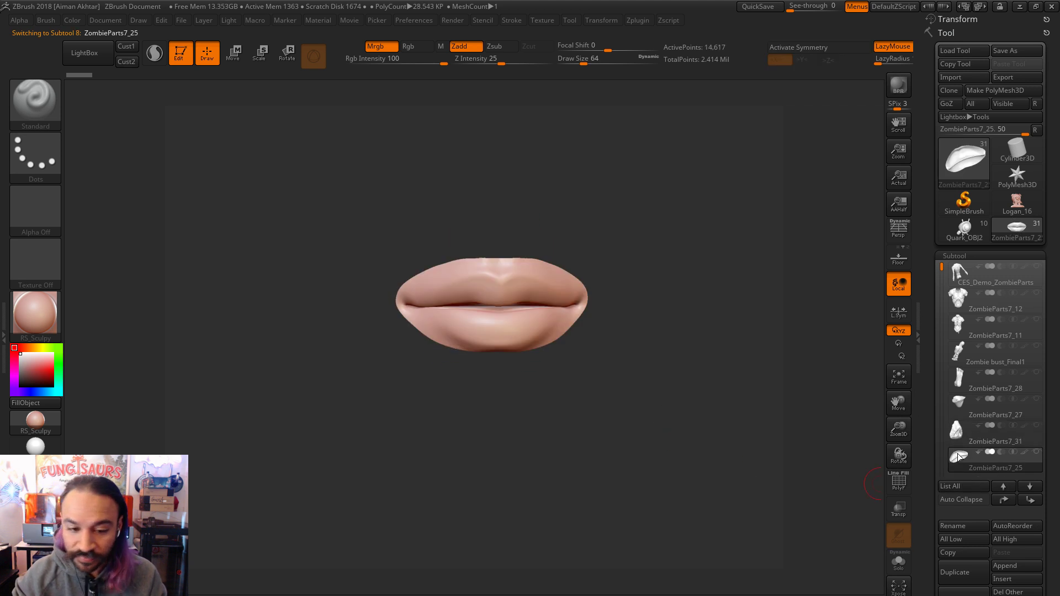
{"action": "left_click_drag", "start_coordinate": [943, 269], "coordinate": [943, 307]}
{"action": "left_click", "coordinate": [977, 328]}
{"action": "mouse_move", "coordinate": [756, 392]}
{"action": "left_mouse_down"}
{"action": "mouse_move", "coordinate": [736, 388]}
{"action": "mouse_move", "coordinate": [790, 386]}
{"action": "mouse_move", "coordinate": [747, 394]}
{"action": "left_mouse_up"}
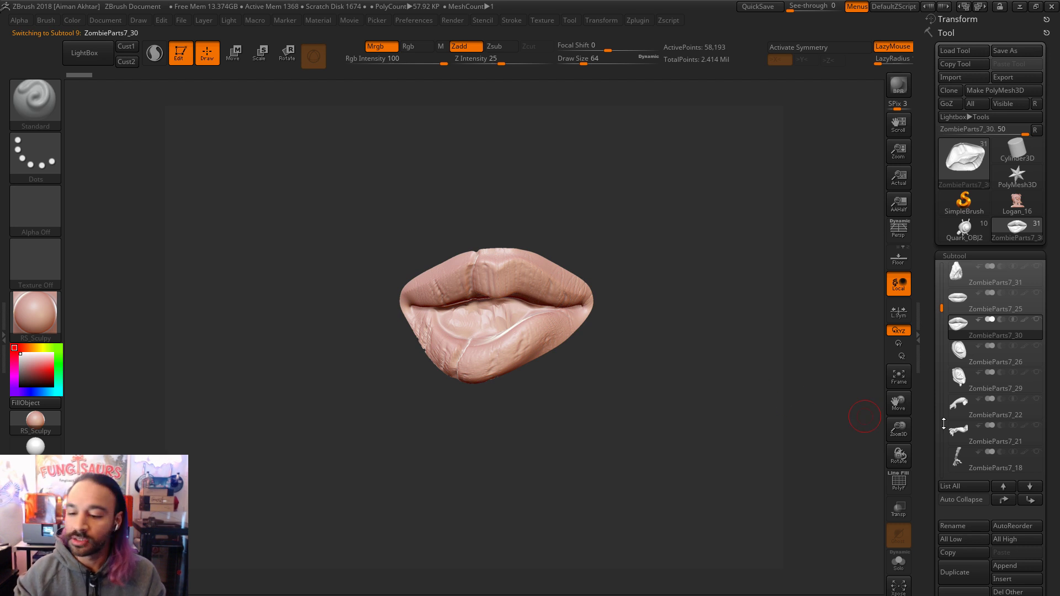
{"action": "left_click", "coordinate": [963, 359]}
{"action": "left_click", "coordinate": [958, 329]}
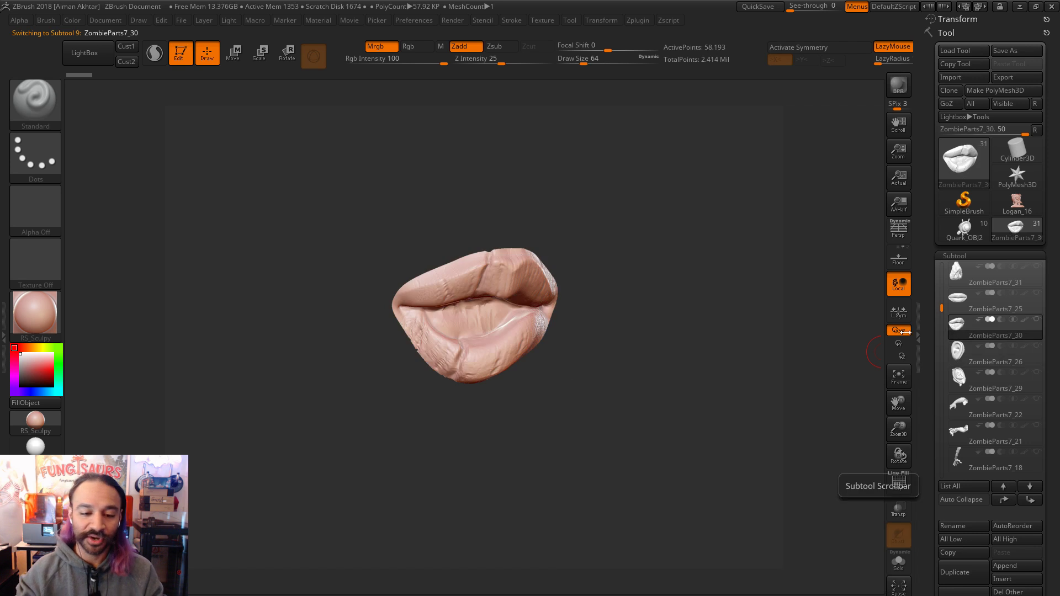
{"action": "left_click_drag", "start_coordinate": [664, 354], "coordinate": [661, 350]}
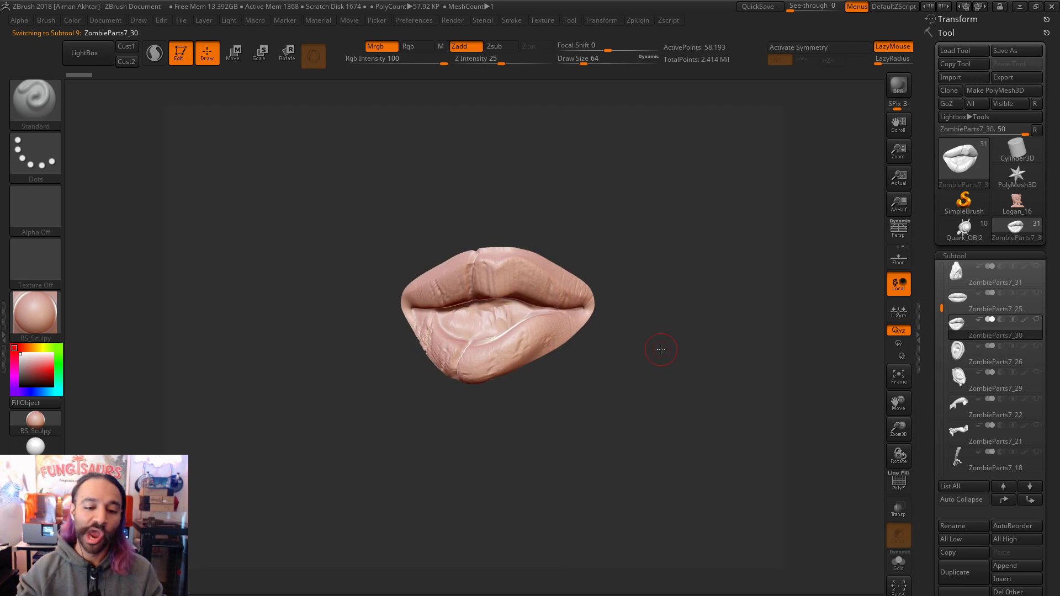
Step: Compare the intact ear ZombieParts7_26 with the torn ear ZombieParts7_29
{"action": "left_click", "coordinate": [950, 361]}
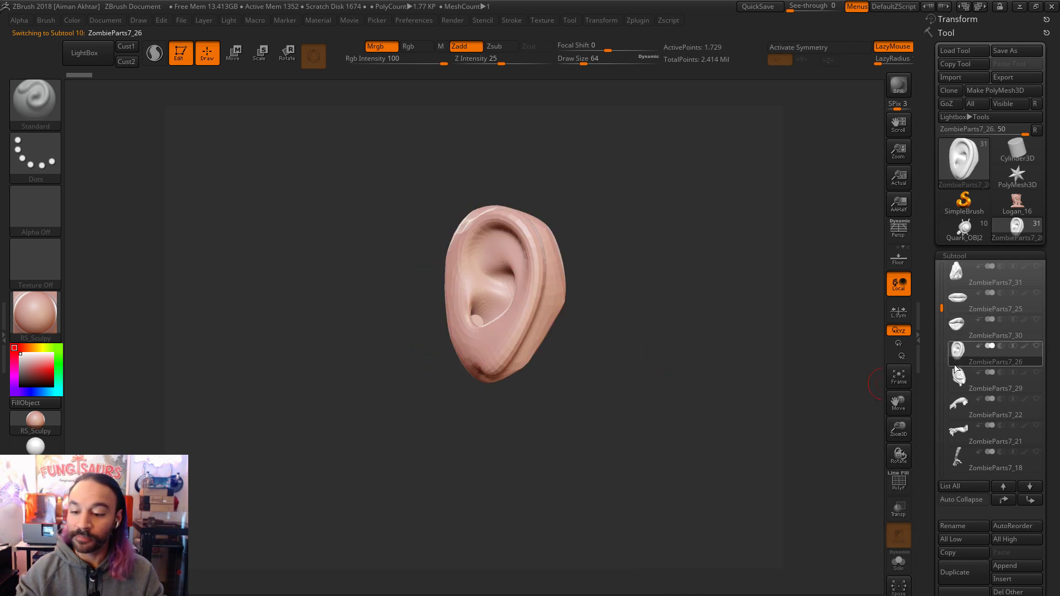
{"action": "left_click", "coordinate": [962, 387]}
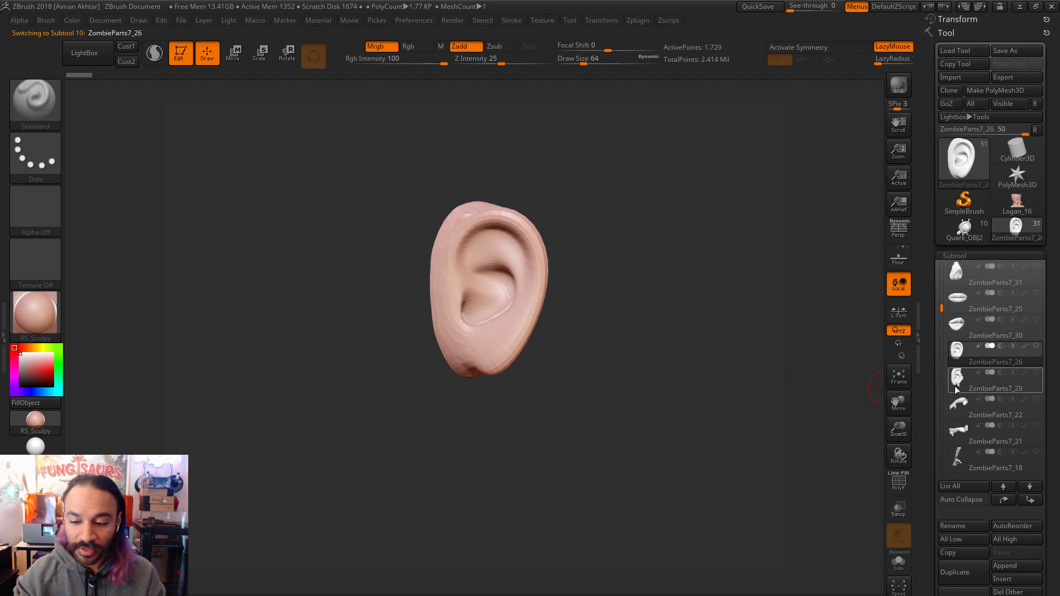
{"action": "mouse_move", "coordinate": [726, 403]}
{"action": "left_mouse_down"}
{"action": "mouse_move", "coordinate": [635, 407]}
{"action": "mouse_move", "coordinate": [712, 407]}
{"action": "left_mouse_up"}
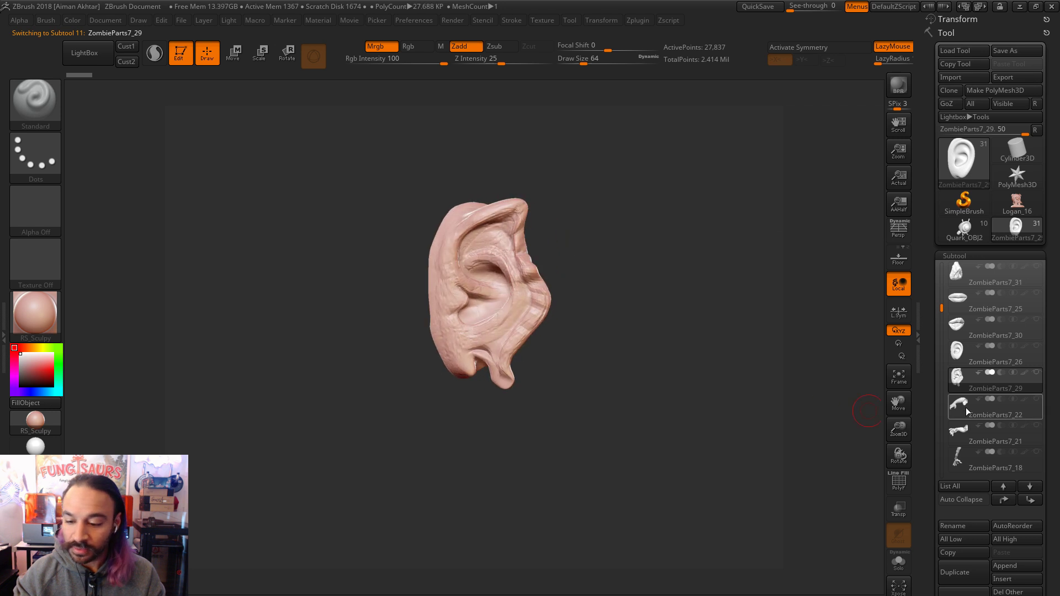
Step: Show the arm subtools ZombieParts7_22 and ZombieParts7_21 in turn and examine their shapes
{"action": "left_click", "coordinate": [957, 423]}
{"action": "left_click", "coordinate": [966, 412]}
{"action": "left_click_drag", "start_coordinate": [798, 409], "coordinate": [862, 444]}
{"action": "left_click", "coordinate": [963, 428]}
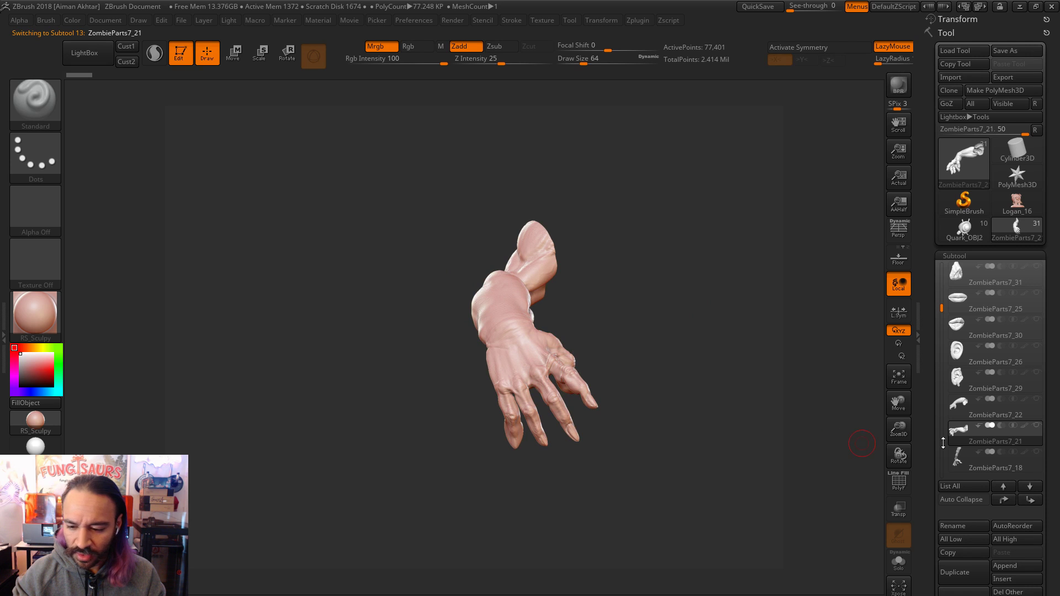
Step: Select the thin clawed arm ZombieParts7_18 and examine it from all sides and close up
{"action": "left_click", "coordinate": [960, 466]}
{"action": "left_click_drag", "start_coordinate": [772, 481], "coordinate": [467, 290]}
{"action": "left_click_drag", "start_coordinate": [591, 371], "coordinate": [540, 403]}
{"action": "left_click_drag", "start_coordinate": [610, 485], "coordinate": [643, 483], "text": "alt"}
{"action": "left_click_drag", "start_coordinate": [665, 519], "coordinate": [577, 64], "text": "alt"}
{"action": "left_click_drag", "start_coordinate": [613, 105], "coordinate": [704, 428]}
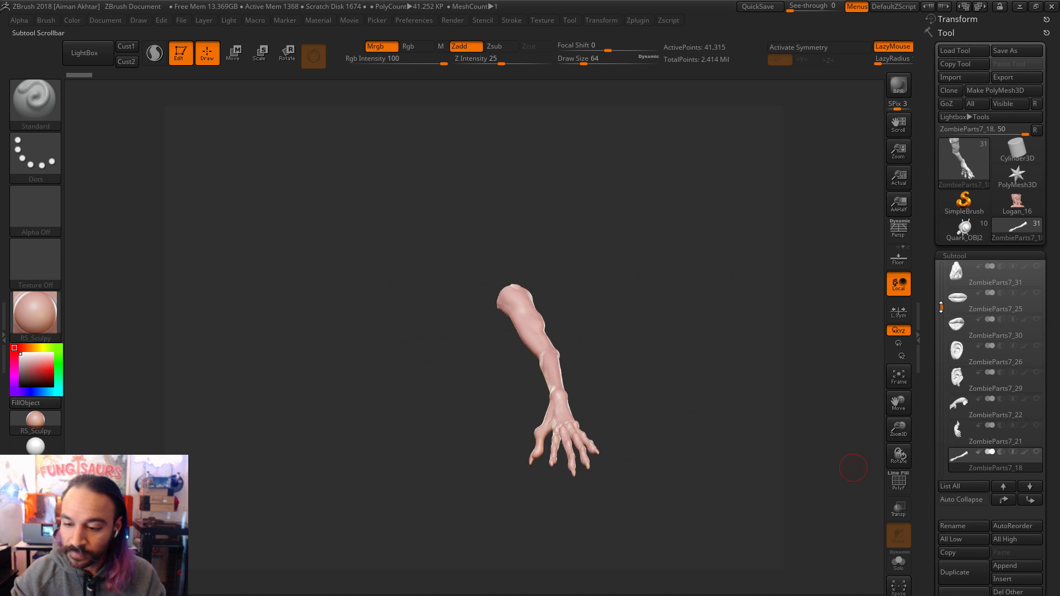
Step: Go through the subtools listed after ZombieParts7_18 and examine each, ending with the hand ZombieParts7_16
{"action": "scroll", "coordinate": [963, 386], "scroll_direction": "down", "scroll_amount": 3}
{"action": "left_click", "coordinate": [964, 407]}
{"action": "mouse_move", "coordinate": [710, 388]}
{"action": "left_mouse_down"}
{"action": "mouse_move", "coordinate": [530, 508]}
{"action": "mouse_move", "coordinate": [674, 438]}
{"action": "mouse_move", "coordinate": [695, 469]}
{"action": "mouse_move", "coordinate": [689, 390]}
{"action": "mouse_move", "coordinate": [671, 482]}
{"action": "mouse_move", "coordinate": [645, 481]}
{"action": "mouse_move", "coordinate": [675, 499]}
{"action": "mouse_move", "coordinate": [664, 501]}
{"action": "mouse_move", "coordinate": [707, 473]}
{"action": "left_mouse_up"}
{"action": "left_click", "coordinate": [962, 439]}
{"action": "mouse_move", "coordinate": [621, 491]}
{"action": "left_mouse_down"}
{"action": "mouse_move", "coordinate": [718, 499]}
{"action": "mouse_move", "coordinate": [627, 497]}
{"action": "left_mouse_up"}
{"action": "left_click", "coordinate": [950, 469]}
{"action": "left_click_drag", "start_coordinate": [829, 454], "coordinate": [860, 460]}
{"action": "left_click_drag", "start_coordinate": [945, 326], "coordinate": [945, 369]}
{"action": "left_click", "coordinate": [948, 337]}
{"action": "left_click_drag", "start_coordinate": [651, 422], "coordinate": [860, 464]}
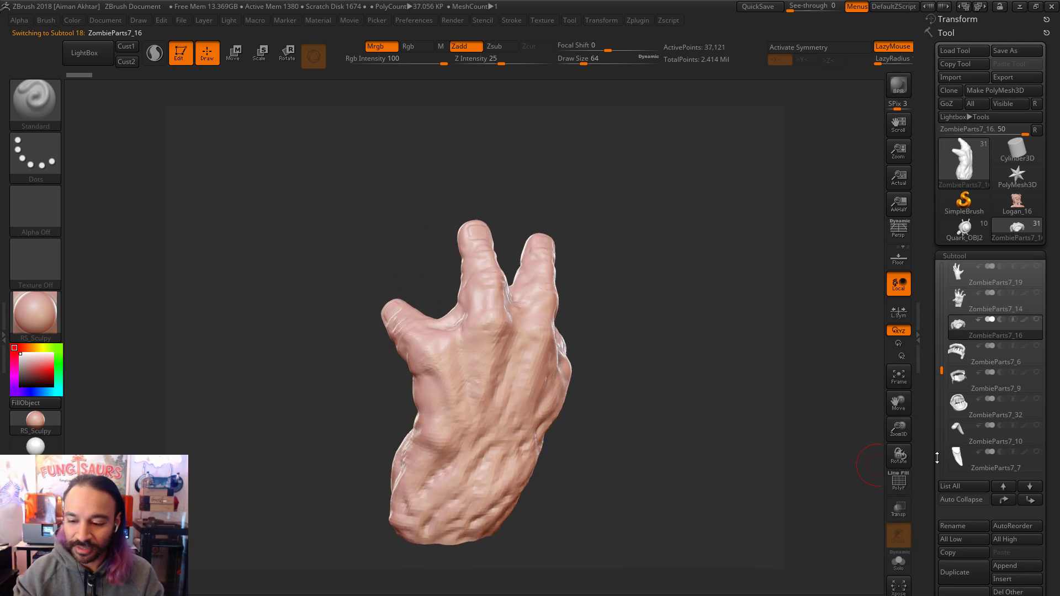
Step: Select the fanged teeth ZombieParts7_6 and examine them from the front and the side
{"action": "left_click", "coordinate": [966, 363]}
{"action": "left_click_drag", "start_coordinate": [652, 363], "coordinate": [663, 467]}
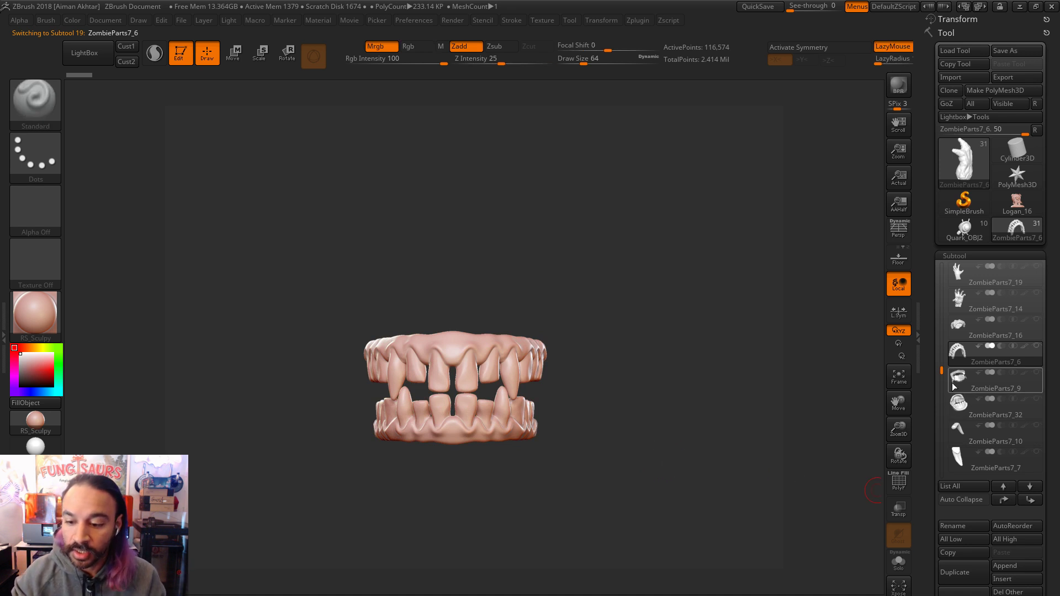
{"action": "left_click_drag", "start_coordinate": [784, 402], "coordinate": [823, 455]}
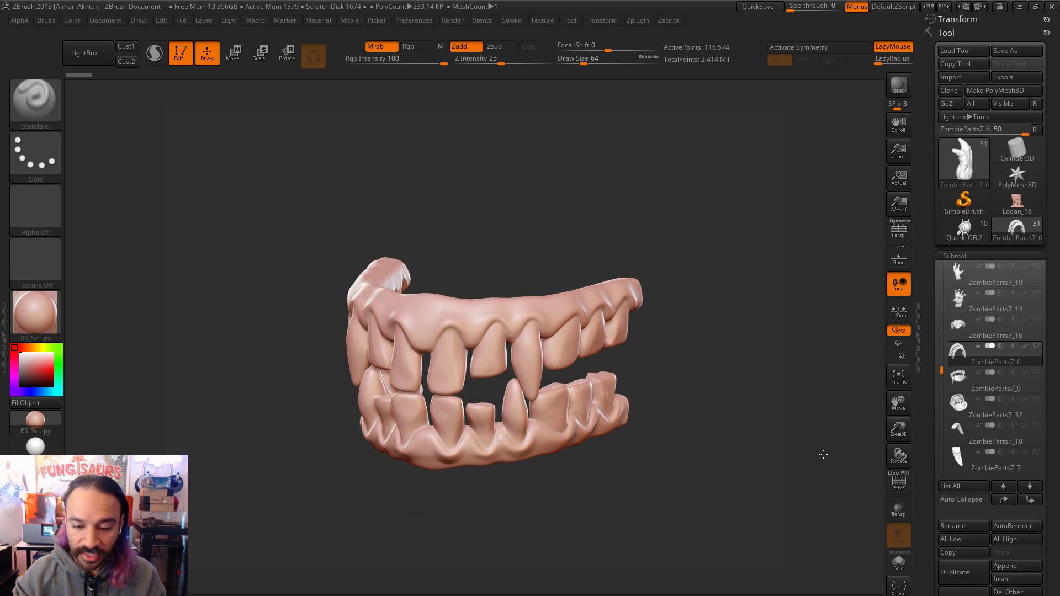
Step: Compare the teeth sets ZombieParts7_9 and ZombieParts7_32 and return to the fanged set ZombieParts7_6
{"action": "left_click", "coordinate": [959, 380]}
{"action": "left_click_drag", "start_coordinate": [754, 429], "coordinate": [772, 401]}
{"action": "left_click", "coordinate": [970, 408]}
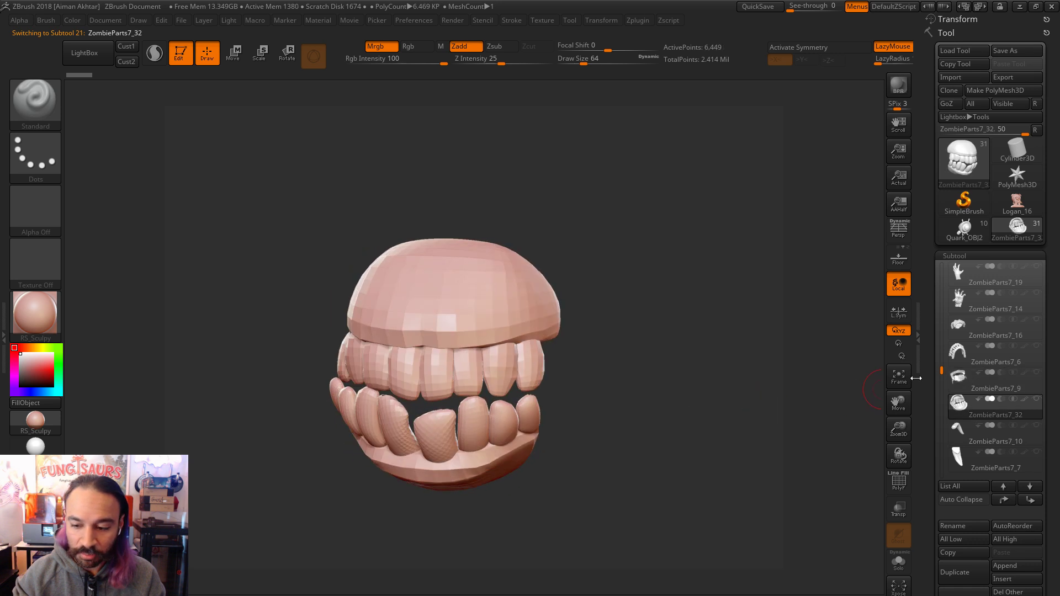
{"action": "left_click", "coordinate": [962, 383]}
{"action": "left_click", "coordinate": [955, 356]}
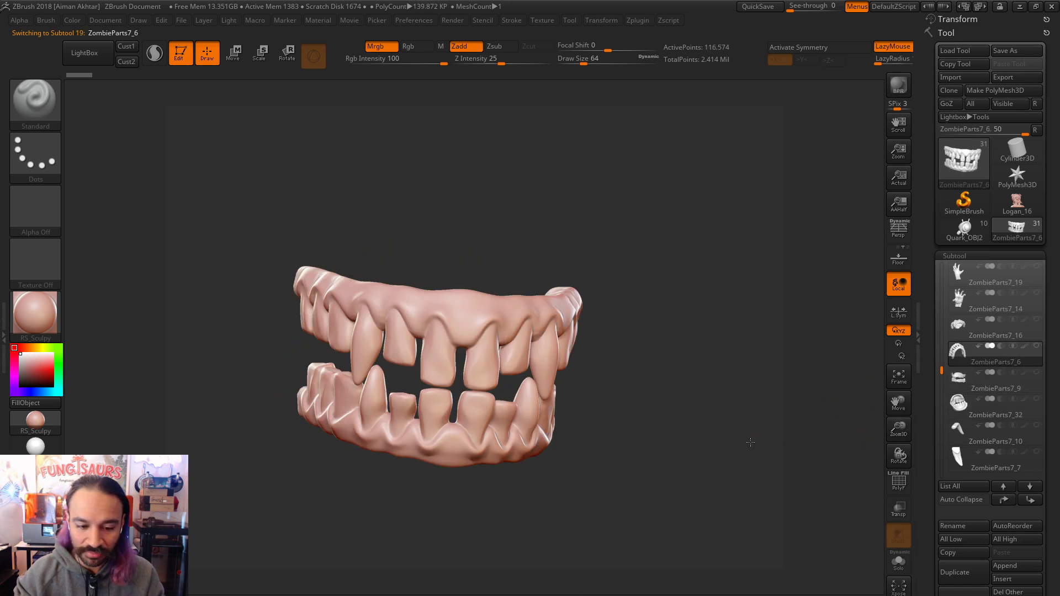
{"action": "left_click_drag", "start_coordinate": [749, 443], "coordinate": [914, 444]}
Step: Show the spiky tongue ZombieParts7_10 and the single fang ZombieParts7_7 and examine each from different angles
{"action": "left_click", "coordinate": [964, 432]}
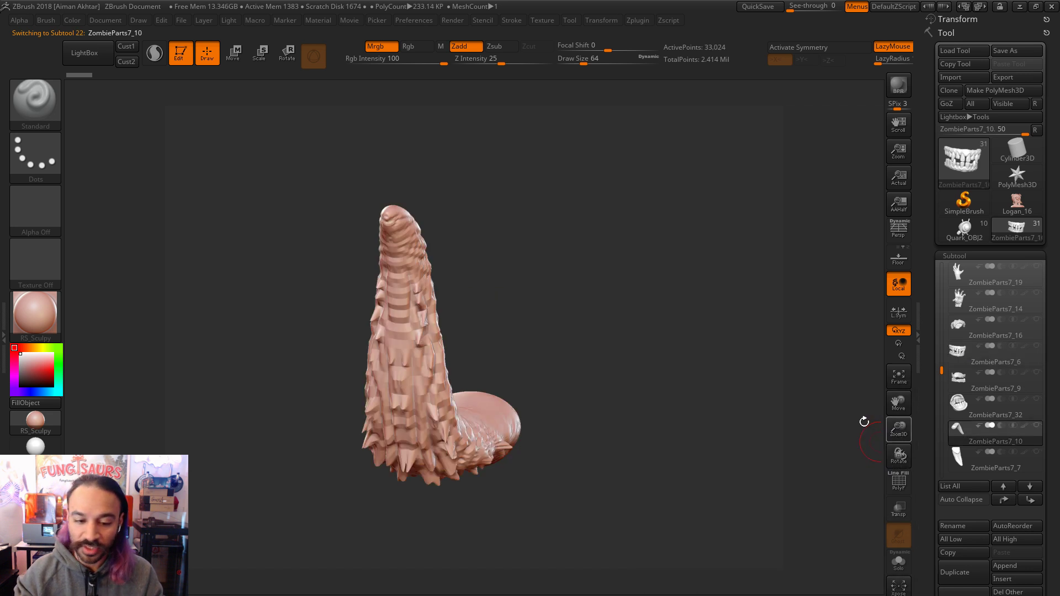
{"action": "left_click_drag", "start_coordinate": [631, 271], "coordinate": [717, 368]}
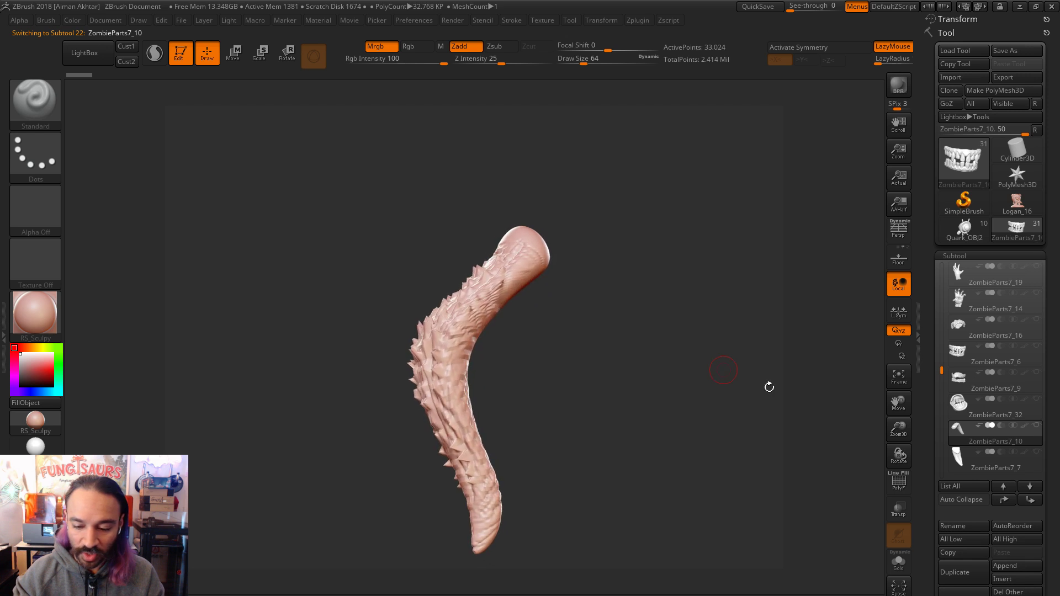
{"action": "left_click", "coordinate": [961, 460]}
{"action": "left_click_drag", "start_coordinate": [734, 469], "coordinate": [648, 429]}
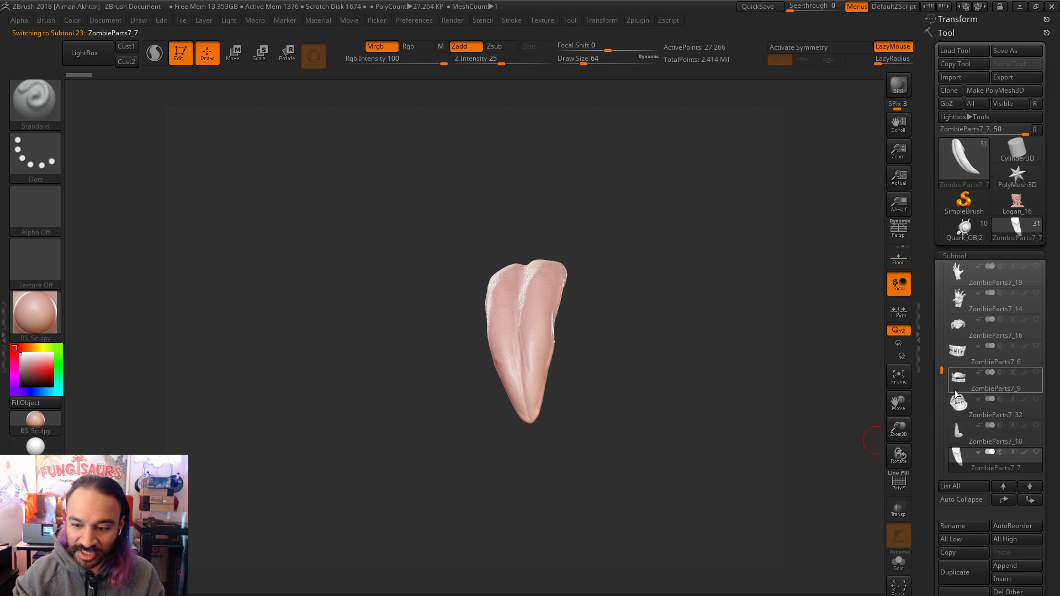
Step: Select the brain subtool ZombieParts1 further down the list and examine its folds from several angles
{"action": "left_click_drag", "start_coordinate": [944, 376], "coordinate": [950, 386]}
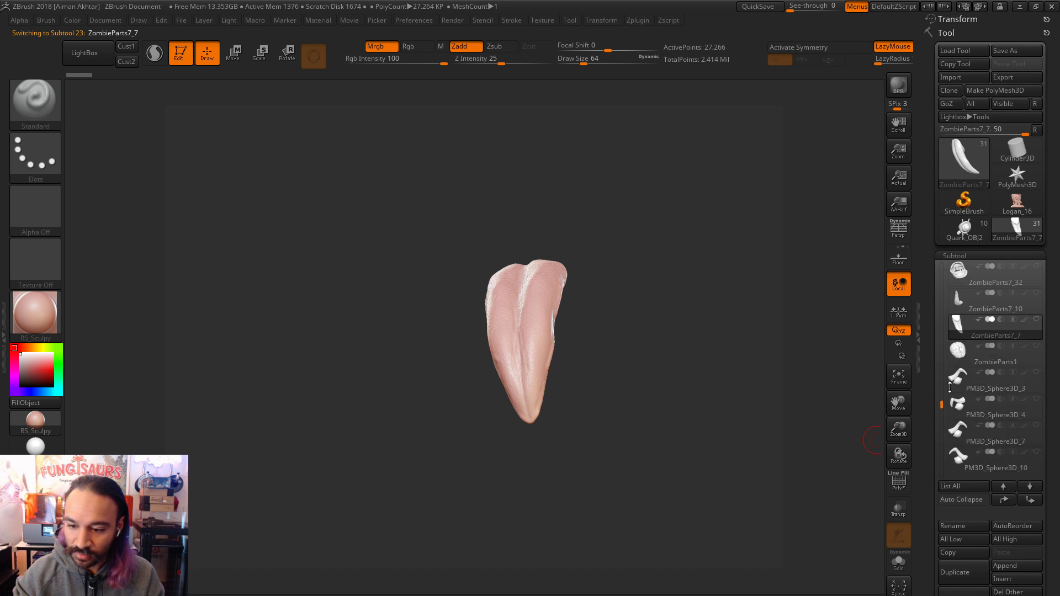
{"action": "left_click", "coordinate": [959, 360]}
{"action": "left_click_drag", "start_coordinate": [695, 368], "coordinate": [383, 236]}
{"action": "left_click_drag", "start_coordinate": [696, 358], "coordinate": [690, 455]}
{"action": "left_click", "coordinate": [34, 122]}
{"action": "left_click", "coordinate": [34, 108]}
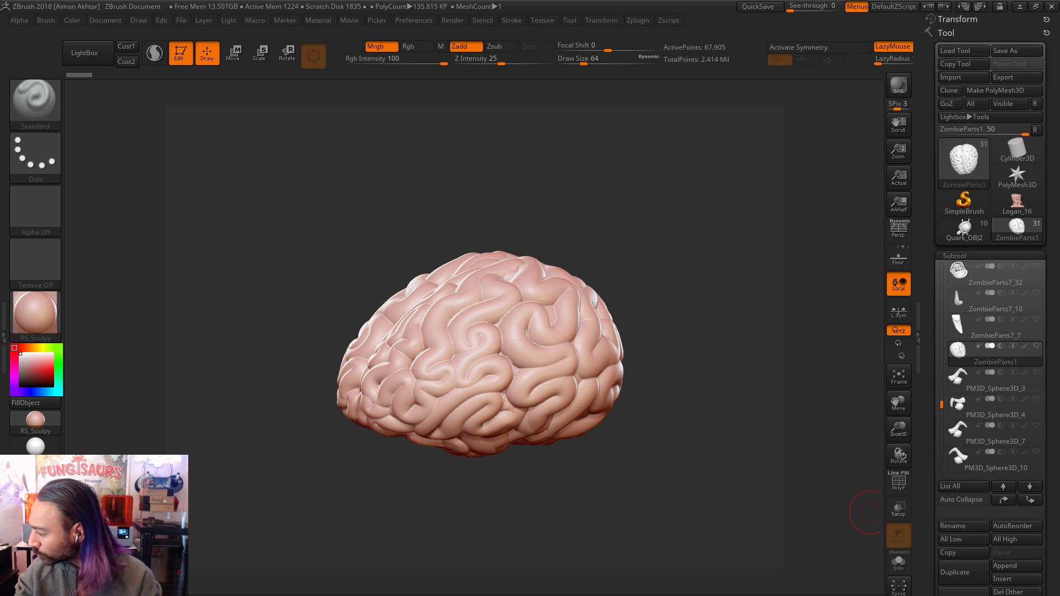
{"action": "left_click_drag", "start_coordinate": [727, 464], "coordinate": [719, 465]}
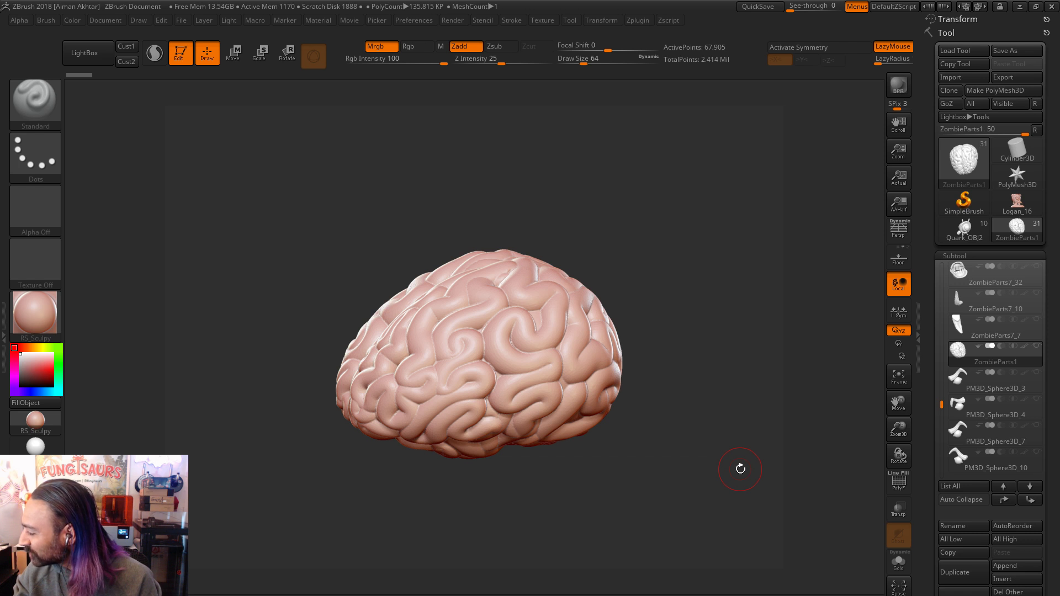
Step: Append a sphere as a new subtool and show it on its own
{"action": "mouse_move", "coordinate": [993, 461]}
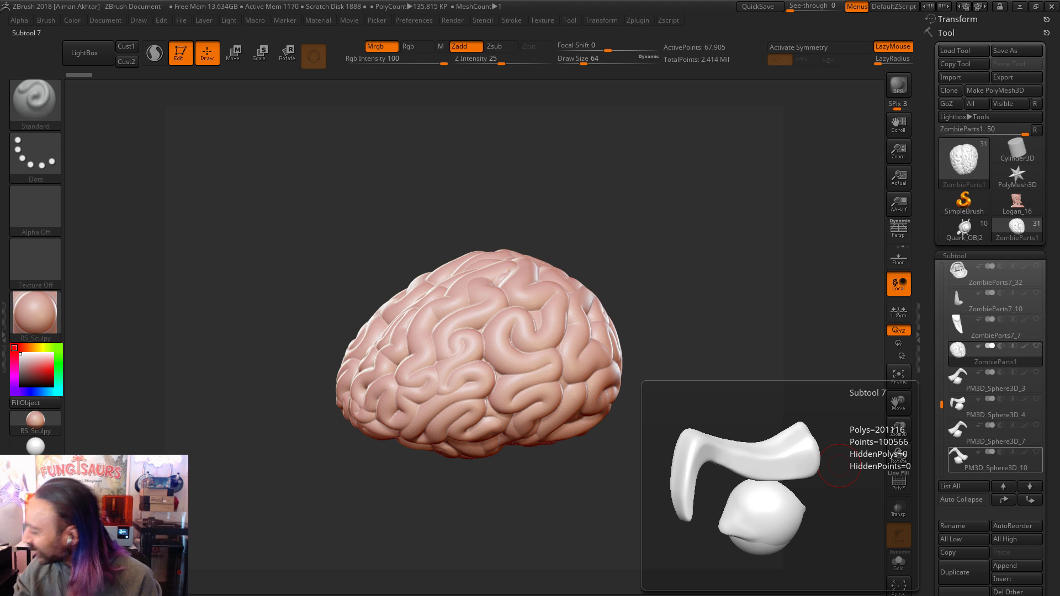
{"action": "left_click", "coordinate": [36, 100]}
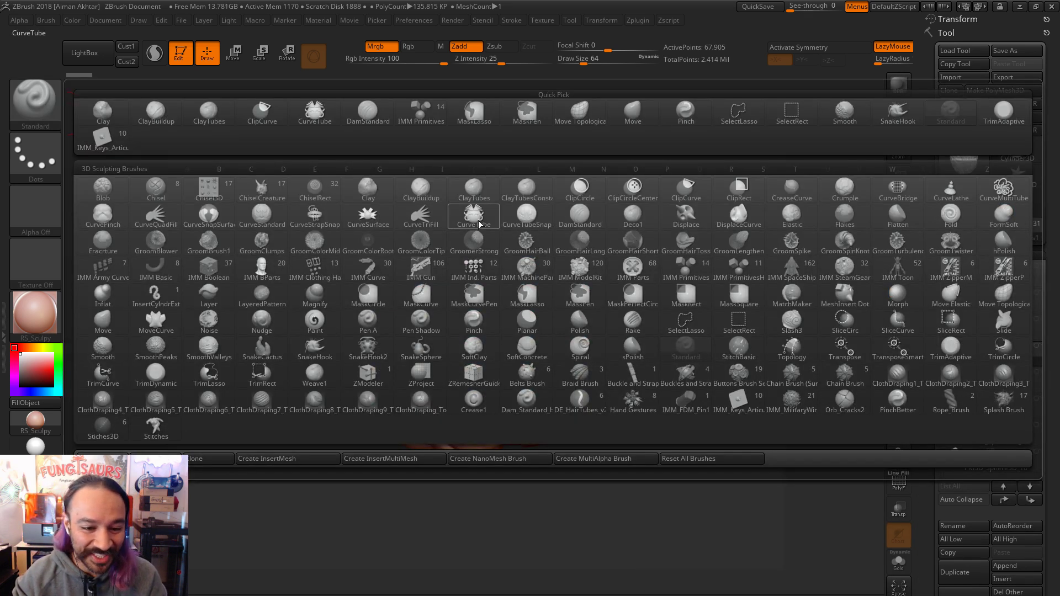
{"action": "mouse_move", "coordinate": [531, 222]}
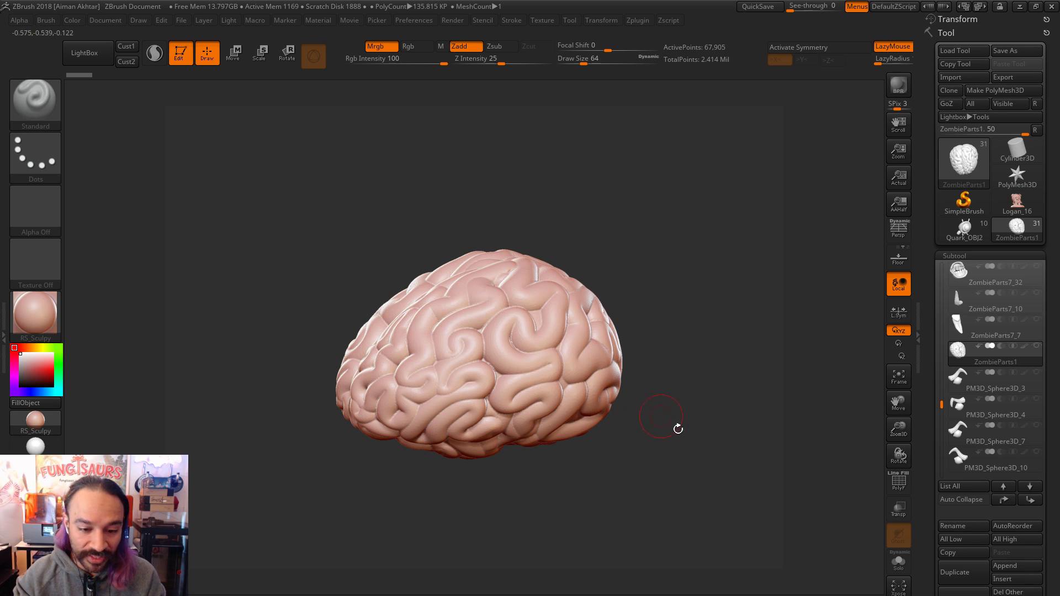
{"action": "left_click_drag", "start_coordinate": [656, 411], "coordinate": [671, 405]}
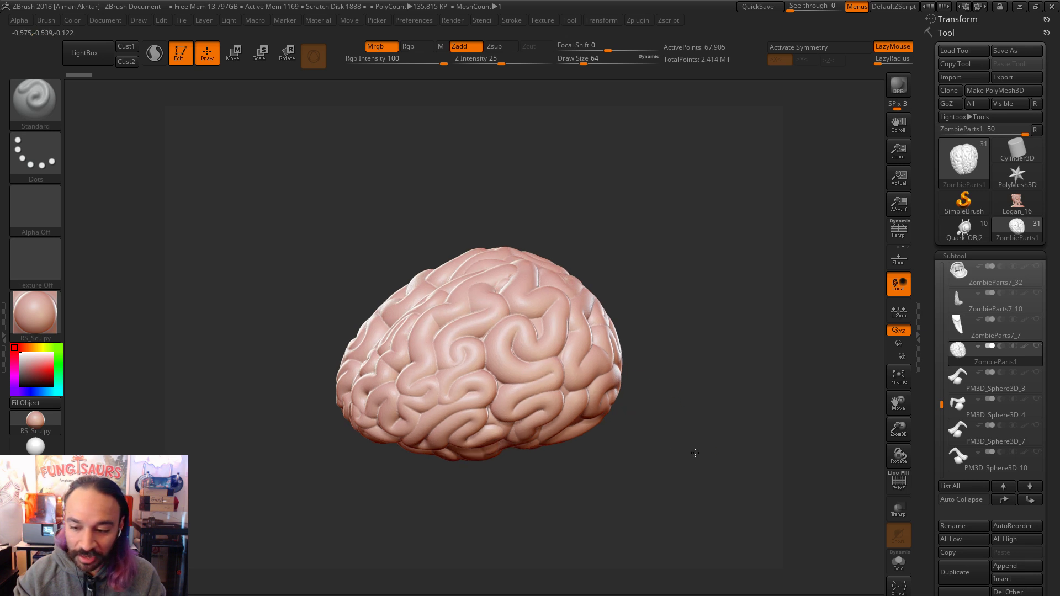
{"action": "left_click", "coordinate": [1023, 571]}
{"action": "left_click", "coordinate": [683, 440]}
{"action": "left_click_drag", "start_coordinate": [706, 449], "coordinate": [688, 471], "text": "alt"}
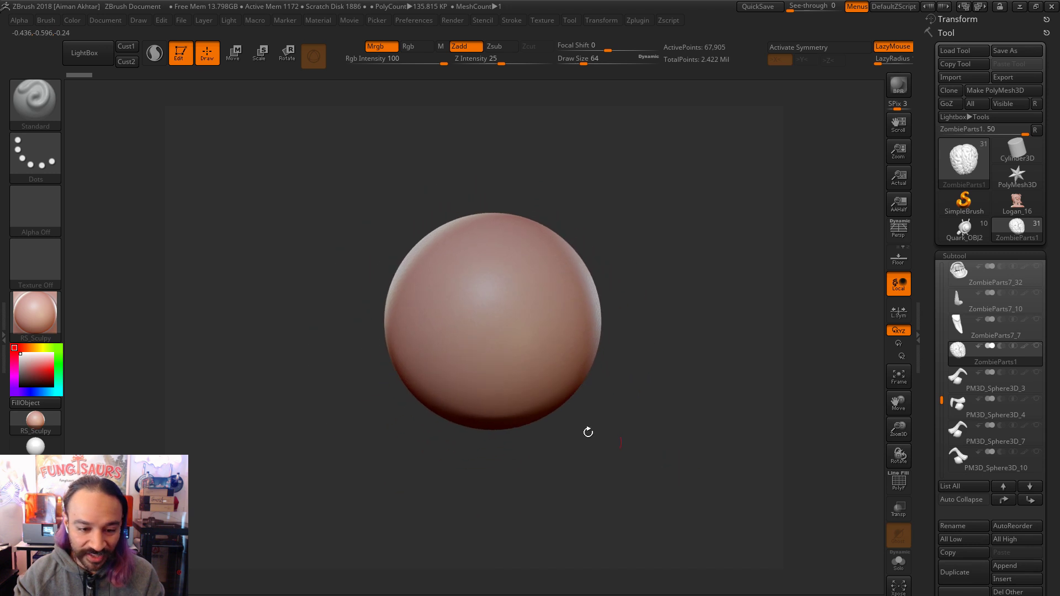
Step: Lay a long winding tube across the sphere's surface with the CurveTubeSnap brush to imitate brain folds
{"action": "left_click", "coordinate": [28, 101]}
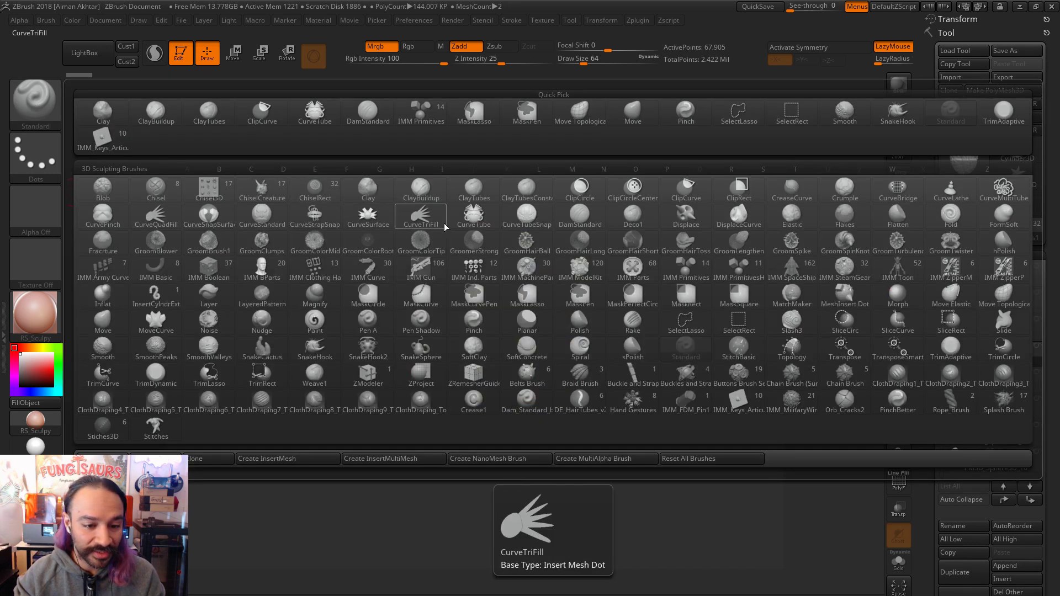
{"action": "left_click", "coordinate": [527, 219]}
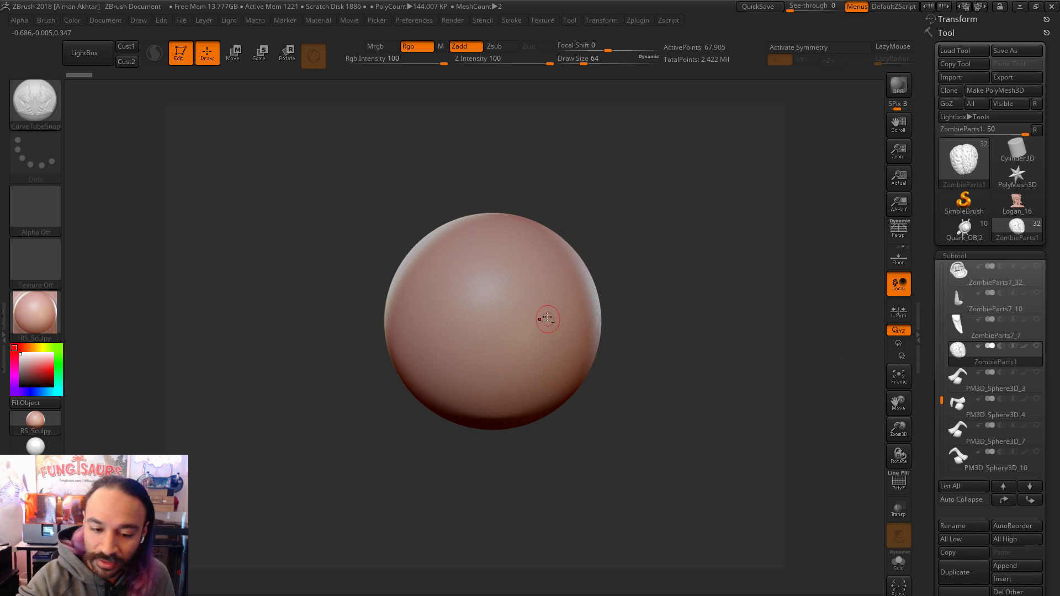
{"action": "mouse_move", "coordinate": [486, 368]}
{"action": "left_mouse_down"}
{"action": "mouse_move", "coordinate": [470, 373]}
{"action": "mouse_move", "coordinate": [519, 333]}
{"action": "left_mouse_up"}
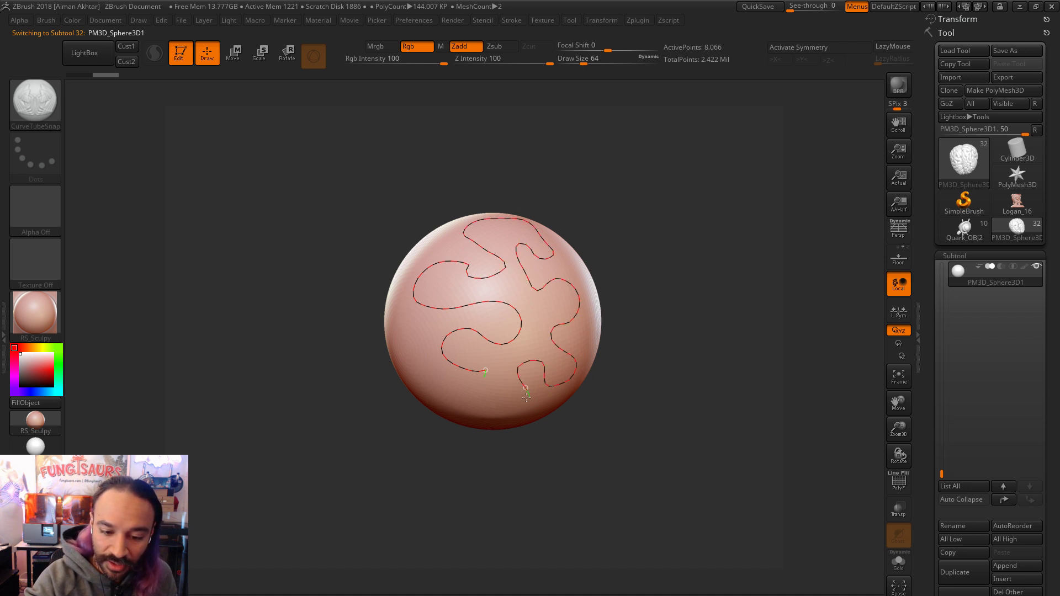
{"action": "left_click_drag", "start_coordinate": [366, 317], "coordinate": [366, 316]}
{"action": "left_click_drag", "start_coordinate": [674, 355], "coordinate": [594, 338]}
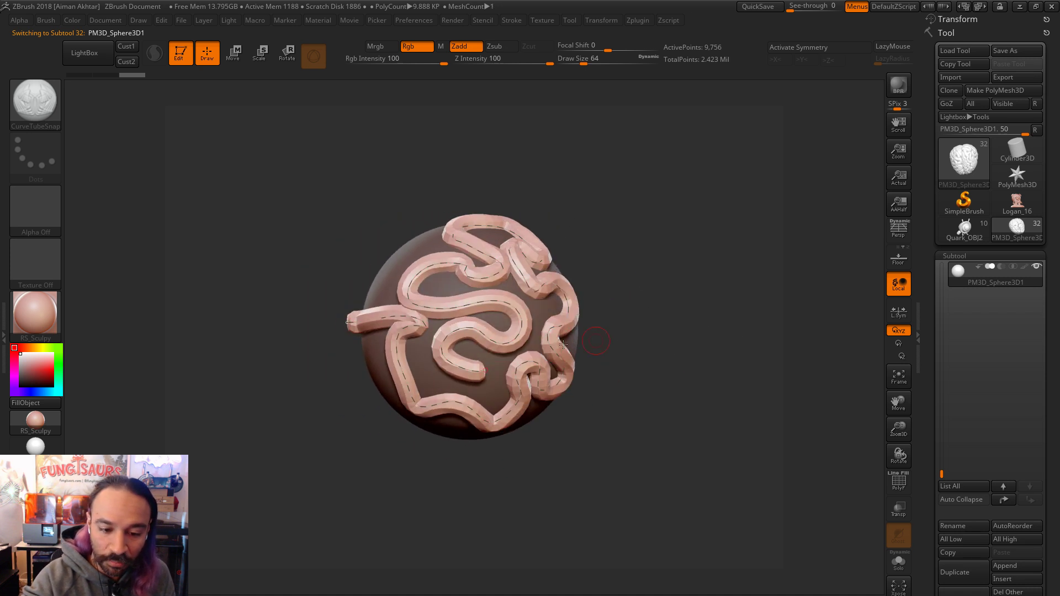
Step: Try adjusting the tube curve and rebuilding it at larger draw sizes, then undo these changes
{"action": "left_click_drag", "start_coordinate": [477, 372], "coordinate": [444, 345]}
{"action": "key", "text": "bracketright"}
{"action": "left_click", "coordinate": [407, 332]}
{"action": "key", "text": "bracketright"}
{"action": "left_click", "coordinate": [424, 335]}
{"action": "key", "text": "bracketright"}
{"action": "left_click", "coordinate": [510, 294]}
{"action": "key", "text": "ctrl+z"}
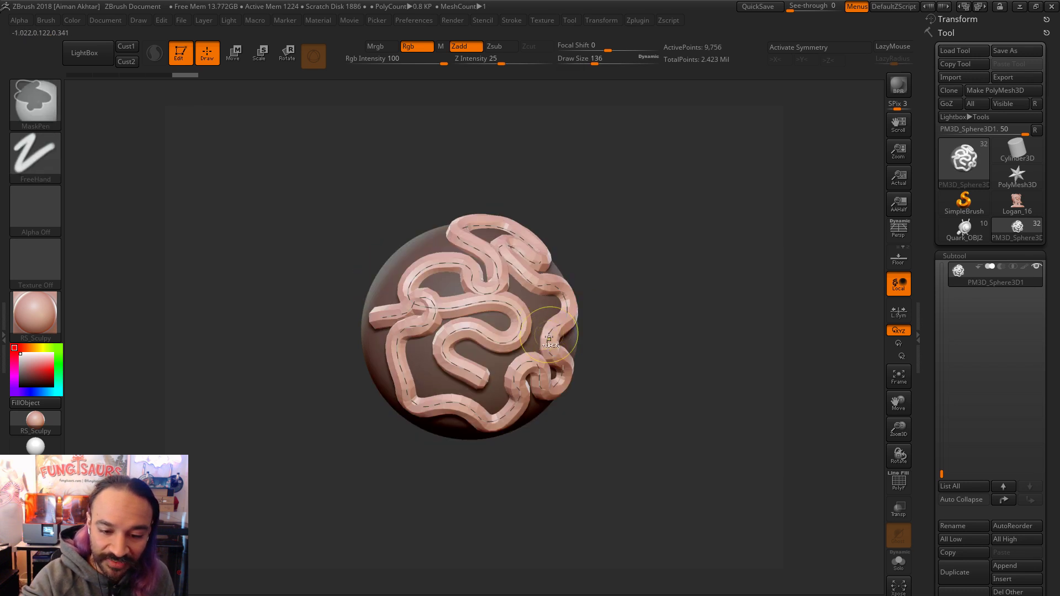
{"action": "key", "text": "ctrl+z"}
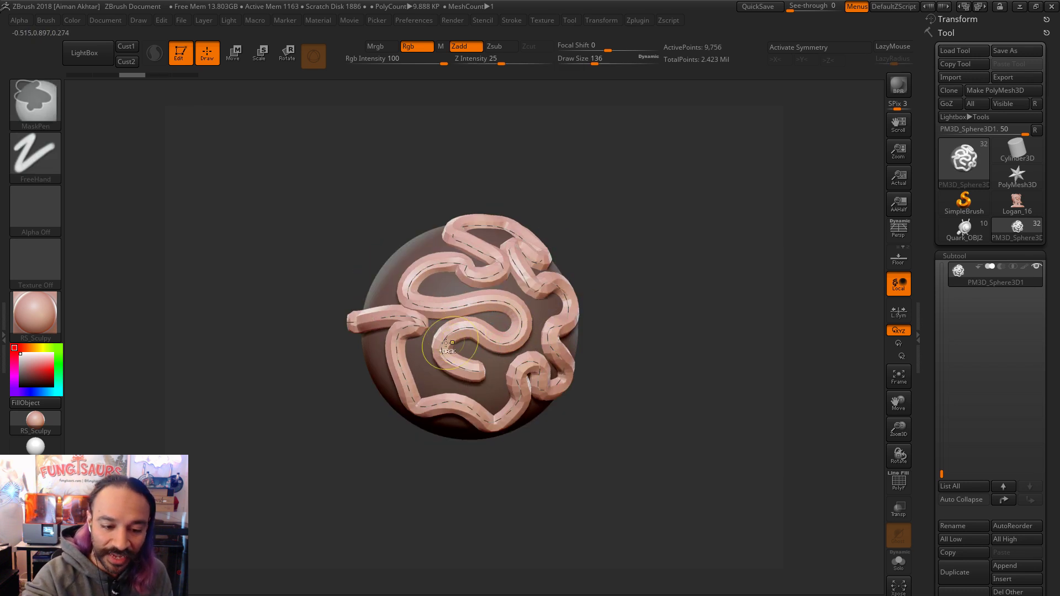
Step: Enlarge the draw size and rebuild the winding tube with a greater thickness
{"action": "key", "text": "s"}
{"action": "left_click", "coordinate": [513, 324]}
{"action": "left_click", "coordinate": [535, 260]}
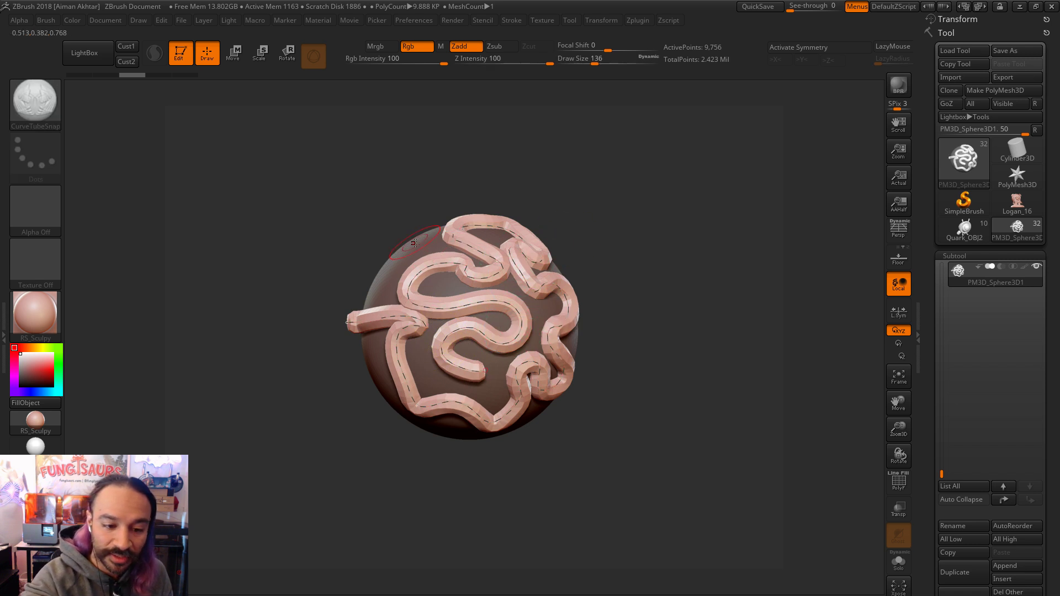
{"action": "key", "text": "s"}
{"action": "left_click", "coordinate": [522, 336]}
Step: Inflate the tube's folds all around the sphere with the Inflat brush so that they swell against each other
{"action": "key", "text": "b"}
{"action": "key", "text": "i"}
{"action": "key", "text": "n"}
{"action": "mouse_move", "coordinate": [497, 318]}
{"action": "left_mouse_down"}
{"action": "mouse_move", "coordinate": [456, 309]}
{"action": "mouse_move", "coordinate": [445, 350]}
{"action": "mouse_move", "coordinate": [456, 401]}
{"action": "mouse_move", "coordinate": [563, 378]}
{"action": "left_mouse_up"}
{"action": "mouse_move", "coordinate": [560, 345]}
{"action": "left_mouse_down"}
{"action": "mouse_move", "coordinate": [569, 301]}
{"action": "mouse_move", "coordinate": [494, 227]}
{"action": "left_mouse_up"}
{"action": "left_click_drag", "start_coordinate": [573, 227], "coordinate": [522, 227]}
{"action": "mouse_move", "coordinate": [543, 238]}
{"action": "left_mouse_down"}
{"action": "mouse_move", "coordinate": [512, 232]}
{"action": "mouse_move", "coordinate": [442, 265]}
{"action": "mouse_move", "coordinate": [425, 309]}
{"action": "left_mouse_up"}
{"action": "left_click_drag", "start_coordinate": [657, 209], "coordinate": [718, 212]}
{"action": "mouse_move", "coordinate": [524, 303]}
{"action": "left_mouse_down"}
{"action": "mouse_move", "coordinate": [480, 370]}
{"action": "mouse_move", "coordinate": [406, 376]}
{"action": "mouse_move", "coordinate": [557, 331]}
{"action": "left_mouse_up"}
{"action": "mouse_move", "coordinate": [648, 335]}
{"action": "left_mouse_down"}
{"action": "mouse_move", "coordinate": [611, 317]}
{"action": "mouse_move", "coordinate": [505, 395]}
{"action": "mouse_move", "coordinate": [438, 398]}
{"action": "left_mouse_up"}
{"action": "left_click_drag", "start_coordinate": [558, 290], "coordinate": [546, 317]}
{"action": "mouse_move", "coordinate": [530, 232]}
{"action": "left_mouse_down"}
{"action": "mouse_move", "coordinate": [491, 224]}
{"action": "mouse_move", "coordinate": [563, 299]}
{"action": "left_mouse_up"}
{"action": "mouse_move", "coordinate": [563, 315]}
{"action": "left_mouse_down"}
{"action": "mouse_move", "coordinate": [552, 375]}
{"action": "mouse_move", "coordinate": [441, 400]}
{"action": "left_mouse_up"}
{"action": "left_click_drag", "start_coordinate": [453, 309], "coordinate": [508, 309]}
{"action": "left_click_drag", "start_coordinate": [452, 331], "coordinate": [527, 341]}
{"action": "left_click_drag", "start_coordinate": [695, 403], "coordinate": [677, 414]}
Step: Delete the practice sphere subtool with the brain-like tubes from the end of the subtool list
{"action": "left_click_drag", "start_coordinate": [939, 473], "coordinate": [940, 449]}
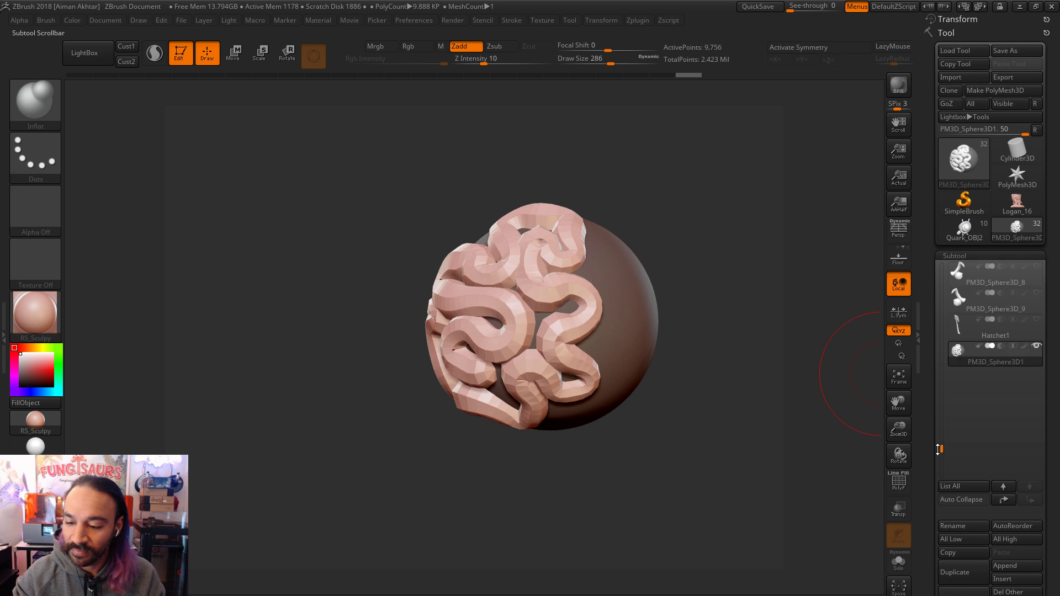
{"action": "left_click", "coordinate": [861, 595]}
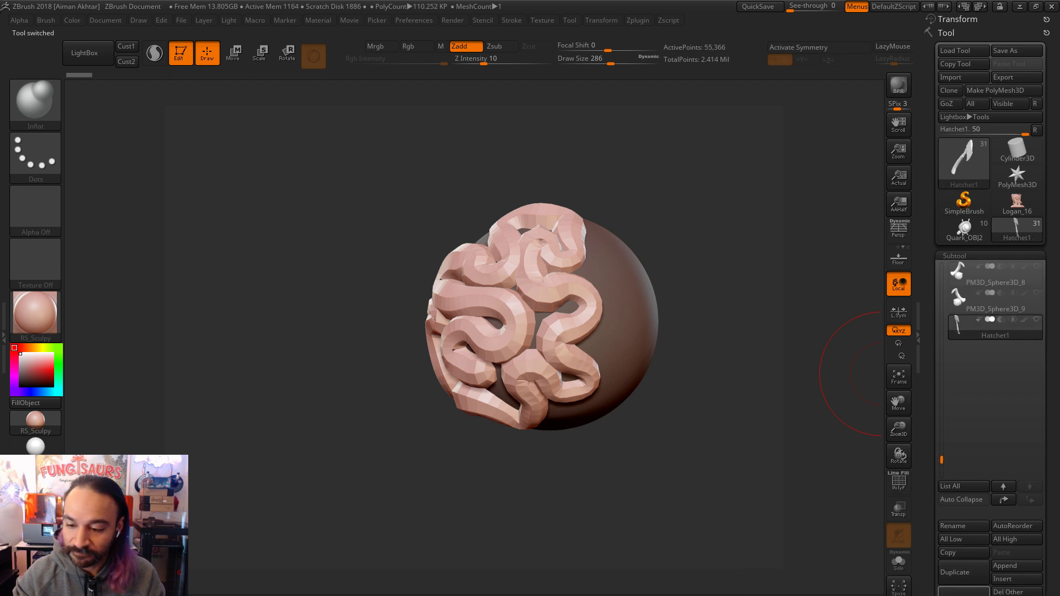
{"action": "mouse_move", "coordinate": [710, 420]}
{"action": "left_mouse_down"}
{"action": "mouse_move", "coordinate": [718, 385]}
{"action": "mouse_move", "coordinate": [723, 447]}
{"action": "mouse_move", "coordinate": [670, 474]}
{"action": "mouse_move", "coordinate": [596, 486]}
{"action": "mouse_move", "coordinate": [854, 428]}
{"action": "left_mouse_up"}
Step: Switch between the horn-and-eye subtools, including PM3D_Sphere3D_9, _8, _7 and _3, and compare their iris designs
{"action": "left_click", "coordinate": [963, 297]}
{"action": "left_click_drag", "start_coordinate": [665, 426], "coordinate": [671, 464]}
{"action": "left_click_drag", "start_coordinate": [939, 460], "coordinate": [942, 415]}
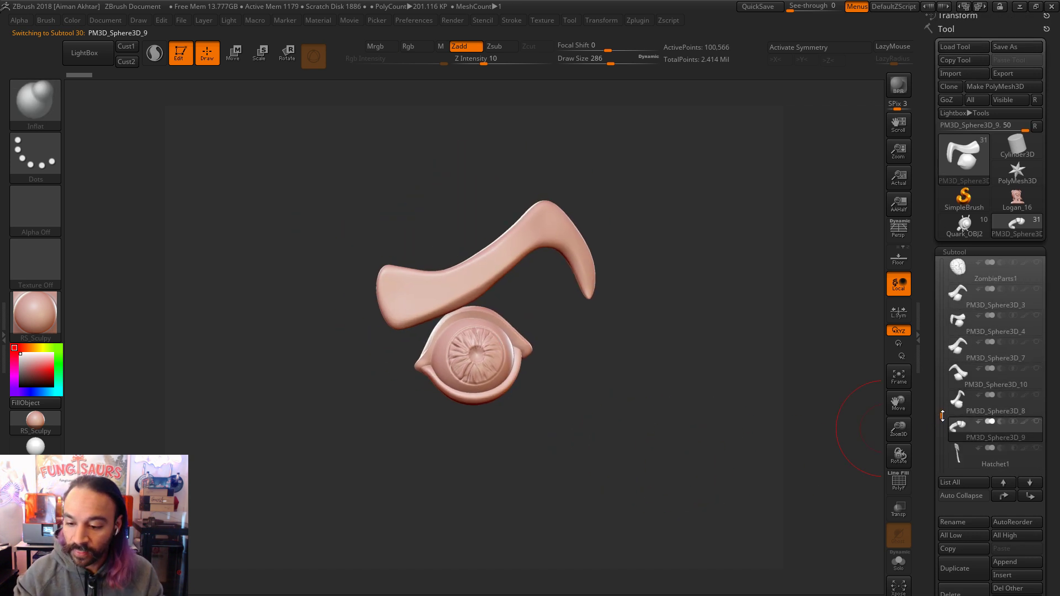
{"action": "left_click", "coordinate": [959, 412]}
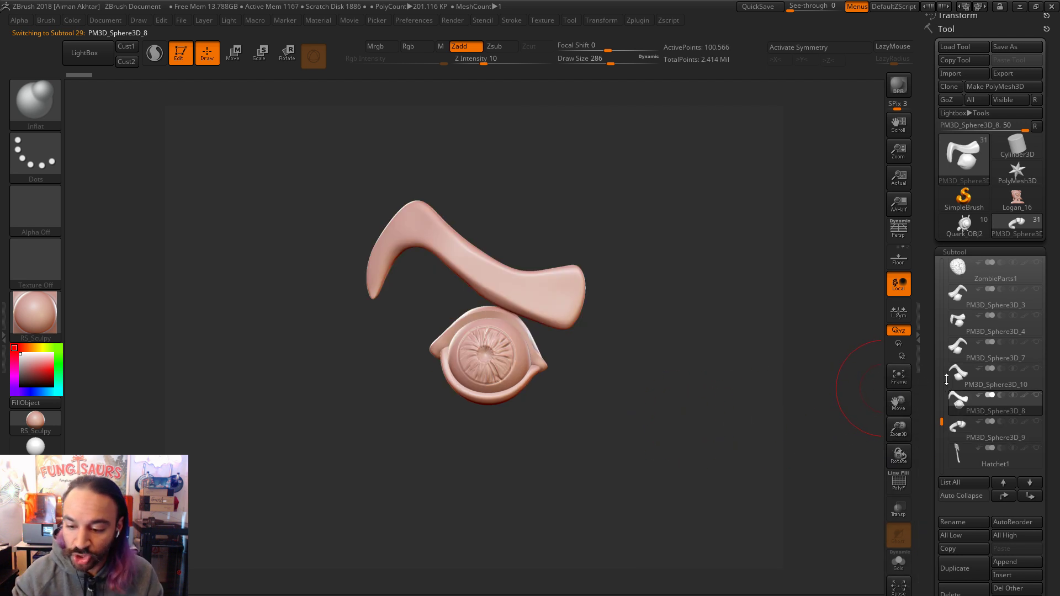
{"action": "left_click", "coordinate": [953, 379]}
{"action": "left_click", "coordinate": [956, 351]}
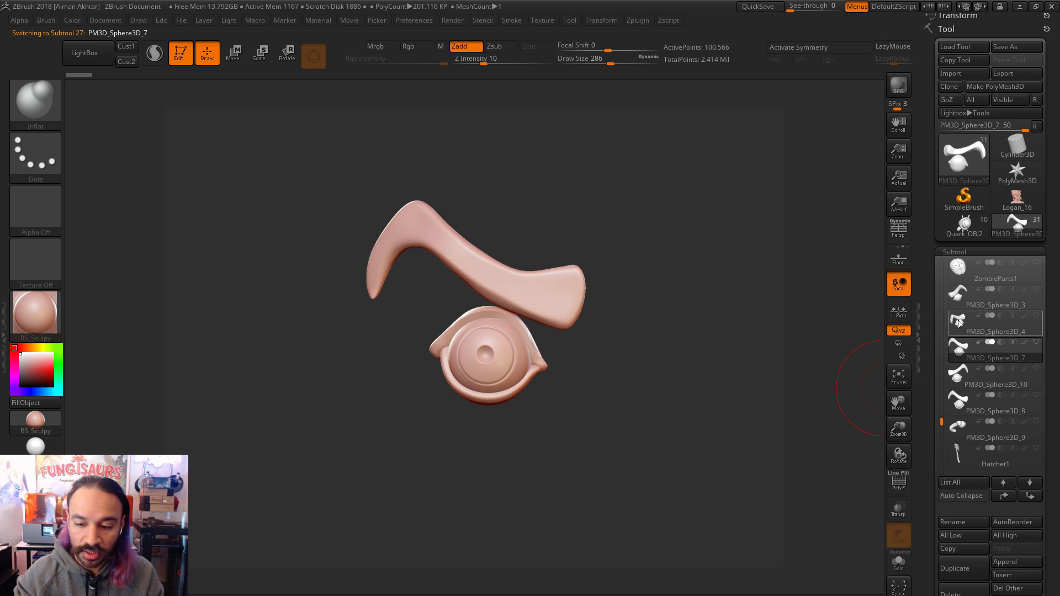
{"action": "left_click", "coordinate": [960, 294]}
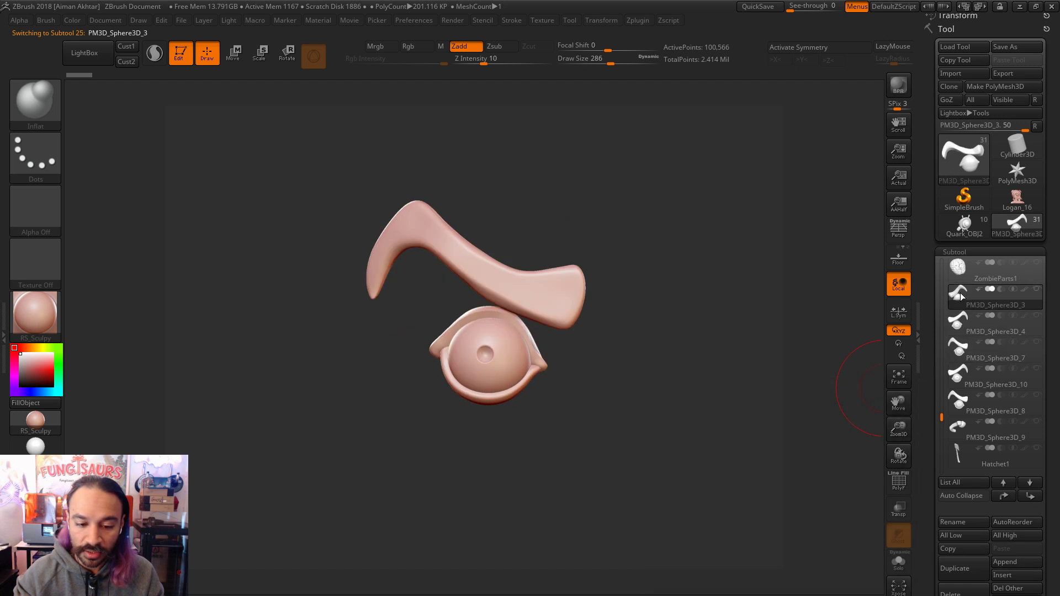
{"action": "left_click", "coordinate": [961, 353]}
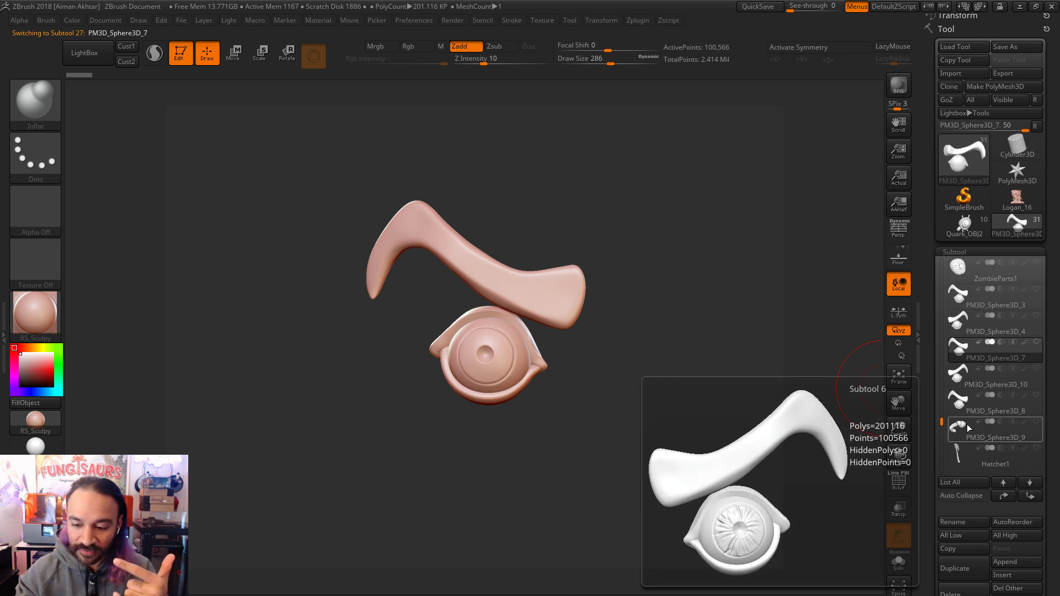
{"action": "left_click", "coordinate": [966, 407]}
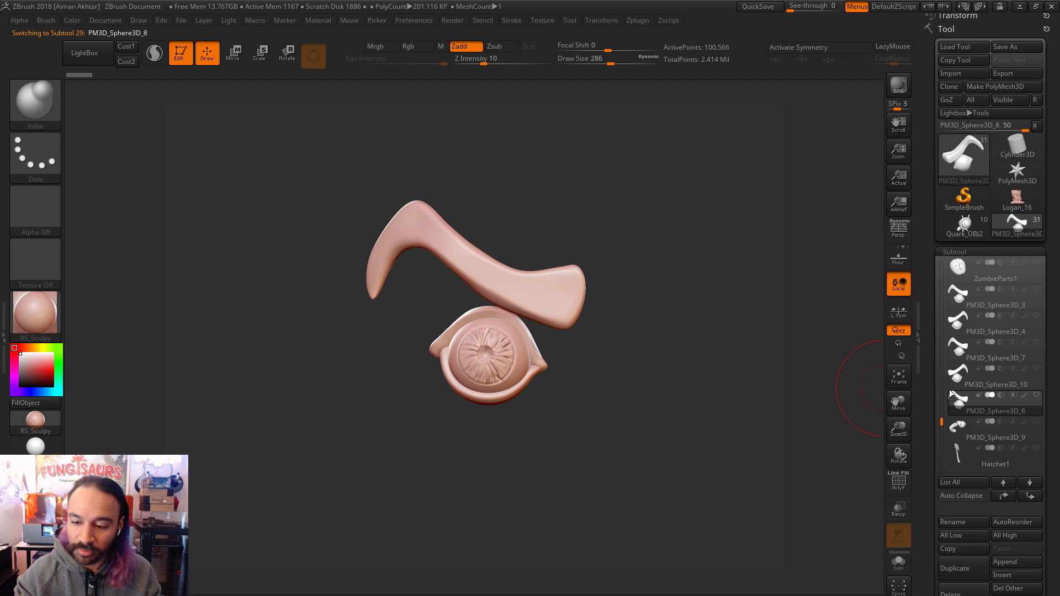
Step: Select the torso subtool CES_Demo_ZombieParts and turn on the visibility of all subtools
{"action": "left_click_drag", "start_coordinate": [940, 421], "coordinate": [949, 262]}
{"action": "left_click", "coordinate": [956, 269]}
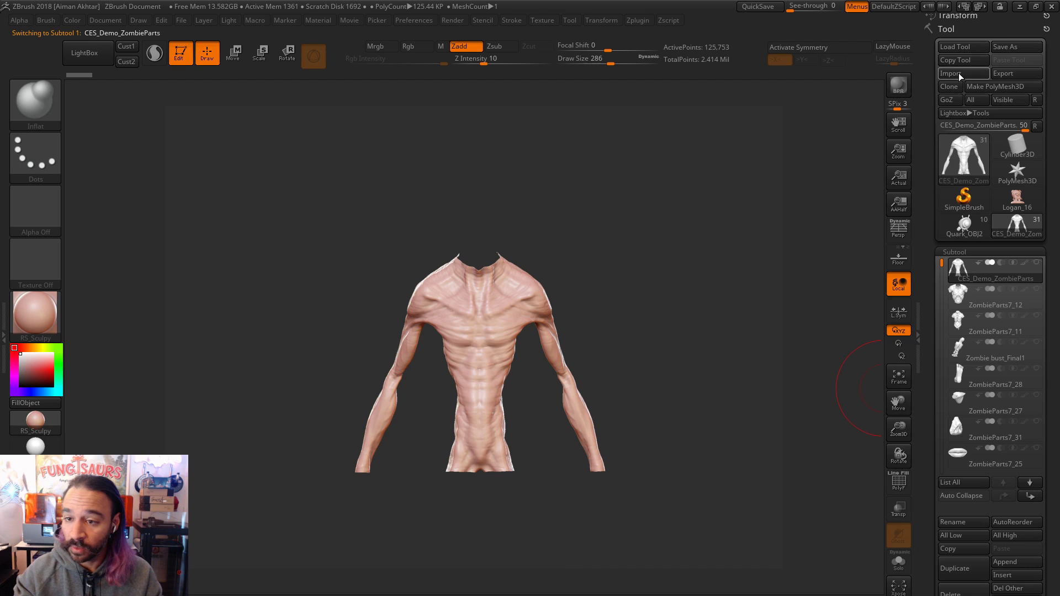
{"action": "mouse_move", "coordinate": [938, 274]}
{"action": "left_mouse_down"}
{"action": "mouse_move", "coordinate": [935, 429]}
{"action": "mouse_move", "coordinate": [940, 259]}
{"action": "left_mouse_up"}
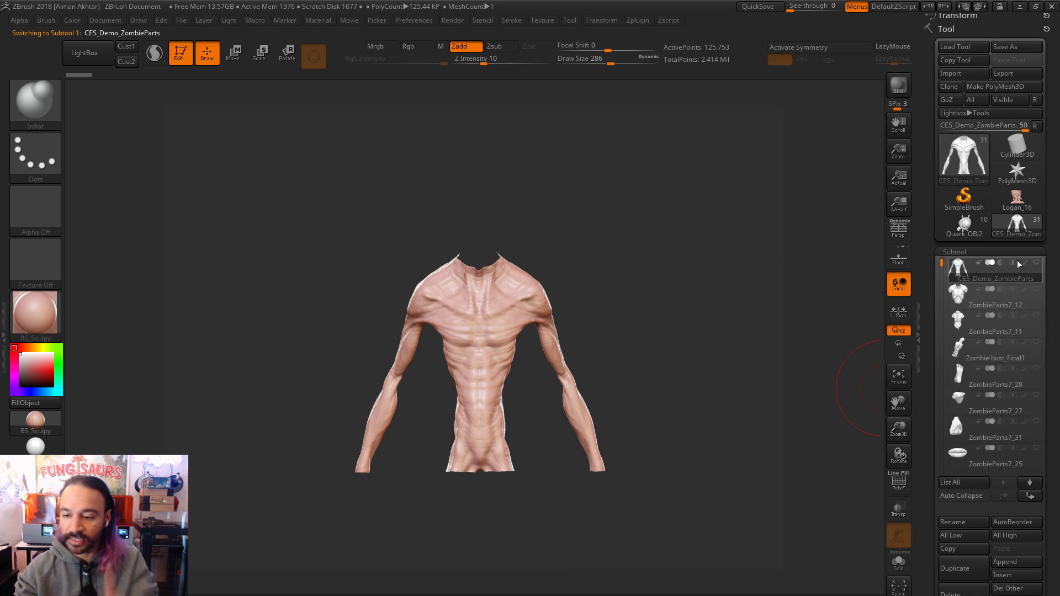
{"action": "left_click", "coordinate": [1036, 264]}
{"action": "left_click_drag", "start_coordinate": [672, 366], "coordinate": [625, 332]}
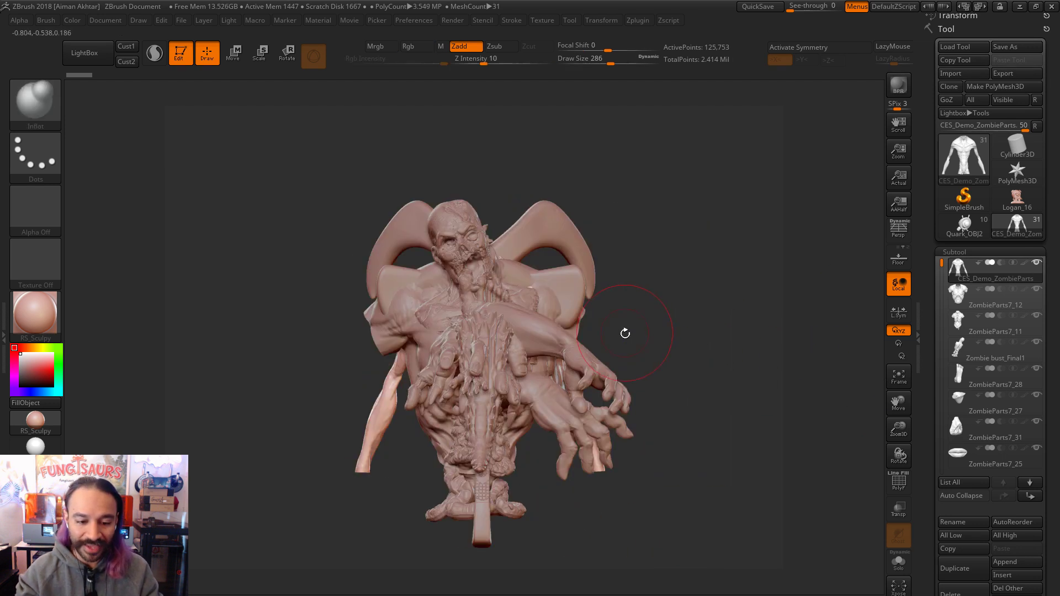
{"action": "left_click_drag", "start_coordinate": [687, 259], "coordinate": [697, 474]}
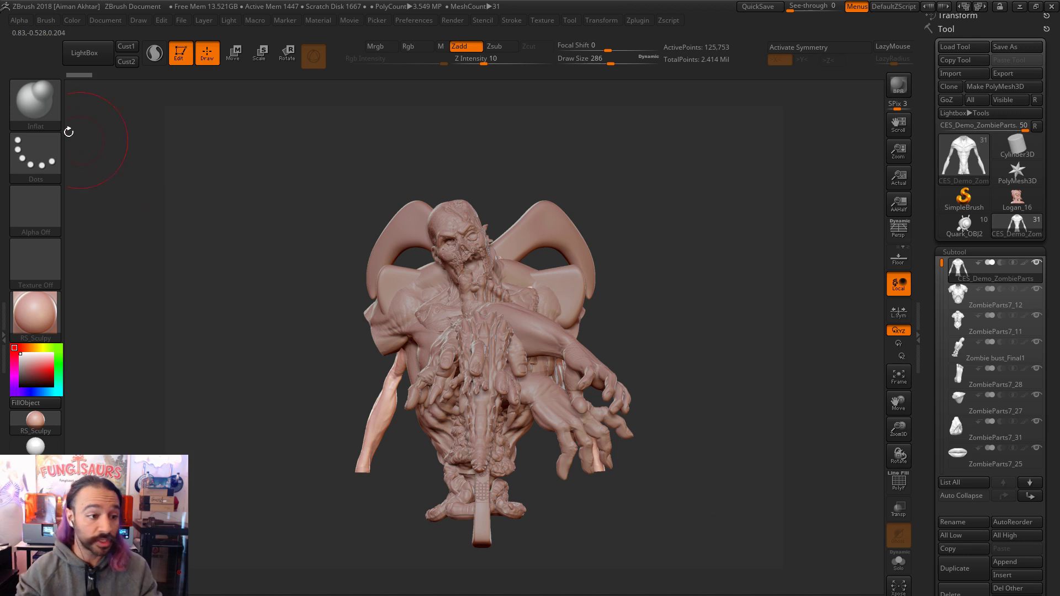
Step: Create an InsertMultiMesh brush from all subtools and browse through its body parts
{"action": "left_click", "coordinate": [44, 114]}
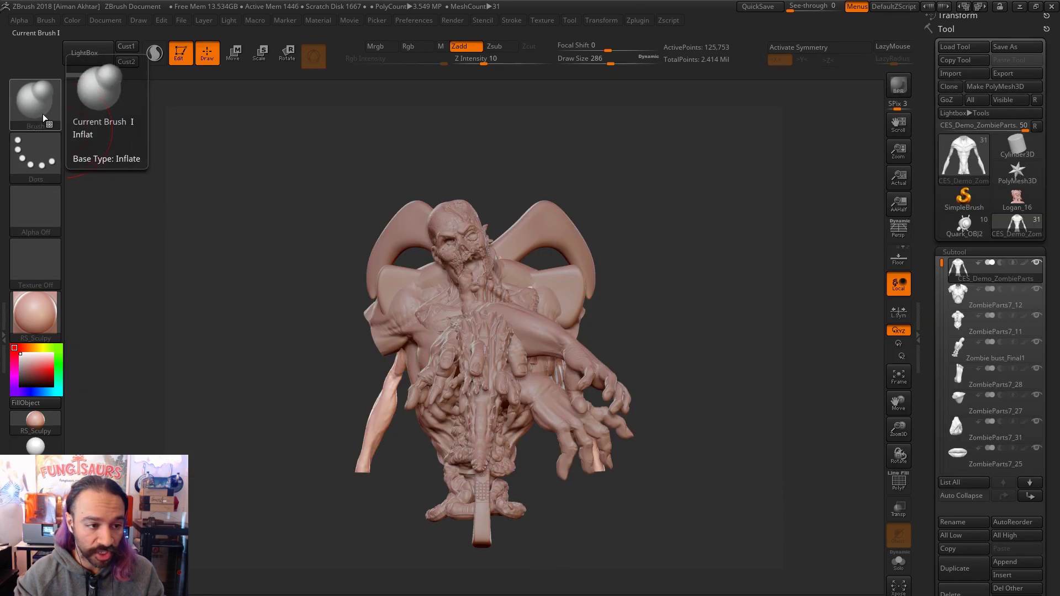
{"action": "left_click", "coordinate": [51, 114]}
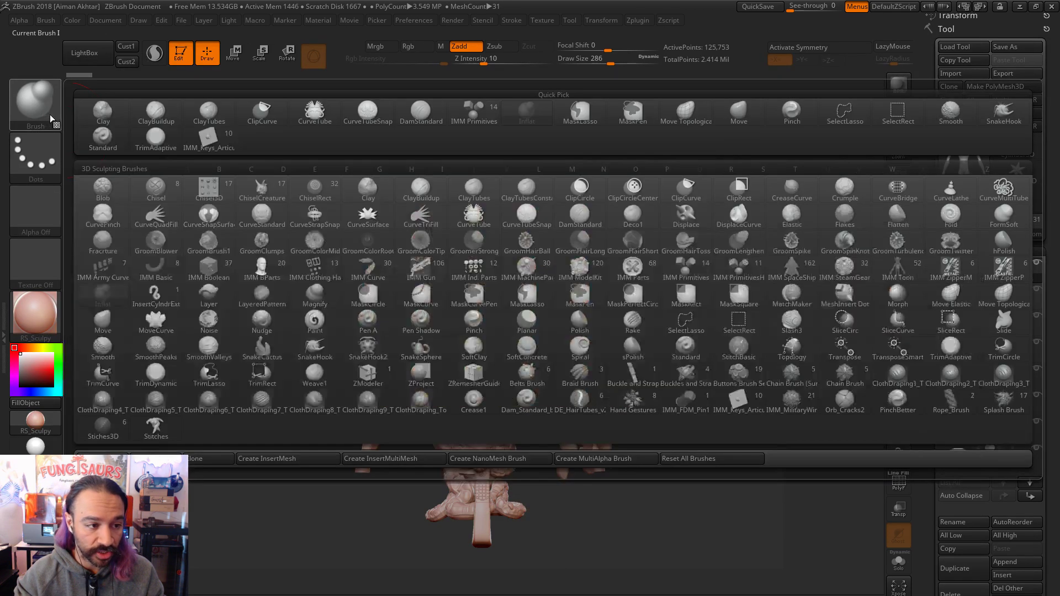
{"action": "left_click", "coordinate": [403, 459]}
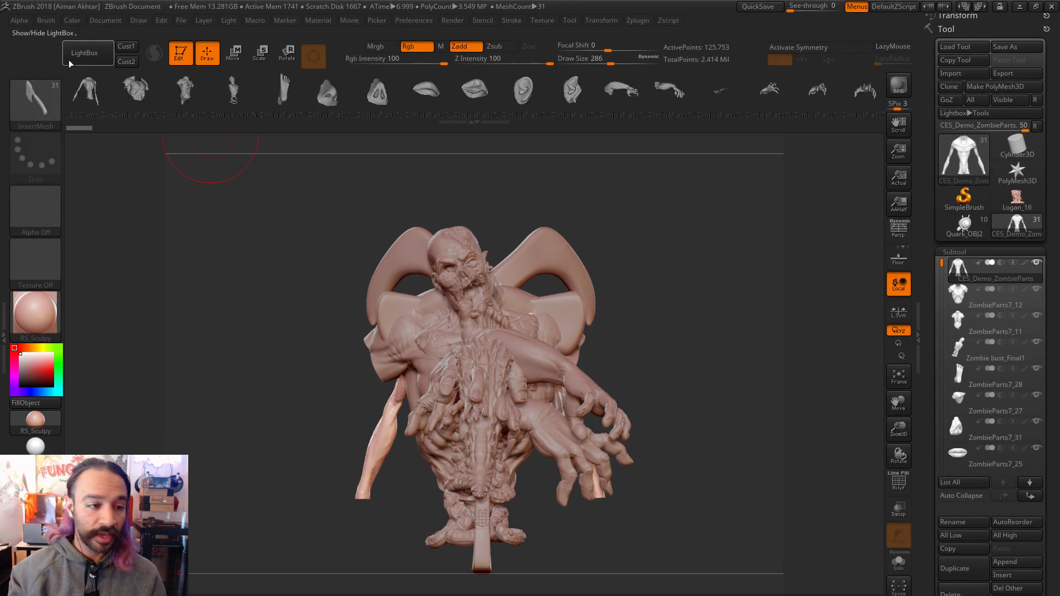
{"action": "left_click_drag", "start_coordinate": [574, 90], "coordinate": [83, 91]}
{"action": "mouse_move", "coordinate": [710, 94]}
{"action": "left_mouse_down"}
{"action": "mouse_move", "coordinate": [324, 95]}
{"action": "mouse_move", "coordinate": [756, 95]}
{"action": "left_mouse_up"}
{"action": "left_click_drag", "start_coordinate": [530, 95], "coordinate": [737, 95]}
{"action": "mouse_move", "coordinate": [107, 96]}
{"action": "left_mouse_down"}
{"action": "mouse_move", "coordinate": [585, 89]}
{"action": "mouse_move", "coordinate": [633, 98]}
{"action": "left_mouse_up"}
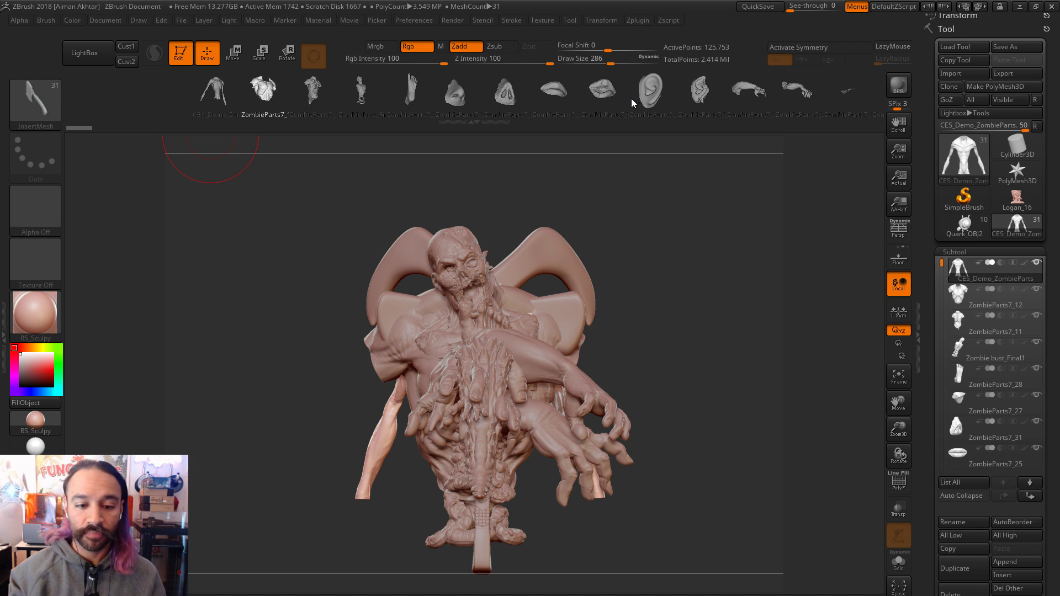
Step: Try inserting the foot part from the new multi-mesh brush onto the figure, then undo it
{"action": "left_click", "coordinate": [415, 92]}
{"action": "left_click_drag", "start_coordinate": [540, 365], "coordinate": [574, 425]}
{"action": "mouse_move", "coordinate": [723, 369]}
{"action": "left_mouse_down"}
{"action": "mouse_move", "coordinate": [673, 394]}
{"action": "mouse_move", "coordinate": [740, 377]}
{"action": "mouse_move", "coordinate": [714, 376]}
{"action": "left_mouse_up"}
{"action": "key", "text": "ctrl"}
{"action": "key", "text": "ctrl+z"}
Step: Switch to the Move brush and hide all subtools except the torso
{"action": "key", "text": "b"}
{"action": "key", "text": "m"}
{"action": "key", "text": "v"}
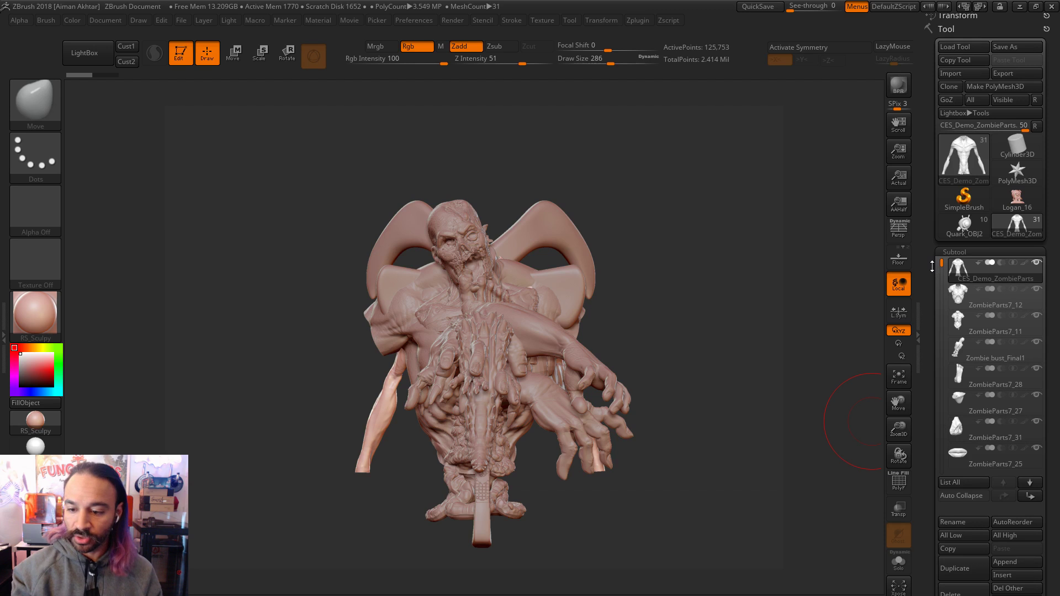
{"action": "left_click", "coordinate": [1036, 263], "text": "shift"}
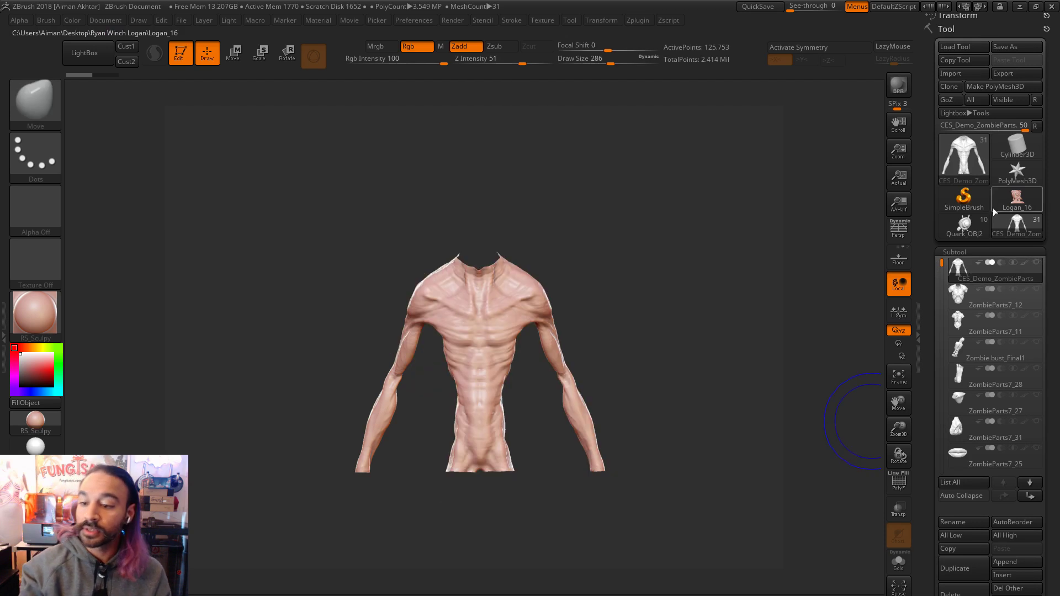
Step: Switch to SimpleBrush and load the ZombieParts1 tool file from the CES prep folder
{"action": "left_click", "coordinate": [972, 204]}
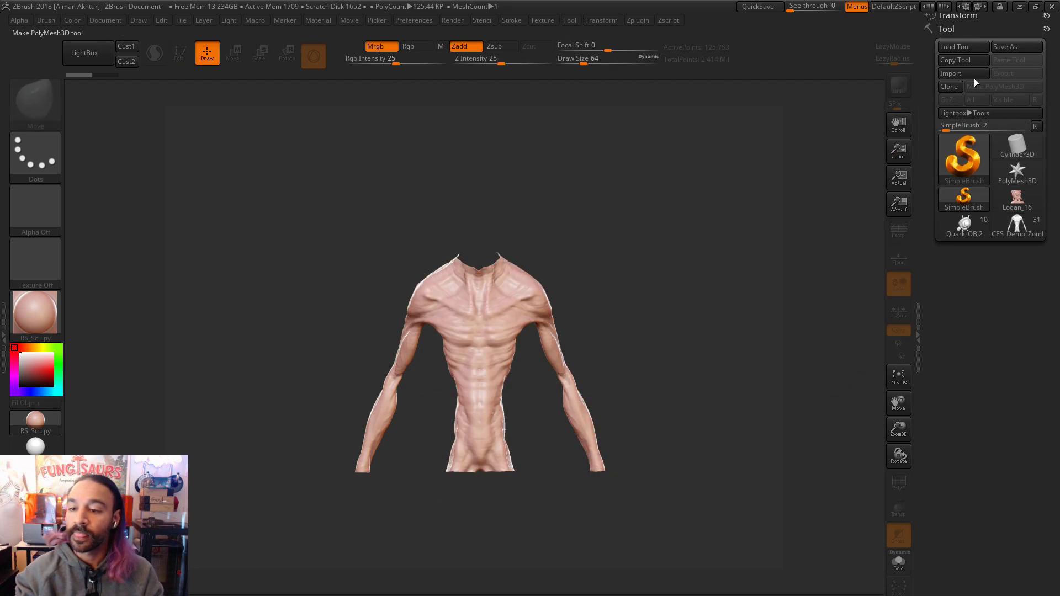
{"action": "left_click", "coordinate": [945, 47]}
{"action": "left_click", "coordinate": [373, 81]}
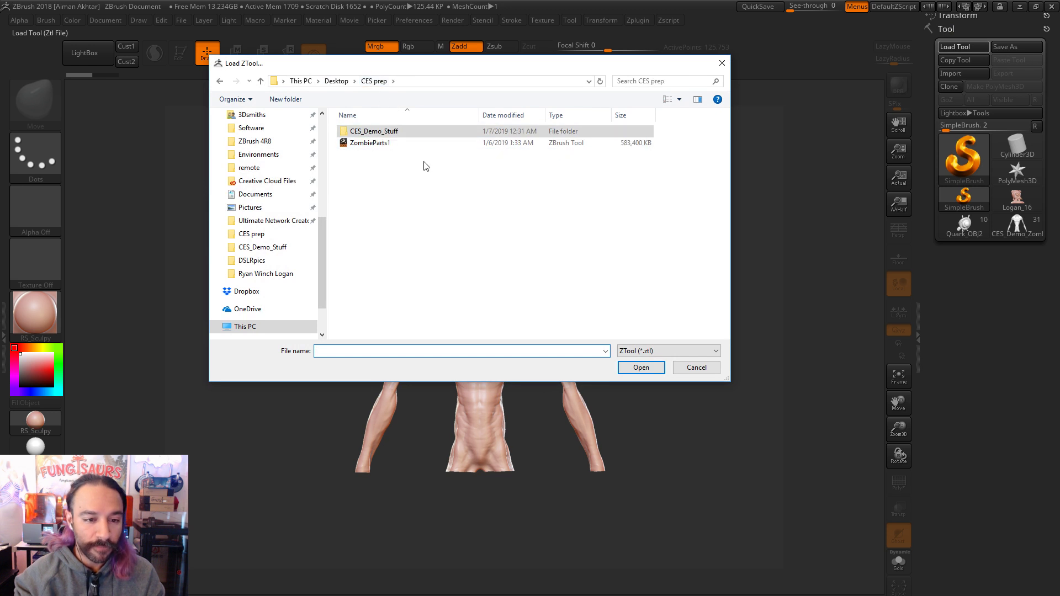
{"action": "left_click", "coordinate": [370, 143]}
{"action": "left_click", "coordinate": [638, 368]}
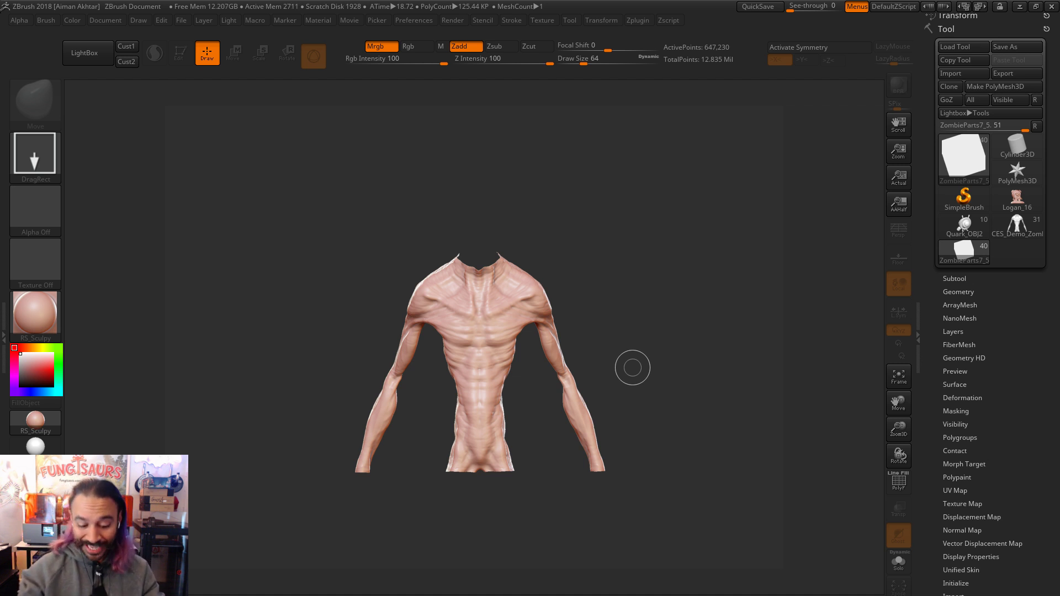
Step: Place the loaded ZombieParts tool on the canvas in Edit mode and clear the leftover torso image
{"action": "left_click_drag", "start_coordinate": [678, 330], "coordinate": [746, 436]}
{"action": "left_click", "coordinate": [188, 57]}
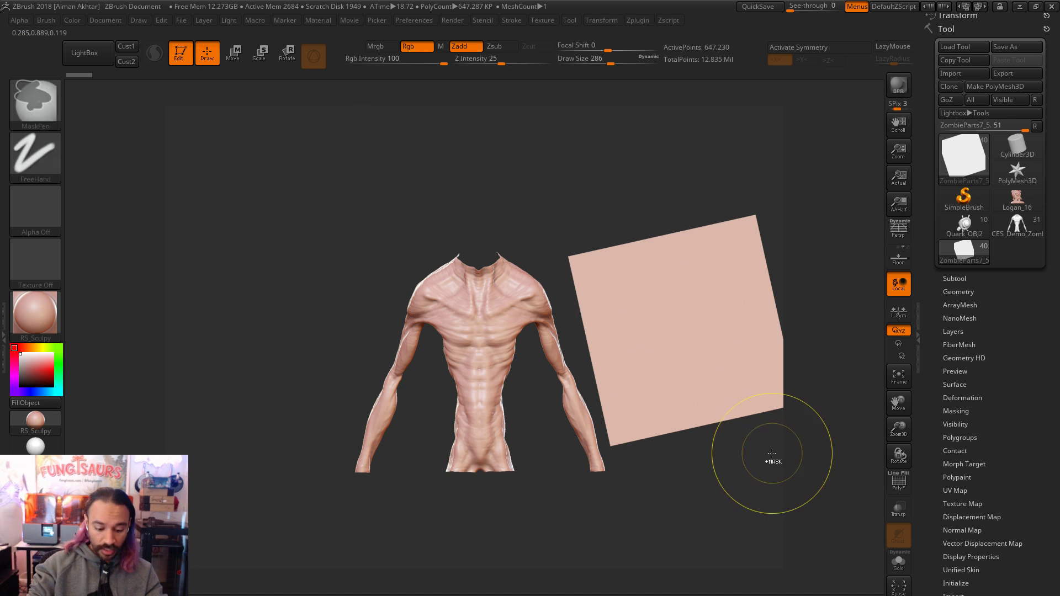
{"action": "key", "text": "ctrl+n"}
{"action": "left_click_drag", "start_coordinate": [725, 477], "coordinate": [493, 479], "text": "alt"}
{"action": "mouse_move", "coordinate": [634, 376]}
{"action": "left_mouse_down"}
{"action": "mouse_move", "coordinate": [640, 495]}
{"action": "mouse_move", "coordinate": [682, 519]}
{"action": "mouse_move", "coordinate": [618, 369]}
{"action": "mouse_move", "coordinate": [633, 257]}
{"action": "mouse_move", "coordinate": [753, 236]}
{"action": "left_mouse_up"}
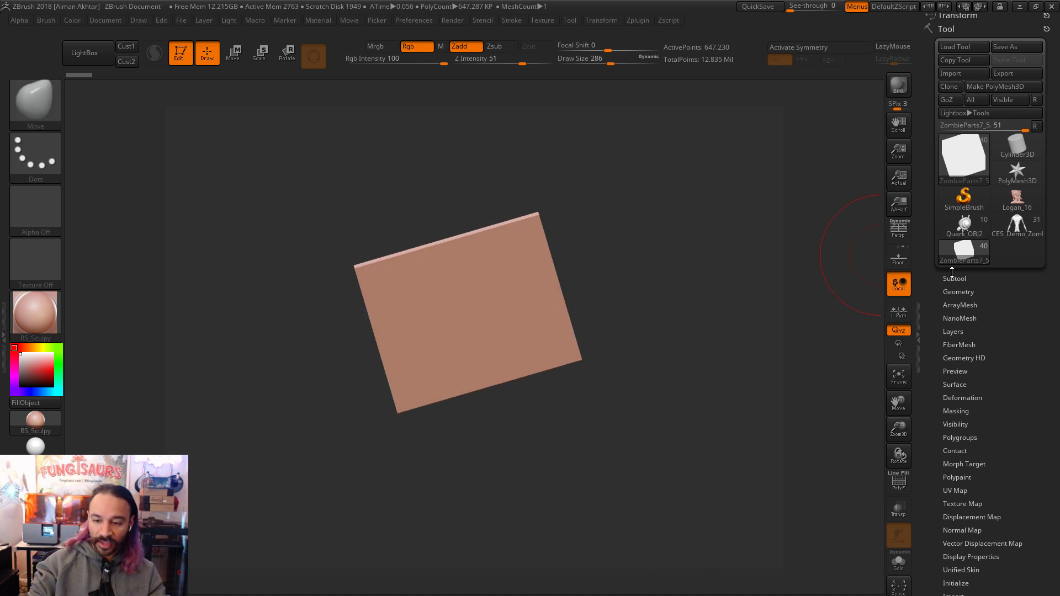
Step: List the tool's subtools, select ZombieParts1 at the start of the list and turn the plane to face front
{"action": "left_click", "coordinate": [953, 277]}
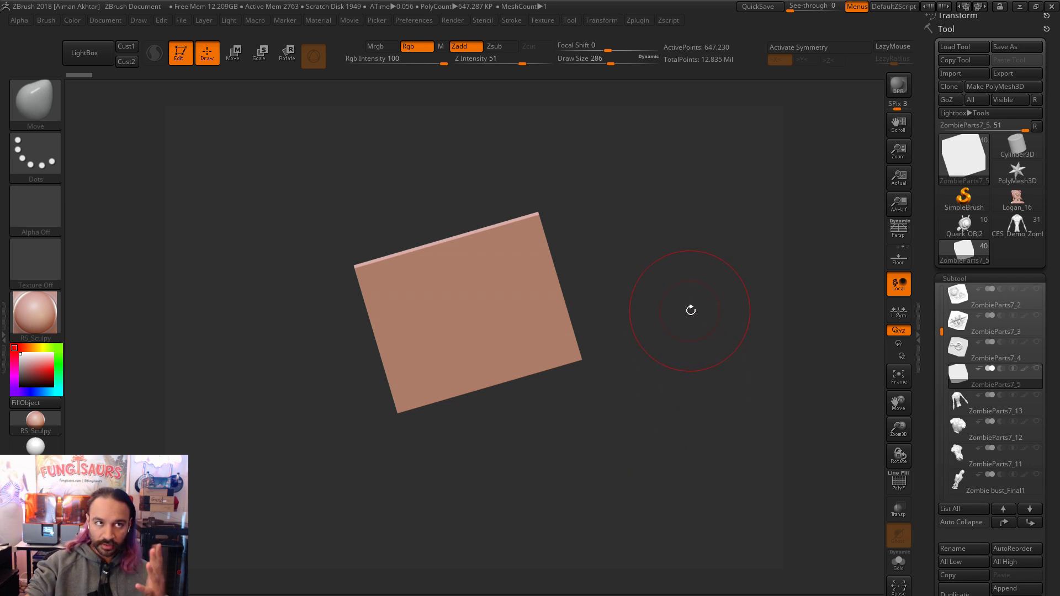
{"action": "left_click_drag", "start_coordinate": [706, 305], "coordinate": [741, 440]}
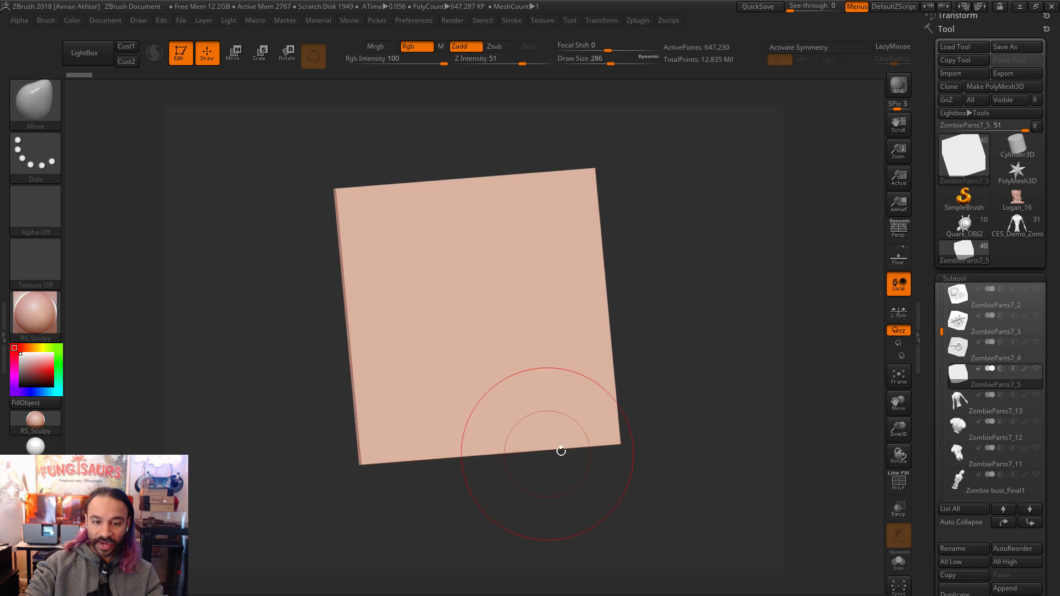
{"action": "left_click_drag", "start_coordinate": [943, 325], "coordinate": [943, 276]}
{"action": "left_click", "coordinate": [959, 298]}
{"action": "left_click_drag", "start_coordinate": [714, 407], "coordinate": [625, 424]}
{"action": "left_click_drag", "start_coordinate": [707, 433], "coordinate": [693, 369]}
{"action": "left_click_drag", "start_coordinate": [708, 459], "coordinate": [707, 417]}
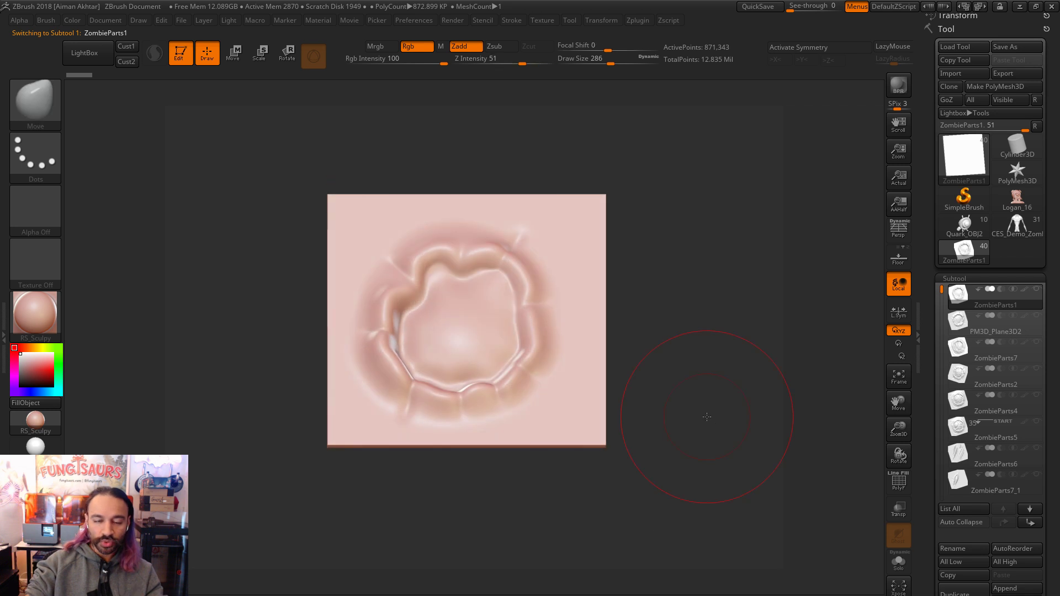
Step: Select the PM3D_Plane3D2 subtool, set Draw Size to 87 and turn the plane to inspect its wound relief
{"action": "left_click", "coordinate": [950, 330]}
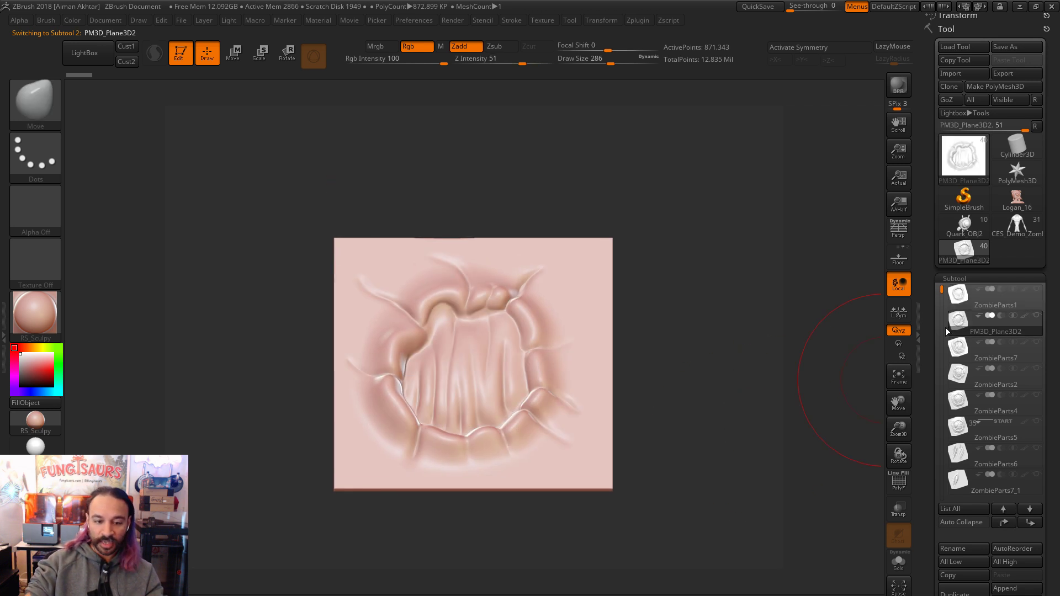
{"action": "left_click_drag", "start_coordinate": [745, 449], "coordinate": [739, 467]}
{"action": "key", "text": "s"}
{"action": "left_click_drag", "start_coordinate": [595, 435], "coordinate": [575, 439]}
{"action": "mouse_move", "coordinate": [711, 475]}
{"action": "left_mouse_down"}
{"action": "mouse_move", "coordinate": [667, 480]}
{"action": "mouse_move", "coordinate": [695, 468]}
{"action": "left_mouse_up"}
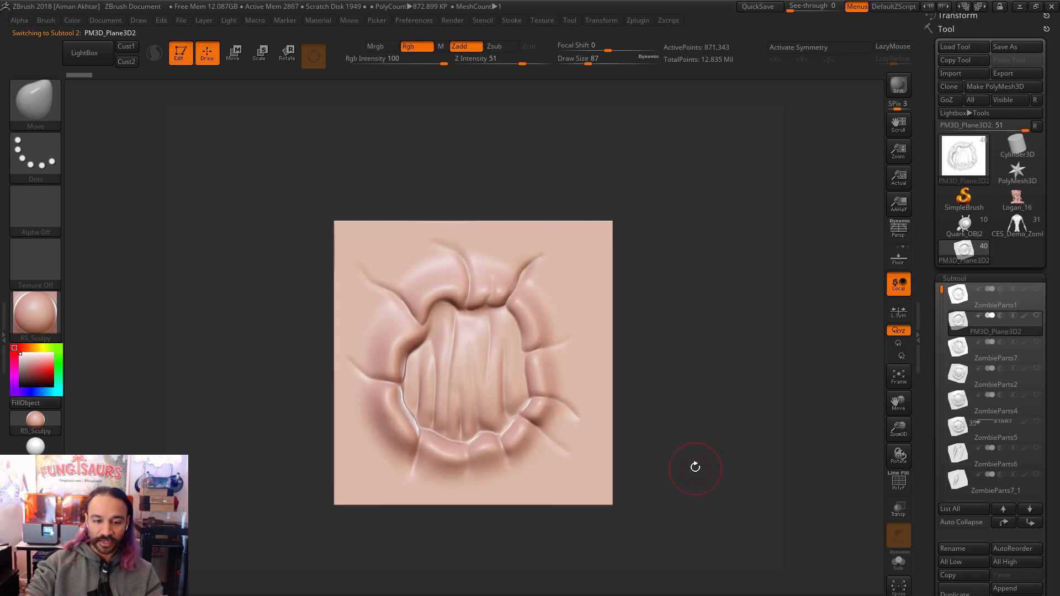
{"action": "mouse_move", "coordinate": [718, 508]}
{"action": "left_mouse_down"}
{"action": "mouse_move", "coordinate": [712, 323]}
{"action": "mouse_move", "coordinate": [721, 490]}
{"action": "left_mouse_up"}
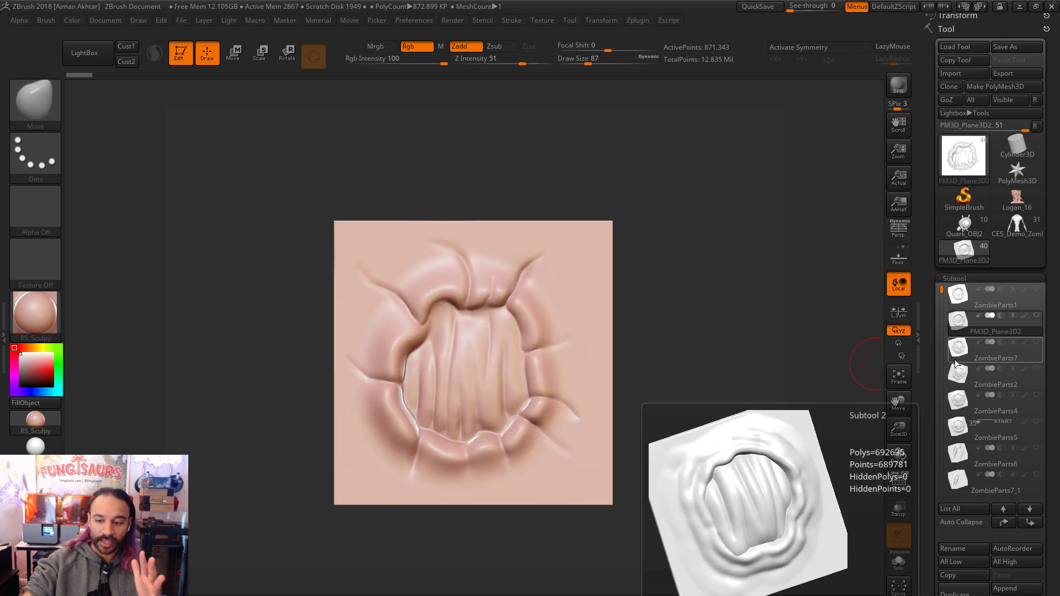
Step: Show the sculpted planes one after another: ZombieParts7, ZombieParts2, ZombieParts4, ZombieParts5 and ZombieParts6
{"action": "left_click", "coordinate": [964, 352]}
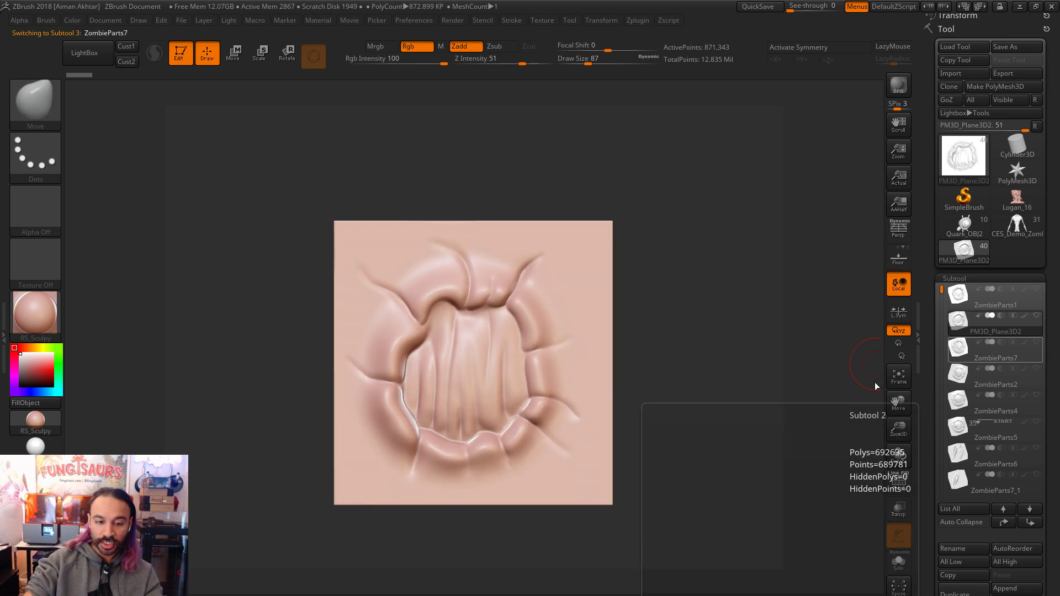
{"action": "left_click", "coordinate": [961, 374]}
{"action": "left_click_drag", "start_coordinate": [786, 477], "coordinate": [787, 449], "text": "alt"}
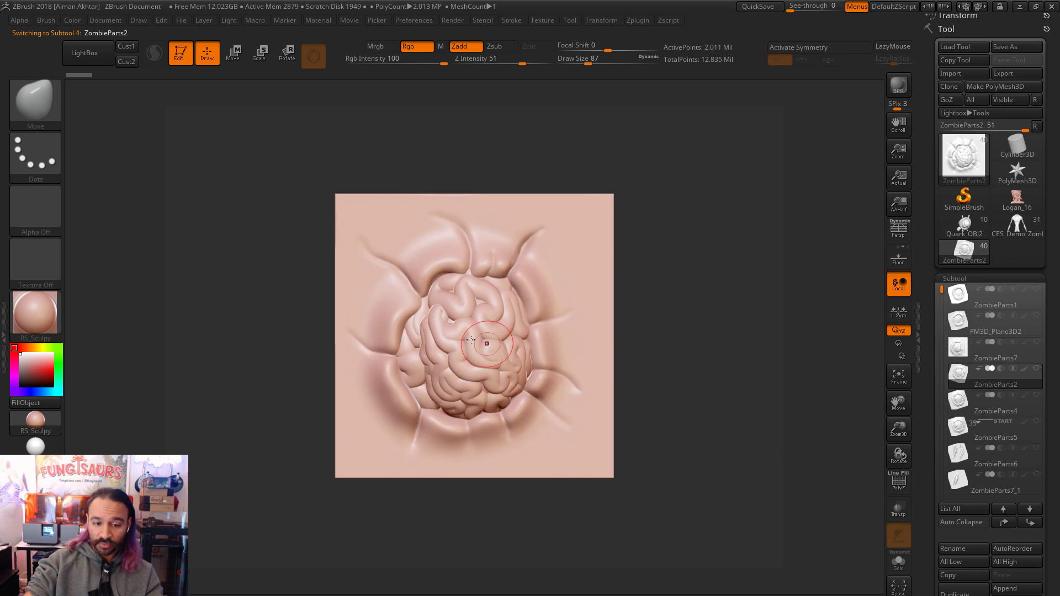
{"action": "left_click", "coordinate": [962, 409]}
{"action": "left_click", "coordinate": [955, 431]}
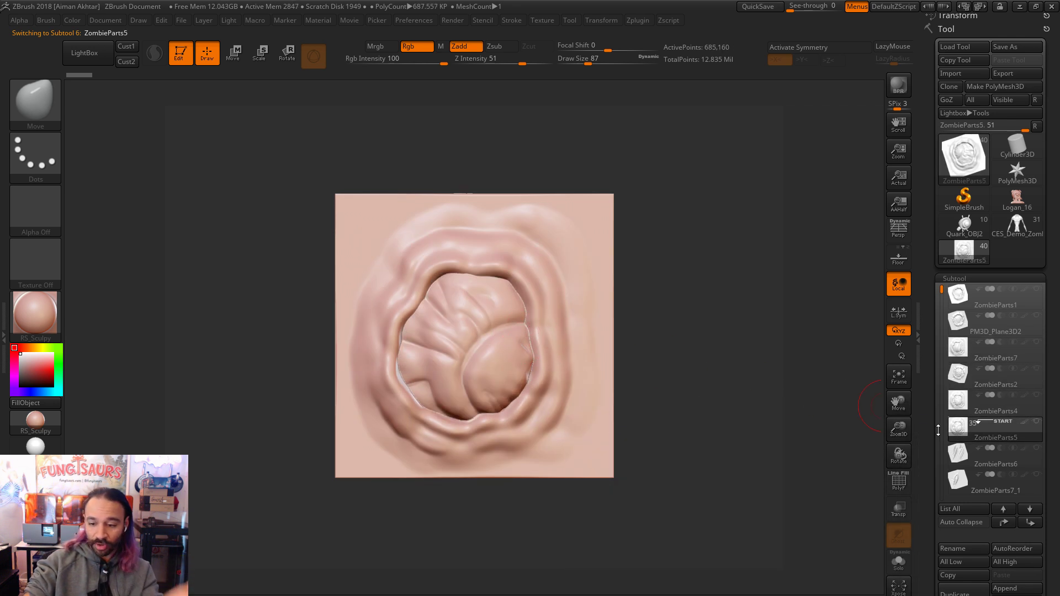
{"action": "left_click", "coordinate": [961, 461]}
{"action": "mouse_move", "coordinate": [963, 472]}
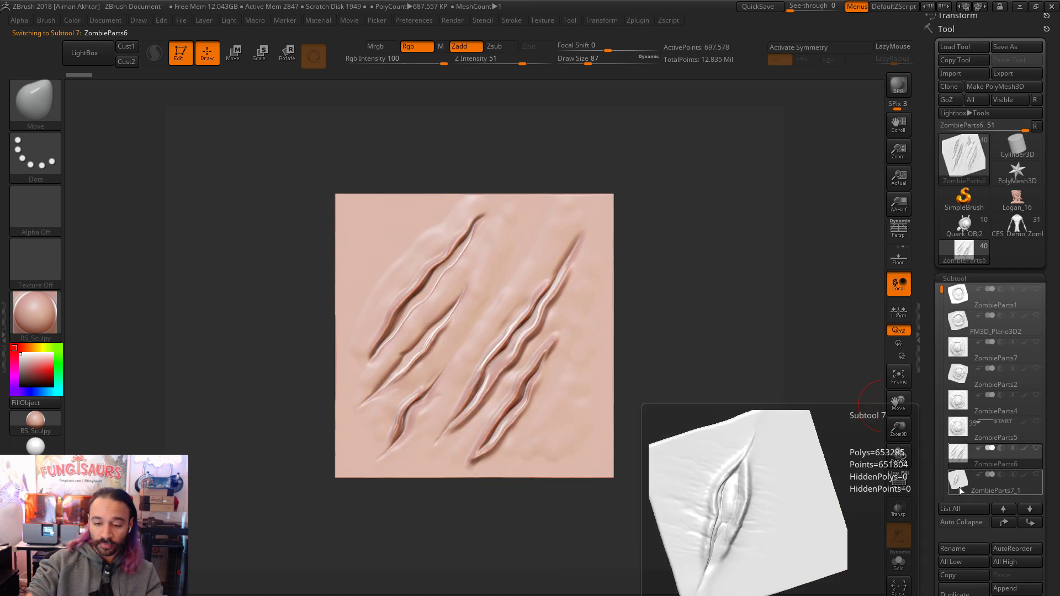
Step: View the ZombieParts7_1, 7_2, 7_3 and 7_4 planes, examining the stitched 7_3 relief from the side as well
{"action": "left_click_drag", "start_coordinate": [720, 337], "coordinate": [817, 344]}
{"action": "left_click_drag", "start_coordinate": [943, 293], "coordinate": [943, 358]}
{"action": "left_click", "coordinate": [956, 355]}
{"action": "left_click_drag", "start_coordinate": [757, 390], "coordinate": [712, 437]}
{"action": "left_click", "coordinate": [959, 373]}
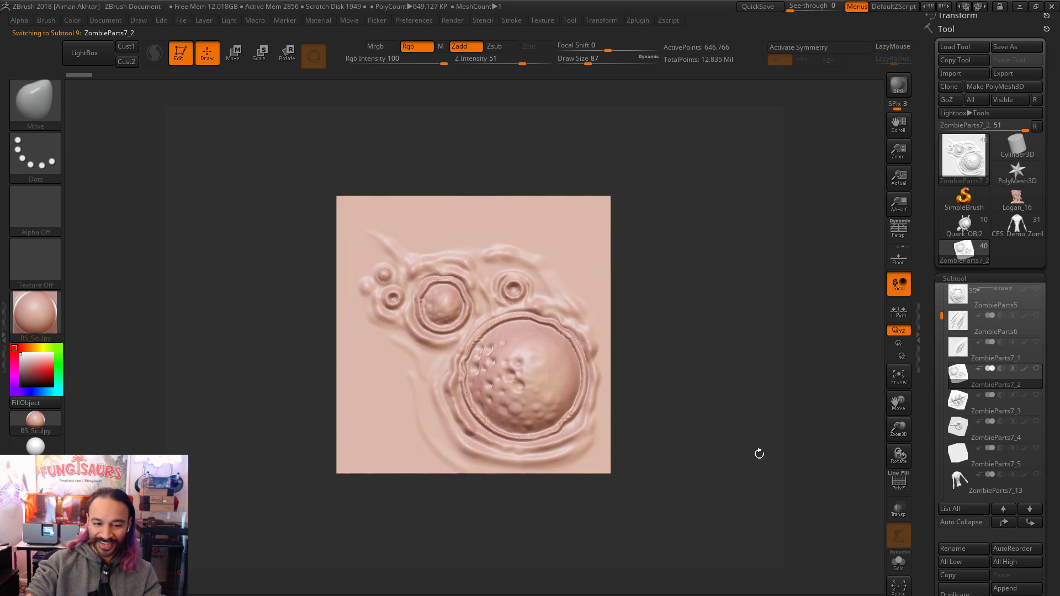
{"action": "left_click", "coordinate": [958, 401]}
{"action": "left_click_drag", "start_coordinate": [819, 426], "coordinate": [495, 311]}
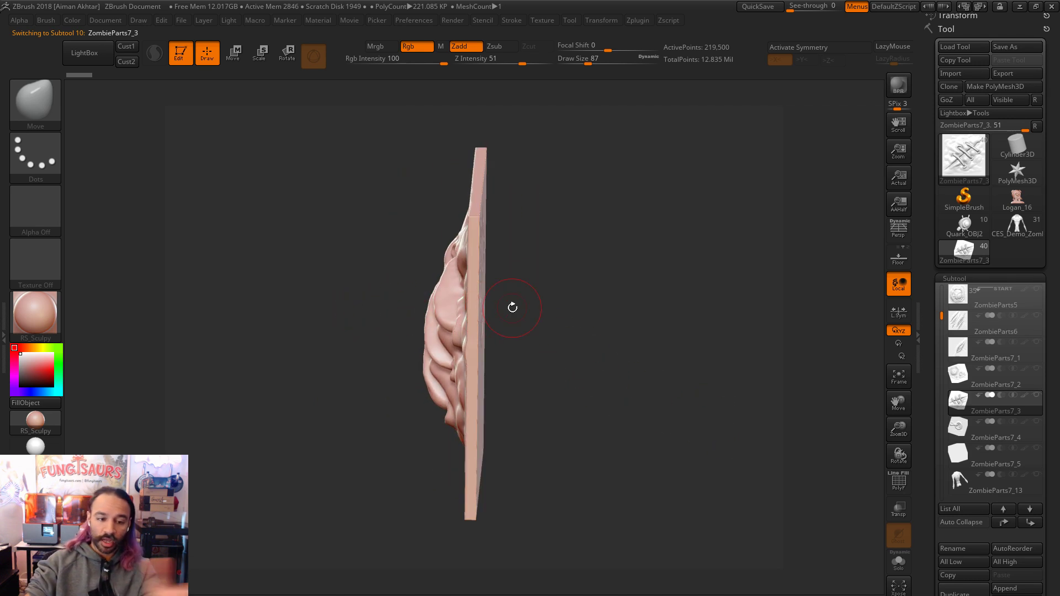
{"action": "left_click_drag", "start_coordinate": [378, 290], "coordinate": [721, 336]}
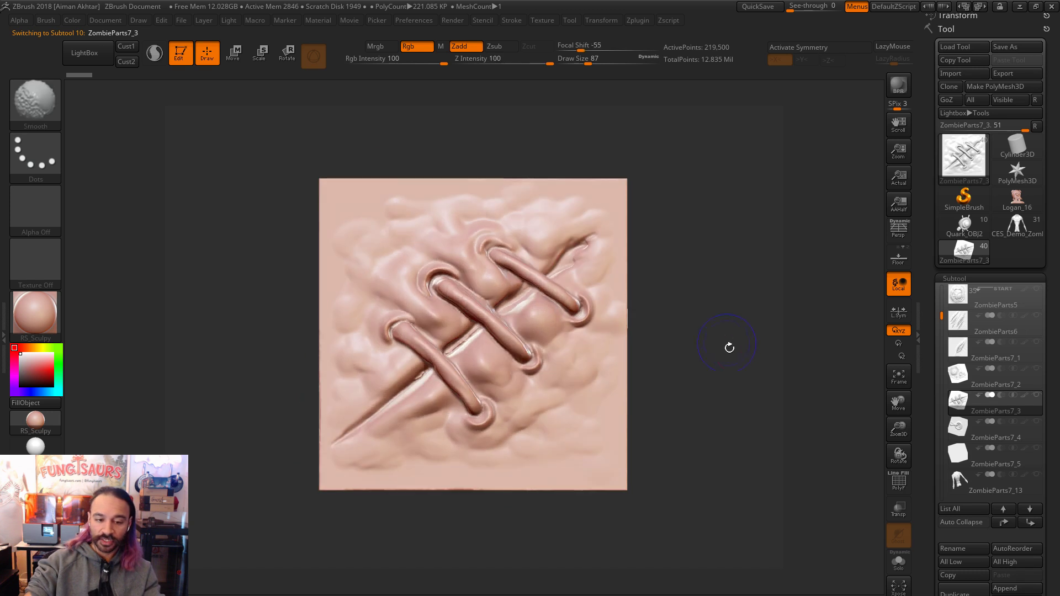
{"action": "left_click", "coordinate": [954, 439]}
{"action": "mouse_move", "coordinate": [730, 469]}
{"action": "left_mouse_down"}
{"action": "mouse_move", "coordinate": [719, 460]}
{"action": "mouse_move", "coordinate": [660, 463]}
{"action": "mouse_move", "coordinate": [690, 490]}
{"action": "mouse_move", "coordinate": [662, 464]}
{"action": "mouse_move", "coordinate": [735, 475]}
{"action": "mouse_move", "coordinate": [710, 463]}
{"action": "left_mouse_up"}
Step: Select the ZombieParts7_2 boil plane, square it to the front view and enlarge it on the canvas
{"action": "left_click", "coordinate": [967, 378]}
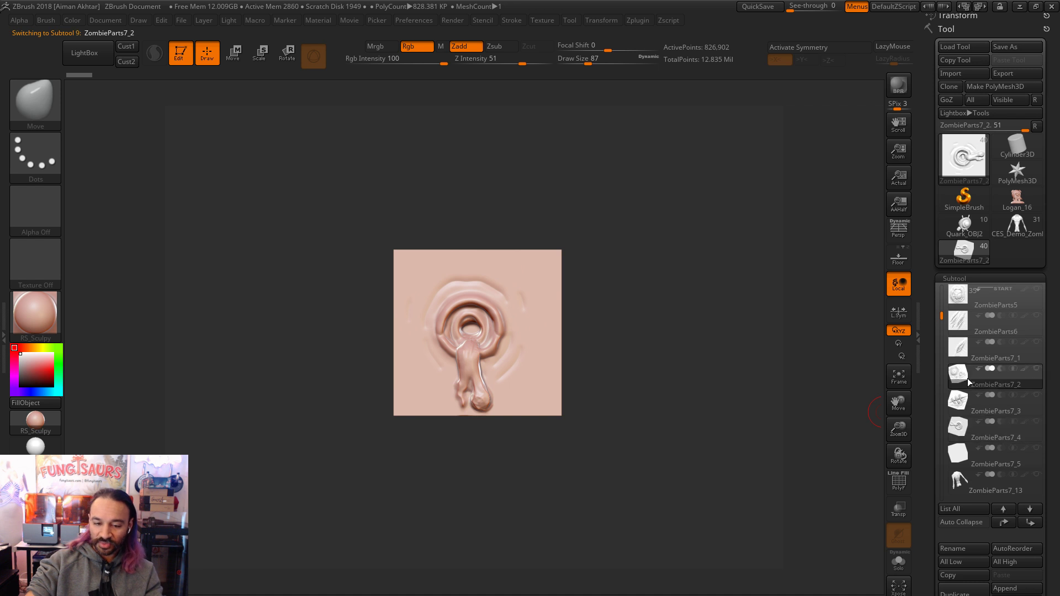
{"action": "mouse_move", "coordinate": [723, 434]}
{"action": "left_mouse_down"}
{"action": "mouse_move", "coordinate": [744, 434]}
{"action": "mouse_move", "coordinate": [716, 433]}
{"action": "left_mouse_up"}
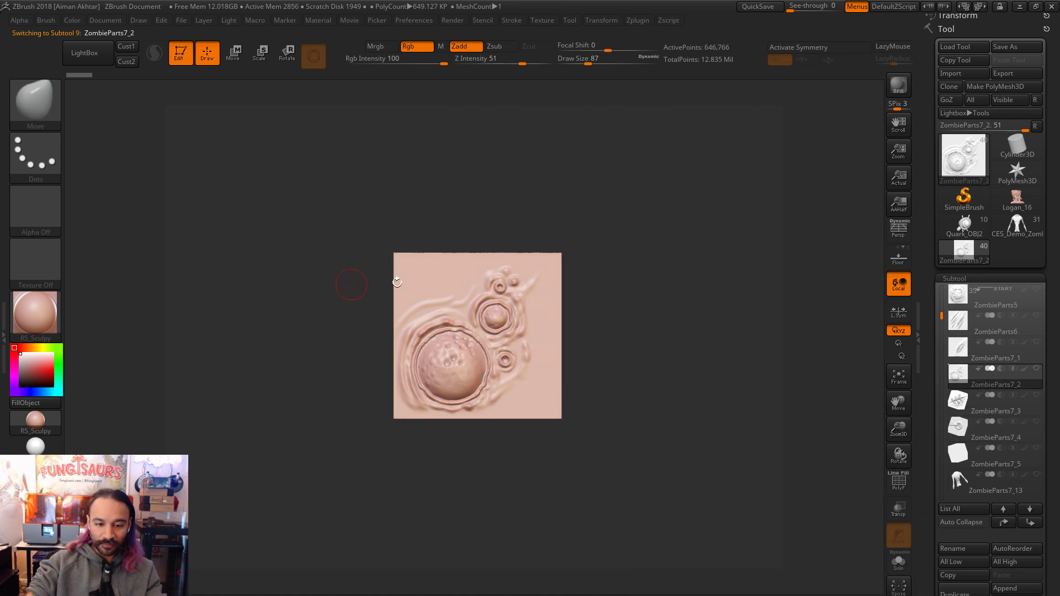
{"action": "left_click_drag", "start_coordinate": [634, 381], "coordinate": [648, 413], "text": "alt"}
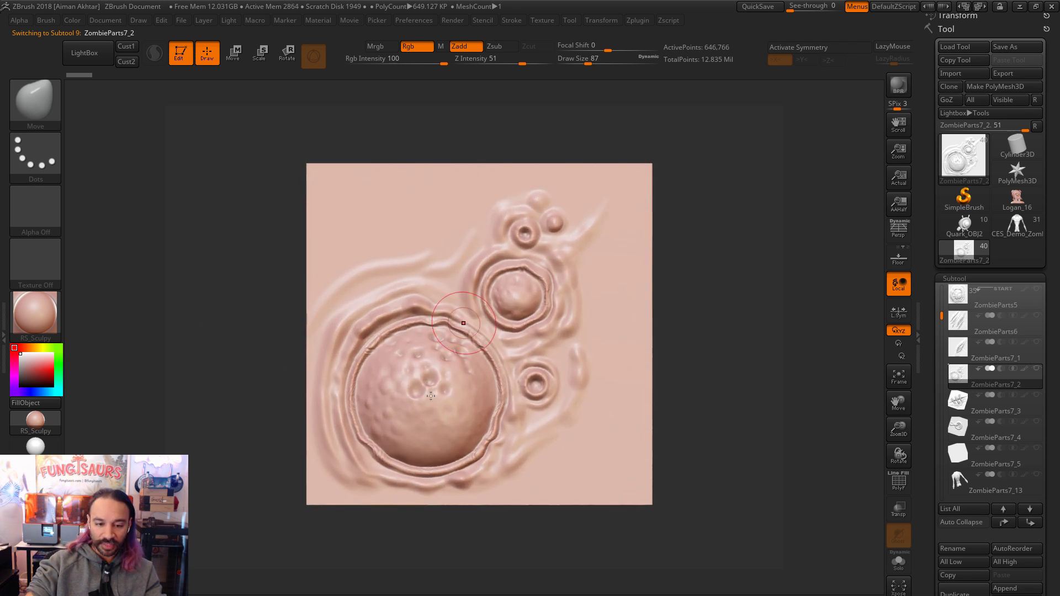
Step: Switch to the MRGBZGrabber tool and grab the full square area of the boil plane
{"action": "left_click", "coordinate": [952, 164]}
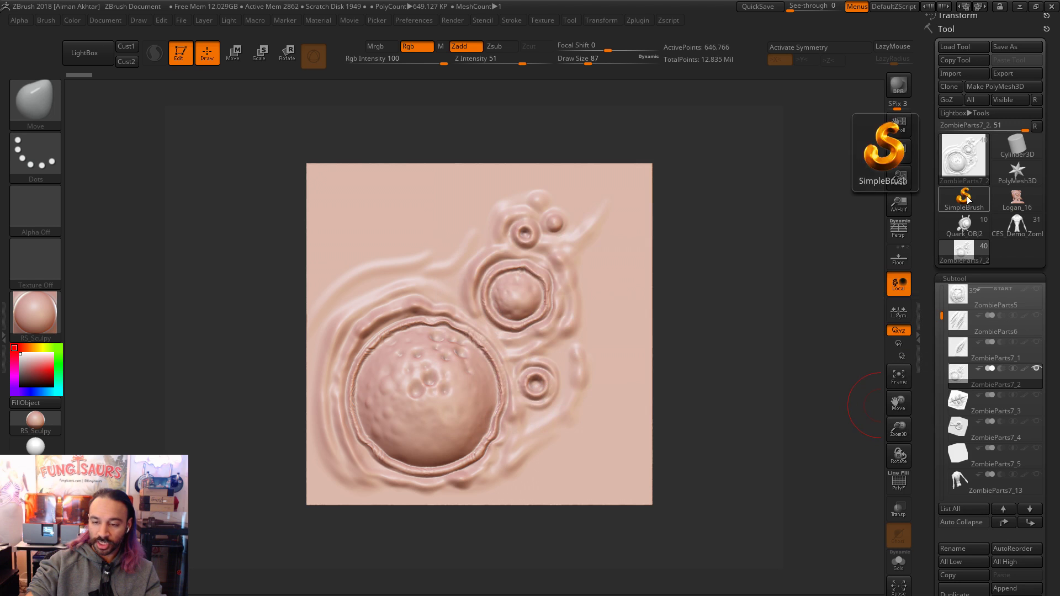
{"action": "left_click", "coordinate": [965, 172]}
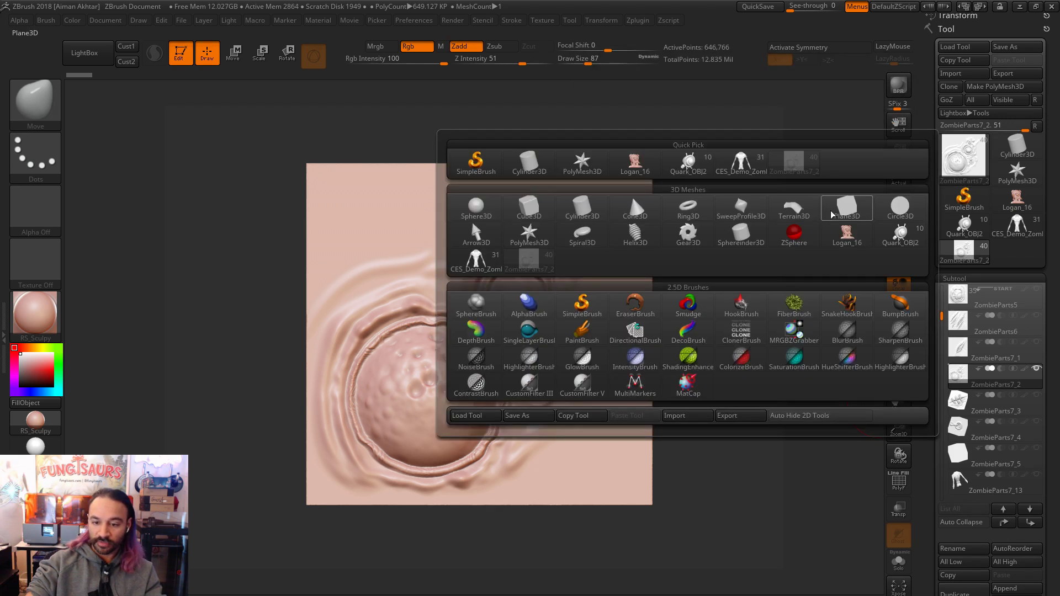
{"action": "left_click", "coordinate": [811, 340]}
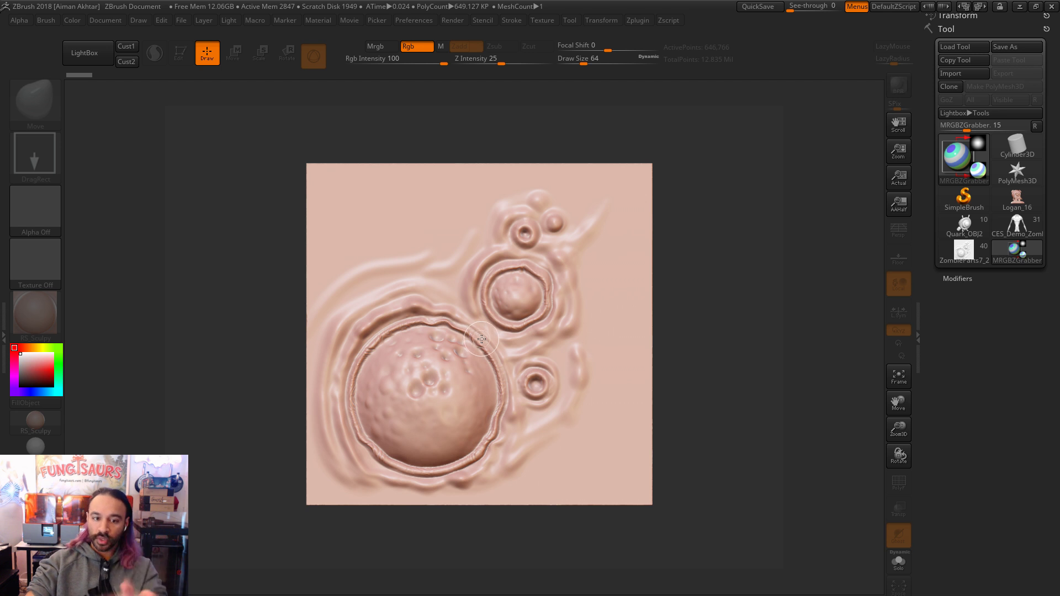
{"action": "left_click_drag", "start_coordinate": [509, 348], "coordinate": [649, 503]}
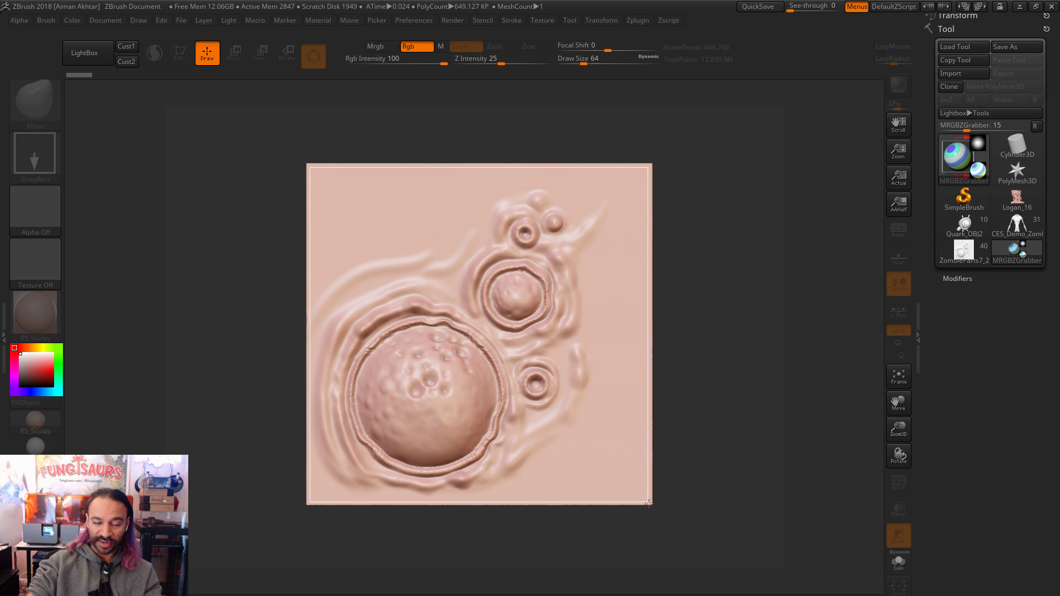
{"action": "left_click_drag", "start_coordinate": [648, 503], "coordinate": [649, 504]}
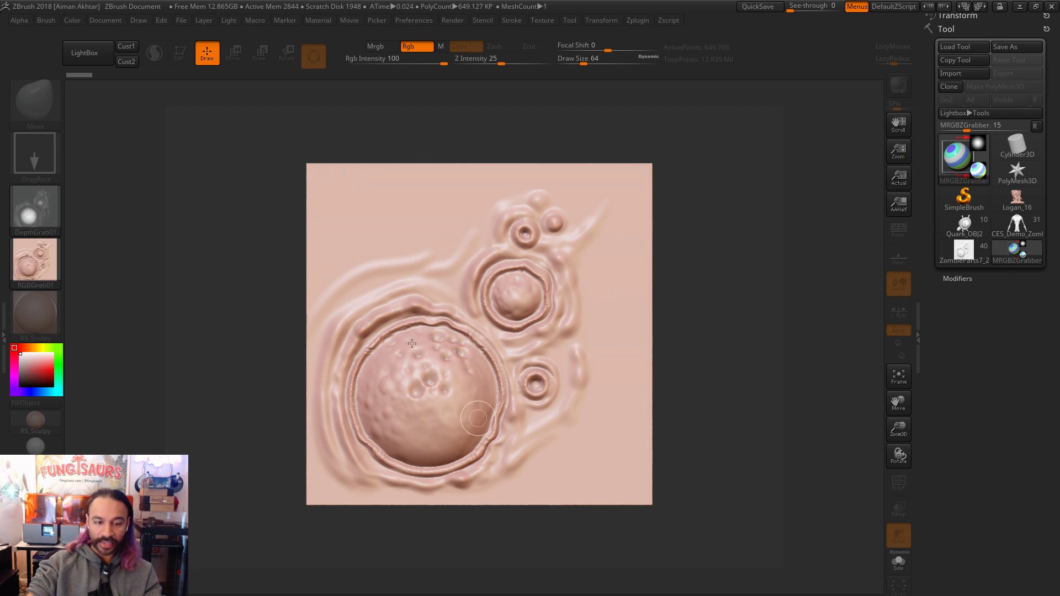
Step: Set the grabbed texture to Texture Off and examine the DepthGrab01 alpha captured from the plane
{"action": "mouse_move", "coordinate": [28, 246]}
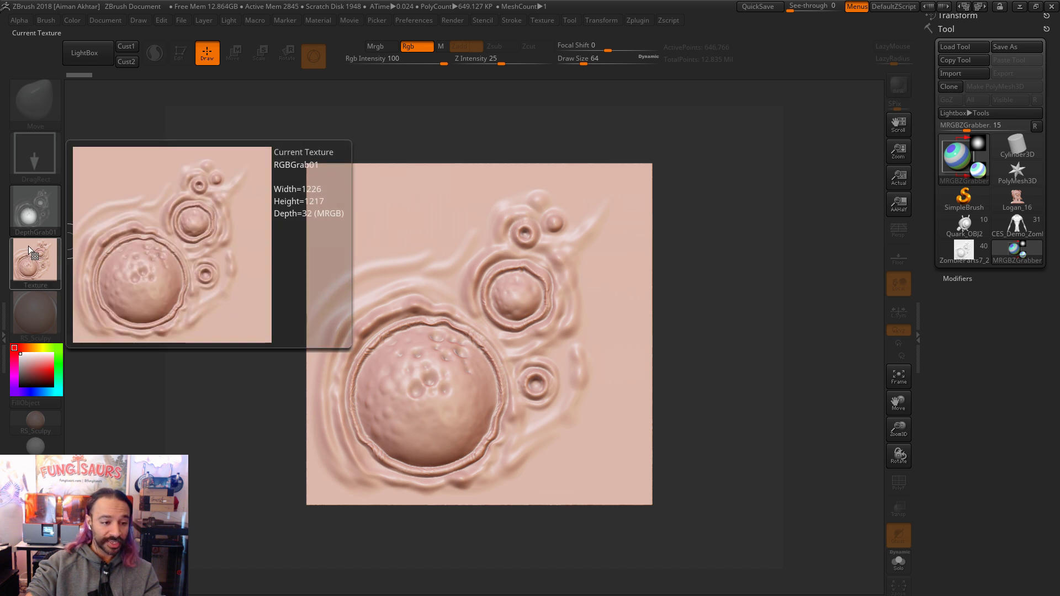
{"action": "left_click", "coordinate": [28, 246]}
{"action": "left_click", "coordinate": [104, 266]}
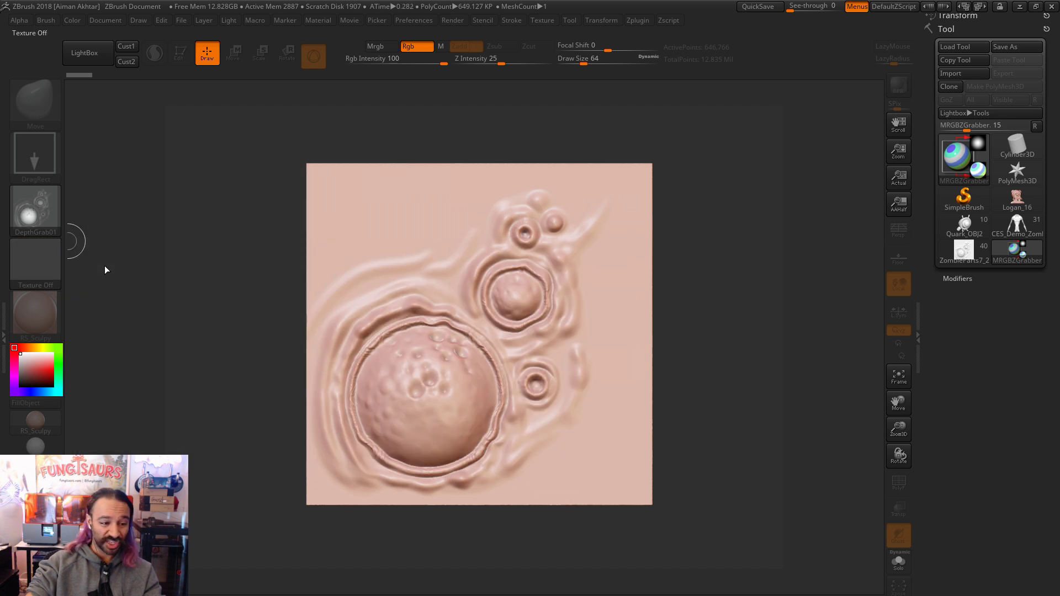
{"action": "left_click", "coordinate": [20, 211]}
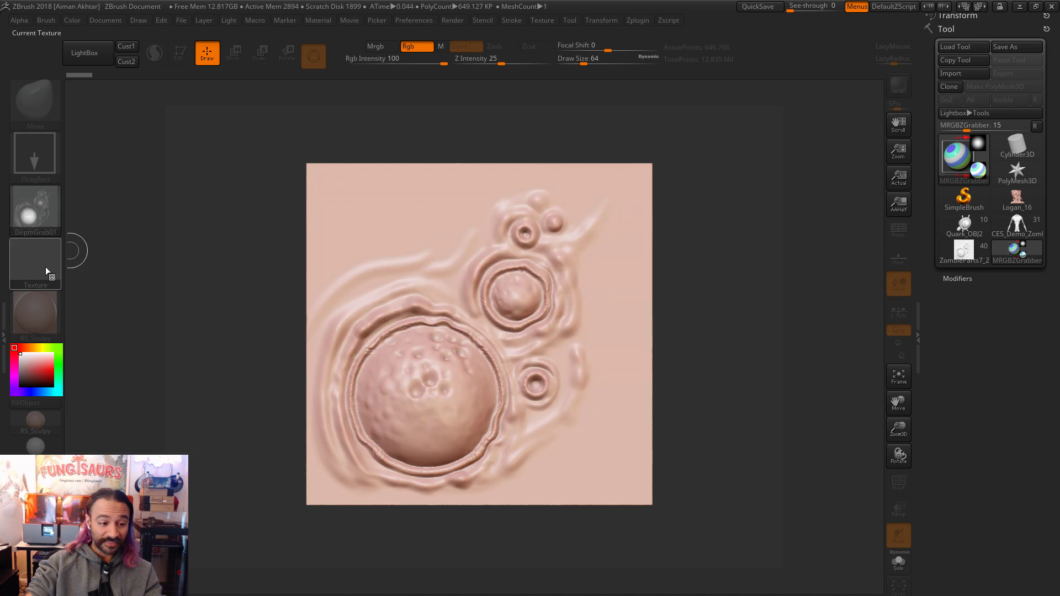
{"action": "mouse_move", "coordinate": [45, 205]}
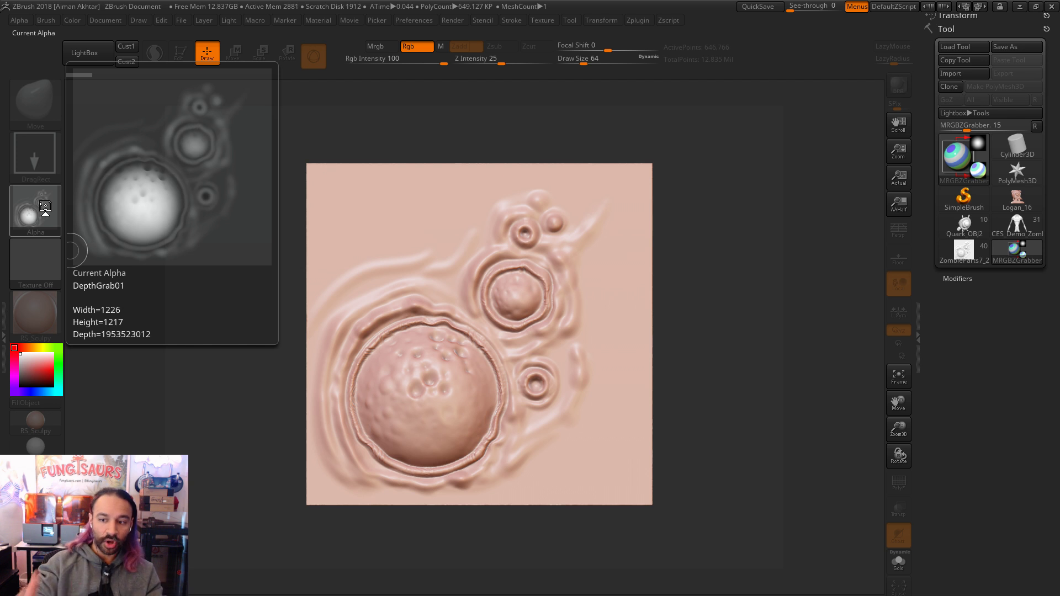
{"action": "left_click", "coordinate": [45, 205]}
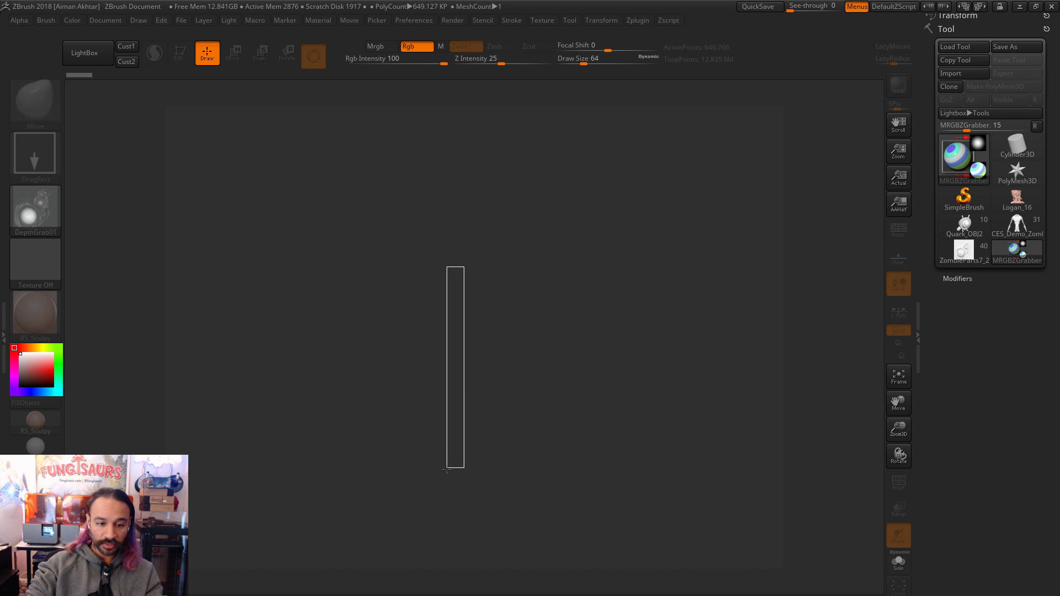
Step: Clear the canvas, switch to SimpleBrush, then draw the ZombieParts7_2 tool again in Edit mode
{"action": "left_click_drag", "start_coordinate": [447, 470], "coordinate": [447, 469]}
{"action": "left_click", "coordinate": [963, 199]}
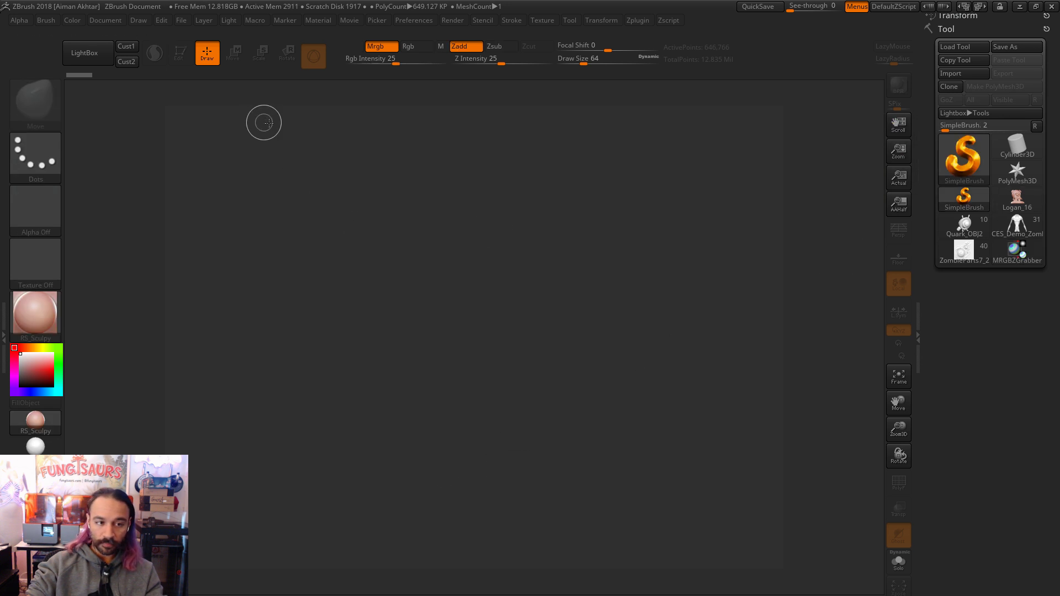
{"action": "left_click", "coordinate": [963, 248]}
{"action": "left_click_drag", "start_coordinate": [414, 350], "coordinate": [441, 467]}
{"action": "left_click", "coordinate": [178, 55]}
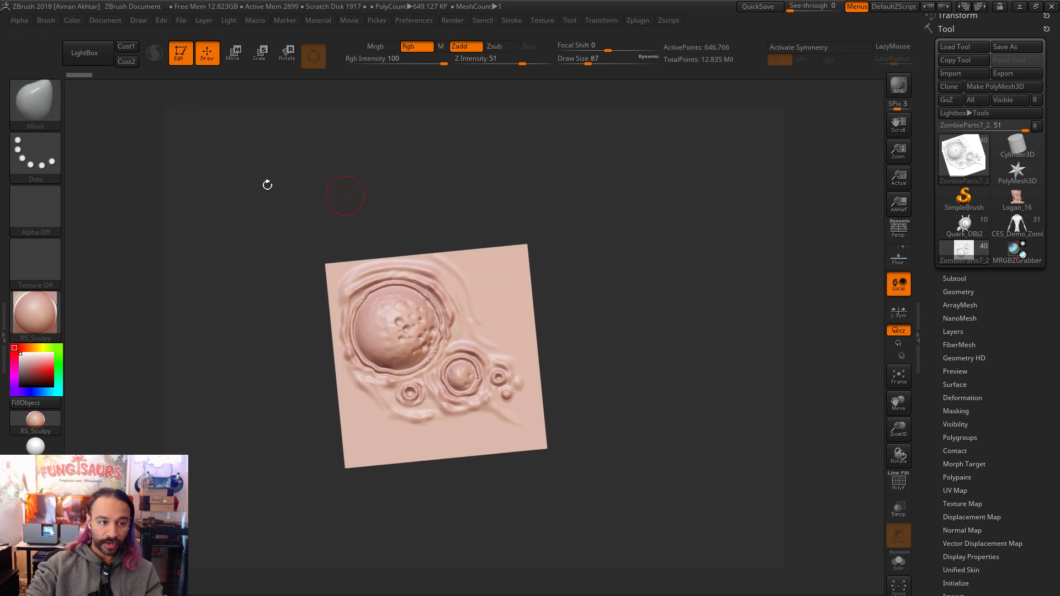
Step: Choose the Standard brush with the DragRect stroke and the DepthGrab01 alpha
{"action": "left_click", "coordinate": [41, 118]}
{"action": "key", "text": "s"}
{"action": "key", "text": "t"}
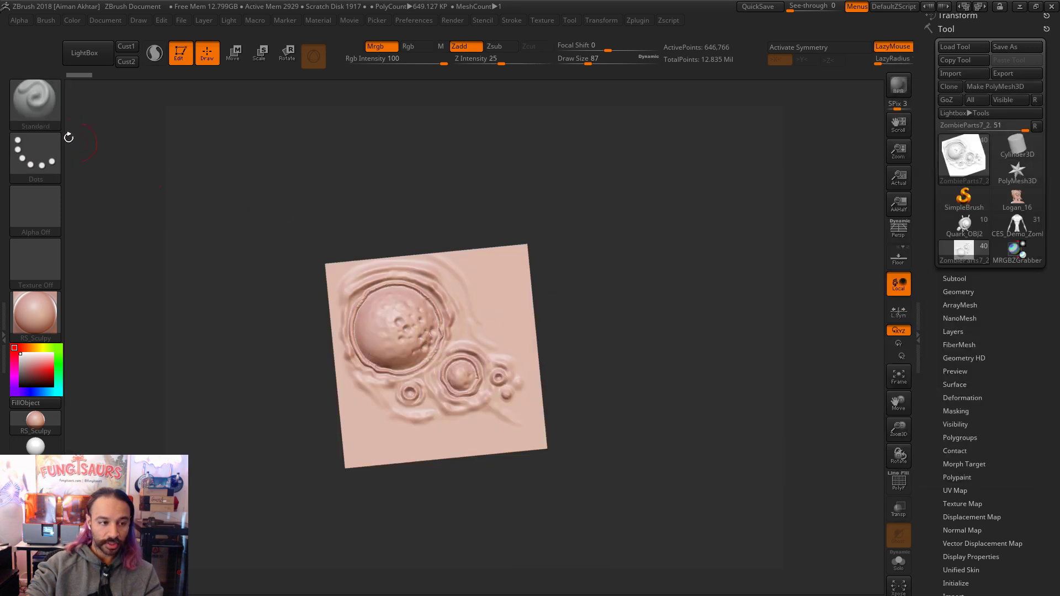
{"action": "left_click", "coordinate": [43, 147]}
{"action": "left_click", "coordinate": [156, 166]}
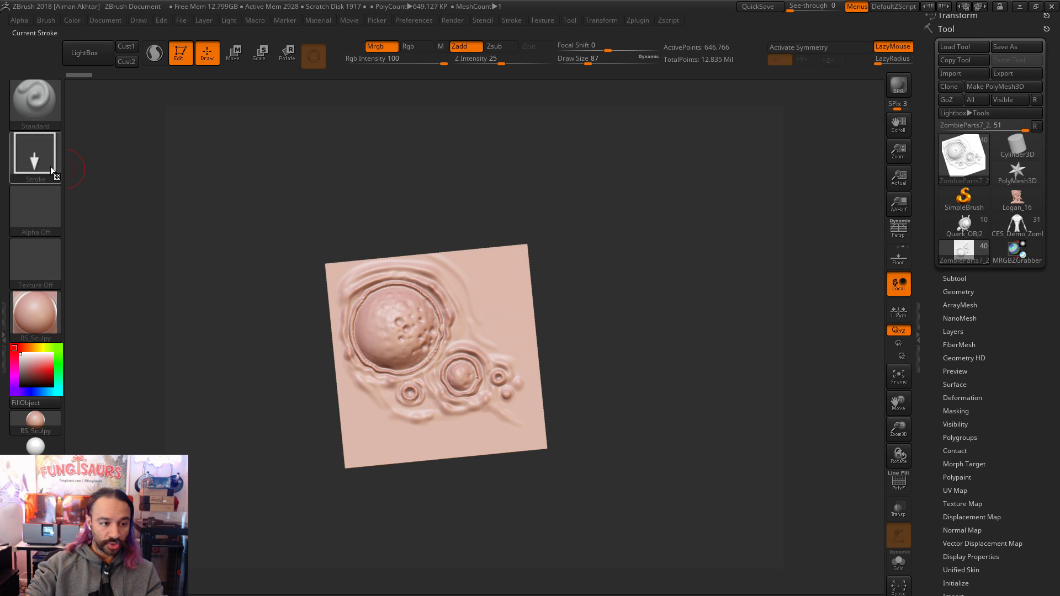
{"action": "left_click", "coordinate": [39, 216]}
{"action": "left_click", "coordinate": [584, 402]}
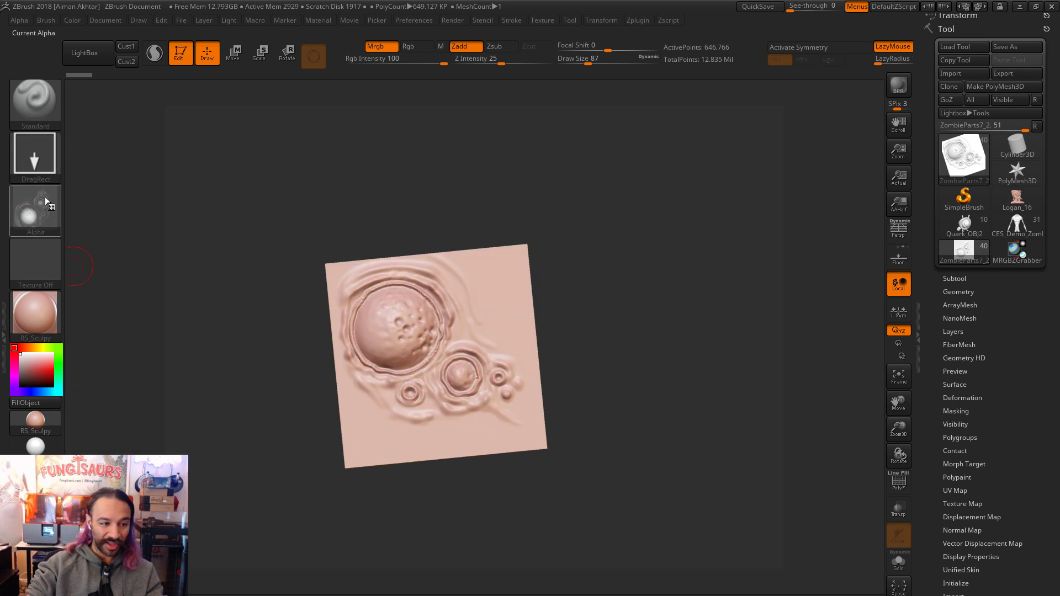
{"action": "mouse_move", "coordinate": [43, 199]}
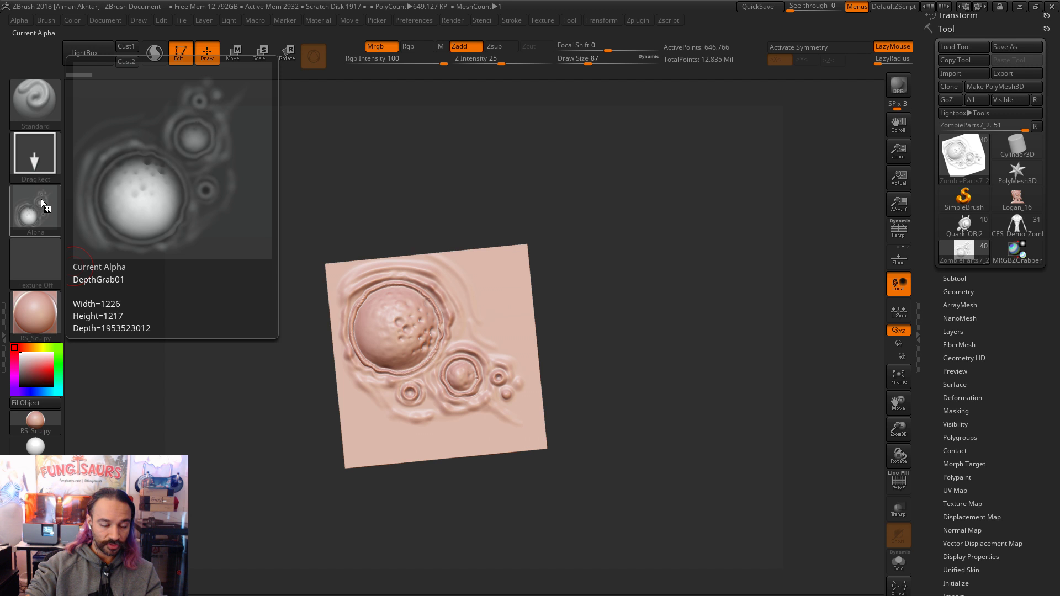
Step: Select the blank ZombieParts7_5 plane, face it front and stamp the boil alpha near its centre
{"action": "left_click_drag", "start_coordinate": [828, 323], "coordinate": [875, 330], "text": "shift"}
{"action": "left_click", "coordinate": [960, 277]}
{"action": "mouse_move", "coordinate": [943, 318]}
{"action": "left_mouse_down"}
{"action": "mouse_move", "coordinate": [942, 341]}
{"action": "mouse_move", "coordinate": [948, 273]}
{"action": "mouse_move", "coordinate": [951, 336]}
{"action": "left_mouse_up"}
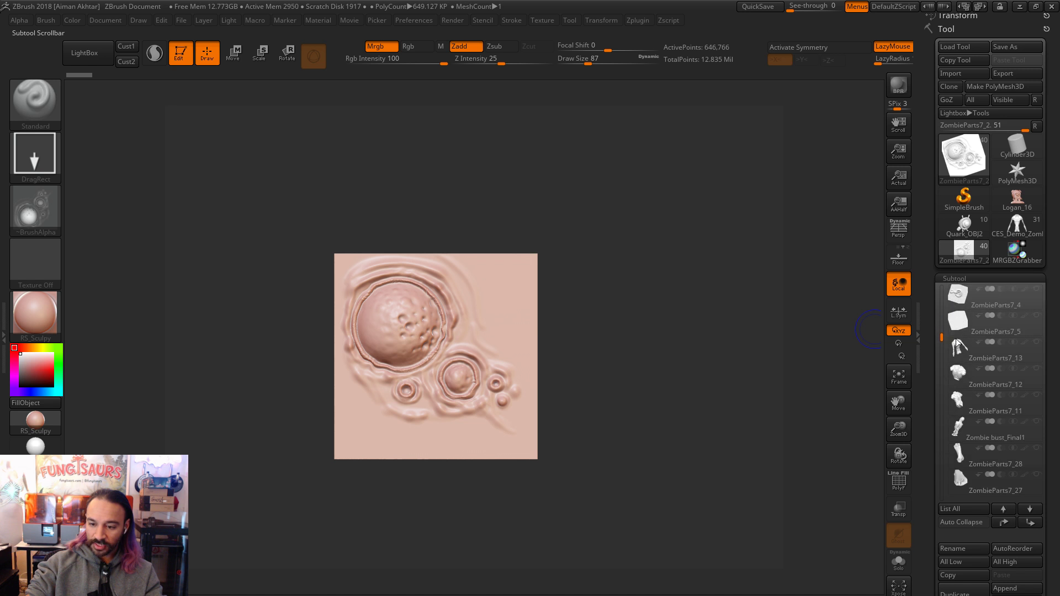
{"action": "left_click", "coordinate": [964, 332]}
{"action": "left_click_drag", "start_coordinate": [735, 428], "coordinate": [754, 412]}
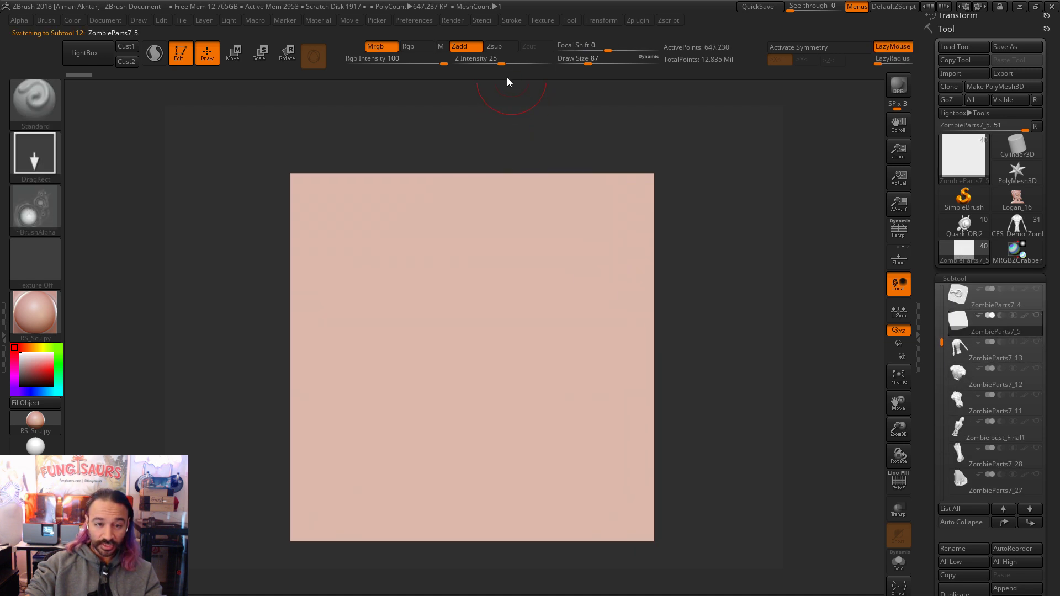
{"action": "left_click_drag", "start_coordinate": [503, 373], "coordinate": [575, 469]}
{"action": "mouse_move", "coordinate": [740, 418]}
{"action": "left_mouse_down"}
{"action": "mouse_move", "coordinate": [786, 425]}
{"action": "mouse_move", "coordinate": [702, 426]}
{"action": "left_mouse_up"}
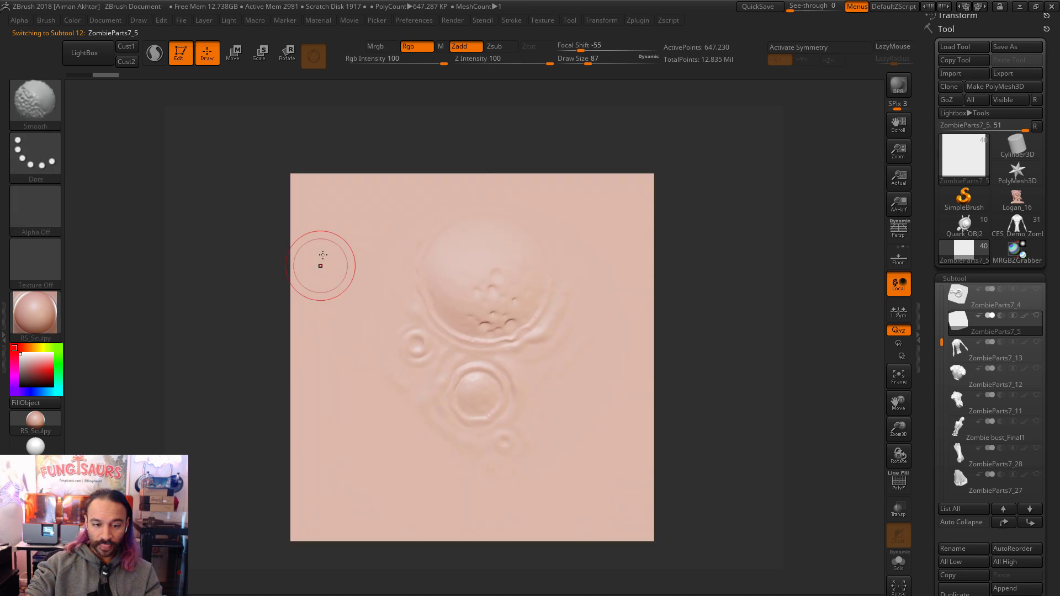
Step: Undo the boil stamp, set Z Intensity to 64 and try stamping the alpha on the plane's centre again
{"action": "left_click_drag", "start_coordinate": [750, 372], "coordinate": [718, 379]}
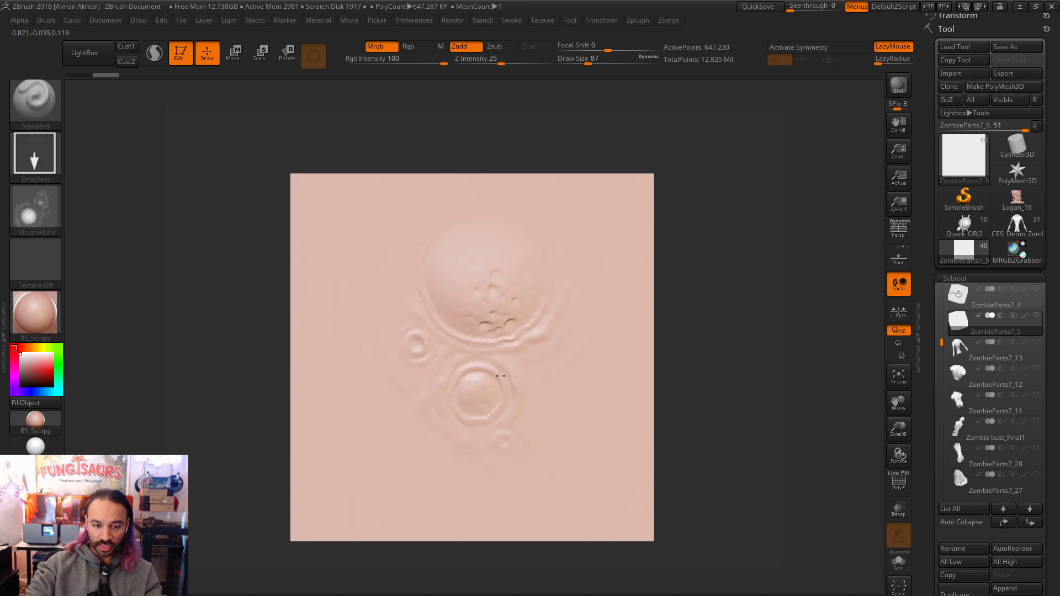
{"action": "key", "text": "ctrl+z"}
{"action": "left_click_drag", "start_coordinate": [505, 60], "coordinate": [530, 61]}
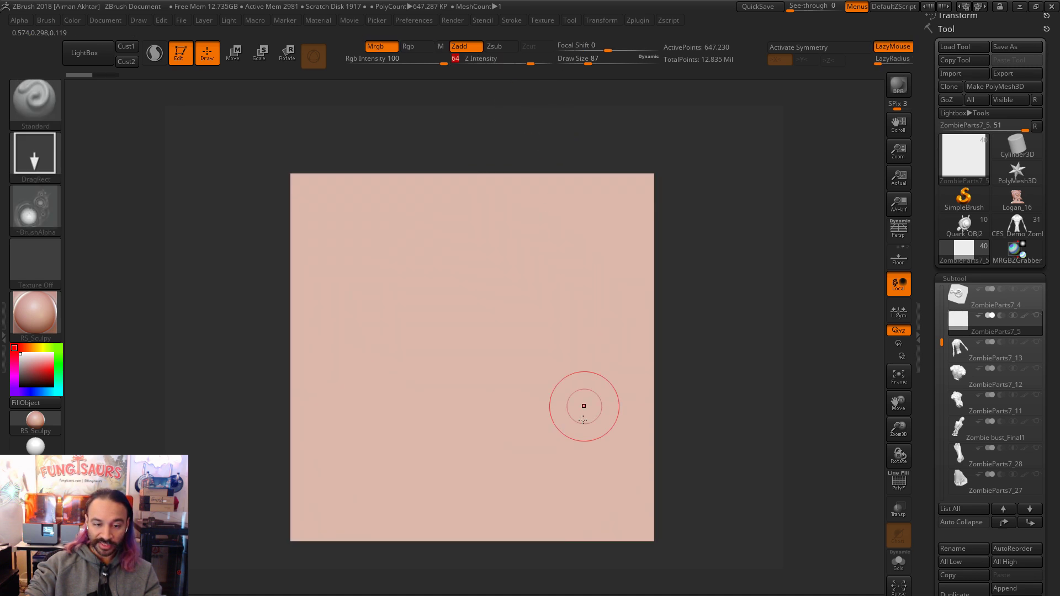
{"action": "left_click_drag", "start_coordinate": [457, 371], "coordinate": [551, 466]}
{"action": "mouse_move", "coordinate": [756, 469]}
{"action": "left_mouse_down"}
{"action": "mouse_move", "coordinate": [775, 470]}
{"action": "mouse_move", "coordinate": [722, 364]}
{"action": "mouse_move", "coordinate": [737, 450]}
{"action": "left_mouse_up"}
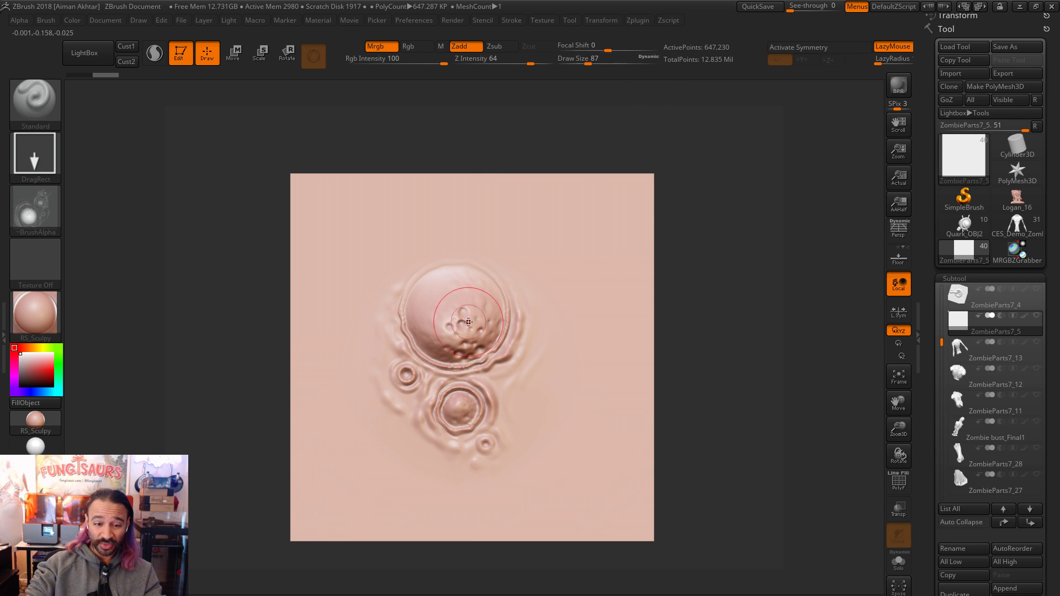
{"action": "key", "text": "ctrl+z"}
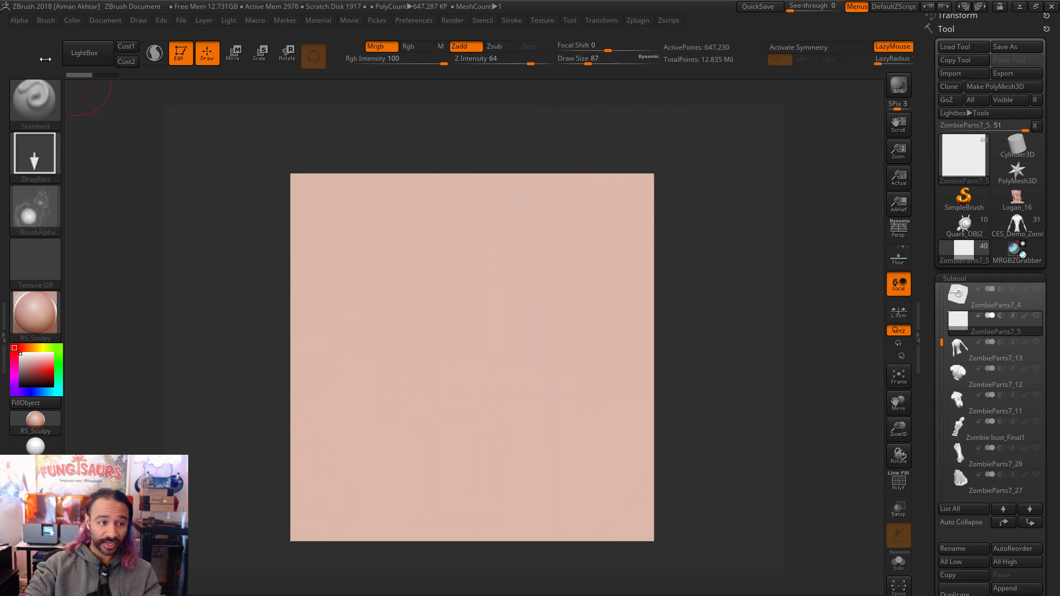
Step: Set the boil alpha's MidValue to 50, then test-stamp it on the plane and examine the relief from the side
{"action": "left_click", "coordinate": [44, 21]}
{"action": "scroll", "coordinate": [150, 403], "scroll_direction": "down", "scroll_amount": 5}
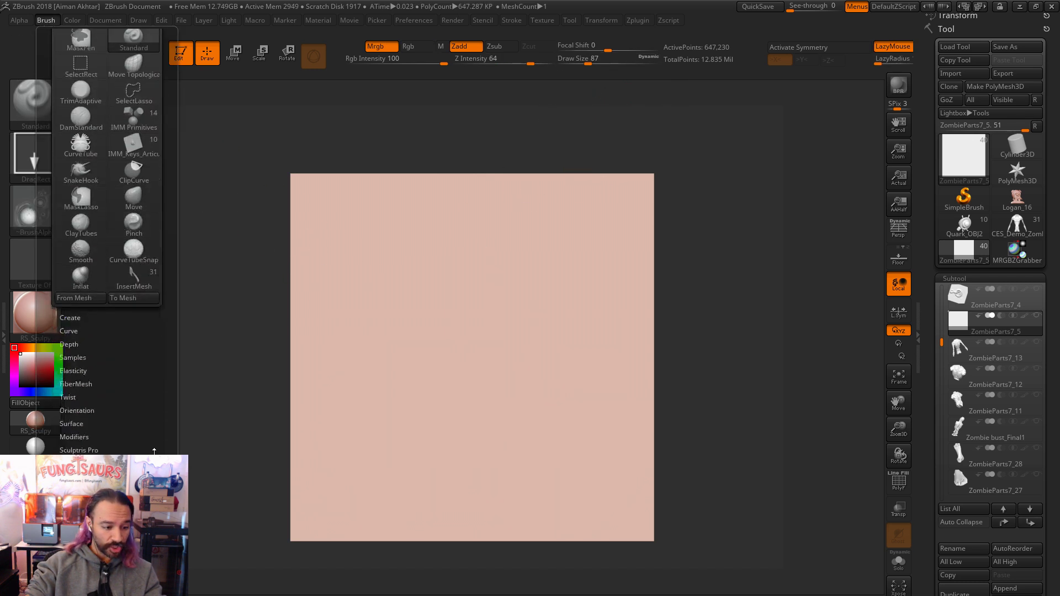
{"action": "left_click", "coordinate": [26, 23]}
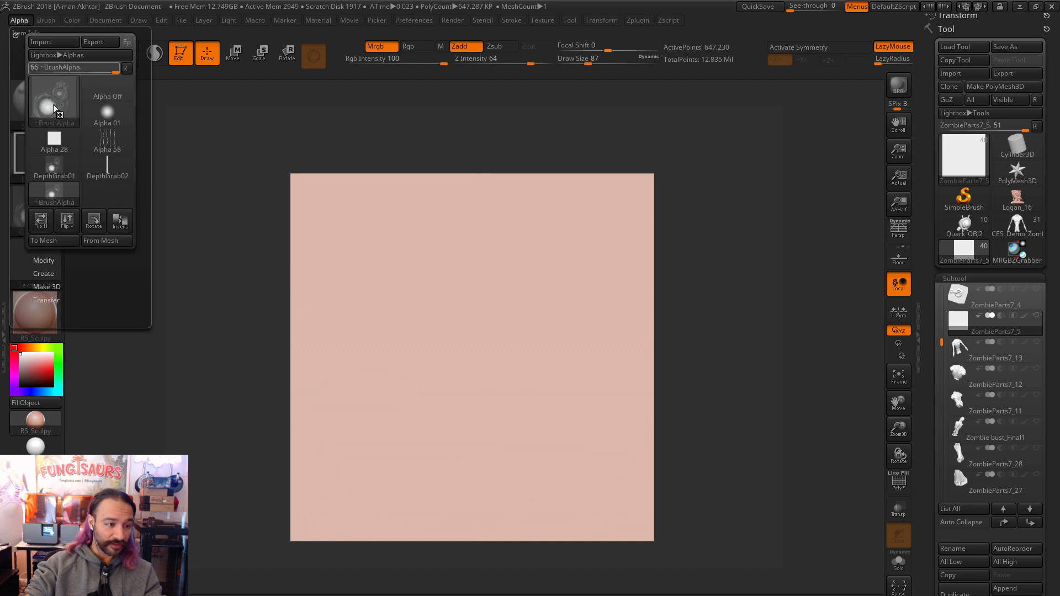
{"action": "left_click", "coordinate": [53, 260]}
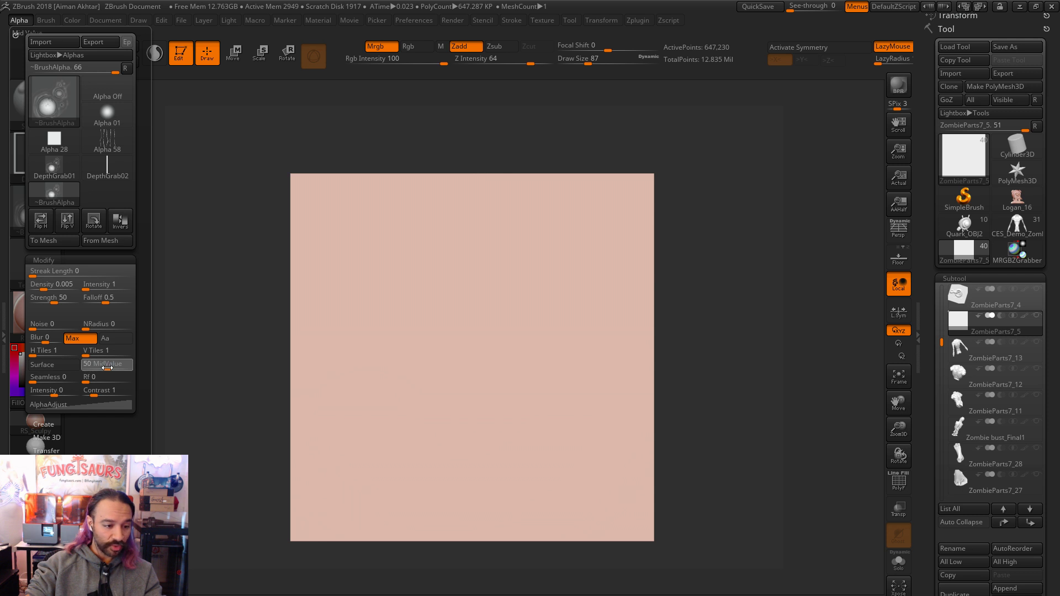
{"action": "left_click_drag", "start_coordinate": [483, 375], "coordinate": [553, 475]}
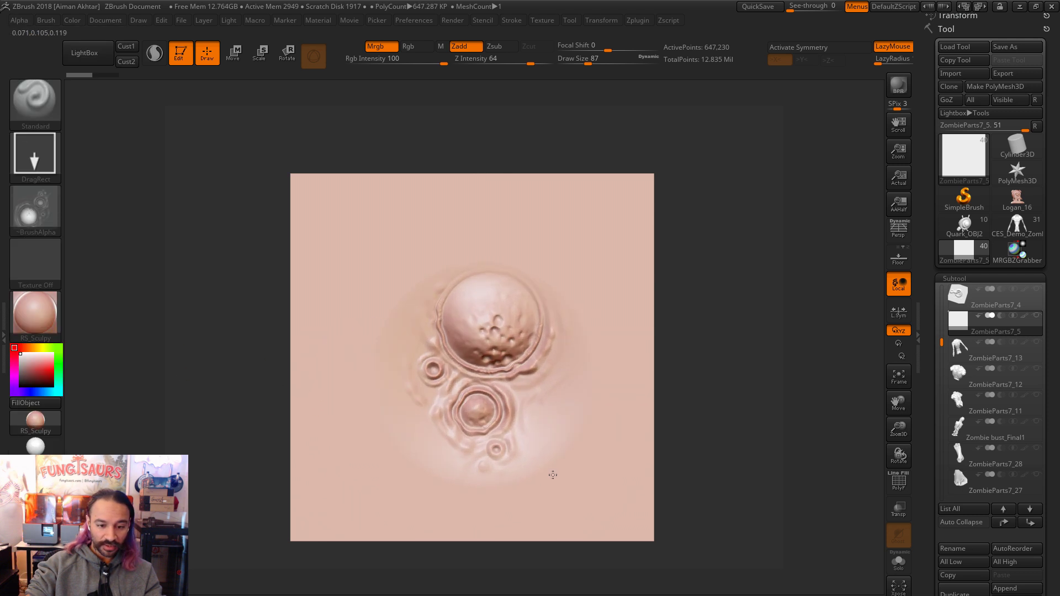
{"action": "left_click_drag", "start_coordinate": [743, 466], "coordinate": [696, 435]}
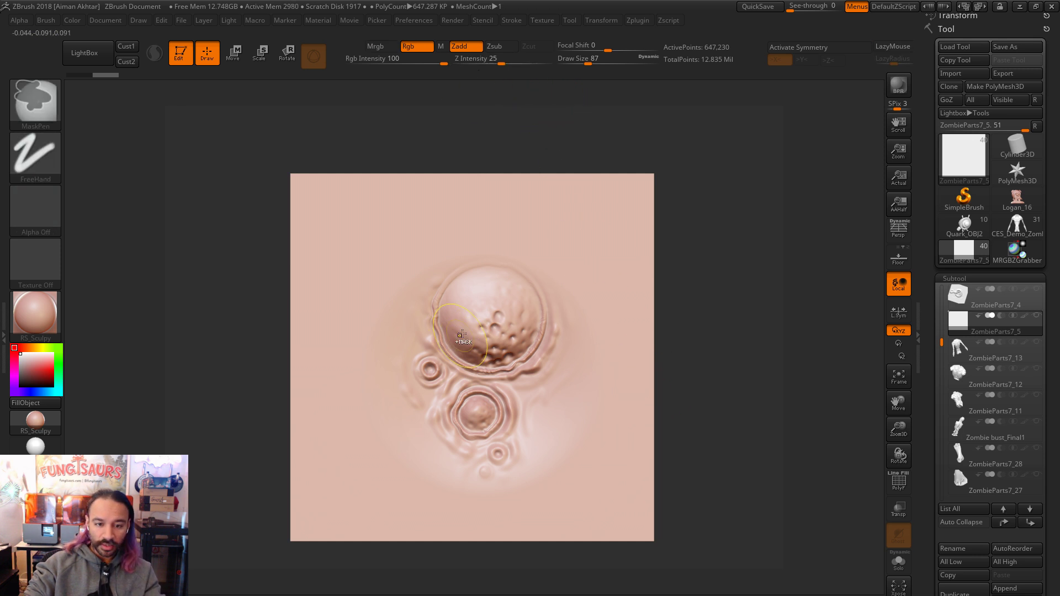
{"action": "left_click_drag", "start_coordinate": [700, 416], "coordinate": [624, 424]}
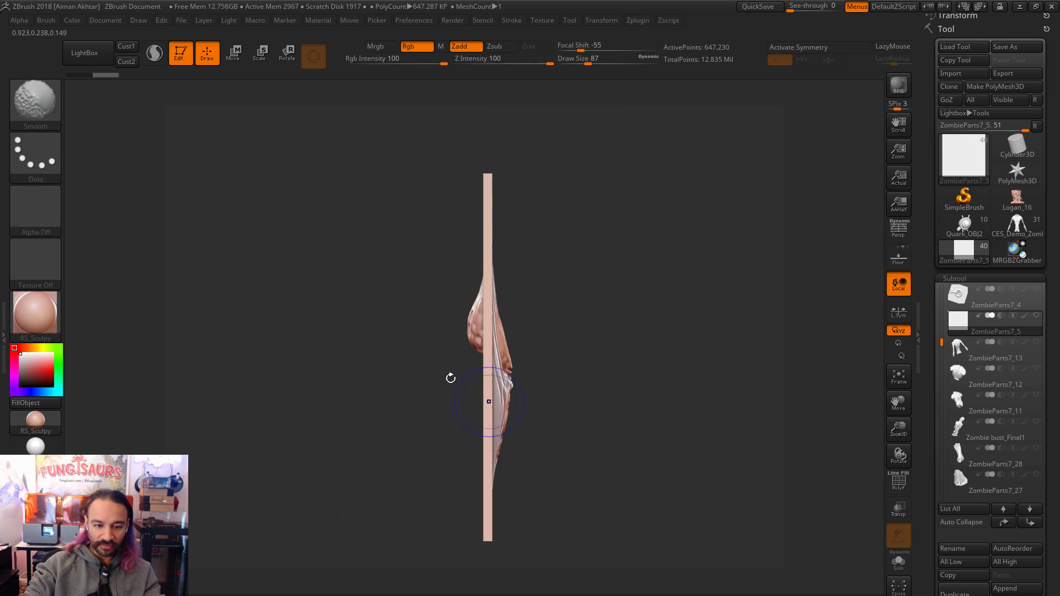
{"action": "left_click_drag", "start_coordinate": [674, 372], "coordinate": [731, 376], "text": "shift"}
{"action": "key", "text": "ctrl+z"}
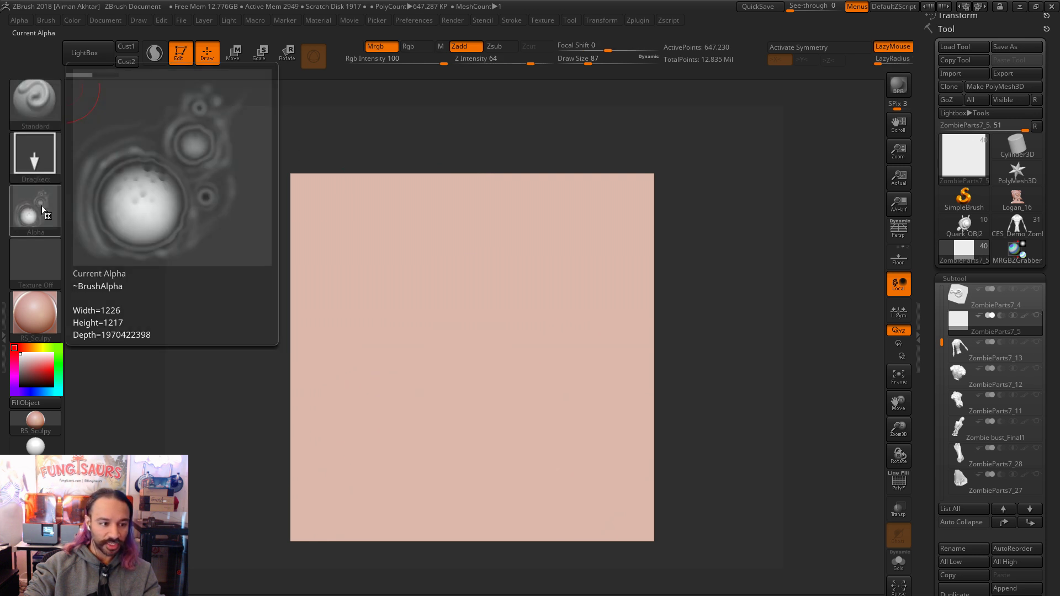
Step: Check the alpha's Modify settings and try a larger boil stamp from the plane's centre
{"action": "left_click", "coordinate": [27, 22]}
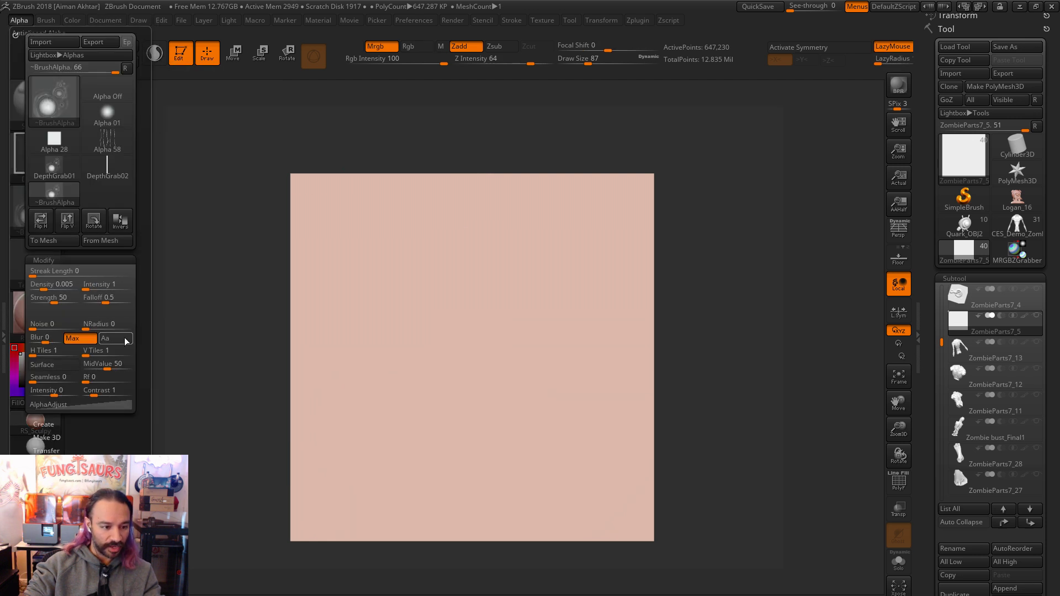
{"action": "mouse_move", "coordinate": [487, 362]}
{"action": "left_mouse_down"}
{"action": "mouse_move", "coordinate": [540, 490]}
{"action": "mouse_move", "coordinate": [640, 509]}
{"action": "left_mouse_up"}
{"action": "mouse_move", "coordinate": [698, 346]}
{"action": "left_mouse_down"}
{"action": "mouse_move", "coordinate": [767, 336]}
{"action": "mouse_move", "coordinate": [636, 320]}
{"action": "mouse_move", "coordinate": [589, 223]}
{"action": "left_mouse_up"}
{"action": "key", "text": "ctrl+z"}
Step: Try a Focal Shift of -100 with a large boil stamp and inspect its square border at an angle
{"action": "left_click_drag", "start_coordinate": [607, 46], "coordinate": [556, 46]}
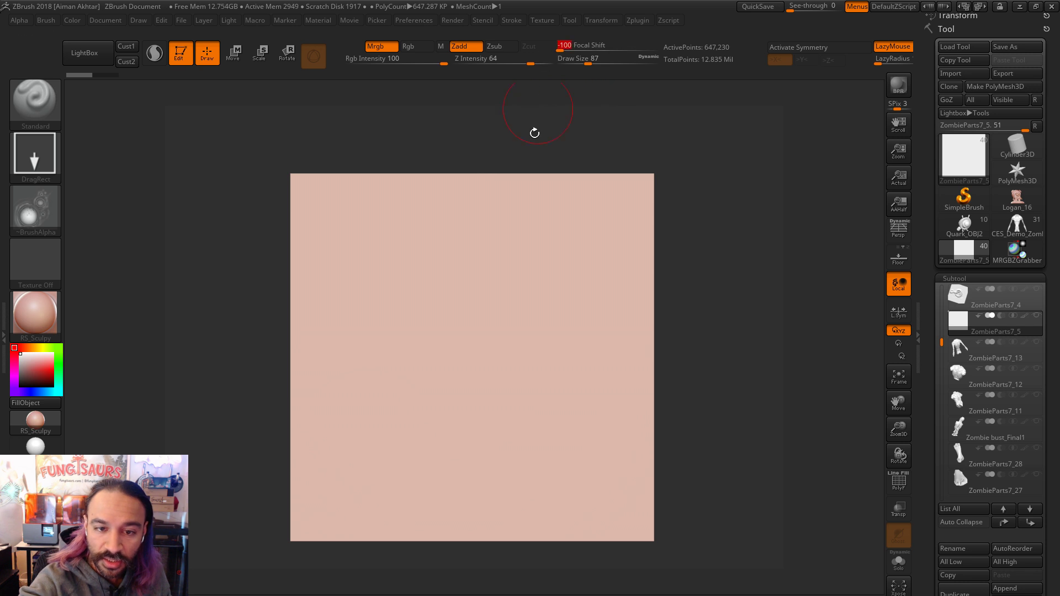
{"action": "mouse_move", "coordinate": [489, 348]}
{"action": "left_mouse_down"}
{"action": "mouse_move", "coordinate": [611, 342]}
{"action": "mouse_move", "coordinate": [653, 357]}
{"action": "left_mouse_up"}
{"action": "mouse_move", "coordinate": [762, 301]}
{"action": "left_mouse_down"}
{"action": "mouse_move", "coordinate": [791, 303]}
{"action": "mouse_move", "coordinate": [707, 302]}
{"action": "left_mouse_up"}
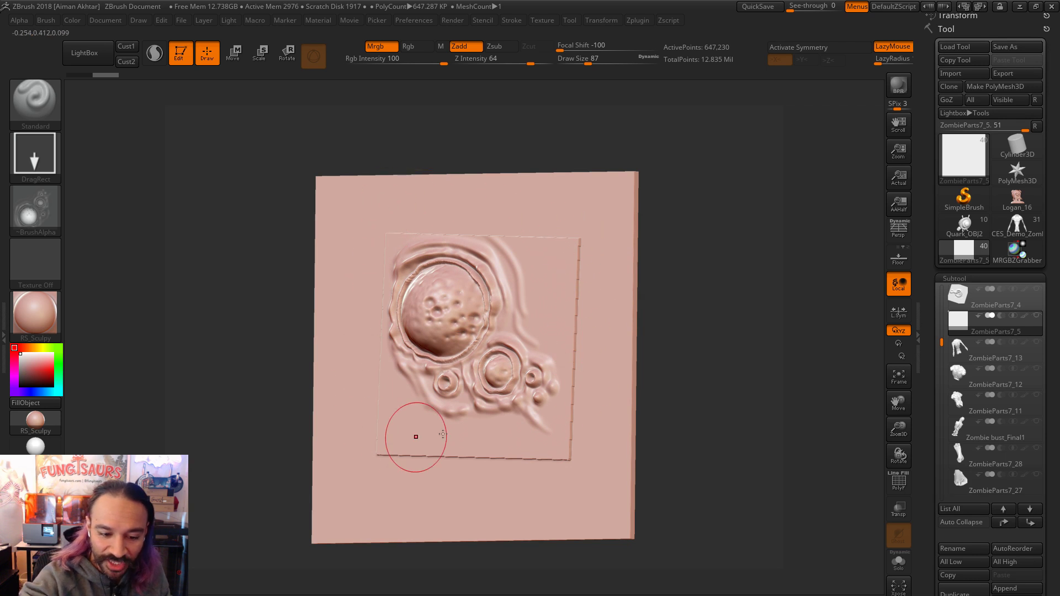
{"action": "left_click_drag", "start_coordinate": [682, 236], "coordinate": [643, 290], "text": "shift"}
{"action": "key", "text": "ctrl+z"}
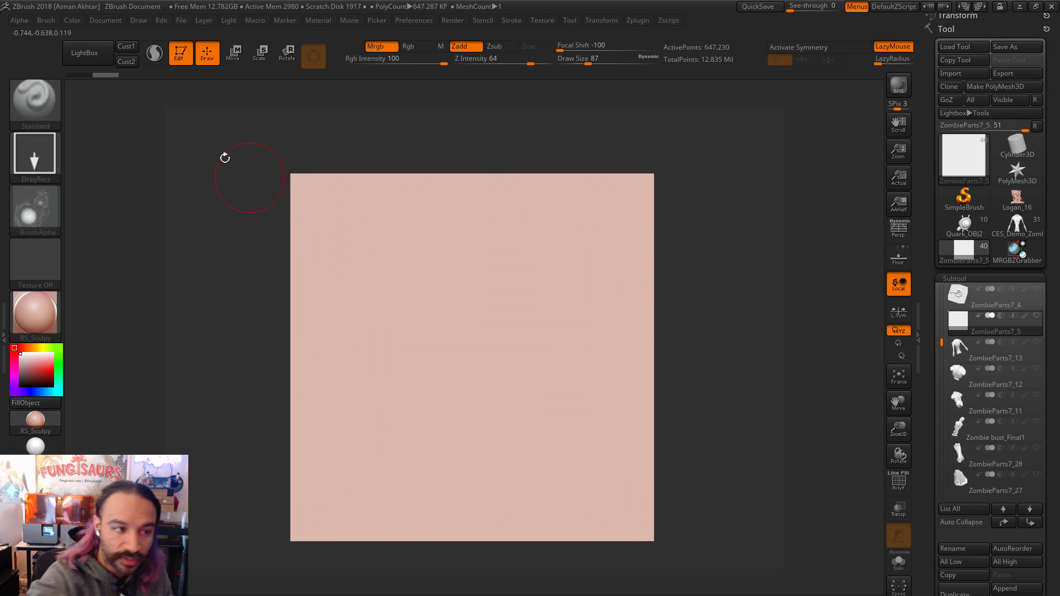
Step: Try the boil alpha with MidValue 51 in a wide stamp across the plane
{"action": "left_click", "coordinate": [46, 21]}
{"action": "left_click", "coordinate": [22, 20]}
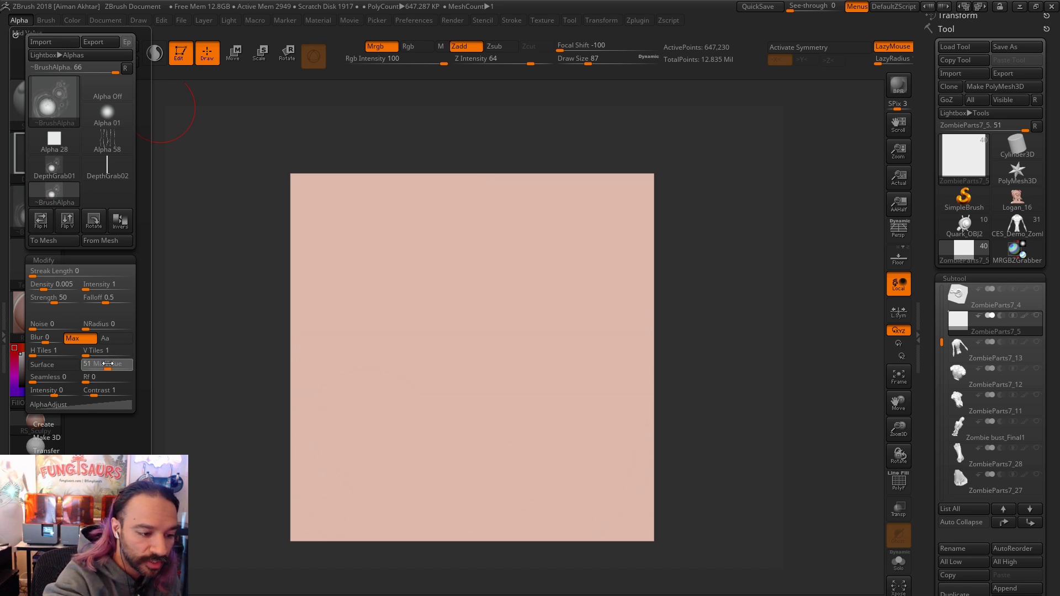
{"action": "mouse_move", "coordinate": [486, 347]}
{"action": "left_mouse_down"}
{"action": "mouse_move", "coordinate": [635, 383]}
{"action": "mouse_move", "coordinate": [661, 344]}
{"action": "mouse_move", "coordinate": [673, 344]}
{"action": "mouse_move", "coordinate": [720, 183]}
{"action": "mouse_move", "coordinate": [720, 307]}
{"action": "left_mouse_up"}
{"action": "key", "text": "ctrl+z"}
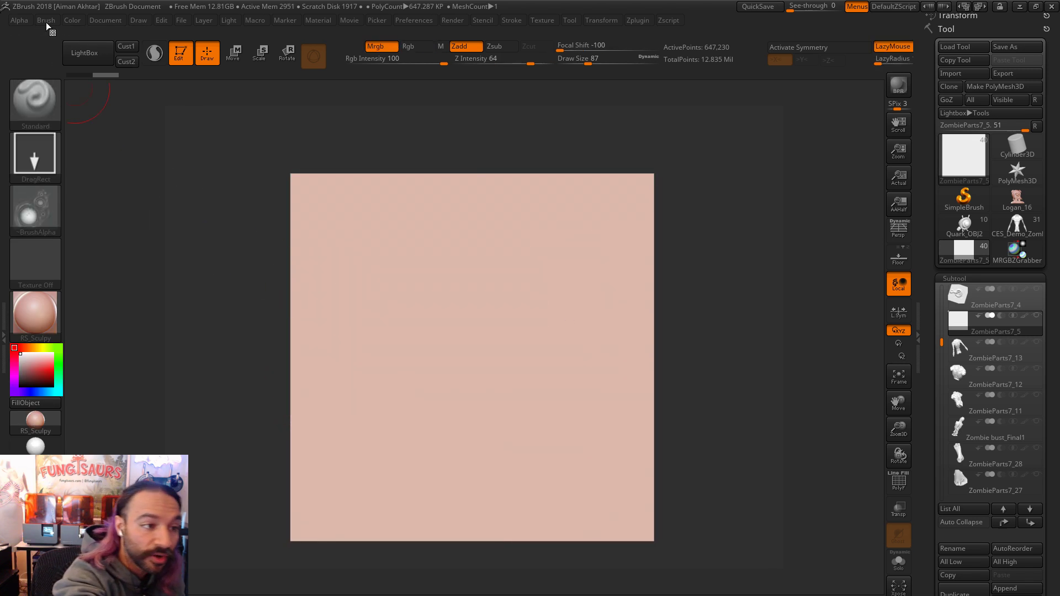
Step: Return the alpha's MidValue to 50 and make a test stamp on the plane
{"action": "left_click", "coordinate": [46, 22]}
{"action": "left_click", "coordinate": [19, 20]}
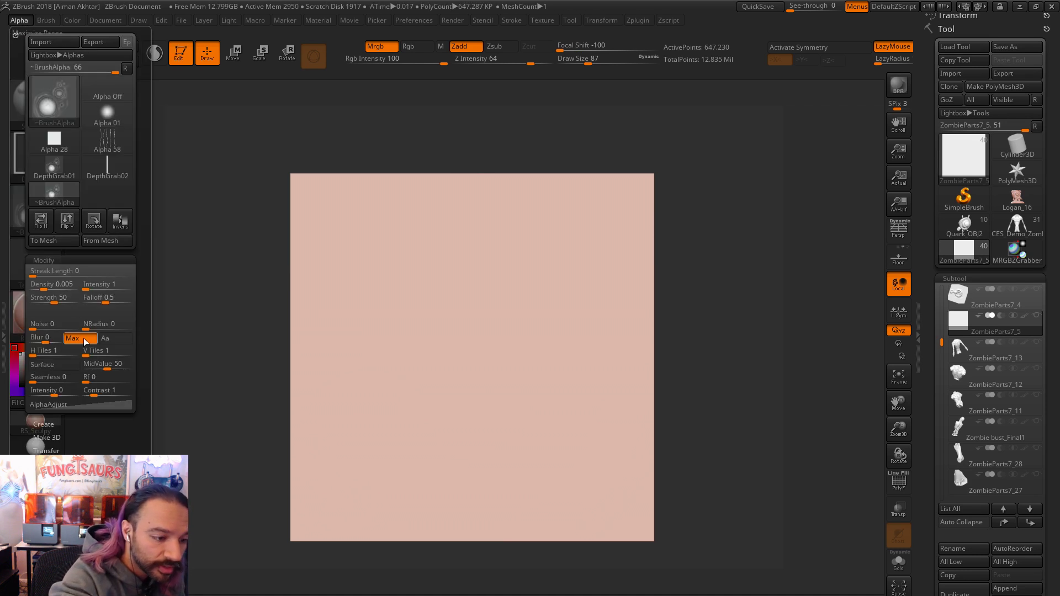
{"action": "left_click_drag", "start_coordinate": [494, 350], "coordinate": [622, 343]}
{"action": "key", "text": "ctrl+z"}
Step: Reset Focal Shift to 0 and try a boil stamp that spans the whole plane
{"action": "left_click", "coordinate": [587, 44]}
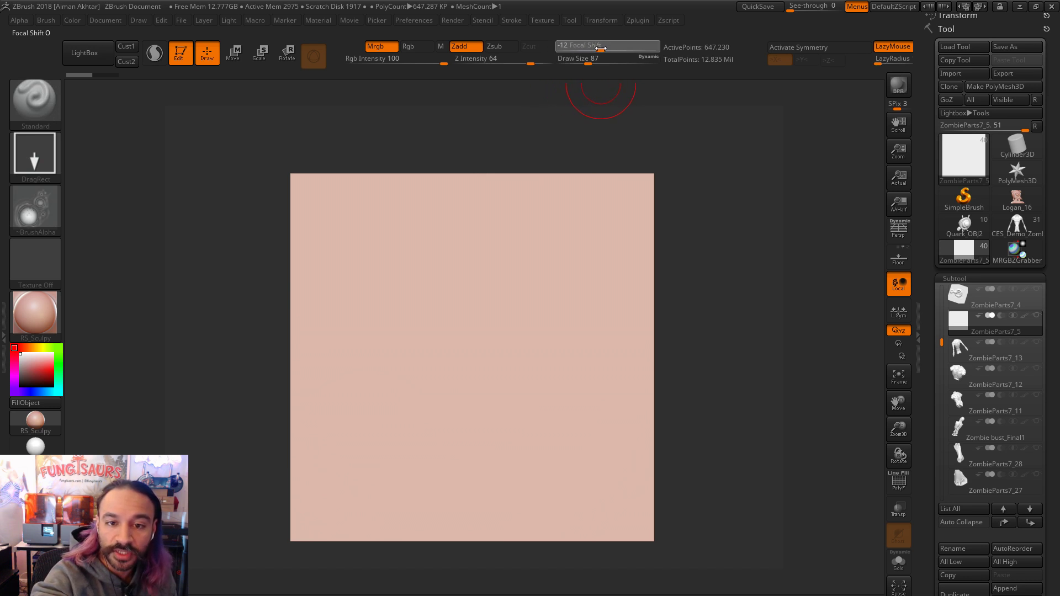
{"action": "mouse_move", "coordinate": [481, 367]}
{"action": "left_mouse_down"}
{"action": "mouse_move", "coordinate": [539, 384]}
{"action": "mouse_move", "coordinate": [741, 368]}
{"action": "mouse_move", "coordinate": [729, 254]}
{"action": "mouse_move", "coordinate": [740, 254]}
{"action": "mouse_move", "coordinate": [743, 351]}
{"action": "mouse_move", "coordinate": [653, 361]}
{"action": "mouse_move", "coordinate": [704, 263]}
{"action": "mouse_move", "coordinate": [703, 243]}
{"action": "mouse_move", "coordinate": [679, 360]}
{"action": "left_mouse_up"}
{"action": "key", "text": "f"}
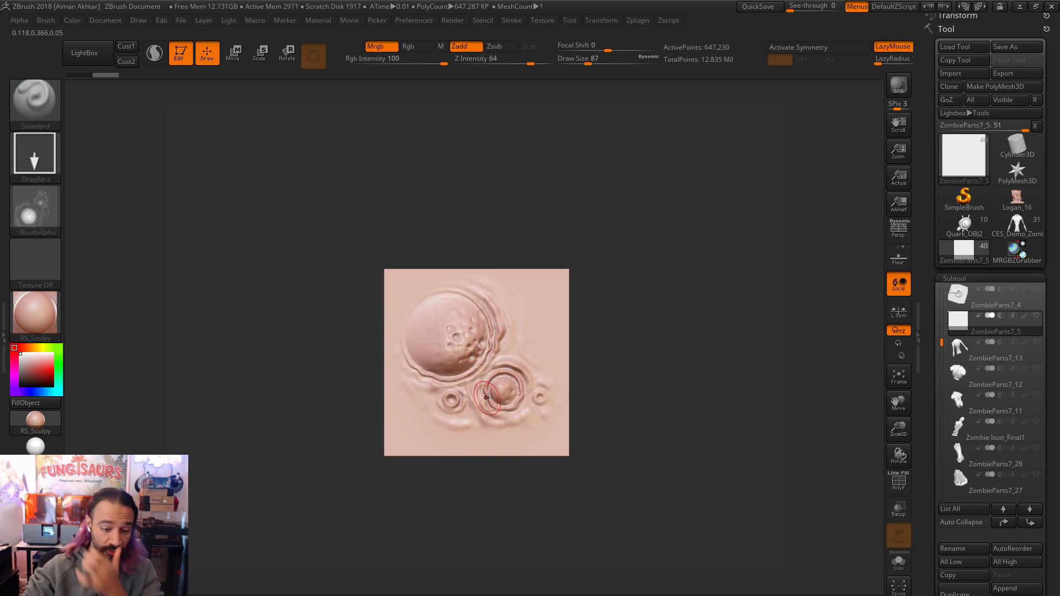
{"action": "key", "text": "ctrl+z"}
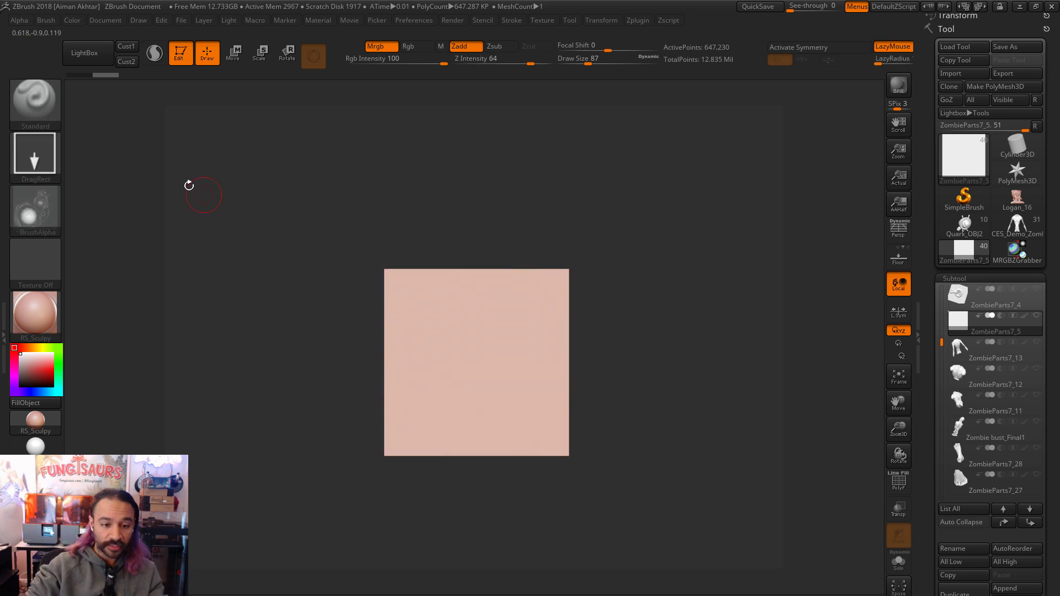
{"action": "left_click", "coordinate": [20, 21]}
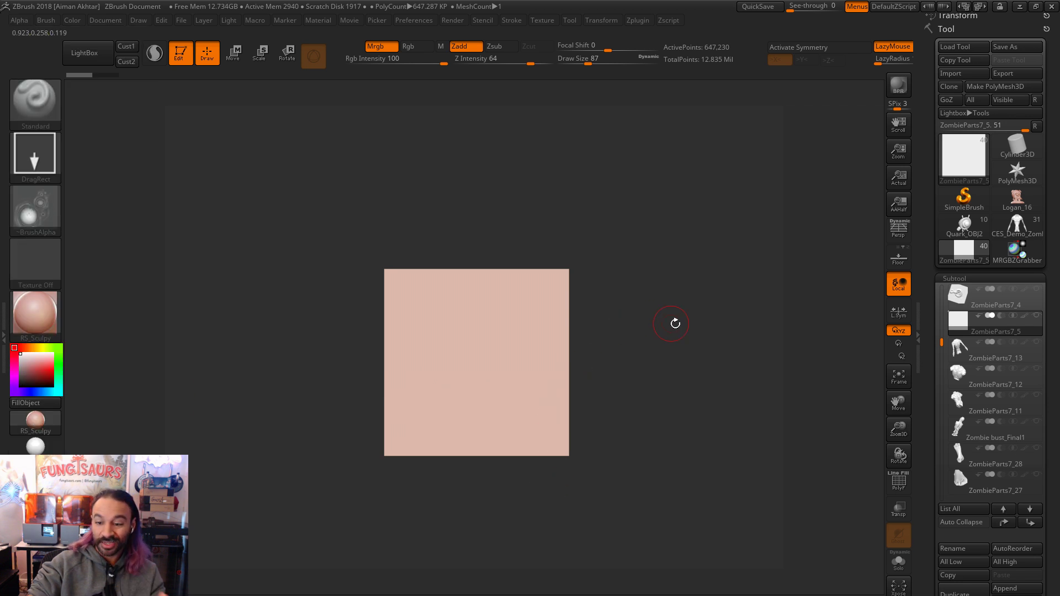
Step: Switch to SimpleBrush and load the Zombie poses1 tool from the CES_Demo_Stuff folder
{"action": "mouse_move", "coordinate": [1022, 231]}
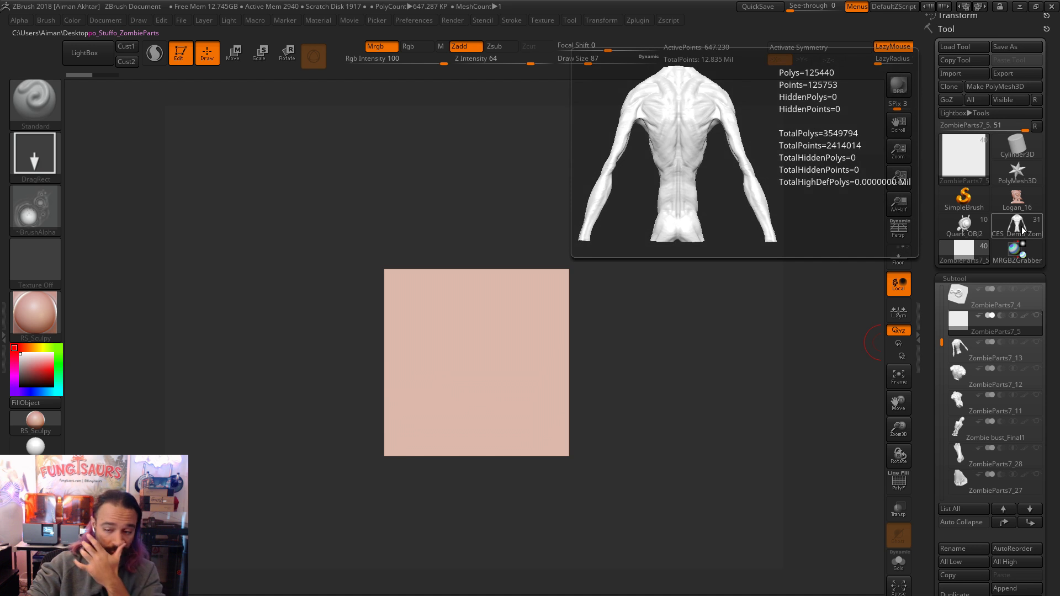
{"action": "left_click", "coordinate": [962, 199]}
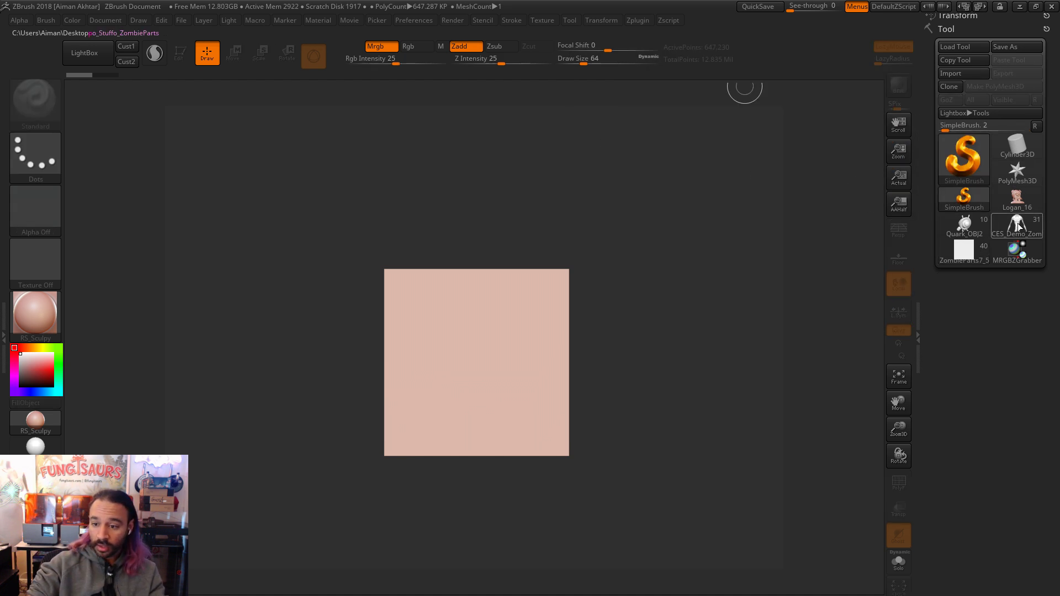
{"action": "left_click", "coordinate": [962, 47]}
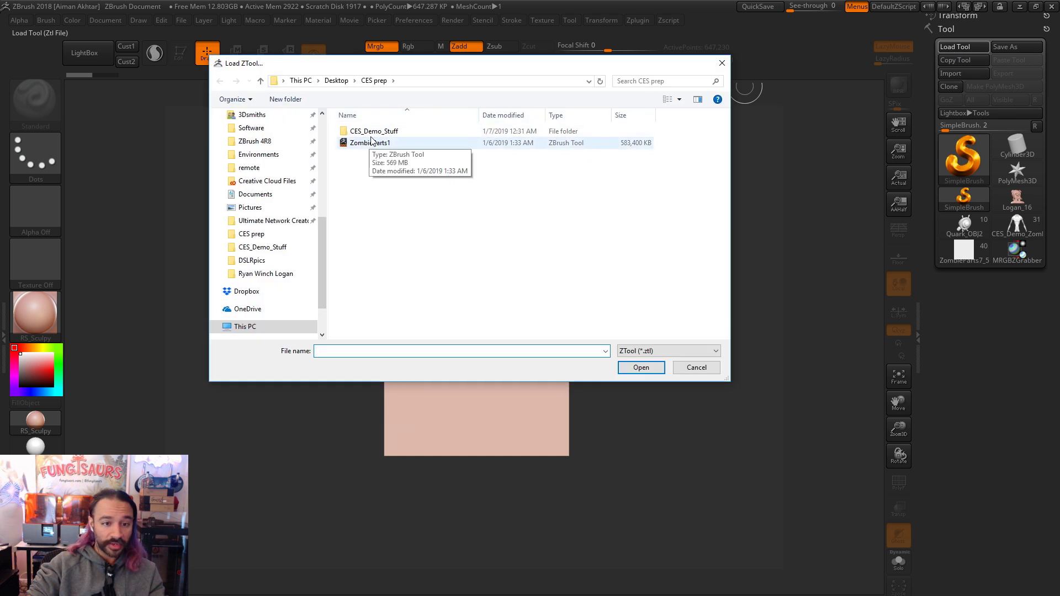
{"action": "double_click", "coordinate": [373, 131]}
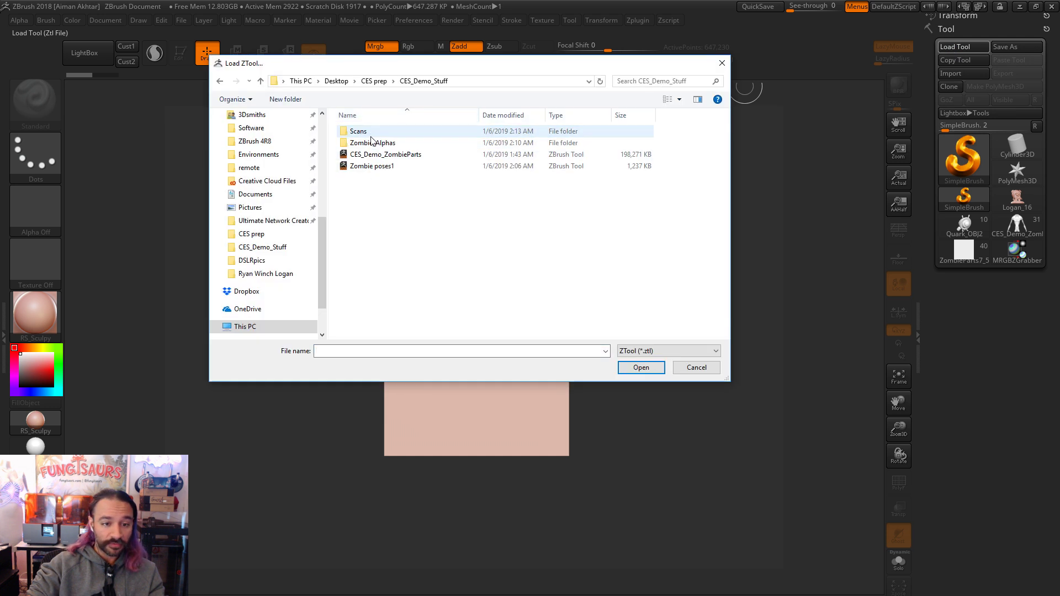
{"action": "left_click", "coordinate": [383, 166]}
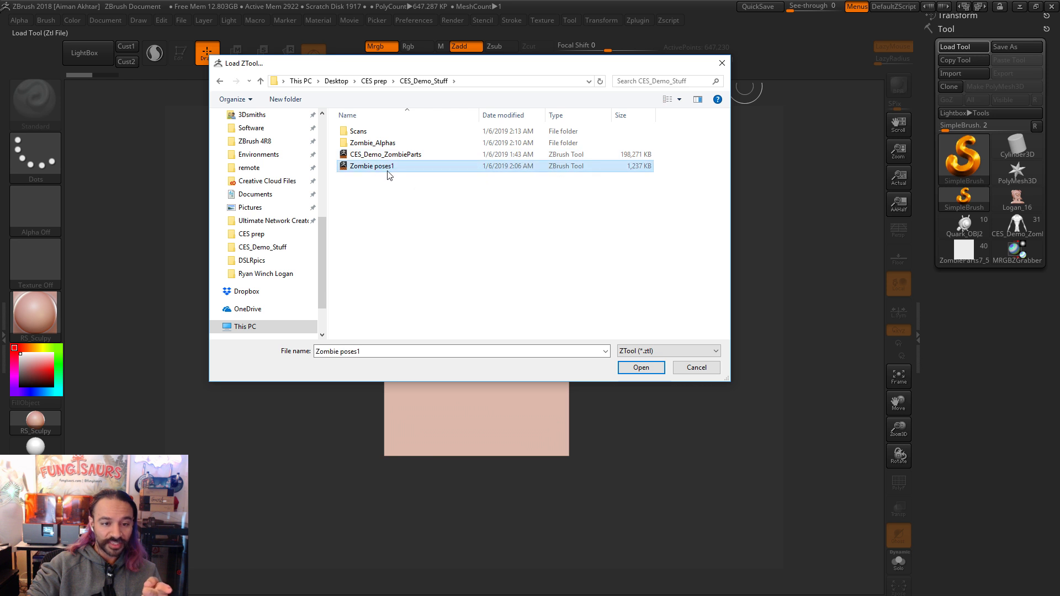
{"action": "left_click", "coordinate": [650, 368]}
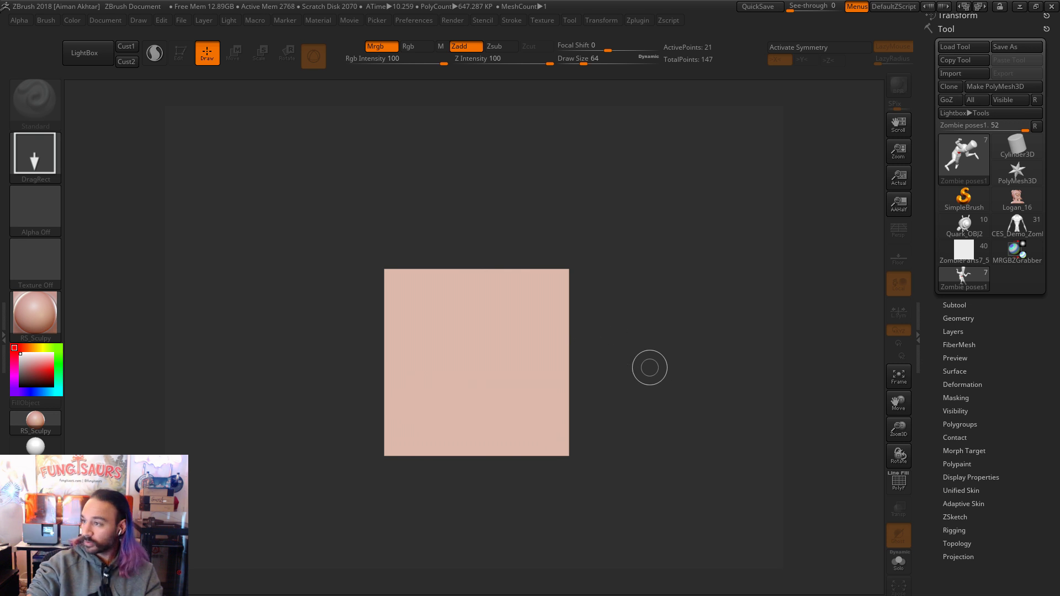
Step: Draw the Zombie poses1 mannequin in Edit mode on a cleared canvas and expand its subtool list
{"action": "left_click_drag", "start_coordinate": [650, 368], "coordinate": [673, 483]}
{"action": "left_click", "coordinate": [178, 55]}
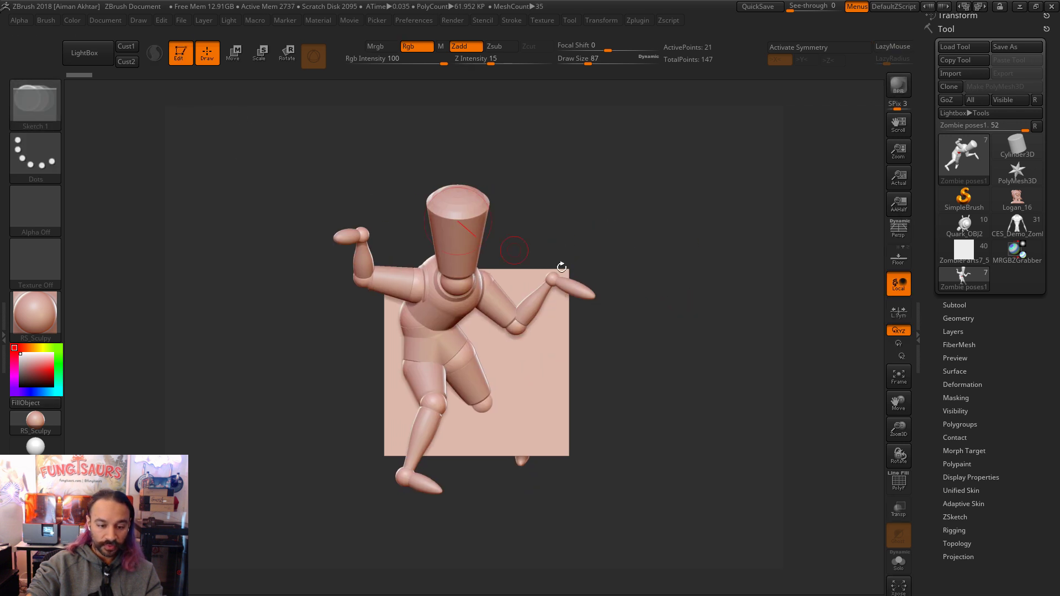
{"action": "key", "text": "ctrl+n"}
{"action": "left_click_drag", "start_coordinate": [688, 428], "coordinate": [491, 462]}
{"action": "left_click", "coordinate": [955, 304]}
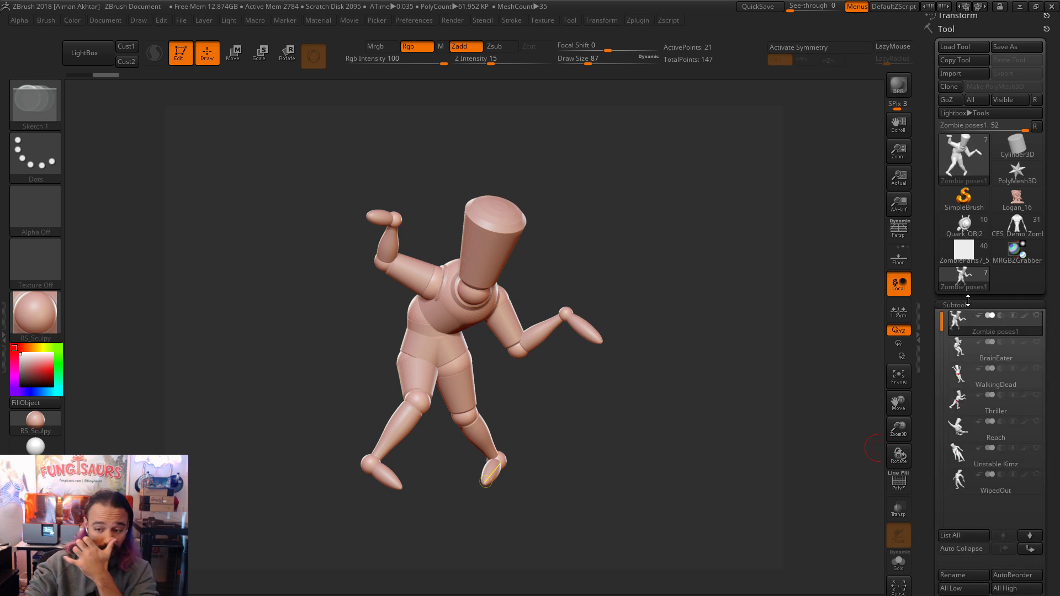
Step: Look through the DemoProjects folder in LightBox for the mannequin project, then close the browser
{"action": "mouse_move", "coordinate": [726, 362]}
{"action": "left_mouse_down"}
{"action": "mouse_move", "coordinate": [621, 399]}
{"action": "mouse_move", "coordinate": [801, 406]}
{"action": "left_mouse_up"}
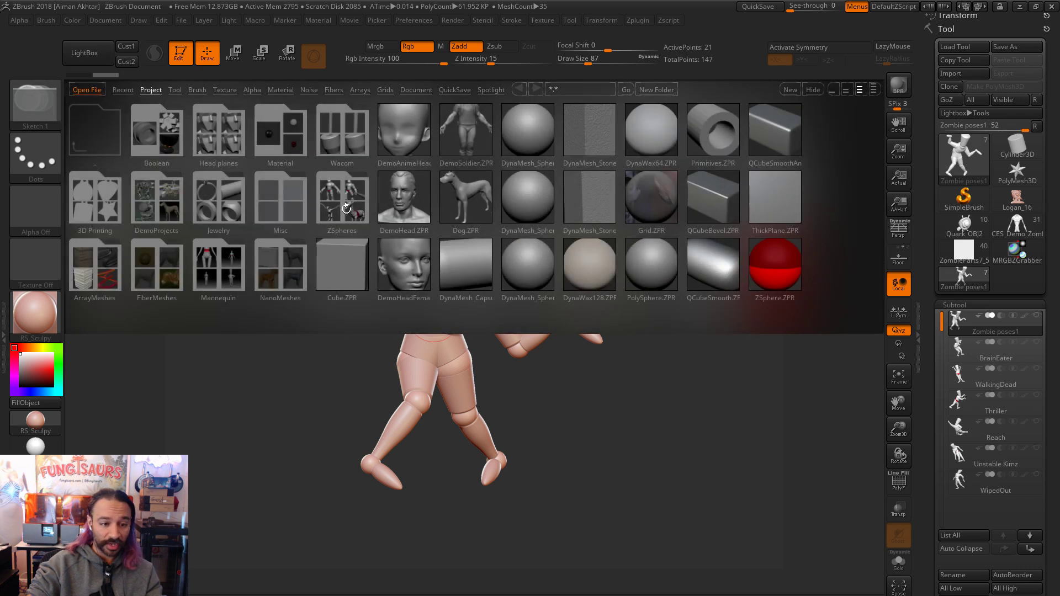
{"action": "left_click", "coordinate": [164, 204]}
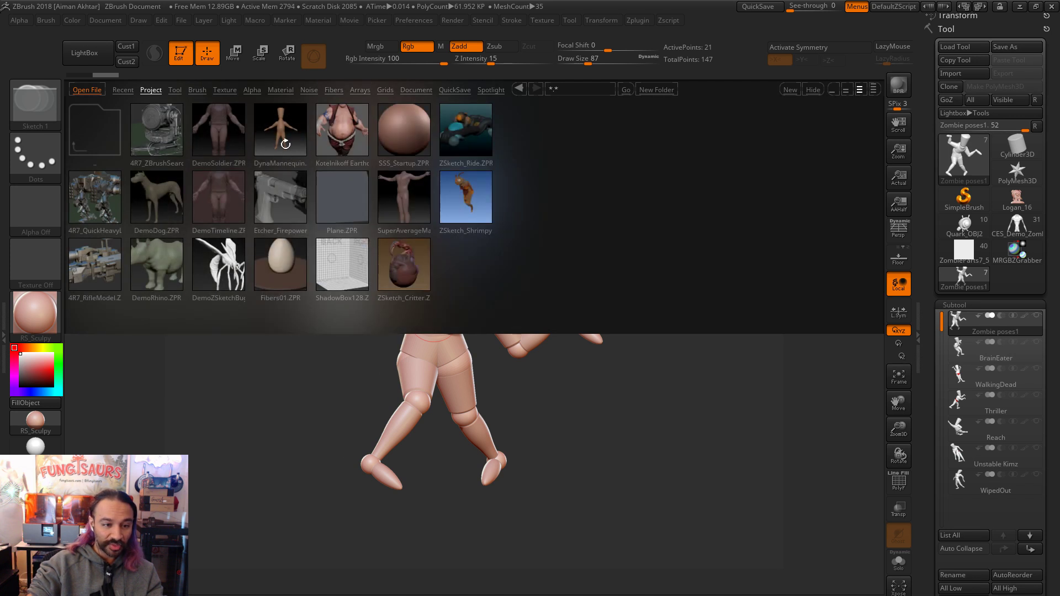
{"action": "left_click", "coordinate": [90, 53]}
{"action": "mouse_move", "coordinate": [683, 454]}
{"action": "left_mouse_down"}
{"action": "mouse_move", "coordinate": [640, 456]}
{"action": "mouse_move", "coordinate": [683, 455]}
{"action": "left_mouse_up"}
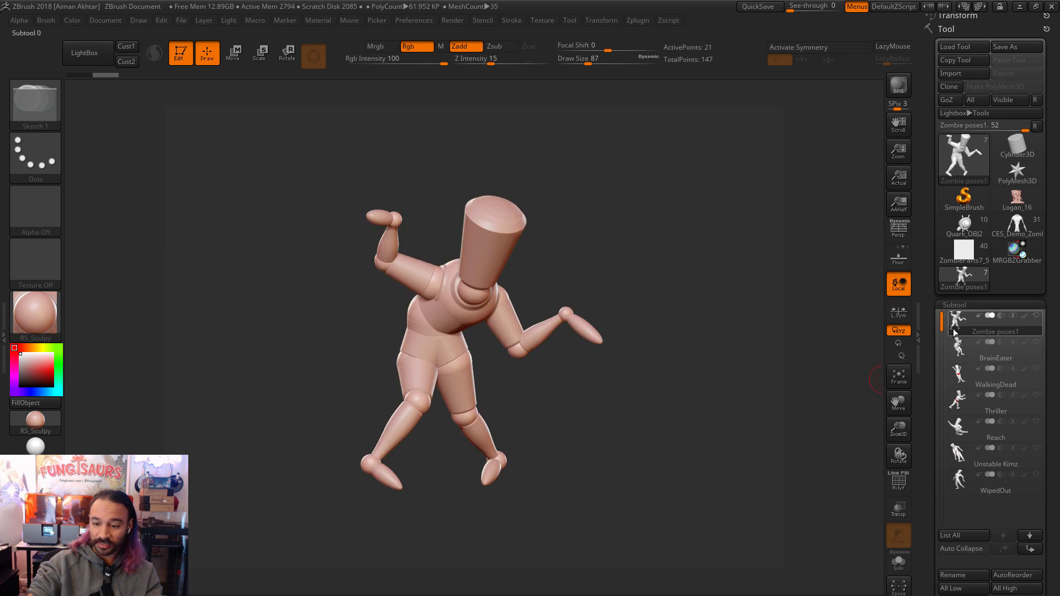
Step: Review the zombie mannequin pose subtools one after another, from Zombie poses1 and BrainEater through to WipedOut
{"action": "left_click_drag", "start_coordinate": [548, 352], "coordinate": [745, 359]}
{"action": "left_click", "coordinate": [953, 354]}
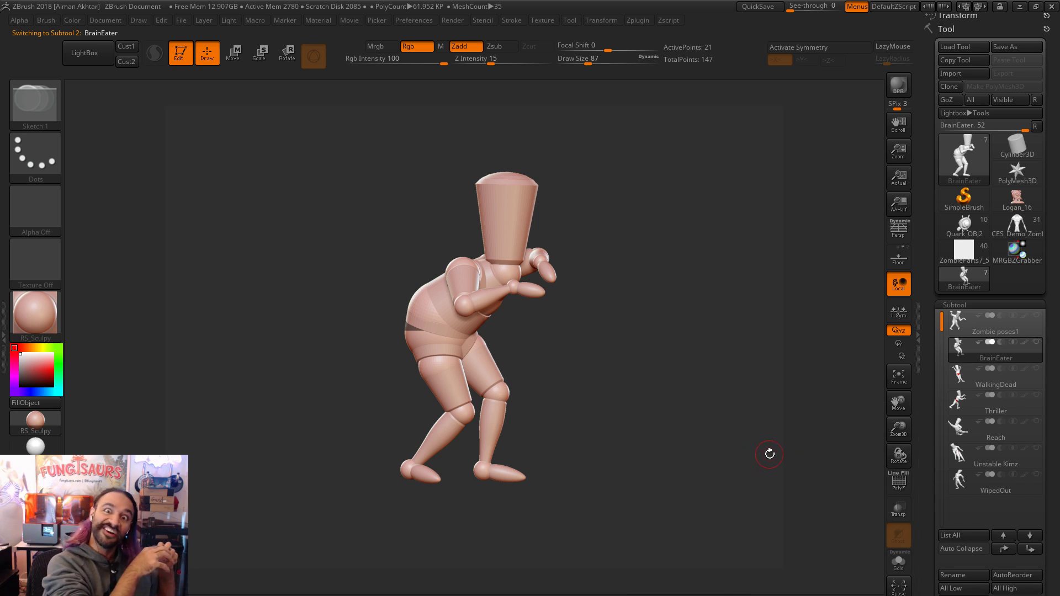
{"action": "left_click", "coordinate": [961, 381]}
{"action": "left_click_drag", "start_coordinate": [687, 414], "coordinate": [781, 422]}
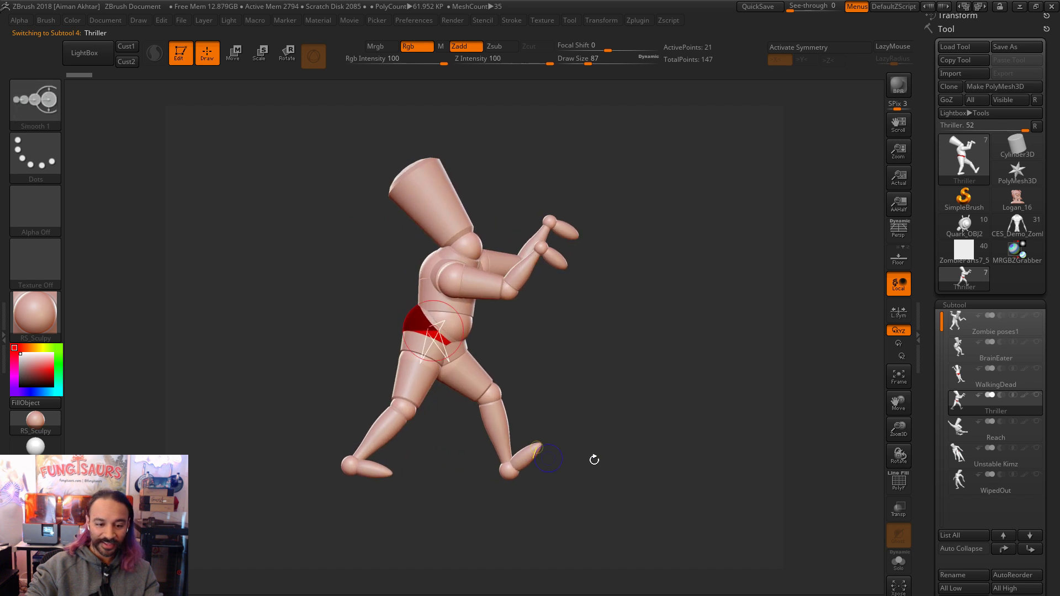
{"action": "left_click_drag", "start_coordinate": [535, 472], "coordinate": [447, 465]}
{"action": "left_click", "coordinate": [961, 436]}
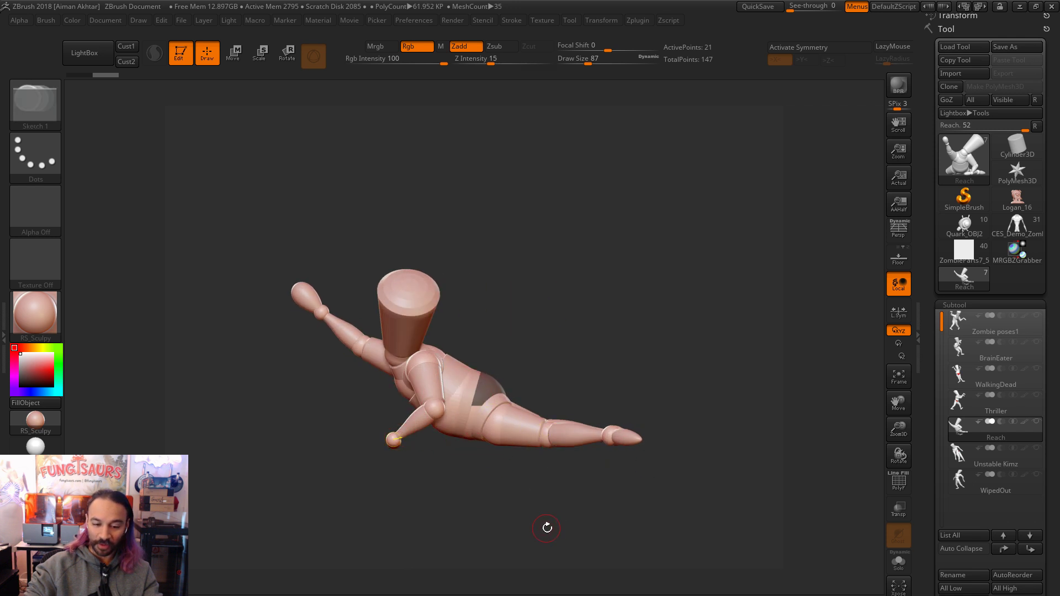
{"action": "left_click", "coordinate": [962, 456]}
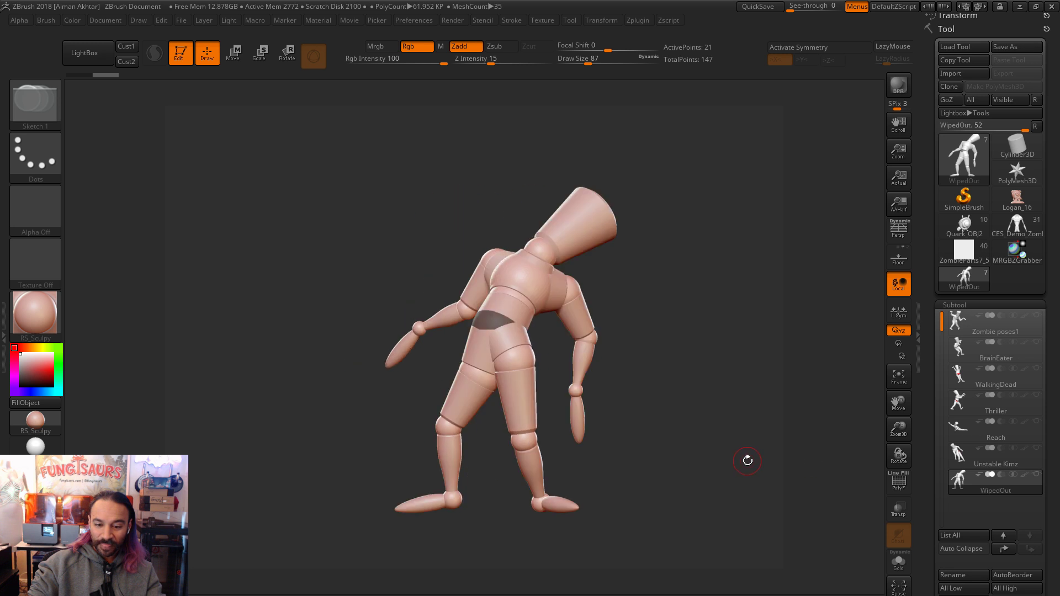
{"action": "mouse_move", "coordinate": [952, 461]}
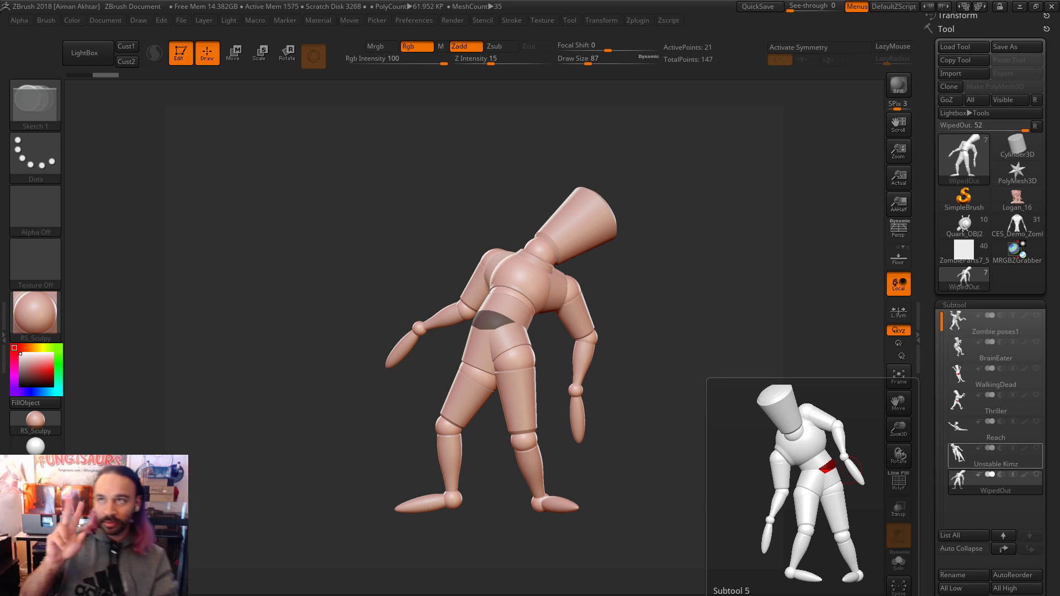
{"action": "left_click_drag", "start_coordinate": [670, 478], "coordinate": [699, 480]}
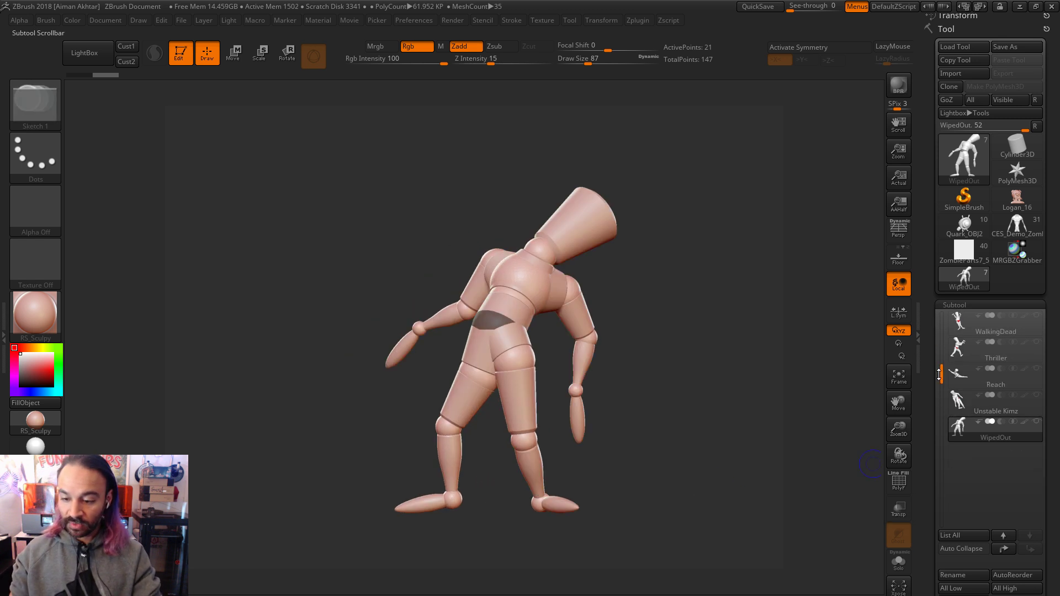
Step: Compare the BrainEater and WalkingDead poses and make BrainEater the active subtool
{"action": "left_click", "coordinate": [959, 346]}
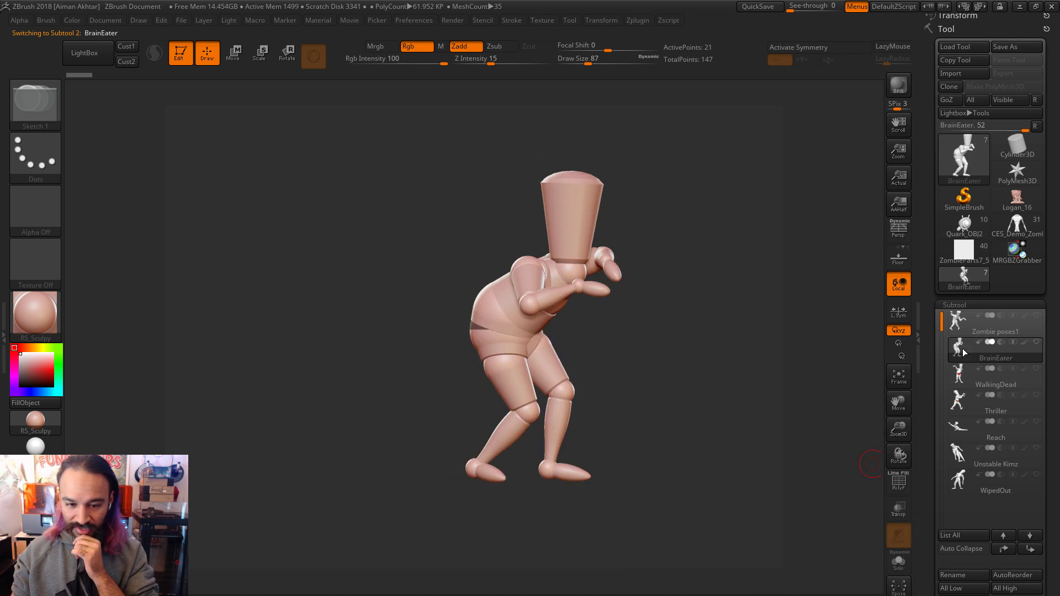
{"action": "left_click_drag", "start_coordinate": [708, 364], "coordinate": [411, 392]}
{"action": "left_click", "coordinate": [988, 377]}
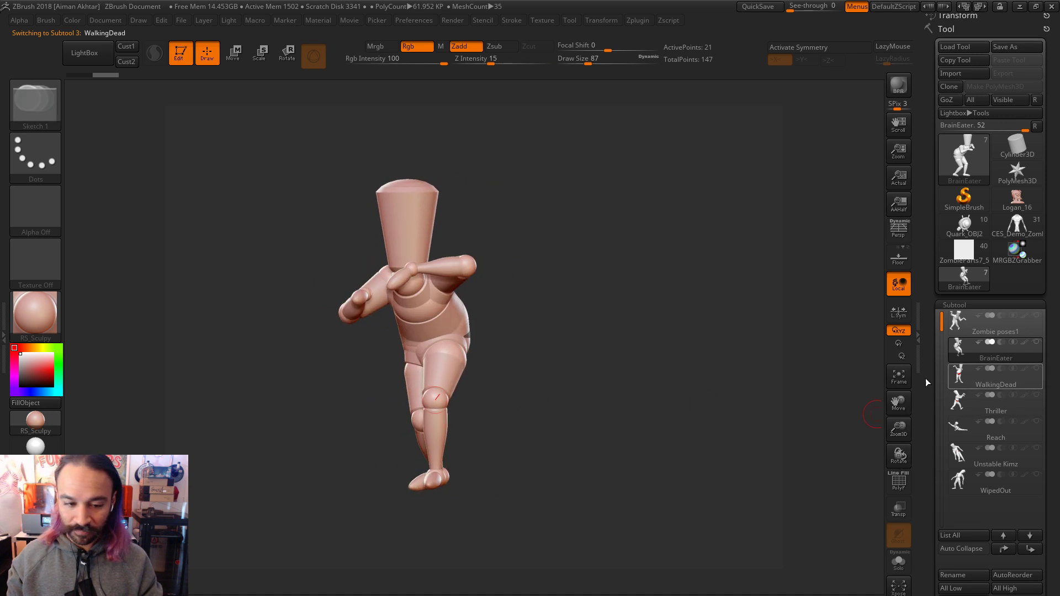
{"action": "left_click", "coordinate": [958, 350]}
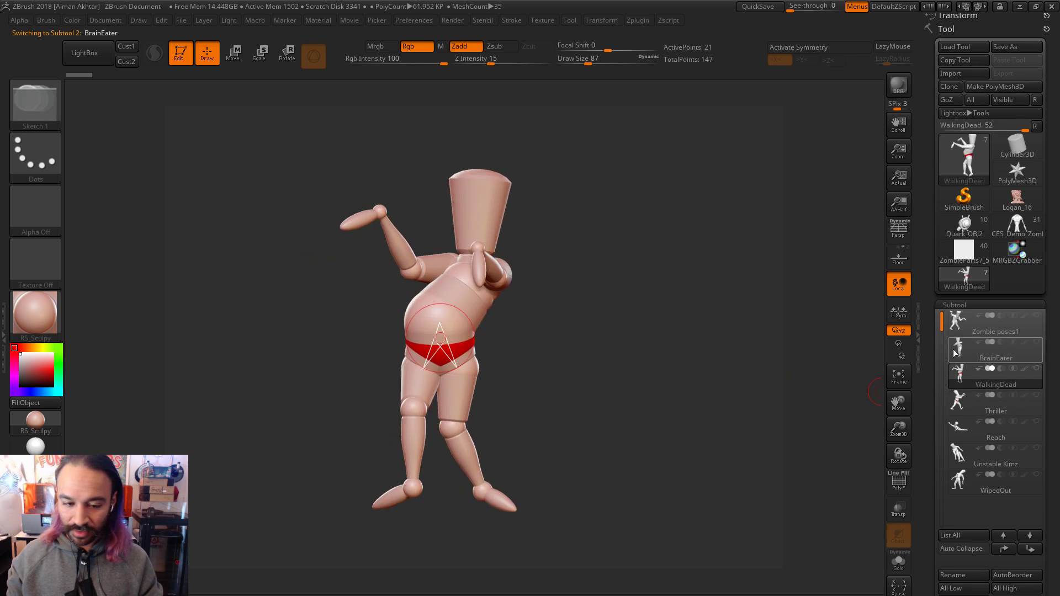
{"action": "left_click_drag", "start_coordinate": [751, 388], "coordinate": [803, 394]}
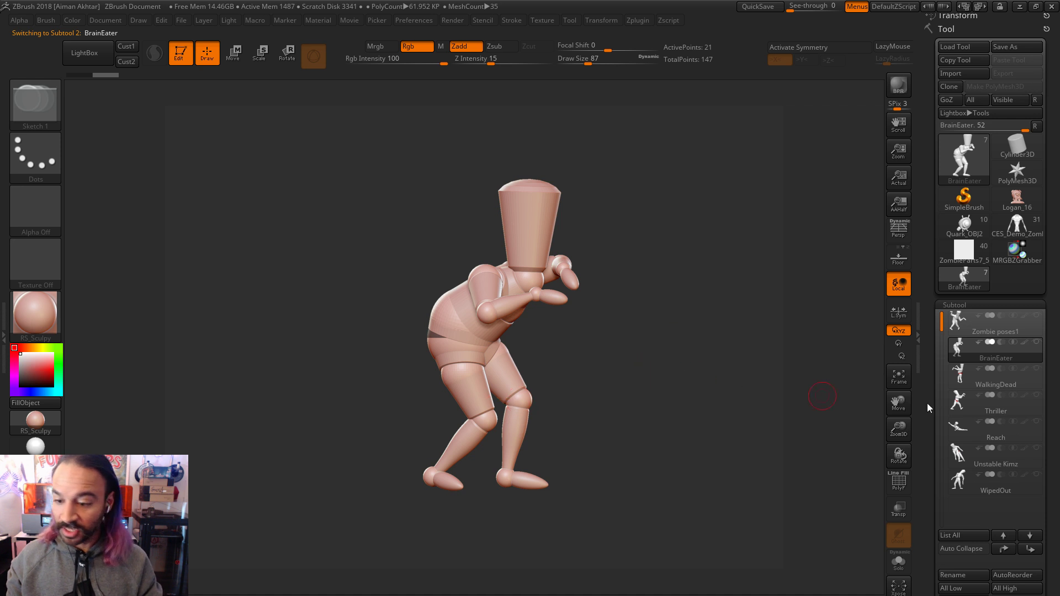
Step: Clone the BrainEater subtool into a standalone tool and switch to that single-subtool copy
{"action": "left_click_drag", "start_coordinate": [1056, 386], "coordinate": [1055, 379]}
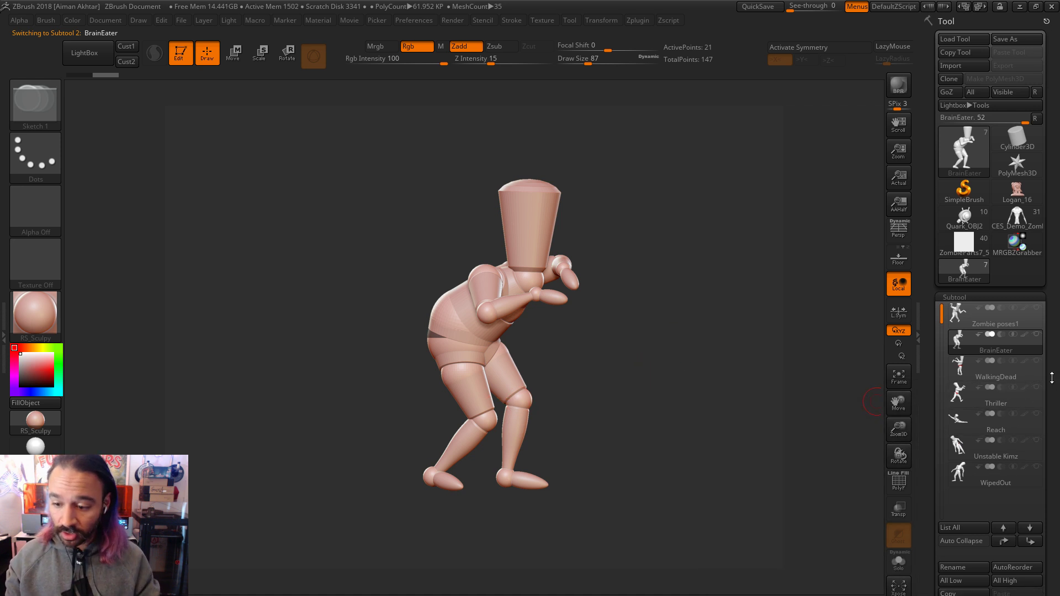
{"action": "left_click", "coordinate": [951, 79]}
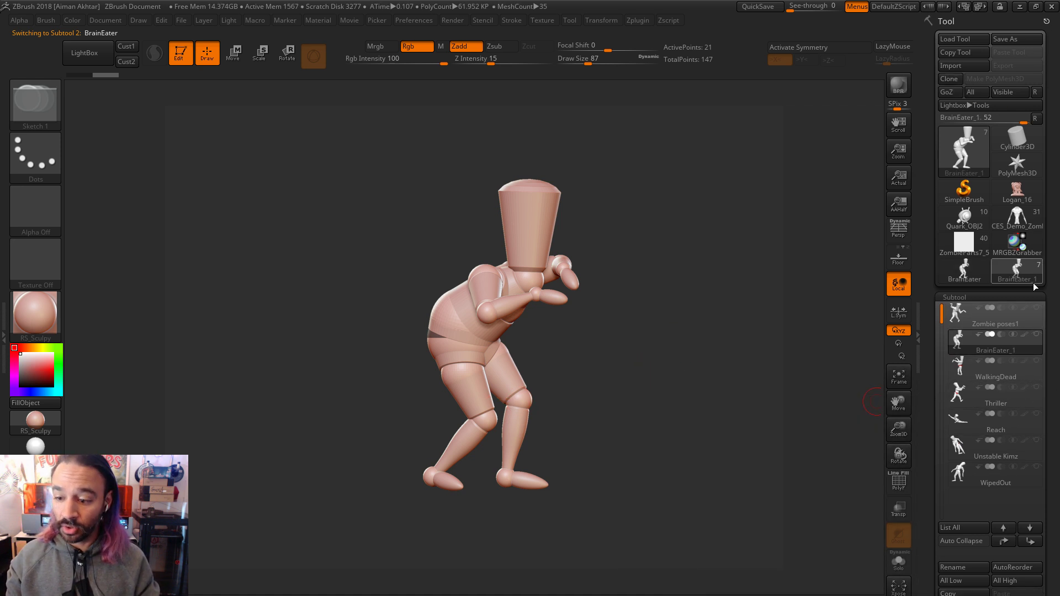
{"action": "left_click", "coordinate": [963, 276]}
{"action": "left_click_drag", "start_coordinate": [682, 399], "coordinate": [839, 410]}
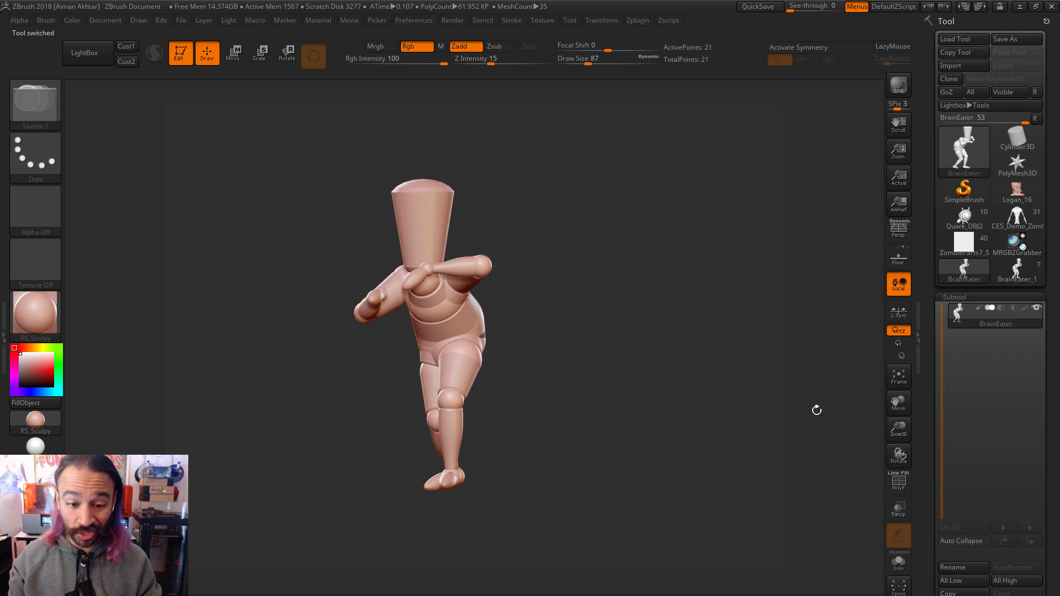
{"action": "left_click_drag", "start_coordinate": [655, 395], "coordinate": [665, 395]}
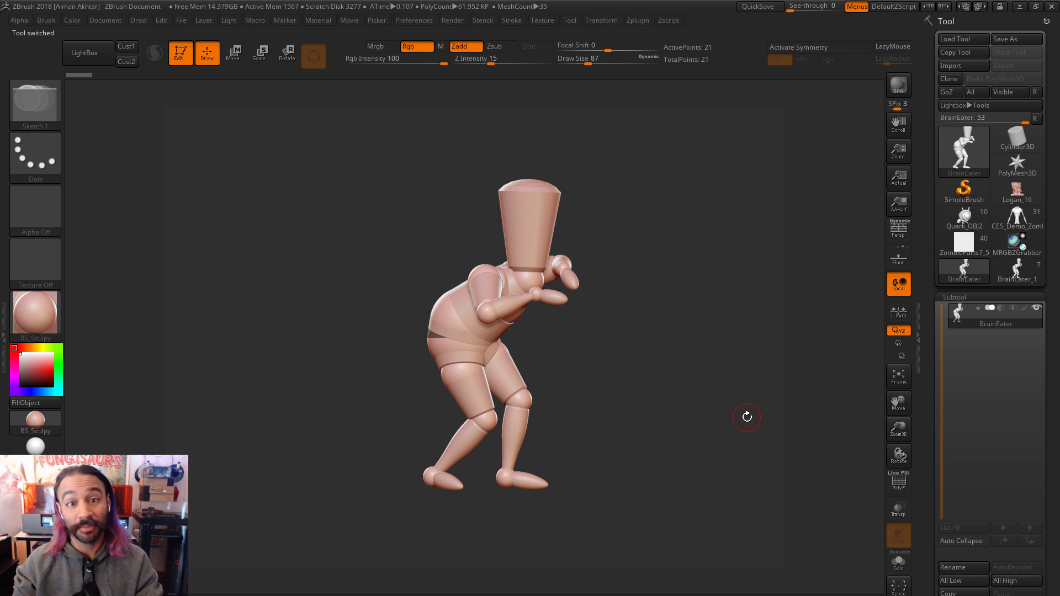
Step: Turn on the PolyFrame display for the standalone BrainEater mannequin
{"action": "left_click", "coordinate": [899, 486]}
{"action": "left_click", "coordinate": [898, 486]}
{"action": "left_click", "coordinate": [899, 486]}
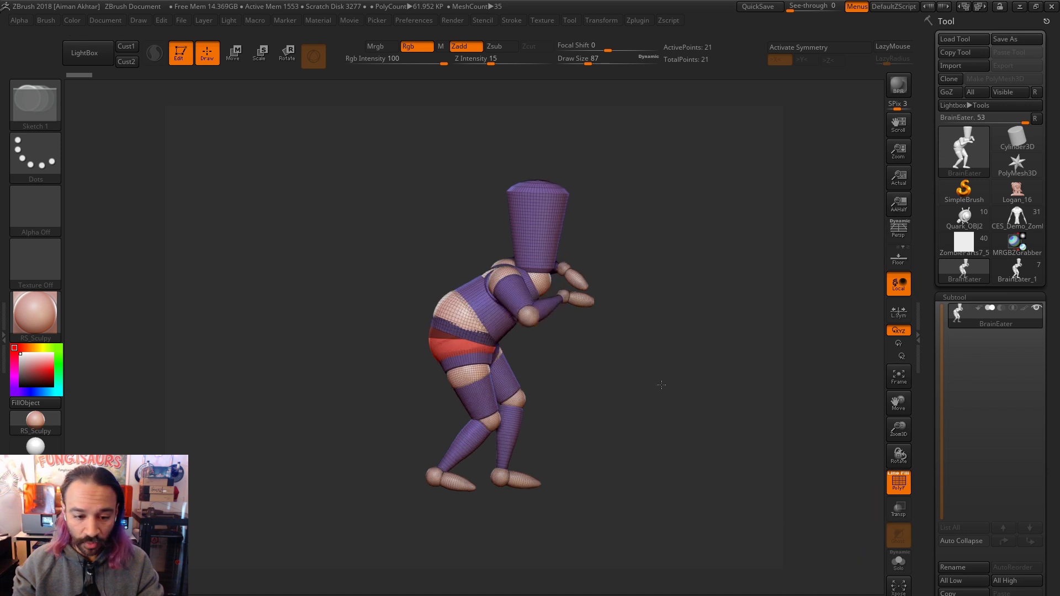
Step: Try rotating the mannequin's head in Rotate mode, then undo the change
{"action": "key", "text": "r"}
{"action": "key", "text": "ctrl"}
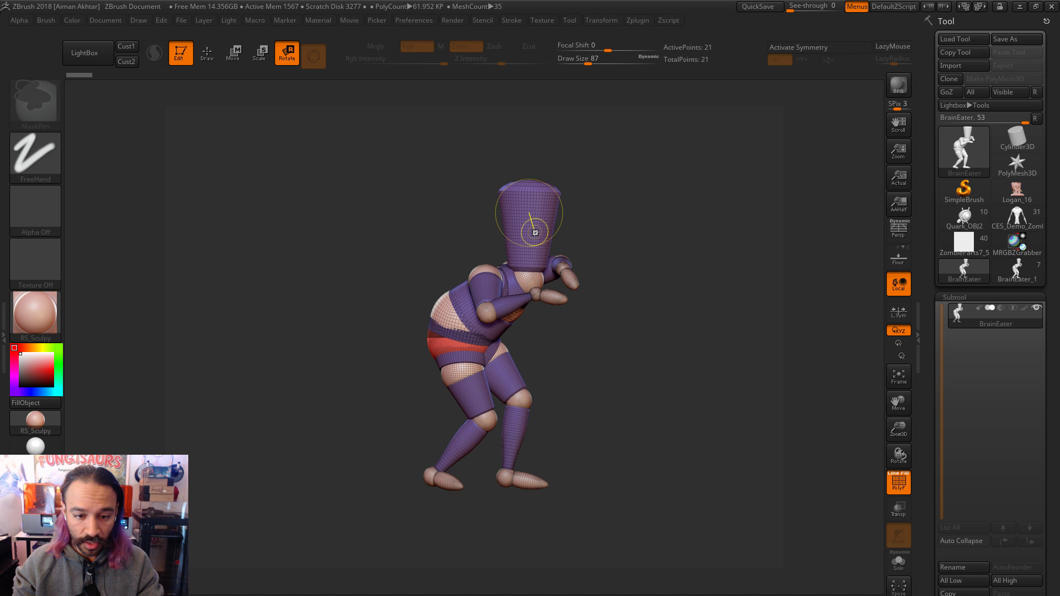
{"action": "left_click_drag", "start_coordinate": [536, 237], "coordinate": [489, 262], "text": "ctrl"}
{"action": "key", "text": "ctrl+z"}
Step: Show the BrainEater mannequin as a skinned mesh, duplicate its subtool and make the duplicate active
{"action": "scroll", "coordinate": [1011, 585], "scroll_direction": "down", "scroll_amount": 5}
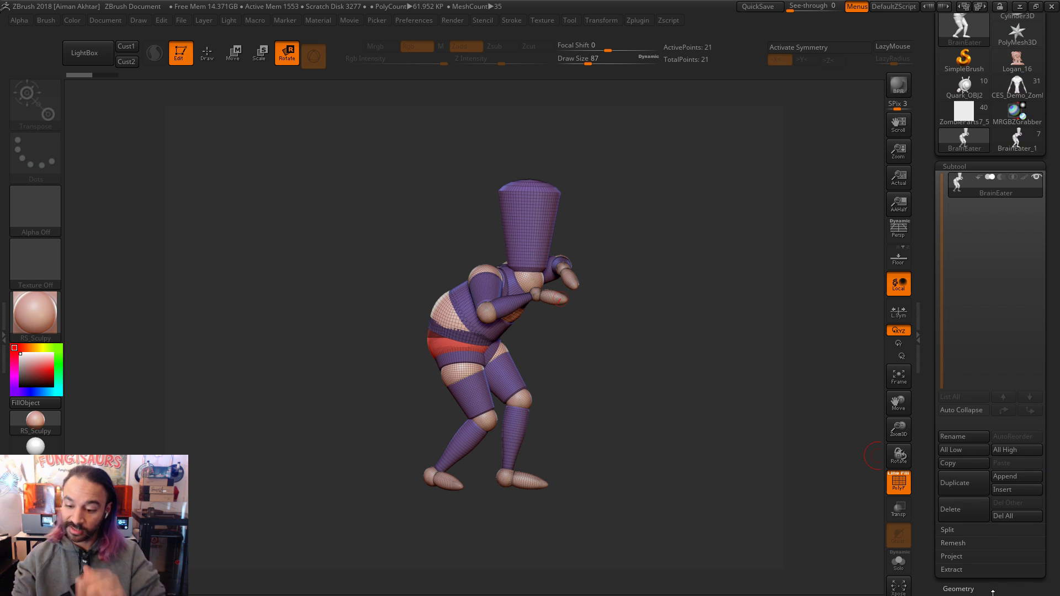
{"action": "left_click", "coordinate": [1011, 590]}
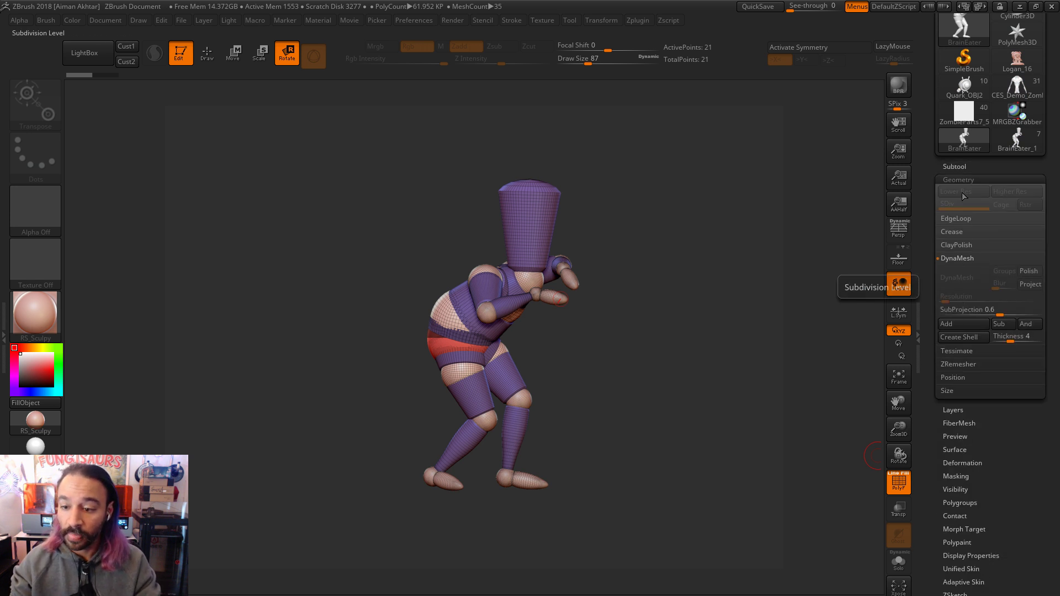
{"action": "left_click", "coordinate": [962, 166]}
{"action": "left_click_drag", "start_coordinate": [635, 326], "coordinate": [817, 339]}
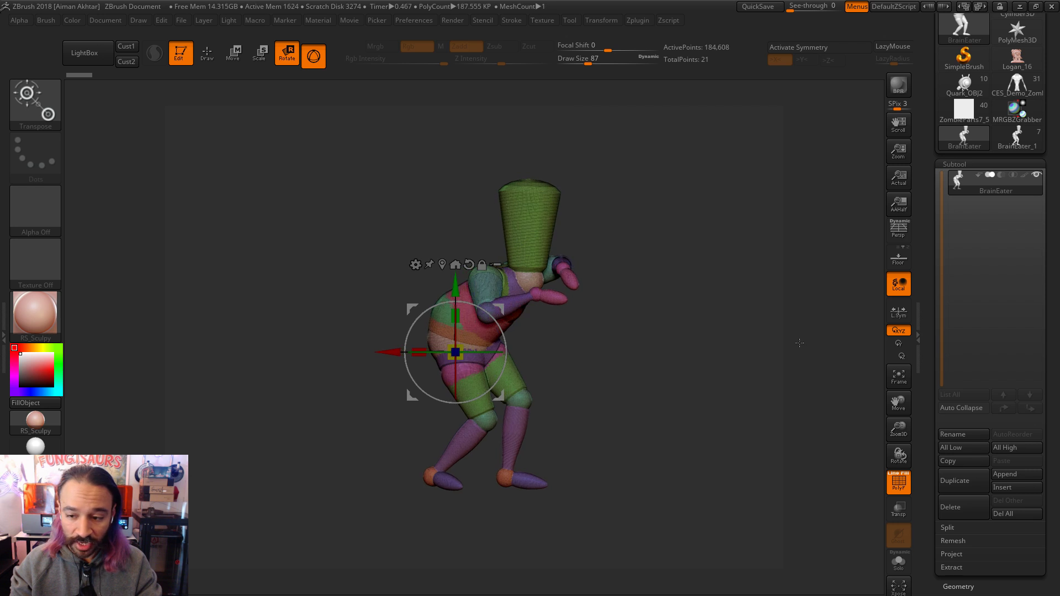
{"action": "left_click_drag", "start_coordinate": [981, 594], "coordinate": [980, 554]}
{"action": "left_click", "coordinate": [953, 422]}
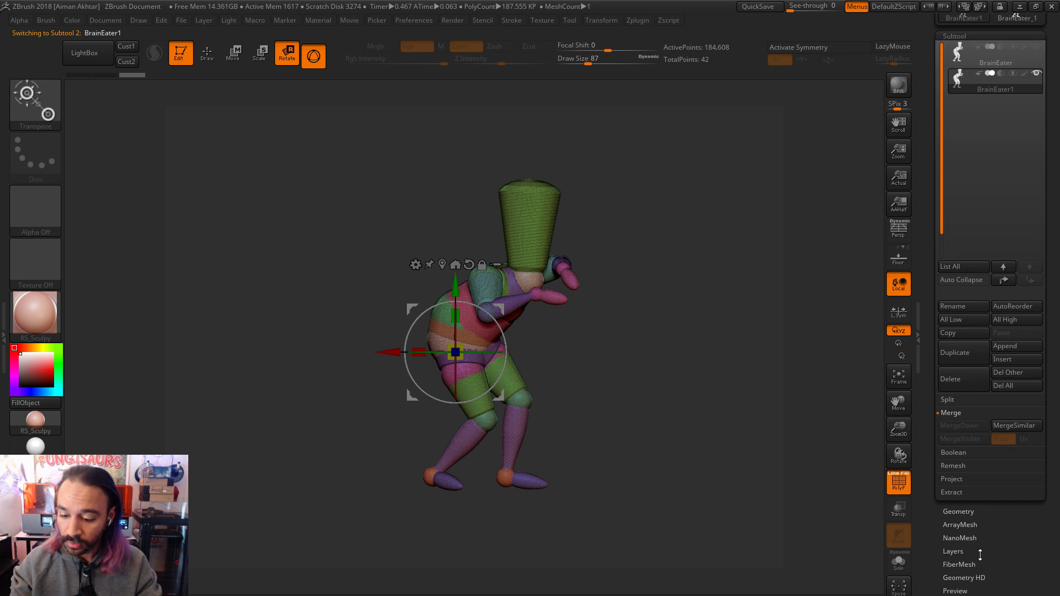
Step: Hide the polyframe and smooth the duplicate's neck, torso, arm and leg joints in Draw mode at Draw Size 517
{"action": "left_click", "coordinate": [958, 511]}
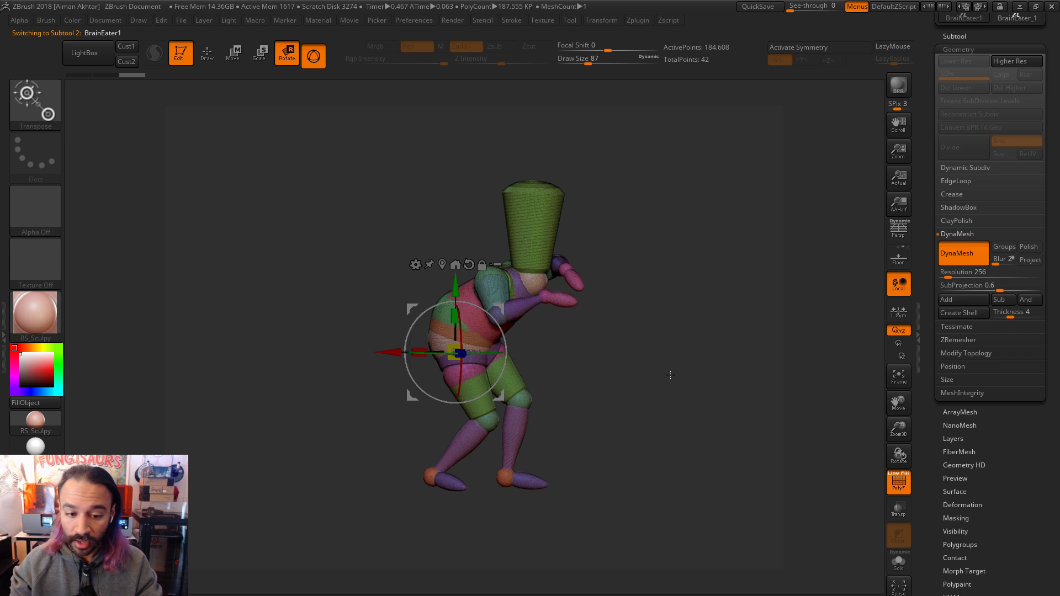
{"action": "left_click", "coordinate": [898, 481]}
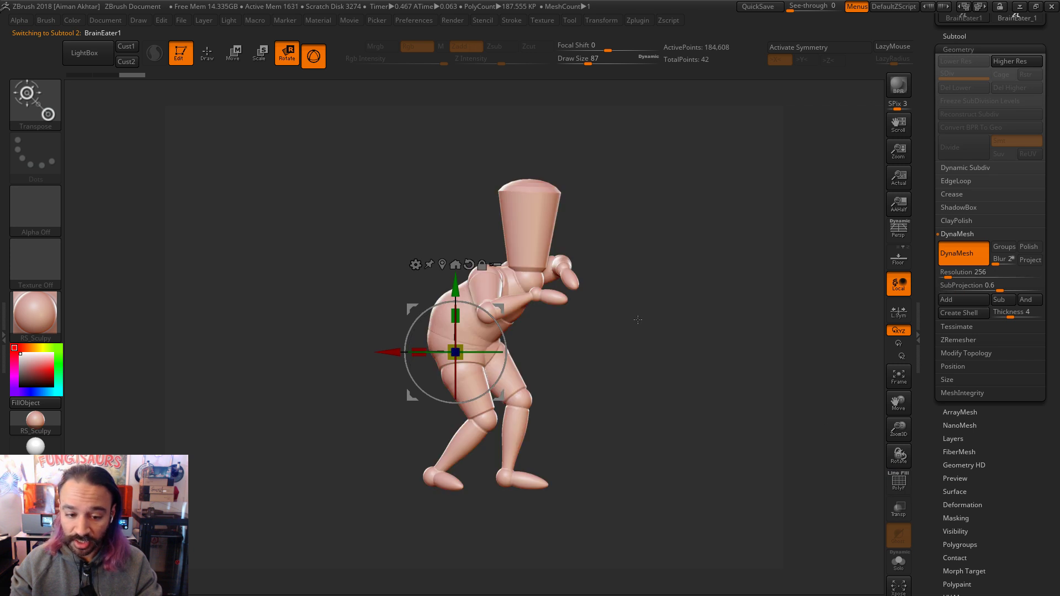
{"action": "left_click", "coordinate": [211, 58]}
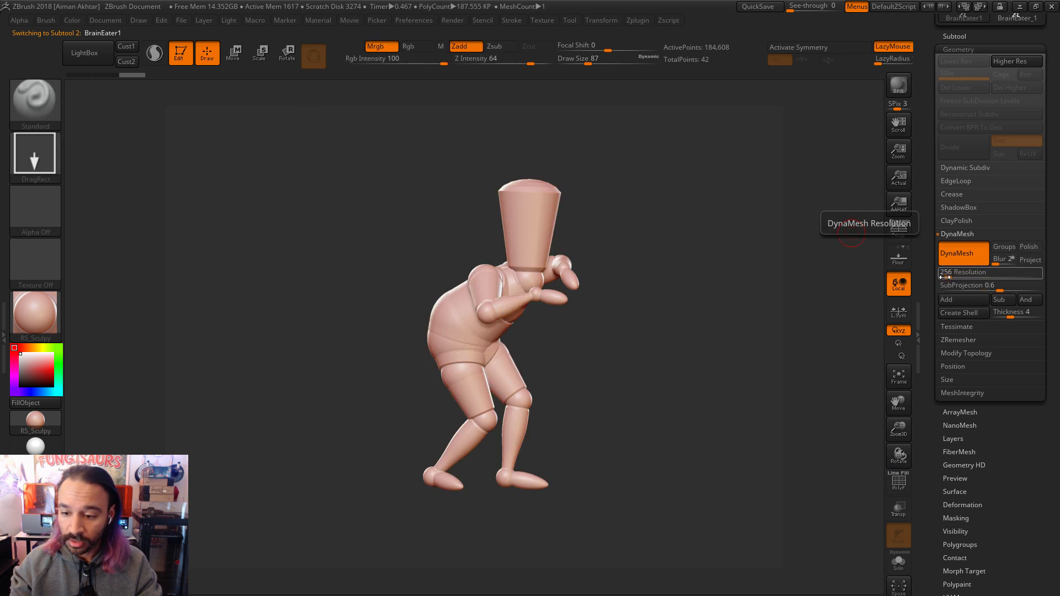
{"action": "key", "text": "shift"}
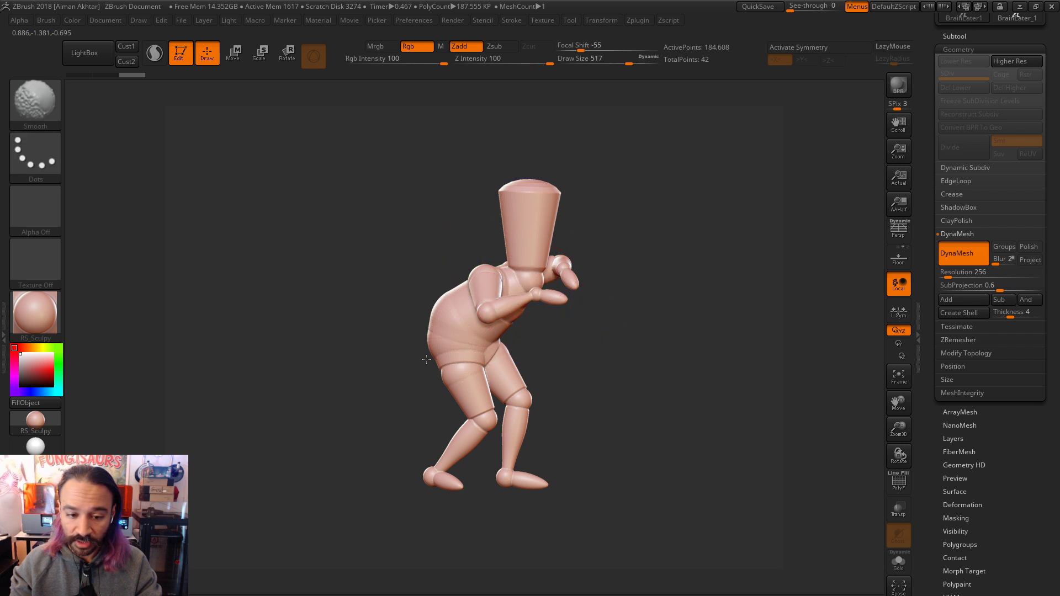
{"action": "left_click_drag", "start_coordinate": [519, 234], "coordinate": [544, 260], "text": "shift"}
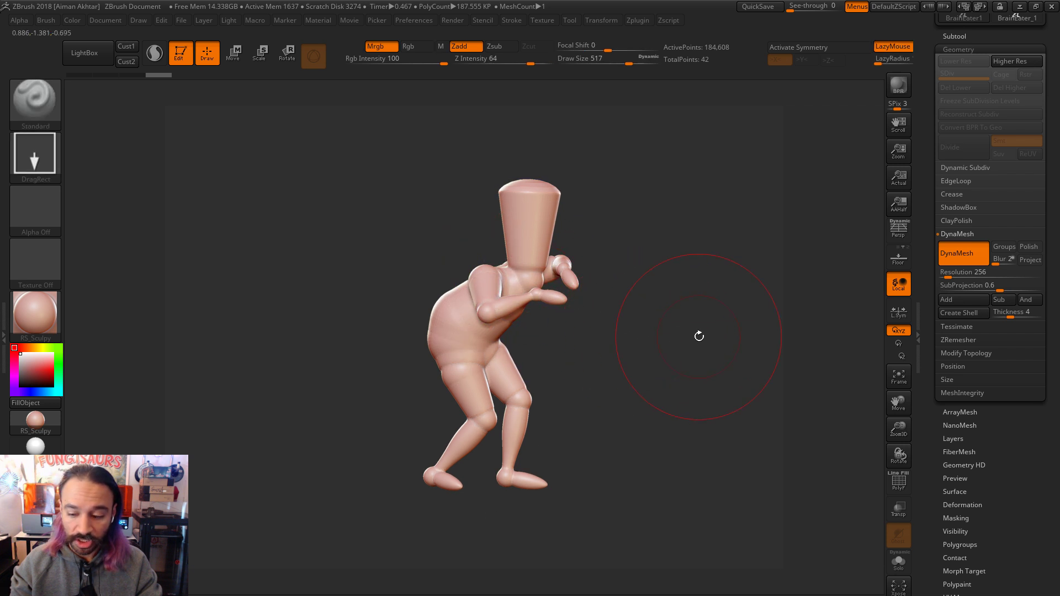
{"action": "left_click_drag", "start_coordinate": [538, 222], "coordinate": [472, 312], "text": "shift"}
{"action": "left_click_drag", "start_coordinate": [625, 331], "coordinate": [723, 326]}
{"action": "left_click_drag", "start_coordinate": [491, 384], "coordinate": [487, 400], "text": "shift"}
{"action": "left_click_drag", "start_coordinate": [441, 381], "coordinate": [544, 353]}
{"action": "left_click_drag", "start_coordinate": [552, 304], "coordinate": [533, 479], "text": "shift"}
{"action": "left_click_drag", "start_coordinate": [687, 362], "coordinate": [789, 359]}
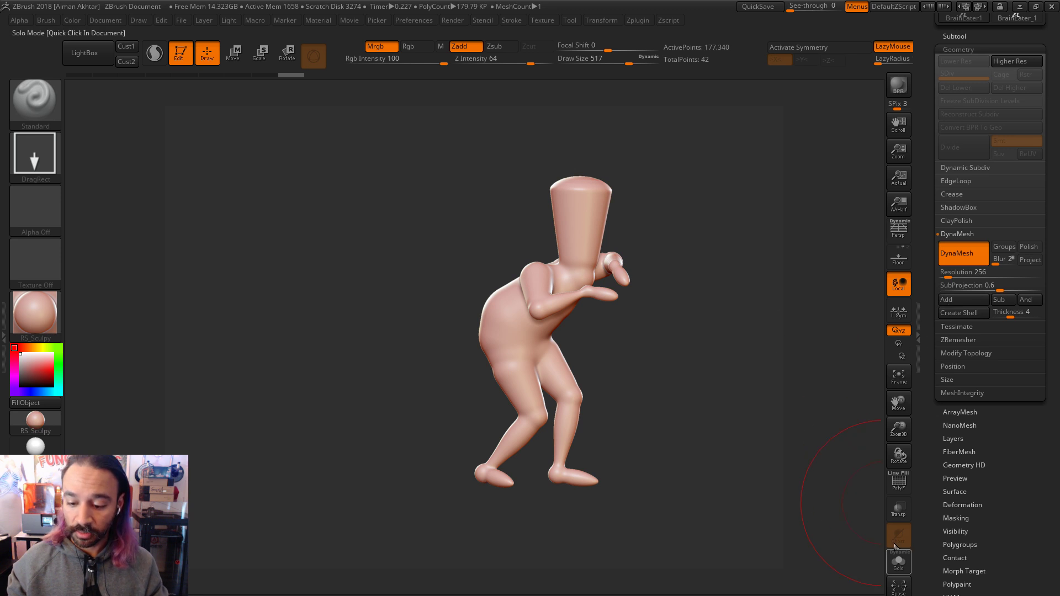
Step: Inspect the smoothed body's mesh and polygroups up close with PolyFrame shown, then hide the polyframe again
{"action": "left_click", "coordinate": [898, 481]}
{"action": "mouse_move", "coordinate": [775, 467]}
{"action": "left_mouse_down"}
{"action": "mouse_move", "coordinate": [754, 485]}
{"action": "mouse_move", "coordinate": [714, 421]}
{"action": "mouse_move", "coordinate": [751, 501]}
{"action": "left_mouse_up"}
{"action": "left_click_drag", "start_coordinate": [719, 407], "coordinate": [689, 386], "text": "ctrl"}
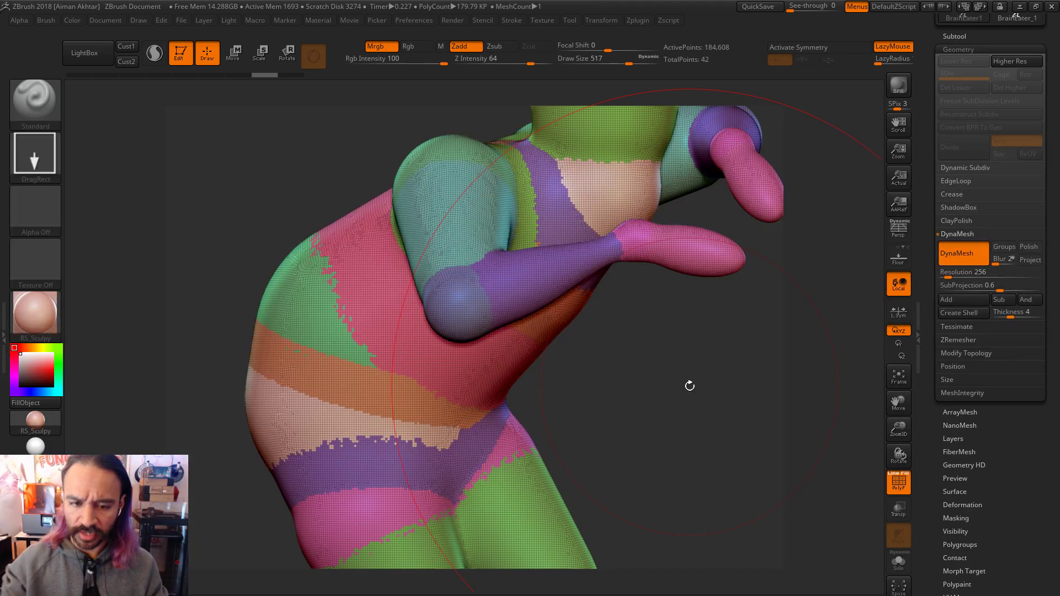
{"action": "left_click_drag", "start_coordinate": [632, 343], "coordinate": [688, 312], "text": "ctrl"}
{"action": "left_click", "coordinate": [898, 482]}
{"action": "mouse_move", "coordinate": [731, 398]}
{"action": "left_mouse_down"}
{"action": "mouse_move", "coordinate": [696, 402]}
{"action": "mouse_move", "coordinate": [735, 393]}
{"action": "left_mouse_up"}
{"action": "left_click_drag", "start_coordinate": [712, 350], "coordinate": [688, 349]}
Step: Set the brush Draw Size to 149
{"action": "key", "text": "s"}
{"action": "left_click_drag", "start_coordinate": [593, 237], "coordinate": [577, 237]}
{"action": "left_click_drag", "start_coordinate": [698, 331], "coordinate": [652, 326]}
{"action": "key", "text": "s"}
{"action": "left_click_drag", "start_coordinate": [602, 272], "coordinate": [576, 270]}
{"action": "mouse_move", "coordinate": [652, 359]}
{"action": "left_mouse_down"}
{"action": "mouse_move", "coordinate": [715, 365]}
{"action": "mouse_move", "coordinate": [672, 337]}
{"action": "left_mouse_up"}
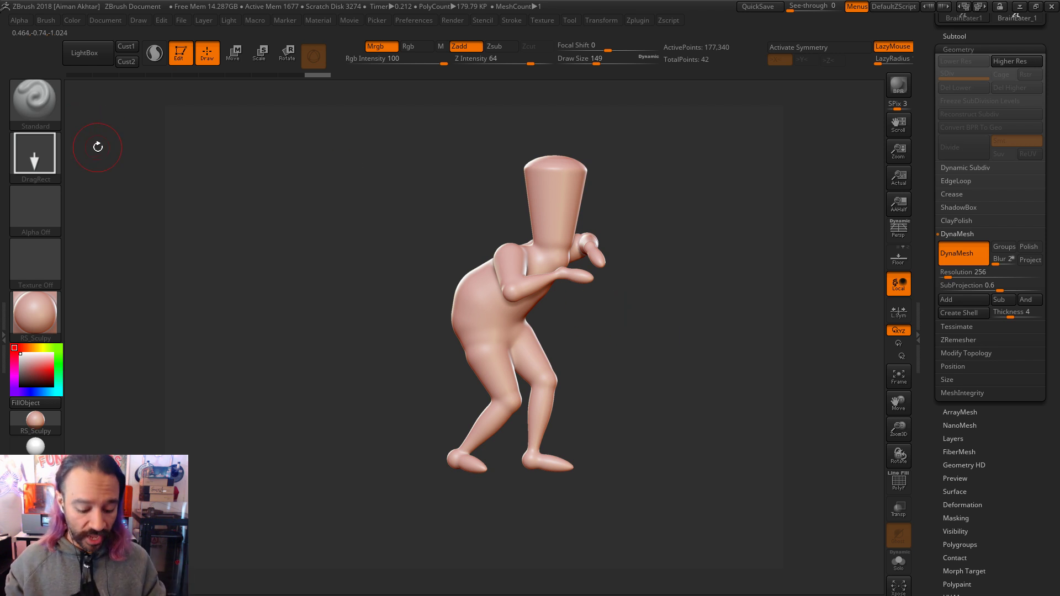
Step: Switch to the InsertMesh brush that holds the 31 zombie body parts
{"action": "key", "text": "b"}
{"action": "key", "text": "m"}
{"action": "key", "text": "v"}
{"action": "left_click", "coordinate": [38, 122]}
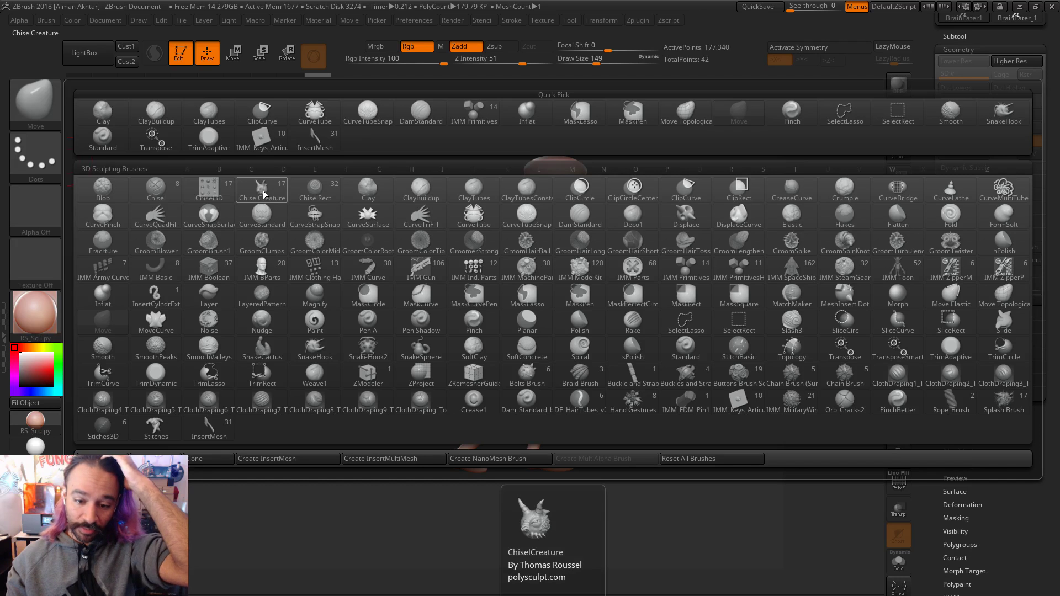
{"action": "left_click", "coordinate": [212, 432]}
Step: Insert the zombie foot part onto the underside of the mannequin's forward foot
{"action": "left_click_drag", "start_coordinate": [684, 503], "coordinate": [648, 568]}
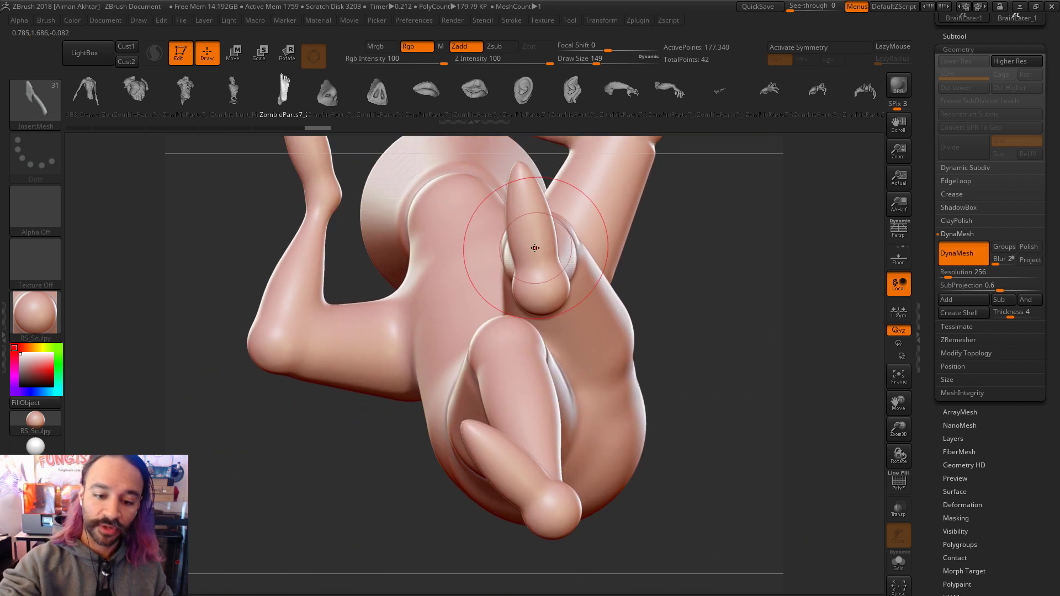
{"action": "left_click_drag", "start_coordinate": [538, 251], "coordinate": [554, 350]}
{"action": "left_click_drag", "start_coordinate": [727, 227], "coordinate": [737, 364]}
{"action": "left_click_drag", "start_coordinate": [709, 304], "coordinate": [766, 291]}
{"action": "left_click_drag", "start_coordinate": [642, 302], "coordinate": [606, 359], "text": "alt"}
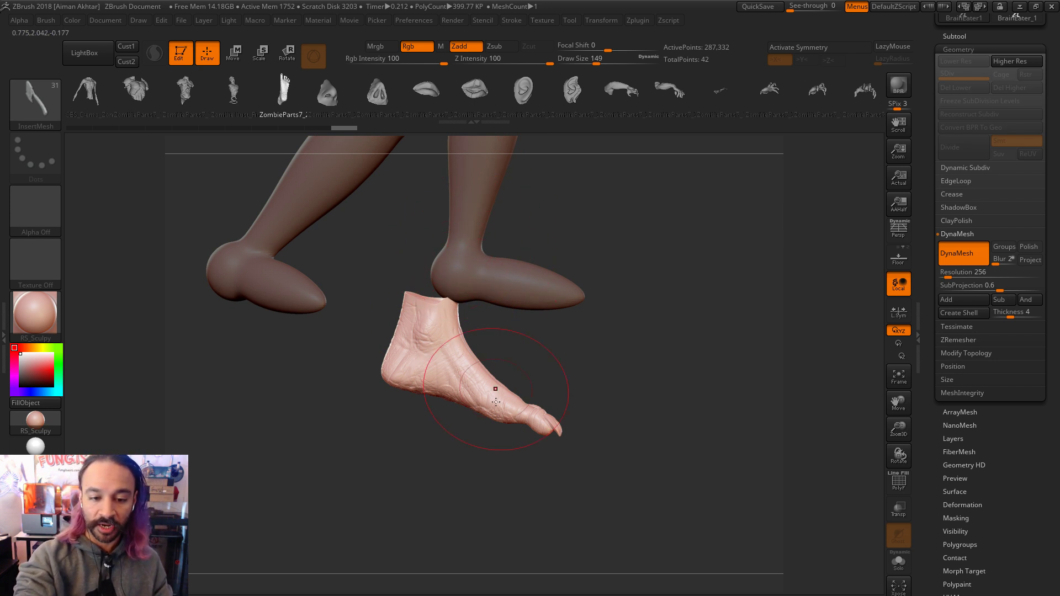
Step: Move the inserted zombie foot up over the mannequin's forward foot and rotate it to line up with the ankle
{"action": "key", "text": "w"}
{"action": "left_click_drag", "start_coordinate": [564, 322], "coordinate": [610, 237]}
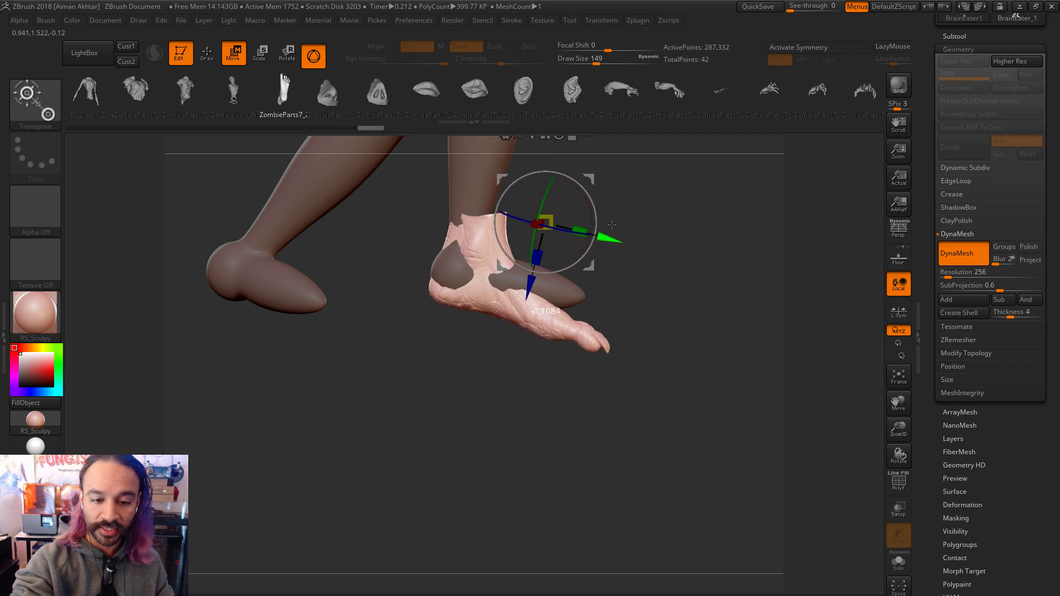
{"action": "left_click", "coordinate": [287, 54]}
{"action": "left_click_drag", "start_coordinate": [592, 200], "coordinate": [587, 191]}
{"action": "left_click_drag", "start_coordinate": [542, 286], "coordinate": [544, 270]}
{"action": "left_click_drag", "start_coordinate": [620, 208], "coordinate": [606, 208]}
{"action": "left_click_drag", "start_coordinate": [656, 237], "coordinate": [553, 234]}
{"action": "key", "text": "ctrl+z"}
{"action": "left_click_drag", "start_coordinate": [713, 225], "coordinate": [684, 336]}
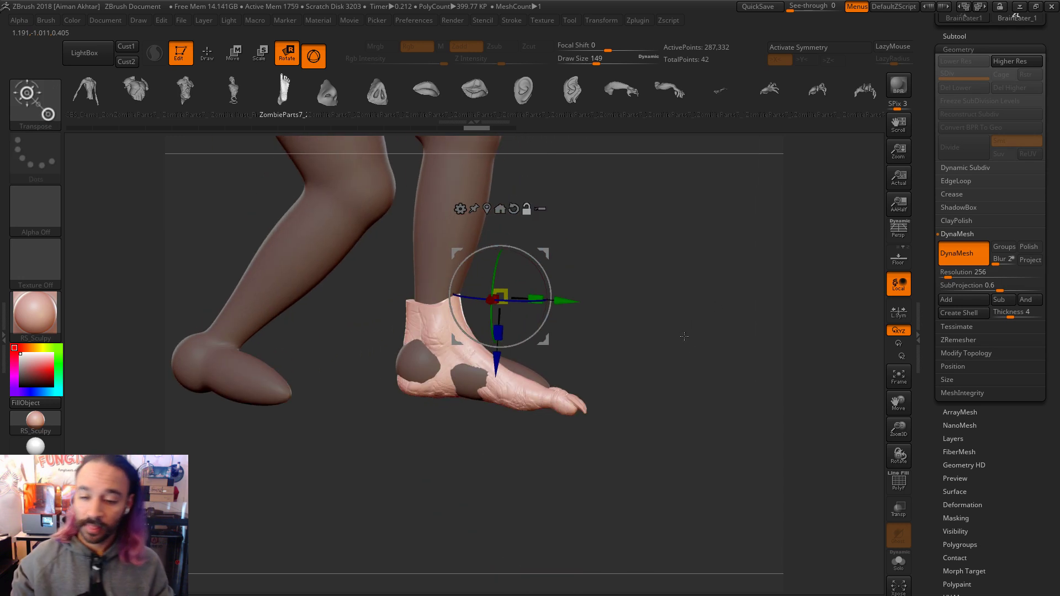
Step: Turn on X symmetry, return to Draw mode and open the Split options for the BrainEater1 subtool
{"action": "key", "text": "x"}
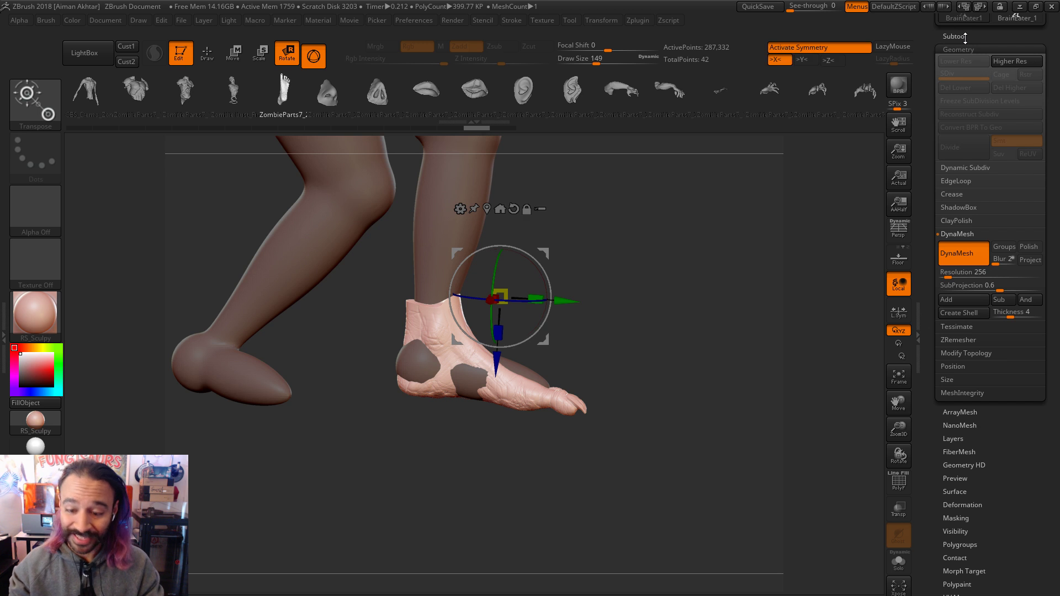
{"action": "key", "text": "q"}
{"action": "left_click", "coordinate": [965, 37]}
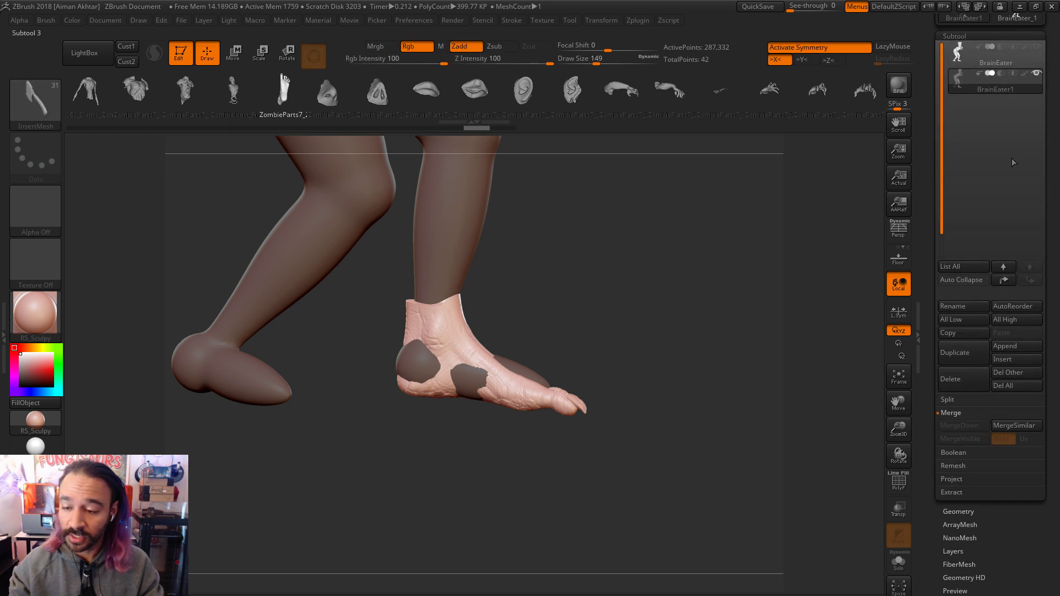
{"action": "left_click", "coordinate": [960, 399]}
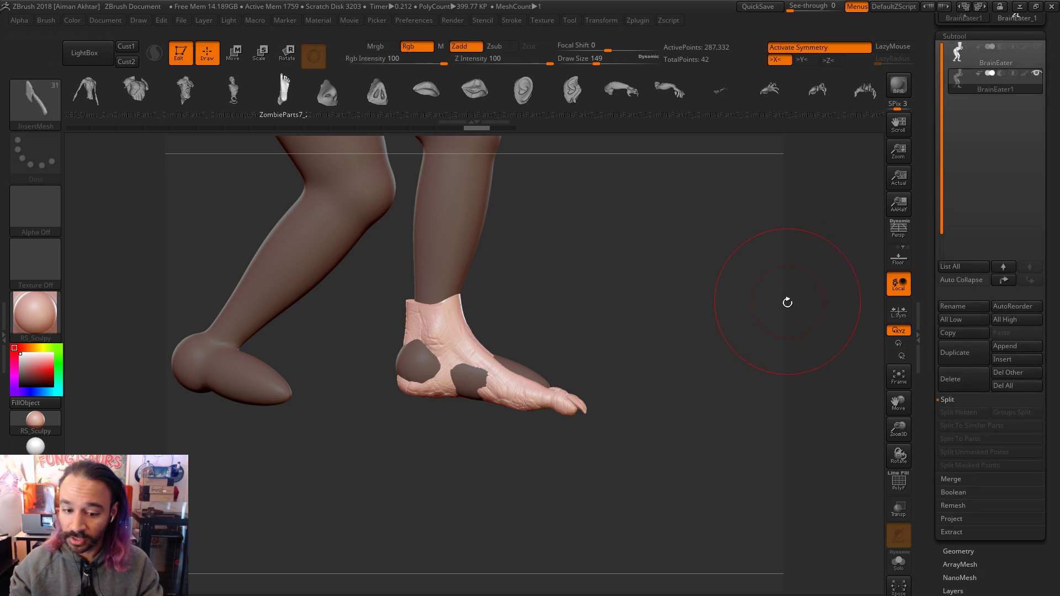
{"action": "left_click_drag", "start_coordinate": [789, 300], "coordinate": [812, 312]}
{"action": "left_click_drag", "start_coordinate": [732, 475], "coordinate": [754, 485], "text": "alt"}
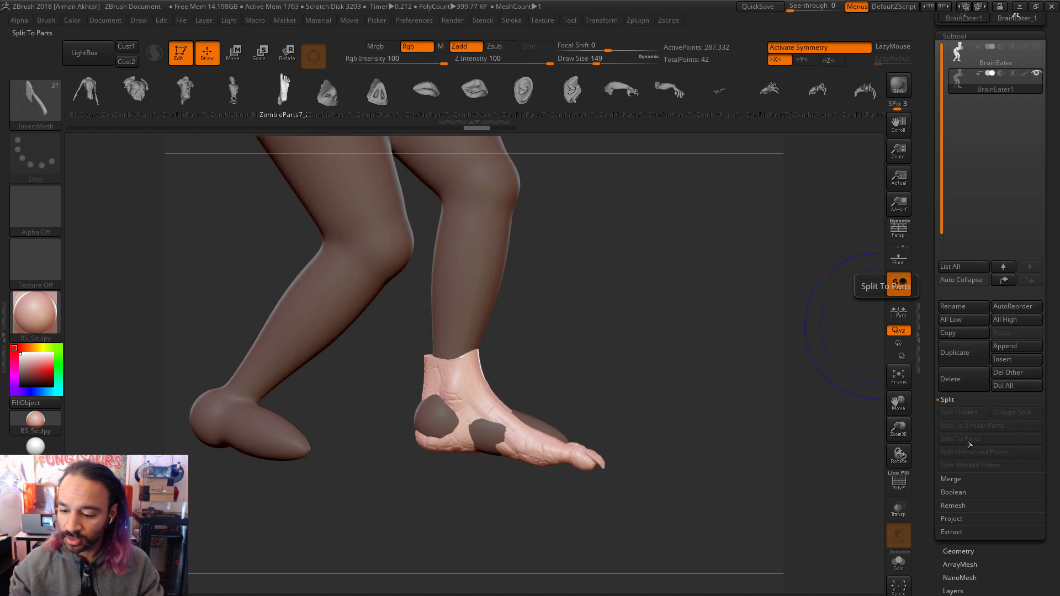
Step: Clear the mask and isolate the inserted zombie foot, then show the whole mannequin again
{"action": "key", "text": "ctrl"}
{"action": "mouse_move", "coordinate": [694, 308]}
{"action": "left_mouse_down", "text": "ctrl"}
{"action": "mouse_move", "coordinate": [693, 324]}
{"action": "mouse_move", "coordinate": [607, 317]}
{"action": "mouse_move", "coordinate": [620, 374]}
{"action": "left_mouse_up", "text": "ctrl"}
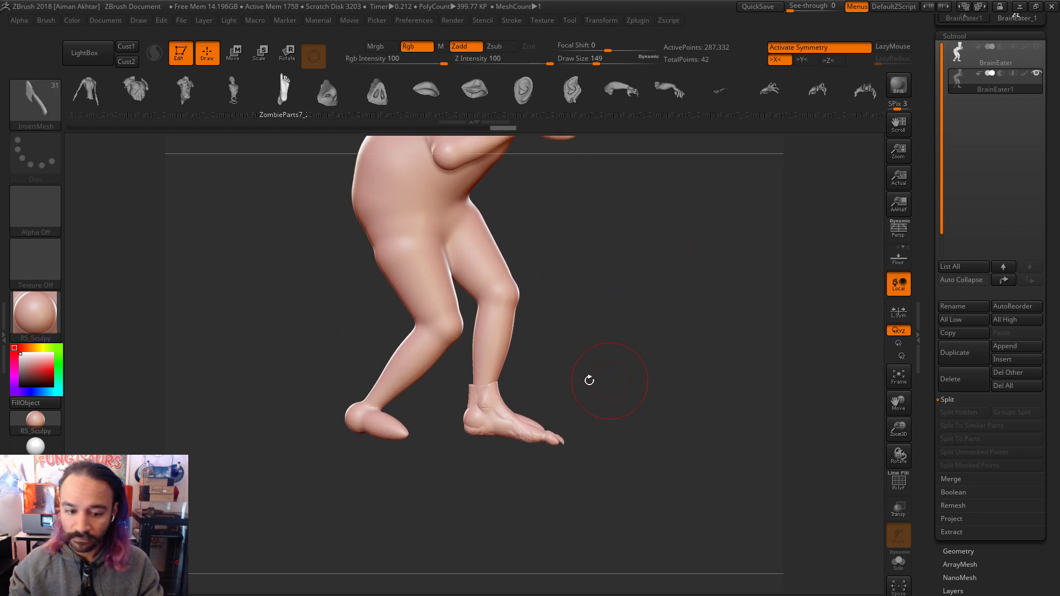
{"action": "left_click", "coordinate": [484, 393], "text": "ctrl+shift"}
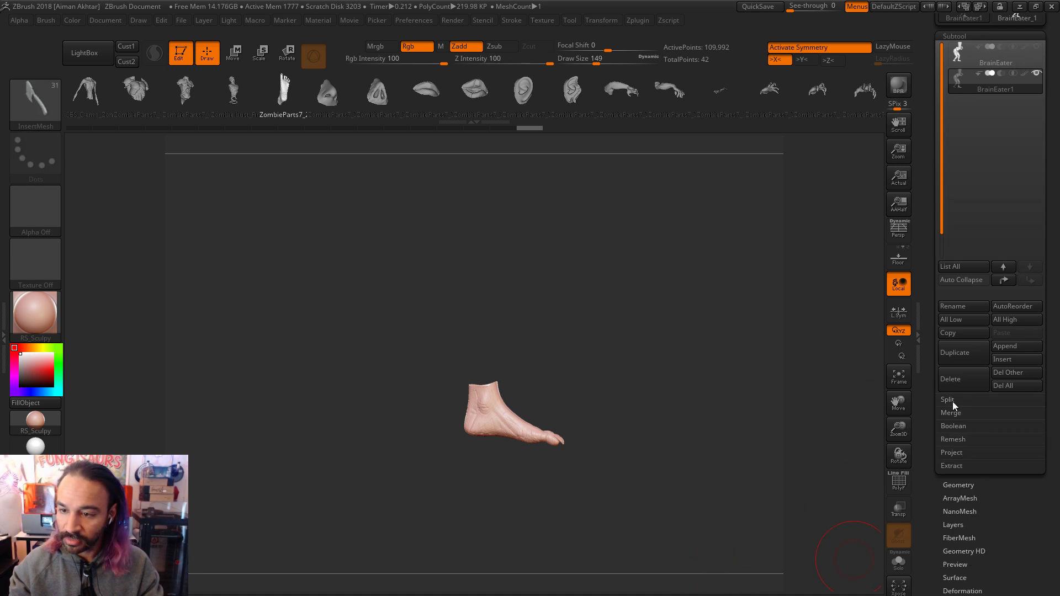
{"action": "left_click", "coordinate": [712, 344], "text": "ctrl+shift"}
{"action": "left_click_drag", "start_coordinate": [712, 344], "coordinate": [659, 337]}
{"action": "mouse_move", "coordinate": [659, 337]}
{"action": "left_mouse_down", "text": "alt"}
{"action": "mouse_move", "coordinate": [657, 374]}
{"action": "mouse_move", "coordinate": [719, 393]}
{"action": "mouse_move", "coordinate": [727, 480]}
{"action": "mouse_move", "coordinate": [863, 482]}
{"action": "left_mouse_up", "text": "alt"}
Step: Switch to the Move brush and display the PolyFrame on the mannequin
{"action": "key", "text": "b"}
{"action": "key", "text": "m"}
{"action": "key", "text": "v"}
{"action": "left_click", "coordinate": [898, 482]}
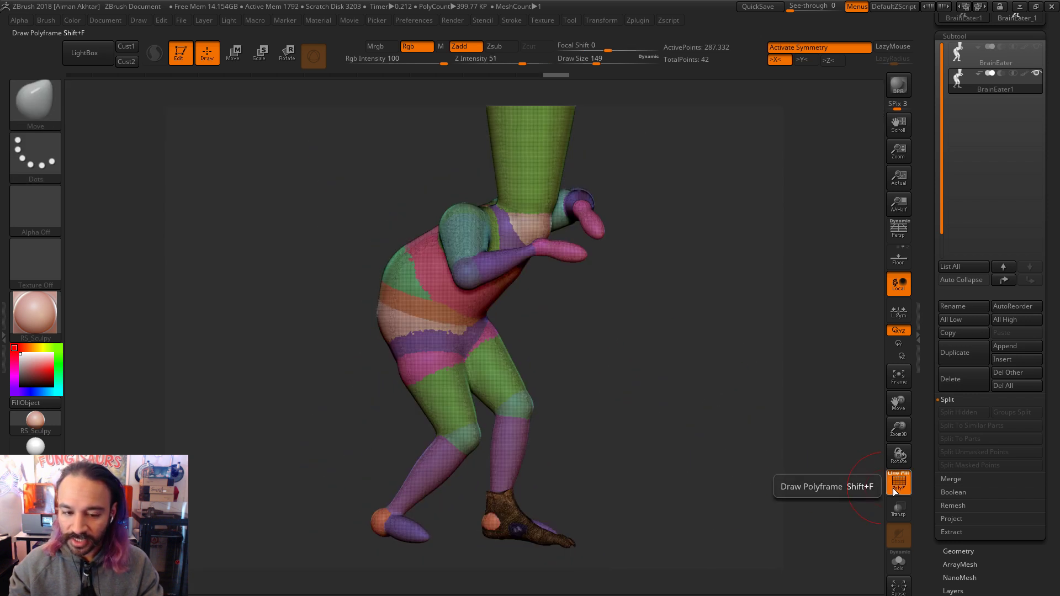
Step: Leave the ZSphere preview, storing the modified mesh as a new PolyMesh3D, and generate a fresh skin preview of the mannequin
{"action": "left_click_drag", "start_coordinate": [688, 407], "coordinate": [680, 409]}
{"action": "key", "text": "a"}
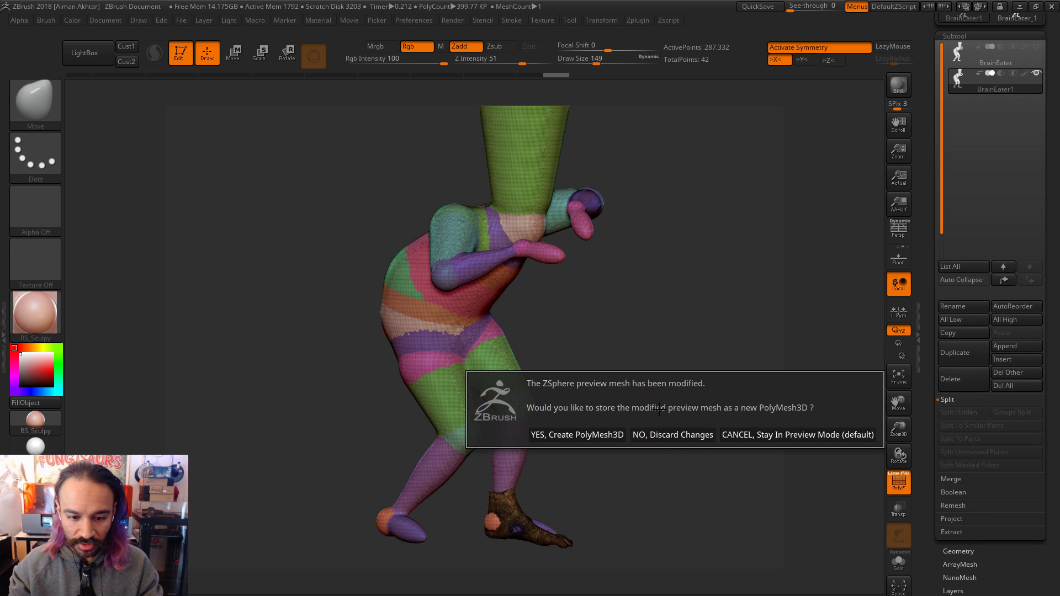
{"action": "left_click", "coordinate": [602, 435]}
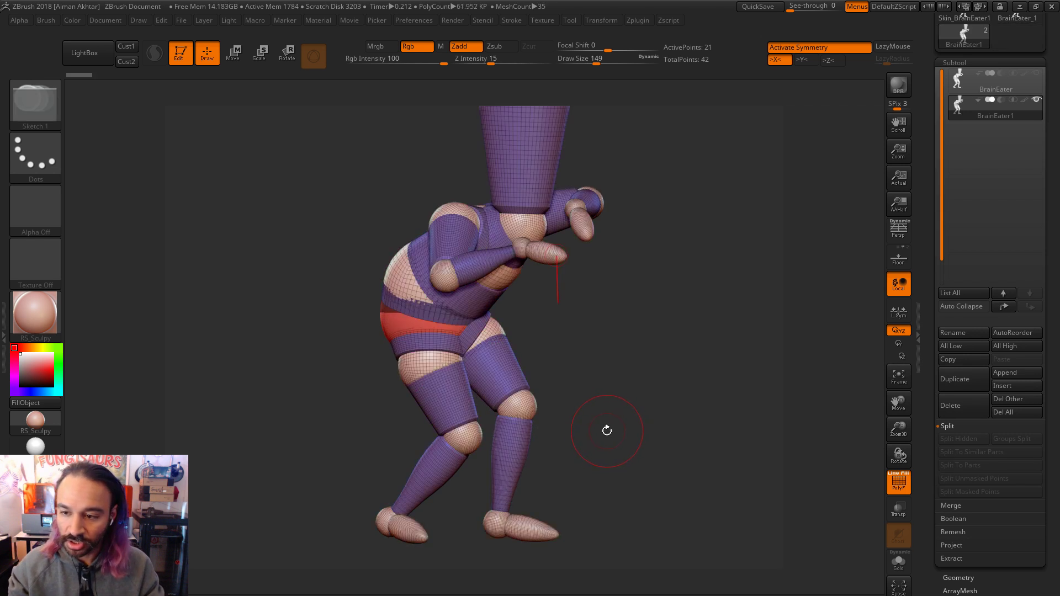
{"action": "left_click_drag", "start_coordinate": [590, 432], "coordinate": [609, 439]}
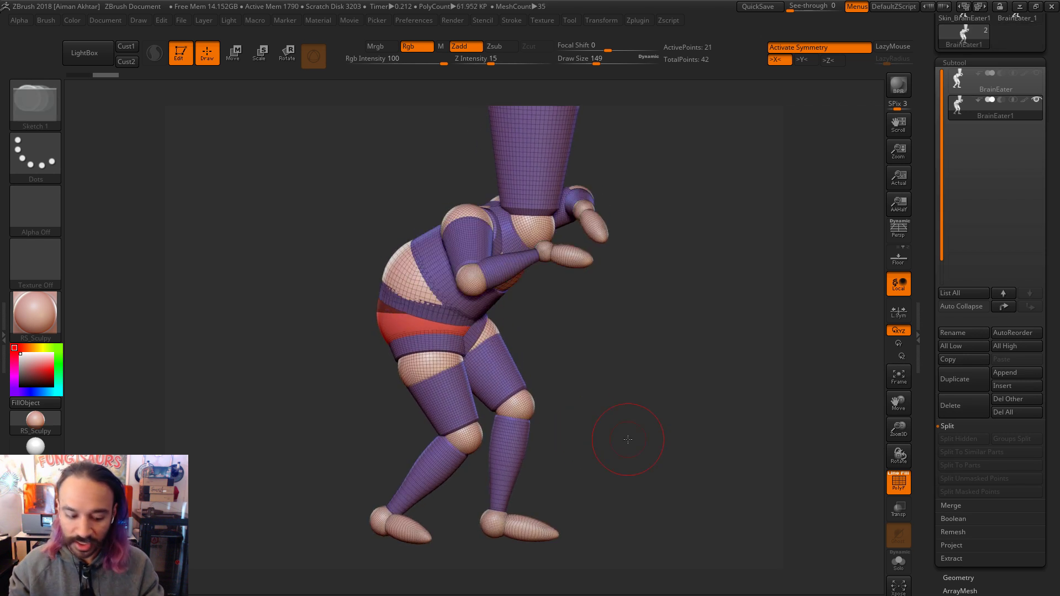
{"action": "key", "text": "a"}
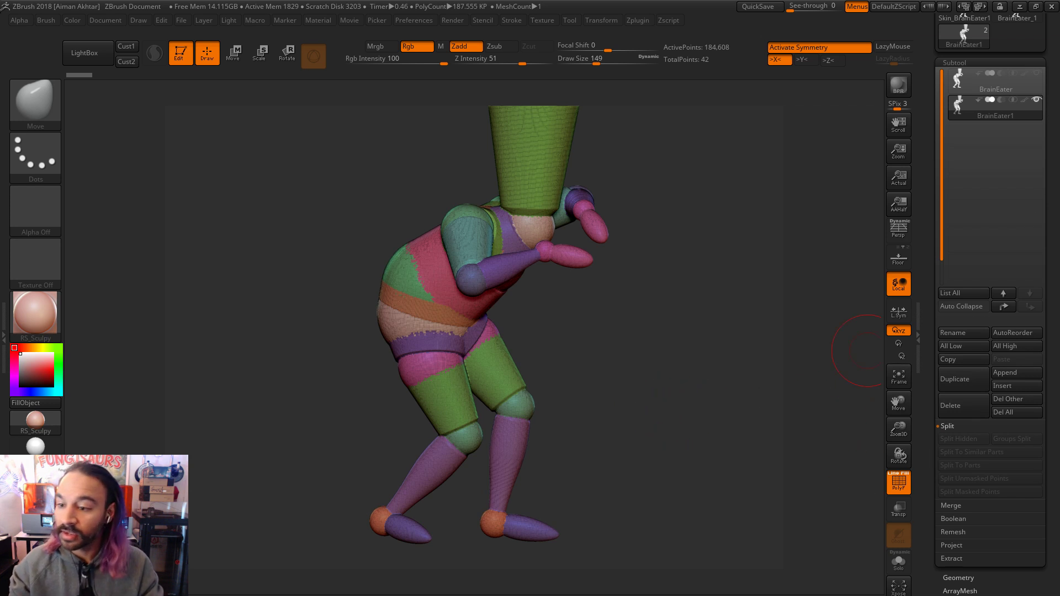
Step: Convert the BrainEater1 skin preview into a PolyMesh3D tool
{"action": "left_click_drag", "start_coordinate": [1056, 174], "coordinate": [1052, 207]}
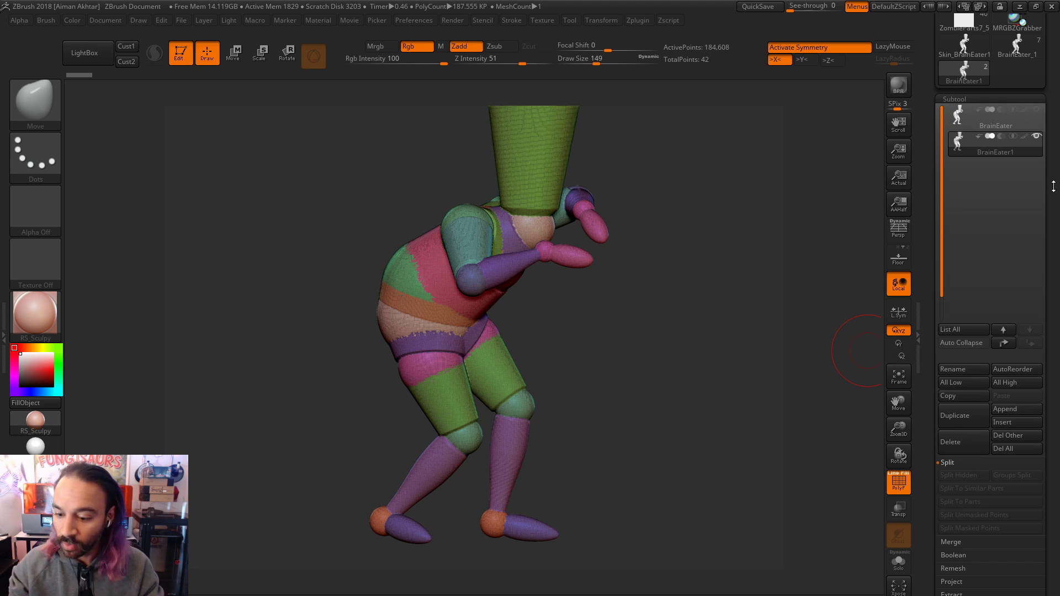
{"action": "left_click_drag", "start_coordinate": [1053, 186], "coordinate": [1044, 298]}
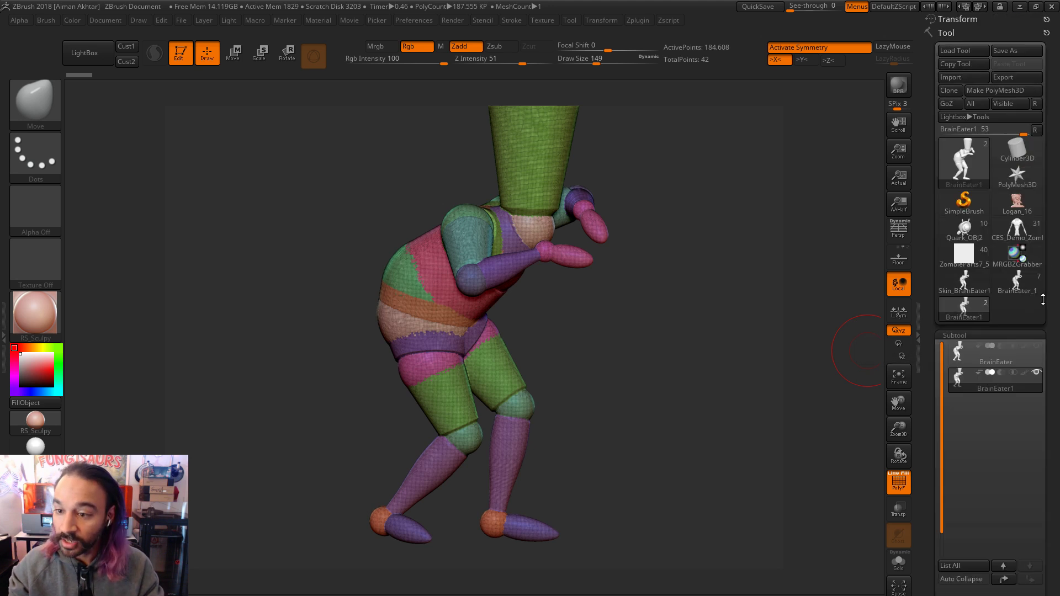
{"action": "left_click", "coordinate": [996, 91]}
{"action": "left_click_drag", "start_coordinate": [660, 379], "coordinate": [652, 353]}
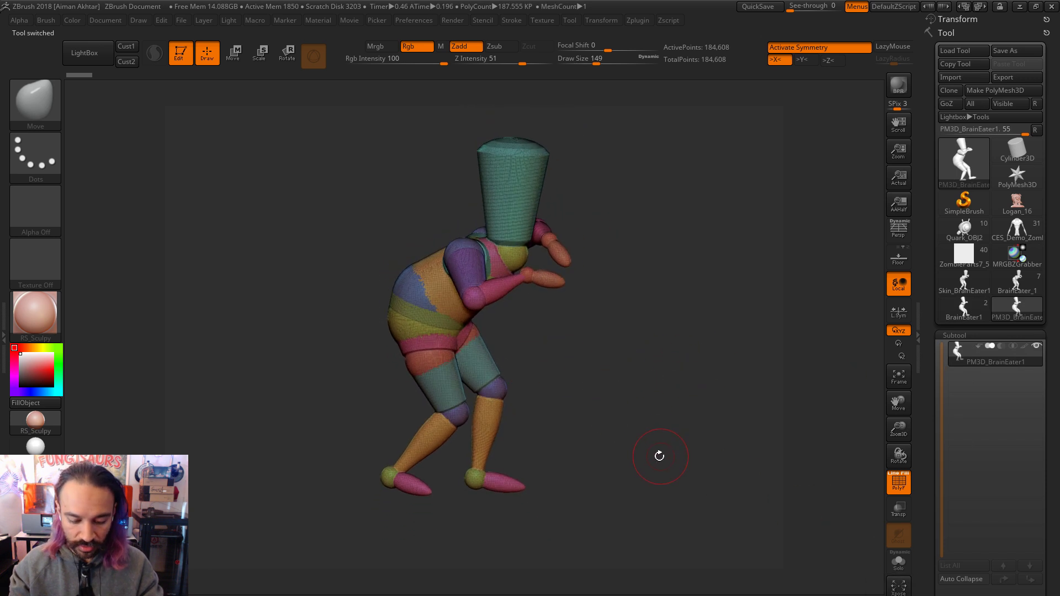
Step: Switch to the Standard brush and combine the whole mannequin into a single polygroup
{"action": "key", "text": "b"}
{"action": "key", "text": "s"}
{"action": "key", "text": "t"}
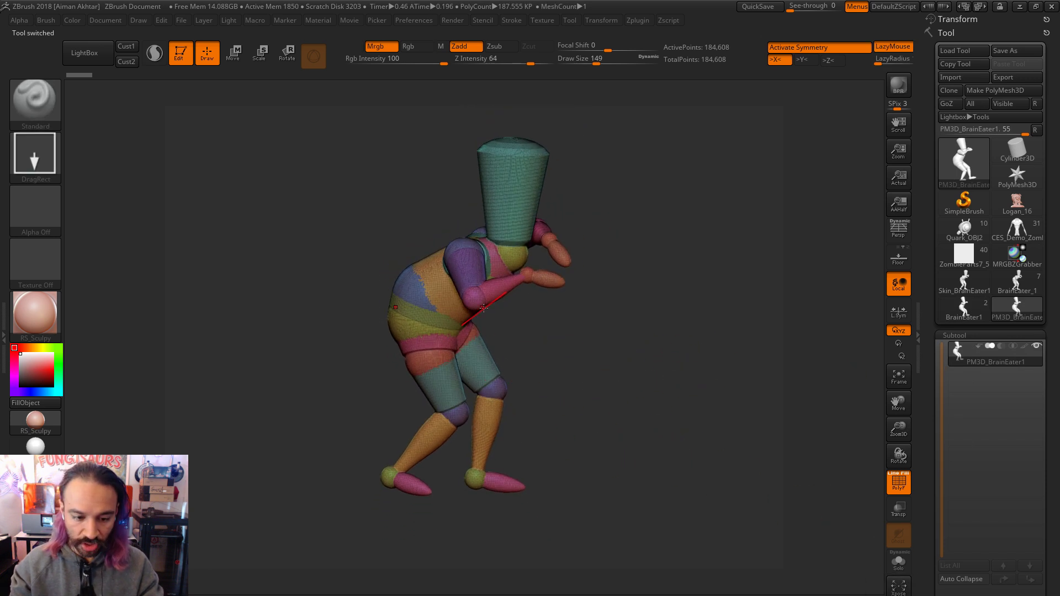
{"action": "left_click", "coordinate": [44, 22]}
{"action": "left_click", "coordinate": [72, 22]}
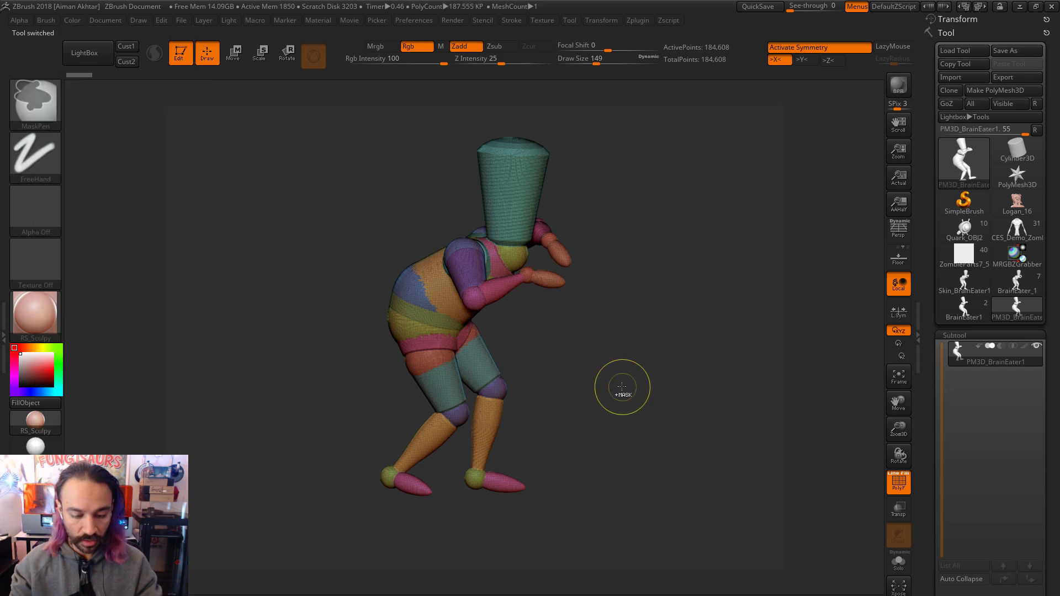
{"action": "key", "text": "ctrl+w"}
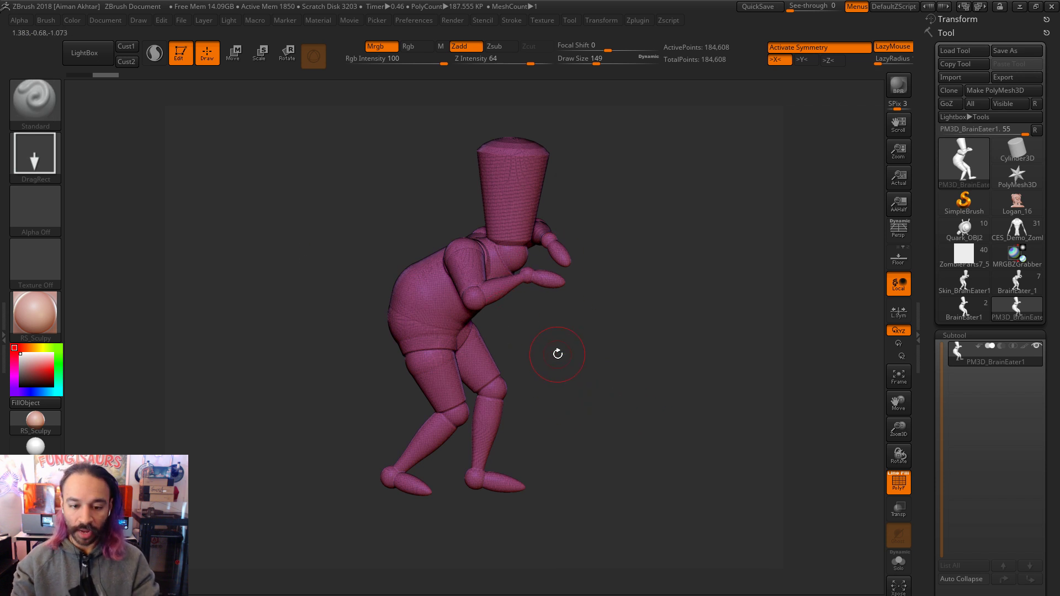
Step: Delete the original BrainEater1 ZSphere tool and return to the PM3D_BrainEater1 tool
{"action": "left_click", "coordinate": [967, 314]}
{"action": "left_click_drag", "start_coordinate": [1040, 593], "coordinate": [1041, 580]}
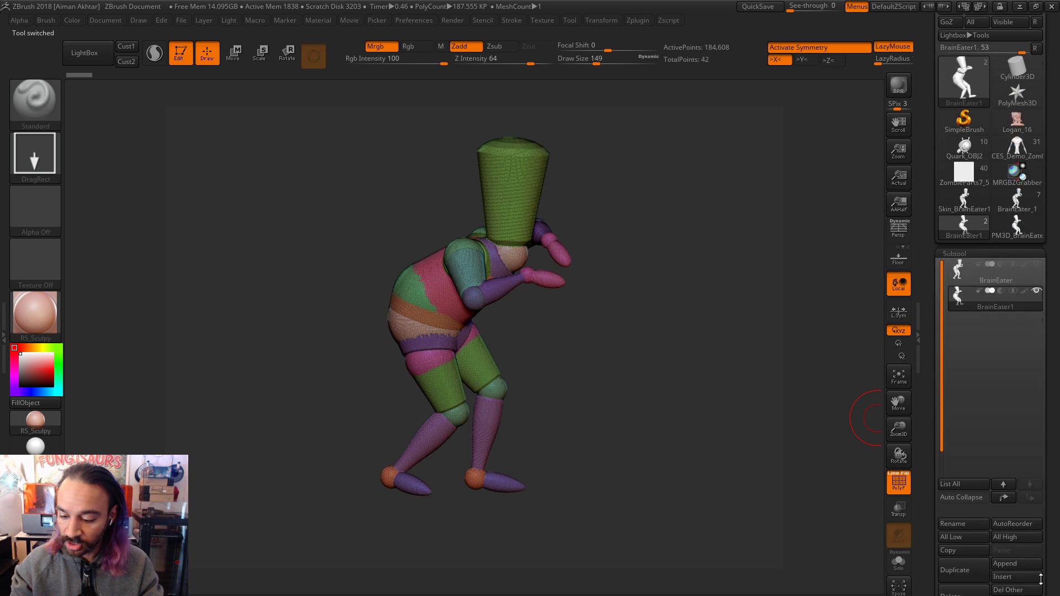
{"action": "left_click", "coordinate": [938, 590]}
{"action": "left_click", "coordinate": [828, 595]}
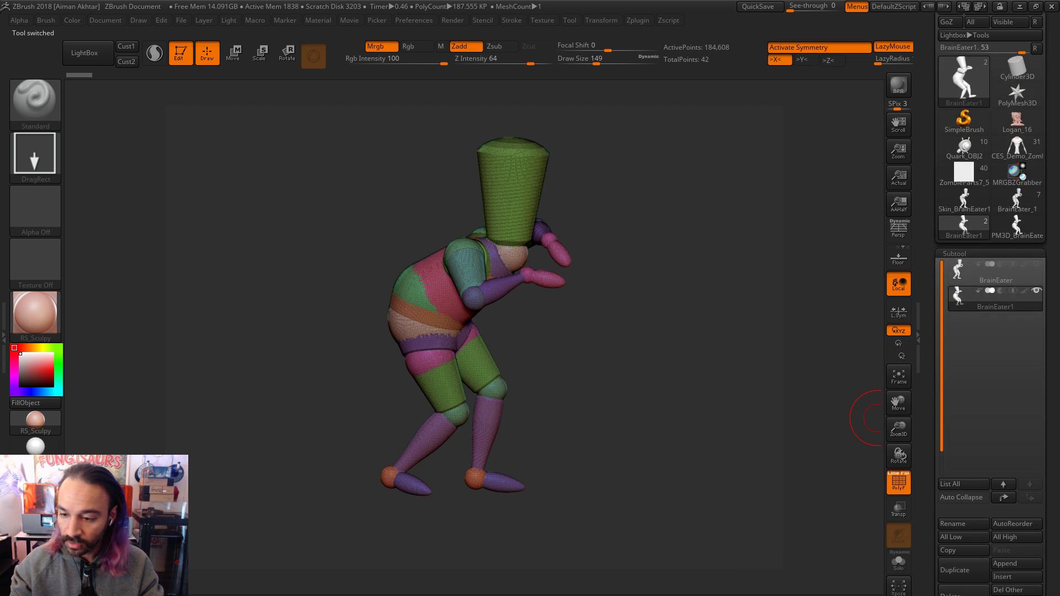
{"action": "left_click", "coordinate": [973, 232]}
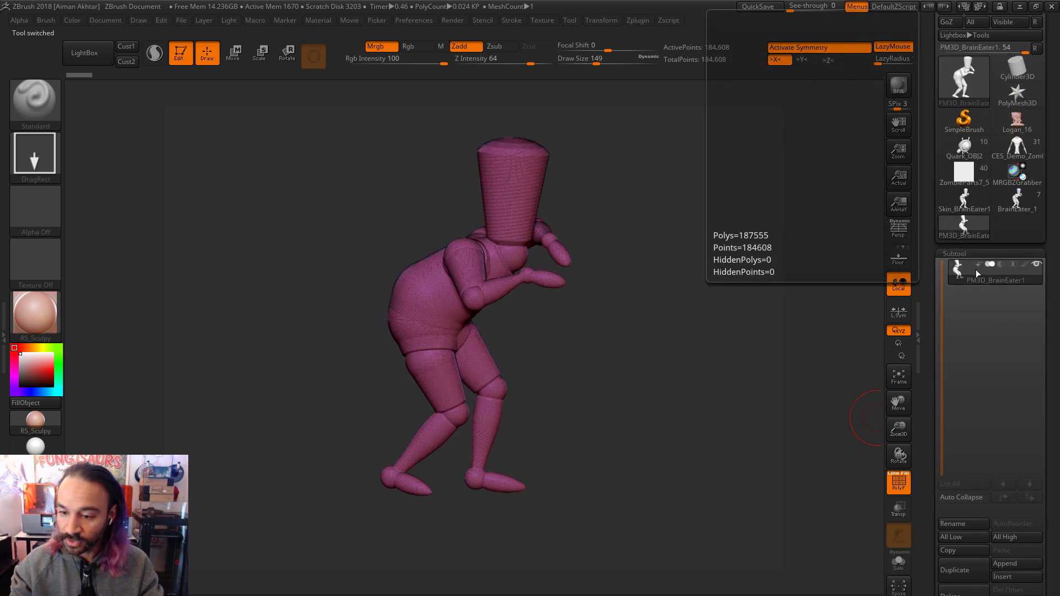
Step: Rename the PM3D_BrainEater1 subtool as BrainEater1 and duplicate it
{"action": "left_click", "coordinate": [983, 525]}
{"action": "type", "text": "Brai"}
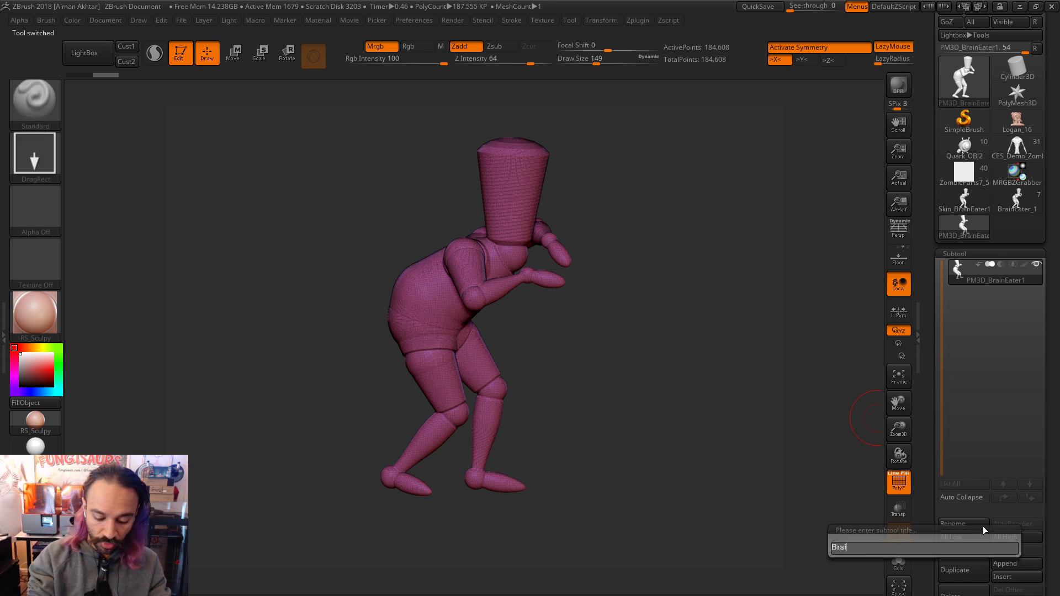
{"action": "type", "text": "nEater1"}
{"action": "key", "text": "Return"}
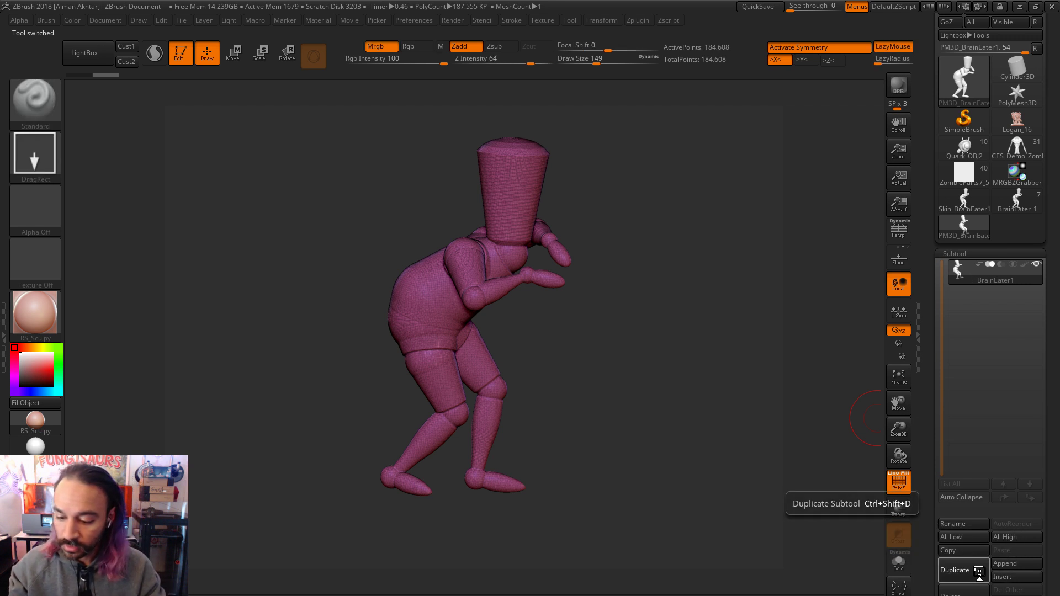
{"action": "left_click", "coordinate": [963, 569]}
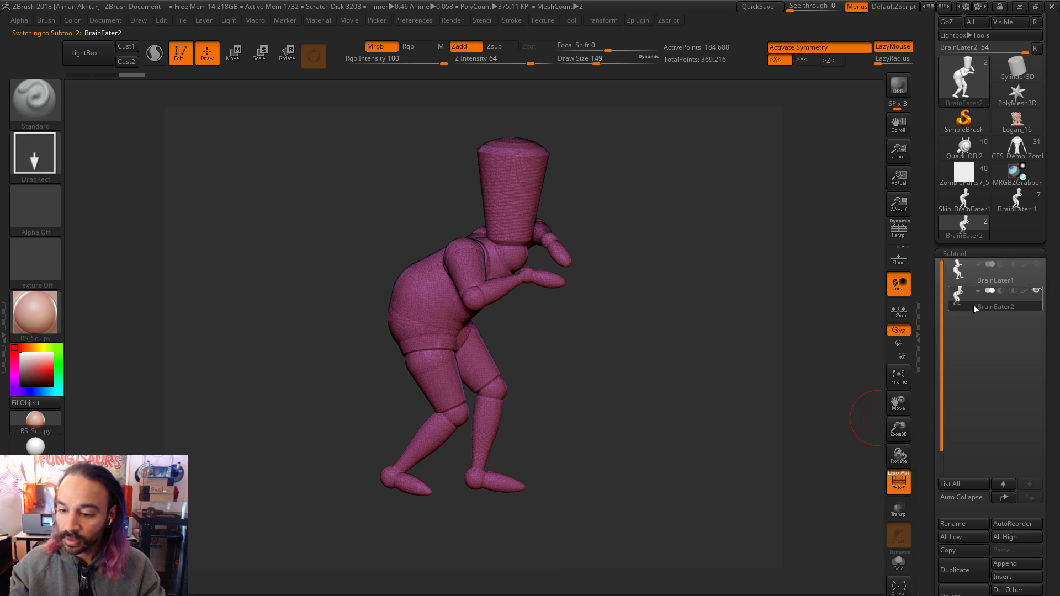
Step: Hide the PolyFrame on the duplicated mannequin and set the brush Draw Size to 508
{"action": "left_click_drag", "start_coordinate": [708, 345], "coordinate": [617, 358], "text": "shift"}
{"action": "left_click", "coordinate": [901, 491]}
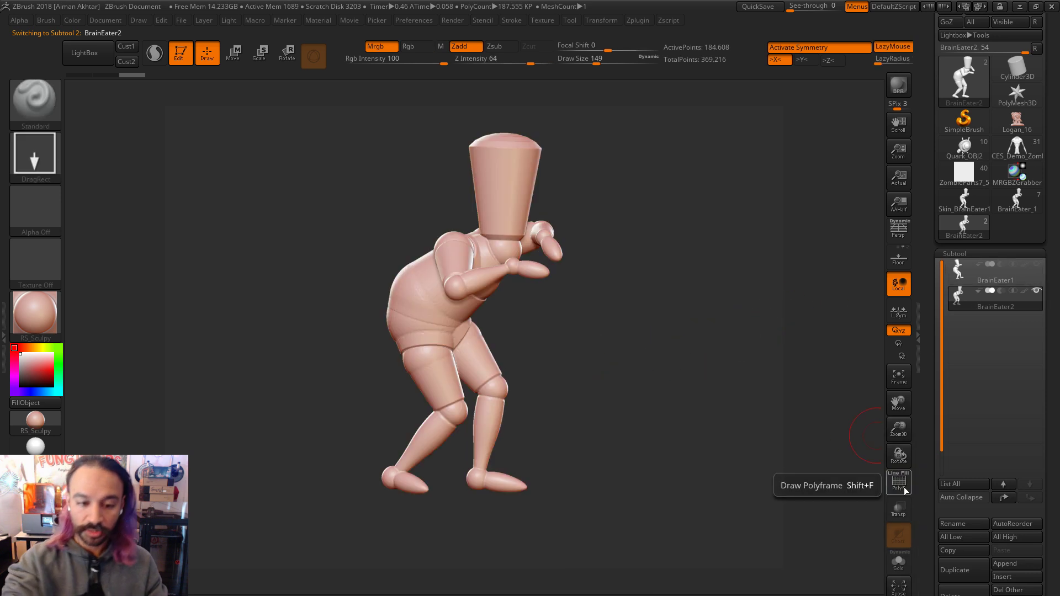
{"action": "key", "text": "s"}
{"action": "left_click", "coordinate": [506, 280]}
{"action": "left_click_drag", "start_coordinate": [497, 260], "coordinate": [478, 259], "text": "shift"}
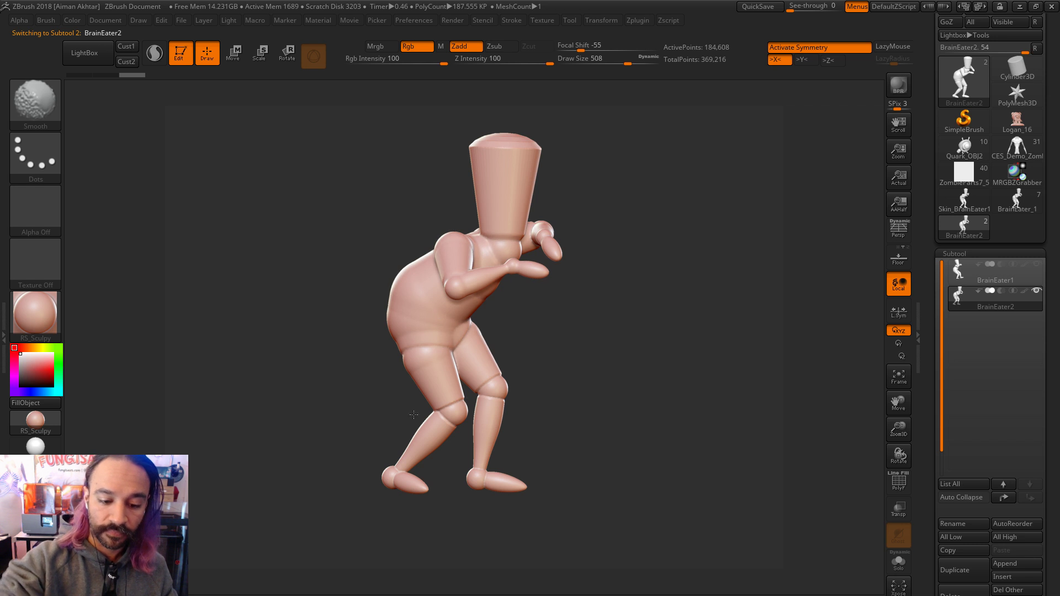
Step: Smooth the seams between the mannequin's torso, arms, hips, legs and feet into one continuous body
{"action": "left_click_drag", "start_coordinate": [612, 335], "coordinate": [647, 332]}
{"action": "left_click_drag", "start_coordinate": [493, 251], "coordinate": [467, 237], "text": "shift"}
{"action": "right_click_drag", "start_coordinate": [589, 359], "coordinate": [437, 241]}
{"action": "left_click_drag", "start_coordinate": [436, 241], "coordinate": [435, 209], "text": "shift"}
{"action": "left_click_drag", "start_coordinate": [635, 273], "coordinate": [533, 389], "text": "alt"}
{"action": "left_click_drag", "start_coordinate": [539, 389], "coordinate": [682, 384]}
{"action": "left_click_drag", "start_coordinate": [362, 357], "coordinate": [356, 334], "text": "shift"}
{"action": "left_click_drag", "start_coordinate": [533, 359], "coordinate": [558, 287]}
{"action": "left_click_drag", "start_coordinate": [620, 330], "coordinate": [743, 207], "text": "alt"}
{"action": "left_click_drag", "start_coordinate": [423, 442], "coordinate": [419, 464], "text": "shift"}
{"action": "left_click_drag", "start_coordinate": [620, 370], "coordinate": [679, 269], "text": "alt"}
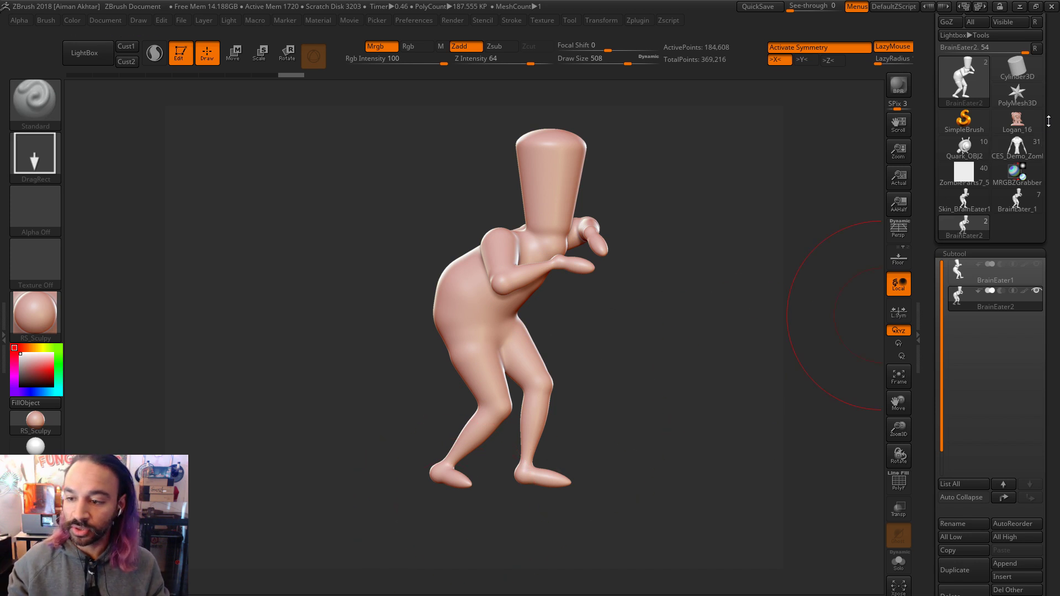
Step: Set the brush Draw Size to 163 and switch to the InsertMesh brush that holds the 31 zombie parts
{"action": "left_click_drag", "start_coordinate": [1050, 118], "coordinate": [1049, 199]}
{"action": "left_click_drag", "start_coordinate": [559, 412], "coordinate": [505, 409]}
{"action": "key", "text": "s"}
{"action": "left_click_drag", "start_coordinate": [517, 343], "coordinate": [508, 343]}
{"action": "left_click_drag", "start_coordinate": [664, 406], "coordinate": [618, 411]}
{"action": "left_click", "coordinate": [59, 120]}
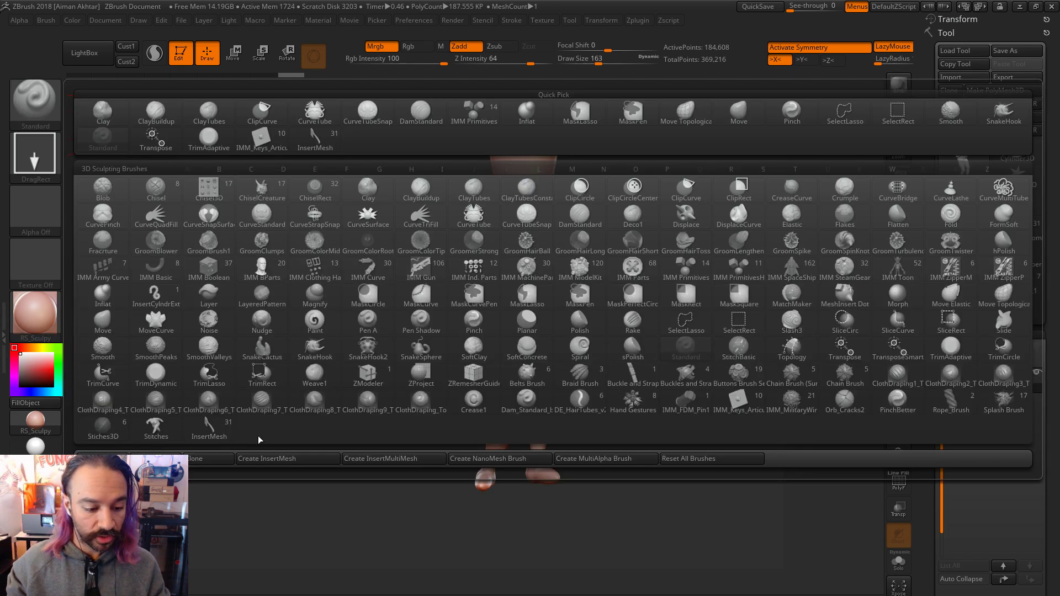
{"action": "left_click", "coordinate": [209, 429]}
Step: Frame the mannequin from below and adjust the InsertMesh brush's Depth settings
{"action": "left_click_drag", "start_coordinate": [728, 437], "coordinate": [728, 345]}
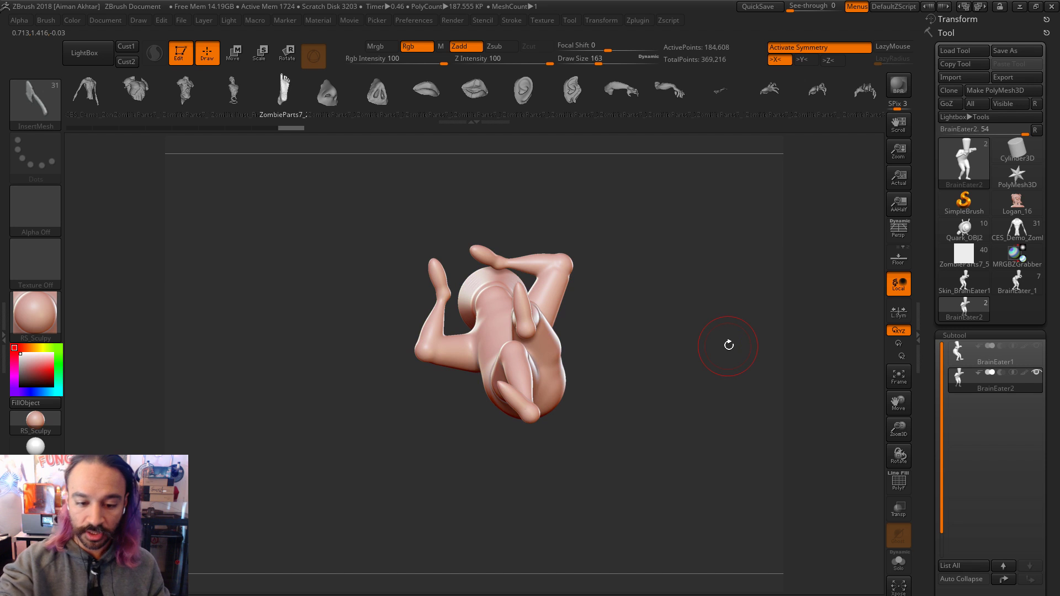
{"action": "key", "text": "f"}
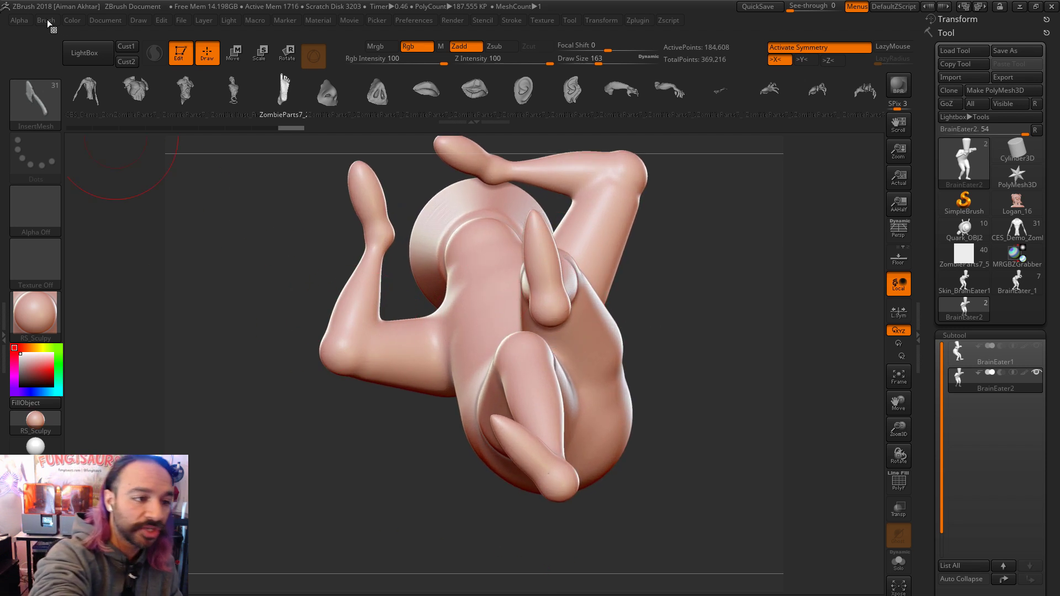
{"action": "left_click", "coordinate": [47, 22]}
{"action": "left_click_drag", "start_coordinate": [168, 318], "coordinate": [171, 170]}
{"action": "scroll", "coordinate": [171, 170], "scroll_direction": "up", "scroll_amount": 8}
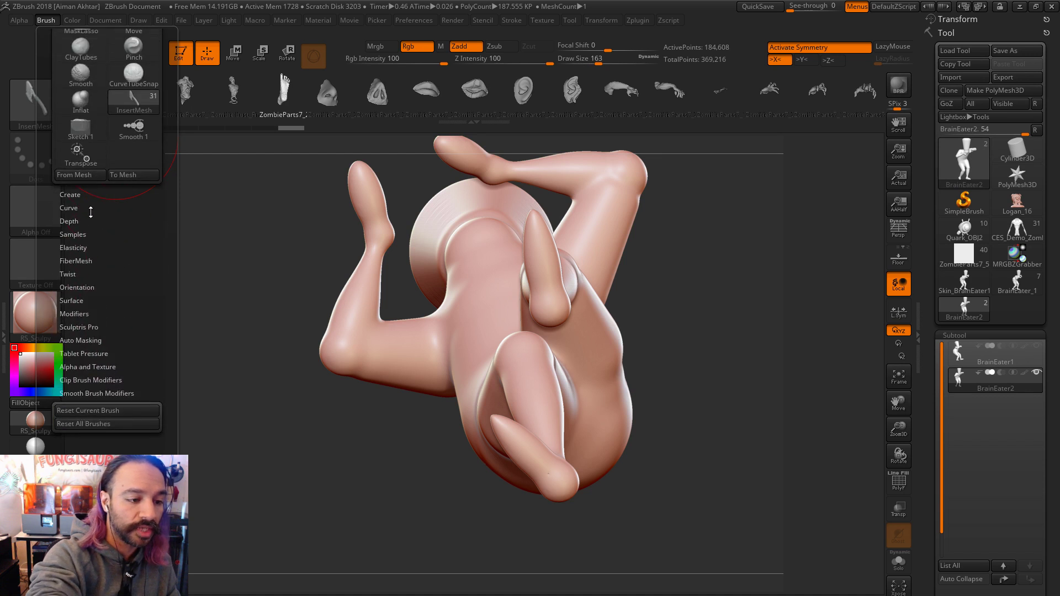
{"action": "left_click", "coordinate": [83, 221]}
{"action": "left_click_drag", "start_coordinate": [74, 239], "coordinate": [77, 252]}
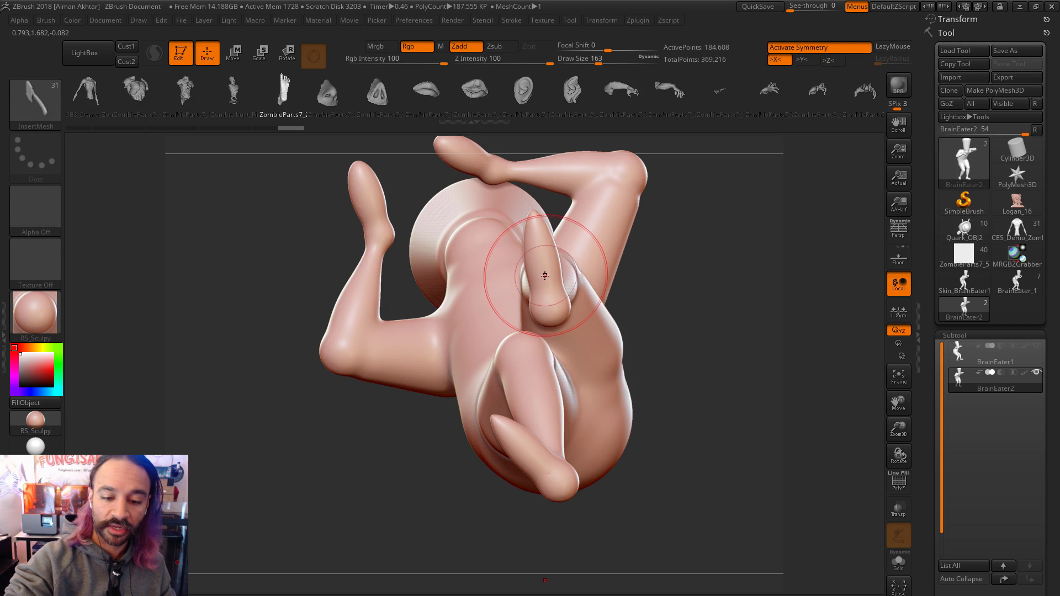
Step: Turn off symmetry, undoing the first insertion, and insert a single zombie foot onto the underside of the mannequin's forward foot
{"action": "left_click_drag", "start_coordinate": [563, 281], "coordinate": [442, 325]}
{"action": "key", "text": "ctrl+z"}
{"action": "key", "text": "x"}
{"action": "mouse_move", "coordinate": [671, 301]}
{"action": "left_mouse_down"}
{"action": "mouse_move", "coordinate": [655, 248]}
{"action": "mouse_move", "coordinate": [619, 226]}
{"action": "mouse_move", "coordinate": [574, 265]}
{"action": "left_mouse_up"}
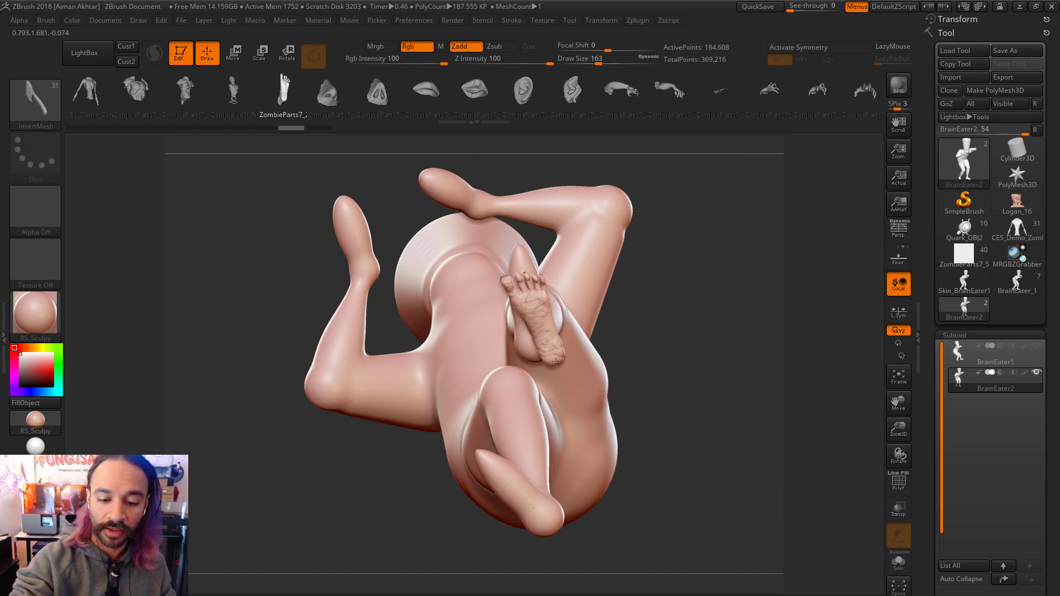
{"action": "left_click_drag", "start_coordinate": [525, 347], "coordinate": [526, 347]}
Step: Move the newly inserted zombie foot over the smoothed mannequin's forward foot and line it up with the ankle
{"action": "left_click", "coordinate": [240, 56]}
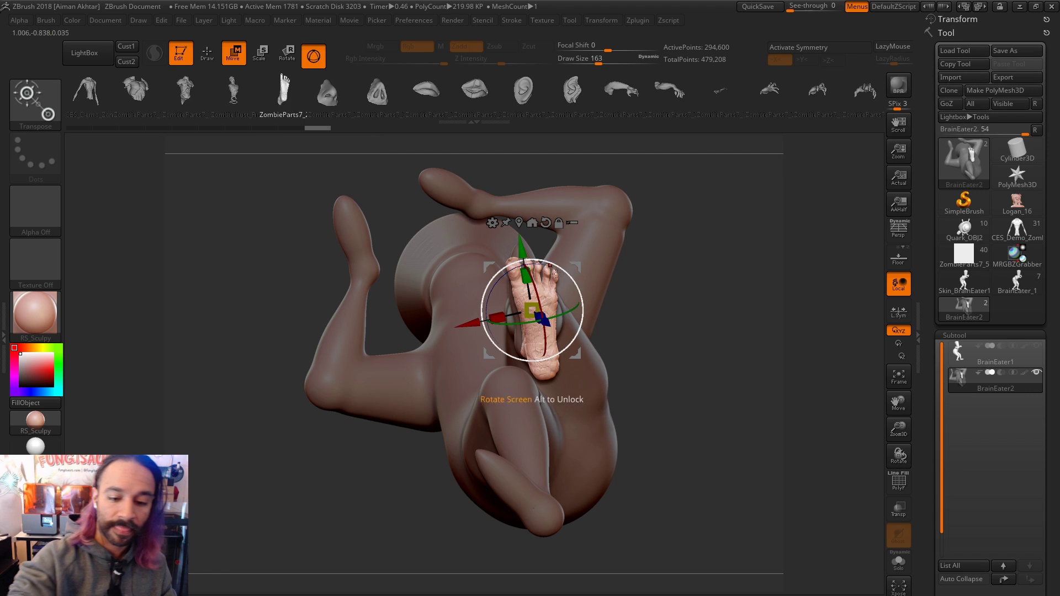
{"action": "left_click_drag", "start_coordinate": [519, 237], "coordinate": [518, 236]}
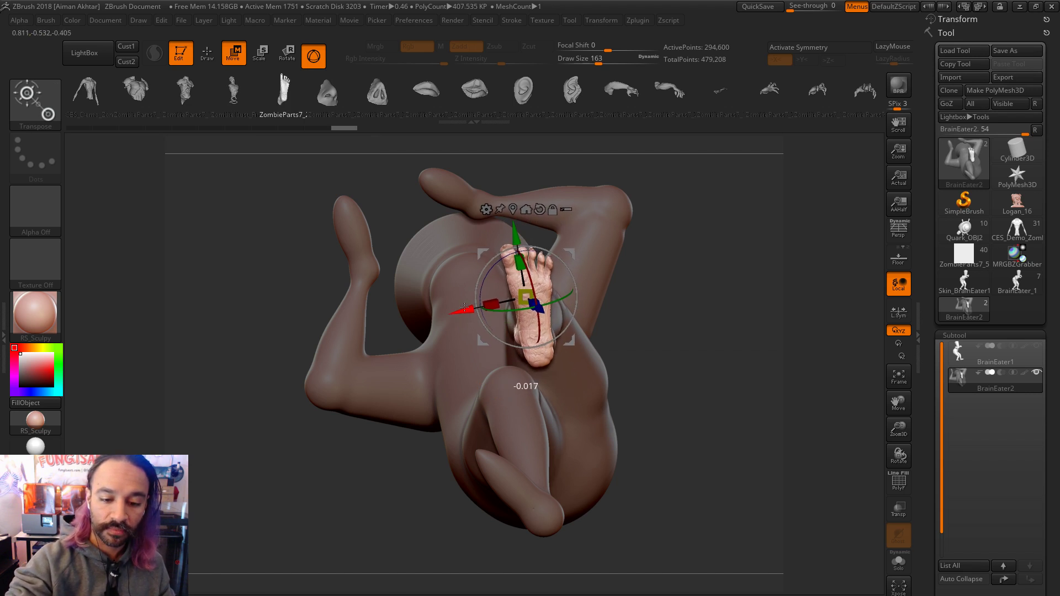
{"action": "left_click_drag", "start_coordinate": [655, 208], "coordinate": [519, 274]}
{"action": "left_click_drag", "start_coordinate": [514, 365], "coordinate": [516, 311]}
{"action": "left_click_drag", "start_coordinate": [606, 273], "coordinate": [603, 271]}
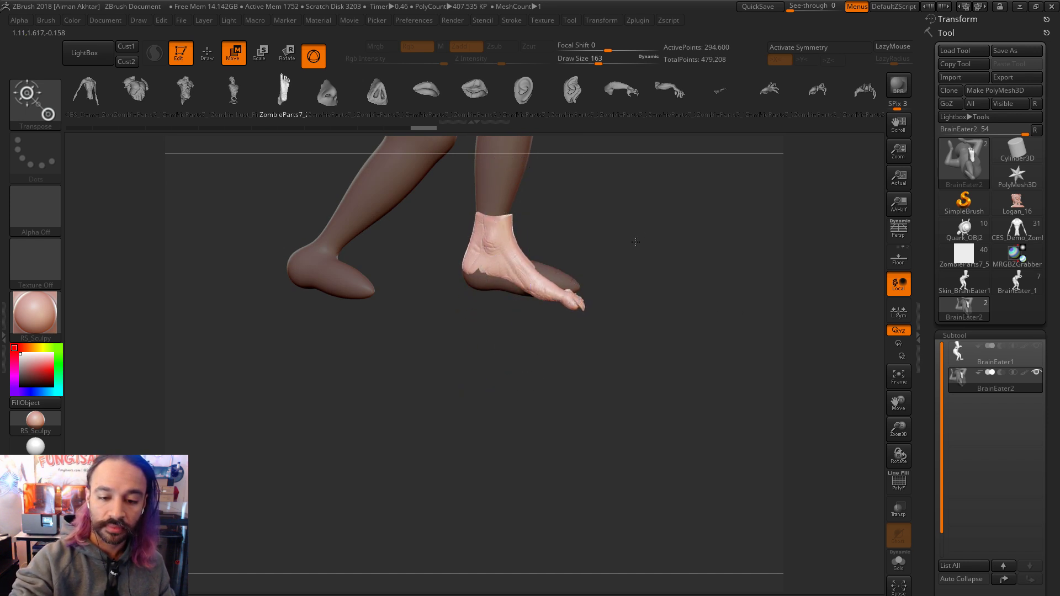
Step: Rotate and reposition the inserted zombie foot so it covers the mannequin's forward foot and lines up with the ankle
{"action": "left_click_drag", "start_coordinate": [641, 239], "coordinate": [574, 224]}
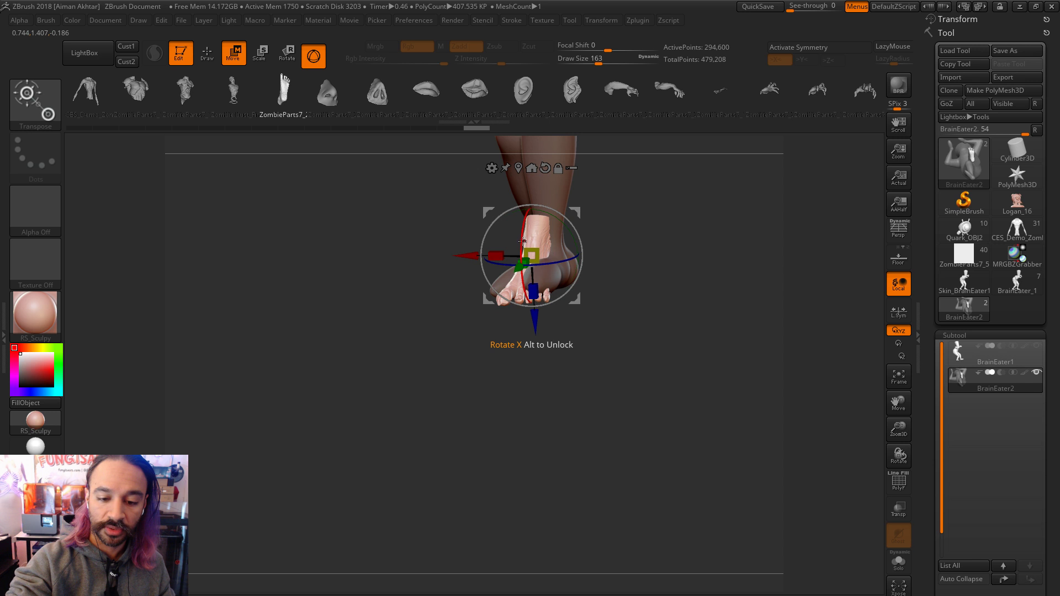
{"action": "left_click_drag", "start_coordinate": [579, 222], "coordinate": [704, 240]}
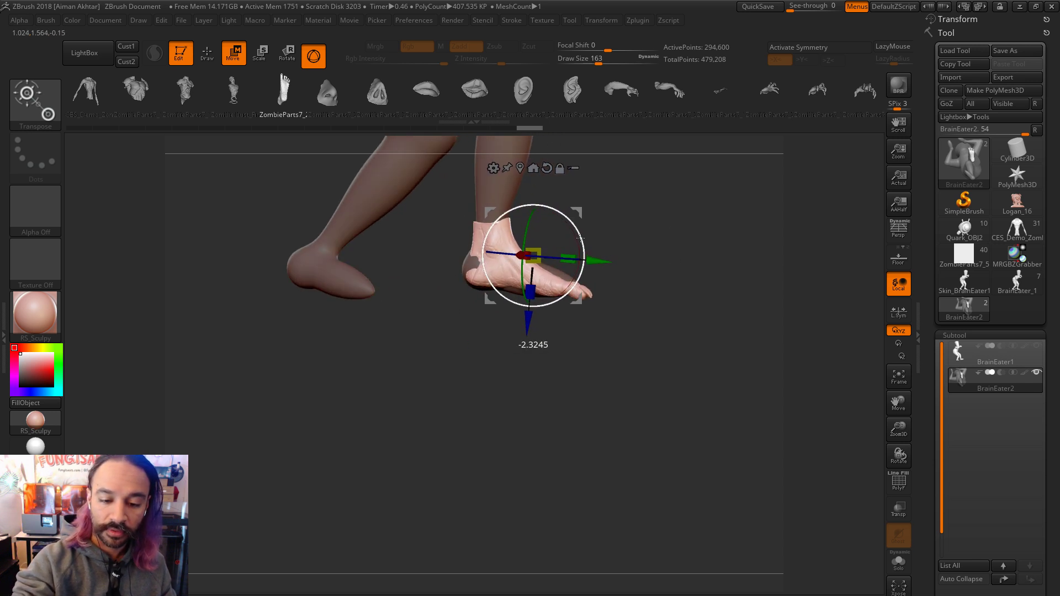
{"action": "left_click_drag", "start_coordinate": [610, 225], "coordinate": [646, 333], "text": "alt"}
{"action": "left_click_drag", "start_coordinate": [646, 334], "coordinate": [651, 398]}
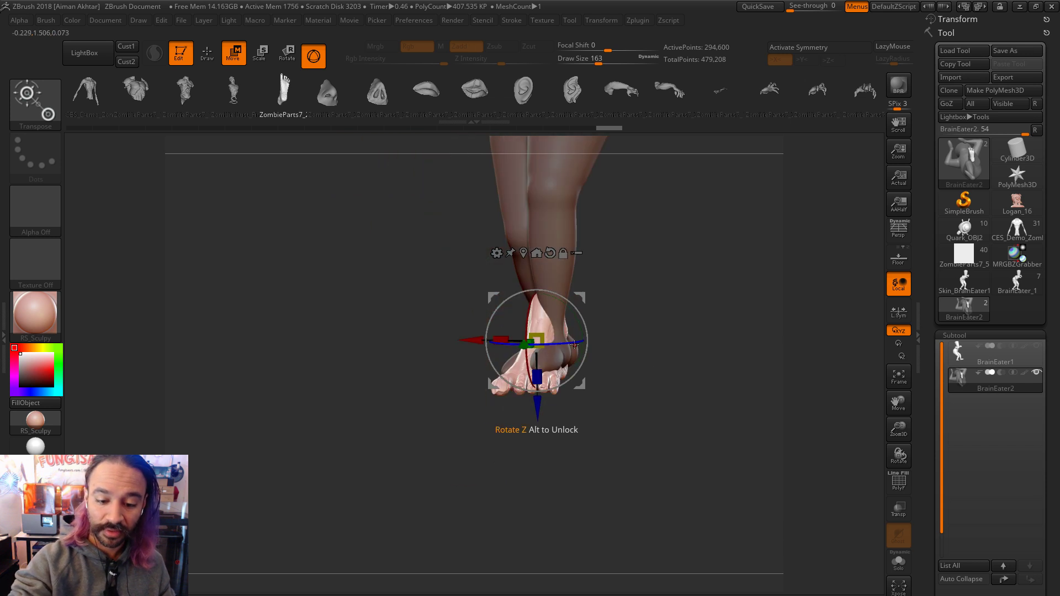
{"action": "mouse_move", "coordinate": [695, 322]}
{"action": "left_mouse_down", "text": "shift"}
{"action": "mouse_move", "coordinate": [694, 310]}
{"action": "mouse_move", "coordinate": [677, 315]}
{"action": "left_mouse_up", "text": "shift"}
{"action": "left_click_drag", "start_coordinate": [587, 353], "coordinate": [592, 353]}
{"action": "left_click_drag", "start_coordinate": [521, 409], "coordinate": [523, 399]}
{"action": "left_click_drag", "start_coordinate": [593, 343], "coordinate": [609, 352]}
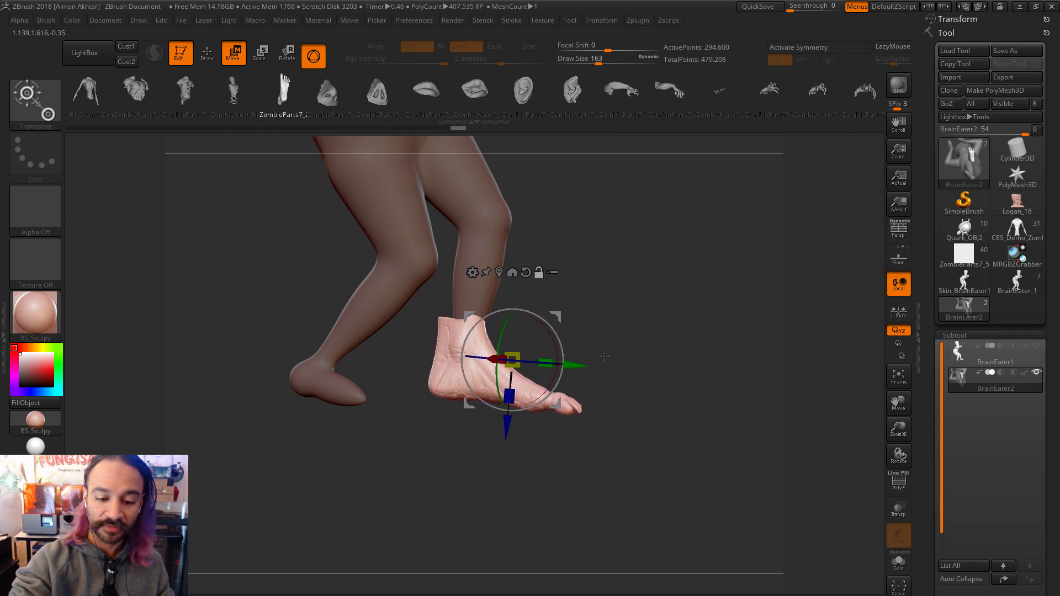
Step: Split the inserted zombie foot off the body mesh into its own subtool and make that subtool active
{"action": "key", "text": "q"}
{"action": "left_click_drag", "start_coordinate": [661, 428], "coordinate": [616, 437]}
{"action": "scroll", "coordinate": [998, 578], "scroll_direction": "down", "scroll_amount": 3}
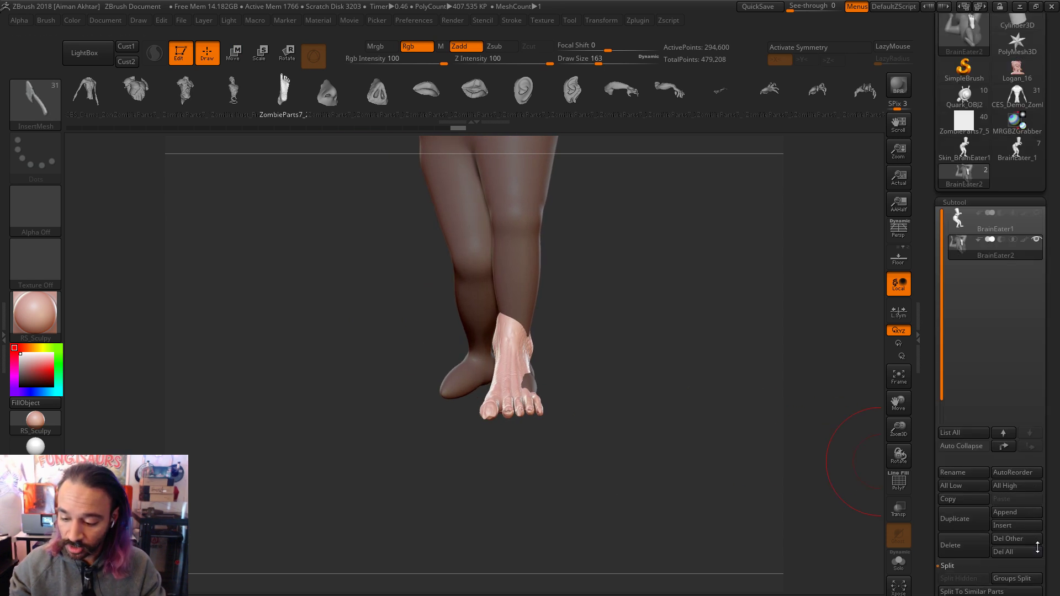
{"action": "left_click", "coordinate": [1017, 578]}
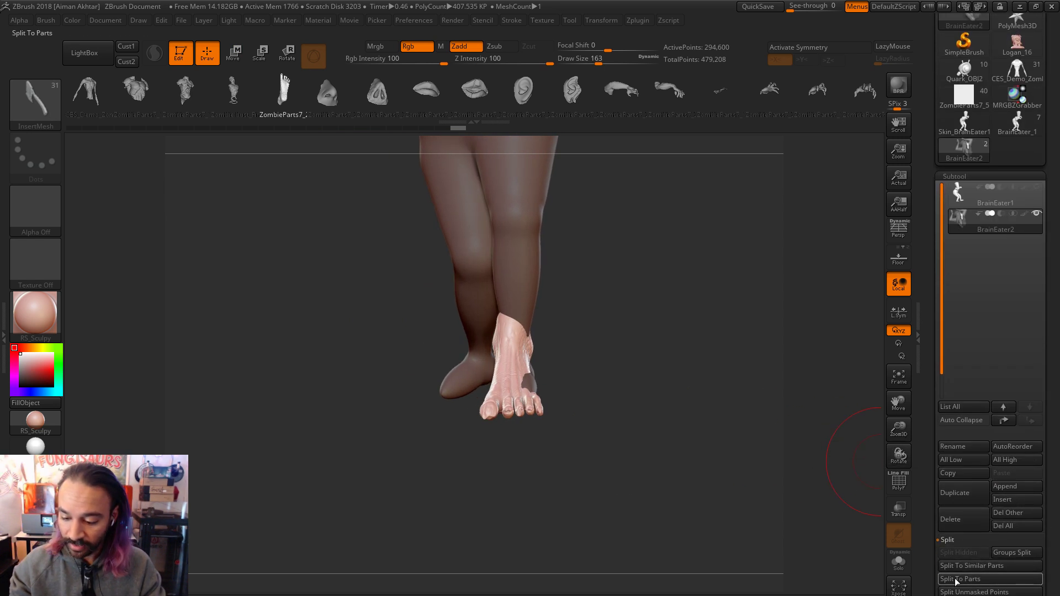
{"action": "left_click", "coordinate": [961, 250]}
{"action": "left_click_drag", "start_coordinate": [671, 419], "coordinate": [678, 476]}
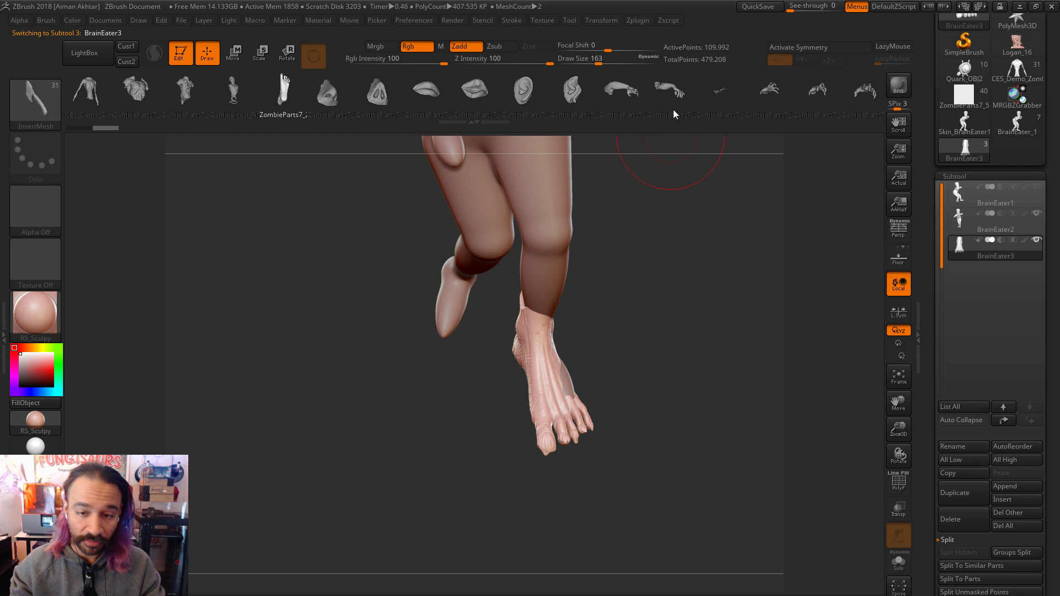
Step: Mirror the zombie foot across the X axis with SubTool Master, appending the copy as a new subtool
{"action": "left_click", "coordinate": [642, 24]}
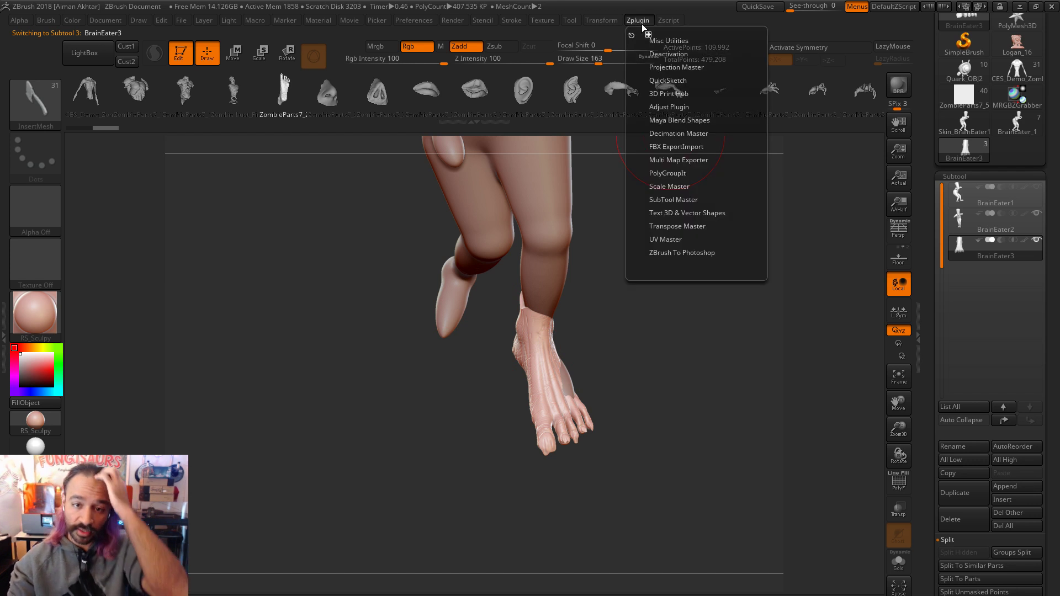
{"action": "left_click", "coordinate": [670, 200]}
{"action": "left_click", "coordinate": [710, 256]}
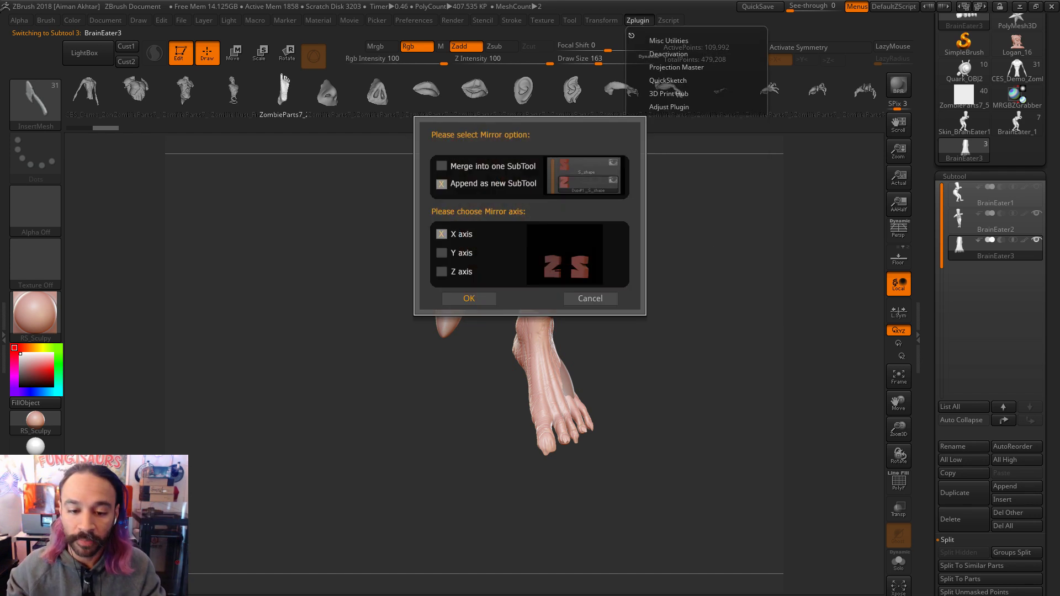
{"action": "left_click", "coordinate": [469, 298]}
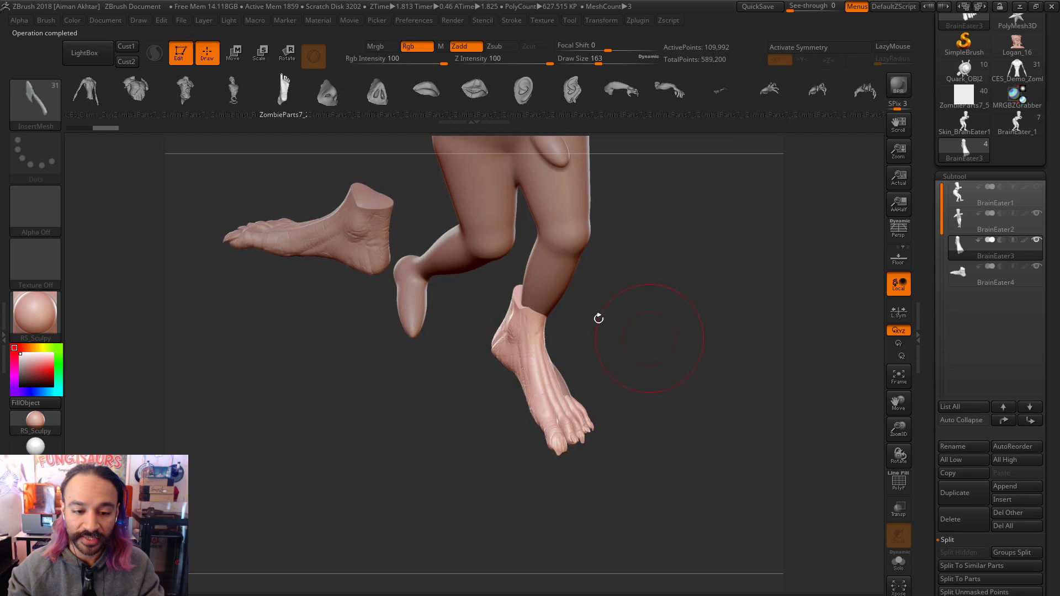
Step: Select the mirrored foot, turn it to face forward with the transpose line, and move it under the mannequin's rear leg
{"action": "left_click", "coordinate": [377, 270], "text": "alt"}
{"action": "mouse_move", "coordinate": [379, 428]}
{"action": "left_mouse_down"}
{"action": "mouse_move", "coordinate": [400, 419]}
{"action": "mouse_move", "coordinate": [504, 514]}
{"action": "mouse_move", "coordinate": [473, 451]}
{"action": "mouse_move", "coordinate": [394, 365]}
{"action": "mouse_move", "coordinate": [332, 249]}
{"action": "mouse_move", "coordinate": [266, 160]}
{"action": "left_mouse_up"}
{"action": "left_click", "coordinate": [294, 57]}
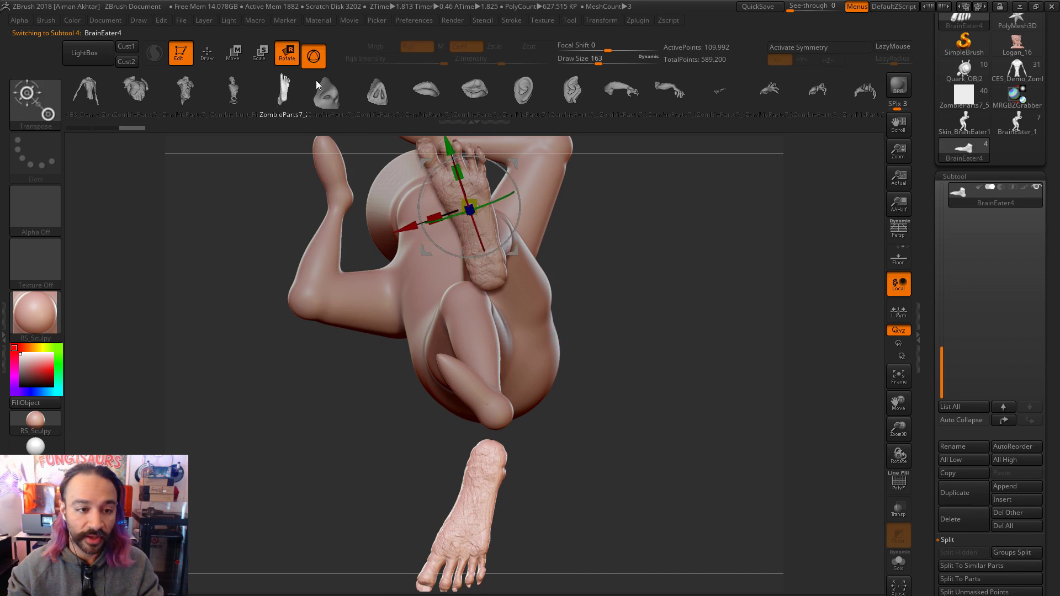
{"action": "key", "text": "y"}
{"action": "mouse_move", "coordinate": [483, 487]}
{"action": "left_mouse_down", "text": "shift"}
{"action": "mouse_move", "coordinate": [483, 314]}
{"action": "mouse_move", "coordinate": [641, 478]}
{"action": "mouse_move", "coordinate": [636, 547]}
{"action": "mouse_move", "coordinate": [618, 572]}
{"action": "left_mouse_up", "text": "shift"}
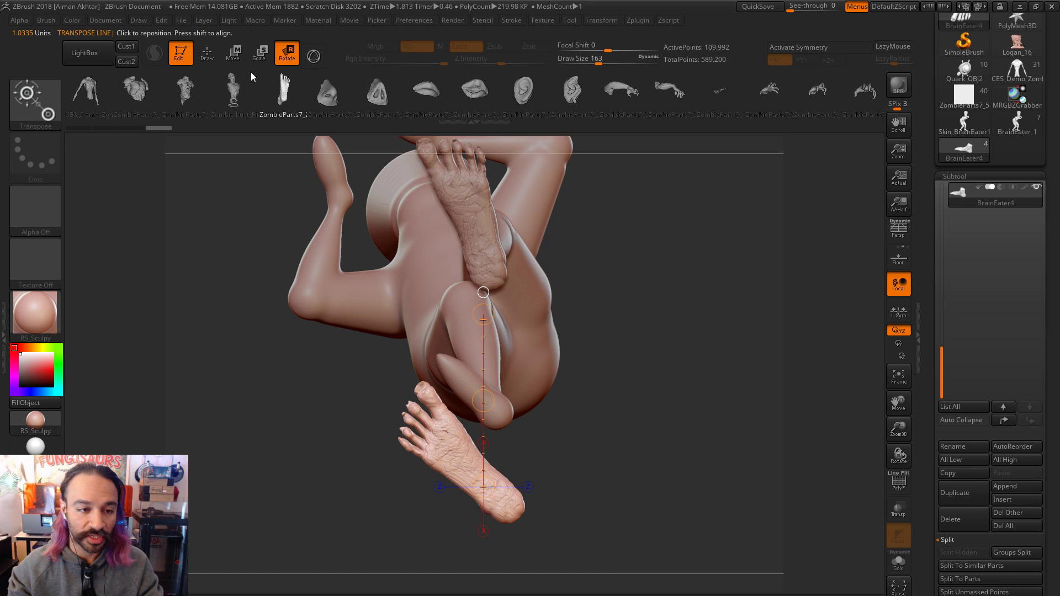
{"action": "key", "text": "w"}
{"action": "left_click_drag", "start_coordinate": [483, 401], "coordinate": [483, 321], "text": "shift"}
{"action": "mouse_move", "coordinate": [618, 327]}
{"action": "left_mouse_down"}
{"action": "mouse_move", "coordinate": [636, 475]}
{"action": "mouse_move", "coordinate": [596, 376]}
{"action": "mouse_move", "coordinate": [650, 331]}
{"action": "mouse_move", "coordinate": [421, 471]}
{"action": "mouse_move", "coordinate": [459, 471]}
{"action": "mouse_move", "coordinate": [431, 470]}
{"action": "left_mouse_up"}
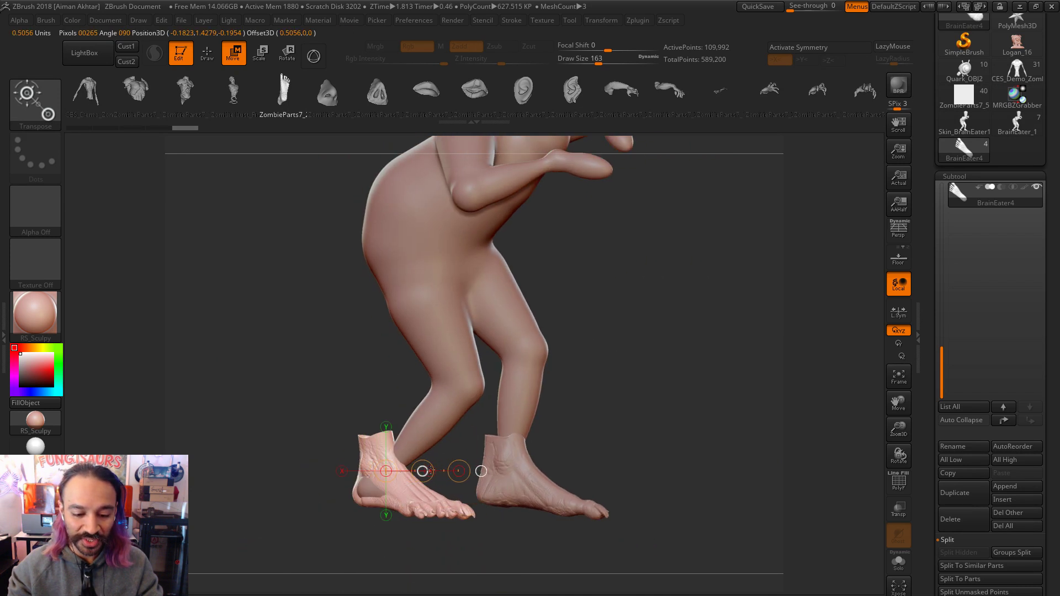
{"action": "left_click_drag", "start_coordinate": [637, 443], "coordinate": [612, 448], "text": "shift"}
{"action": "key", "text": "q"}
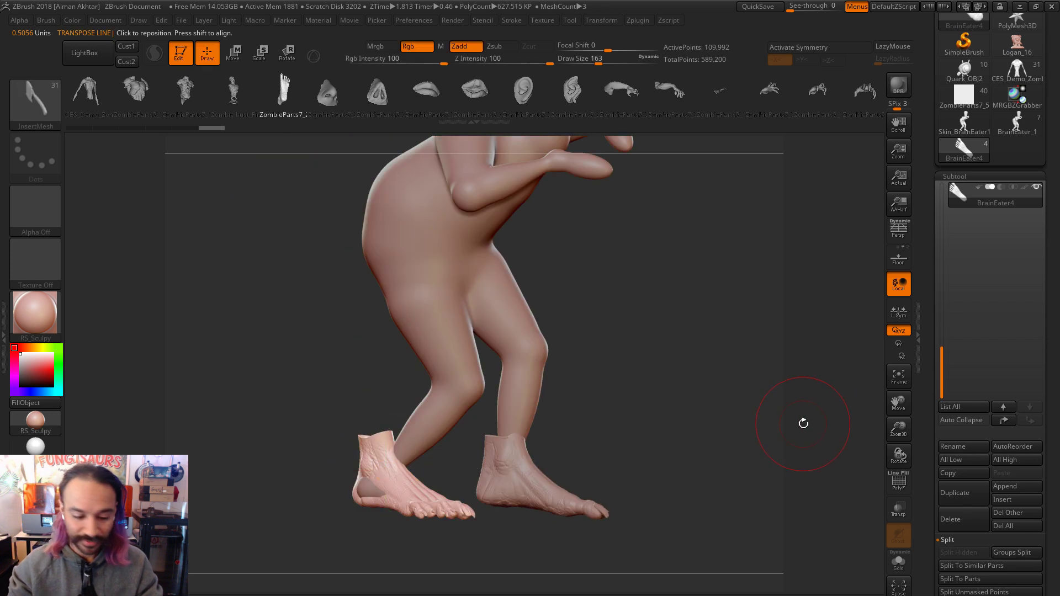
Step: Switch to the Move brush and pull the mirrored foot's ankle and heel towards the rear leg
{"action": "key", "text": "b"}
{"action": "key", "text": "m"}
{"action": "key", "text": "v"}
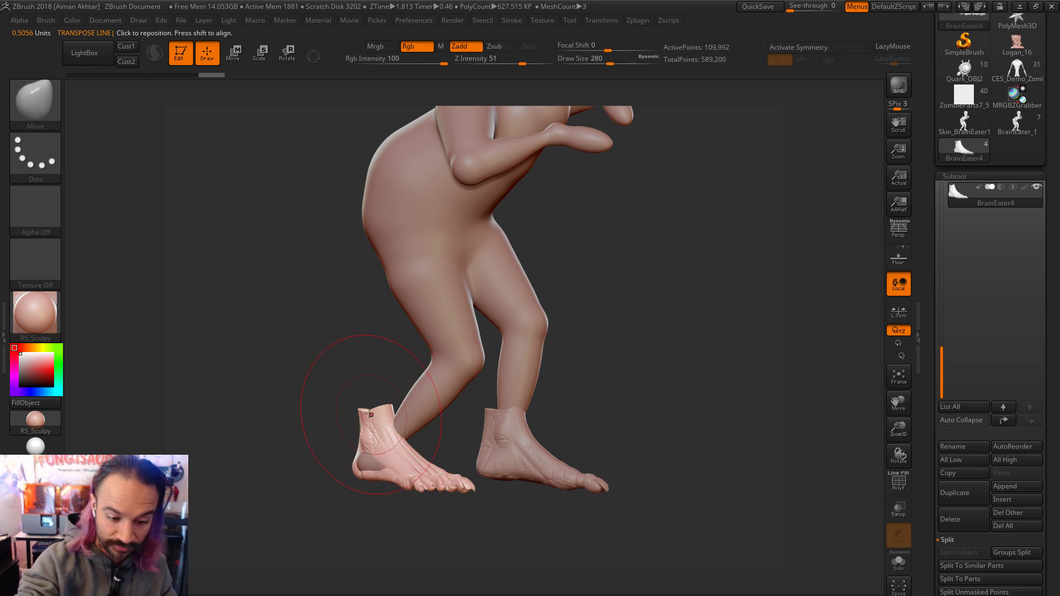
{"action": "key", "text": "s"}
{"action": "left_click_drag", "start_coordinate": [411, 408], "coordinate": [387, 429]}
{"action": "left_click", "coordinate": [393, 417]}
{"action": "key", "text": "s"}
{"action": "left_click", "coordinate": [382, 453]}
{"action": "left_click_drag", "start_coordinate": [362, 473], "coordinate": [359, 470]}
{"action": "left_click_drag", "start_coordinate": [293, 412], "coordinate": [349, 410]}
{"action": "left_click_drag", "start_coordinate": [343, 425], "coordinate": [351, 424]}
{"action": "left_click_drag", "start_coordinate": [489, 367], "coordinate": [613, 356]}
{"action": "mouse_move", "coordinate": [323, 423]}
{"action": "left_mouse_down"}
{"action": "mouse_move", "coordinate": [317, 416]}
{"action": "mouse_move", "coordinate": [378, 409]}
{"action": "left_mouse_up"}
Step: Resize the Move brush as needed and reshape the mirrored foot's ankle opening and instep around the rear leg
{"action": "key", "text": "s"}
{"action": "left_click_drag", "start_coordinate": [346, 413], "coordinate": [328, 415]}
{"action": "left_click_drag", "start_coordinate": [371, 387], "coordinate": [422, 355], "text": "alt"}
{"action": "left_click_drag", "start_coordinate": [415, 415], "coordinate": [419, 413]}
{"action": "left_click_drag", "start_coordinate": [497, 406], "coordinate": [476, 407]}
{"action": "key", "text": "s"}
{"action": "mouse_move", "coordinate": [414, 427]}
{"action": "left_mouse_down"}
{"action": "mouse_move", "coordinate": [424, 426]}
{"action": "mouse_move", "coordinate": [411, 410]}
{"action": "left_mouse_up"}
{"action": "key", "text": "s"}
{"action": "left_click_drag", "start_coordinate": [389, 444], "coordinate": [396, 433]}
{"action": "mouse_move", "coordinate": [468, 407]}
{"action": "left_mouse_down"}
{"action": "mouse_move", "coordinate": [406, 413]}
{"action": "mouse_move", "coordinate": [407, 442]}
{"action": "left_mouse_up"}
{"action": "key", "text": "s"}
{"action": "left_click_drag", "start_coordinate": [409, 450], "coordinate": [412, 459]}
{"action": "mouse_move", "coordinate": [500, 469]}
{"action": "left_mouse_down"}
{"action": "mouse_move", "coordinate": [431, 476]}
{"action": "mouse_move", "coordinate": [419, 454]}
{"action": "mouse_move", "coordinate": [430, 429]}
{"action": "left_mouse_up"}
{"action": "key", "text": "s"}
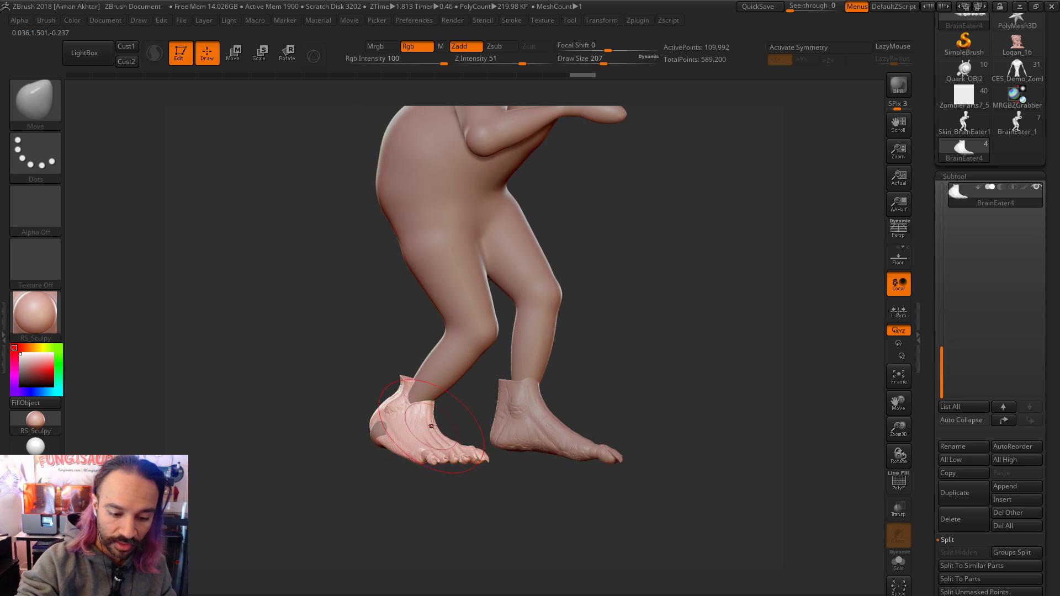
Step: Refine the mirrored foot's ankle rim and instep from several sides using smaller Move brush sizes
{"action": "key", "text": "s"}
{"action": "mouse_move", "coordinate": [415, 379]}
{"action": "left_mouse_down"}
{"action": "mouse_move", "coordinate": [402, 379]}
{"action": "mouse_move", "coordinate": [515, 403]}
{"action": "mouse_move", "coordinate": [420, 388]}
{"action": "left_mouse_up"}
{"action": "key", "text": "s"}
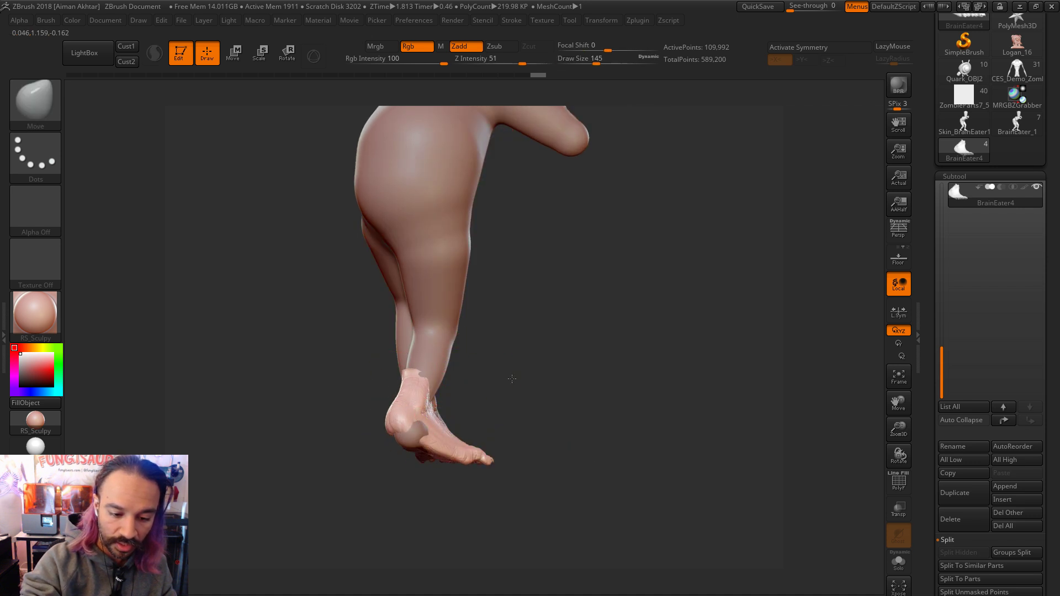
{"action": "left_click_drag", "start_coordinate": [503, 377], "coordinate": [424, 383]}
{"action": "key", "text": "s"}
{"action": "left_click_drag", "start_coordinate": [428, 435], "coordinate": [437, 423]}
{"action": "left_click_drag", "start_coordinate": [521, 381], "coordinate": [389, 370]}
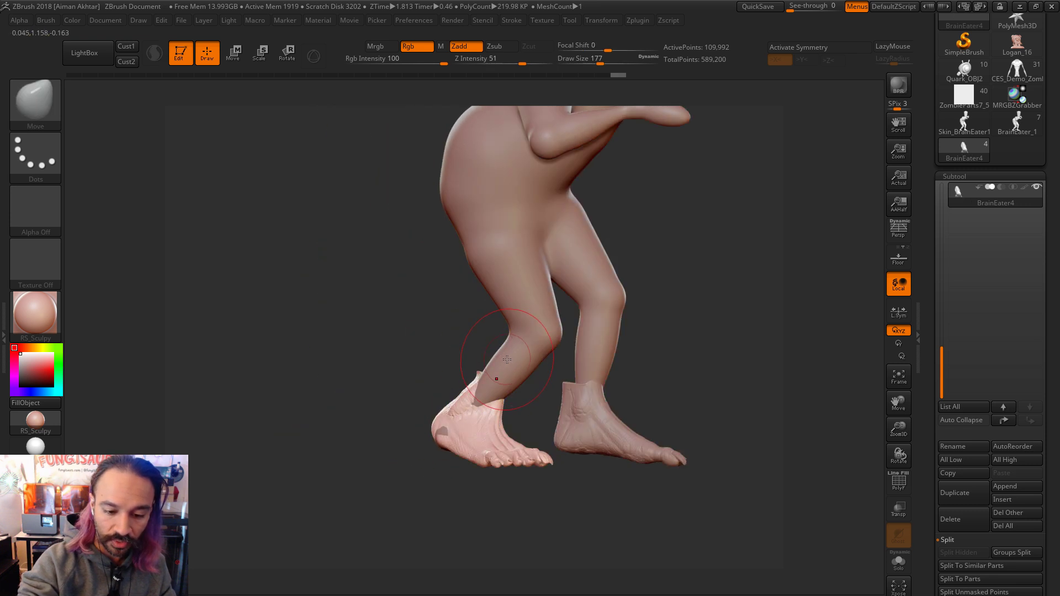
Step: Select the body subtool and hide the mannequin's original feet inside the zombie feet
{"action": "left_click", "coordinate": [506, 359], "text": "alt"}
{"action": "mouse_move", "coordinate": [529, 394]}
{"action": "left_mouse_down", "text": "alt"}
{"action": "mouse_move", "coordinate": [478, 367]}
{"action": "mouse_move", "coordinate": [433, 395]}
{"action": "mouse_move", "coordinate": [457, 507]}
{"action": "left_mouse_up", "text": "alt"}
{"action": "left_click", "coordinate": [40, 106], "text": "ctrl+shift"}
{"action": "left_click", "coordinate": [156, 115], "text": "ctrl+shift"}
{"action": "mouse_move", "coordinate": [497, 373]}
{"action": "left_mouse_down", "text": "ctrl+alt+shift"}
{"action": "mouse_move", "coordinate": [532, 473]}
{"action": "mouse_move", "coordinate": [745, 403]}
{"action": "mouse_move", "coordinate": [723, 386]}
{"action": "left_mouse_up", "text": "ctrl+alt+shift"}
{"action": "mouse_move", "coordinate": [723, 395]}
{"action": "left_mouse_down"}
{"action": "mouse_move", "coordinate": [677, 403]}
{"action": "mouse_move", "coordinate": [620, 353]}
{"action": "mouse_move", "coordinate": [697, 416]}
{"action": "mouse_move", "coordinate": [687, 500]}
{"action": "mouse_move", "coordinate": [639, 506]}
{"action": "mouse_move", "coordinate": [692, 508]}
{"action": "mouse_move", "coordinate": [639, 506]}
{"action": "mouse_move", "coordinate": [638, 526]}
{"action": "left_mouse_up"}
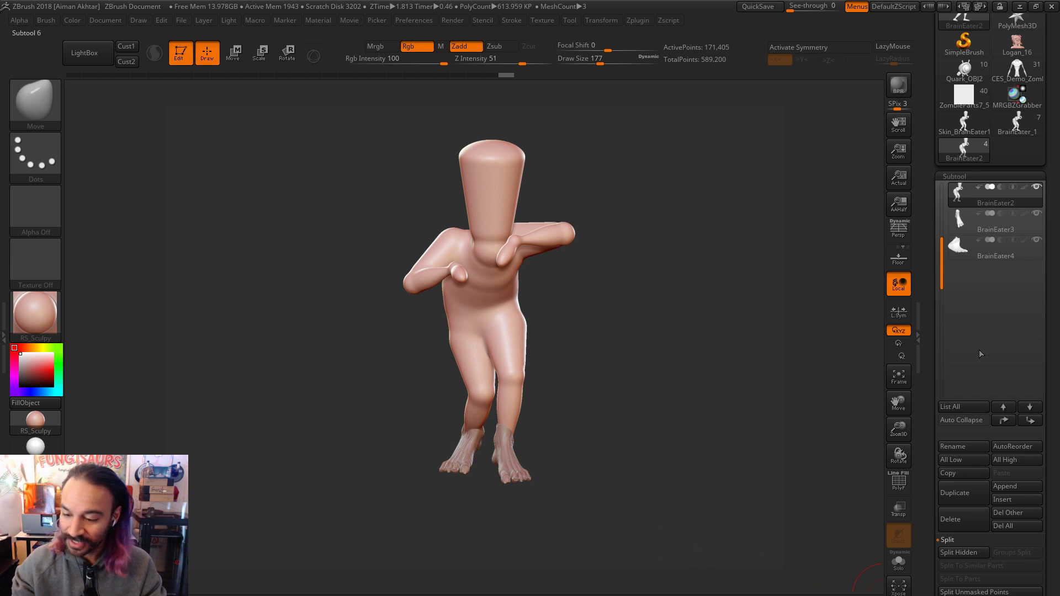
Step: Permanently delete the body's hidden feet with Del Hidden and isolate the body to check the cut legs
{"action": "scroll", "coordinate": [970, 455], "scroll_direction": "down", "scroll_amount": 2}
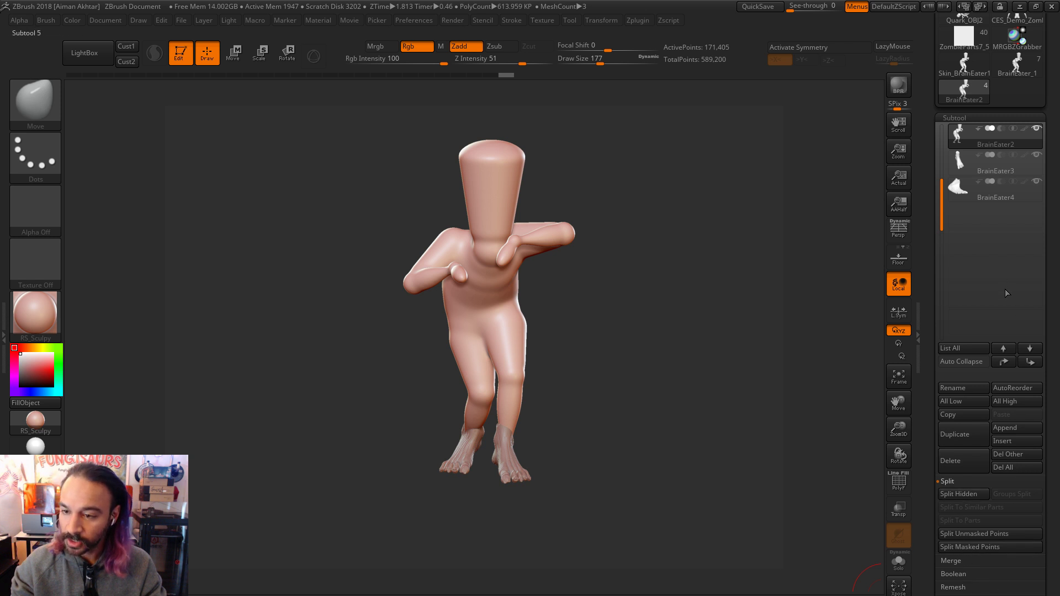
{"action": "left_click", "coordinate": [954, 118]}
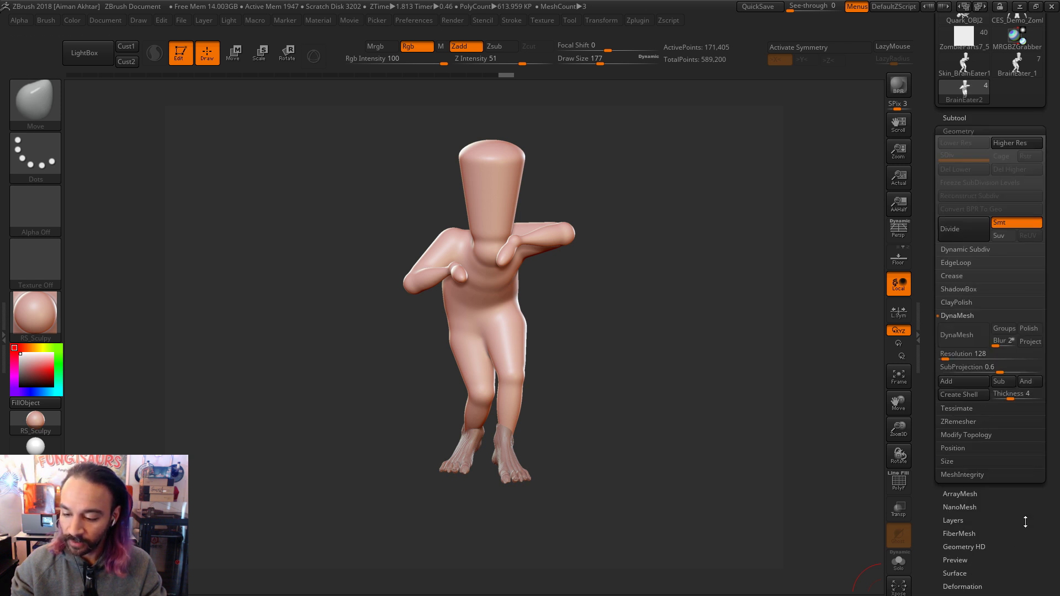
{"action": "left_click", "coordinate": [963, 434]}
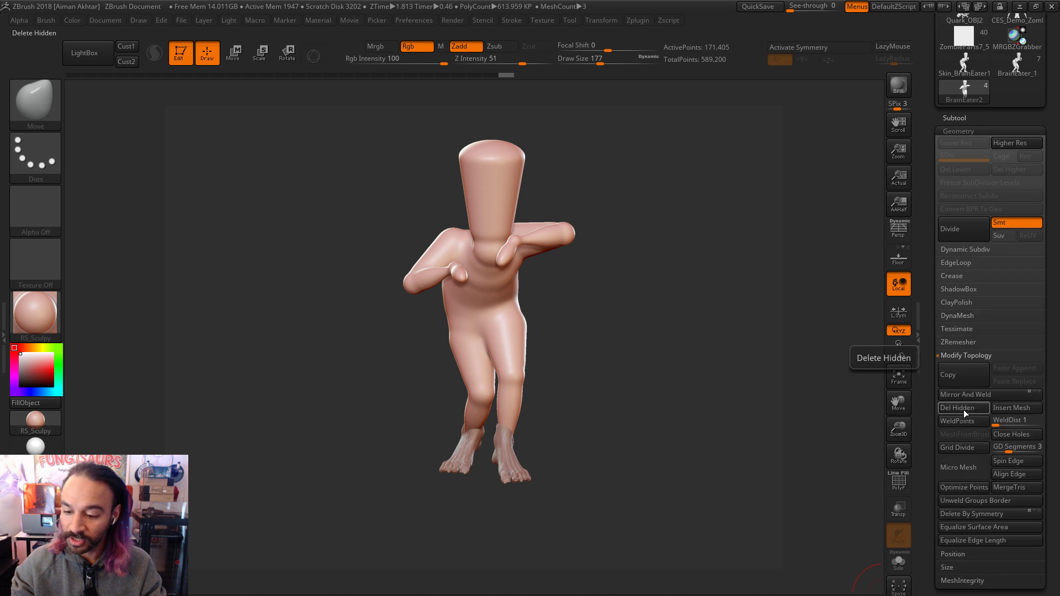
{"action": "mouse_move", "coordinate": [633, 463]}
{"action": "left_mouse_down"}
{"action": "mouse_move", "coordinate": [700, 466]}
{"action": "mouse_move", "coordinate": [717, 419]}
{"action": "left_mouse_up"}
{"action": "left_click", "coordinate": [898, 562]}
{"action": "mouse_move", "coordinate": [675, 464]}
{"action": "left_mouse_down"}
{"action": "mouse_move", "coordinate": [525, 431]}
{"action": "mouse_move", "coordinate": [690, 418]}
{"action": "mouse_move", "coordinate": [508, 445]}
{"action": "mouse_move", "coordinate": [717, 478]}
{"action": "left_mouse_up"}
Step: Rebuild the body with DynaMesh at resolution 128 and bring the other subtools back into view
{"action": "left_click", "coordinate": [955, 314]}
{"action": "left_click", "coordinate": [962, 334]}
{"action": "left_click", "coordinate": [899, 564]}
{"action": "left_click_drag", "start_coordinate": [747, 519], "coordinate": [647, 460]}
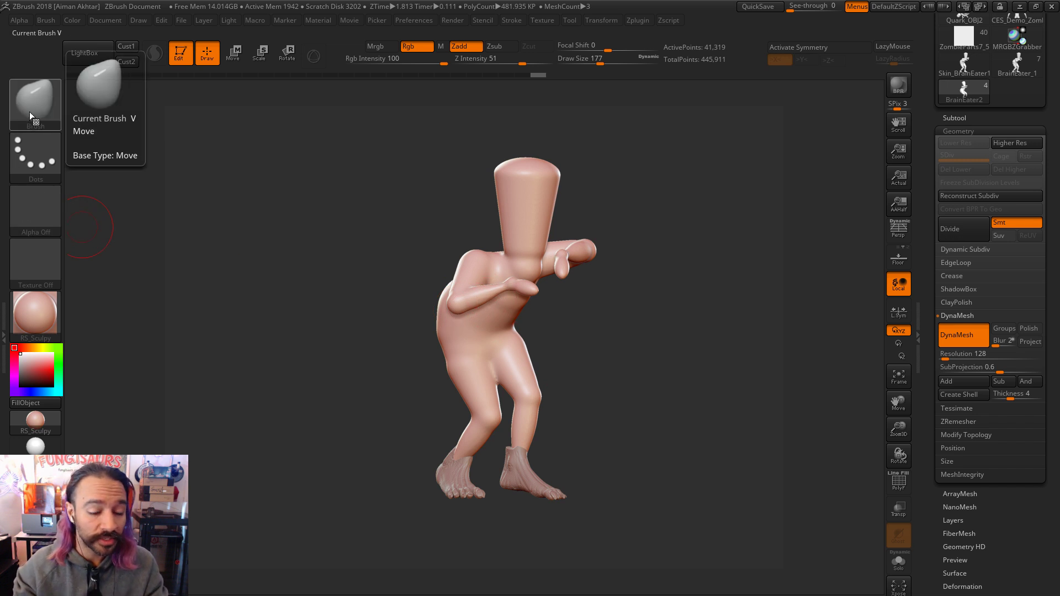
Step: Switch back to the InsertMesh brush with 31 zombie parts and insert the brain at the mannequin's raised hands
{"action": "left_click", "coordinate": [59, 110]}
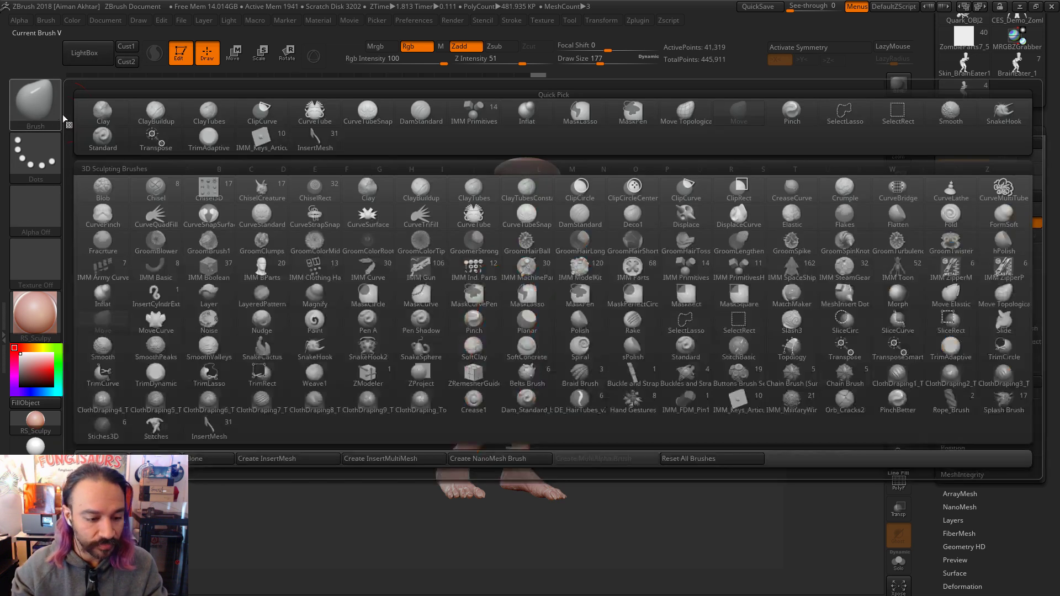
{"action": "left_click", "coordinate": [44, 114]}
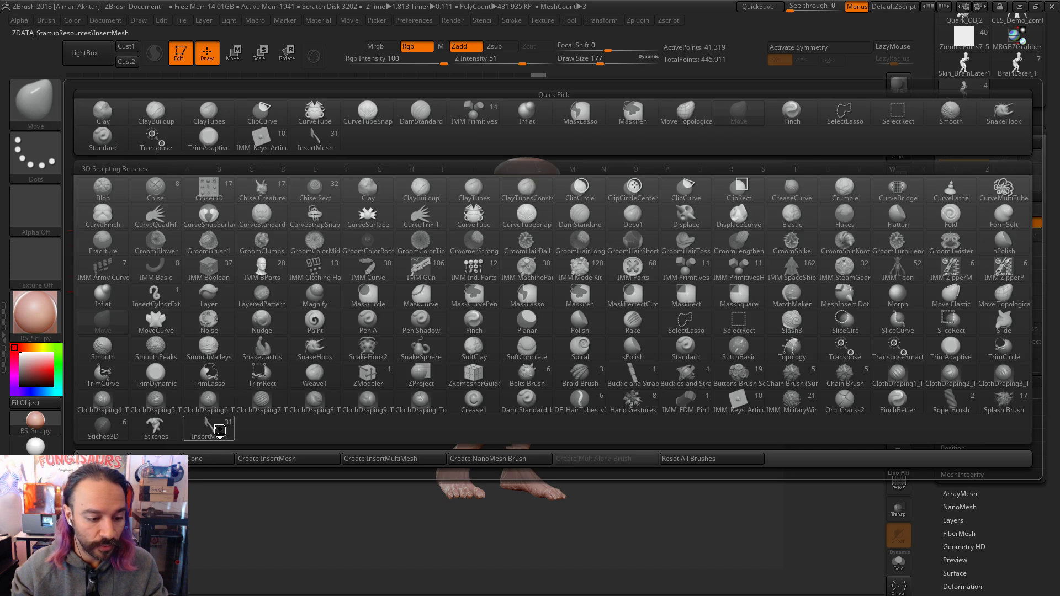
{"action": "left_click", "coordinate": [221, 431]}
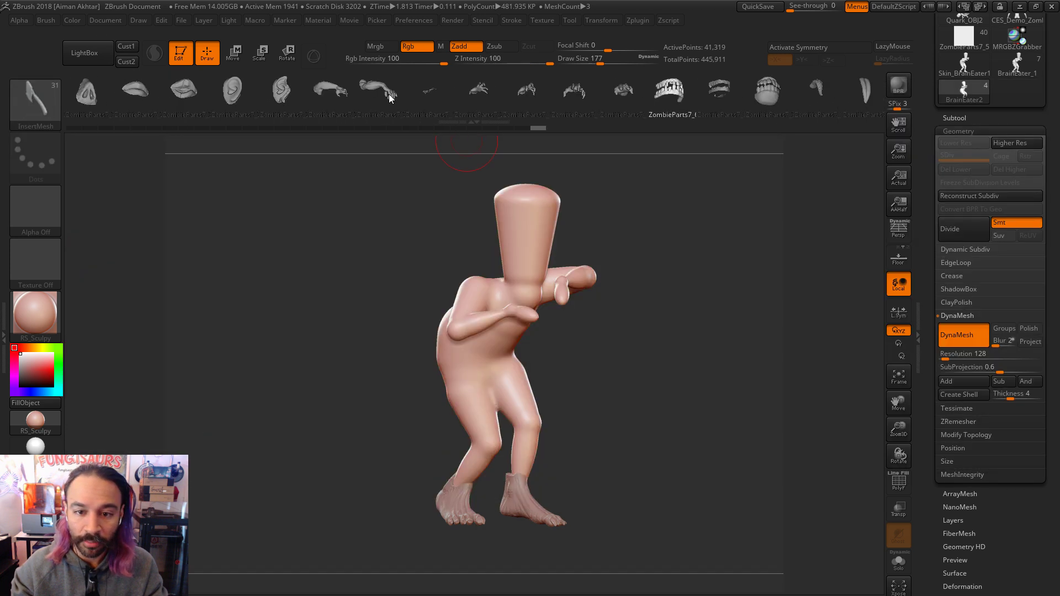
{"action": "left_click_drag", "start_coordinate": [801, 272], "coordinate": [659, 340]}
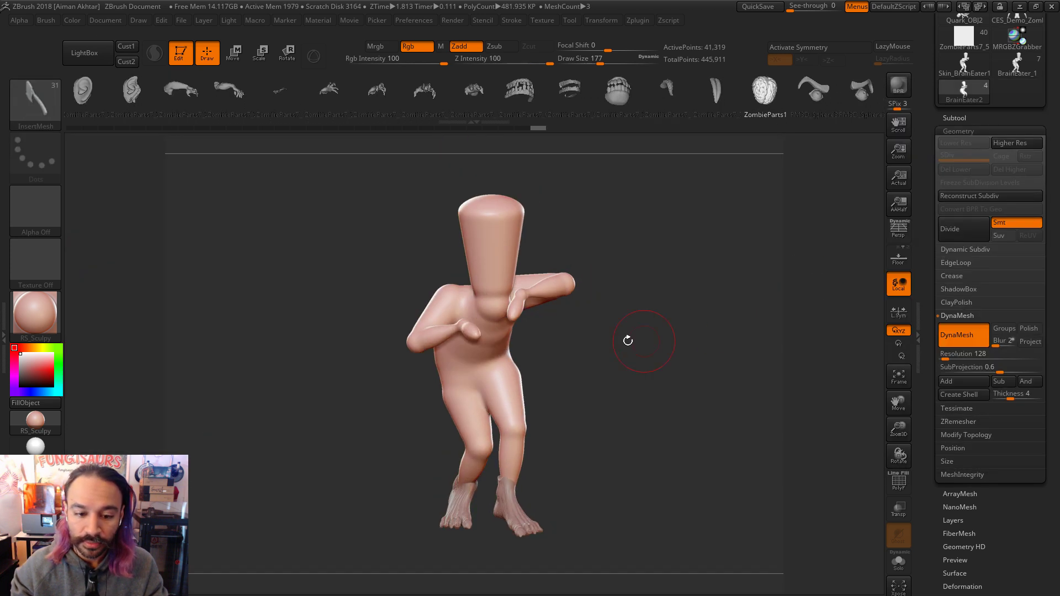
{"action": "left_click_drag", "start_coordinate": [498, 339], "coordinate": [507, 343]}
{"action": "left_click_drag", "start_coordinate": [677, 389], "coordinate": [699, 389]}
{"action": "left_click_drag", "start_coordinate": [613, 370], "coordinate": [615, 394], "text": "alt"}
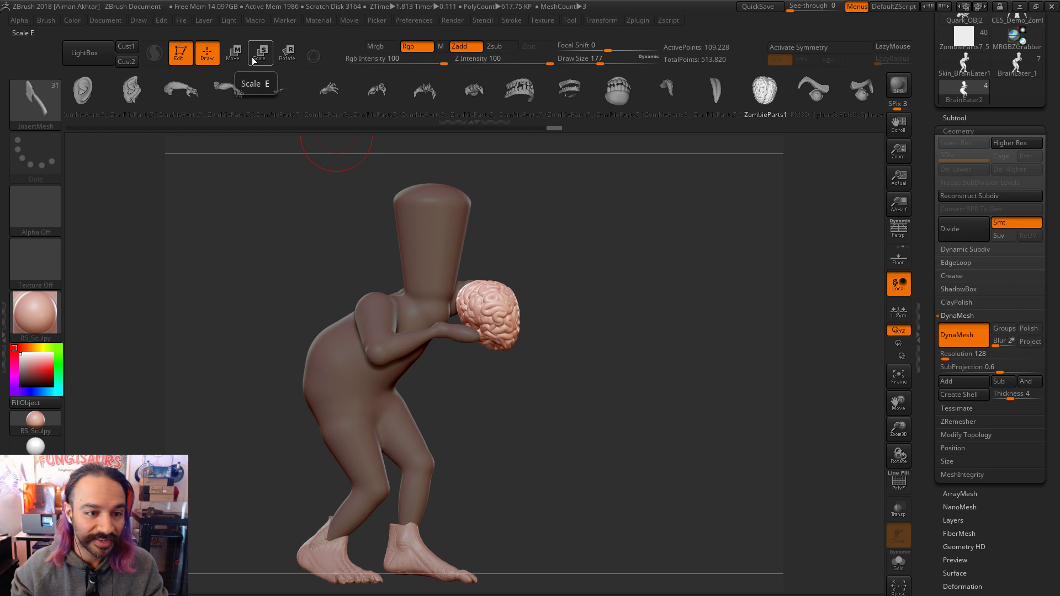
Step: Rotate the brain with the transpose line and position it so it rests in the mannequin's hand
{"action": "left_click", "coordinate": [287, 56]}
{"action": "left_click_drag", "start_coordinate": [635, 321], "coordinate": [433, 242]}
{"action": "left_click_drag", "start_coordinate": [701, 372], "coordinate": [734, 370], "text": "shift"}
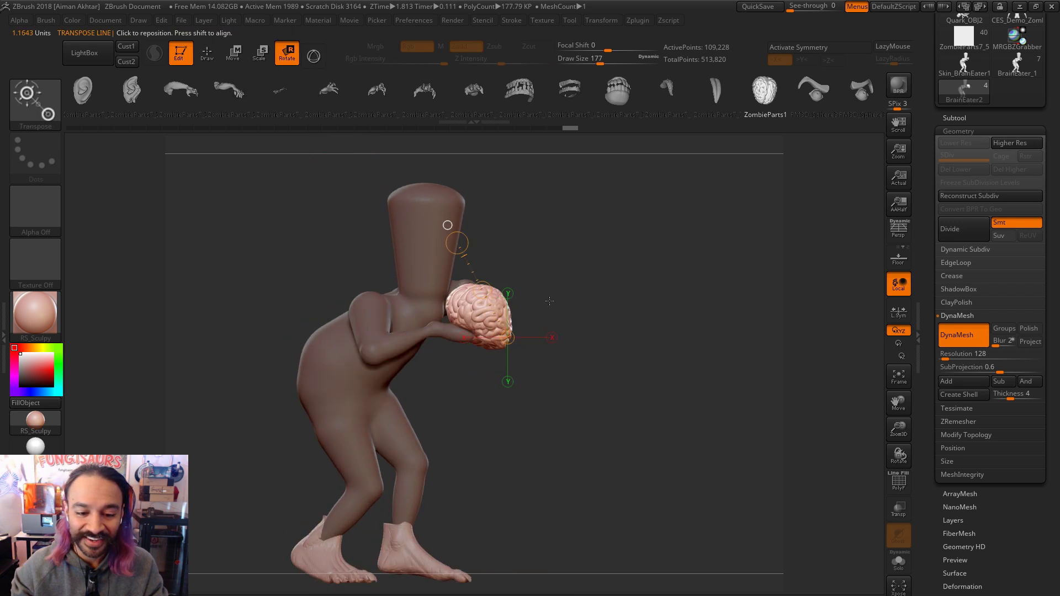
{"action": "mouse_move", "coordinate": [591, 354]}
{"action": "left_mouse_down"}
{"action": "mouse_move", "coordinate": [528, 438]}
{"action": "mouse_move", "coordinate": [585, 350]}
{"action": "left_mouse_up"}
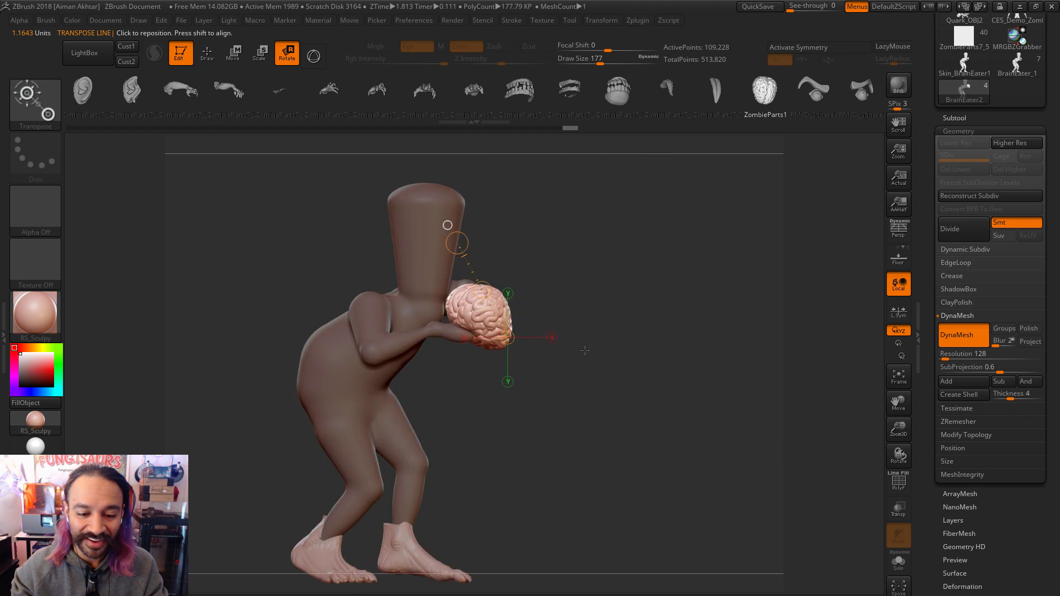
{"action": "left_click_drag", "start_coordinate": [481, 295], "coordinate": [600, 441]}
{"action": "left_click_drag", "start_coordinate": [553, 231], "coordinate": [425, 257]}
{"action": "left_click_drag", "start_coordinate": [476, 307], "coordinate": [619, 246]}
{"action": "left_click_drag", "start_coordinate": [547, 282], "coordinate": [525, 283]}
Step: Adjust the brain's scale with a transpose line across it and return to Draw mode
{"action": "mouse_move", "coordinate": [622, 344]}
{"action": "left_mouse_down"}
{"action": "mouse_move", "coordinate": [584, 375]}
{"action": "mouse_move", "coordinate": [586, 352]}
{"action": "mouse_move", "coordinate": [528, 322]}
{"action": "mouse_move", "coordinate": [642, 304]}
{"action": "left_mouse_up"}
{"action": "left_click", "coordinate": [263, 63]}
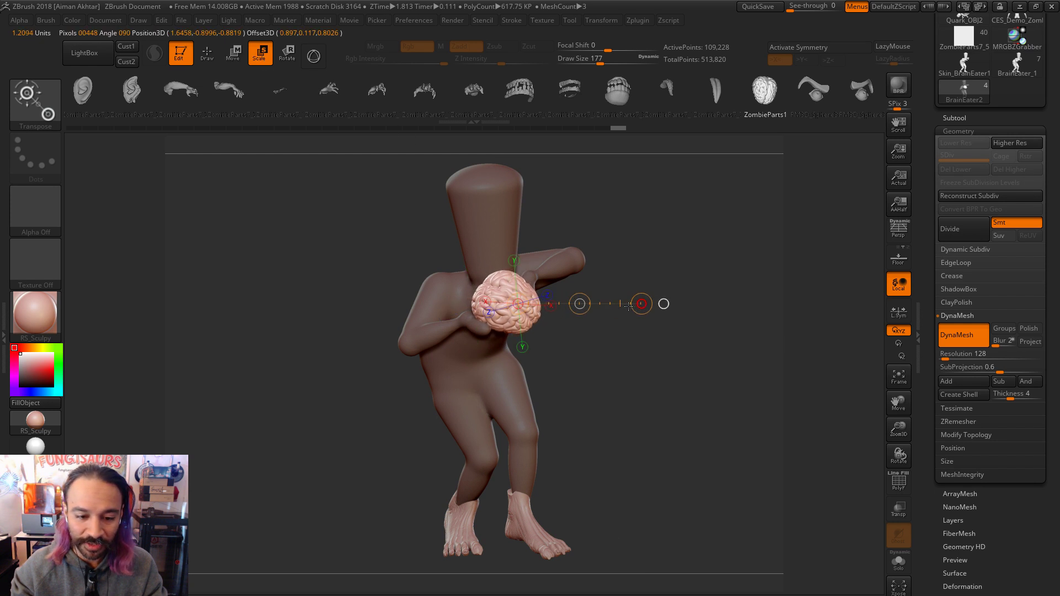
{"action": "left_click_drag", "start_coordinate": [662, 415], "coordinate": [680, 416]}
{"action": "left_click", "coordinate": [207, 52]}
{"action": "left_click_drag", "start_coordinate": [634, 350], "coordinate": [618, 374]}
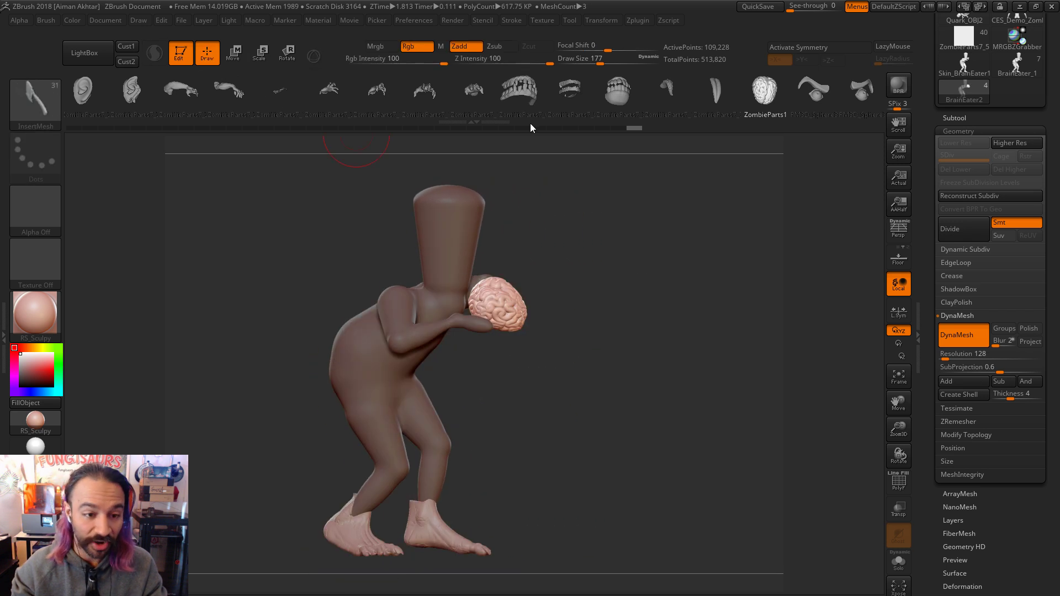
Step: Split the unmasked brain into its own subtool and reselect the body subtool for inserting a hand
{"action": "left_click_drag", "start_coordinate": [210, 98], "coordinate": [504, 89]}
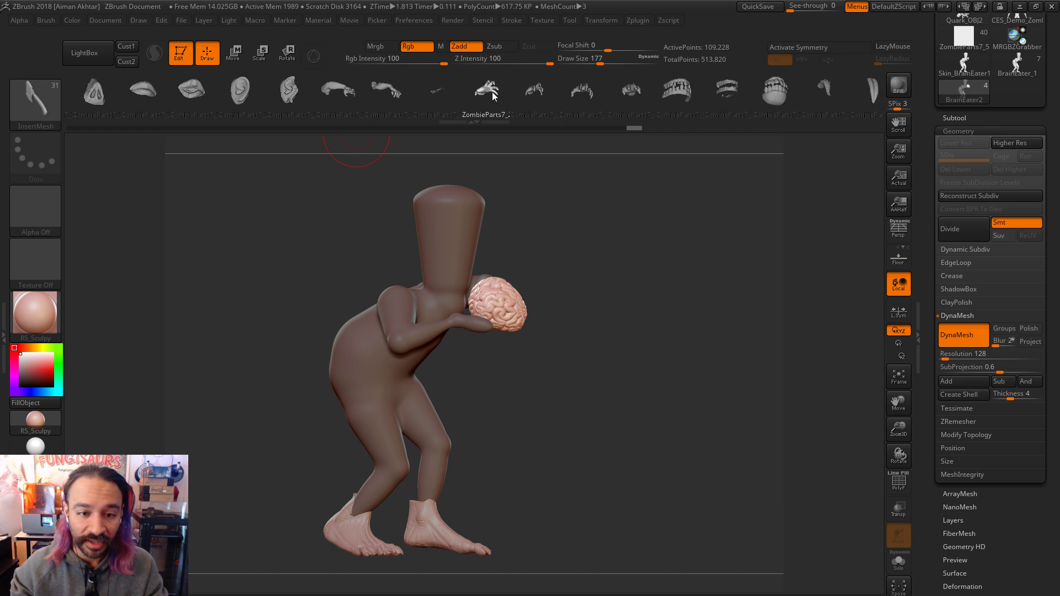
{"action": "left_click_drag", "start_coordinate": [493, 336], "coordinate": [862, 431]}
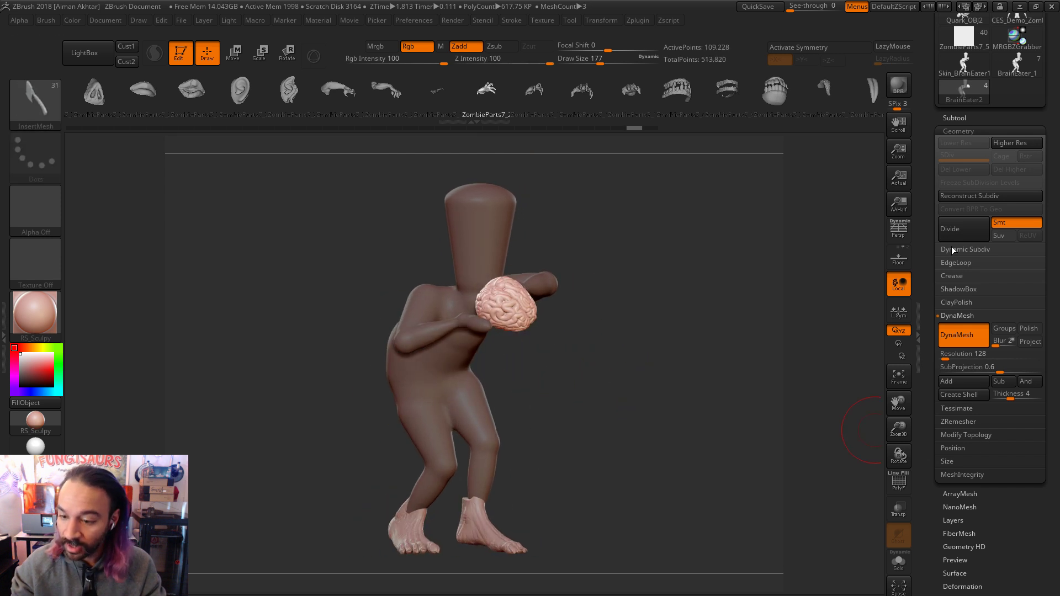
{"action": "left_click", "coordinate": [947, 118]}
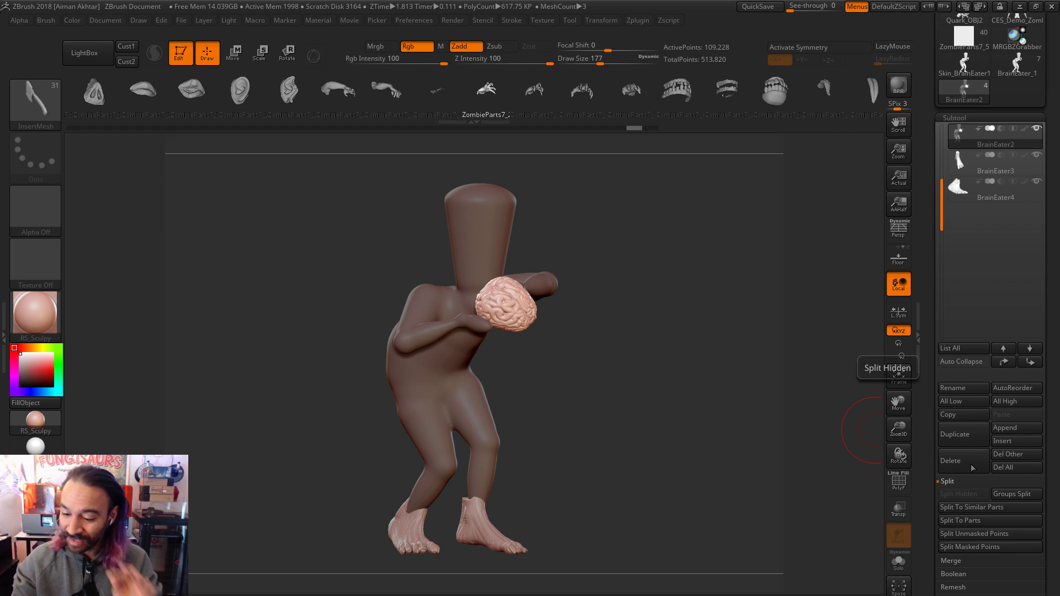
{"action": "left_click", "coordinate": [983, 541]}
{"action": "left_click", "coordinate": [958, 172]}
{"action": "mouse_move", "coordinate": [966, 174]}
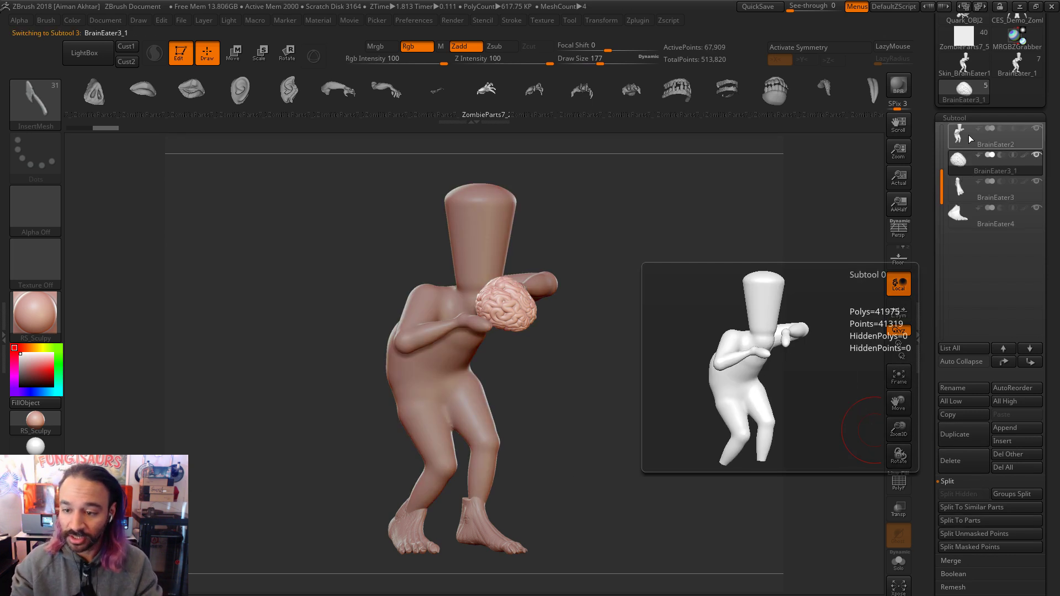
{"action": "left_click", "coordinate": [968, 135]}
{"action": "left_click_drag", "start_coordinate": [707, 368], "coordinate": [573, 313]}
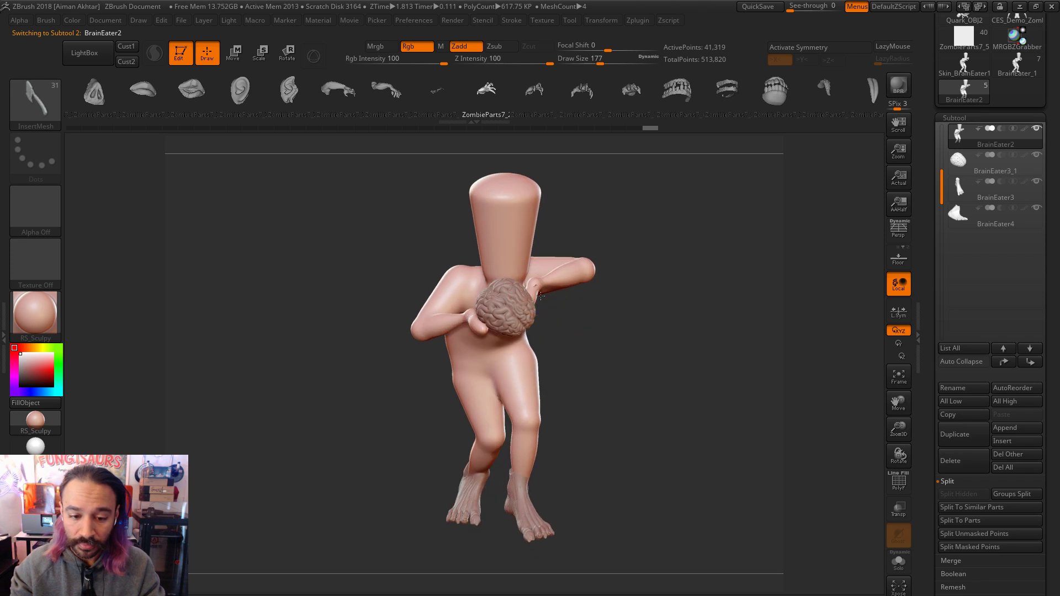
{"action": "mouse_move", "coordinate": [532, 342]}
{"action": "left_mouse_down"}
{"action": "mouse_move", "coordinate": [583, 477]}
{"action": "mouse_move", "coordinate": [641, 381]}
{"action": "left_mouse_up"}
{"action": "key", "text": "ctrl+z"}
{"action": "left_click_drag", "start_coordinate": [634, 337], "coordinate": [570, 311]}
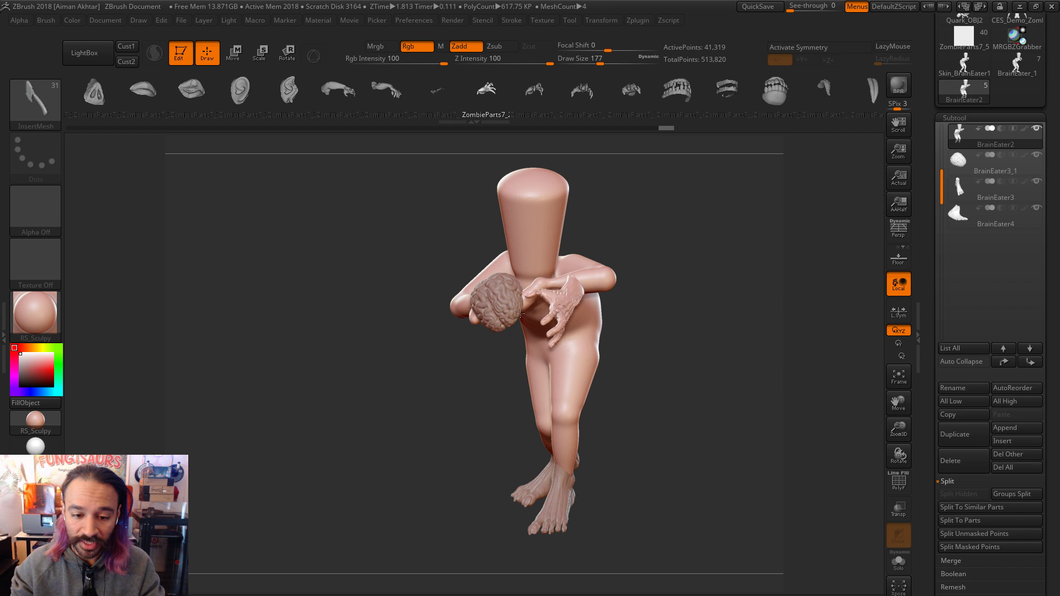
{"action": "left_click_drag", "start_coordinate": [505, 295], "coordinate": [505, 296]}
{"action": "left_click_drag", "start_coordinate": [703, 354], "coordinate": [757, 379]}
{"action": "right_click_drag", "start_coordinate": [757, 379], "coordinate": [698, 380]}
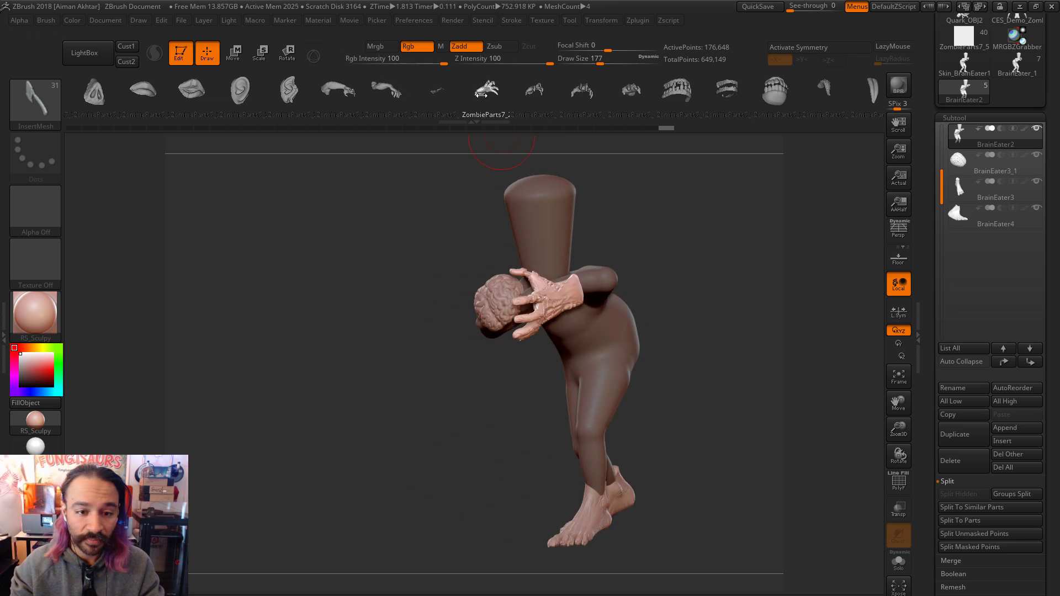
{"action": "key", "text": "ctrl+z"}
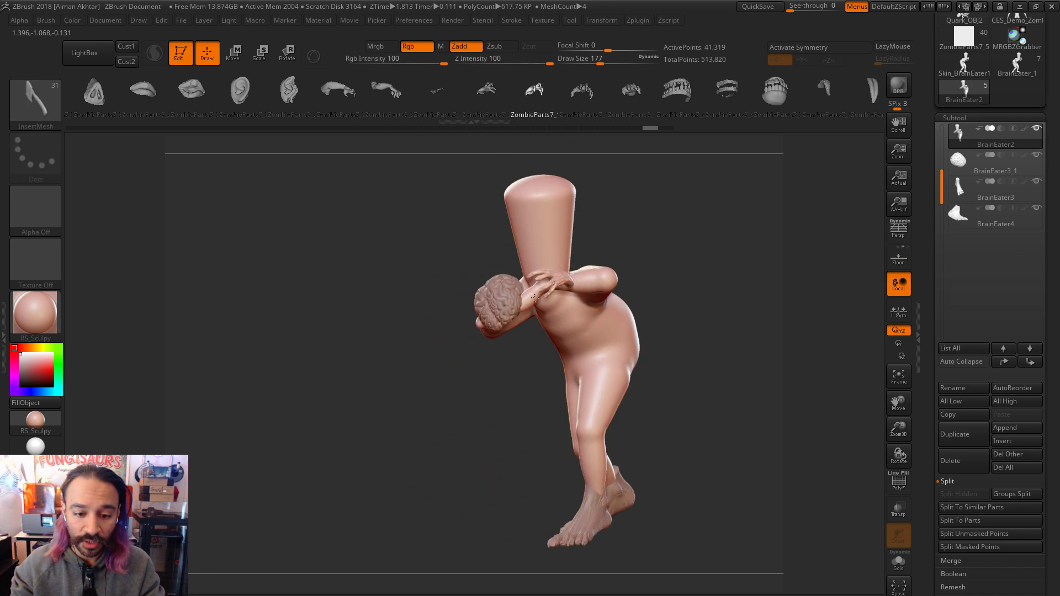
Step: Insert the next zombie hand from the ZombieParts set at the end of the mannequin's left arm
{"action": "left_click_drag", "start_coordinate": [517, 312], "coordinate": [516, 313]}
{"action": "left_click_drag", "start_coordinate": [740, 302], "coordinate": [779, 291]}
{"action": "mouse_move", "coordinate": [778, 291]}
{"action": "right_mouse_down"}
{"action": "mouse_move", "coordinate": [751, 282]}
{"action": "mouse_move", "coordinate": [772, 276]}
{"action": "right_mouse_up"}
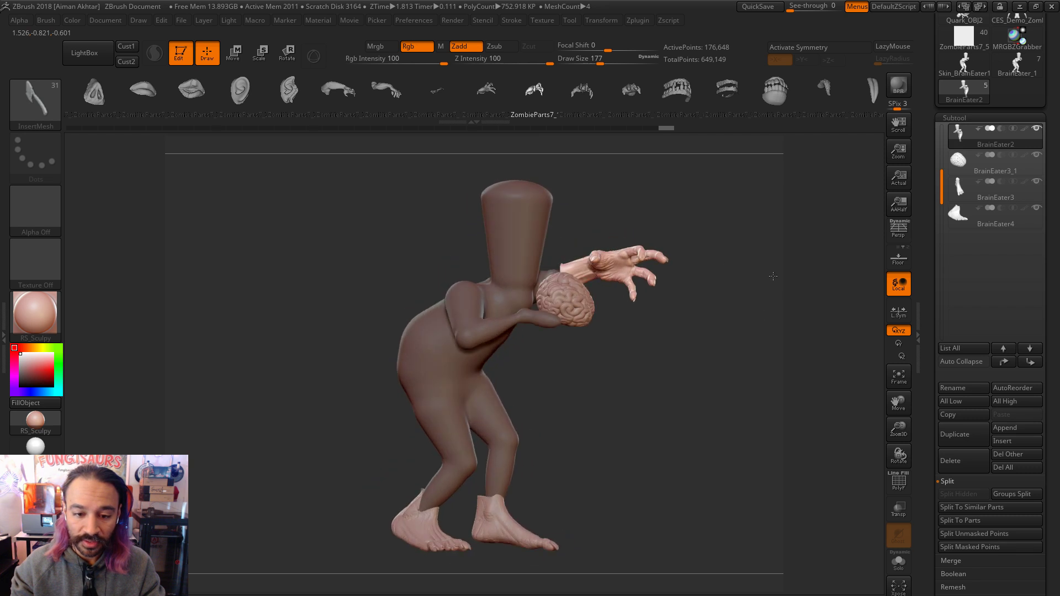
Step: Rotate the inserted hand with the transpose line so its fingers point toward the brain
{"action": "key", "text": "r"}
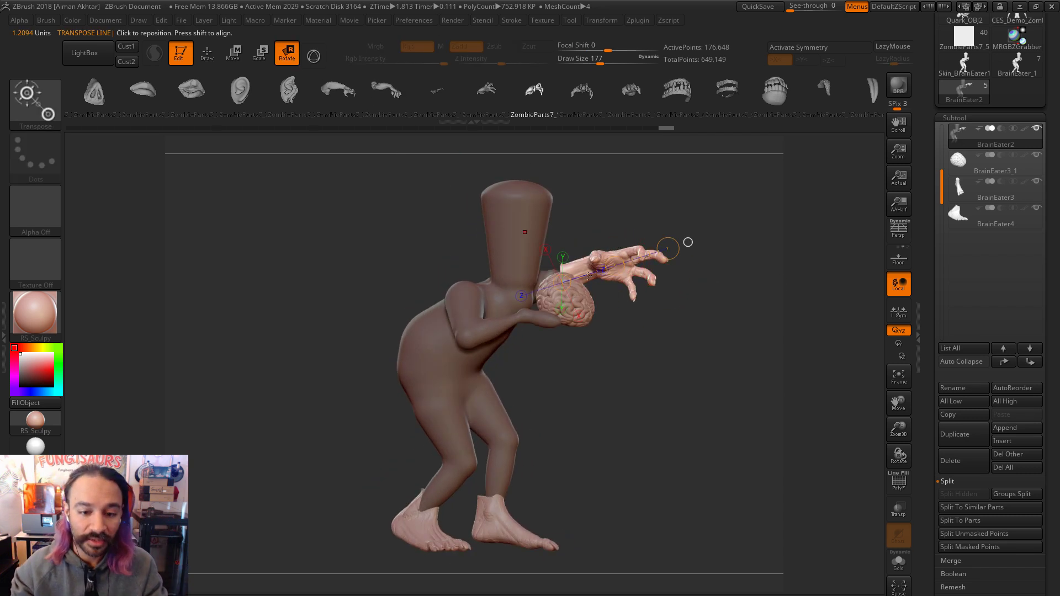
{"action": "left_click_drag", "start_coordinate": [668, 253], "coordinate": [660, 325]}
{"action": "right_click_drag", "start_coordinate": [686, 329], "coordinate": [694, 445], "text": "shift"}
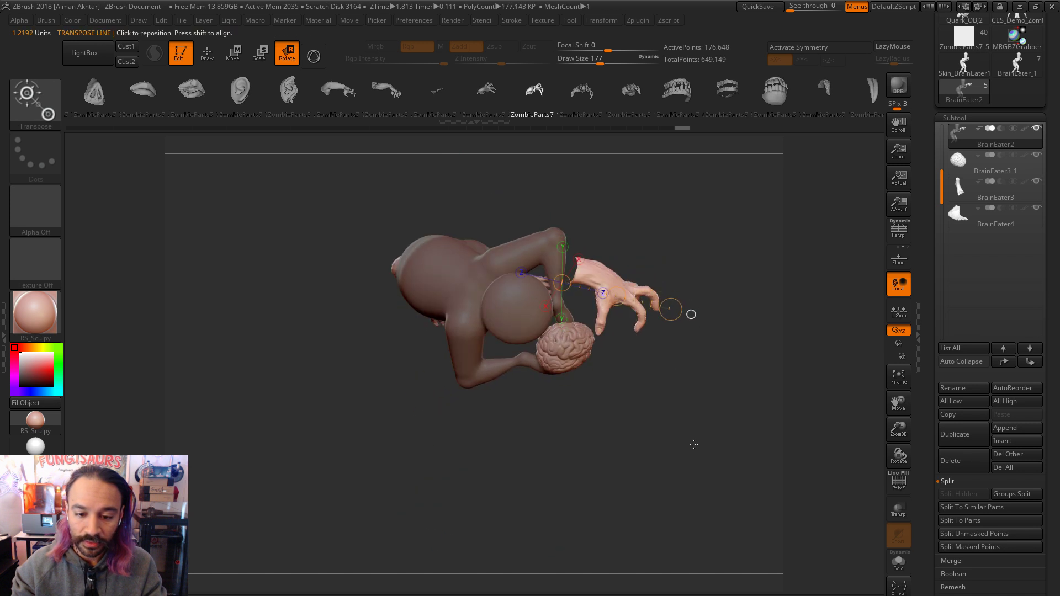
{"action": "mouse_move", "coordinate": [594, 275]}
{"action": "left_mouse_down", "text": "shift"}
{"action": "mouse_move", "coordinate": [593, 186]}
{"action": "mouse_move", "coordinate": [654, 212]}
{"action": "left_mouse_up", "text": "shift"}
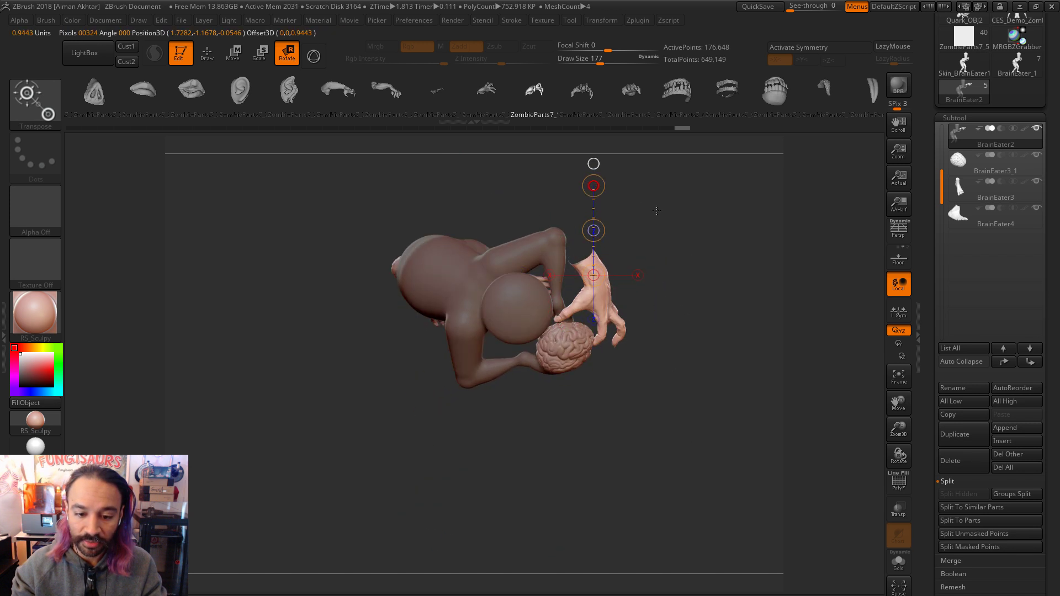
{"action": "left_click_drag", "start_coordinate": [582, 265], "coordinate": [621, 337]}
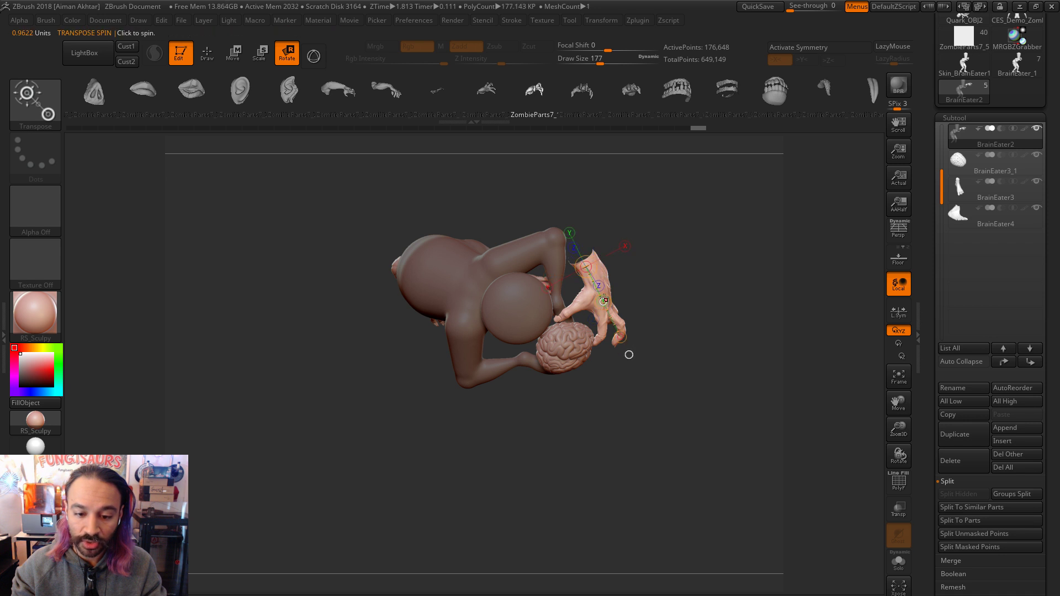
{"action": "left_click_drag", "start_coordinate": [603, 302], "coordinate": [406, 84]}
Step: Move the hand with the transpose line until its fingers wrap around the side of the brain
{"action": "left_click", "coordinate": [234, 54]}
{"action": "left_click_drag", "start_coordinate": [591, 317], "coordinate": [730, 259]}
{"action": "mouse_move", "coordinate": [632, 312]}
{"action": "left_mouse_down"}
{"action": "mouse_move", "coordinate": [624, 329]}
{"action": "mouse_move", "coordinate": [617, 317]}
{"action": "left_mouse_up"}
{"action": "left_click_drag", "start_coordinate": [665, 350], "coordinate": [684, 234]}
{"action": "left_click_drag", "start_coordinate": [773, 416], "coordinate": [696, 392]}
{"action": "left_click_drag", "start_coordinate": [540, 306], "coordinate": [518, 217], "text": "alt"}
{"action": "left_click_drag", "start_coordinate": [717, 252], "coordinate": [690, 254], "text": "shift"}
{"action": "left_click_drag", "start_coordinate": [586, 225], "coordinate": [468, 219]}
{"action": "key", "text": "ctrl+z"}
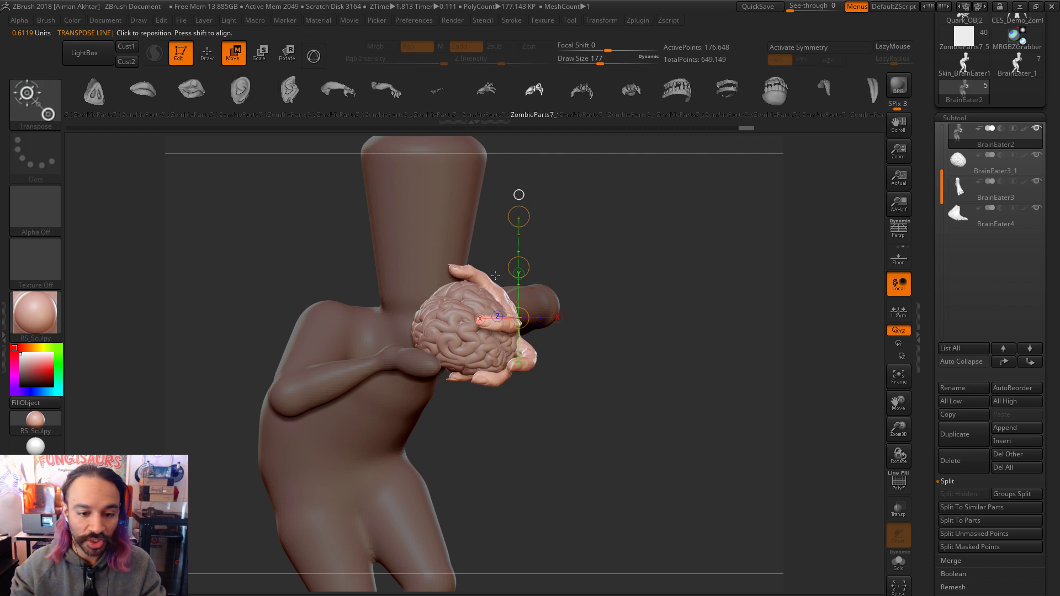
{"action": "left_click_drag", "start_coordinate": [519, 268], "coordinate": [522, 271]}
{"action": "left_click_drag", "start_coordinate": [682, 392], "coordinate": [627, 397]}
Step: Scale the gripping hand down slightly so it fits the brain and the forearm
{"action": "left_click", "coordinate": [259, 53]}
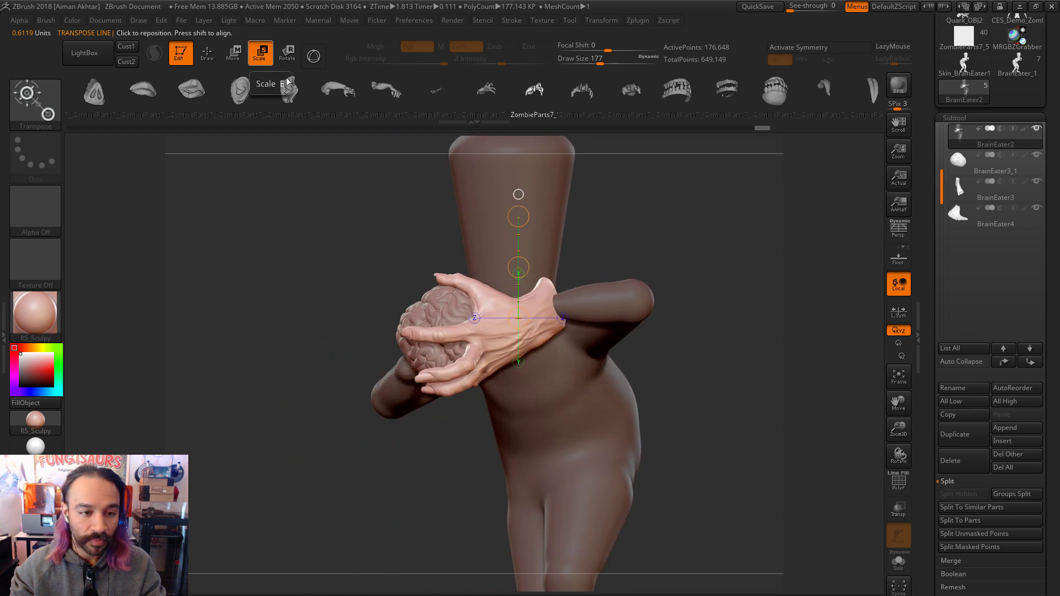
{"action": "left_click_drag", "start_coordinate": [520, 226], "coordinate": [520, 232]}
{"action": "left_click_drag", "start_coordinate": [724, 359], "coordinate": [706, 375]}
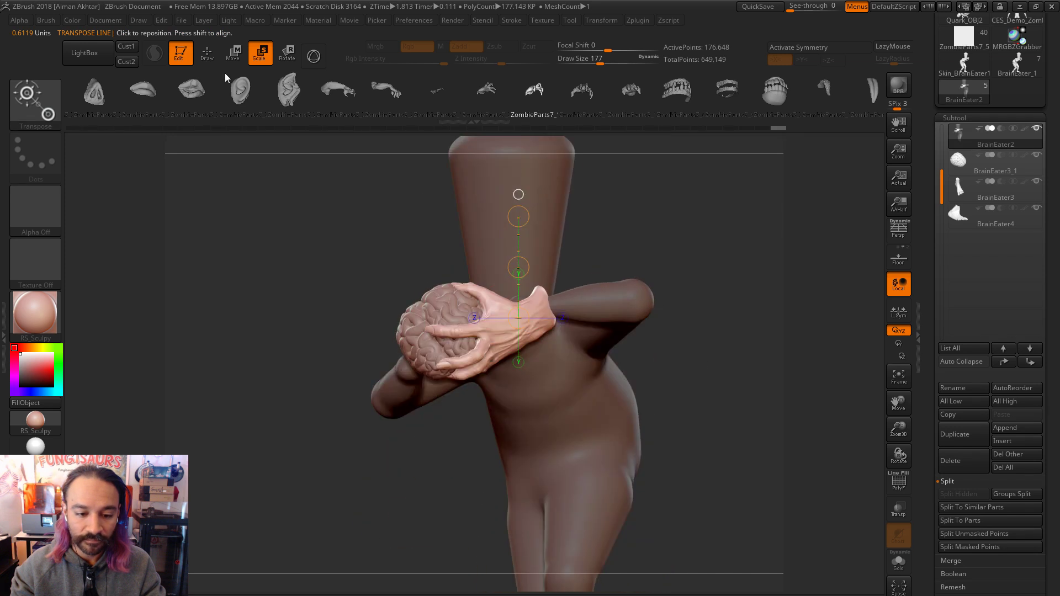
{"action": "mouse_move", "coordinate": [425, 195]}
{"action": "left_mouse_down"}
{"action": "mouse_move", "coordinate": [680, 393]}
{"action": "mouse_move", "coordinate": [682, 411]}
{"action": "mouse_move", "coordinate": [651, 389]}
{"action": "mouse_move", "coordinate": [653, 332]}
{"action": "mouse_move", "coordinate": [669, 467]}
{"action": "left_mouse_up"}
Step: Return to Draw mode and split the unmasked hand into its own subtool
{"action": "left_click", "coordinate": [207, 53]}
{"action": "mouse_move", "coordinate": [609, 412]}
{"action": "left_mouse_down", "text": "alt"}
{"action": "mouse_move", "coordinate": [655, 456]}
{"action": "mouse_move", "coordinate": [653, 353]}
{"action": "mouse_move", "coordinate": [574, 315]}
{"action": "mouse_move", "coordinate": [671, 364]}
{"action": "left_mouse_up", "text": "alt"}
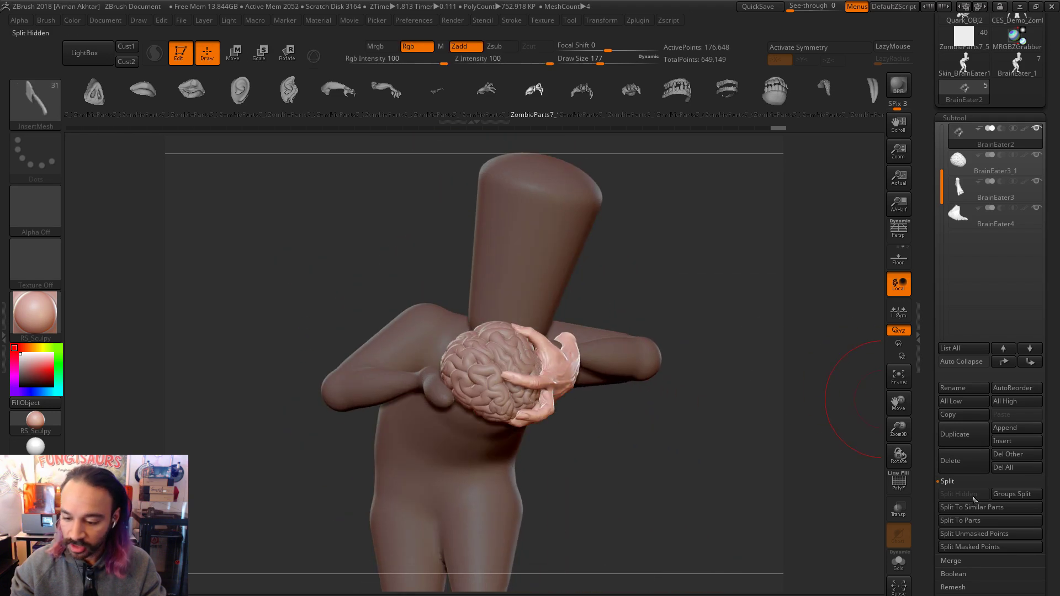
{"action": "left_click", "coordinate": [985, 534]}
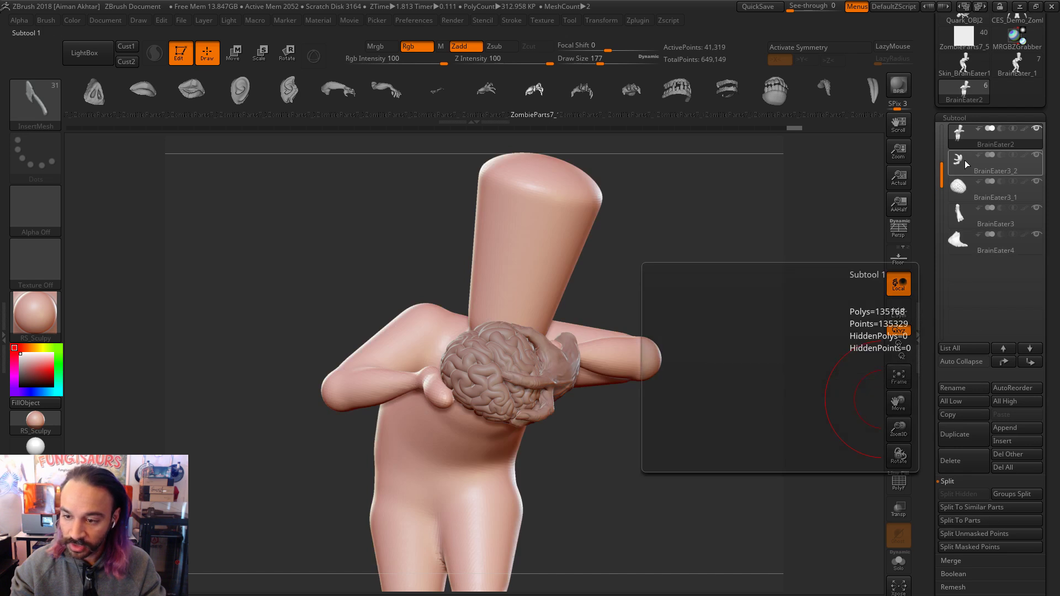
{"action": "left_click", "coordinate": [637, 20]}
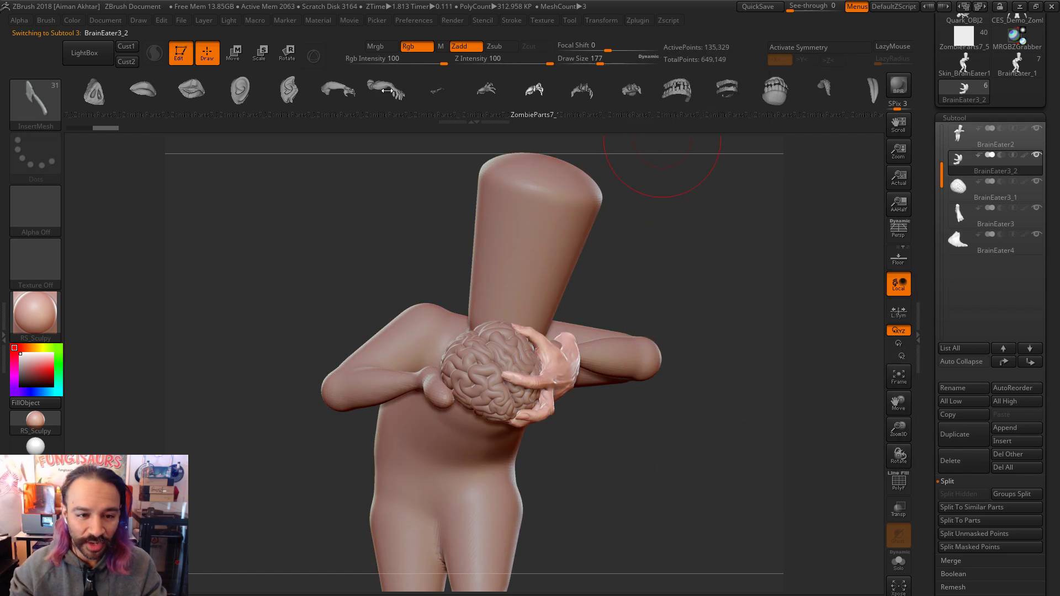
{"action": "left_click_drag", "start_coordinate": [632, 236], "coordinate": [696, 217]}
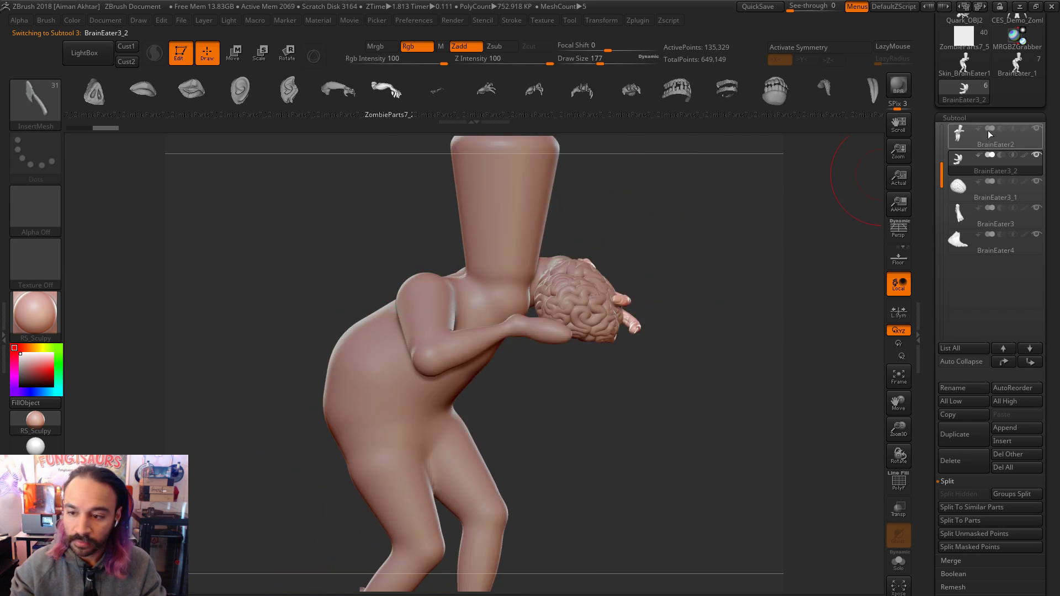
{"action": "left_click_drag", "start_coordinate": [385, 331], "coordinate": [482, 364]}
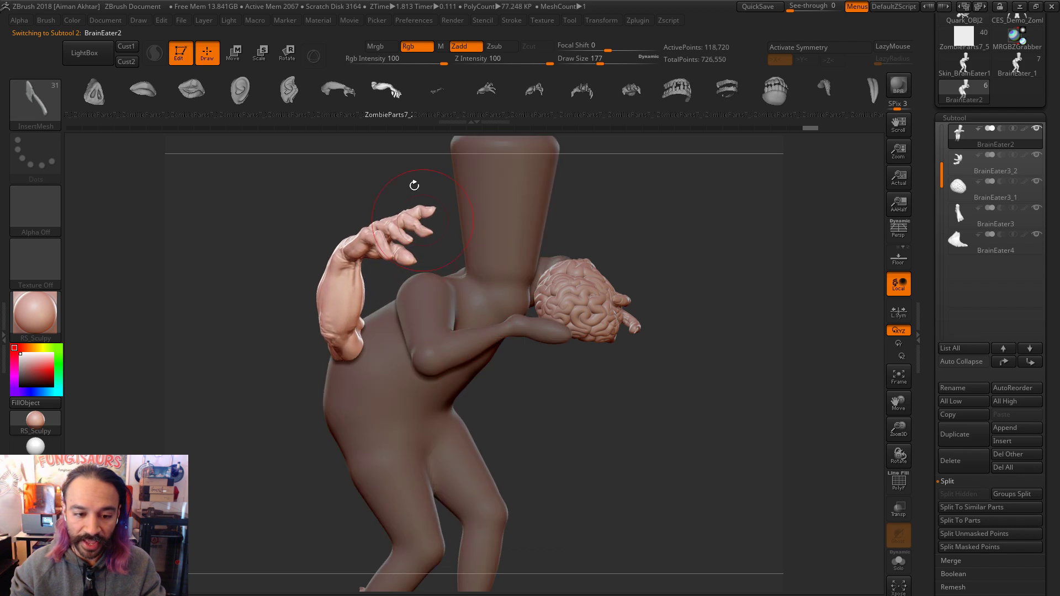
{"action": "key", "text": "ctrl+z"}
Step: Insert the other zombie arm at the body's right shoulder and rotate it to reach toward the brain
{"action": "left_click", "coordinate": [354, 96]}
{"action": "left_click_drag", "start_coordinate": [414, 282], "coordinate": [480, 157]}
{"action": "left_click", "coordinate": [286, 54]}
{"action": "left_click_drag", "start_coordinate": [309, 277], "coordinate": [486, 232]}
{"action": "mouse_move", "coordinate": [486, 318]}
{"action": "left_mouse_down"}
{"action": "mouse_move", "coordinate": [536, 216]}
{"action": "mouse_move", "coordinate": [634, 409]}
{"action": "mouse_move", "coordinate": [667, 588]}
{"action": "mouse_move", "coordinate": [595, 424]}
{"action": "left_mouse_up"}
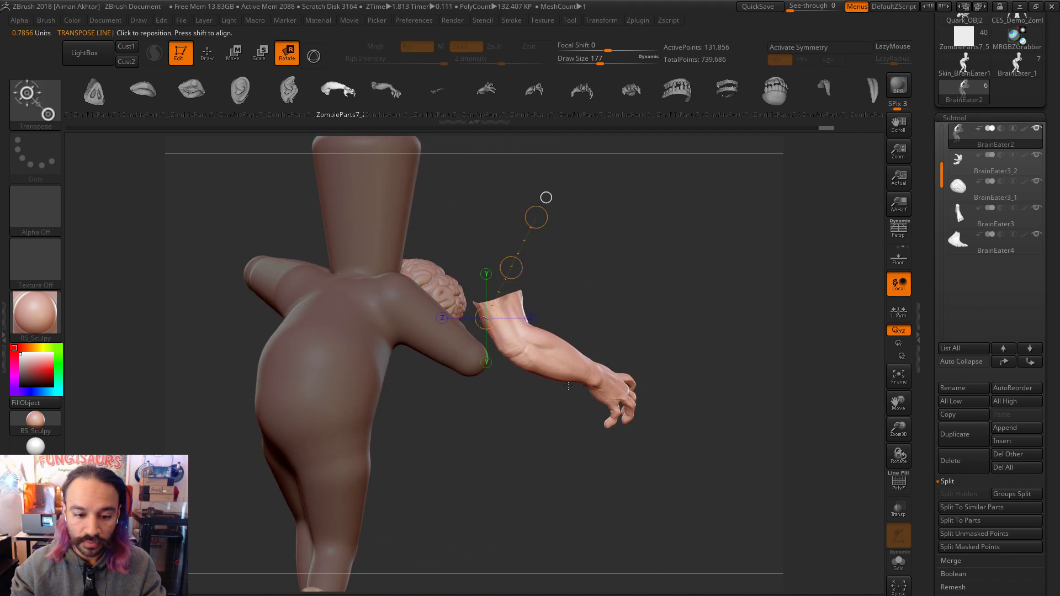
{"action": "mouse_move", "coordinate": [607, 292]}
{"action": "left_mouse_down"}
{"action": "mouse_move", "coordinate": [544, 300]}
{"action": "mouse_move", "coordinate": [518, 243]}
{"action": "mouse_move", "coordinate": [519, 179]}
{"action": "mouse_move", "coordinate": [452, 193]}
{"action": "mouse_move", "coordinate": [401, 232]}
{"action": "mouse_move", "coordinate": [317, 256]}
{"action": "left_mouse_up"}
Step: Move the zombie arm against the mannequin's right shoulder and adjust its scale with transpose lines
{"action": "left_click", "coordinate": [228, 58]}
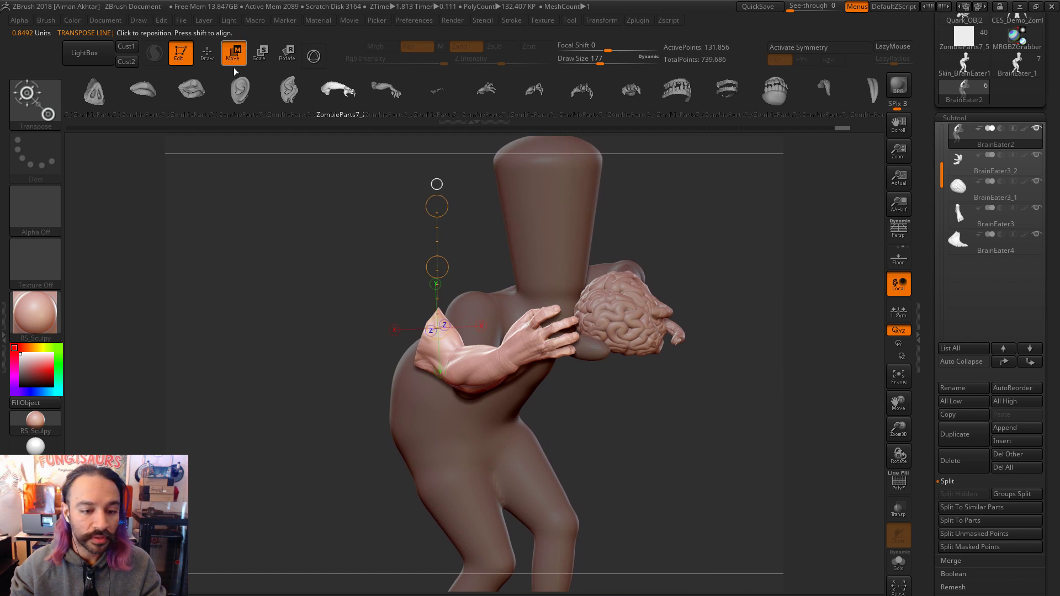
{"action": "left_click_drag", "start_coordinate": [431, 360], "coordinate": [567, 360], "text": "shift"}
{"action": "mouse_move", "coordinate": [493, 361]}
{"action": "left_mouse_down"}
{"action": "mouse_move", "coordinate": [538, 362]}
{"action": "mouse_move", "coordinate": [518, 366]}
{"action": "left_mouse_up"}
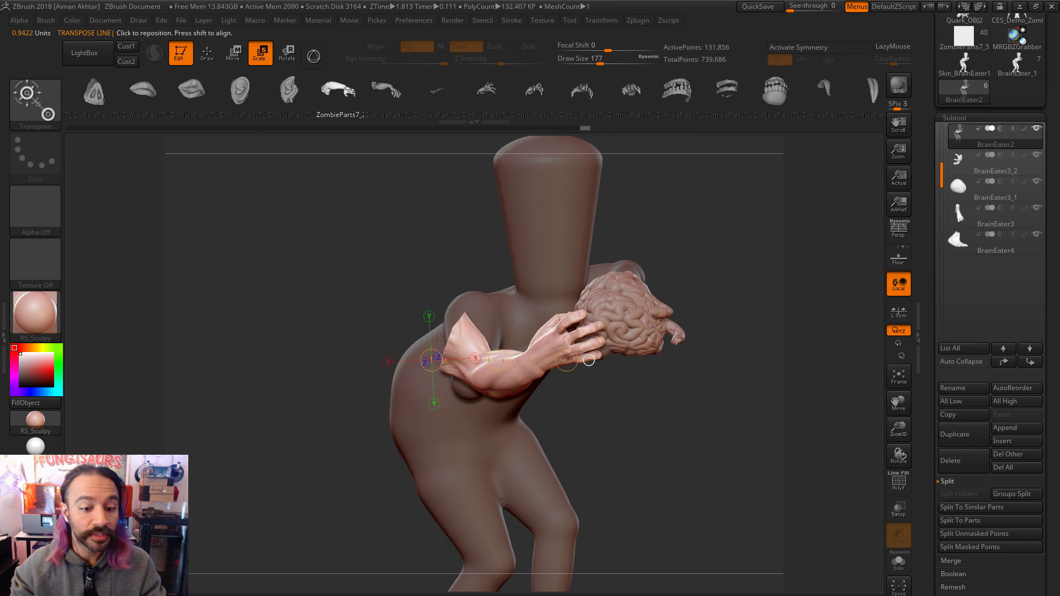
{"action": "left_click_drag", "start_coordinate": [454, 334], "coordinate": [454, 228], "text": "shift"}
{"action": "left_click_drag", "start_coordinate": [328, 318], "coordinate": [423, 328]}
{"action": "left_click_drag", "start_coordinate": [458, 394], "coordinate": [594, 393], "text": "shift"}
{"action": "left_click_drag", "start_coordinate": [520, 394], "coordinate": [434, 377]}
{"action": "left_click_drag", "start_coordinate": [384, 519], "coordinate": [404, 564], "text": "shift"}
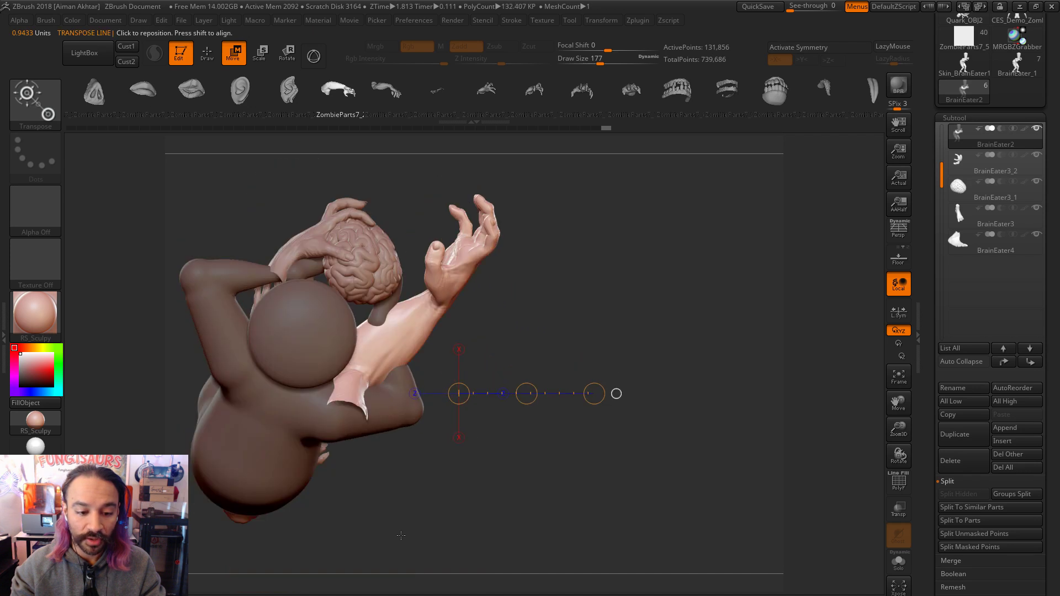
Step: Rotate the zombie arm about its shoulder end so it reaches forward from the body
{"action": "left_click_drag", "start_coordinate": [358, 409], "coordinate": [354, 229]}
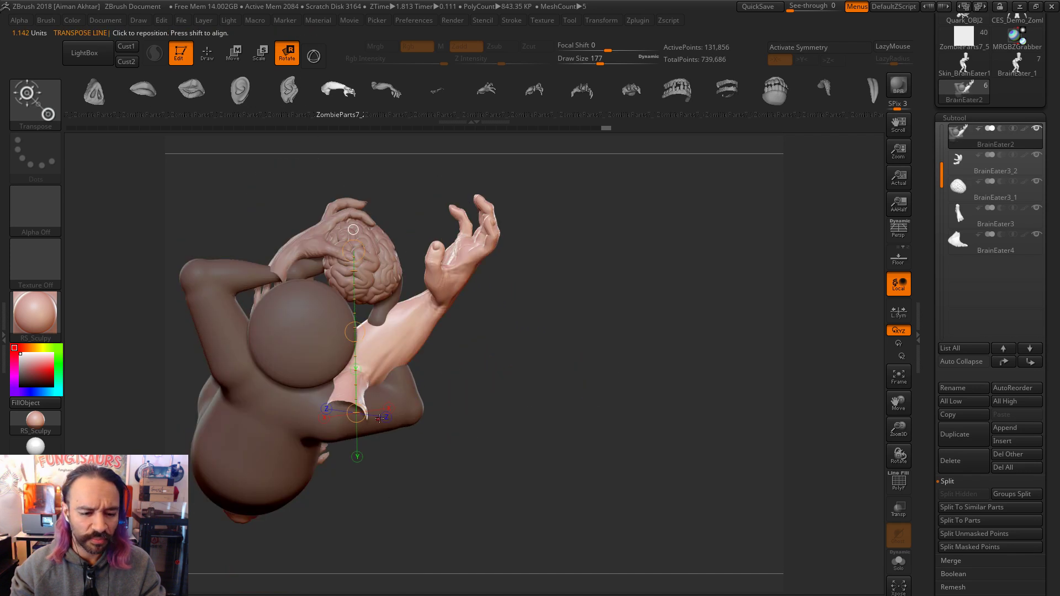
{"action": "left_click_drag", "start_coordinate": [359, 341], "coordinate": [635, 538]}
{"action": "left_click_drag", "start_coordinate": [553, 457], "coordinate": [432, 330]}
{"action": "left_click_drag", "start_coordinate": [358, 315], "coordinate": [360, 189]}
{"action": "left_click_drag", "start_coordinate": [370, 189], "coordinate": [470, 258]}
{"action": "right_click_drag", "start_coordinate": [616, 328], "coordinate": [639, 334], "text": "ctrl"}
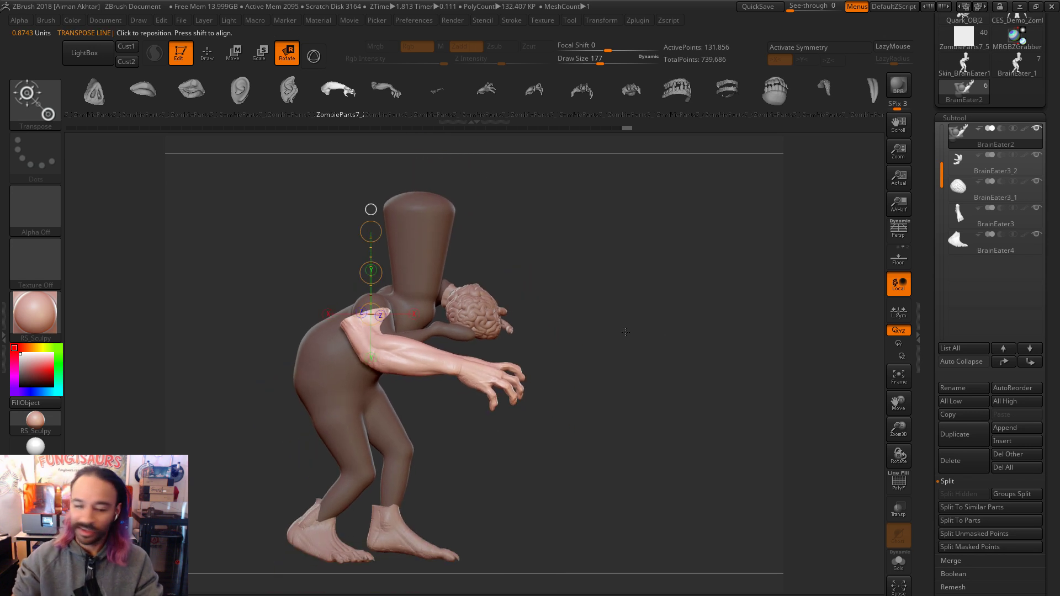
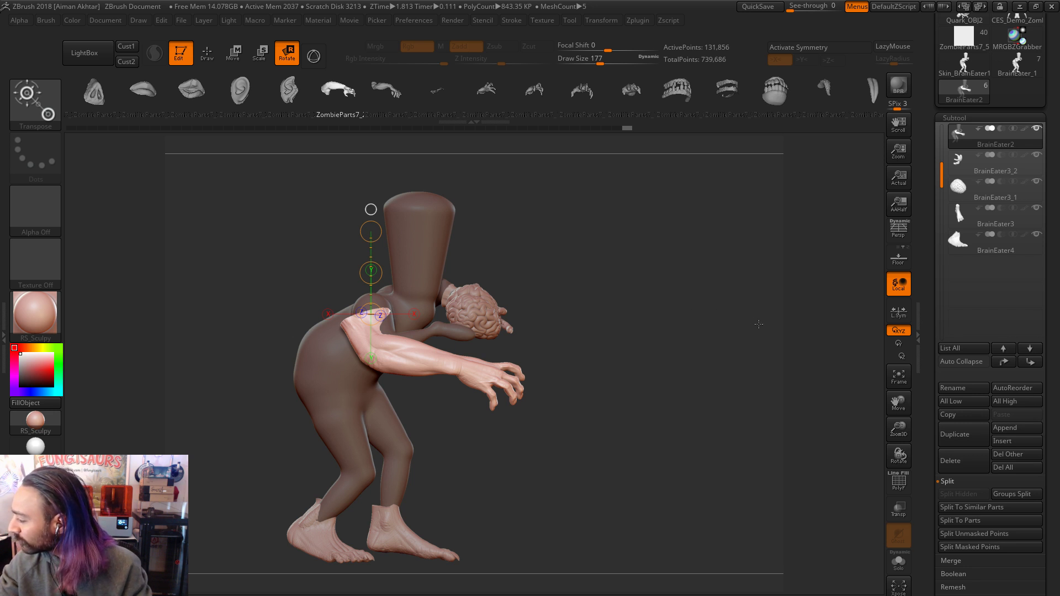
Step: Scale down the zombie arm from its shoulder end and move it onto the mannequin's right shoulder
{"action": "left_click_drag", "start_coordinate": [582, 329], "coordinate": [622, 359]}
{"action": "left_click", "coordinate": [261, 53]}
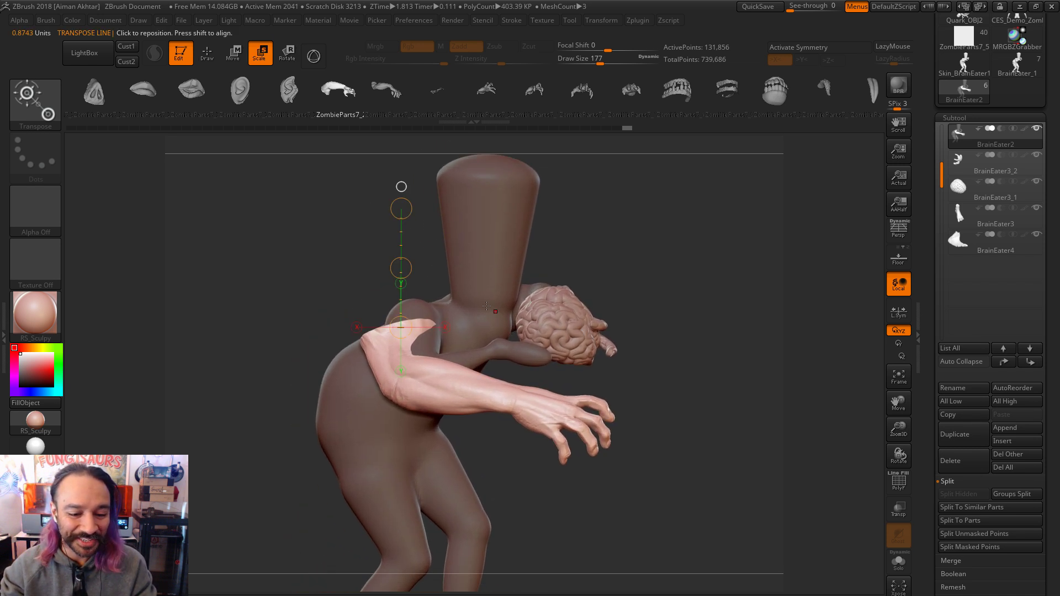
{"action": "left_click_drag", "start_coordinate": [402, 209], "coordinate": [402, 227]}
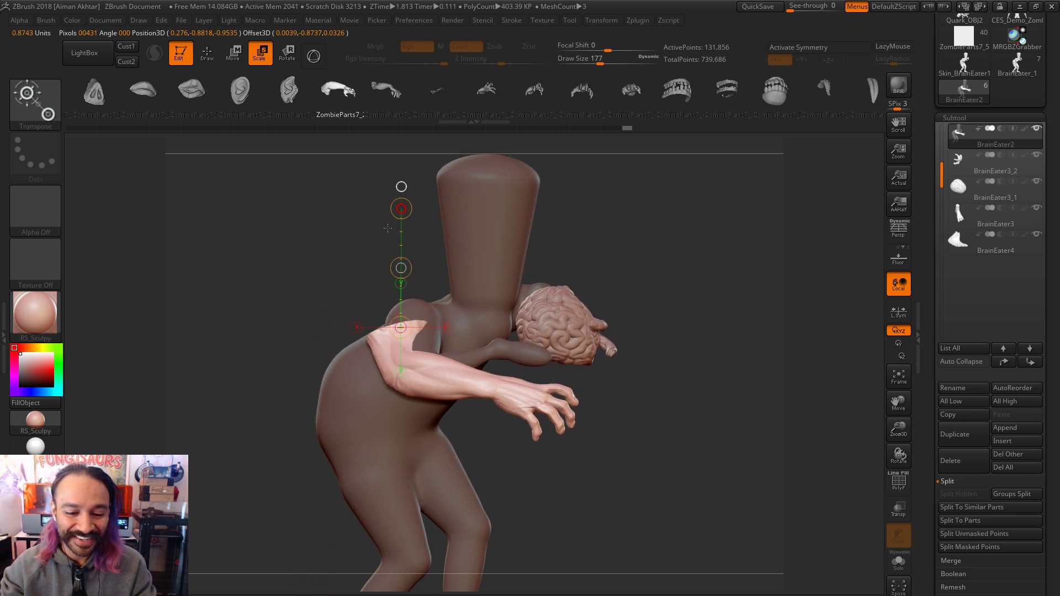
{"action": "left_click", "coordinate": [232, 53]}
{"action": "left_click_drag", "start_coordinate": [393, 269], "coordinate": [418, 275]}
{"action": "mouse_move", "coordinate": [660, 346]}
{"action": "left_mouse_down"}
{"action": "mouse_move", "coordinate": [591, 348]}
{"action": "mouse_move", "coordinate": [669, 347]}
{"action": "left_mouse_up"}
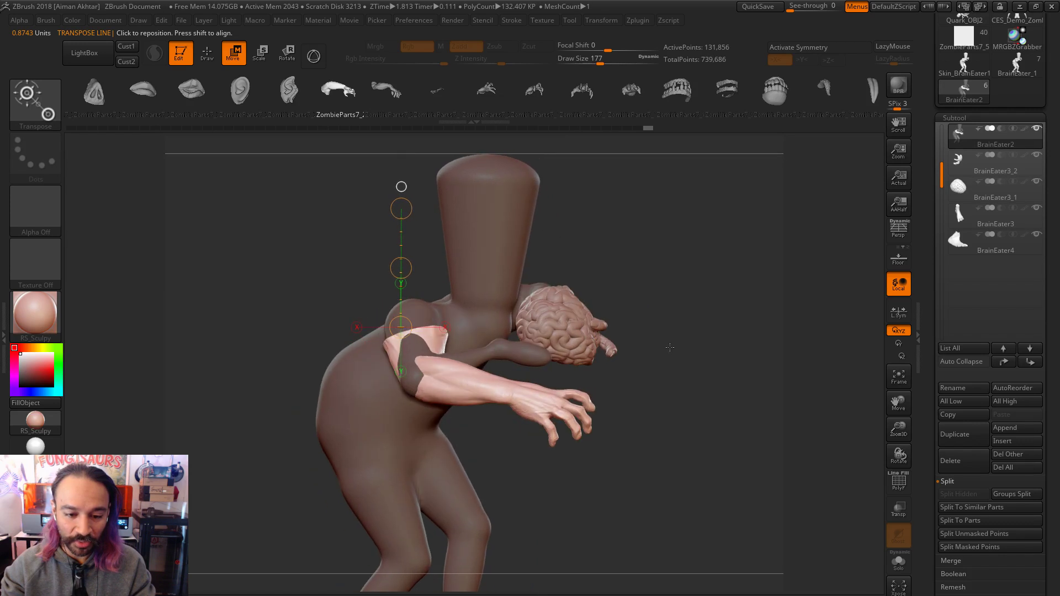
Step: Return to Draw mode and split the unmasked zombie arm into its own subtool
{"action": "left_click", "coordinate": [212, 54]}
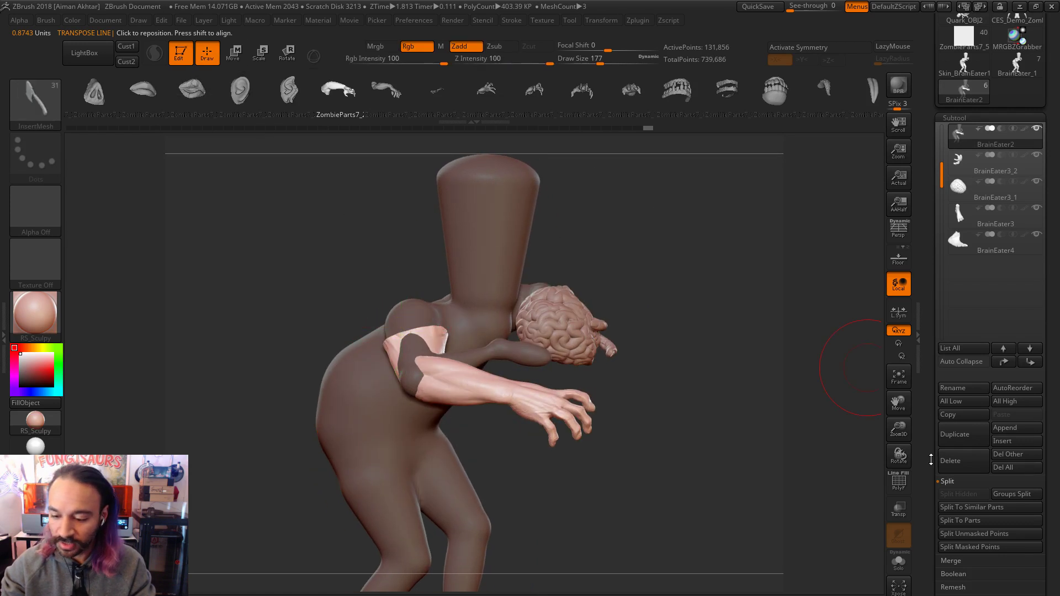
{"action": "left_click", "coordinate": [990, 534]}
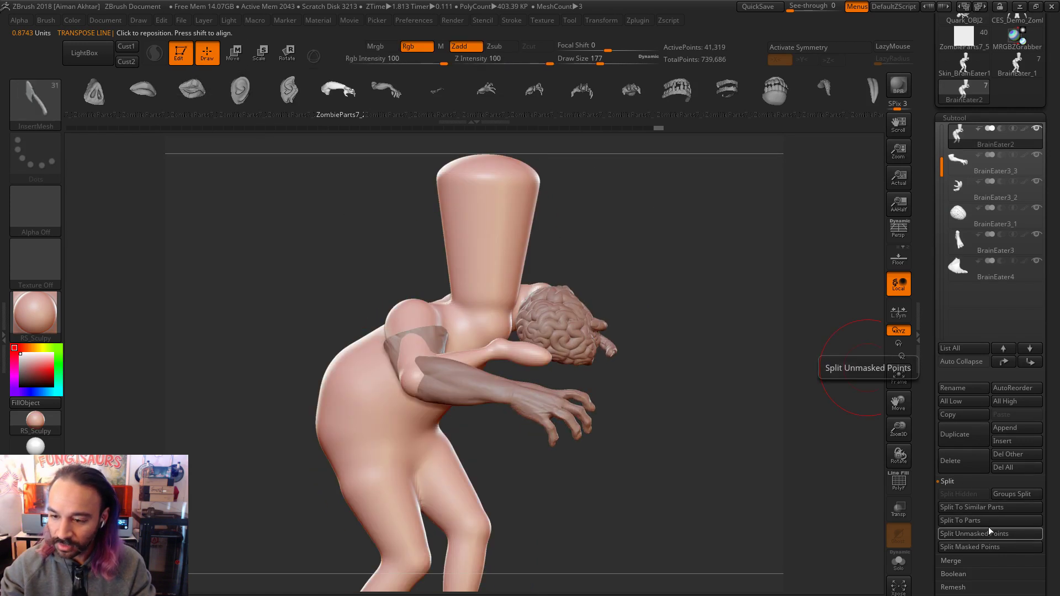
{"action": "left_click", "coordinate": [958, 161]}
Step: Isolate the mannequin body, cut away its right arm and the end of its left forearm, and close the holes
{"action": "left_click", "coordinate": [960, 143]}
{"action": "left_click_drag", "start_coordinate": [746, 395], "coordinate": [711, 413]}
{"action": "left_click", "coordinate": [900, 562]}
{"action": "left_click_drag", "start_coordinate": [794, 448], "coordinate": [738, 418]}
{"action": "left_click_drag", "start_coordinate": [595, 297], "coordinate": [564, 217]}
{"action": "key", "text": "ctrl+shift"}
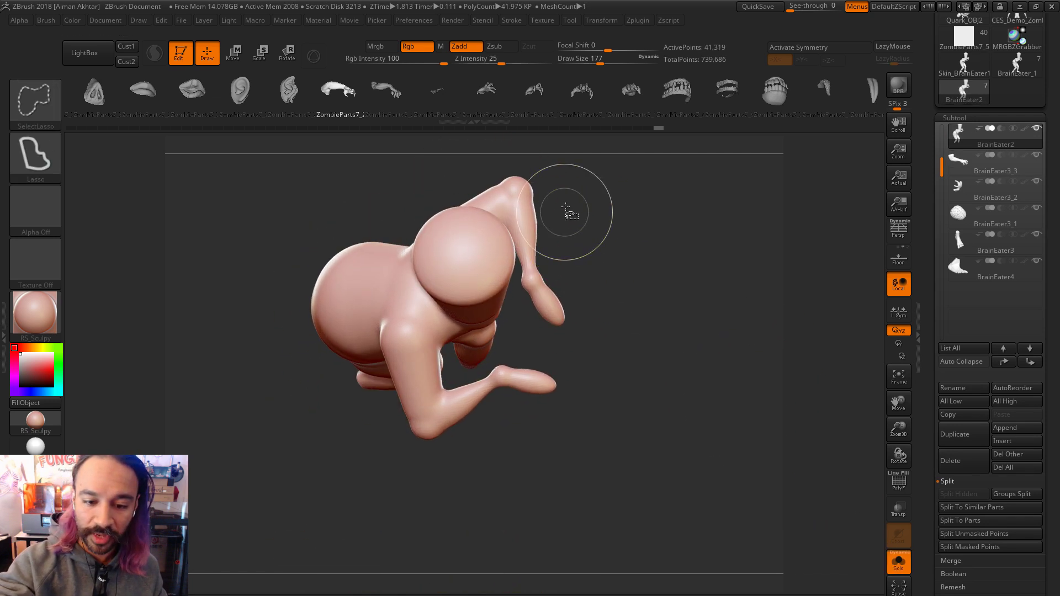
{"action": "left_click_drag", "start_coordinate": [520, 301], "coordinate": [646, 329], "text": "ctrl+alt+shift"}
{"action": "mouse_move", "coordinate": [588, 342]}
{"action": "left_mouse_down"}
{"action": "mouse_move", "coordinate": [621, 393]}
{"action": "mouse_move", "coordinate": [483, 346]}
{"action": "mouse_move", "coordinate": [343, 437]}
{"action": "mouse_move", "coordinate": [353, 442]}
{"action": "mouse_move", "coordinate": [681, 294]}
{"action": "mouse_move", "coordinate": [658, 284]}
{"action": "mouse_move", "coordinate": [661, 243]}
{"action": "mouse_move", "coordinate": [611, 355]}
{"action": "mouse_move", "coordinate": [628, 584]}
{"action": "left_mouse_up"}
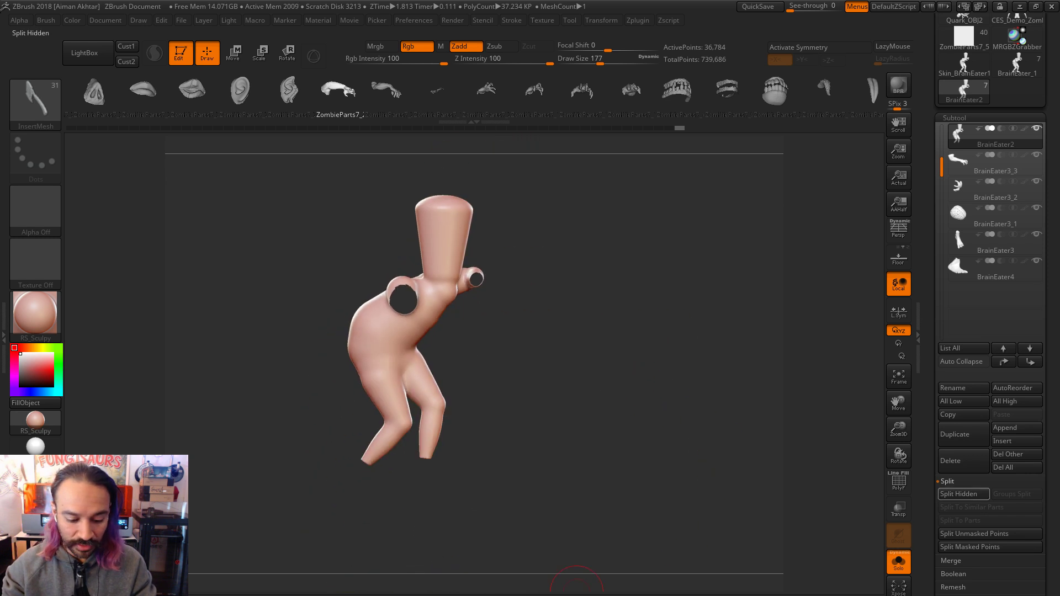
{"action": "left_click", "coordinate": [511, 428], "text": "ctrl+shift"}
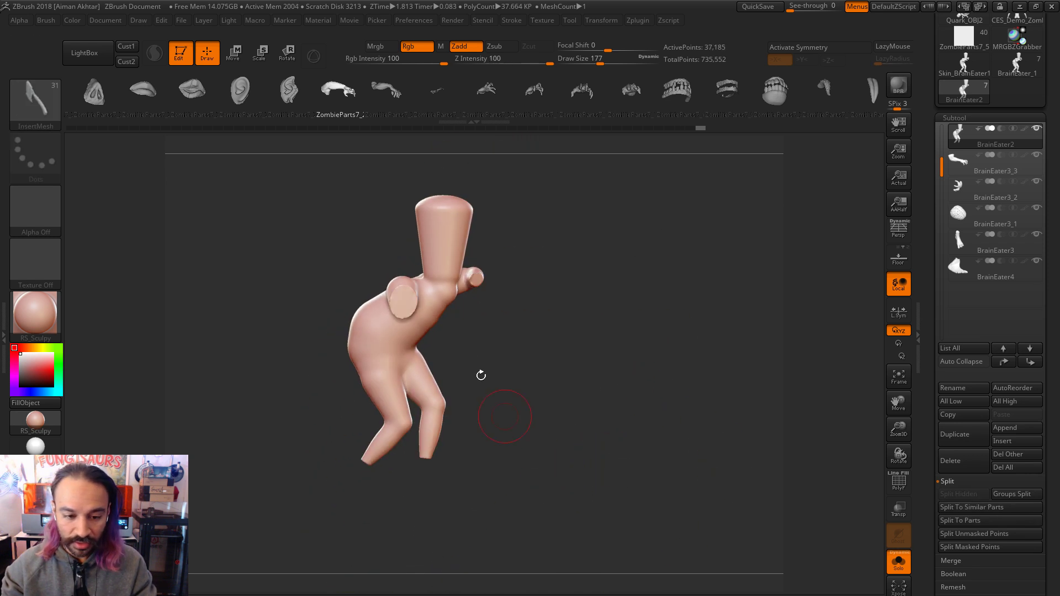
{"action": "left_click", "coordinate": [899, 562]}
Step: Select the hand holding the brain and mask its wrist stump with the MaskLasso brush
{"action": "left_click_drag", "start_coordinate": [747, 495], "coordinate": [617, 458], "text": "alt"}
{"action": "left_click", "coordinate": [436, 279], "text": "alt"}
{"action": "mouse_move", "coordinate": [633, 323]}
{"action": "left_mouse_down"}
{"action": "mouse_move", "coordinate": [662, 432]}
{"action": "mouse_move", "coordinate": [621, 413]}
{"action": "mouse_move", "coordinate": [723, 480]}
{"action": "left_mouse_up"}
{"action": "mouse_move", "coordinate": [590, 385]}
{"action": "left_mouse_down"}
{"action": "mouse_move", "coordinate": [543, 333]}
{"action": "mouse_move", "coordinate": [501, 313]}
{"action": "mouse_move", "coordinate": [469, 323]}
{"action": "left_mouse_up"}
{"action": "left_click", "coordinate": [35, 100], "text": "ctrl"}
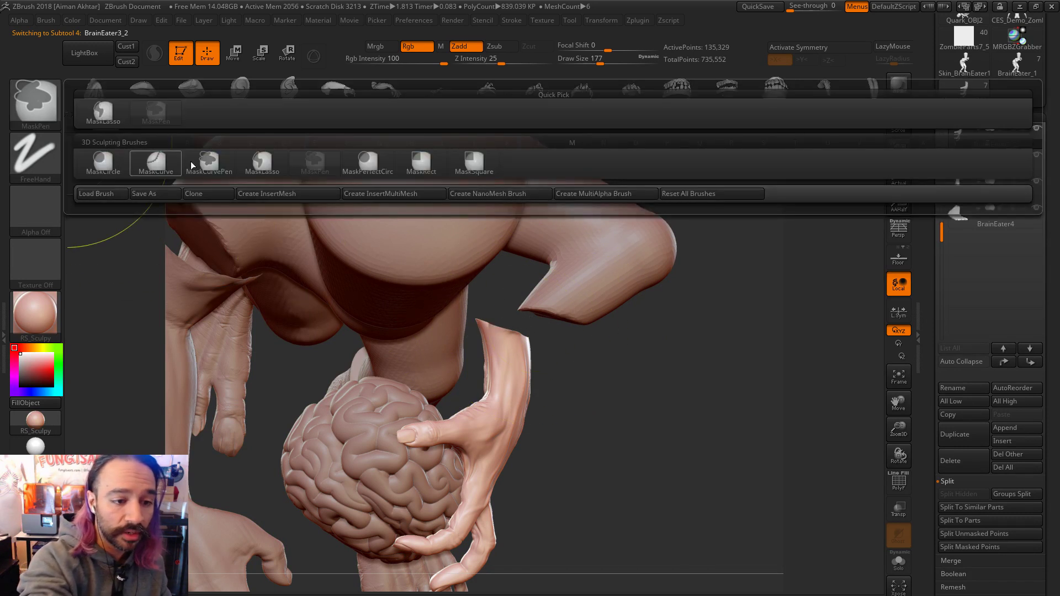
{"action": "left_click", "coordinate": [262, 161]}
{"action": "mouse_move", "coordinate": [605, 363]}
{"action": "left_mouse_down", "text": "ctrl"}
{"action": "mouse_move", "coordinate": [469, 307]}
{"action": "mouse_move", "coordinate": [493, 399]}
{"action": "mouse_move", "coordinate": [552, 469]}
{"action": "mouse_move", "coordinate": [516, 402]}
{"action": "left_mouse_up", "text": "ctrl"}
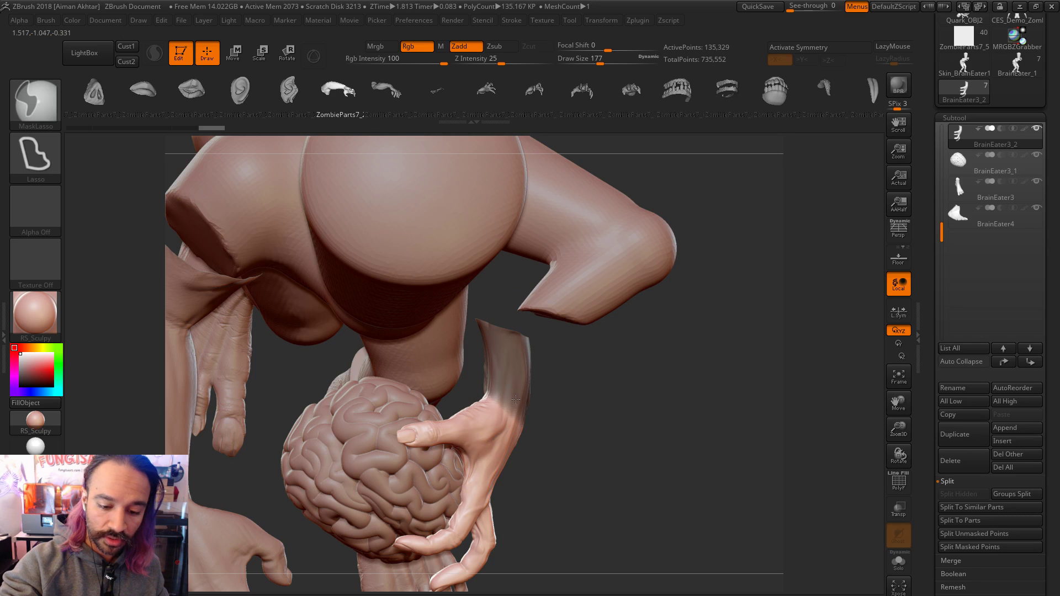
Step: Invert the mask and rotate the wrist stump toward the mannequin's left forearm
{"action": "left_click", "coordinate": [285, 54]}
{"action": "key", "text": "ctrl+i"}
{"action": "left_click_drag", "start_coordinate": [509, 396], "coordinate": [518, 421]}
{"action": "left_click_drag", "start_coordinate": [608, 409], "coordinate": [610, 326]}
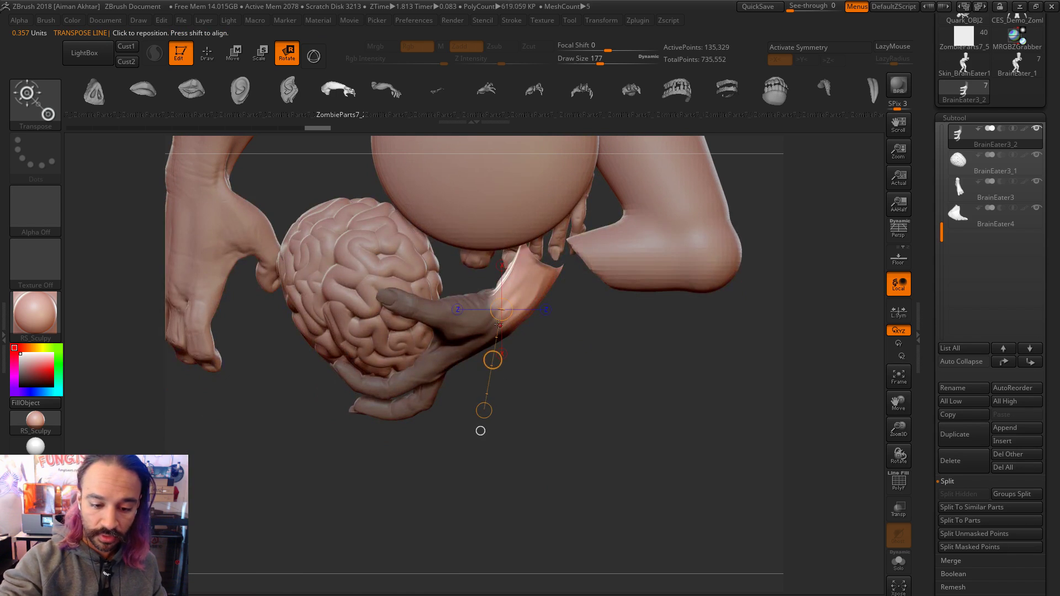
{"action": "left_click_drag", "start_coordinate": [500, 315], "coordinate": [468, 376]}
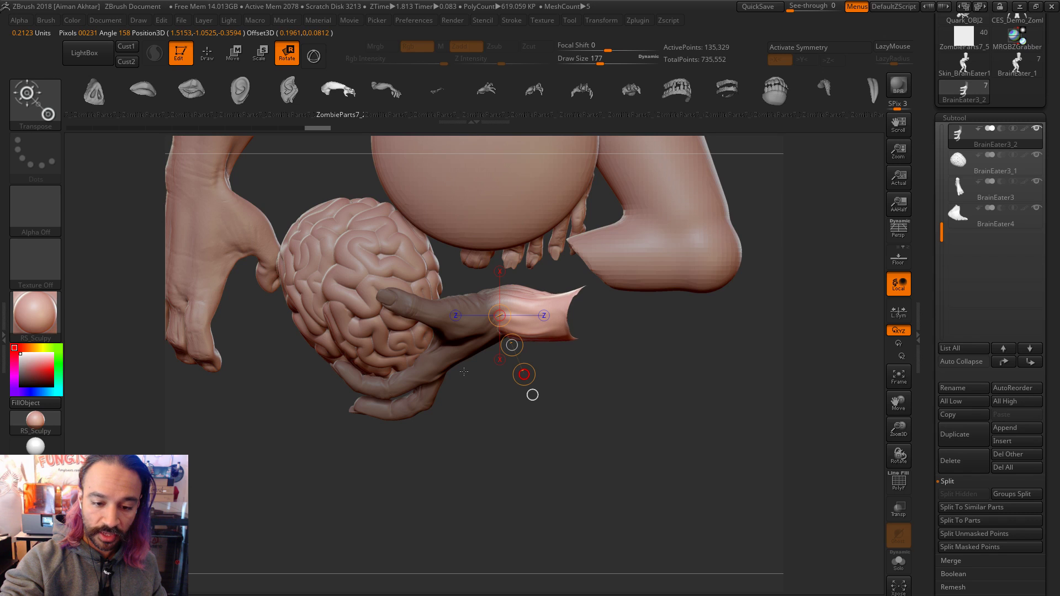
Step: Reshape the unmasked wrist stump with the Move brush, pulling it toward the mannequin's left forearm at varying brush sizes
{"action": "key", "text": "q"}
{"action": "key", "text": "b"}
{"action": "key", "text": "m"}
{"action": "key", "text": "v"}
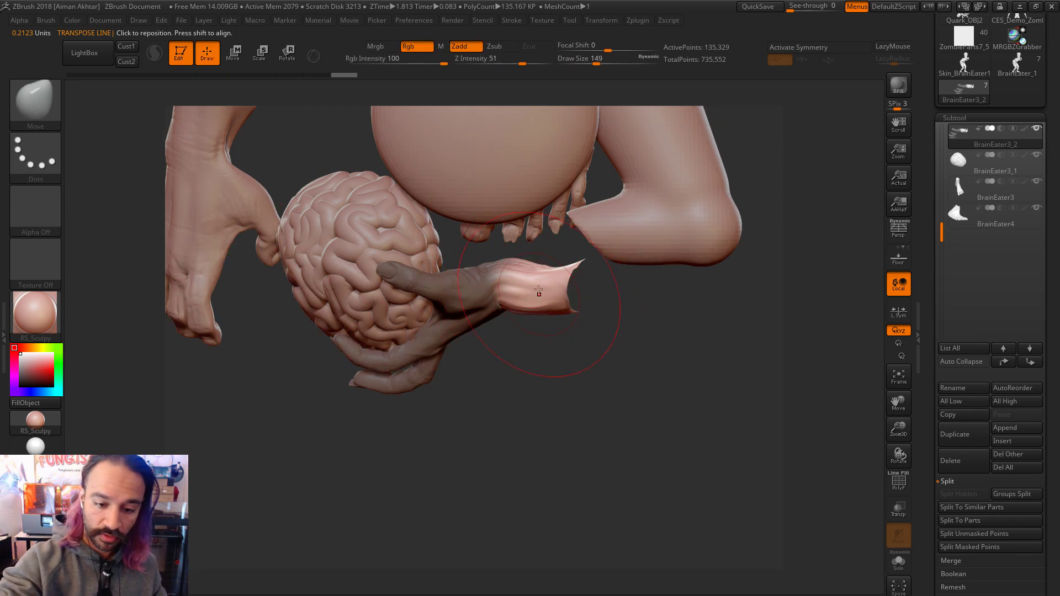
{"action": "left_click_drag", "start_coordinate": [538, 262], "coordinate": [538, 260]}
{"action": "key", "text": "s"}
{"action": "left_click_drag", "start_coordinate": [553, 296], "coordinate": [560, 277]}
{"action": "mouse_move", "coordinate": [599, 348]}
{"action": "left_mouse_down"}
{"action": "mouse_move", "coordinate": [689, 211]}
{"action": "mouse_move", "coordinate": [575, 276]}
{"action": "left_mouse_up"}
{"action": "key", "text": "s"}
{"action": "left_click_drag", "start_coordinate": [524, 297], "coordinate": [509, 297]}
{"action": "mouse_move", "coordinate": [623, 264]}
{"action": "left_mouse_down"}
{"action": "mouse_move", "coordinate": [586, 303]}
{"action": "mouse_move", "coordinate": [553, 291]}
{"action": "left_mouse_up"}
{"action": "key", "text": "s"}
{"action": "left_click_drag", "start_coordinate": [554, 313], "coordinate": [556, 325]}
Step: Work around the wrist stump with Move strokes from several angles, extending its open edge to the forearm cut
{"action": "left_click_drag", "start_coordinate": [581, 252], "coordinate": [493, 335]}
{"action": "key", "text": "shift"}
{"action": "mouse_move", "coordinate": [590, 191]}
{"action": "left_mouse_down"}
{"action": "mouse_move", "coordinate": [594, 337]}
{"action": "mouse_move", "coordinate": [580, 377]}
{"action": "left_mouse_up"}
{"action": "key", "text": "s"}
{"action": "left_click_drag", "start_coordinate": [509, 317], "coordinate": [489, 326]}
{"action": "left_click_drag", "start_coordinate": [538, 396], "coordinate": [524, 369]}
{"action": "left_click_drag", "start_coordinate": [552, 319], "coordinate": [706, 221]}
{"action": "right_click_drag", "start_coordinate": [577, 323], "coordinate": [566, 316], "text": "ctrl"}
{"action": "key", "text": "s"}
{"action": "left_click", "coordinate": [565, 319]}
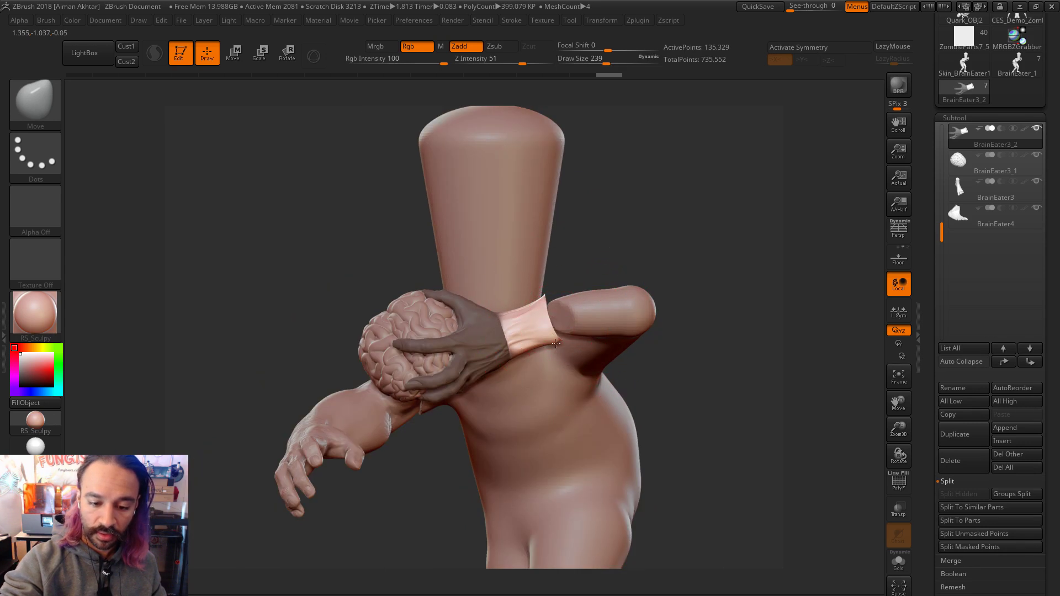
{"action": "left_click_drag", "start_coordinate": [556, 348], "coordinate": [555, 355]}
{"action": "key", "text": "s"}
{"action": "mouse_move", "coordinate": [552, 311]}
{"action": "left_mouse_down"}
{"action": "mouse_move", "coordinate": [539, 311]}
{"action": "mouse_move", "coordinate": [547, 303]}
{"action": "mouse_move", "coordinate": [543, 323]}
{"action": "left_mouse_up"}
{"action": "key", "text": "s"}
Step: Pull the wrist's open edge over the end of the mannequin's left forearm with resized Move strokes
{"action": "right_click_drag", "start_coordinate": [606, 251], "coordinate": [621, 340]}
{"action": "left_click_drag", "start_coordinate": [606, 283], "coordinate": [516, 296]}
{"action": "left_click_drag", "start_coordinate": [612, 301], "coordinate": [544, 316]}
{"action": "mouse_move", "coordinate": [530, 322]}
{"action": "left_mouse_down"}
{"action": "mouse_move", "coordinate": [569, 320]}
{"action": "mouse_move", "coordinate": [555, 330]}
{"action": "left_mouse_up"}
{"action": "key", "text": "ctrl"}
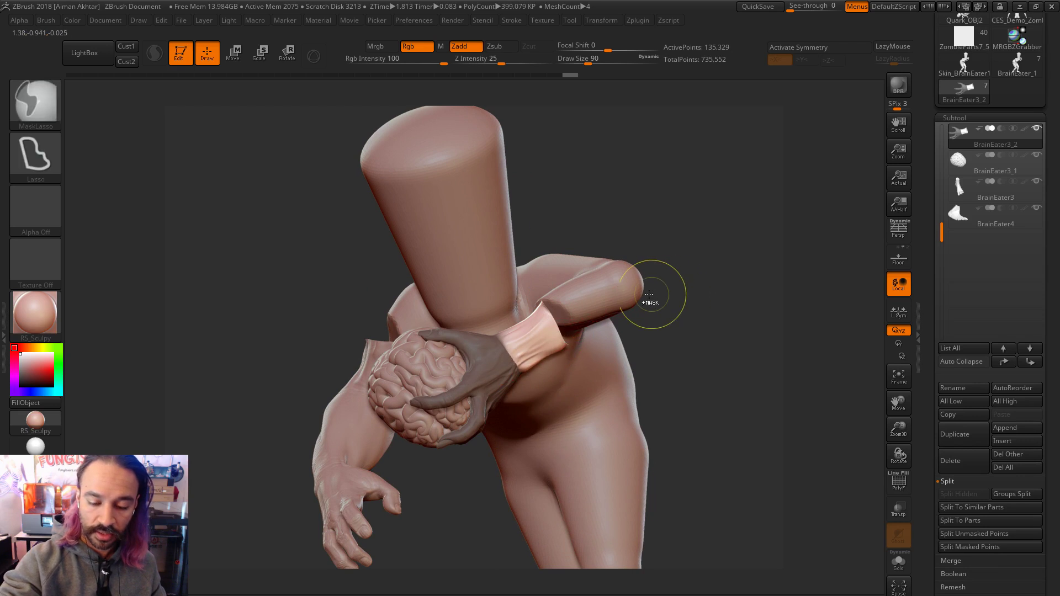
{"action": "left_click", "coordinate": [637, 291], "text": "alt"}
{"action": "left_click_drag", "start_coordinate": [681, 342], "coordinate": [685, 411]}
{"action": "key", "text": "s"}
{"action": "left_click_drag", "start_coordinate": [559, 316], "coordinate": [577, 317]}
{"action": "right_click_drag", "start_coordinate": [562, 322], "coordinate": [575, 330]}
{"action": "key", "text": "s"}
{"action": "left_click_drag", "start_coordinate": [575, 316], "coordinate": [577, 350]}
{"action": "right_click_drag", "start_coordinate": [576, 353], "coordinate": [565, 338], "text": "shift"}
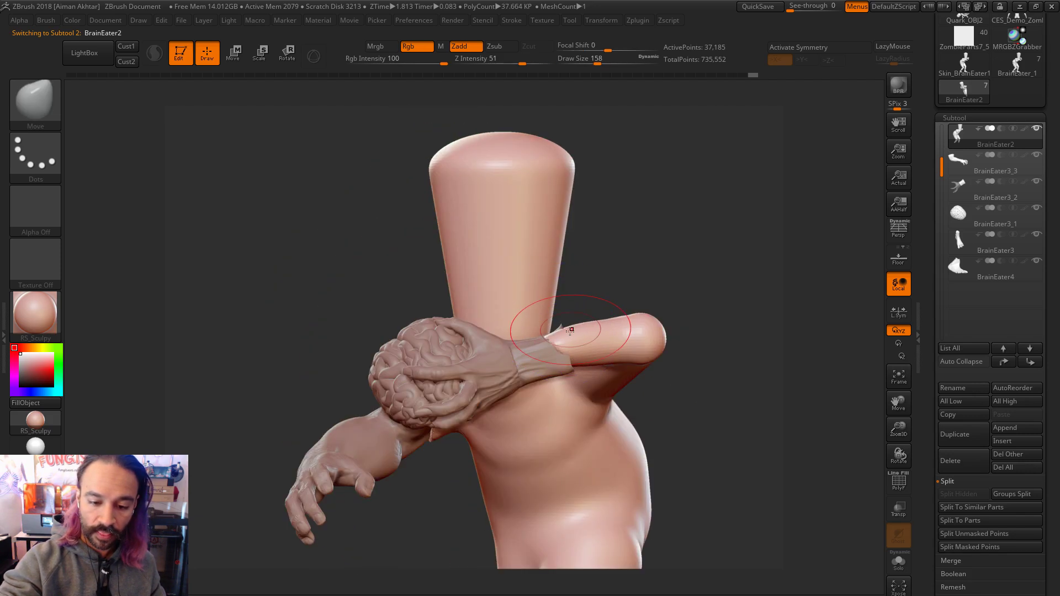
Step: Move and smooth the forearm end of the mannequin body so it fits into the zombie hand's wrist
{"action": "key", "text": "s"}
{"action": "left_click_drag", "start_coordinate": [593, 356], "coordinate": [602, 356]}
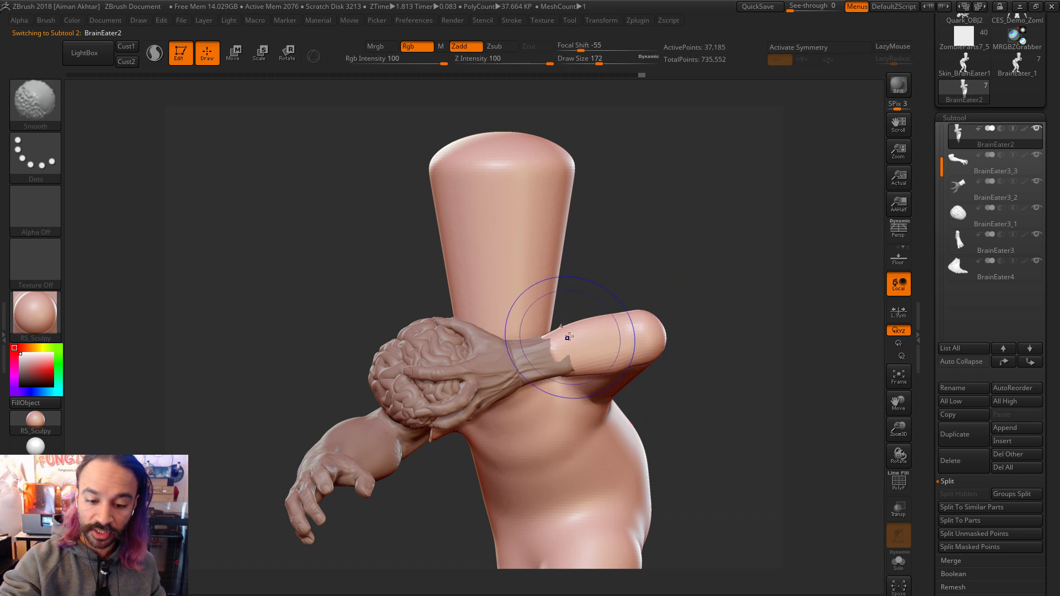
{"action": "right_click_drag", "start_coordinate": [665, 264], "coordinate": [688, 350]}
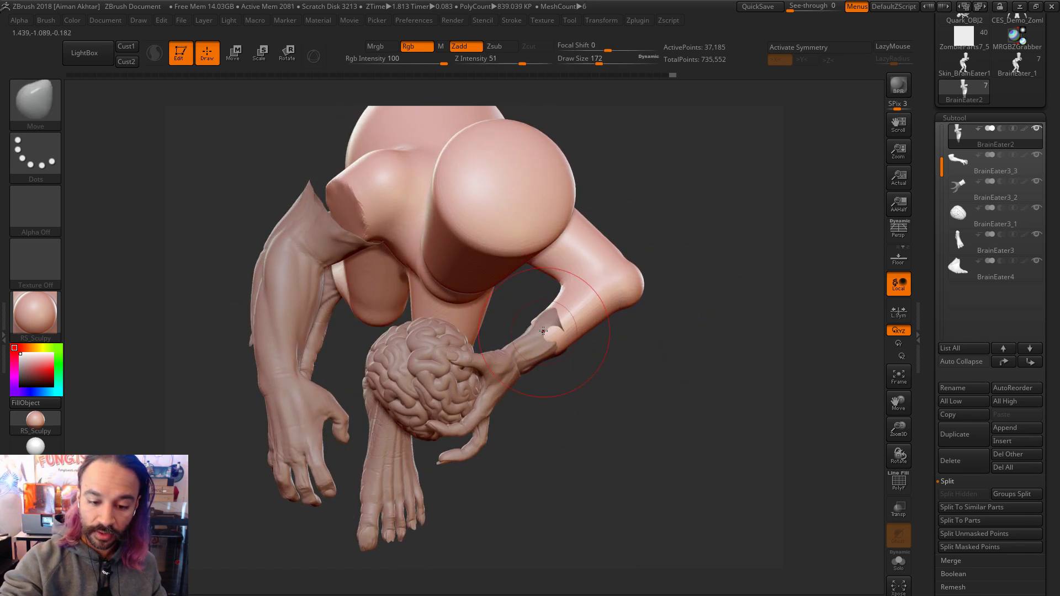
{"action": "mouse_move", "coordinate": [588, 317]}
{"action": "left_mouse_down"}
{"action": "mouse_move", "coordinate": [598, 306]}
{"action": "mouse_move", "coordinate": [624, 311]}
{"action": "mouse_move", "coordinate": [613, 314]}
{"action": "left_mouse_up"}
{"action": "key", "text": "s"}
{"action": "key", "text": "s"}
{"action": "mouse_move", "coordinate": [685, 277]}
{"action": "right_mouse_down"}
{"action": "mouse_move", "coordinate": [692, 227]}
{"action": "mouse_move", "coordinate": [709, 259]}
{"action": "right_mouse_up"}
{"action": "key", "text": "s"}
{"action": "left_click_drag", "start_coordinate": [598, 346], "coordinate": [612, 345]}
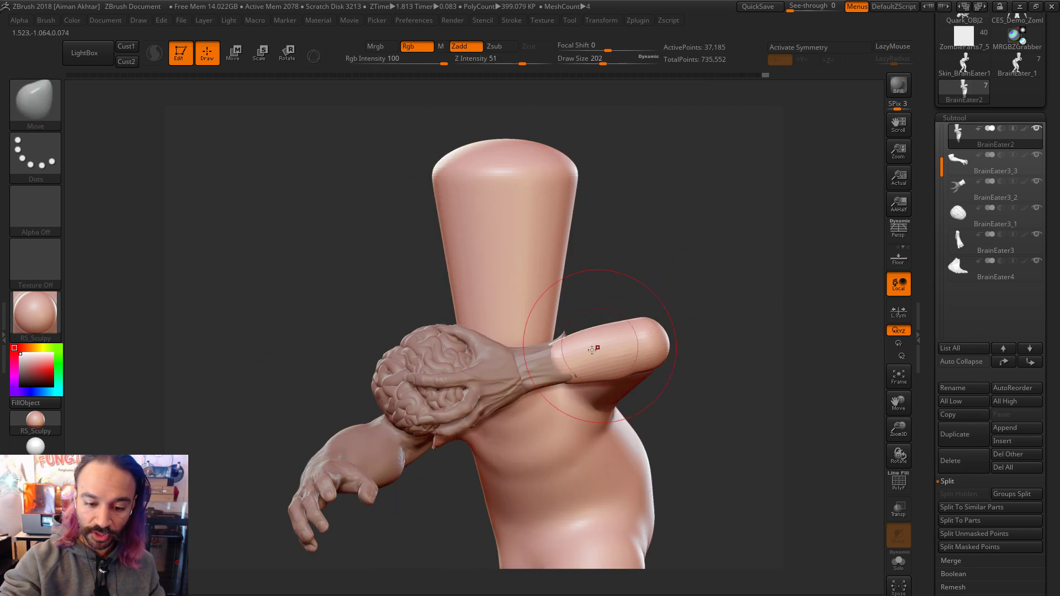
Step: Reselect the zombie hand, refine its wrist edge with a smaller Move brush and clear the mask
{"action": "left_click", "coordinate": [550, 371], "text": "alt"}
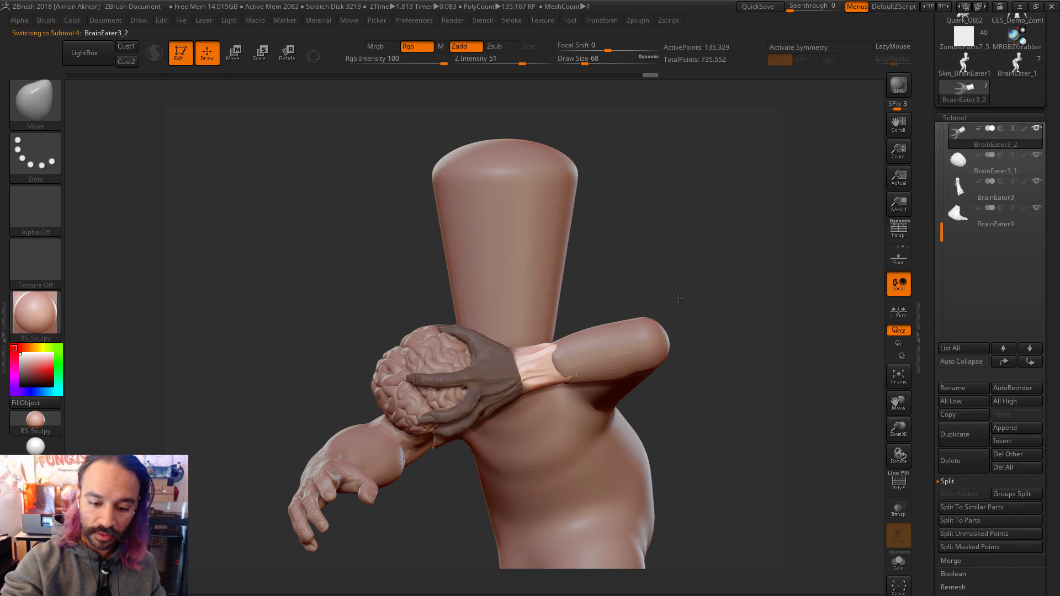
{"action": "right_click_drag", "start_coordinate": [668, 290], "coordinate": [555, 329]}
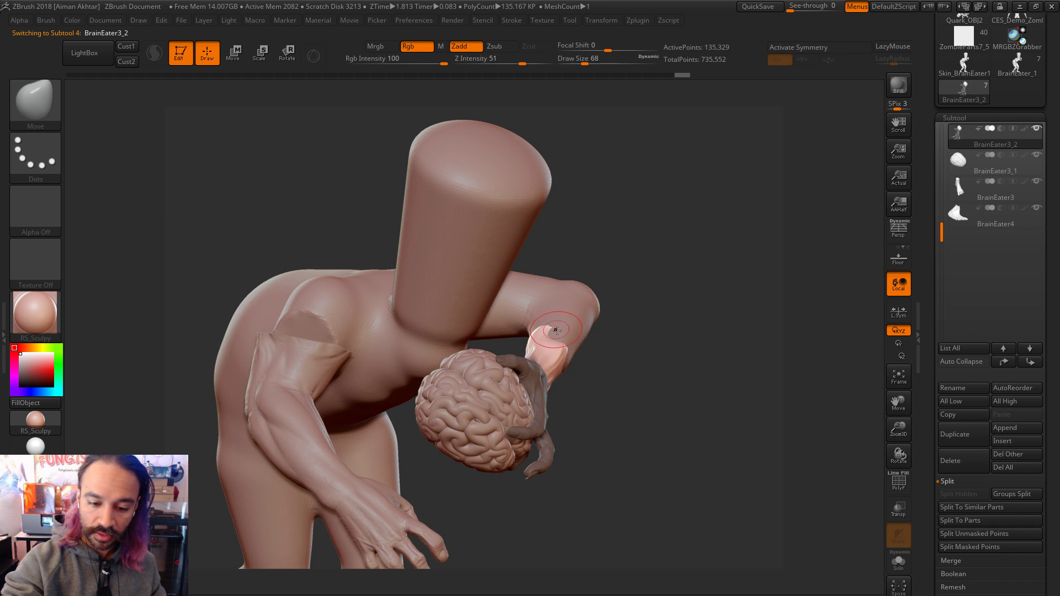
{"action": "mouse_move", "coordinate": [555, 329]}
{"action": "right_mouse_down"}
{"action": "mouse_move", "coordinate": [651, 284]}
{"action": "mouse_move", "coordinate": [724, 298]}
{"action": "mouse_move", "coordinate": [665, 286]}
{"action": "mouse_move", "coordinate": [618, 321]}
{"action": "mouse_move", "coordinate": [659, 302]}
{"action": "mouse_move", "coordinate": [686, 372]}
{"action": "mouse_move", "coordinate": [621, 267]}
{"action": "mouse_move", "coordinate": [620, 355]}
{"action": "mouse_move", "coordinate": [629, 350]}
{"action": "right_mouse_up"}
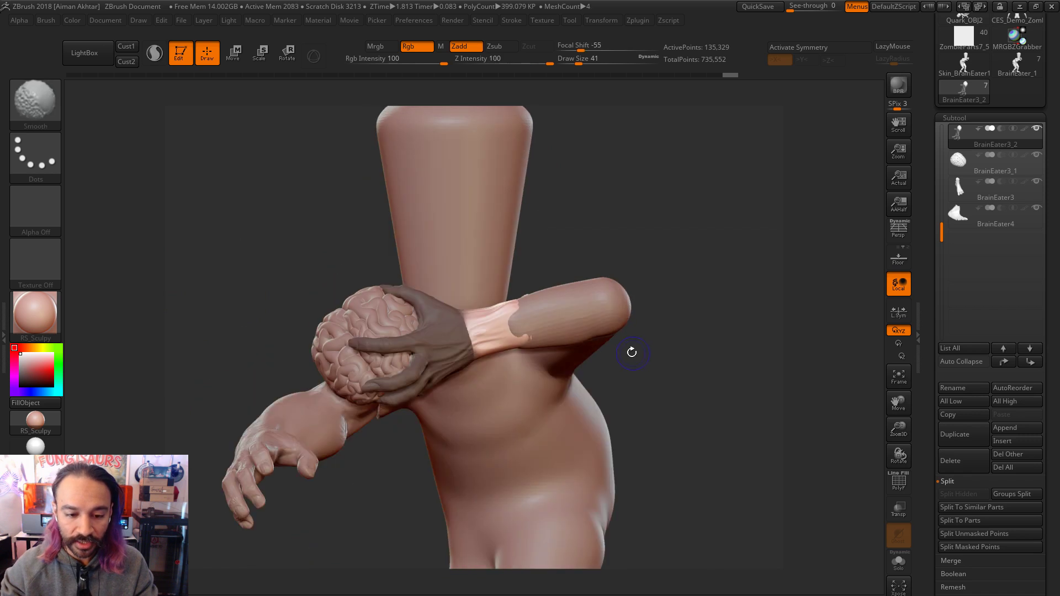
Step: Rotate the whole zombie hand about its wrist with transpose lines to line it up with the left forearm
{"action": "left_click", "coordinate": [283, 48]}
{"action": "left_click", "coordinate": [484, 332]}
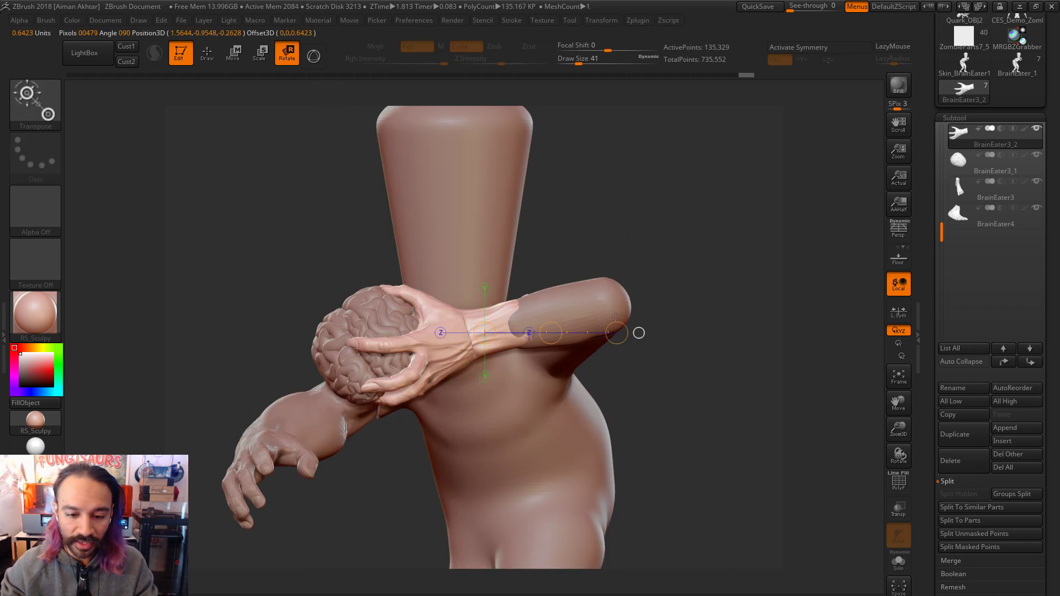
{"action": "right_click_drag", "start_coordinate": [693, 229], "coordinate": [689, 154]}
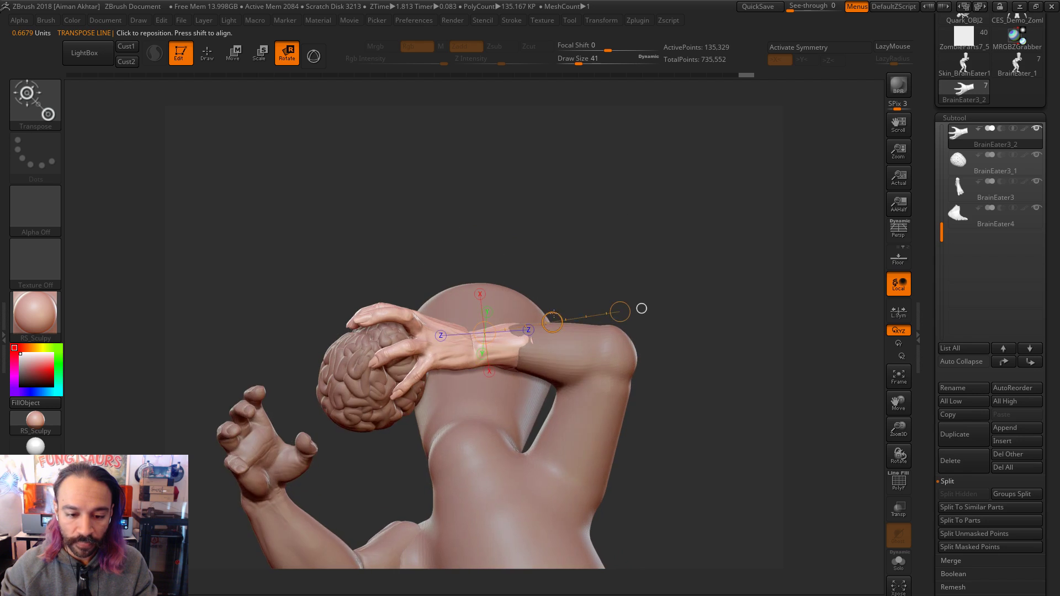
{"action": "left_click_drag", "start_coordinate": [530, 320], "coordinate": [657, 295]}
{"action": "right_click_drag", "start_coordinate": [672, 288], "coordinate": [672, 313], "text": "shift"}
{"action": "mouse_move", "coordinate": [611, 310]}
{"action": "left_mouse_down"}
{"action": "mouse_move", "coordinate": [606, 294]}
{"action": "mouse_move", "coordinate": [617, 319]}
{"action": "left_mouse_up"}
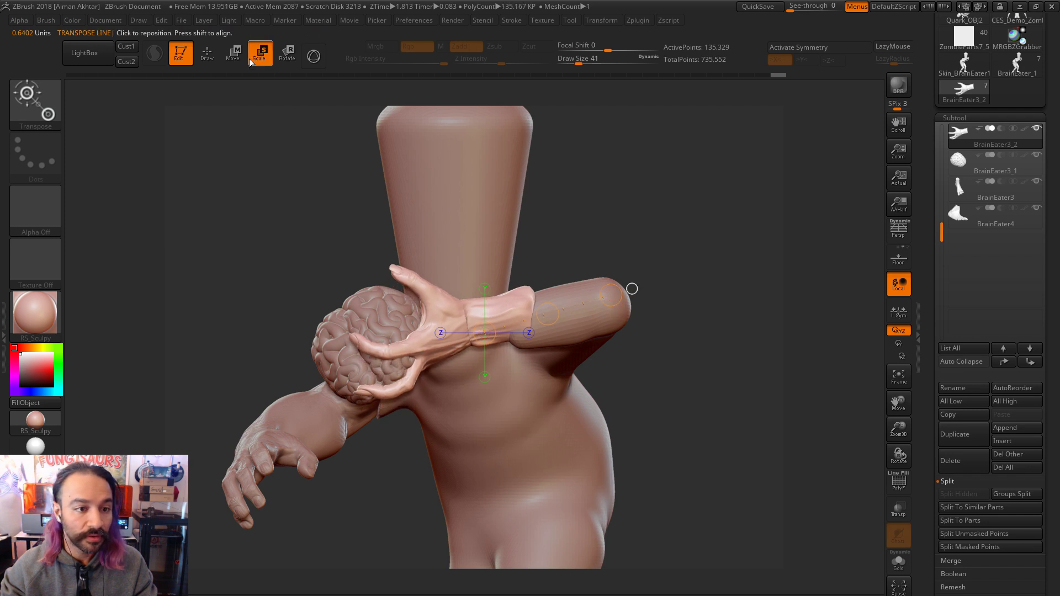
Step: Adjust the hand's scale with a transpose line and rotate it slightly to fit the forearm and brain
{"action": "left_click_drag", "start_coordinate": [498, 312], "coordinate": [498, 179]}
{"action": "left_click_drag", "start_coordinate": [498, 257], "coordinate": [498, 263]}
{"action": "mouse_move", "coordinate": [651, 386]}
{"action": "left_mouse_down"}
{"action": "mouse_move", "coordinate": [759, 401]}
{"action": "mouse_move", "coordinate": [561, 407]}
{"action": "mouse_move", "coordinate": [486, 310]}
{"action": "mouse_move", "coordinate": [479, 251]}
{"action": "mouse_move", "coordinate": [474, 260]}
{"action": "left_mouse_up"}
{"action": "key", "text": "ctrl+z"}
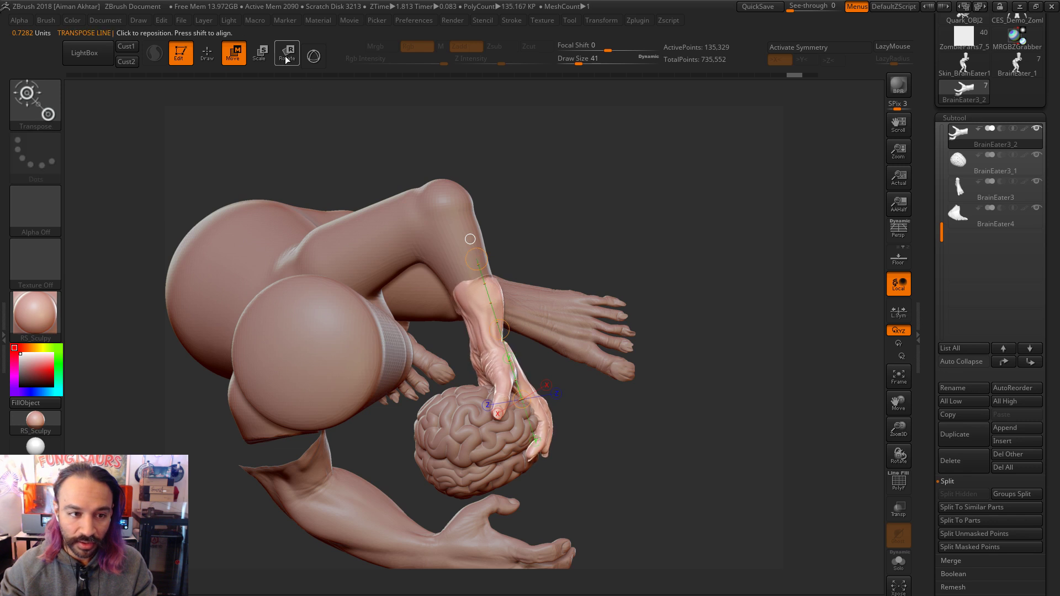
{"action": "key", "text": "r"}
{"action": "left_click_drag", "start_coordinate": [476, 259], "coordinate": [474, 259]}
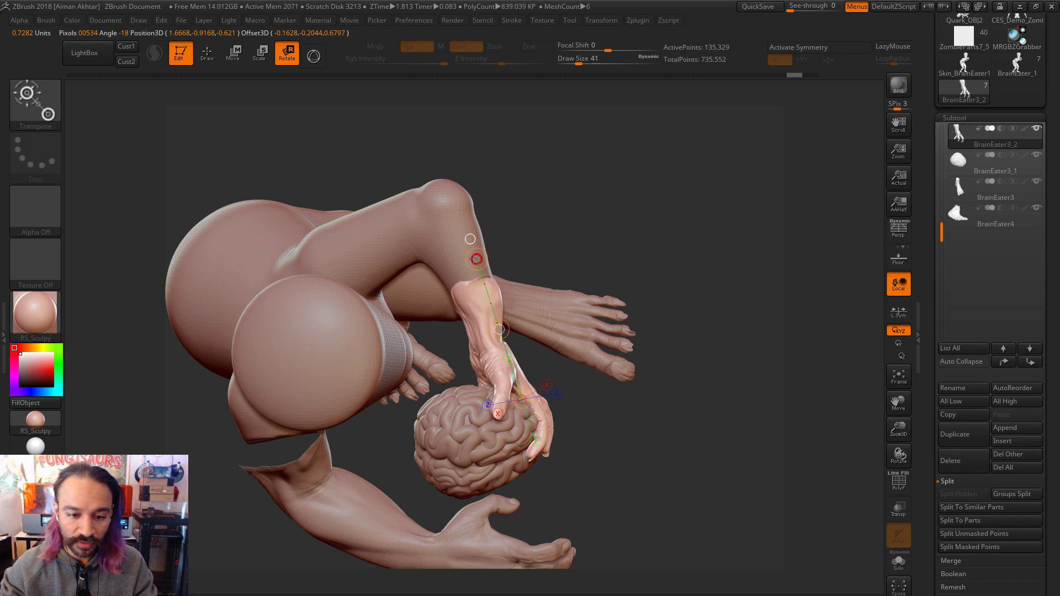
Step: Select the brain and reposition it against the zombie hand's palm with transpose lines
{"action": "left_click", "coordinate": [497, 433], "text": "alt"}
{"action": "left_click_drag", "start_coordinate": [651, 499], "coordinate": [666, 358]}
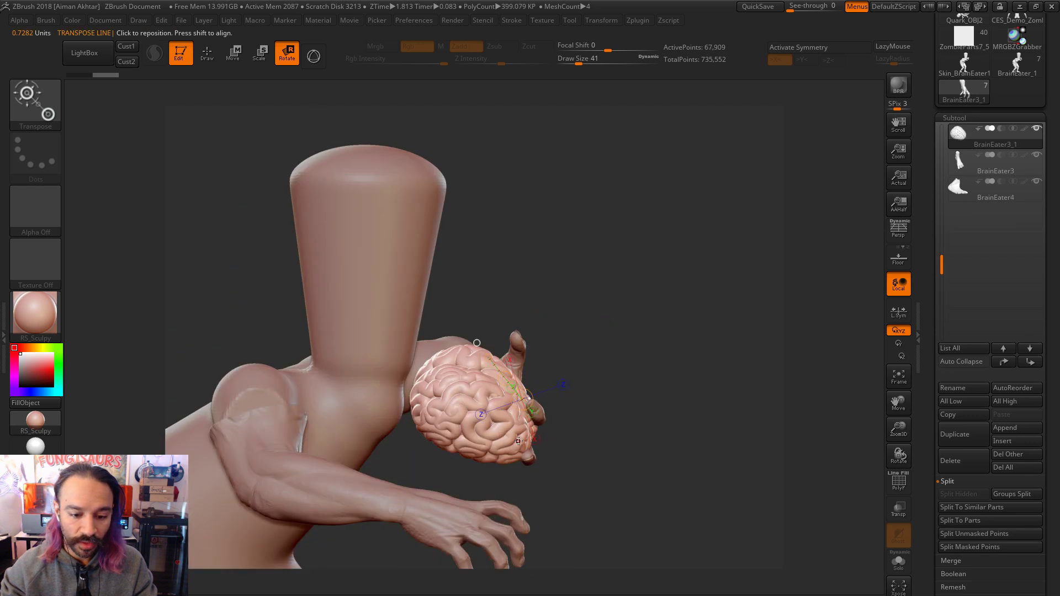
{"action": "left_click_drag", "start_coordinate": [518, 316], "coordinate": [552, 334]}
{"action": "left_click_drag", "start_coordinate": [668, 422], "coordinate": [614, 430]}
{"action": "mouse_move", "coordinate": [488, 450]}
{"action": "left_mouse_down"}
{"action": "mouse_move", "coordinate": [476, 307]}
{"action": "mouse_move", "coordinate": [515, 318]}
{"action": "left_mouse_up"}
{"action": "left_click", "coordinate": [234, 53]}
{"action": "mouse_move", "coordinate": [537, 441]}
{"action": "left_mouse_down", "text": "shift"}
{"action": "mouse_move", "coordinate": [628, 440]}
{"action": "mouse_move", "coordinate": [579, 433]}
{"action": "left_mouse_up", "text": "shift"}
{"action": "left_click_drag", "start_coordinate": [619, 470], "coordinate": [598, 337]}
{"action": "mouse_move", "coordinate": [633, 370]}
{"action": "left_mouse_down"}
{"action": "mouse_move", "coordinate": [604, 380]}
{"action": "mouse_move", "coordinate": [563, 362]}
{"action": "mouse_move", "coordinate": [615, 371]}
{"action": "left_mouse_up"}
{"action": "left_click_drag", "start_coordinate": [517, 407], "coordinate": [558, 525]}
{"action": "left_click_drag", "start_coordinate": [625, 468], "coordinate": [617, 365]}
Step: Rotate the brain so it nests between the zombie hand's fingers
{"action": "left_click", "coordinate": [280, 64]}
{"action": "left_click_drag", "start_coordinate": [693, 315], "coordinate": [679, 334], "text": "alt"}
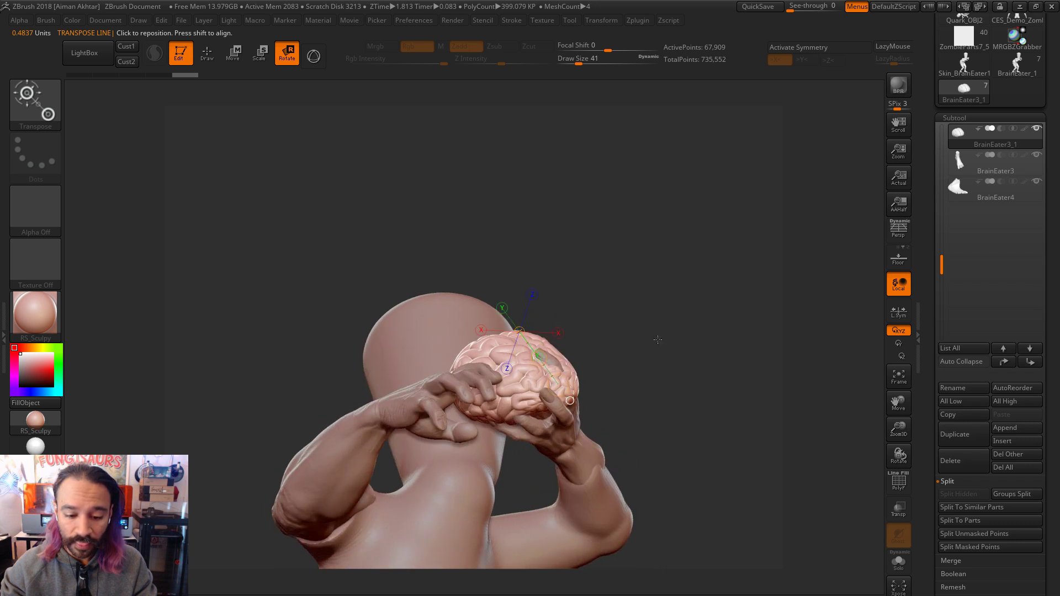
{"action": "left_click_drag", "start_coordinate": [568, 398], "coordinate": [554, 383]}
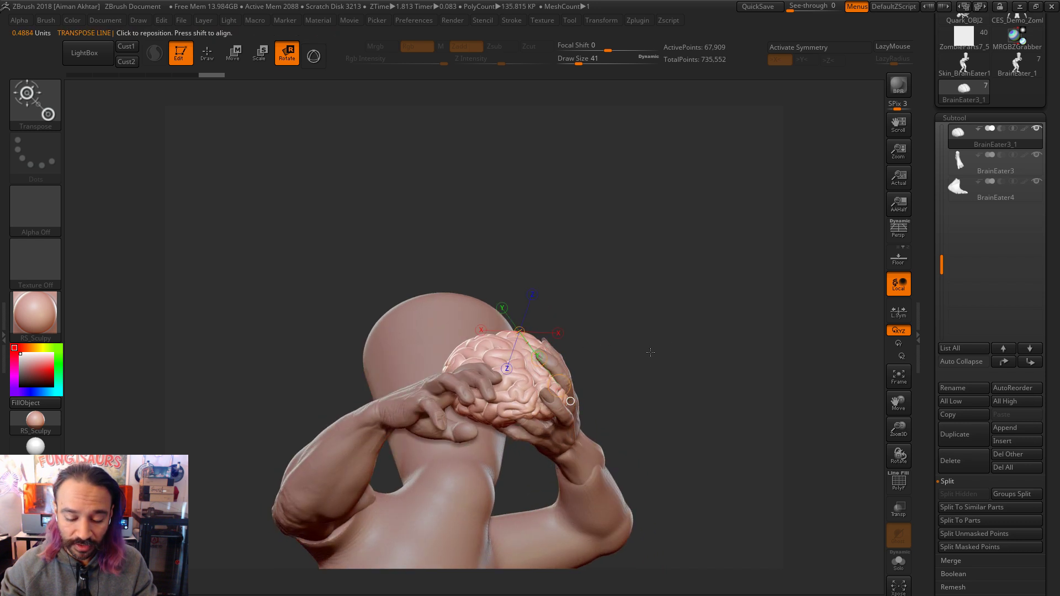
{"action": "left_click_drag", "start_coordinate": [651, 352], "coordinate": [610, 414]}
Step: Scale the brain down slightly and move it outward into the hand's grip
{"action": "left_click_drag", "start_coordinate": [544, 366], "coordinate": [544, 192], "text": "shift"}
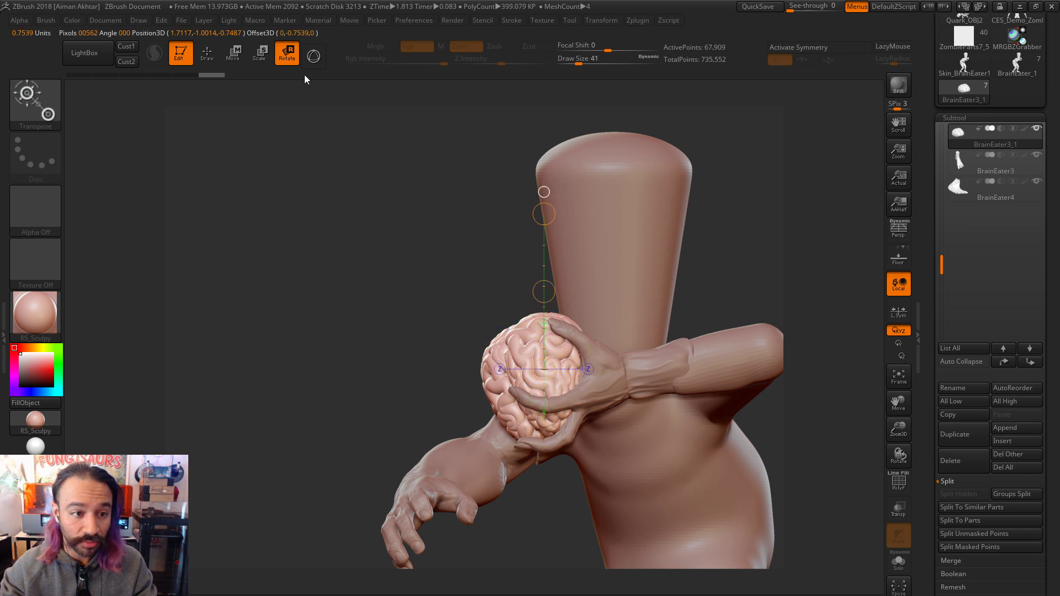
{"action": "left_click", "coordinate": [260, 56]}
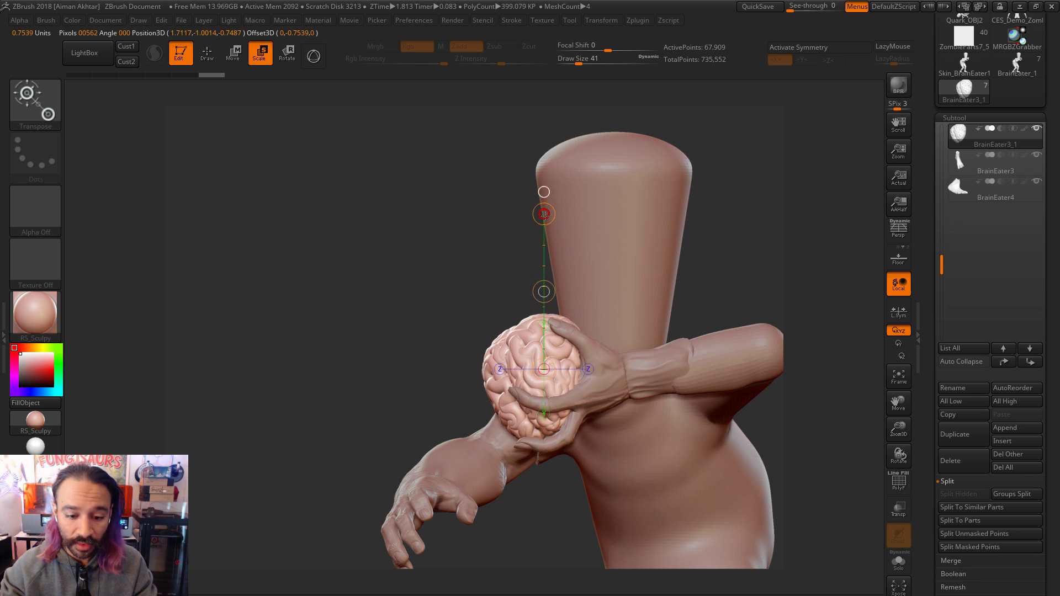
{"action": "left_click_drag", "start_coordinate": [428, 215], "coordinate": [462, 218]}
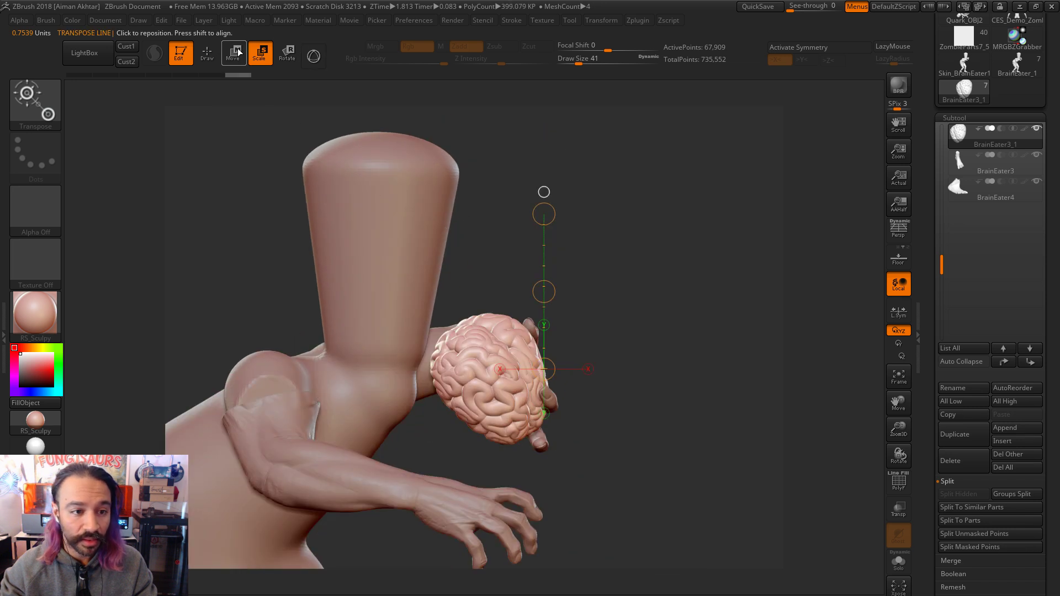
{"action": "left_click", "coordinate": [238, 51]}
{"action": "mouse_move", "coordinate": [519, 370]}
{"action": "left_mouse_down", "text": "shift"}
{"action": "mouse_move", "coordinate": [579, 369]}
{"action": "mouse_move", "coordinate": [549, 368]}
{"action": "left_mouse_up", "text": "shift"}
{"action": "left_click_drag", "start_coordinate": [712, 450], "coordinate": [627, 517]}
{"action": "mouse_move", "coordinate": [605, 439]}
{"action": "left_mouse_down", "text": "alt"}
{"action": "mouse_move", "coordinate": [594, 435]}
{"action": "mouse_move", "coordinate": [620, 440]}
{"action": "mouse_move", "coordinate": [633, 459]}
{"action": "left_mouse_up", "text": "alt"}
Step: Return to Draw mode, isolate the zombie hand and mask everything except its middle finger
{"action": "left_click", "coordinate": [207, 54]}
{"action": "left_click", "coordinate": [541, 451], "text": "alt"}
{"action": "left_click_drag", "start_coordinate": [565, 445], "coordinate": [846, 476]}
{"action": "left_click", "coordinate": [898, 562]}
{"action": "mouse_move", "coordinate": [717, 459]}
{"action": "left_mouse_down", "text": "alt"}
{"action": "mouse_move", "coordinate": [731, 502]}
{"action": "mouse_move", "coordinate": [687, 458]}
{"action": "mouse_move", "coordinate": [733, 475]}
{"action": "left_mouse_up", "text": "alt"}
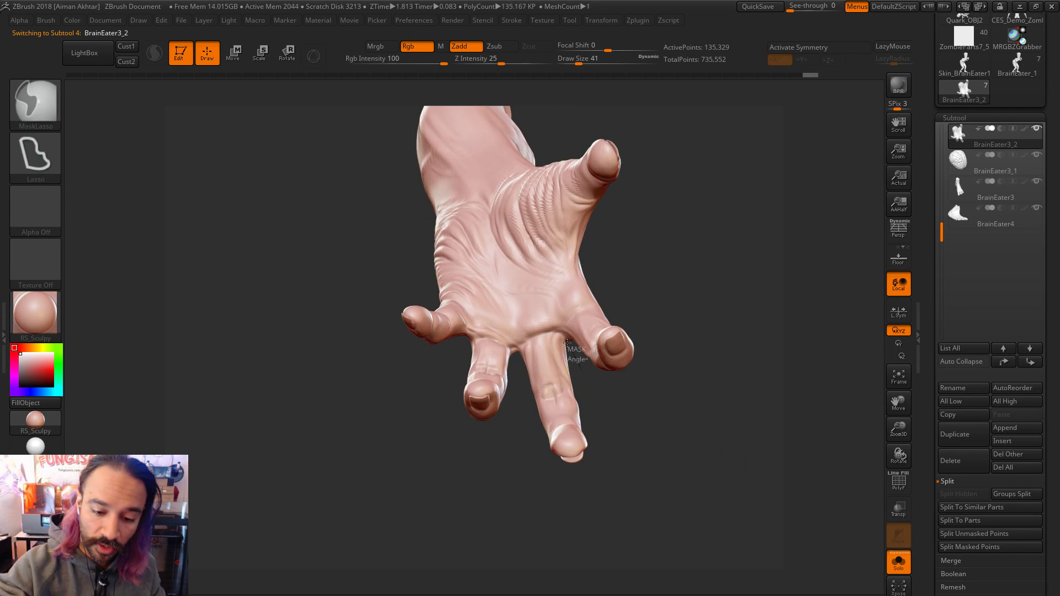
{"action": "mouse_move", "coordinate": [540, 337]}
{"action": "left_mouse_down", "text": "ctrl"}
{"action": "mouse_move", "coordinate": [568, 500]}
{"action": "mouse_move", "coordinate": [613, 462]}
{"action": "left_mouse_up", "text": "ctrl"}
{"action": "left_click", "coordinate": [681, 411], "text": "ctrl"}
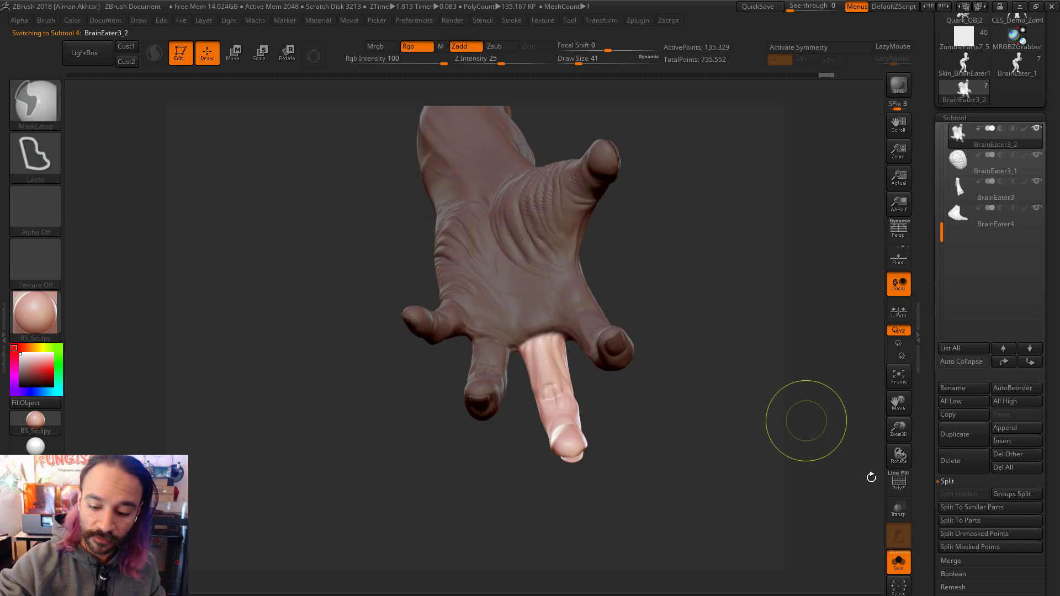
Step: Show all subtools again and rotate the zombie hand's unmasked middle finger around the brain with a transpose line
{"action": "left_click", "coordinate": [899, 562]}
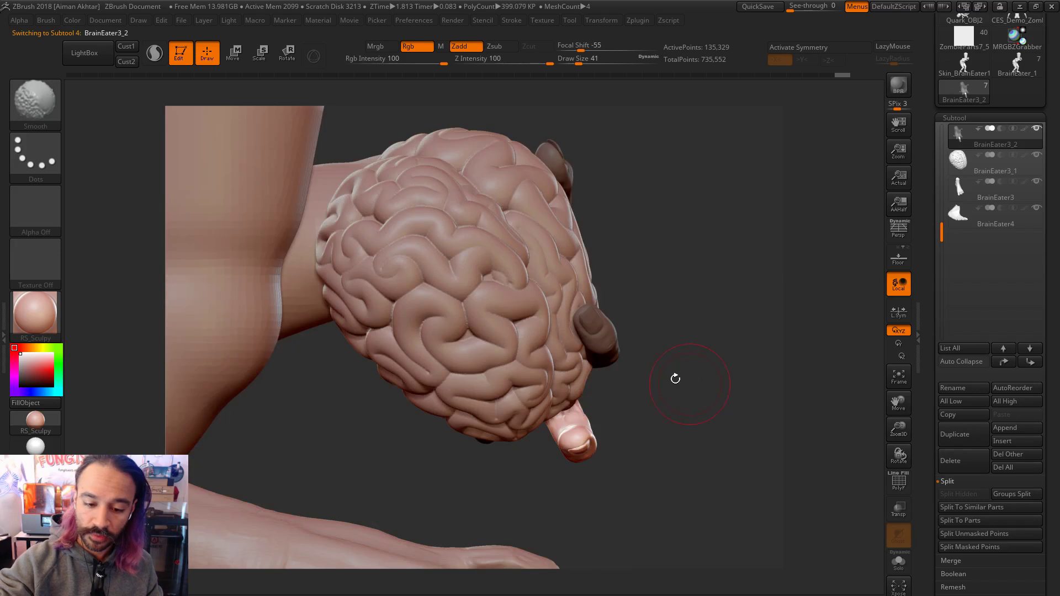
{"action": "left_click_drag", "start_coordinate": [652, 340], "coordinate": [630, 343]}
{"action": "key", "text": "r"}
{"action": "mouse_move", "coordinate": [711, 360]}
{"action": "left_mouse_down"}
{"action": "mouse_move", "coordinate": [670, 364]}
{"action": "mouse_move", "coordinate": [641, 438]}
{"action": "left_mouse_up"}
{"action": "right_click_drag", "start_coordinate": [643, 406], "coordinate": [641, 436]}
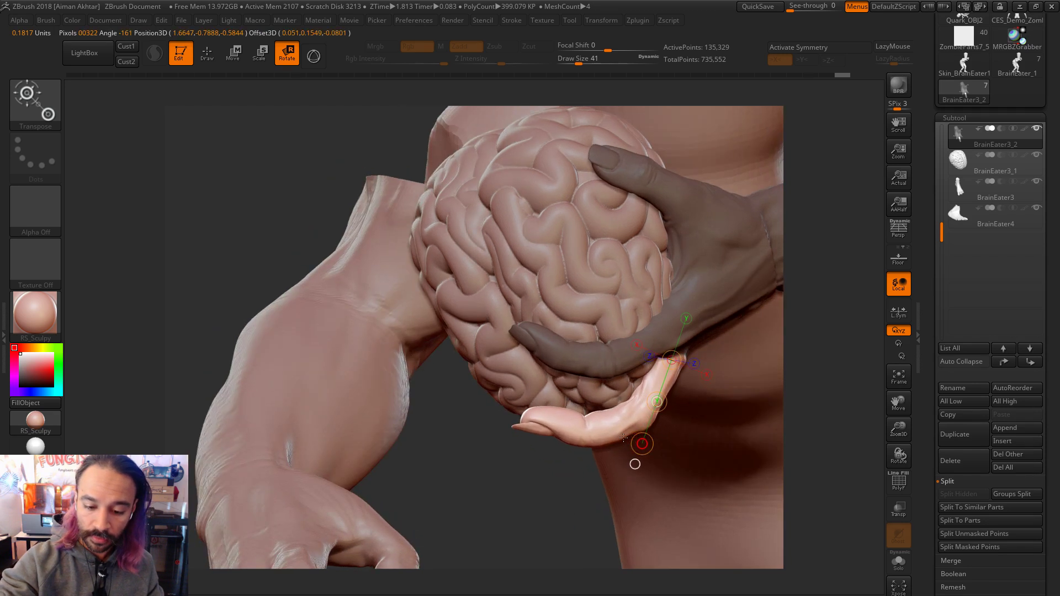
{"action": "left_click_drag", "start_coordinate": [845, 315], "coordinate": [596, 386]}
{"action": "left_click_drag", "start_coordinate": [755, 328], "coordinate": [557, 341]}
Step: Select the brain and reshape it with the Move brush so its surface fits against the zombie hand's fingers
{"action": "left_click", "coordinate": [542, 326], "text": "alt"}
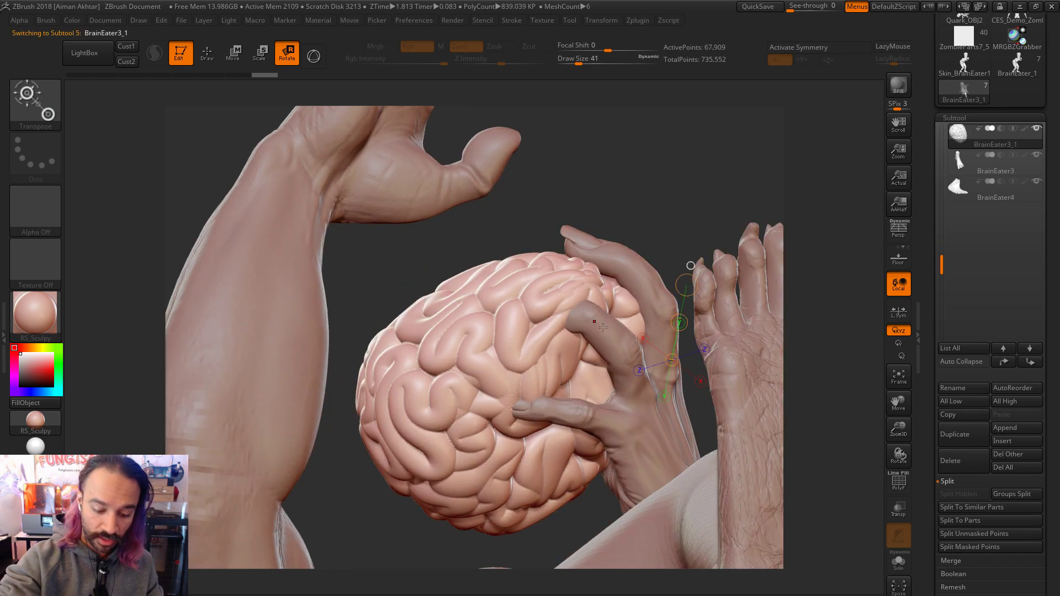
{"action": "key", "text": "q"}
{"action": "key", "text": "s"}
{"action": "left_click_drag", "start_coordinate": [586, 298], "coordinate": [586, 298]}
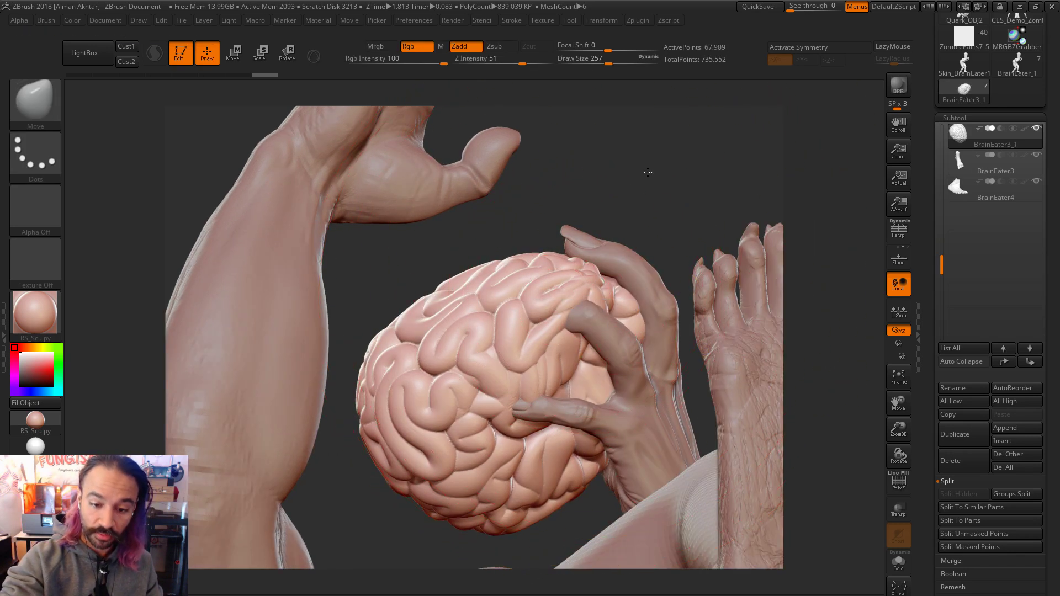
{"action": "left_click_drag", "start_coordinate": [651, 170], "coordinate": [661, 126]}
{"action": "mouse_move", "coordinate": [577, 305]}
{"action": "left_mouse_down"}
{"action": "mouse_move", "coordinate": [549, 345]}
{"action": "mouse_move", "coordinate": [605, 280]}
{"action": "left_mouse_up"}
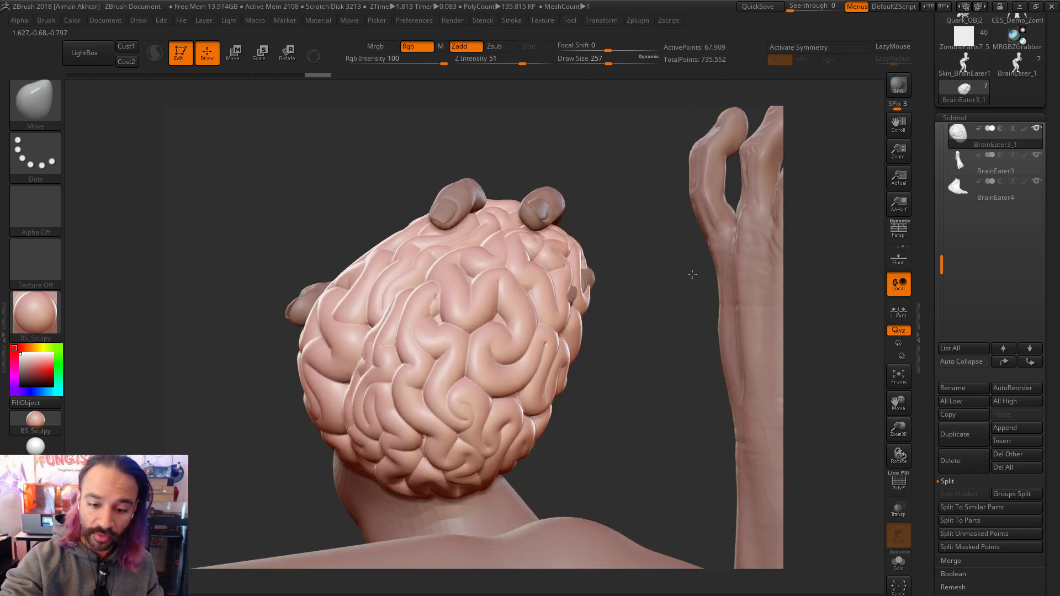
{"action": "key", "text": "s"}
{"action": "left_click", "coordinate": [561, 287]}
{"action": "key", "text": "s"}
{"action": "left_click", "coordinate": [574, 287]}
{"action": "left_click_drag", "start_coordinate": [576, 285], "coordinate": [564, 279]}
{"action": "key", "text": "s"}
{"action": "left_click", "coordinate": [569, 282]}
{"action": "mouse_move", "coordinate": [631, 280]}
{"action": "left_mouse_down"}
{"action": "mouse_move", "coordinate": [723, 141]}
{"action": "mouse_move", "coordinate": [692, 179]}
{"action": "left_mouse_up"}
Step: Swell the brain's folds around the gripping fingers with the Inflat brush
{"action": "key", "text": "b"}
{"action": "key", "text": "d"}
{"action": "key", "text": "s"}
{"action": "key", "text": "s"}
{"action": "mouse_move", "coordinate": [599, 375]}
{"action": "left_mouse_down"}
{"action": "mouse_move", "coordinate": [616, 373]}
{"action": "mouse_move", "coordinate": [606, 374]}
{"action": "left_mouse_up"}
{"action": "mouse_move", "coordinate": [710, 195]}
{"action": "left_mouse_down"}
{"action": "mouse_move", "coordinate": [745, 254]}
{"action": "mouse_move", "coordinate": [720, 253]}
{"action": "left_mouse_up"}
{"action": "key", "text": "b"}
{"action": "key", "text": "i"}
{"action": "key", "text": "n"}
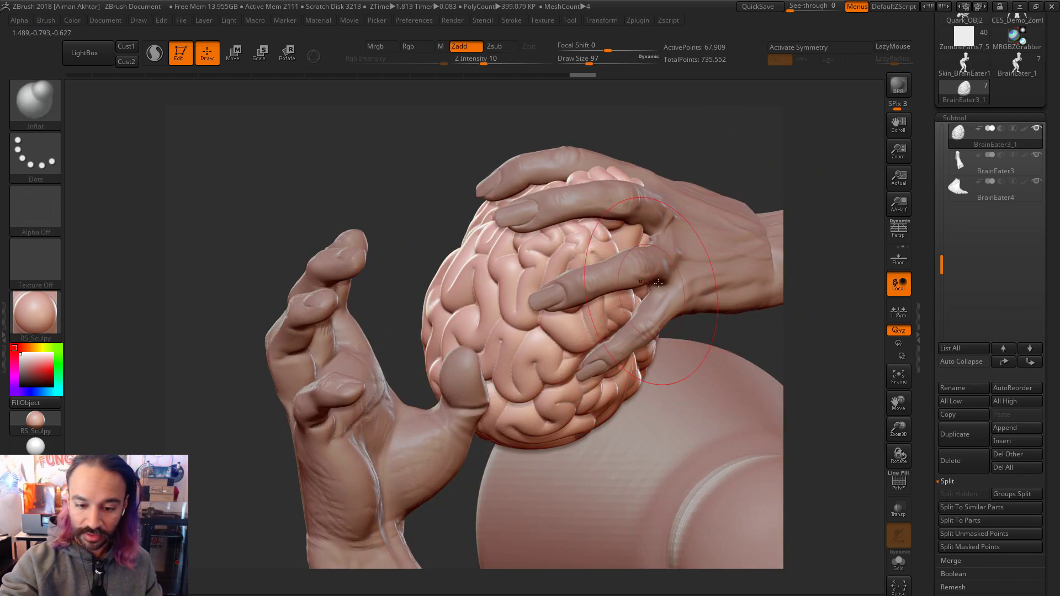
{"action": "left_click_drag", "start_coordinate": [656, 232], "coordinate": [632, 207]}
{"action": "left_click_drag", "start_coordinate": [727, 145], "coordinate": [709, 223]}
{"action": "left_click_drag", "start_coordinate": [524, 191], "coordinate": [490, 203]}
Step: Save the tool as BrainEater1 in the CES_Demo_Stuff folder
{"action": "mouse_move", "coordinate": [814, 246]}
{"action": "right_mouse_down"}
{"action": "mouse_move", "coordinate": [750, 256]}
{"action": "mouse_move", "coordinate": [761, 291]}
{"action": "mouse_move", "coordinate": [712, 215]}
{"action": "mouse_move", "coordinate": [712, 243]}
{"action": "mouse_move", "coordinate": [480, 193]}
{"action": "mouse_move", "coordinate": [337, 323]}
{"action": "right_mouse_up"}
{"action": "mouse_move", "coordinate": [610, 268]}
{"action": "right_mouse_down"}
{"action": "mouse_move", "coordinate": [624, 248]}
{"action": "mouse_move", "coordinate": [575, 282]}
{"action": "mouse_move", "coordinate": [699, 295]}
{"action": "mouse_move", "coordinate": [653, 309]}
{"action": "mouse_move", "coordinate": [634, 336]}
{"action": "mouse_move", "coordinate": [579, 338]}
{"action": "mouse_move", "coordinate": [600, 335]}
{"action": "mouse_move", "coordinate": [648, 376]}
{"action": "mouse_move", "coordinate": [670, 366]}
{"action": "right_mouse_up"}
{"action": "left_click_drag", "start_coordinate": [930, 241], "coordinate": [930, 459]}
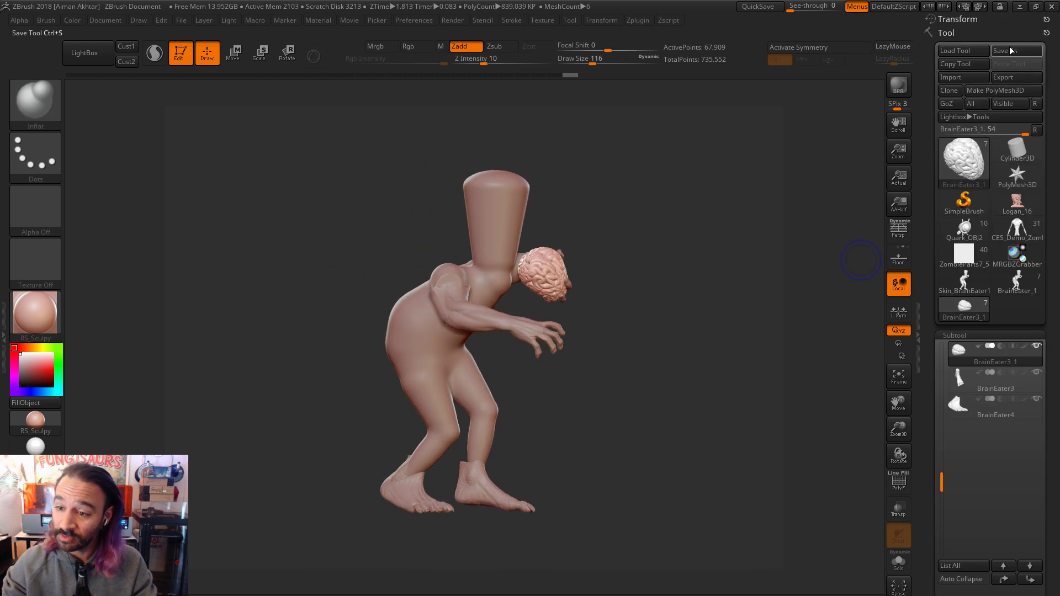
{"action": "key", "text": "ctrl+s"}
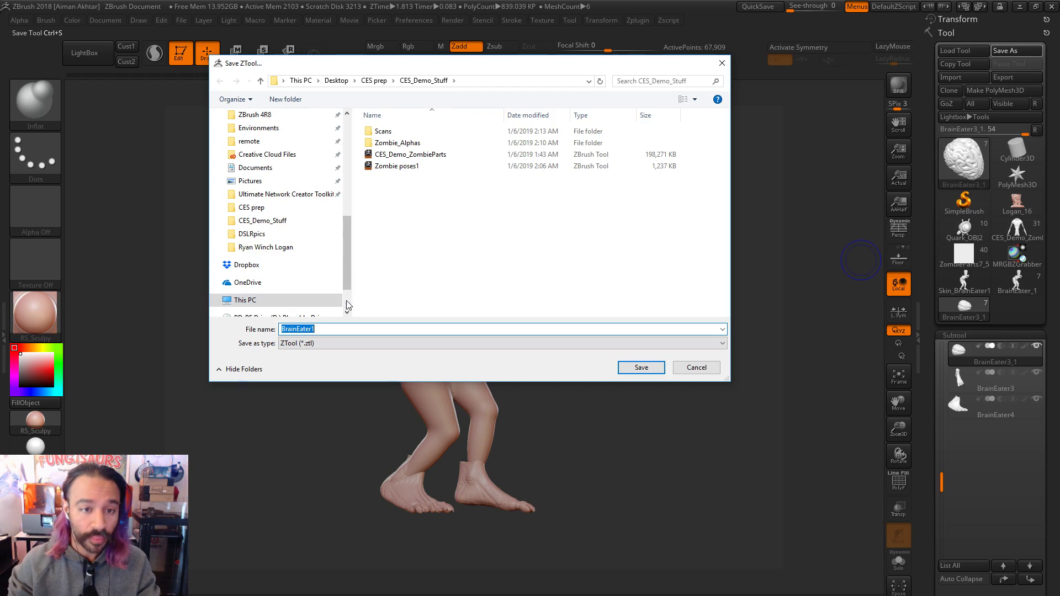
{"action": "left_click", "coordinate": [640, 368]}
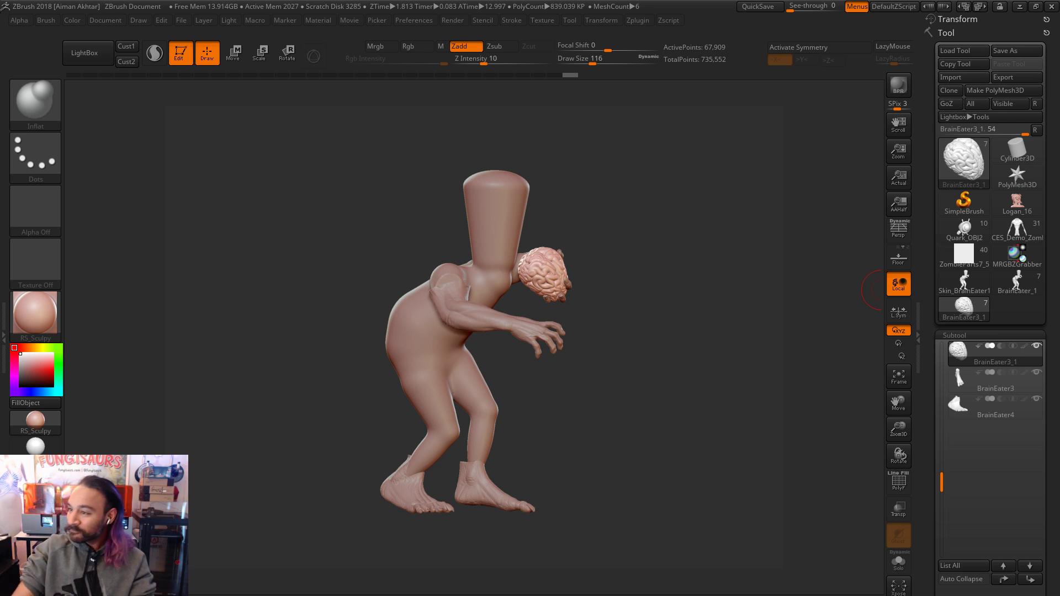
{"action": "left_click_drag", "start_coordinate": [603, 424], "coordinate": [661, 447]}
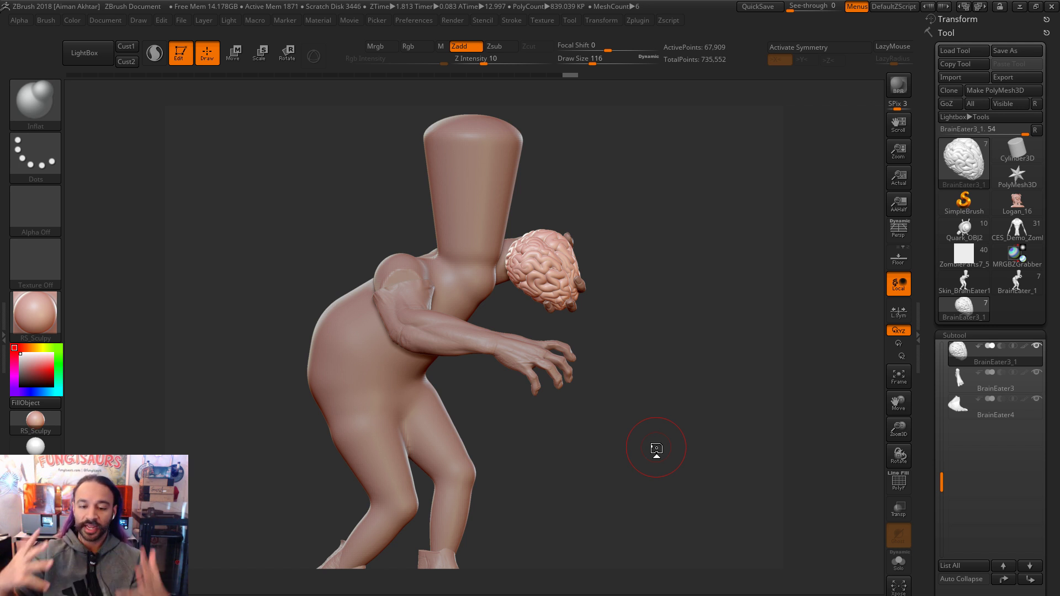
{"action": "left_click_drag", "start_coordinate": [656, 448], "coordinate": [662, 457]}
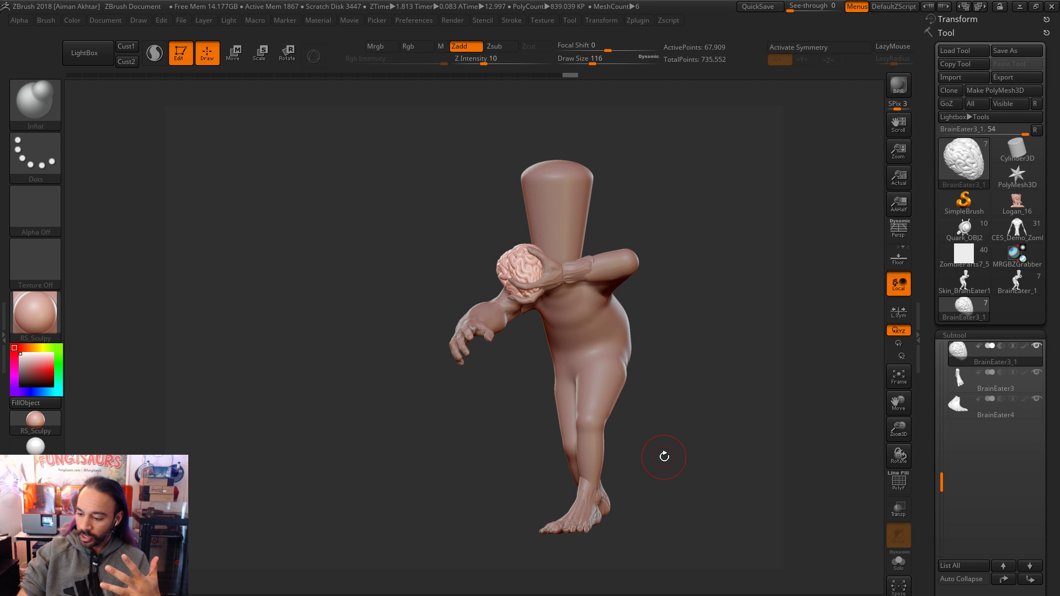
Step: Select the zombie hand holding the brain and pull its wrist edge to fit the mannequin's forearm with the Move brush
{"action": "mouse_move", "coordinate": [702, 456]}
{"action": "left_mouse_down", "text": "alt"}
{"action": "mouse_move", "coordinate": [745, 367]}
{"action": "mouse_move", "coordinate": [662, 352]}
{"action": "left_mouse_up", "text": "alt"}
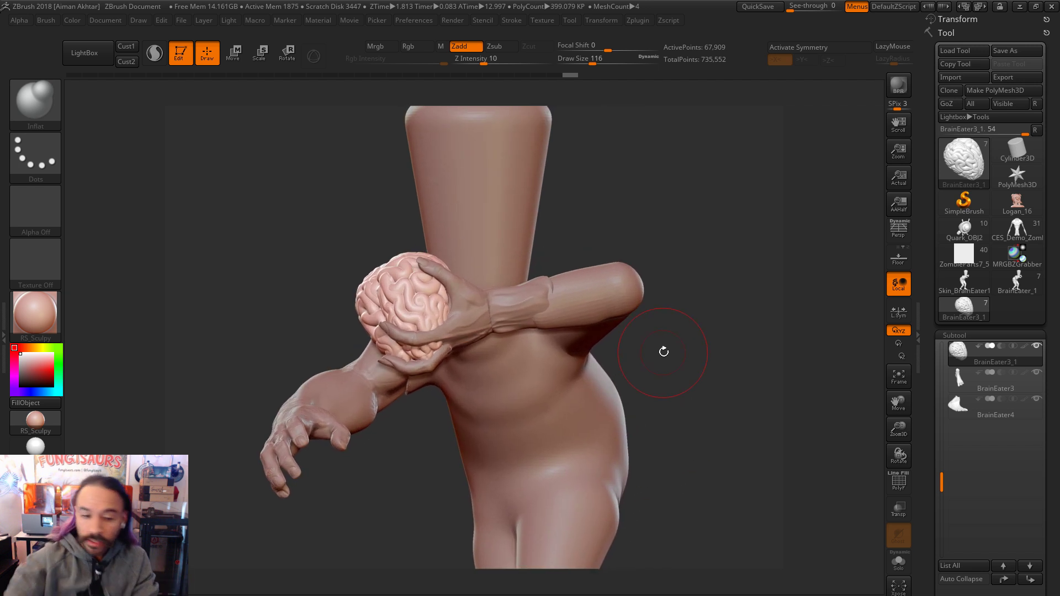
{"action": "left_click", "coordinate": [505, 294], "text": "alt"}
{"action": "key", "text": "s"}
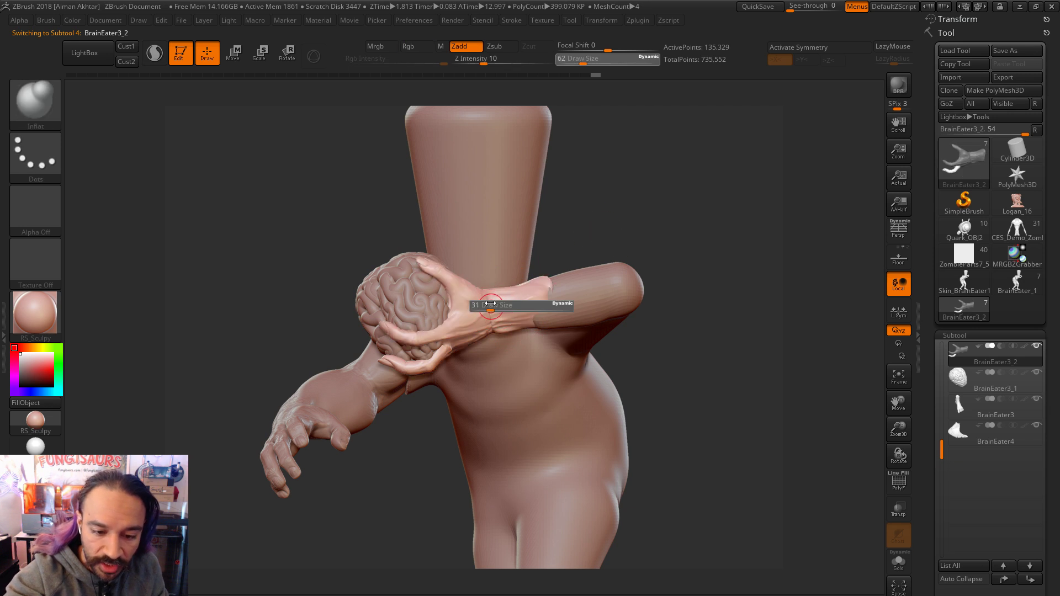
{"action": "left_click_drag", "start_coordinate": [491, 305], "coordinate": [489, 306]}
{"action": "mouse_move", "coordinate": [642, 198]}
{"action": "left_mouse_down", "text": "ctrl"}
{"action": "mouse_move", "coordinate": [657, 216]}
{"action": "mouse_move", "coordinate": [645, 220]}
{"action": "left_mouse_up", "text": "ctrl"}
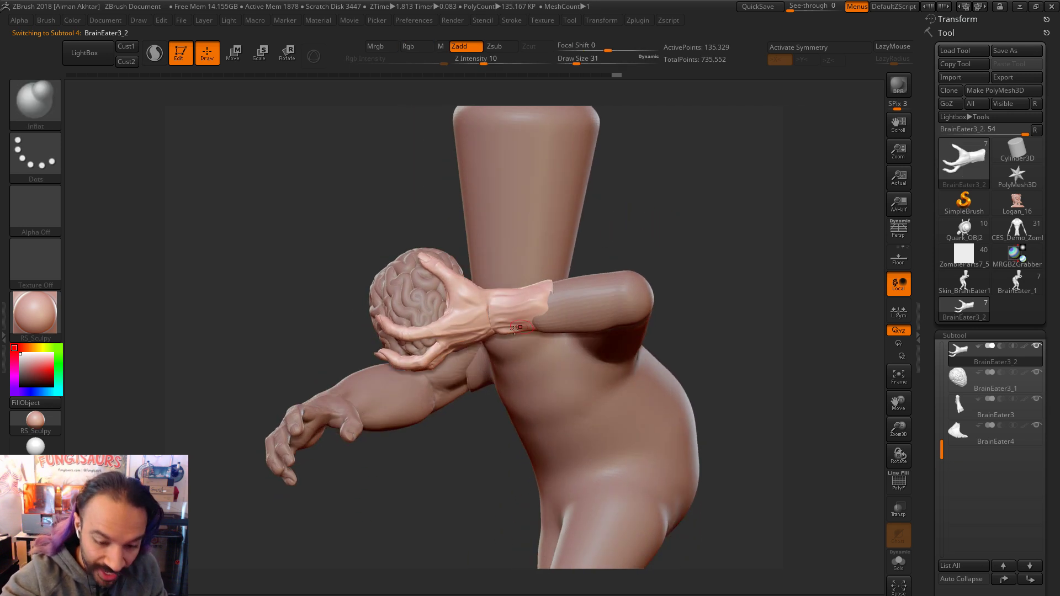
{"action": "key", "text": "b"}
{"action": "key", "text": "m"}
{"action": "key", "text": "v"}
{"action": "key", "text": "s"}
{"action": "left_click", "coordinate": [504, 334]}
{"action": "key", "text": "s"}
{"action": "left_click_drag", "start_coordinate": [504, 332], "coordinate": [508, 333]}
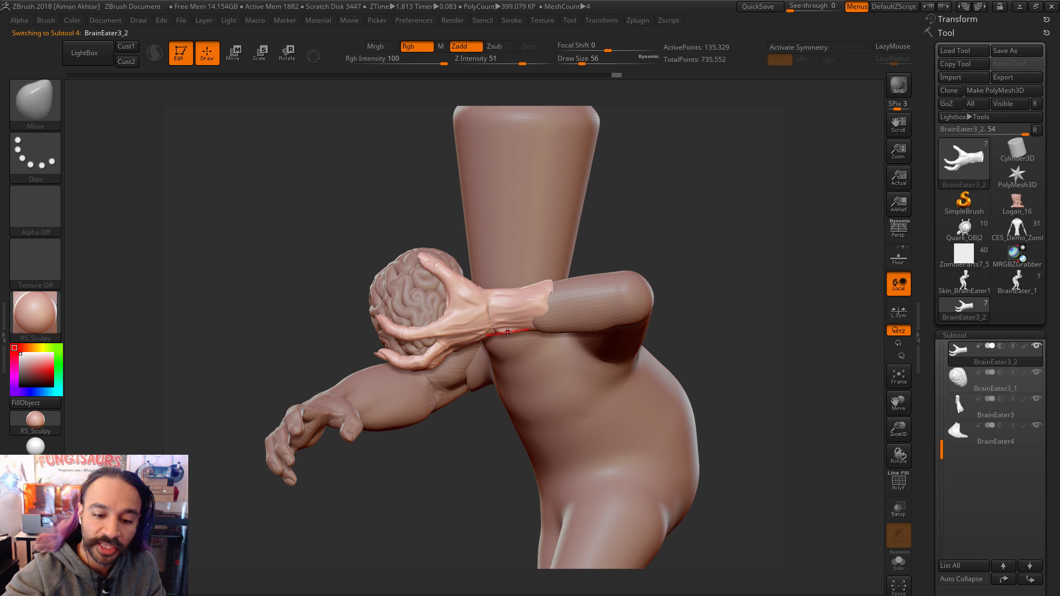
{"action": "key", "text": "shift"}
{"action": "left_click_drag", "start_coordinate": [654, 194], "coordinate": [710, 151]}
{"action": "left_click_drag", "start_coordinate": [519, 326], "coordinate": [537, 305], "text": "shift"}
{"action": "key", "text": "s"}
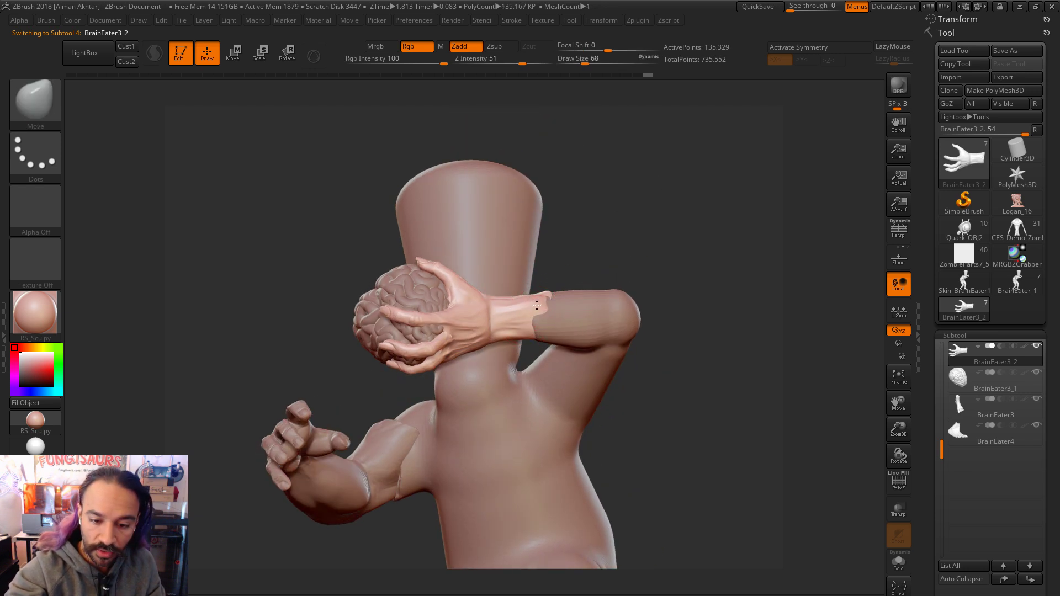
{"action": "right_click_drag", "start_coordinate": [553, 296], "coordinate": [547, 289]}
Step: Refine the zombie hand's wrist and palm edge, switching from the Move brush to the Clay brush at draw size 46
{"action": "right_click_drag", "start_coordinate": [671, 279], "coordinate": [585, 292]}
{"action": "key", "text": "bracketright"}
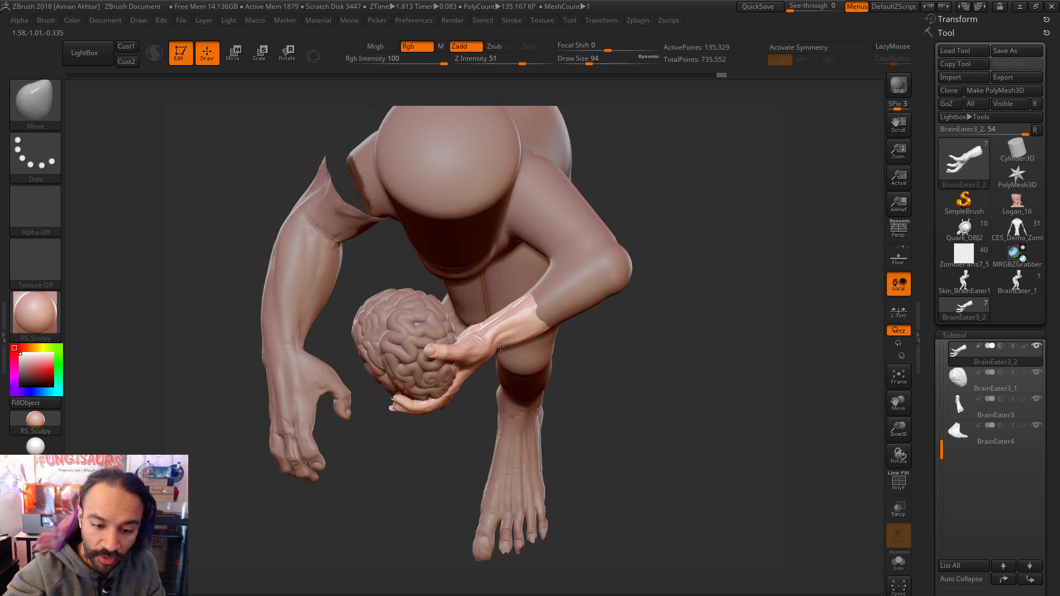
{"action": "mouse_move", "coordinate": [582, 355]}
{"action": "right_mouse_down"}
{"action": "mouse_move", "coordinate": [623, 261]}
{"action": "mouse_move", "coordinate": [597, 287]}
{"action": "right_mouse_up"}
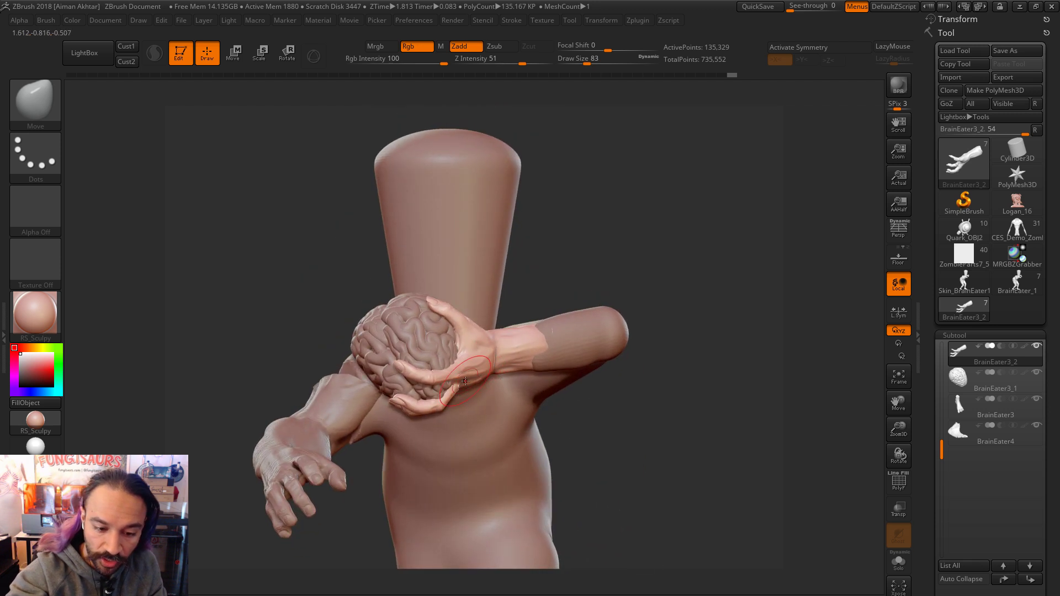
{"action": "key", "text": "bracketleft"}
{"action": "key", "text": "bracketleft"}
{"action": "key", "text": "bracketleft"}
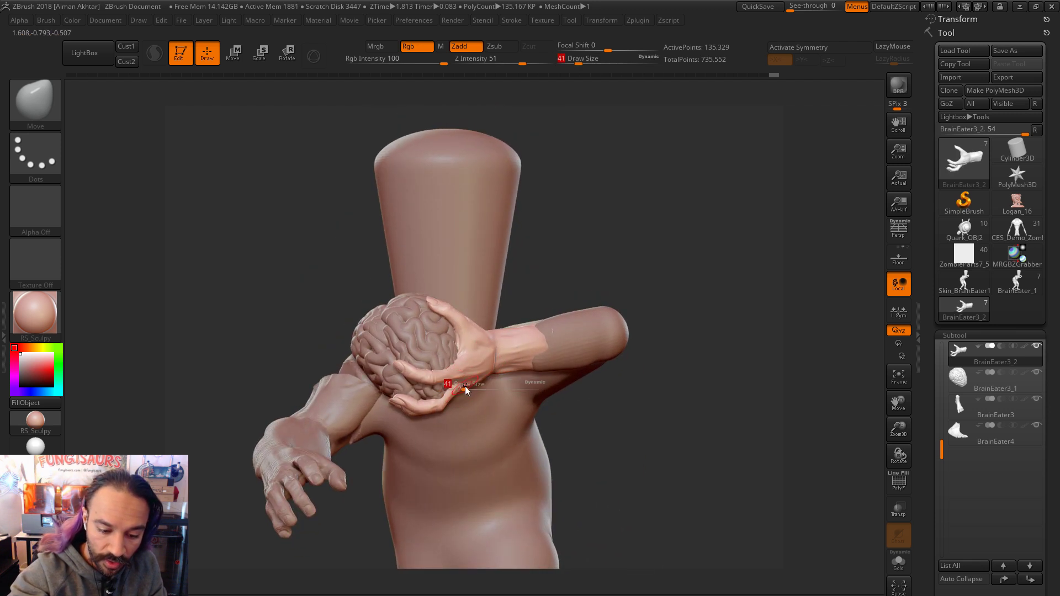
{"action": "key", "text": "bracketleft"}
{"action": "key", "text": "b"}
{"action": "key", "text": "c"}
{"action": "key", "text": "l"}
{"action": "right_click_drag", "start_coordinate": [544, 348], "coordinate": [468, 362]}
{"action": "key", "text": "bracketright"}
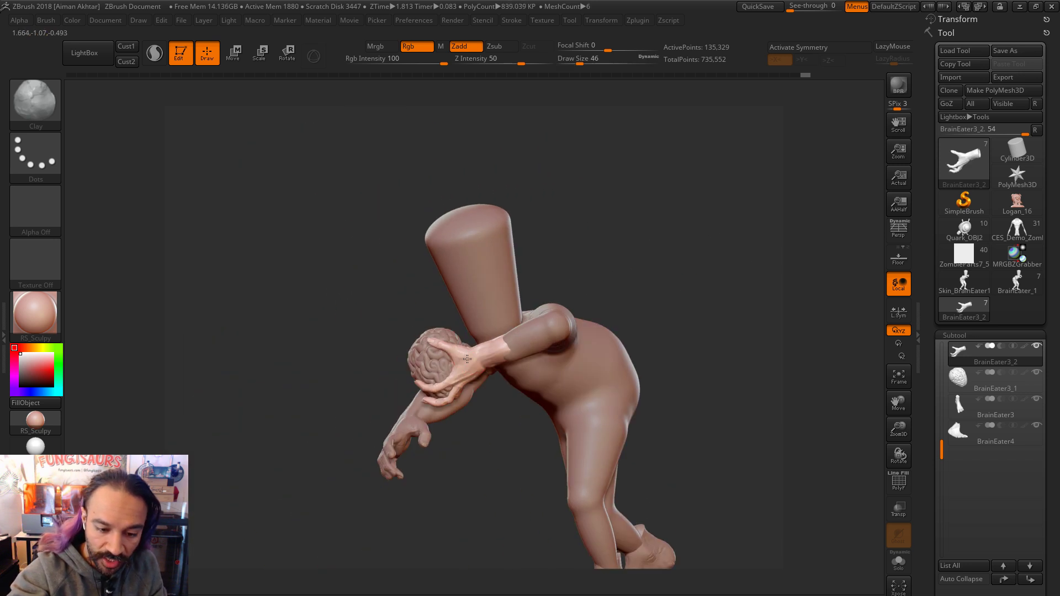
{"action": "right_click_drag", "start_coordinate": [544, 322], "coordinate": [596, 290]}
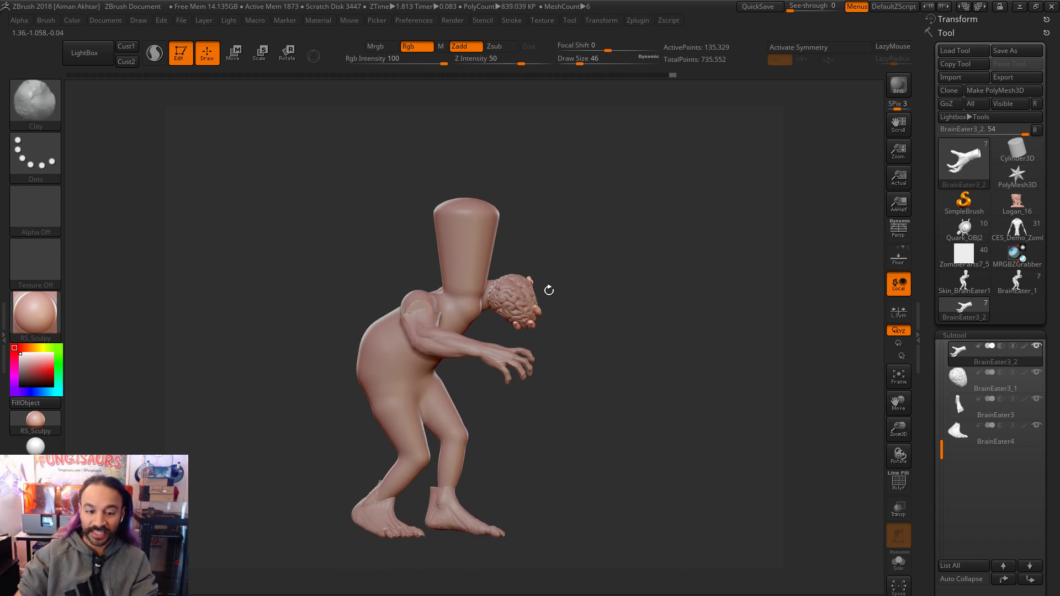
Step: Select the mannequin body and pull its shoulder stump over the zombie arm with the Move brush at draw size 120
{"action": "right_click_drag", "start_coordinate": [540, 253], "coordinate": [651, 359]}
{"action": "left_click", "coordinate": [613, 313], "text": "alt"}
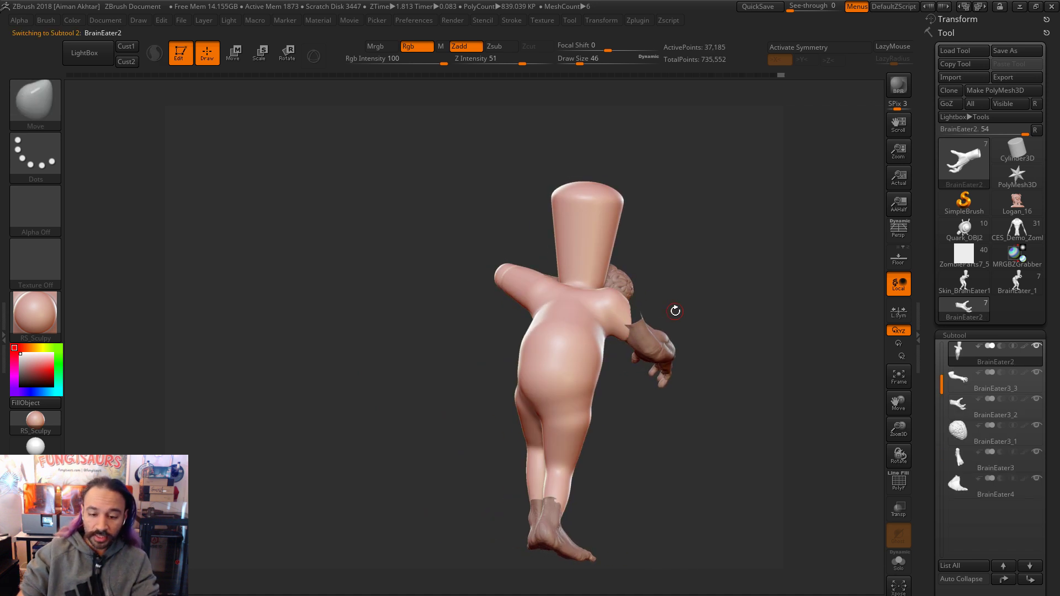
{"action": "key", "text": "s"}
{"action": "left_click_drag", "start_coordinate": [630, 321], "coordinate": [638, 319]}
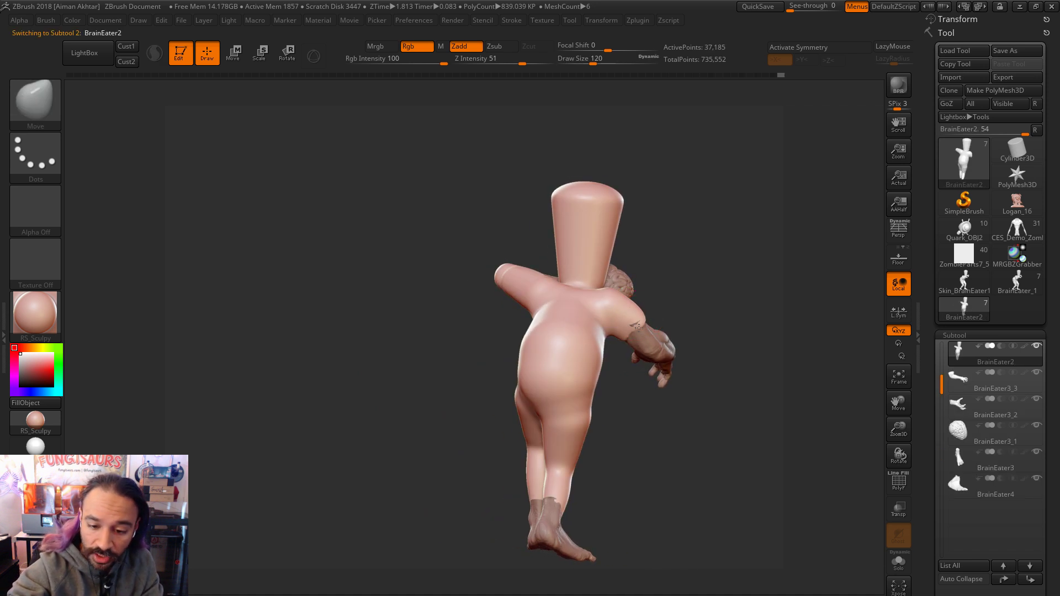
{"action": "right_click_drag", "start_coordinate": [622, 335], "coordinate": [637, 310]}
{"action": "left_click_drag", "start_coordinate": [646, 321], "coordinate": [628, 330]}
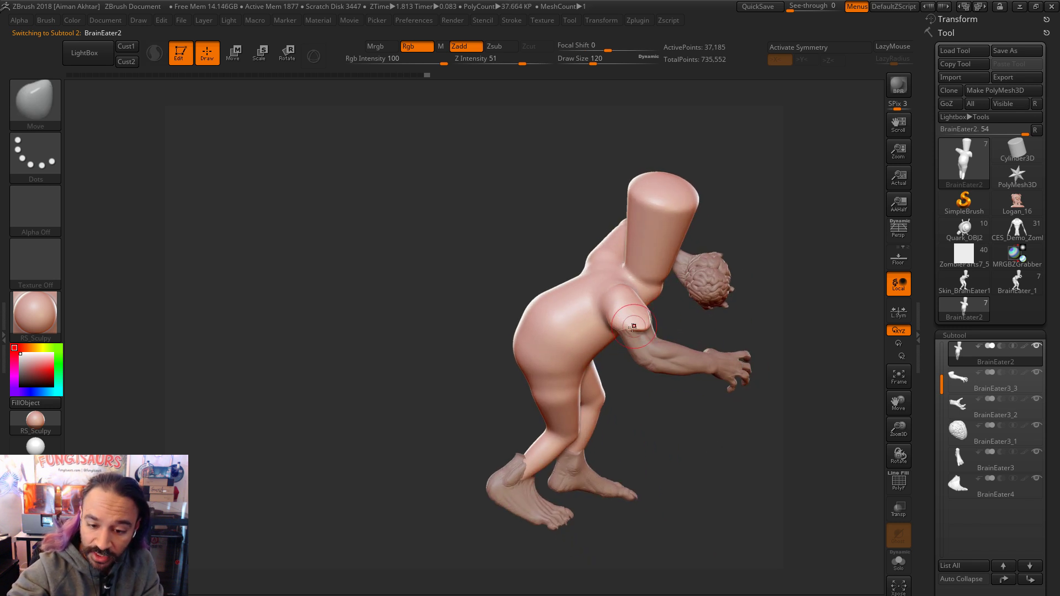
Step: Reshape the mannequin's shoulder around the top of the zombie arm, enlarging the Move brush to draw size 202
{"action": "mouse_move", "coordinate": [681, 410]}
{"action": "left_mouse_down"}
{"action": "mouse_move", "coordinate": [657, 299]}
{"action": "mouse_move", "coordinate": [639, 315]}
{"action": "left_mouse_up"}
{"action": "key", "text": "s"}
{"action": "mouse_move", "coordinate": [777, 421]}
{"action": "left_mouse_down", "text": "shift"}
{"action": "mouse_move", "coordinate": [743, 430]}
{"action": "mouse_move", "coordinate": [684, 422]}
{"action": "left_mouse_up", "text": "shift"}
{"action": "key", "text": "s"}
{"action": "left_click_drag", "start_coordinate": [569, 321], "coordinate": [605, 321]}
{"action": "left_click_drag", "start_coordinate": [759, 403], "coordinate": [726, 374], "text": "alt"}
{"action": "key", "text": "s"}
{"action": "left_click", "coordinate": [577, 288]}
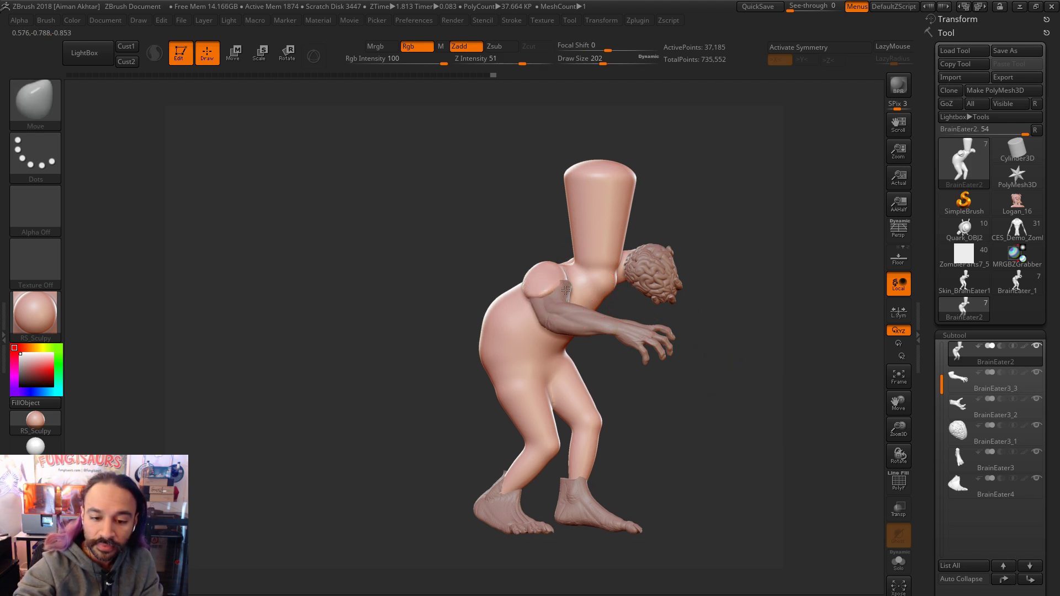
Step: Smooth the mannequin's front shoulder where it meets the zombie arm, at draw size 140
{"action": "key", "text": "bracketleft"}
{"action": "key", "text": "bracketleft"}
{"action": "key", "text": "bracketleft"}
{"action": "key", "text": "bracketleft"}
{"action": "right_click_drag", "start_coordinate": [623, 260], "coordinate": [579, 288]}
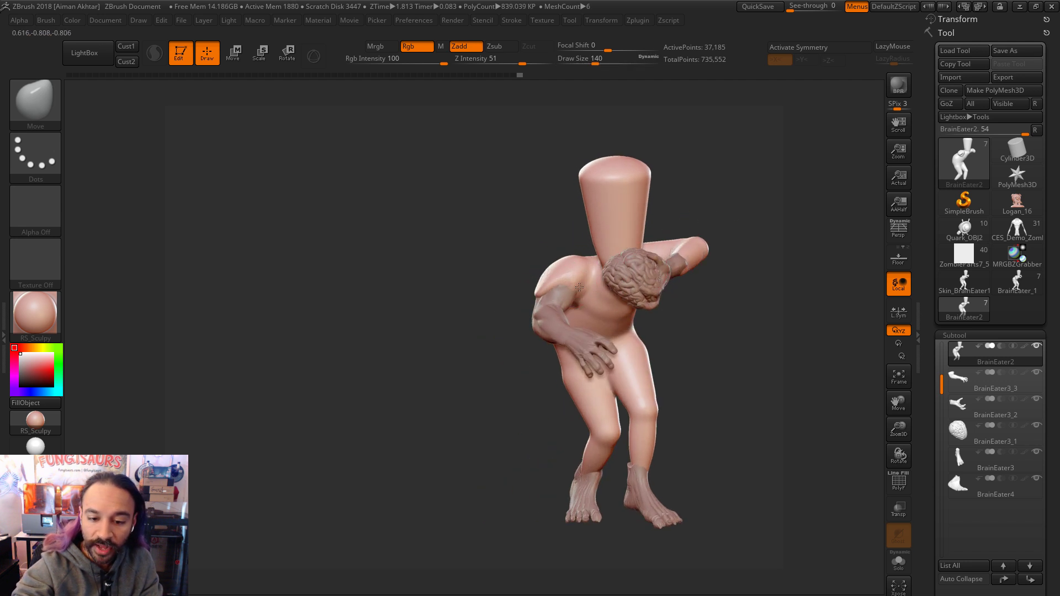
{"action": "left_click", "coordinate": [694, 594]}
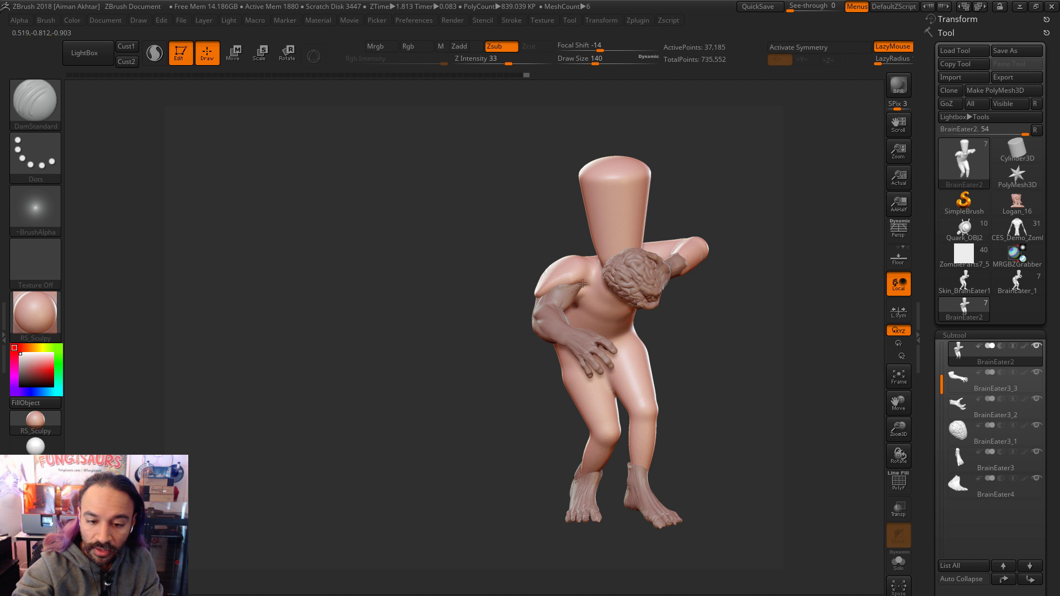
{"action": "key", "text": "shift"}
{"action": "left_click_drag", "start_coordinate": [563, 288], "coordinate": [563, 285], "text": "shift"}
{"action": "right_click_drag", "start_coordinate": [563, 285], "coordinate": [607, 279]}
Step: Push the smoothed shoulder edge into place against the upper zombie arm with the Move brush
{"action": "key", "text": "b"}
{"action": "key", "text": "m"}
{"action": "key", "text": "v"}
{"action": "mouse_move", "coordinate": [533, 297]}
{"action": "left_mouse_down"}
{"action": "mouse_move", "coordinate": [536, 284]}
{"action": "mouse_move", "coordinate": [556, 289]}
{"action": "left_mouse_up"}
{"action": "left_click_drag", "start_coordinate": [681, 193], "coordinate": [634, 212]}
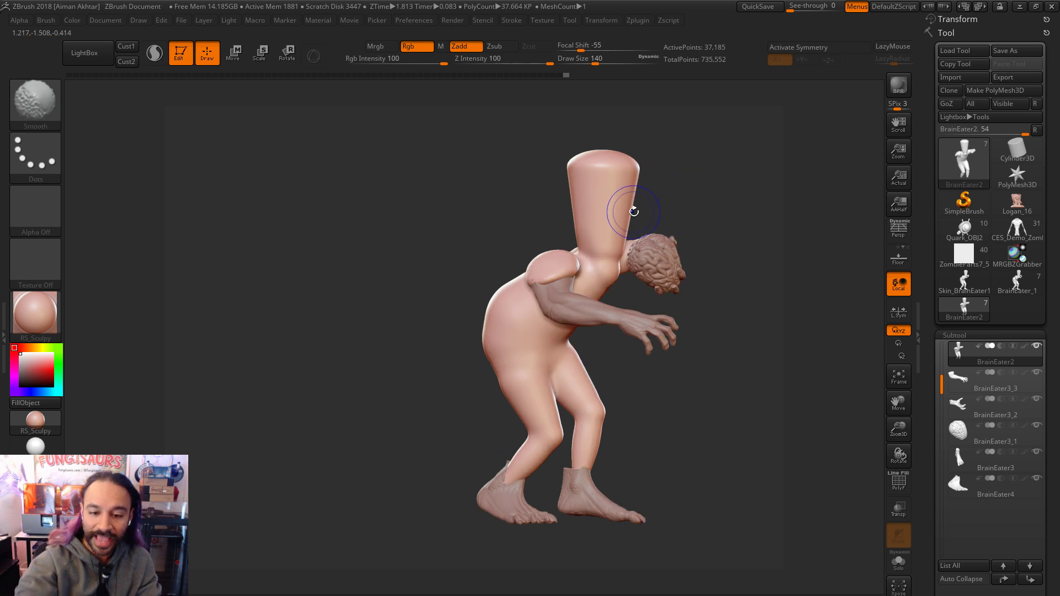
{"action": "left_click_drag", "start_coordinate": [717, 221], "coordinate": [693, 241], "text": "alt"}
Step: Import the second STL head scan from the Scans folder through 3D Print Hub and draw it on the canvas
{"action": "left_click", "coordinate": [968, 205]}
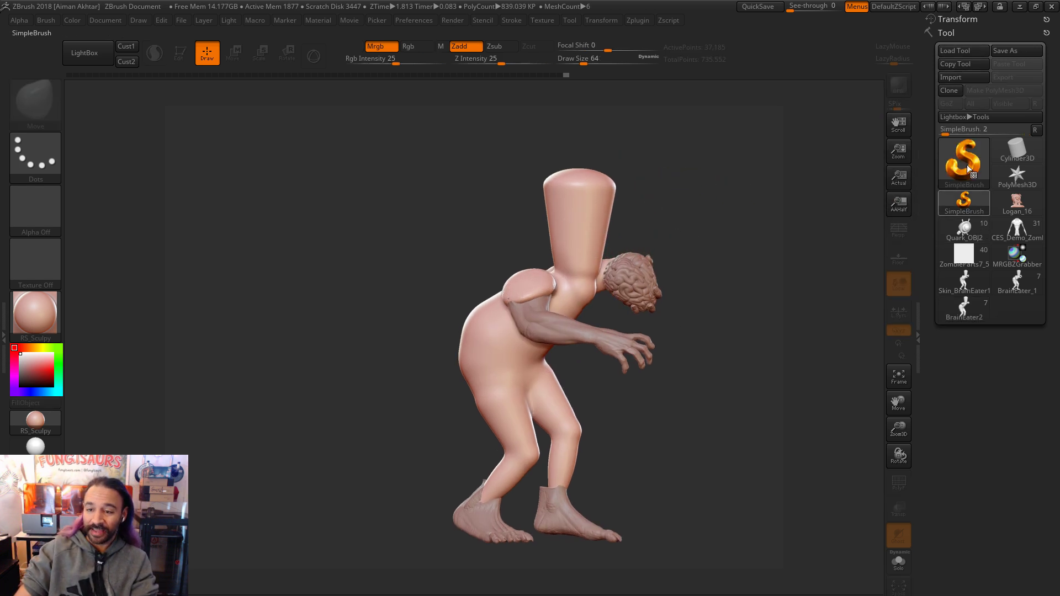
{"action": "left_click", "coordinate": [635, 20]}
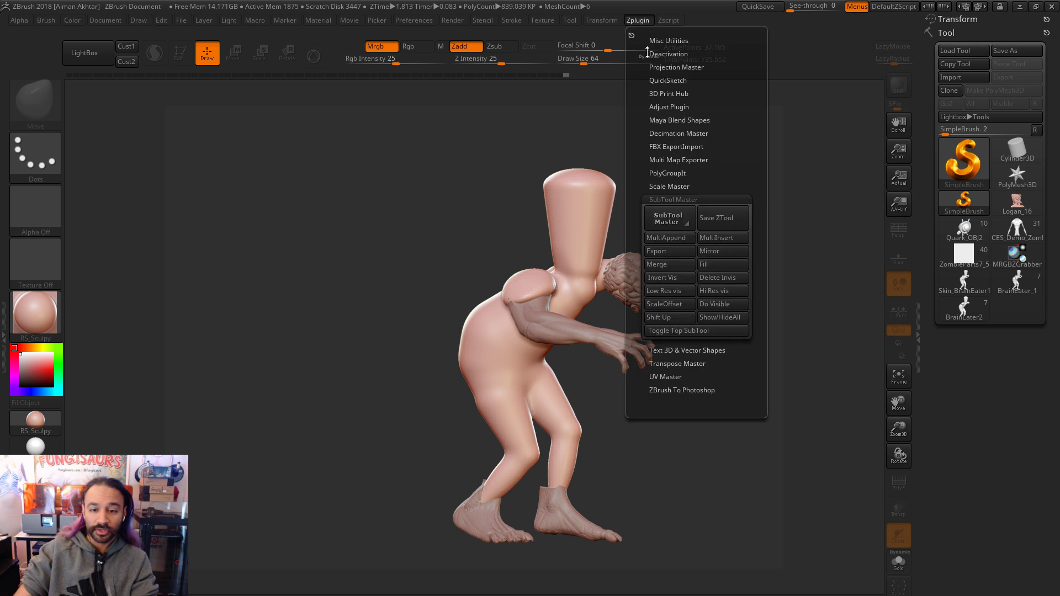
{"action": "left_click", "coordinate": [679, 199]}
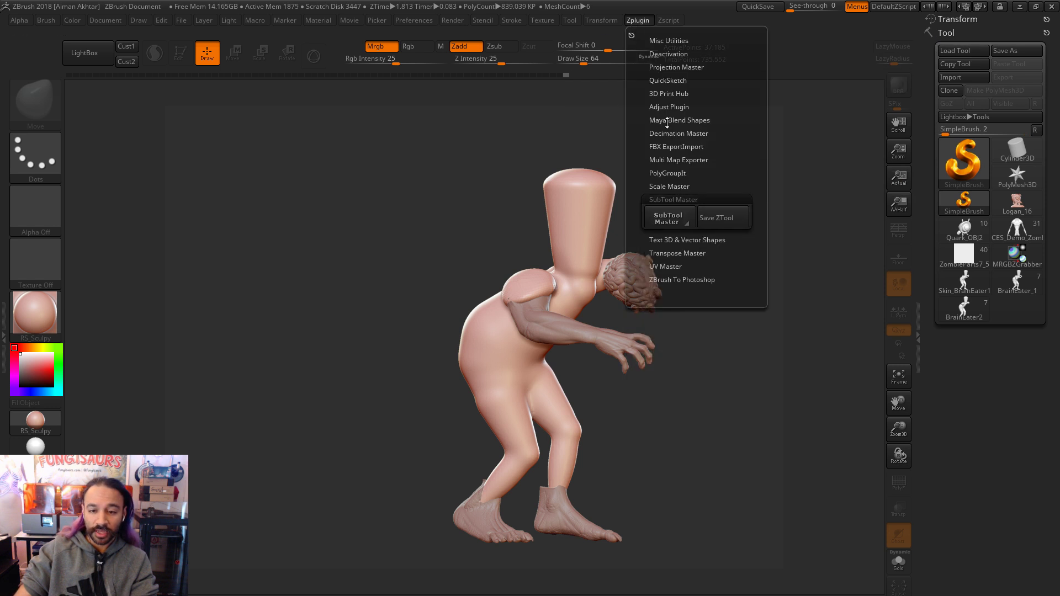
{"action": "left_click", "coordinate": [667, 92]}
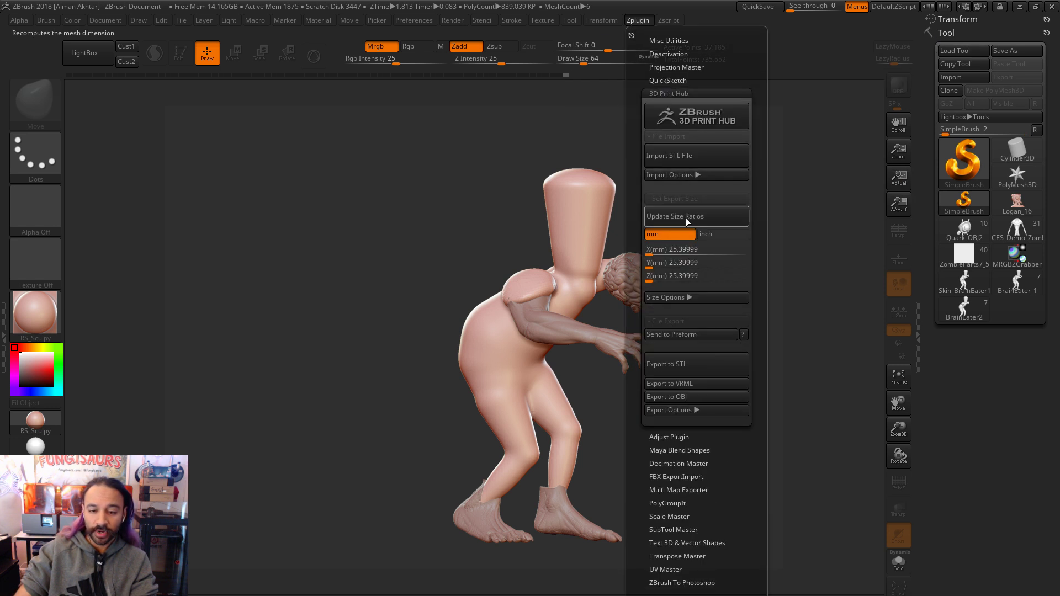
{"action": "left_click", "coordinate": [677, 156]}
{"action": "double_click", "coordinate": [357, 132]}
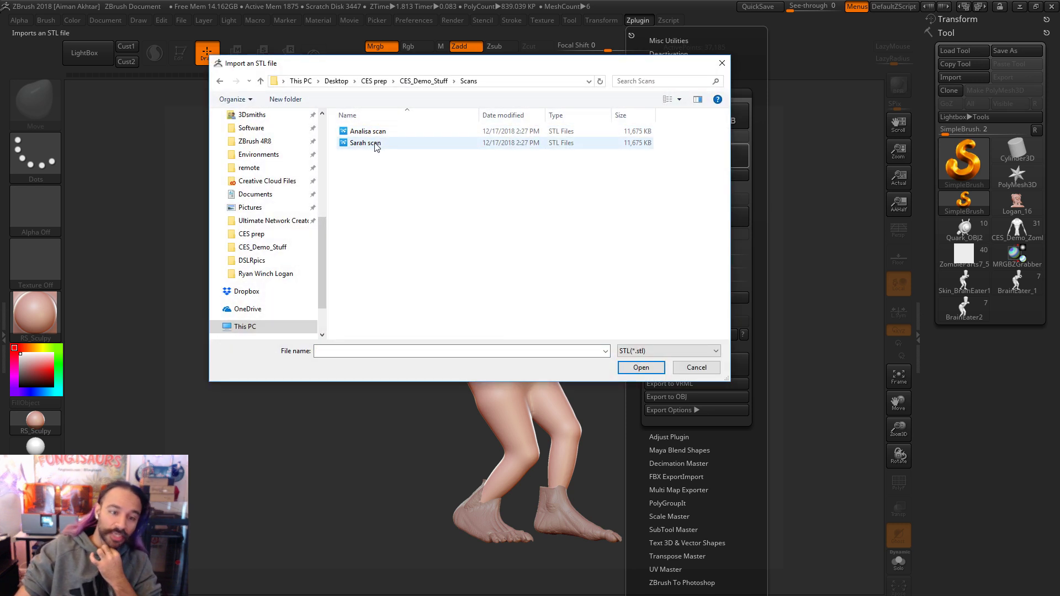
{"action": "left_click", "coordinate": [366, 143]}
{"action": "left_click", "coordinate": [642, 367]}
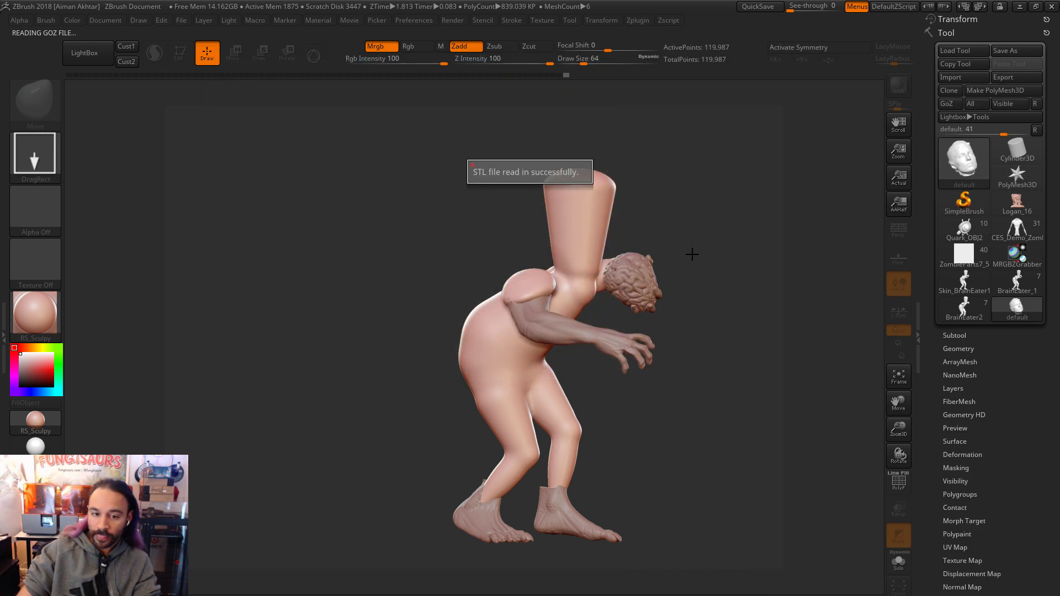
{"action": "left_click_drag", "start_coordinate": [571, 243], "coordinate": [580, 330]}
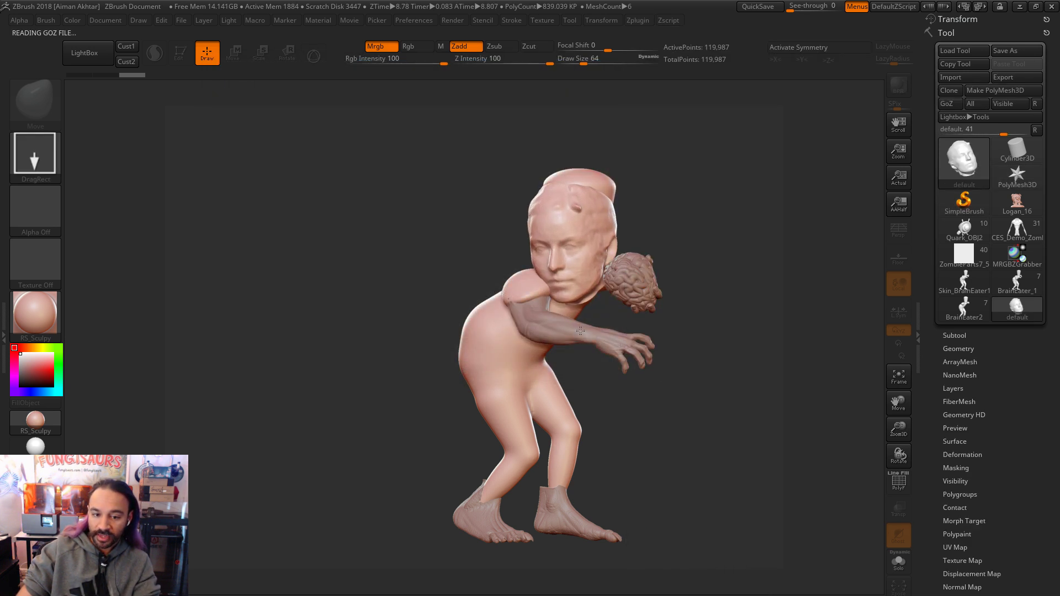
Step: Clear the canvas, redraw the imported head scan on its own, and put it in Edit mode
{"action": "mouse_move", "coordinate": [713, 347]}
{"action": "left_mouse_down"}
{"action": "mouse_move", "coordinate": [758, 366]}
{"action": "mouse_move", "coordinate": [756, 397]}
{"action": "left_mouse_up"}
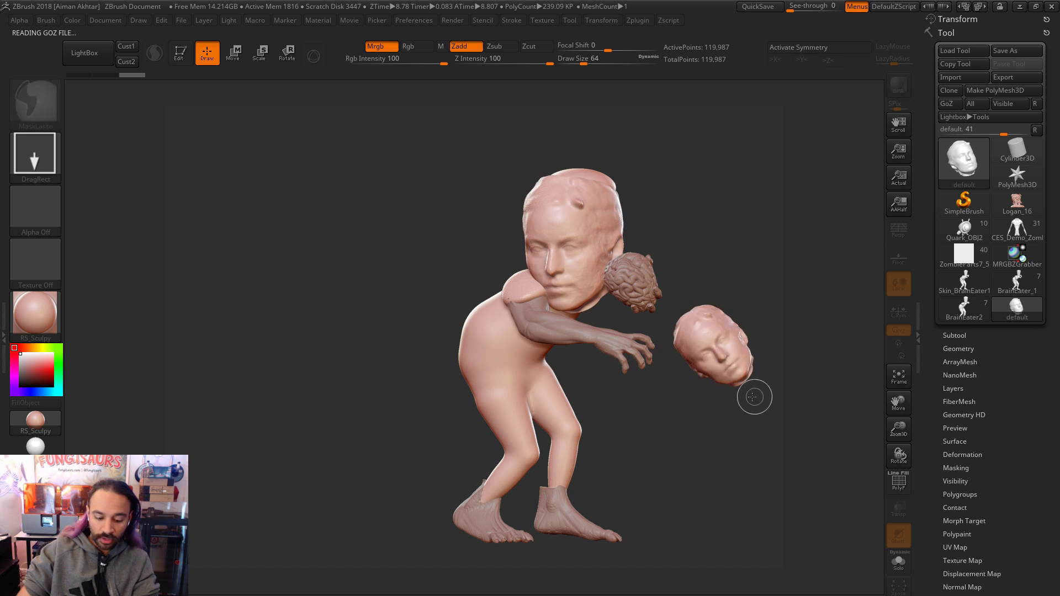
{"action": "key", "text": "ctrl+z"}
{"action": "key", "text": "ctrl+n"}
{"action": "left_click_drag", "start_coordinate": [490, 339], "coordinate": [501, 471]}
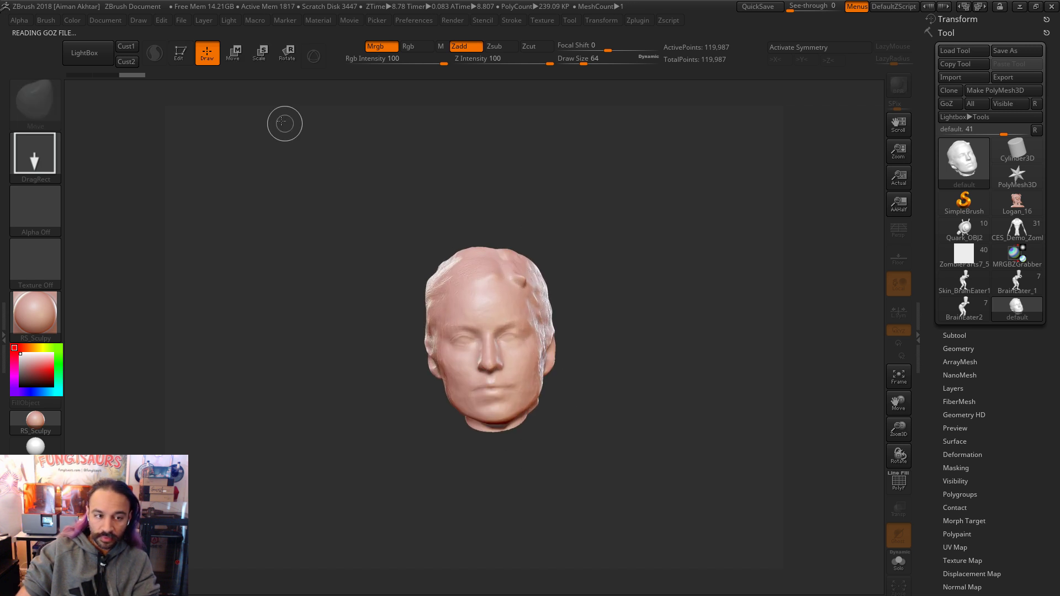
{"action": "left_click", "coordinate": [186, 60]}
{"action": "mouse_move", "coordinate": [773, 391]}
{"action": "left_mouse_down", "text": "alt"}
{"action": "mouse_move", "coordinate": [781, 442]}
{"action": "mouse_move", "coordinate": [730, 416]}
{"action": "mouse_move", "coordinate": [818, 403]}
{"action": "mouse_move", "coordinate": [768, 392]}
{"action": "mouse_move", "coordinate": [800, 387]}
{"action": "left_mouse_up", "text": "alt"}
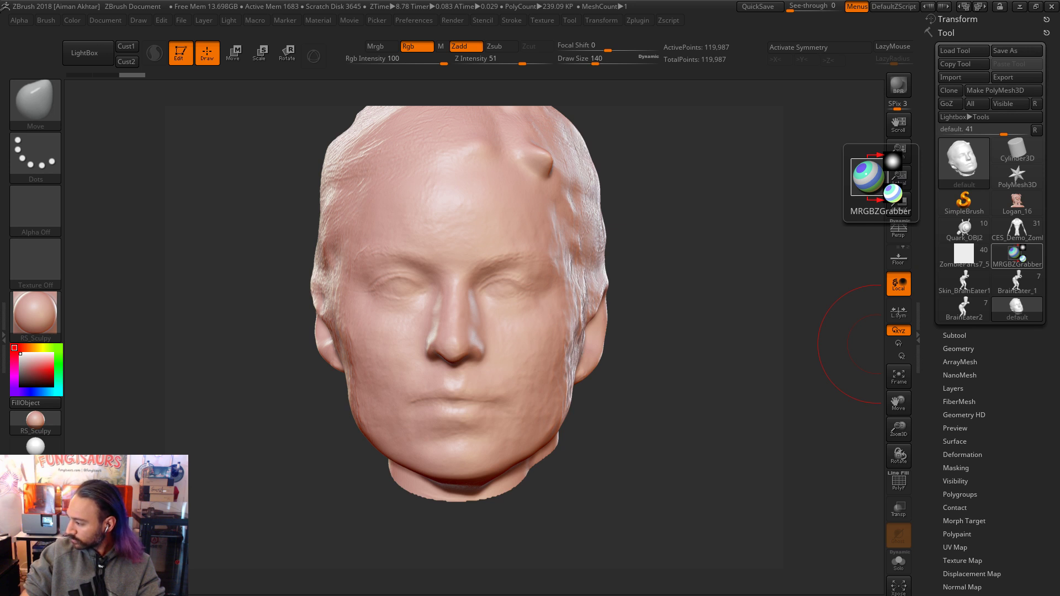
{"action": "left_click_drag", "start_coordinate": [598, 472], "coordinate": [660, 487]}
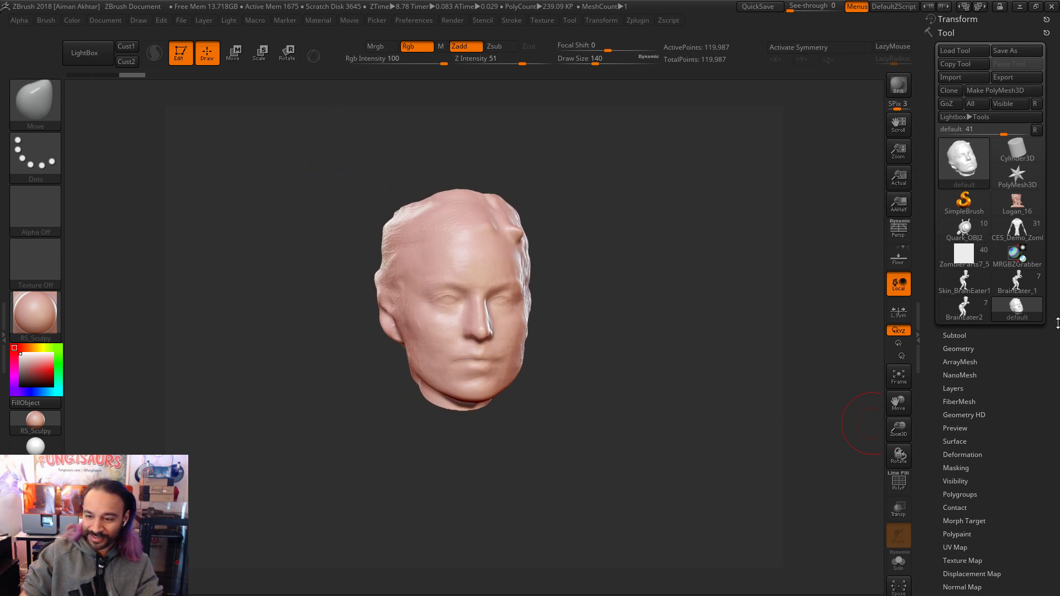
Step: Switch back to the BrainEater2 tool and append the default head scan to it as a subtool
{"action": "left_click", "coordinate": [1017, 281]}
{"action": "key", "text": "space"}
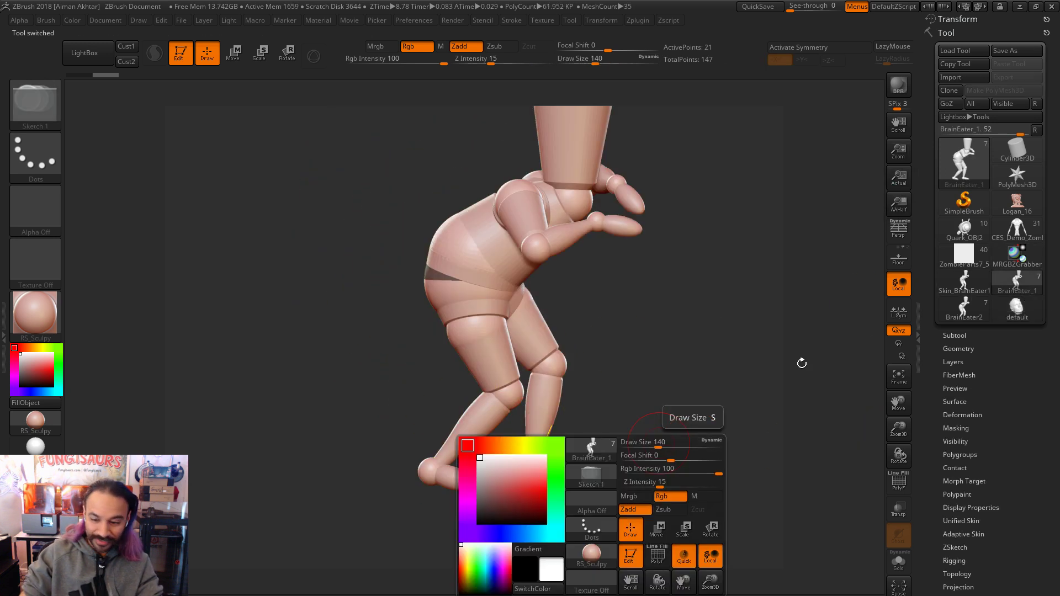
{"action": "left_click", "coordinate": [964, 308]}
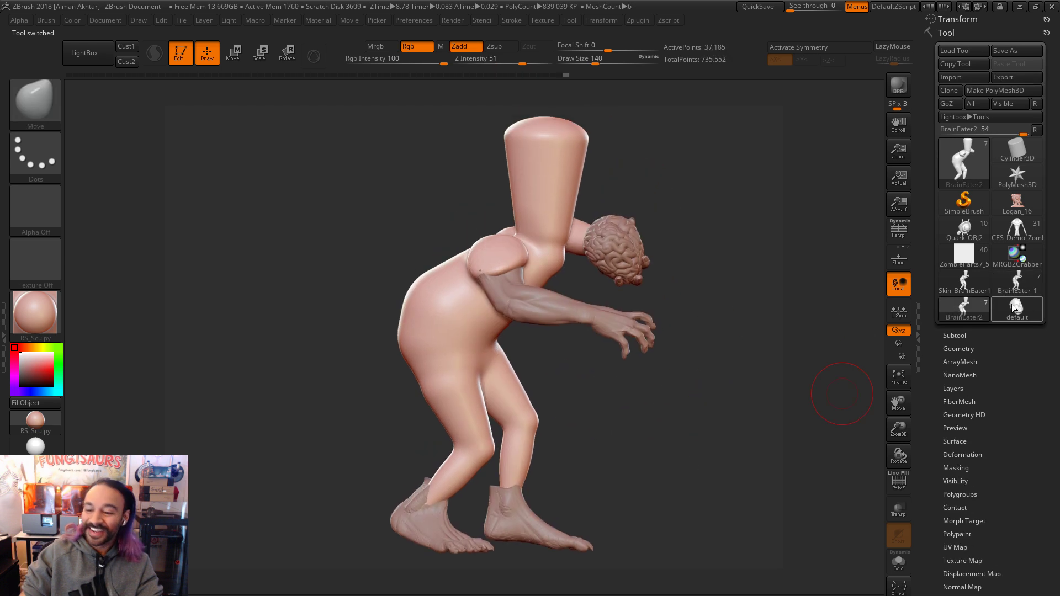
{"action": "left_click", "coordinate": [954, 335]}
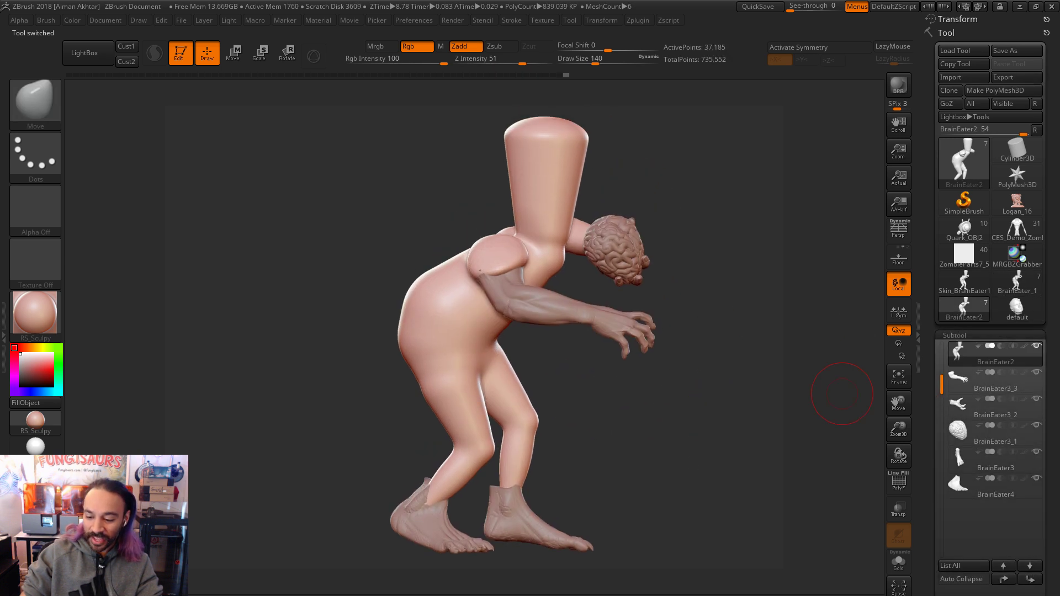
{"action": "scroll", "coordinate": [1016, 552], "scroll_direction": "down", "scroll_amount": 2}
{"action": "left_click", "coordinate": [1017, 587]}
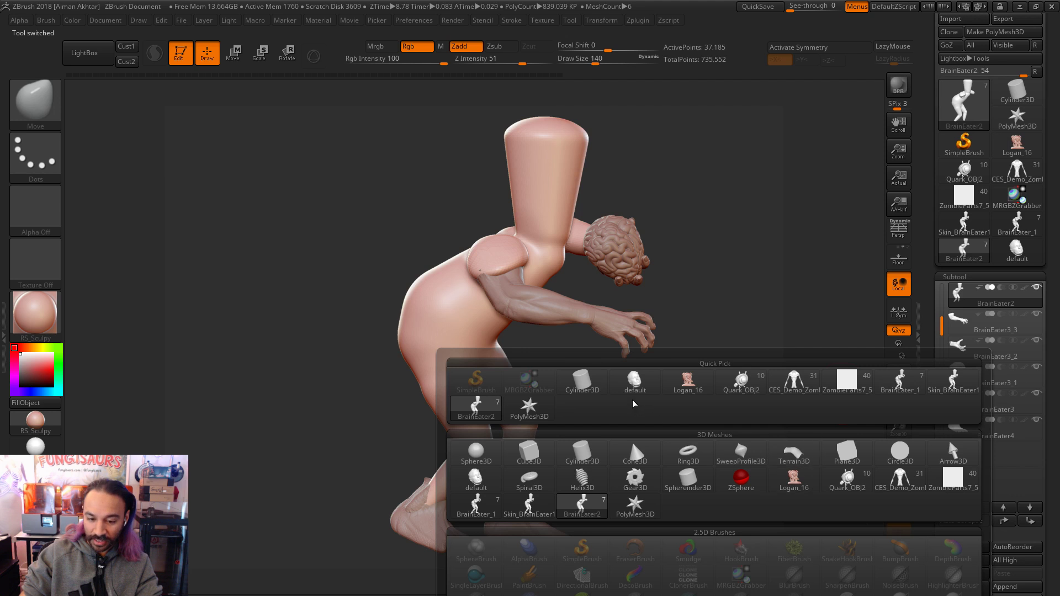
{"action": "left_click", "coordinate": [634, 381]}
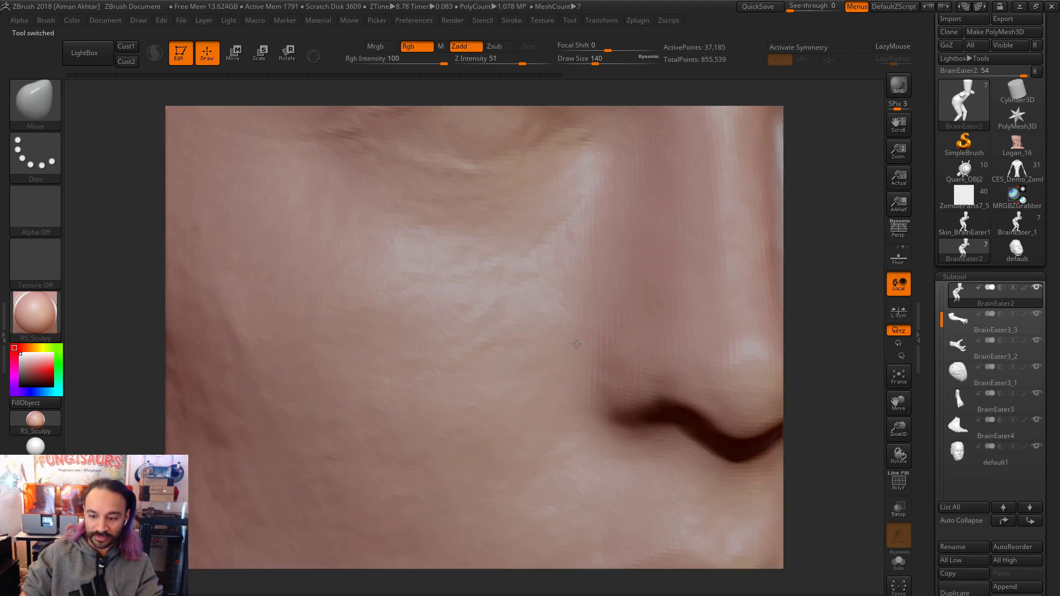
Step: Make the appended head scan the active subtool and open its Deformation settings
{"action": "left_click", "coordinate": [576, 343], "text": "alt"}
{"action": "left_click_drag", "start_coordinate": [858, 425], "coordinate": [698, 424], "text": "alt"}
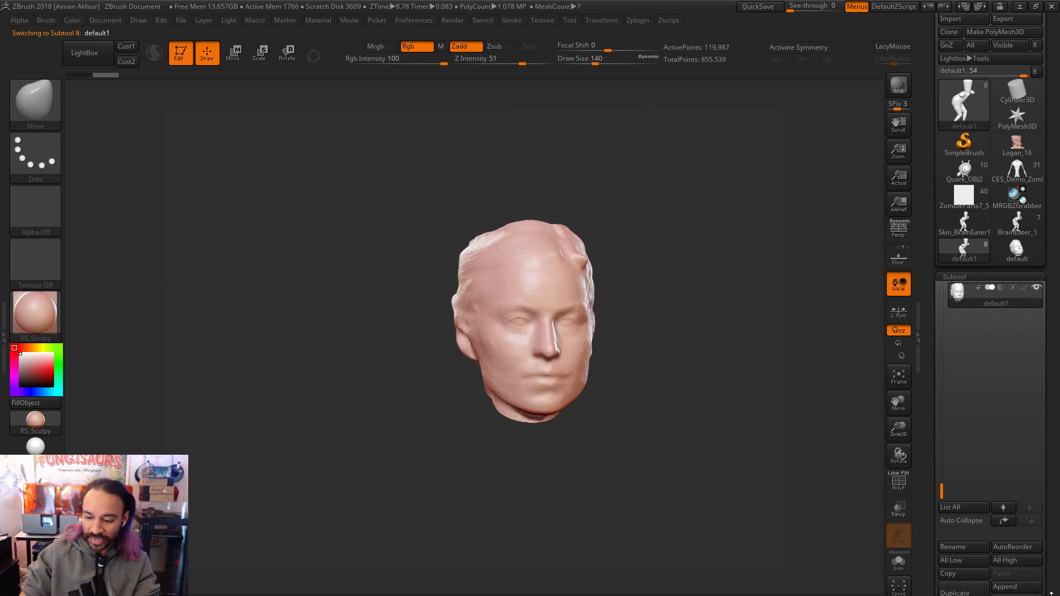
{"action": "scroll", "coordinate": [1030, 571], "scroll_direction": "down", "scroll_amount": 5}
{"action": "left_click", "coordinate": [994, 593]}
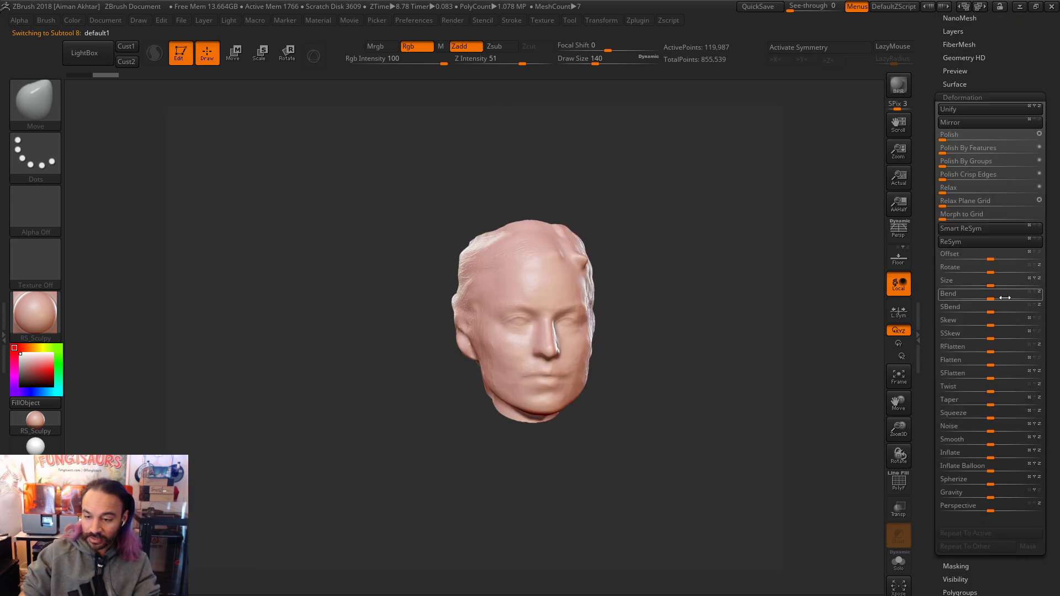
Step: Shrink the head scan to about the mannequin's scale with repeated Size deformations of -100
{"action": "left_click_drag", "start_coordinate": [994, 284], "coordinate": [929, 285]}
{"action": "left_click_drag", "start_coordinate": [994, 283], "coordinate": [933, 284]}
{"action": "left_click", "coordinate": [528, 332]}
{"action": "left_click_drag", "start_coordinate": [624, 403], "coordinate": [862, 422], "text": "alt"}
{"action": "left_click_drag", "start_coordinate": [987, 282], "coordinate": [926, 284]}
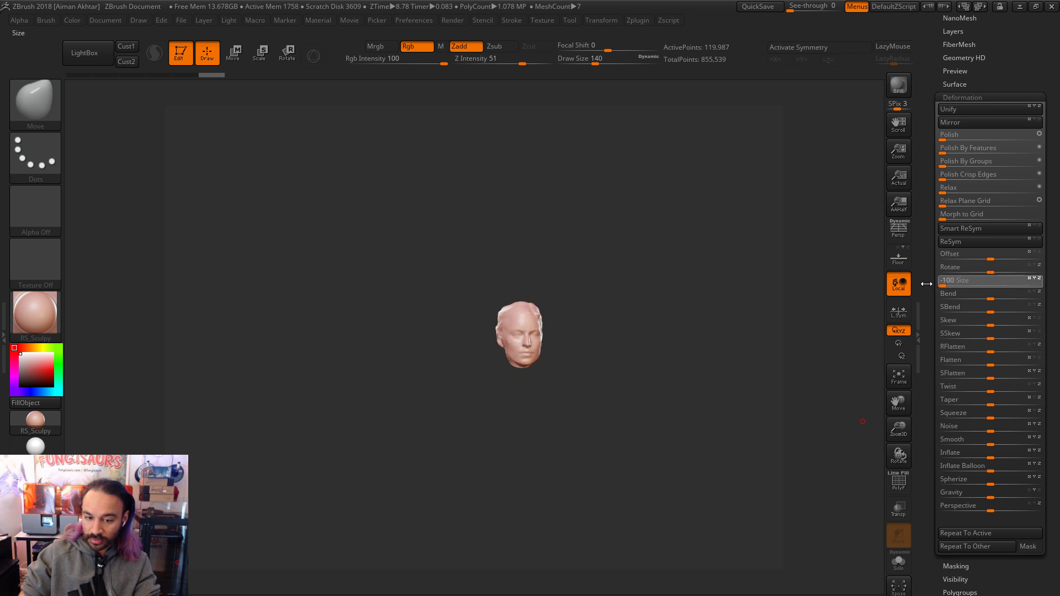
{"action": "left_click_drag", "start_coordinate": [991, 284], "coordinate": [919, 284]}
{"action": "left_click_drag", "start_coordinate": [743, 352], "coordinate": [806, 468], "text": "alt"}
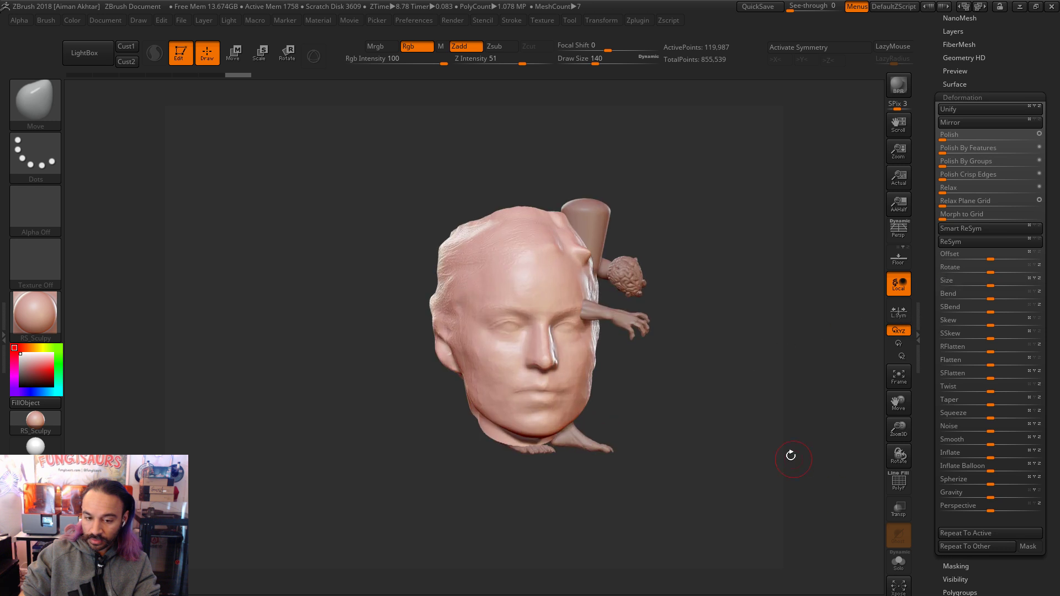
{"action": "key", "text": "ctrl+z"}
{"action": "left_click_drag", "start_coordinate": [988, 282], "coordinate": [922, 287]}
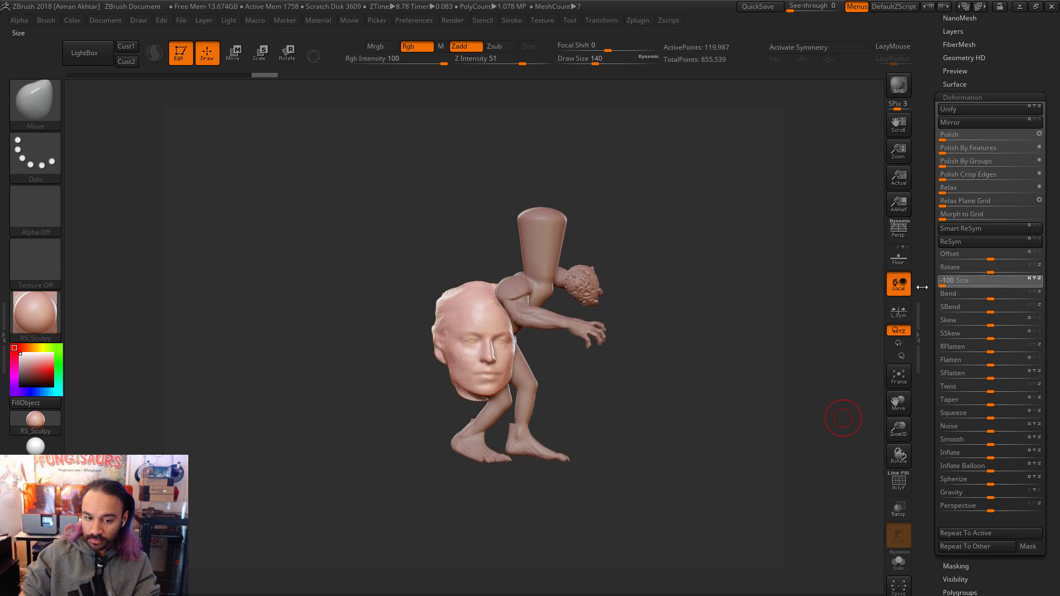
{"action": "left_click_drag", "start_coordinate": [990, 283], "coordinate": [915, 285]}
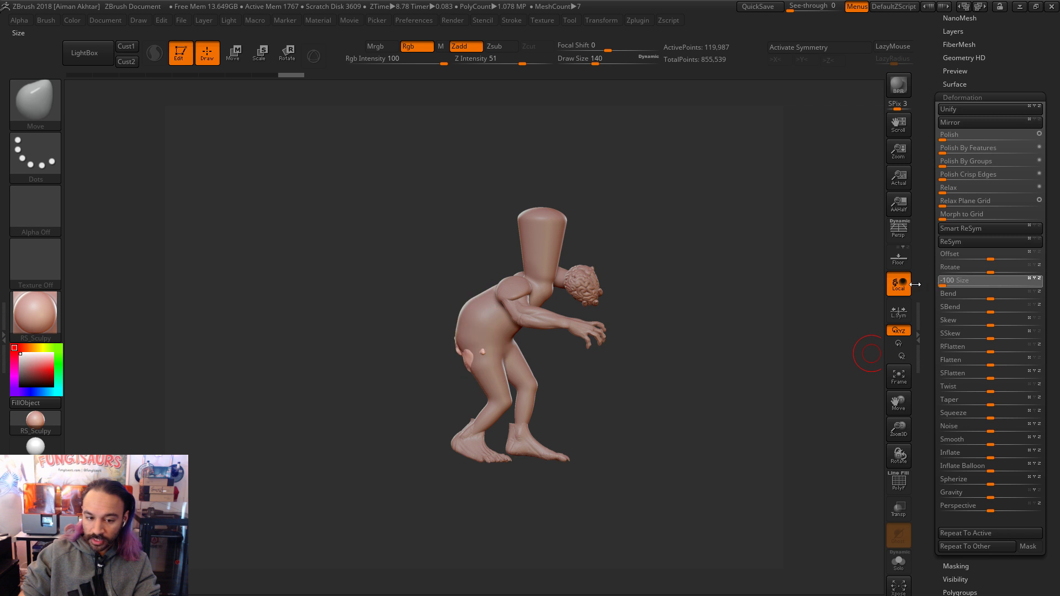
Step: Raise the head scan to the mannequin's head height with Transpose Move and shift it sideways toward the head block
{"action": "left_click", "coordinate": [233, 53]}
{"action": "left_click_drag", "start_coordinate": [476, 347], "coordinate": [477, 175], "text": "shift"}
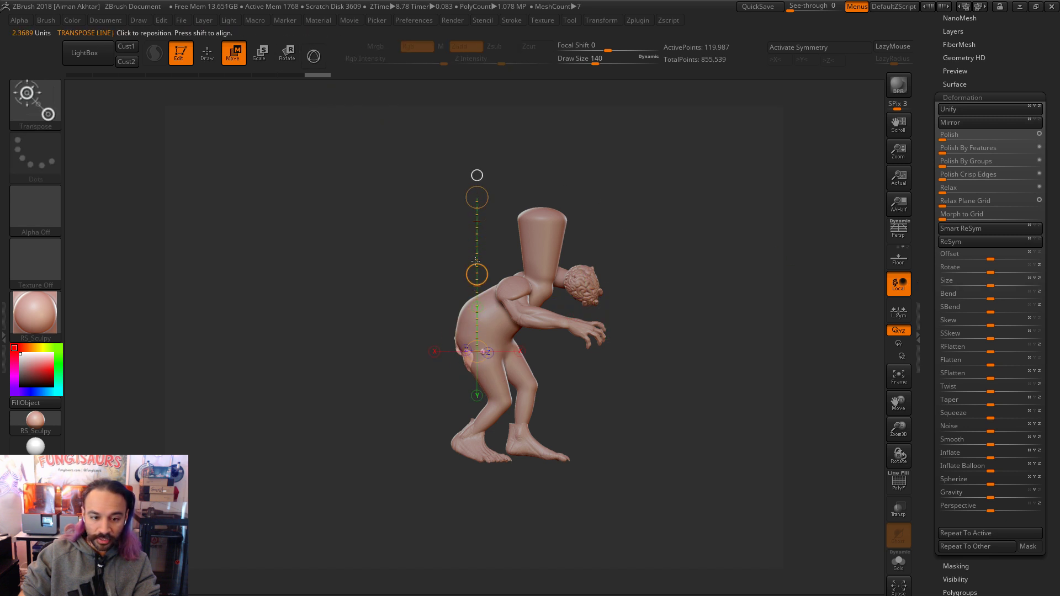
{"action": "left_click_drag", "start_coordinate": [542, 179], "coordinate": [657, 234]}
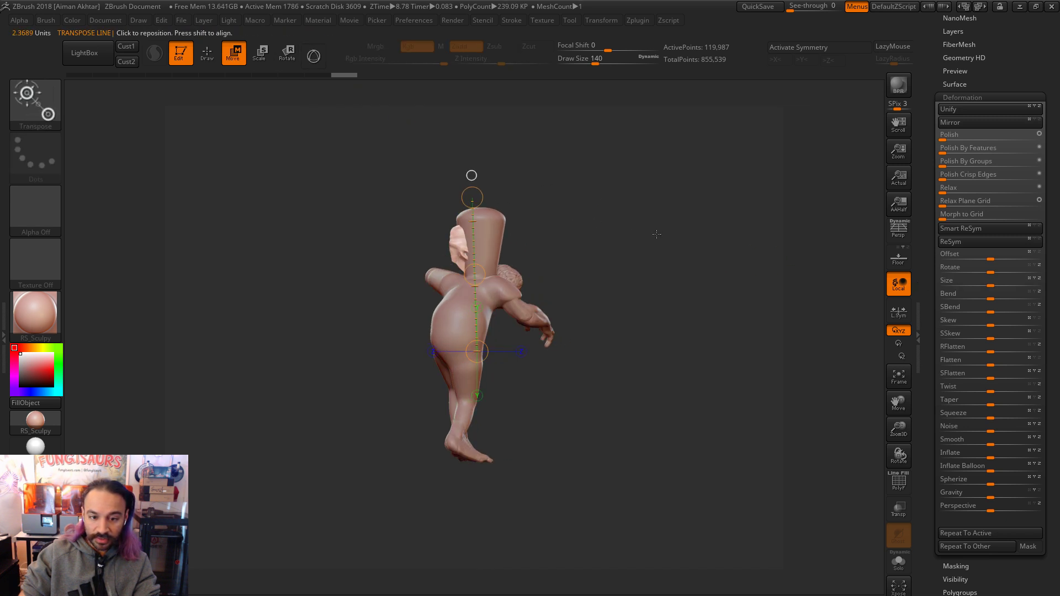
{"action": "left_click_drag", "start_coordinate": [461, 235], "coordinate": [570, 235], "text": "shift"}
{"action": "left_click_drag", "start_coordinate": [504, 235], "coordinate": [527, 232]}
Step: Centre the head scan over the front of the mannequin's head and scale it up slightly
{"action": "left_click_drag", "start_coordinate": [627, 310], "coordinate": [636, 333]}
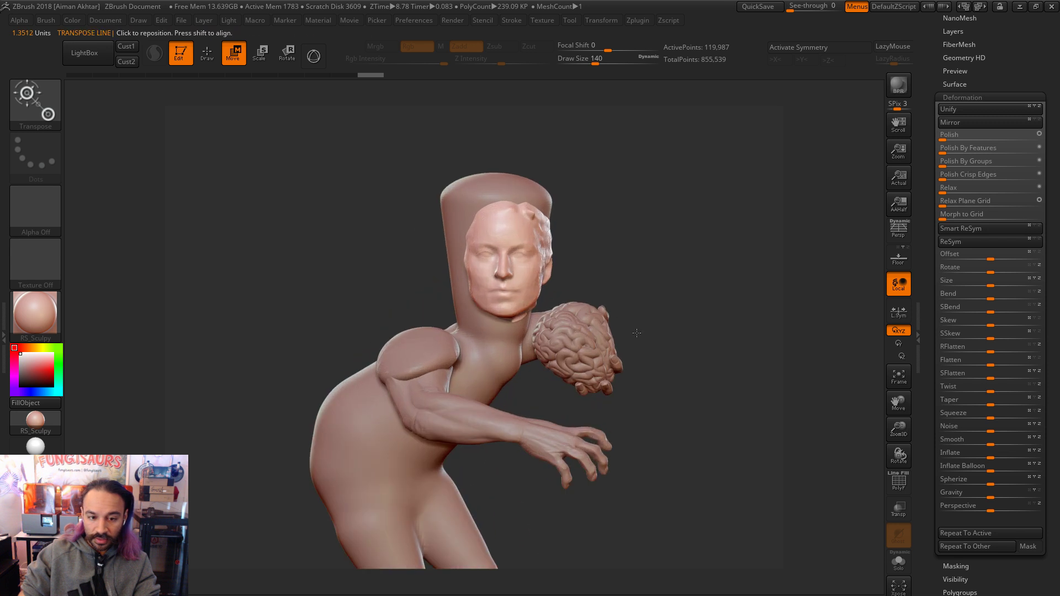
{"action": "left_click_drag", "start_coordinate": [513, 297], "coordinate": [668, 291]}
{"action": "left_click_drag", "start_coordinate": [589, 291], "coordinate": [580, 305]}
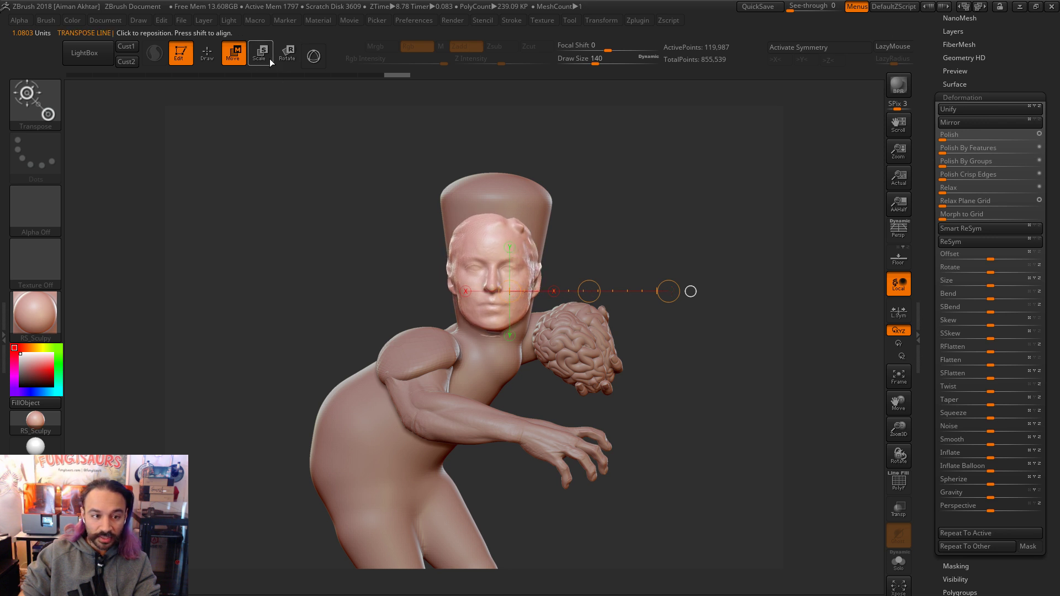
{"action": "left_click_drag", "start_coordinate": [488, 335], "coordinate": [488, 403]}
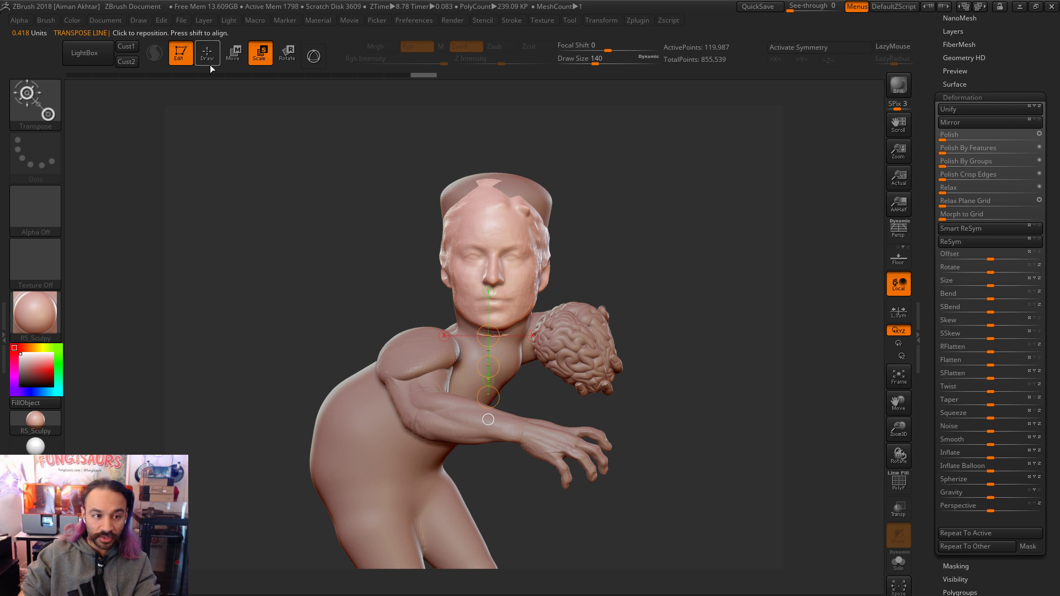
{"action": "left_click_drag", "start_coordinate": [657, 292], "coordinate": [752, 292]}
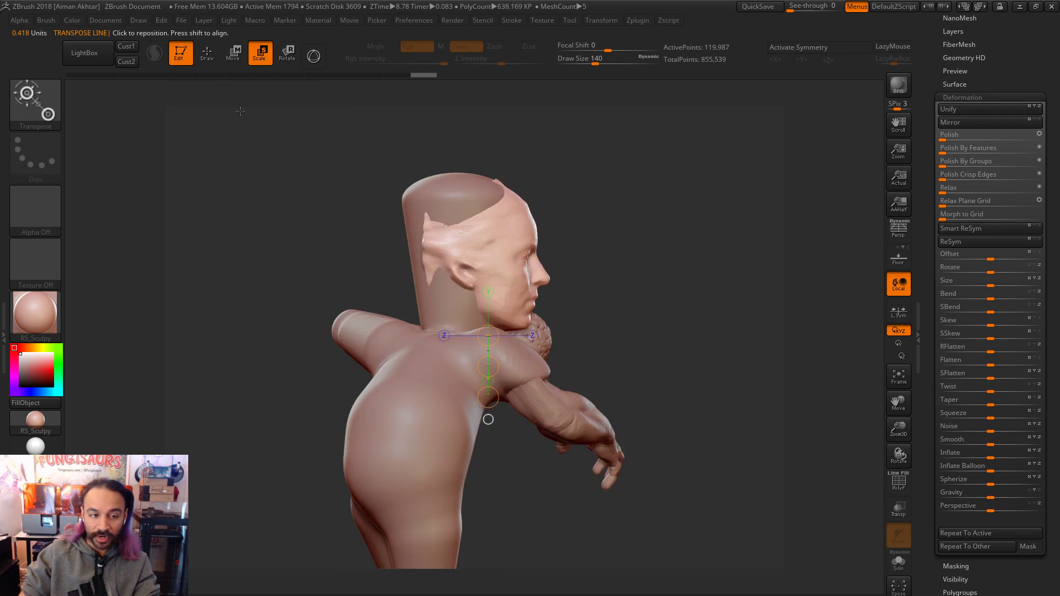
Step: Select the BrainEater2 body and push its tall head block down behind the face scan with the Move brush, enlarging draw size to 268
{"action": "left_click", "coordinate": [214, 63]}
{"action": "left_click", "coordinate": [446, 192], "text": "alt"}
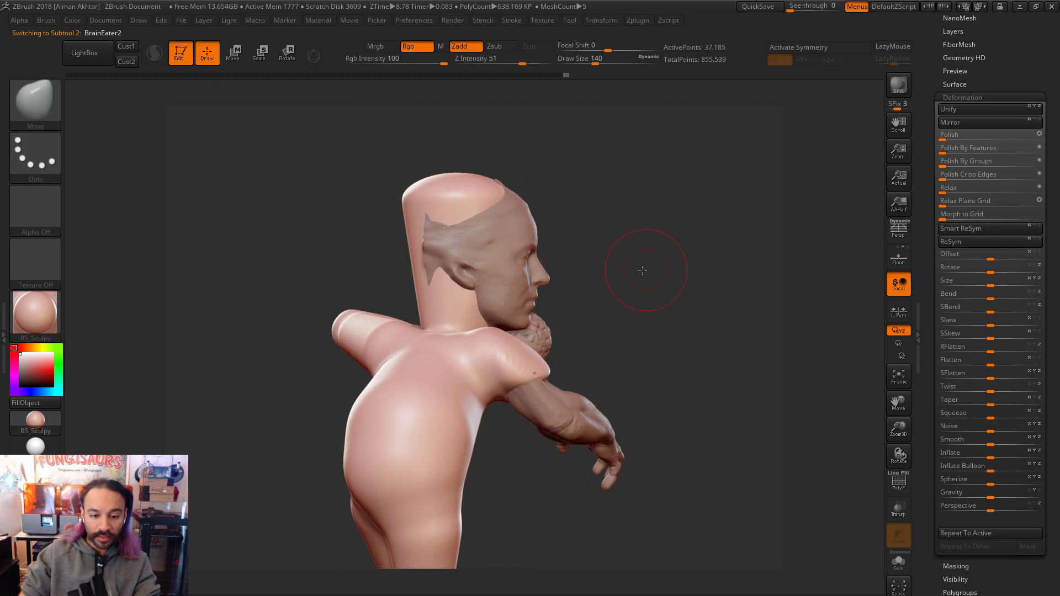
{"action": "left_click_drag", "start_coordinate": [645, 270], "coordinate": [634, 270]}
{"action": "key", "text": "s"}
{"action": "left_click_drag", "start_coordinate": [440, 188], "coordinate": [473, 197]}
{"action": "key", "text": "s"}
{"action": "mouse_move", "coordinate": [443, 233]}
{"action": "left_mouse_down"}
{"action": "mouse_move", "coordinate": [432, 229]}
{"action": "mouse_move", "coordinate": [445, 245]}
{"action": "left_mouse_up"}
{"action": "key", "text": "s"}
{"action": "left_click_drag", "start_coordinate": [440, 282], "coordinate": [438, 282]}
{"action": "left_click_drag", "start_coordinate": [432, 284], "coordinate": [448, 284]}
{"action": "left_click_drag", "start_coordinate": [472, 191], "coordinate": [568, 197], "text": "shift"}
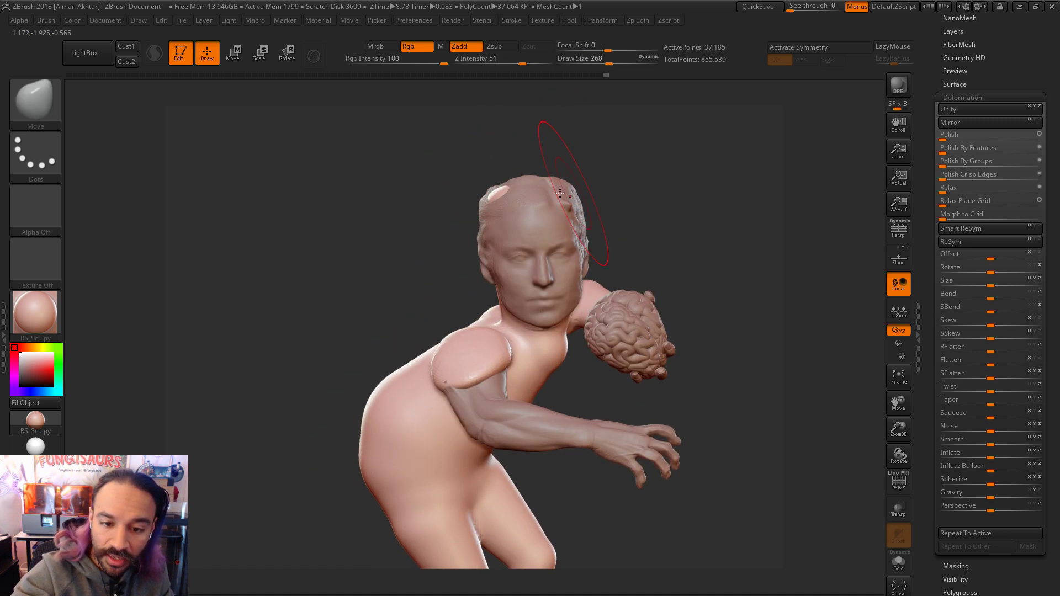
Step: Pull the mannequin's neck and lower head in under the face scan, reducing the Move brush to draw size 182
{"action": "left_click_drag", "start_coordinate": [624, 158], "coordinate": [588, 161]}
{"action": "key", "text": "s"}
{"action": "left_click_drag", "start_coordinate": [570, 295], "coordinate": [564, 295]}
{"action": "left_click_drag", "start_coordinate": [669, 242], "coordinate": [708, 240]}
{"action": "key", "text": "s"}
{"action": "left_click_drag", "start_coordinate": [578, 311], "coordinate": [573, 311]}
{"action": "left_click_drag", "start_coordinate": [574, 334], "coordinate": [566, 324]}
{"action": "key", "text": "s"}
{"action": "key", "text": "s"}
{"action": "left_click", "coordinate": [533, 311]}
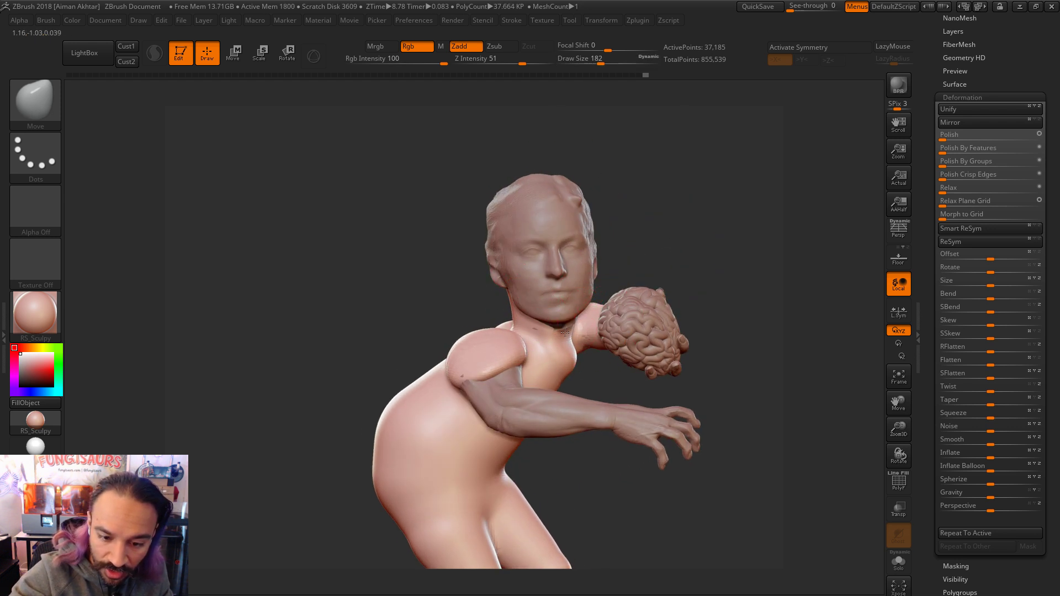
Step: Round the back and sides of the mannequin's skull around the face scan with the Move brush at draw size 182
{"action": "mouse_move", "coordinate": [629, 244]}
{"action": "left_mouse_down"}
{"action": "mouse_move", "coordinate": [645, 209]}
{"action": "mouse_move", "coordinate": [599, 213]}
{"action": "left_mouse_up"}
{"action": "mouse_move", "coordinate": [710, 171]}
{"action": "left_mouse_down"}
{"action": "mouse_move", "coordinate": [601, 183]}
{"action": "mouse_move", "coordinate": [654, 171]}
{"action": "mouse_move", "coordinate": [669, 150]}
{"action": "mouse_move", "coordinate": [629, 157]}
{"action": "left_mouse_up"}
{"action": "left_click_drag", "start_coordinate": [699, 103], "coordinate": [657, 160]}
{"action": "left_click_drag", "start_coordinate": [607, 144], "coordinate": [637, 170]}
{"action": "mouse_move", "coordinate": [645, 406]}
{"action": "left_mouse_down"}
{"action": "mouse_move", "coordinate": [688, 347]}
{"action": "mouse_move", "coordinate": [648, 221]}
{"action": "mouse_move", "coordinate": [596, 221]}
{"action": "left_mouse_up"}
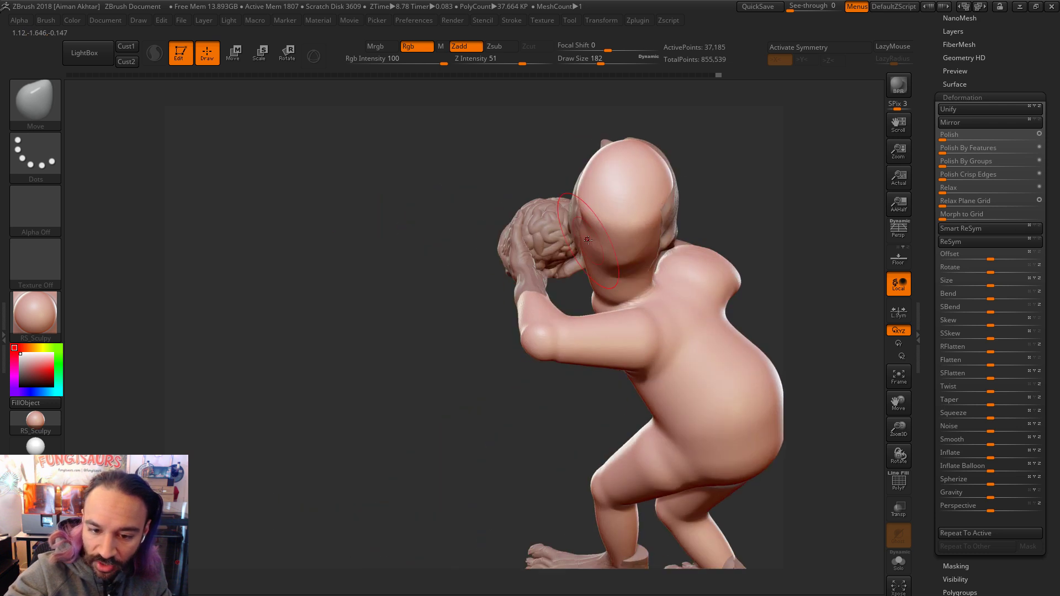
{"action": "mouse_move", "coordinate": [709, 222]}
{"action": "left_mouse_down"}
{"action": "mouse_move", "coordinate": [717, 201]}
{"action": "mouse_move", "coordinate": [663, 231]}
{"action": "mouse_move", "coordinate": [641, 282]}
{"action": "left_mouse_up"}
{"action": "mouse_move", "coordinate": [579, 261]}
{"action": "left_mouse_down"}
{"action": "mouse_move", "coordinate": [582, 279]}
{"action": "mouse_move", "coordinate": [668, 304]}
{"action": "mouse_move", "coordinate": [740, 392]}
{"action": "mouse_move", "coordinate": [740, 407]}
{"action": "left_mouse_up"}
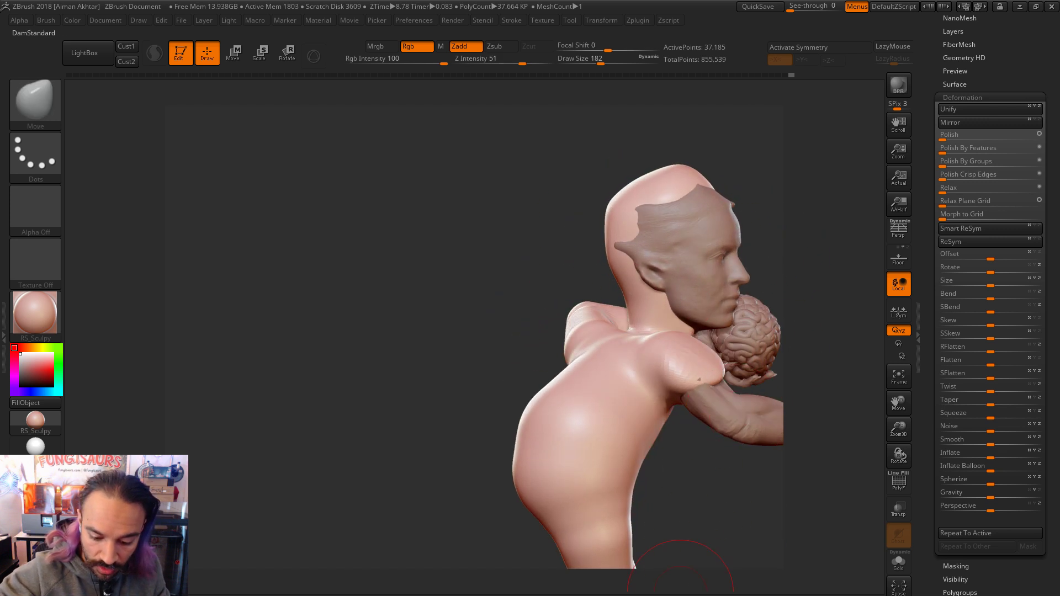
Step: Carve creases around the mannequin's neck and shoulders with the DamStandard brush at draw sizes 124 and 101
{"action": "key", "text": "b"}
{"action": "key", "text": "d"}
{"action": "key", "text": "s"}
{"action": "left_click_drag", "start_coordinate": [712, 359], "coordinate": [637, 359], "text": "alt"}
{"action": "key", "text": "s"}
{"action": "left_click_drag", "start_coordinate": [588, 305], "coordinate": [578, 305]}
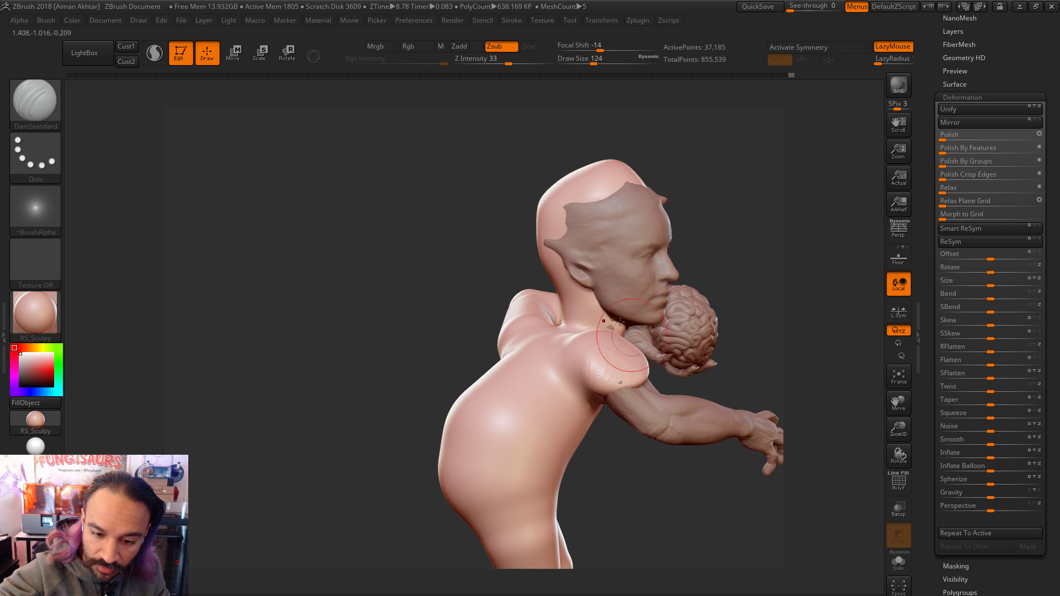
{"action": "left_click_drag", "start_coordinate": [703, 236], "coordinate": [690, 241]}
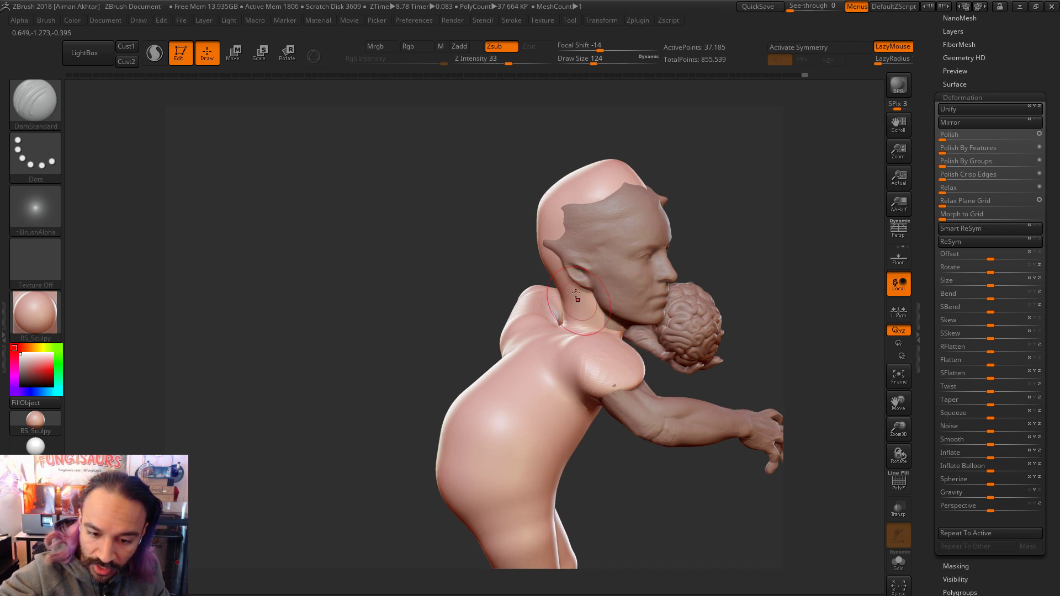
{"action": "left_click_drag", "start_coordinate": [615, 343], "coordinate": [578, 299]}
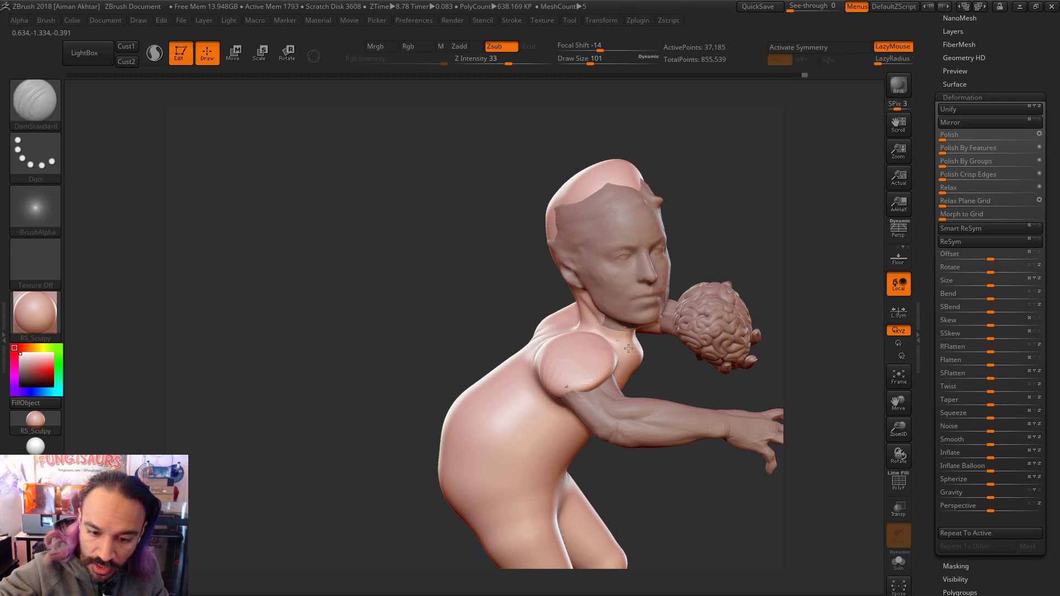
Step: Adjust the mannequin's front neck and upper chest with the Move brush at draw size 167, smooth there, and undo the last stroke
{"action": "mouse_move", "coordinate": [712, 214]}
{"action": "left_mouse_down"}
{"action": "mouse_move", "coordinate": [652, 227]}
{"action": "mouse_move", "coordinate": [645, 210]}
{"action": "left_mouse_up"}
{"action": "mouse_move", "coordinate": [725, 244]}
{"action": "left_mouse_down"}
{"action": "mouse_move", "coordinate": [713, 226]}
{"action": "mouse_move", "coordinate": [668, 276]}
{"action": "mouse_move", "coordinate": [641, 343]}
{"action": "mouse_move", "coordinate": [609, 351]}
{"action": "left_mouse_up"}
{"action": "key", "text": "b"}
{"action": "key", "text": "m"}
{"action": "key", "text": "v"}
{"action": "key", "text": "s"}
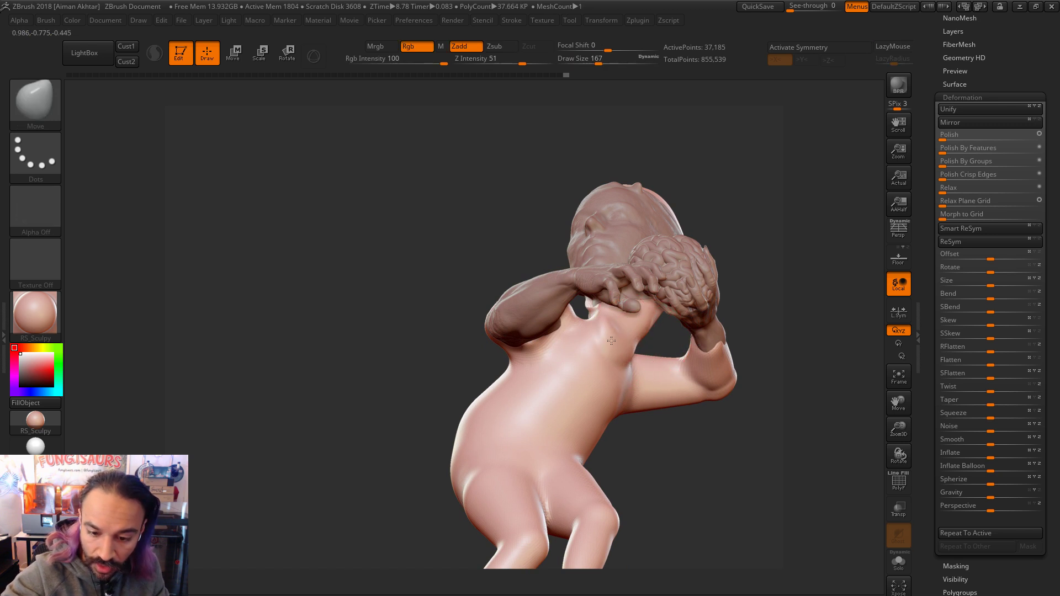
{"action": "key", "text": "shift"}
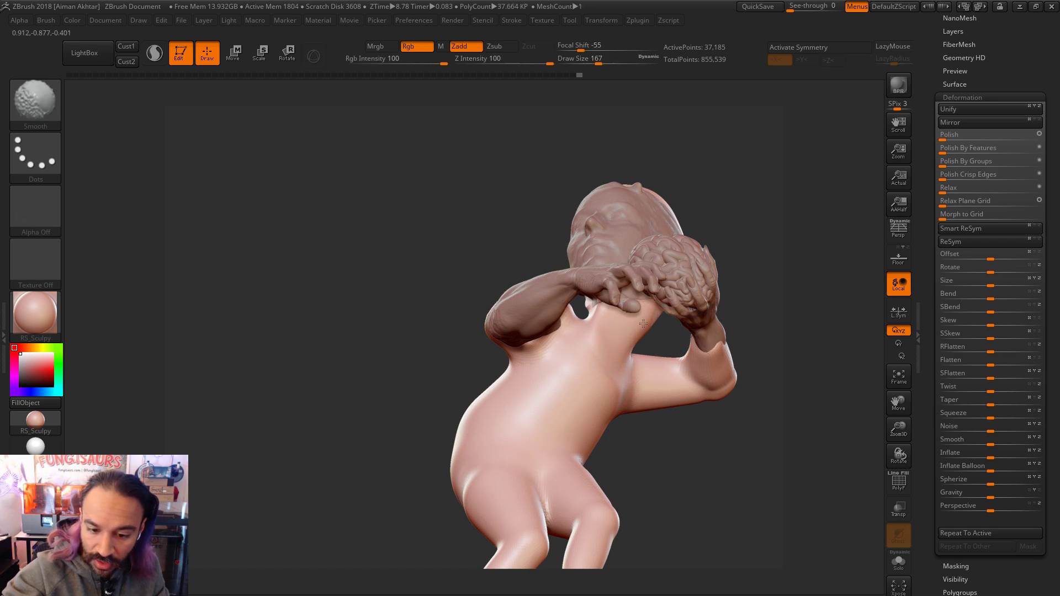
{"action": "key", "text": "ctrl+z"}
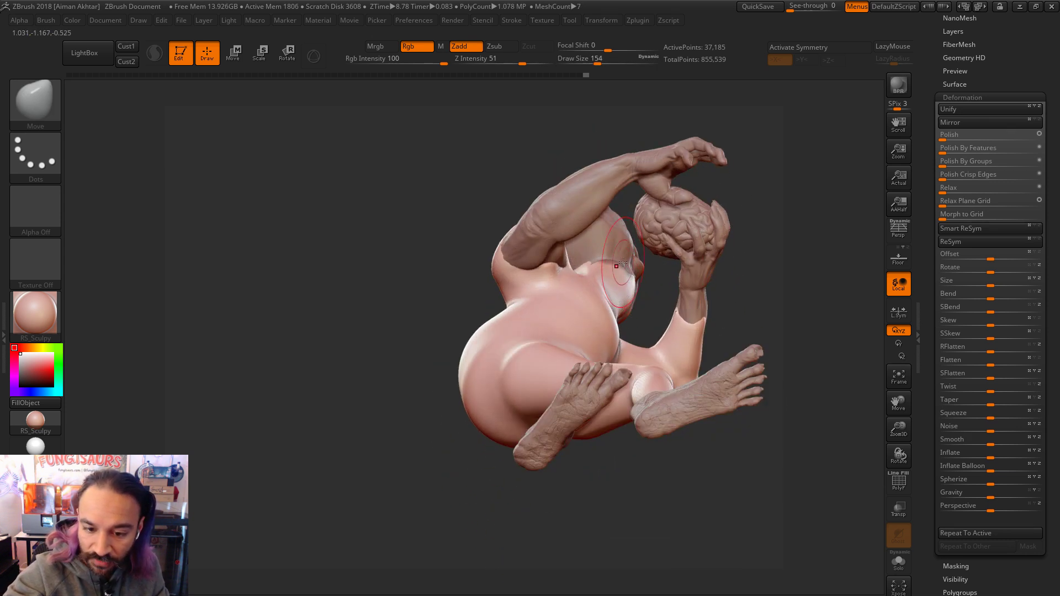
Step: Select the head scan, push its edges against the mannequin's head with the Move brush, and reselect the BrainEater2 body
{"action": "left_click", "coordinate": [620, 264], "text": "alt"}
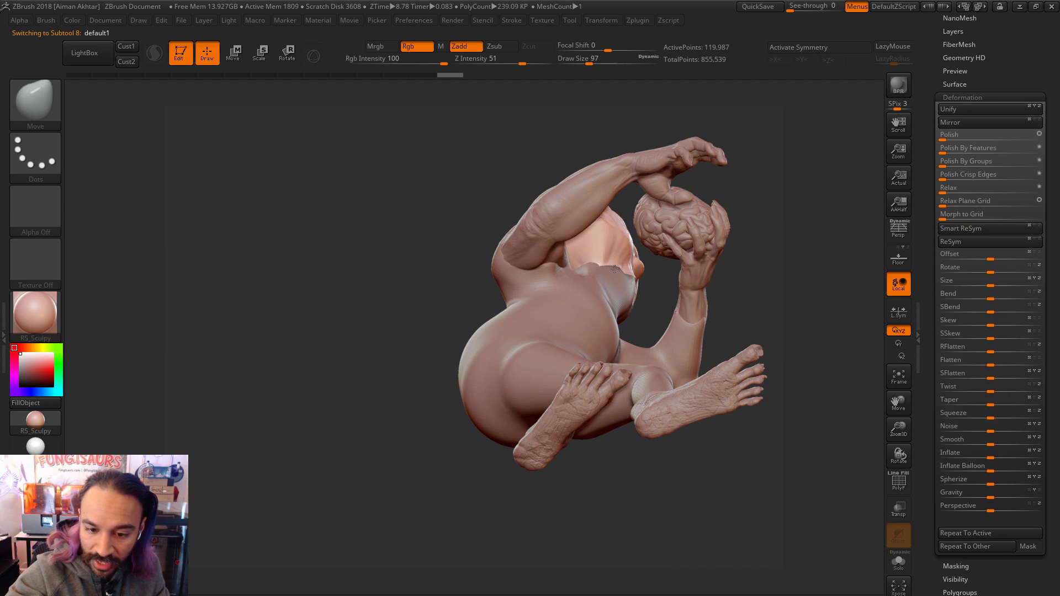
{"action": "left_click_drag", "start_coordinate": [776, 286], "coordinate": [669, 291]}
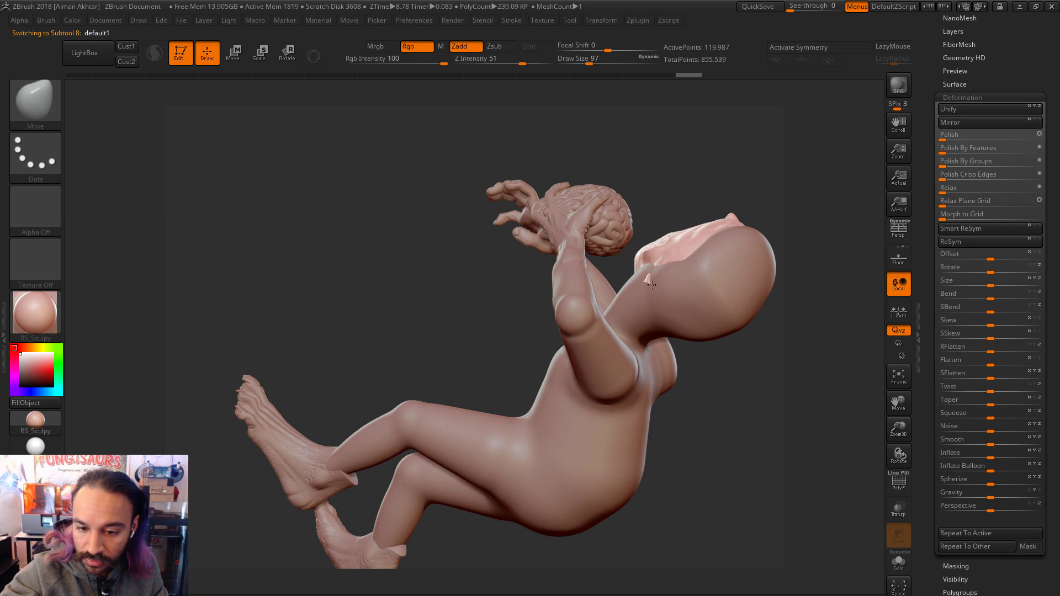
{"action": "left_click_drag", "start_coordinate": [771, 354], "coordinate": [777, 303], "text": "shift"}
{"action": "mouse_move", "coordinate": [758, 355]}
{"action": "left_mouse_down", "text": "alt"}
{"action": "mouse_move", "coordinate": [737, 298]}
{"action": "mouse_move", "coordinate": [756, 260]}
{"action": "mouse_move", "coordinate": [582, 284]}
{"action": "left_mouse_up", "text": "alt"}
{"action": "left_click_drag", "start_coordinate": [634, 243], "coordinate": [624, 259], "text": "alt"}
{"action": "key", "text": "s"}
{"action": "left_click", "coordinate": [536, 220]}
{"action": "left_click_drag", "start_coordinate": [533, 220], "coordinate": [537, 218]}
{"action": "left_click", "coordinate": [496, 380], "text": "alt"}
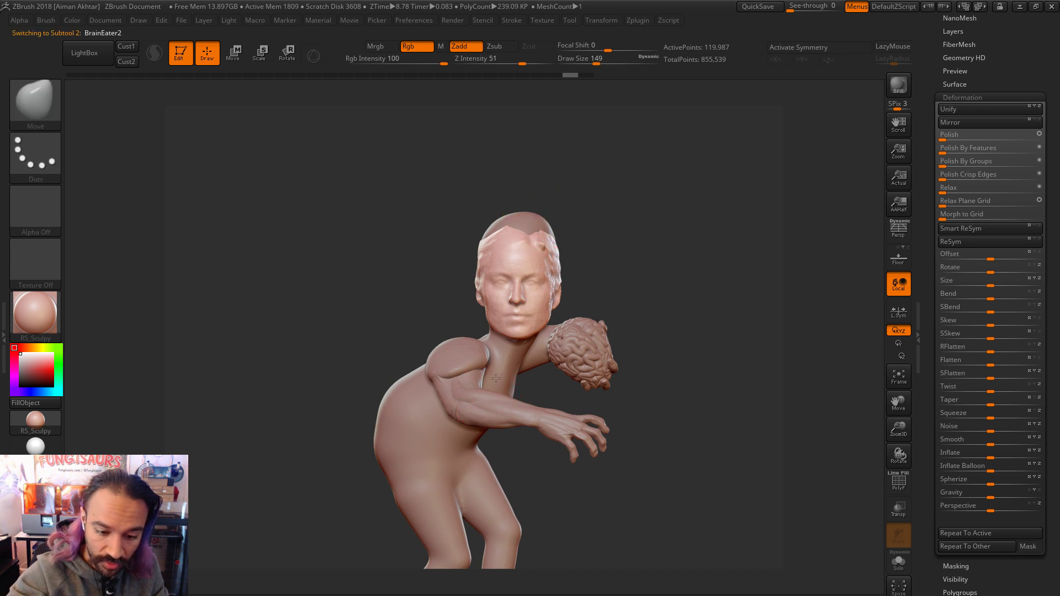
Step: Adjust the mannequin's crown and round its lower back with the Move brush at draw sizes 197, 262 and 207
{"action": "key", "text": "s"}
{"action": "left_click", "coordinate": [535, 218]}
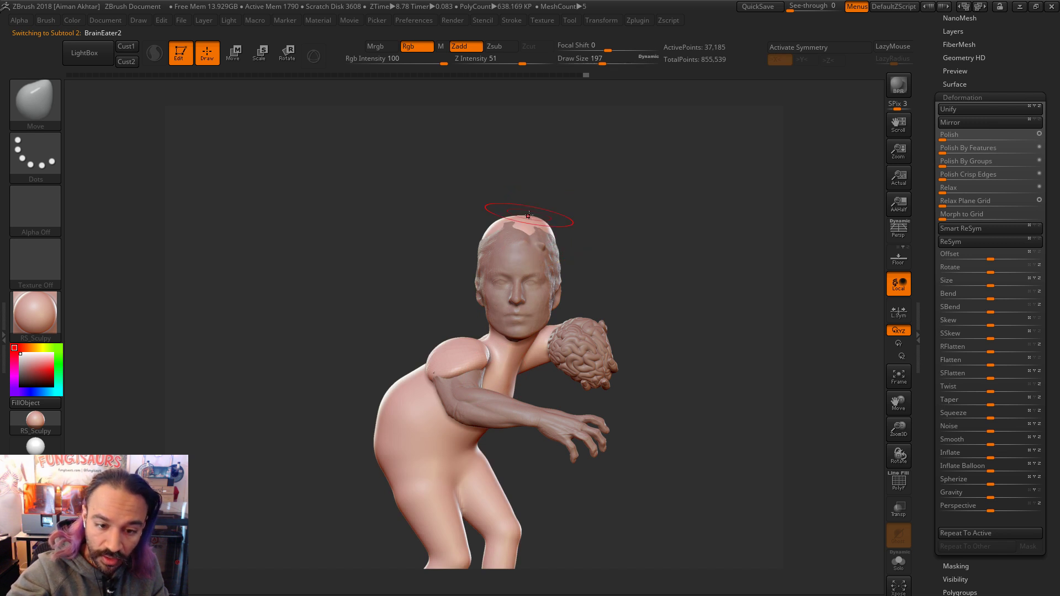
{"action": "key", "text": "shift"}
{"action": "mouse_move", "coordinate": [639, 236]}
{"action": "left_mouse_down"}
{"action": "mouse_move", "coordinate": [731, 250]}
{"action": "mouse_move", "coordinate": [689, 248]}
{"action": "mouse_move", "coordinate": [664, 269]}
{"action": "left_mouse_up"}
{"action": "key", "text": "s"}
{"action": "mouse_move", "coordinate": [441, 313]}
{"action": "left_mouse_down"}
{"action": "mouse_move", "coordinate": [454, 313]}
{"action": "mouse_move", "coordinate": [422, 335]}
{"action": "left_mouse_up"}
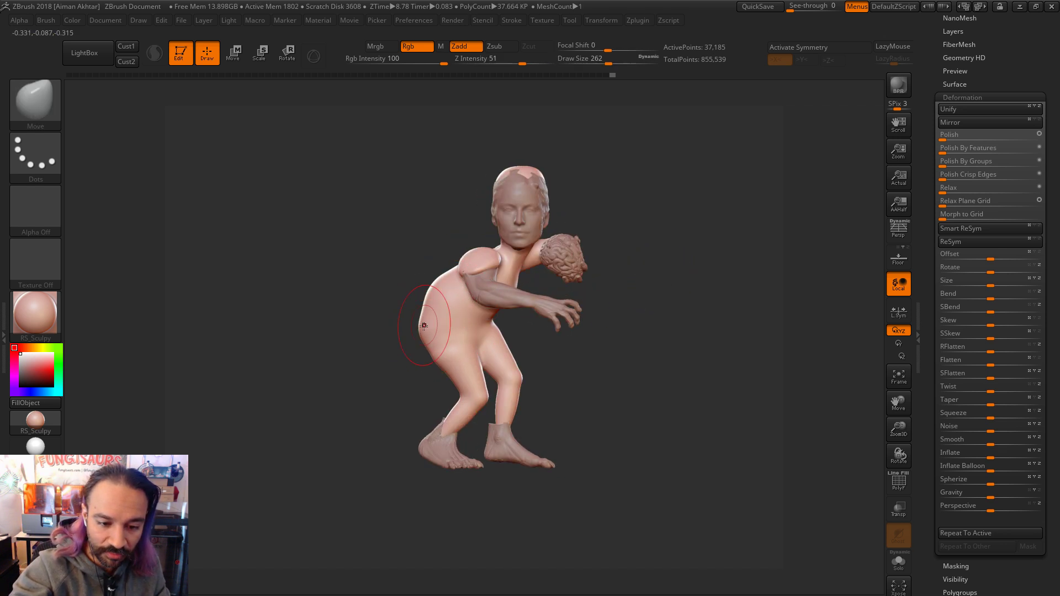
{"action": "left_click_drag", "start_coordinate": [427, 293], "coordinate": [423, 300]}
{"action": "key", "text": "s"}
{"action": "left_click_drag", "start_coordinate": [424, 340], "coordinate": [421, 329]}
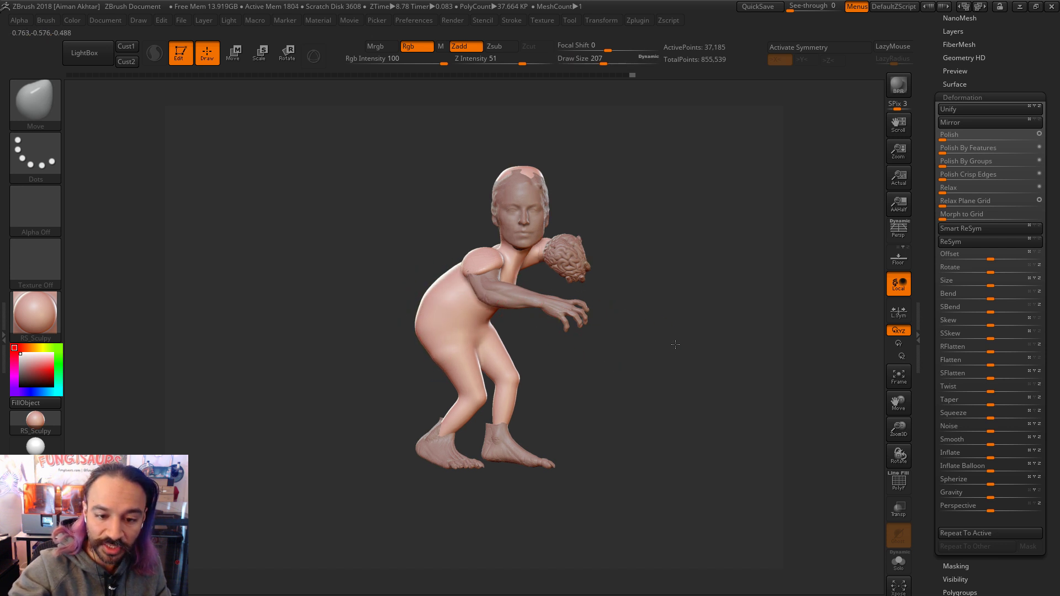
Step: Select the outstretched arm and work on its shoulder end with the Pinch brush at draw size 262
{"action": "mouse_move", "coordinate": [732, 344]}
{"action": "left_mouse_down"}
{"action": "mouse_move", "coordinate": [700, 350]}
{"action": "mouse_move", "coordinate": [685, 332]}
{"action": "mouse_move", "coordinate": [594, 293]}
{"action": "mouse_move", "coordinate": [619, 316]}
{"action": "mouse_move", "coordinate": [507, 336]}
{"action": "left_mouse_up"}
{"action": "key", "text": "b"}
{"action": "key", "text": "i"}
{"action": "key", "text": "n"}
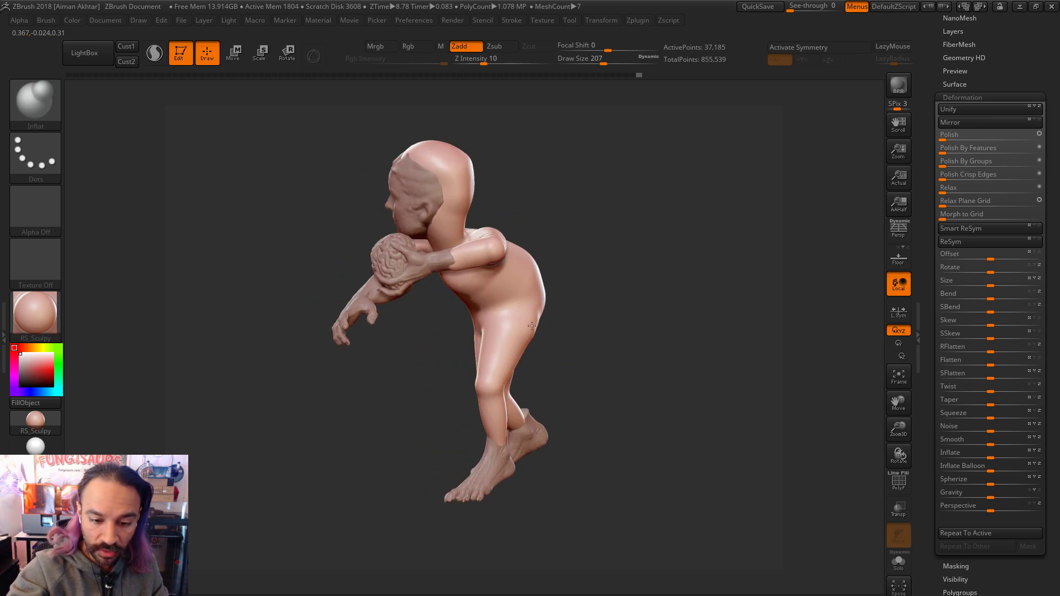
{"action": "left_click_drag", "start_coordinate": [604, 332], "coordinate": [596, 408]}
{"action": "left_click", "coordinate": [510, 322], "text": "alt"}
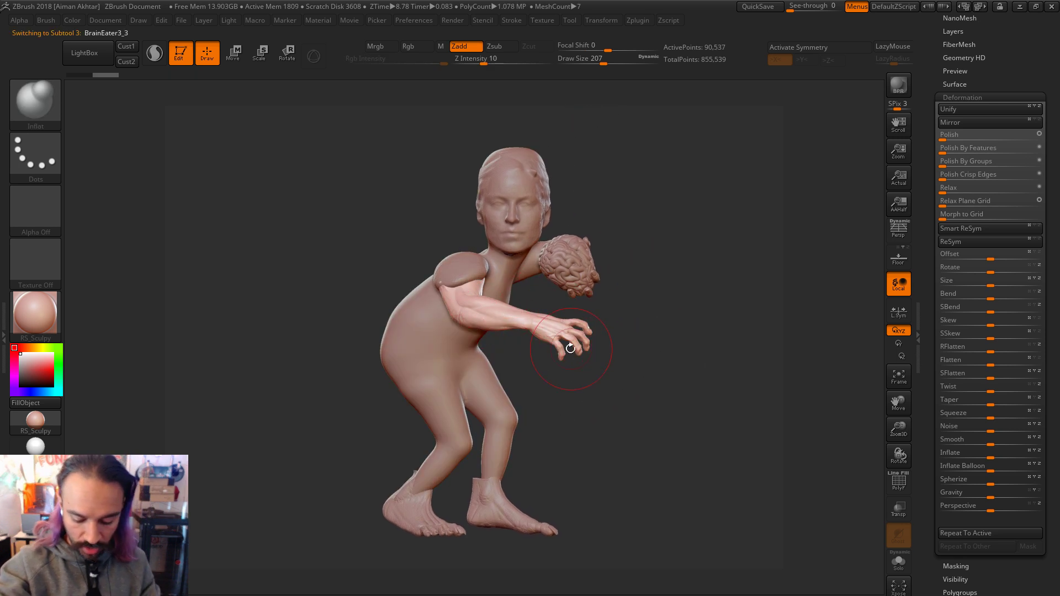
{"action": "key", "text": "b"}
{"action": "key", "text": "p"}
{"action": "key", "text": "i"}
{"action": "key", "text": "f"}
{"action": "mouse_move", "coordinate": [674, 297]}
{"action": "left_mouse_down"}
{"action": "mouse_move", "coordinate": [486, 323]}
{"action": "mouse_move", "coordinate": [530, 338]}
{"action": "left_mouse_up"}
{"action": "left_click_drag", "start_coordinate": [683, 330], "coordinate": [712, 333]}
{"action": "mouse_move", "coordinate": [454, 266]}
{"action": "left_mouse_down"}
{"action": "mouse_move", "coordinate": [462, 305]}
{"action": "mouse_move", "coordinate": [452, 305]}
{"action": "left_mouse_up"}
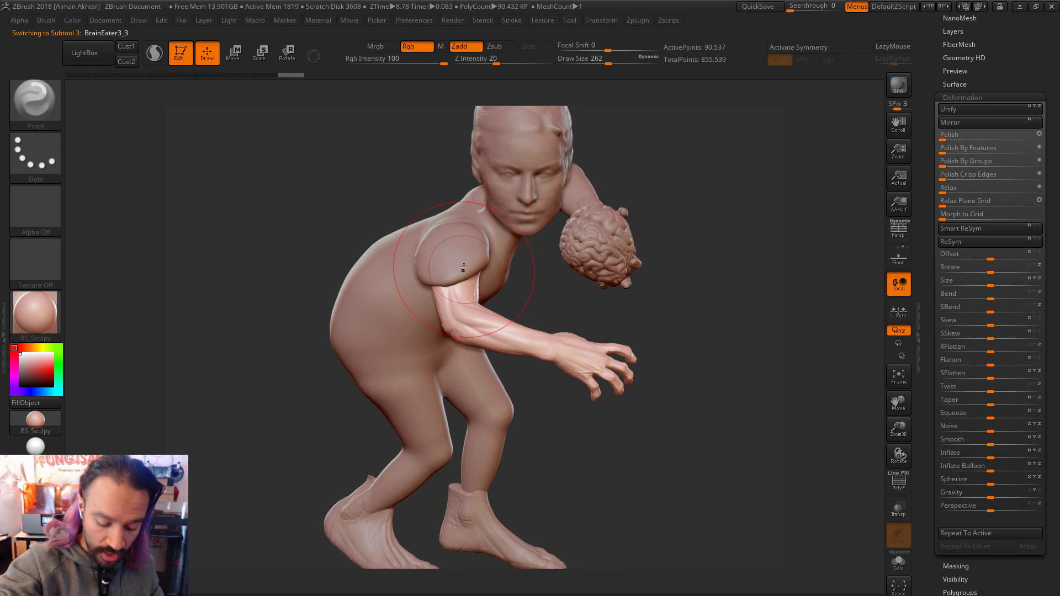
Step: Reselect the BrainEater2 body and pull its shoulder over the top of the outstretched arm with the Move brush at draw size 212
{"action": "key", "text": "b"}
{"action": "key", "text": "m"}
{"action": "key", "text": "v"}
{"action": "left_click", "coordinate": [444, 270], "text": "alt"}
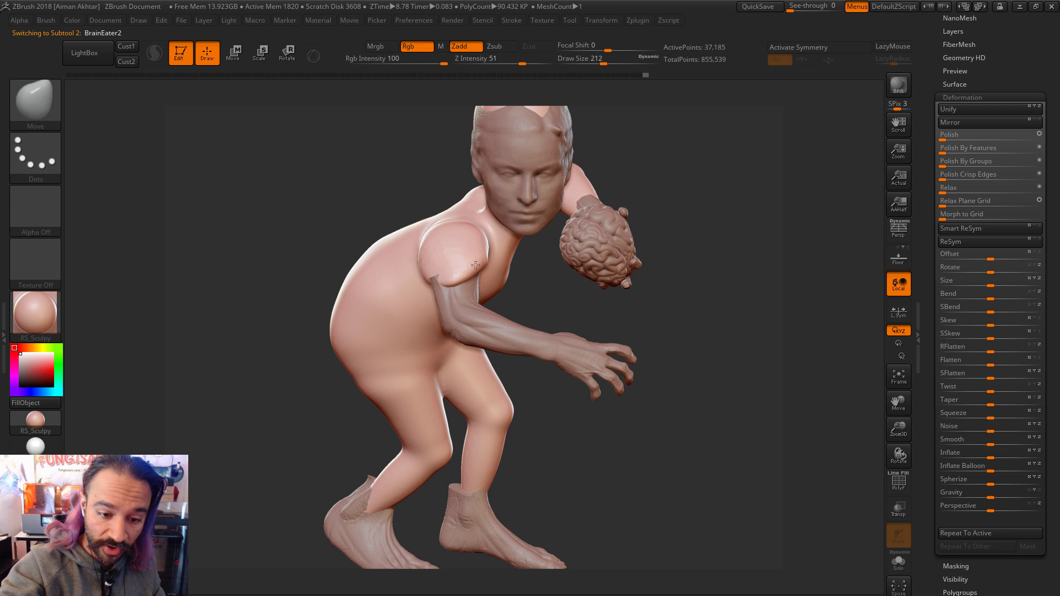
{"action": "key", "text": "s"}
{"action": "left_click_drag", "start_coordinate": [447, 274], "coordinate": [440, 274]}
{"action": "left_click_drag", "start_coordinate": [582, 426], "coordinate": [649, 409]}
{"action": "left_click_drag", "start_coordinate": [554, 253], "coordinate": [494, 257]}
{"action": "left_click_drag", "start_coordinate": [423, 258], "coordinate": [413, 256]}
{"action": "left_click_drag", "start_coordinate": [628, 331], "coordinate": [580, 328]}
{"action": "key", "text": "bracketleft"}
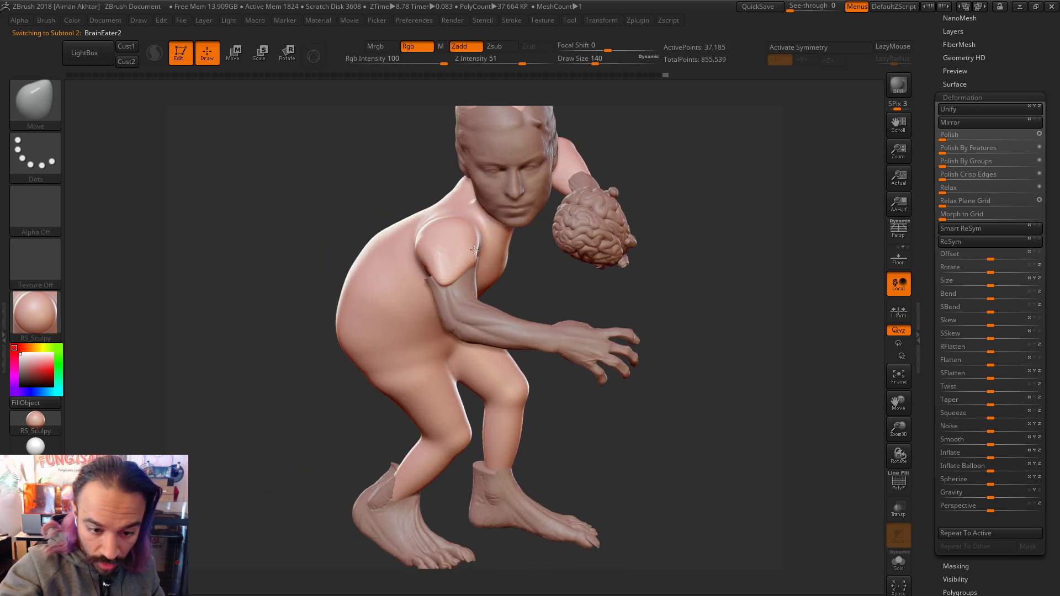
Step: Smooth the mannequin's shoulder around the arm joint at draw sizes 83 and 104
{"action": "key", "text": "shift"}
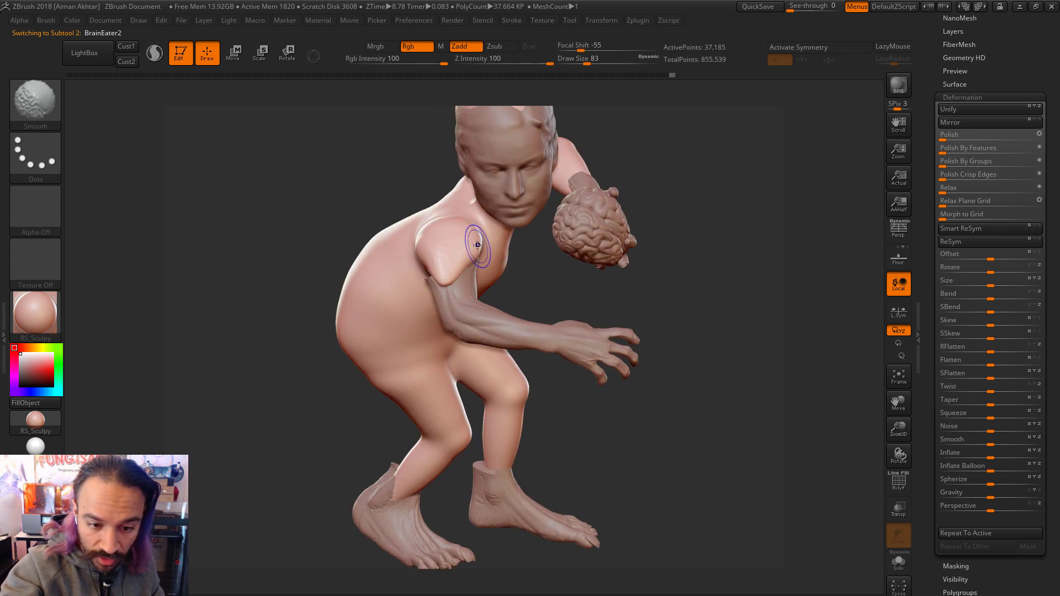
{"action": "right_click_drag", "start_coordinate": [573, 268], "coordinate": [453, 265]}
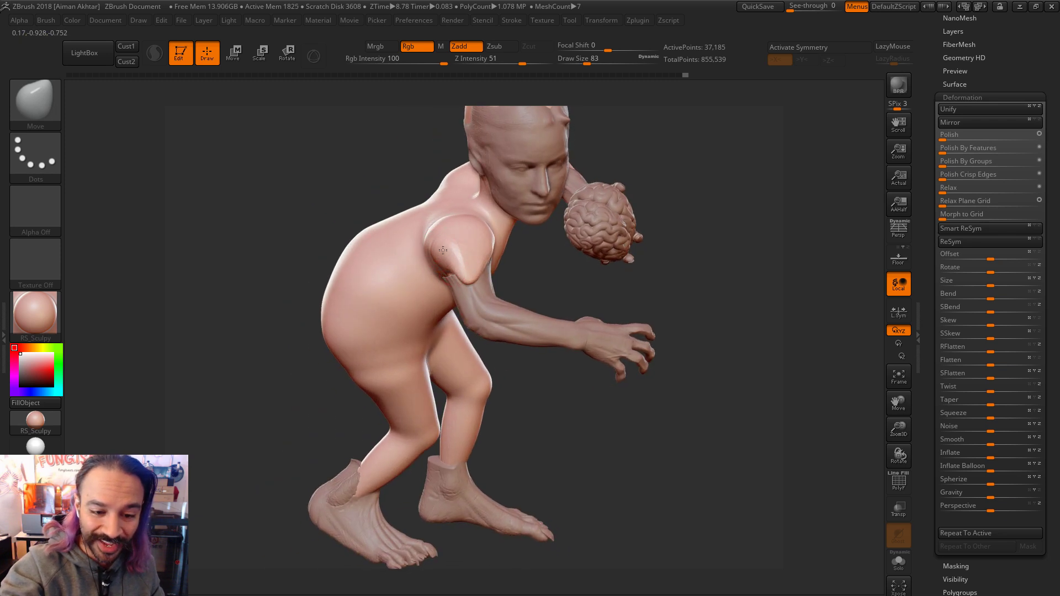
{"action": "key", "text": "shift"}
{"action": "right_click_drag", "start_coordinate": [440, 226], "coordinate": [482, 246]}
{"action": "left_click_drag", "start_coordinate": [460, 221], "coordinate": [464, 216], "text": "shift"}
{"action": "left_click_drag", "start_coordinate": [710, 215], "coordinate": [660, 190]}
{"action": "key", "text": "s"}
{"action": "left_click_drag", "start_coordinate": [469, 241], "coordinate": [472, 242]}
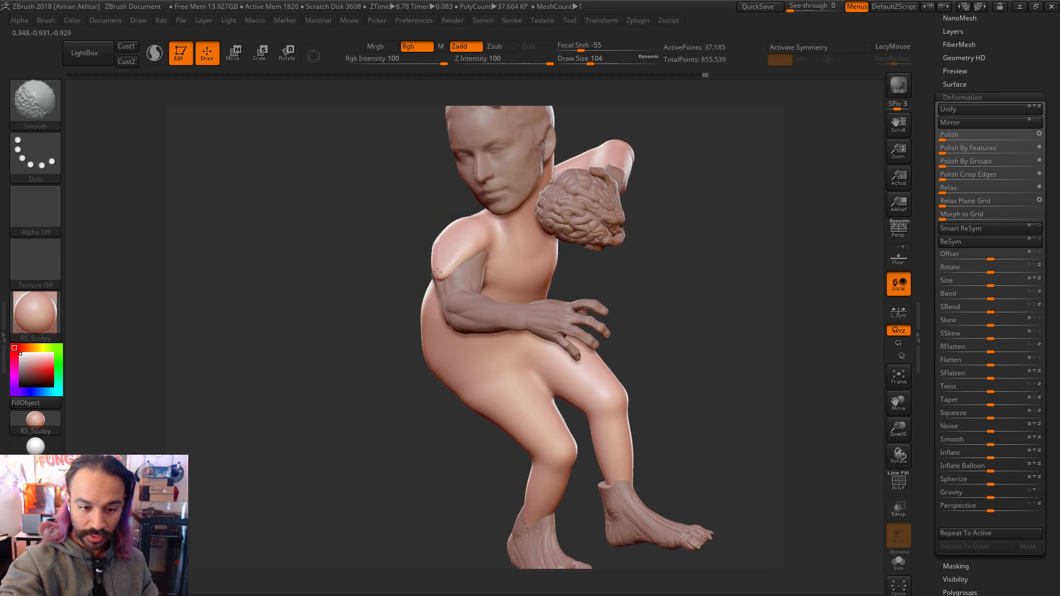
Step: Refine the edge of the mannequin's shoulder against the outstretched arm with the Move brush, starting at draw size 124
{"action": "right_click_drag", "start_coordinate": [686, 237], "coordinate": [464, 234]}
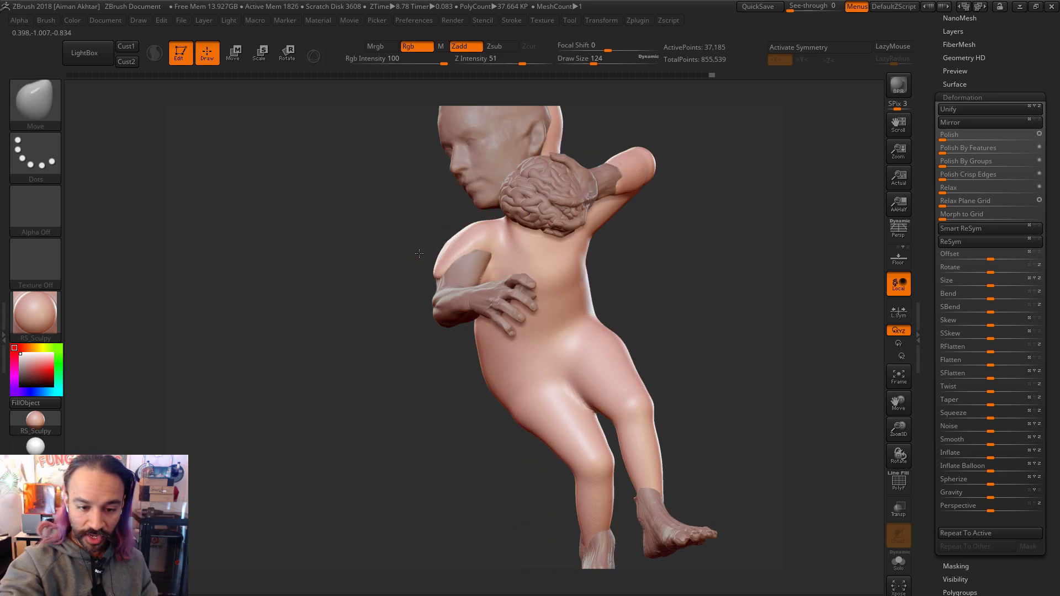
{"action": "left_click_drag", "start_coordinate": [402, 255], "coordinate": [585, 265]}
{"action": "mouse_move", "coordinate": [440, 267]}
{"action": "left_mouse_down", "text": "shift"}
{"action": "mouse_move", "coordinate": [460, 271]}
{"action": "mouse_move", "coordinate": [448, 282]}
{"action": "left_mouse_up", "text": "shift"}
{"action": "left_click", "coordinate": [486, 299], "text": "alt"}
{"action": "key", "text": "bracketright"}
{"action": "key", "text": "bracketright"}
{"action": "right_click_drag", "start_coordinate": [454, 243], "coordinate": [512, 221]}
{"action": "left_click_drag", "start_coordinate": [472, 277], "coordinate": [459, 273]}
Step: Fit the outstretched arm's upper edge into the shoulder with the Move brush at draw sizes 167 and 101
{"action": "key", "text": "s"}
{"action": "left_click", "coordinate": [457, 273]}
{"action": "mouse_move", "coordinate": [444, 261]}
{"action": "right_mouse_down"}
{"action": "mouse_move", "coordinate": [469, 287]}
{"action": "mouse_move", "coordinate": [457, 263]}
{"action": "right_mouse_up"}
{"action": "key", "text": "bracketright"}
{"action": "key", "text": "bracketright"}
{"action": "key", "text": "bracketright"}
{"action": "key", "text": "bracketright"}
{"action": "key", "text": "bracketright"}
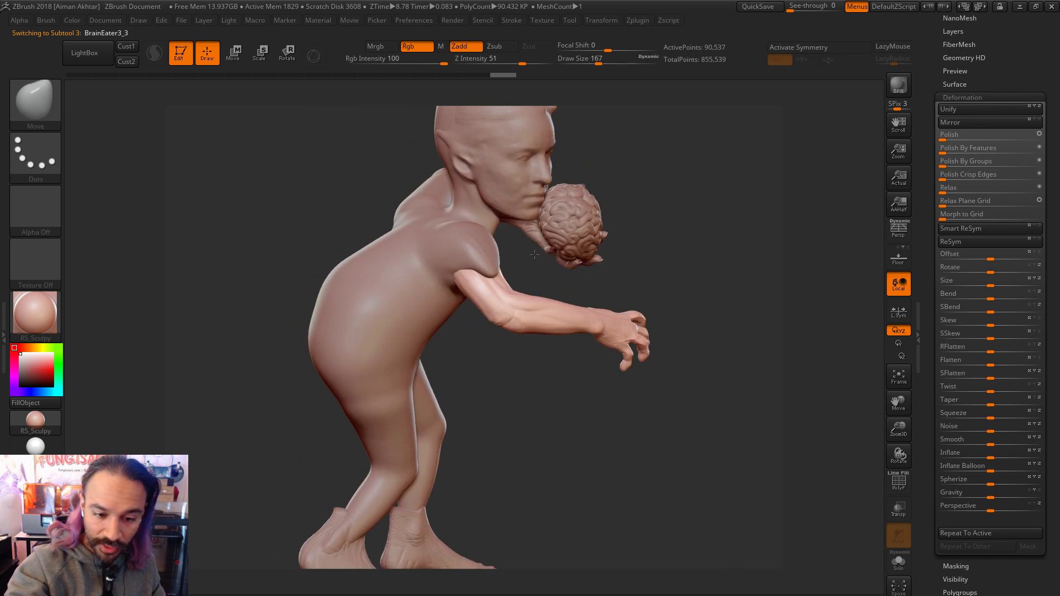
{"action": "mouse_move", "coordinate": [674, 248]}
{"action": "right_mouse_down"}
{"action": "mouse_move", "coordinate": [662, 236]}
{"action": "mouse_move", "coordinate": [641, 266]}
{"action": "mouse_move", "coordinate": [665, 265]}
{"action": "mouse_move", "coordinate": [677, 284]}
{"action": "mouse_move", "coordinate": [635, 314]}
{"action": "right_mouse_up"}
{"action": "key", "text": "bracketleft"}
{"action": "key", "text": "bracketleft"}
{"action": "key", "text": "bracketleft"}
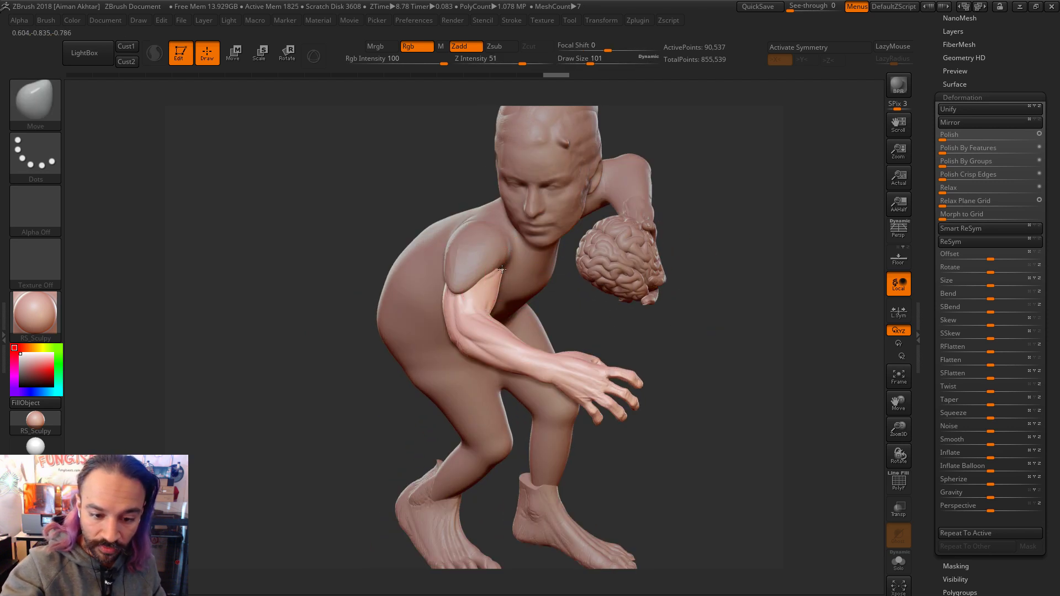
{"action": "right_click_drag", "start_coordinate": [502, 268], "coordinate": [502, 303]}
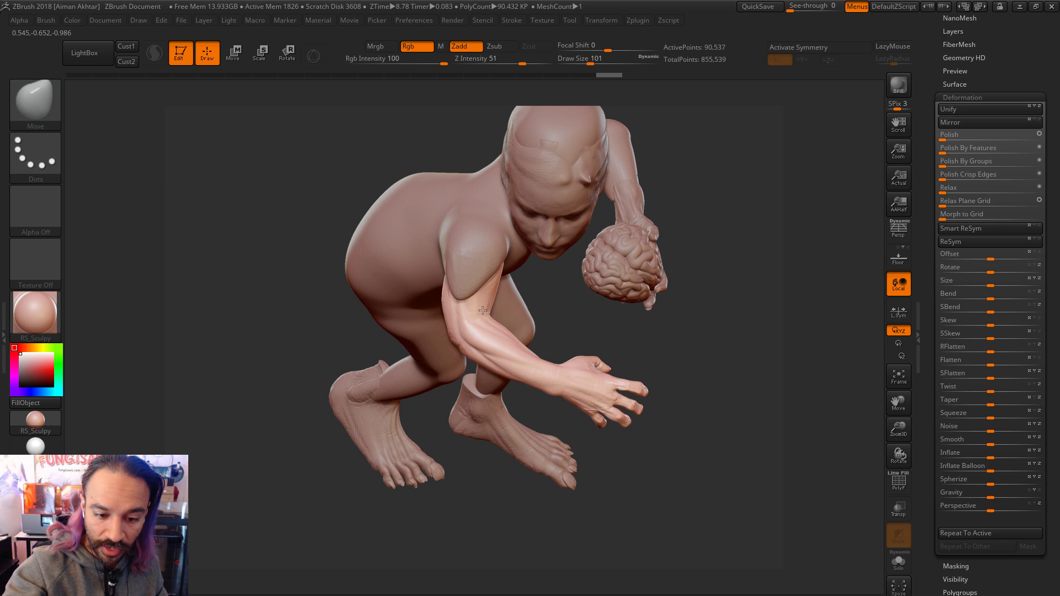
Step: Reshape the upper part of the outstretched arm below the shoulder with the Move brush at draw size 145
{"action": "key", "text": "bracketright"}
{"action": "key", "text": "bracketright"}
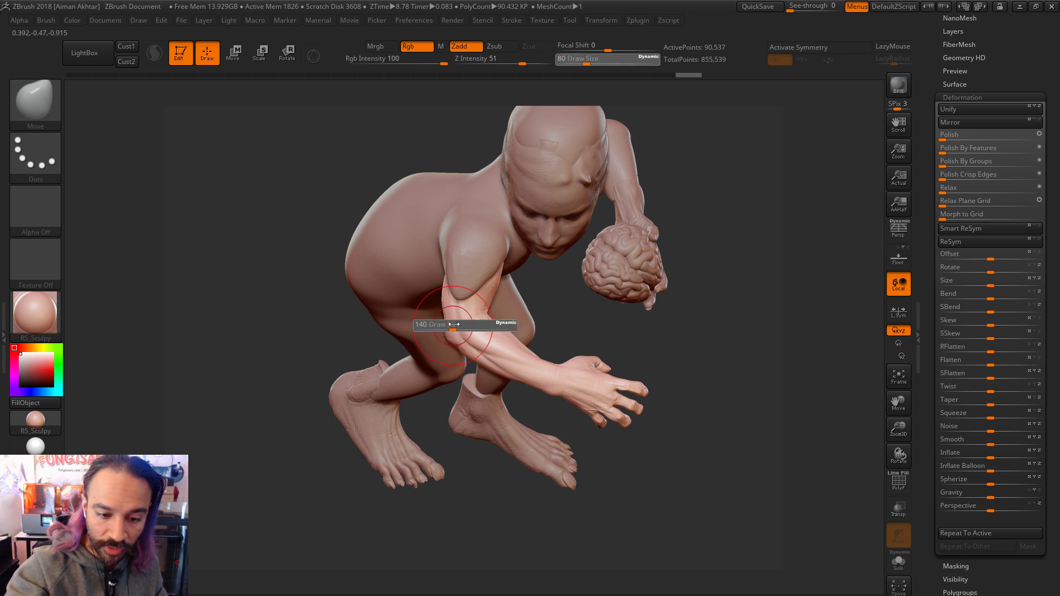
{"action": "right_click_drag", "start_coordinate": [607, 318], "coordinate": [436, 279]}
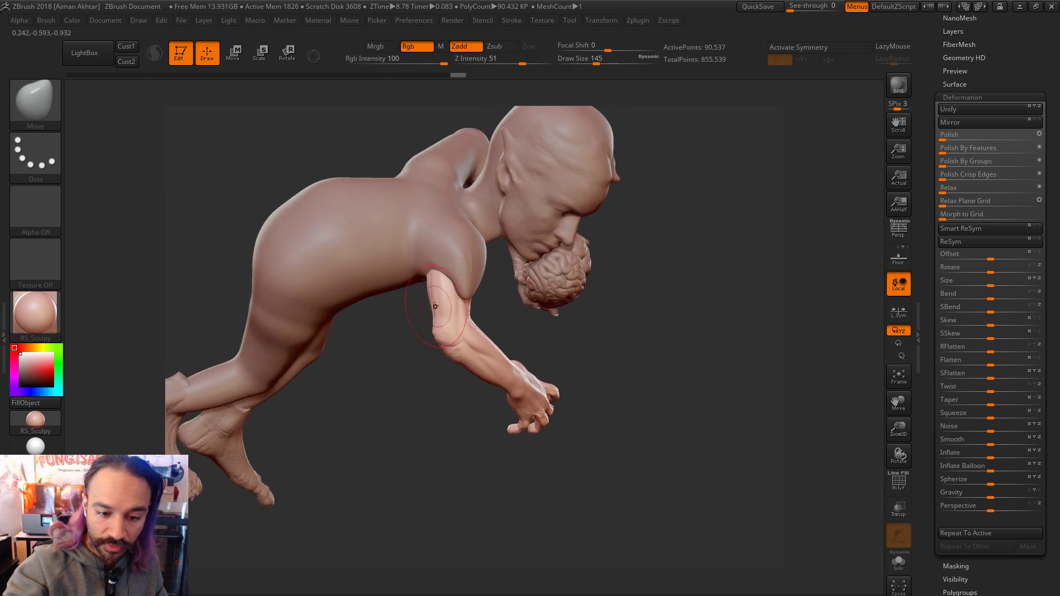
{"action": "left_click_drag", "start_coordinate": [423, 252], "coordinate": [425, 255]}
{"action": "left_click_drag", "start_coordinate": [613, 317], "coordinate": [524, 326]}
{"action": "key", "text": "bracketleft"}
{"action": "left_click_drag", "start_coordinate": [469, 349], "coordinate": [504, 334]}
{"action": "mouse_move", "coordinate": [690, 325]}
{"action": "left_mouse_down", "text": "shift"}
{"action": "mouse_move", "coordinate": [729, 303]}
{"action": "mouse_move", "coordinate": [684, 345]}
{"action": "mouse_move", "coordinate": [609, 274]}
{"action": "mouse_move", "coordinate": [568, 263]}
{"action": "left_mouse_up", "text": "shift"}
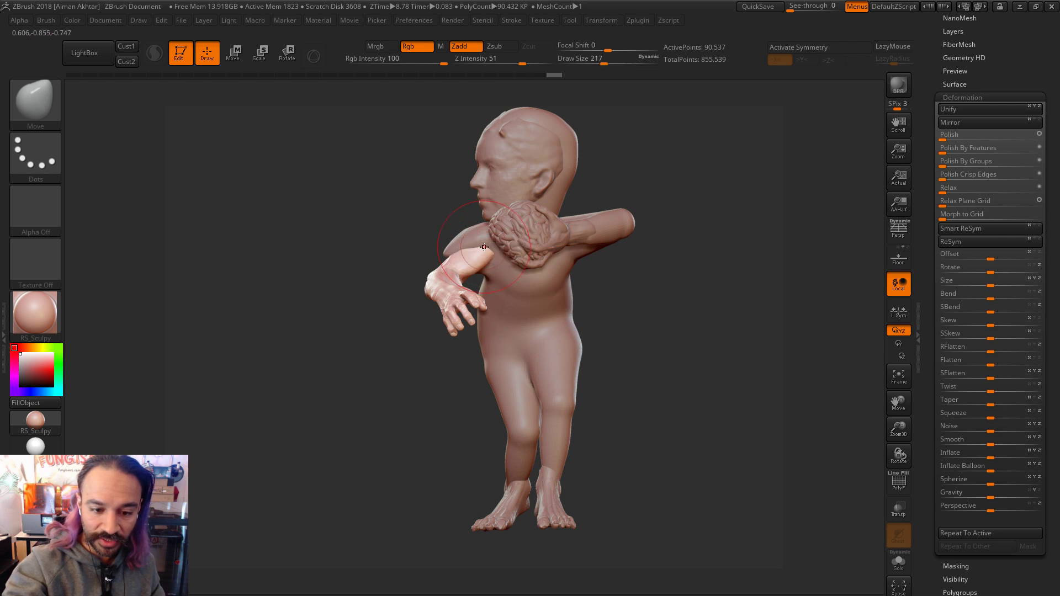
{"action": "left_click_drag", "start_coordinate": [697, 272], "coordinate": [692, 298]}
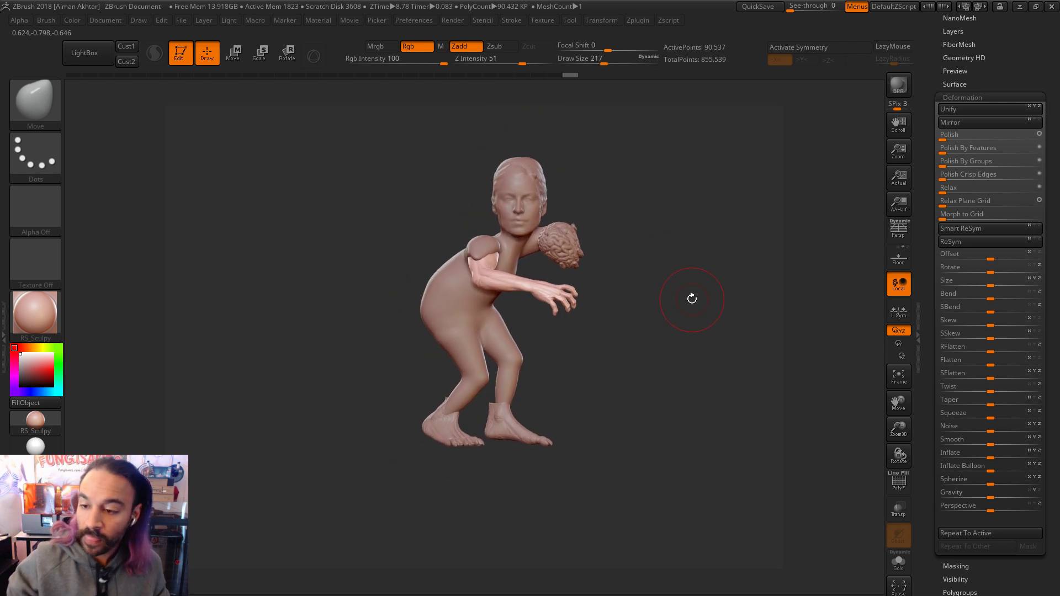
Step: Save the tool as BrainEater1 in the CES_Demo_Stuff folder, replacing the existing file
{"action": "scroll", "coordinate": [1038, 207], "scroll_direction": "up", "scroll_amount": 5}
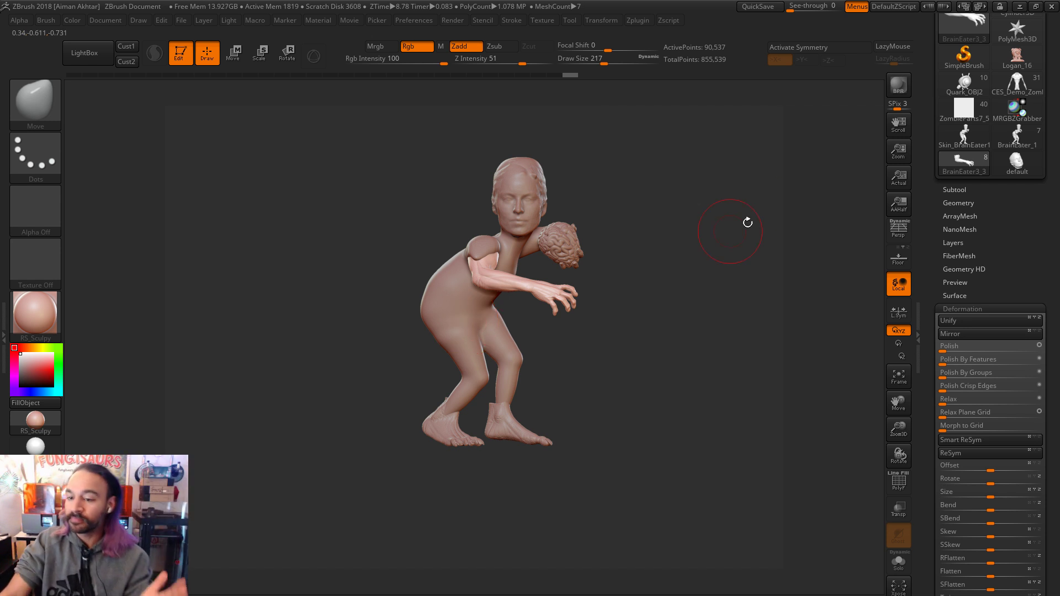
{"action": "left_click_drag", "start_coordinate": [998, 221], "coordinate": [1004, 367]}
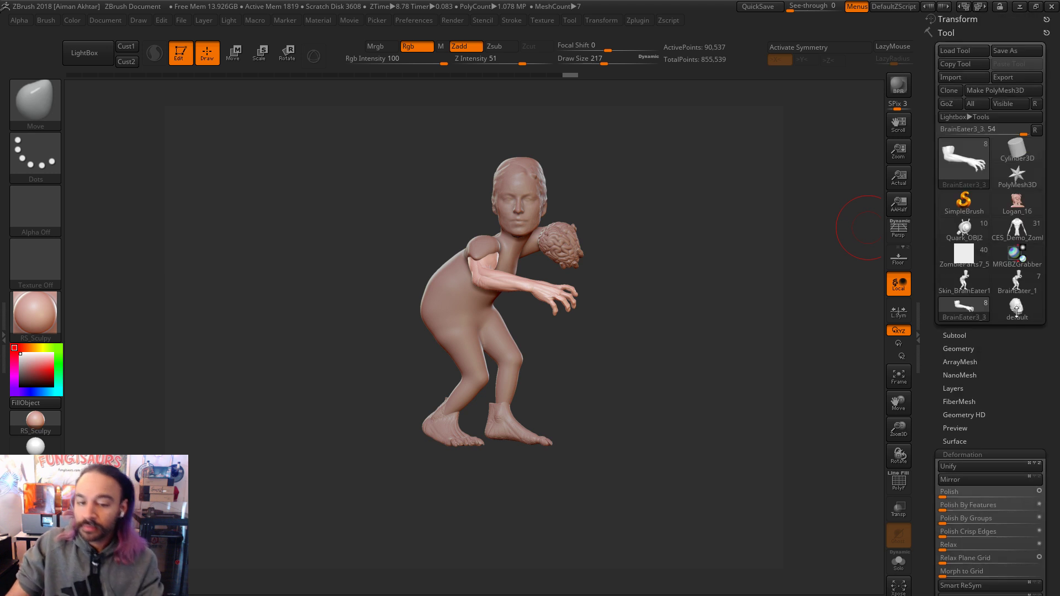
{"action": "left_click", "coordinate": [1004, 51]}
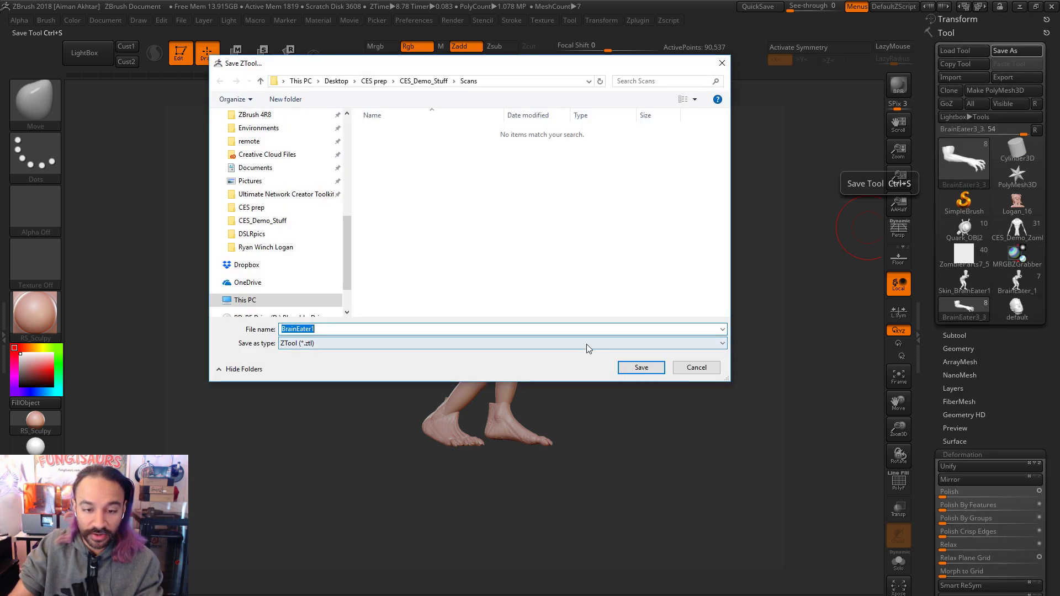
{"action": "left_click", "coordinate": [417, 81]}
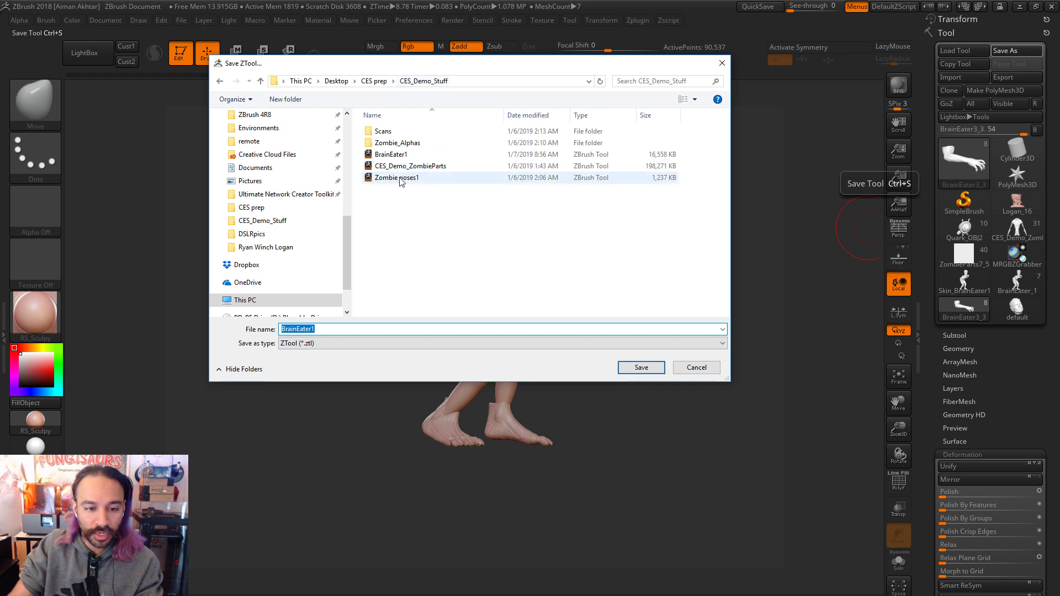
{"action": "left_click", "coordinate": [400, 160]}
{"action": "left_click", "coordinate": [641, 367]}
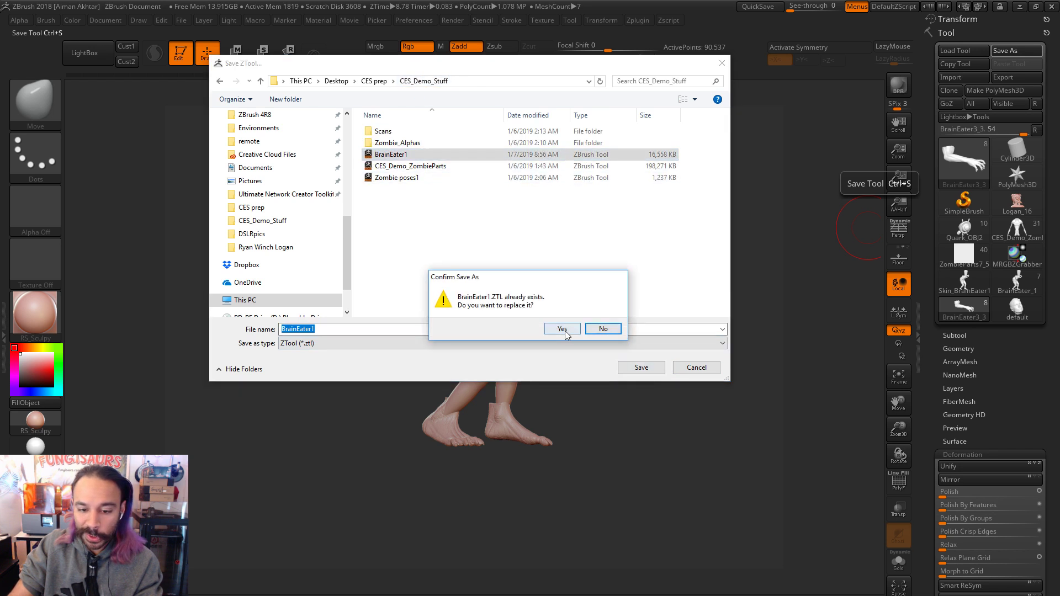
{"action": "left_click", "coordinate": [572, 332]}
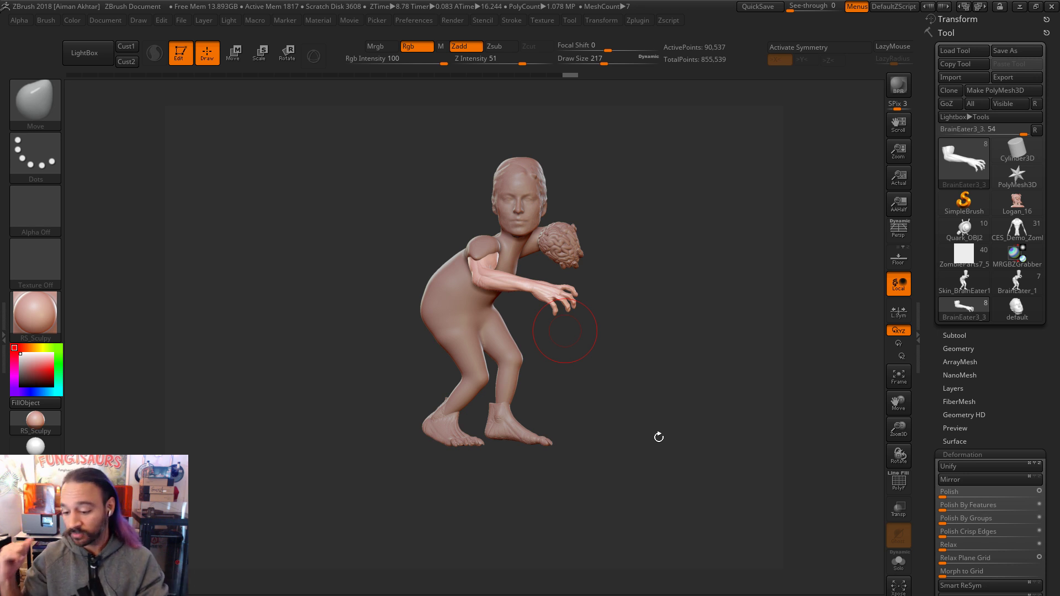
Step: Select the forward foot (BrainEater3) and fit its ankle around the leg with the Move brush at draw size 136
{"action": "left_click_drag", "start_coordinate": [634, 473], "coordinate": [611, 394]}
{"action": "left_click", "coordinate": [483, 420], "text": "alt"}
{"action": "left_click_drag", "start_coordinate": [477, 405], "coordinate": [487, 399]}
{"action": "key", "text": "s"}
{"action": "mouse_move", "coordinate": [489, 394]}
{"action": "left_mouse_down"}
{"action": "mouse_move", "coordinate": [498, 391]}
{"action": "mouse_move", "coordinate": [496, 423]}
{"action": "left_mouse_up"}
{"action": "left_click_drag", "start_coordinate": [507, 398], "coordinate": [534, 427]}
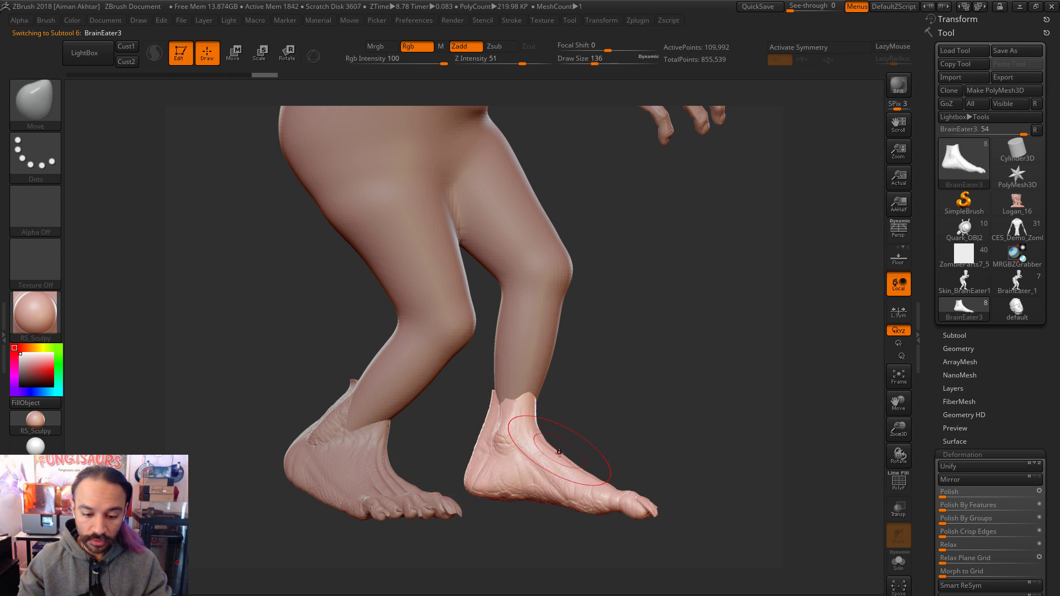
{"action": "left_click_drag", "start_coordinate": [579, 456], "coordinate": [575, 459]}
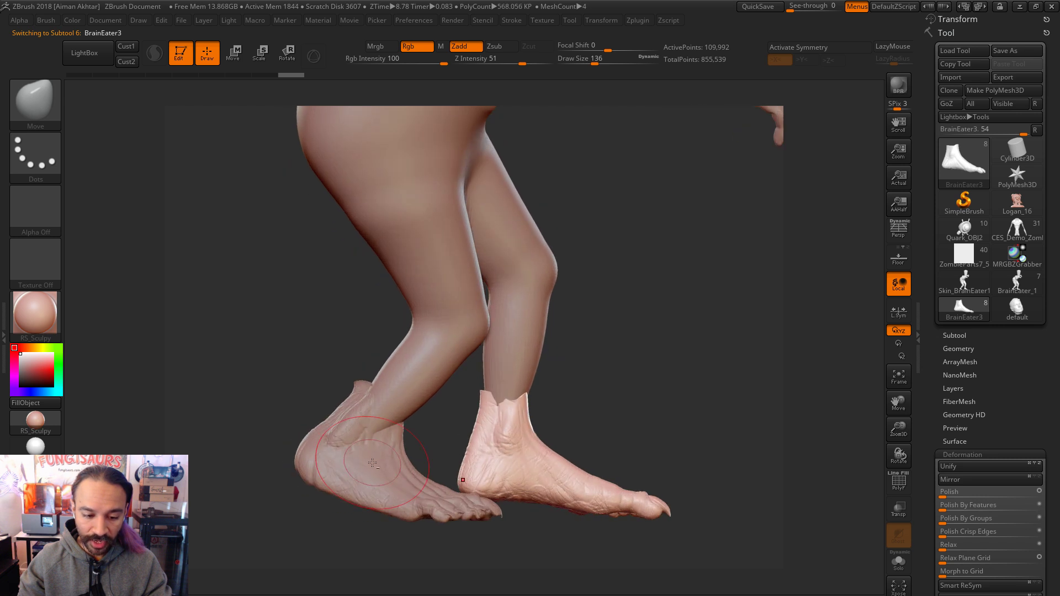
Step: Select the rear foot (BrainEater4) and pull its ankle edge toward the leg with the Move brush at several draw sizes
{"action": "left_click", "coordinate": [410, 453], "text": "alt"}
{"action": "left_click_drag", "start_coordinate": [362, 396], "coordinate": [369, 385]}
{"action": "key", "text": "s"}
{"action": "mouse_move", "coordinate": [369, 382]}
{"action": "left_mouse_down"}
{"action": "mouse_move", "coordinate": [361, 381]}
{"action": "mouse_move", "coordinate": [367, 398]}
{"action": "left_mouse_up"}
{"action": "key", "text": "s"}
{"action": "mouse_move", "coordinate": [363, 398]}
{"action": "left_mouse_down"}
{"action": "mouse_move", "coordinate": [366, 387]}
{"action": "mouse_move", "coordinate": [366, 408]}
{"action": "left_mouse_up"}
{"action": "key", "text": "s"}
Step: Fit the back of the rear foot's ankle to the leg with the Move brush, ending at draw size 154
{"action": "key", "text": "s"}
{"action": "left_click_drag", "start_coordinate": [363, 412], "coordinate": [359, 417]}
{"action": "left_click_drag", "start_coordinate": [320, 382], "coordinate": [414, 381]}
{"action": "key", "text": "s"}
{"action": "left_click_drag", "start_coordinate": [311, 403], "coordinate": [310, 399]}
{"action": "mouse_move", "coordinate": [407, 383]}
{"action": "left_mouse_down"}
{"action": "mouse_move", "coordinate": [333, 377]}
{"action": "mouse_move", "coordinate": [335, 391]}
{"action": "mouse_move", "coordinate": [346, 391]}
{"action": "left_mouse_up"}
Step: Refine the rear foot's heel and ankle edge from the sides with the Move brush, finishing at draw size 77
{"action": "key", "text": "s"}
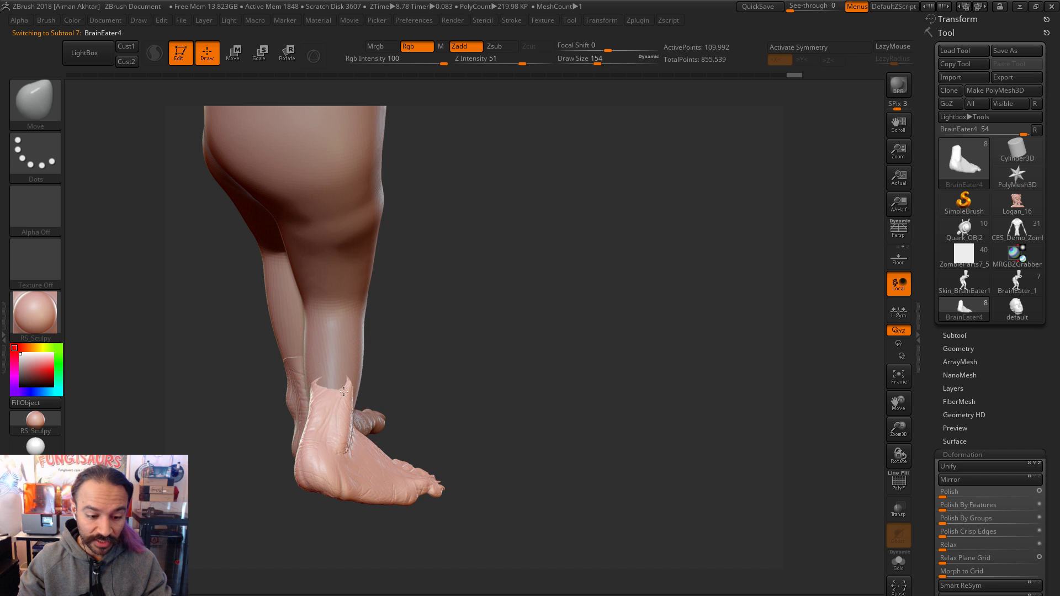
{"action": "left_click_drag", "start_coordinate": [457, 381], "coordinate": [278, 390]}
{"action": "key", "text": "s"}
{"action": "mouse_move", "coordinate": [314, 452]}
{"action": "left_mouse_down"}
{"action": "mouse_move", "coordinate": [284, 432]}
{"action": "mouse_move", "coordinate": [305, 448]}
{"action": "mouse_move", "coordinate": [288, 442]}
{"action": "left_mouse_up"}
{"action": "key", "text": "s"}
{"action": "mouse_move", "coordinate": [424, 432]}
{"action": "left_mouse_down"}
{"action": "mouse_move", "coordinate": [238, 428]}
{"action": "mouse_move", "coordinate": [258, 418]}
{"action": "left_mouse_up"}
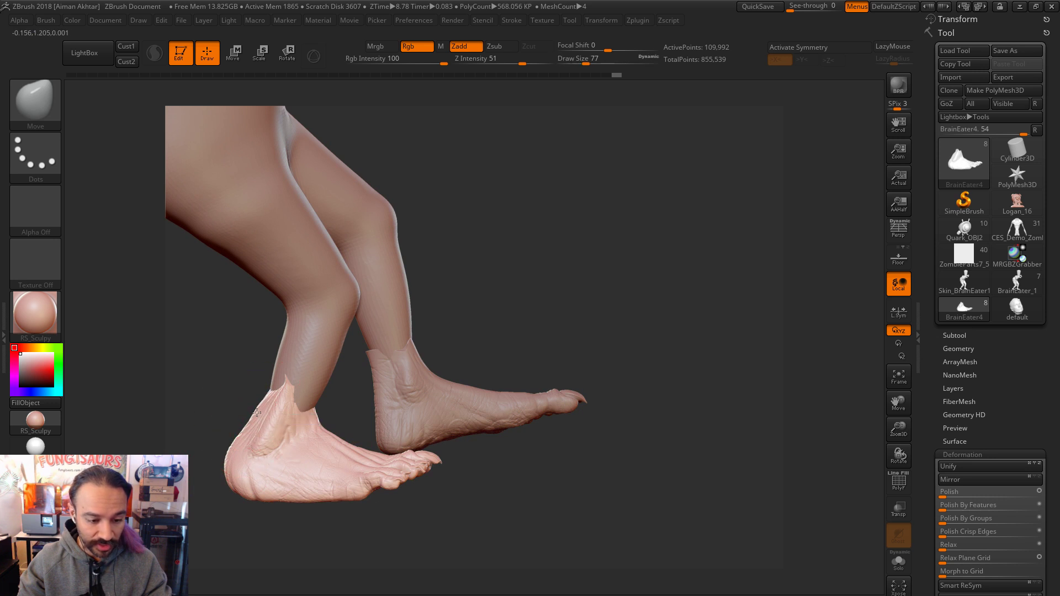
{"action": "left_click_drag", "start_coordinate": [687, 371], "coordinate": [616, 379]}
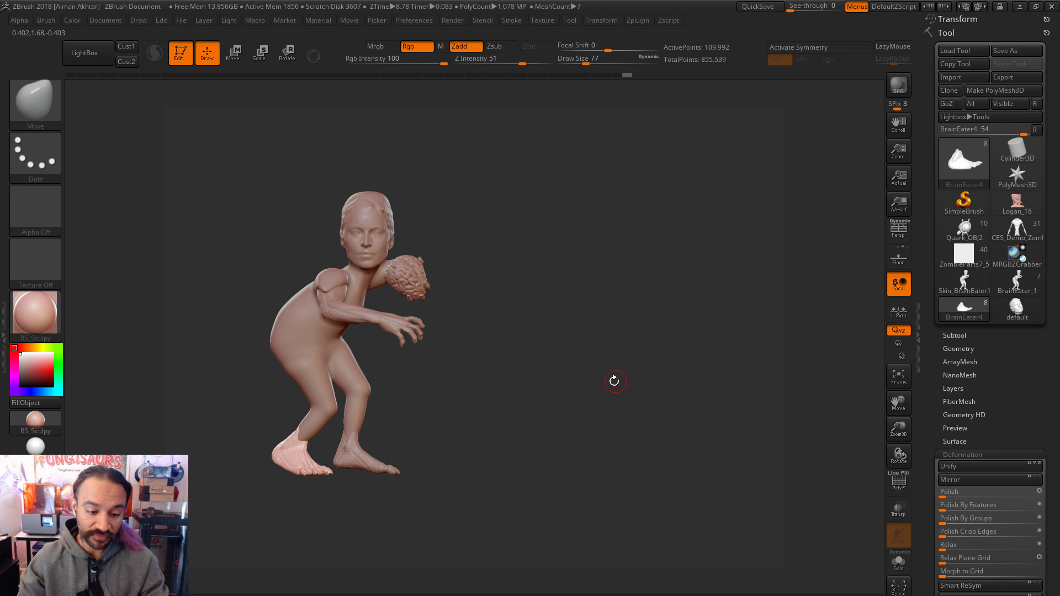
{"action": "left_click_drag", "start_coordinate": [491, 459], "coordinate": [590, 508], "text": "alt"}
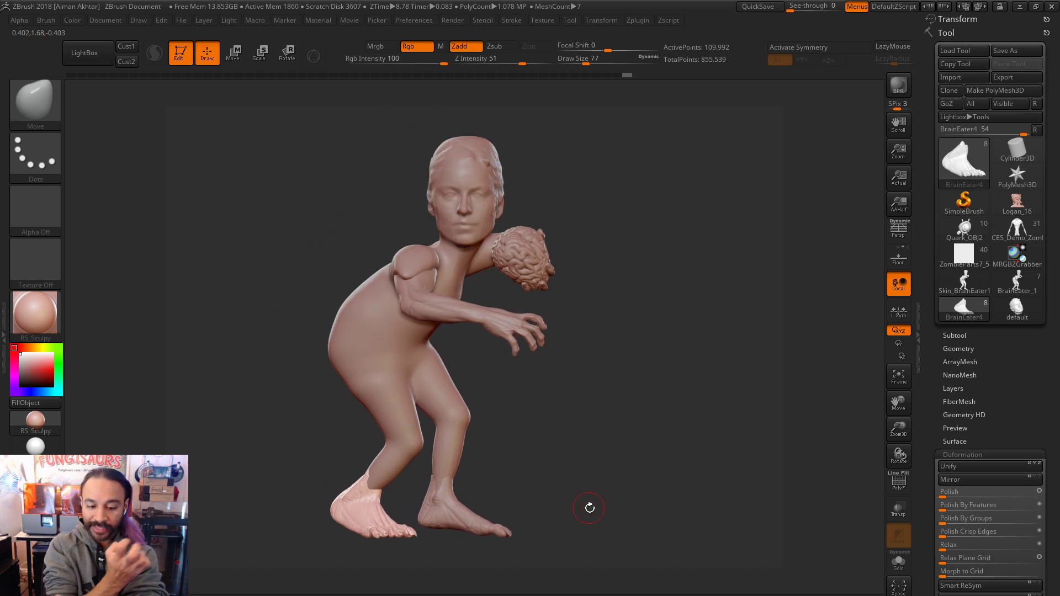
{"action": "left_click_drag", "start_coordinate": [590, 508], "coordinate": [598, 499], "text": "alt"}
Step: Select the BrainEater2 body, adjust its hip with the Move brush, and carve a hip crease with DamStandard at draw size 331
{"action": "left_click", "coordinate": [377, 400], "text": "alt"}
{"action": "left_click_drag", "start_coordinate": [547, 421], "coordinate": [675, 456], "text": "alt"}
{"action": "key", "text": "s"}
{"action": "left_click_drag", "start_coordinate": [474, 371], "coordinate": [503, 373]}
{"action": "key", "text": "b"}
{"action": "key", "text": "d"}
{"action": "key", "text": "s"}
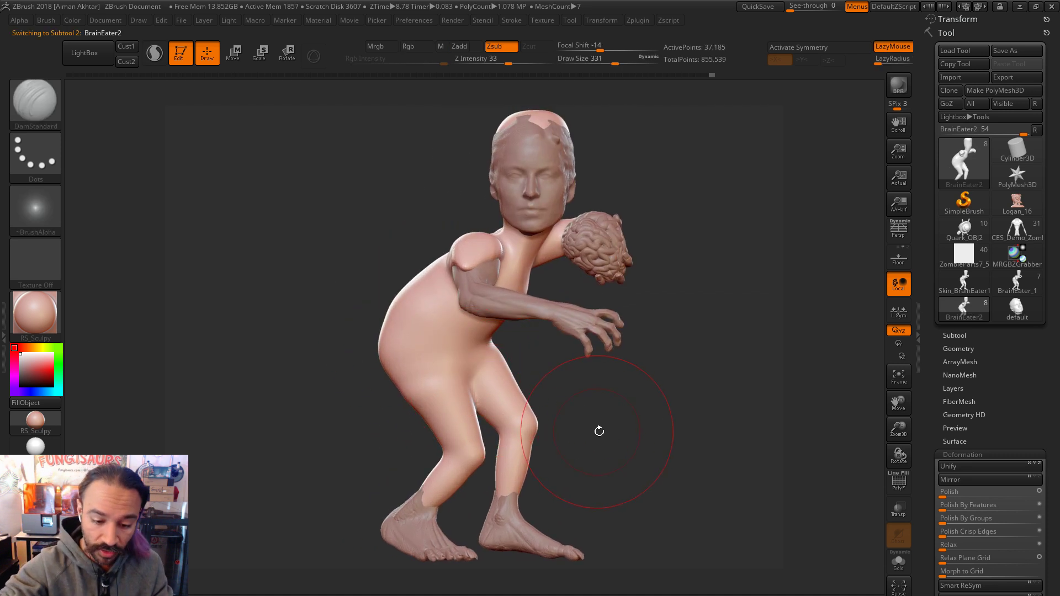
{"action": "left_click_drag", "start_coordinate": [594, 430], "coordinate": [544, 429]}
{"action": "left_click_drag", "start_coordinate": [431, 347], "coordinate": [480, 413]}
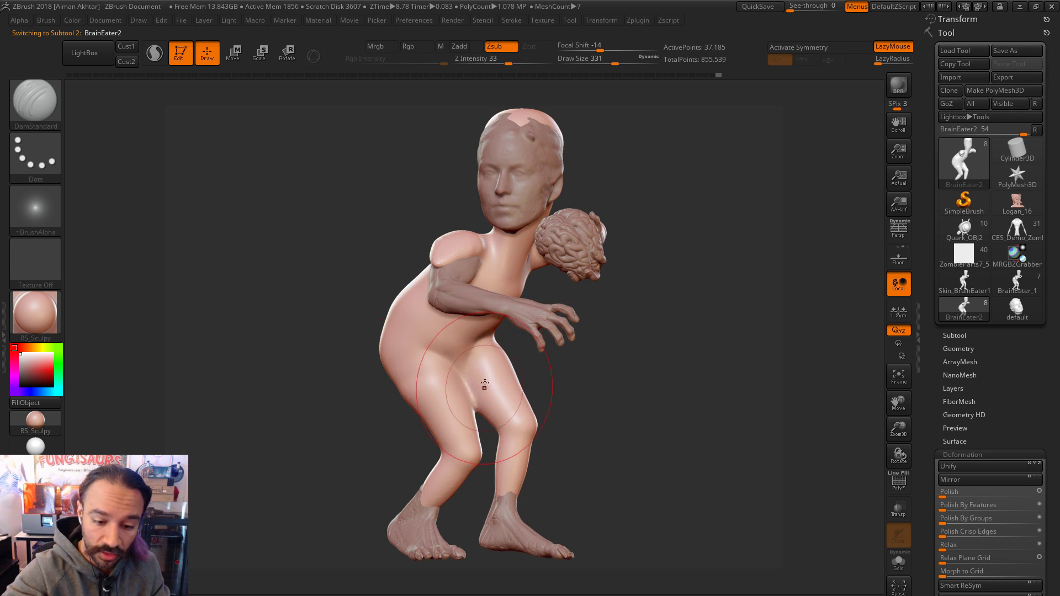
Step: Push the mannequin's lower belly where it meets the thighs with the Move brush
{"action": "mouse_move", "coordinate": [595, 364]}
{"action": "left_mouse_down"}
{"action": "mouse_move", "coordinate": [497, 381]}
{"action": "mouse_move", "coordinate": [488, 372]}
{"action": "left_mouse_up"}
{"action": "key", "text": "b"}
{"action": "key", "text": "m"}
{"action": "key", "text": "v"}
{"action": "key", "text": "s"}
{"action": "mouse_move", "coordinate": [490, 365]}
{"action": "left_mouse_down"}
{"action": "mouse_move", "coordinate": [498, 373]}
{"action": "mouse_move", "coordinate": [480, 354]}
{"action": "left_mouse_up"}
Step: Shape the mannequin's chest from a low angle with the Move brush at draw size 202
{"action": "key", "text": "s"}
{"action": "mouse_move", "coordinate": [614, 480]}
{"action": "left_mouse_down"}
{"action": "mouse_move", "coordinate": [596, 470]}
{"action": "mouse_move", "coordinate": [603, 437]}
{"action": "left_mouse_up"}
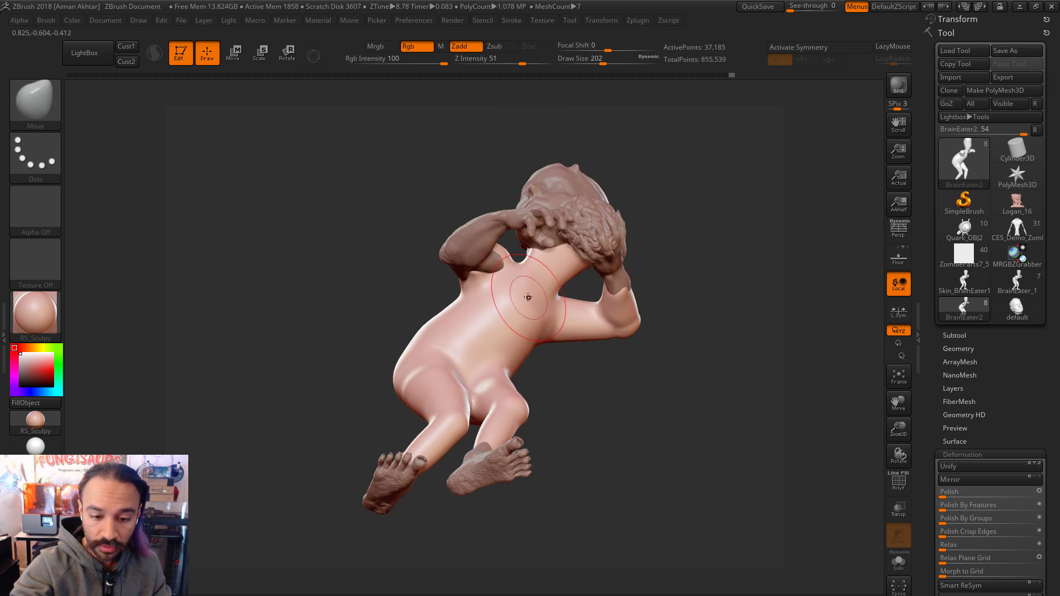
{"action": "key", "text": "s"}
{"action": "left_click_drag", "start_coordinate": [528, 298], "coordinate": [522, 298]}
{"action": "left_click_drag", "start_coordinate": [523, 302], "coordinate": [521, 307]}
Step: Carve the first creases beneath the breasts with DamStandard at draw size 158
{"action": "key", "text": "b"}
{"action": "key", "text": "d"}
{"action": "key", "text": "s"}
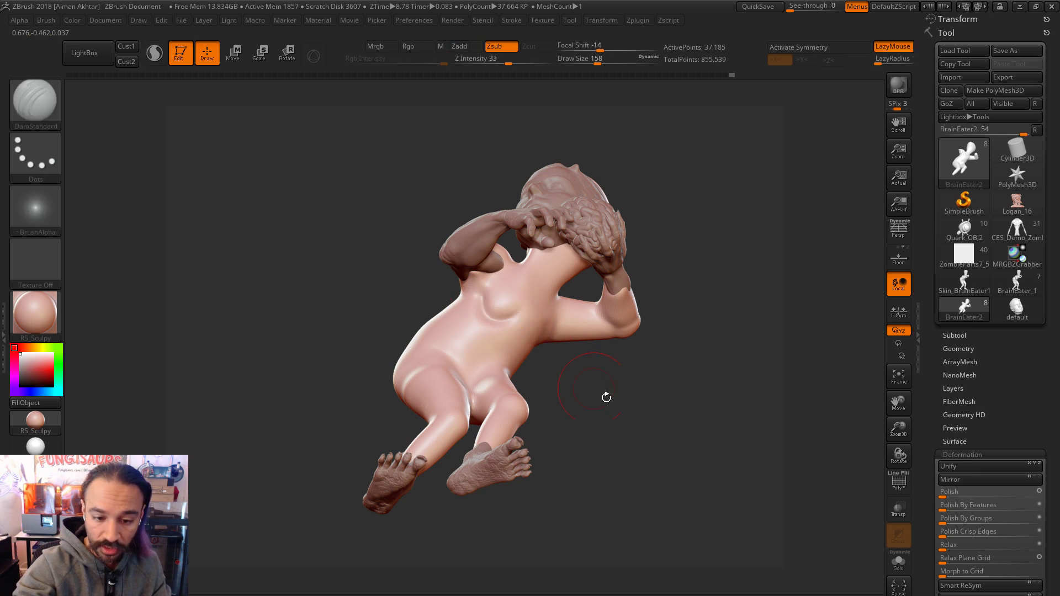
{"action": "left_click_drag", "start_coordinate": [584, 381], "coordinate": [525, 332]}
{"action": "mouse_move", "coordinate": [590, 346]}
{"action": "left_mouse_down"}
{"action": "mouse_move", "coordinate": [717, 433]}
{"action": "mouse_move", "coordinate": [686, 355]}
{"action": "mouse_move", "coordinate": [729, 396]}
{"action": "mouse_move", "coordinate": [545, 321]}
{"action": "mouse_move", "coordinate": [536, 346]}
{"action": "mouse_move", "coordinate": [517, 349]}
{"action": "left_mouse_up"}
Step: Adjust the chest and belly profile with the Move brush at draw size 274
{"action": "key", "text": "b"}
{"action": "key", "text": "m"}
{"action": "key", "text": "v"}
{"action": "mouse_move", "coordinate": [480, 373]}
{"action": "left_mouse_down"}
{"action": "mouse_move", "coordinate": [503, 324]}
{"action": "mouse_move", "coordinate": [522, 329]}
{"action": "mouse_move", "coordinate": [530, 369]}
{"action": "mouse_move", "coordinate": [513, 377]}
{"action": "left_mouse_up"}
{"action": "key", "text": "]"}
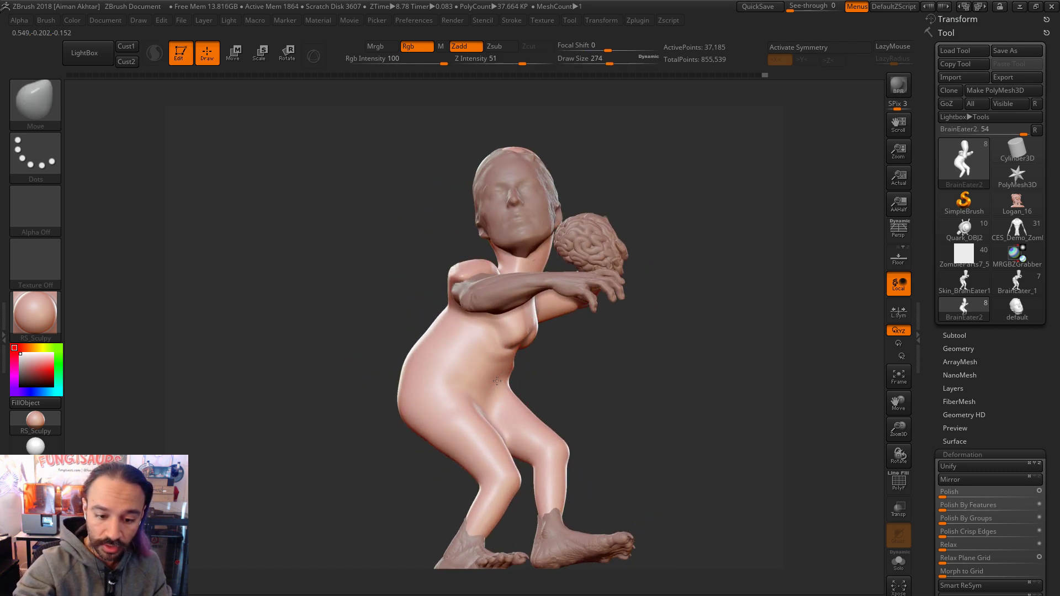
{"action": "left_click", "coordinate": [628, 595]}
{"action": "left_click_drag", "start_coordinate": [588, 406], "coordinate": [495, 374]}
Step: Define the cleavage and chest creases, ending with DamStandard at draw size 202
{"action": "key", "text": "s"}
{"action": "left_click_drag", "start_coordinate": [582, 374], "coordinate": [505, 342]}
{"action": "key", "text": "s"}
{"action": "left_click_drag", "start_coordinate": [493, 336], "coordinate": [492, 336]}
{"action": "left_click_drag", "start_coordinate": [577, 337], "coordinate": [493, 331]}
{"action": "key", "text": "s"}
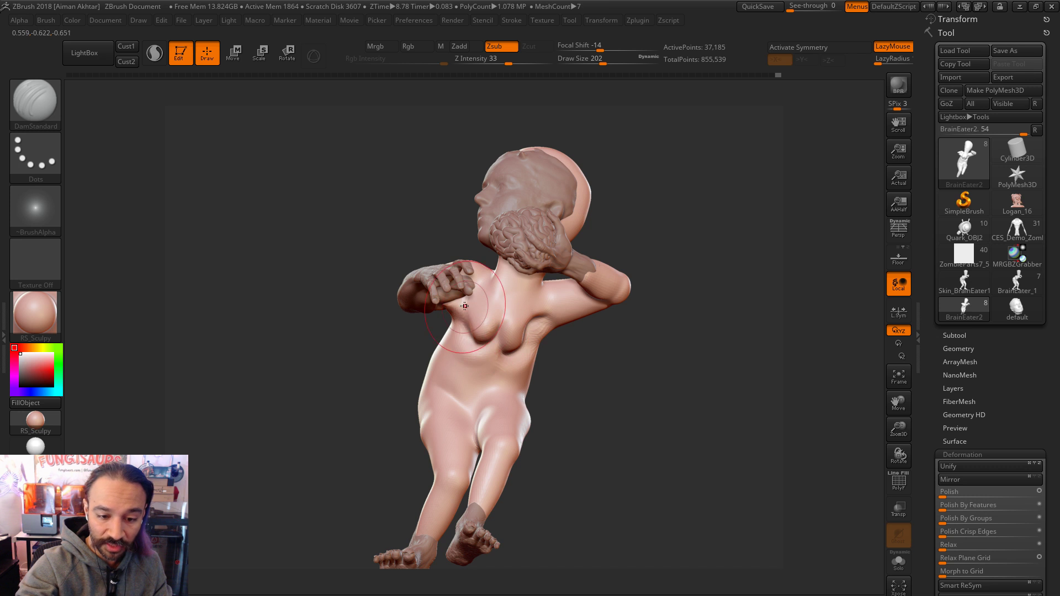
Step: Reshape the breast beside the outstretched arm with the Move brush at draw size 140
{"action": "key", "text": "b"}
{"action": "key", "text": "m"}
{"action": "key", "text": "v"}
{"action": "key", "text": "s"}
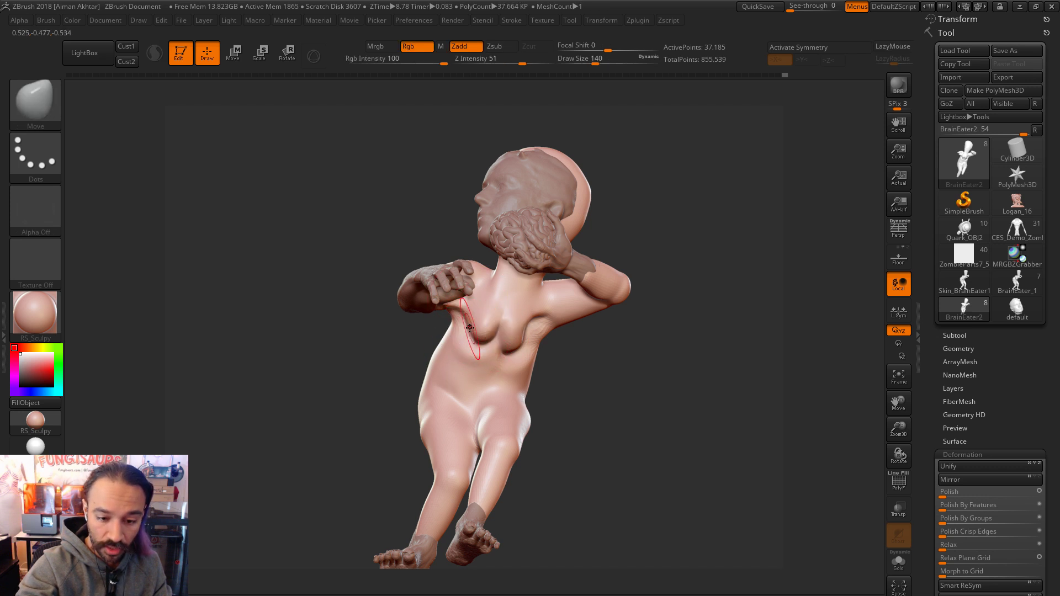
{"action": "left_click", "coordinate": [469, 331]}
{"action": "key", "text": "s"}
{"action": "left_click", "coordinate": [478, 331]}
Step: Adjust the lower edge of the breast on the brain-holding side with the Move brush at draw size 120
{"action": "mouse_move", "coordinate": [522, 339]}
{"action": "left_mouse_down"}
{"action": "mouse_move", "coordinate": [530, 333]}
{"action": "mouse_move", "coordinate": [522, 331]}
{"action": "left_mouse_up"}
{"action": "key", "text": "s"}
{"action": "left_click", "coordinate": [532, 332]}
{"action": "mouse_move", "coordinate": [588, 388]}
{"action": "left_mouse_down"}
{"action": "mouse_move", "coordinate": [558, 353]}
{"action": "mouse_move", "coordinate": [525, 357]}
{"action": "mouse_move", "coordinate": [547, 329]}
{"action": "mouse_move", "coordinate": [513, 343]}
{"action": "left_mouse_up"}
{"action": "key", "text": "s"}
{"action": "left_click", "coordinate": [534, 357]}
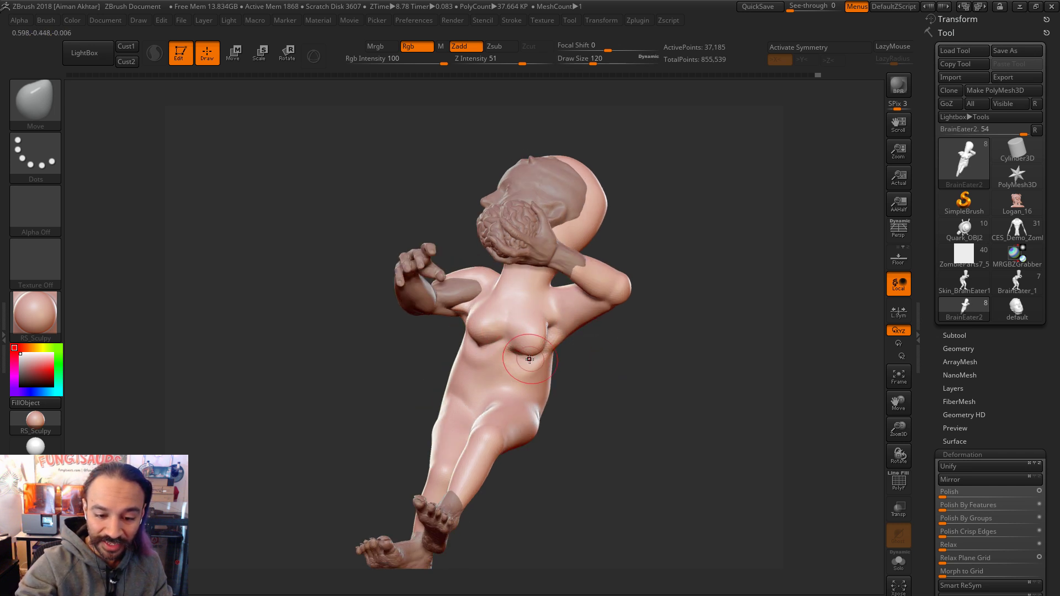
Step: Deepen the creases between and under the breasts with DamStandard at draw size 120
{"action": "left_click", "coordinate": [627, 590]}
{"action": "left_click_drag", "start_coordinate": [513, 303], "coordinate": [504, 346]}
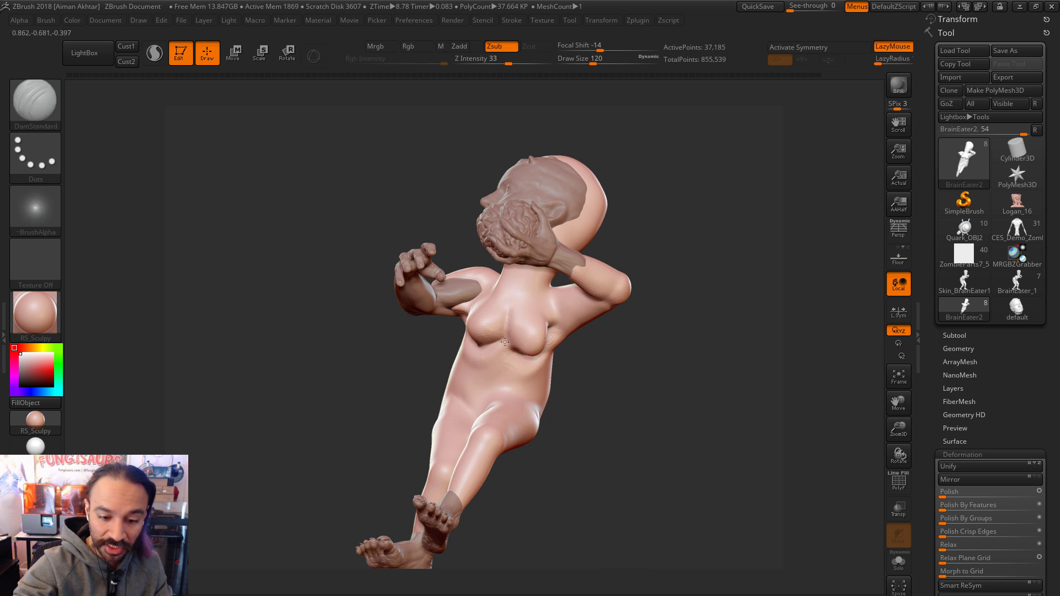
{"action": "left_click_drag", "start_coordinate": [574, 359], "coordinate": [548, 334]}
{"action": "left_click_drag", "start_coordinate": [632, 385], "coordinate": [585, 353]}
Step: Round out both breasts from the front with the Move brush, finishing at draw size 128
{"action": "key", "text": "b"}
{"action": "key", "text": "m"}
{"action": "key", "text": "v"}
{"action": "key", "text": "s"}
{"action": "left_click_drag", "start_coordinate": [519, 335], "coordinate": [521, 335]}
{"action": "mouse_move", "coordinate": [515, 334]}
{"action": "left_mouse_down"}
{"action": "mouse_move", "coordinate": [510, 321]}
{"action": "mouse_move", "coordinate": [519, 345]}
{"action": "left_mouse_up"}
{"action": "key", "text": "s"}
{"action": "mouse_move", "coordinate": [524, 333]}
{"action": "left_mouse_down"}
{"action": "mouse_move", "coordinate": [521, 315]}
{"action": "mouse_move", "coordinate": [505, 325]}
{"action": "mouse_move", "coordinate": [517, 308]}
{"action": "left_mouse_up"}
{"action": "mouse_move", "coordinate": [635, 344]}
{"action": "left_mouse_down"}
{"action": "mouse_move", "coordinate": [672, 369]}
{"action": "mouse_move", "coordinate": [660, 350]}
{"action": "mouse_move", "coordinate": [572, 313]}
{"action": "left_mouse_up"}
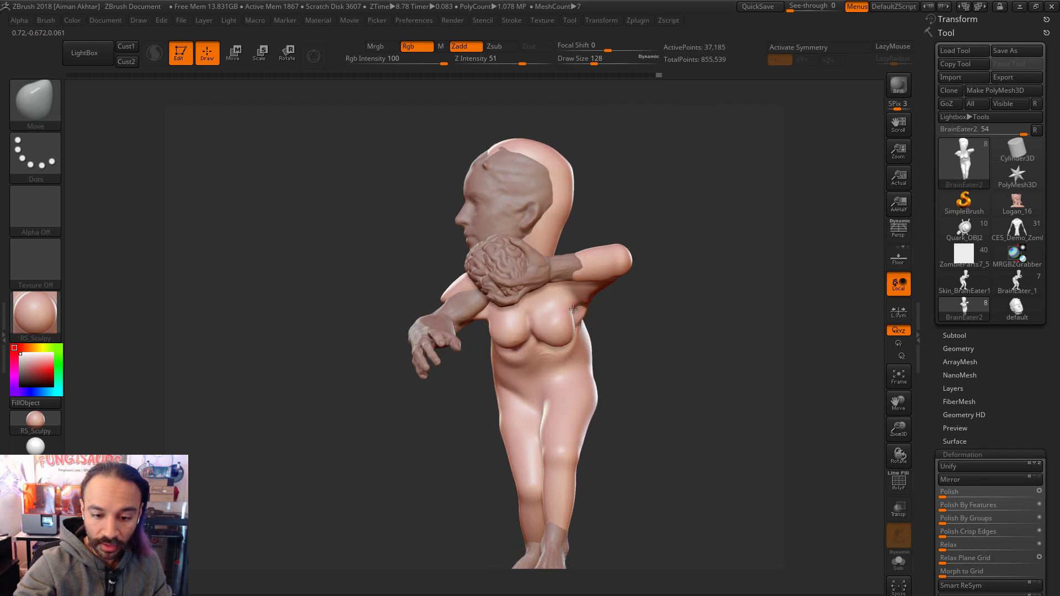
Step: Carve skin folds across the belly and under the chest with DamStandard at draw size 128
{"action": "left_click", "coordinate": [656, 594]}
{"action": "mouse_move", "coordinate": [645, 461]}
{"action": "left_mouse_down"}
{"action": "mouse_move", "coordinate": [630, 381]}
{"action": "mouse_move", "coordinate": [599, 334]}
{"action": "left_mouse_up"}
{"action": "mouse_move", "coordinate": [631, 393]}
{"action": "left_mouse_down"}
{"action": "mouse_move", "coordinate": [549, 385]}
{"action": "mouse_move", "coordinate": [550, 404]}
{"action": "mouse_move", "coordinate": [539, 404]}
{"action": "left_mouse_up"}
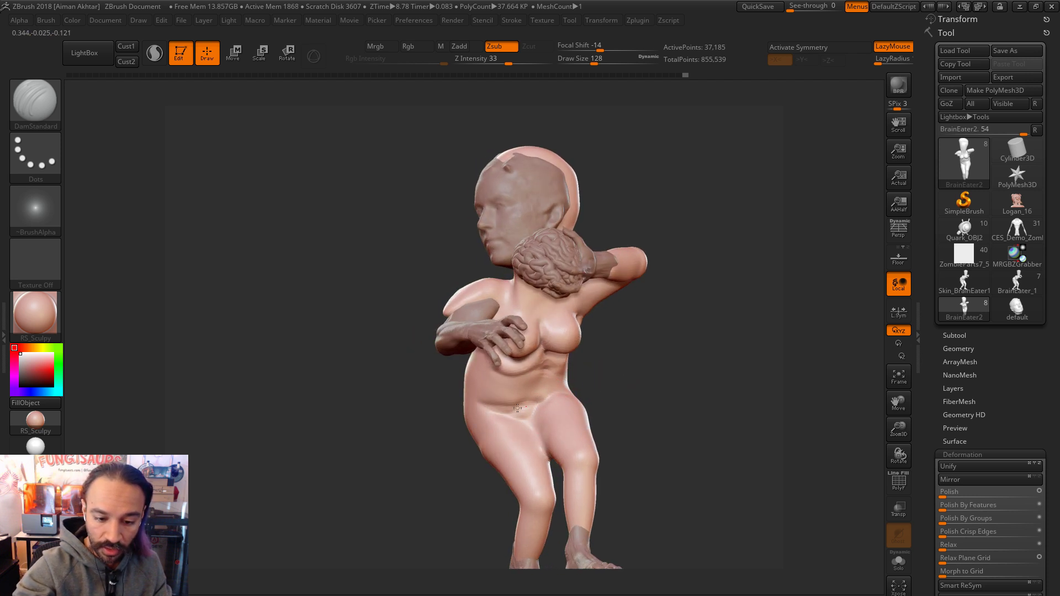
{"action": "mouse_move", "coordinate": [565, 397]}
{"action": "left_mouse_down"}
{"action": "mouse_move", "coordinate": [620, 374]}
{"action": "mouse_move", "coordinate": [514, 387]}
{"action": "left_mouse_up"}
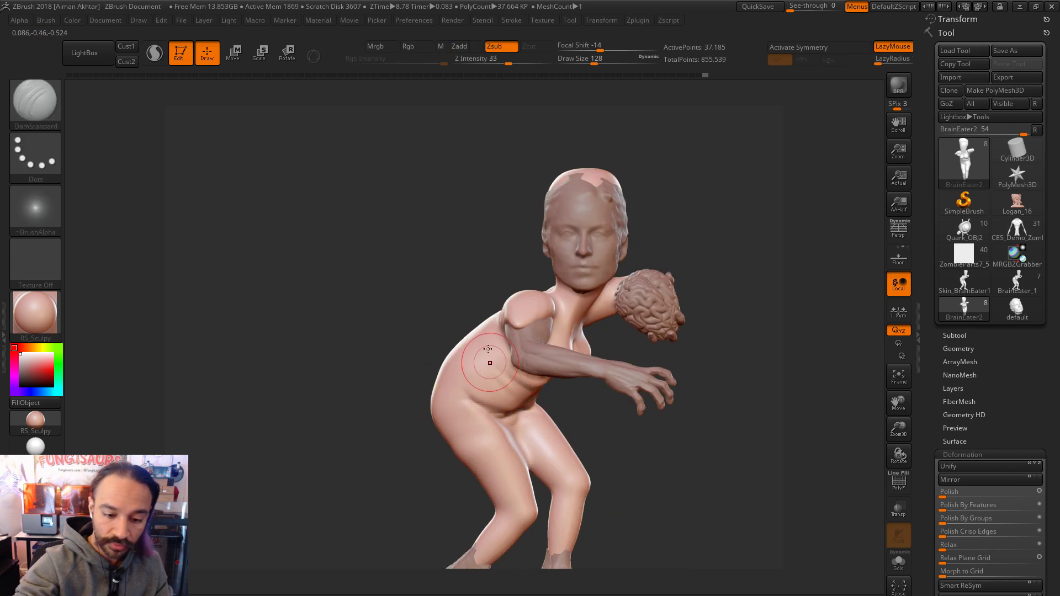
Step: Carve creases along both sides of the torso with DamStandard at draw size 128
{"action": "left_click_drag", "start_coordinate": [636, 411], "coordinate": [479, 351]}
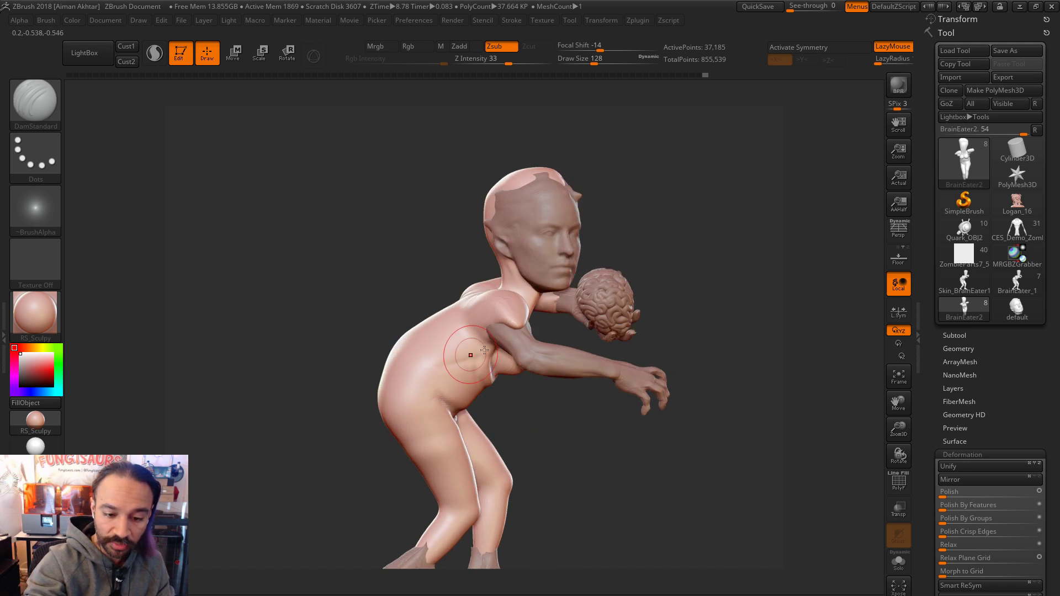
{"action": "left_click_drag", "start_coordinate": [592, 463], "coordinate": [660, 391]}
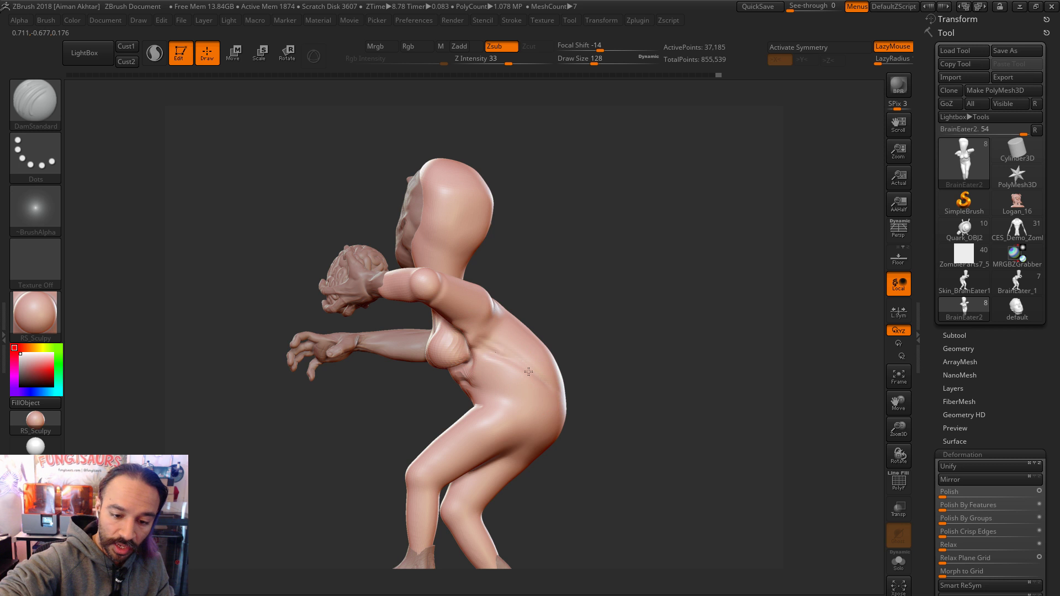
{"action": "left_click_drag", "start_coordinate": [607, 328], "coordinate": [558, 342]}
Step: Reshape the breasts and waist from the side with the Move brush, and switch to DamStandard at draw size 101
{"action": "key", "text": "b"}
{"action": "key", "text": "m"}
{"action": "key", "text": "v"}
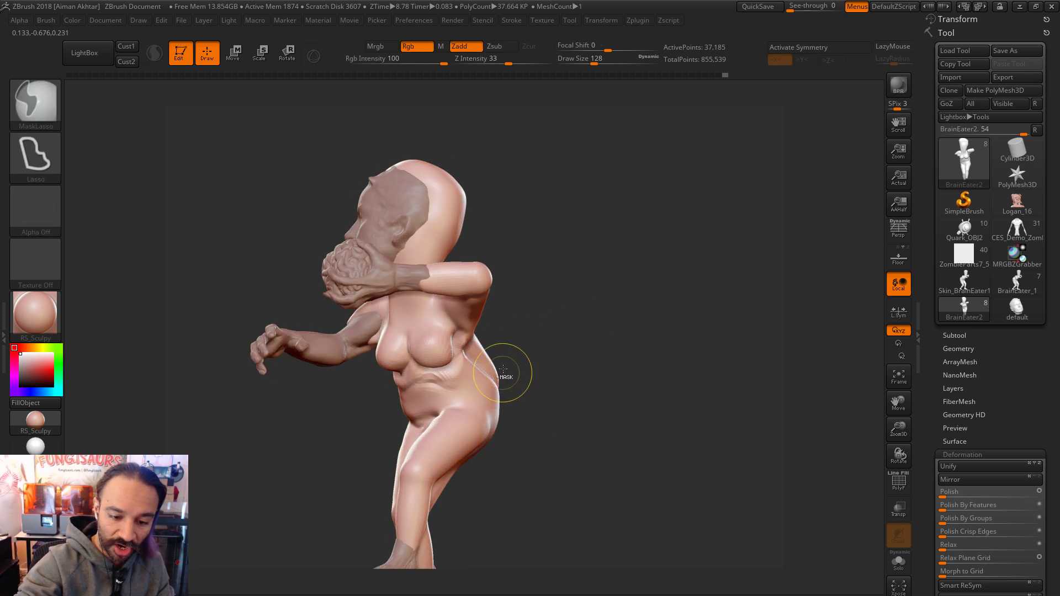
{"action": "key", "text": "s"}
{"action": "left_click_drag", "start_coordinate": [479, 357], "coordinate": [443, 353]}
{"action": "key", "text": "shift"}
{"action": "key", "text": "s"}
{"action": "key", "text": "s"}
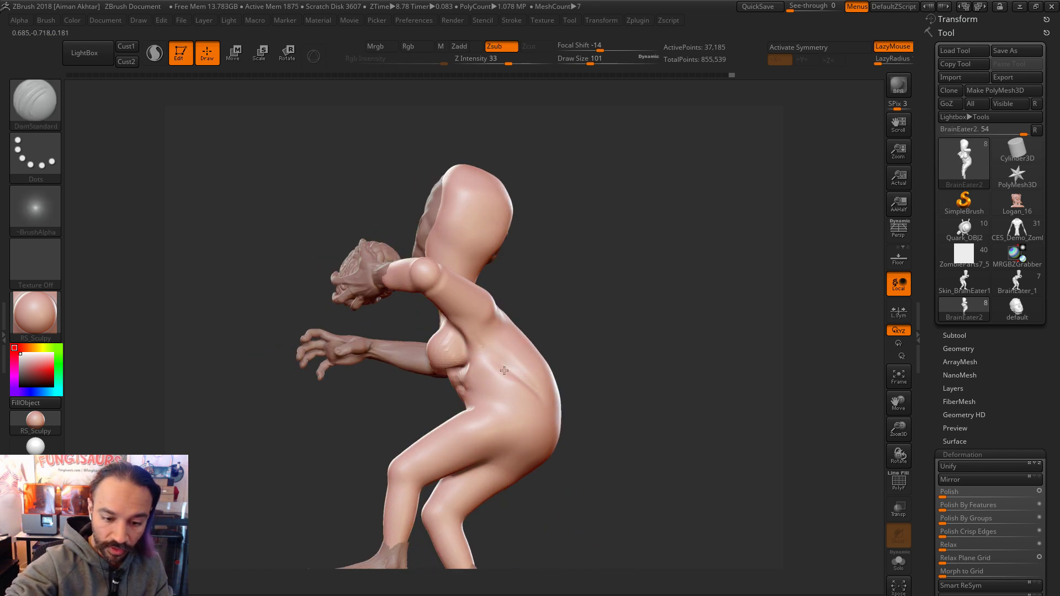
Step: Carve the spine furrow and lower-back creases with DamStandard at draw size 101
{"action": "left_click_drag", "start_coordinate": [563, 342], "coordinate": [505, 373]}
{"action": "mouse_move", "coordinate": [628, 376]}
{"action": "left_mouse_down"}
{"action": "mouse_move", "coordinate": [606, 402]}
{"action": "mouse_move", "coordinate": [555, 362]}
{"action": "mouse_move", "coordinate": [534, 426]}
{"action": "left_mouse_up"}
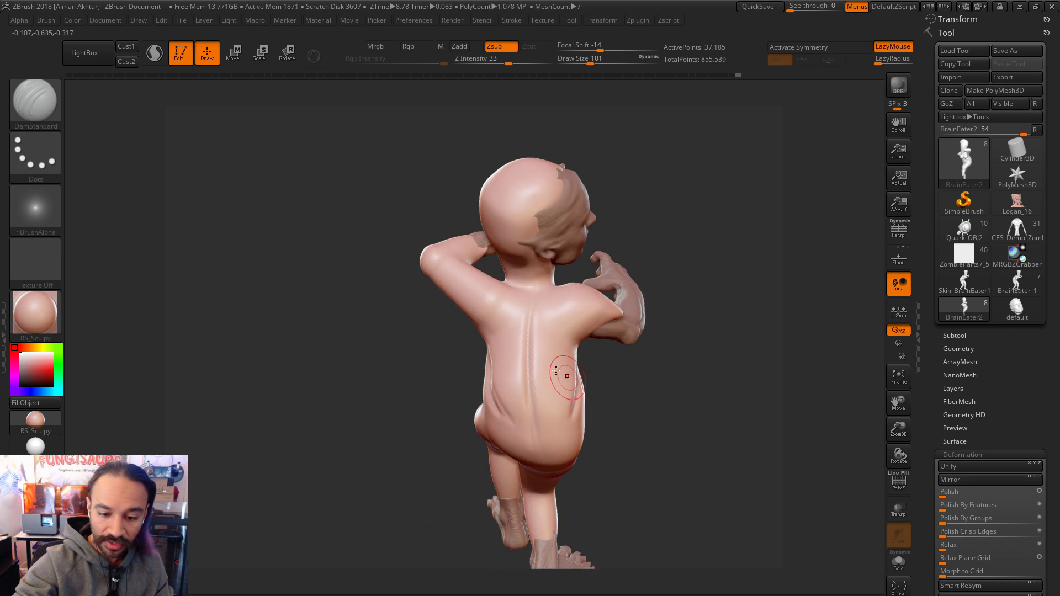
{"action": "right_click_drag", "start_coordinate": [562, 381], "coordinate": [590, 350]}
Step: Carve the cleft between the buttocks and the folds beneath them with DamStandard at draw size 101
{"action": "mouse_move", "coordinate": [560, 431]}
{"action": "right_mouse_down"}
{"action": "mouse_move", "coordinate": [608, 357]}
{"action": "mouse_move", "coordinate": [552, 414]}
{"action": "mouse_move", "coordinate": [601, 370]}
{"action": "mouse_move", "coordinate": [687, 450]}
{"action": "mouse_move", "coordinate": [538, 383]}
{"action": "right_mouse_up"}
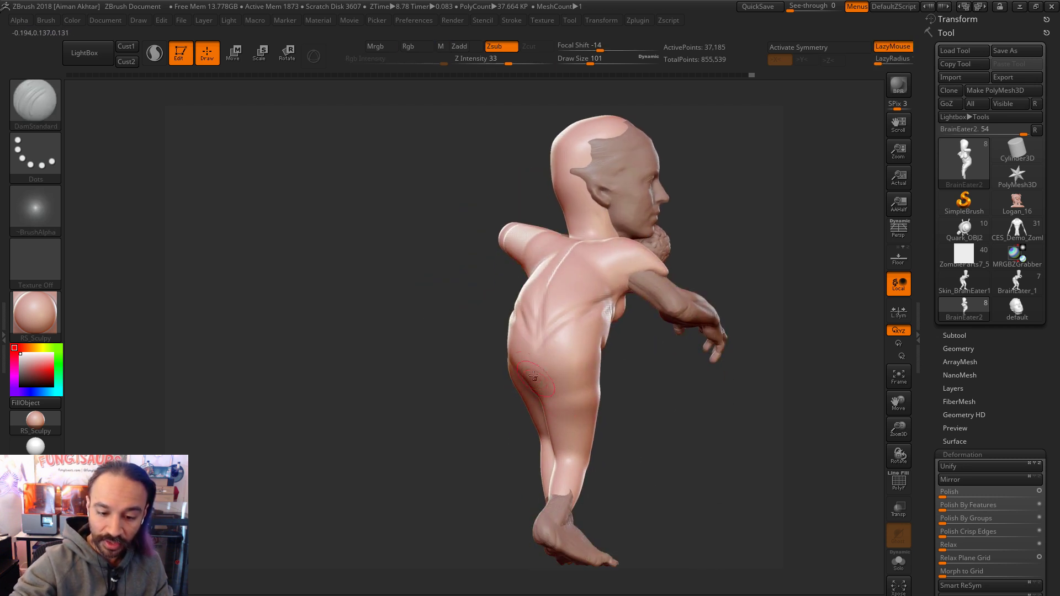
{"action": "right_click_drag", "start_coordinate": [626, 386], "coordinate": [521, 378]}
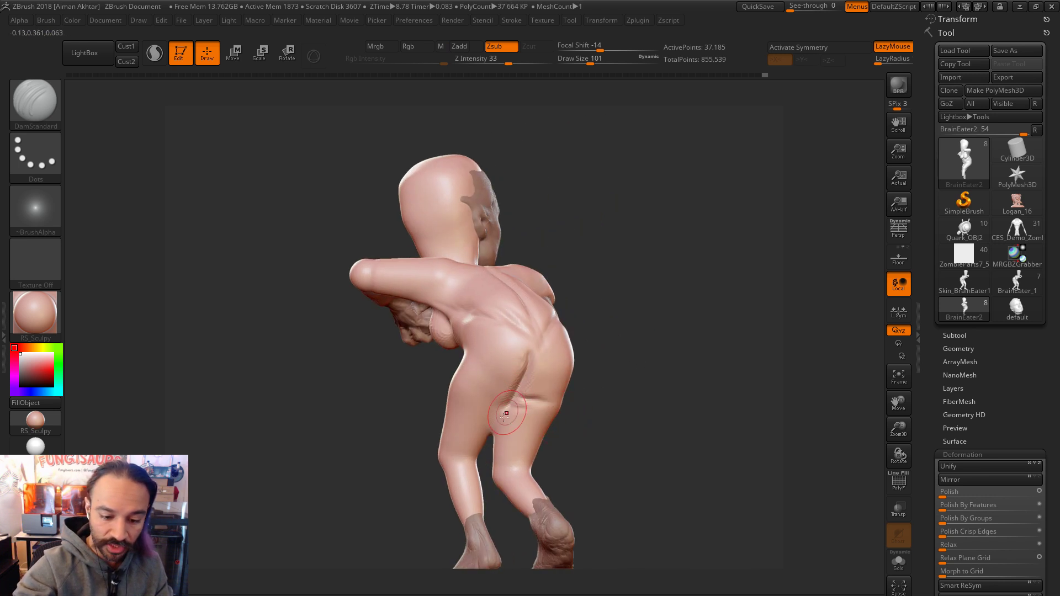
{"action": "mouse_move", "coordinate": [511, 404]}
{"action": "right_mouse_down"}
{"action": "mouse_move", "coordinate": [487, 391]}
{"action": "mouse_move", "coordinate": [635, 399]}
{"action": "right_mouse_up"}
Step: Add volume to both buttocks with the Inflat brush at draw size 172
{"action": "key", "text": "b"}
{"action": "key", "text": "i"}
{"action": "key", "text": "n"}
{"action": "key", "text": "s"}
{"action": "left_click_drag", "start_coordinate": [569, 372], "coordinate": [578, 371]}
{"action": "mouse_move", "coordinate": [573, 374]}
{"action": "left_mouse_down"}
{"action": "mouse_move", "coordinate": [572, 385]}
{"action": "mouse_move", "coordinate": [567, 376]}
{"action": "left_mouse_up"}
{"action": "right_click_drag", "start_coordinate": [649, 361], "coordinate": [527, 365]}
{"action": "left_click_drag", "start_coordinate": [525, 359], "coordinate": [514, 378]}
{"action": "mouse_move", "coordinate": [514, 378]}
{"action": "right_mouse_down"}
{"action": "mouse_move", "coordinate": [663, 377]}
{"action": "mouse_move", "coordinate": [589, 384]}
{"action": "right_mouse_up"}
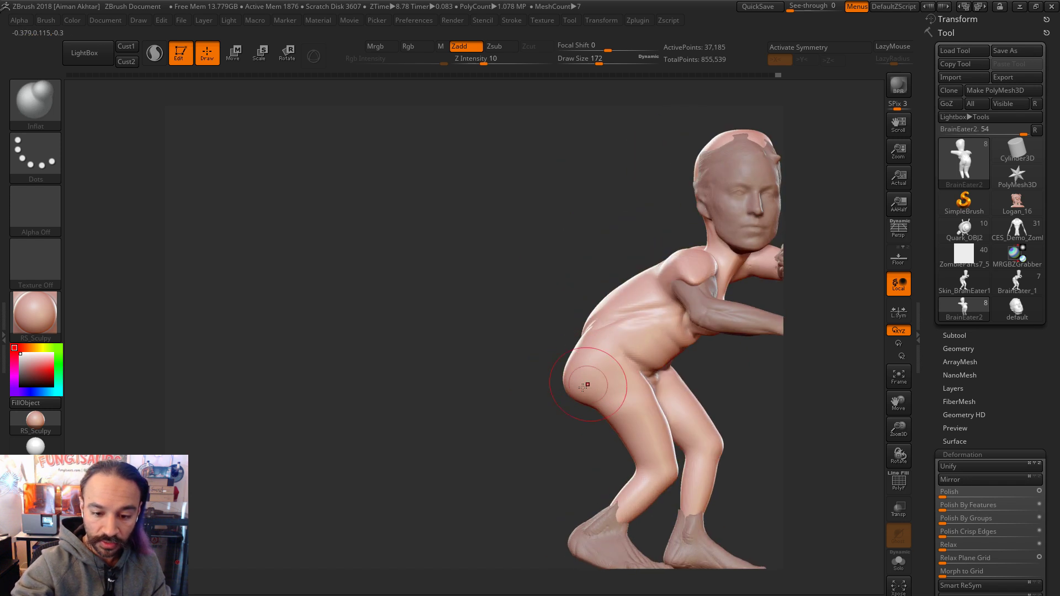
Step: Reshape the buttocks and lower back from the side with the Move brush
{"action": "key", "text": "b"}
{"action": "key", "text": "m"}
{"action": "key", "text": "v"}
{"action": "key", "text": "s"}
{"action": "mouse_move", "coordinate": [587, 378]}
{"action": "left_mouse_down"}
{"action": "mouse_move", "coordinate": [597, 379]}
{"action": "mouse_move", "coordinate": [602, 325]}
{"action": "left_mouse_up"}
{"action": "key", "text": "s"}
{"action": "mouse_move", "coordinate": [505, 310]}
{"action": "right_mouse_down"}
{"action": "mouse_move", "coordinate": [603, 317]}
{"action": "mouse_move", "coordinate": [584, 317]}
{"action": "right_mouse_up"}
Step: Refine the hip, back and shoulder contours with the Move brush at draw size 228
{"action": "key", "text": "s"}
{"action": "left_click_drag", "start_coordinate": [609, 319], "coordinate": [599, 319]}
{"action": "left_click_drag", "start_coordinate": [607, 322], "coordinate": [595, 311]}
{"action": "mouse_move", "coordinate": [593, 306]}
{"action": "right_mouse_down"}
{"action": "mouse_move", "coordinate": [684, 330]}
{"action": "mouse_move", "coordinate": [682, 259]}
{"action": "right_mouse_up"}
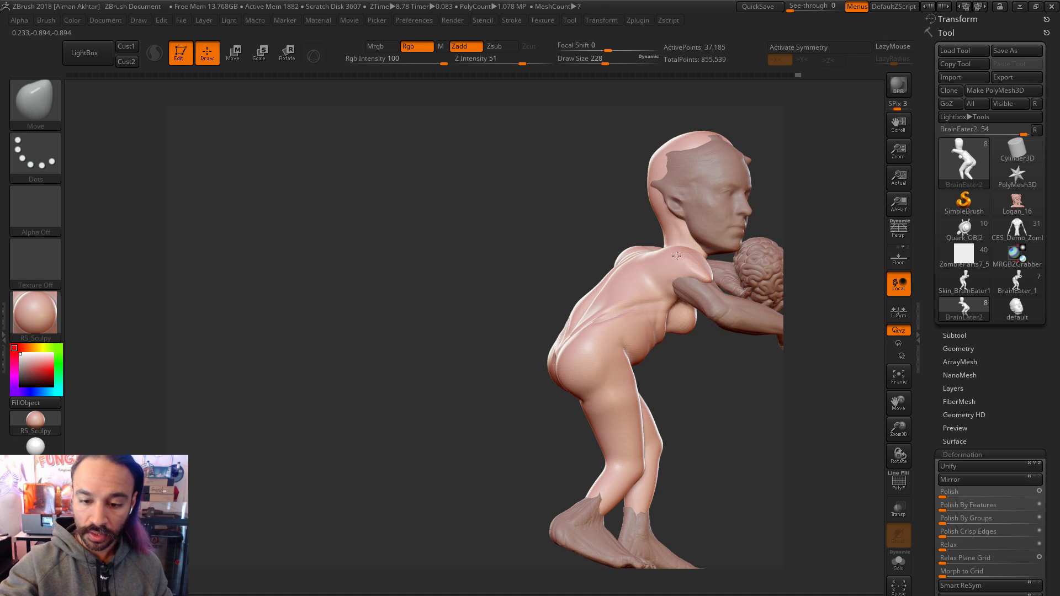
Step: Carve the shoulder-blade and upper-back creases with DamStandard, finishing at draw size 120
{"action": "key", "text": "b"}
{"action": "key", "text": "d"}
{"action": "key", "text": "s"}
{"action": "mouse_move", "coordinate": [690, 591]}
{"action": "right_mouse_down"}
{"action": "mouse_move", "coordinate": [738, 439]}
{"action": "mouse_move", "coordinate": [746, 458]}
{"action": "right_mouse_up"}
{"action": "key", "text": "s"}
{"action": "left_click_drag", "start_coordinate": [668, 255], "coordinate": [656, 256]}
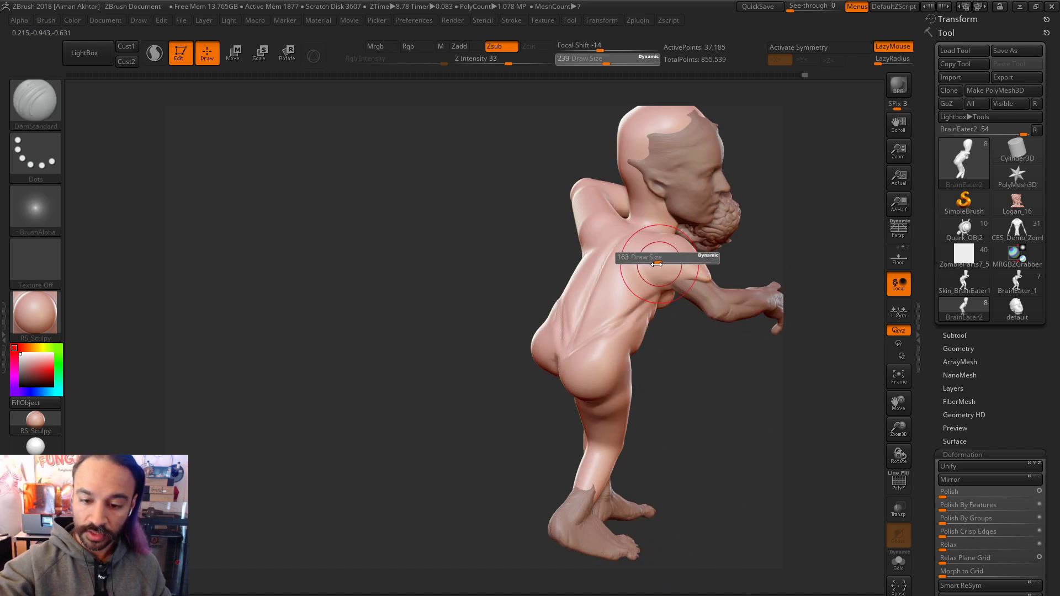
{"action": "mouse_move", "coordinate": [701, 300]}
{"action": "right_mouse_down"}
{"action": "mouse_move", "coordinate": [668, 270]}
{"action": "mouse_move", "coordinate": [674, 237]}
{"action": "right_mouse_up"}
{"action": "mouse_move", "coordinate": [762, 382]}
{"action": "right_mouse_down"}
{"action": "mouse_move", "coordinate": [773, 353]}
{"action": "mouse_move", "coordinate": [768, 304]}
{"action": "mouse_move", "coordinate": [680, 270]}
{"action": "right_mouse_up"}
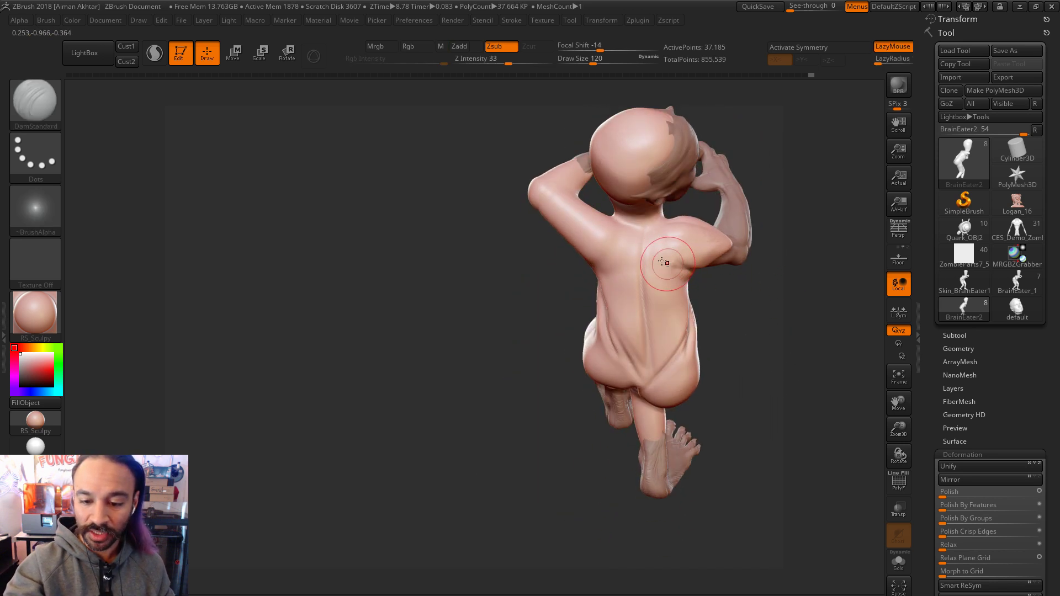
{"action": "right_click_drag", "start_coordinate": [651, 244], "coordinate": [681, 300]}
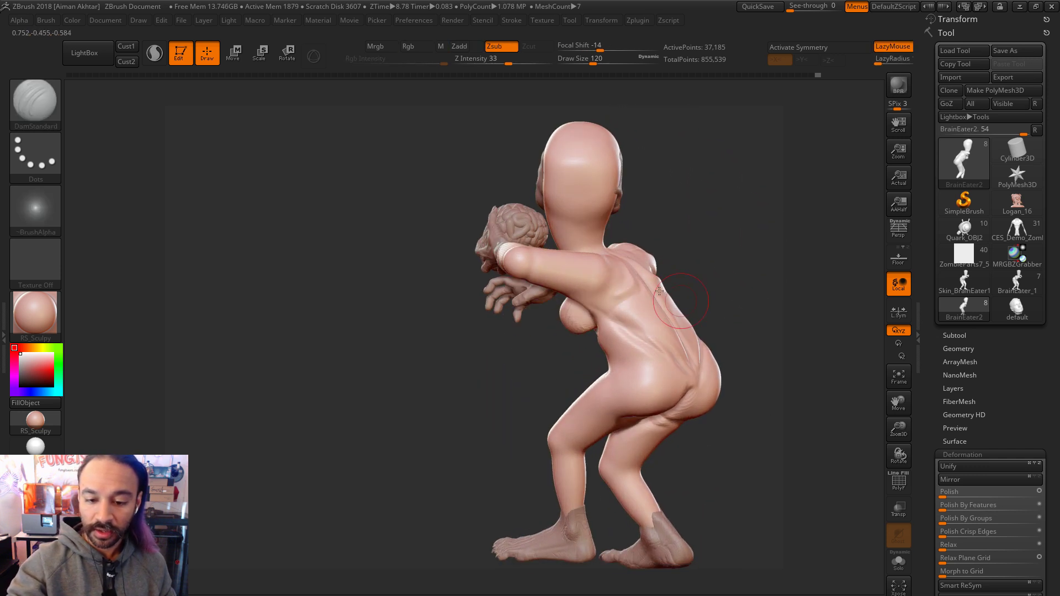
Step: Carve muscle creases on the raised arm's shoulder with DamStandard, reducing the draw size to 83
{"action": "mouse_move", "coordinate": [581, 298]}
{"action": "right_mouse_down"}
{"action": "mouse_move", "coordinate": [596, 270]}
{"action": "mouse_move", "coordinate": [592, 284]}
{"action": "right_mouse_up"}
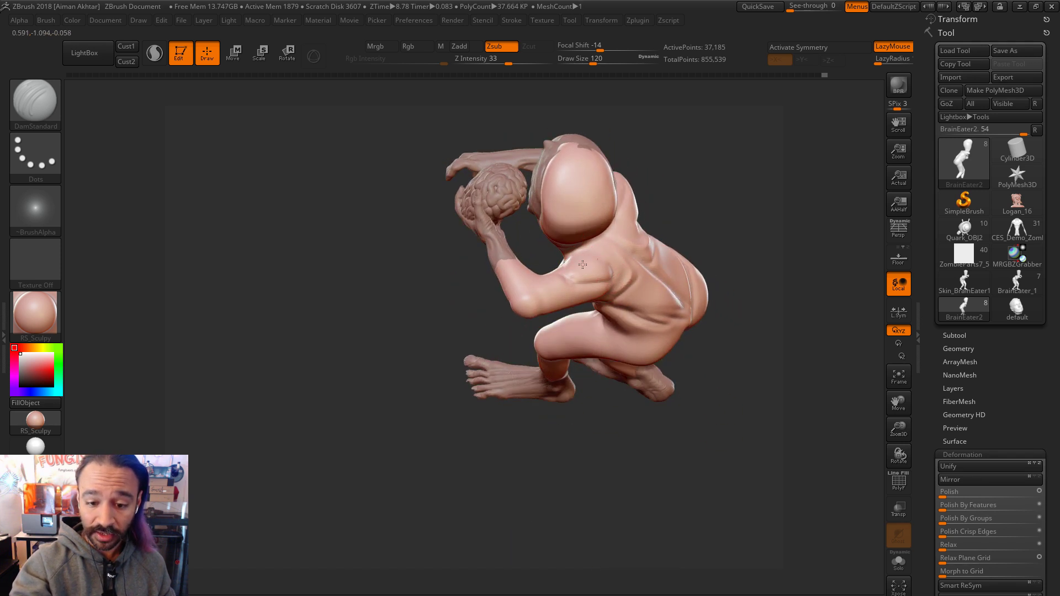
{"action": "key", "text": "s"}
{"action": "left_click", "coordinate": [585, 254]}
{"action": "left_click_drag", "start_coordinate": [568, 265], "coordinate": [575, 270]}
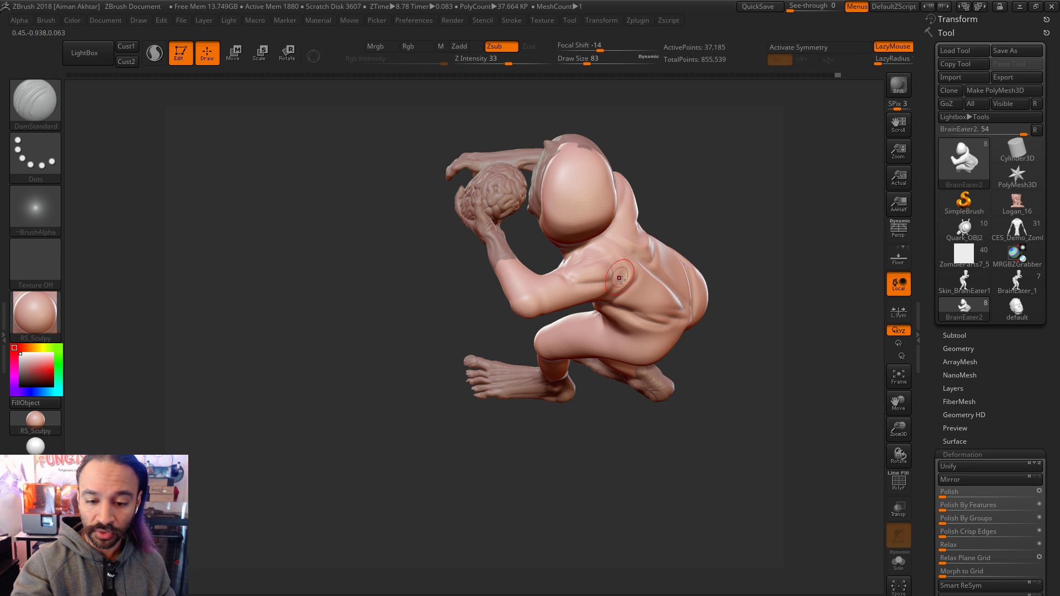
{"action": "right_click_drag", "start_coordinate": [726, 220], "coordinate": [598, 254]}
{"action": "mouse_move", "coordinate": [625, 364]}
{"action": "right_mouse_down", "text": "shift"}
{"action": "mouse_move", "coordinate": [644, 322]}
{"action": "mouse_move", "coordinate": [619, 270]}
{"action": "mouse_move", "coordinate": [590, 296]}
{"action": "right_mouse_up", "text": "shift"}
Step: Define the armpit, underside of the raised upper arm and chest with DamStandard at draw sizes 132 and 108
{"action": "key", "text": "s"}
{"action": "left_click", "coordinate": [597, 296]}
{"action": "right_click_drag", "start_coordinate": [529, 310], "coordinate": [513, 346]}
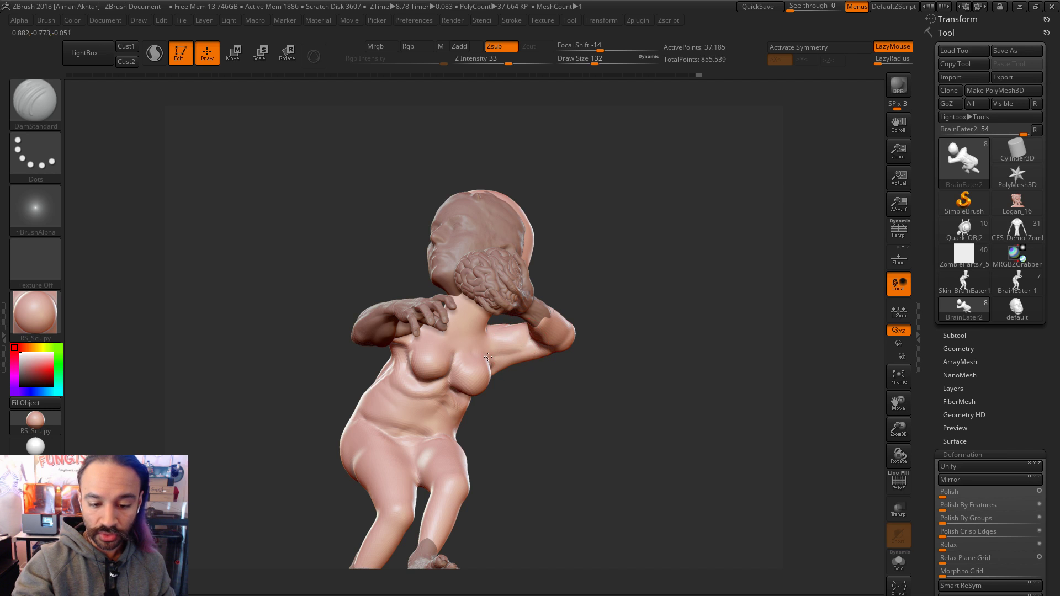
{"action": "mouse_move", "coordinate": [500, 339]}
{"action": "left_mouse_down", "text": "shift"}
{"action": "mouse_move", "coordinate": [511, 348]}
{"action": "mouse_move", "coordinate": [497, 343]}
{"action": "left_mouse_up", "text": "shift"}
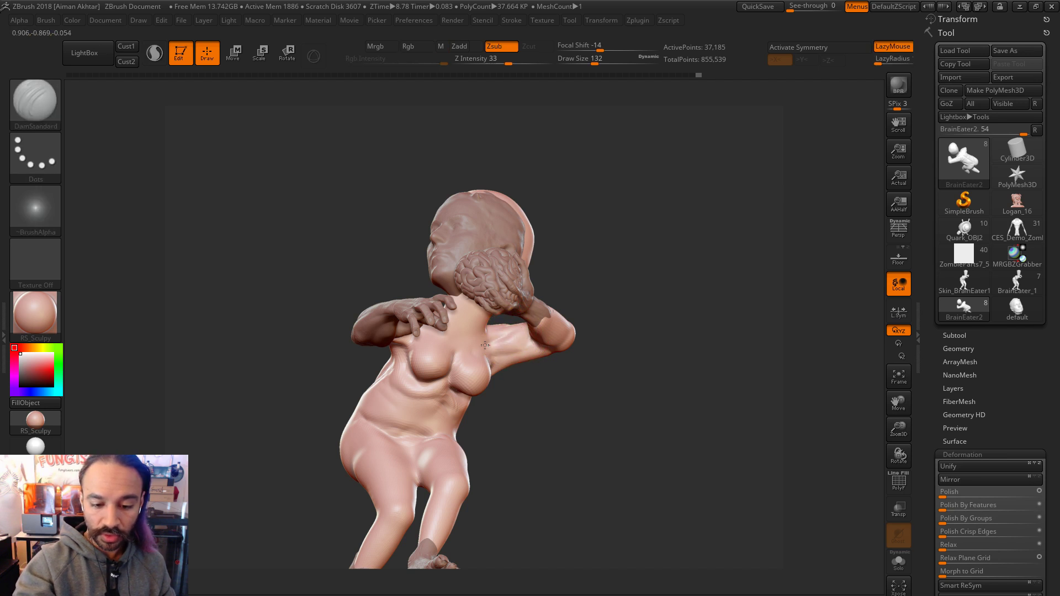
{"action": "right_click_drag", "start_coordinate": [524, 353], "coordinate": [515, 345]}
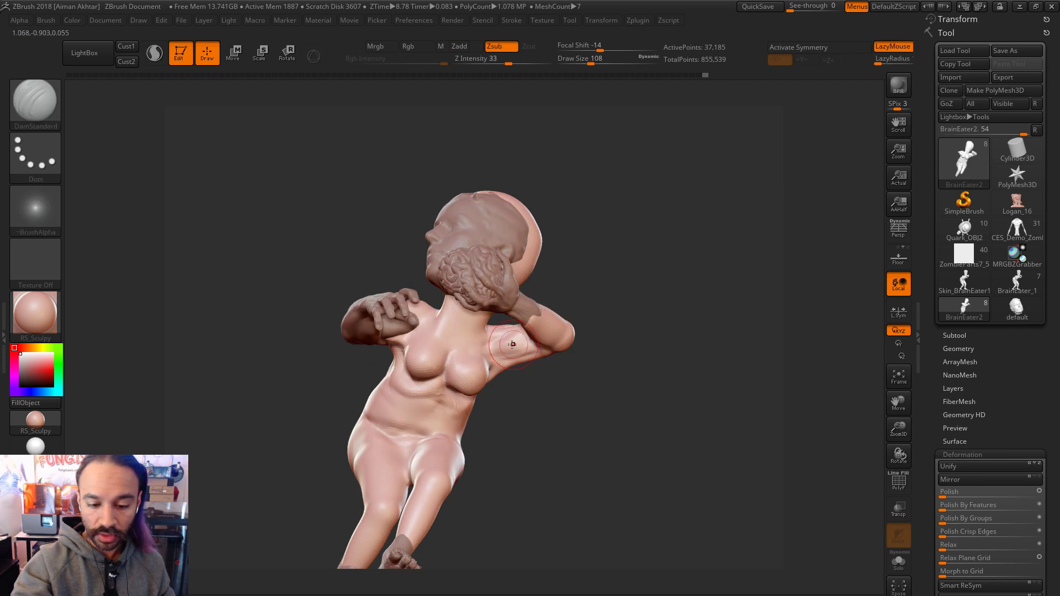
{"action": "mouse_move", "coordinate": [545, 378]}
{"action": "right_mouse_down"}
{"action": "mouse_move", "coordinate": [445, 335]}
{"action": "mouse_move", "coordinate": [517, 333]}
{"action": "mouse_move", "coordinate": [518, 381]}
{"action": "right_mouse_up"}
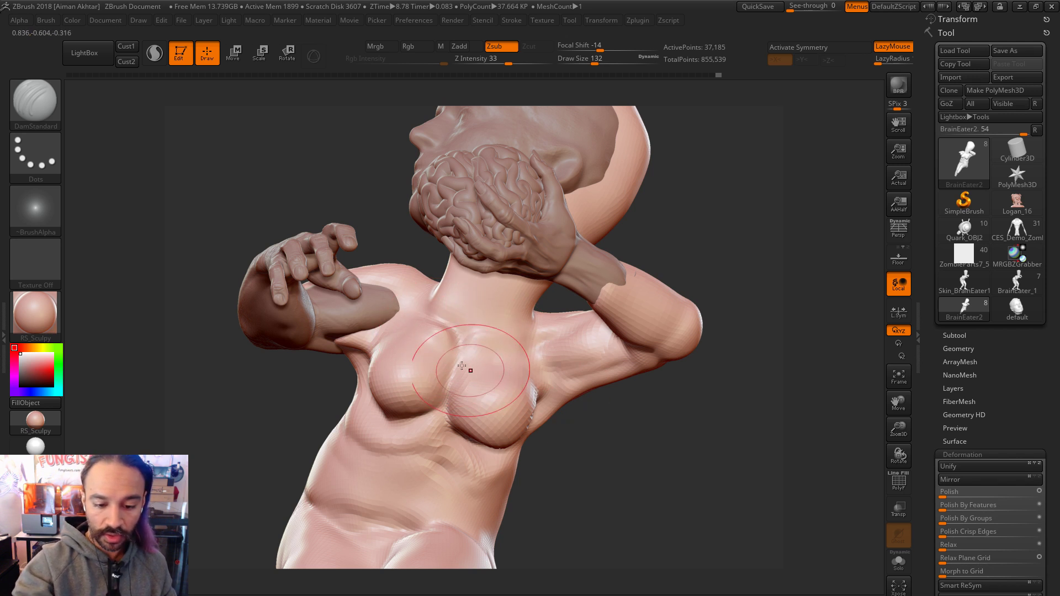
{"action": "mouse_move", "coordinate": [501, 472]}
{"action": "right_mouse_down"}
{"action": "mouse_move", "coordinate": [426, 433]}
{"action": "mouse_move", "coordinate": [552, 398]}
{"action": "mouse_move", "coordinate": [602, 411]}
{"action": "mouse_move", "coordinate": [599, 346]}
{"action": "mouse_move", "coordinate": [544, 375]}
{"action": "right_mouse_up"}
Step: Reshape the waist and torso outline with the Move brush, starting at draw size 217
{"action": "key", "text": "b"}
{"action": "key", "text": "m"}
{"action": "key", "text": "v"}
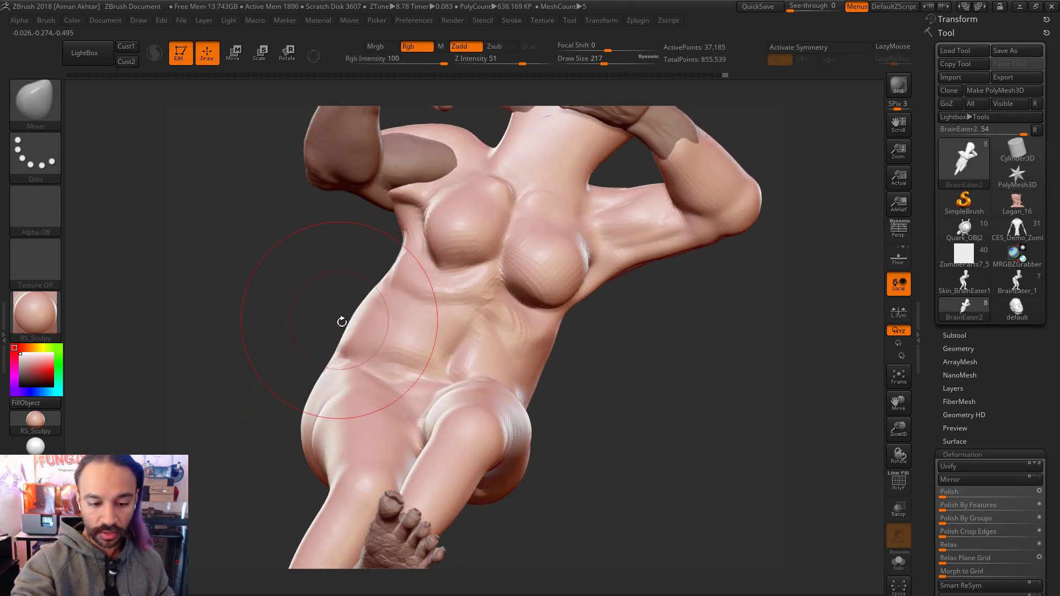
{"action": "left_click_drag", "start_coordinate": [360, 337], "coordinate": [381, 327]}
{"action": "right_click_drag", "start_coordinate": [381, 327], "coordinate": [436, 296]}
{"action": "key", "text": "s"}
{"action": "left_click_drag", "start_coordinate": [311, 253], "coordinate": [305, 253]}
{"action": "left_click_drag", "start_coordinate": [304, 253], "coordinate": [312, 248]}
{"action": "left_click_drag", "start_coordinate": [464, 235], "coordinate": [598, 199], "text": "alt"}
Step: Refine the mannequin's body contours from several angles with the Move brush at varying draw sizes
{"action": "key", "text": "s"}
{"action": "left_click_drag", "start_coordinate": [440, 261], "coordinate": [436, 261]}
{"action": "left_click_drag", "start_coordinate": [451, 271], "coordinate": [449, 270]}
{"action": "left_click_drag", "start_coordinate": [442, 209], "coordinate": [439, 204]}
{"action": "right_click_drag", "start_coordinate": [517, 244], "coordinate": [544, 244]}
{"action": "key", "text": "s"}
{"action": "left_click_drag", "start_coordinate": [326, 333], "coordinate": [333, 334]}
{"action": "mouse_move", "coordinate": [303, 332]}
{"action": "left_mouse_down"}
{"action": "mouse_move", "coordinate": [312, 337]}
{"action": "mouse_move", "coordinate": [291, 350]}
{"action": "mouse_move", "coordinate": [311, 347]}
{"action": "left_mouse_up"}
{"action": "key", "text": "s"}
Step: Adjust the body's back and side silhouette with the Move brush, finishing at draw size 128
{"action": "key", "text": "s"}
{"action": "mouse_move", "coordinate": [445, 322]}
{"action": "left_mouse_down"}
{"action": "mouse_move", "coordinate": [434, 320]}
{"action": "mouse_move", "coordinate": [460, 320]}
{"action": "left_mouse_up"}
{"action": "mouse_move", "coordinate": [389, 324]}
{"action": "left_mouse_down"}
{"action": "mouse_move", "coordinate": [371, 337]}
{"action": "mouse_move", "coordinate": [332, 333]}
{"action": "left_mouse_up"}
{"action": "left_click_drag", "start_coordinate": [402, 248], "coordinate": [382, 262]}
{"action": "key", "text": "s"}
{"action": "mouse_move", "coordinate": [300, 285]}
{"action": "left_mouse_down"}
{"action": "mouse_move", "coordinate": [274, 298]}
{"action": "mouse_move", "coordinate": [297, 298]}
{"action": "left_mouse_up"}
{"action": "right_click_drag", "start_coordinate": [504, 254], "coordinate": [595, 290], "text": "ctrl"}
{"action": "right_click_drag", "start_coordinate": [489, 309], "coordinate": [582, 276], "text": "alt"}
{"action": "key", "text": "s"}
{"action": "left_click_drag", "start_coordinate": [446, 266], "coordinate": [455, 266]}
{"action": "left_click_drag", "start_coordinate": [414, 219], "coordinate": [413, 181]}
Step: Reshape the raised arm and its elbow from behind with the Move brush at varying draw sizes
{"action": "key", "text": "s"}
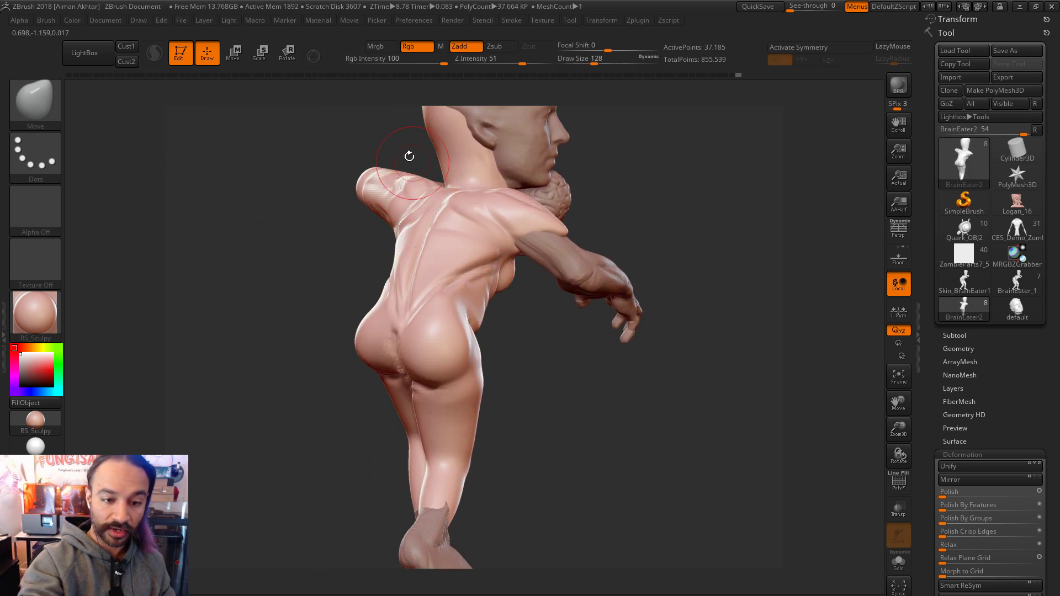
{"action": "right_click_drag", "start_coordinate": [412, 163], "coordinate": [469, 157]}
{"action": "key", "text": "s"}
{"action": "left_click_drag", "start_coordinate": [385, 179], "coordinate": [299, 187]}
{"action": "key", "text": "s"}
{"action": "key", "text": "s"}
{"action": "right_click_drag", "start_coordinate": [296, 168], "coordinate": [303, 179]}
{"action": "key", "text": "s"}
{"action": "mouse_move", "coordinate": [301, 188]}
{"action": "left_mouse_down"}
{"action": "mouse_move", "coordinate": [292, 188]}
{"action": "mouse_move", "coordinate": [318, 202]}
{"action": "left_mouse_up"}
Step: Add volume to the raised upper arm with the Inflate brush at draw size 83
{"action": "key", "text": "s"}
{"action": "mouse_move", "coordinate": [351, 210]}
{"action": "left_mouse_down"}
{"action": "mouse_move", "coordinate": [383, 212]}
{"action": "mouse_move", "coordinate": [369, 187]}
{"action": "left_mouse_up"}
{"action": "key", "text": "s"}
{"action": "key", "text": "b"}
{"action": "key", "text": "i"}
{"action": "key", "text": "n"}
{"action": "key", "text": "s"}
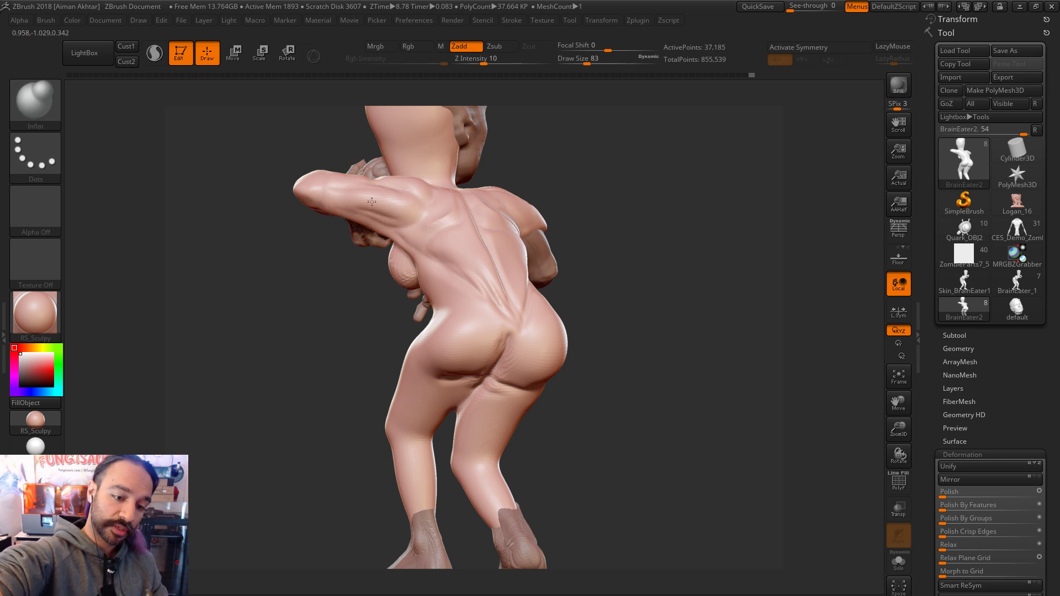
{"action": "mouse_move", "coordinate": [578, 191]}
{"action": "left_mouse_down"}
{"action": "mouse_move", "coordinate": [553, 173]}
{"action": "mouse_move", "coordinate": [475, 220]}
{"action": "left_mouse_up"}
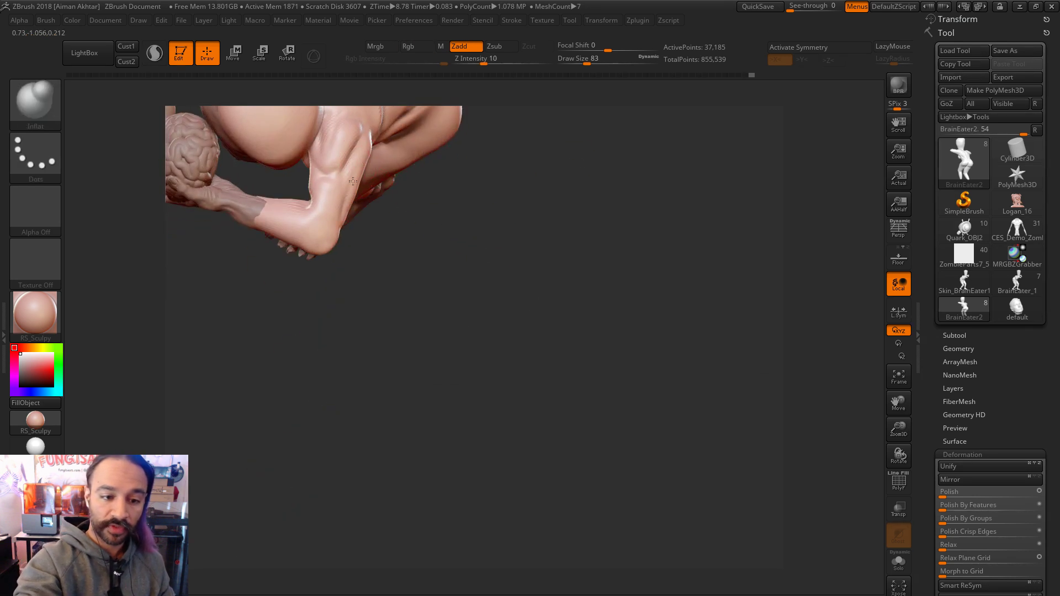
{"action": "left_click_drag", "start_coordinate": [439, 295], "coordinate": [463, 187]}
{"action": "mouse_move", "coordinate": [487, 232]}
{"action": "left_mouse_down", "text": "alt"}
{"action": "mouse_move", "coordinate": [551, 270]}
{"action": "mouse_move", "coordinate": [567, 231]}
{"action": "mouse_move", "coordinate": [539, 226]}
{"action": "left_mouse_up", "text": "alt"}
{"action": "key", "text": "shift"}
{"action": "left_click_drag", "start_coordinate": [450, 251], "coordinate": [398, 246]}
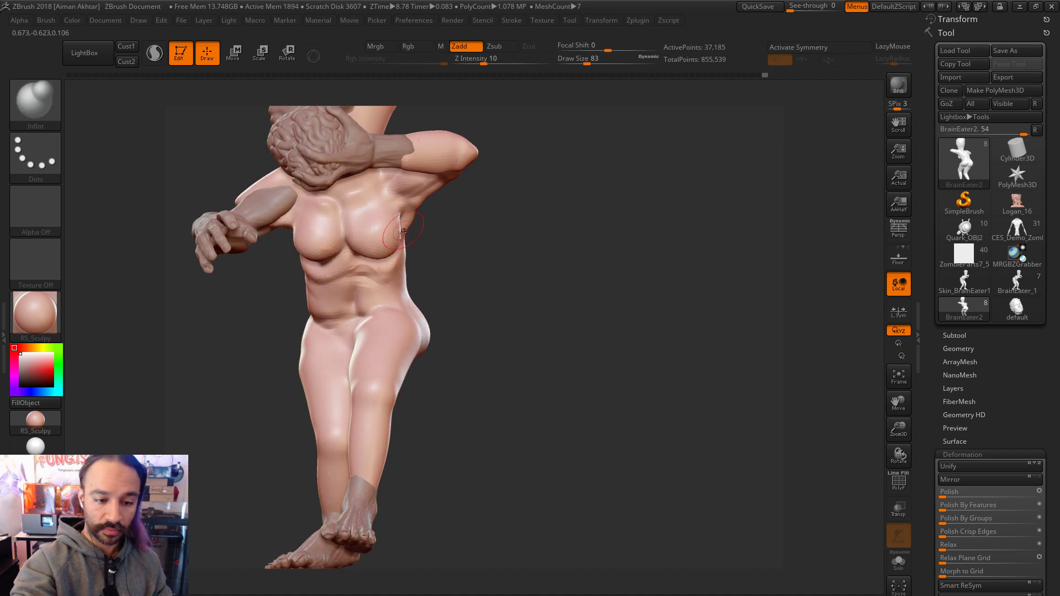
Step: Reshape the breasts with the Move brush, starting at draw size 132 and enlarging it for the side view
{"action": "key", "text": "s"}
{"action": "left_click_drag", "start_coordinate": [322, 249], "coordinate": [292, 253]}
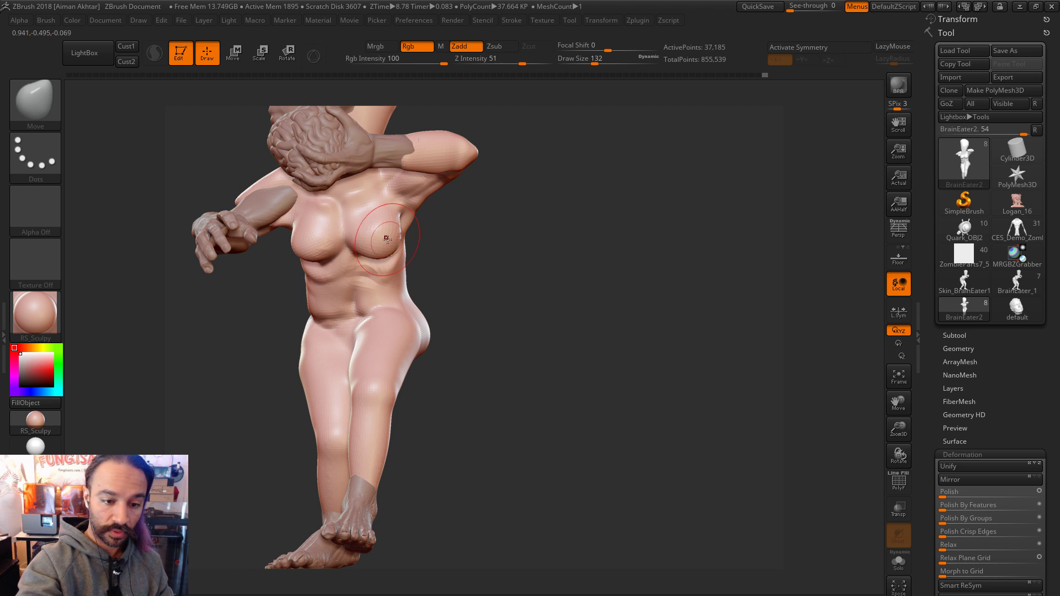
{"action": "left_click_drag", "start_coordinate": [492, 234], "coordinate": [353, 237]}
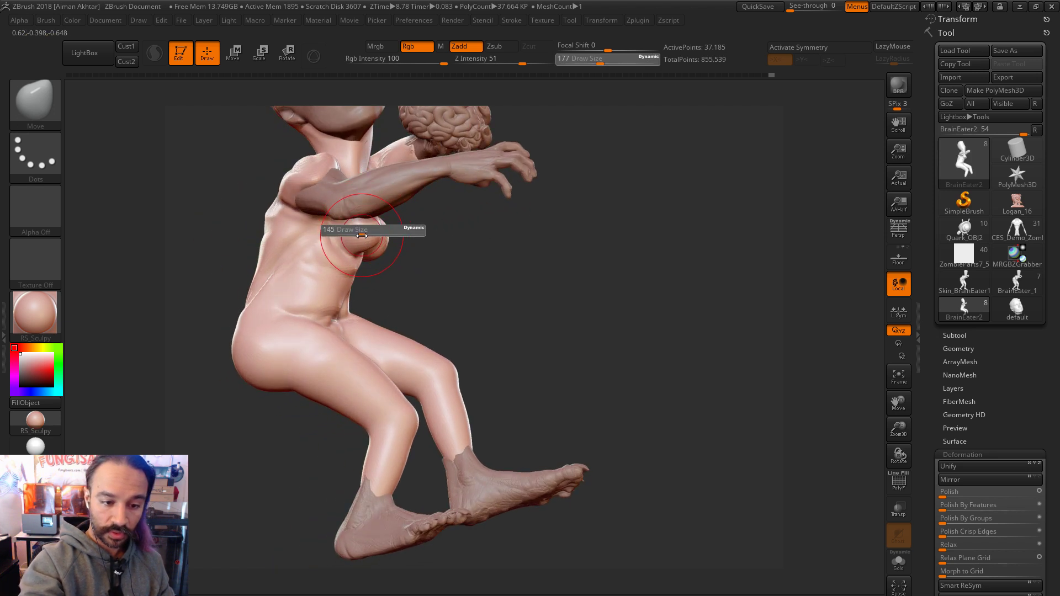
{"action": "left_click_drag", "start_coordinate": [422, 256], "coordinate": [408, 219]}
{"action": "mouse_move", "coordinate": [489, 265]}
{"action": "left_mouse_down"}
{"action": "mouse_move", "coordinate": [433, 278]}
{"action": "mouse_move", "coordinate": [386, 220]}
{"action": "left_mouse_up"}
{"action": "key", "text": "s"}
{"action": "left_click", "coordinate": [369, 223]}
Step: Refine the breast and chest contours from several angles with the Move brush, finishing at draw size 87
{"action": "mouse_move", "coordinate": [312, 243]}
{"action": "left_mouse_down"}
{"action": "mouse_move", "coordinate": [367, 238]}
{"action": "mouse_move", "coordinate": [359, 234]}
{"action": "left_mouse_up"}
{"action": "key", "text": "s"}
{"action": "left_click", "coordinate": [378, 236]}
{"action": "left_click_drag", "start_coordinate": [472, 227], "coordinate": [459, 239]}
{"action": "key", "text": "s"}
{"action": "left_click", "coordinate": [459, 239]}
{"action": "key", "text": "s"}
{"action": "mouse_move", "coordinate": [522, 263]}
{"action": "left_mouse_down"}
{"action": "mouse_move", "coordinate": [512, 264]}
{"action": "mouse_move", "coordinate": [524, 302]}
{"action": "mouse_move", "coordinate": [594, 294]}
{"action": "mouse_move", "coordinate": [680, 346]}
{"action": "mouse_move", "coordinate": [613, 470]}
{"action": "left_mouse_up"}
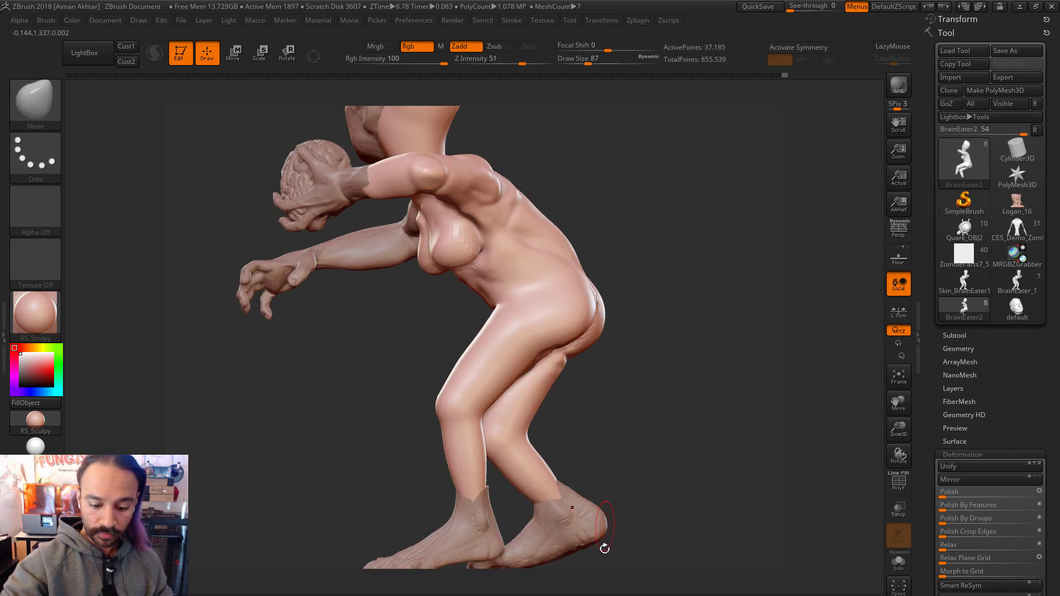
Step: Carve rib and waist folds into the flank below the raised arm with DamStandard at draw sizes 87 and 74
{"action": "key", "text": "b"}
{"action": "key", "text": "d"}
{"action": "key", "text": "s"}
{"action": "left_click_drag", "start_coordinate": [635, 412], "coordinate": [596, 403]}
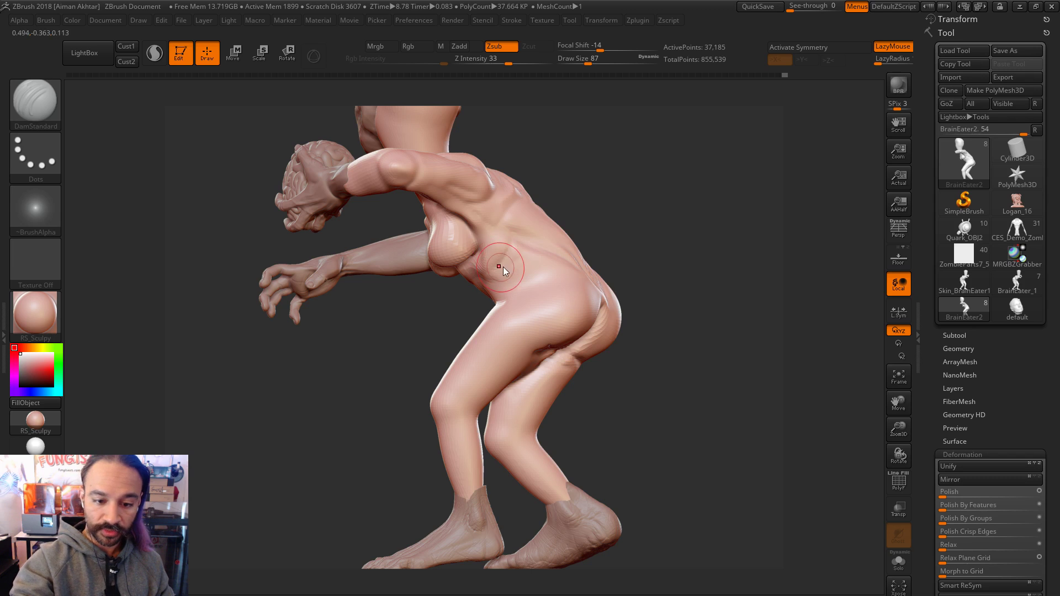
{"action": "left_click_drag", "start_coordinate": [603, 232], "coordinate": [515, 280]}
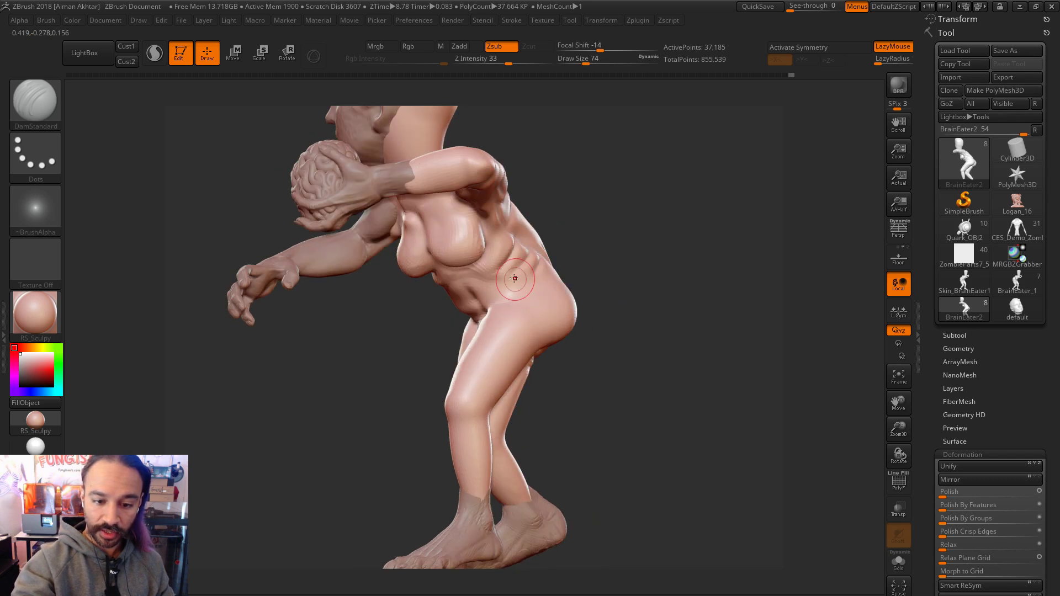
{"action": "mouse_move", "coordinate": [589, 215]}
{"action": "left_mouse_down"}
{"action": "mouse_move", "coordinate": [500, 262]}
{"action": "mouse_move", "coordinate": [514, 295]}
{"action": "mouse_move", "coordinate": [489, 309]}
{"action": "left_mouse_up"}
Step: Carve folds into the abdomen and the flank below the outstretched arm with DamStandard at draw size 74
{"action": "left_click_drag", "start_coordinate": [580, 237], "coordinate": [690, 185]}
{"action": "left_click_drag", "start_coordinate": [439, 272], "coordinate": [453, 314]}
{"action": "left_click_drag", "start_coordinate": [593, 259], "coordinate": [590, 237]}
{"action": "right_click_drag", "start_coordinate": [590, 236], "coordinate": [423, 266]}
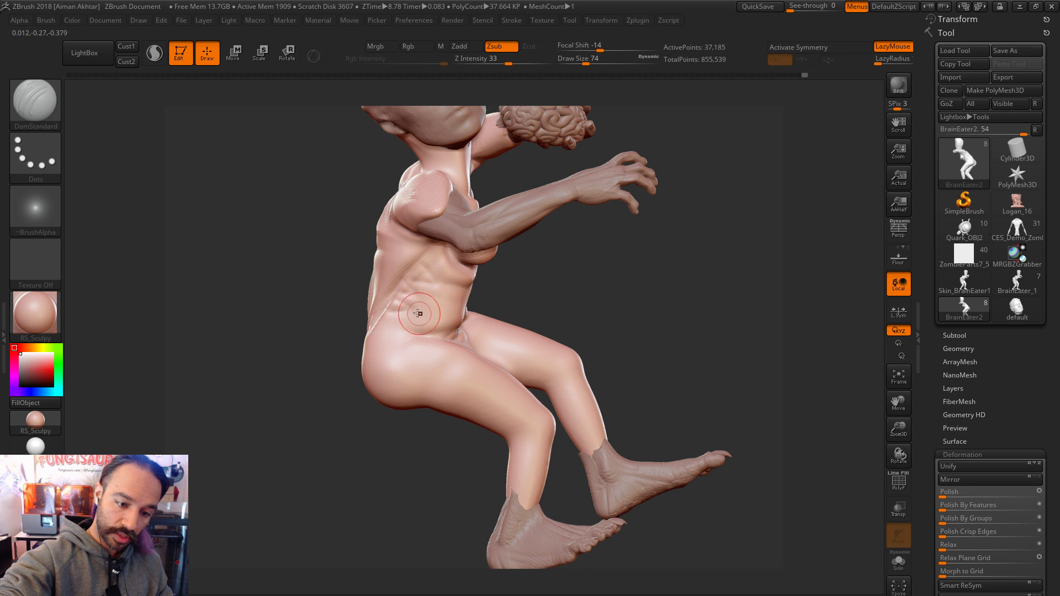
{"action": "mouse_move", "coordinate": [541, 325]}
{"action": "right_mouse_down"}
{"action": "mouse_move", "coordinate": [560, 355]}
{"action": "mouse_move", "coordinate": [624, 336]}
{"action": "mouse_move", "coordinate": [462, 304]}
{"action": "right_mouse_up"}
Step: Define the hip hollow and upper outer thigh below the outstretched arm with DamStandard, starting at draw size 97
{"action": "key", "text": "s"}
{"action": "left_click_drag", "start_coordinate": [464, 303], "coordinate": [460, 327]}
{"action": "key", "text": "["}
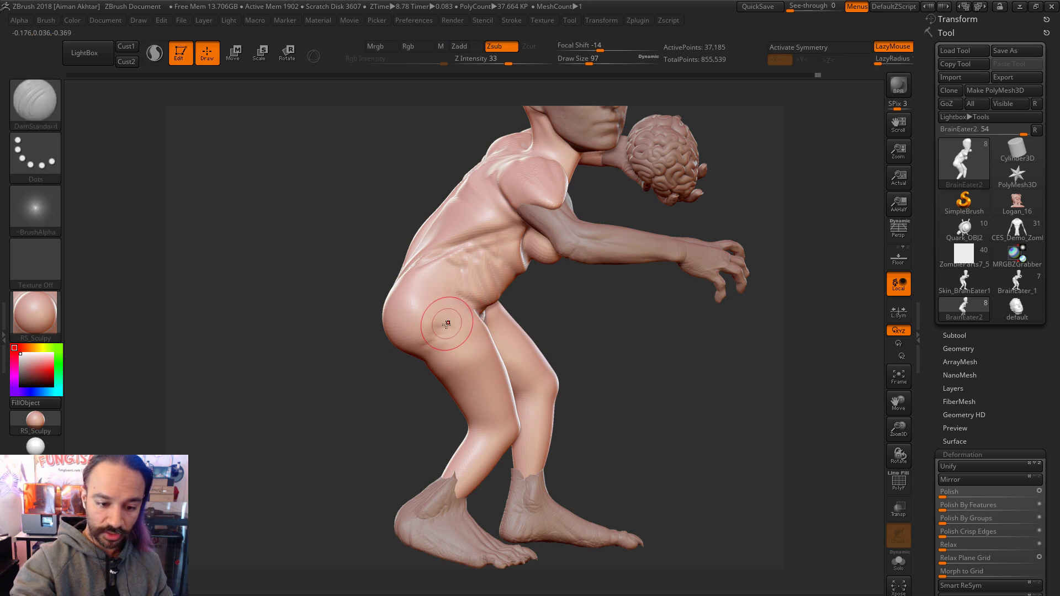
{"action": "right_click_drag", "start_coordinate": [484, 328], "coordinate": [457, 338]}
{"action": "key", "text": "s"}
{"action": "left_click_drag", "start_coordinate": [458, 340], "coordinate": [463, 341]}
{"action": "left_click_drag", "start_coordinate": [640, 289], "coordinate": [640, 264], "text": "alt"}
{"action": "left_click_drag", "start_coordinate": [468, 336], "coordinate": [491, 375]}
{"action": "left_click_drag", "start_coordinate": [665, 305], "coordinate": [626, 310]}
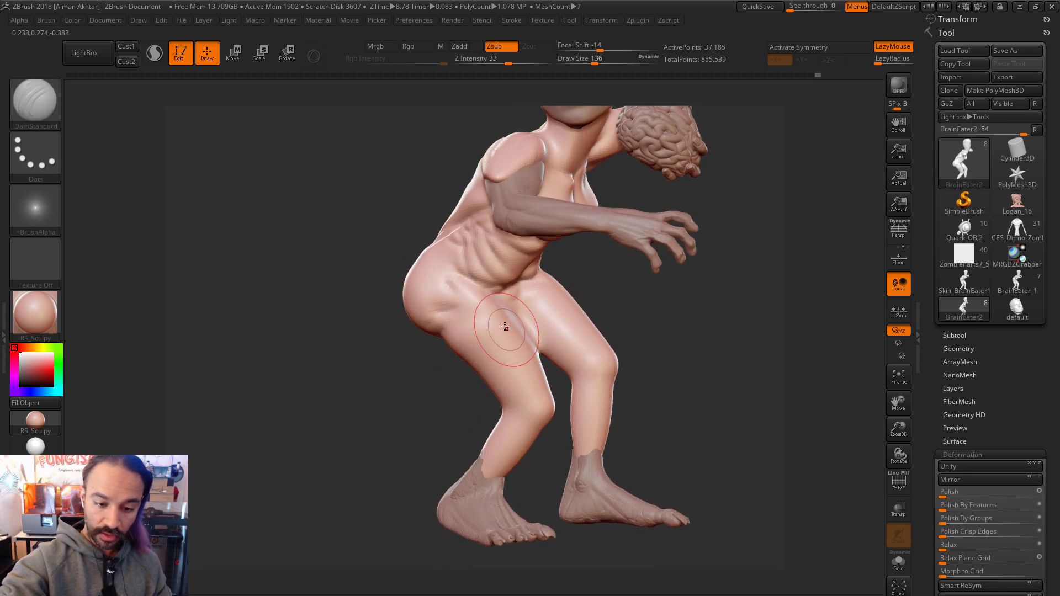
Step: Try a front thigh groove at draw size 136, undo it, and recarve it with DamStandard at draw size 116
{"action": "left_click_drag", "start_coordinate": [683, 329], "coordinate": [635, 328]}
{"action": "left_click_drag", "start_coordinate": [518, 303], "coordinate": [520, 389]}
{"action": "key", "text": "ctrl+z"}
{"action": "key", "text": "bracketleft"}
{"action": "key", "text": "bracketleft"}
{"action": "left_click_drag", "start_coordinate": [494, 306], "coordinate": [527, 374]}
{"action": "left_click_drag", "start_coordinate": [655, 287], "coordinate": [681, 279]}
Step: Carve the hamstring grooves down the back of the thigh to the knee with DamStandard at draw size 116
{"action": "left_click_drag", "start_coordinate": [525, 400], "coordinate": [481, 291]}
{"action": "mouse_move", "coordinate": [596, 346]}
{"action": "right_mouse_down"}
{"action": "mouse_move", "coordinate": [495, 338]}
{"action": "mouse_move", "coordinate": [488, 350]}
{"action": "right_mouse_up"}
{"action": "right_click_drag", "start_coordinate": [586, 301], "coordinate": [448, 371]}
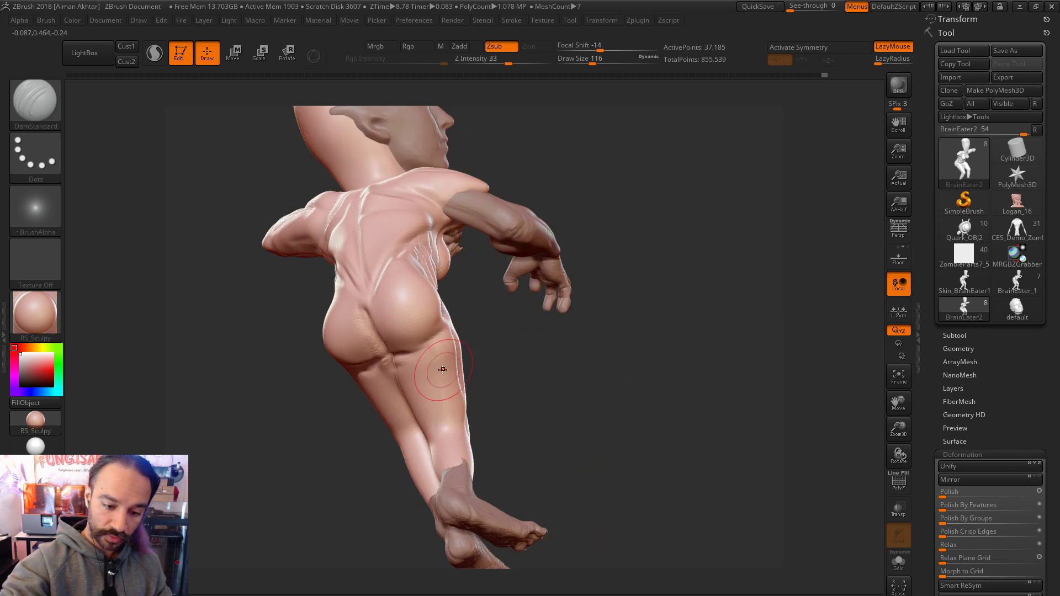
{"action": "mouse_move", "coordinate": [431, 414]}
{"action": "left_mouse_down", "text": "shift"}
{"action": "mouse_move", "coordinate": [434, 380]}
{"action": "mouse_move", "coordinate": [449, 440]}
{"action": "left_mouse_up", "text": "shift"}
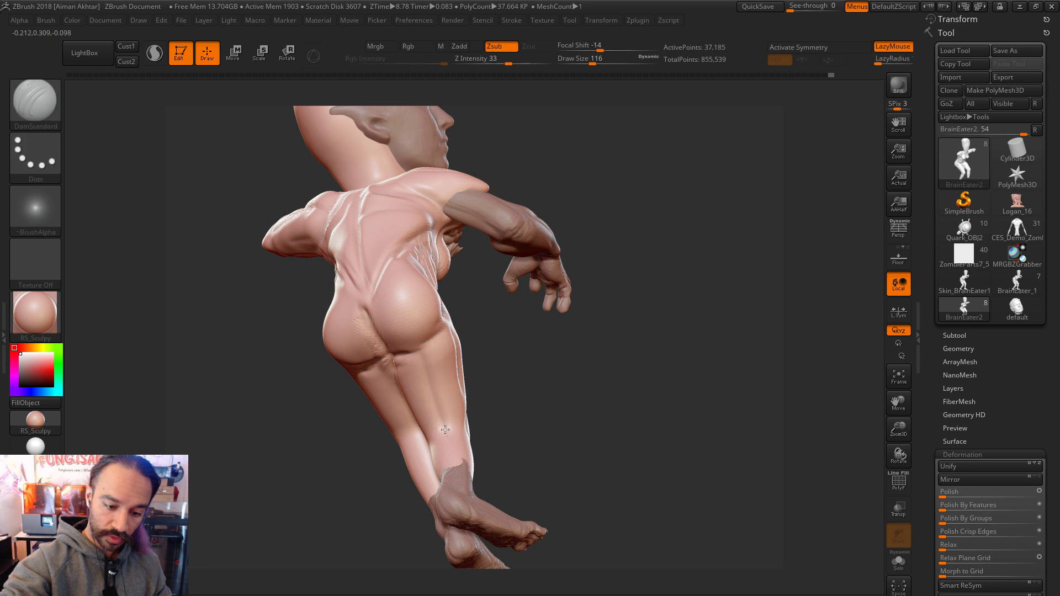
{"action": "right_click_drag", "start_coordinate": [515, 398], "coordinate": [492, 404]}
{"action": "left_click_drag", "start_coordinate": [458, 439], "coordinate": [459, 418]}
Step: Define the tendons and hollow behind the knee with DamStandard at draw size 44
{"action": "mouse_move", "coordinate": [489, 418]}
{"action": "right_mouse_down"}
{"action": "mouse_move", "coordinate": [519, 425]}
{"action": "mouse_move", "coordinate": [539, 271]}
{"action": "right_mouse_up"}
{"action": "key", "text": "s"}
{"action": "mouse_move", "coordinate": [462, 381]}
{"action": "left_mouse_down"}
{"action": "mouse_move", "coordinate": [440, 374]}
{"action": "mouse_move", "coordinate": [454, 337]}
{"action": "left_mouse_up"}
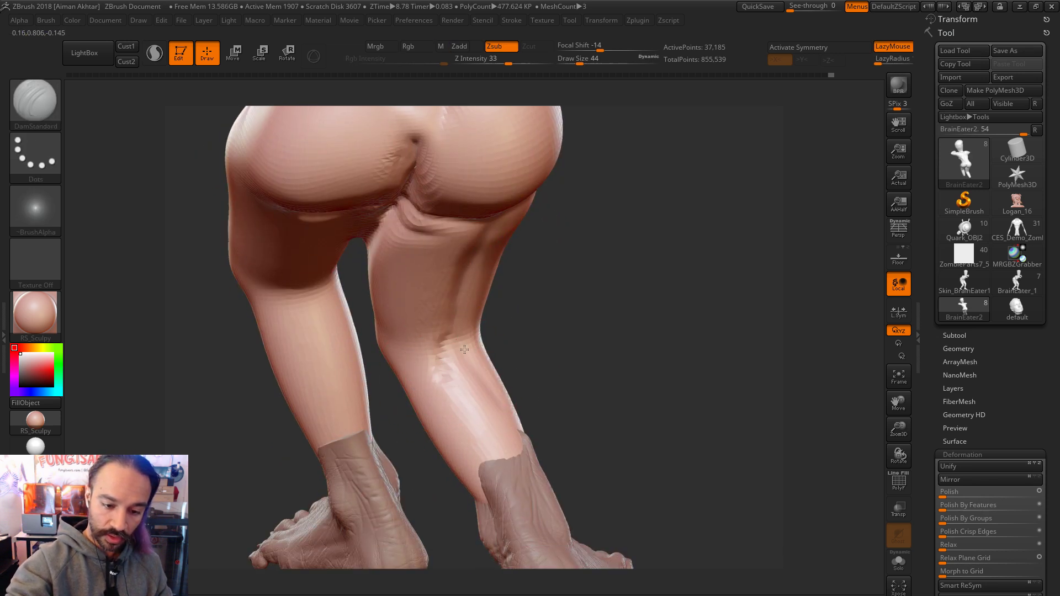
{"action": "right_click_drag", "start_coordinate": [538, 337], "coordinate": [540, 375], "text": "ctrl"}
{"action": "right_click_drag", "start_coordinate": [540, 375], "coordinate": [576, 374]}
Step: Carve repeated muscle and crease lines around the buttocks and backs of the thighs with DamStandard
{"action": "key", "text": "s"}
{"action": "mouse_move", "coordinate": [462, 244]}
{"action": "left_mouse_down"}
{"action": "mouse_move", "coordinate": [475, 243]}
{"action": "mouse_move", "coordinate": [422, 277]}
{"action": "left_mouse_up"}
{"action": "right_click_drag", "start_coordinate": [566, 283], "coordinate": [569, 243]}
{"action": "left_click_drag", "start_coordinate": [482, 240], "coordinate": [430, 277]}
{"action": "right_click_drag", "start_coordinate": [543, 279], "coordinate": [579, 275]}
{"action": "left_click_drag", "start_coordinate": [463, 228], "coordinate": [396, 270]}
{"action": "right_click_drag", "start_coordinate": [565, 285], "coordinate": [575, 284]}
{"action": "left_click_drag", "start_coordinate": [442, 252], "coordinate": [407, 285]}
{"action": "right_click_drag", "start_coordinate": [602, 287], "coordinate": [560, 259]}
Step: Deepen the muscle grooves along the outer thigh with DamStandard at draw size 83
{"action": "left_click_drag", "start_coordinate": [481, 252], "coordinate": [509, 352]}
{"action": "right_click_drag", "start_coordinate": [529, 330], "coordinate": [552, 323]}
{"action": "key", "text": "s"}
{"action": "left_click_drag", "start_coordinate": [492, 271], "coordinate": [524, 315]}
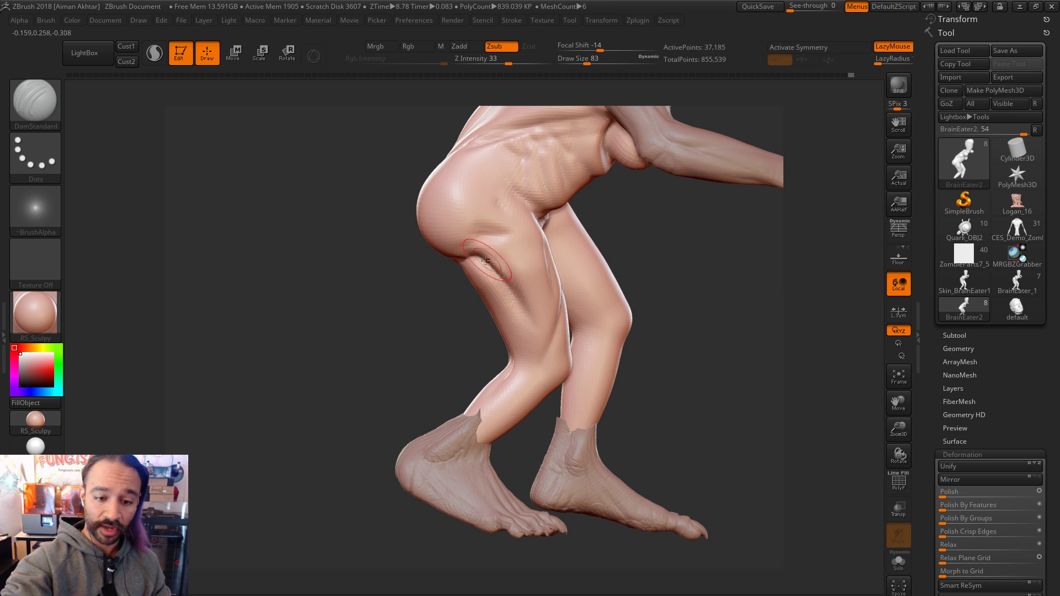
{"action": "left_click_drag", "start_coordinate": [675, 351], "coordinate": [607, 361]}
Step: Carve the shin and calf muscle lines on the lower leg beneath the outstretched arm with DamStandard at draw size 54
{"action": "key", "text": "s"}
{"action": "left_click_drag", "start_coordinate": [518, 386], "coordinate": [486, 450]}
{"action": "left_click_drag", "start_coordinate": [652, 414], "coordinate": [545, 409]}
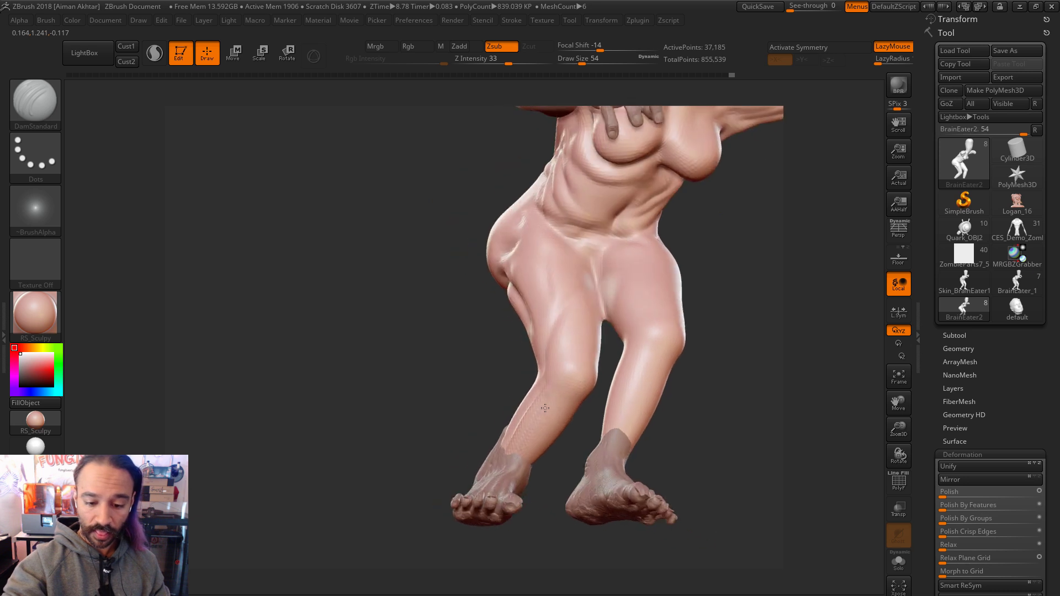
{"action": "right_click_drag", "start_coordinate": [546, 409], "coordinate": [571, 385]}
{"action": "right_click_drag", "start_coordinate": [540, 468], "coordinate": [590, 348]}
Step: Define the other leg's shin muscles and kneecap with DamStandard at draw size 54
{"action": "right_click_drag", "start_coordinate": [677, 369], "coordinate": [603, 373]}
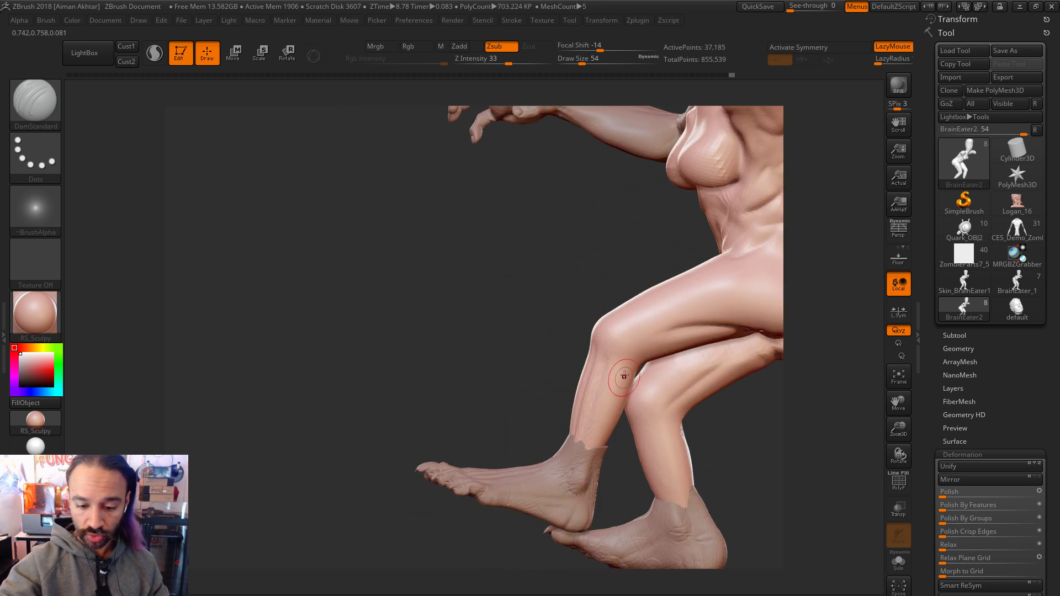
{"action": "mouse_move", "coordinate": [547, 402]}
{"action": "right_mouse_down"}
{"action": "mouse_move", "coordinate": [618, 352]}
{"action": "mouse_move", "coordinate": [581, 326]}
{"action": "right_mouse_up"}
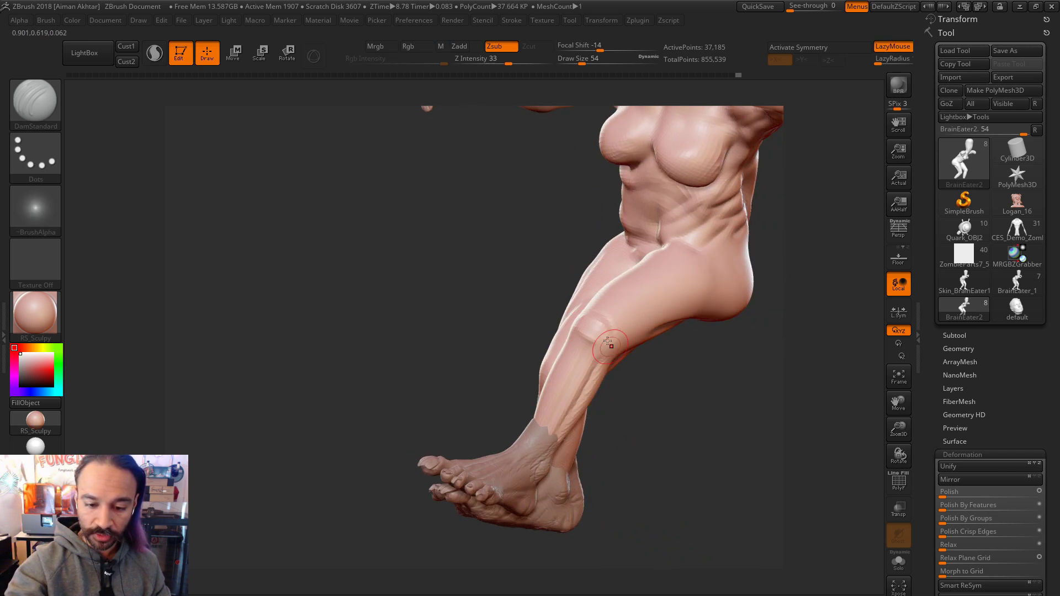
{"action": "right_click_drag", "start_coordinate": [588, 345], "coordinate": [597, 303]}
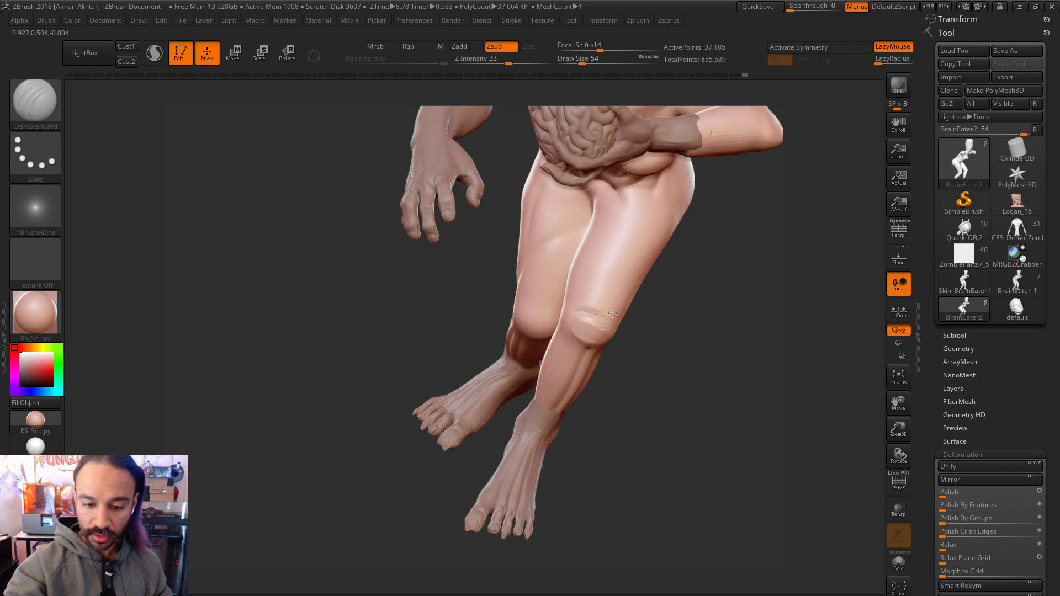
{"action": "right_click_drag", "start_coordinate": [605, 328], "coordinate": [618, 270]}
Step: Carve the quadriceps lines above the knee with DamStandard at draw size 54, undoing the last outer thigh stroke
{"action": "right_click_drag", "start_coordinate": [661, 319], "coordinate": [610, 245]}
{"action": "right_click_drag", "start_coordinate": [711, 310], "coordinate": [578, 215]}
{"action": "right_click_drag", "start_coordinate": [664, 358], "coordinate": [618, 237]}
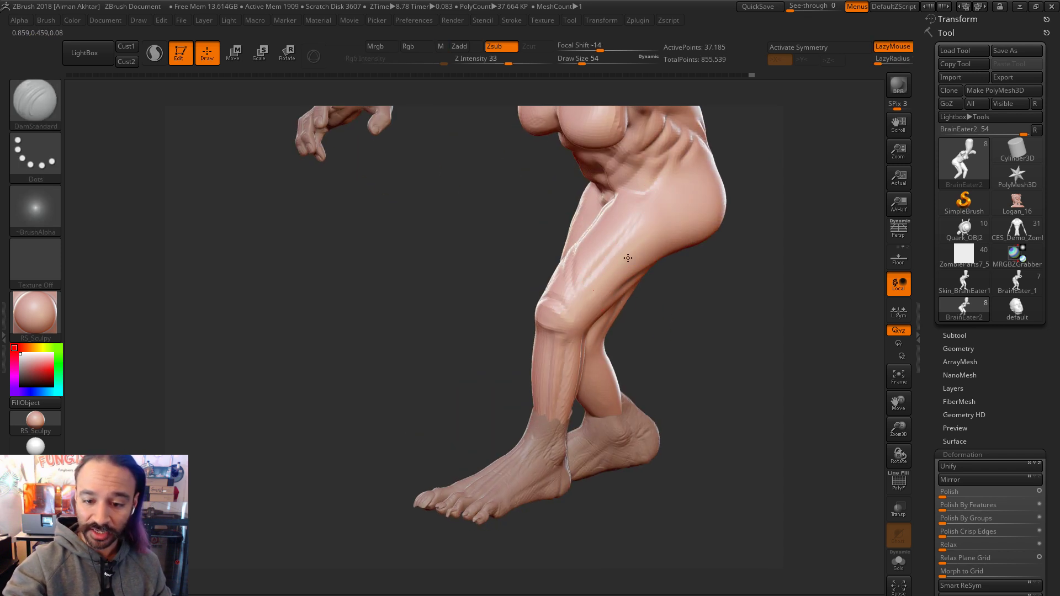
{"action": "right_click_drag", "start_coordinate": [737, 280], "coordinate": [580, 309]}
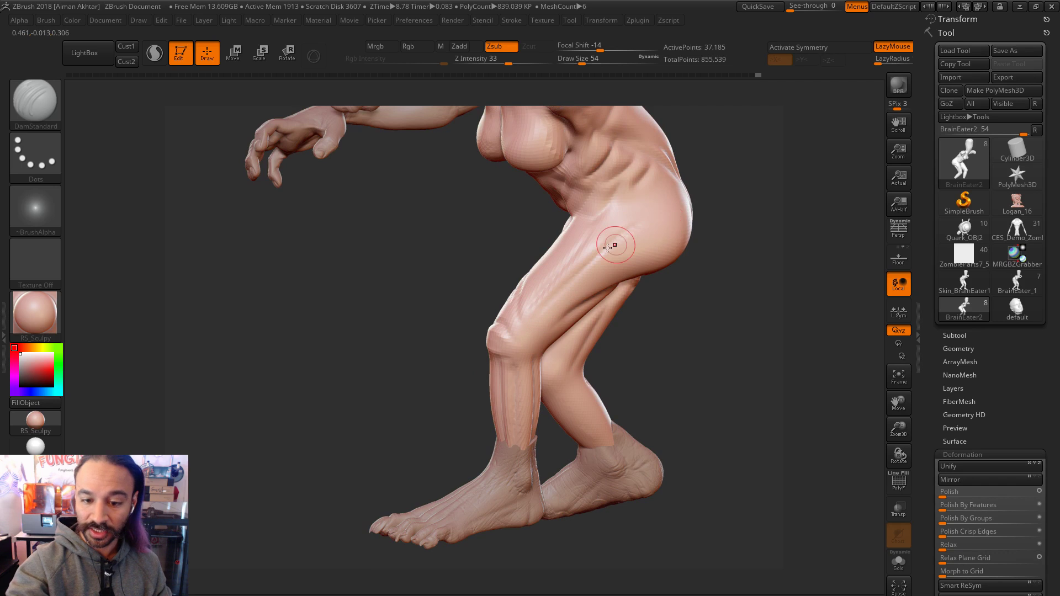
{"action": "mouse_move", "coordinate": [603, 258]}
{"action": "left_mouse_down"}
{"action": "mouse_move", "coordinate": [657, 216]}
{"action": "mouse_move", "coordinate": [657, 243]}
{"action": "mouse_move", "coordinate": [546, 310]}
{"action": "left_mouse_up"}
{"action": "key", "text": "ctrl+z"}
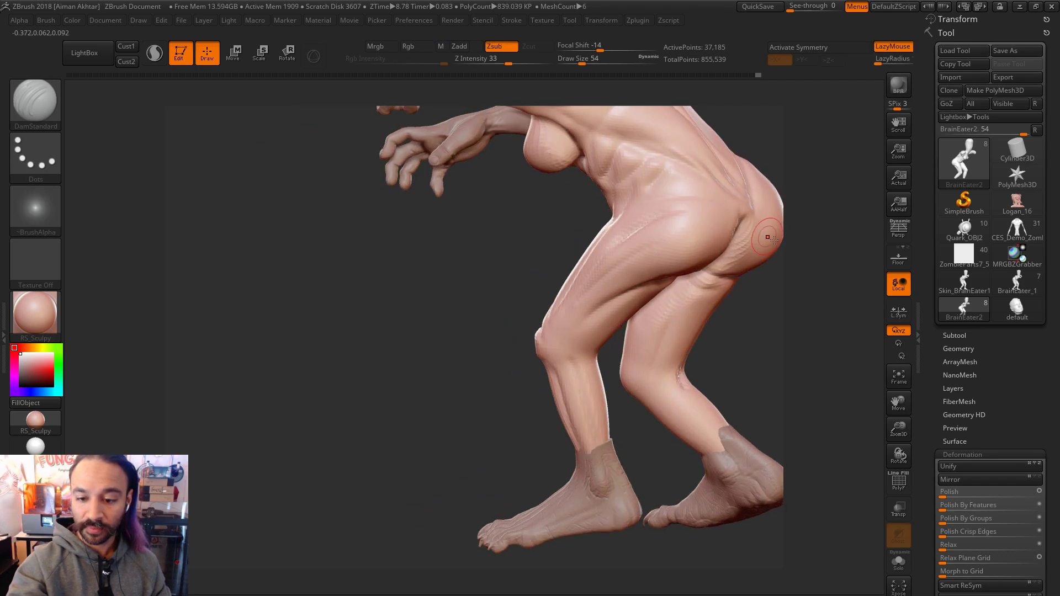
Step: Carve muscle lines across the hips and buttocks with DamStandard at draw size 54
{"action": "right_click_drag", "start_coordinate": [786, 307], "coordinate": [645, 249]}
{"action": "left_click_drag", "start_coordinate": [812, 199], "coordinate": [615, 256], "text": "alt"}
{"action": "left_click_drag", "start_coordinate": [615, 257], "coordinate": [566, 302]}
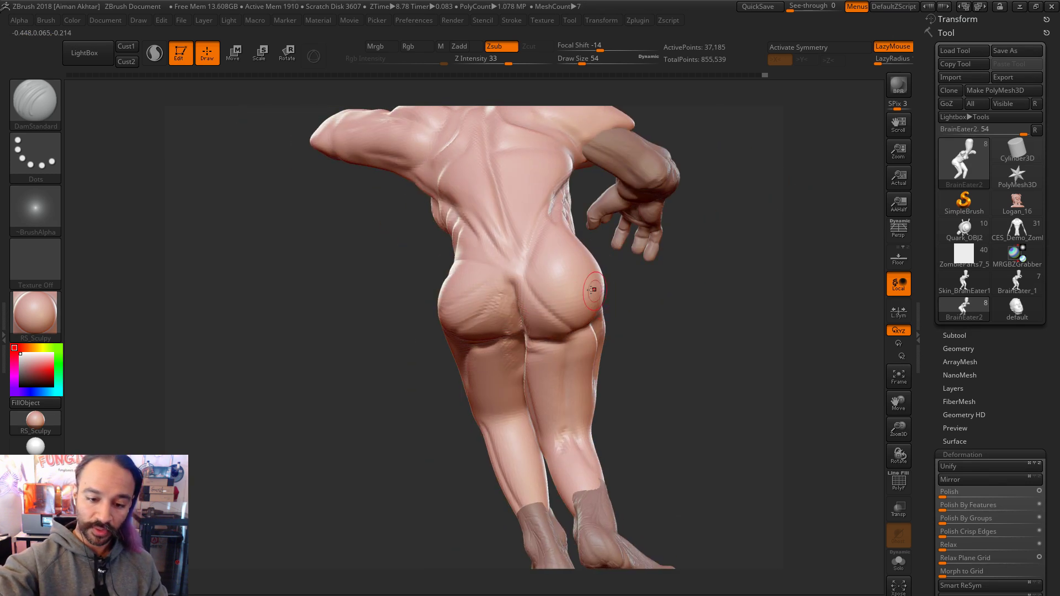
{"action": "mouse_move", "coordinate": [535, 260]}
{"action": "right_mouse_down"}
{"action": "mouse_move", "coordinate": [607, 340]}
{"action": "mouse_move", "coordinate": [636, 339]}
{"action": "right_mouse_up"}
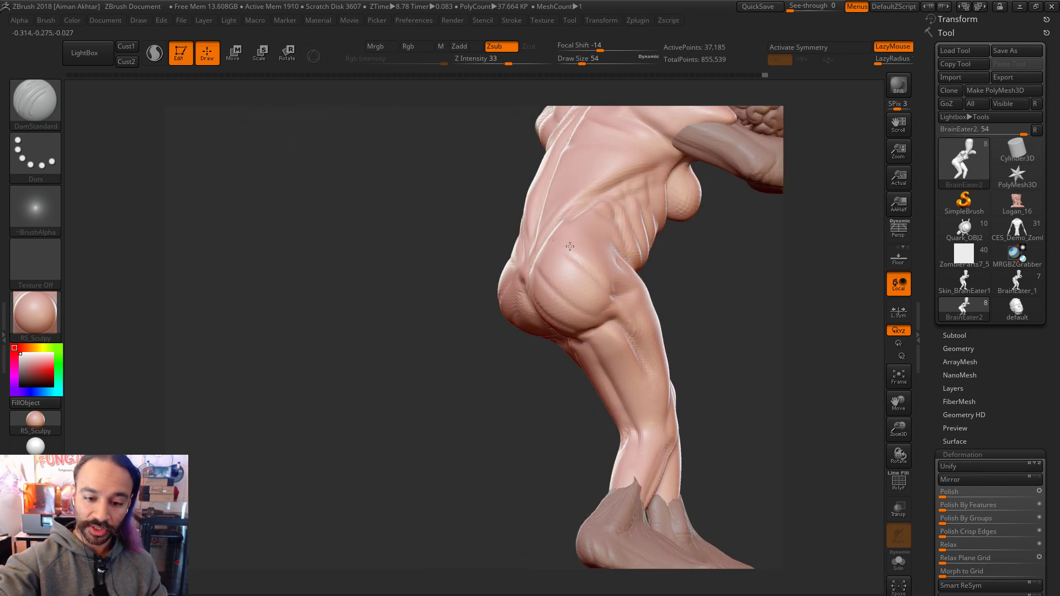
{"action": "right_click_drag", "start_coordinate": [689, 306], "coordinate": [734, 287], "text": "ctrl"}
{"action": "mouse_move", "coordinate": [734, 287]}
{"action": "right_mouse_down"}
{"action": "mouse_move", "coordinate": [667, 381]}
{"action": "mouse_move", "coordinate": [662, 420]}
{"action": "right_mouse_up"}
Step: Adjust the back, hip and buttock silhouette with the Move brush at varying draw sizes
{"action": "key", "text": "b"}
{"action": "key", "text": "m"}
{"action": "key", "text": "v"}
{"action": "key", "text": "s"}
{"action": "mouse_move", "coordinate": [501, 324]}
{"action": "left_mouse_down"}
{"action": "mouse_move", "coordinate": [525, 327]}
{"action": "mouse_move", "coordinate": [485, 335]}
{"action": "mouse_move", "coordinate": [510, 303]}
{"action": "mouse_move", "coordinate": [502, 299]}
{"action": "left_mouse_up"}
{"action": "key", "text": "s"}
Step: Reshape the thigh and knee outlines with the Move brush, finishing at draw size 120
{"action": "key", "text": "s"}
{"action": "key", "text": "s"}
{"action": "right_click_drag", "start_coordinate": [518, 267], "coordinate": [529, 272]}
{"action": "right_click_drag", "start_coordinate": [676, 370], "coordinate": [657, 326], "text": "ctrl"}
{"action": "key", "text": "s"}
{"action": "mouse_move", "coordinate": [570, 359]}
{"action": "left_mouse_down"}
{"action": "mouse_move", "coordinate": [524, 368]}
{"action": "mouse_move", "coordinate": [529, 392]}
{"action": "left_mouse_up"}
{"action": "key", "text": "s"}
{"action": "key", "text": "s"}
{"action": "left_click_drag", "start_coordinate": [535, 390], "coordinate": [521, 410]}
{"action": "key", "text": "s"}
{"action": "right_click_drag", "start_coordinate": [492, 411], "coordinate": [646, 401]}
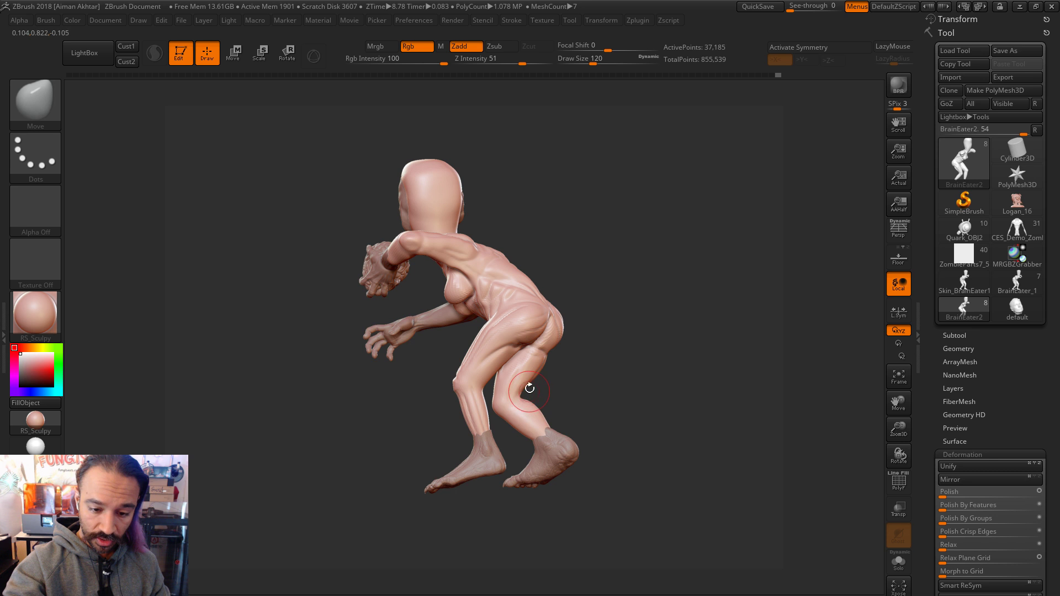
{"action": "right_click_drag", "start_coordinate": [529, 392], "coordinate": [508, 392]}
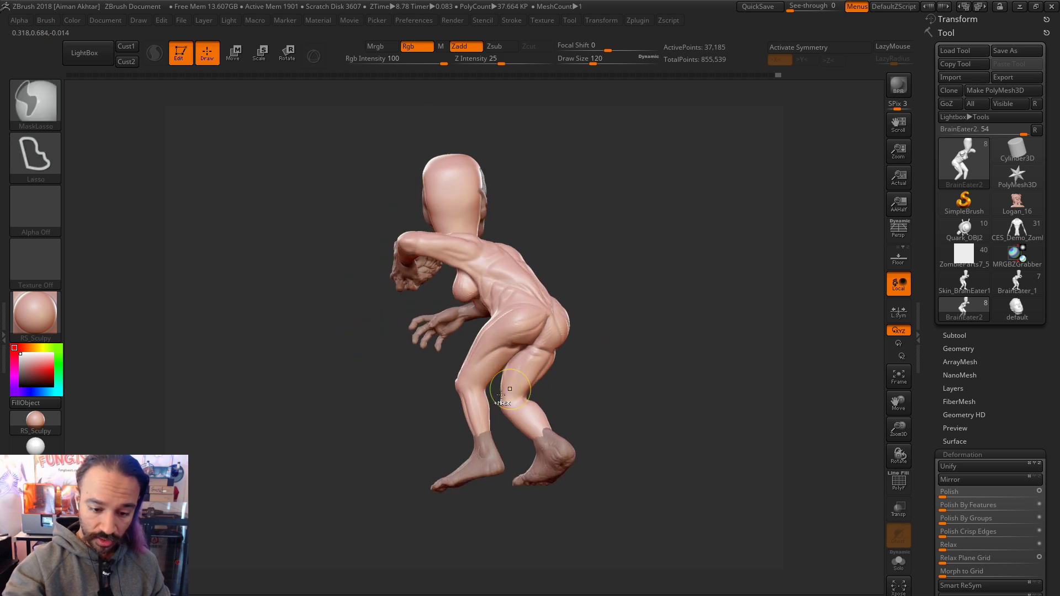
Step: Refine the leg silhouettes with the Move brush at draw size 154, finishing at draw size 299
{"action": "key", "text": "s"}
{"action": "left_click_drag", "start_coordinate": [486, 383], "coordinate": [487, 421]}
{"action": "left_click_drag", "start_coordinate": [599, 377], "coordinate": [490, 397]}
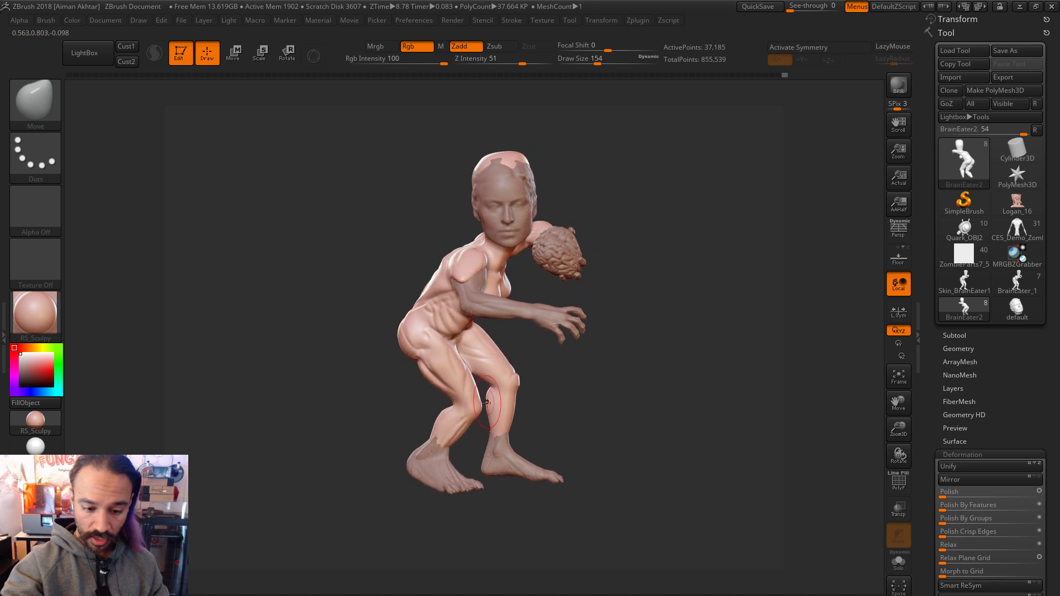
{"action": "left_click_drag", "start_coordinate": [599, 371], "coordinate": [490, 385]}
{"action": "key", "text": "s"}
{"action": "left_click_drag", "start_coordinate": [516, 349], "coordinate": [521, 349]}
{"action": "left_click_drag", "start_coordinate": [514, 352], "coordinate": [524, 347]}
{"action": "key", "text": "s"}
{"action": "mouse_move", "coordinate": [625, 308]}
{"action": "left_mouse_down"}
{"action": "mouse_move", "coordinate": [597, 336]}
{"action": "mouse_move", "coordinate": [630, 344]}
{"action": "mouse_move", "coordinate": [504, 339]}
{"action": "mouse_move", "coordinate": [498, 350]}
{"action": "mouse_move", "coordinate": [656, 339]}
{"action": "mouse_move", "coordinate": [620, 339]}
{"action": "mouse_move", "coordinate": [628, 358]}
{"action": "left_mouse_up"}
{"action": "key", "text": "s"}
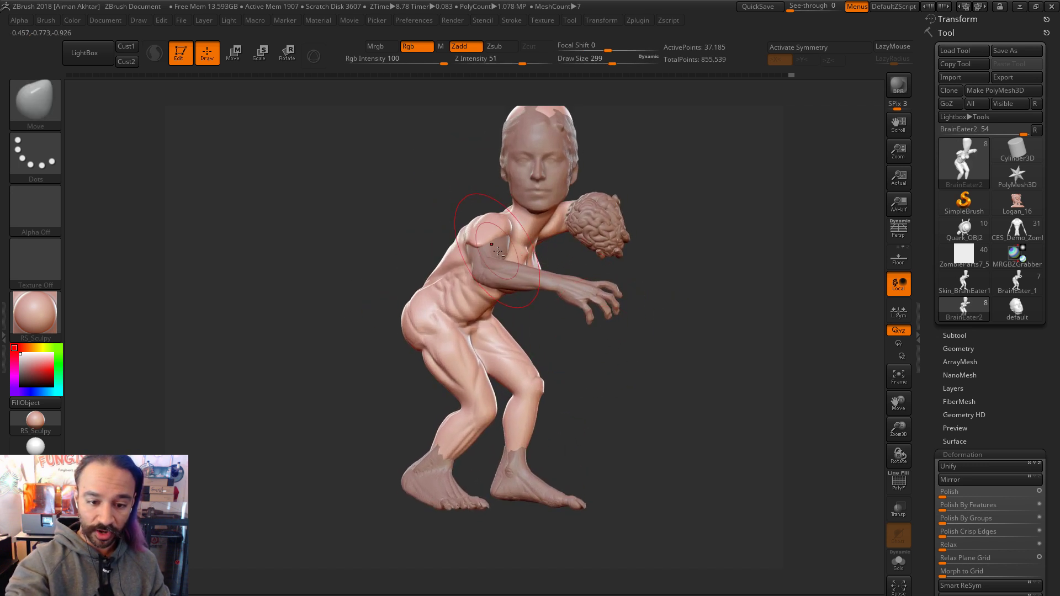
Step: Select the outstretched arm subtool BrainEater3_3 and adjust its elbow and hand with the Move brush at draw sizes 163 and 83
{"action": "left_click", "coordinate": [499, 252], "text": "alt"}
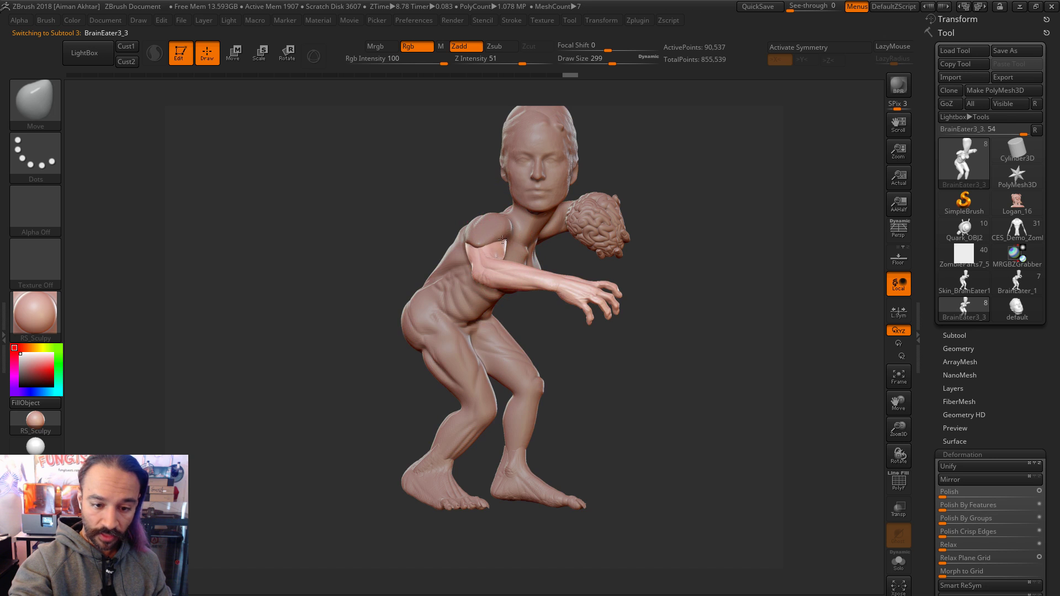
{"action": "key", "text": "s"}
{"action": "left_click_drag", "start_coordinate": [501, 271], "coordinate": [472, 280]}
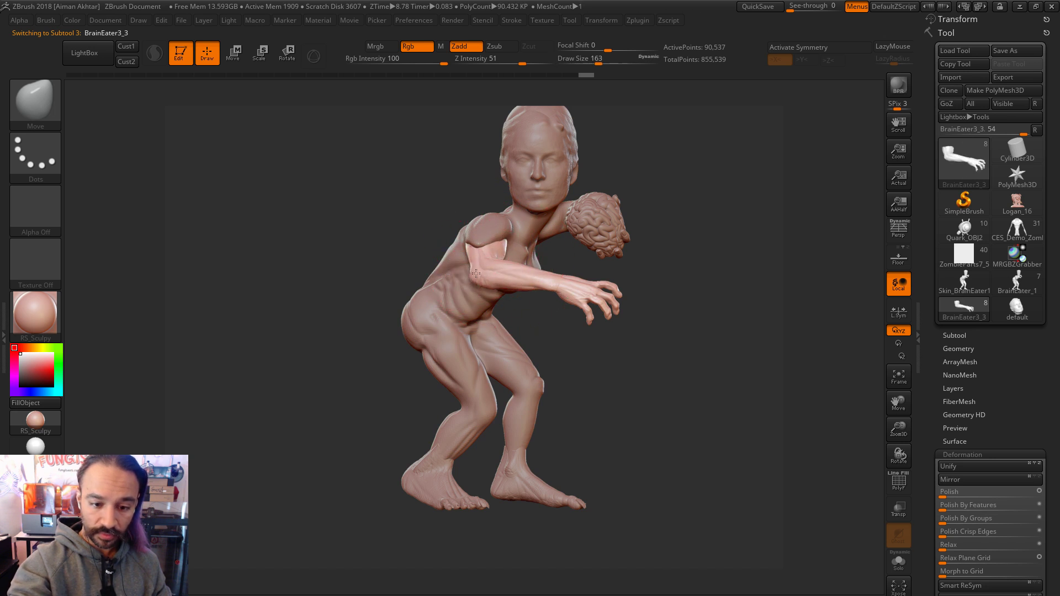
{"action": "key", "text": "bracketleft"}
{"action": "key", "text": "bracketleft"}
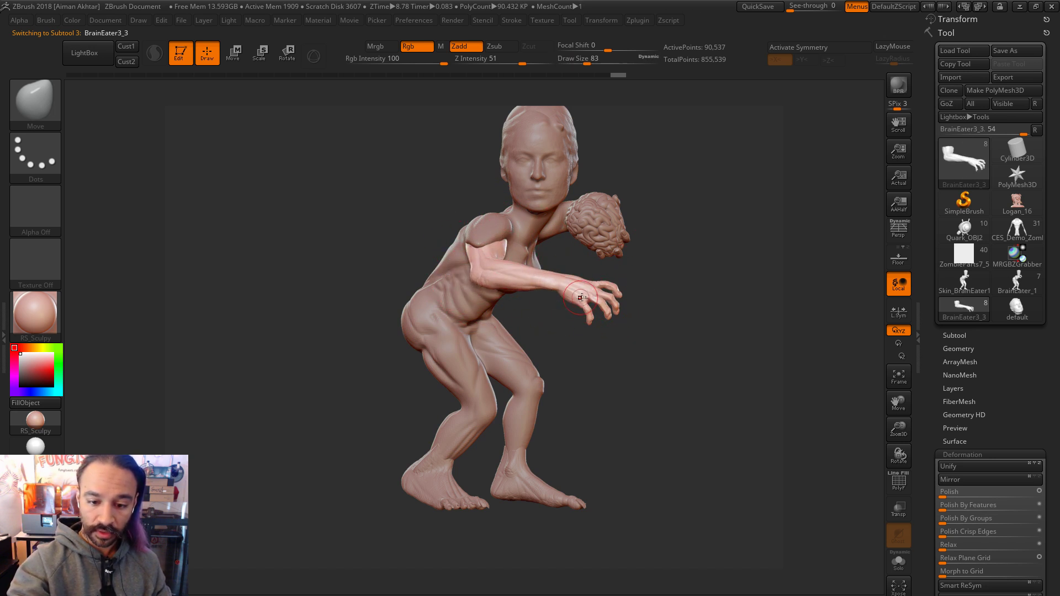
{"action": "mouse_move", "coordinate": [664, 334]}
{"action": "left_mouse_down"}
{"action": "mouse_move", "coordinate": [607, 340]}
{"action": "mouse_move", "coordinate": [647, 335]}
{"action": "left_mouse_up"}
Step: Reselect the BrainEater2 body and reshape the shoulder above the outstretched arm with Move at draw sizes 97 and 136
{"action": "left_click", "coordinate": [549, 236], "text": "alt"}
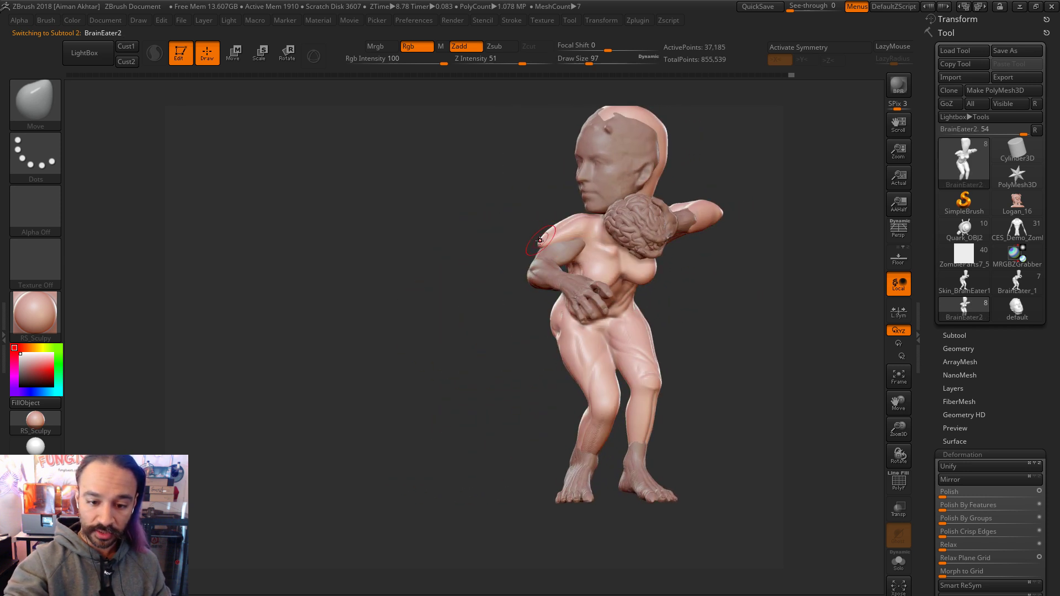
{"action": "key", "text": "bracketright"}
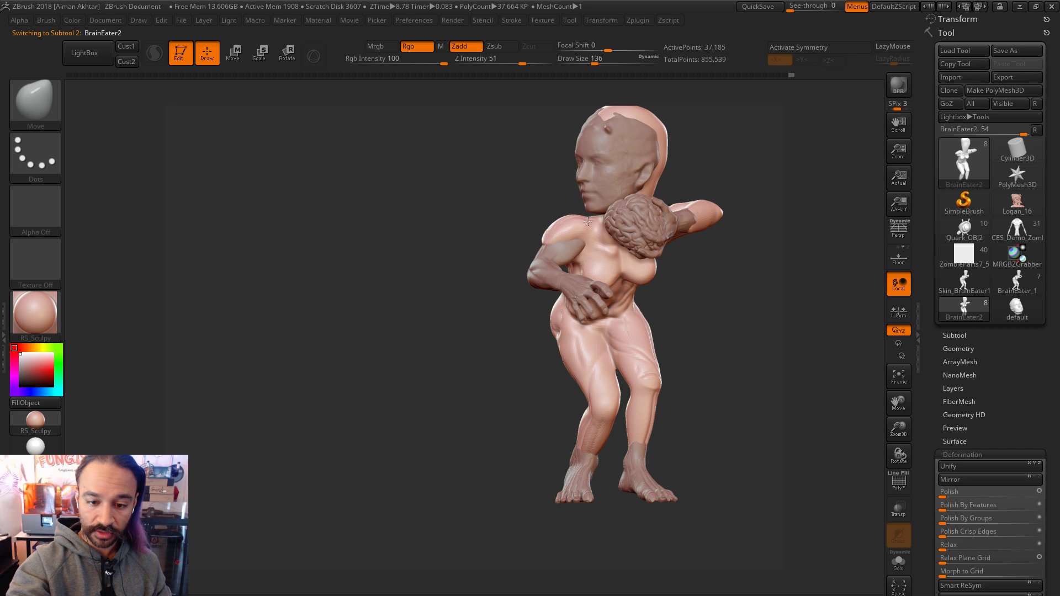
{"action": "mouse_move", "coordinate": [743, 260]}
{"action": "left_mouse_down", "text": "alt"}
{"action": "mouse_move", "coordinate": [773, 277]}
{"action": "mouse_move", "coordinate": [706, 362]}
{"action": "left_mouse_up", "text": "alt"}
{"action": "left_click_drag", "start_coordinate": [712, 467], "coordinate": [701, 588], "text": "alt"}
Step: Carve the collarbones and the base of the neck with DamStandard at draw sizes 83 and 87
{"action": "key", "text": "b"}
{"action": "key", "text": "d"}
{"action": "key", "text": "s"}
{"action": "key", "text": "s"}
{"action": "left_click_drag", "start_coordinate": [519, 352], "coordinate": [507, 352]}
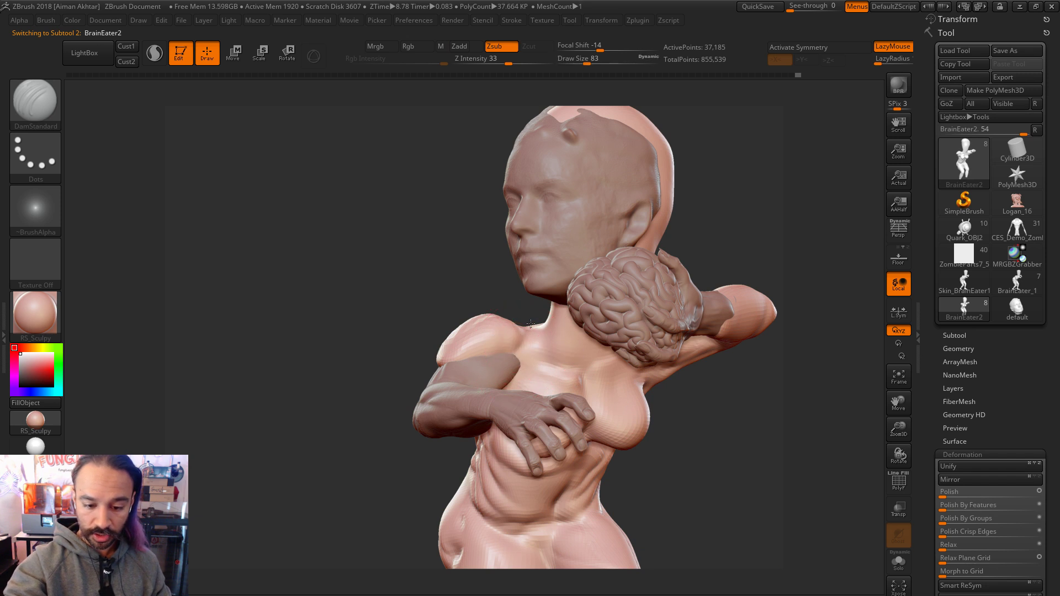
{"action": "key", "text": "s"}
{"action": "right_click_drag", "start_coordinate": [570, 338], "coordinate": [721, 362]}
{"action": "key", "text": "s"}
{"action": "left_click_drag", "start_coordinate": [562, 325], "coordinate": [563, 325]}
{"action": "right_click_drag", "start_coordinate": [646, 348], "coordinate": [568, 365]}
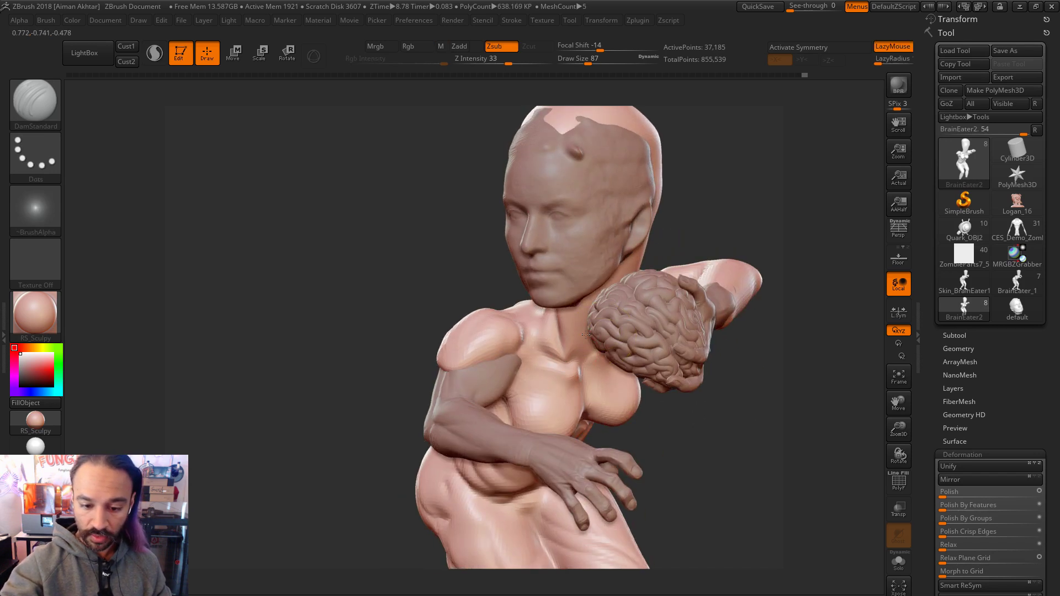
Step: Sharpen the collarbones and the notch at the base of the neck with DamStandard at draw sizes 68 and 51
{"action": "mouse_move", "coordinate": [571, 359]}
{"action": "left_mouse_down", "text": "shift"}
{"action": "mouse_move", "coordinate": [554, 326]}
{"action": "mouse_move", "coordinate": [527, 359]}
{"action": "left_mouse_up", "text": "shift"}
{"action": "key", "text": "s"}
{"action": "left_click_drag", "start_coordinate": [538, 359], "coordinate": [572, 370], "text": "shift"}
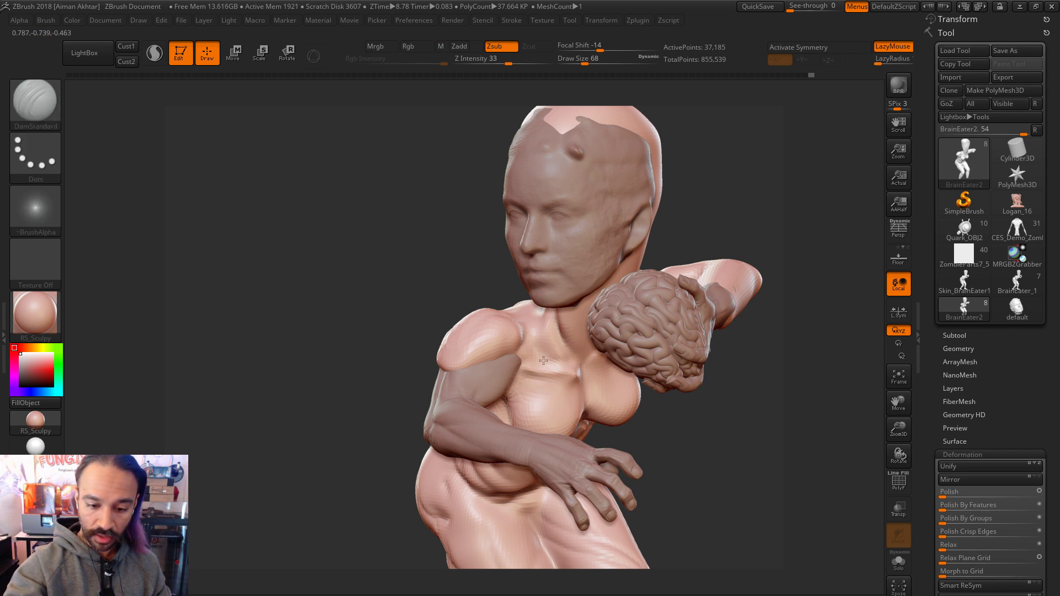
{"action": "right_click_drag", "start_coordinate": [690, 379], "coordinate": [539, 315]}
{"action": "key", "text": "s"}
{"action": "left_click", "coordinate": [540, 320]}
{"action": "right_click_drag", "start_coordinate": [705, 398], "coordinate": [514, 253]}
{"action": "right_click_drag", "start_coordinate": [701, 280], "coordinate": [508, 280]}
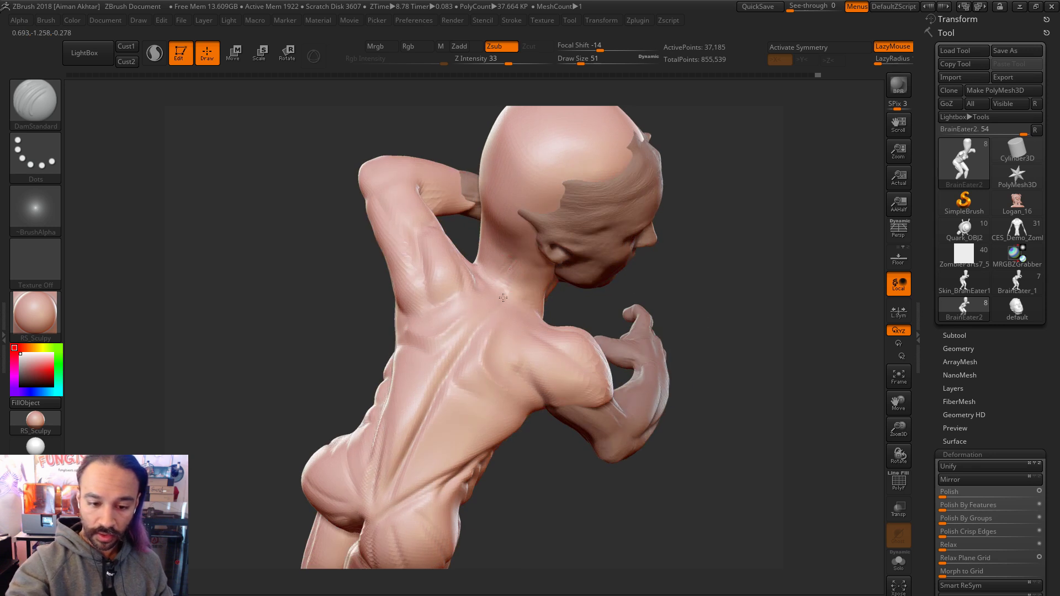
Step: Build up the muscles at the back and side of the neck with ClayTubes and Clay at draw size 51
{"action": "left_click_drag", "start_coordinate": [493, 319], "coordinate": [519, 304]}
{"action": "key", "text": "ctrl+shift+c"}
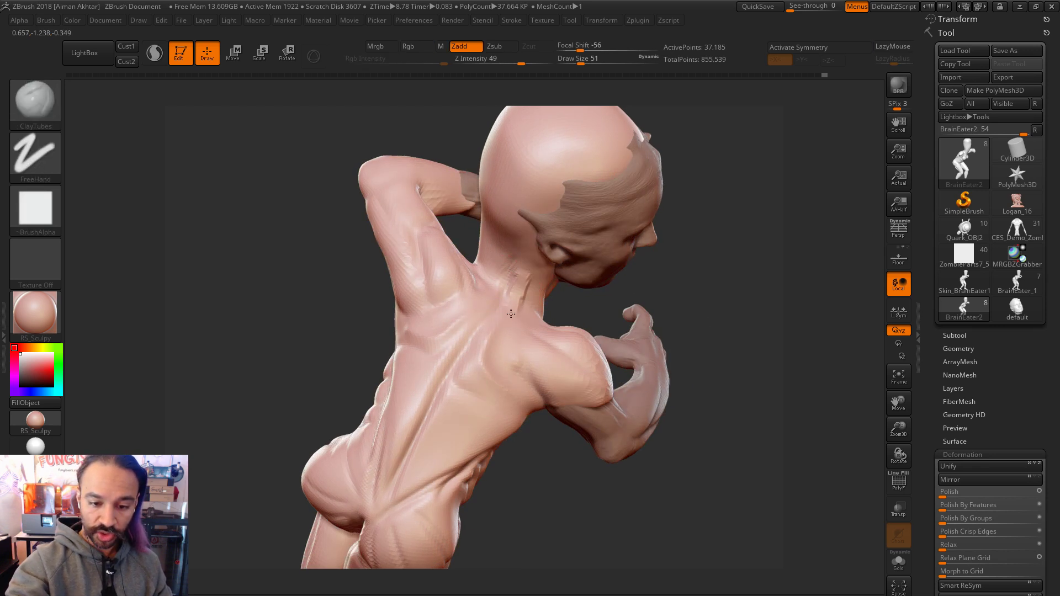
{"action": "right_click_drag", "start_coordinate": [637, 307], "coordinate": [485, 302]}
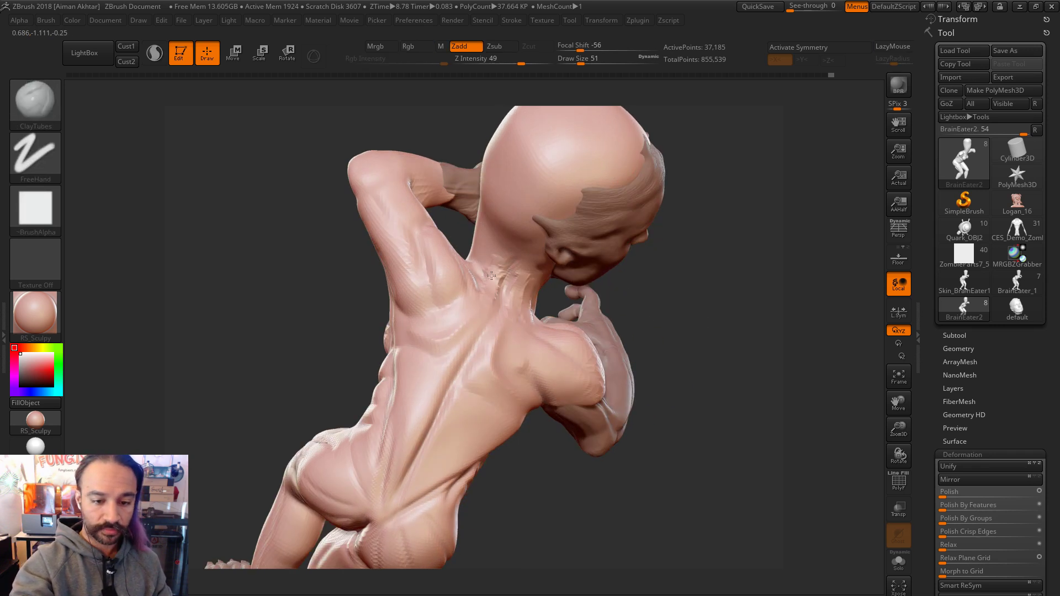
{"action": "right_click_drag", "start_coordinate": [611, 302], "coordinate": [526, 291]}
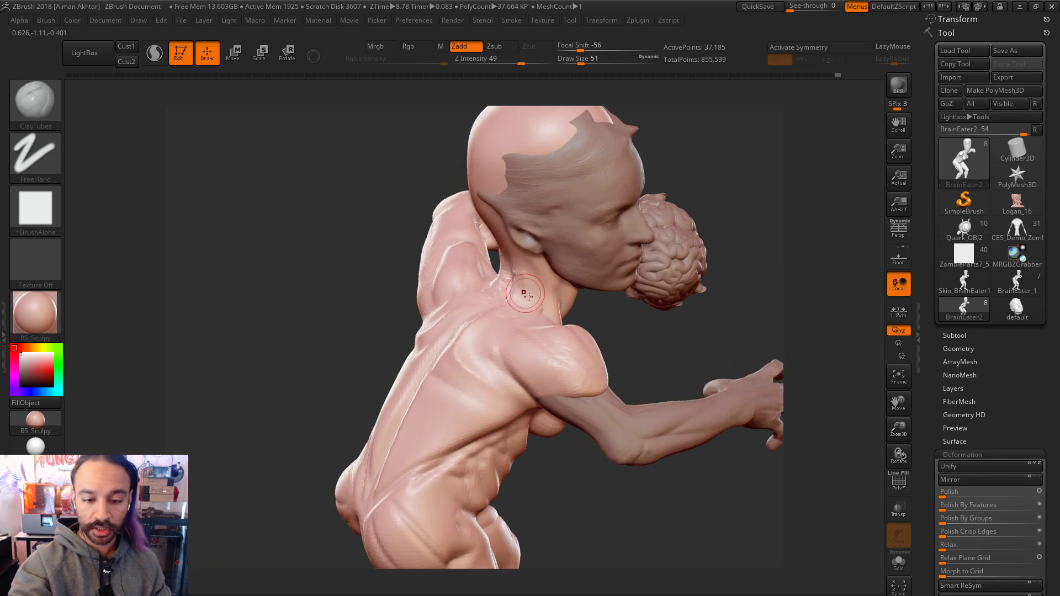
{"action": "key", "text": "b"}
{"action": "key", "text": "c"}
{"action": "key", "text": "l"}
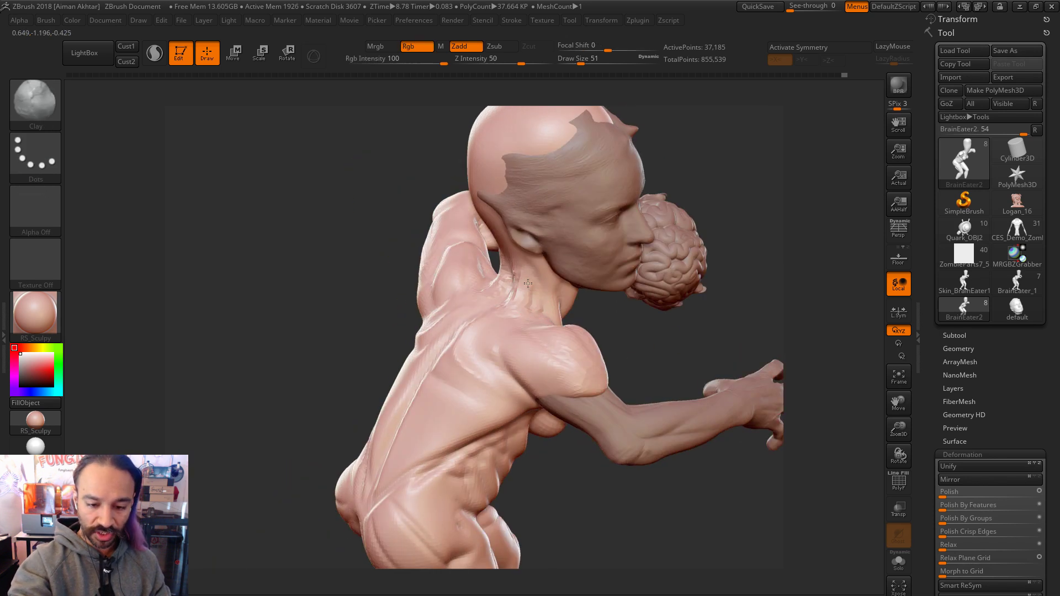
{"action": "right_click_drag", "start_coordinate": [732, 254], "coordinate": [528, 287]}
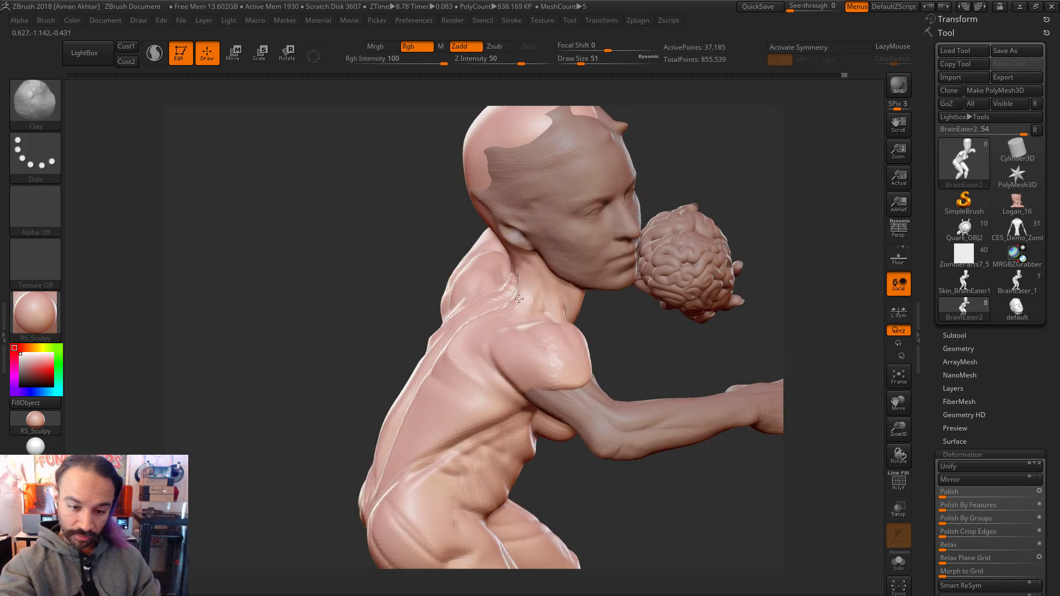
Step: Carve the neck muscles from the ear to the collarbone and under the jaw with DamStandard at draw size 51
{"action": "key", "text": "b"}
{"action": "key", "text": "d"}
{"action": "key", "text": "s"}
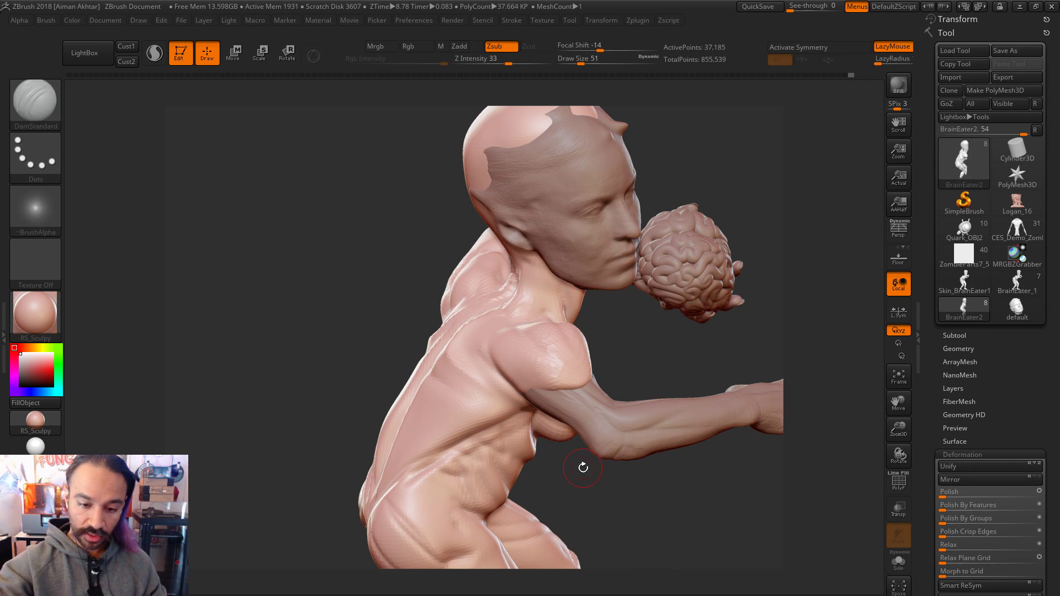
{"action": "right_click_drag", "start_coordinate": [546, 315], "coordinate": [555, 269]}
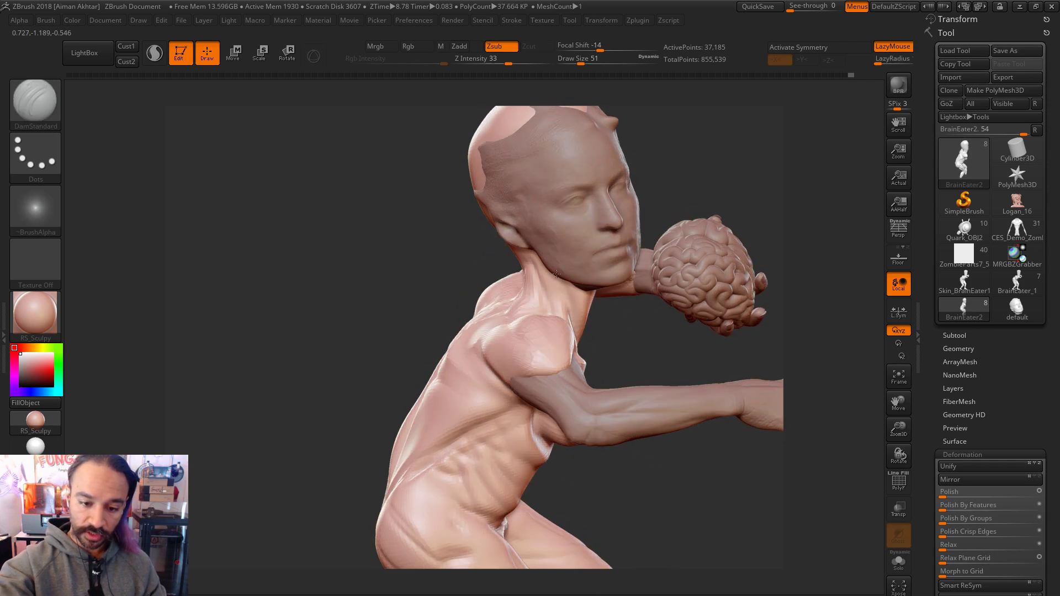
{"action": "mouse_move", "coordinate": [626, 340]}
{"action": "right_mouse_down"}
{"action": "mouse_move", "coordinate": [607, 309]}
{"action": "mouse_move", "coordinate": [637, 233]}
{"action": "right_mouse_up"}
{"action": "mouse_move", "coordinate": [721, 290]}
{"action": "right_mouse_down"}
{"action": "mouse_move", "coordinate": [646, 244]}
{"action": "mouse_move", "coordinate": [595, 292]}
{"action": "mouse_move", "coordinate": [610, 319]}
{"action": "right_mouse_up"}
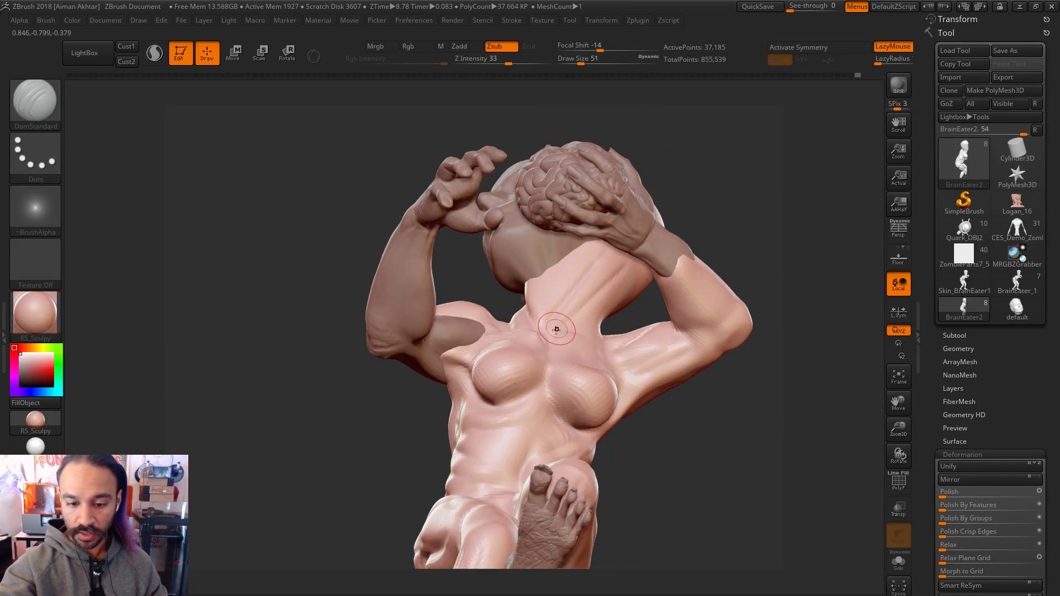
{"action": "right_click_drag", "start_coordinate": [740, 208], "coordinate": [604, 254]}
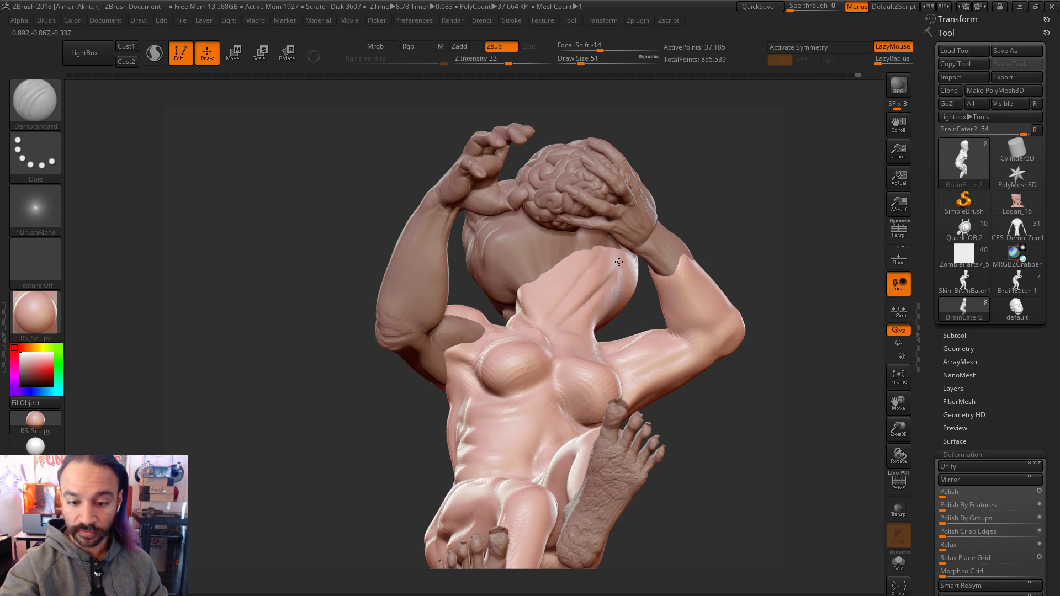
{"action": "mouse_move", "coordinate": [632, 245]}
{"action": "right_mouse_down"}
{"action": "mouse_move", "coordinate": [597, 271]}
{"action": "mouse_move", "coordinate": [641, 241]}
{"action": "right_mouse_up"}
{"action": "right_click_drag", "start_coordinate": [741, 282], "coordinate": [718, 414]}
Step: Reshape the throat and neck contour beneath the jaw with the Move brush at draw sizes 71 and 101
{"action": "key", "text": "b"}
{"action": "key", "text": "m"}
{"action": "key", "text": "v"}
{"action": "key", "text": "bracketright"}
{"action": "key", "text": "bracketright"}
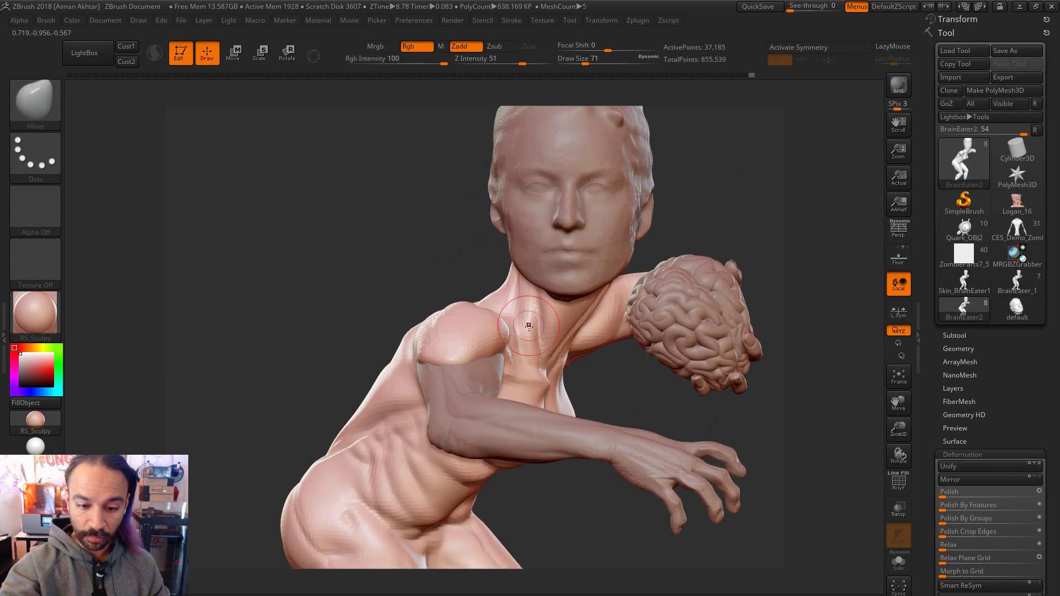
{"action": "mouse_move", "coordinate": [567, 254]}
{"action": "right_mouse_down"}
{"action": "mouse_move", "coordinate": [646, 265]}
{"action": "mouse_move", "coordinate": [552, 309]}
{"action": "right_mouse_up"}
{"action": "key", "text": "bracketright"}
{"action": "key", "text": "bracketright"}
{"action": "key", "text": "bracketright"}
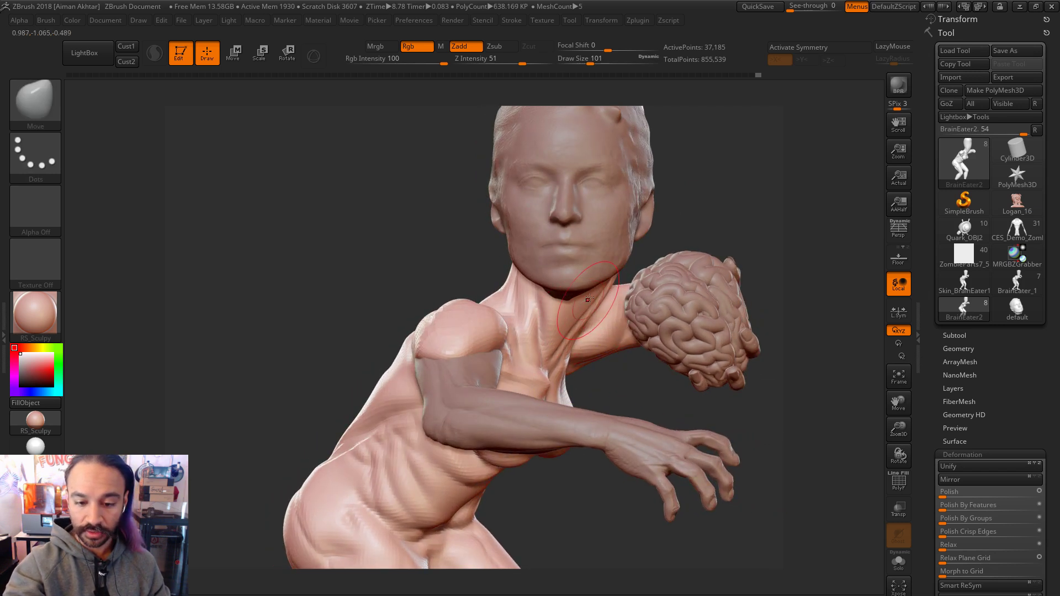
{"action": "mouse_move", "coordinate": [602, 277]}
{"action": "right_mouse_down"}
{"action": "mouse_move", "coordinate": [732, 213]}
{"action": "mouse_move", "coordinate": [764, 308]}
{"action": "mouse_move", "coordinate": [688, 367]}
{"action": "mouse_move", "coordinate": [709, 363]}
{"action": "mouse_move", "coordinate": [714, 375]}
{"action": "right_mouse_up"}
{"action": "mouse_move", "coordinate": [716, 385]}
{"action": "left_mouse_down"}
{"action": "mouse_move", "coordinate": [845, 382]}
{"action": "mouse_move", "coordinate": [759, 355]}
{"action": "mouse_move", "coordinate": [768, 304]}
{"action": "mouse_move", "coordinate": [677, 368]}
{"action": "left_mouse_up"}
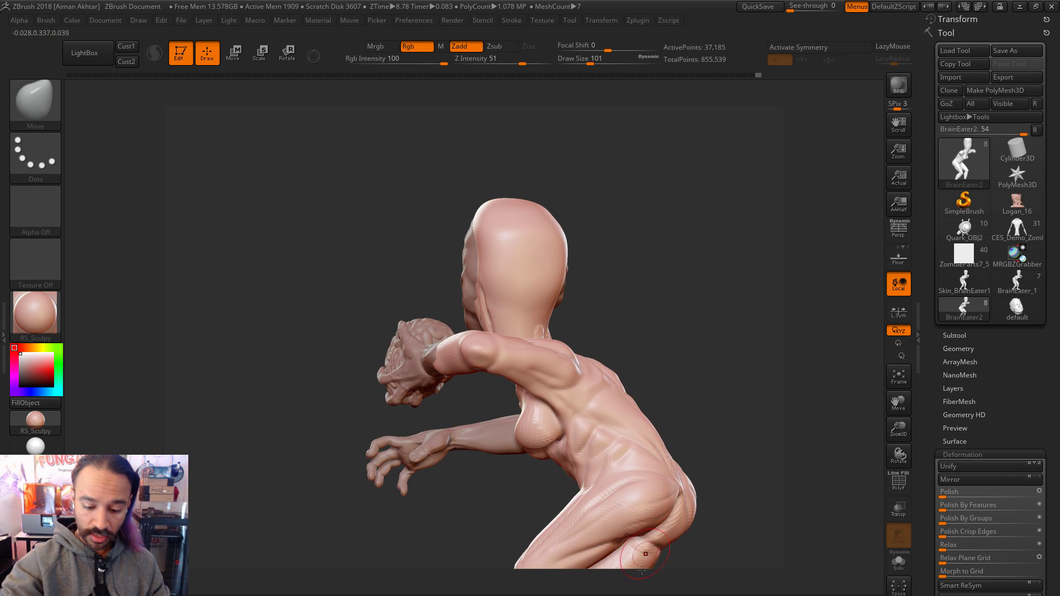
Step: Carve swept-back hair grooves into the side and back of the scalp with a larger DamStandard brush
{"action": "key", "text": "b"}
{"action": "key", "text": "d"}
{"action": "key", "text": "s"}
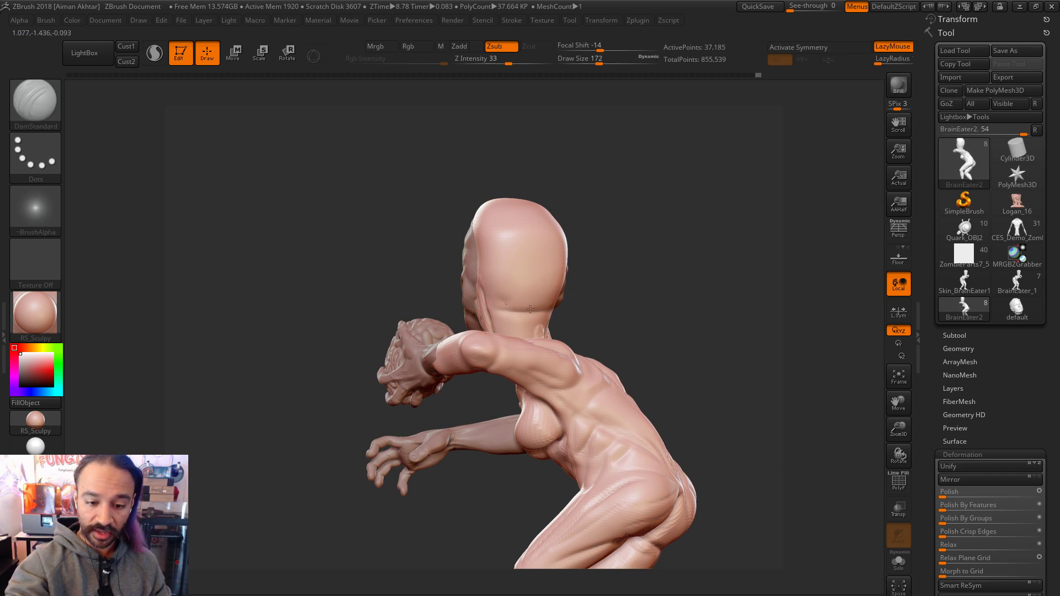
{"action": "key", "text": "s"}
{"action": "left_click_drag", "start_coordinate": [502, 293], "coordinate": [494, 293]}
{"action": "mouse_move", "coordinate": [486, 242]}
{"action": "left_mouse_down"}
{"action": "mouse_move", "coordinate": [517, 301]}
{"action": "mouse_move", "coordinate": [523, 270]}
{"action": "left_mouse_up"}
{"action": "left_click_drag", "start_coordinate": [493, 207], "coordinate": [500, 276]}
{"action": "left_click_drag", "start_coordinate": [684, 287], "coordinate": [599, 287]}
{"action": "mouse_move", "coordinate": [525, 201]}
{"action": "left_mouse_down"}
{"action": "mouse_move", "coordinate": [490, 229]}
{"action": "mouse_move", "coordinate": [504, 292]}
{"action": "mouse_move", "coordinate": [489, 317]}
{"action": "mouse_move", "coordinate": [535, 250]}
{"action": "left_mouse_up"}
Step: Continue the DamStandard hair grooves around the other side of the head above the ear, finishing at draw size 83
{"action": "left_click_drag", "start_coordinate": [668, 267], "coordinate": [607, 269]}
{"action": "mouse_move", "coordinate": [574, 221]}
{"action": "left_mouse_down"}
{"action": "mouse_move", "coordinate": [530, 244]}
{"action": "mouse_move", "coordinate": [547, 246]}
{"action": "mouse_move", "coordinate": [541, 262]}
{"action": "left_mouse_up"}
{"action": "left_click_drag", "start_coordinate": [580, 199], "coordinate": [542, 287]}
{"action": "mouse_move", "coordinate": [584, 248]}
{"action": "left_mouse_down"}
{"action": "mouse_move", "coordinate": [555, 279]}
{"action": "mouse_move", "coordinate": [577, 265]}
{"action": "left_mouse_up"}
{"action": "key", "text": "bracketleft"}
{"action": "key", "text": "bracketleft"}
{"action": "key", "text": "bracketleft"}
{"action": "left_click_drag", "start_coordinate": [602, 224], "coordinate": [564, 267]}
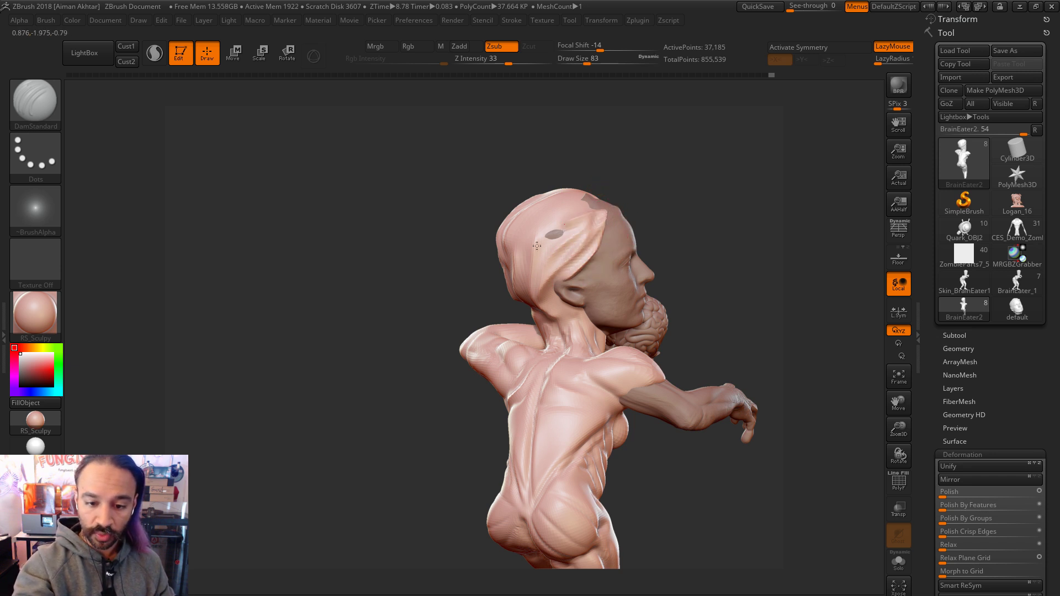
Step: Carve hair strands over the crown and back from the hairline and temple with DamStandard at draw size 83
{"action": "mouse_move", "coordinate": [698, 230]}
{"action": "left_mouse_down"}
{"action": "mouse_move", "coordinate": [687, 220]}
{"action": "mouse_move", "coordinate": [698, 217]}
{"action": "mouse_move", "coordinate": [671, 221]}
{"action": "left_mouse_up"}
{"action": "mouse_move", "coordinate": [578, 174]}
{"action": "left_mouse_down"}
{"action": "mouse_move", "coordinate": [586, 212]}
{"action": "mouse_move", "coordinate": [627, 91]}
{"action": "left_mouse_up"}
{"action": "left_click_drag", "start_coordinate": [722, 109], "coordinate": [662, 117]}
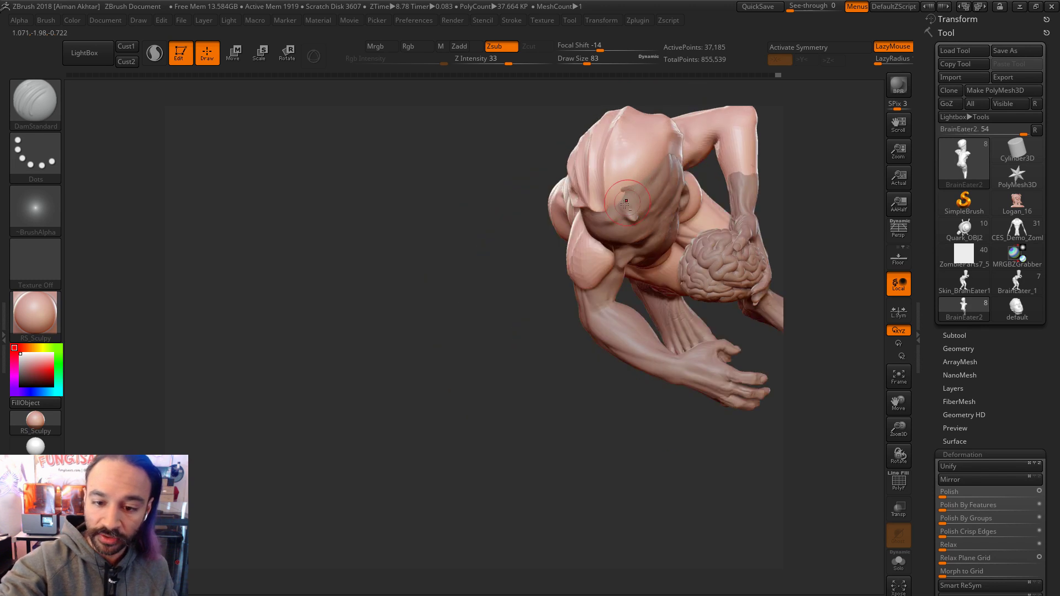
{"action": "left_click_drag", "start_coordinate": [813, 147], "coordinate": [706, 135]}
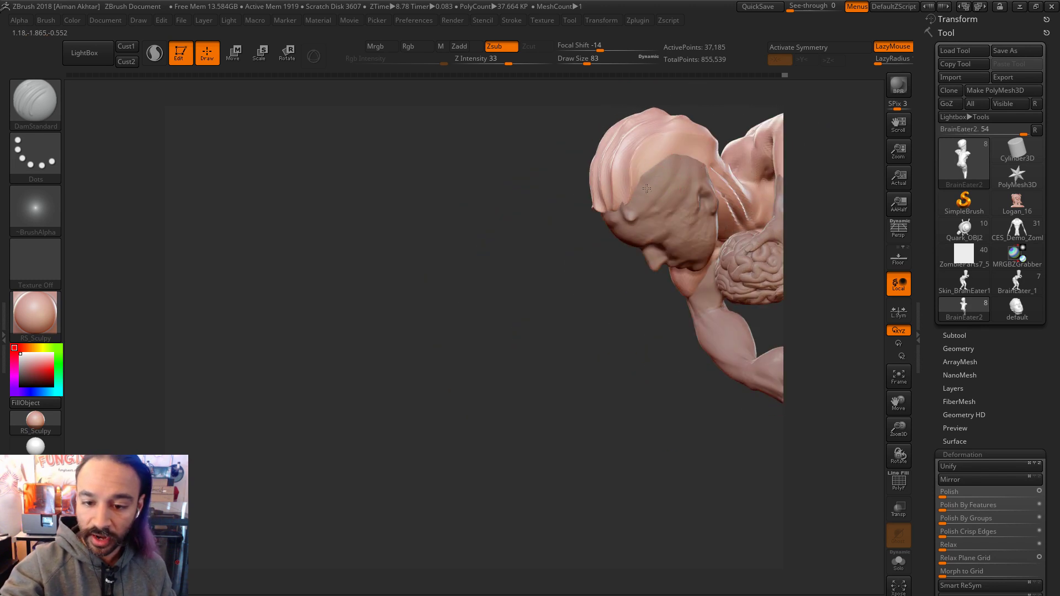
{"action": "mouse_move", "coordinate": [642, 174]}
{"action": "left_mouse_down"}
{"action": "mouse_move", "coordinate": [679, 182]}
{"action": "mouse_move", "coordinate": [644, 199]}
{"action": "mouse_move", "coordinate": [709, 159]}
{"action": "left_mouse_up"}
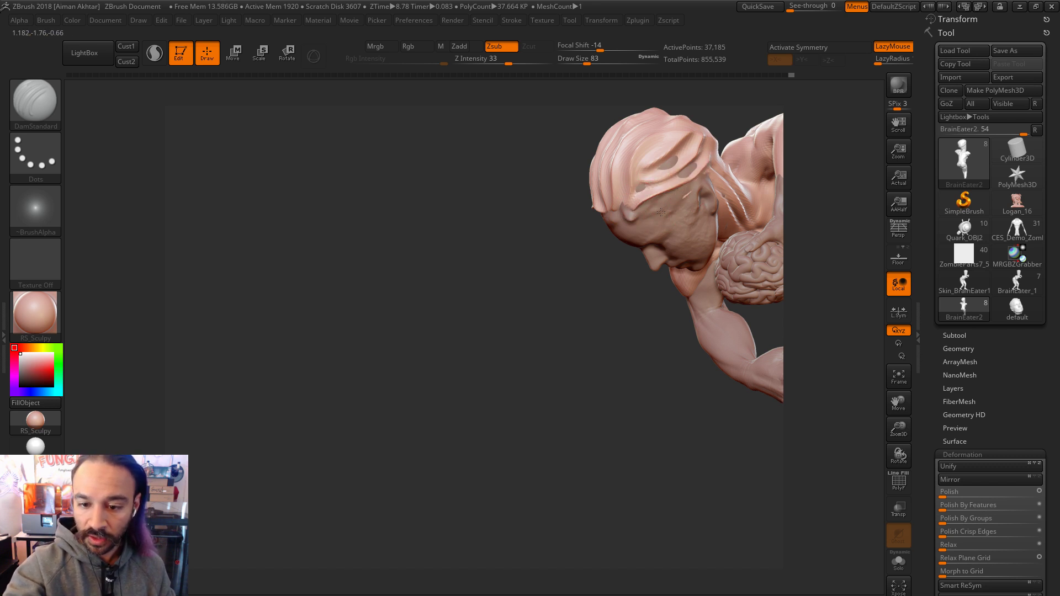
{"action": "left_click_drag", "start_coordinate": [731, 99], "coordinate": [781, 207]}
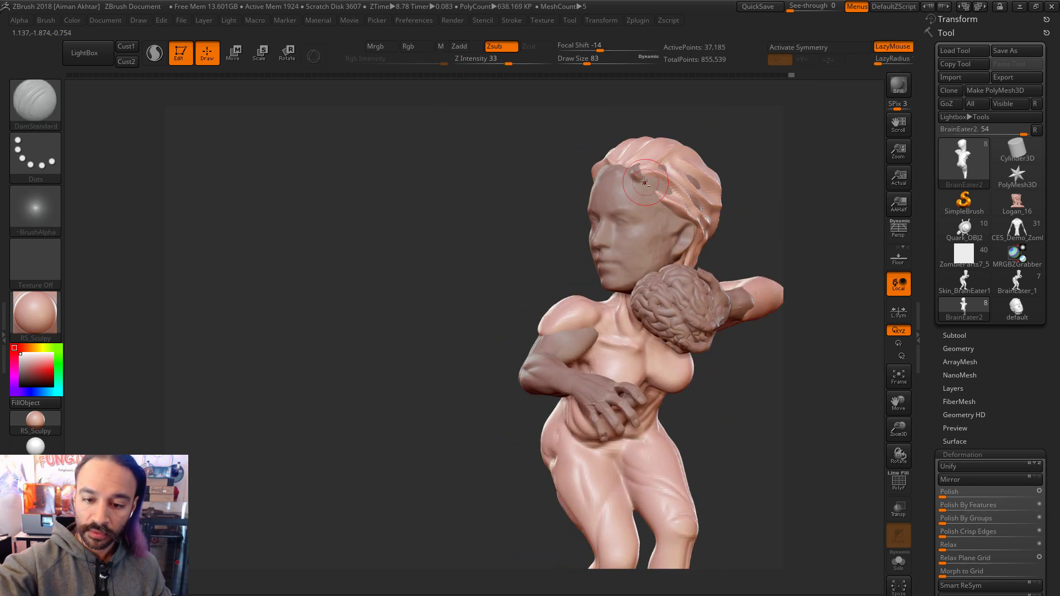
Step: Draw out the hair at the temples and in front of the ears with DamStandard at draw size 83
{"action": "left_click_drag", "start_coordinate": [777, 229], "coordinate": [711, 243]}
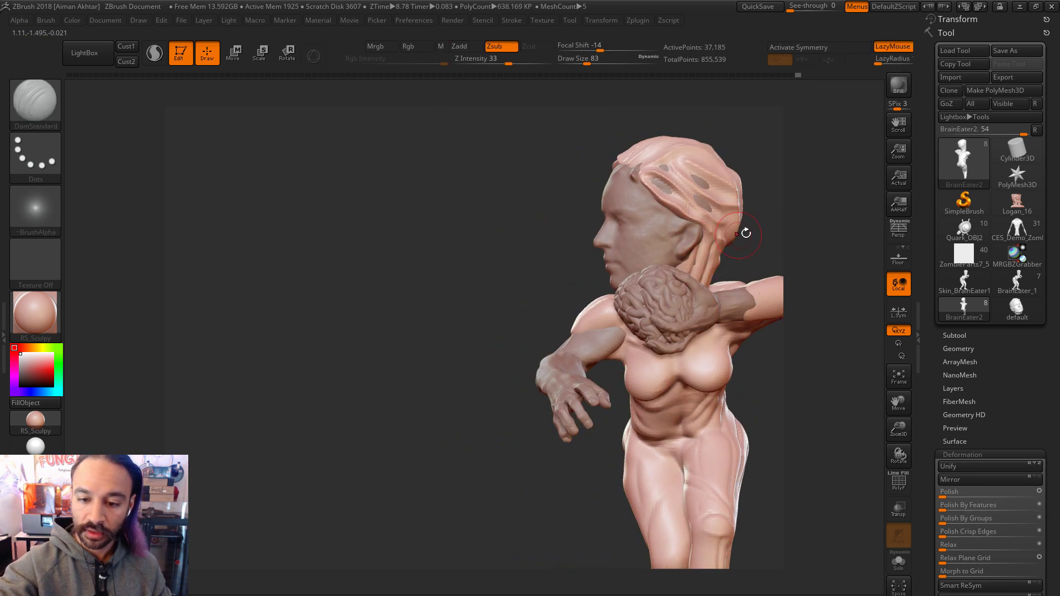
{"action": "right_click_drag", "start_coordinate": [727, 240], "coordinate": [676, 213]}
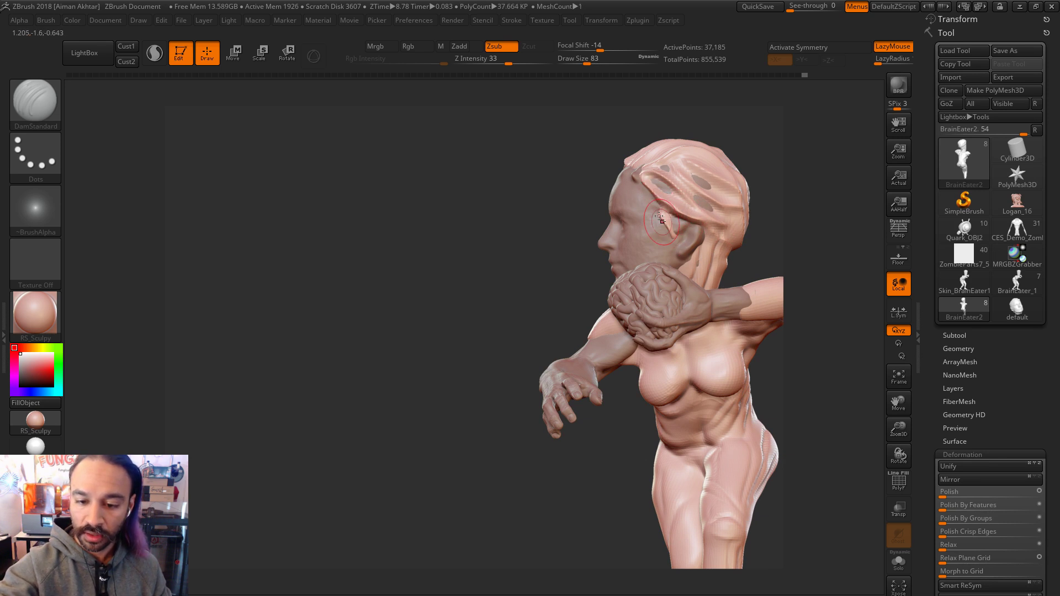
{"action": "right_click_drag", "start_coordinate": [757, 162], "coordinate": [596, 220]}
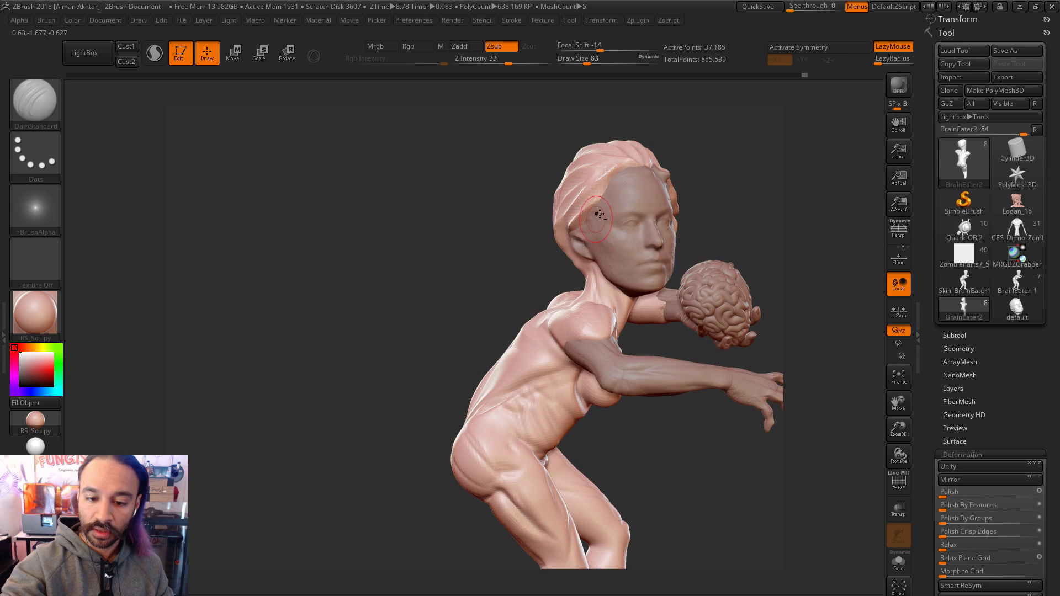
{"action": "right_click_drag", "start_coordinate": [681, 200], "coordinate": [578, 236]}
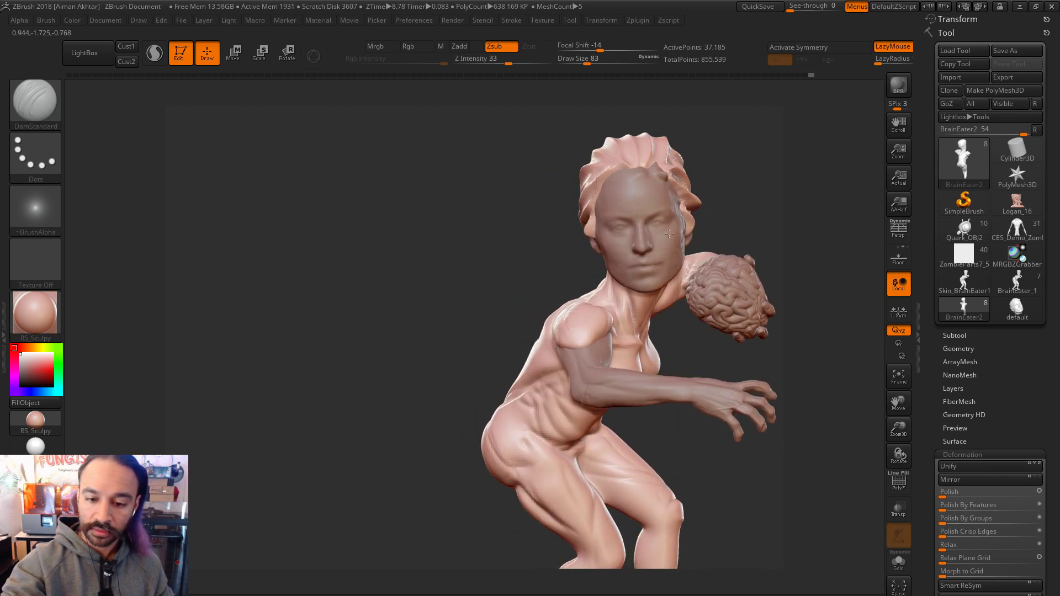
Step: Pull the hair locks beside the face into shape with the Move brush, reducing the draw size to 35
{"action": "key", "text": "b"}
{"action": "key", "text": "m"}
{"action": "key", "text": "v"}
{"action": "key", "text": "s"}
{"action": "left_click_drag", "start_coordinate": [581, 241], "coordinate": [575, 244]}
{"action": "left_click_drag", "start_coordinate": [595, 238], "coordinate": [602, 251]}
{"action": "left_click_drag", "start_coordinate": [698, 229], "coordinate": [695, 229]}
{"action": "key", "text": "s"}
{"action": "left_click_drag", "start_coordinate": [593, 243], "coordinate": [588, 243]}
{"action": "left_click_drag", "start_coordinate": [592, 243], "coordinate": [588, 258]}
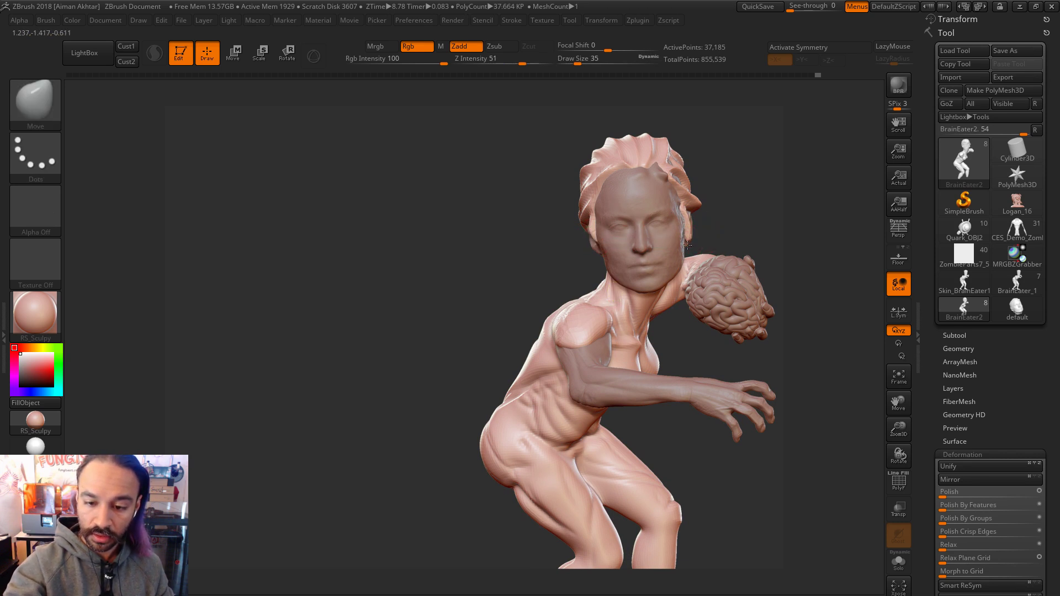
Step: Adjust the hair strands around both ears with the Move brush at draw size 59
{"action": "mouse_move", "coordinate": [749, 220]}
{"action": "left_mouse_down"}
{"action": "mouse_move", "coordinate": [610, 233]}
{"action": "mouse_move", "coordinate": [588, 222]}
{"action": "left_mouse_up"}
{"action": "key", "text": "bracketright"}
{"action": "left_click_drag", "start_coordinate": [795, 221], "coordinate": [673, 230]}
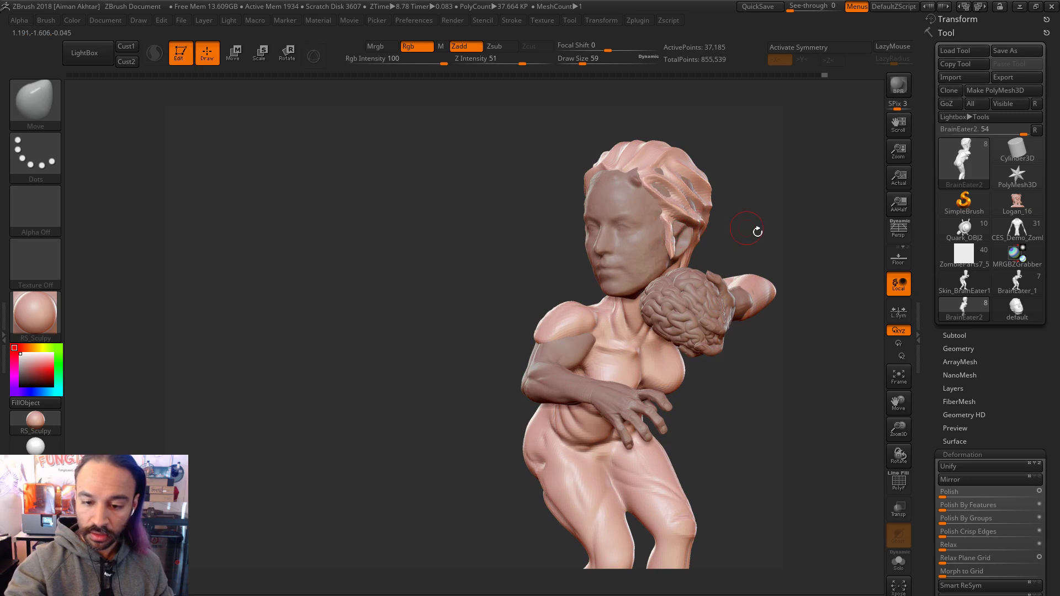
{"action": "left_click_drag", "start_coordinate": [747, 228], "coordinate": [684, 233]}
{"action": "mouse_move", "coordinate": [754, 232]}
{"action": "left_mouse_down"}
{"action": "mouse_move", "coordinate": [688, 221]}
{"action": "mouse_move", "coordinate": [686, 237]}
{"action": "left_mouse_up"}
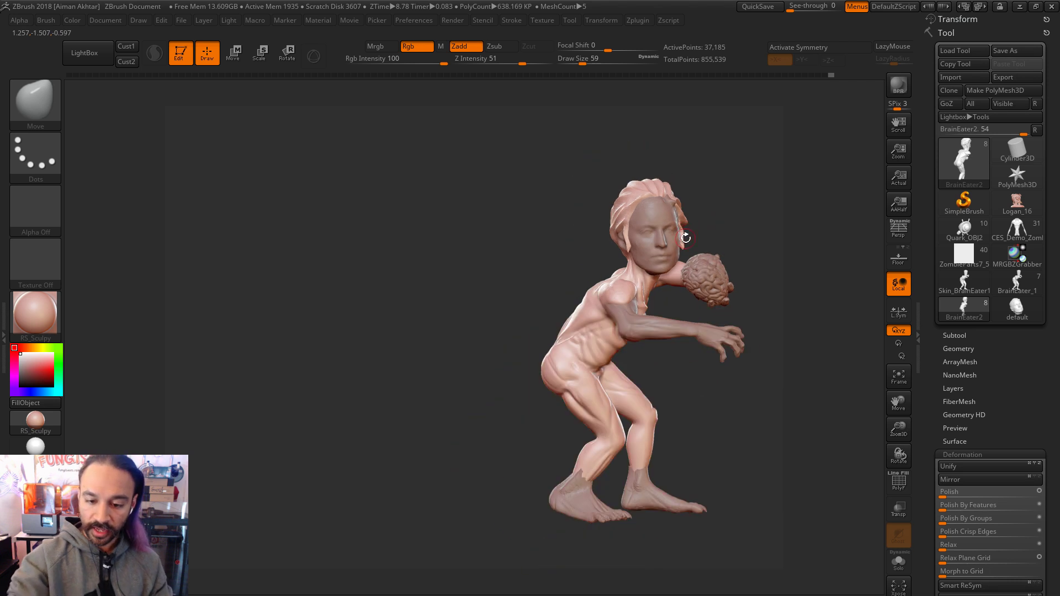
Step: Raise the Move draw size to 386 and save the tool over the existing BrainEater1 file in CES_Demo_Stuff
{"action": "left_click_drag", "start_coordinate": [756, 252], "coordinate": [610, 265]}
{"action": "key", "text": "s"}
{"action": "left_click_drag", "start_coordinate": [418, 427], "coordinate": [456, 421]}
{"action": "left_click", "coordinate": [1008, 51]}
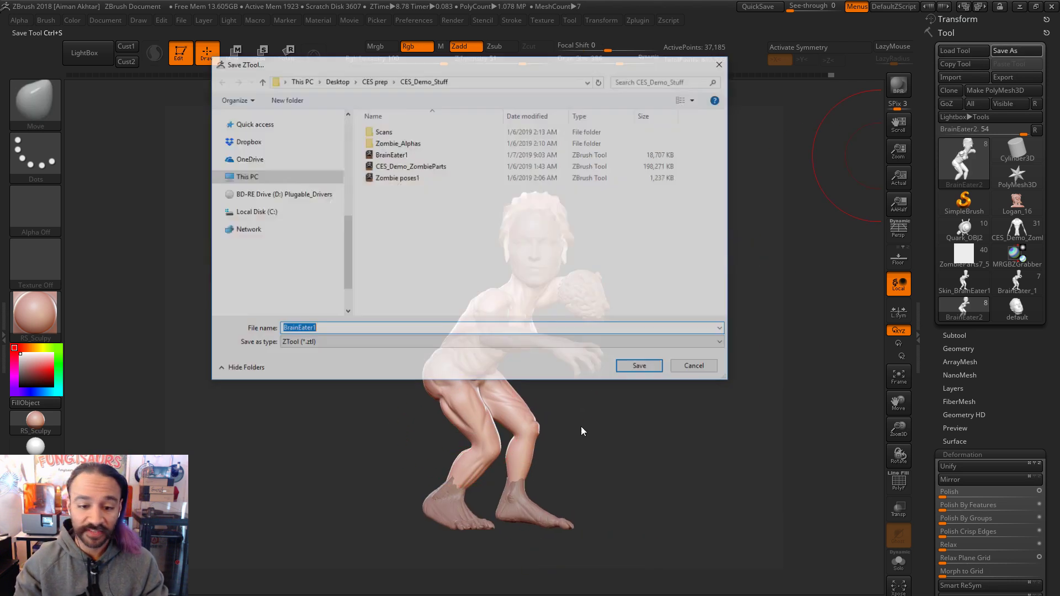
{"action": "left_click", "coordinate": [641, 367]}
{"action": "left_click", "coordinate": [564, 330]}
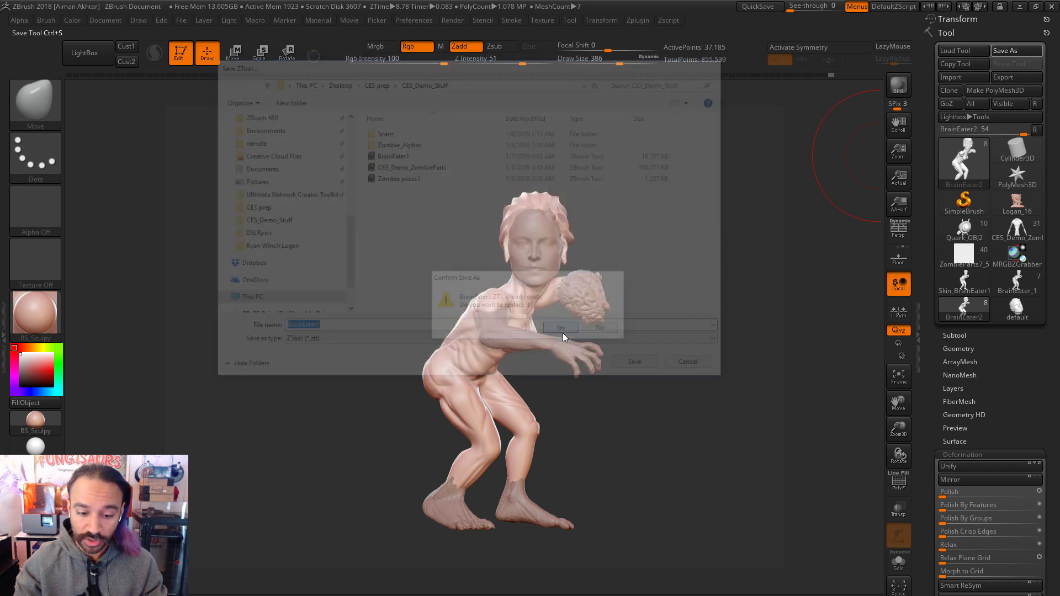
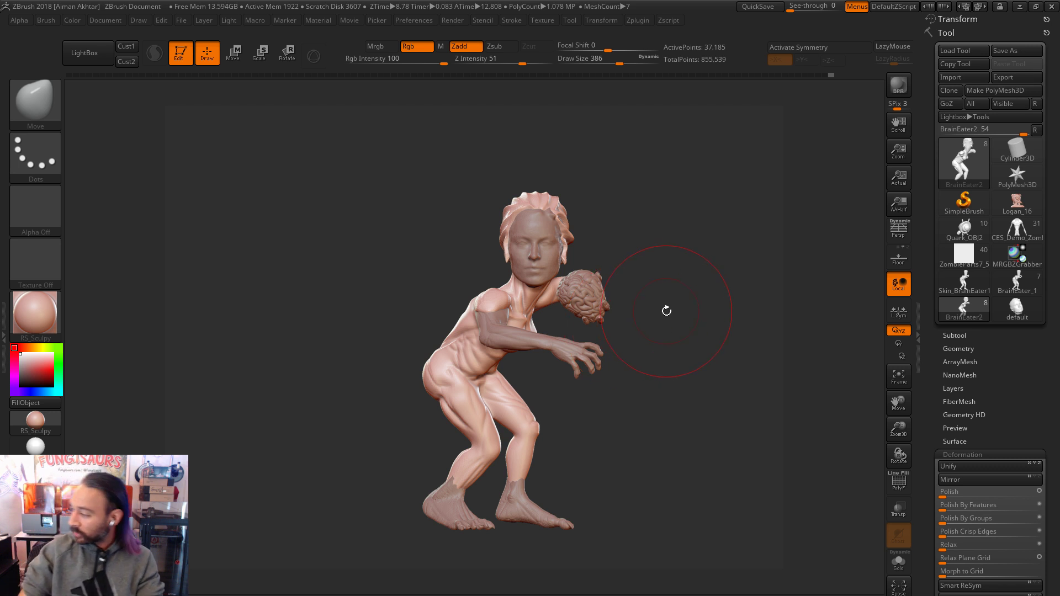
Step: Make the body subtool active and refine the upper chest with the Move brush at draw size 87
{"action": "key", "text": "s"}
{"action": "left_click", "coordinate": [511, 301]}
{"action": "left_click_drag", "start_coordinate": [608, 333], "coordinate": [698, 383], "text": "alt"}
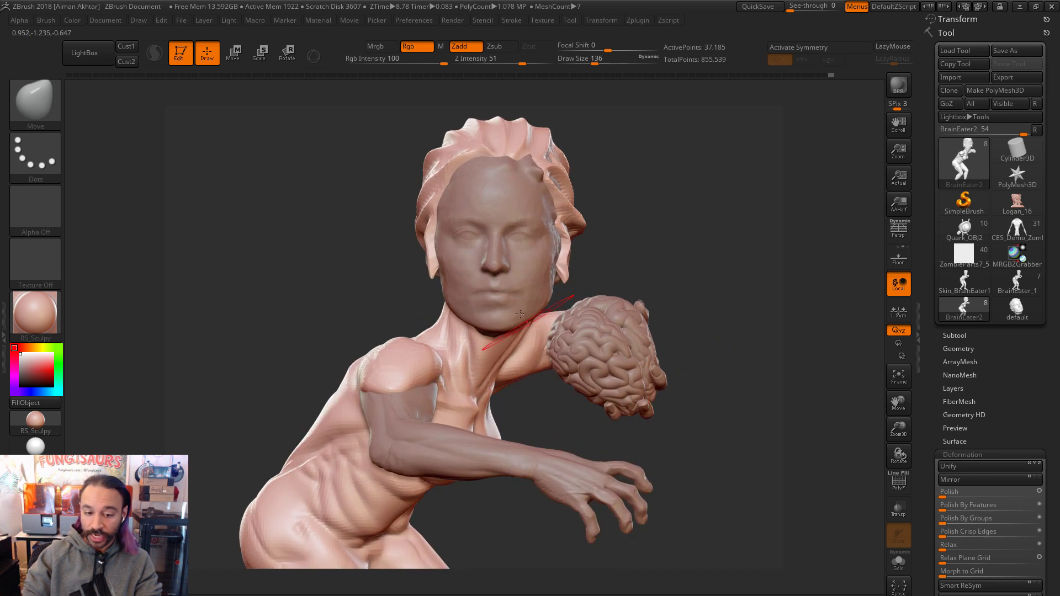
{"action": "left_click", "coordinate": [471, 263], "text": "alt"}
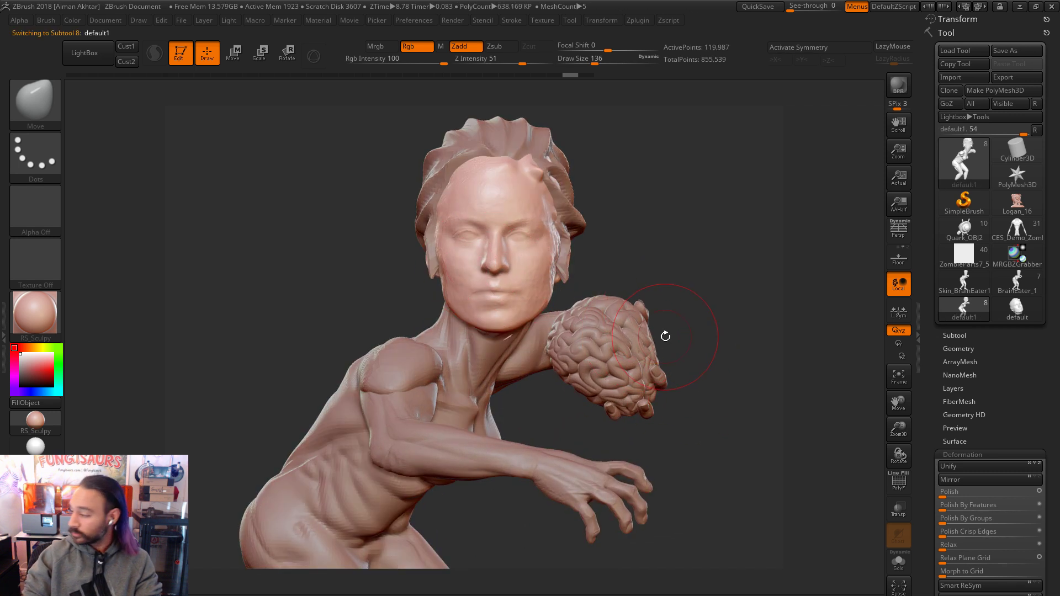
{"action": "left_click", "coordinate": [542, 376], "text": "alt"}
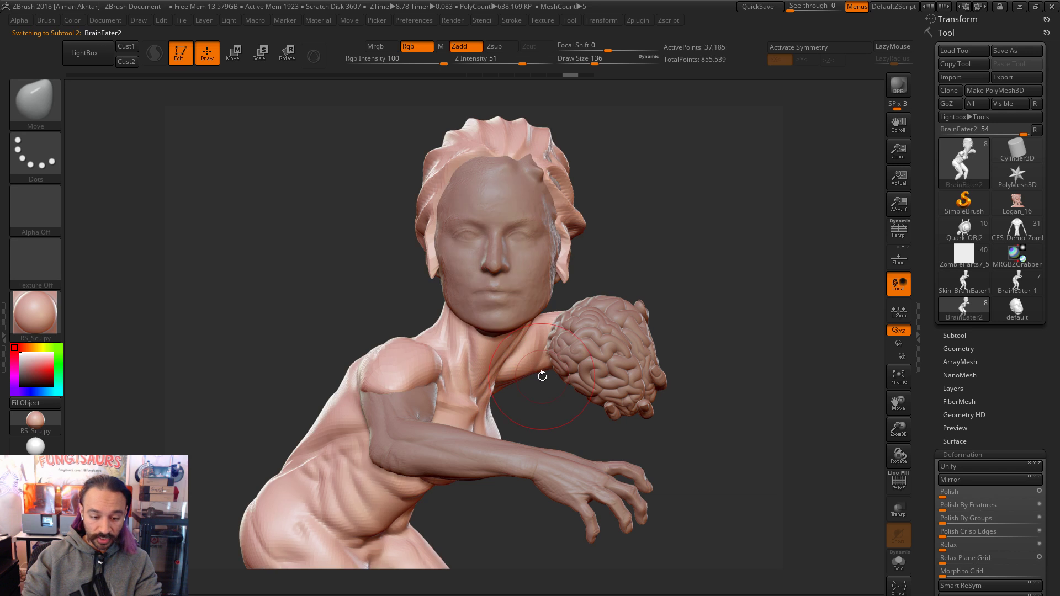
{"action": "key", "text": "s"}
{"action": "mouse_move", "coordinate": [481, 418]}
{"action": "left_mouse_down"}
{"action": "mouse_move", "coordinate": [467, 418]}
{"action": "mouse_move", "coordinate": [479, 406]}
{"action": "mouse_move", "coordinate": [513, 411]}
{"action": "left_mouse_up"}
{"action": "key", "text": "s"}
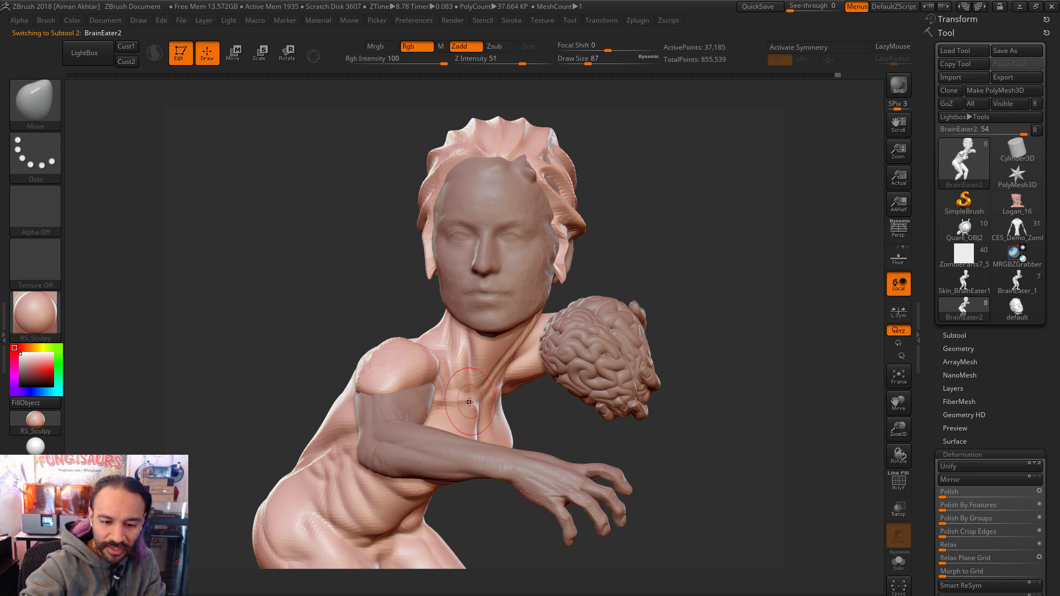
Step: Adjust the chest near the raised arm with the Move brush at draw size 101
{"action": "mouse_move", "coordinate": [697, 283]}
{"action": "left_mouse_down", "text": "alt"}
{"action": "mouse_move", "coordinate": [657, 291]}
{"action": "mouse_move", "coordinate": [641, 261]}
{"action": "mouse_move", "coordinate": [649, 268]}
{"action": "left_mouse_up", "text": "alt"}
{"action": "key", "text": "s"}
{"action": "left_click_drag", "start_coordinate": [524, 409], "coordinate": [526, 409]}
{"action": "mouse_move", "coordinate": [602, 430]}
{"action": "left_mouse_down"}
{"action": "mouse_move", "coordinate": [617, 486]}
{"action": "mouse_move", "coordinate": [593, 441]}
{"action": "left_mouse_up"}
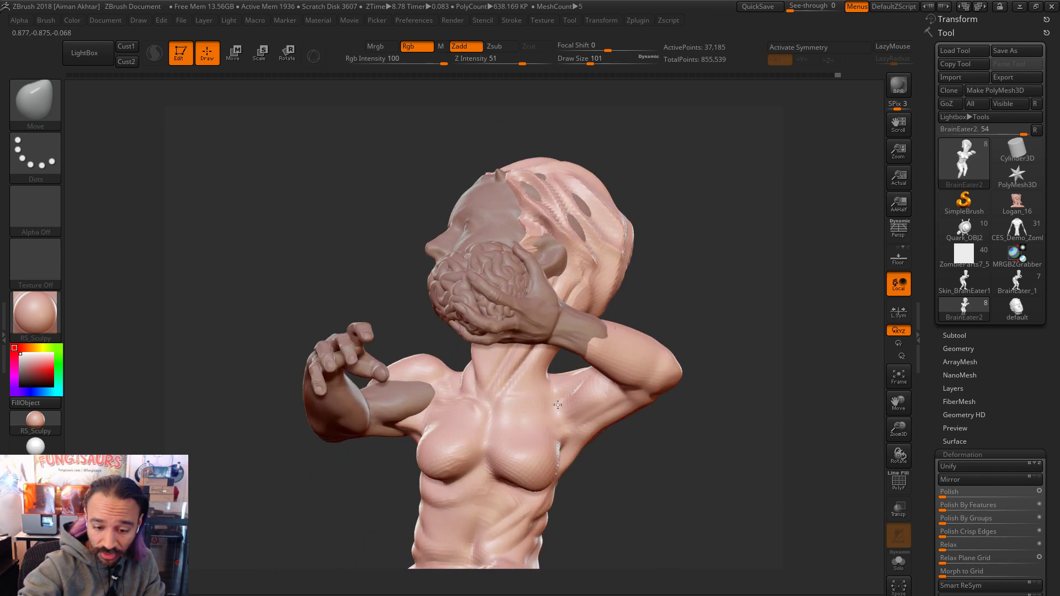
Step: Carve the creases around the raised arm's armpit and breast with DamStandard at draw sizes 128 and 112
{"action": "key", "text": "b"}
{"action": "key", "text": "d"}
{"action": "key", "text": "s"}
{"action": "mouse_move", "coordinate": [498, 482]}
{"action": "left_mouse_down"}
{"action": "mouse_move", "coordinate": [490, 458]}
{"action": "mouse_move", "coordinate": [520, 474]}
{"action": "left_mouse_up"}
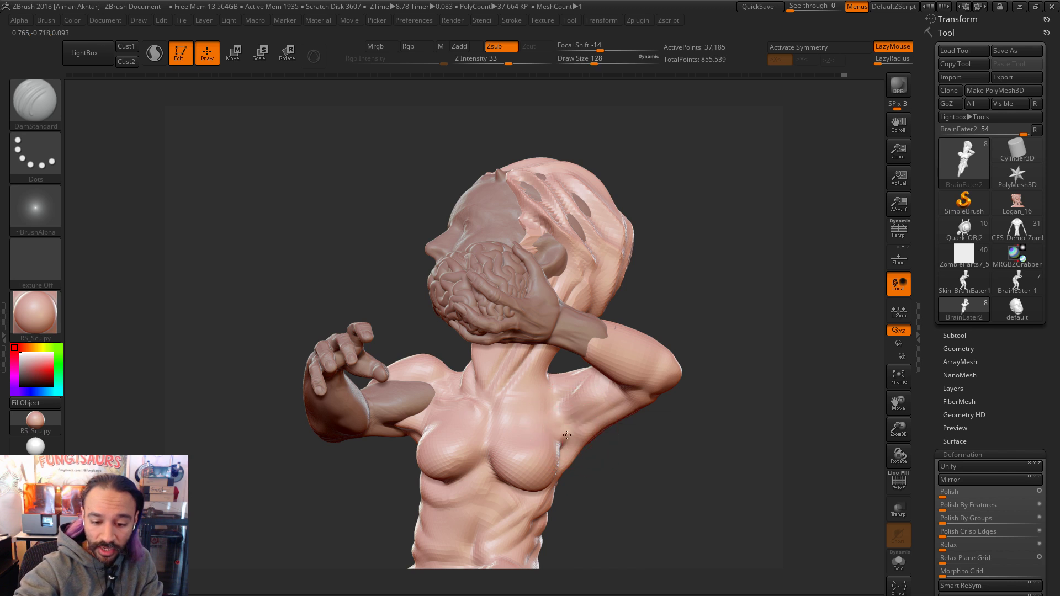
{"action": "mouse_move", "coordinate": [619, 464]}
{"action": "left_mouse_down"}
{"action": "mouse_move", "coordinate": [653, 473]}
{"action": "mouse_move", "coordinate": [620, 412]}
{"action": "left_mouse_up"}
{"action": "left_click_drag", "start_coordinate": [682, 431], "coordinate": [671, 466]}
{"action": "key", "text": "s"}
{"action": "left_click_drag", "start_coordinate": [569, 408], "coordinate": [577, 407]}
{"action": "mouse_move", "coordinate": [828, 375]}
{"action": "left_mouse_down"}
{"action": "mouse_move", "coordinate": [756, 362]}
{"action": "mouse_move", "coordinate": [620, 421]}
{"action": "left_mouse_up"}
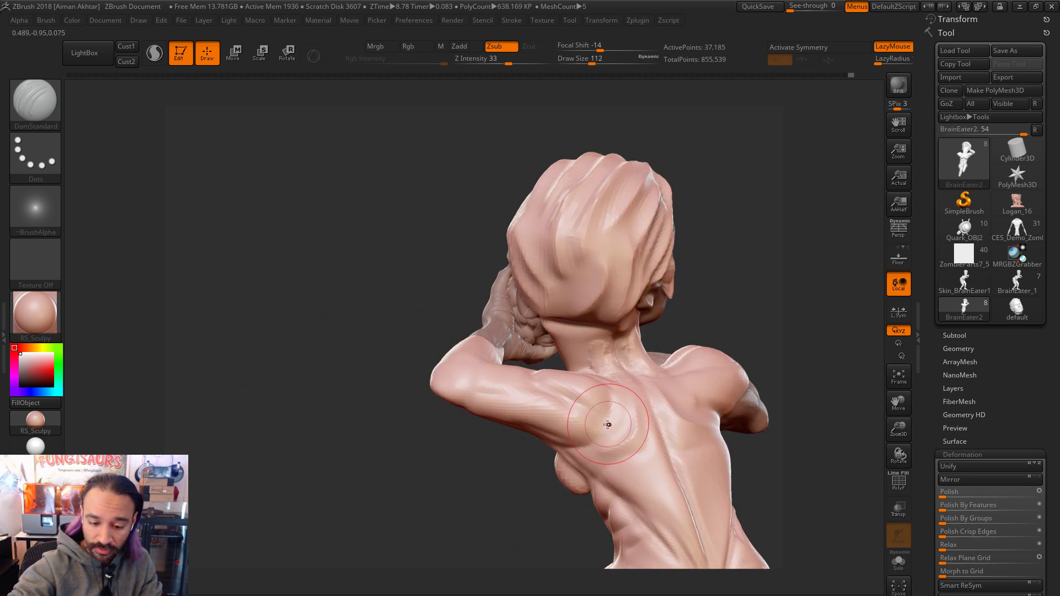
Step: Reshape the shoulder blade area behind the raised arm with the Move brush at draw size 112
{"action": "key", "text": "b"}
{"action": "key", "text": "m"}
{"action": "key", "text": "v"}
{"action": "mouse_move", "coordinate": [823, 403]}
{"action": "left_mouse_down"}
{"action": "mouse_move", "coordinate": [714, 395]}
{"action": "mouse_move", "coordinate": [666, 378]}
{"action": "mouse_move", "coordinate": [664, 355]}
{"action": "left_mouse_up"}
{"action": "key", "text": "s"}
{"action": "mouse_move", "coordinate": [719, 239]}
{"action": "left_mouse_down"}
{"action": "mouse_move", "coordinate": [742, 222]}
{"action": "mouse_move", "coordinate": [544, 355]}
{"action": "left_mouse_up"}
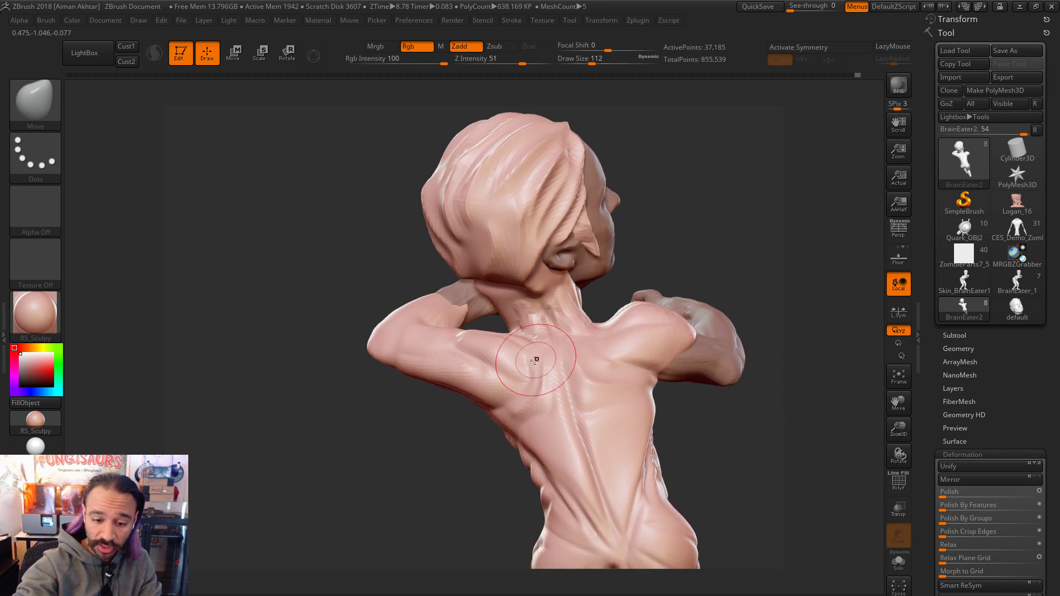
{"action": "left_click_drag", "start_coordinate": [722, 386], "coordinate": [568, 416]}
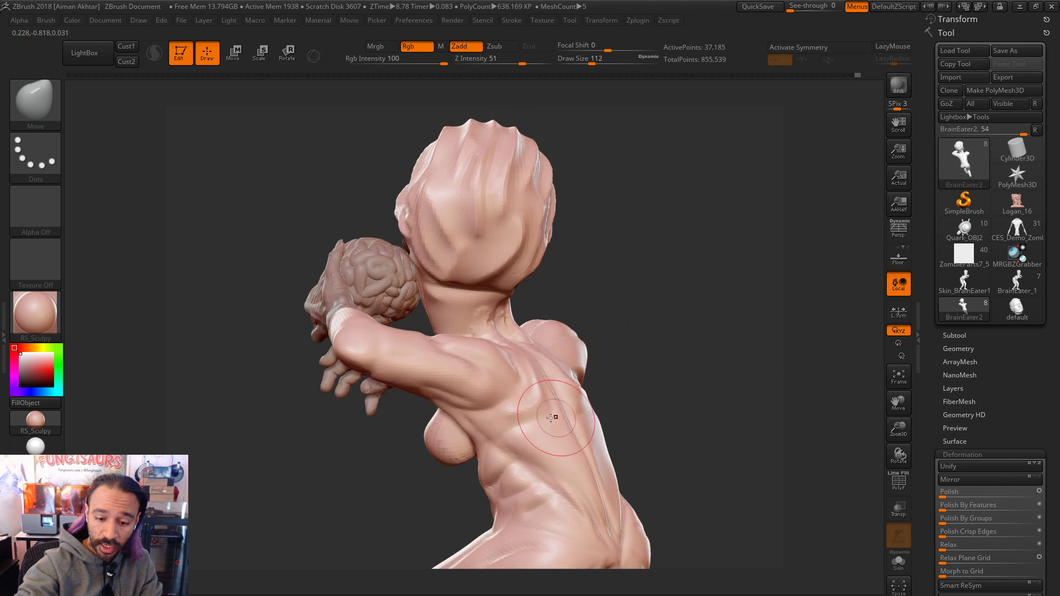
Step: Refine the forms of the back and waist with the Move brush, reducing the draw size to 65
{"action": "mouse_move", "coordinate": [652, 380]}
{"action": "left_mouse_down", "text": "alt"}
{"action": "mouse_move", "coordinate": [646, 341]}
{"action": "mouse_move", "coordinate": [635, 342]}
{"action": "left_mouse_up", "text": "alt"}
{"action": "key", "text": "s"}
{"action": "mouse_move", "coordinate": [598, 379]}
{"action": "left_mouse_down"}
{"action": "mouse_move", "coordinate": [612, 378]}
{"action": "mouse_move", "coordinate": [574, 360]}
{"action": "left_mouse_up"}
{"action": "mouse_move", "coordinate": [701, 364]}
{"action": "left_mouse_down"}
{"action": "mouse_move", "coordinate": [558, 367]}
{"action": "mouse_move", "coordinate": [657, 419]}
{"action": "mouse_move", "coordinate": [658, 464]}
{"action": "left_mouse_up"}
{"action": "key", "text": "s"}
{"action": "left_click", "coordinate": [545, 380]}
{"action": "key", "text": "s"}
{"action": "left_click", "coordinate": [533, 377]}
{"action": "key", "text": "s"}
{"action": "left_click", "coordinate": [522, 402]}
{"action": "key", "text": "s"}
{"action": "left_click", "coordinate": [512, 406]}
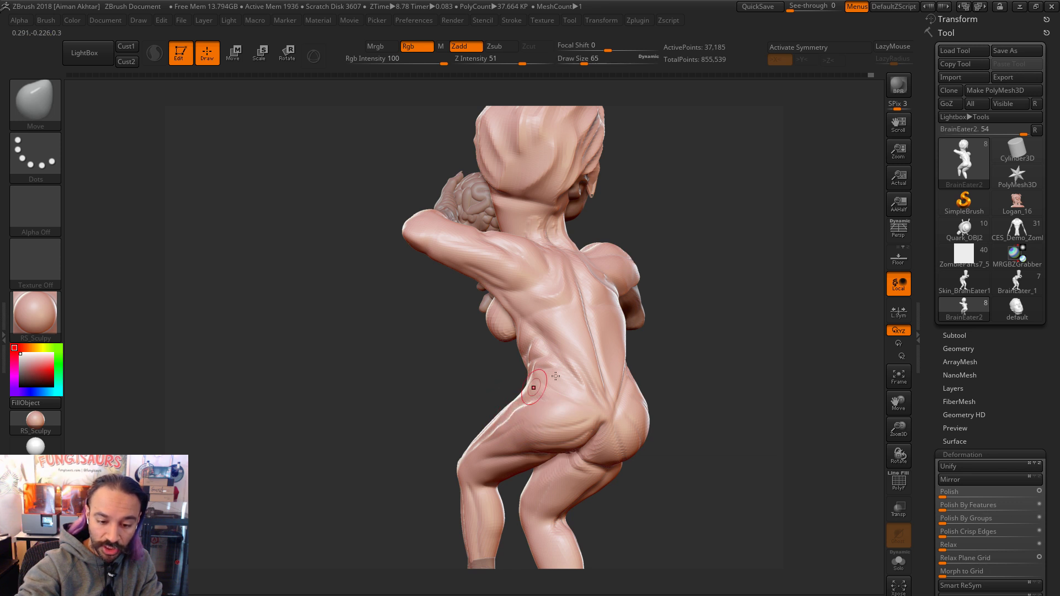
Step: Shape the buttocks with the Move brush at draw size 167
{"action": "left_click_drag", "start_coordinate": [665, 352], "coordinate": [568, 377]}
{"action": "key", "text": "s"}
{"action": "left_click", "coordinate": [528, 407]}
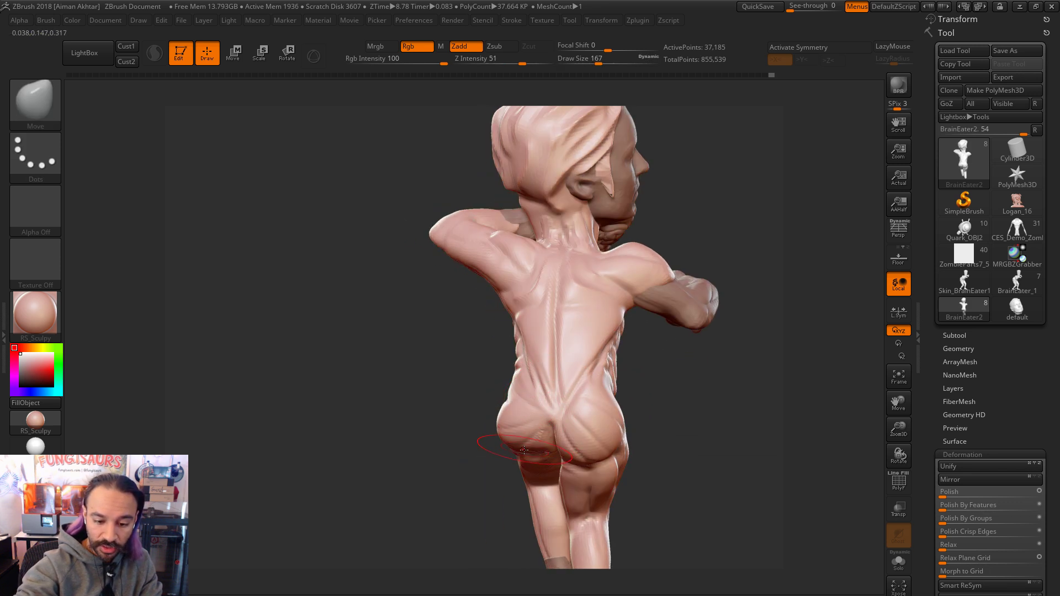
{"action": "mouse_move", "coordinate": [718, 398]}
{"action": "left_mouse_down"}
{"action": "mouse_move", "coordinate": [688, 425]}
{"action": "mouse_move", "coordinate": [635, 392]}
{"action": "left_mouse_up"}
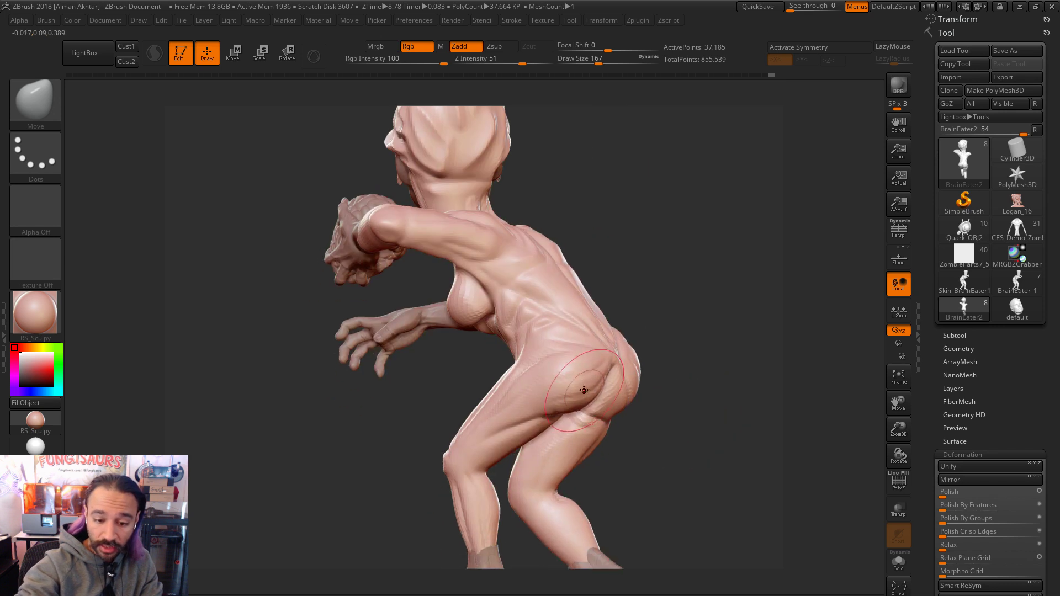
{"action": "mouse_move", "coordinate": [560, 402]}
{"action": "left_mouse_down"}
{"action": "mouse_move", "coordinate": [707, 405]}
{"action": "mouse_move", "coordinate": [665, 406]}
{"action": "mouse_move", "coordinate": [731, 425]}
{"action": "mouse_move", "coordinate": [698, 457]}
{"action": "mouse_move", "coordinate": [739, 450]}
{"action": "left_mouse_up"}
Step: Adjust the back along the spine with the Move brush, ending at draw size 132
{"action": "key", "text": "s"}
{"action": "left_click_drag", "start_coordinate": [569, 316], "coordinate": [566, 316]}
{"action": "key", "text": "s"}
{"action": "mouse_move", "coordinate": [538, 357]}
{"action": "left_mouse_down"}
{"action": "mouse_move", "coordinate": [567, 330]}
{"action": "mouse_move", "coordinate": [529, 363]}
{"action": "mouse_move", "coordinate": [558, 353]}
{"action": "mouse_move", "coordinate": [525, 372]}
{"action": "left_mouse_up"}
{"action": "key", "text": "s"}
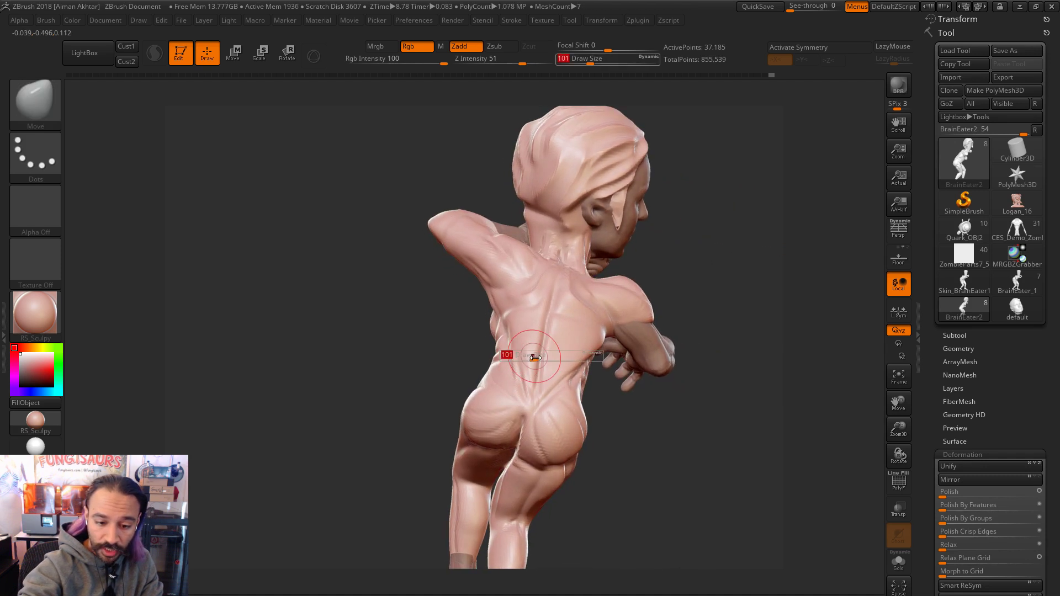
{"action": "key", "text": "bracketright"}
{"action": "left_click_drag", "start_coordinate": [548, 327], "coordinate": [547, 322]}
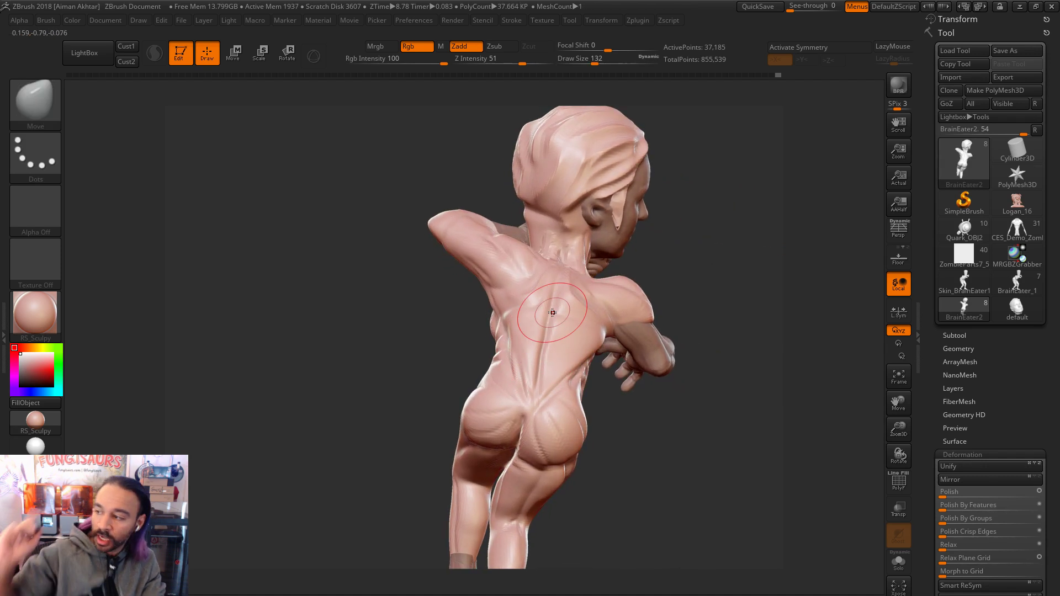
Step: Adjust the silhouette of the back and shoulder with the Move brush at draw size 132, undoing the last stroke
{"action": "left_click_drag", "start_coordinate": [696, 387], "coordinate": [613, 381]}
{"action": "key", "text": "s"}
{"action": "left_click_drag", "start_coordinate": [551, 354], "coordinate": [536, 358]}
{"action": "key", "text": "s"}
{"action": "mouse_move", "coordinate": [627, 397]}
{"action": "left_mouse_down"}
{"action": "mouse_move", "coordinate": [669, 408]}
{"action": "mouse_move", "coordinate": [577, 428]}
{"action": "mouse_move", "coordinate": [674, 438]}
{"action": "mouse_move", "coordinate": [635, 444]}
{"action": "mouse_move", "coordinate": [677, 450]}
{"action": "mouse_move", "coordinate": [668, 410]}
{"action": "left_mouse_up"}
{"action": "mouse_move", "coordinate": [668, 410]}
{"action": "left_mouse_down"}
{"action": "mouse_move", "coordinate": [691, 402]}
{"action": "mouse_move", "coordinate": [711, 436]}
{"action": "left_mouse_up"}
{"action": "key", "text": "s"}
{"action": "mouse_move", "coordinate": [519, 321]}
{"action": "left_mouse_down"}
{"action": "mouse_move", "coordinate": [571, 302]}
{"action": "mouse_move", "coordinate": [544, 281]}
{"action": "mouse_move", "coordinate": [574, 251]}
{"action": "left_mouse_up"}
{"action": "key", "text": "ctrl+z"}
{"action": "key", "text": "s"}
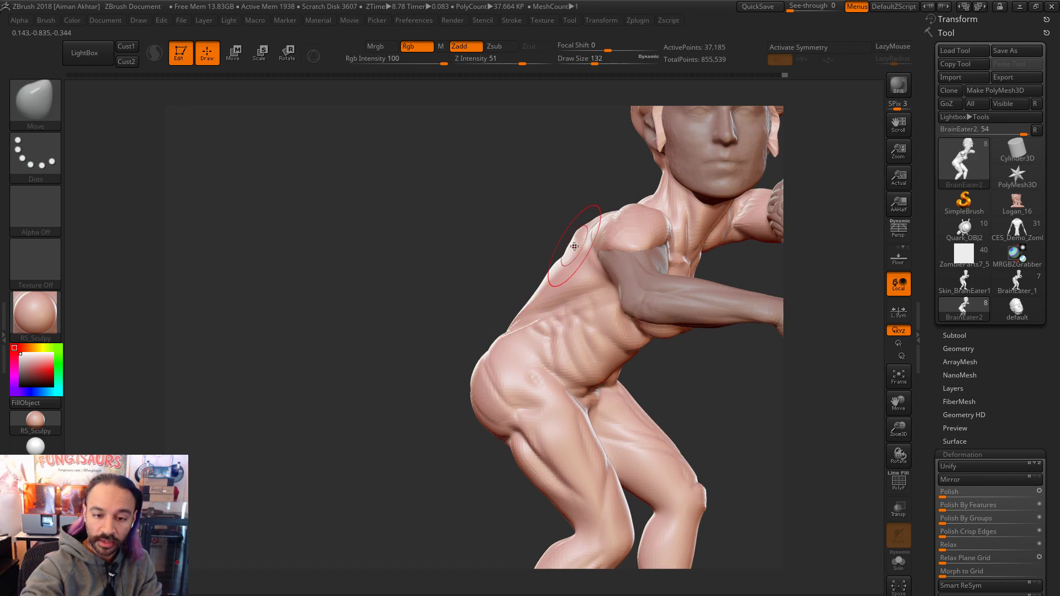
Step: Refine the lower back and waist contours with the Move brush at draw size 97
{"action": "key", "text": "s"}
{"action": "left_click_drag", "start_coordinate": [516, 340], "coordinate": [503, 336]}
{"action": "left_click_drag", "start_coordinate": [442, 326], "coordinate": [635, 309]}
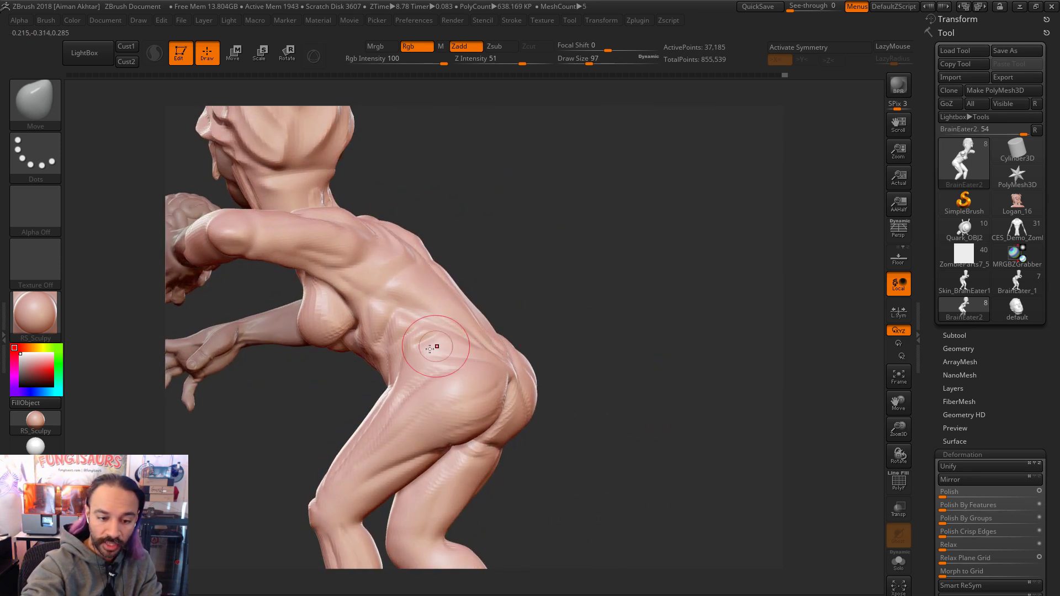
{"action": "mouse_move", "coordinate": [569, 315]}
{"action": "left_mouse_down"}
{"action": "mouse_move", "coordinate": [653, 302]}
{"action": "mouse_move", "coordinate": [605, 305]}
{"action": "mouse_move", "coordinate": [655, 326]}
{"action": "left_mouse_up"}
{"action": "key", "text": "s"}
{"action": "left_click_drag", "start_coordinate": [360, 317], "coordinate": [354, 307]}
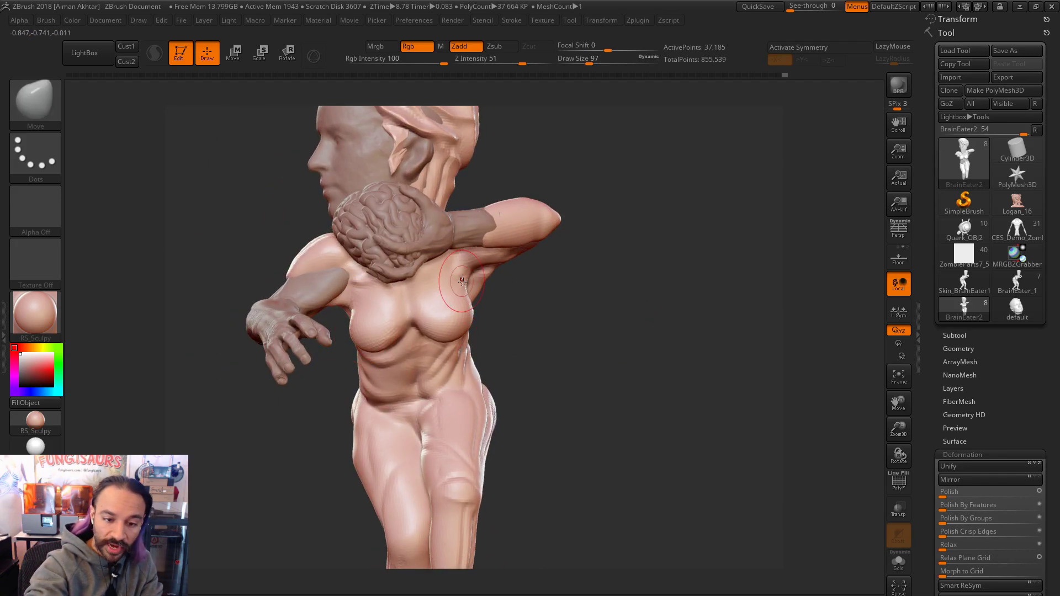
Step: Smooth the area under the breast and adjust the chest profile with the Move brush at draw size 97
{"action": "key", "text": "shift"}
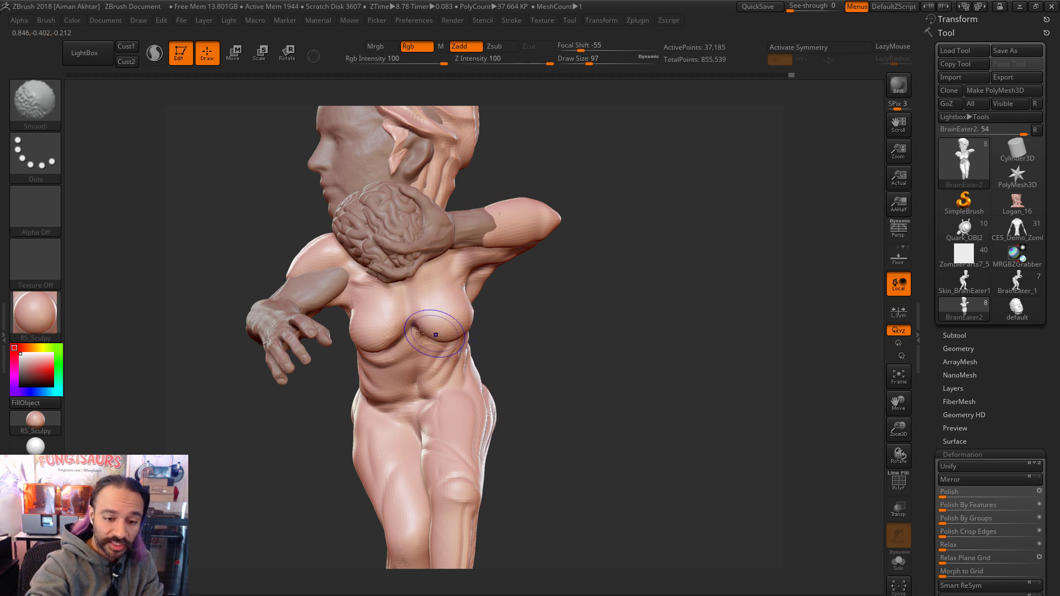
{"action": "left_click_drag", "start_coordinate": [519, 305], "coordinate": [441, 314]}
{"action": "key", "text": "shift"}
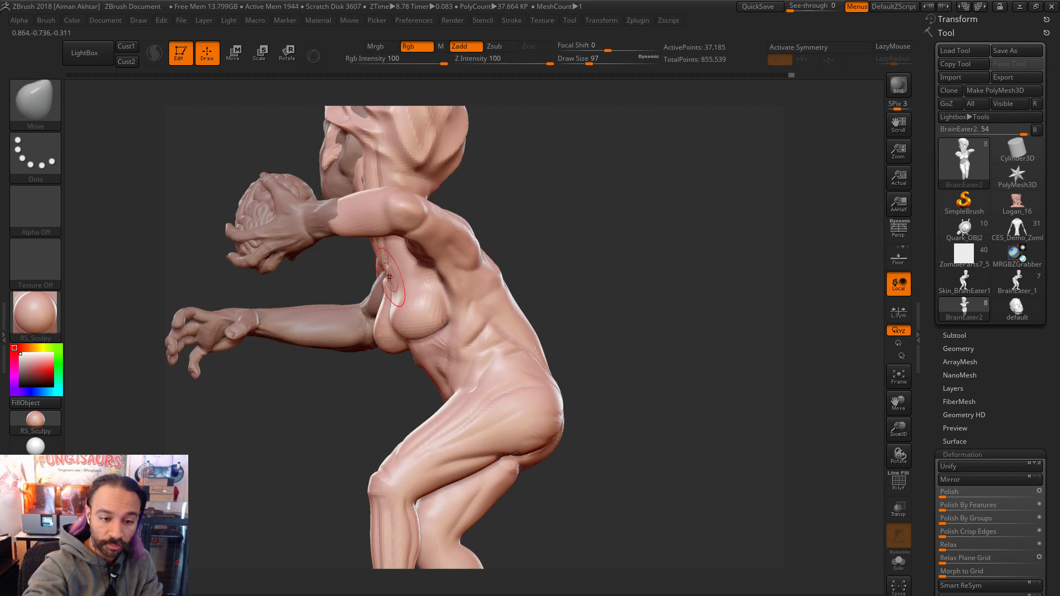
{"action": "left_click_drag", "start_coordinate": [396, 287], "coordinate": [423, 306]}
Step: Reshape the side of the breast and the adjoining ribs with the Move brush at draw size 132
{"action": "key", "text": "bracketright"}
{"action": "key", "text": "bracketright"}
{"action": "key", "text": "bracketright"}
{"action": "key", "text": "bracketright"}
{"action": "right_click_drag", "start_coordinate": [507, 283], "coordinate": [504, 304]}
{"action": "key", "text": "bracketleft"}
{"action": "key", "text": "bracketleft"}
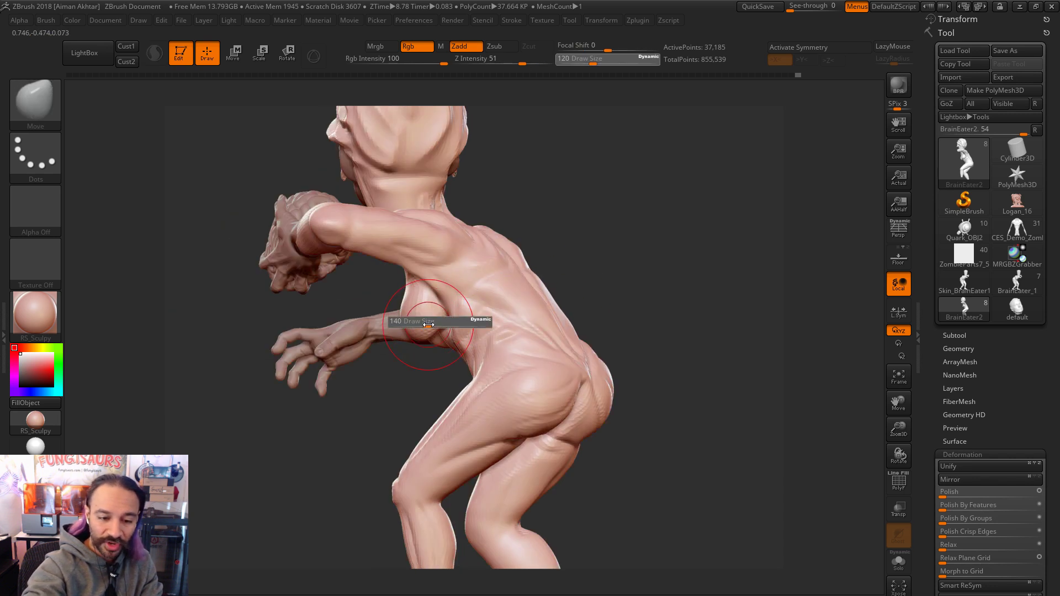
{"action": "key", "text": "bracketright"}
{"action": "left_click_drag", "start_coordinate": [415, 331], "coordinate": [427, 317]}
{"action": "left_click_drag", "start_coordinate": [593, 237], "coordinate": [713, 232]}
{"action": "left_click_drag", "start_coordinate": [398, 306], "coordinate": [412, 326], "text": "shift"}
{"action": "mouse_move", "coordinate": [528, 275]}
{"action": "left_mouse_down"}
{"action": "mouse_move", "coordinate": [392, 308]}
{"action": "mouse_move", "coordinate": [426, 320]}
{"action": "left_mouse_up"}
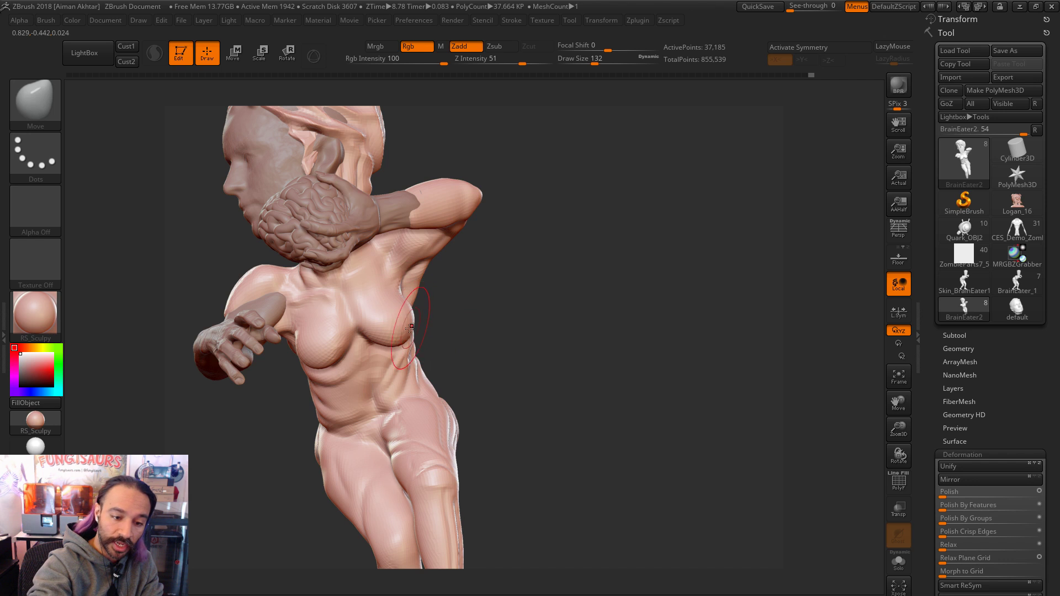
Step: Adjust the abdomen and hip contours with the Move brush, changing the draw size as needed
{"action": "key", "text": "s"}
{"action": "left_click_drag", "start_coordinate": [380, 391], "coordinate": [384, 391]}
{"action": "mouse_move", "coordinate": [511, 326]}
{"action": "left_mouse_down", "text": "alt"}
{"action": "mouse_move", "coordinate": [490, 362]}
{"action": "mouse_move", "coordinate": [494, 398]}
{"action": "mouse_move", "coordinate": [472, 371]}
{"action": "mouse_move", "coordinate": [583, 402]}
{"action": "left_mouse_up", "text": "alt"}
{"action": "key", "text": "s"}
{"action": "left_click", "coordinate": [413, 385]}
{"action": "mouse_move", "coordinate": [425, 382]}
{"action": "right_mouse_down"}
{"action": "mouse_move", "coordinate": [475, 383]}
{"action": "mouse_move", "coordinate": [410, 377]}
{"action": "right_mouse_up"}
Step: Carve the creases between the lower belly and thighs with DamStandard at draw sizes 77 and 62
{"action": "key", "text": "b"}
{"action": "key", "text": "d"}
{"action": "key", "text": "s"}
{"action": "key", "text": "s"}
{"action": "left_click", "coordinate": [424, 373]}
{"action": "mouse_move", "coordinate": [408, 442]}
{"action": "left_mouse_down"}
{"action": "mouse_move", "coordinate": [407, 391]}
{"action": "mouse_move", "coordinate": [396, 418]}
{"action": "left_mouse_up"}
{"action": "right_click_drag", "start_coordinate": [512, 365], "coordinate": [410, 371]}
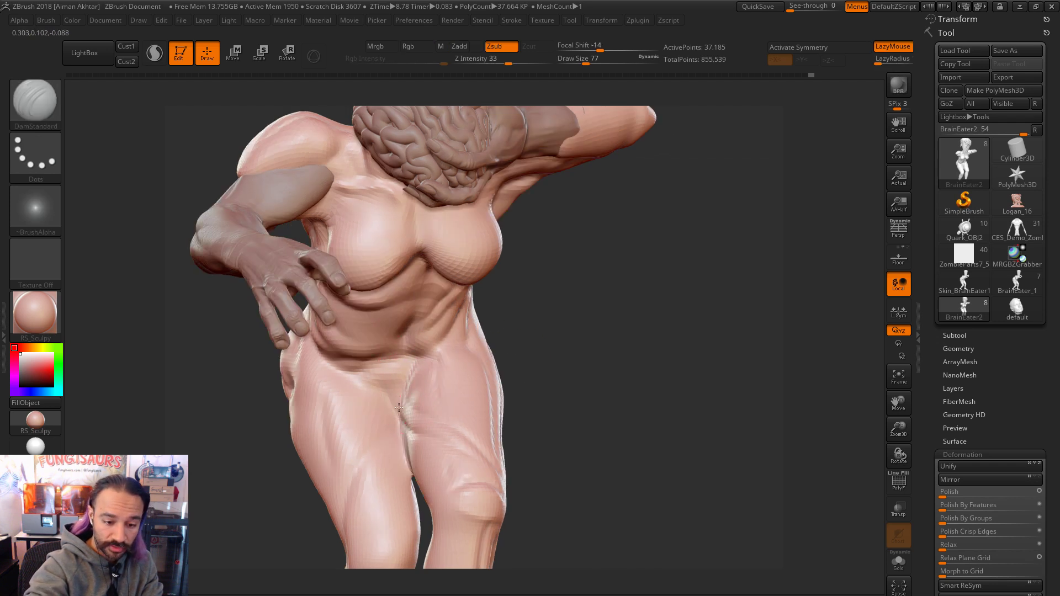
{"action": "mouse_move", "coordinate": [394, 407]}
{"action": "left_mouse_down", "text": "shift"}
{"action": "mouse_move", "coordinate": [379, 377]}
{"action": "mouse_move", "coordinate": [397, 406]}
{"action": "left_mouse_up", "text": "shift"}
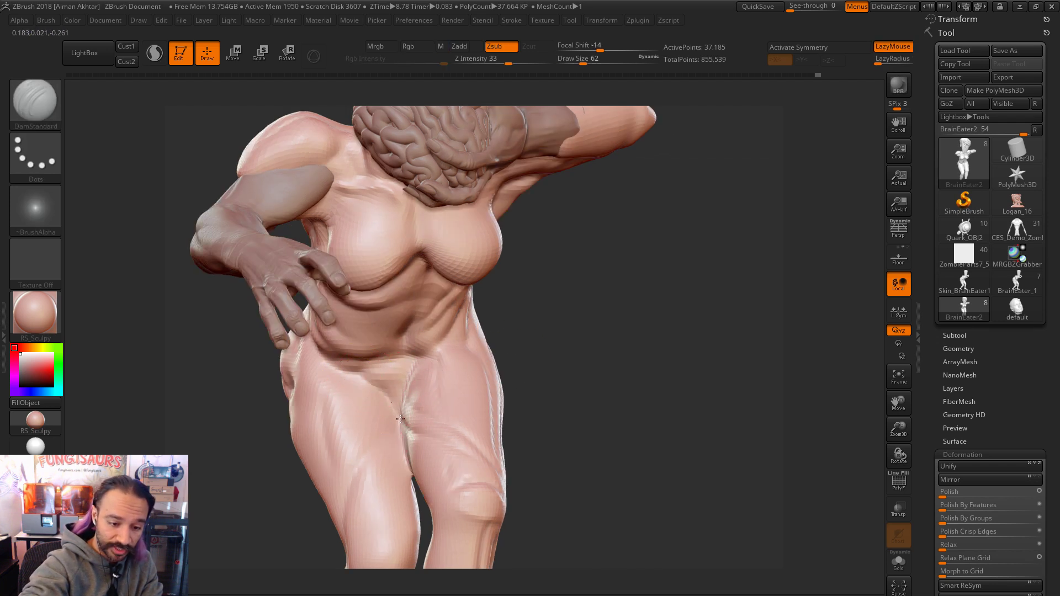
{"action": "right_click_drag", "start_coordinate": [527, 352], "coordinate": [416, 358]}
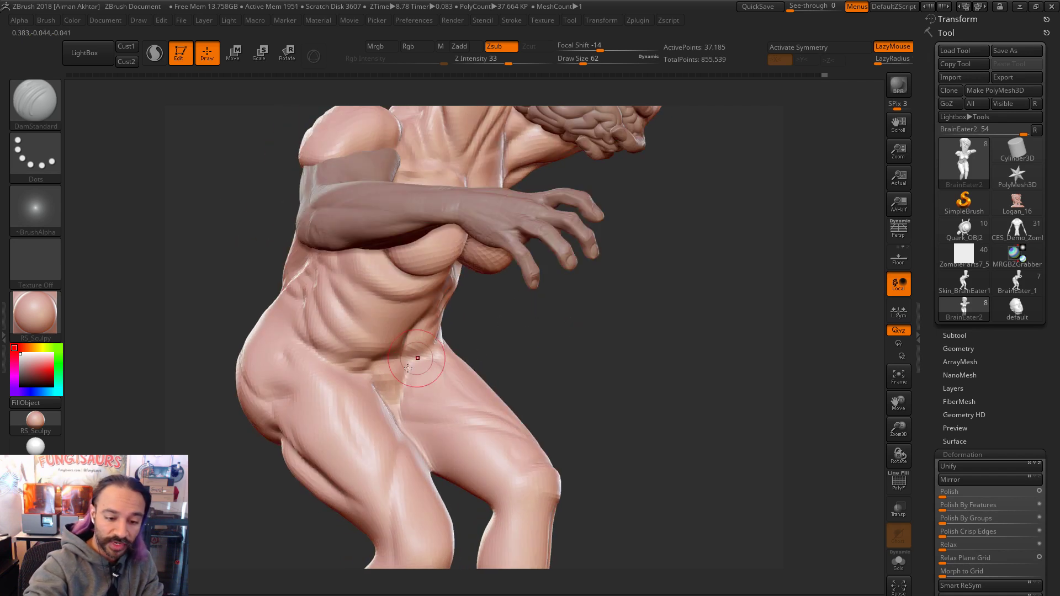
Step: Adjust the lower belly with the Move brush at draw size 80 and switch to the Inflat brush
{"action": "key", "text": "b"}
{"action": "key", "text": "m"}
{"action": "key", "text": "v"}
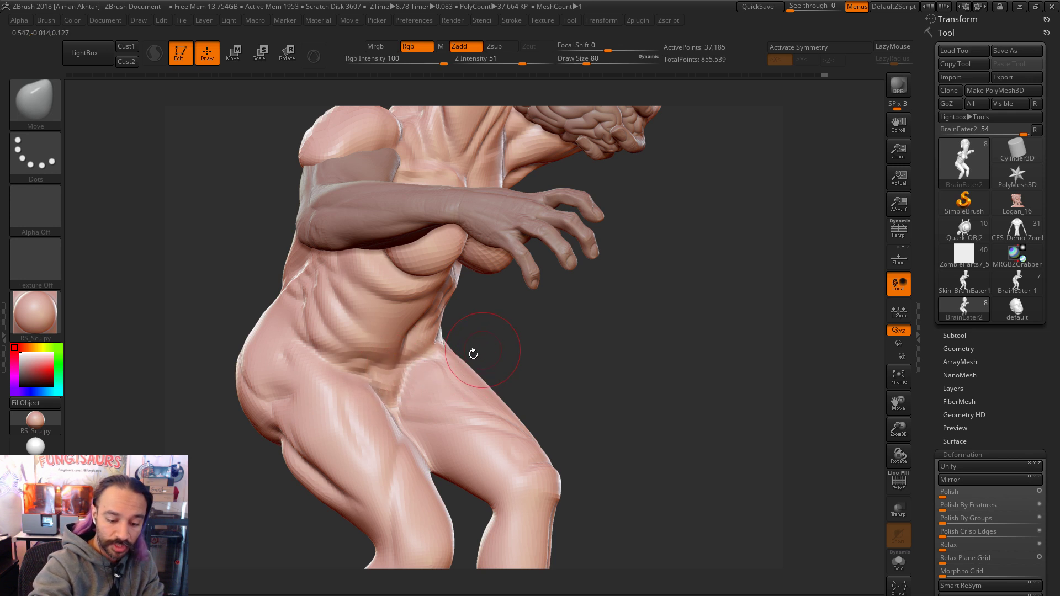
{"action": "key", "text": "b"}
{"action": "key", "text": "i"}
{"action": "key", "text": "n"}
{"action": "right_click_drag", "start_coordinate": [450, 433], "coordinate": [409, 387]}
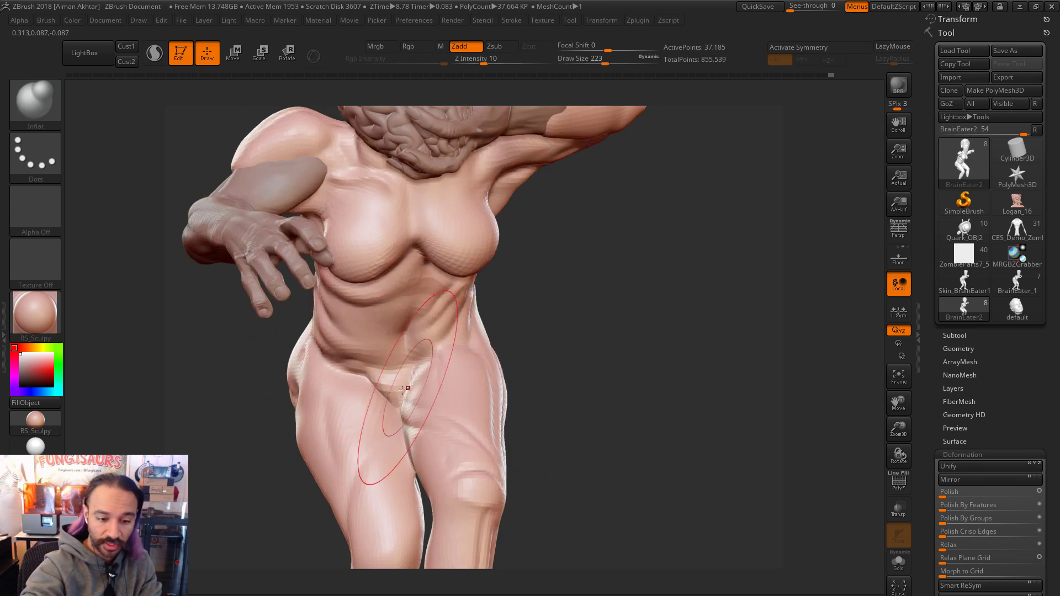
Step: Adjust the waist and hip silhouette with the Move brush, raising the draw size to 217
{"action": "key", "text": "b"}
{"action": "key", "text": "m"}
{"action": "key", "text": "v"}
{"action": "mouse_move", "coordinate": [525, 336]}
{"action": "right_mouse_down"}
{"action": "mouse_move", "coordinate": [520, 345]}
{"action": "mouse_move", "coordinate": [472, 341]}
{"action": "right_mouse_up"}
{"action": "key", "text": "s"}
{"action": "left_click_drag", "start_coordinate": [459, 338], "coordinate": [468, 339]}
{"action": "mouse_move", "coordinate": [550, 354]}
{"action": "right_mouse_down"}
{"action": "mouse_move", "coordinate": [451, 351]}
{"action": "mouse_move", "coordinate": [523, 374]}
{"action": "right_mouse_up"}
{"action": "key", "text": "bracketleft"}
{"action": "key", "text": "bracketright"}
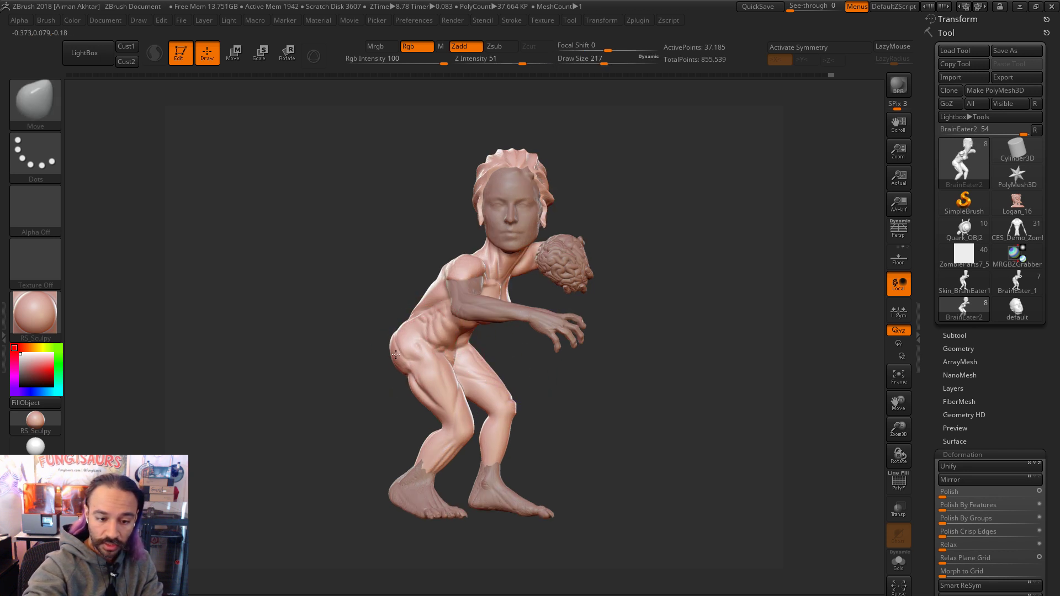
{"action": "right_click_drag", "start_coordinate": [398, 337], "coordinate": [823, 358]}
{"action": "right_click_drag", "start_coordinate": [565, 348], "coordinate": [601, 367]}
Step: Duplicate the head subtool and make the copy, default2, active
{"action": "left_click", "coordinate": [576, 242], "text": "alt"}
{"action": "right_click_drag", "start_coordinate": [691, 391], "coordinate": [845, 417], "text": "alt"}
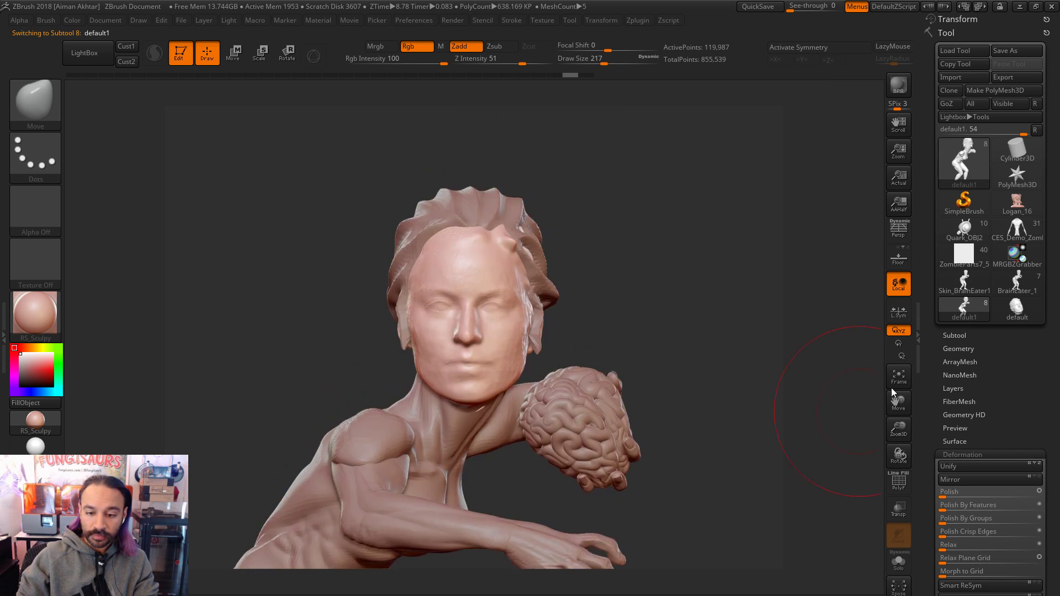
{"action": "left_click", "coordinate": [945, 336]}
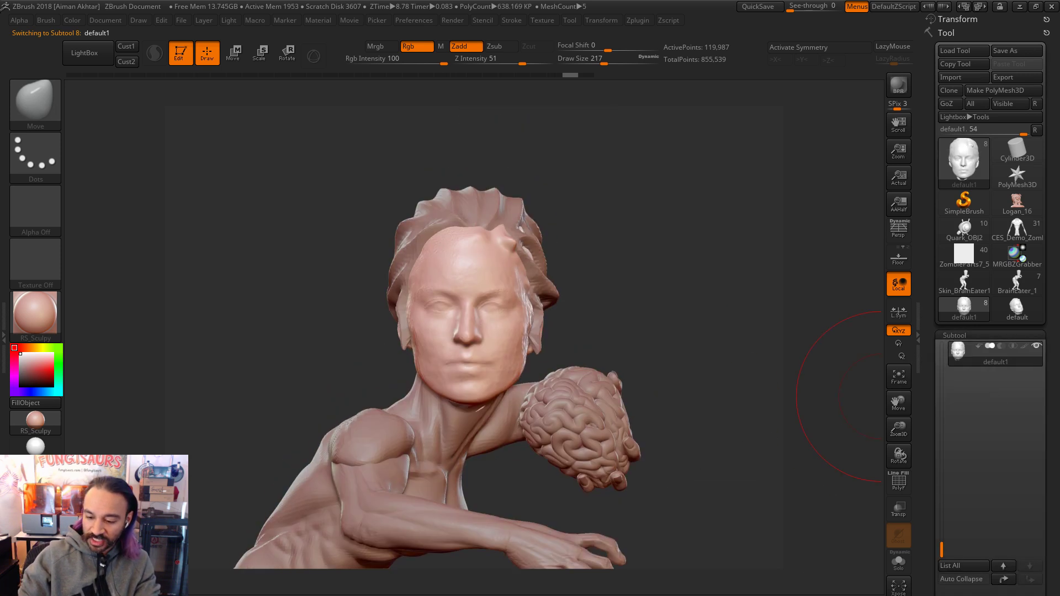
{"action": "left_click", "coordinate": [964, 595]}
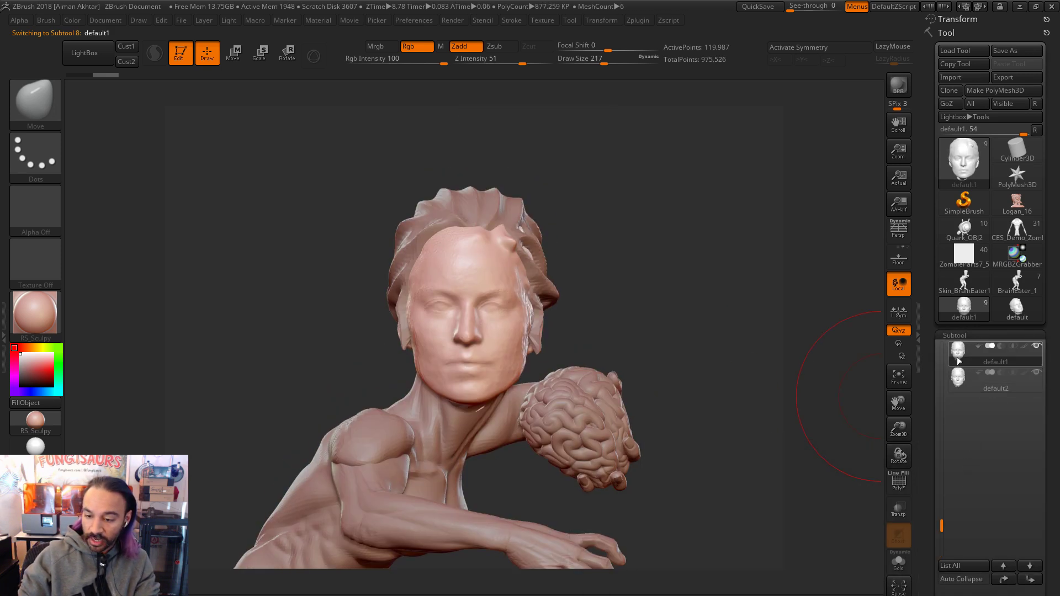
{"action": "left_click", "coordinate": [966, 383]}
Step: Choose the InsertMesh brush that holds the zombie body parts
{"action": "left_click_drag", "start_coordinate": [712, 341], "coordinate": [674, 353], "text": "alt"}
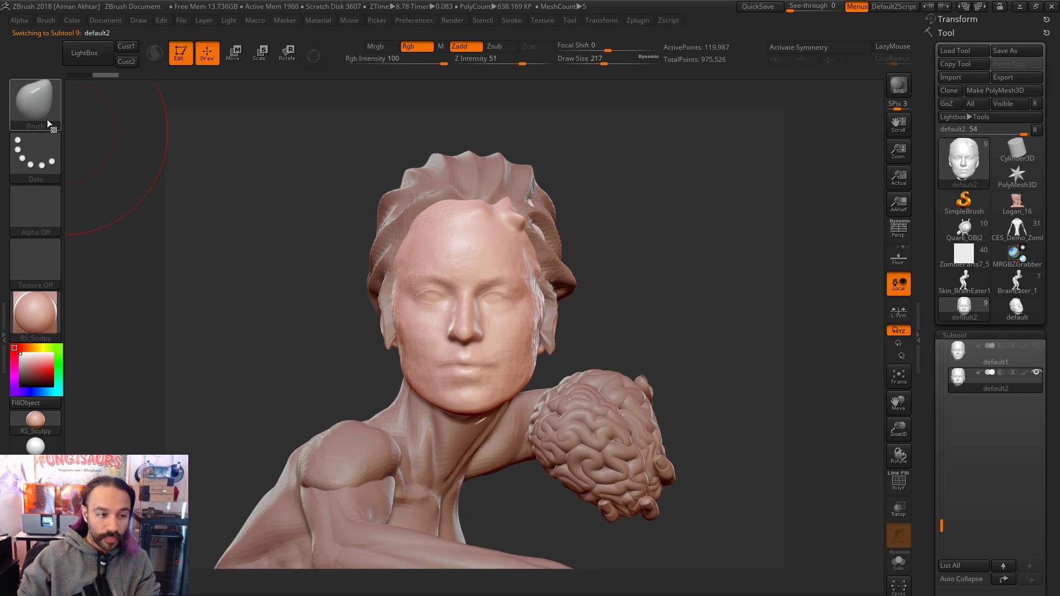
{"action": "left_click", "coordinate": [49, 125]}
{"action": "key", "text": "m"}
{"action": "key", "text": "v"}
{"action": "left_click", "coordinate": [35, 110]}
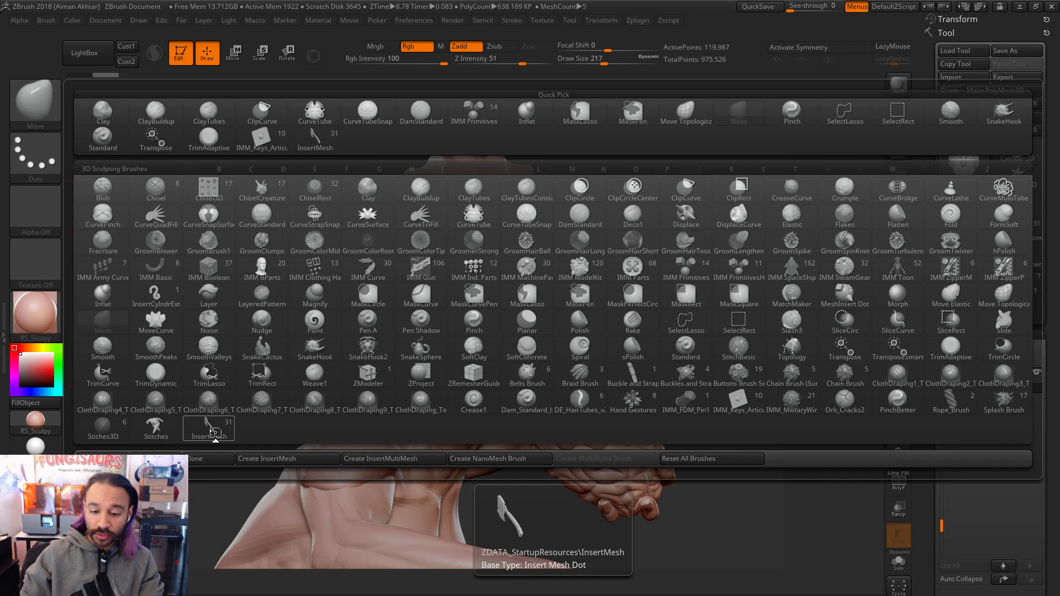
{"action": "left_click", "coordinate": [214, 433]}
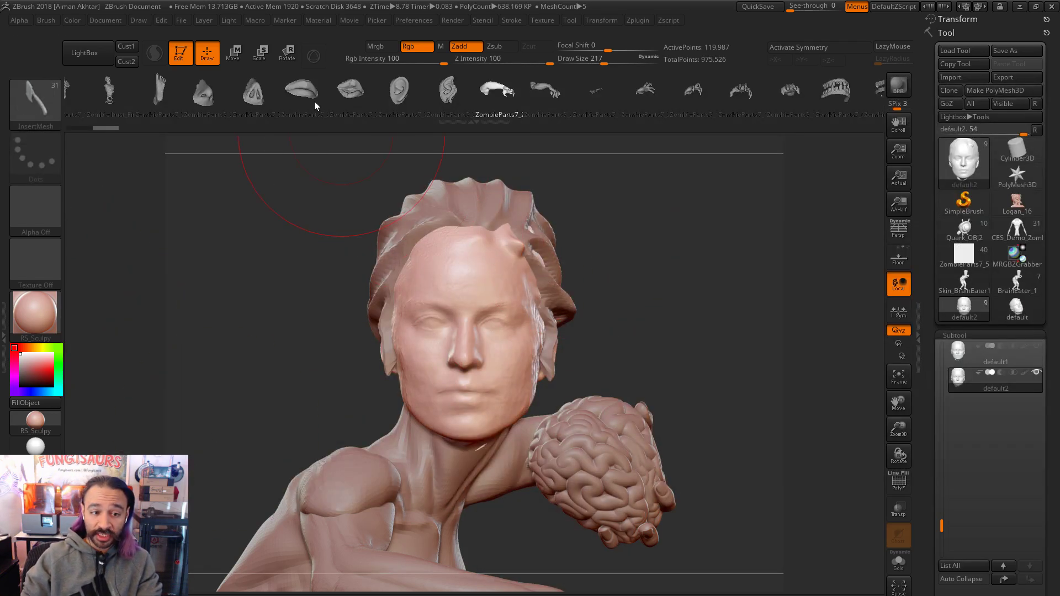
Step: Pick the parted-lips mesh and insert it over the face's mouth at draw size 108
{"action": "left_click_drag", "start_coordinate": [315, 102], "coordinate": [354, 101]}
{"action": "left_click", "coordinate": [388, 96]}
{"action": "key", "text": "s"}
{"action": "mouse_move", "coordinate": [460, 393]}
{"action": "left_mouse_down"}
{"action": "mouse_move", "coordinate": [447, 392]}
{"action": "mouse_move", "coordinate": [464, 430]}
{"action": "mouse_move", "coordinate": [490, 400]}
{"action": "left_mouse_up"}
{"action": "key", "text": "ctrl+z"}
Step: Move the inserted lips back so they sit against the face, and return to drawing mode
{"action": "left_click_drag", "start_coordinate": [651, 340], "coordinate": [712, 336]}
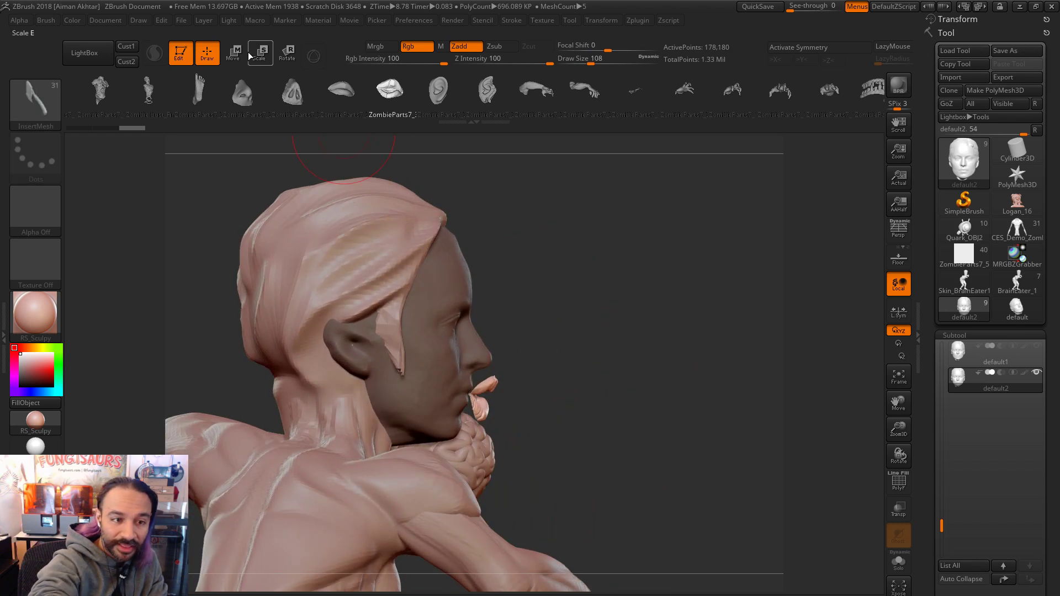
{"action": "key", "text": "w"}
{"action": "left_click_drag", "start_coordinate": [566, 408], "coordinate": [499, 403]}
{"action": "key", "text": "ctrl+z"}
{"action": "left_click_drag", "start_coordinate": [595, 332], "coordinate": [539, 353], "text": "shift"}
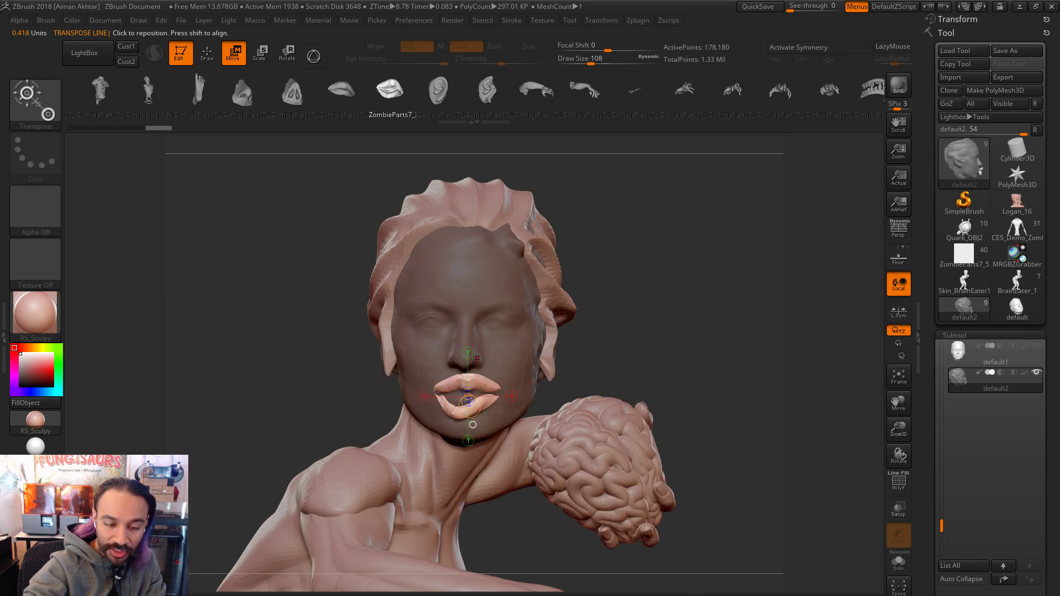
{"action": "key", "text": "q"}
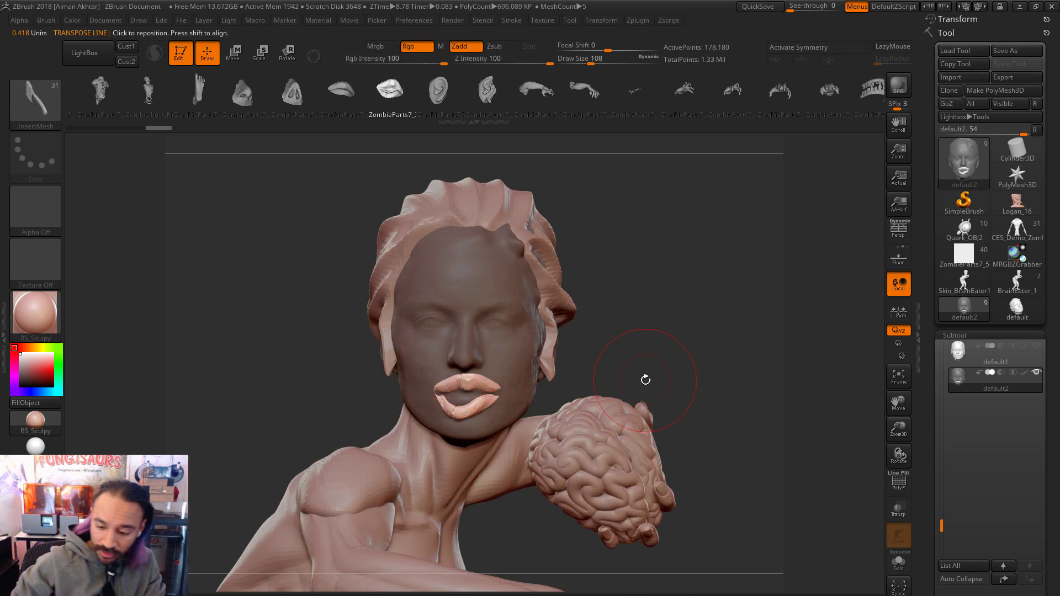
Step: Split the unmasked lips off the head into their own subtool and choose the DamStandard brush
{"action": "scroll", "coordinate": [1005, 552], "scroll_direction": "down", "scroll_amount": 5}
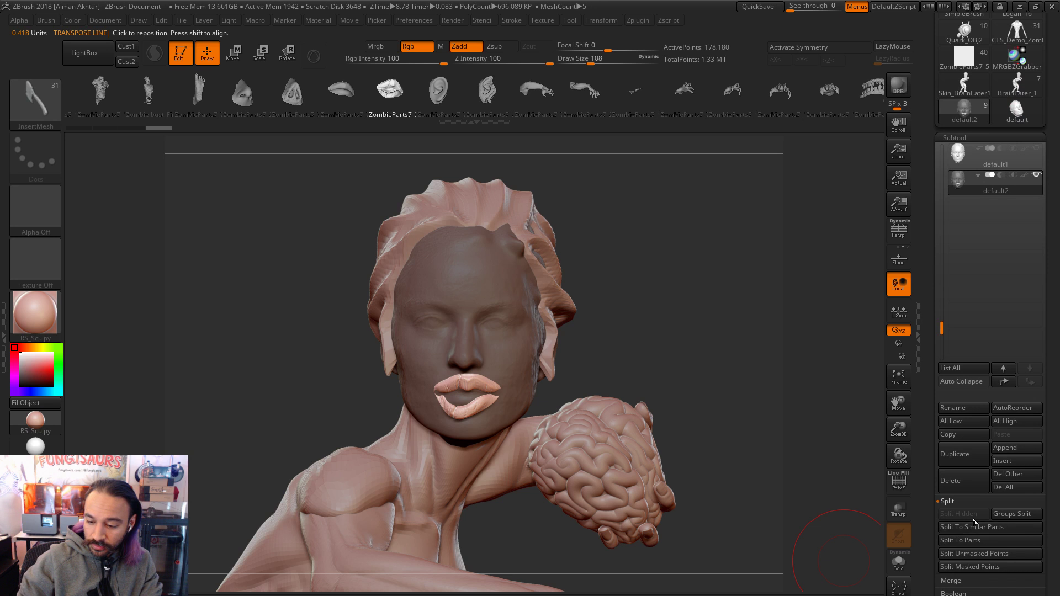
{"action": "left_click", "coordinate": [975, 555]}
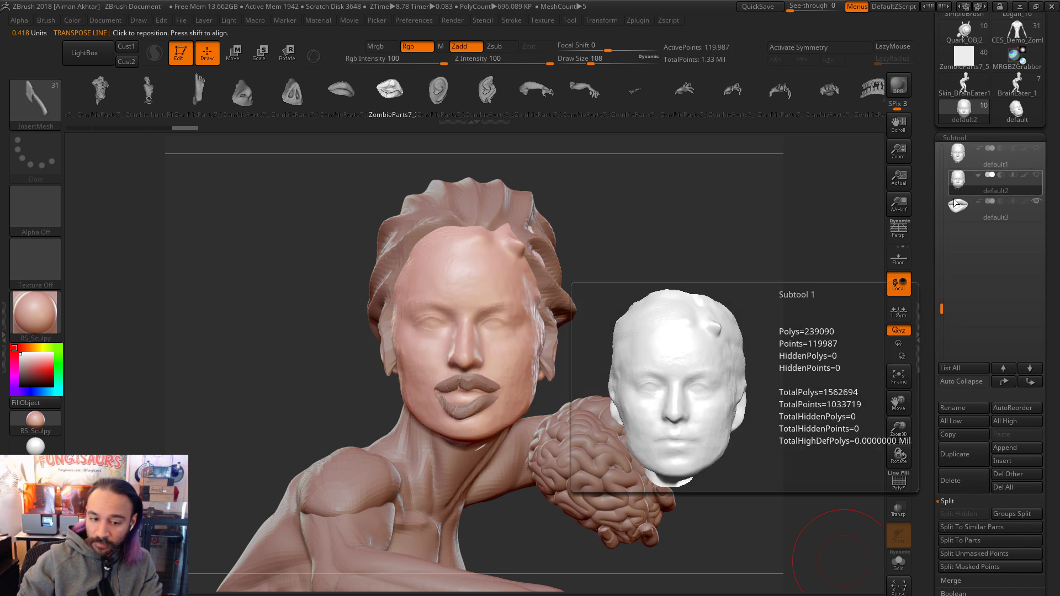
{"action": "key", "text": "b"}
{"action": "key", "text": "d"}
{"action": "key", "text": "s"}
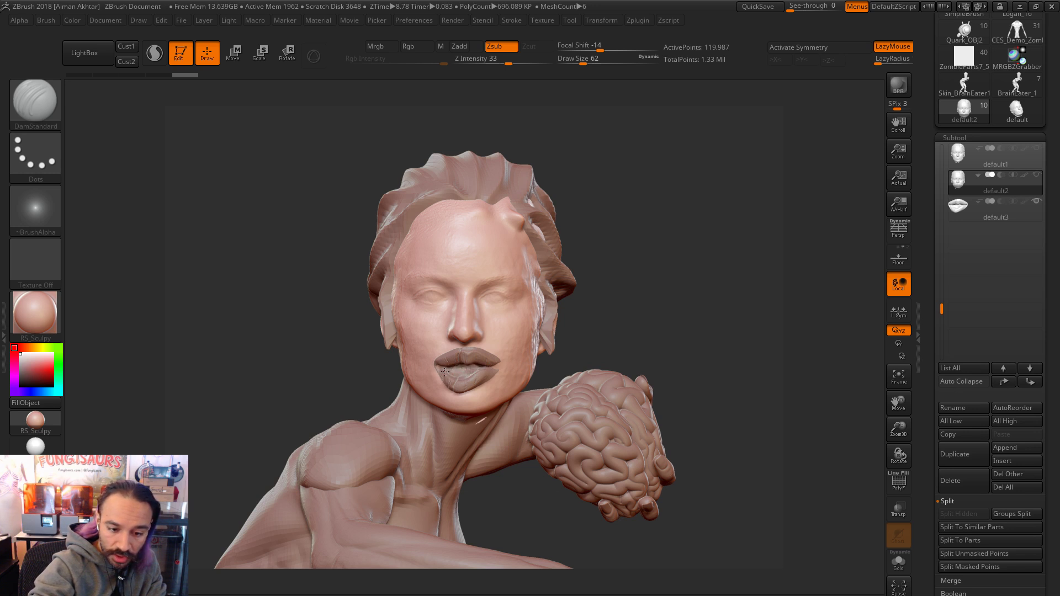
{"action": "right_click_drag", "start_coordinate": [524, 337], "coordinate": [649, 348]}
Step: Push the head's original mouth area back behind the inserted lips with the Move brush
{"action": "key", "text": "b"}
{"action": "key", "text": "m"}
{"action": "key", "text": "v"}
{"action": "key", "text": "s"}
{"action": "left_click_drag", "start_coordinate": [482, 373], "coordinate": [484, 369]}
{"action": "right_click_drag", "start_coordinate": [635, 337], "coordinate": [532, 327]}
{"action": "right_click_drag", "start_coordinate": [666, 308], "coordinate": [804, 300], "text": "ctrl"}
{"action": "key", "text": "s"}
{"action": "mouse_move", "coordinate": [515, 338]}
{"action": "left_mouse_down"}
{"action": "mouse_move", "coordinate": [490, 336]}
{"action": "mouse_move", "coordinate": [506, 337]}
{"action": "left_mouse_up"}
Step: Make the lips subtool default3 active and show the default2 head subtool
{"action": "left_click", "coordinate": [501, 345], "text": "alt"}
{"action": "right_click_drag", "start_coordinate": [581, 334], "coordinate": [632, 310]}
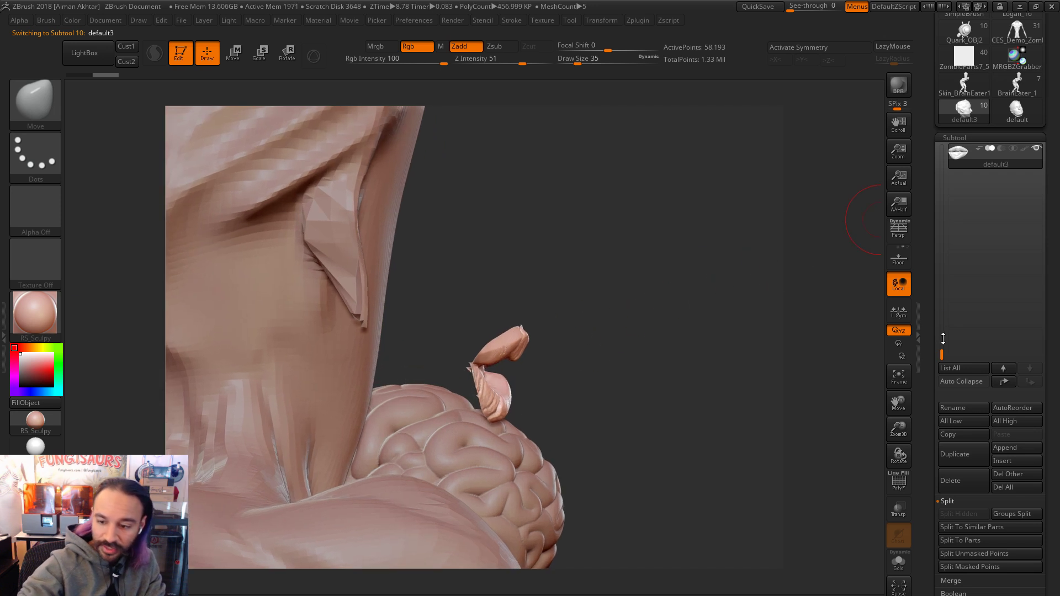
{"action": "left_click_drag", "start_coordinate": [945, 332], "coordinate": [943, 313]}
{"action": "left_click", "coordinate": [1037, 148]}
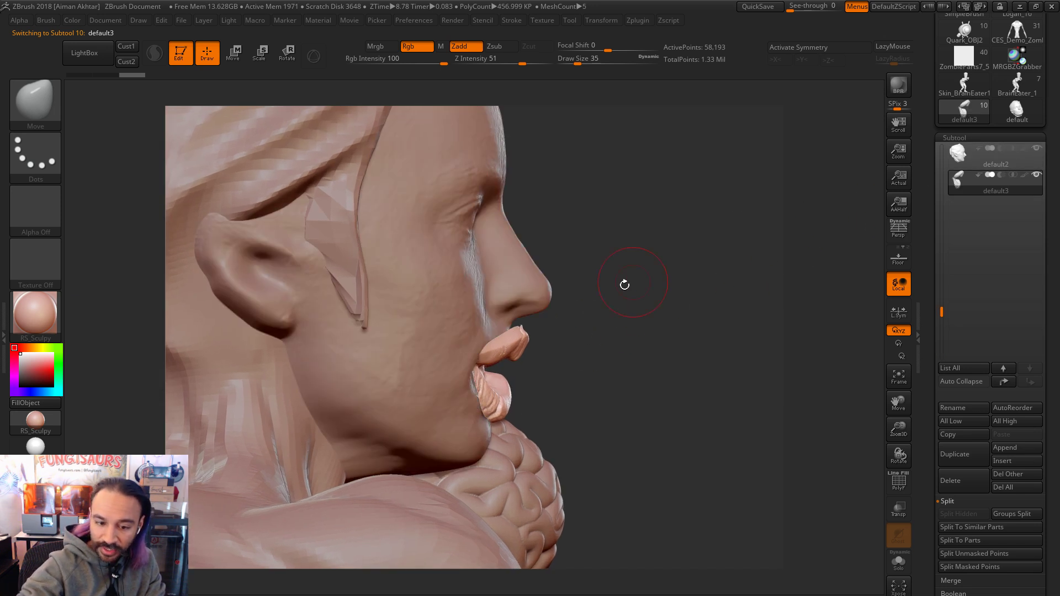
Step: Try to push the lips further back into the face in profile with the Move brush
{"action": "key", "text": "s"}
{"action": "left_click_drag", "start_coordinate": [505, 336], "coordinate": [495, 335]}
{"action": "key", "text": "s"}
{"action": "key", "text": "ctrl+z"}
{"action": "mouse_move", "coordinate": [596, 364]}
{"action": "left_mouse_down"}
{"action": "mouse_move", "coordinate": [773, 352]}
{"action": "mouse_move", "coordinate": [674, 355]}
{"action": "mouse_move", "coordinate": [699, 425]}
{"action": "left_mouse_up"}
{"action": "key", "text": "ctrl+z"}
Step: Adjust the lips' outline and depth against the face with the Move brush, resizing the brush as needed
{"action": "key", "text": "s"}
{"action": "mouse_move", "coordinate": [576, 327]}
{"action": "left_mouse_down"}
{"action": "mouse_move", "coordinate": [567, 339]}
{"action": "mouse_move", "coordinate": [586, 306]}
{"action": "mouse_move", "coordinate": [620, 305]}
{"action": "mouse_move", "coordinate": [598, 323]}
{"action": "mouse_move", "coordinate": [582, 304]}
{"action": "left_mouse_up"}
{"action": "key", "text": "s"}
{"action": "key", "text": "s"}
{"action": "key", "text": "s"}
{"action": "mouse_move", "coordinate": [536, 471]}
{"action": "left_mouse_down"}
{"action": "mouse_move", "coordinate": [525, 447]}
{"action": "mouse_move", "coordinate": [539, 491]}
{"action": "mouse_move", "coordinate": [541, 481]}
{"action": "left_mouse_up"}
{"action": "mouse_move", "coordinate": [698, 389]}
{"action": "left_mouse_down"}
{"action": "mouse_move", "coordinate": [574, 381]}
{"action": "mouse_move", "coordinate": [680, 357]}
{"action": "left_mouse_up"}
{"action": "left_click_drag", "start_coordinate": [519, 410], "coordinate": [508, 398]}
Step: Shape the lip corners and upper lip to follow the face with the Move brush at draw size 20
{"action": "mouse_move", "coordinate": [678, 343]}
{"action": "left_mouse_down"}
{"action": "mouse_move", "coordinate": [608, 354]}
{"action": "mouse_move", "coordinate": [524, 387]}
{"action": "mouse_move", "coordinate": [475, 428]}
{"action": "mouse_move", "coordinate": [483, 467]}
{"action": "left_mouse_up"}
{"action": "left_click_drag", "start_coordinate": [472, 463], "coordinate": [447, 478]}
{"action": "left_click_drag", "start_coordinate": [431, 467], "coordinate": [441, 480]}
{"action": "mouse_move", "coordinate": [496, 402]}
{"action": "left_mouse_down"}
{"action": "mouse_move", "coordinate": [475, 332]}
{"action": "mouse_move", "coordinate": [479, 305]}
{"action": "left_mouse_up"}
{"action": "left_click_drag", "start_coordinate": [482, 325], "coordinate": [489, 320]}
{"action": "left_click_drag", "start_coordinate": [393, 311], "coordinate": [345, 314]}
{"action": "mouse_move", "coordinate": [486, 331]}
{"action": "left_mouse_down"}
{"action": "mouse_move", "coordinate": [489, 349]}
{"action": "mouse_move", "coordinate": [388, 404]}
{"action": "mouse_move", "coordinate": [545, 436]}
{"action": "mouse_move", "coordinate": [520, 447]}
{"action": "left_mouse_up"}
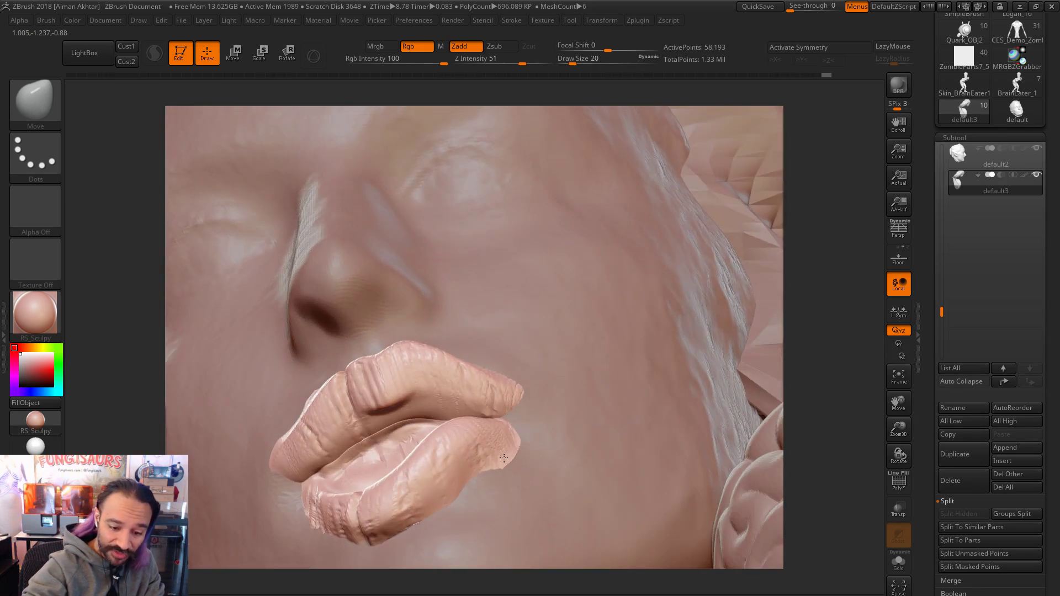
Step: Fit the edge of the lips to the face from below with the Move brush at draw size 20
{"action": "mouse_move", "coordinate": [842, 272]}
{"action": "left_mouse_down"}
{"action": "mouse_move", "coordinate": [620, 326]}
{"action": "mouse_move", "coordinate": [651, 342]}
{"action": "left_mouse_up"}
{"action": "left_click_drag", "start_coordinate": [474, 503], "coordinate": [472, 486]}
{"action": "mouse_move", "coordinate": [619, 349]}
{"action": "left_mouse_down"}
{"action": "mouse_move", "coordinate": [622, 372]}
{"action": "mouse_move", "coordinate": [630, 354]}
{"action": "left_mouse_up"}
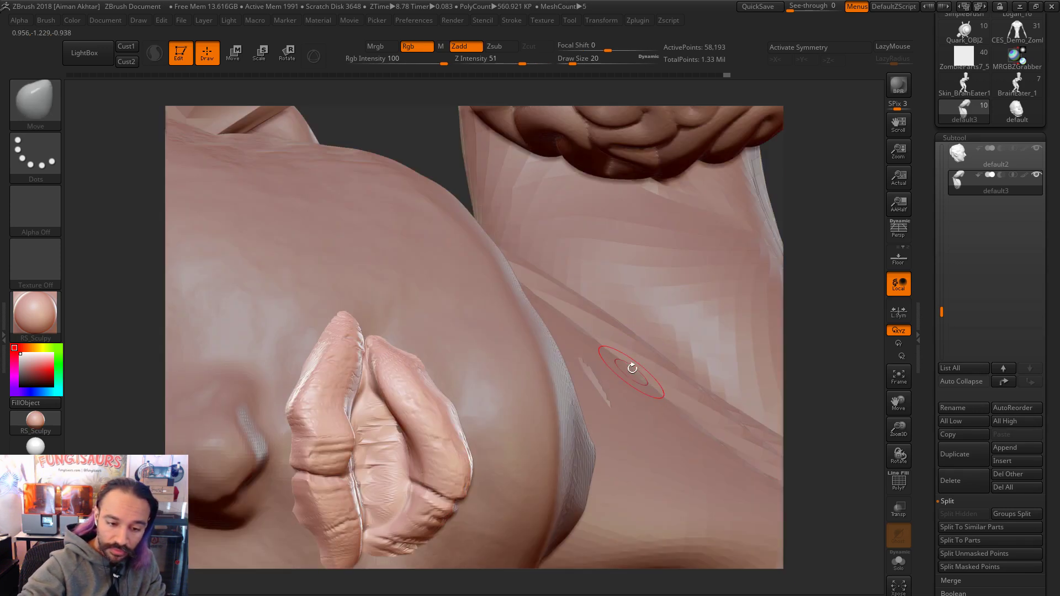
{"action": "mouse_move", "coordinate": [821, 293]}
{"action": "left_mouse_down"}
{"action": "mouse_move", "coordinate": [698, 360]}
{"action": "mouse_move", "coordinate": [615, 237]}
{"action": "mouse_move", "coordinate": [690, 281]}
{"action": "mouse_move", "coordinate": [656, 270]}
{"action": "left_mouse_up"}
{"action": "left_click_drag", "start_coordinate": [691, 346], "coordinate": [724, 369], "text": "alt"}
Step: Refine the lower lip and mouth corner from the front with the Move brush at draw size 35
{"action": "key", "text": "s"}
{"action": "left_click", "coordinate": [483, 459]}
{"action": "left_click_drag", "start_coordinate": [479, 451], "coordinate": [480, 458]}
{"action": "key", "text": "s"}
{"action": "left_click", "coordinate": [500, 492]}
{"action": "key", "text": "s"}
{"action": "left_click", "coordinate": [503, 492]}
{"action": "left_click_drag", "start_coordinate": [503, 492], "coordinate": [512, 488]}
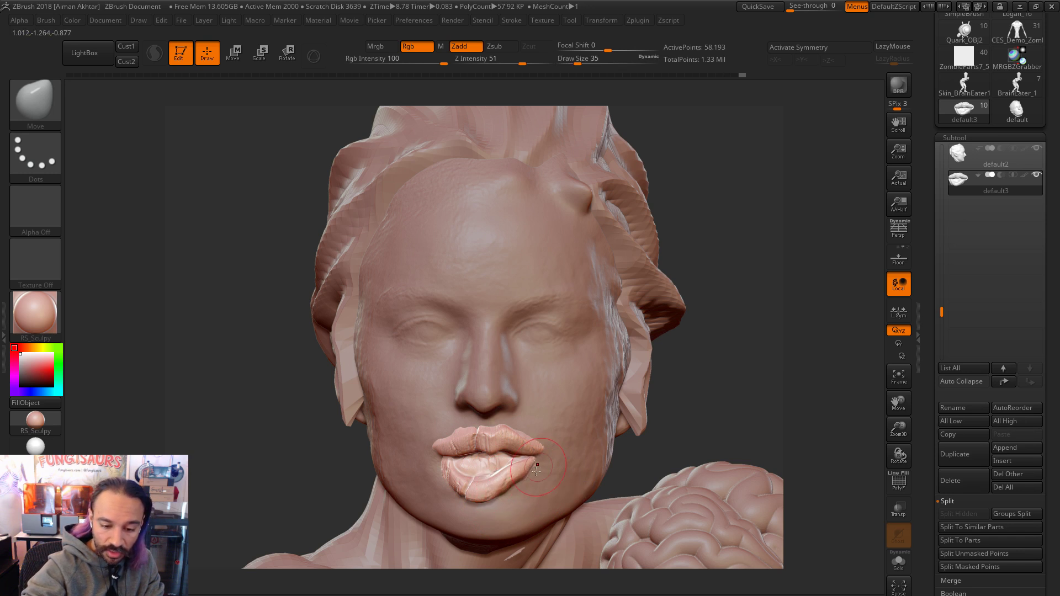
Step: Pull the corner of the lips back toward the cheek, raising the Move brush's draw size to 77
{"action": "left_click_drag", "start_coordinate": [531, 472], "coordinate": [536, 469]}
{"action": "key", "text": "ctrl+z"}
{"action": "key", "text": "s"}
{"action": "left_click", "coordinate": [525, 477]}
{"action": "left_click_drag", "start_coordinate": [696, 368], "coordinate": [533, 381]}
{"action": "key", "text": "s"}
{"action": "left_click", "coordinate": [506, 428]}
{"action": "left_click_drag", "start_coordinate": [524, 465], "coordinate": [534, 460]}
{"action": "key", "text": "s"}
{"action": "left_click", "coordinate": [541, 454]}
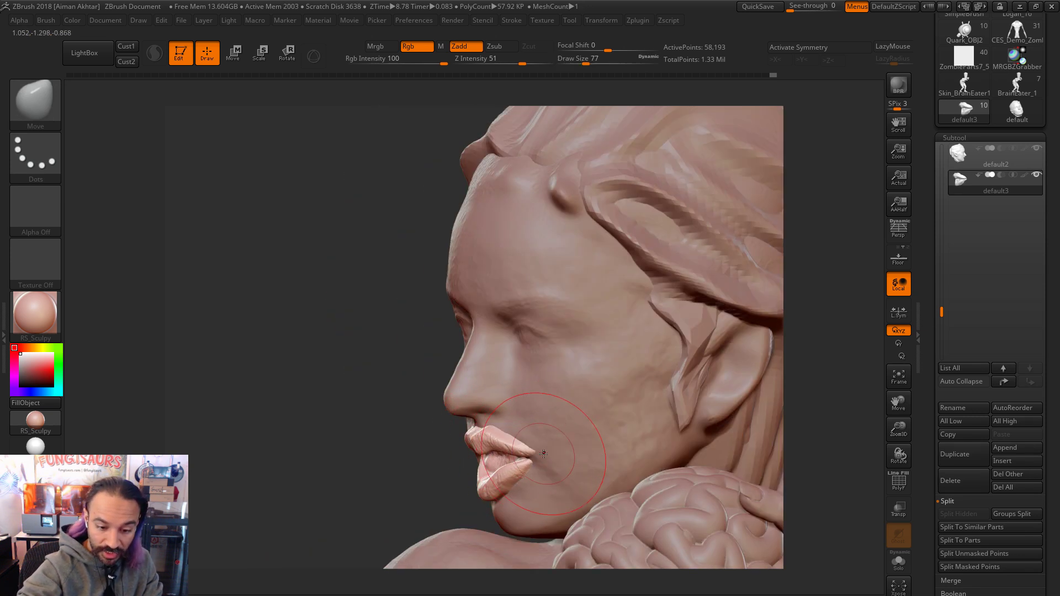
Step: Tuck the lip corners in against the cheeks, reducing the Move brush's draw size to 35
{"action": "key", "text": "bracketleft"}
{"action": "key", "text": "bracketleft"}
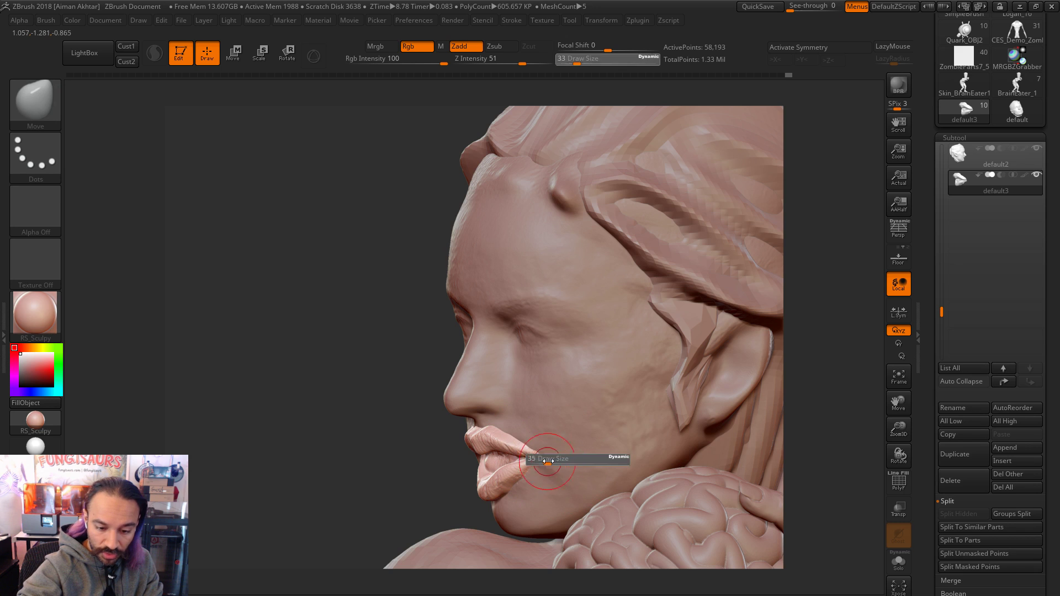
{"action": "left_click_drag", "start_coordinate": [370, 450], "coordinate": [563, 461]}
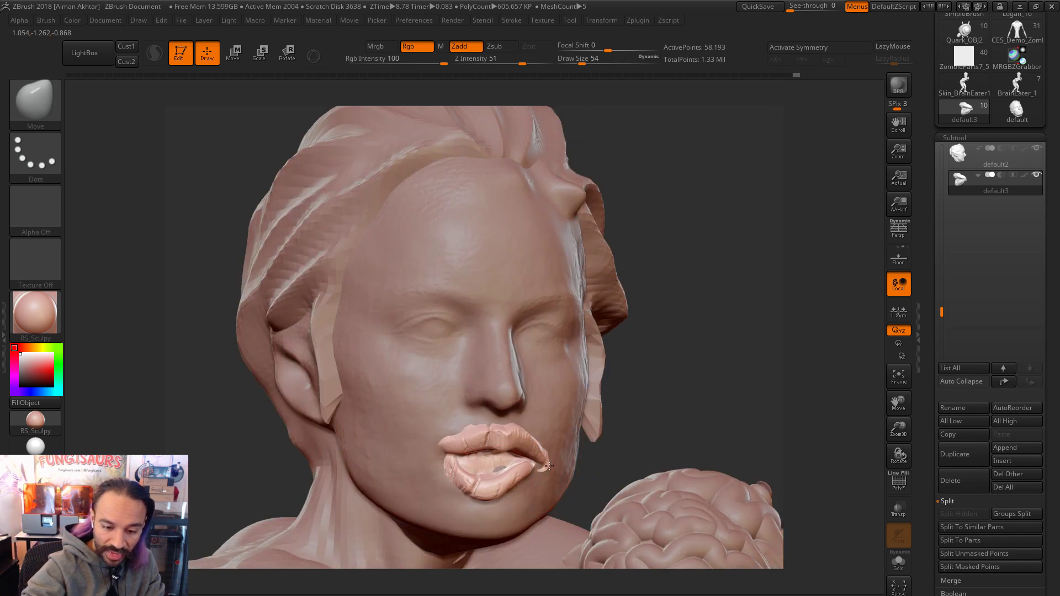
{"action": "key", "text": "bracketleft"}
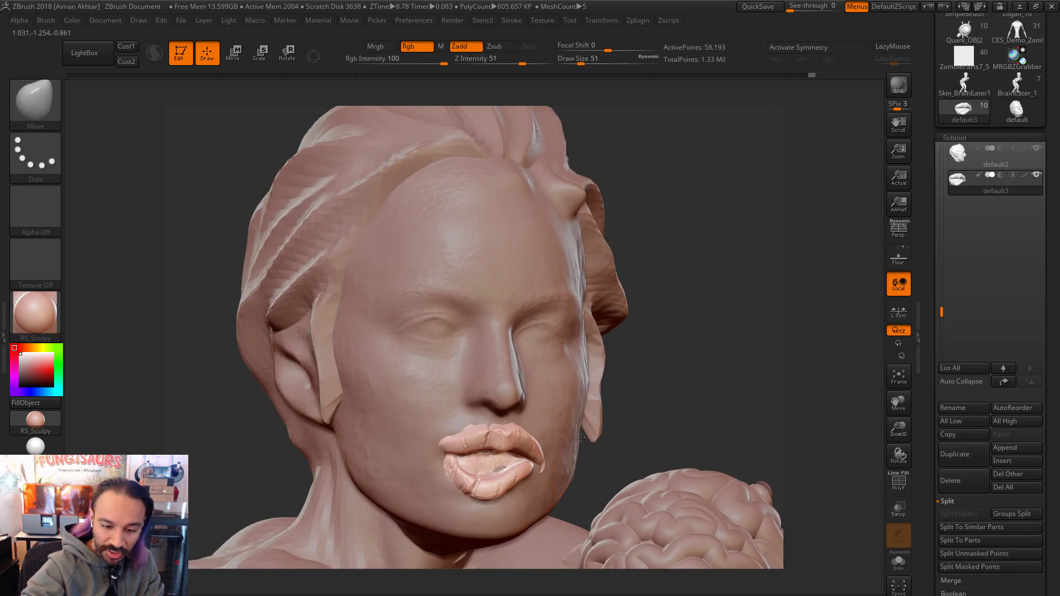
{"action": "key", "text": "bracketleft"}
{"action": "key", "text": "bracketleft"}
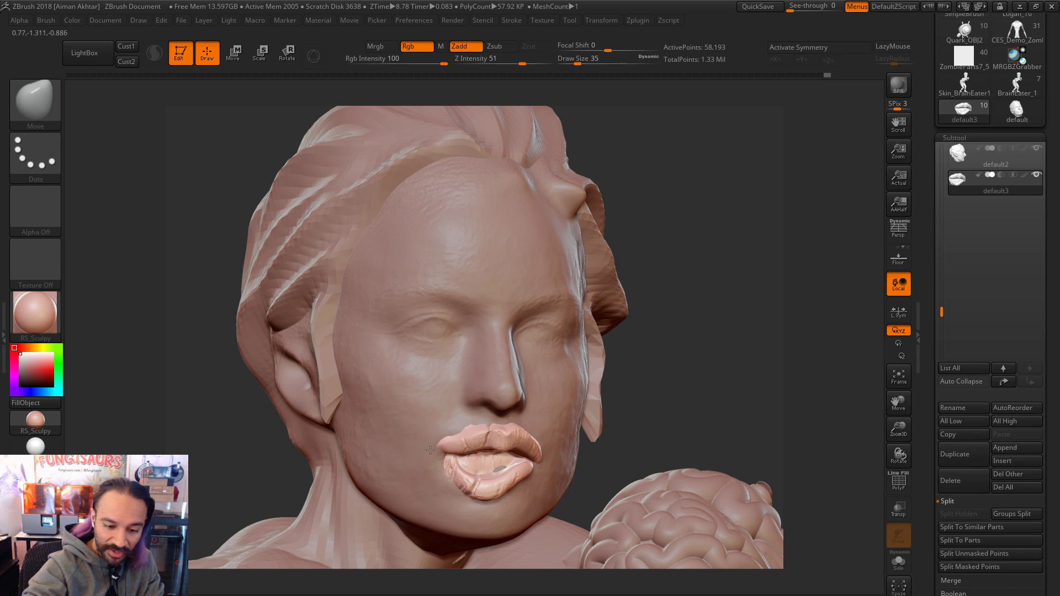
{"action": "left_click_drag", "start_coordinate": [724, 368], "coordinate": [688, 376], "text": "shift"}
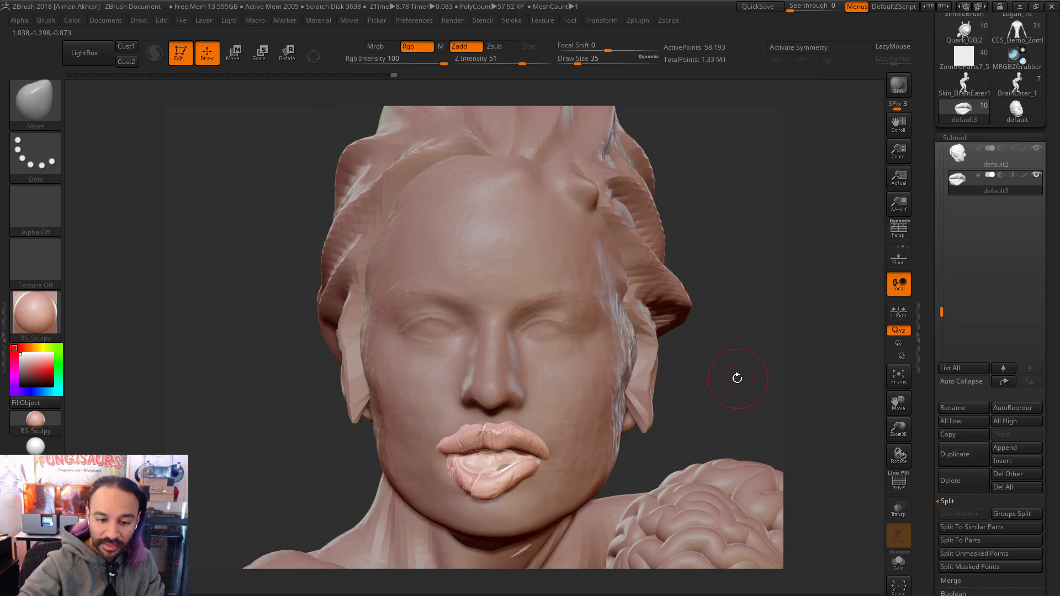
Step: Carve the mouth opening between the lips with the DamStandard brush at draw size 35
{"action": "key", "text": "b"}
{"action": "key", "text": "d"}
{"action": "key", "text": "s"}
{"action": "key", "text": "bracketright"}
{"action": "key", "text": "bracketright"}
{"action": "left_click_drag", "start_coordinate": [502, 463], "coordinate": [466, 454]}
{"action": "key", "text": "s"}
{"action": "left_click_drag", "start_coordinate": [470, 458], "coordinate": [479, 465]}
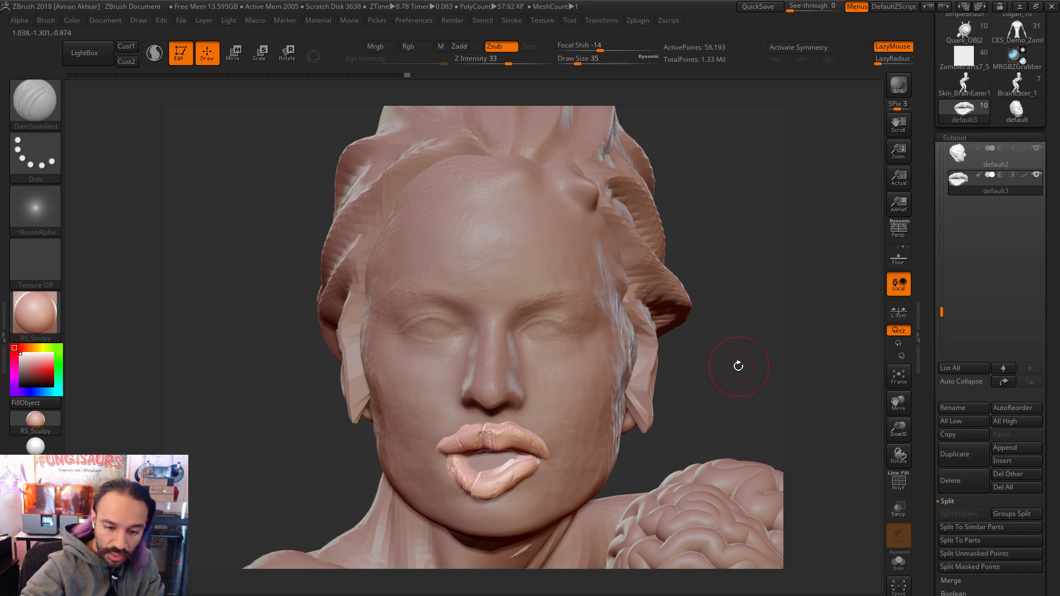
Step: Make the default2 head subtool active and choose the torn-ear mesh in the InsertMesh brush
{"action": "left_click_drag", "start_coordinate": [732, 371], "coordinate": [706, 362], "text": "alt"}
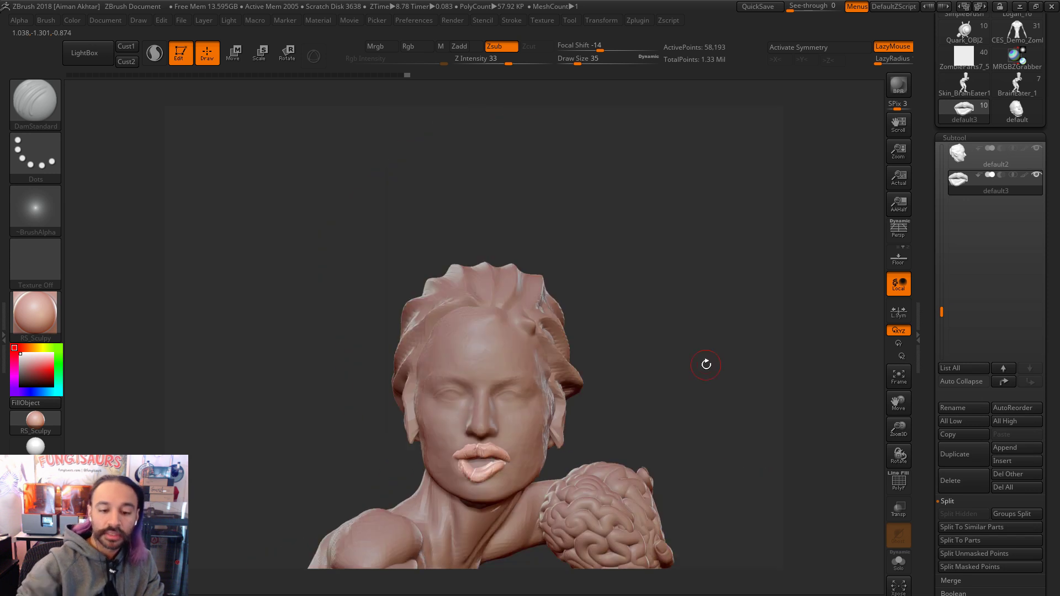
{"action": "left_click", "coordinate": [545, 438], "text": "alt"}
{"action": "left_click_drag", "start_coordinate": [613, 433], "coordinate": [613, 387], "text": "alt"}
{"action": "left_click", "coordinate": [33, 107]}
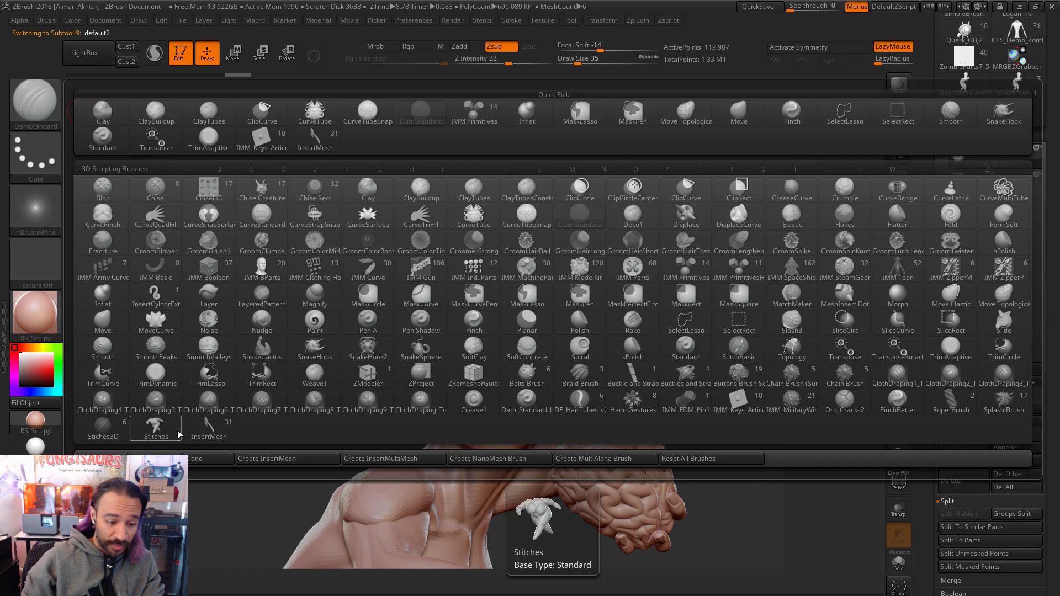
{"action": "left_click", "coordinate": [210, 432]}
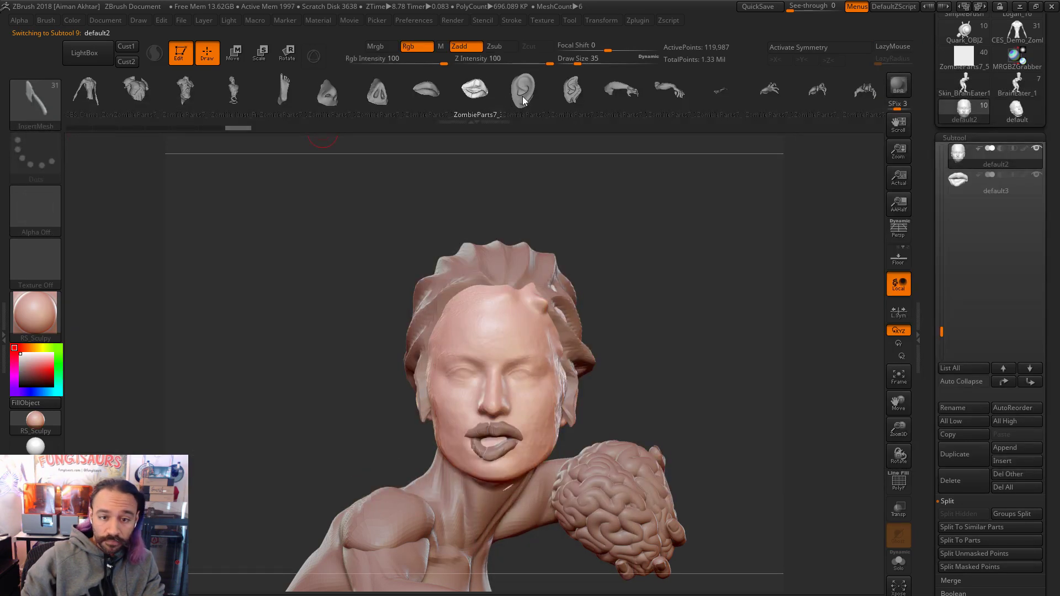
{"action": "left_click", "coordinate": [570, 91]}
{"action": "left_click_drag", "start_coordinate": [644, 294], "coordinate": [514, 296]}
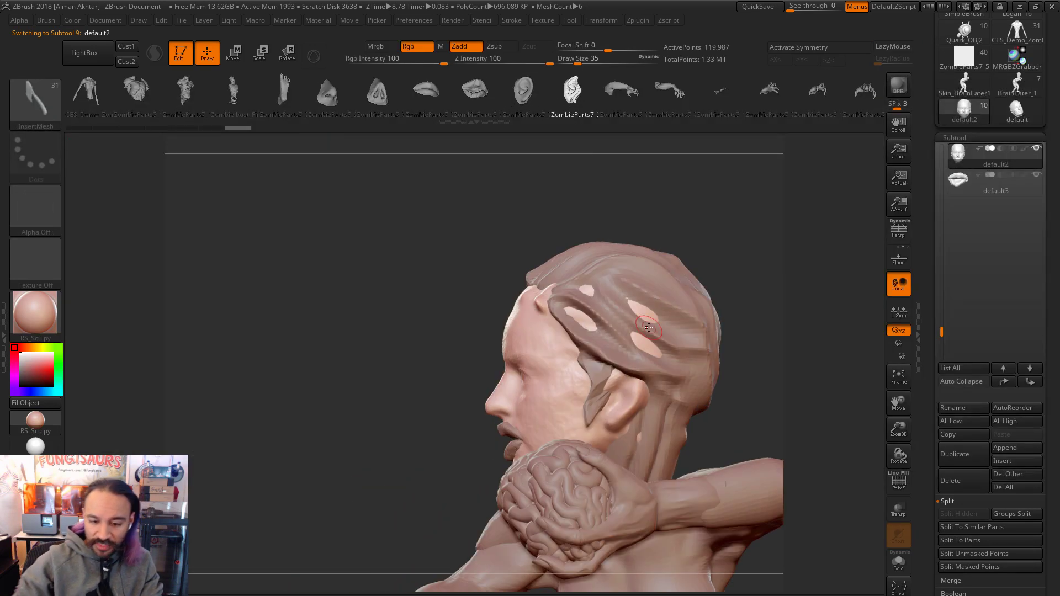
Step: Smooth down the head's existing ear beside the brain at draw size 80
{"action": "key", "text": "s"}
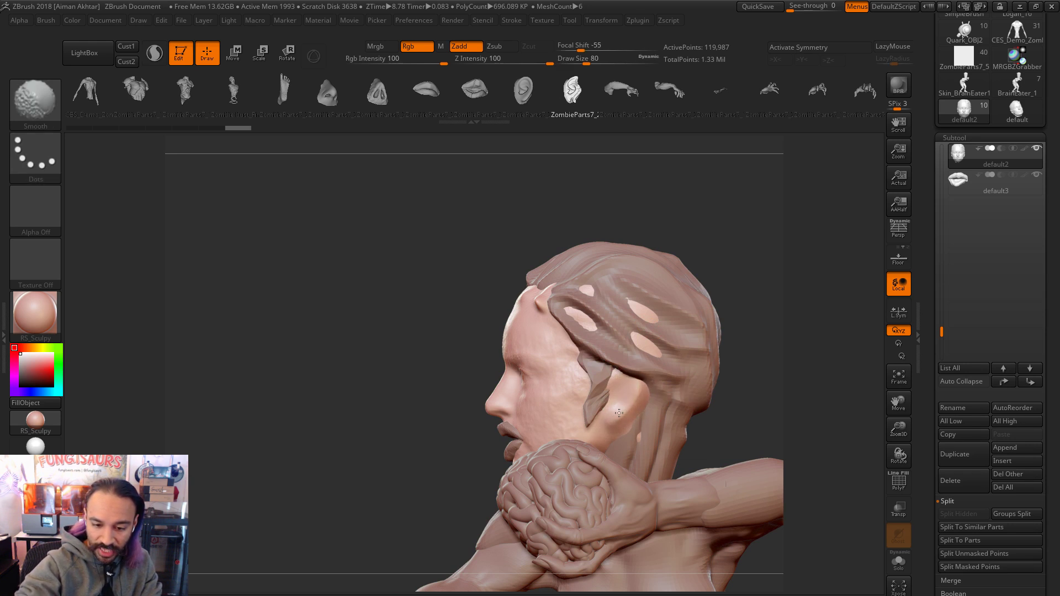
{"action": "mouse_move", "coordinate": [634, 409]}
{"action": "left_mouse_down", "text": "shift"}
{"action": "mouse_move", "coordinate": [621, 405]}
{"action": "mouse_move", "coordinate": [628, 443]}
{"action": "left_mouse_up", "text": "shift"}
{"action": "left_click_drag", "start_coordinate": [743, 381], "coordinate": [691, 362]}
{"action": "key", "text": "ctrl+z"}
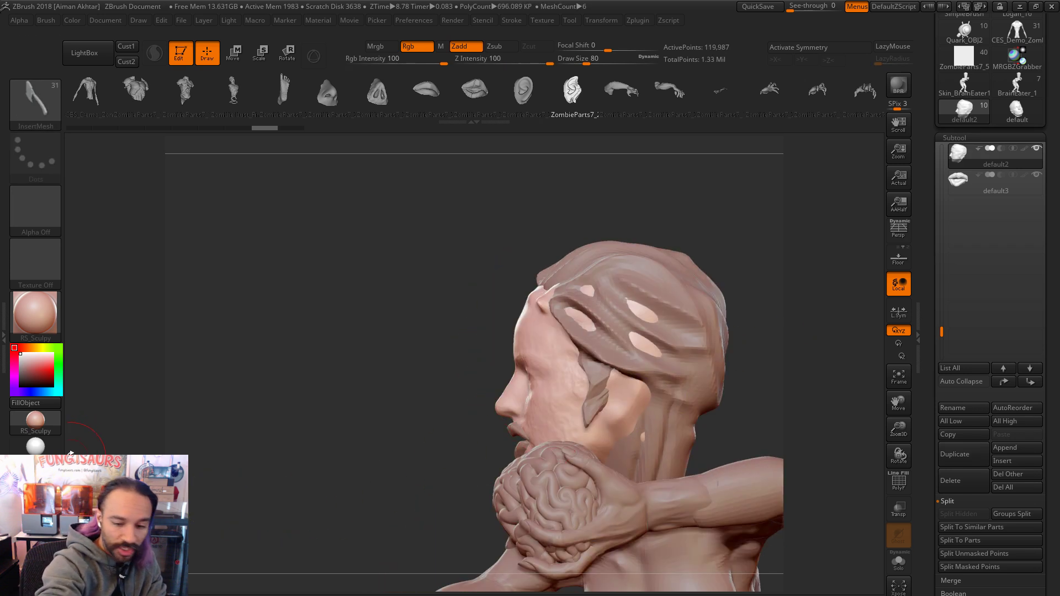
Step: Insert the torn-ear mesh over the smoothed ear and split it off as its own subtool
{"action": "left_click_drag", "start_coordinate": [636, 418], "coordinate": [620, 440]}
{"action": "left_click_drag", "start_coordinate": [789, 339], "coordinate": [875, 346]}
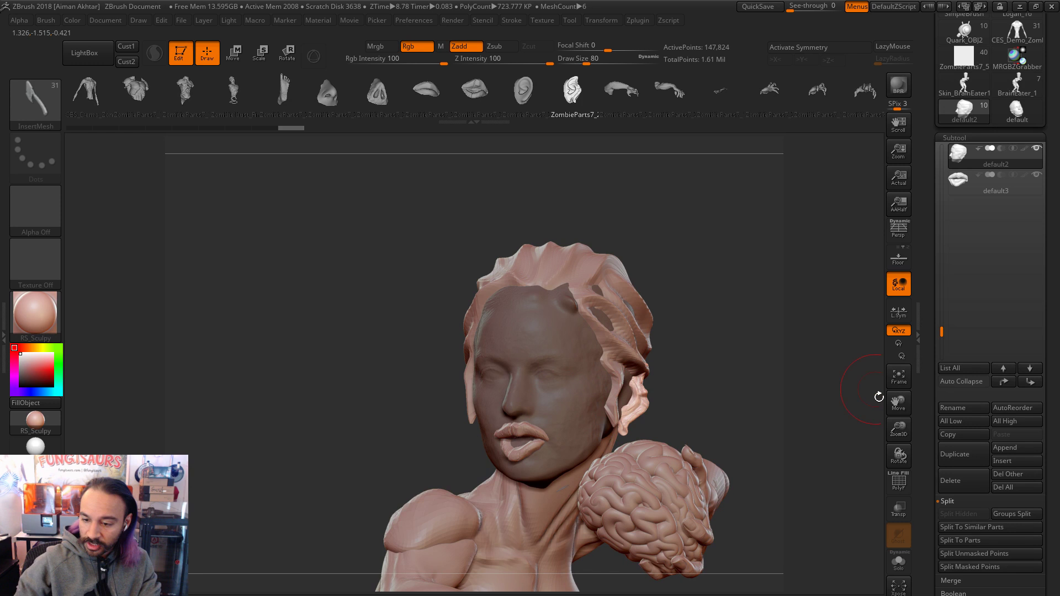
{"action": "left_click", "coordinate": [983, 560]}
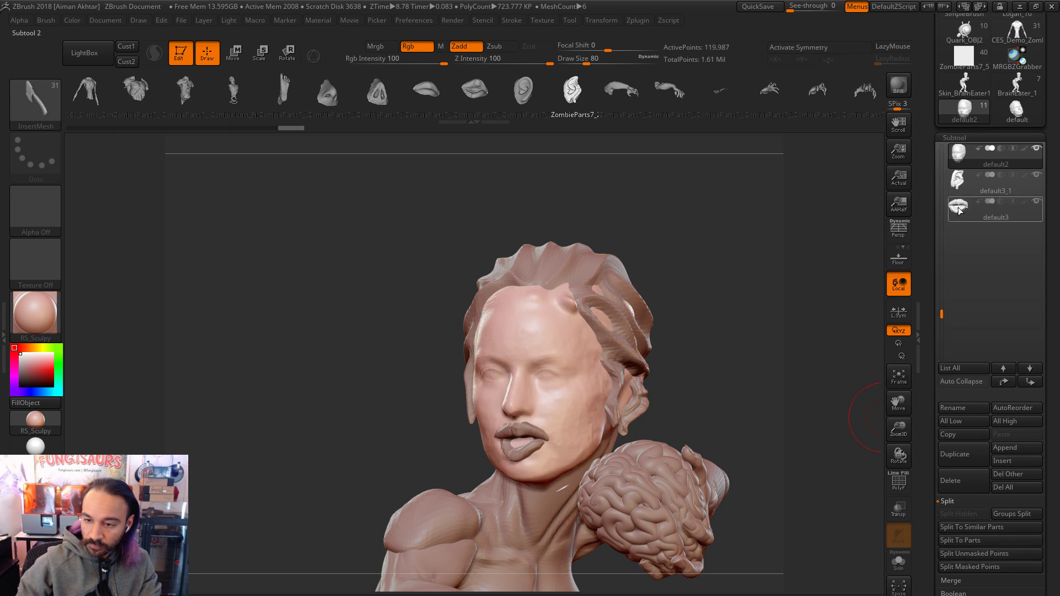
Step: Sink the head's original ear behind the torn ear with the DamStandard brush at draw size 80
{"action": "left_click_drag", "start_coordinate": [769, 307], "coordinate": [716, 381]}
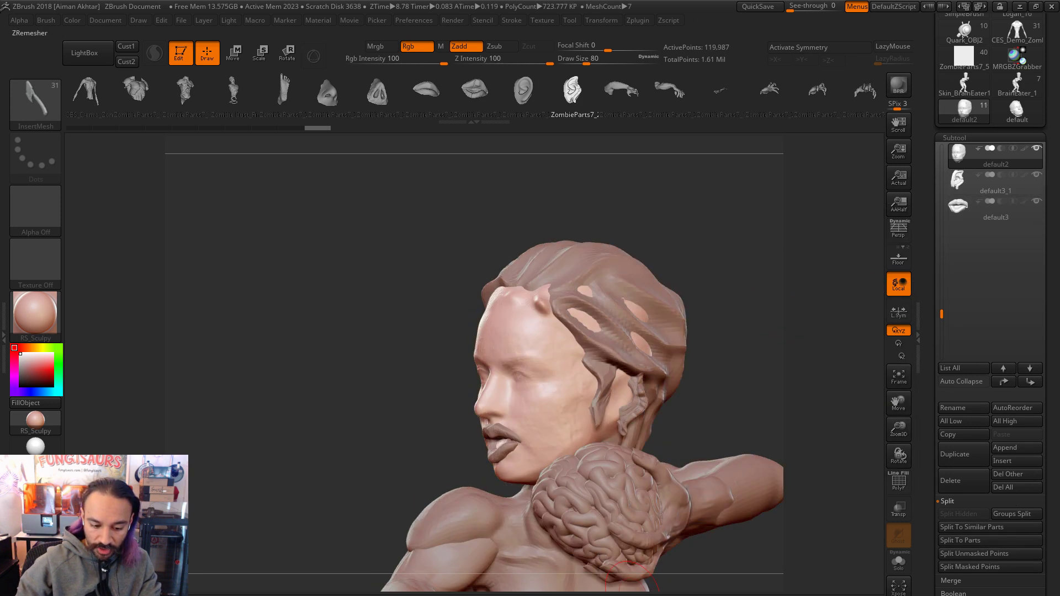
{"action": "key", "text": "b"}
{"action": "key", "text": "d"}
{"action": "key", "text": "s"}
{"action": "left_click_drag", "start_coordinate": [632, 586], "coordinate": [604, 580]}
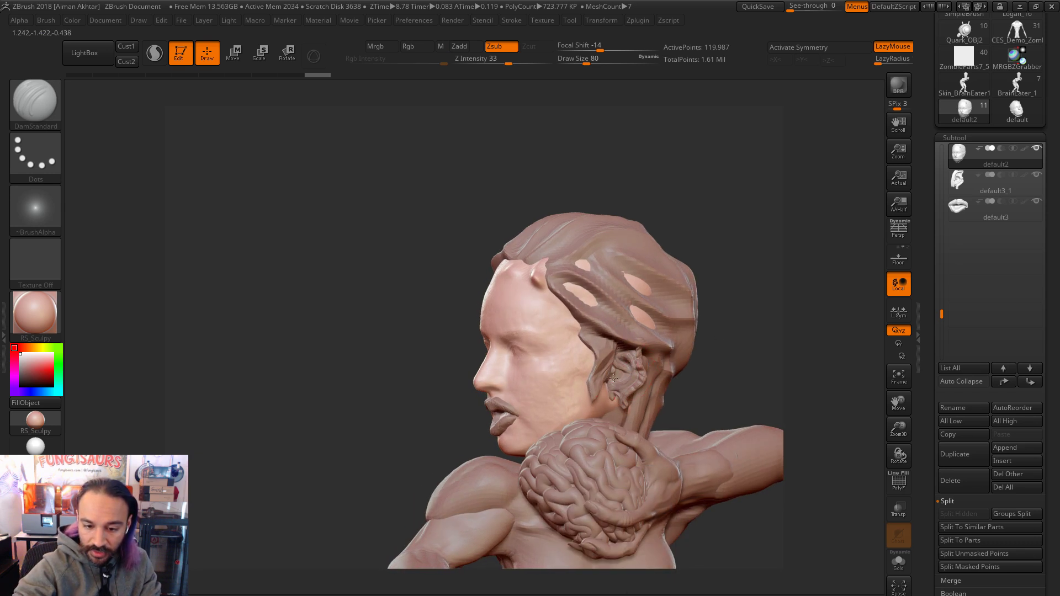
{"action": "left_click_drag", "start_coordinate": [731, 351], "coordinate": [635, 369]}
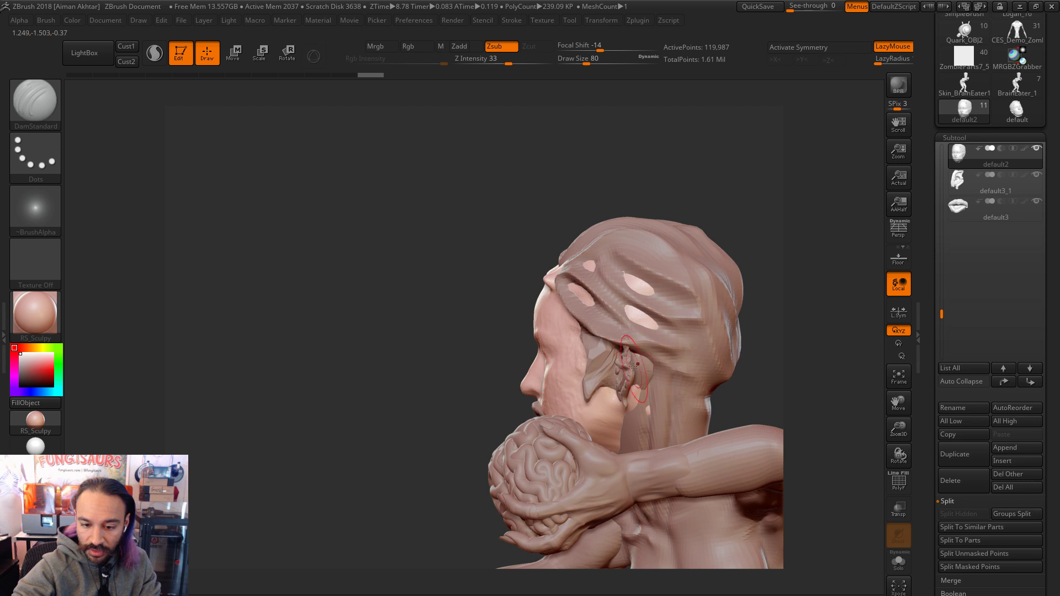
{"action": "left_click_drag", "start_coordinate": [786, 363], "coordinate": [614, 435]}
{"action": "left_click_drag", "start_coordinate": [664, 377], "coordinate": [754, 344]}
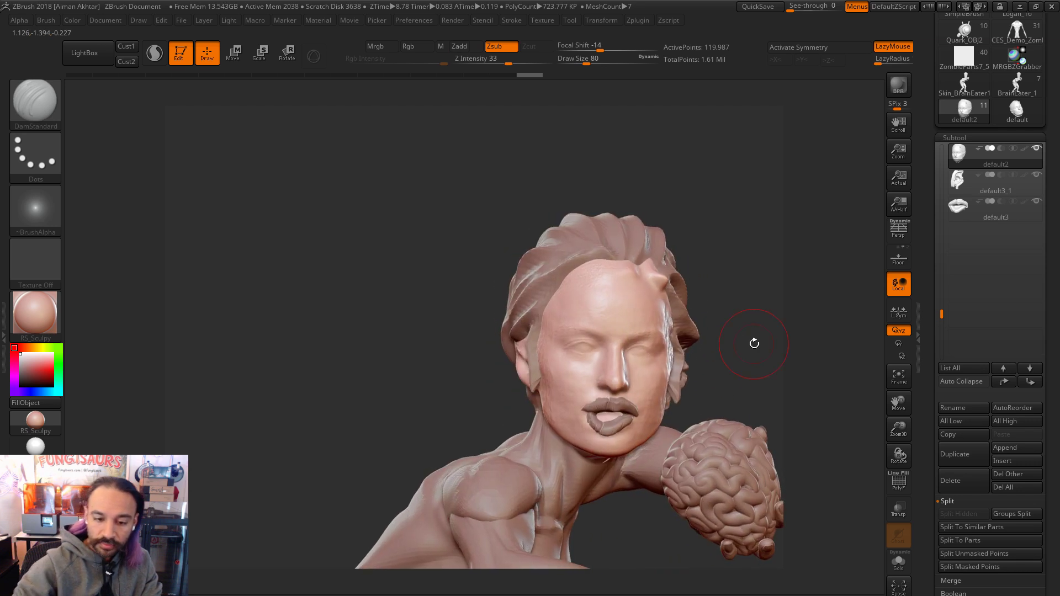
{"action": "left_click", "coordinate": [53, 117]}
{"action": "left_click", "coordinate": [155, 217]}
{"action": "mouse_move", "coordinate": [742, 388]}
{"action": "left_mouse_down"}
{"action": "mouse_move", "coordinate": [824, 392]}
{"action": "mouse_move", "coordinate": [743, 390]}
{"action": "mouse_move", "coordinate": [750, 372]}
{"action": "mouse_move", "coordinate": [811, 373]}
{"action": "mouse_move", "coordinate": [696, 365]}
{"action": "mouse_move", "coordinate": [714, 387]}
{"action": "mouse_move", "coordinate": [742, 386]}
{"action": "left_mouse_up"}
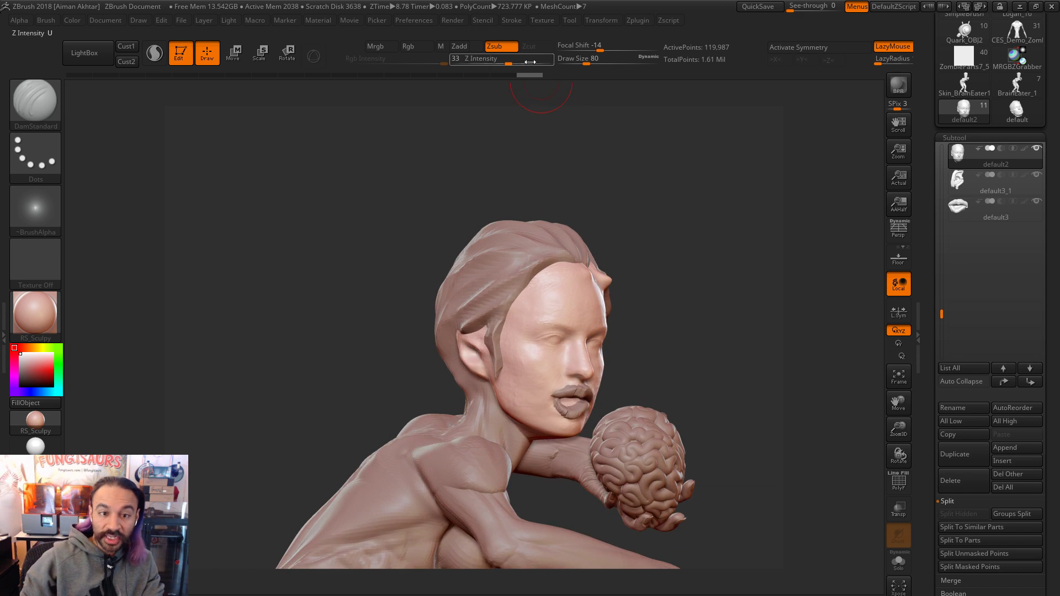
Step: Select the torn-ear subtool default3_1 and mirror it as a new subtool with SubTool Master
{"action": "left_click", "coordinate": [967, 188]}
{"action": "left_click_drag", "start_coordinate": [780, 283], "coordinate": [743, 276]}
{"action": "left_click", "coordinate": [638, 22]}
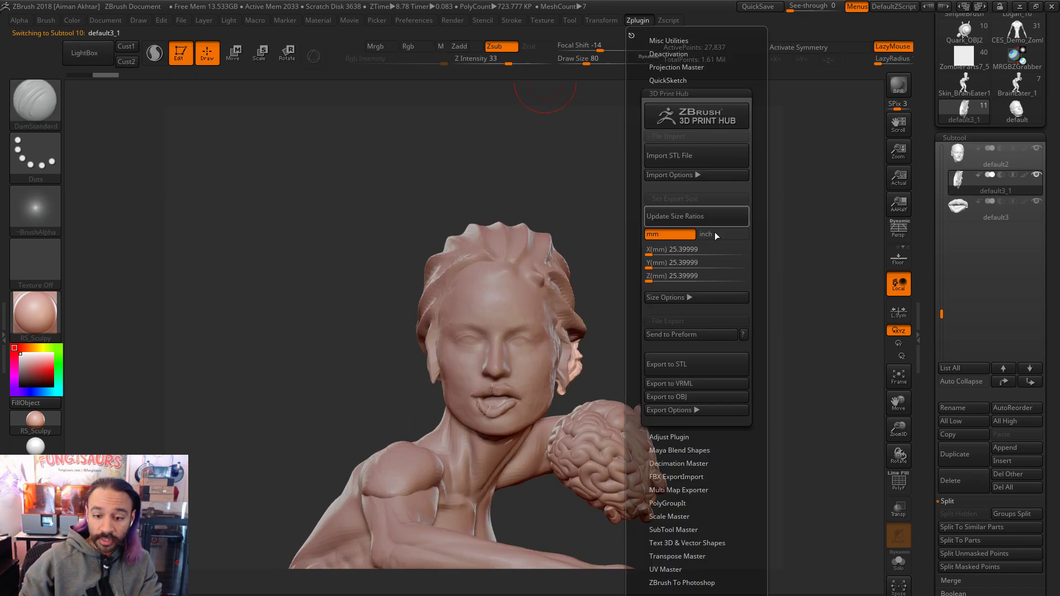
{"action": "left_click", "coordinate": [669, 93]}
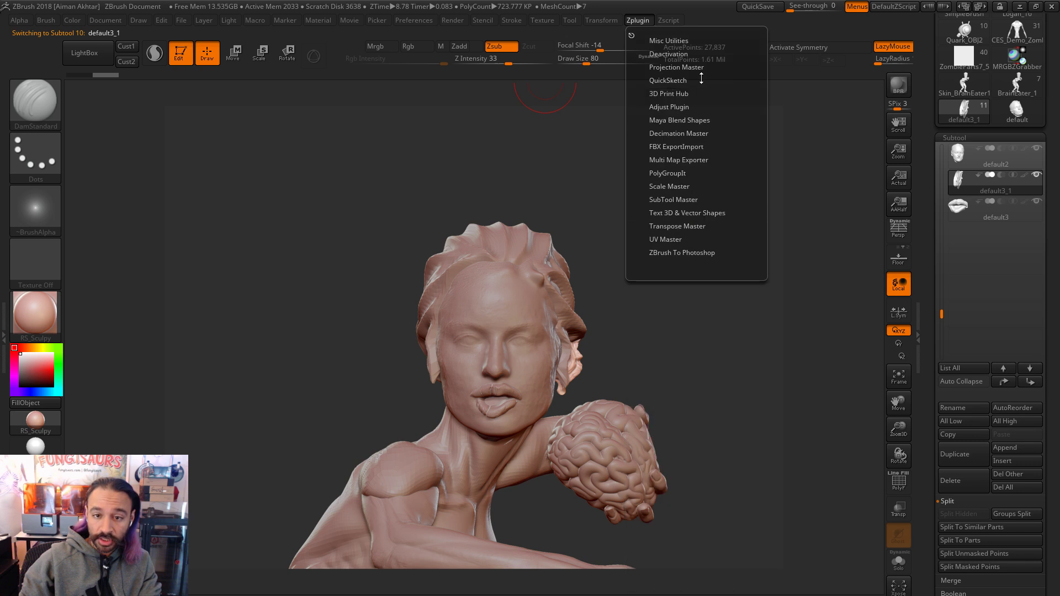
{"action": "left_click", "coordinate": [673, 199]}
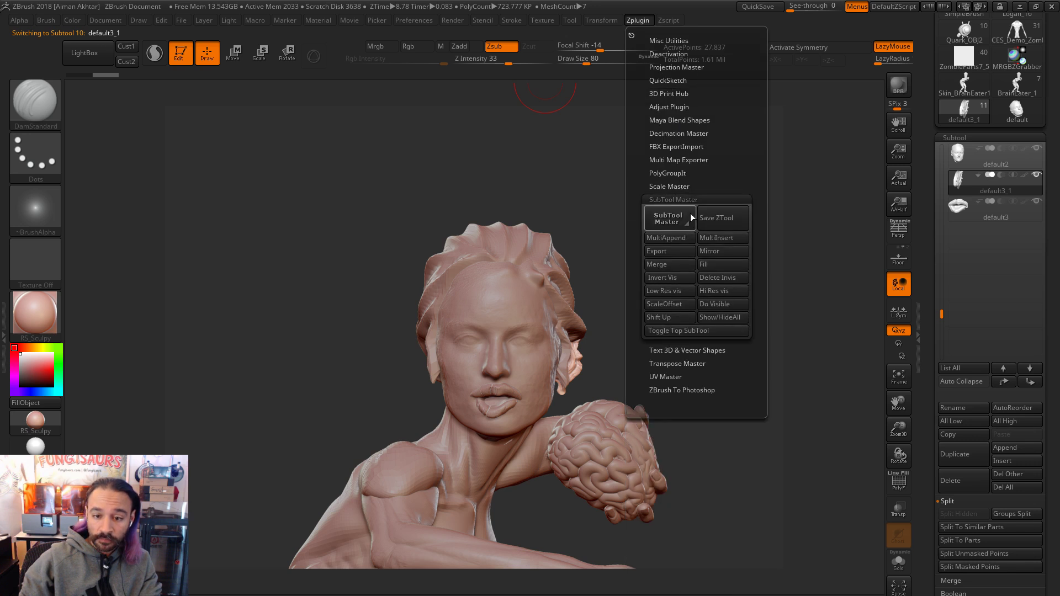
{"action": "left_click", "coordinate": [730, 265]}
{"action": "left_click", "coordinate": [493, 301]}
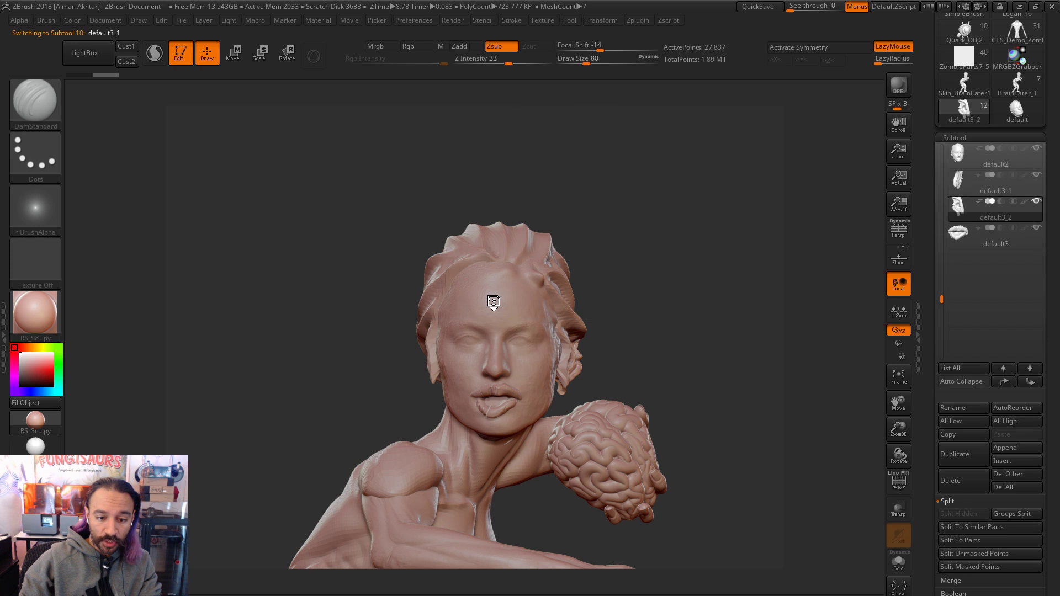
Step: Select the mirrored torn-ear subtool default3_2 and move it across to the head with the transpose line
{"action": "key", "text": "Down"}
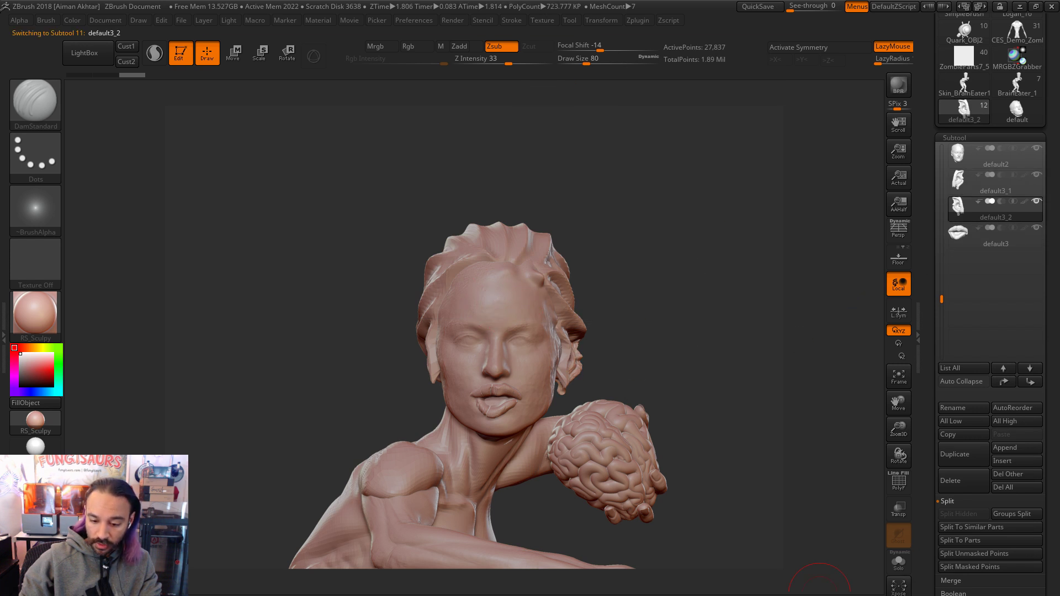
{"action": "left_click", "coordinate": [899, 571]}
{"action": "left_click", "coordinate": [900, 571]}
{"action": "left_click_drag", "start_coordinate": [811, 403], "coordinate": [710, 399]}
{"action": "left_click", "coordinate": [231, 59]}
{"action": "mouse_move", "coordinate": [607, 385]}
{"action": "left_mouse_down", "text": "shift"}
{"action": "mouse_move", "coordinate": [497, 385]}
{"action": "mouse_move", "coordinate": [718, 385]}
{"action": "mouse_move", "coordinate": [607, 384]}
{"action": "left_mouse_up", "text": "shift"}
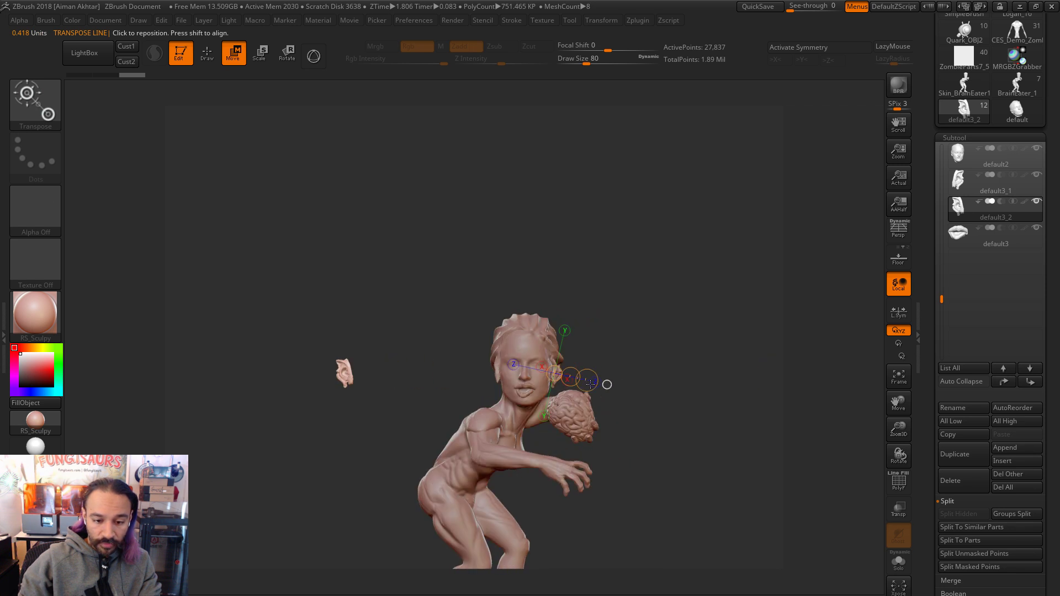
{"action": "left_click_drag", "start_coordinate": [351, 378], "coordinate": [564, 379], "text": "shift"}
{"action": "left_click_drag", "start_coordinate": [637, 381], "coordinate": [773, 251]}
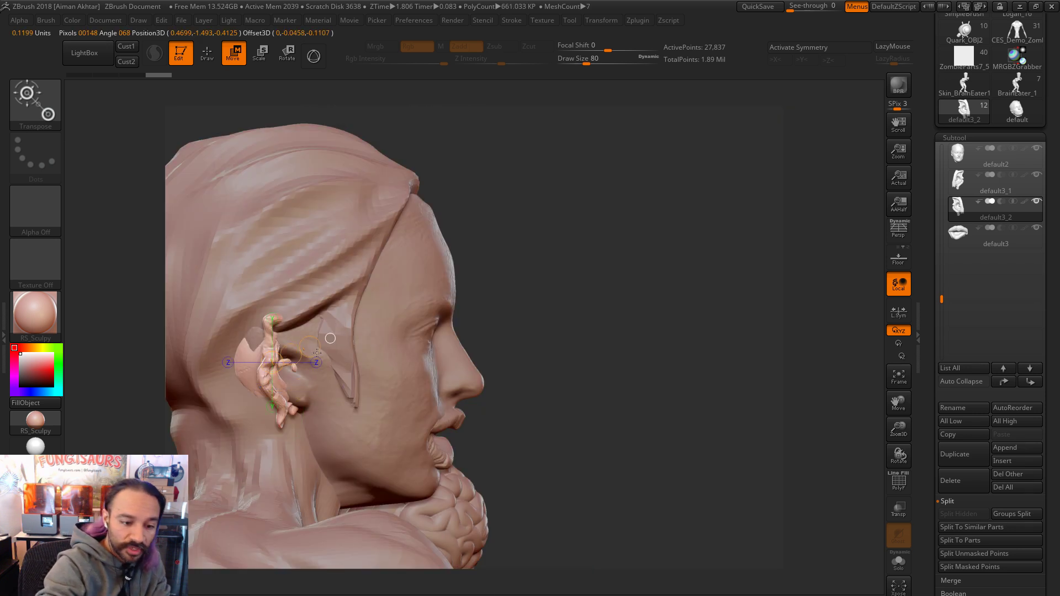
Step: Rotate the mirrored torn ear with the transpose line to fit over the original ear on the side away from the brain
{"action": "left_click_drag", "start_coordinate": [317, 352], "coordinate": [372, 353], "text": "shift"}
{"action": "left_click", "coordinate": [286, 54]}
{"action": "left_click_drag", "start_coordinate": [519, 327], "coordinate": [377, 381]}
{"action": "left_click_drag", "start_coordinate": [569, 306], "coordinate": [621, 229]}
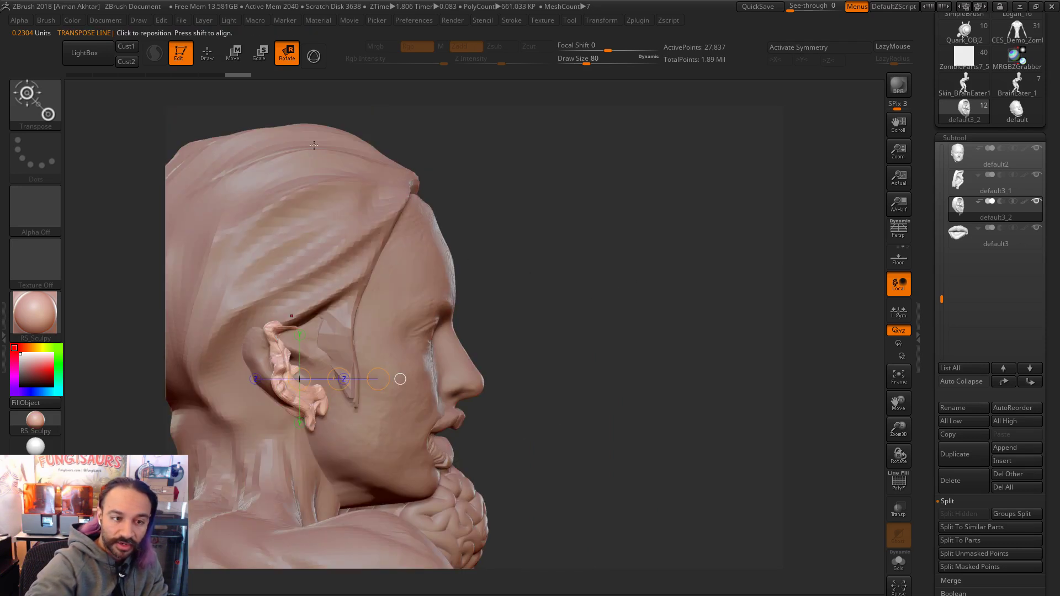
Step: Select the head default2 and sink its original ear behind the mirrored torn ear with the DamStandard brush
{"action": "left_click", "coordinate": [211, 55]}
{"action": "left_click", "coordinate": [391, 364], "text": "alt"}
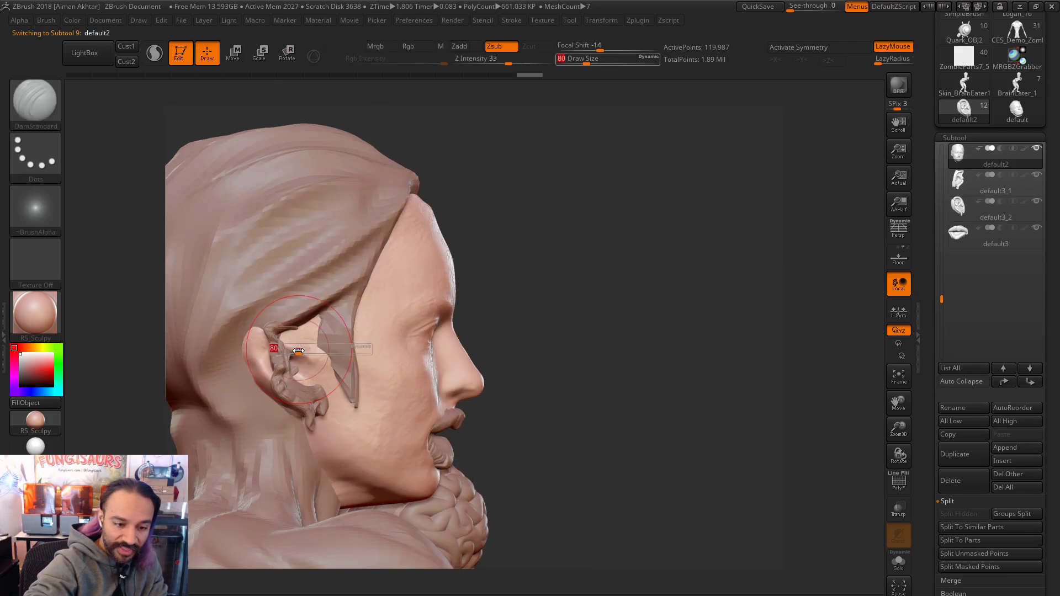
{"action": "mouse_move", "coordinate": [255, 337]}
{"action": "left_mouse_down", "text": "shift"}
{"action": "mouse_move", "coordinate": [308, 373]}
{"action": "mouse_move", "coordinate": [297, 403]}
{"action": "mouse_move", "coordinate": [259, 358]}
{"action": "mouse_move", "coordinate": [268, 397]}
{"action": "left_mouse_up", "text": "shift"}
{"action": "key", "text": "s"}
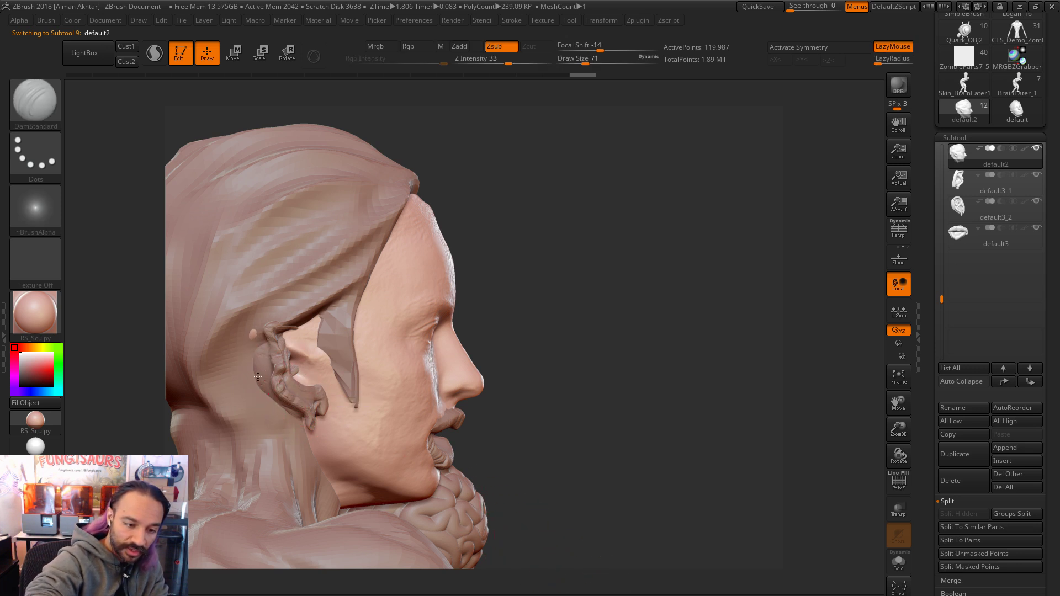
{"action": "left_click_drag", "start_coordinate": [283, 342], "coordinate": [294, 361]}
{"action": "left_click_drag", "start_coordinate": [529, 278], "coordinate": [398, 298]}
{"action": "left_click_drag", "start_coordinate": [544, 266], "coordinate": [581, 302], "text": "alt"}
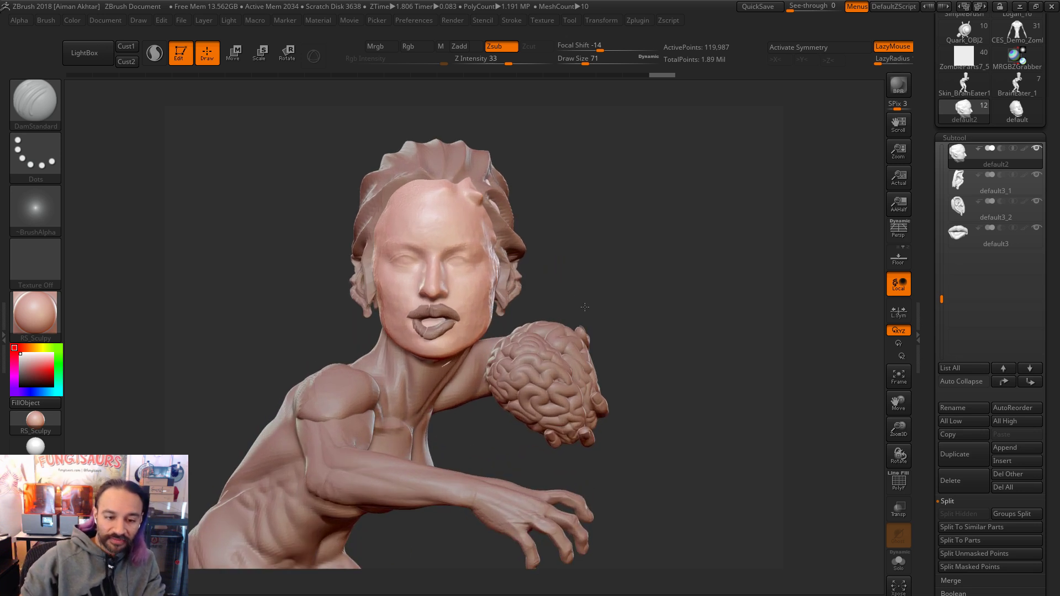
Step: Select the mirrored torn ear default3_2 and scale it with the transpose line
{"action": "left_click", "coordinate": [360, 298], "text": "alt"}
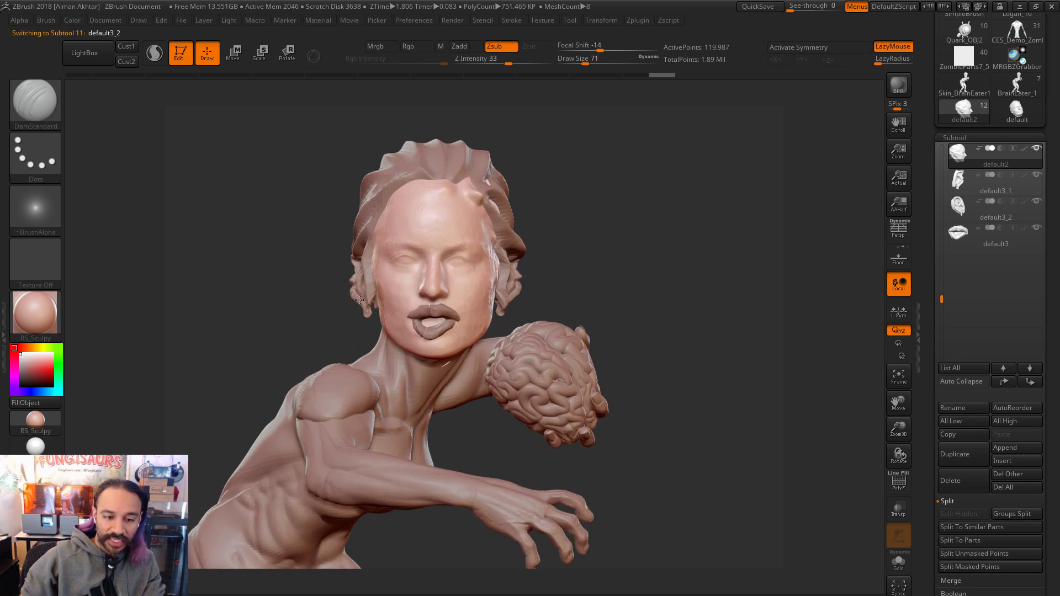
{"action": "left_click", "coordinate": [273, 53]}
{"action": "left_click_drag", "start_coordinate": [345, 276], "coordinate": [336, 288]}
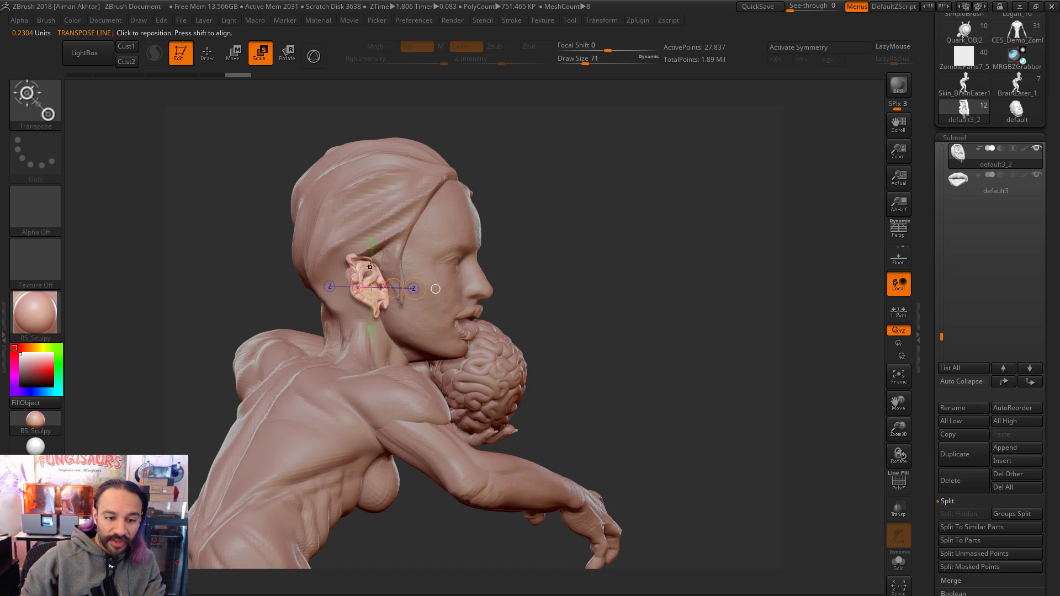
{"action": "left_click_drag", "start_coordinate": [583, 277], "coordinate": [631, 312]}
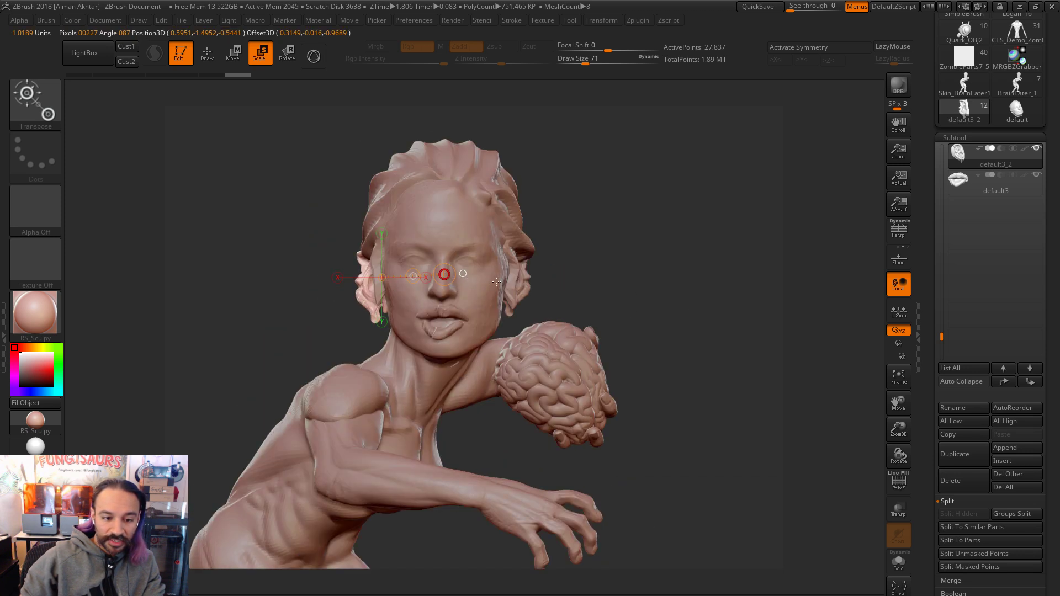
{"action": "key", "text": "q"}
Step: Flare the mirrored torn ear outward from the head with the Move brush
{"action": "key", "text": "s"}
{"action": "mouse_move", "coordinate": [359, 272]}
{"action": "left_mouse_down"}
{"action": "mouse_move", "coordinate": [344, 270]}
{"action": "mouse_move", "coordinate": [380, 298]}
{"action": "mouse_move", "coordinate": [382, 313]}
{"action": "left_mouse_up"}
{"action": "key", "text": "b"}
{"action": "key", "text": "m"}
{"action": "key", "text": "v"}
{"action": "key", "text": "["}
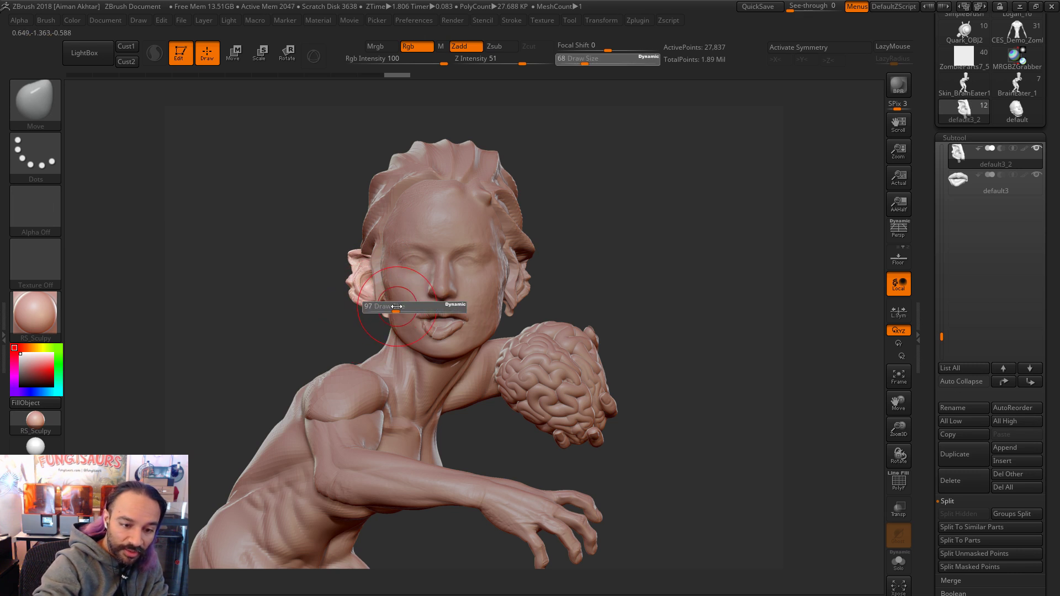
{"action": "key", "text": "ctrl"}
{"action": "key", "text": "s"}
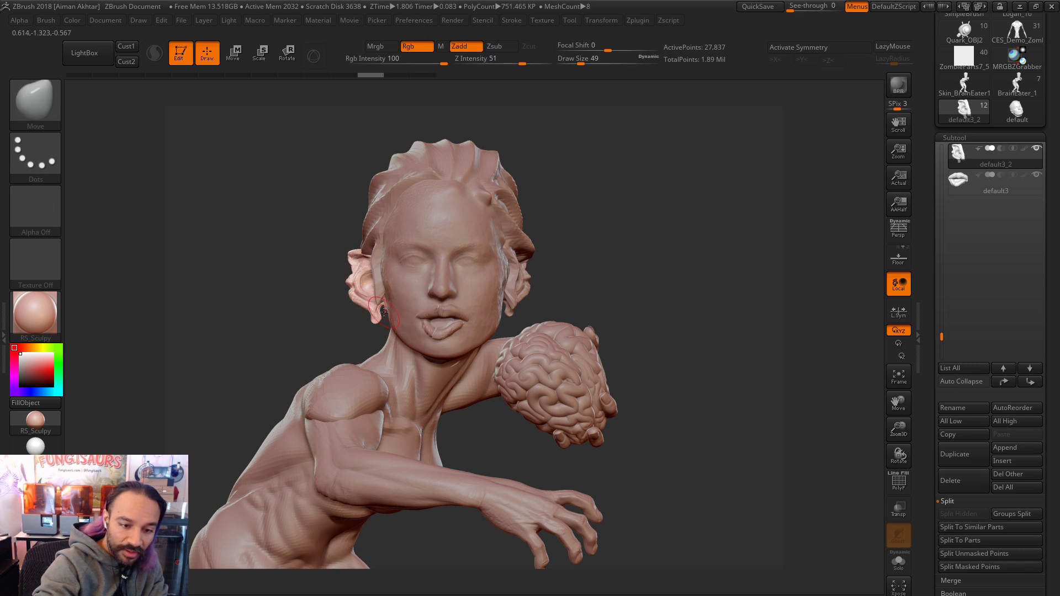
{"action": "mouse_move", "coordinate": [340, 252]}
{"action": "left_mouse_down"}
{"action": "mouse_move", "coordinate": [320, 262]}
{"action": "mouse_move", "coordinate": [386, 265]}
{"action": "mouse_move", "coordinate": [358, 267]}
{"action": "mouse_move", "coordinate": [343, 291]}
{"action": "left_mouse_up"}
{"action": "key", "text": "s"}
{"action": "left_click_drag", "start_coordinate": [480, 207], "coordinate": [589, 224]}
{"action": "left_click_drag", "start_coordinate": [401, 259], "coordinate": [220, 253]}
{"action": "left_click_drag", "start_coordinate": [669, 276], "coordinate": [649, 245], "text": "alt"}
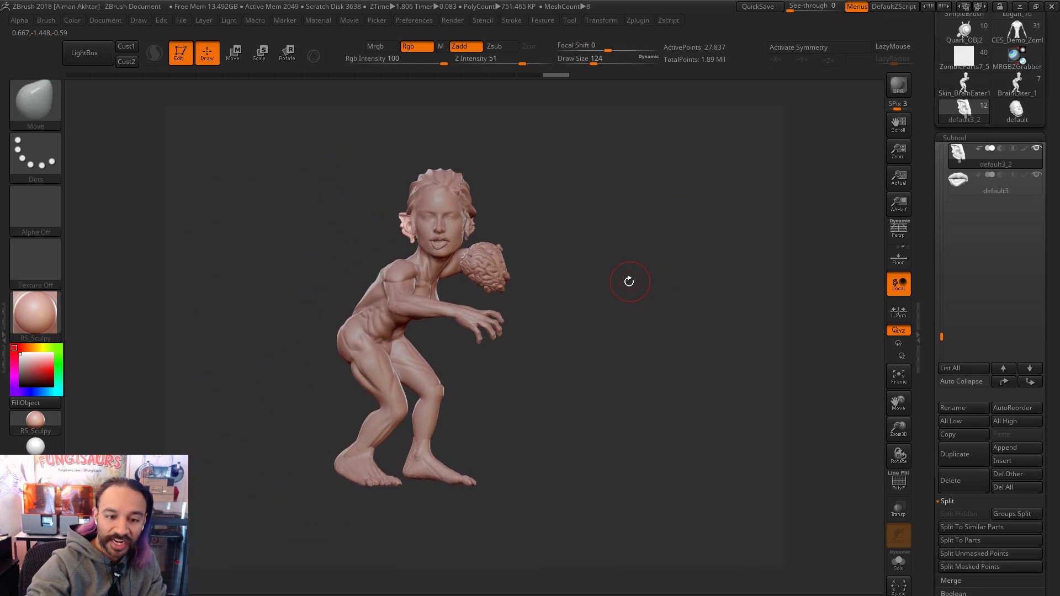
Step: Select the torn ear beside the brain, default3_1, and flare it outward with the Move brush at draw size 112
{"action": "left_click_drag", "start_coordinate": [615, 282], "coordinate": [566, 382], "text": "alt"}
{"action": "key", "text": "s"}
{"action": "left_click", "coordinate": [473, 325]}
{"action": "left_click", "coordinate": [463, 330], "text": "alt"}
{"action": "left_click_drag", "start_coordinate": [504, 328], "coordinate": [474, 316]}
{"action": "key", "text": "s"}
{"action": "left_click", "coordinate": [477, 325]}
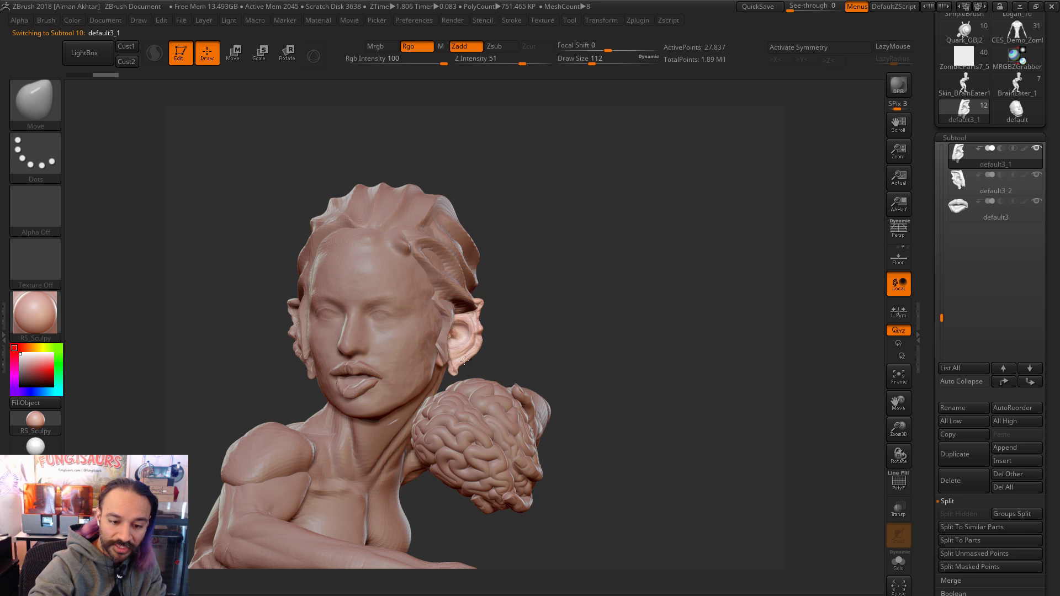
Step: Adjust the lobe of the ear beside the brain with the Move brush, down to draw size 23
{"action": "key", "text": "shift"}
{"action": "key", "text": "s"}
{"action": "left_click_drag", "start_coordinate": [455, 368], "coordinate": [443, 368]}
{"action": "key", "text": "s"}
{"action": "key", "text": "s"}
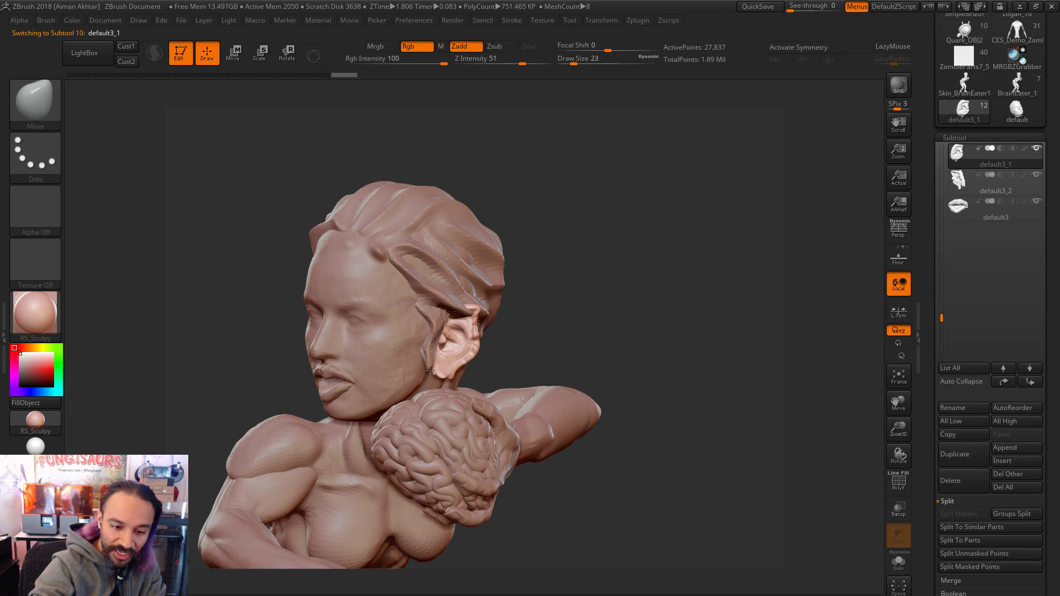
{"action": "key", "text": "shift"}
{"action": "left_click_drag", "start_coordinate": [452, 378], "coordinate": [443, 375], "text": "shift"}
Step: Reshape the upper rim, inner edge and lobe of the ear beside the brain from the side with the Move brush
{"action": "left_click_drag", "start_coordinate": [528, 324], "coordinate": [485, 321]}
{"action": "key", "text": "s"}
{"action": "mouse_move", "coordinate": [485, 321]}
{"action": "left_mouse_down"}
{"action": "mouse_move", "coordinate": [472, 329]}
{"action": "mouse_move", "coordinate": [482, 320]}
{"action": "mouse_move", "coordinate": [466, 317]}
{"action": "mouse_move", "coordinate": [482, 315]}
{"action": "left_mouse_up"}
{"action": "key", "text": "s"}
{"action": "key", "text": "s"}
{"action": "mouse_move", "coordinate": [479, 312]}
{"action": "left_mouse_down"}
{"action": "mouse_move", "coordinate": [492, 338]}
{"action": "mouse_move", "coordinate": [457, 348]}
{"action": "left_mouse_up"}
{"action": "key", "text": "s"}
{"action": "left_click_drag", "start_coordinate": [460, 347], "coordinate": [453, 359]}
{"action": "key", "text": "s"}
{"action": "left_click_drag", "start_coordinate": [448, 364], "coordinate": [445, 364]}
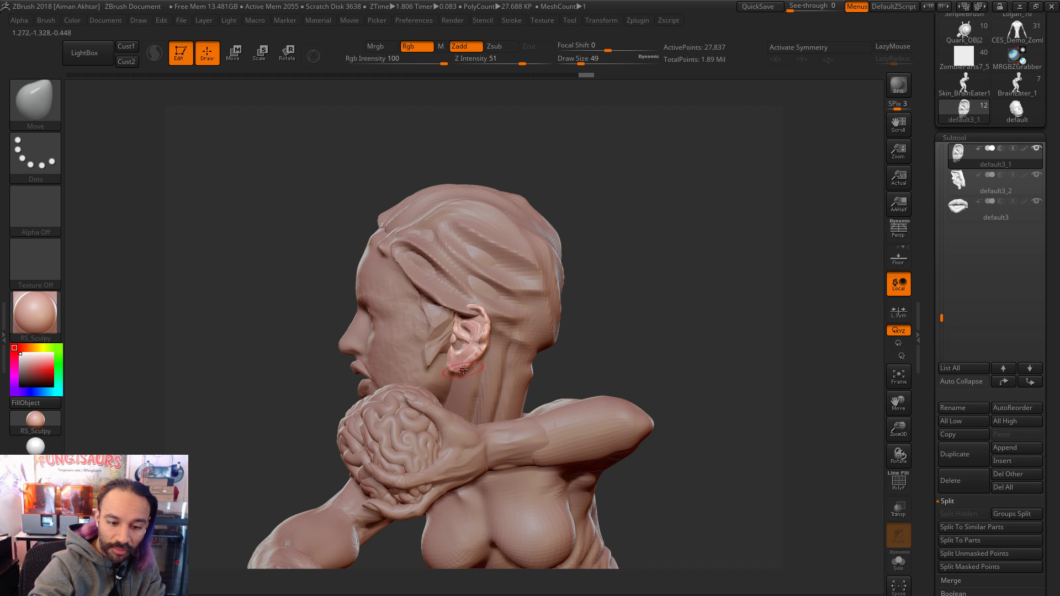
{"action": "key", "text": "s"}
{"action": "left_click_drag", "start_coordinate": [453, 372], "coordinate": [477, 343]}
{"action": "left_click_drag", "start_coordinate": [479, 349], "coordinate": [477, 307], "text": "shift"}
Step: Thicken the outer rim of the ear beside the brain with the Inflat brush at draw size 35
{"action": "key", "text": "b"}
{"action": "key", "text": "i"}
{"action": "key", "text": "n"}
{"action": "key", "text": "s"}
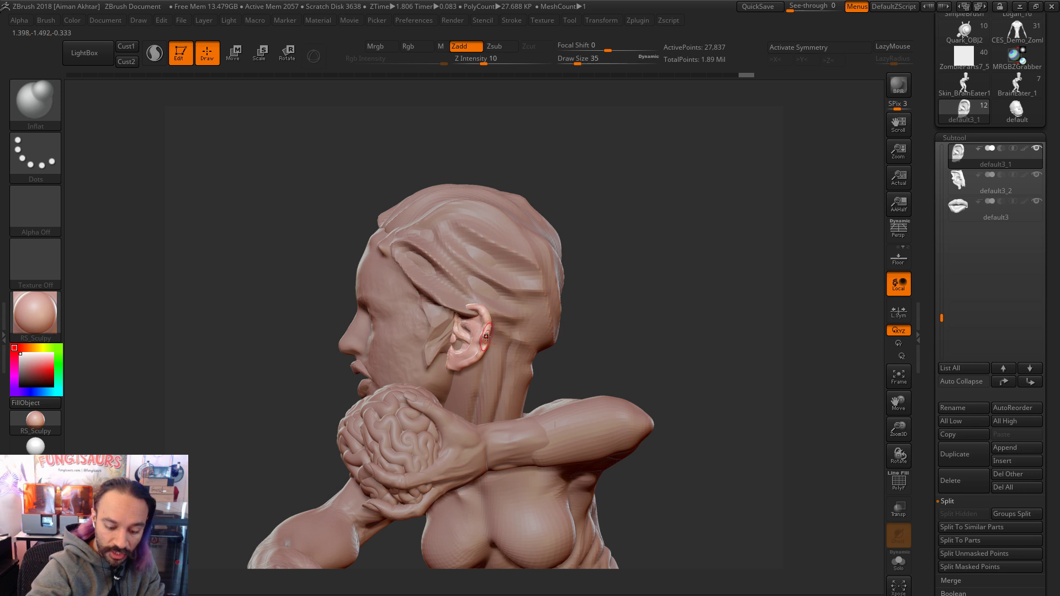
Step: Select the body subtool BrainEater2 and reshape the hair around the ear with the Move brush, up to draw size 94
{"action": "key", "text": "b"}
{"action": "key", "text": "m"}
{"action": "key", "text": "v"}
{"action": "key", "text": "s"}
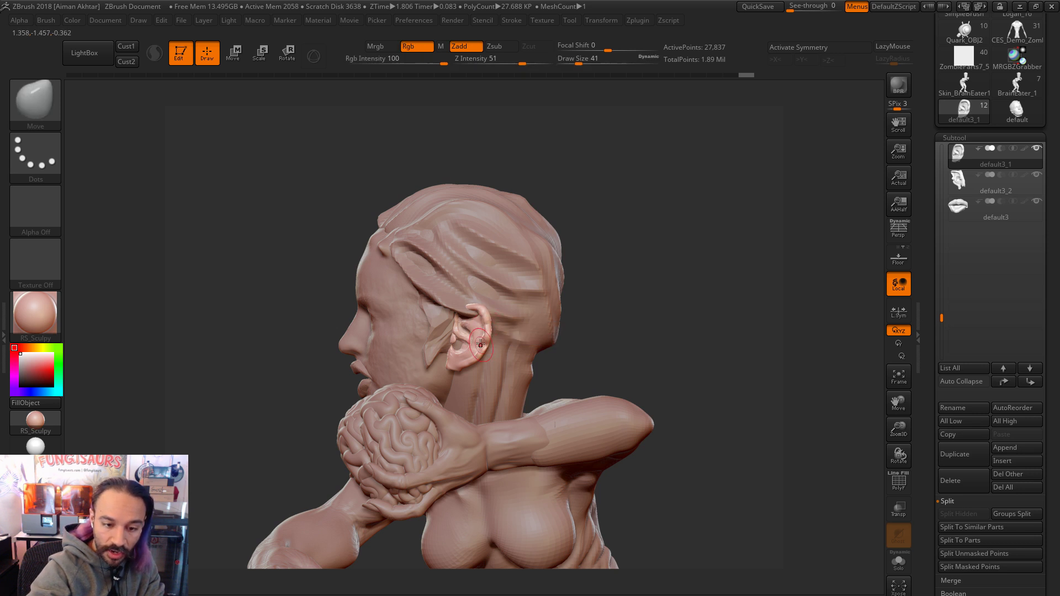
{"action": "left_click", "coordinate": [476, 299], "text": "alt"}
{"action": "mouse_move", "coordinate": [478, 294]}
{"action": "right_mouse_down"}
{"action": "mouse_move", "coordinate": [498, 291]}
{"action": "mouse_move", "coordinate": [508, 313]}
{"action": "right_mouse_up"}
{"action": "left_click_drag", "start_coordinate": [441, 335], "coordinate": [436, 320]}
{"action": "left_click_drag", "start_coordinate": [653, 309], "coordinate": [663, 309]}
{"action": "right_click_drag", "start_coordinate": [663, 309], "coordinate": [508, 329]}
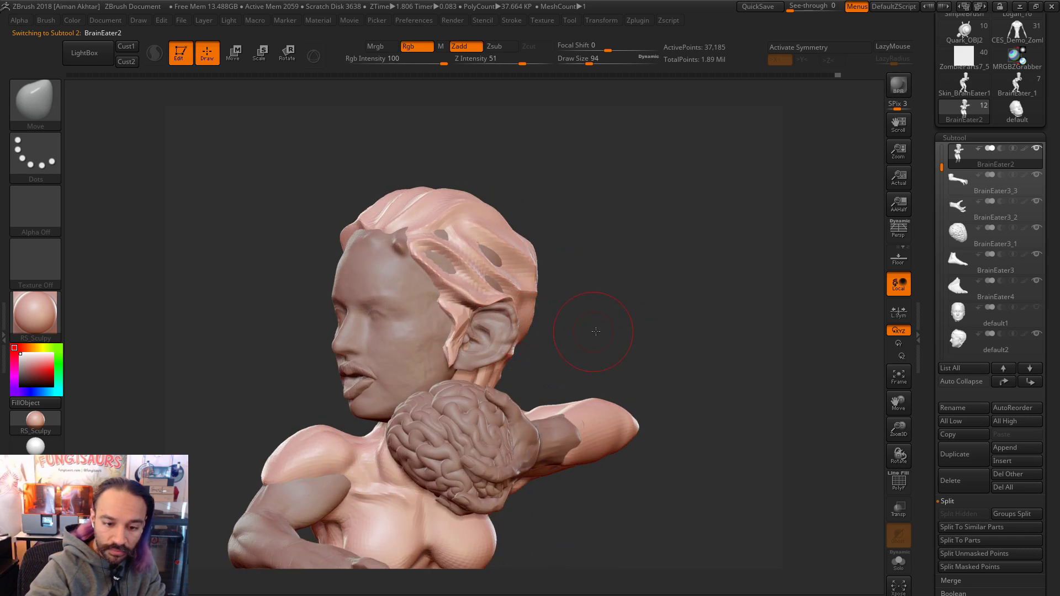
{"action": "left_click_drag", "start_coordinate": [595, 332], "coordinate": [611, 332]}
Step: Reselect the ear default3_1 and refine its outer rim with the Move brush
{"action": "left_click", "coordinate": [505, 333], "text": "alt"}
{"action": "left_click_drag", "start_coordinate": [545, 333], "coordinate": [565, 333]}
{"action": "key", "text": "s"}
{"action": "left_click_drag", "start_coordinate": [525, 336], "coordinate": [499, 319]}
{"action": "key", "text": "s"}
{"action": "key", "text": "s"}
{"action": "key", "text": "s"}
{"action": "left_click_drag", "start_coordinate": [508, 318], "coordinate": [503, 339]}
{"action": "key", "text": "s"}
{"action": "key", "text": "s"}
{"action": "key", "text": "s"}
{"action": "key", "text": "s"}
{"action": "key", "text": "s"}
{"action": "left_click_drag", "start_coordinate": [506, 335], "coordinate": [513, 323]}
{"action": "key", "text": "s"}
{"action": "mouse_move", "coordinate": [513, 340]}
{"action": "left_mouse_down", "text": "shift"}
{"action": "mouse_move", "coordinate": [518, 359]}
{"action": "mouse_move", "coordinate": [467, 345]}
{"action": "mouse_move", "coordinate": [529, 339]}
{"action": "left_mouse_up", "text": "shift"}
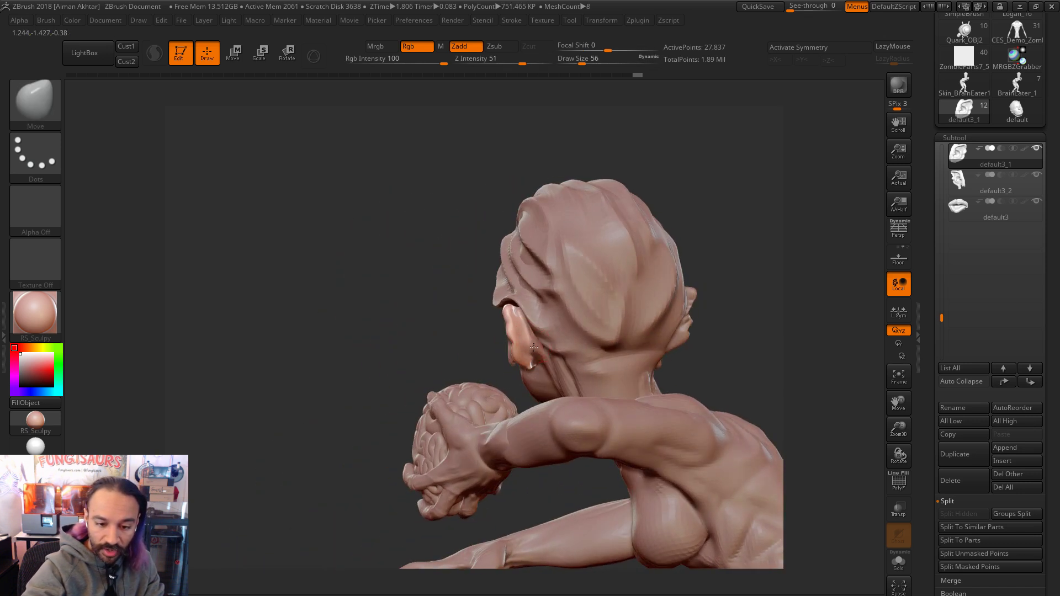
Step: Thicken the back of the ear beside the brain with the Inflat brush at draw size 46
{"action": "key", "text": "b"}
{"action": "key", "text": "i"}
{"action": "key", "text": "n"}
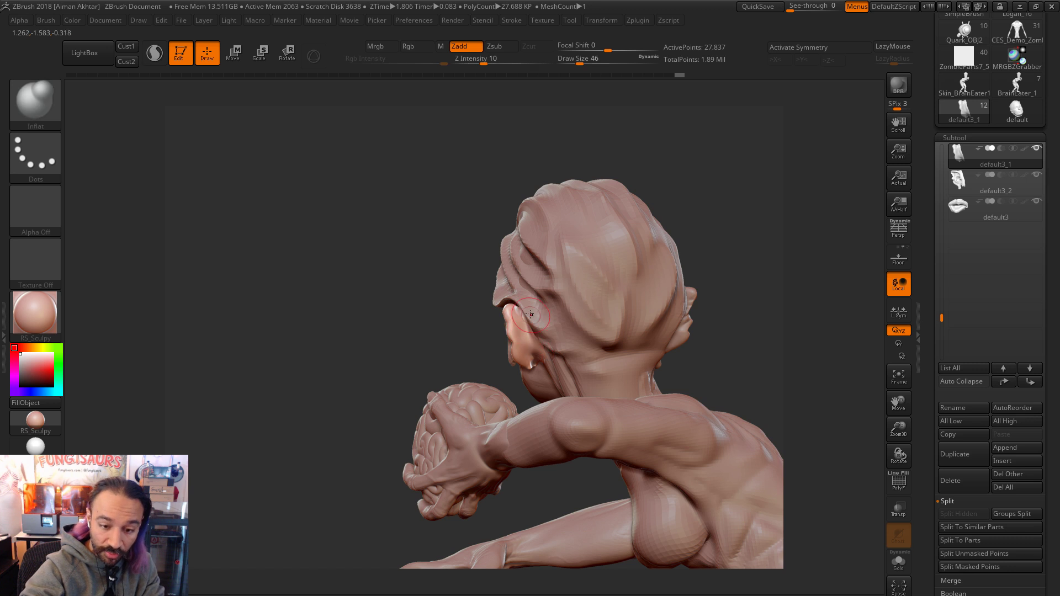
{"action": "left_click_drag", "start_coordinate": [473, 331], "coordinate": [525, 319]}
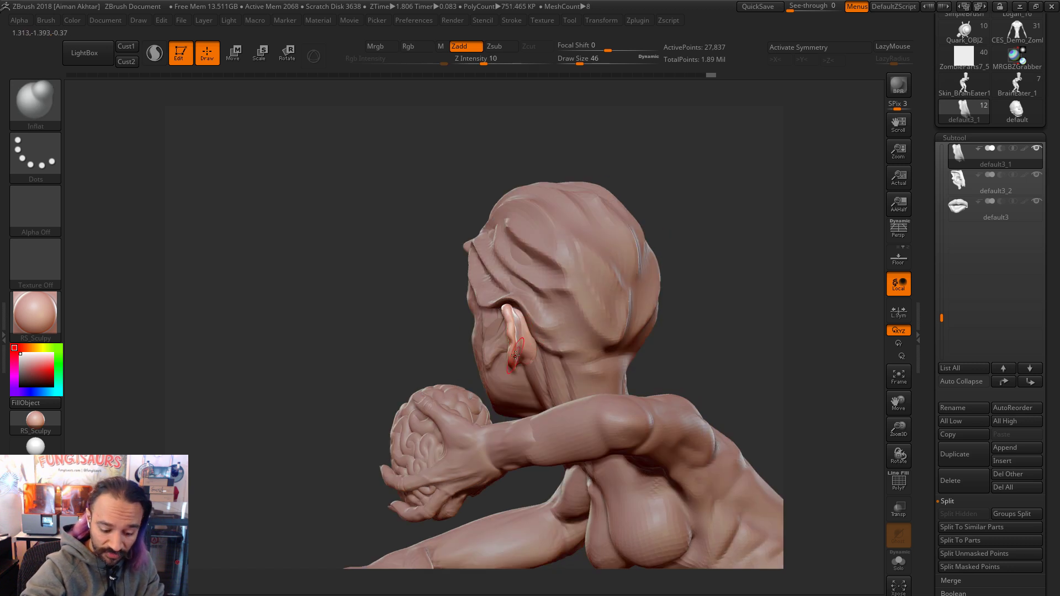
Step: Push the rear profile of the ear beside the brain into shape with the Move brush
{"action": "key", "text": "b"}
{"action": "key", "text": "m"}
{"action": "key", "text": "v"}
{"action": "right_click_drag", "start_coordinate": [510, 344], "coordinate": [679, 315]}
{"action": "key", "text": "s"}
{"action": "mouse_move", "coordinate": [517, 336]}
{"action": "left_mouse_down"}
{"action": "mouse_move", "coordinate": [510, 351]}
{"action": "mouse_move", "coordinate": [517, 322]}
{"action": "mouse_move", "coordinate": [508, 358]}
{"action": "mouse_move", "coordinate": [526, 333]}
{"action": "left_mouse_up"}
{"action": "key", "text": "s"}
Step: Touch up the ear's thickness with the Inflat brush and adjust its outer edge with the Move brush at draw size 65
{"action": "key", "text": "s"}
{"action": "key", "text": "s"}
{"action": "key", "text": "s"}
{"action": "key", "text": "b"}
{"action": "key", "text": "i"}
{"action": "key", "text": "n"}
{"action": "key", "text": "s"}
{"action": "key", "text": "b"}
{"action": "key", "text": "m"}
{"action": "key", "text": "v"}
{"action": "key", "text": "s"}
{"action": "key", "text": "s"}
{"action": "left_click", "coordinate": [497, 310]}
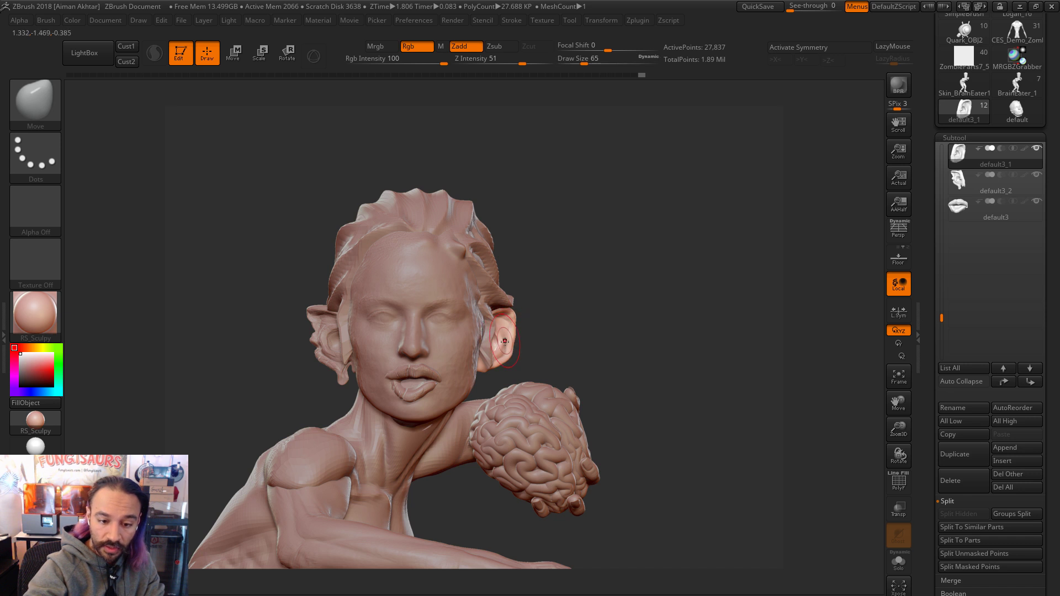
{"action": "left_click_drag", "start_coordinate": [553, 334], "coordinate": [442, 334]}
{"action": "left_click_drag", "start_coordinate": [608, 320], "coordinate": [627, 579], "text": "alt"}
Step: Carve the groove inside the rim of the ear beside the brain with the DamStandard brush at draw size 44
{"action": "key", "text": "b"}
{"action": "key", "text": "d"}
{"action": "key", "text": "s"}
{"action": "key", "text": "s"}
{"action": "mouse_move", "coordinate": [496, 312]}
{"action": "left_mouse_down"}
{"action": "mouse_move", "coordinate": [482, 309]}
{"action": "mouse_move", "coordinate": [505, 317]}
{"action": "mouse_move", "coordinate": [481, 311]}
{"action": "mouse_move", "coordinate": [500, 311]}
{"action": "mouse_move", "coordinate": [479, 367]}
{"action": "left_mouse_up"}
{"action": "key", "text": "s"}
{"action": "key", "text": "s"}
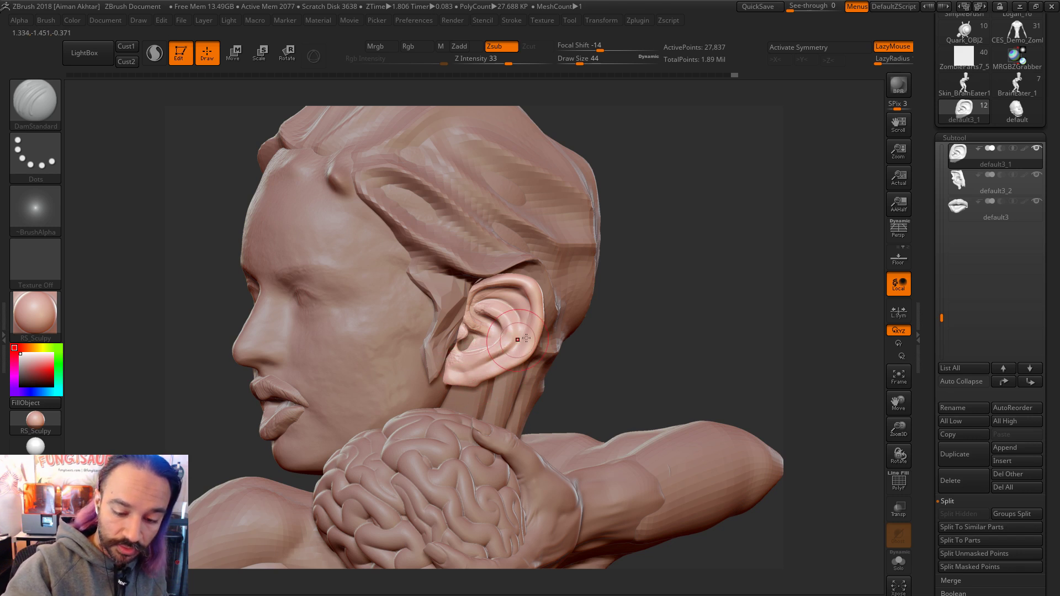
Step: Refine the upper and rear contour of the ear beside the brain with the Move brush
{"action": "key", "text": "b"}
{"action": "key", "text": "m"}
{"action": "key", "text": "v"}
{"action": "key", "text": "s"}
{"action": "mouse_move", "coordinate": [472, 335]}
{"action": "left_mouse_down"}
{"action": "mouse_move", "coordinate": [479, 303]}
{"action": "mouse_move", "coordinate": [545, 308]}
{"action": "left_mouse_up"}
{"action": "left_click", "coordinate": [475, 312]}
{"action": "key", "text": "s"}
{"action": "left_click", "coordinate": [540, 300]}
{"action": "key", "text": "s"}
{"action": "left_click", "coordinate": [535, 301]}
{"action": "key", "text": "s"}
{"action": "left_click", "coordinate": [511, 365]}
{"action": "left_click_drag", "start_coordinate": [510, 366], "coordinate": [506, 364]}
Step: Shape the ear's lobe and where it joins the jaw with the Move brush at draw sizes 35 to 46
{"action": "key", "text": "s"}
{"action": "left_click", "coordinate": [475, 382]}
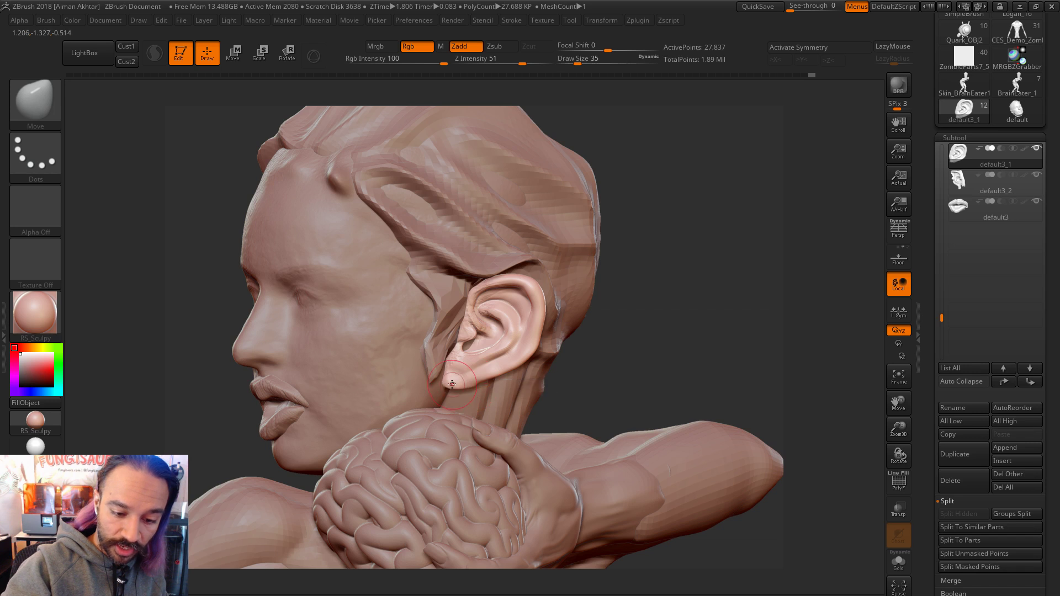
{"action": "key", "text": "s"}
{"action": "left_click", "coordinate": [452, 369]}
{"action": "key", "text": "s"}
{"action": "left_click", "coordinate": [445, 360]}
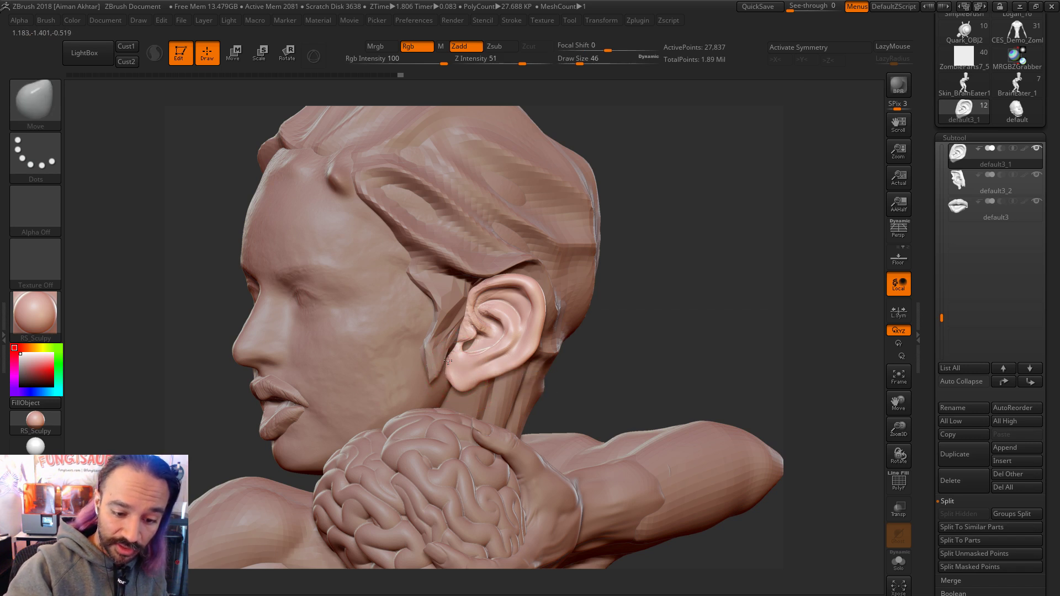
{"action": "right_click_drag", "start_coordinate": [498, 326], "coordinate": [463, 378]}
{"action": "key", "text": "s"}
{"action": "left_click_drag", "start_coordinate": [440, 377], "coordinate": [476, 362]}
{"action": "left_click", "coordinate": [456, 372]}
{"action": "key", "text": "s"}
{"action": "left_click", "coordinate": [467, 379]}
{"action": "key", "text": "s"}
{"action": "left_click", "coordinate": [475, 363]}
Step: Adjust the back of the ear where it meets the head with the Move brush at draw size 44
{"action": "left_click_drag", "start_coordinate": [688, 322], "coordinate": [596, 327]}
{"action": "key", "text": "s"}
{"action": "left_click", "coordinate": [514, 353]}
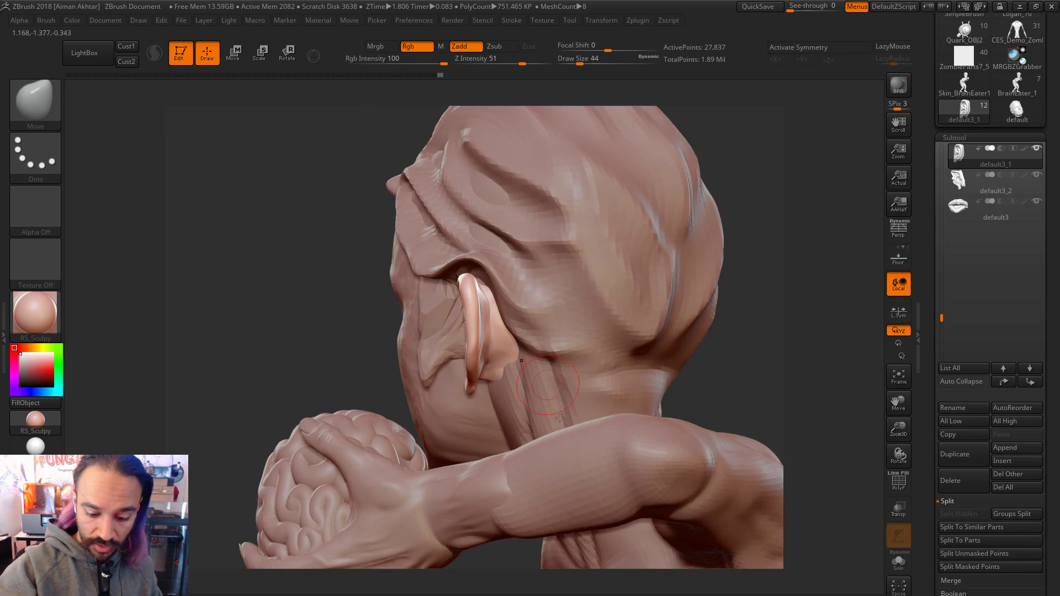
Step: Adjust the lower back edge of the ear beside the brain with the Move brush at draw size 44
{"action": "key", "text": "b"}
{"action": "key", "text": "d"}
{"action": "key", "text": "s"}
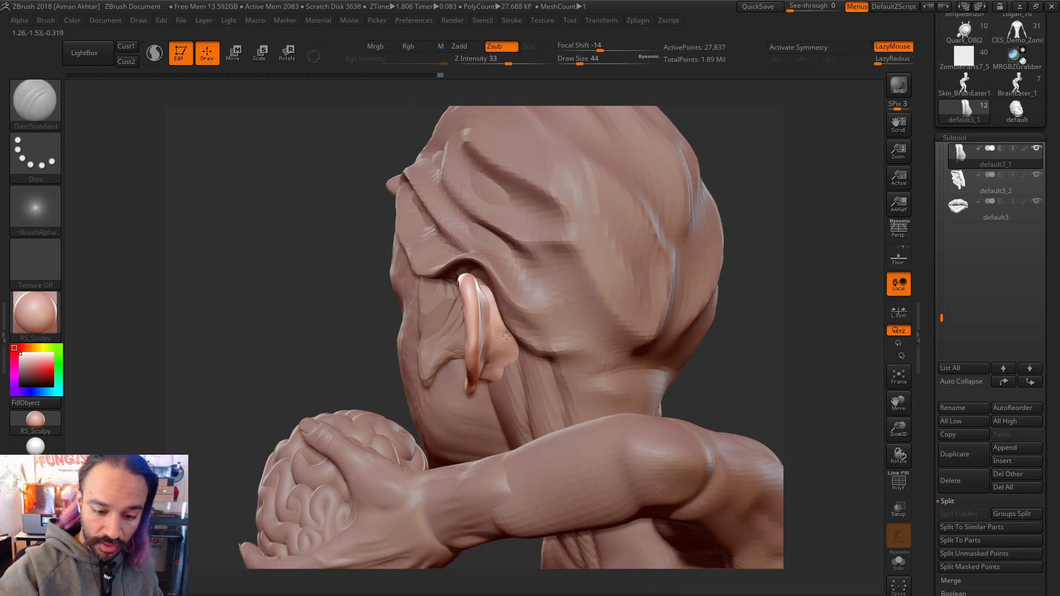
{"action": "key", "text": "b"}
{"action": "key", "text": "m"}
{"action": "key", "text": "v"}
{"action": "left_click_drag", "start_coordinate": [504, 358], "coordinate": [504, 377]}
Step: Reshape the outer rim of the ear beside the brain from the front with the Move brush at draw size 80
{"action": "mouse_move", "coordinate": [769, 358]}
{"action": "left_mouse_down"}
{"action": "mouse_move", "coordinate": [600, 343]}
{"action": "mouse_move", "coordinate": [561, 352]}
{"action": "mouse_move", "coordinate": [602, 324]}
{"action": "left_mouse_up"}
{"action": "key", "text": "s"}
{"action": "left_click", "coordinate": [585, 350]}
{"action": "key", "text": "s"}
{"action": "left_click", "coordinate": [562, 355]}
{"action": "key", "text": "s"}
{"action": "left_click", "coordinate": [573, 330]}
{"action": "key", "text": "s"}
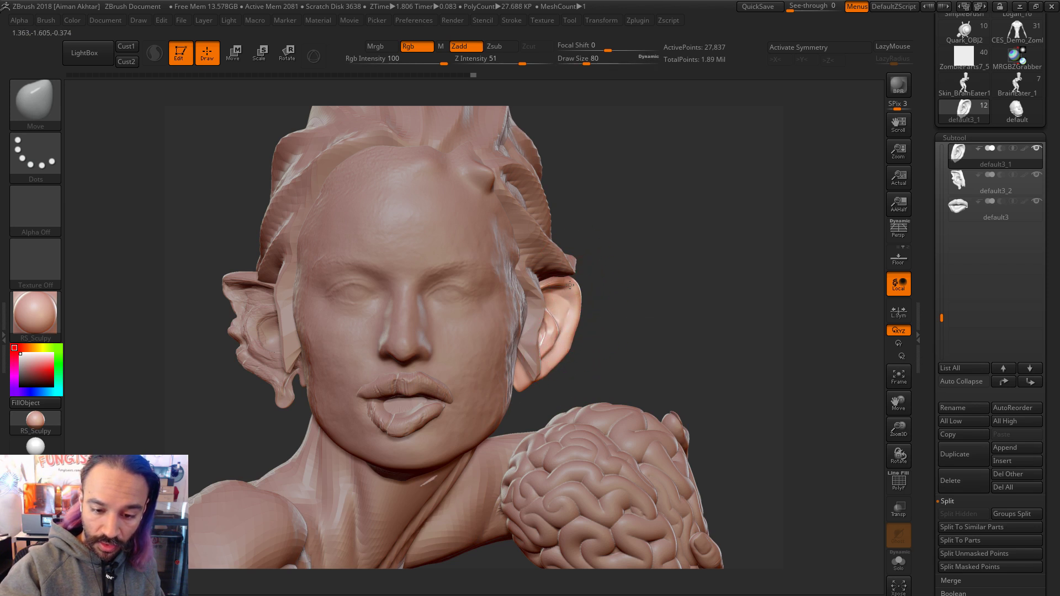
{"action": "left_click_drag", "start_coordinate": [572, 290], "coordinate": [587, 291]}
{"action": "left_click_drag", "start_coordinate": [571, 328], "coordinate": [565, 322]}
{"action": "key", "text": "s"}
{"action": "mouse_move", "coordinate": [565, 321]}
{"action": "left_mouse_down"}
{"action": "mouse_move", "coordinate": [550, 321]}
{"action": "mouse_move", "coordinate": [563, 341]}
{"action": "mouse_move", "coordinate": [549, 371]}
{"action": "mouse_move", "coordinate": [519, 378]}
{"action": "mouse_move", "coordinate": [534, 385]}
{"action": "mouse_move", "coordinate": [590, 320]}
{"action": "mouse_move", "coordinate": [464, 301]}
{"action": "left_mouse_up"}
Step: Refine the rim and lobe of the ear beside the brain with the Move brush, varying the draw size down to 46
{"action": "key", "text": "s"}
{"action": "key", "text": "s"}
{"action": "key", "text": "s"}
{"action": "key", "text": "s"}
{"action": "key", "text": "s"}
{"action": "key", "text": "s"}
{"action": "key", "text": "s"}
{"action": "left_click_drag", "start_coordinate": [576, 293], "coordinate": [592, 297]}
{"action": "key", "text": "s"}
{"action": "mouse_move", "coordinate": [547, 363]}
{"action": "left_mouse_down"}
{"action": "mouse_move", "coordinate": [532, 363]}
{"action": "mouse_move", "coordinate": [536, 376]}
{"action": "mouse_move", "coordinate": [544, 361]}
{"action": "mouse_move", "coordinate": [564, 363]}
{"action": "left_mouse_up"}
{"action": "key", "text": "s"}
{"action": "key", "text": "s"}
{"action": "left_click_drag", "start_coordinate": [572, 332], "coordinate": [566, 334]}
{"action": "left_click_drag", "start_coordinate": [565, 375], "coordinate": [564, 380]}
{"action": "key", "text": "s"}
{"action": "left_click_drag", "start_coordinate": [594, 329], "coordinate": [587, 329]}
{"action": "mouse_move", "coordinate": [657, 282]}
{"action": "left_mouse_down"}
{"action": "mouse_move", "coordinate": [728, 323]}
{"action": "mouse_move", "coordinate": [741, 347]}
{"action": "left_mouse_up"}
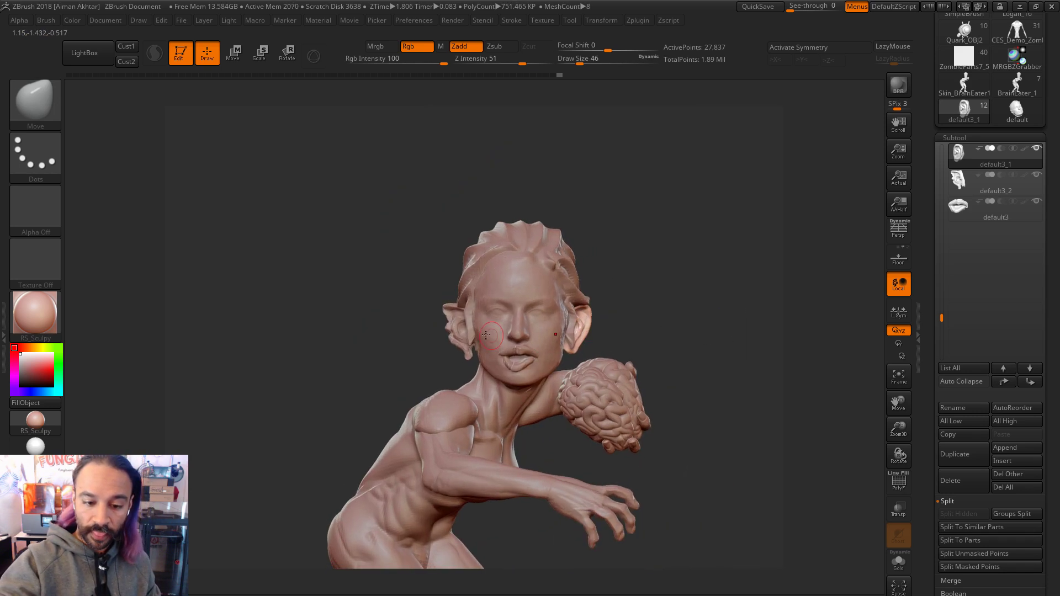
Step: Switch to the opposite ear and push its upper tip towards the head with the Move brush at draw size 136
{"action": "left_click", "coordinate": [469, 348], "text": "alt"}
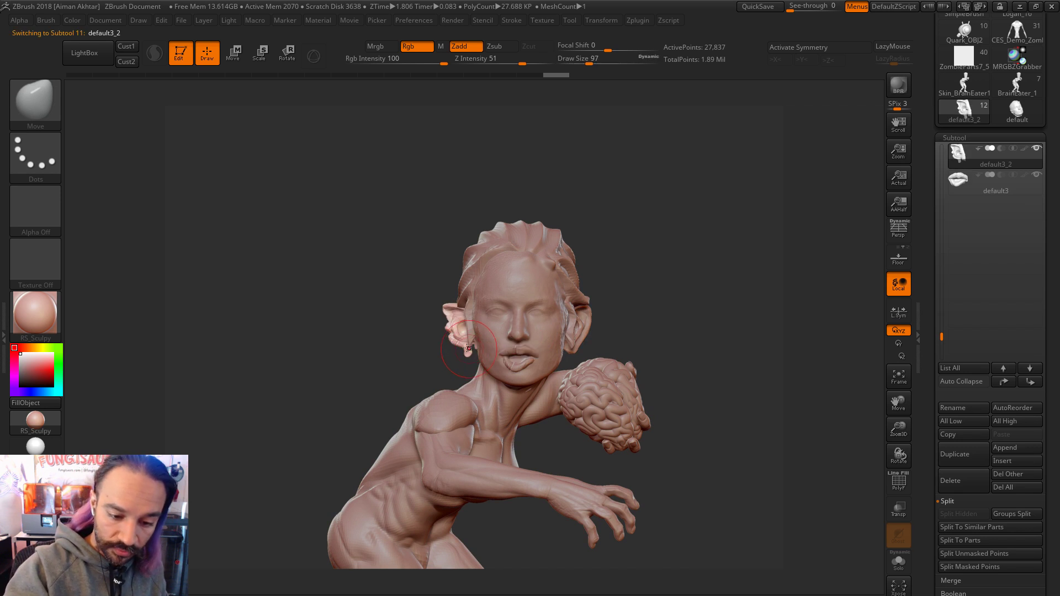
{"action": "key", "text": "s"}
{"action": "left_click_drag", "start_coordinate": [451, 307], "coordinate": [457, 308]}
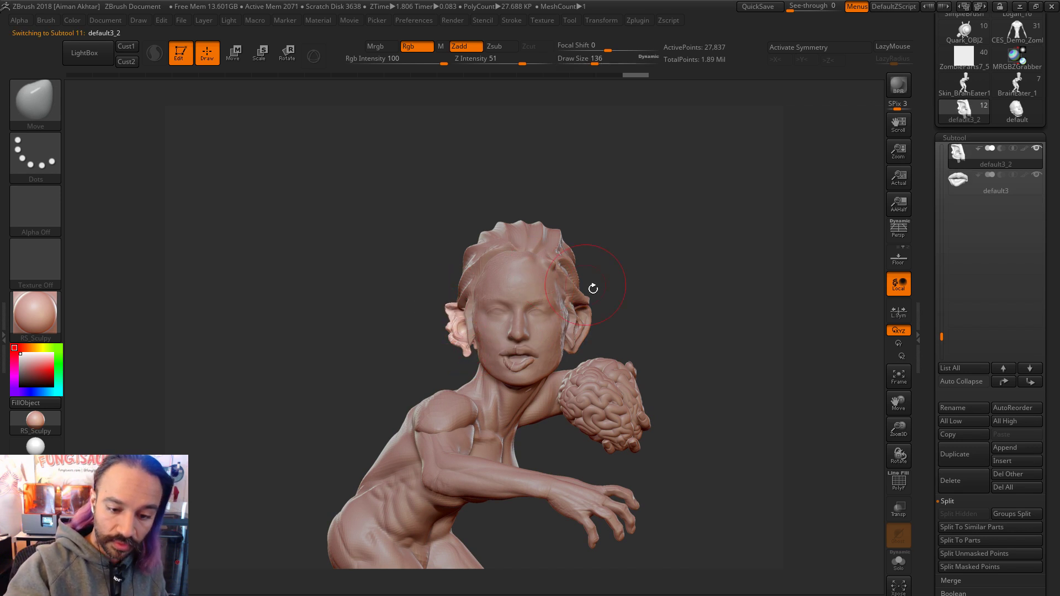
Step: Select the face subtool and choose the PM3D_Sphere3 eye-and-eyebrow piece of the InsertMesh brush
{"action": "left_click", "coordinate": [551, 343], "text": "alt"}
{"action": "left_click_drag", "start_coordinate": [682, 343], "coordinate": [658, 337]}
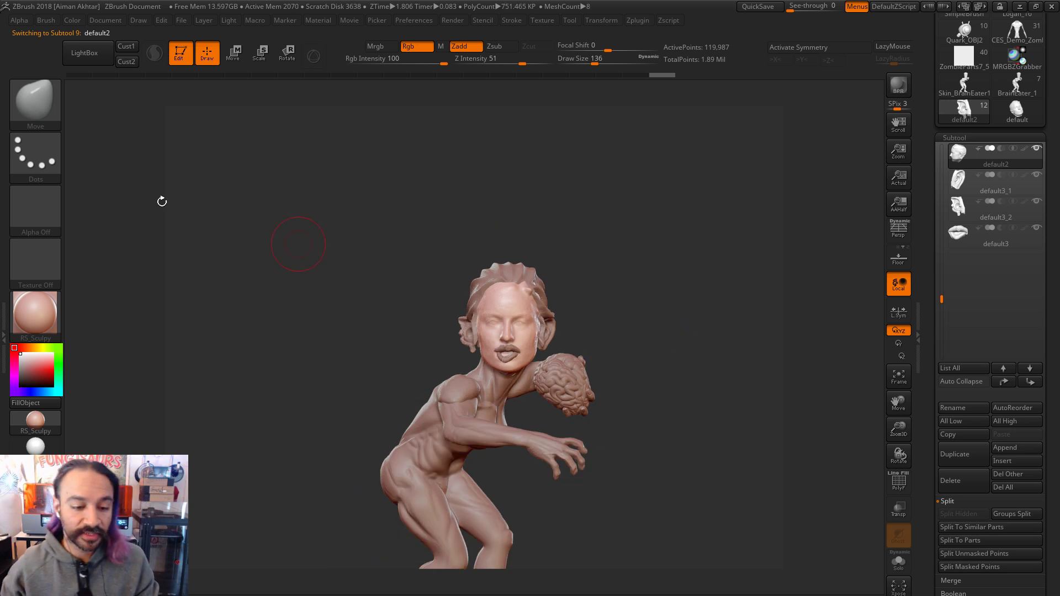
{"action": "left_click", "coordinate": [37, 102]}
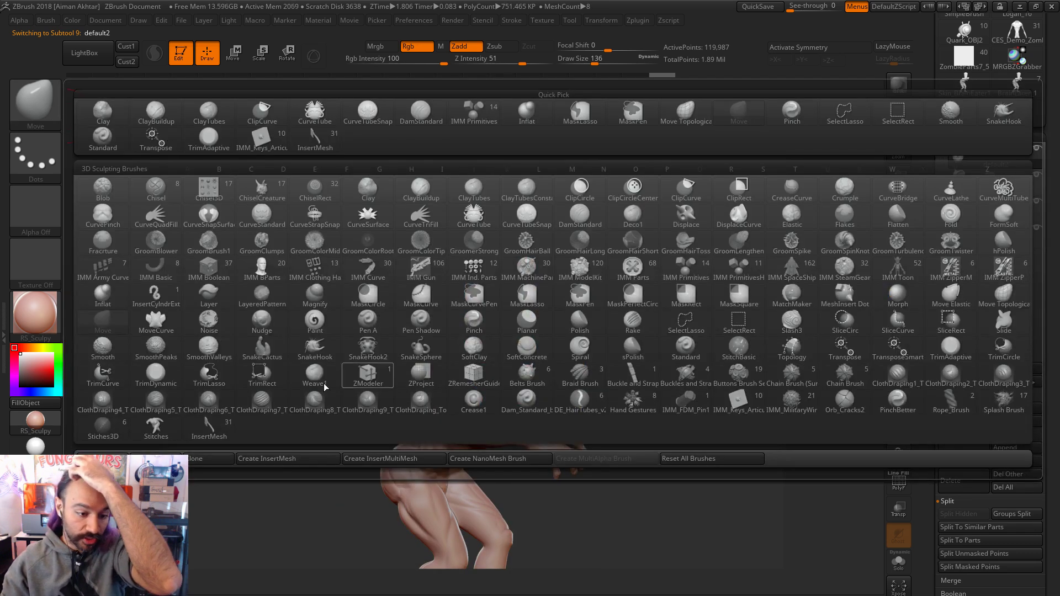
{"action": "left_click", "coordinate": [208, 428]}
{"action": "left_click_drag", "start_coordinate": [710, 91], "coordinate": [228, 113]}
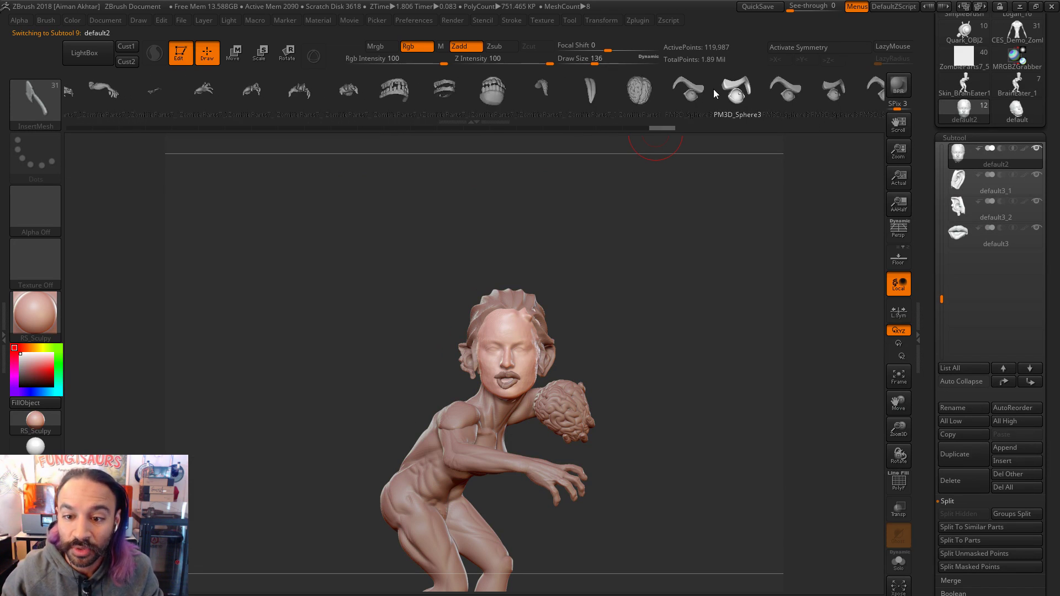
{"action": "left_click", "coordinate": [691, 93]}
{"action": "right_click_drag", "start_coordinate": [729, 425], "coordinate": [724, 488], "text": "ctrl"}
Step: Try out several sizes and angles of the inserted eye-and-eyebrow piece over the face's eyes
{"action": "left_click_drag", "start_coordinate": [513, 304], "coordinate": [546, 337]}
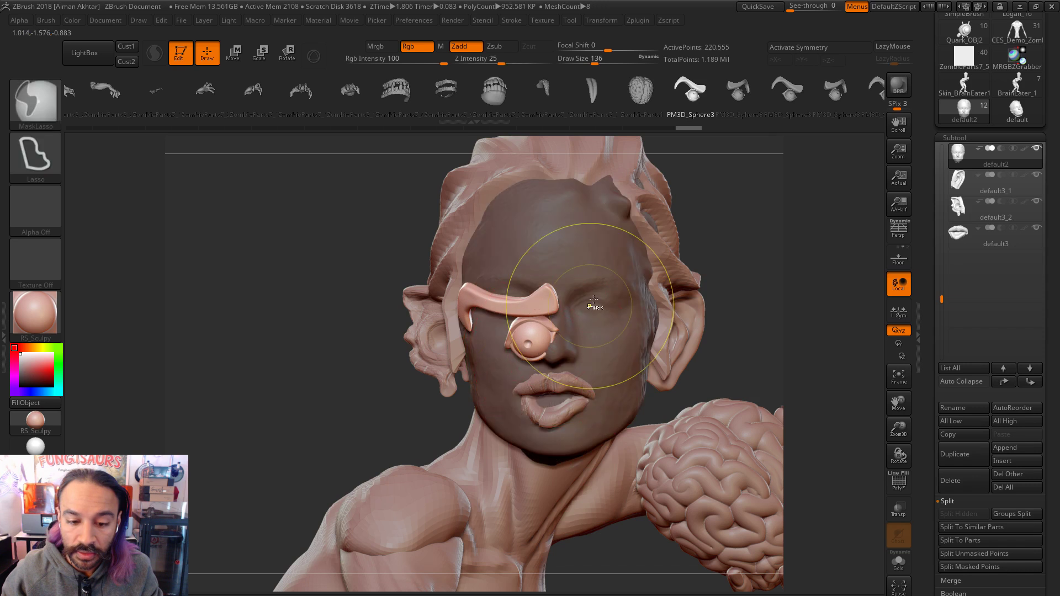
{"action": "key", "text": "ctrl+z"}
{"action": "left_click_drag", "start_coordinate": [588, 261], "coordinate": [587, 254]}
{"action": "key", "text": "ctrl+z"}
{"action": "left_click_drag", "start_coordinate": [512, 303], "coordinate": [571, 342]}
{"action": "key", "text": "ctrl+z"}
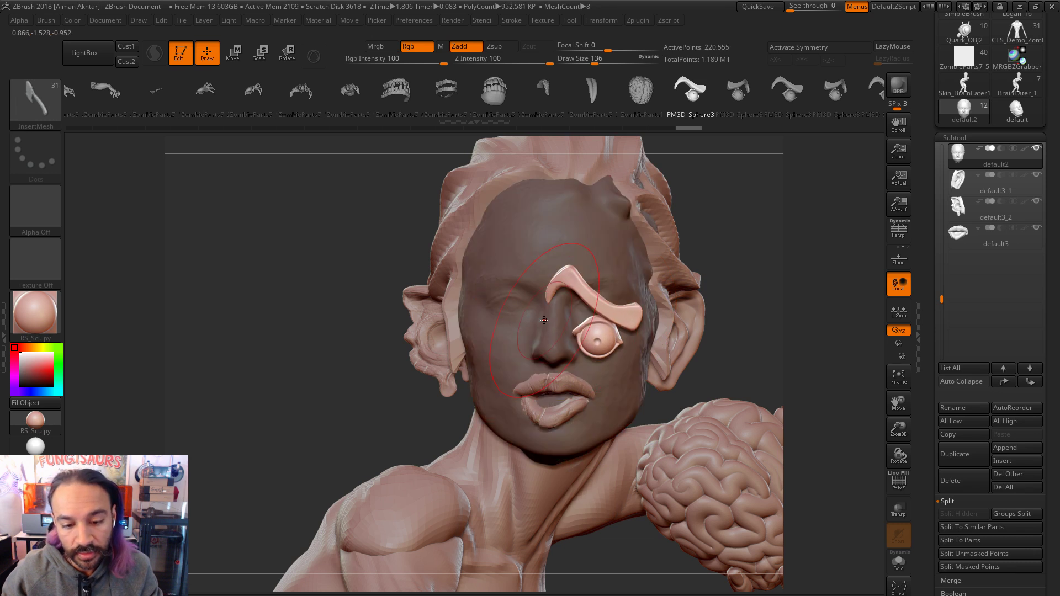
{"action": "key", "text": "ctrl+z"}
{"action": "left_click_drag", "start_coordinate": [515, 361], "coordinate": [515, 362]}
{"action": "key", "text": "ctrl+z"}
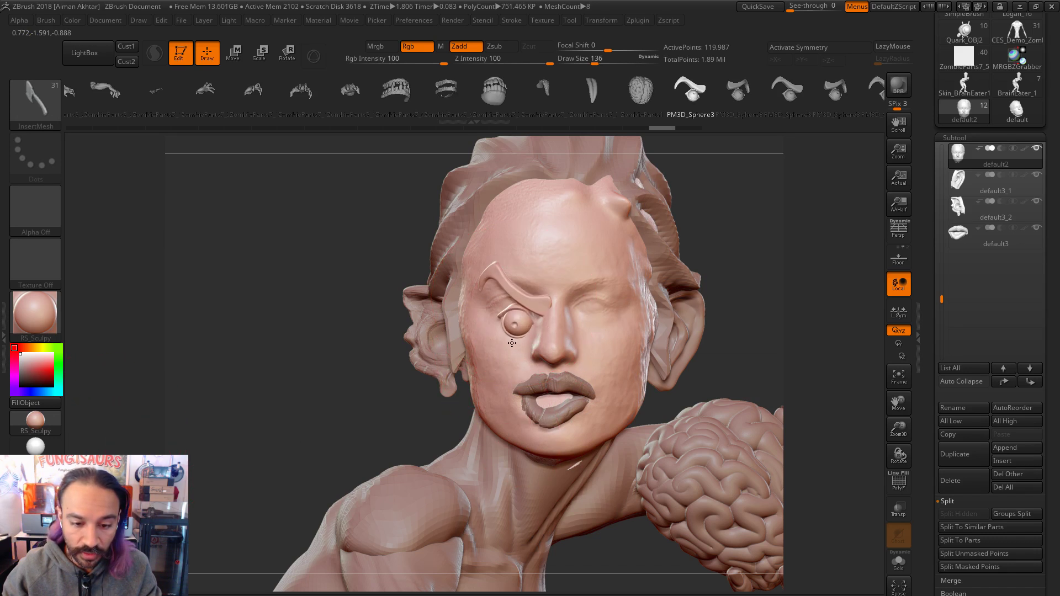
{"action": "left_click_drag", "start_coordinate": [513, 356], "coordinate": [513, 357]}
{"action": "key", "text": "ctrl+z"}
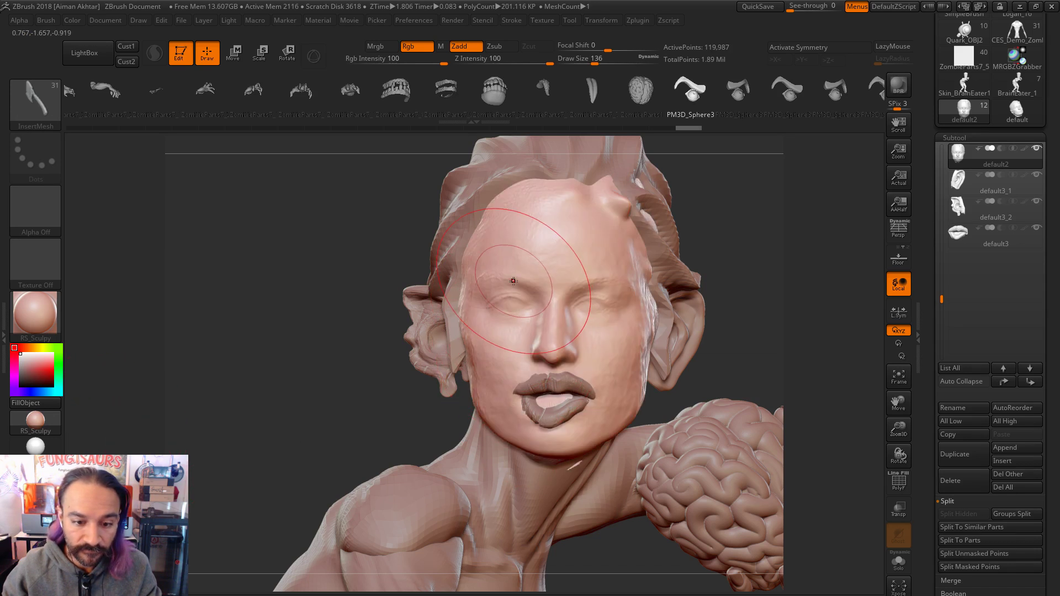
{"action": "key", "text": "ctrl+z"}
{"action": "left_click_drag", "start_coordinate": [511, 312], "coordinate": [533, 331]}
{"action": "key", "text": "ctrl+z"}
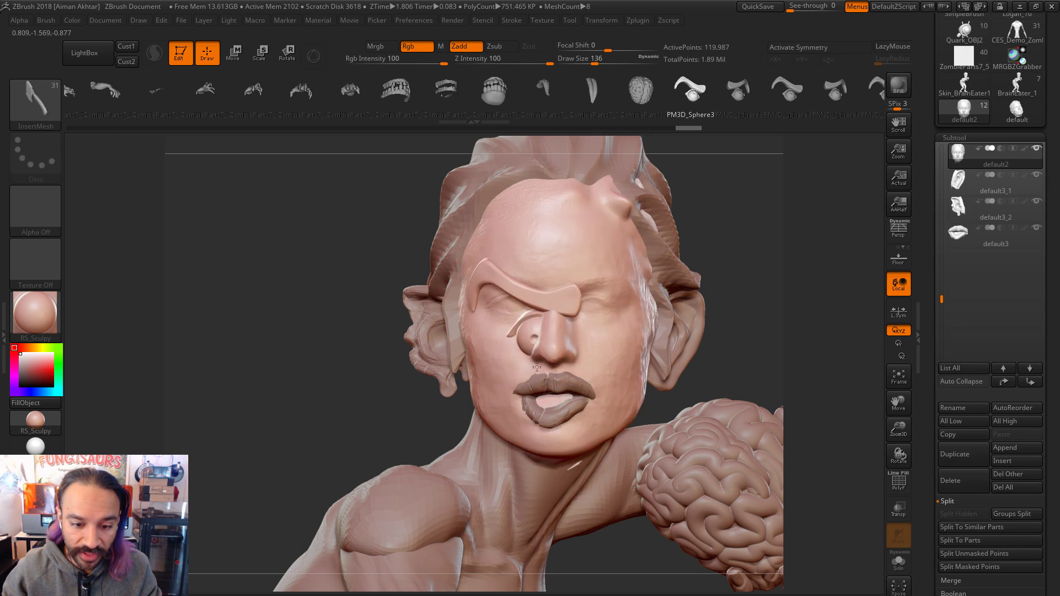
Step: Insert the eye-and-eyebrow piece over the eye away from the brain and rotate it to follow the face
{"action": "left_click_drag", "start_coordinate": [537, 368], "coordinate": [519, 273]}
{"action": "key", "text": "ctrl+z"}
{"action": "left_click", "coordinate": [286, 62]}
{"action": "key", "text": "w"}
{"action": "left_click_drag", "start_coordinate": [746, 310], "coordinate": [850, 312]}
{"action": "left_click_drag", "start_coordinate": [517, 313], "coordinate": [712, 416], "text": "shift"}
{"action": "left_click", "coordinate": [287, 54]}
{"action": "left_click_drag", "start_coordinate": [652, 315], "coordinate": [652, 305]}
{"action": "left_click_drag", "start_coordinate": [708, 347], "coordinate": [542, 252]}
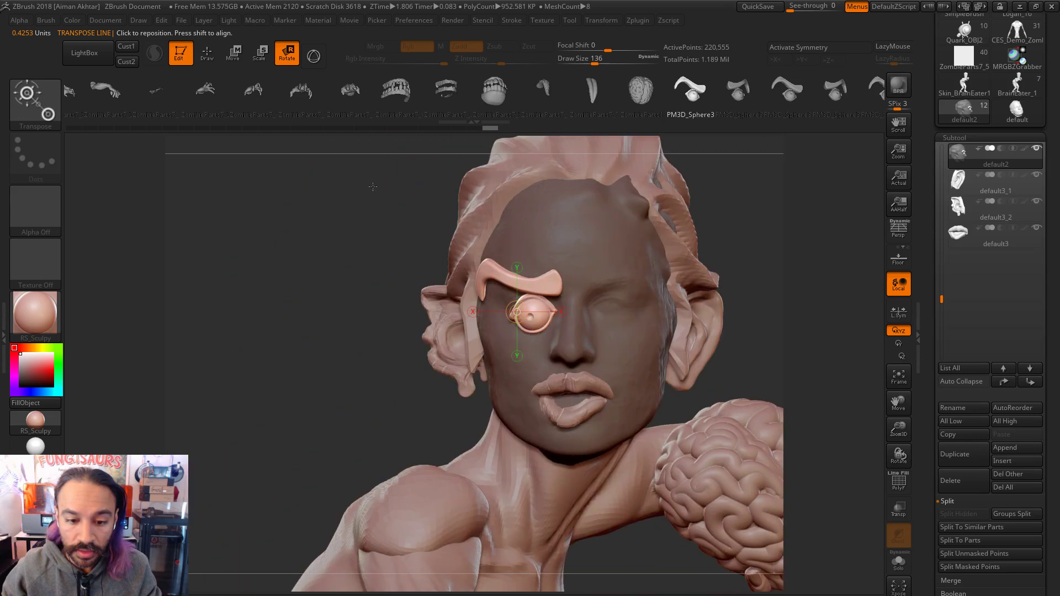
Step: Move the eye-and-eyebrow piece over the socket and rotate it so the eyebrow slants down towards the nose
{"action": "left_click", "coordinate": [240, 51]}
{"action": "mouse_move", "coordinate": [547, 301]}
{"action": "left_mouse_down", "text": "shift"}
{"action": "mouse_move", "coordinate": [547, 231]}
{"action": "mouse_move", "coordinate": [546, 267]}
{"action": "left_mouse_up", "text": "shift"}
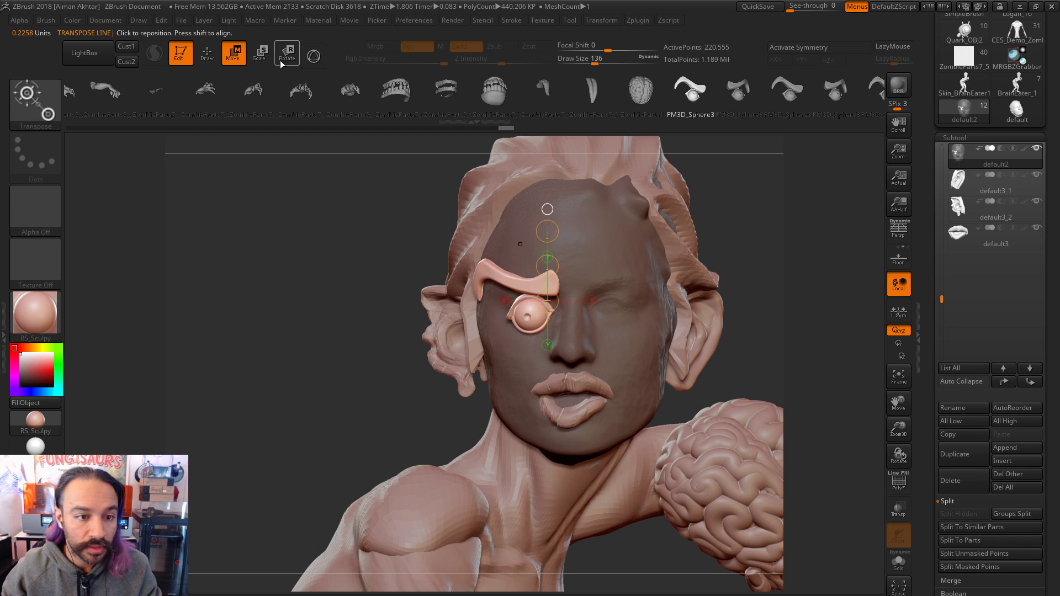
{"action": "left_click", "coordinate": [287, 54]}
{"action": "left_click_drag", "start_coordinate": [529, 314], "coordinate": [520, 272], "text": "shift"}
{"action": "left_click_drag", "start_coordinate": [530, 222], "coordinate": [546, 233]}
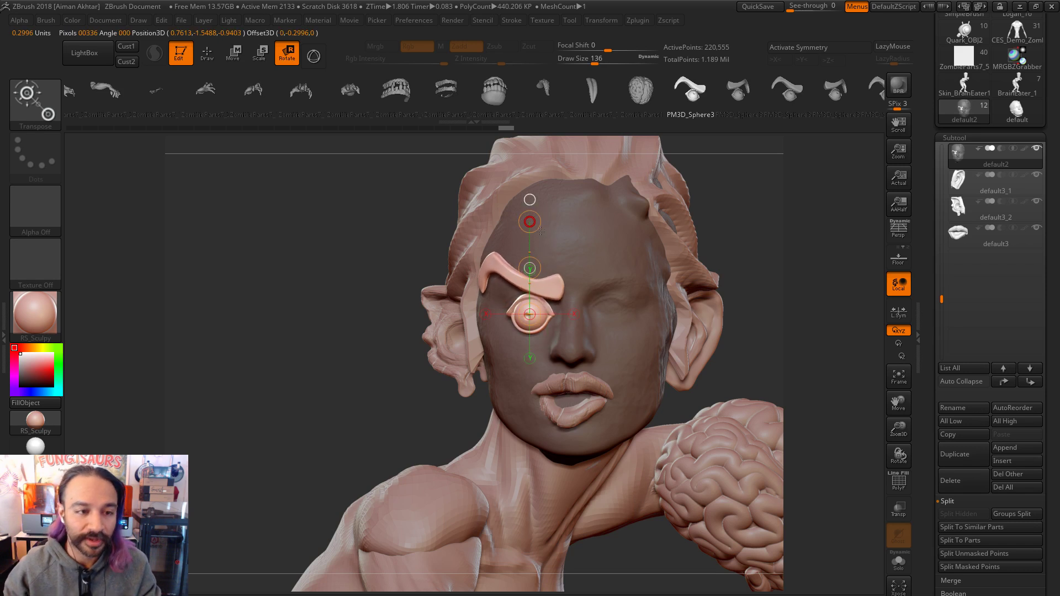
{"action": "left_click", "coordinate": [207, 53]}
{"action": "mouse_move", "coordinate": [740, 342]}
{"action": "left_mouse_down", "text": "alt"}
{"action": "mouse_move", "coordinate": [712, 313]}
{"action": "mouse_move", "coordinate": [751, 340]}
{"action": "left_mouse_up", "text": "alt"}
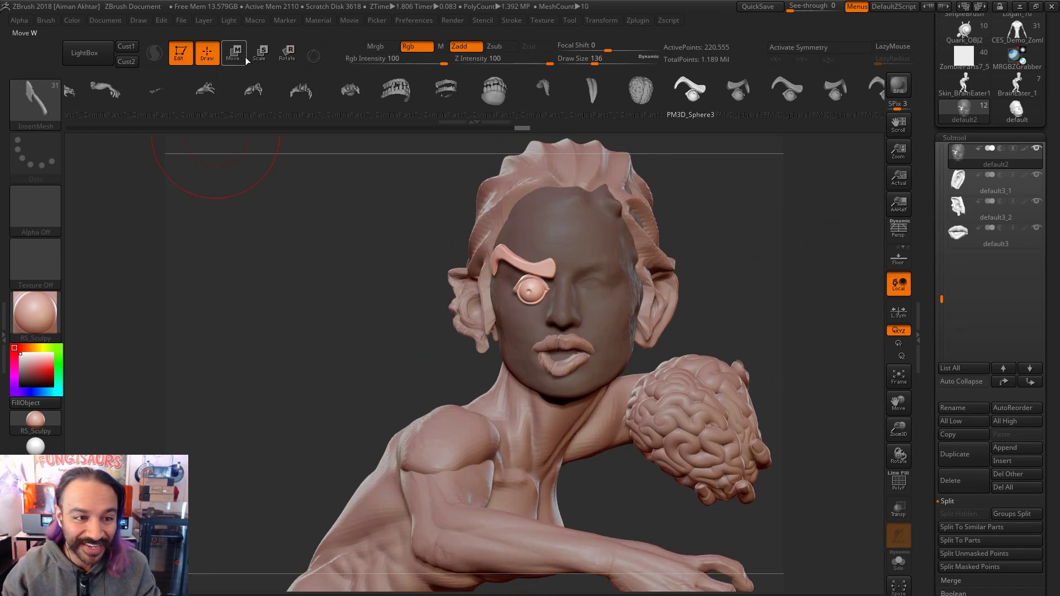
{"action": "left_click_drag", "start_coordinate": [757, 291], "coordinate": [780, 298]}
Step: Mask everything except the eyebrow, scale the eyebrow down and reposition it above the eye
{"action": "left_click", "coordinate": [292, 58]}
{"action": "key", "text": "y"}
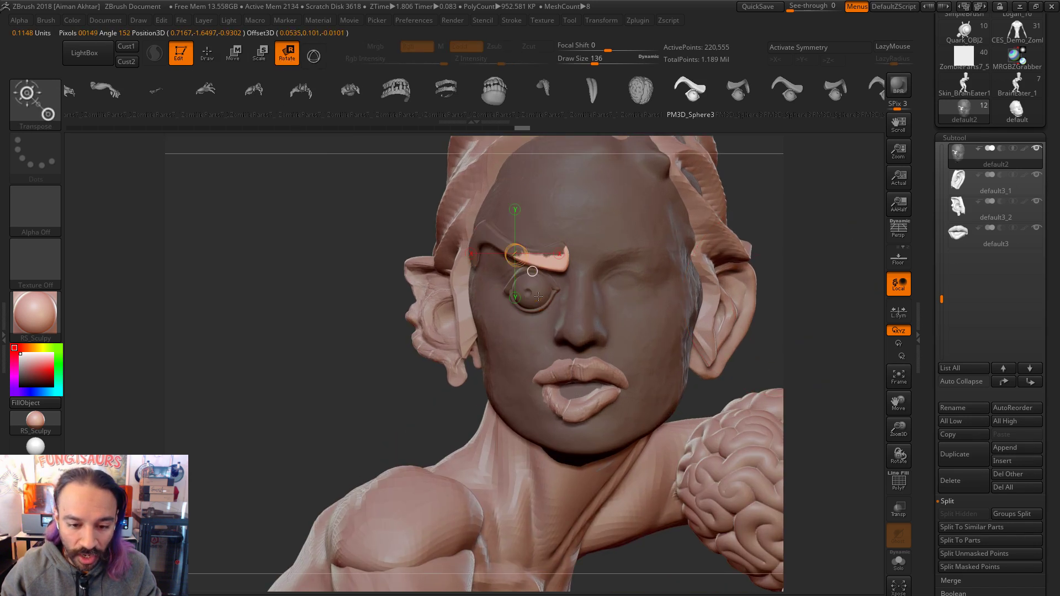
{"action": "key", "text": "e"}
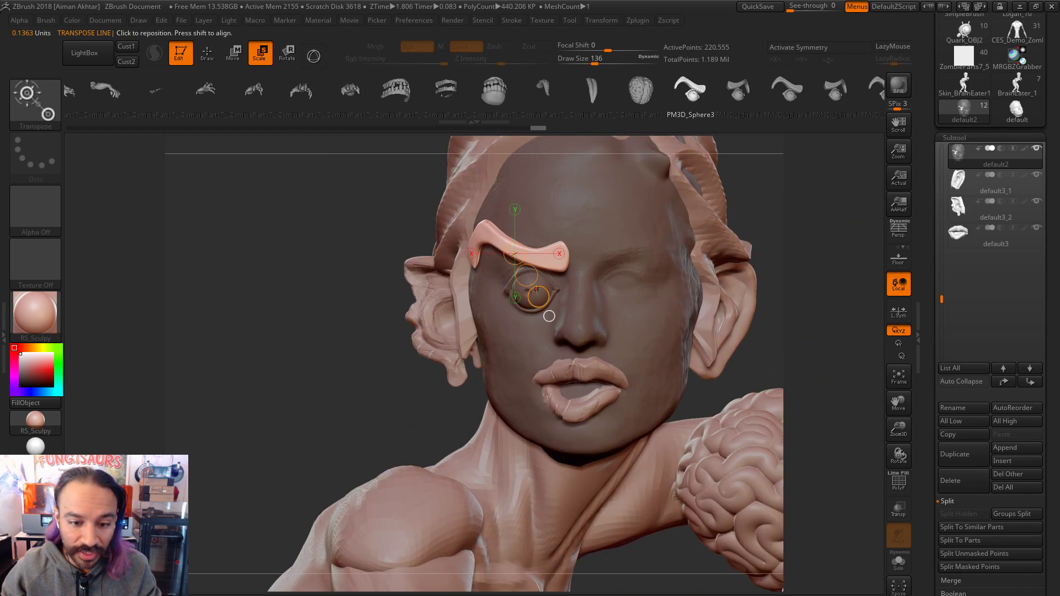
{"action": "left_click_drag", "start_coordinate": [537, 297], "coordinate": [533, 294]}
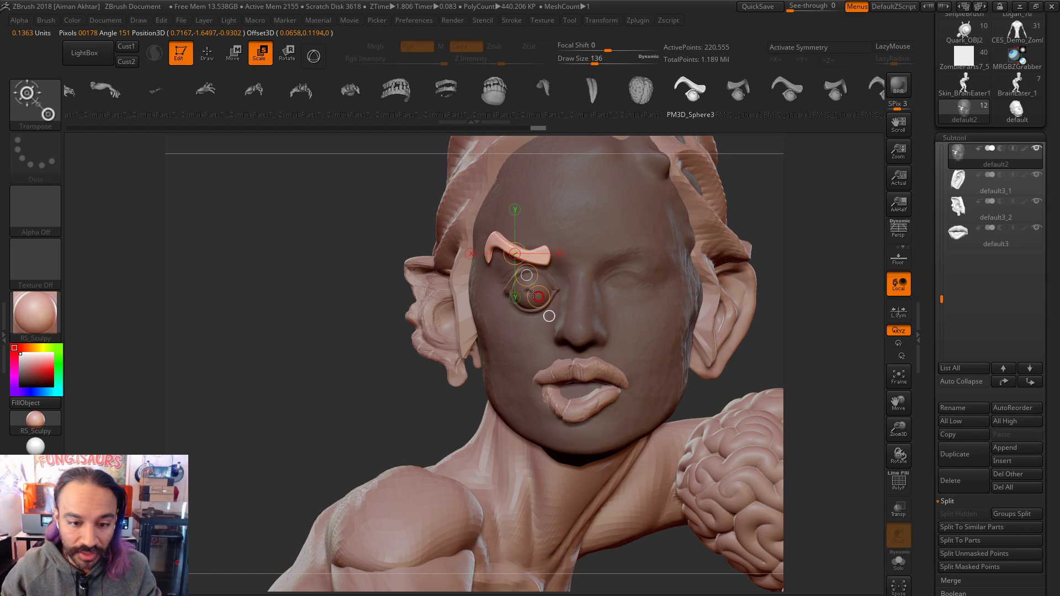
{"action": "left_click", "coordinate": [238, 58]}
{"action": "mouse_move", "coordinate": [540, 254]}
{"action": "left_mouse_down", "text": "shift"}
{"action": "mouse_move", "coordinate": [539, 204]}
{"action": "mouse_move", "coordinate": [542, 224]}
{"action": "left_mouse_up", "text": "shift"}
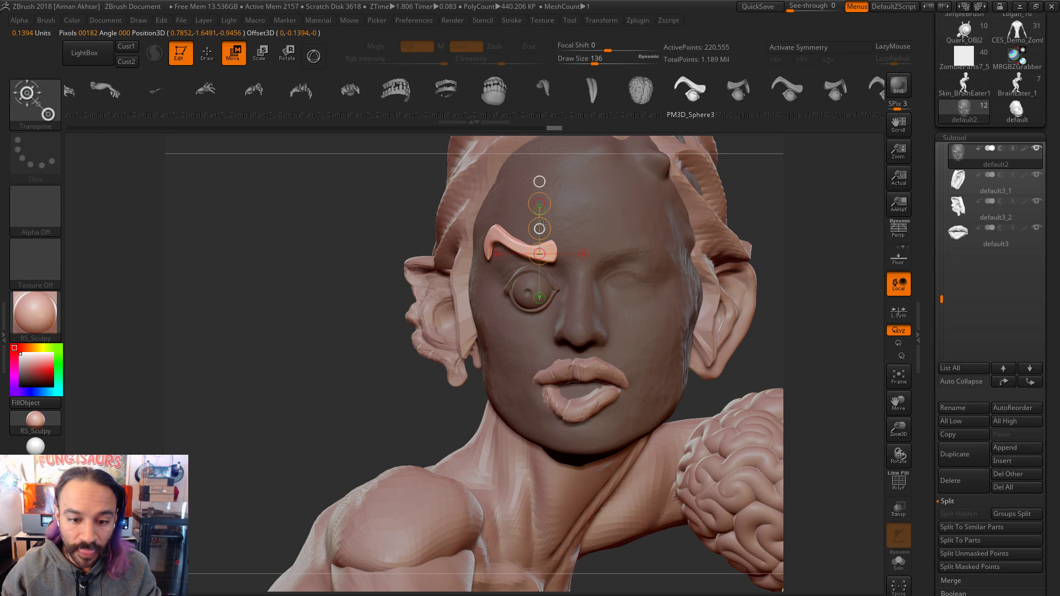
{"action": "left_click", "coordinate": [208, 54]}
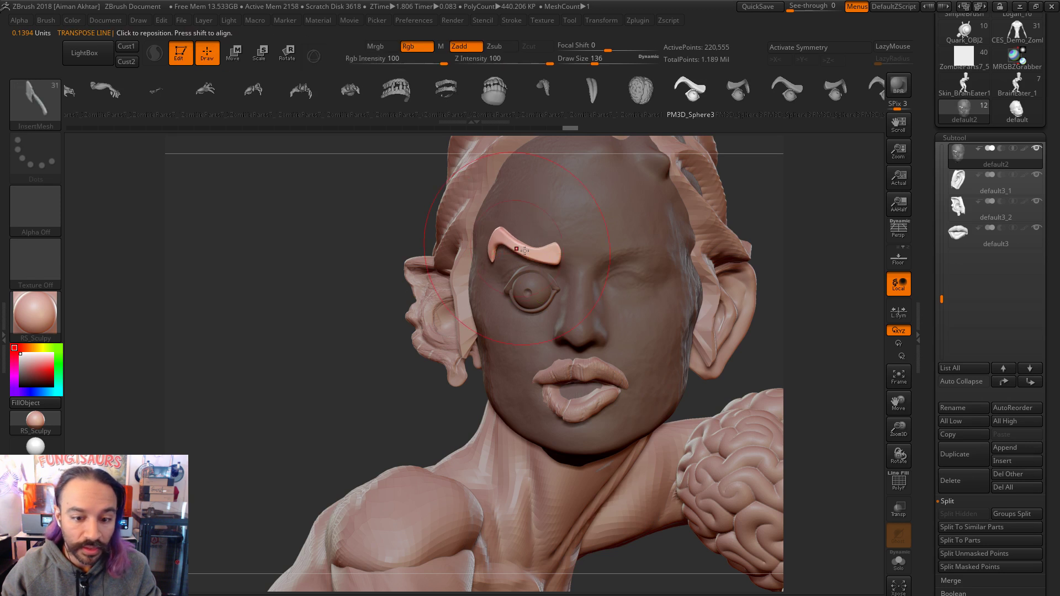
Step: Clear the mask, isolate the eye and eyebrow from the face and show the whole subtool again
{"action": "mouse_move", "coordinate": [799, 289]}
{"action": "left_mouse_down", "text": "ctrl"}
{"action": "mouse_move", "coordinate": [788, 314]}
{"action": "mouse_move", "coordinate": [693, 308]}
{"action": "mouse_move", "coordinate": [659, 288]}
{"action": "mouse_move", "coordinate": [719, 325]}
{"action": "left_mouse_up", "text": "ctrl"}
{"action": "key", "text": "ctrl"}
{"action": "key", "text": "ctrl"}
{"action": "key", "text": "ctrl"}
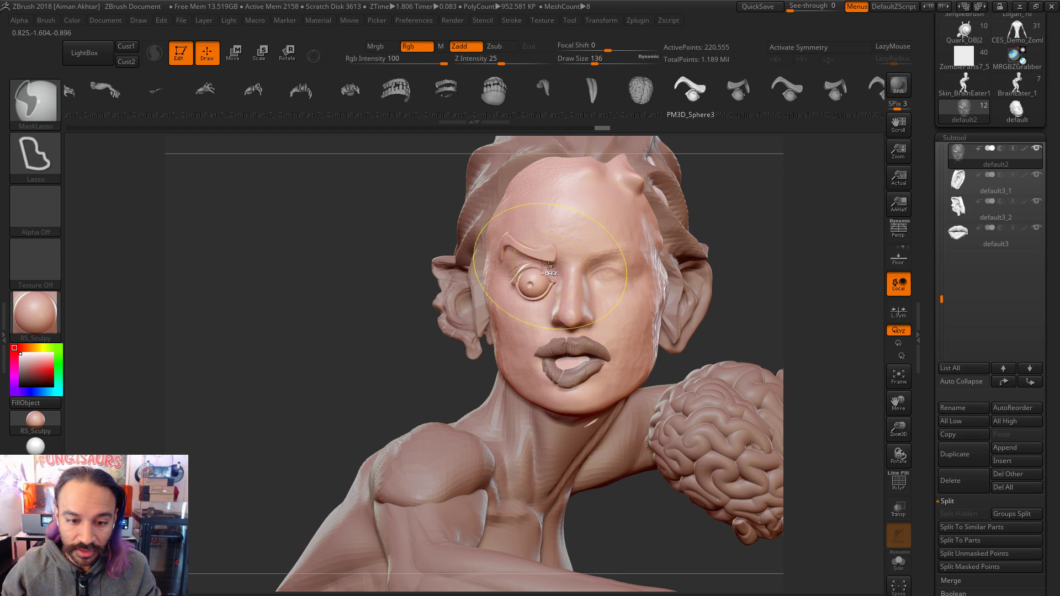
{"action": "key", "text": "ctrl+shift"}
{"action": "left_click", "coordinate": [543, 254], "text": "ctrl+shift"}
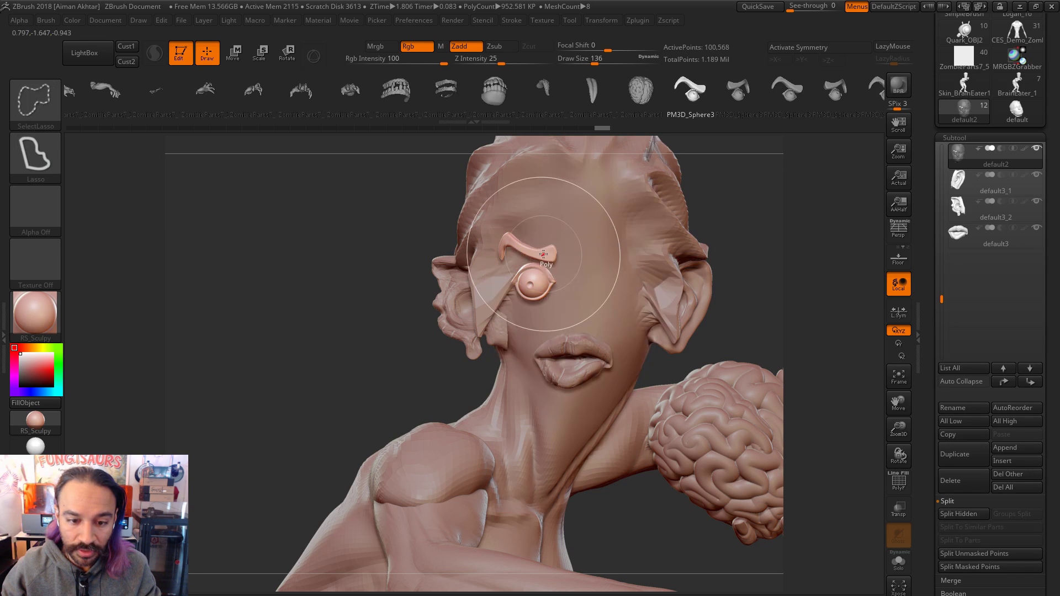
{"action": "left_click", "coordinate": [745, 277], "text": "ctrl+shift"}
Step: Try masking the eyebrow and setting up a rotation line through the eye from the side
{"action": "key", "text": "r"}
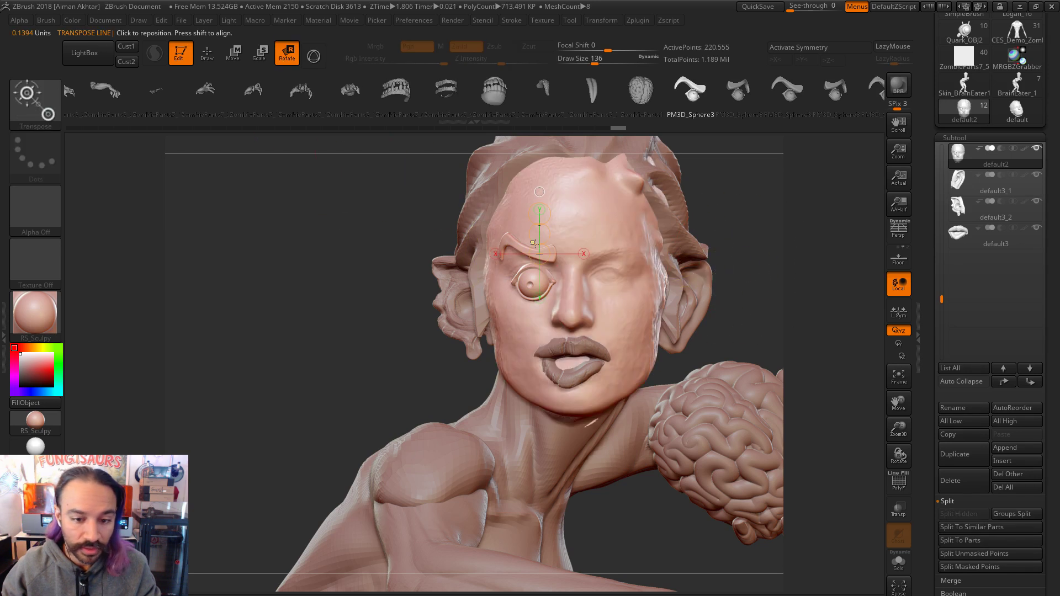
{"action": "left_click", "coordinate": [525, 251], "text": "ctrl"}
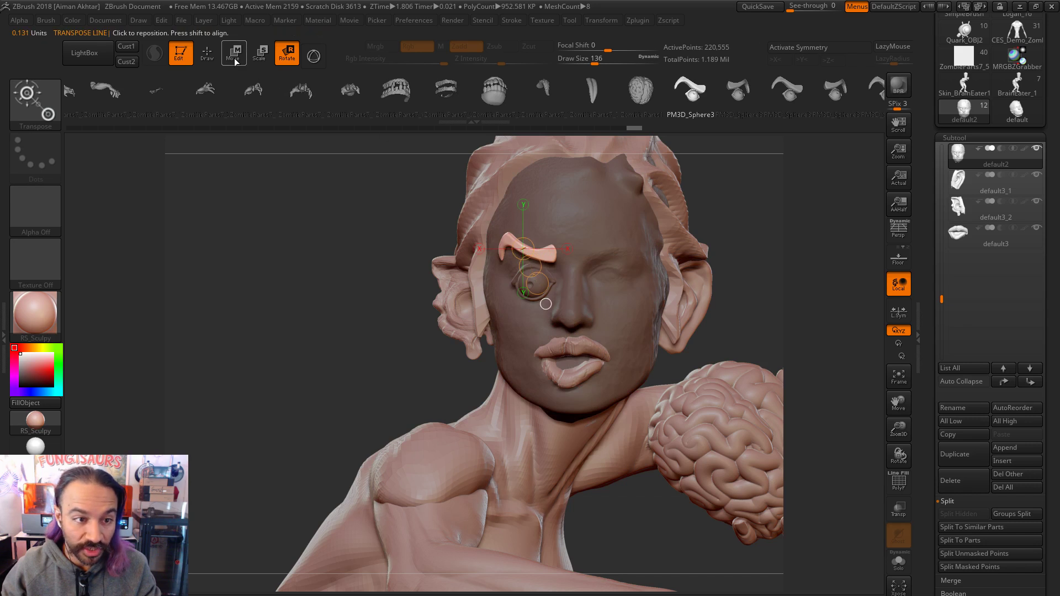
{"action": "key", "text": "ctrl+i"}
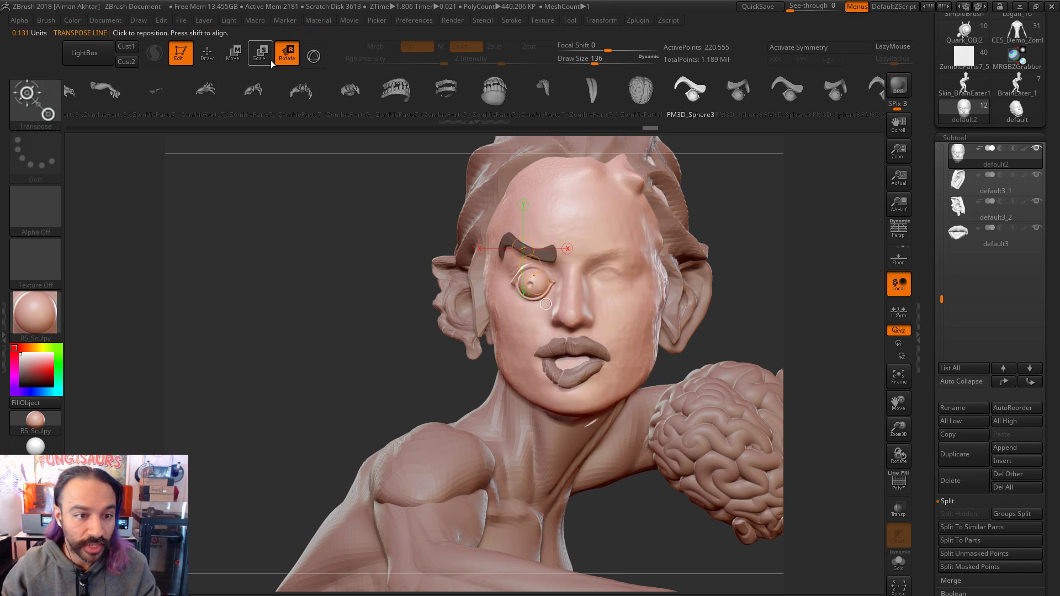
{"action": "left_click_drag", "start_coordinate": [790, 297], "coordinate": [838, 309], "text": "shift"}
{"action": "left_click_drag", "start_coordinate": [506, 281], "coordinate": [593, 281]}
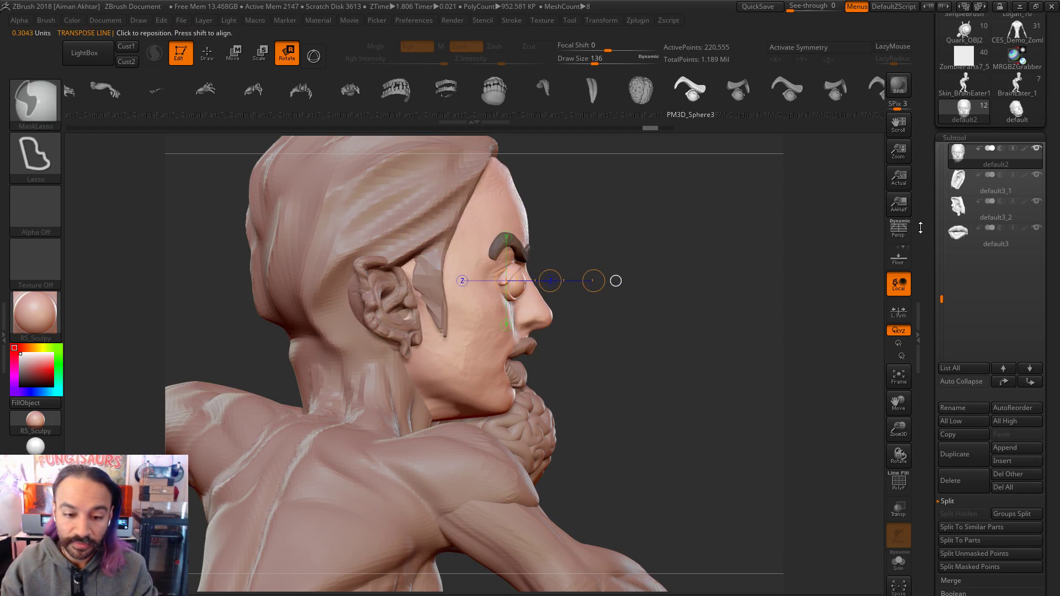
{"action": "key", "text": "ctrl+z"}
{"action": "key", "text": "ctrl+z"}
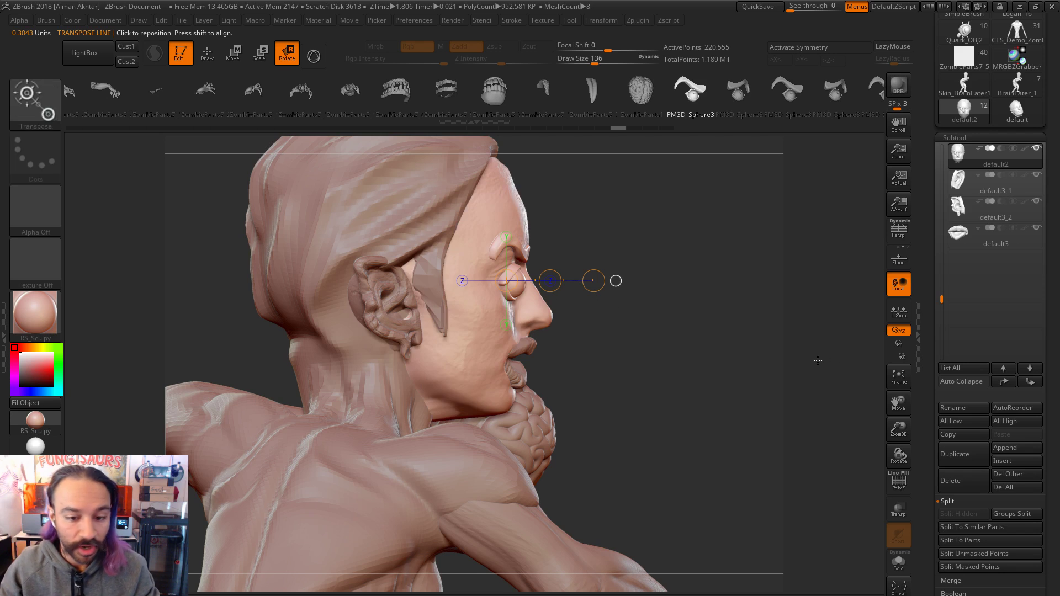
Step: Split the eye and eyebrow off the face into their own subtool with Split Hidden and select it
{"action": "left_click", "coordinate": [205, 58]}
{"action": "left_click", "coordinate": [491, 360], "text": "ctrl+shift"}
{"action": "left_click_drag", "start_coordinate": [700, 367], "coordinate": [642, 373]}
{"action": "left_click_drag", "start_coordinate": [872, 468], "coordinate": [851, 473], "text": "shift"}
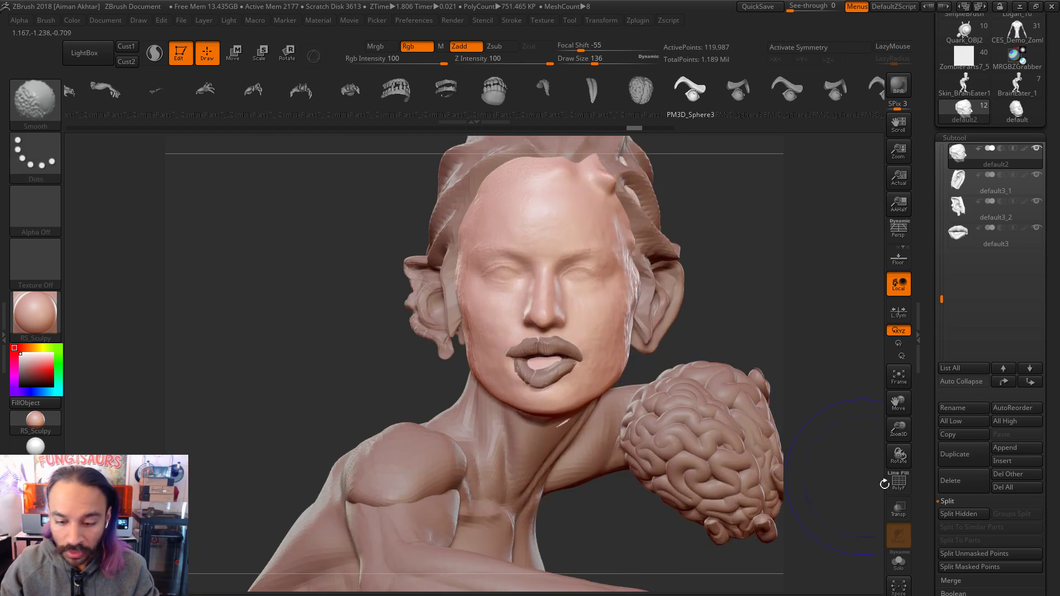
{"action": "left_click", "coordinate": [964, 513]}
{"action": "left_click", "coordinate": [988, 182]}
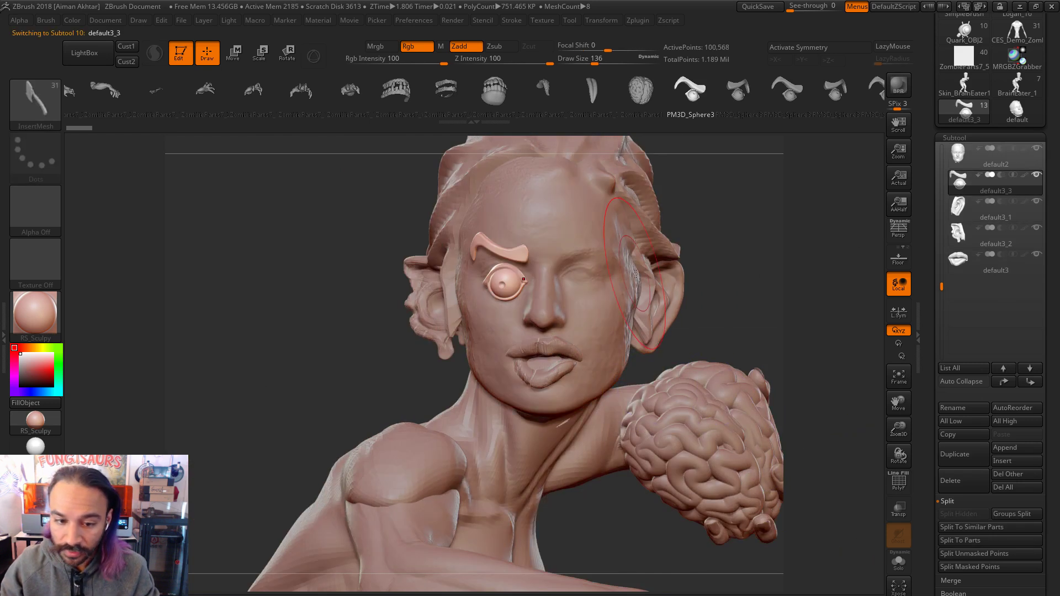
Step: Mask the eyebrow of the split-off subtool so only the eye is free to transform, working from the side
{"action": "left_click_drag", "start_coordinate": [819, 340], "coordinate": [864, 346]}
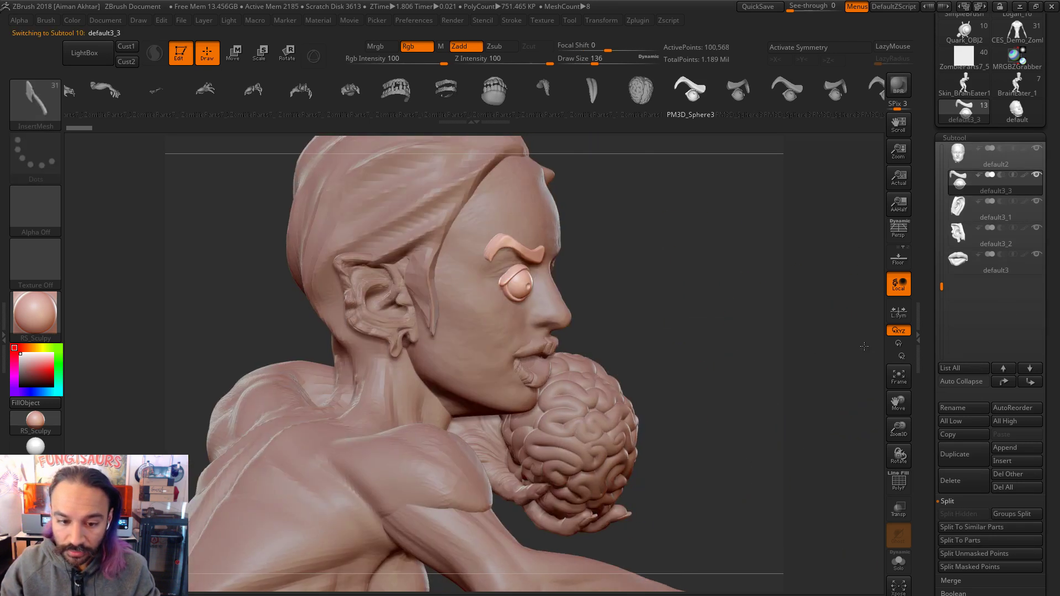
{"action": "left_click", "coordinate": [297, 59]}
{"action": "left_click_drag", "start_coordinate": [734, 300], "coordinate": [692, 295], "text": "shift"}
{"action": "left_click", "coordinate": [522, 253], "text": "ctrl"}
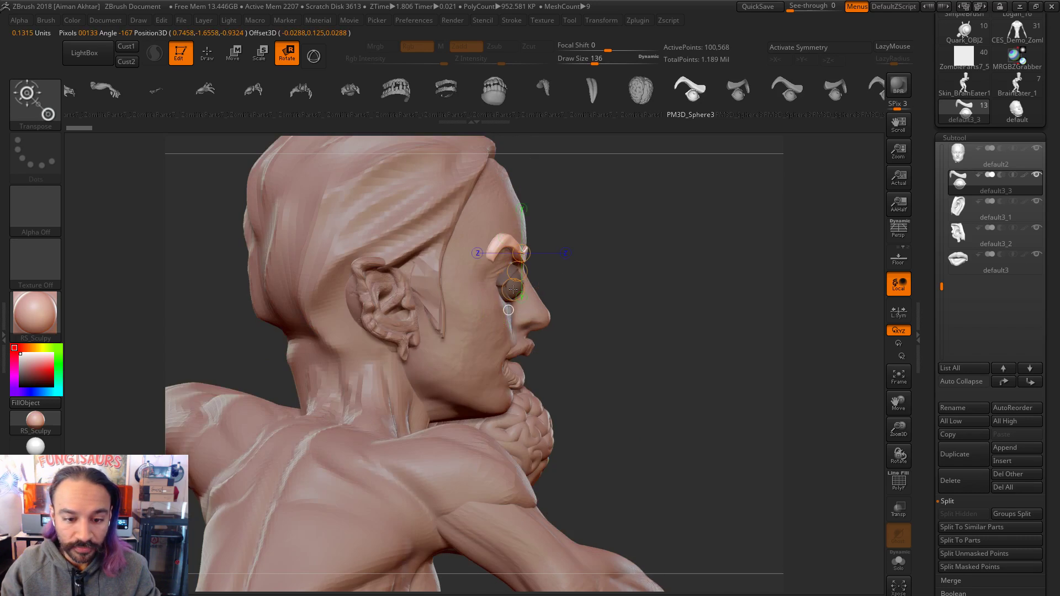
{"action": "left_click", "coordinate": [207, 53]}
{"action": "left_click", "coordinate": [665, 290], "text": "ctrl"}
{"action": "key", "text": "r"}
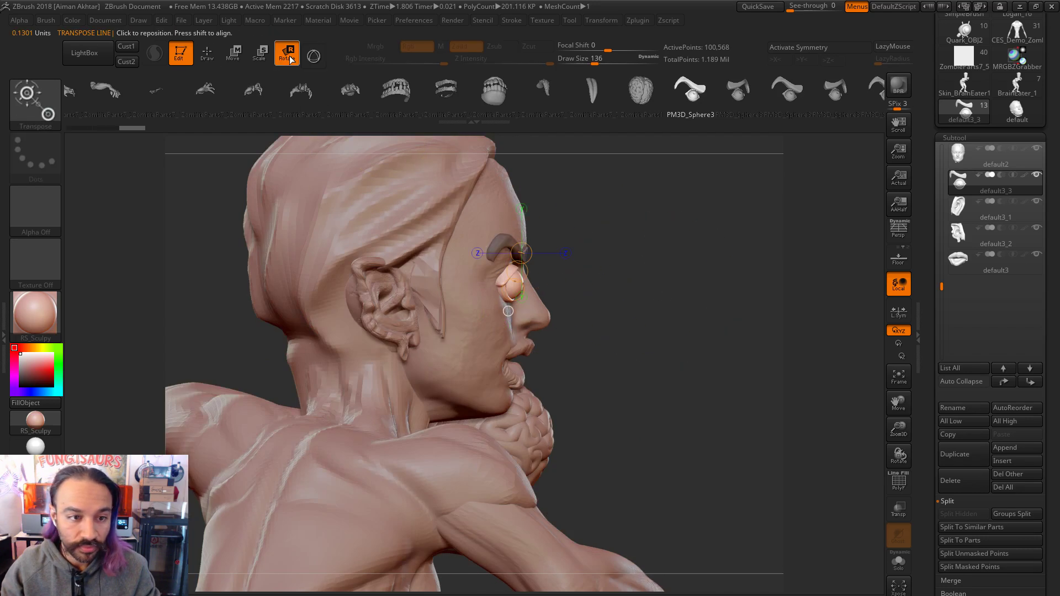
Step: Rotate the eye from the side and then from the front to follow the angle of the face
{"action": "left_click_drag", "start_coordinate": [498, 284], "coordinate": [595, 283]}
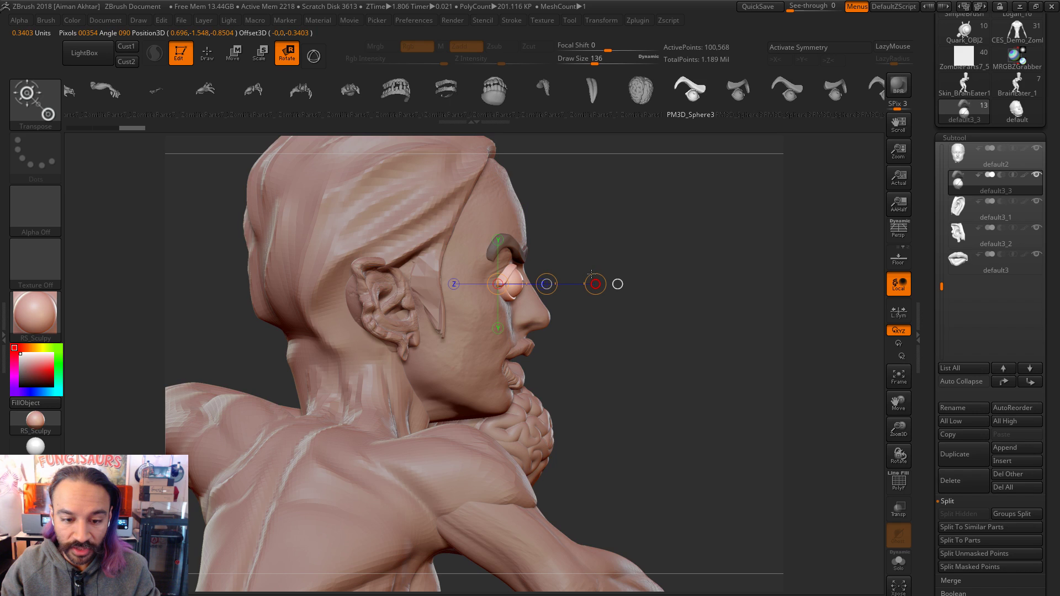
{"action": "left_click", "coordinate": [595, 274]}
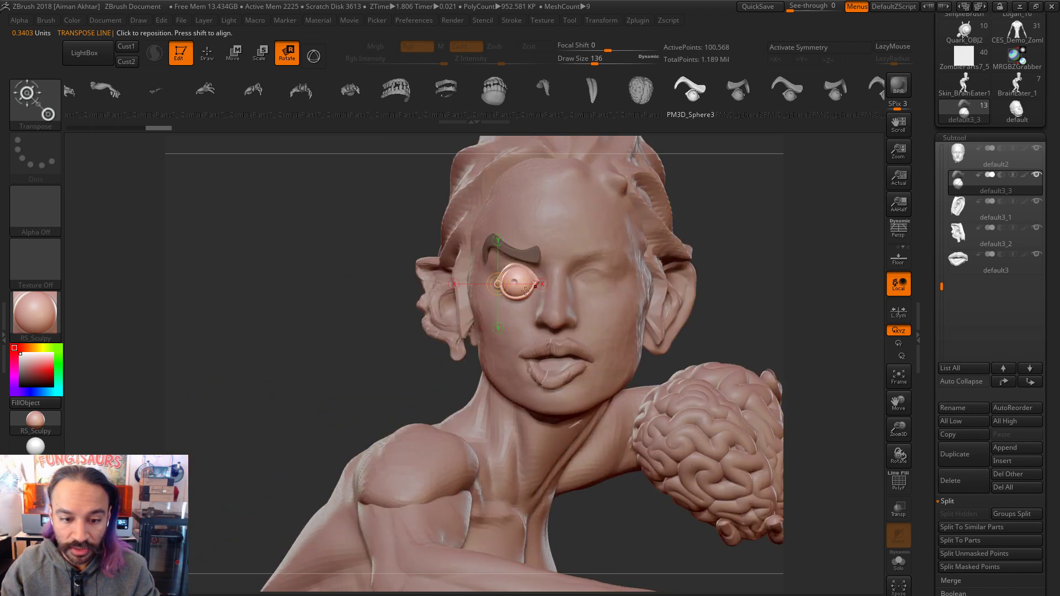
{"action": "left_click_drag", "start_coordinate": [521, 281], "coordinate": [521, 399]}
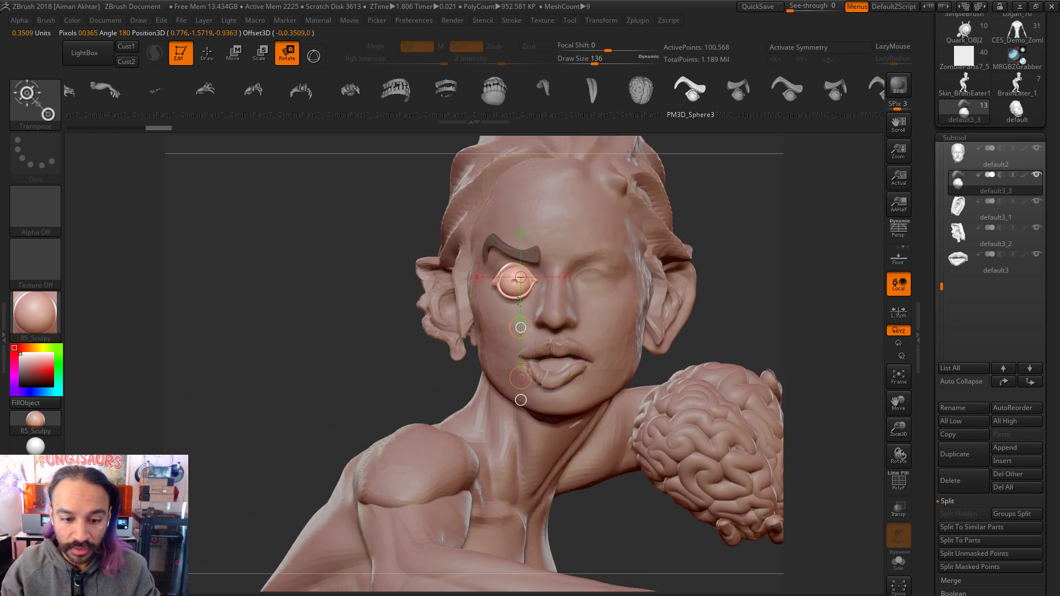
{"action": "left_click_drag", "start_coordinate": [521, 378], "coordinate": [479, 404]}
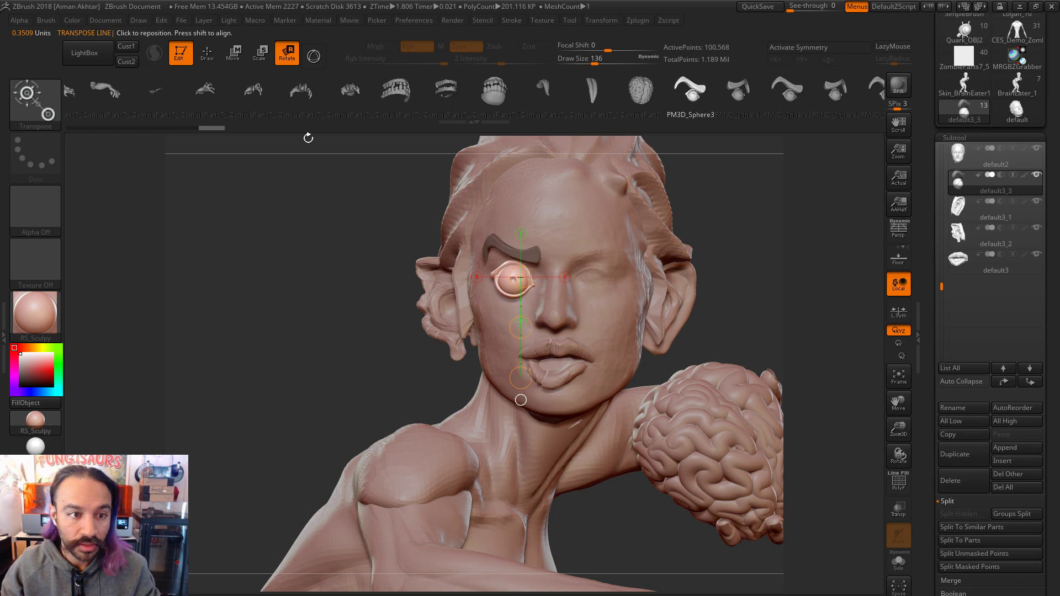
Step: Scale the eye up slightly and move it toward the nose
{"action": "left_click", "coordinate": [260, 61]}
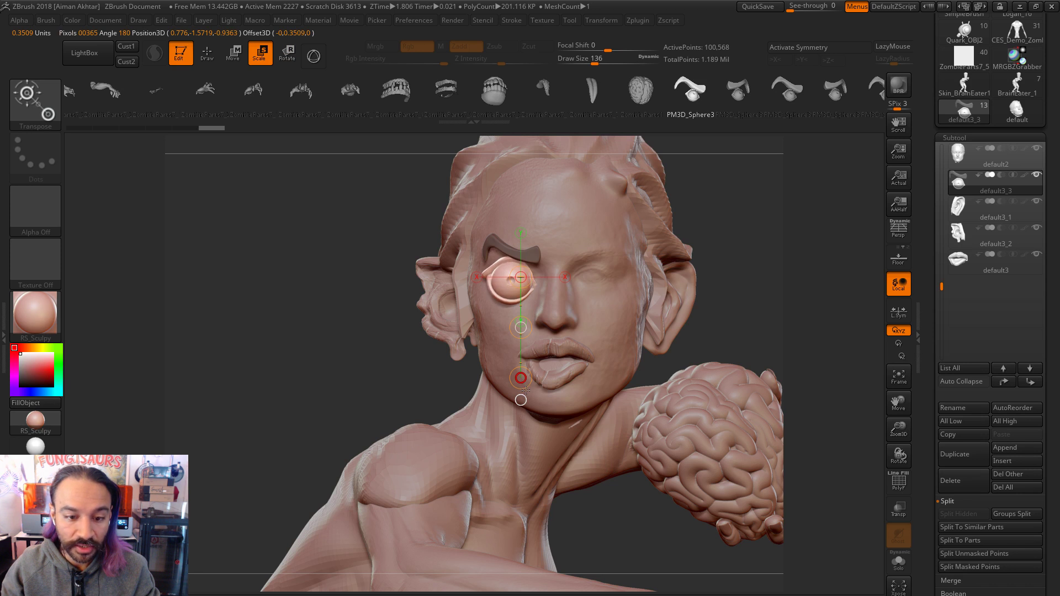
{"action": "left_click", "coordinate": [234, 58]}
{"action": "left_click_drag", "start_coordinate": [509, 288], "coordinate": [372, 286], "text": "shift"}
{"action": "left_click_drag", "start_coordinate": [442, 290], "coordinate": [444, 288]}
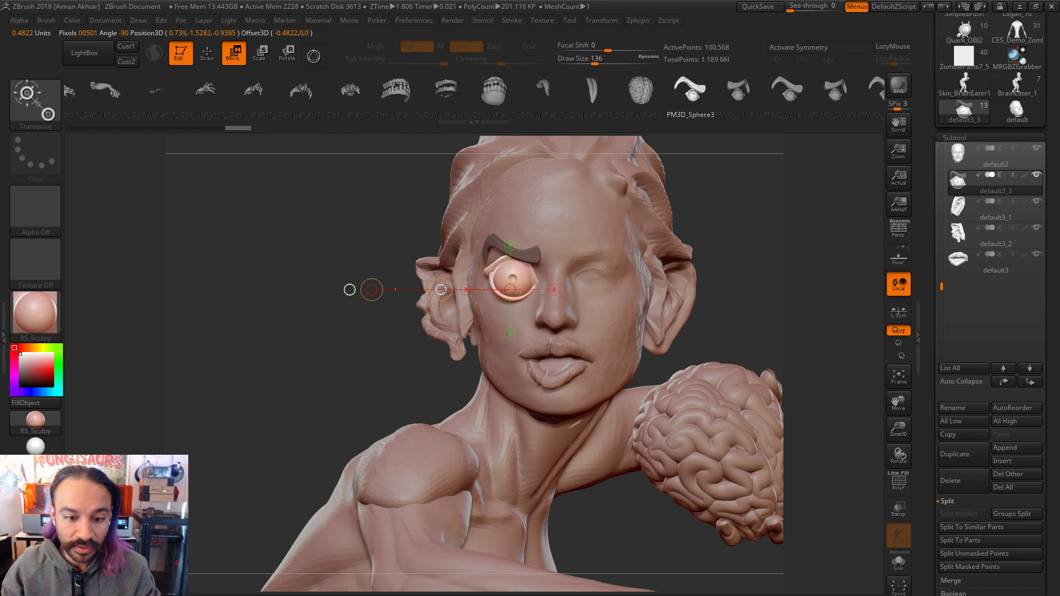
Step: Rotate the eye further using rotation lines placed from the front and from the side
{"action": "key", "text": "r"}
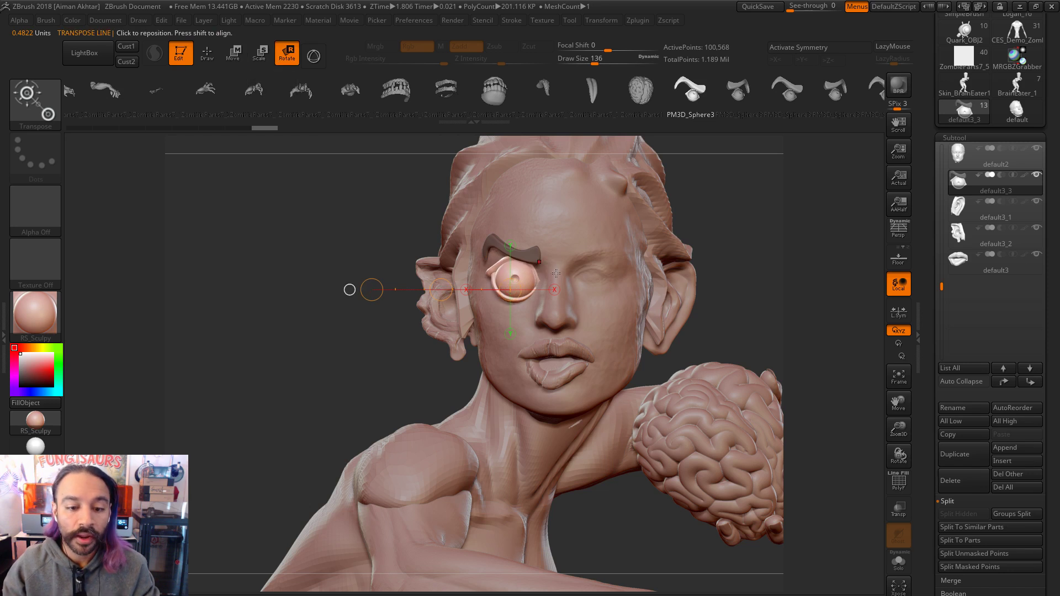
{"action": "left_click_drag", "start_coordinate": [521, 273], "coordinate": [521, 353], "text": "shift"}
{"action": "mouse_move", "coordinate": [521, 313]}
{"action": "left_mouse_down"}
{"action": "mouse_move", "coordinate": [524, 342]}
{"action": "mouse_move", "coordinate": [522, 292]}
{"action": "left_mouse_up"}
{"action": "left_click_drag", "start_coordinate": [521, 274], "coordinate": [530, 344]}
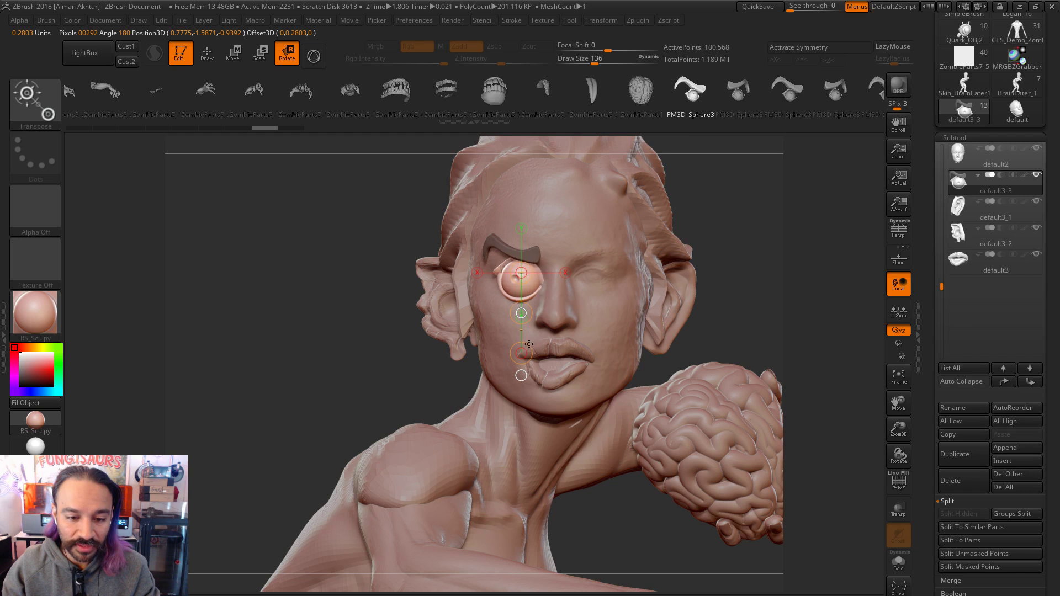
{"action": "mouse_move", "coordinate": [298, 224]}
{"action": "left_mouse_down"}
{"action": "mouse_move", "coordinate": [602, 350]}
{"action": "mouse_move", "coordinate": [531, 337]}
{"action": "left_mouse_up"}
{"action": "mouse_move", "coordinate": [512, 283]}
{"action": "left_mouse_down"}
{"action": "mouse_move", "coordinate": [503, 381]}
{"action": "mouse_move", "coordinate": [512, 379]}
{"action": "left_mouse_up"}
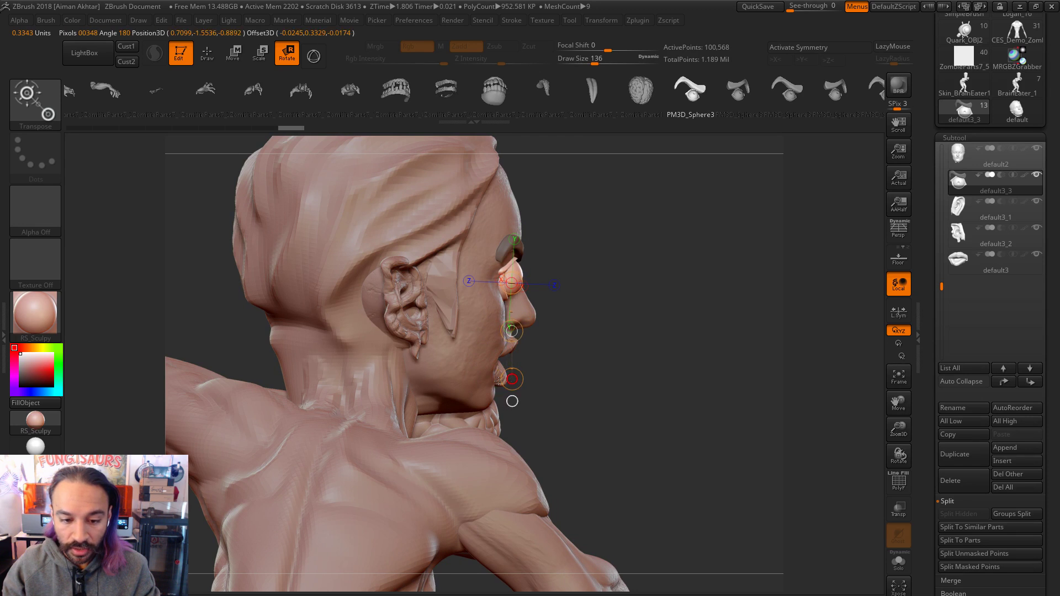
Step: Fine-tune the eye's rotation from the front and nudge it into place below the eyebrow
{"action": "left_click_drag", "start_coordinate": [688, 326], "coordinate": [560, 309]}
{"action": "left_click_drag", "start_coordinate": [539, 275], "coordinate": [529, 195], "text": "shift"}
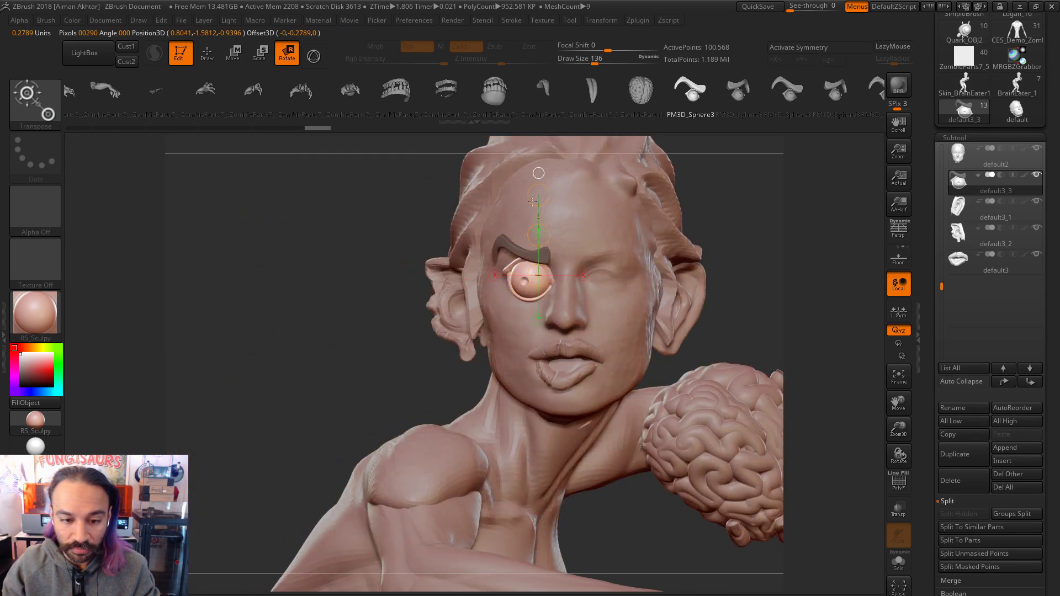
{"action": "left_click", "coordinate": [246, 59]}
{"action": "left_click_drag", "start_coordinate": [539, 236], "coordinate": [535, 238]}
Step: Mask everything except the eyeball and rotate the eyeball between its lids
{"action": "left_click", "coordinate": [287, 54]}
{"action": "left_click", "coordinate": [523, 287]}
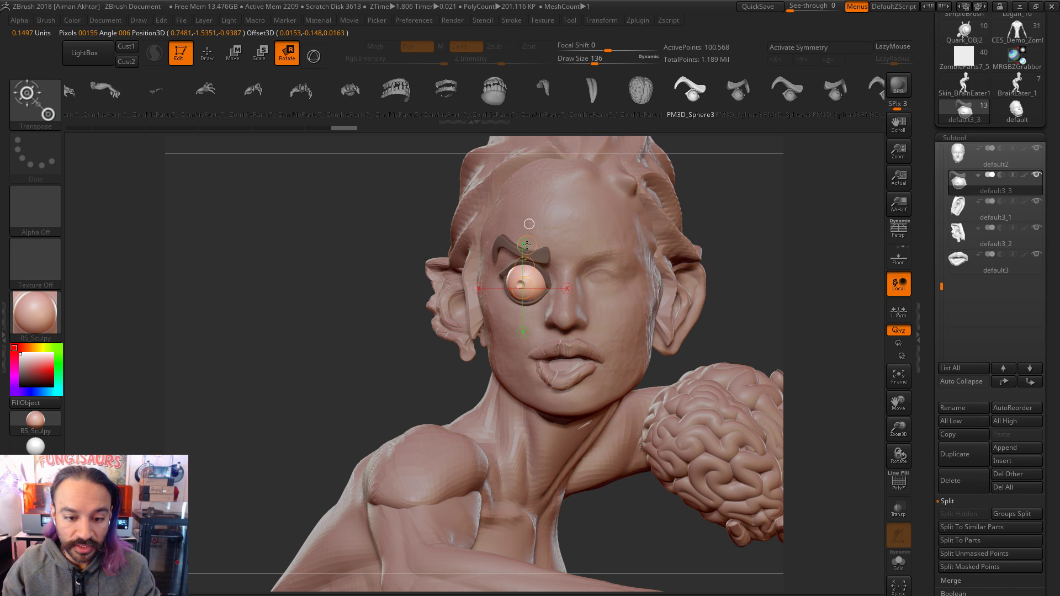
{"action": "left_click_drag", "start_coordinate": [540, 283], "coordinate": [540, 212], "text": "shift"}
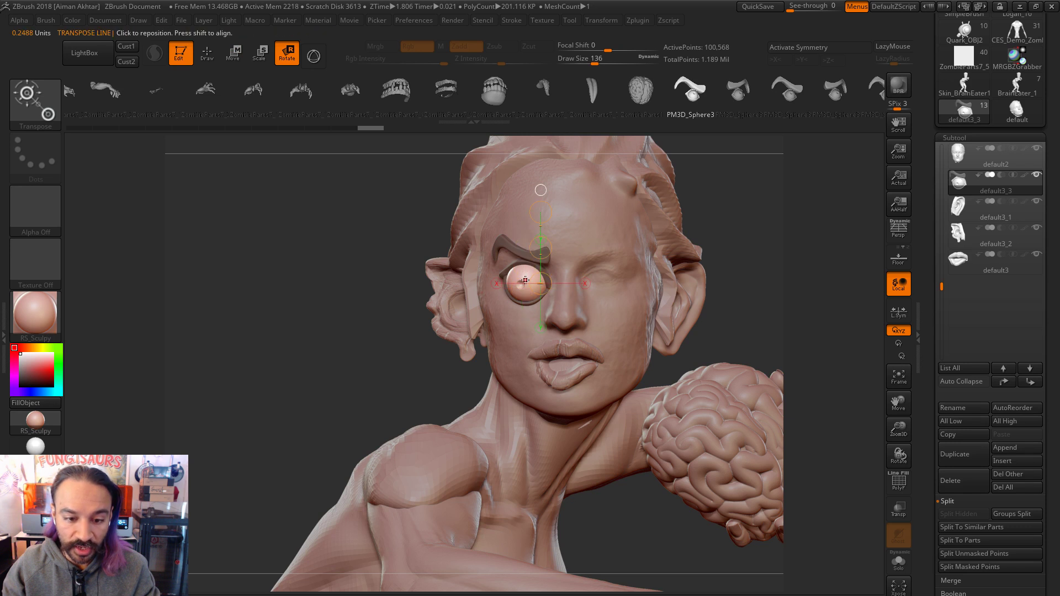
{"action": "mouse_move", "coordinate": [525, 280]}
{"action": "left_mouse_down"}
{"action": "mouse_move", "coordinate": [527, 225]}
{"action": "mouse_move", "coordinate": [530, 253]}
{"action": "left_mouse_up"}
Step: Adjust the eyeball's rotation from the side and move it back into the eyelids
{"action": "left_click", "coordinate": [240, 48]}
{"action": "left_click_drag", "start_coordinate": [357, 267], "coordinate": [516, 292]}
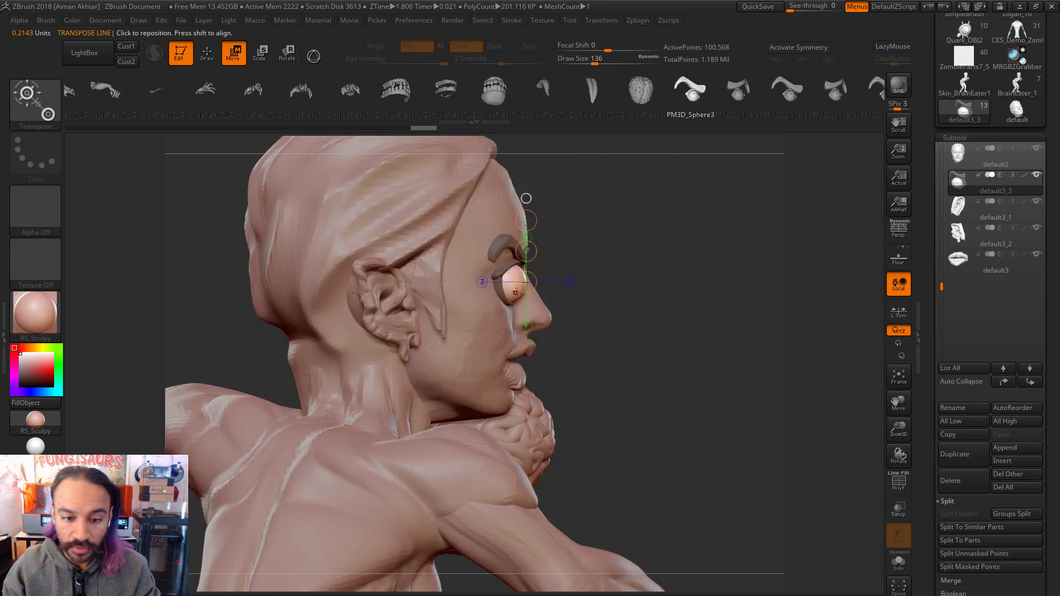
{"action": "left_click", "coordinate": [288, 54]}
{"action": "left_click", "coordinate": [526, 220]}
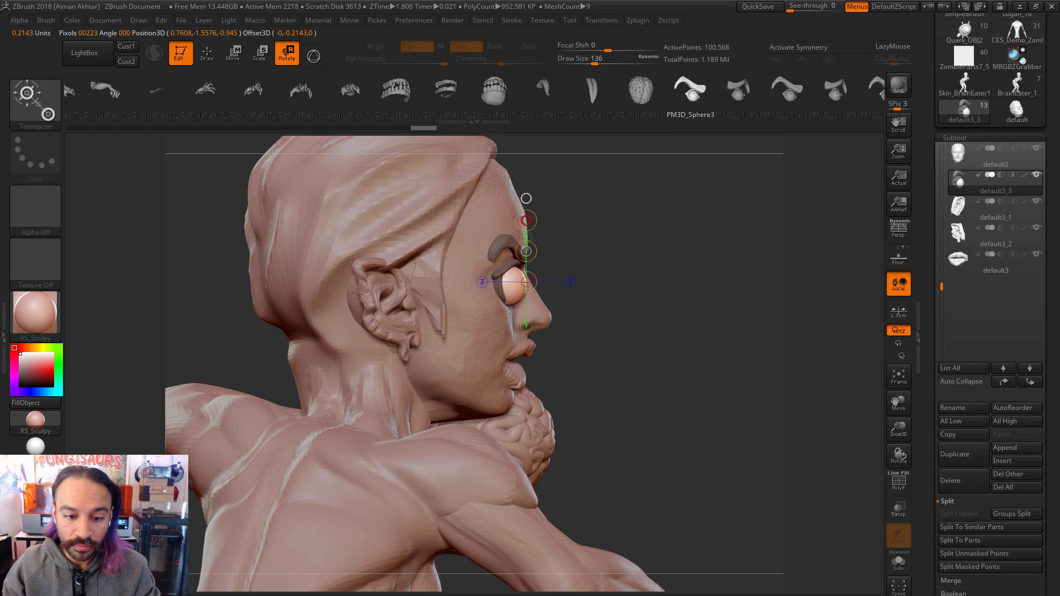
{"action": "left_click", "coordinate": [242, 54]}
{"action": "left_click", "coordinate": [526, 252]}
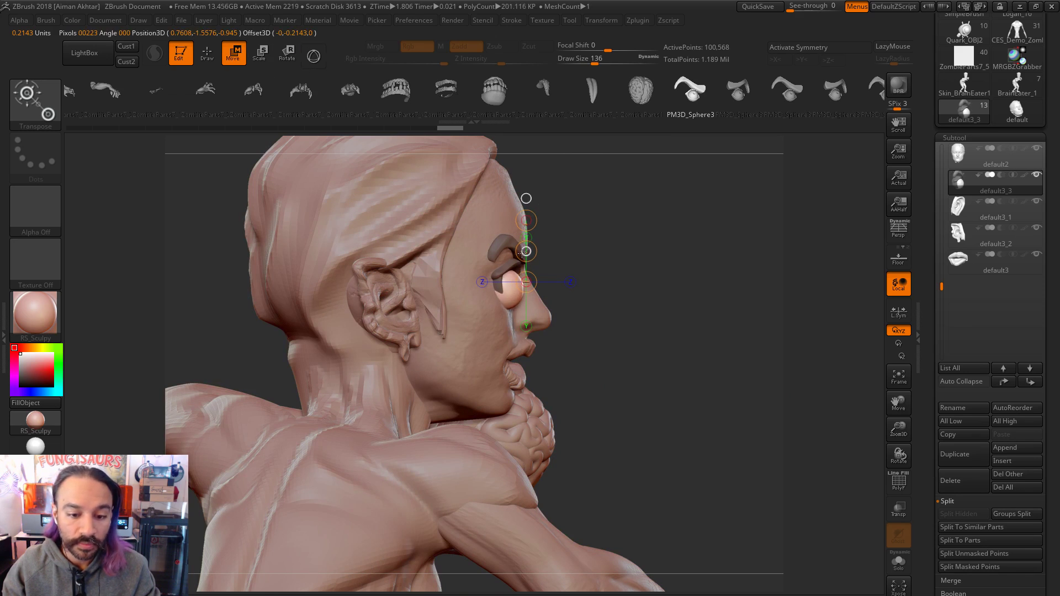
{"action": "left_click_drag", "start_coordinate": [524, 248], "coordinate": [522, 248]}
Step: Return to drawing mode and clear the mask from the finished eye and eyebrow
{"action": "left_click_drag", "start_coordinate": [690, 311], "coordinate": [388, 182], "text": "shift"}
{"action": "left_click", "coordinate": [209, 53]}
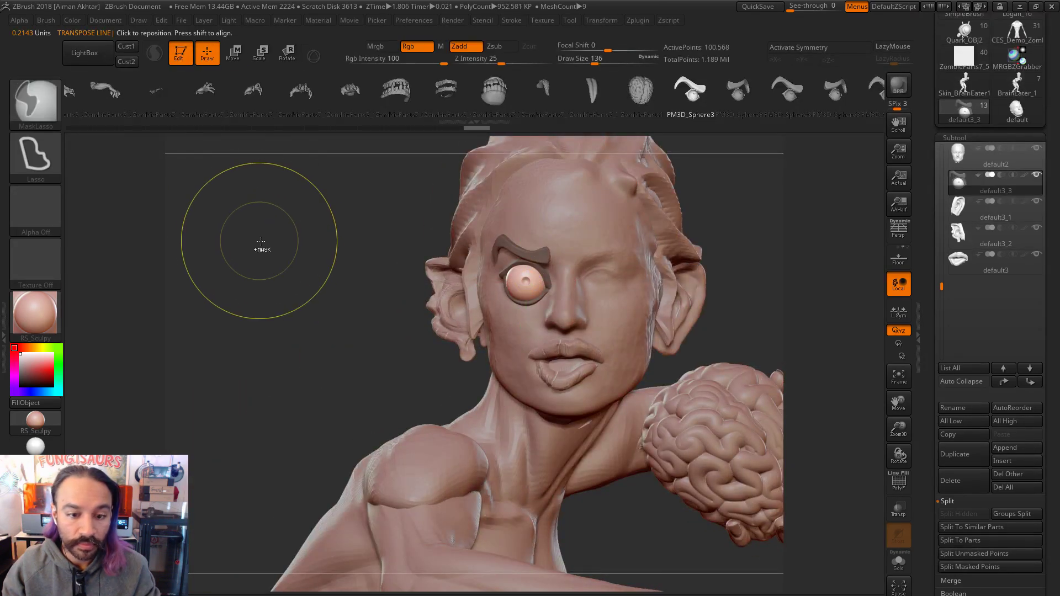
{"action": "left_click_drag", "start_coordinate": [707, 295], "coordinate": [775, 337], "text": "alt"}
{"action": "left_click_drag", "start_coordinate": [713, 324], "coordinate": [703, 305], "text": "alt"}
Step: Insert a different eye-and-eyebrow mesh over the closed eye of the face subtool default2, redoing the first placement
{"action": "left_click_drag", "start_coordinate": [812, 96], "coordinate": [628, 90]}
{"action": "left_click", "coordinate": [751, 91]}
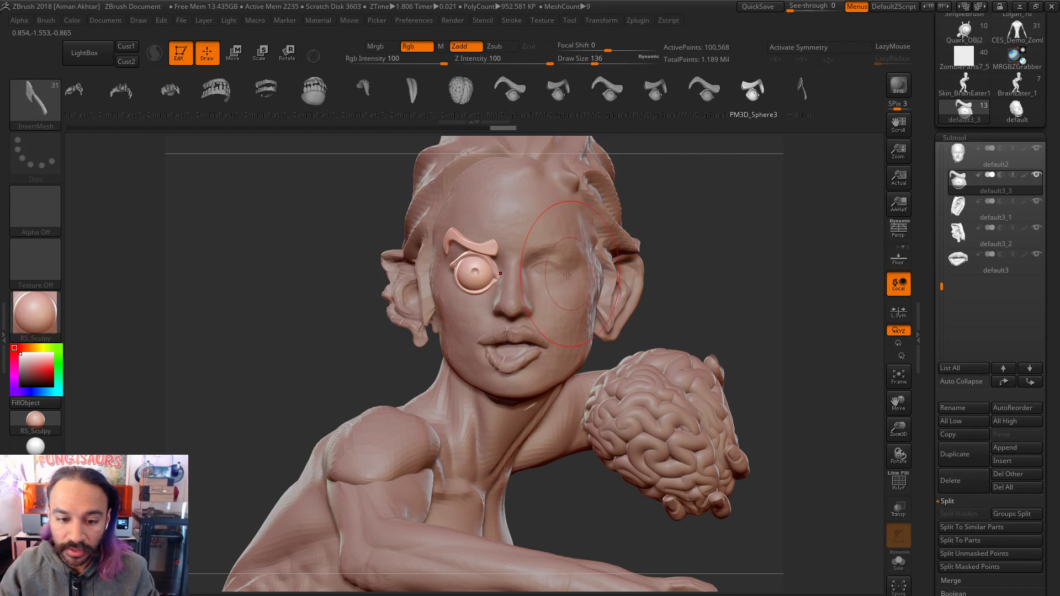
{"action": "left_click", "coordinate": [1006, 157]}
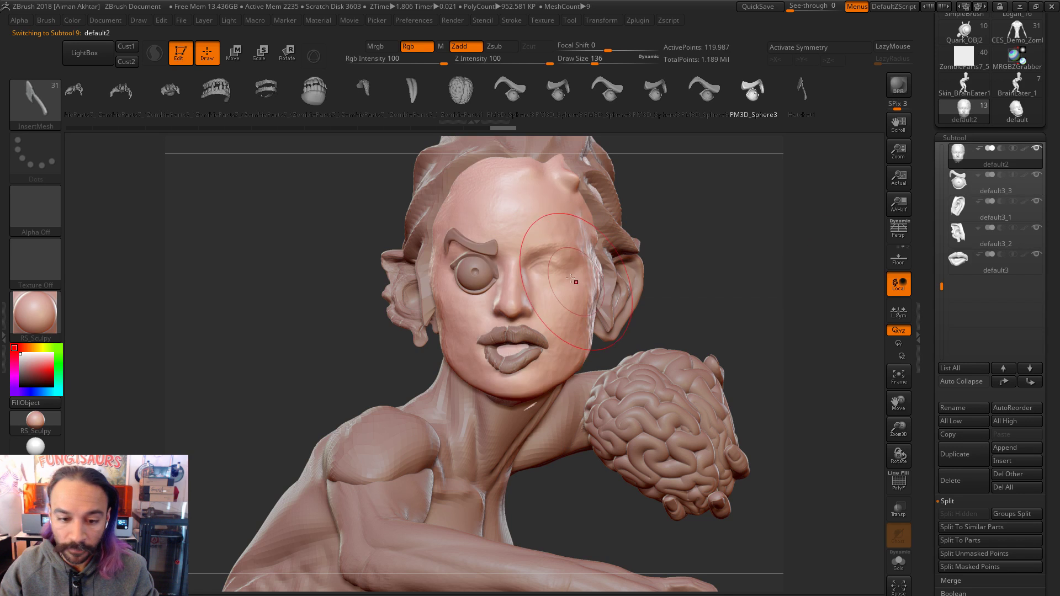
{"action": "left_click_drag", "start_coordinate": [546, 269], "coordinate": [572, 318]}
{"action": "key", "text": "ctrl+z"}
{"action": "left_click_drag", "start_coordinate": [547, 270], "coordinate": [544, 310]}
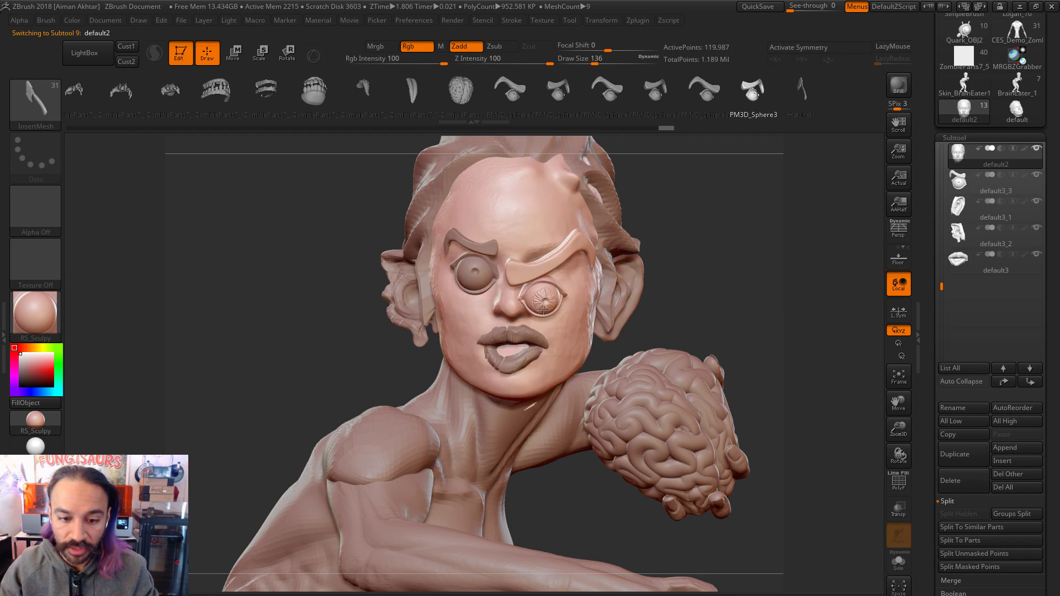
Step: Raise the newly inserted eye and eyebrow and rotate them from the side to match the face
{"action": "key", "text": "w"}
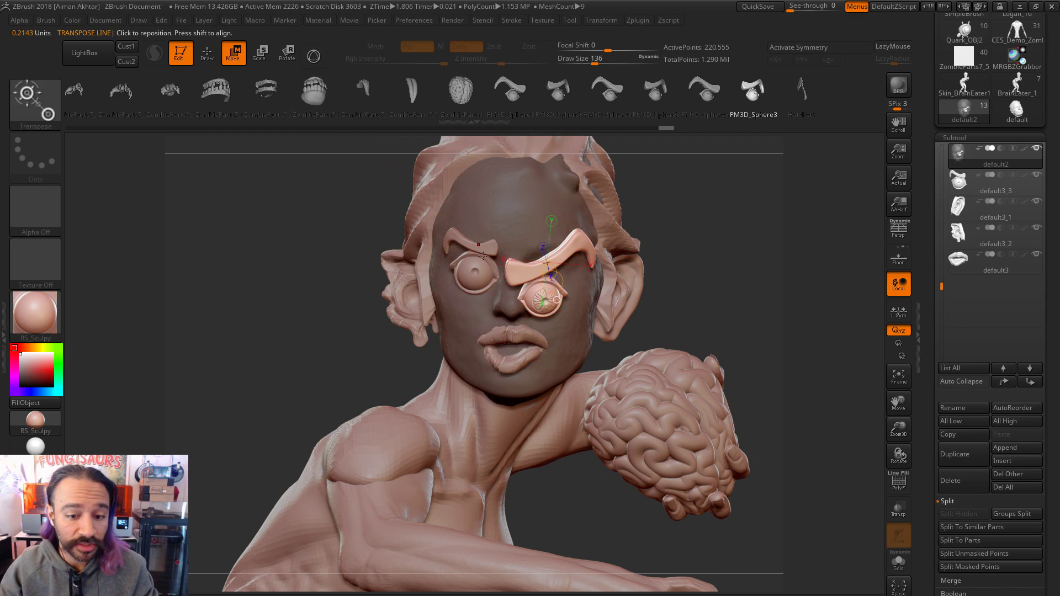
{"action": "left_click_drag", "start_coordinate": [553, 309], "coordinate": [553, 218], "text": "shift"}
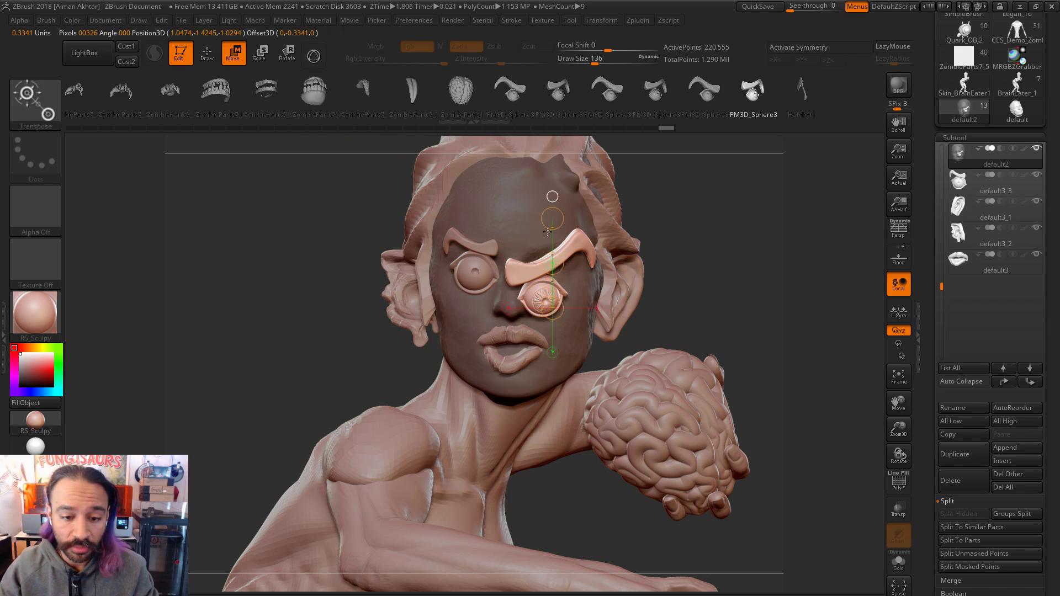
{"action": "left_click_drag", "start_coordinate": [554, 262], "coordinate": [560, 237]}
{"action": "left_click_drag", "start_coordinate": [709, 326], "coordinate": [648, 321]}
{"action": "left_click_drag", "start_coordinate": [567, 273], "coordinate": [567, 176], "text": "shift"}
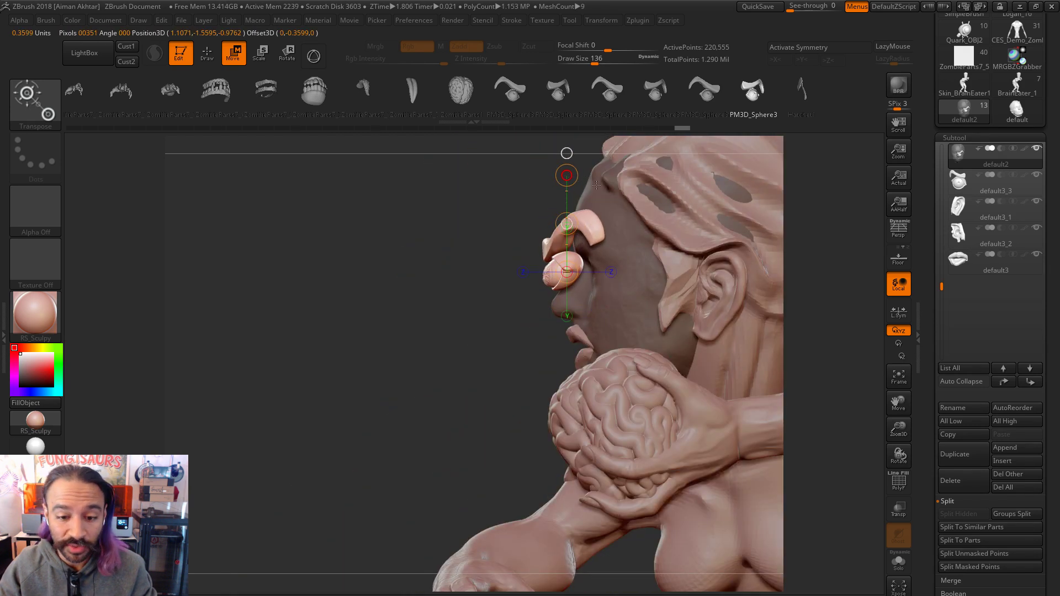
{"action": "key", "text": "r"}
{"action": "left_click_drag", "start_coordinate": [567, 176], "coordinate": [591, 179]}
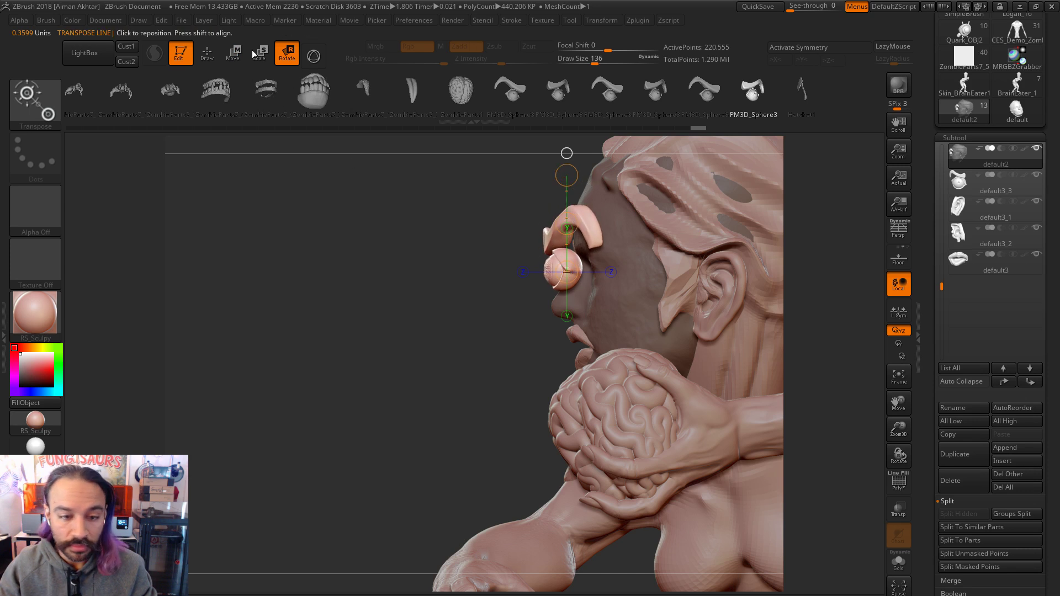
Step: Push the new eye and eyebrow back into the face and shift them sideways to line up with the other eye
{"action": "left_click", "coordinate": [233, 53]}
{"action": "left_click_drag", "start_coordinate": [579, 262], "coordinate": [358, 262]}
{"action": "left_click_drag", "start_coordinate": [479, 262], "coordinate": [505, 263]}
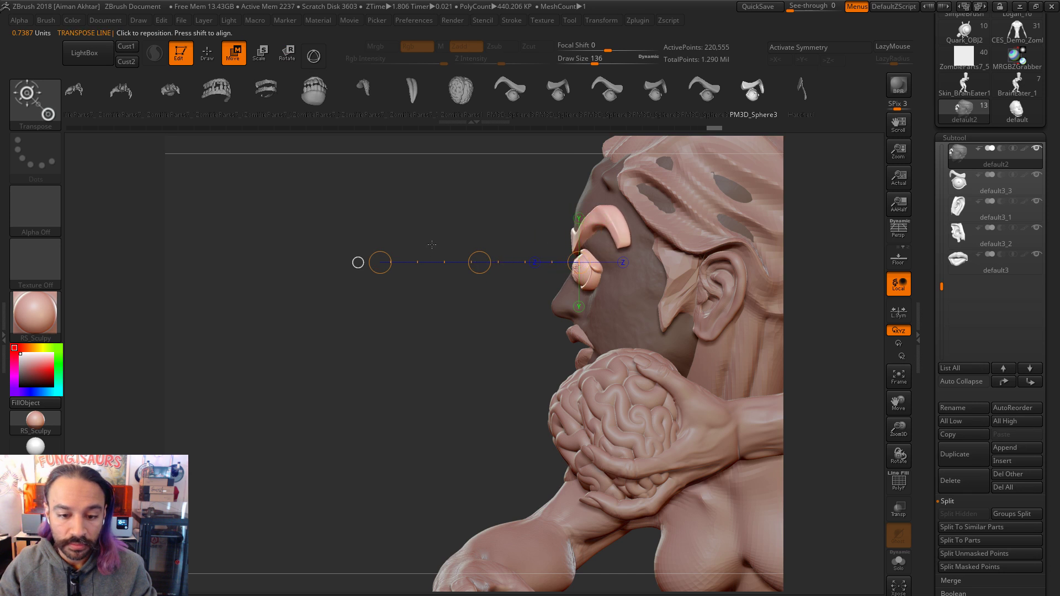
{"action": "right_click_drag", "start_coordinate": [478, 253], "coordinate": [530, 254], "text": "shift"}
{"action": "left_click_drag", "start_coordinate": [572, 272], "coordinate": [708, 272]}
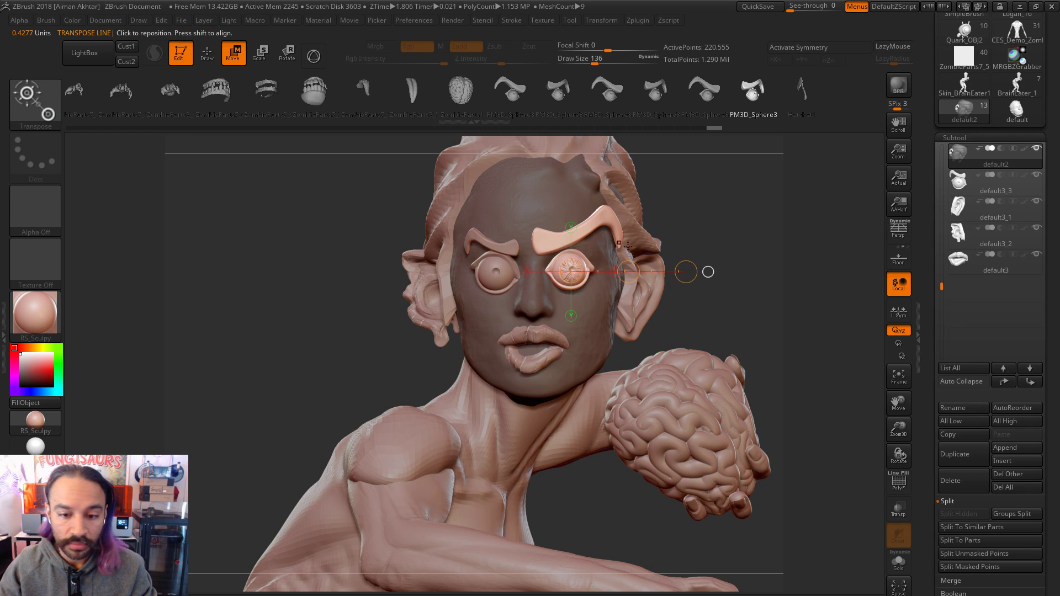
{"action": "left_click_drag", "start_coordinate": [629, 272], "coordinate": [631, 275]}
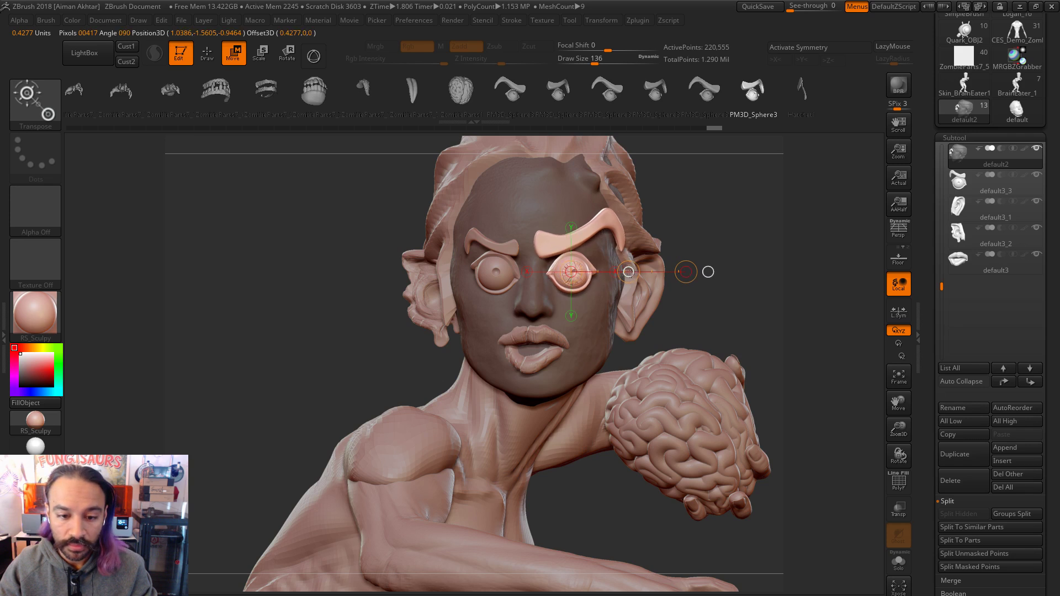
Step: Split the unmasked new eye and eyebrow off the face into their own subtool
{"action": "key", "text": "q"}
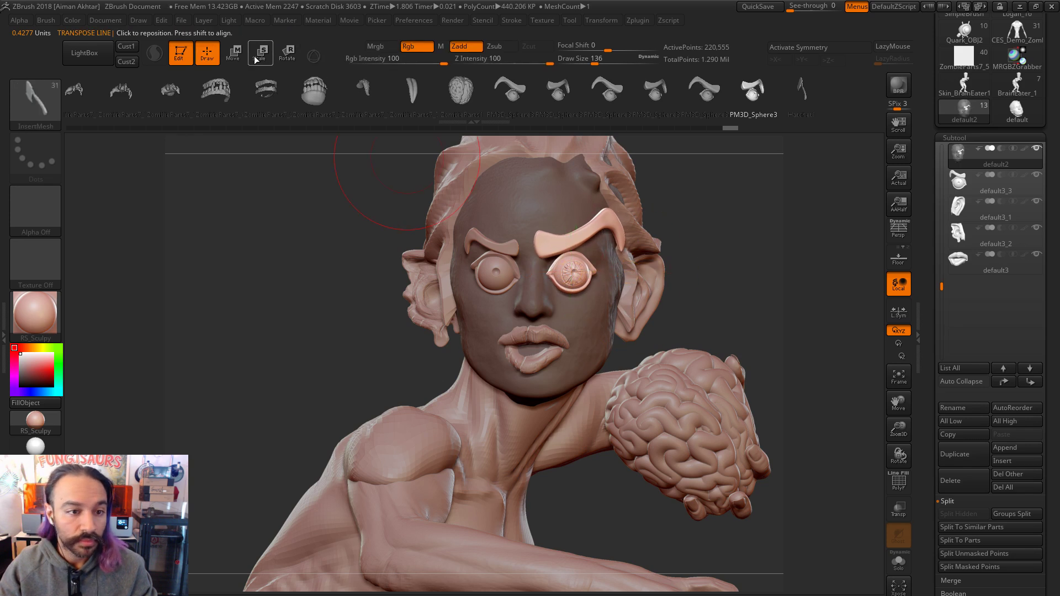
{"action": "left_click", "coordinate": [286, 54]}
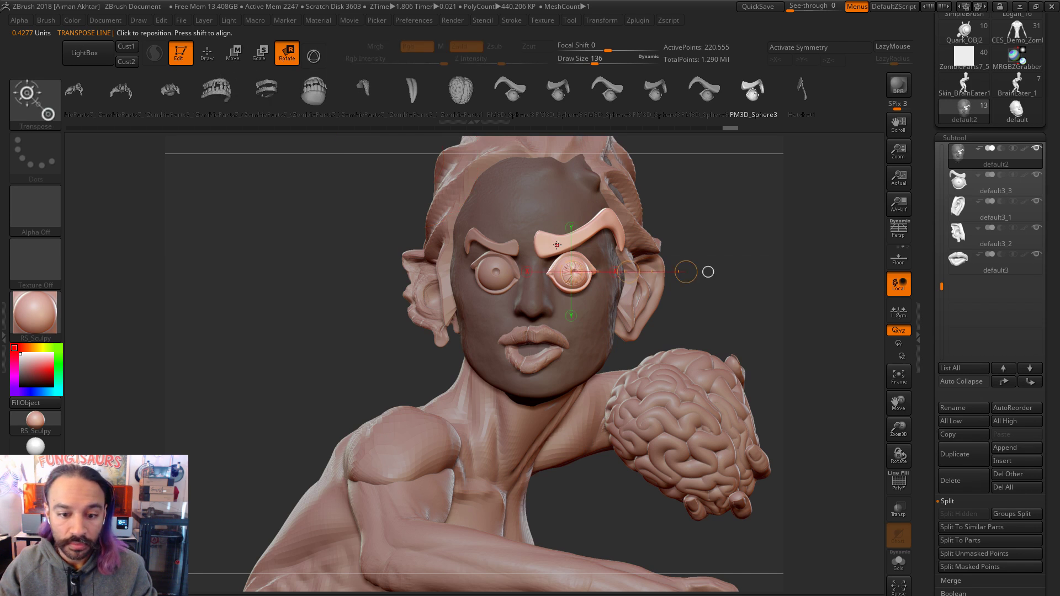
{"action": "key", "text": "q"}
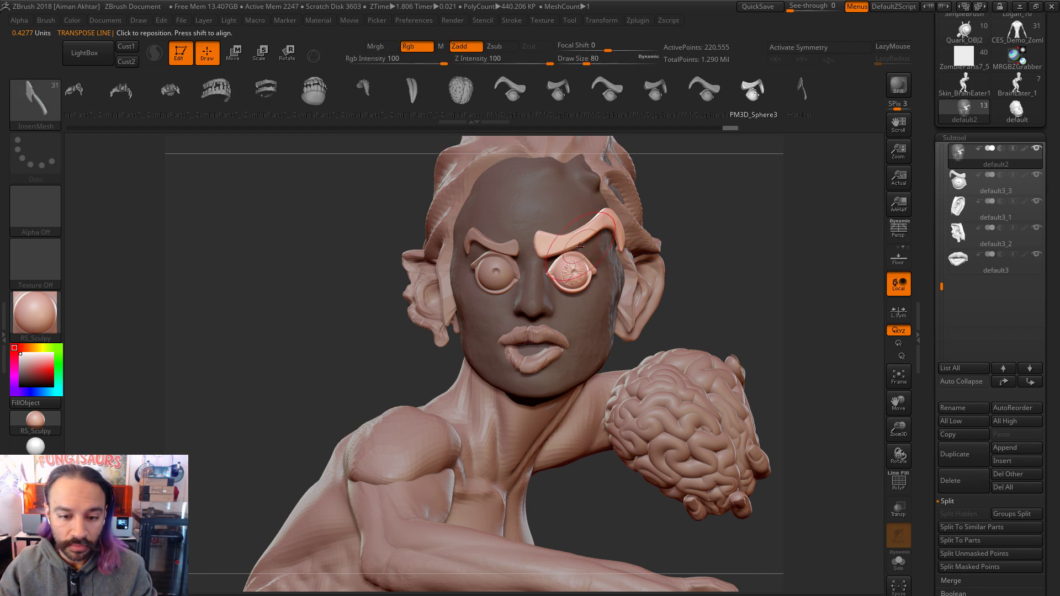
{"action": "left_click", "coordinate": [985, 554]}
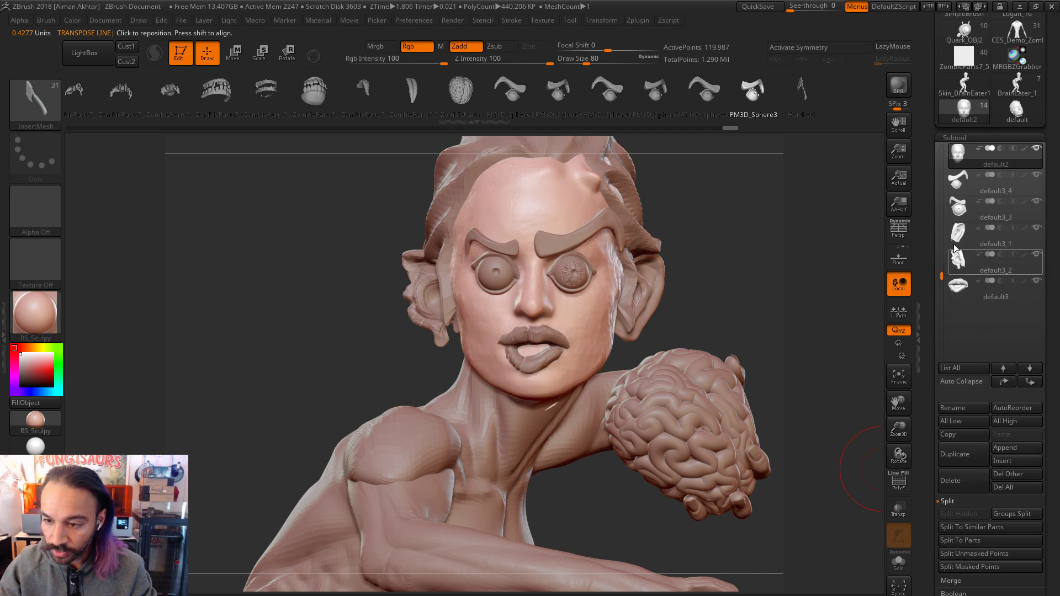
Step: Scale the new eyebrow of default3_4 with the eye masked, then adjust its depth from below and its height from the front
{"action": "key", "text": "e"}
{"action": "mouse_move", "coordinate": [560, 248]}
{"action": "left_mouse_down", "text": "ctrl"}
{"action": "mouse_move", "coordinate": [602, 296]}
{"action": "mouse_move", "coordinate": [591, 292]}
{"action": "left_mouse_up", "text": "ctrl"}
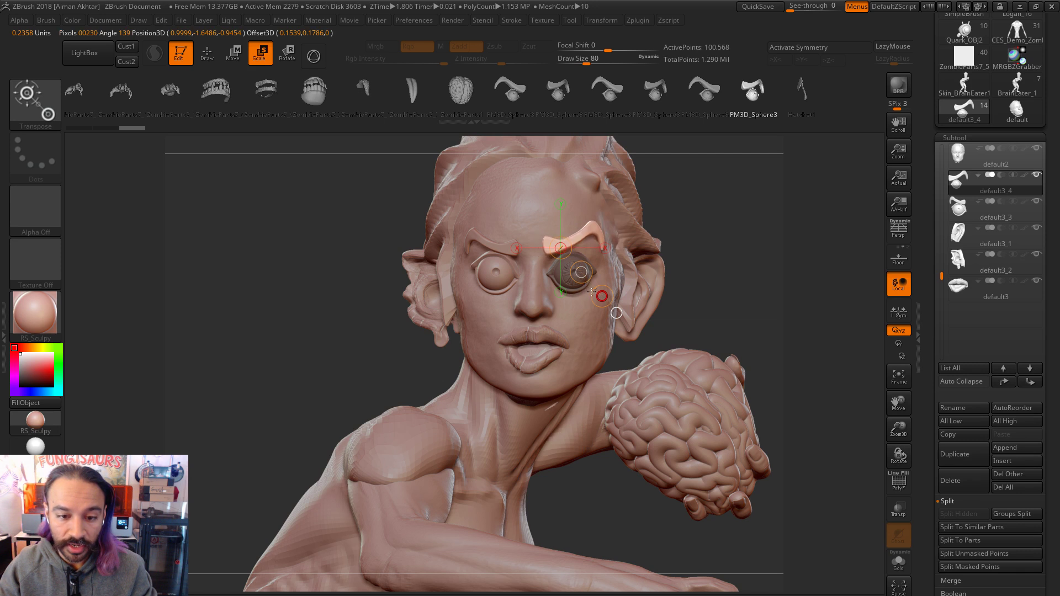
{"action": "left_click_drag", "start_coordinate": [751, 292], "coordinate": [760, 382], "text": "shift"}
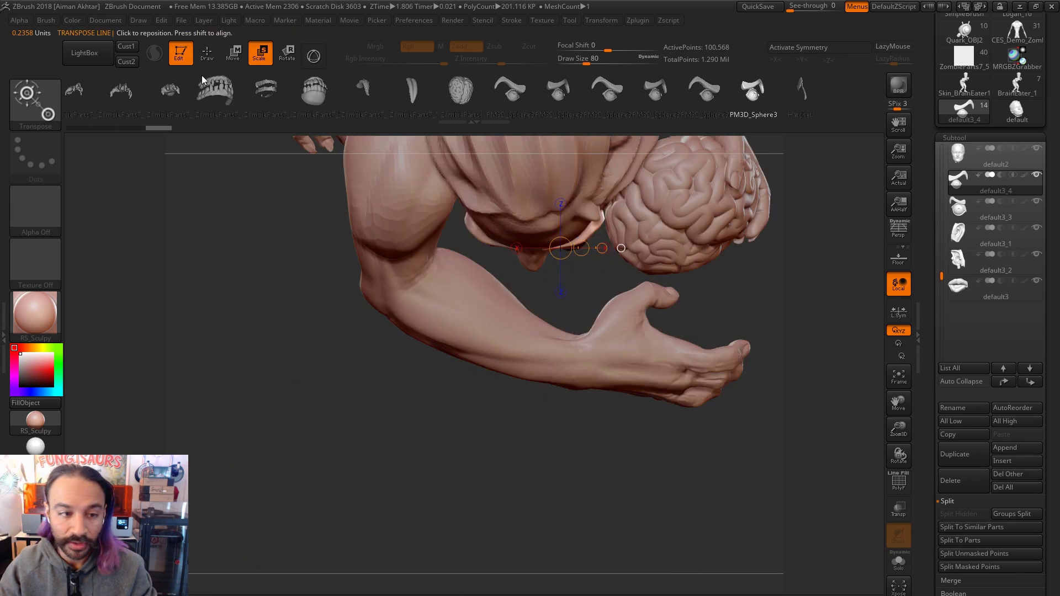
{"action": "left_click", "coordinate": [233, 52]}
{"action": "mouse_move", "coordinate": [579, 240]}
{"action": "left_mouse_down"}
{"action": "mouse_move", "coordinate": [579, 295]}
{"action": "mouse_move", "coordinate": [579, 269]}
{"action": "left_mouse_up"}
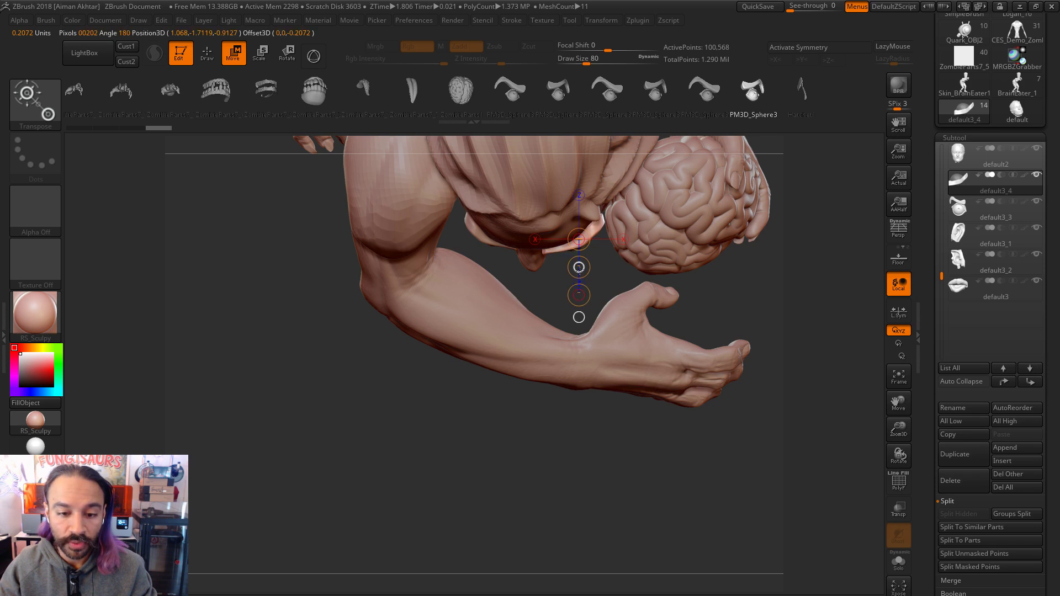
{"action": "left_click_drag", "start_coordinate": [622, 443], "coordinate": [629, 299]}
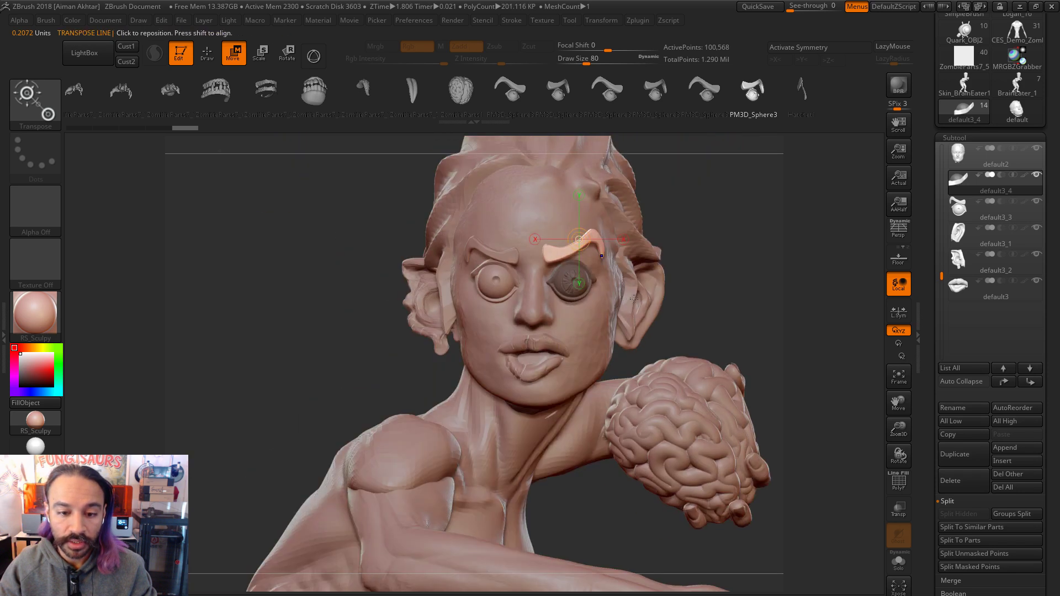
{"action": "left_click_drag", "start_coordinate": [555, 255], "coordinate": [555, 195], "text": "shift"}
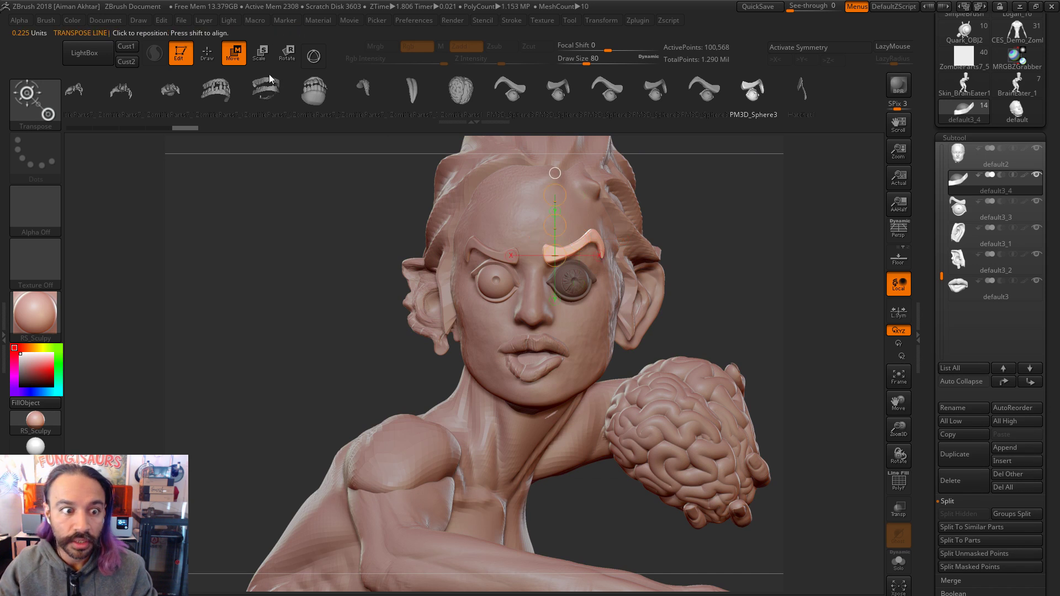
Step: Reshape the new eyebrow into a higher arch with the Move brush, undoing the first stroke
{"action": "key", "text": "q"}
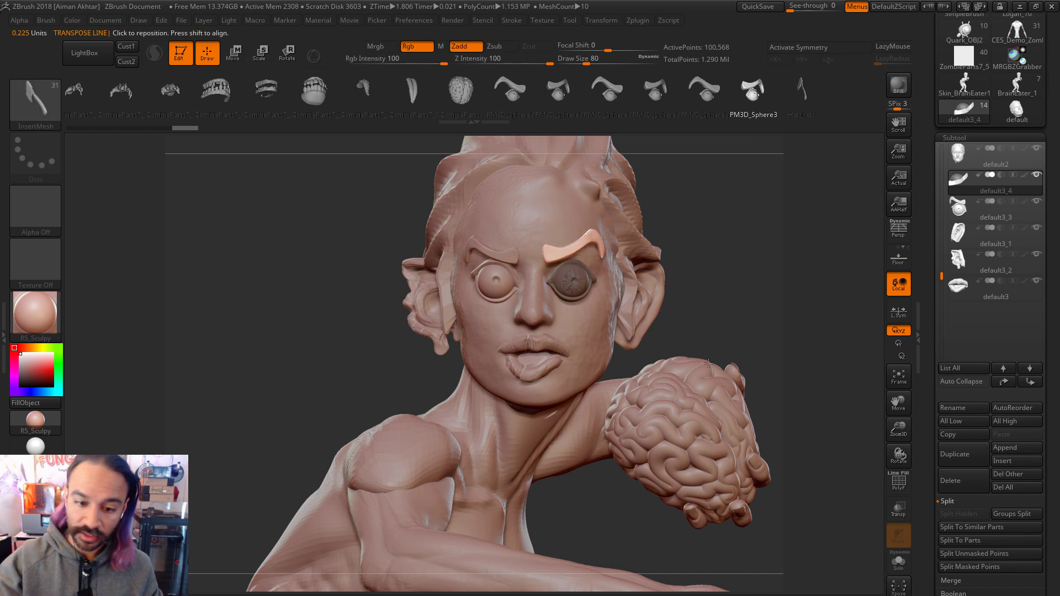
{"action": "key", "text": "b"}
{"action": "key", "text": "m"}
{"action": "key", "text": "v"}
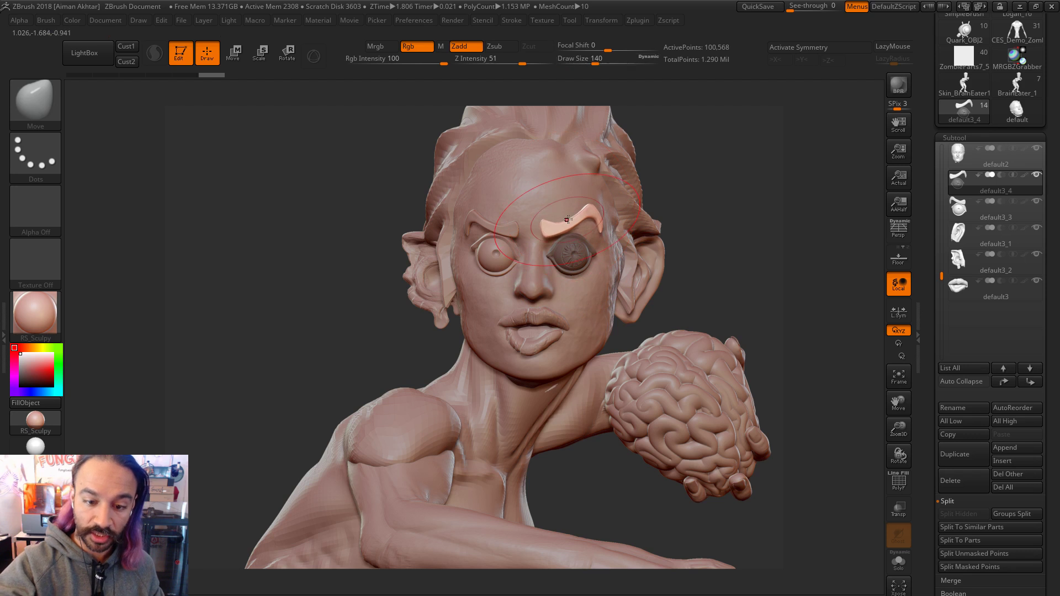
{"action": "key", "text": "ctrl+z"}
{"action": "key", "text": "s"}
{"action": "left_click_drag", "start_coordinate": [570, 226], "coordinate": [566, 226]}
{"action": "mouse_move", "coordinate": [568, 220]}
{"action": "left_mouse_down"}
{"action": "mouse_move", "coordinate": [566, 182]}
{"action": "mouse_move", "coordinate": [575, 214]}
{"action": "mouse_move", "coordinate": [573, 204]}
{"action": "left_mouse_up"}
{"action": "key", "text": "s"}
Step: Refine the eyebrow's arch and outer end with a smaller Move brush, fitting it to the brow from front and side
{"action": "left_click_drag", "start_coordinate": [733, 171], "coordinate": [553, 223]}
{"action": "left_click_drag", "start_coordinate": [677, 213], "coordinate": [583, 224]}
{"action": "key", "text": "s"}
{"action": "left_click_drag", "start_coordinate": [578, 207], "coordinate": [581, 200]}
{"action": "key", "text": "s"}
{"action": "left_click_drag", "start_coordinate": [616, 228], "coordinate": [608, 225]}
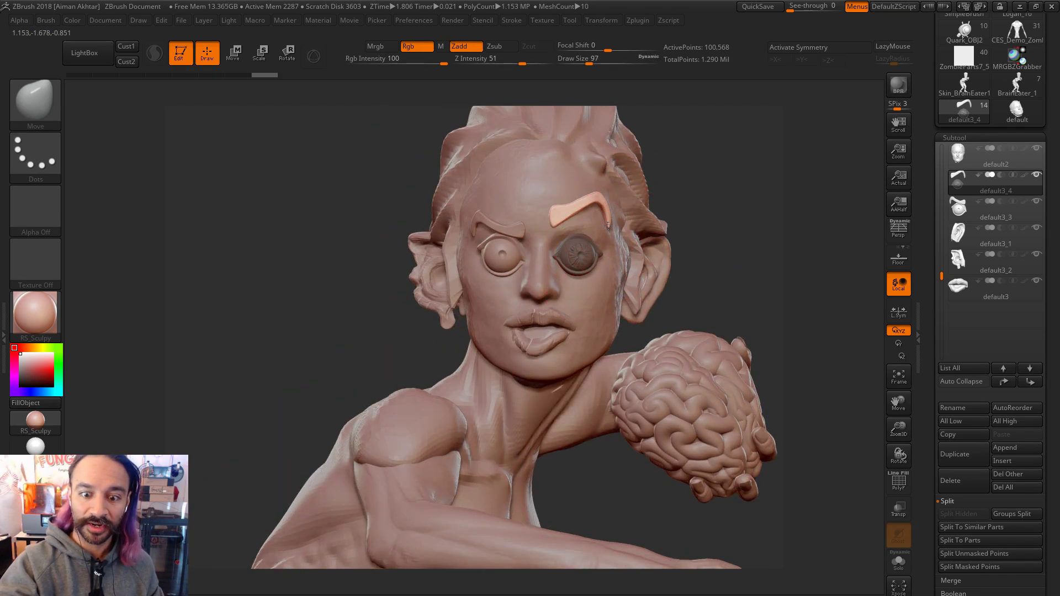
{"action": "mouse_move", "coordinate": [693, 200]}
{"action": "left_mouse_down"}
{"action": "mouse_move", "coordinate": [614, 202]}
{"action": "mouse_move", "coordinate": [577, 214]}
{"action": "mouse_move", "coordinate": [574, 231]}
{"action": "left_mouse_up"}
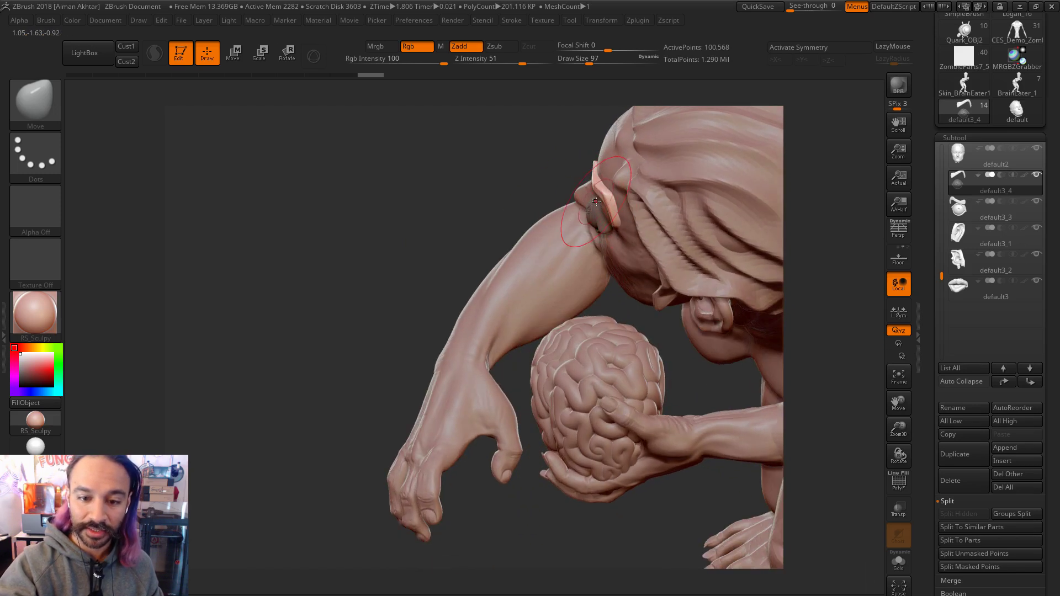
{"action": "mouse_move", "coordinate": [522, 209]}
{"action": "left_mouse_down"}
{"action": "mouse_move", "coordinate": [570, 191]}
{"action": "mouse_move", "coordinate": [691, 231]}
{"action": "left_mouse_up"}
{"action": "key", "text": "bracketleft"}
{"action": "key", "text": "bracketleft"}
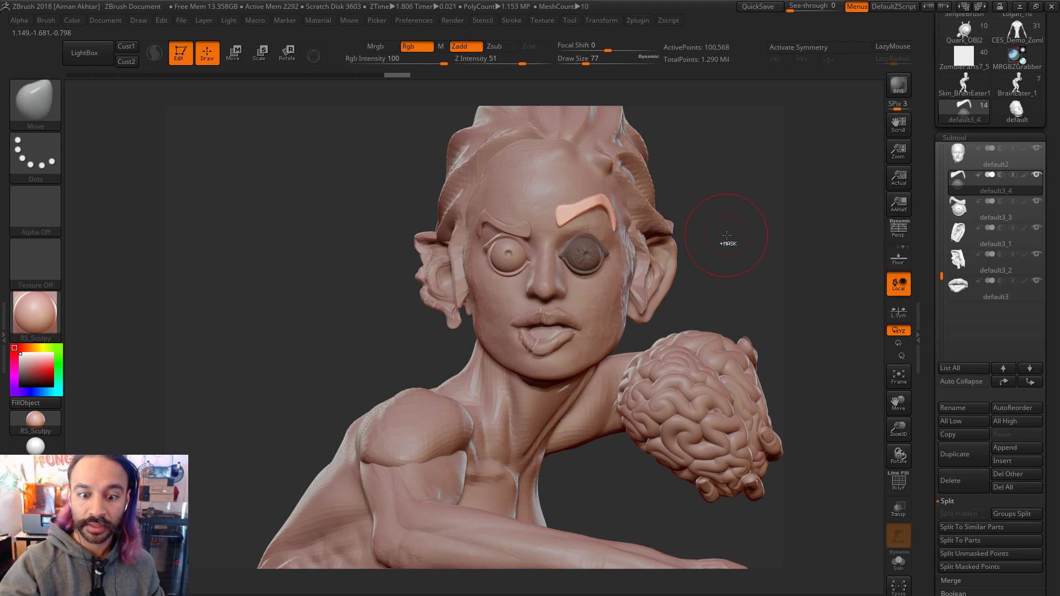
Step: Invert the mask to free the eye and eyelids, then rotate and shift them to fit the face
{"action": "left_click", "coordinate": [756, 242], "text": "ctrl"}
{"action": "left_click_drag", "start_coordinate": [753, 254], "coordinate": [486, 238]}
{"action": "left_click", "coordinate": [287, 53]}
{"action": "mouse_move", "coordinate": [348, 200]}
{"action": "left_mouse_down"}
{"action": "mouse_move", "coordinate": [598, 218]}
{"action": "mouse_move", "coordinate": [589, 221]}
{"action": "mouse_move", "coordinate": [586, 285]}
{"action": "left_mouse_up"}
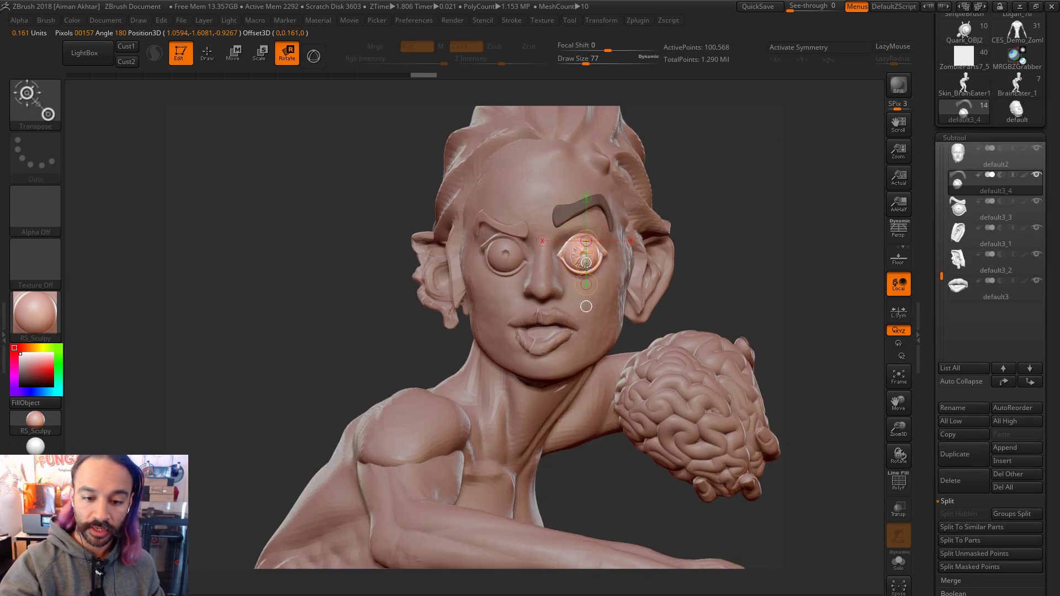
{"action": "key", "text": "w"}
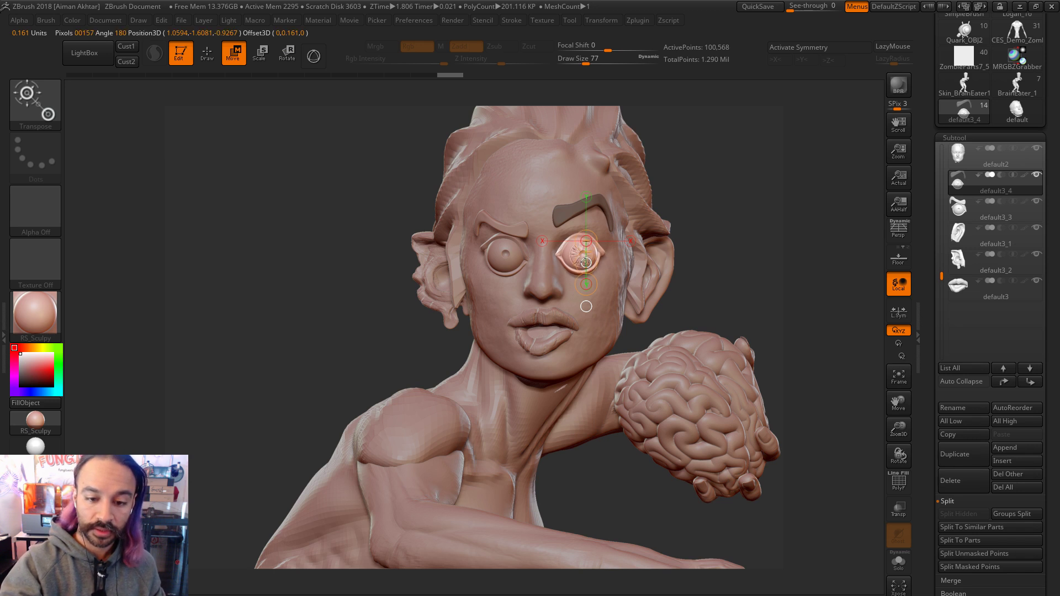
{"action": "left_click", "coordinate": [203, 48]}
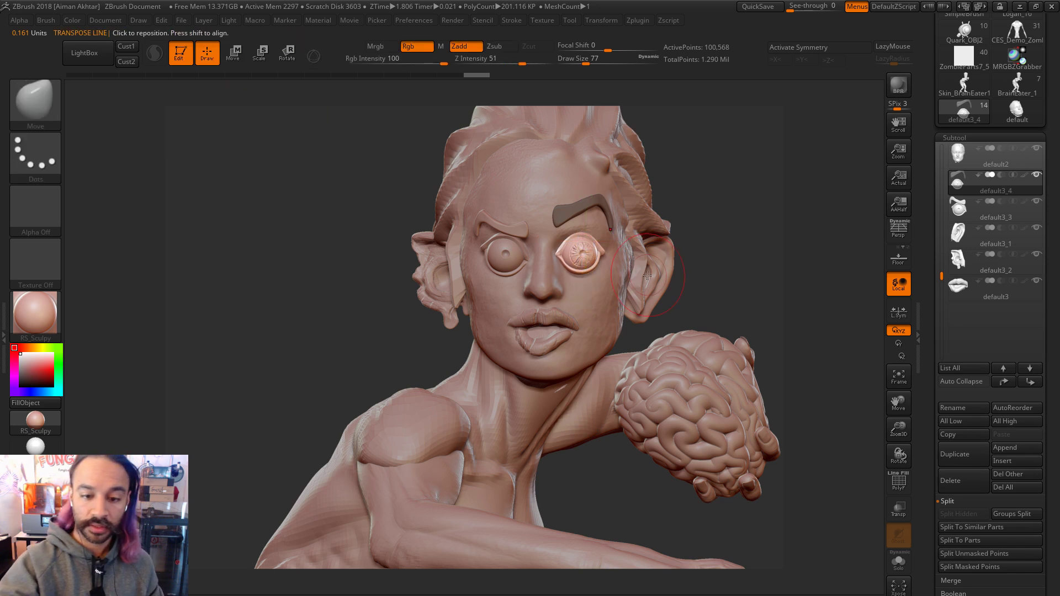
Step: Isolate the eyeball of default3_4, rotate it and reposition it within the eyelids from front and side, then clear the mask
{"action": "left_click", "coordinate": [287, 53]}
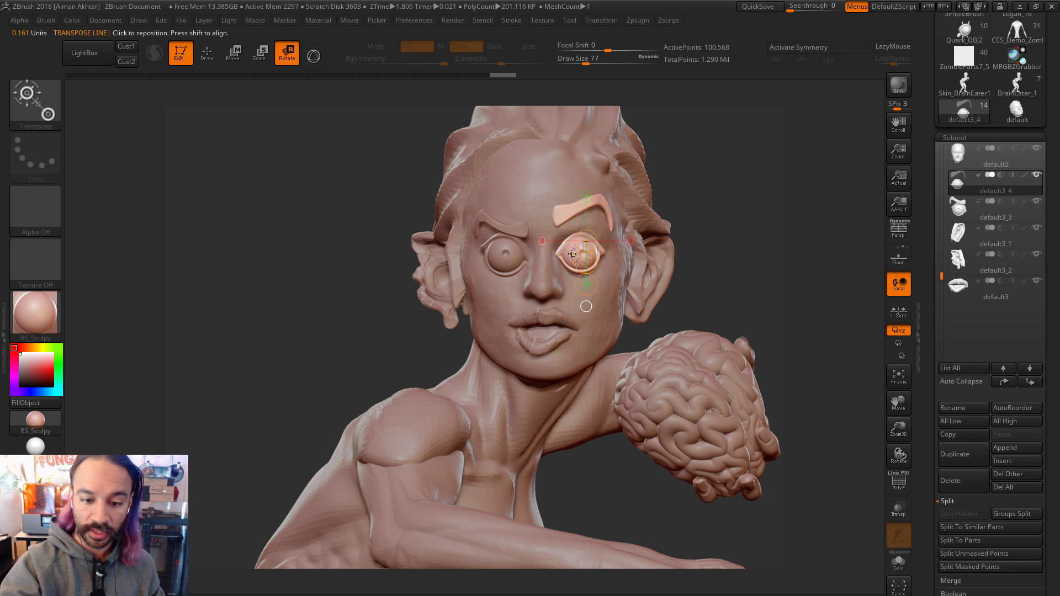
{"action": "left_click_drag", "start_coordinate": [571, 254], "coordinate": [576, 203], "text": "ctrl"}
{"action": "left_click_drag", "start_coordinate": [585, 250], "coordinate": [585, 198], "text": "shift"}
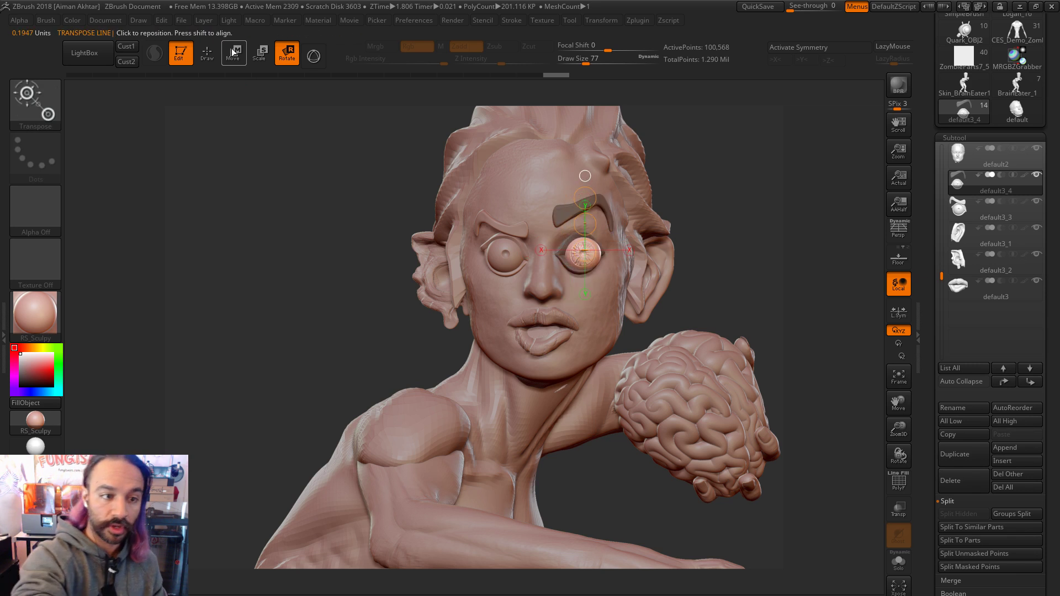
{"action": "key", "text": "w"}
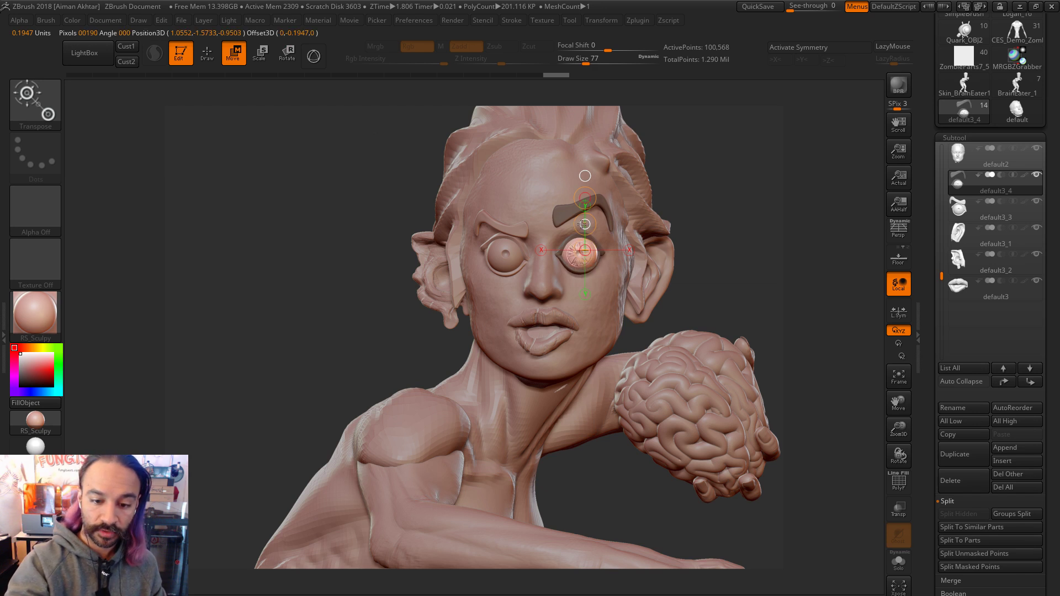
{"action": "right_click_drag", "start_coordinate": [642, 205], "coordinate": [486, 210]}
{"action": "left_click_drag", "start_coordinate": [600, 261], "coordinate": [539, 263], "text": "shift"}
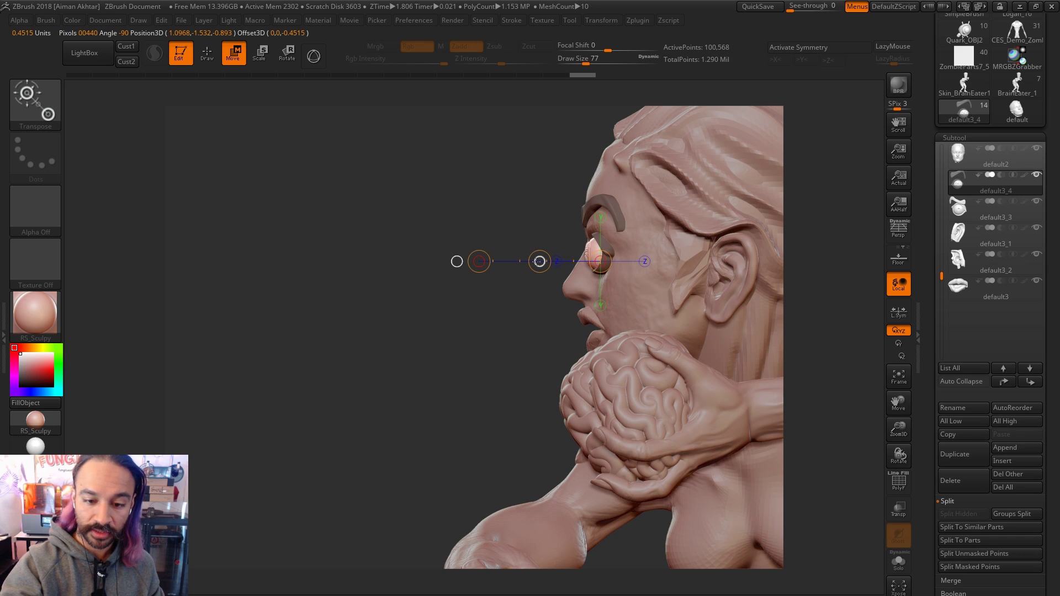
{"action": "right_click_drag", "start_coordinate": [555, 306], "coordinate": [495, 269], "text": "shift"}
{"action": "left_click", "coordinate": [210, 54]}
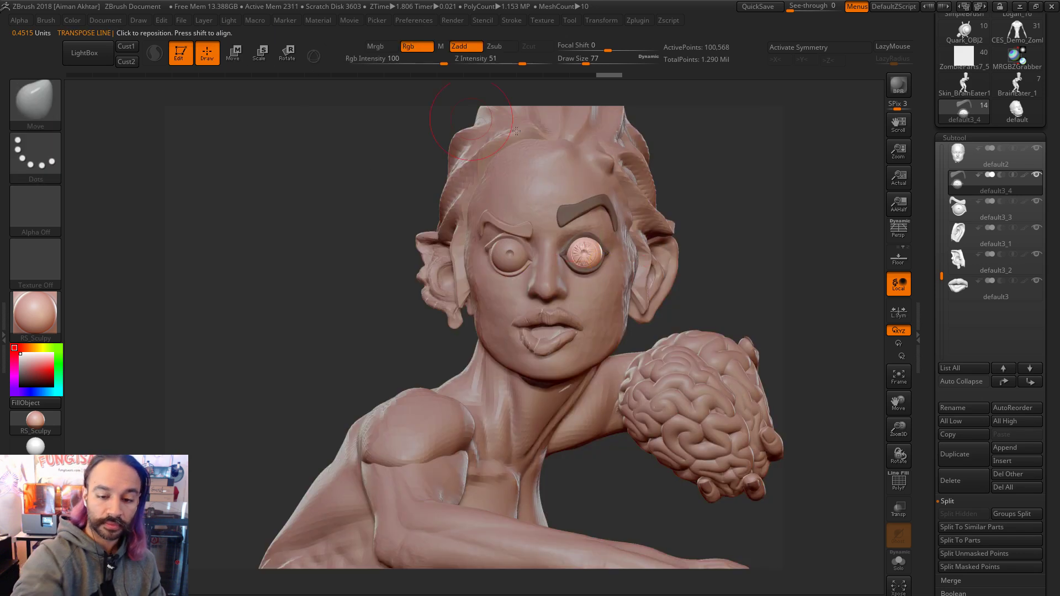
{"action": "left_click_drag", "start_coordinate": [720, 191], "coordinate": [745, 227], "text": "ctrl"}
{"action": "mouse_move", "coordinate": [761, 250]}
{"action": "right_mouse_down", "text": "ctrl"}
{"action": "mouse_move", "coordinate": [664, 244]}
{"action": "mouse_move", "coordinate": [727, 252]}
{"action": "mouse_move", "coordinate": [714, 270]}
{"action": "mouse_move", "coordinate": [770, 271]}
{"action": "right_mouse_up", "text": "ctrl"}
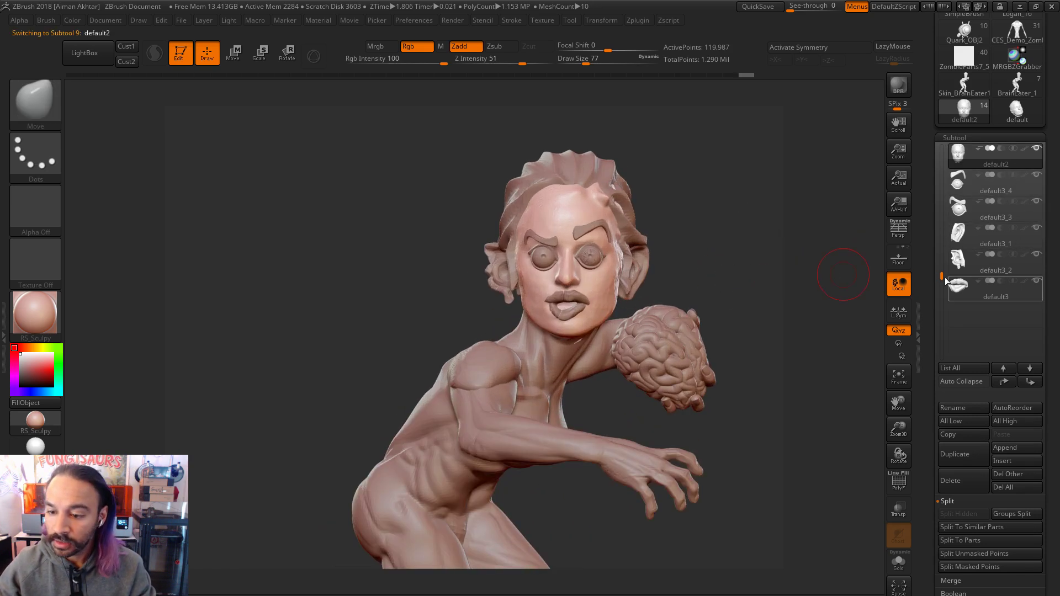
Step: Merge the face subtool default2 down with the eye, ear and lip subtools listed below it
{"action": "left_click_drag", "start_coordinate": [940, 272], "coordinate": [936, 236]}
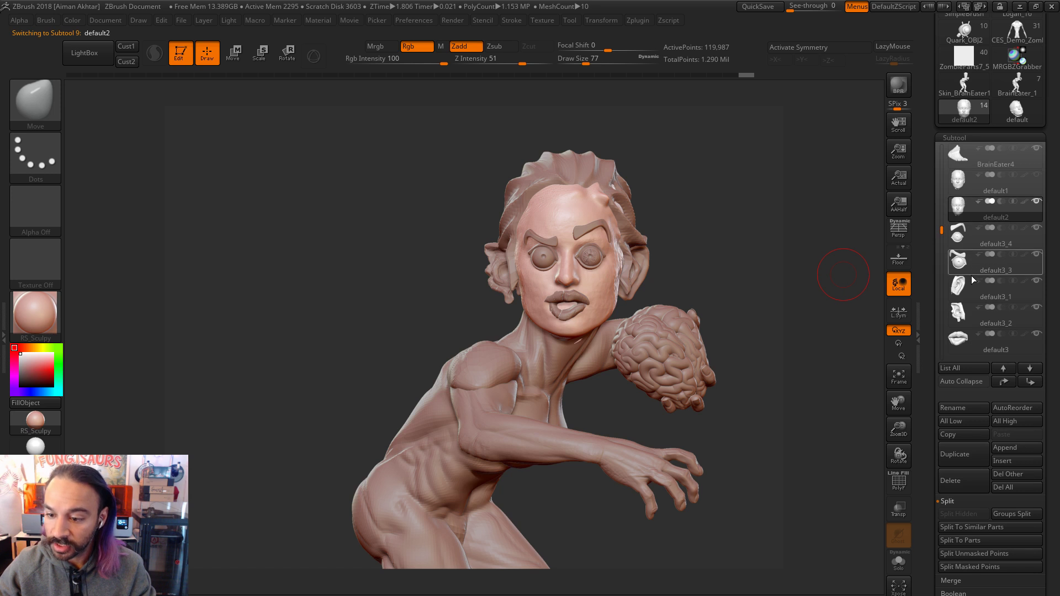
{"action": "left_click", "coordinate": [965, 581]}
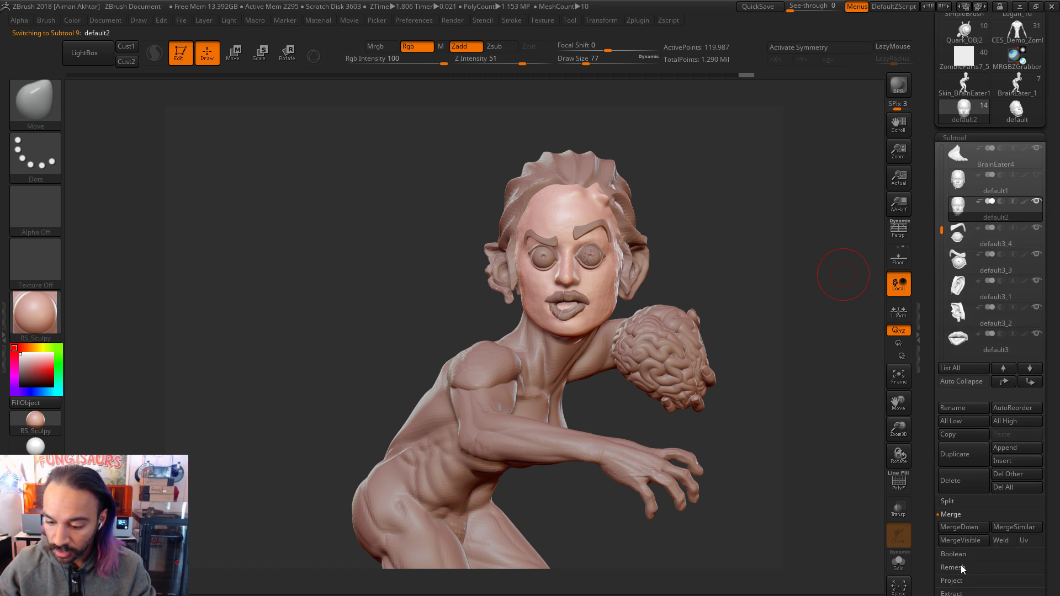
{"action": "left_click", "coordinate": [970, 531]}
{"action": "key", "text": "Return"}
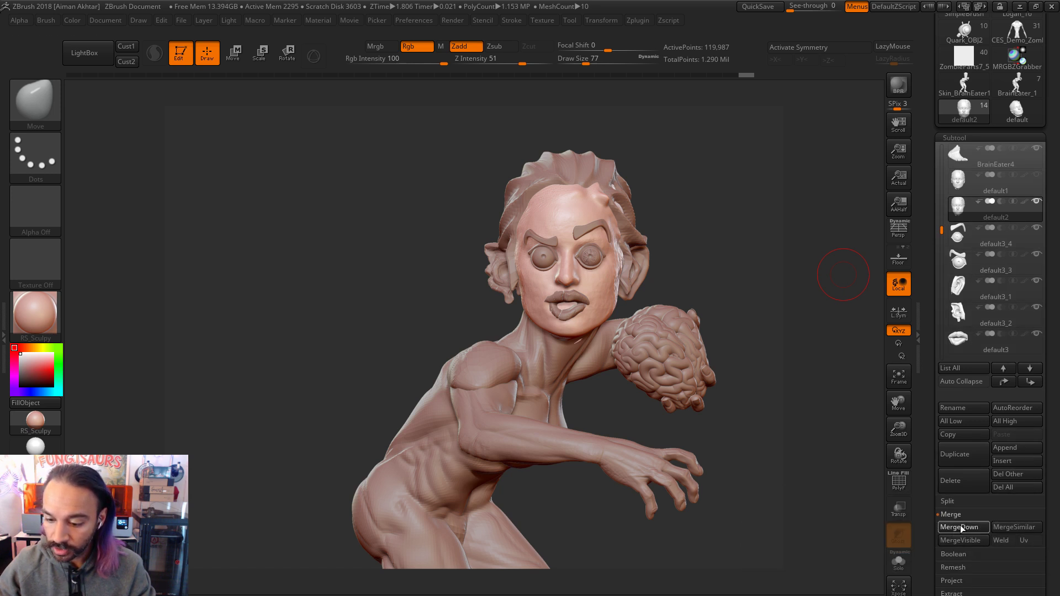
{"action": "left_click", "coordinate": [961, 527]}
{"action": "key", "text": "Return"}
{"action": "left_click", "coordinate": [961, 526]}
{"action": "key", "text": "Return"}
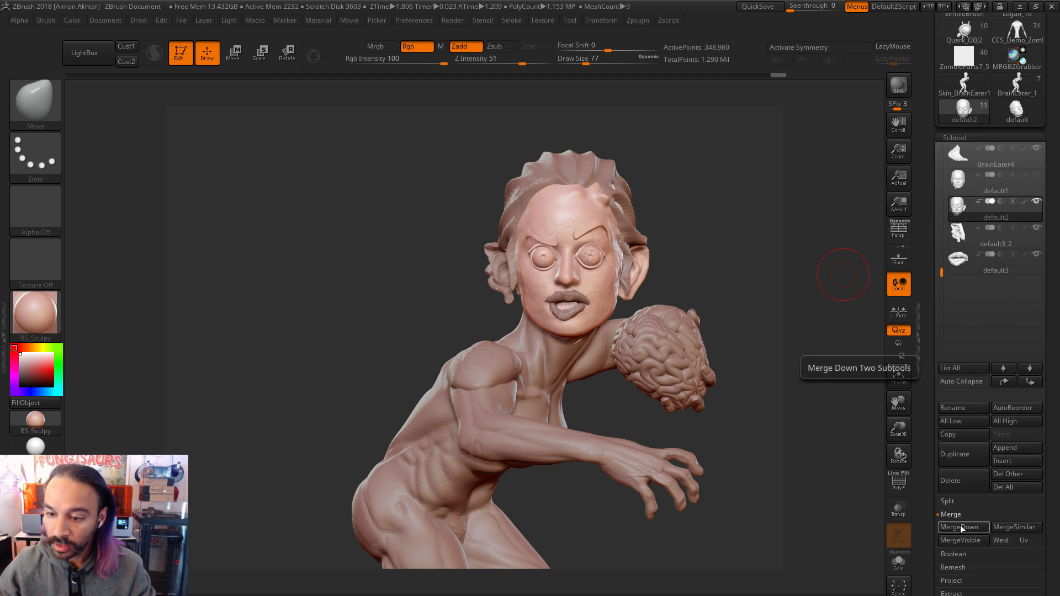
{"action": "left_click", "coordinate": [960, 526]}
{"action": "key", "text": "Return"}
{"action": "left_click", "coordinate": [960, 525]}
{"action": "key", "text": "Return"}
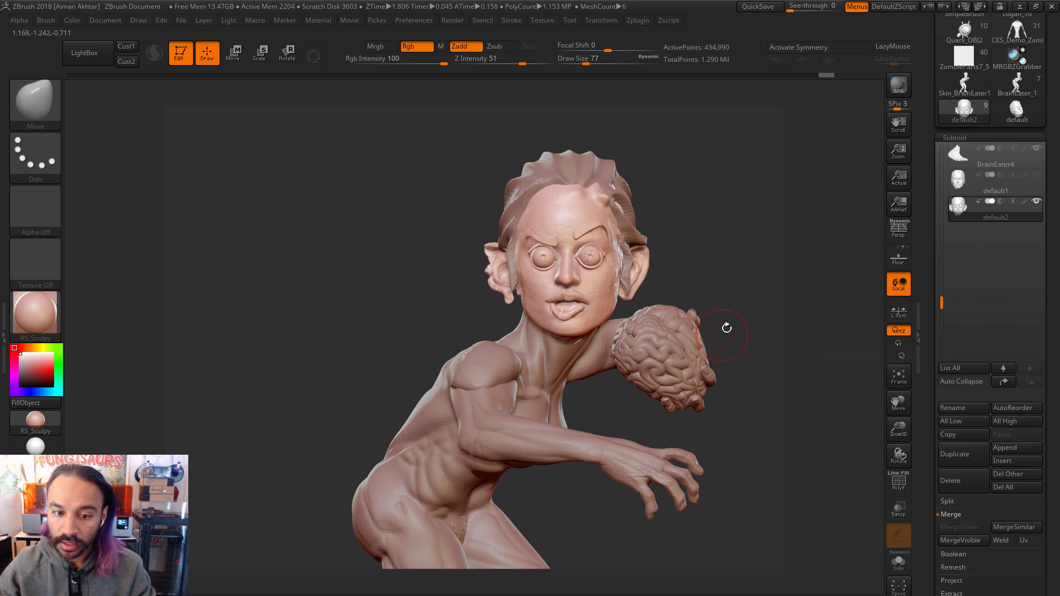
Step: Smooth away the engraved iris detail on the newly added eyeball using a brush size of 23
{"action": "mouse_move", "coordinate": [702, 323]}
{"action": "left_mouse_down", "text": "alt"}
{"action": "mouse_move", "coordinate": [767, 357]}
{"action": "mouse_move", "coordinate": [762, 384]}
{"action": "mouse_move", "coordinate": [784, 412]}
{"action": "mouse_move", "coordinate": [740, 422]}
{"action": "mouse_move", "coordinate": [750, 299]}
{"action": "mouse_move", "coordinate": [784, 354]}
{"action": "mouse_move", "coordinate": [790, 329]}
{"action": "mouse_move", "coordinate": [826, 395]}
{"action": "left_mouse_up", "text": "alt"}
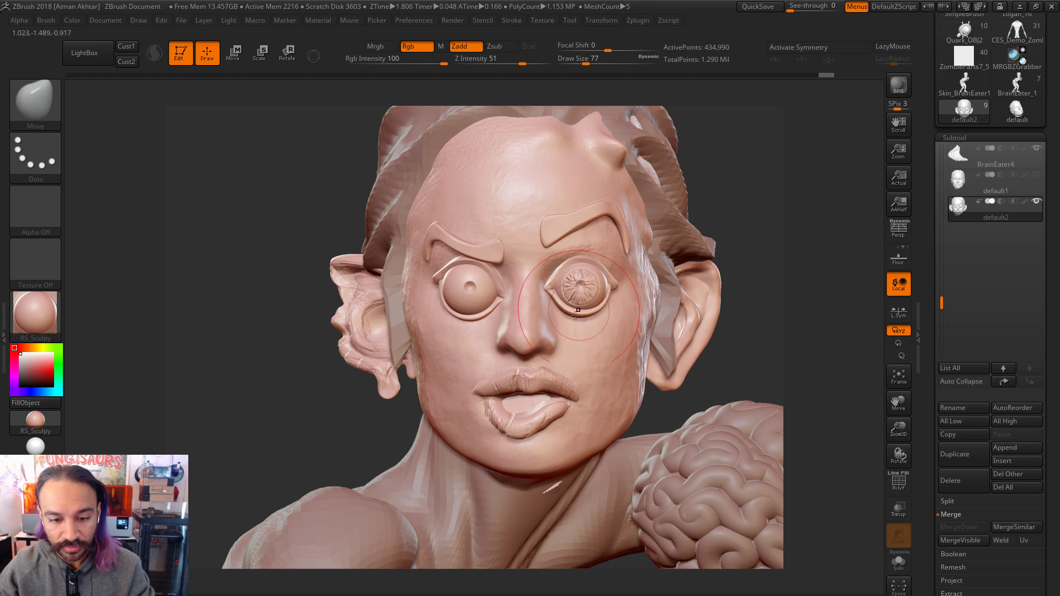
{"action": "mouse_move", "coordinate": [776, 374]}
{"action": "left_mouse_down"}
{"action": "mouse_move", "coordinate": [844, 371]}
{"action": "mouse_move", "coordinate": [760, 371]}
{"action": "mouse_move", "coordinate": [574, 298]}
{"action": "mouse_move", "coordinate": [618, 298]}
{"action": "mouse_move", "coordinate": [753, 338]}
{"action": "mouse_move", "coordinate": [698, 346]}
{"action": "mouse_move", "coordinate": [714, 296]}
{"action": "mouse_move", "coordinate": [734, 310]}
{"action": "mouse_move", "coordinate": [717, 307]}
{"action": "mouse_move", "coordinate": [738, 272]}
{"action": "mouse_move", "coordinate": [853, 468]}
{"action": "left_mouse_up"}
{"action": "key", "text": "s"}
{"action": "left_click_drag", "start_coordinate": [615, 320], "coordinate": [601, 320]}
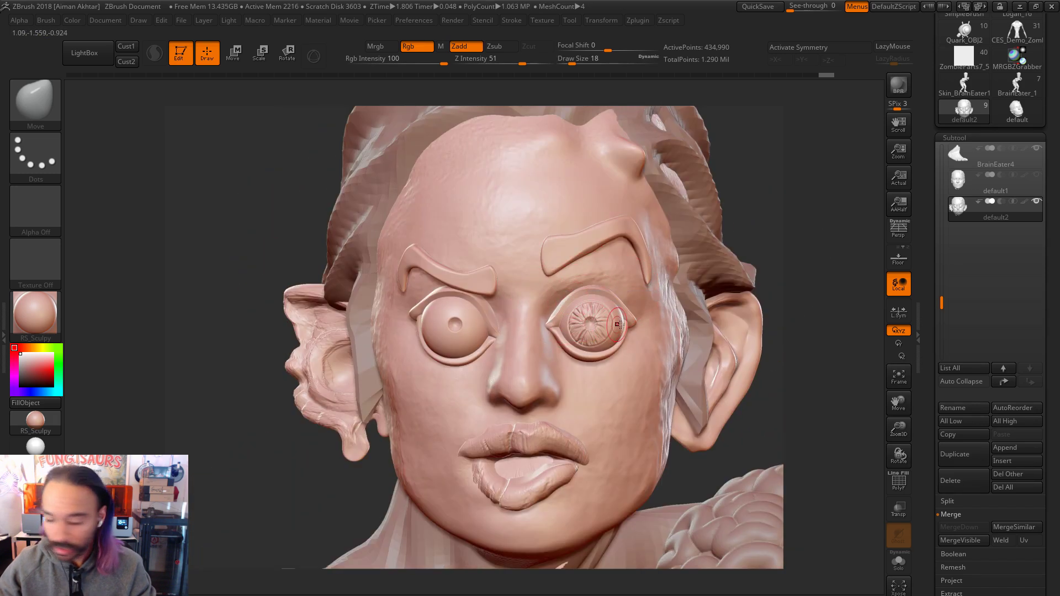
{"action": "key", "text": "s"}
{"action": "left_click_drag", "start_coordinate": [591, 322], "coordinate": [594, 321]}
{"action": "key", "text": "shift"}
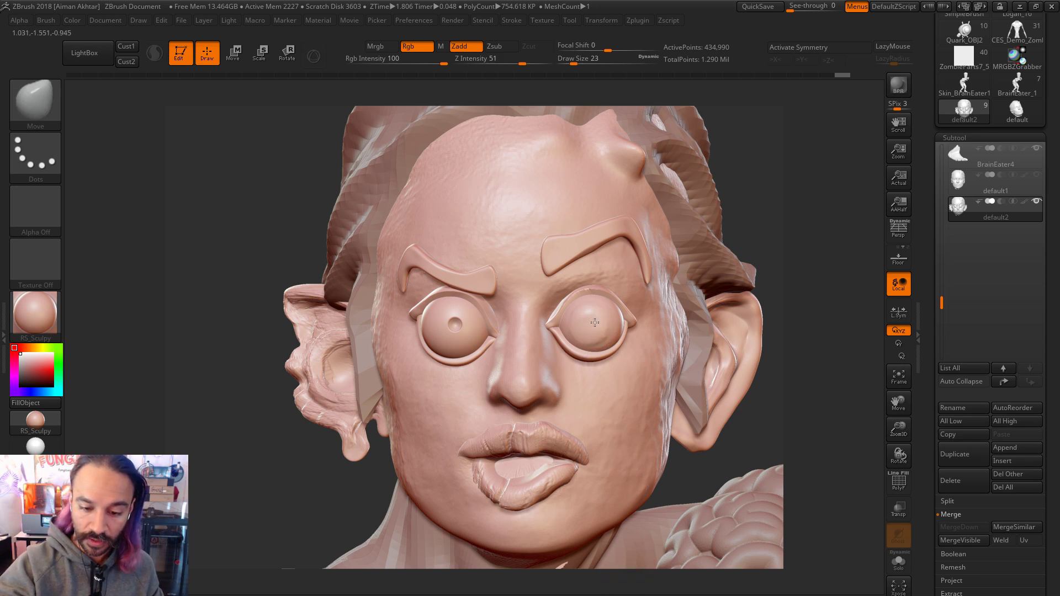
Step: Carve a round pupil into the smoothed eyeball and deepen the other eye's pupil with the DamStandard brush at size 17
{"action": "key", "text": "s"}
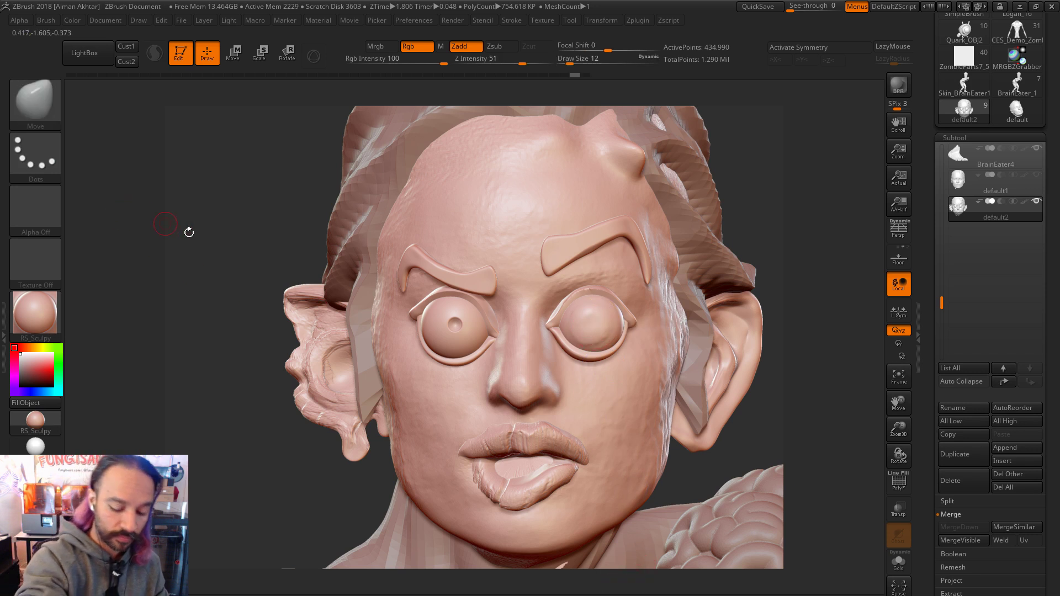
{"action": "left_click", "coordinate": [622, 595]}
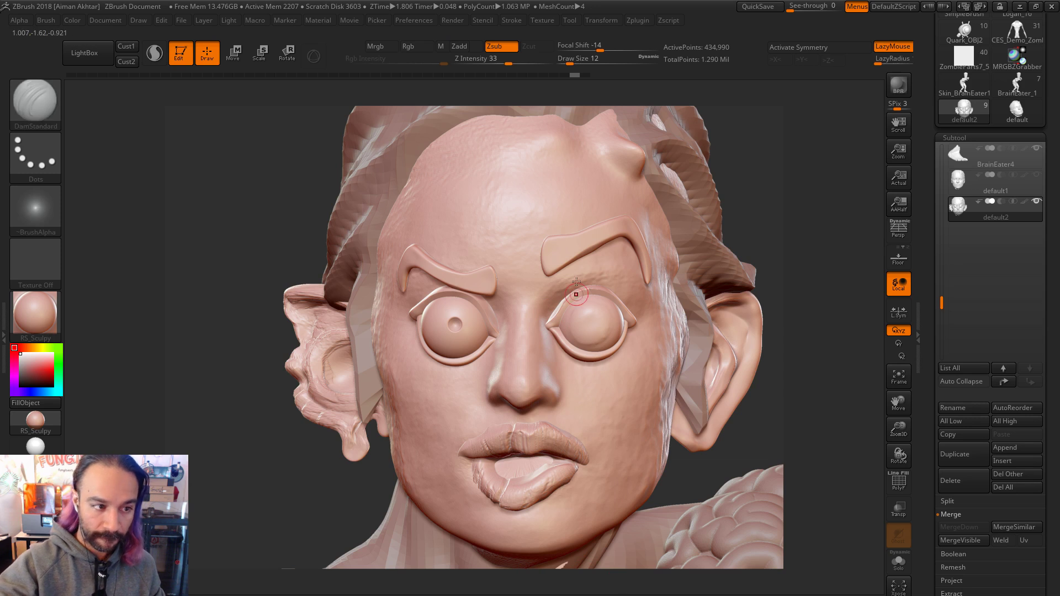
{"action": "key", "text": "bracketright"}
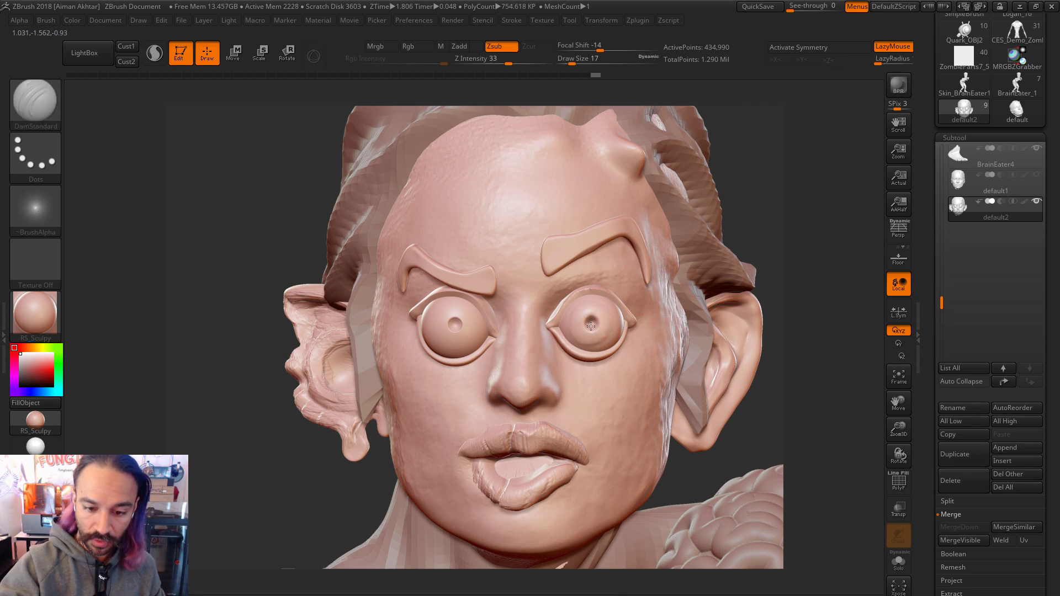
{"action": "left_click_drag", "start_coordinate": [750, 207], "coordinate": [436, 266]}
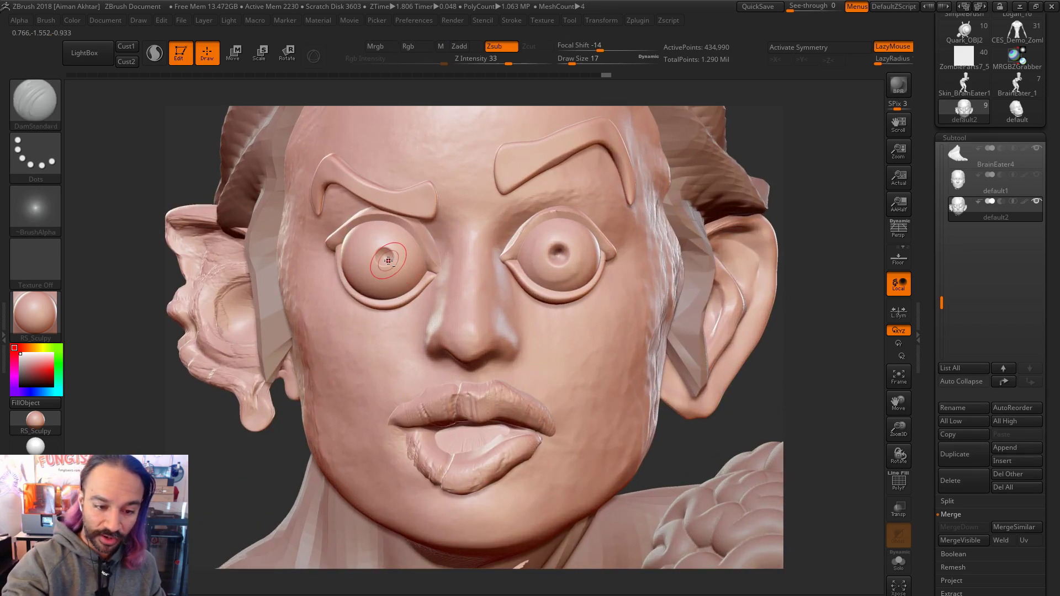
{"action": "left_click_drag", "start_coordinate": [557, 263], "coordinate": [566, 251]}
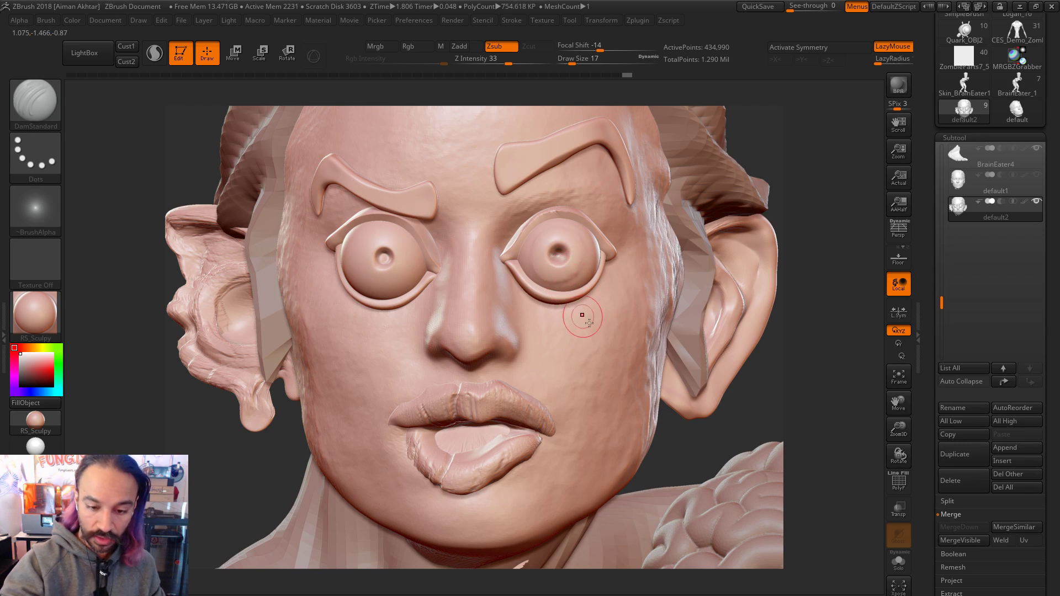
Step: Try to flatten the new eyeball around its pupil with the hPolish brush, then undo the stroke
{"action": "key", "text": "b"}
{"action": "key", "text": "h"}
{"action": "key", "text": "p"}
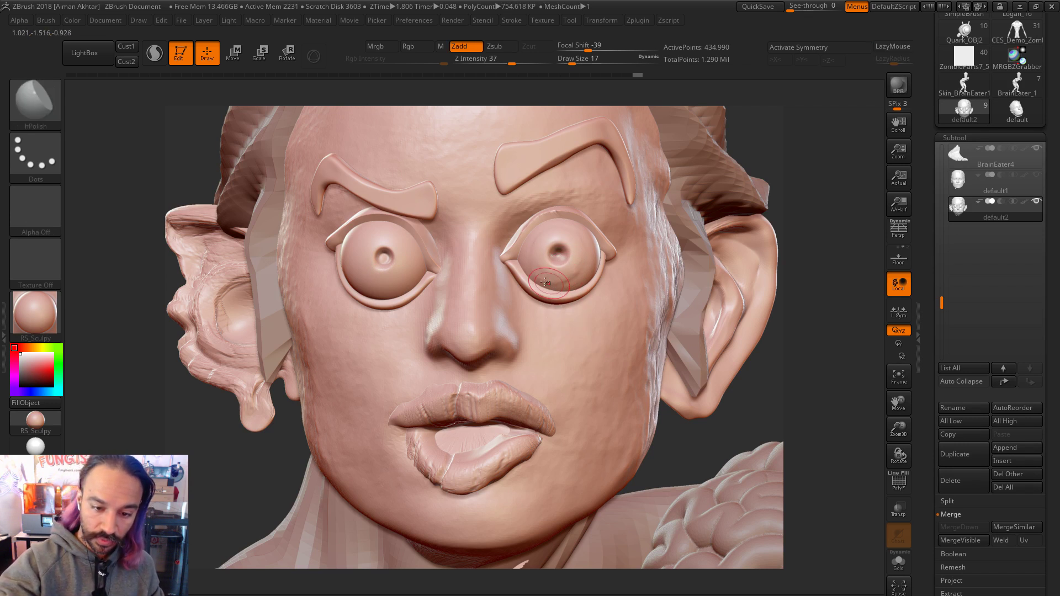
{"action": "mouse_move", "coordinate": [546, 230]}
{"action": "left_mouse_down"}
{"action": "mouse_move", "coordinate": [523, 255]}
{"action": "mouse_move", "coordinate": [586, 257]}
{"action": "left_mouse_up"}
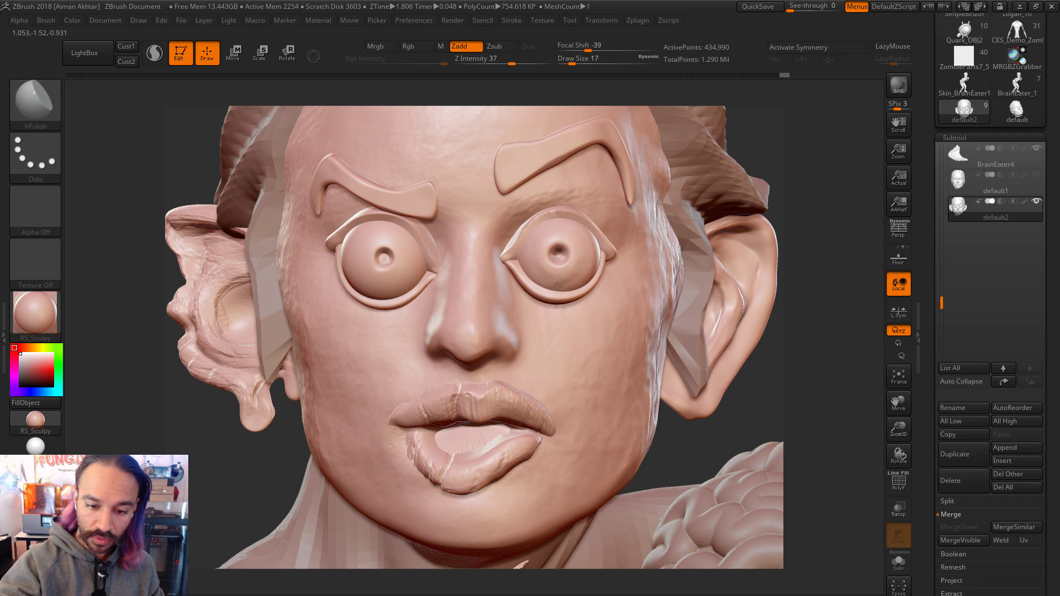
{"action": "key", "text": "ctrl+z"}
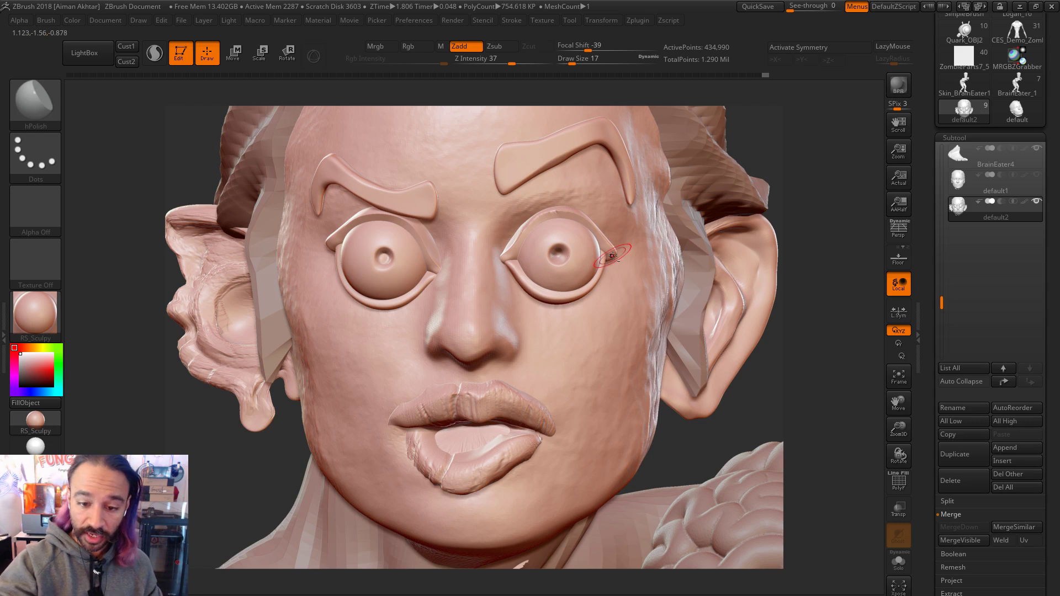
{"action": "key", "text": "ctrl+shift"}
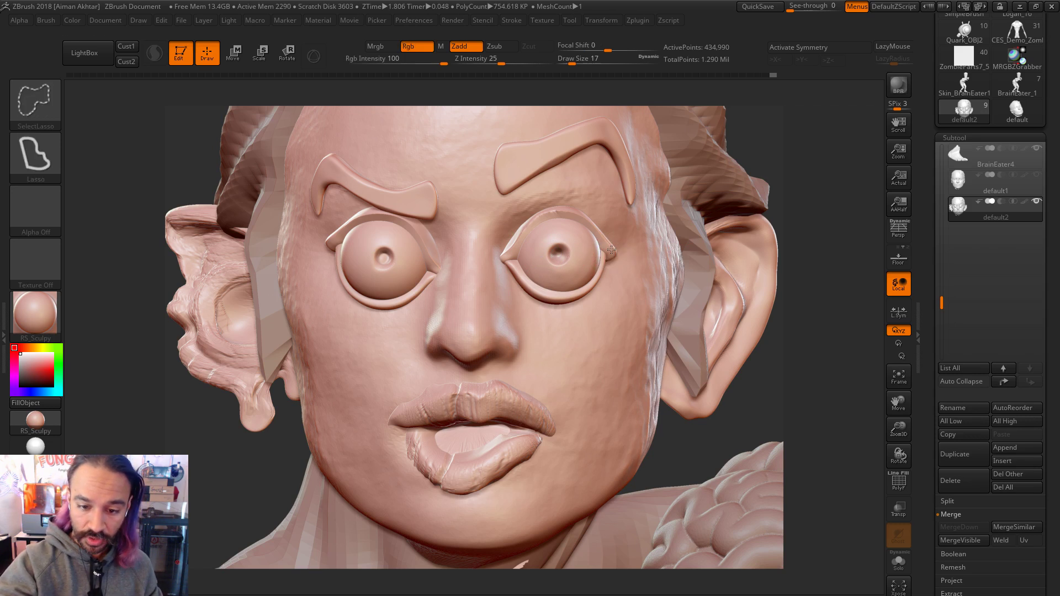
{"action": "left_click", "coordinate": [609, 250], "text": "ctrl+shift"}
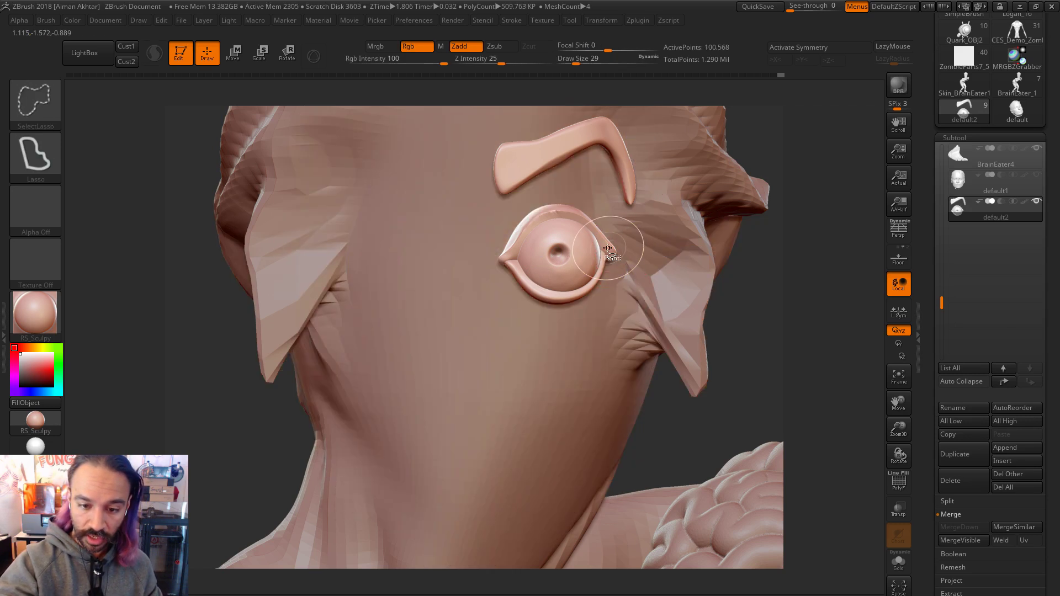
{"action": "left_click", "coordinate": [611, 245], "text": "ctrl+shift"}
{"action": "left_click", "coordinate": [780, 351], "text": "ctrl+shift"}
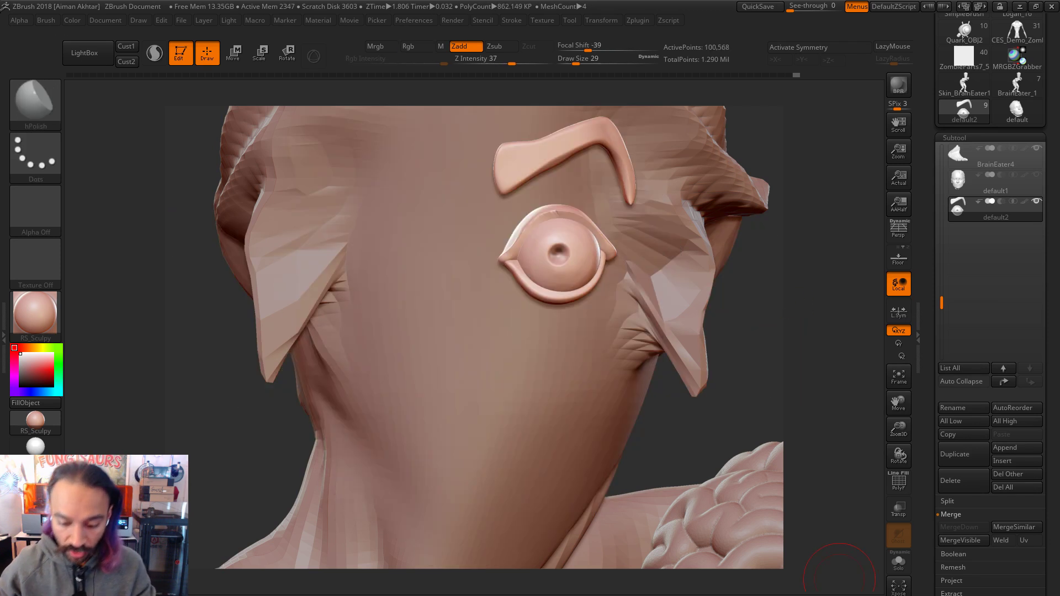
{"action": "left_click", "coordinate": [778, 394], "text": "ctrl+shift"}
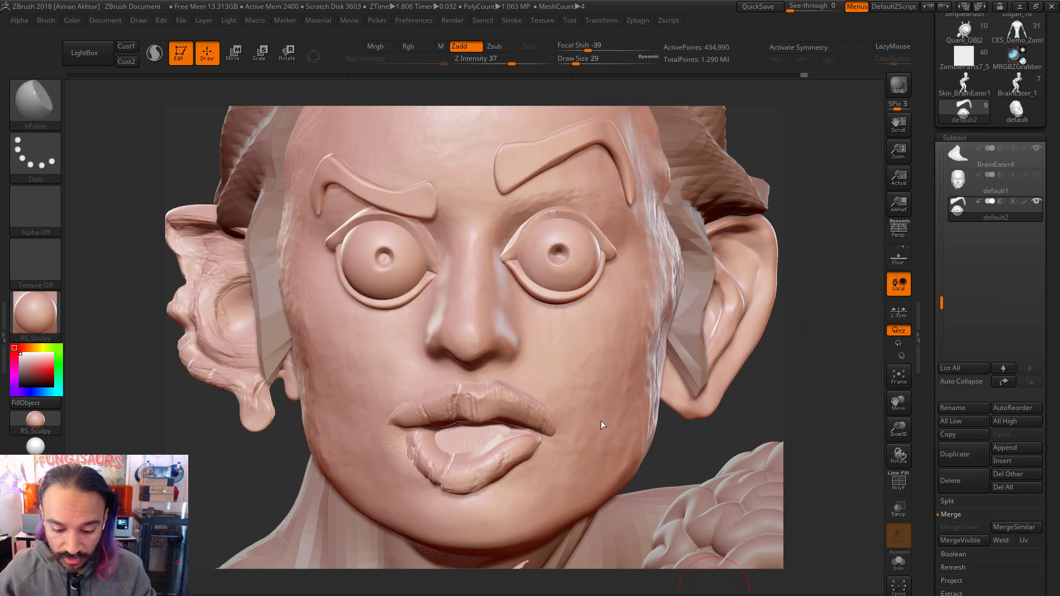
Step: Isolate one eye's upper eyelid and mask every other part of the face subtool
{"action": "left_click", "coordinate": [609, 248], "text": "ctrl+shift"}
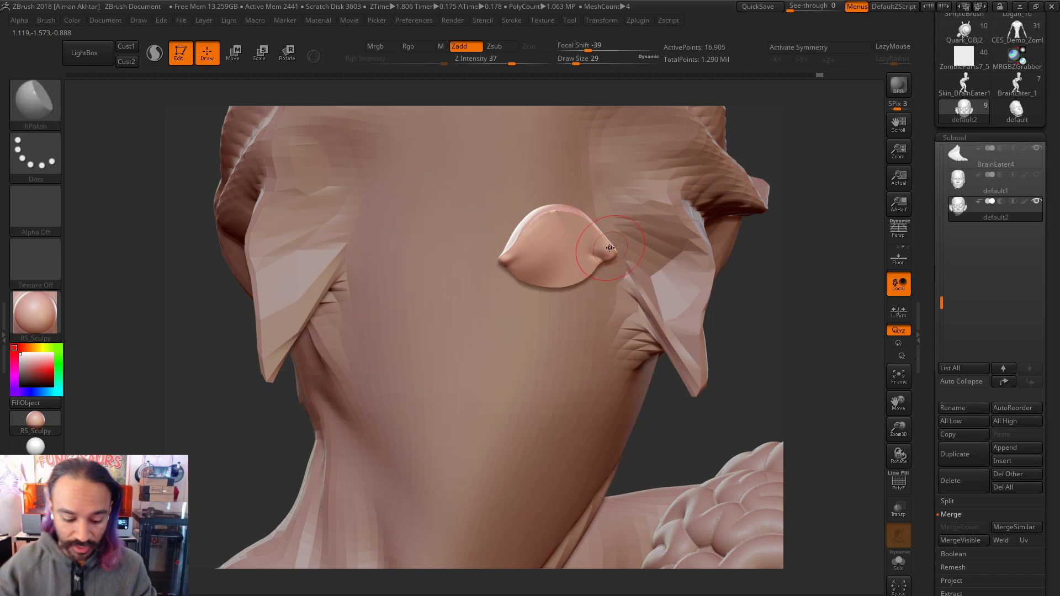
{"action": "mouse_move", "coordinate": [470, 310]}
{"action": "left_mouse_down", "text": "ctrl"}
{"action": "mouse_move", "coordinate": [712, 354]}
{"action": "mouse_move", "coordinate": [757, 296]}
{"action": "left_mouse_up", "text": "ctrl"}
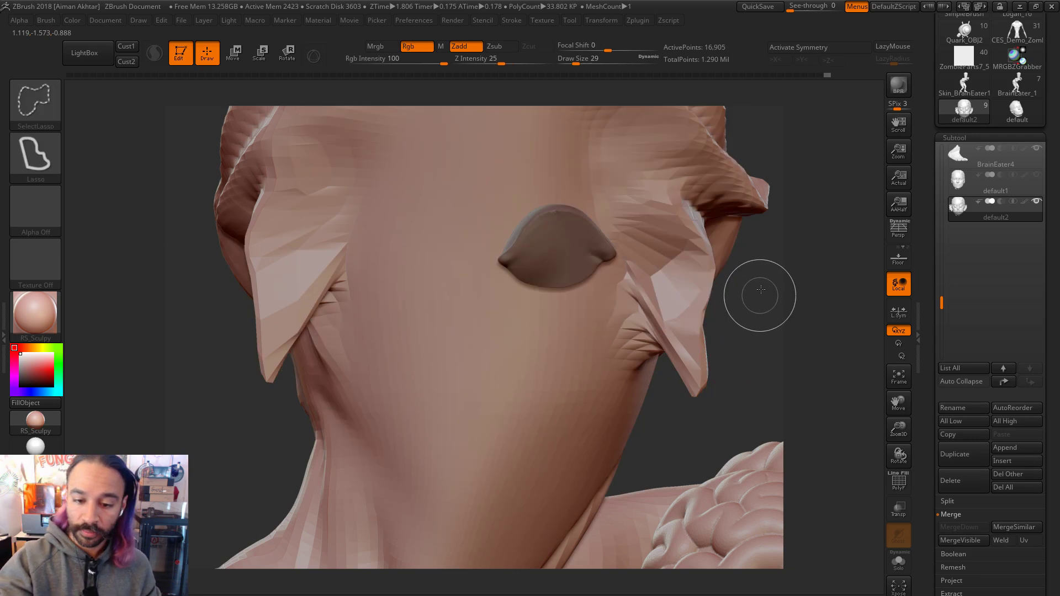
{"action": "left_click", "coordinate": [760, 301], "text": "ctrl+shift"}
{"action": "left_click", "coordinate": [753, 372], "text": "ctrl"}
Step: Stretch the outer corner of the unmasked upper eyelid outward with the Move brush at sizes 27 and 41
{"action": "key", "text": "b"}
{"action": "key", "text": "m"}
{"action": "key", "text": "v"}
{"action": "left_click_drag", "start_coordinate": [752, 371], "coordinate": [613, 245]}
{"action": "key", "text": "s"}
{"action": "key", "text": "s"}
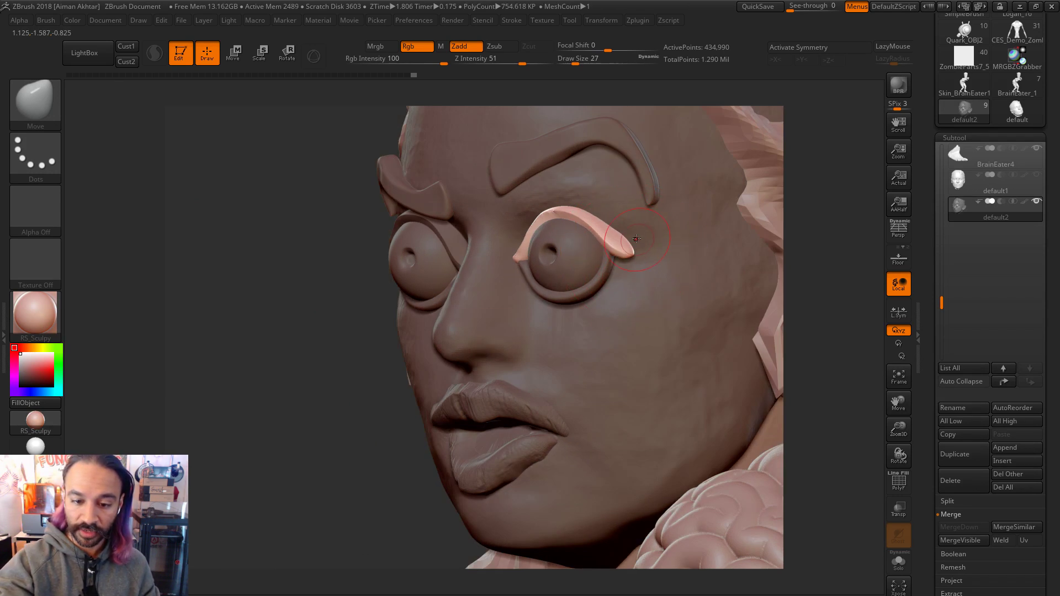
{"action": "left_click_drag", "start_coordinate": [843, 226], "coordinate": [695, 243]}
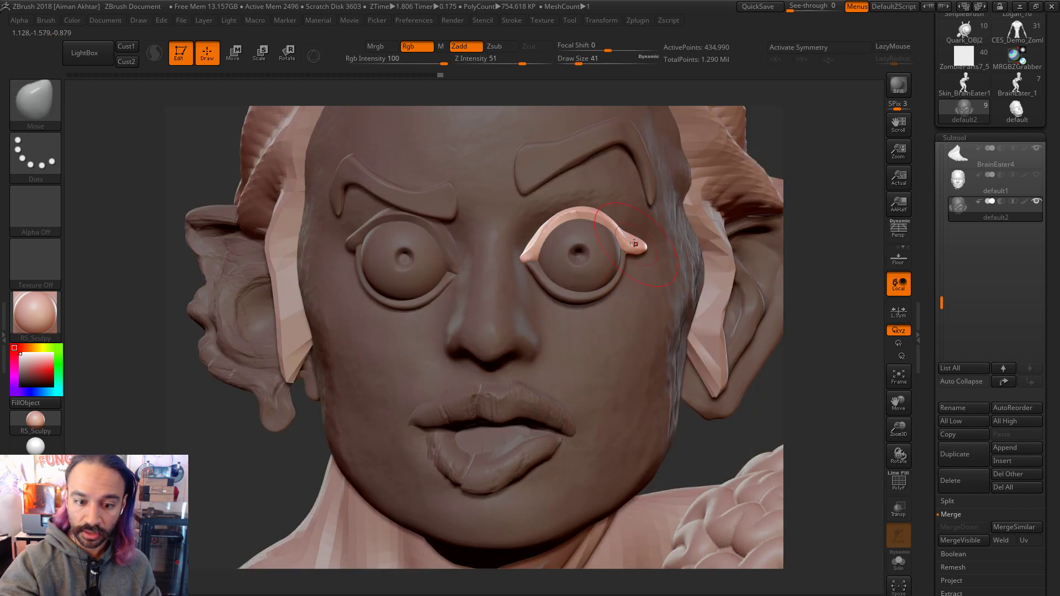
{"action": "mouse_move", "coordinate": [686, 223]}
{"action": "left_mouse_down"}
{"action": "mouse_move", "coordinate": [630, 230]}
{"action": "mouse_move", "coordinate": [603, 246]}
{"action": "left_mouse_up"}
{"action": "key", "text": "s"}
{"action": "left_click_drag", "start_coordinate": [845, 254], "coordinate": [759, 259]}
{"action": "left_click_drag", "start_coordinate": [740, 394], "coordinate": [757, 373], "text": "ctrl"}
{"action": "key", "text": "ctrl+z"}
{"action": "key", "text": "bracketleft"}
{"action": "key", "text": "bracketleft"}
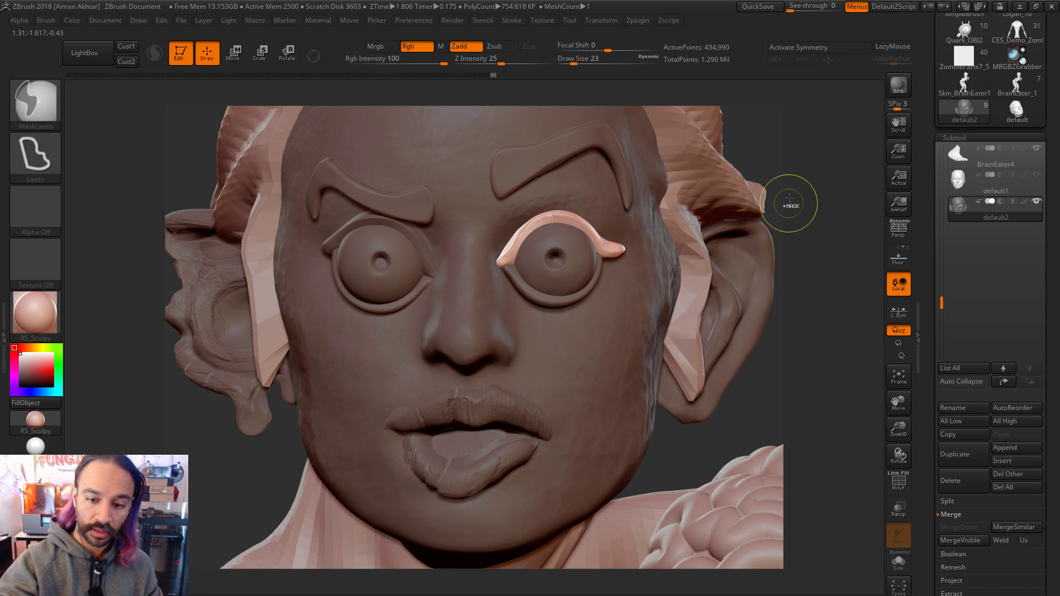
Step: Clear the mask, isolate the other eye's upper eyelid, and mask the rest of the face around it
{"action": "left_click", "coordinate": [766, 141], "text": "ctrl"}
{"action": "left_click", "coordinate": [328, 255], "text": "ctrl+shift"}
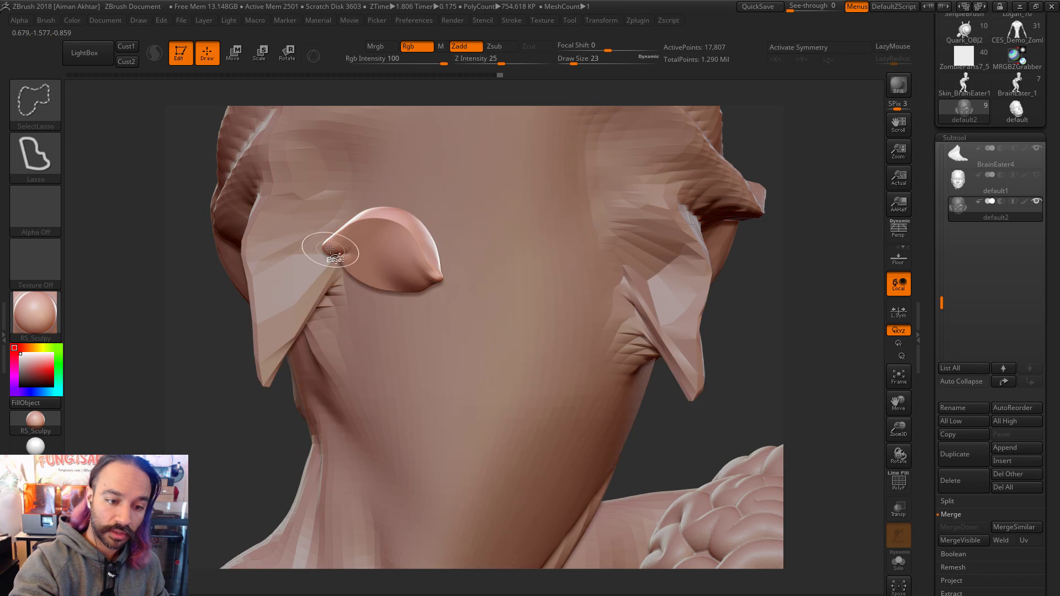
{"action": "left_click_drag", "start_coordinate": [339, 238], "coordinate": [343, 242]}
{"action": "mouse_move", "coordinate": [623, 180]}
{"action": "left_mouse_down"}
{"action": "mouse_move", "coordinate": [657, 161]}
{"action": "mouse_move", "coordinate": [723, 160]}
{"action": "left_mouse_up"}
Step: Stretch the second upper eyelid's outer corner outward with the Move brush at size 29, and clear the mask
{"action": "key", "text": "s"}
{"action": "left_click_drag", "start_coordinate": [319, 254], "coordinate": [303, 247]}
{"action": "key", "text": "bracketright"}
{"action": "mouse_move", "coordinate": [469, 282]}
{"action": "left_mouse_down", "text": "ctrl"}
{"action": "mouse_move", "coordinate": [254, 343]}
{"action": "mouse_move", "coordinate": [464, 276]}
{"action": "left_mouse_up", "text": "ctrl"}
{"action": "left_click", "coordinate": [650, 230], "text": "ctrl+shift"}
{"action": "left_click", "coordinate": [691, 218], "text": "ctrl"}
{"action": "left_click_drag", "start_coordinate": [662, 221], "coordinate": [419, 249]}
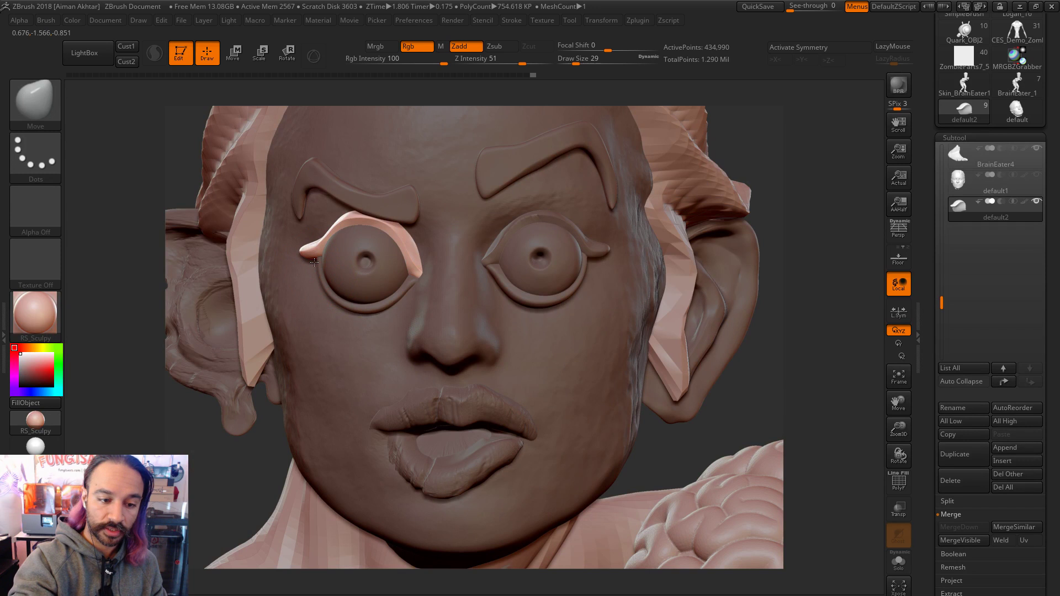
{"action": "key", "text": "["}
{"action": "key", "text": "["}
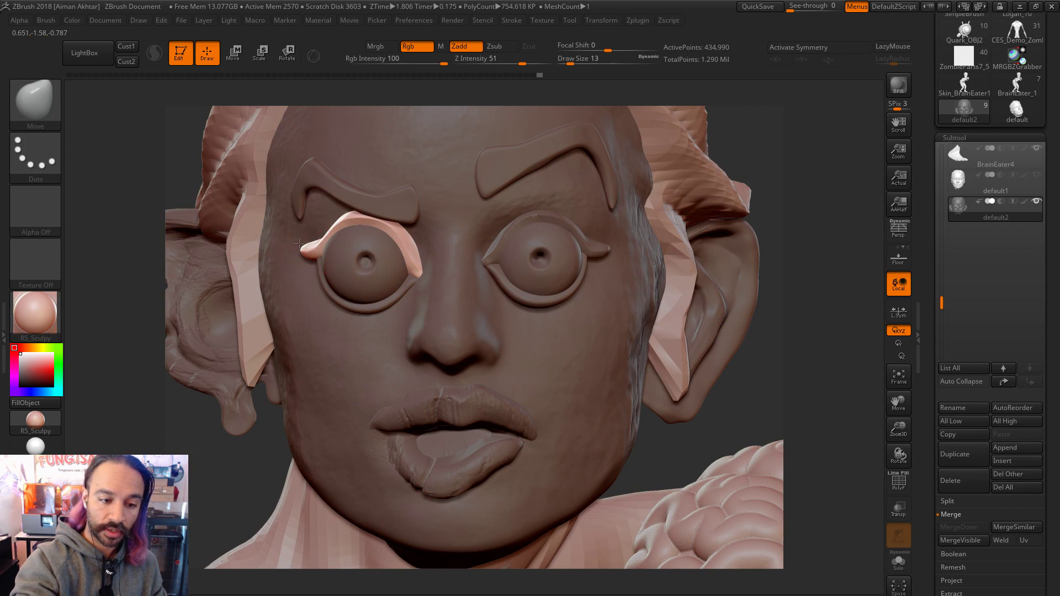
{"action": "mouse_move", "coordinate": [761, 128]}
{"action": "left_mouse_down", "text": "ctrl"}
{"action": "mouse_move", "coordinate": [764, 150]}
{"action": "mouse_move", "coordinate": [628, 135]}
{"action": "mouse_move", "coordinate": [743, 163]}
{"action": "mouse_move", "coordinate": [708, 256]}
{"action": "mouse_move", "coordinate": [755, 249]}
{"action": "mouse_move", "coordinate": [671, 255]}
{"action": "mouse_move", "coordinate": [703, 237]}
{"action": "mouse_move", "coordinate": [752, 271]}
{"action": "mouse_move", "coordinate": [716, 284]}
{"action": "mouse_move", "coordinate": [745, 322]}
{"action": "mouse_move", "coordinate": [775, 322]}
{"action": "left_mouse_up", "text": "ctrl"}
Step: Carve the nostrils and the creases around them from below with the DamStandard brush at sizes 20 and 22
{"action": "key", "text": "b"}
{"action": "key", "text": "d"}
{"action": "key", "text": "s"}
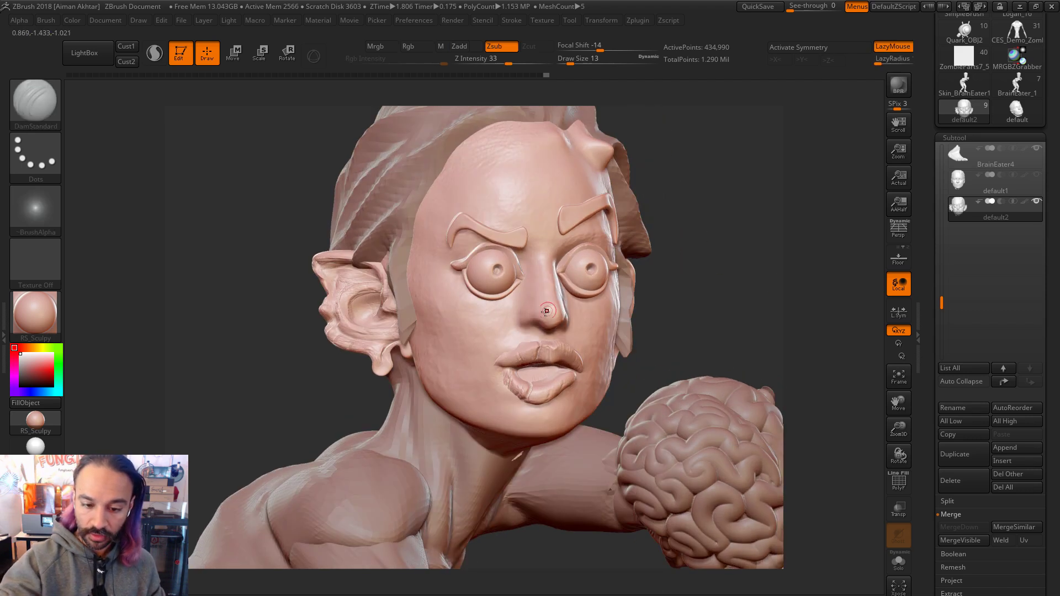
{"action": "left_click_drag", "start_coordinate": [537, 322], "coordinate": [524, 326]}
{"action": "left_click_drag", "start_coordinate": [693, 288], "coordinate": [629, 293]}
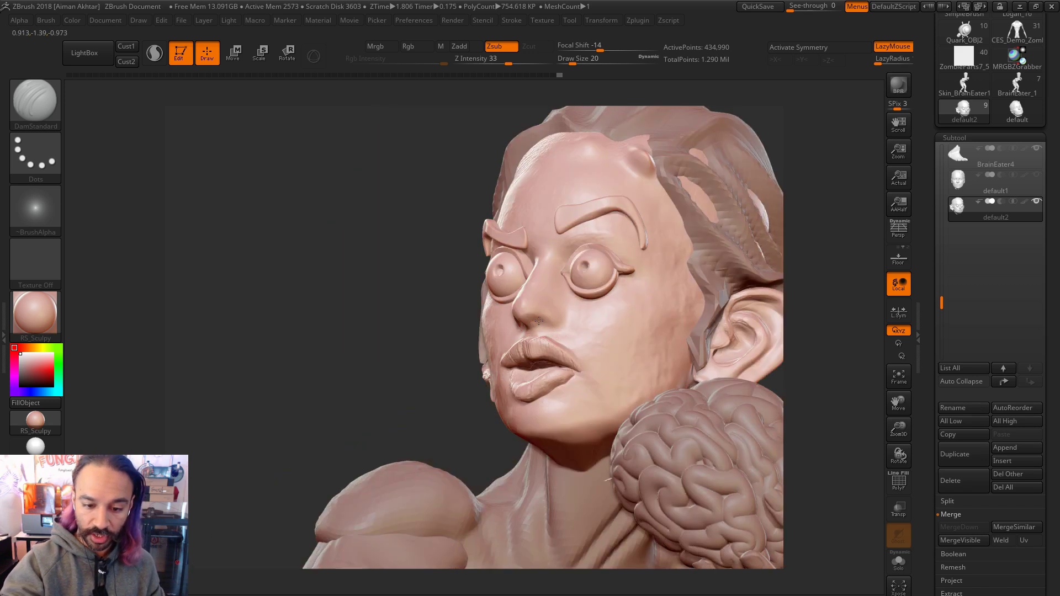
{"action": "left_click_drag", "start_coordinate": [837, 244], "coordinate": [806, 276]}
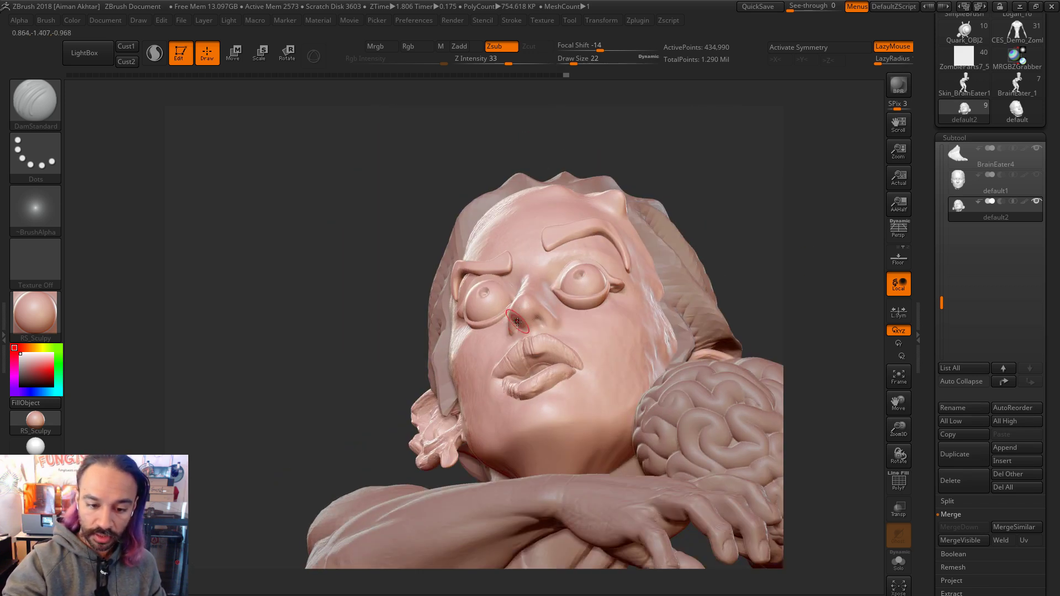
{"action": "left_click_drag", "start_coordinate": [332, 288], "coordinate": [433, 300]}
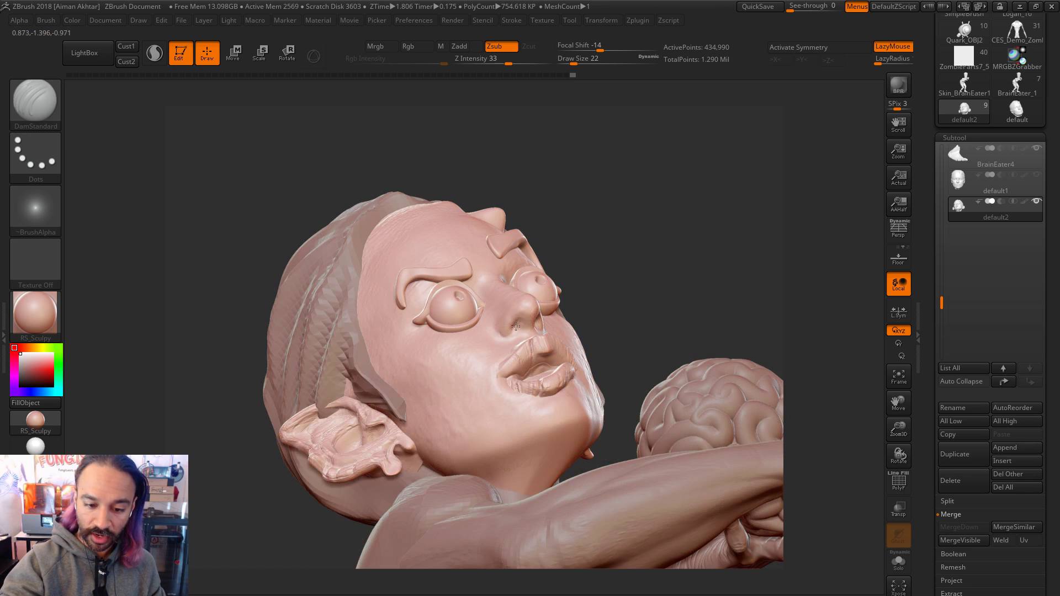
{"action": "left_click_drag", "start_coordinate": [619, 268], "coordinate": [550, 316]}
{"action": "mouse_move", "coordinate": [740, 231]}
{"action": "left_mouse_down"}
{"action": "mouse_move", "coordinate": [736, 270]}
{"action": "mouse_move", "coordinate": [744, 266]}
{"action": "left_mouse_up"}
Step: Isolate the bare face without its eyes, ears, lips and eyebrows, and bring all parts back into view
{"action": "key", "text": "s"}
{"action": "left_click_drag", "start_coordinate": [565, 258], "coordinate": [575, 258]}
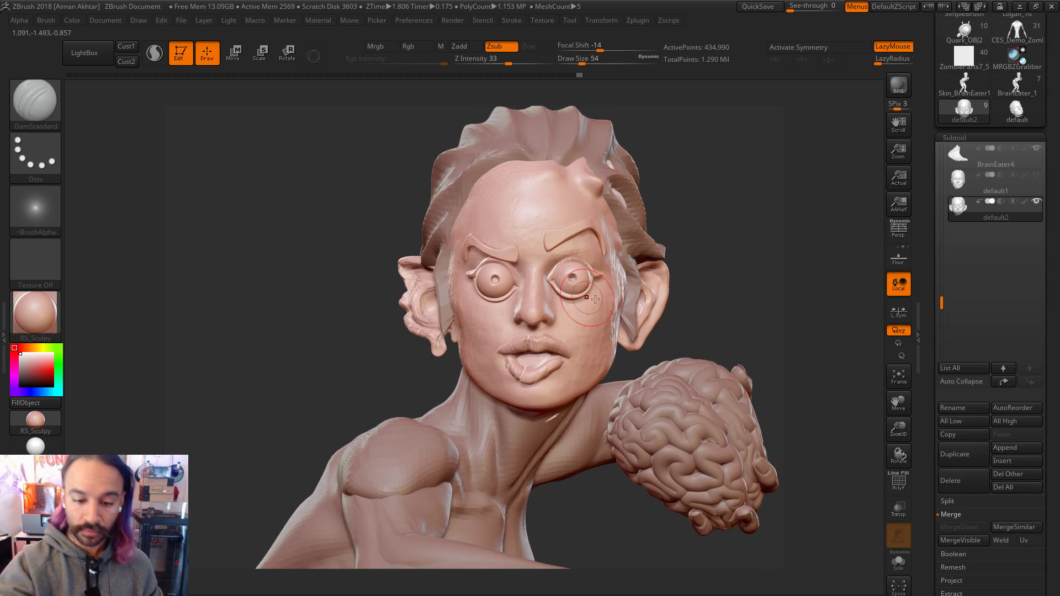
{"action": "mouse_move", "coordinate": [753, 278]}
{"action": "left_mouse_down", "text": "alt"}
{"action": "mouse_move", "coordinate": [727, 282]}
{"action": "mouse_move", "coordinate": [752, 278]}
{"action": "left_mouse_up", "text": "alt"}
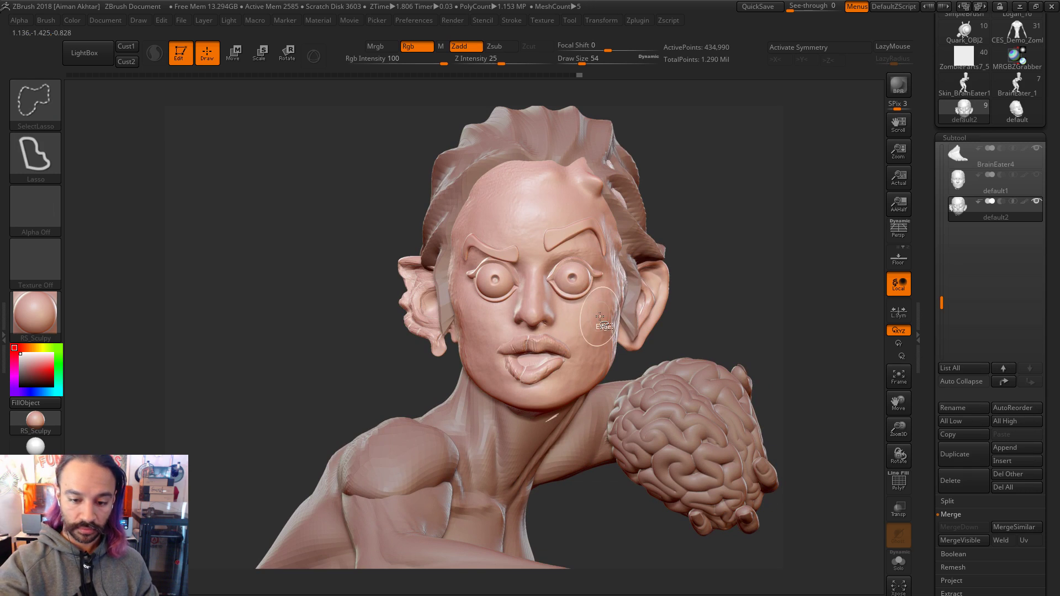
{"action": "left_click", "coordinate": [601, 324], "text": "ctrl+shift"}
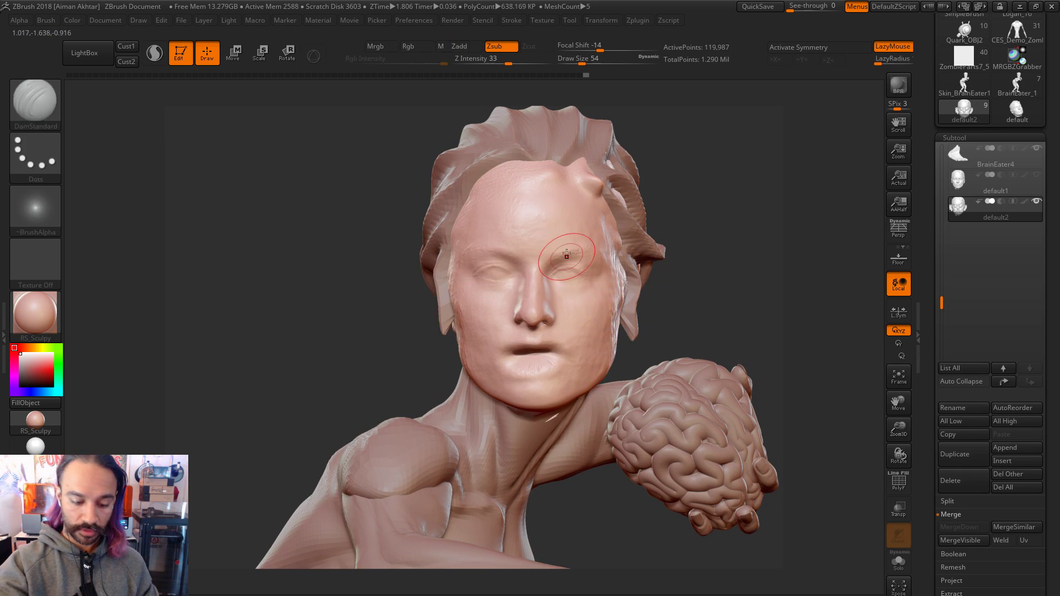
{"action": "left_click", "coordinate": [721, 226], "text": "ctrl+shift"}
{"action": "mouse_move", "coordinate": [737, 243]}
{"action": "left_mouse_down", "text": "alt"}
{"action": "mouse_move", "coordinate": [692, 251]}
{"action": "mouse_move", "coordinate": [713, 189]}
{"action": "mouse_move", "coordinate": [703, 117]}
{"action": "left_mouse_up", "text": "alt"}
{"action": "key", "text": "s"}
{"action": "left_click", "coordinate": [587, 229]}
{"action": "key", "text": "s"}
{"action": "left_click_drag", "start_coordinate": [588, 230], "coordinate": [589, 226]}
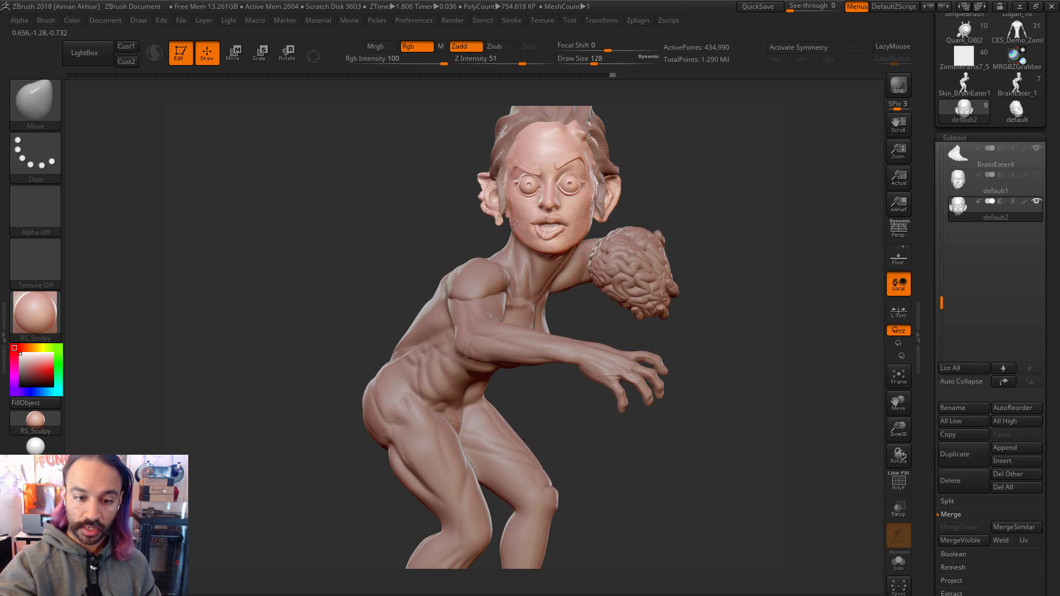
Step: Carve sunken hollows into both cheeks with the DamStandard brush at sizes 90 and 104
{"action": "left_click_drag", "start_coordinate": [662, 204], "coordinate": [627, 580], "text": "alt"}
{"action": "key", "text": "b"}
{"action": "key", "text": "d"}
{"action": "key", "text": "s"}
{"action": "left_click_drag", "start_coordinate": [702, 209], "coordinate": [612, 356], "text": "alt"}
{"action": "key", "text": "s"}
{"action": "key", "text": "s"}
{"action": "left_click_drag", "start_coordinate": [594, 314], "coordinate": [590, 303]}
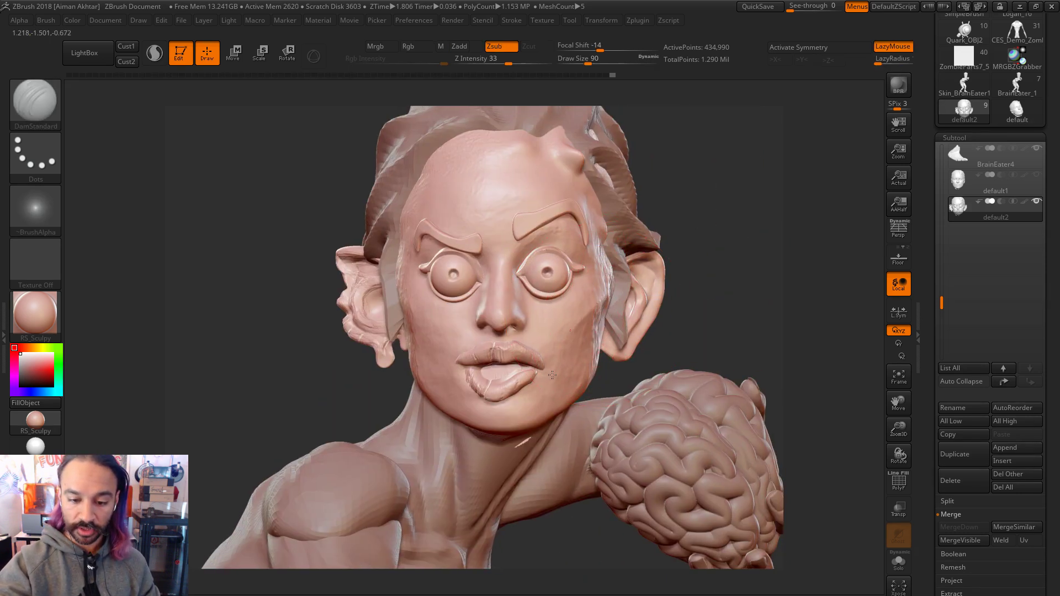
{"action": "left_click_drag", "start_coordinate": [411, 307], "coordinate": [436, 369]}
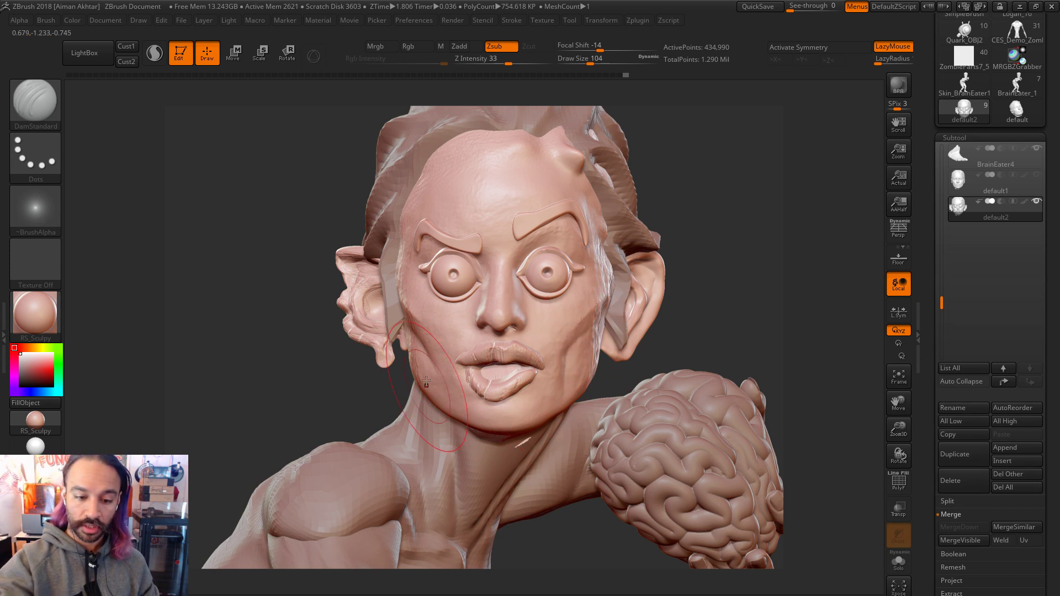
Step: Carve the folds running from the sides of the nose toward the mouth with the DamStandard brush, starting at size 62
{"action": "key", "text": "s"}
{"action": "left_click_drag", "start_coordinate": [476, 330], "coordinate": [458, 357]}
{"action": "left_click_drag", "start_coordinate": [741, 244], "coordinate": [598, 359]}
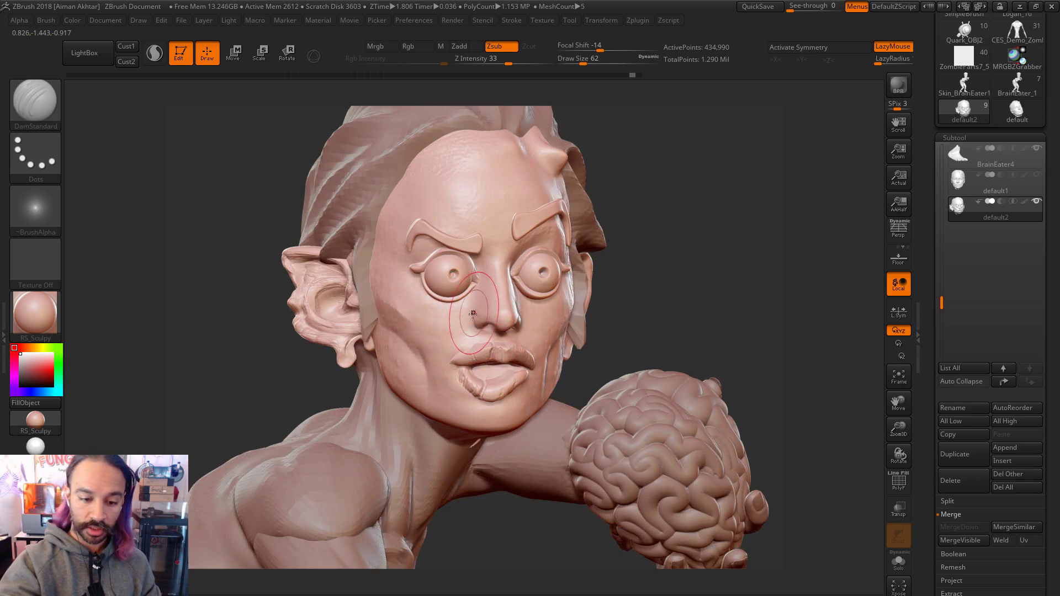
{"action": "key", "text": "s"}
{"action": "left_click_drag", "start_coordinate": [467, 327], "coordinate": [457, 337]}
{"action": "mouse_move", "coordinate": [657, 325]}
{"action": "left_mouse_down"}
{"action": "mouse_move", "coordinate": [531, 317]}
{"action": "mouse_move", "coordinate": [549, 368]}
{"action": "left_mouse_up"}
{"action": "left_click_drag", "start_coordinate": [761, 279], "coordinate": [817, 279]}
{"action": "left_click_drag", "start_coordinate": [711, 281], "coordinate": [629, 286]}
{"action": "key", "text": "["}
{"action": "left_click_drag", "start_coordinate": [470, 327], "coordinate": [475, 310]}
Step: Carve creases beneath both eyes with the DamStandard brush at size 31
{"action": "right_click_drag", "start_coordinate": [512, 269], "coordinate": [464, 275]}
{"action": "key", "text": "s"}
{"action": "left_click_drag", "start_coordinate": [428, 300], "coordinate": [425, 300]}
{"action": "right_click_drag", "start_coordinate": [593, 290], "coordinate": [537, 306]}
{"action": "mouse_move", "coordinate": [564, 270]}
{"action": "left_mouse_down"}
{"action": "mouse_move", "coordinate": [601, 266]}
{"action": "mouse_move", "coordinate": [571, 259]}
{"action": "left_mouse_up"}
Step: Carve crow's-feet wrinkles from the outer corners of both eyes at brush size 31, undoing unwanted strokes
{"action": "left_click_drag", "start_coordinate": [767, 227], "coordinate": [850, 229]}
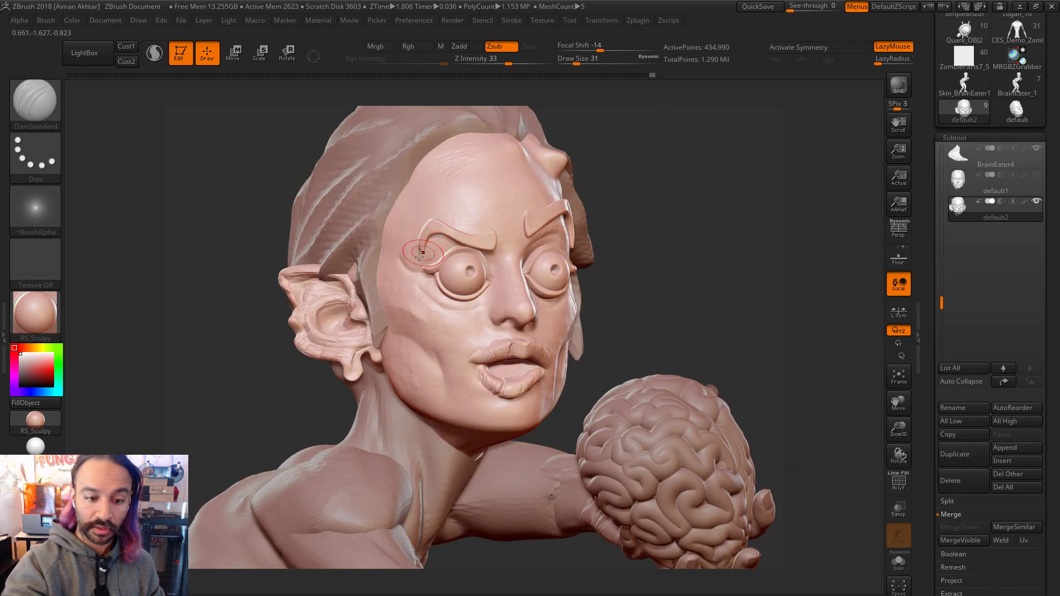
{"action": "left_click_drag", "start_coordinate": [404, 252], "coordinate": [390, 232]}
{"action": "key", "text": "ctrl+z"}
{"action": "left_click_drag", "start_coordinate": [419, 272], "coordinate": [424, 274]}
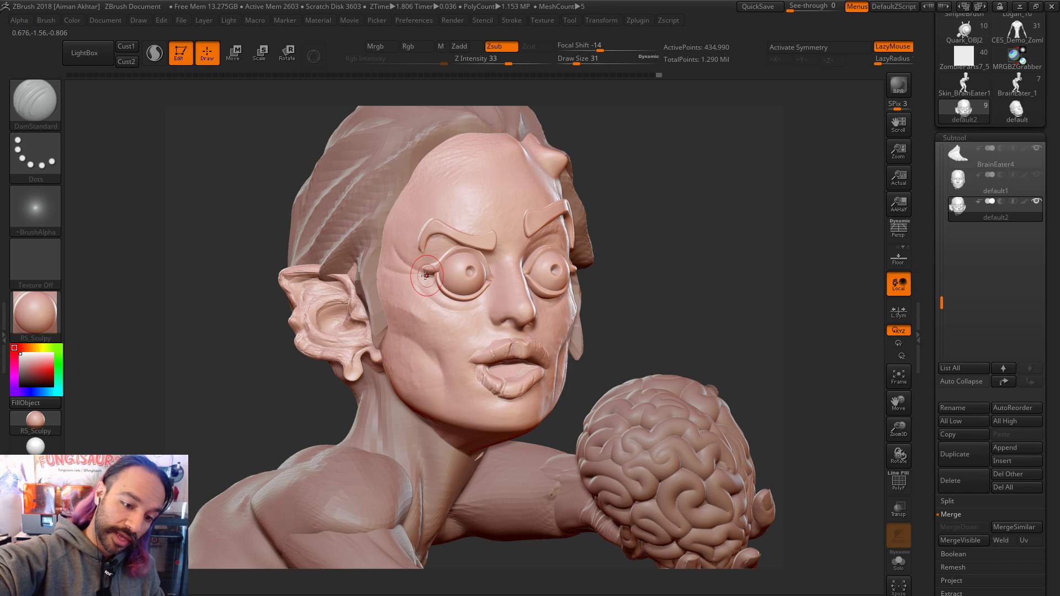
{"action": "left_click_drag", "start_coordinate": [735, 213], "coordinate": [635, 221]}
{"action": "mouse_move", "coordinate": [529, 274]}
{"action": "left_mouse_down"}
{"action": "mouse_move", "coordinate": [547, 253]}
{"action": "mouse_move", "coordinate": [560, 283]}
{"action": "mouse_move", "coordinate": [568, 261]}
{"action": "left_mouse_up"}
{"action": "key", "text": "ctrl+z"}
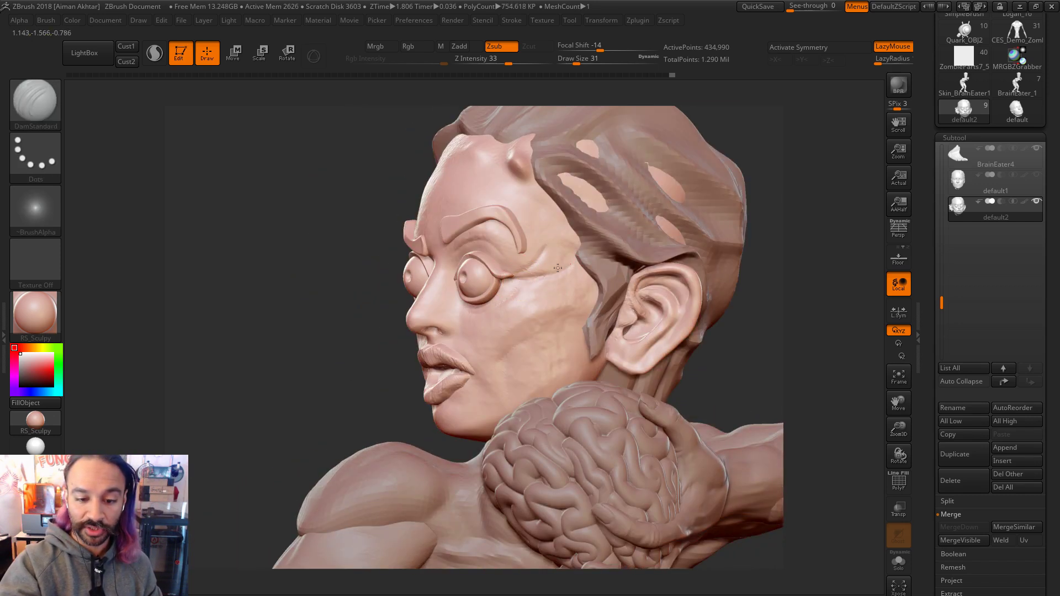
Step: Carve a crease across the chin below the lower lip with the DamStandard brush at size 31
{"action": "mouse_move", "coordinate": [677, 287]}
{"action": "right_mouse_down"}
{"action": "mouse_move", "coordinate": [517, 411]}
{"action": "mouse_move", "coordinate": [370, 373]}
{"action": "right_mouse_up"}
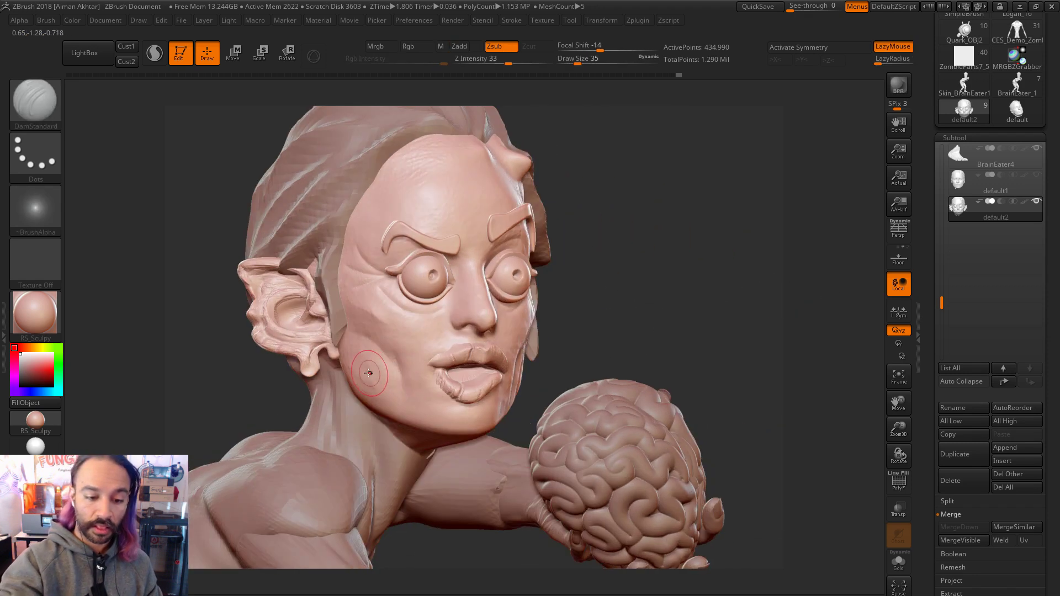
{"action": "left_click_drag", "start_coordinate": [666, 314], "coordinate": [647, 308]}
{"action": "key", "text": "["}
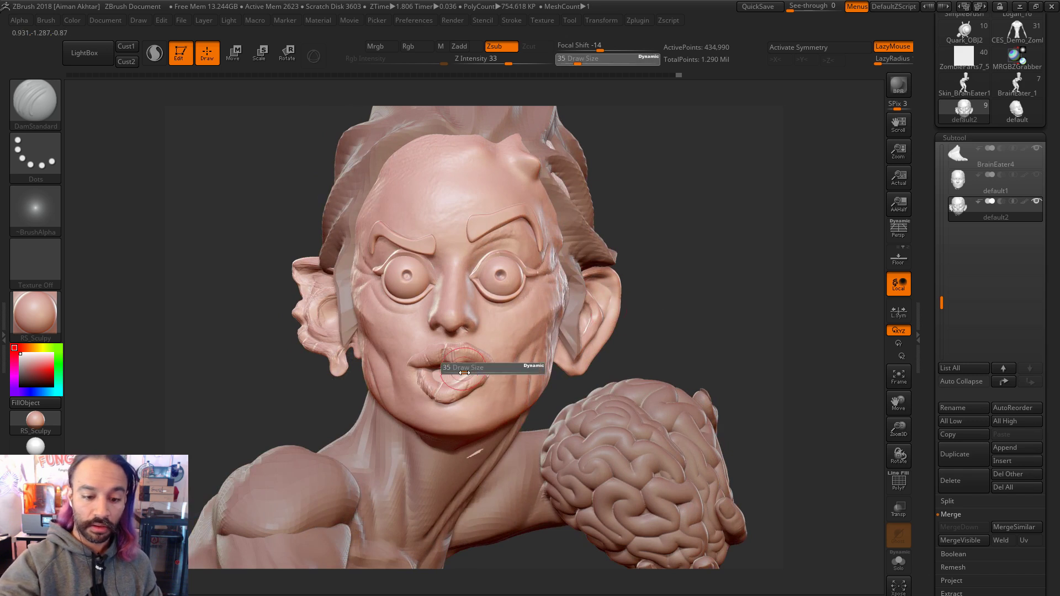
{"action": "mouse_move", "coordinate": [437, 405]}
{"action": "left_mouse_down"}
{"action": "mouse_move", "coordinate": [475, 398]}
{"action": "mouse_move", "coordinate": [465, 407]}
{"action": "left_mouse_up"}
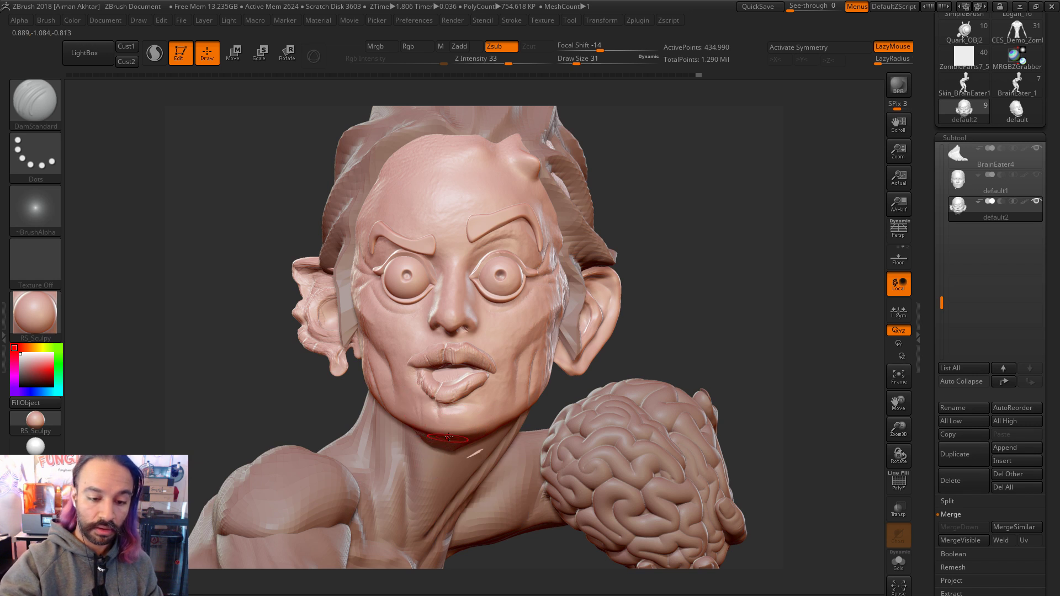
Step: Carve frown lines between the eyebrows and wrinkles across the forehead at brush size 33, undoing unwanted strokes
{"action": "key", "text": "["}
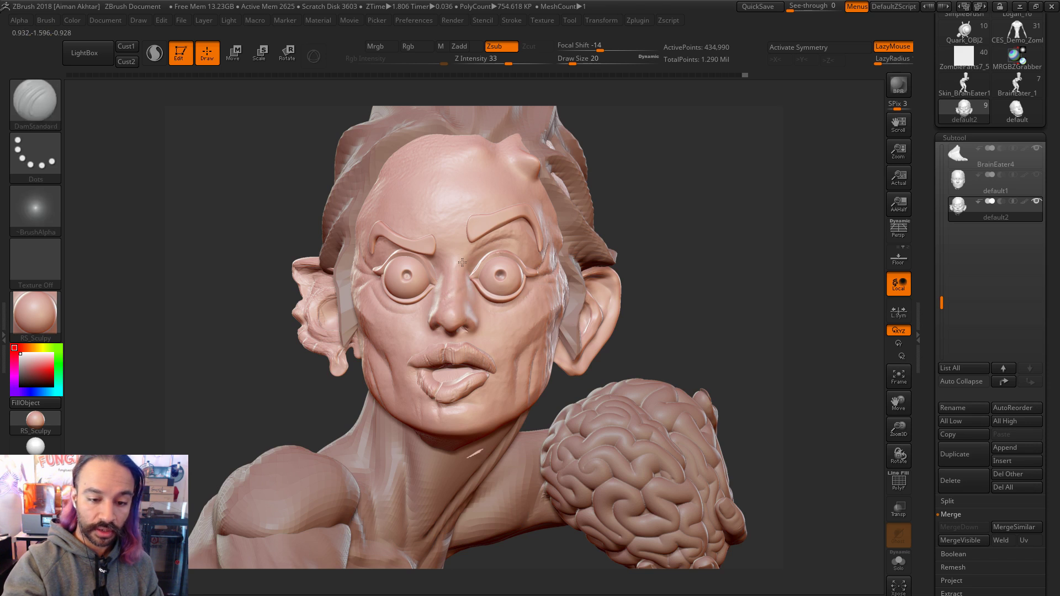
{"action": "key", "text": "ctrl+z"}
{"action": "key", "text": "]"}
{"action": "key", "text": "ctrl+z"}
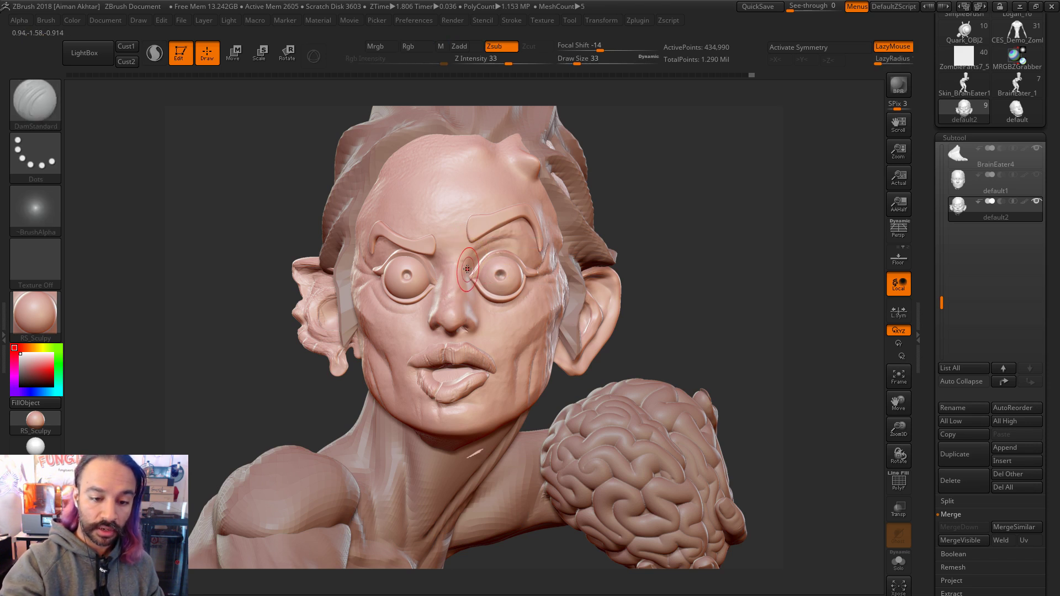
{"action": "mouse_move", "coordinate": [452, 205]}
{"action": "left_mouse_down"}
{"action": "mouse_move", "coordinate": [451, 235]}
{"action": "mouse_move", "coordinate": [457, 225]}
{"action": "left_mouse_up"}
{"action": "key", "text": "ctrl+z"}
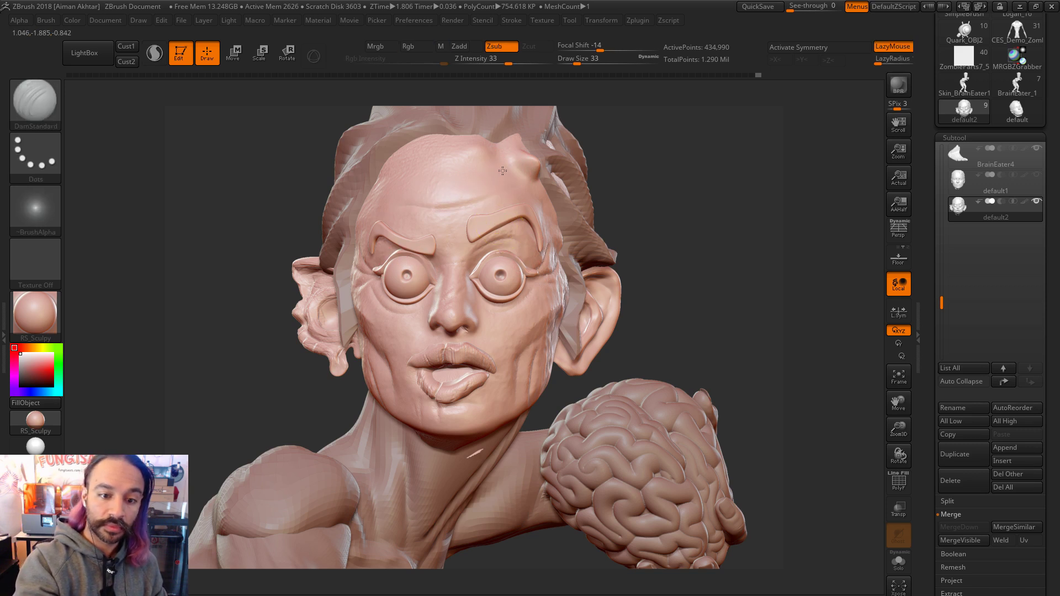
Step: Deepen the cheek hollows and jaw folds on both sides of the face with the DamStandard brush at size 71
{"action": "mouse_move", "coordinate": [644, 181]}
{"action": "left_mouse_down", "text": "alt"}
{"action": "mouse_move", "coordinate": [674, 180]}
{"action": "mouse_move", "coordinate": [692, 204]}
{"action": "mouse_move", "coordinate": [633, 210]}
{"action": "mouse_move", "coordinate": [565, 197]}
{"action": "mouse_move", "coordinate": [679, 220]}
{"action": "mouse_move", "coordinate": [680, 244]}
{"action": "mouse_move", "coordinate": [727, 240]}
{"action": "mouse_move", "coordinate": [724, 309]}
{"action": "left_mouse_up", "text": "alt"}
{"action": "key", "text": "s"}
{"action": "left_click_drag", "start_coordinate": [527, 313], "coordinate": [531, 313]}
{"action": "key", "text": "s"}
{"action": "left_click_drag", "start_coordinate": [482, 371], "coordinate": [489, 371]}
{"action": "left_click_drag", "start_coordinate": [394, 310], "coordinate": [412, 358]}
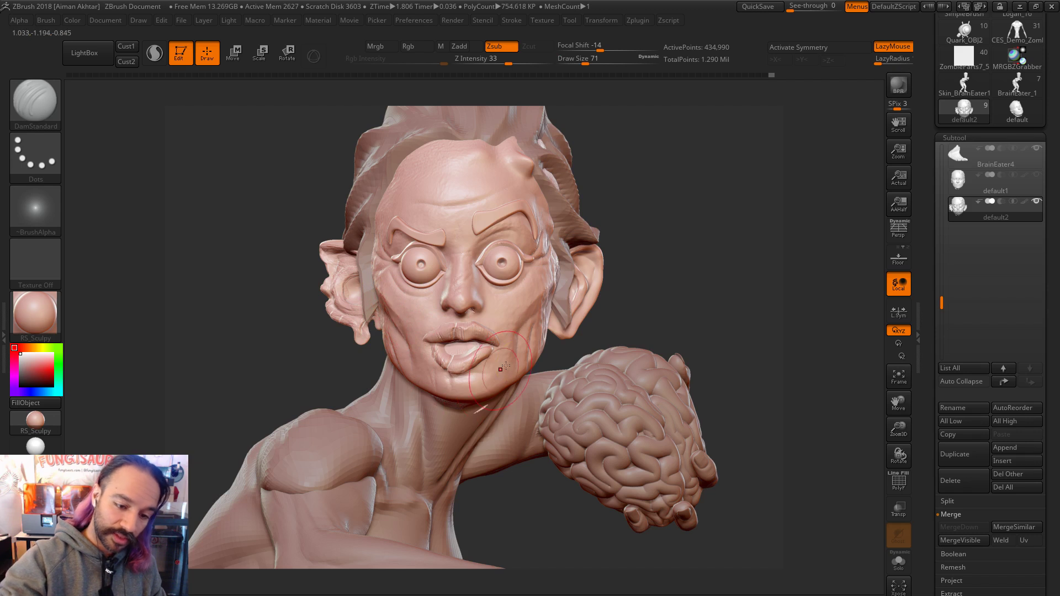
{"action": "right_click_drag", "start_coordinate": [547, 297], "coordinate": [497, 301]}
{"action": "mouse_move", "coordinate": [536, 321]}
{"action": "left_mouse_down", "text": "shift"}
{"action": "mouse_move", "coordinate": [488, 325]}
{"action": "mouse_move", "coordinate": [508, 316]}
{"action": "left_mouse_up", "text": "shift"}
{"action": "right_click_drag", "start_coordinate": [489, 346], "coordinate": [376, 326]}
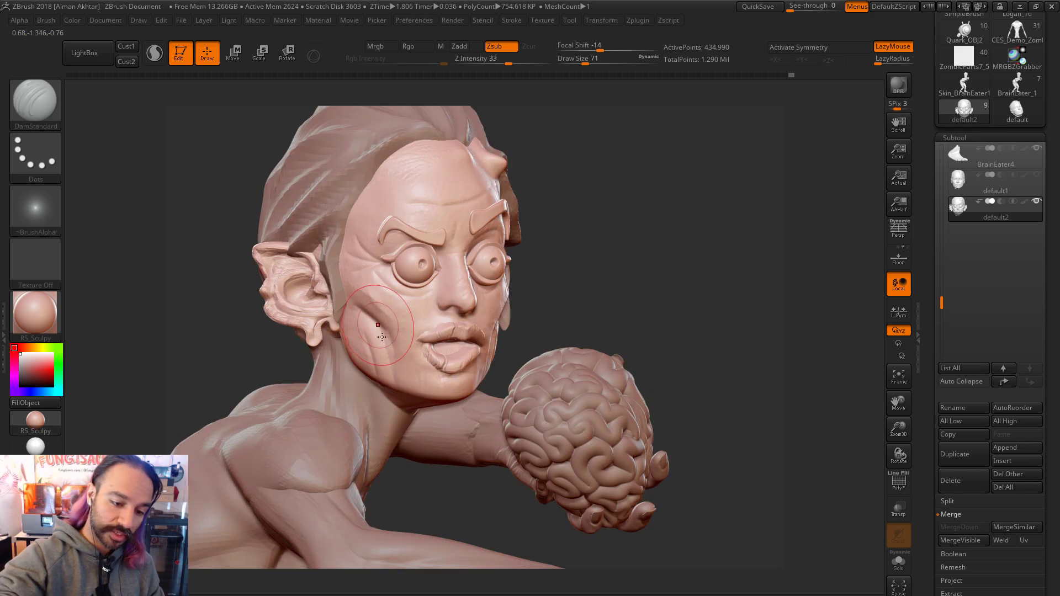
{"action": "mouse_move", "coordinate": [588, 297]}
{"action": "right_mouse_down"}
{"action": "mouse_move", "coordinate": [516, 326]}
{"action": "mouse_move", "coordinate": [493, 287]}
{"action": "mouse_move", "coordinate": [576, 271]}
{"action": "mouse_move", "coordinate": [539, 266]}
{"action": "mouse_move", "coordinate": [546, 272]}
{"action": "right_mouse_up"}
Step: Switch to the Move brush at size 59 and examine the head's proportions against the whole zombie figure
{"action": "key", "text": "b"}
{"action": "key", "text": "m"}
{"action": "key", "text": "v"}
{"action": "key", "text": "bracketright"}
{"action": "mouse_move", "coordinate": [641, 305]}
{"action": "right_mouse_down"}
{"action": "mouse_move", "coordinate": [637, 329]}
{"action": "mouse_move", "coordinate": [717, 276]}
{"action": "mouse_move", "coordinate": [731, 358]}
{"action": "mouse_move", "coordinate": [635, 367]}
{"action": "mouse_move", "coordinate": [777, 360]}
{"action": "mouse_move", "coordinate": [711, 355]}
{"action": "right_mouse_up"}
{"action": "mouse_move", "coordinate": [720, 429]}
{"action": "right_mouse_down"}
{"action": "mouse_move", "coordinate": [541, 443]}
{"action": "mouse_move", "coordinate": [604, 450]}
{"action": "right_mouse_up"}
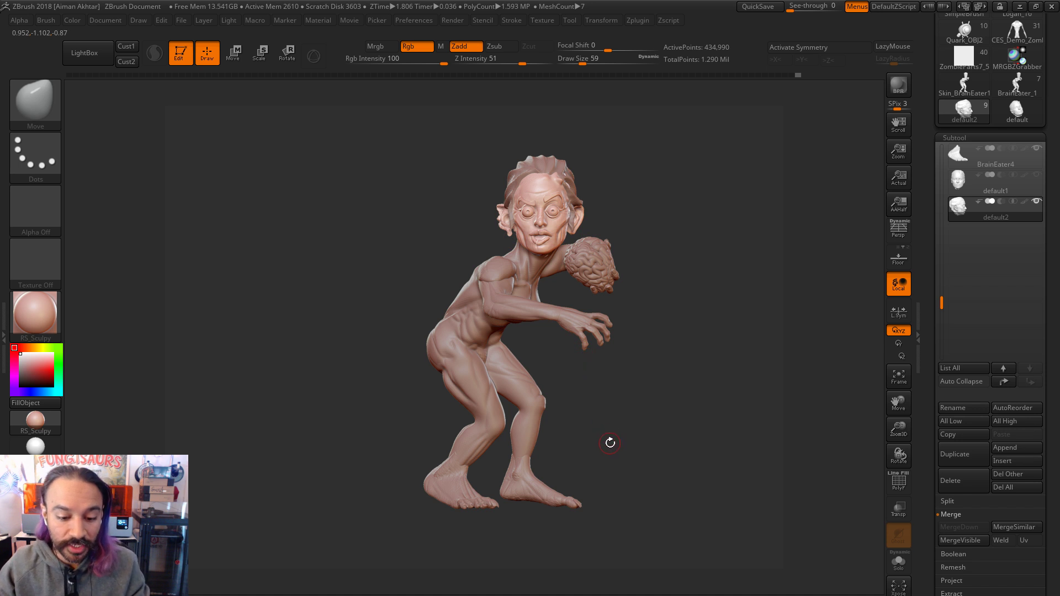
Step: Hide the brain subtool and merge all visible body parts of the zombie into a single new tool
{"action": "left_click_drag", "start_coordinate": [632, 491], "coordinate": [639, 475]}
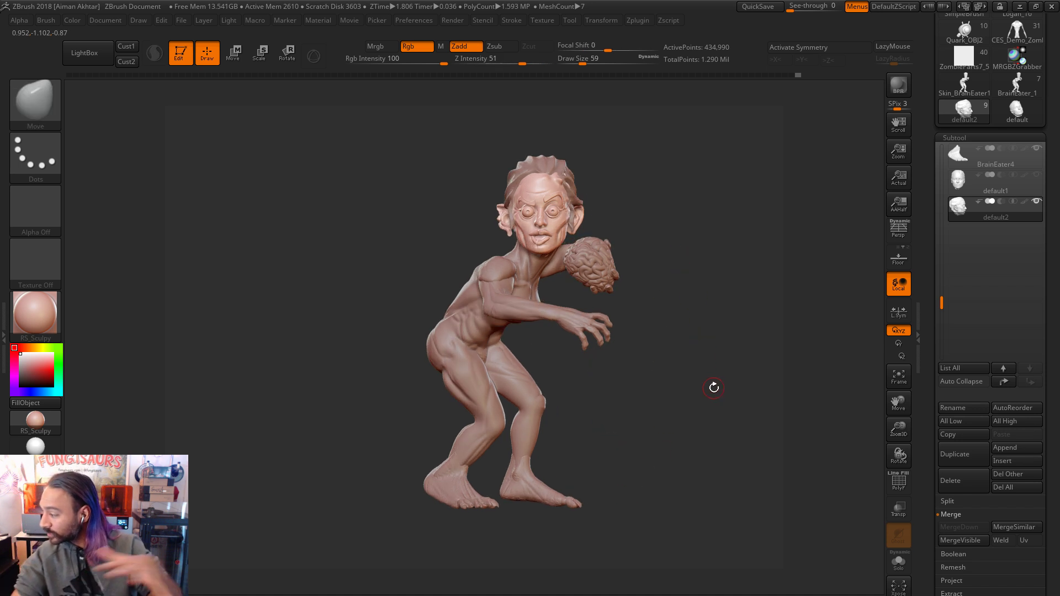
{"action": "left_click_drag", "start_coordinate": [684, 433], "coordinate": [877, 445]}
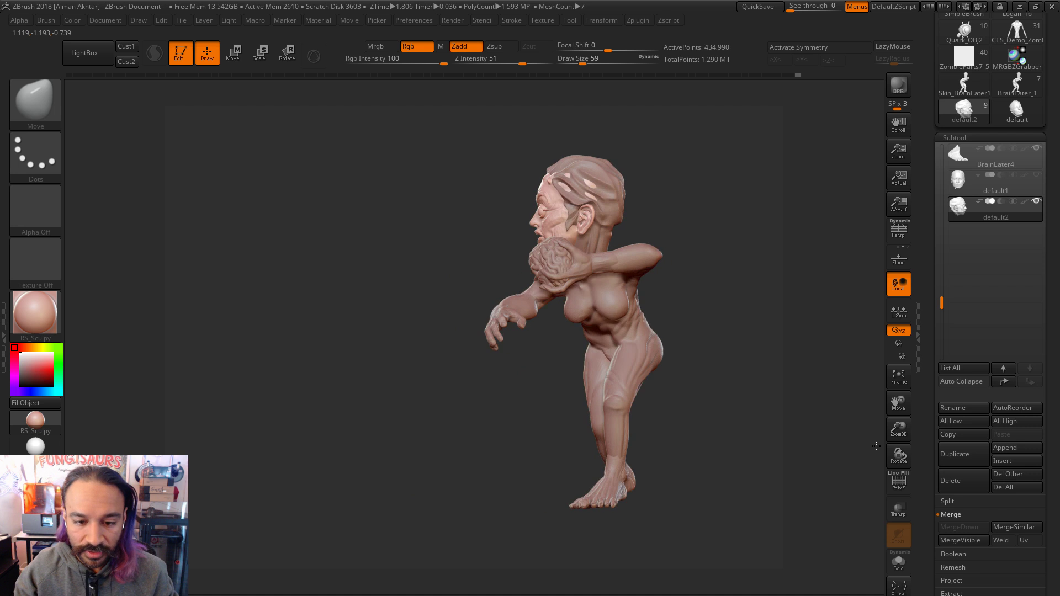
{"action": "left_click_drag", "start_coordinate": [740, 444], "coordinate": [805, 444], "text": "shift"}
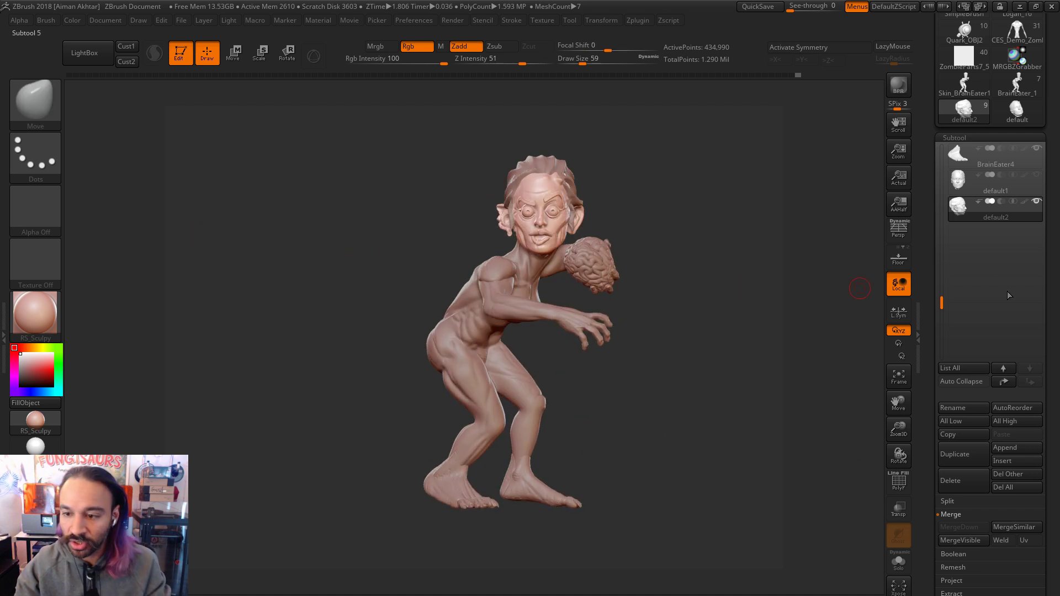
{"action": "left_click", "coordinate": [493, 339], "text": "alt"}
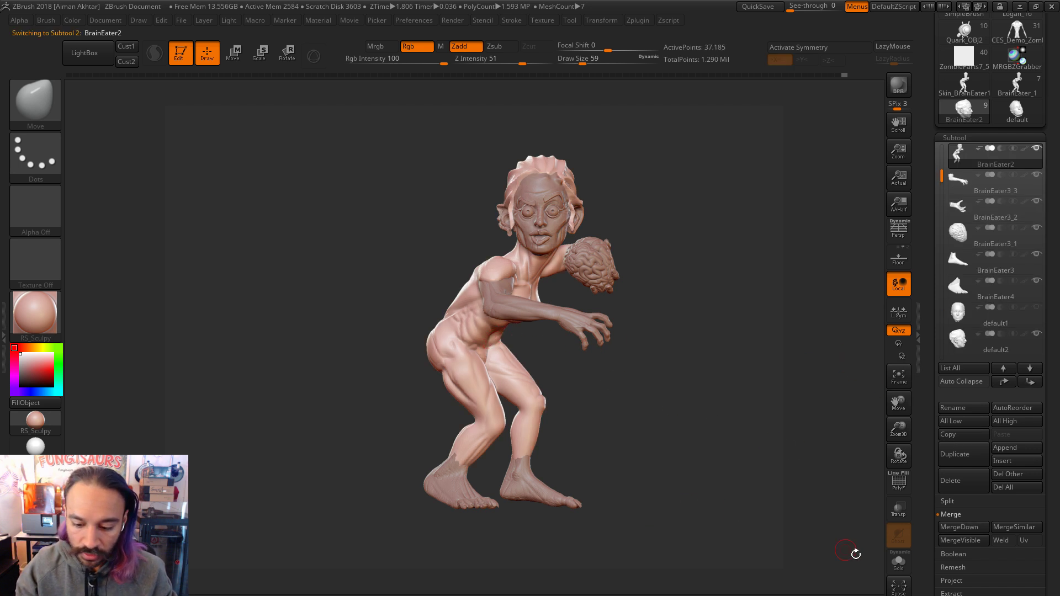
{"action": "mouse_move", "coordinate": [734, 481]}
{"action": "left_mouse_down"}
{"action": "mouse_move", "coordinate": [689, 481]}
{"action": "mouse_move", "coordinate": [727, 481]}
{"action": "left_mouse_up"}
{"action": "left_click", "coordinate": [1036, 232]}
{"action": "left_click_drag", "start_coordinate": [726, 331], "coordinate": [575, 358]}
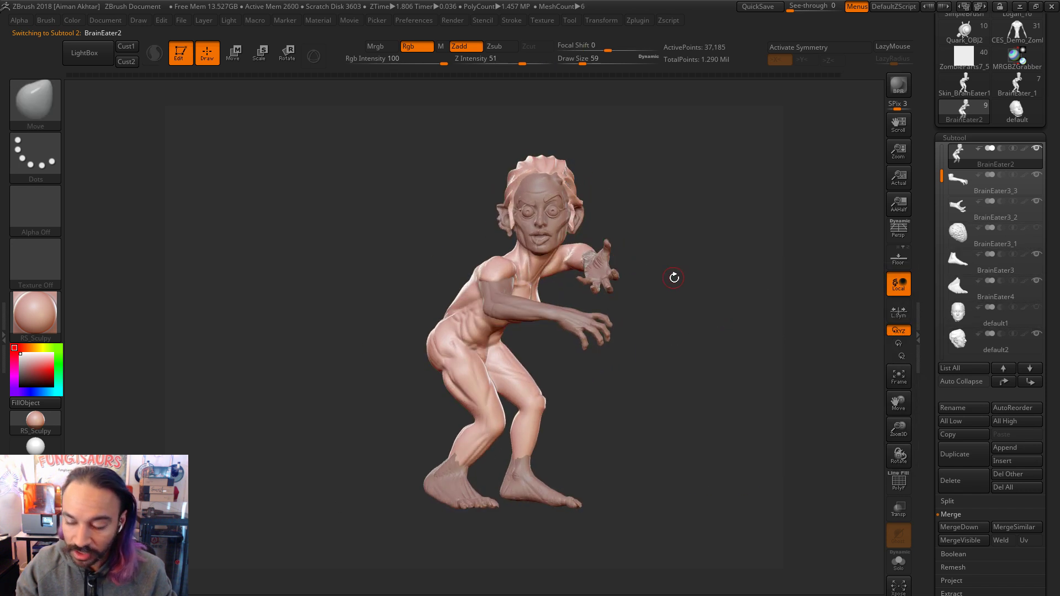
{"action": "left_click", "coordinate": [960, 540]}
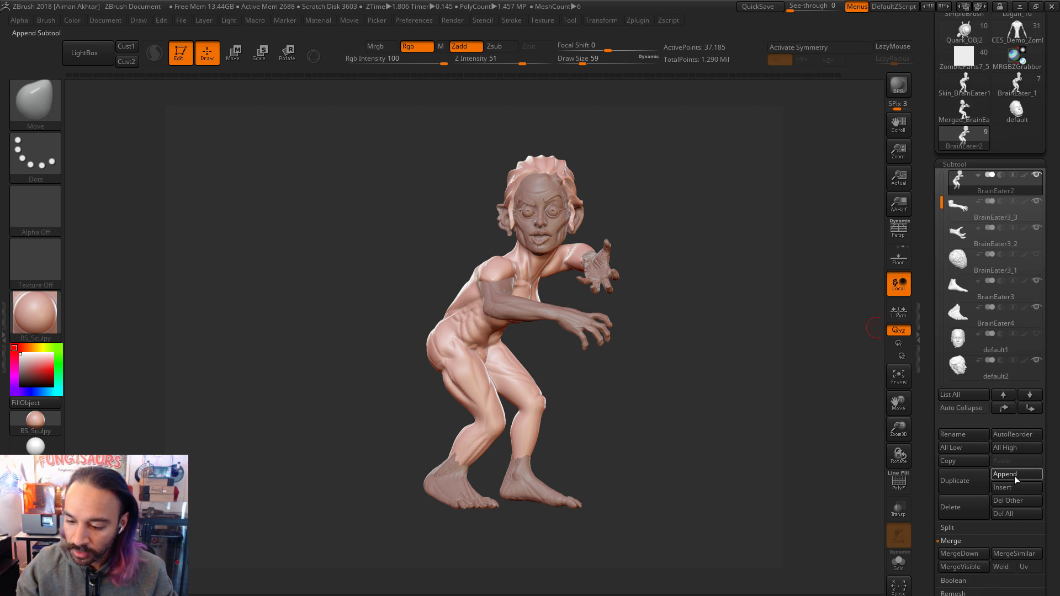
Step: Append the merged figure as a subtool, make it active and show only it together with the brain
{"action": "left_click", "coordinate": [1015, 475]}
{"action": "left_click", "coordinate": [602, 418]}
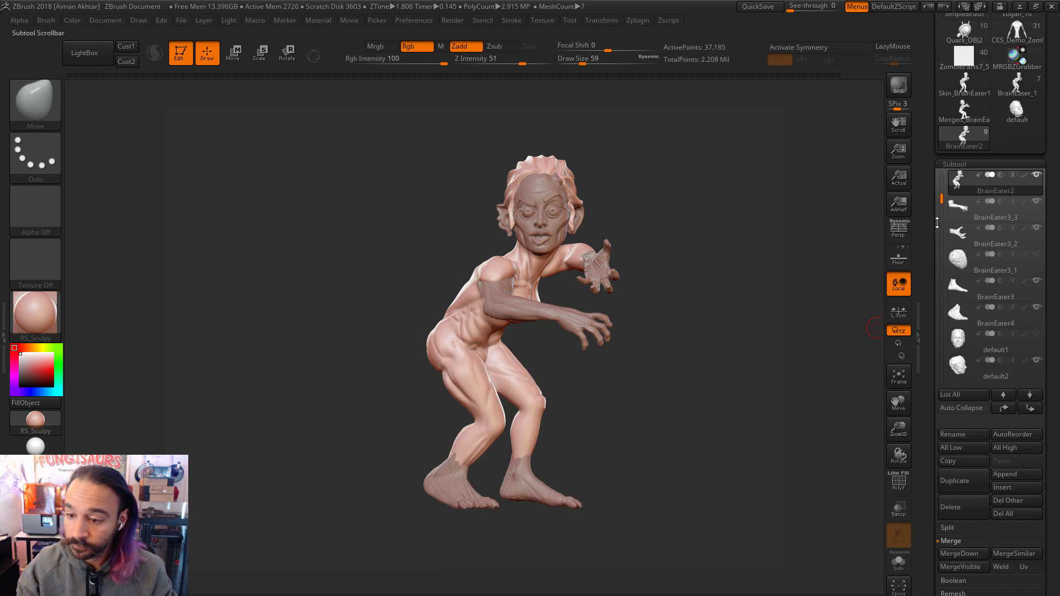
{"action": "mouse_move", "coordinate": [940, 201]}
{"action": "left_mouse_down"}
{"action": "mouse_move", "coordinate": [941, 290]}
{"action": "mouse_move", "coordinate": [941, 221]}
{"action": "left_mouse_up"}
{"action": "left_click", "coordinate": [959, 288]}
{"action": "left_click", "coordinate": [959, 215]}
{"action": "left_click", "coordinate": [1032, 407], "text": "shift"}
{"action": "left_click", "coordinate": [960, 338]}
{"action": "mouse_move", "coordinate": [691, 354]}
{"action": "left_mouse_down"}
{"action": "mouse_move", "coordinate": [460, 357]}
{"action": "mouse_move", "coordinate": [508, 356]}
{"action": "left_mouse_up"}
{"action": "mouse_move", "coordinate": [661, 409]}
{"action": "left_mouse_down"}
{"action": "mouse_move", "coordinate": [632, 416]}
{"action": "mouse_move", "coordinate": [869, 540]}
{"action": "left_mouse_up"}
Step: Save the tool as BrainEater1 in the CES_Demo_Stuff folder, replacing the existing file
{"action": "left_click", "coordinate": [971, 164]}
{"action": "left_click_drag", "start_coordinate": [1044, 166], "coordinate": [1042, 376]}
{"action": "left_click_drag", "start_coordinate": [784, 341], "coordinate": [848, 310]}
{"action": "left_click", "coordinate": [1016, 51]}
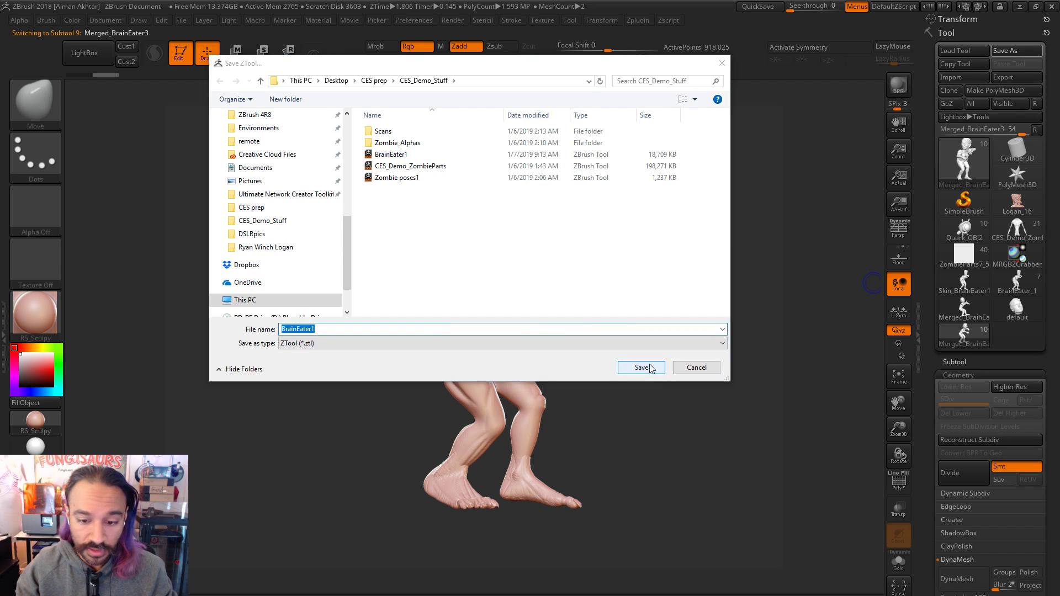
{"action": "left_click", "coordinate": [641, 367]}
{"action": "left_click", "coordinate": [549, 329]}
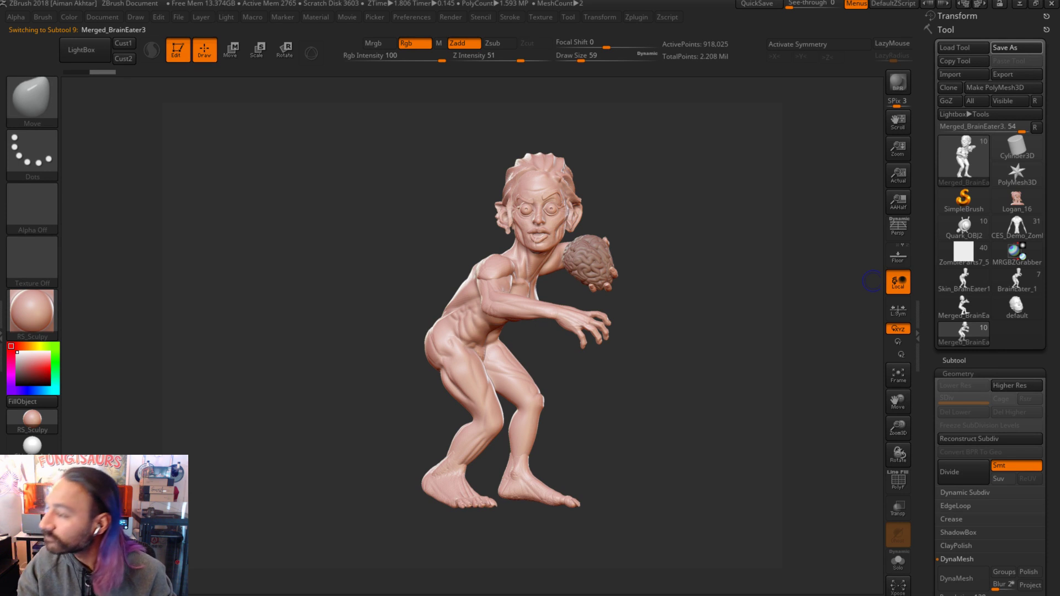
{"action": "key", "text": "ctrl+s"}
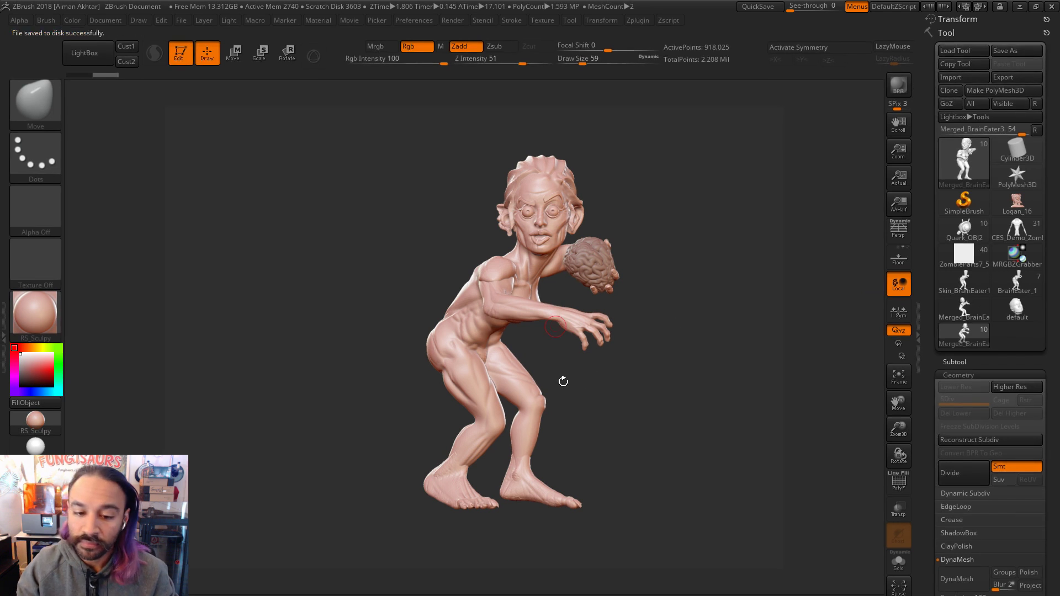
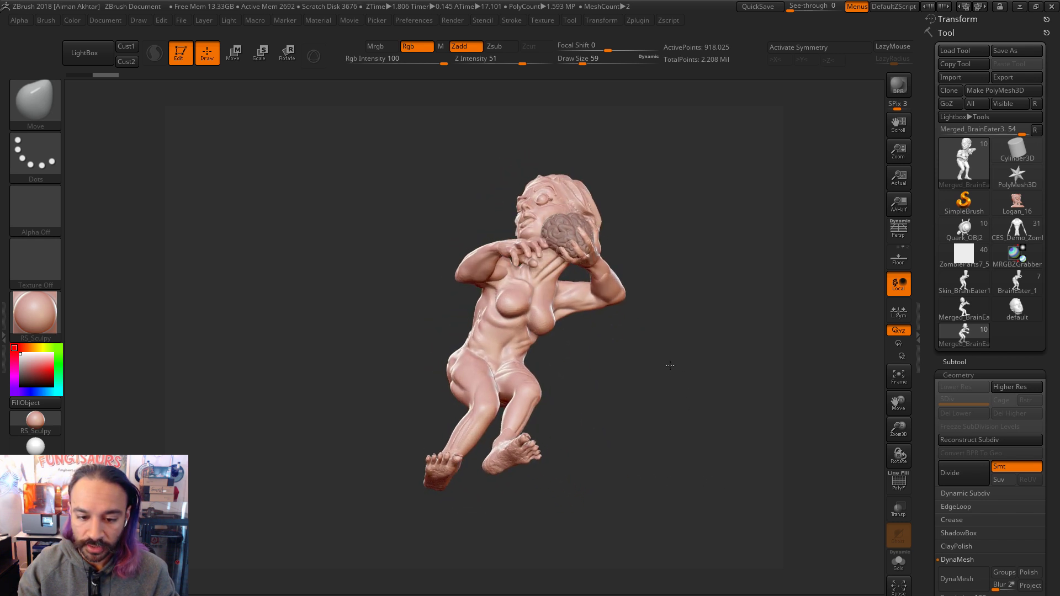
Step: Expand the figure's subtool list and choose the CurveTube brush for building hair strands
{"action": "mouse_move", "coordinate": [640, 400]}
{"action": "left_mouse_down"}
{"action": "mouse_move", "coordinate": [611, 398]}
{"action": "mouse_move", "coordinate": [684, 405]}
{"action": "mouse_move", "coordinate": [666, 404]}
{"action": "left_mouse_up"}
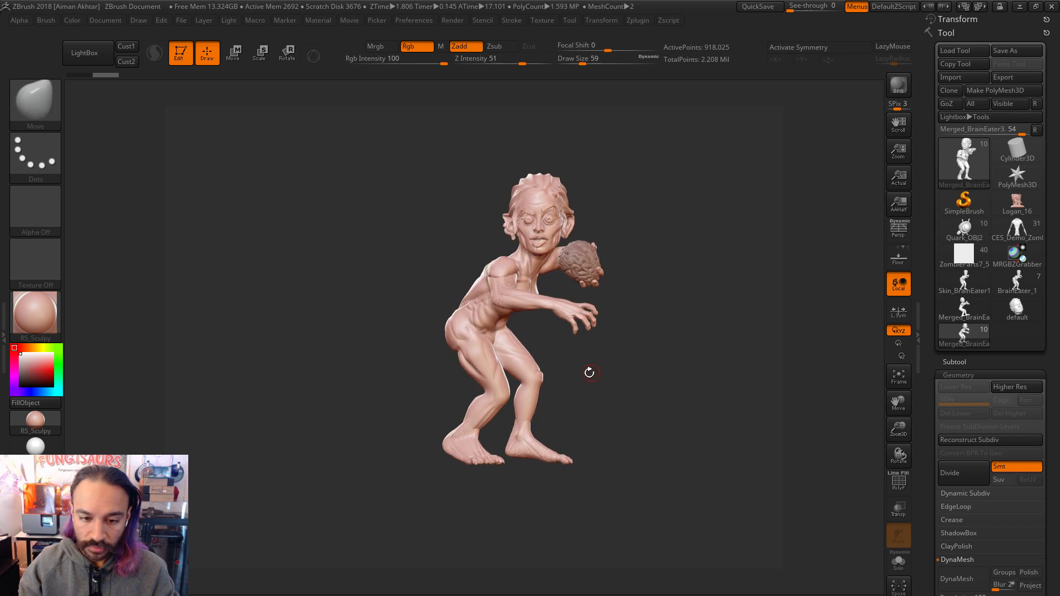
{"action": "key", "text": "s"}
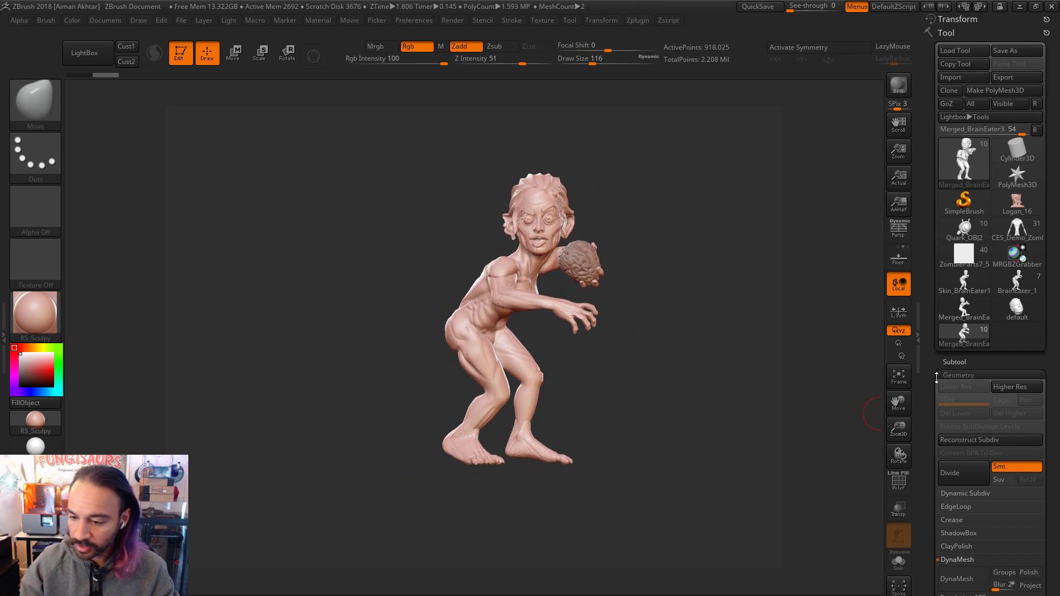
{"action": "left_click", "coordinate": [954, 361]}
{"action": "mouse_move", "coordinate": [572, 354]}
{"action": "left_mouse_down", "text": "alt"}
{"action": "mouse_move", "coordinate": [702, 401]}
{"action": "mouse_move", "coordinate": [783, 412]}
{"action": "mouse_move", "coordinate": [640, 411]}
{"action": "mouse_move", "coordinate": [608, 433]}
{"action": "mouse_move", "coordinate": [220, 237]}
{"action": "left_mouse_up", "text": "alt"}
{"action": "left_click", "coordinate": [35, 99]}
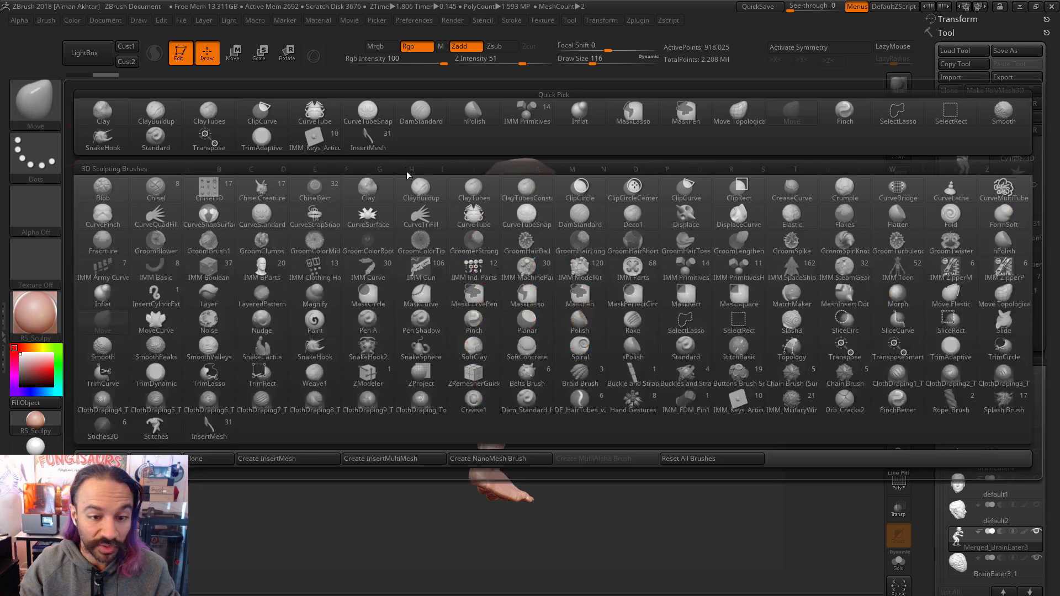
{"action": "left_click", "coordinate": [483, 224]}
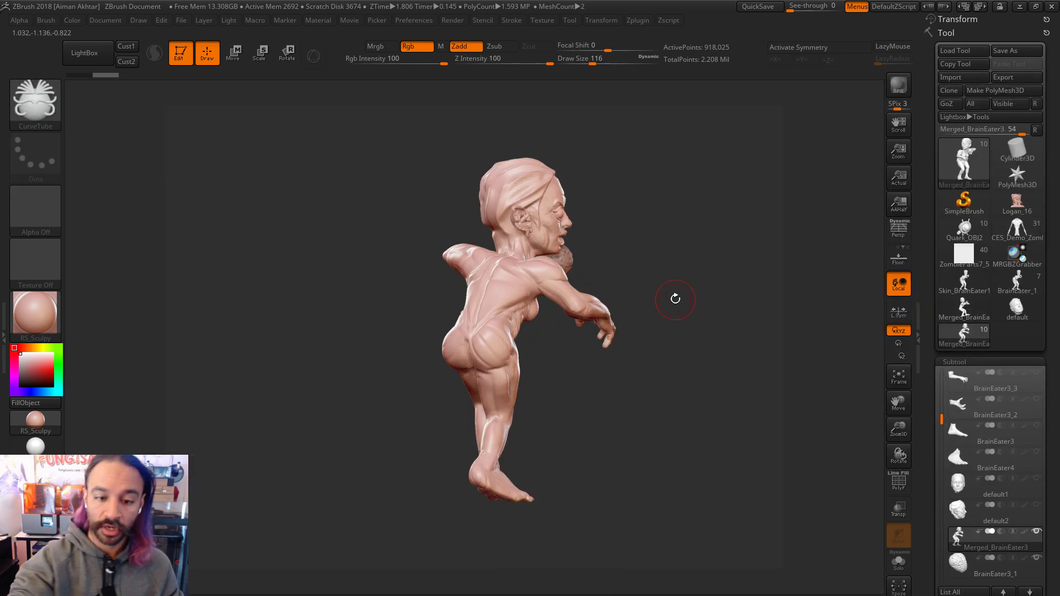
Step: Try to draw a tube strand from the side of the hair towards the shoulder at draw size 83, and undo it
{"action": "key", "text": "s"}
{"action": "key", "text": "s"}
{"action": "left_click_drag", "start_coordinate": [509, 201], "coordinate": [504, 201]}
{"action": "left_click_drag", "start_coordinate": [515, 187], "coordinate": [497, 228]}
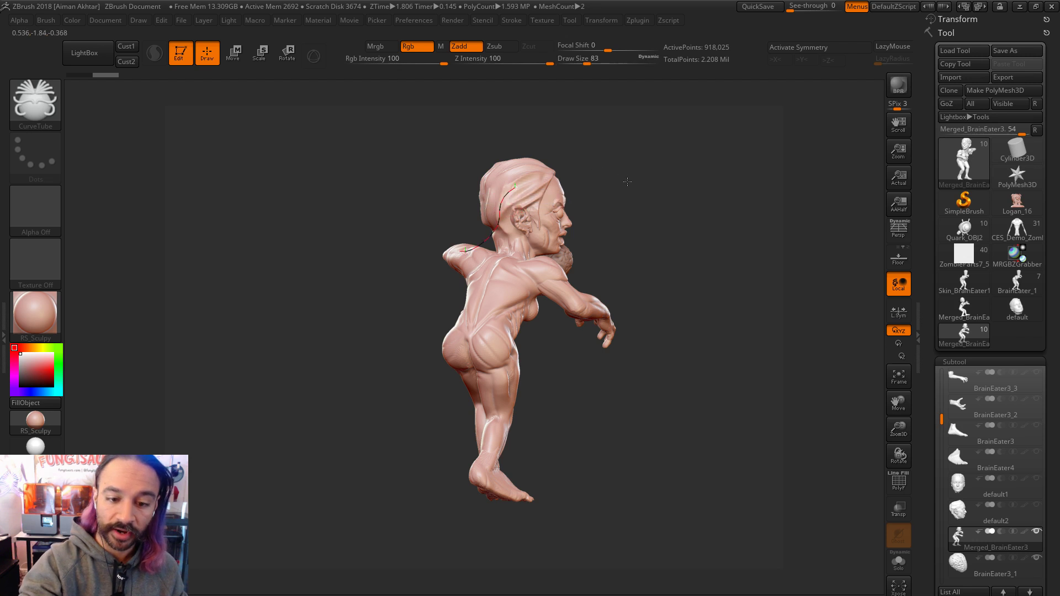
{"action": "left_click_drag", "start_coordinate": [624, 200], "coordinate": [597, 200]}
{"action": "key", "text": "ctrl+z"}
Step: Draw tube hair strands hanging from both sides of the head, using draw size 46 on the brain-holding side
{"action": "key", "text": "s"}
{"action": "left_click_drag", "start_coordinate": [528, 198], "coordinate": [501, 198]}
{"action": "mouse_move", "coordinate": [600, 225]}
{"action": "left_mouse_down"}
{"action": "mouse_move", "coordinate": [579, 197]}
{"action": "mouse_move", "coordinate": [580, 180]}
{"action": "mouse_move", "coordinate": [597, 185]}
{"action": "left_mouse_up"}
{"action": "mouse_move", "coordinate": [710, 185]}
{"action": "left_mouse_down"}
{"action": "mouse_move", "coordinate": [781, 177]}
{"action": "mouse_move", "coordinate": [627, 203]}
{"action": "mouse_move", "coordinate": [578, 194]}
{"action": "left_mouse_up"}
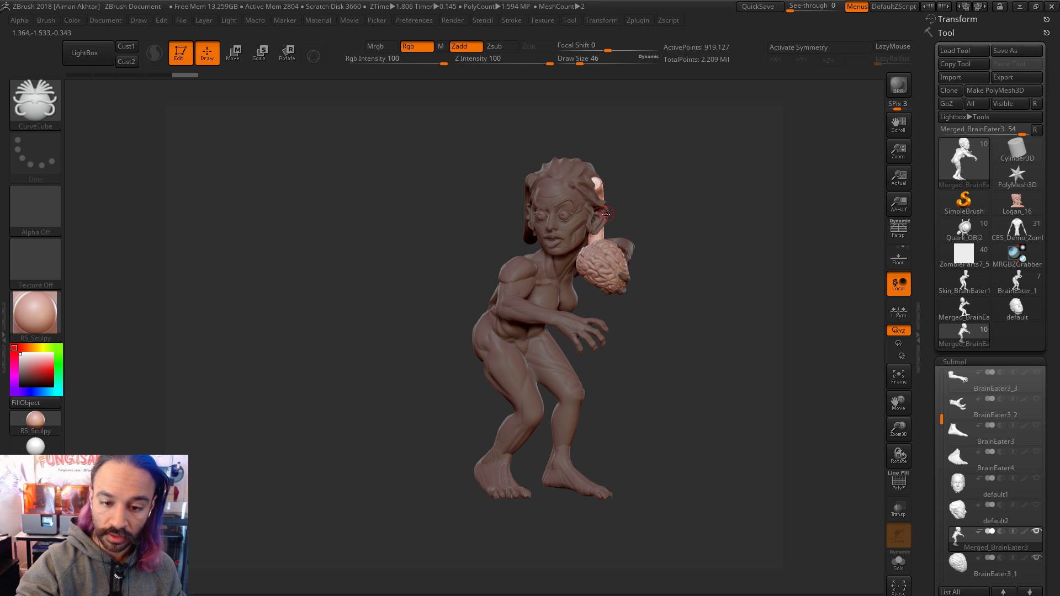
Step: Switch to the Move brush at draw size 318 and bend the strand on the brain-holding side along the head
{"action": "key", "text": "b"}
{"action": "key", "text": "m"}
{"action": "key", "text": "v"}
{"action": "key", "text": "d"}
{"action": "left_click", "coordinate": [491, 214]}
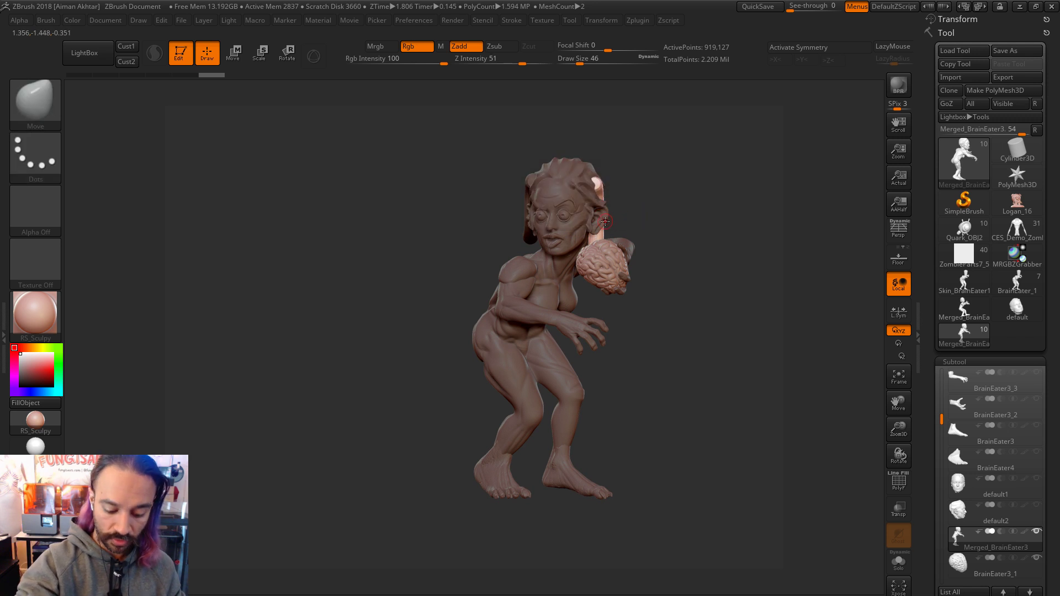
{"action": "key", "text": "s"}
{"action": "mouse_move", "coordinate": [610, 215]}
{"action": "left_mouse_down"}
{"action": "mouse_move", "coordinate": [628, 213]}
{"action": "mouse_move", "coordinate": [606, 216]}
{"action": "left_mouse_up"}
{"action": "key", "text": "s"}
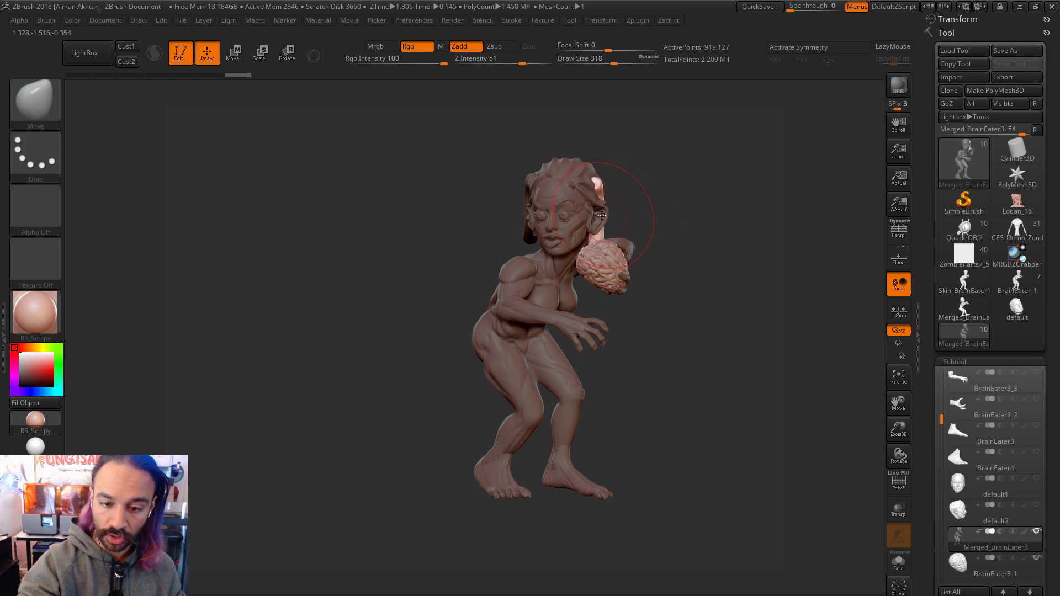
{"action": "mouse_move", "coordinate": [670, 177]}
{"action": "left_mouse_down"}
{"action": "mouse_move", "coordinate": [612, 225]}
{"action": "mouse_move", "coordinate": [607, 187]}
{"action": "mouse_move", "coordinate": [614, 212]}
{"action": "left_mouse_up"}
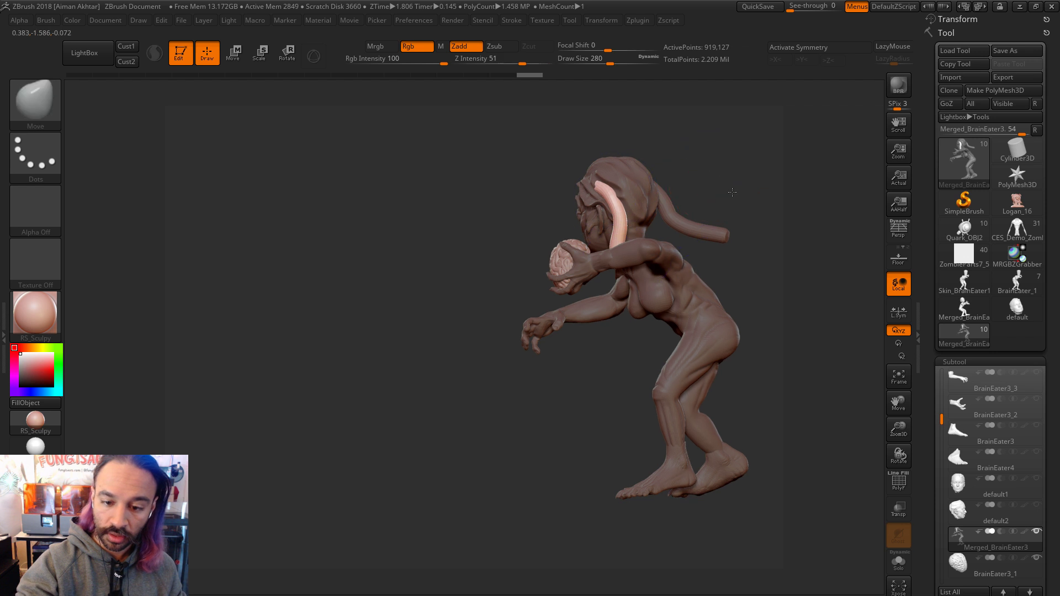
Step: Curve the strand on the brain-holding side behind the ear, reducing the Move brush to draw size 182
{"action": "left_click_drag", "start_coordinate": [726, 184], "coordinate": [745, 197]}
{"action": "key", "text": "s"}
{"action": "left_click_drag", "start_coordinate": [593, 234], "coordinate": [587, 235]}
{"action": "left_click_drag", "start_coordinate": [612, 223], "coordinate": [610, 238], "text": "shift"}
{"action": "left_click_drag", "start_coordinate": [741, 185], "coordinate": [765, 188]}
{"action": "key", "text": "s"}
{"action": "mouse_move", "coordinate": [617, 224]}
{"action": "left_mouse_down"}
{"action": "mouse_move", "coordinate": [601, 239]}
{"action": "mouse_move", "coordinate": [612, 237]}
{"action": "left_mouse_up"}
{"action": "left_click_drag", "start_coordinate": [614, 218], "coordinate": [611, 264], "text": "shift"}
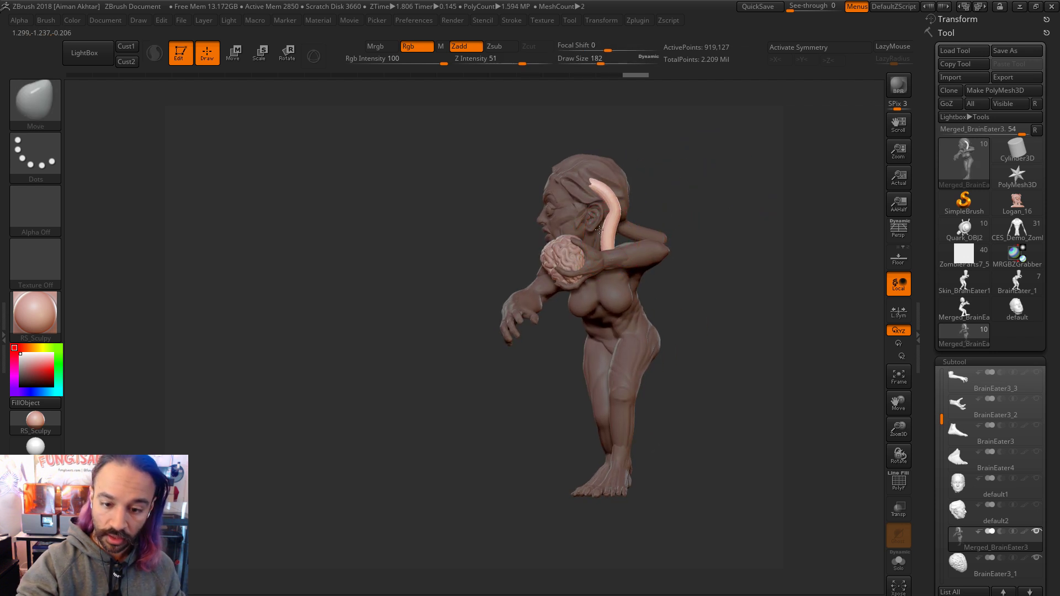
Step: Fit the lower half of the brain-side strand closer to the neck with the Move brush at draw size 163
{"action": "mouse_move", "coordinate": [704, 185]}
{"action": "left_mouse_down"}
{"action": "mouse_move", "coordinate": [743, 187]}
{"action": "mouse_move", "coordinate": [717, 217]}
{"action": "mouse_move", "coordinate": [712, 201]}
{"action": "left_mouse_up"}
{"action": "key", "text": "s"}
{"action": "left_click_drag", "start_coordinate": [613, 249], "coordinate": [609, 241]}
{"action": "left_click_drag", "start_coordinate": [681, 215], "coordinate": [706, 218]}
{"action": "left_click_drag", "start_coordinate": [608, 249], "coordinate": [607, 242], "text": "shift"}
{"action": "left_click_drag", "start_coordinate": [735, 231], "coordinate": [669, 222]}
{"action": "left_click_drag", "start_coordinate": [665, 210], "coordinate": [656, 228]}
{"action": "mouse_move", "coordinate": [724, 184]}
{"action": "left_mouse_down"}
{"action": "mouse_move", "coordinate": [671, 179]}
{"action": "mouse_move", "coordinate": [691, 177]}
{"action": "mouse_move", "coordinate": [659, 211]}
{"action": "mouse_move", "coordinate": [626, 213]}
{"action": "mouse_move", "coordinate": [617, 228]}
{"action": "left_mouse_up"}
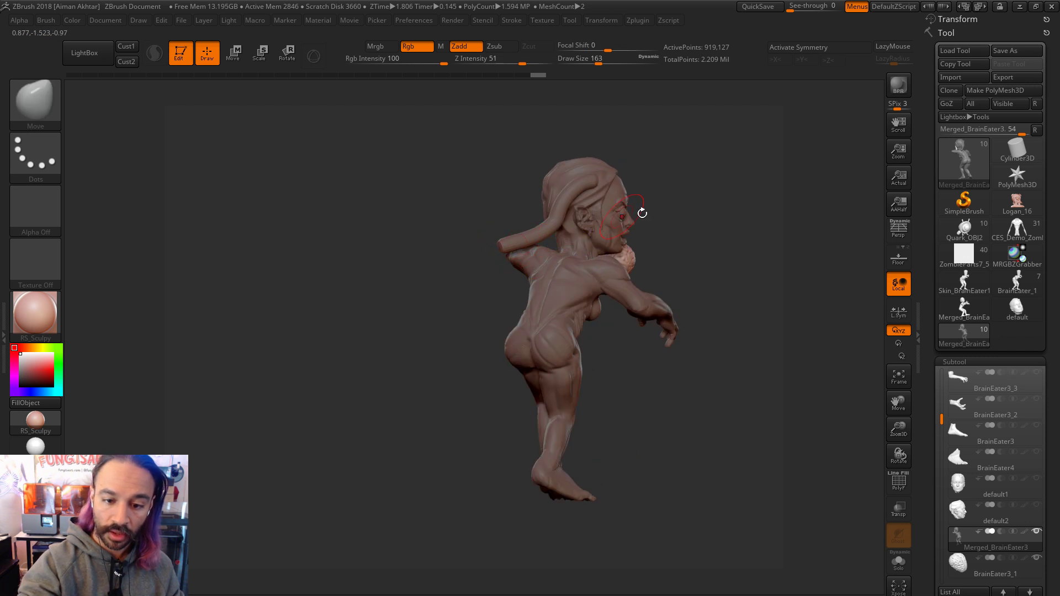
Step: Clear the mask, isolate and mask the opposite side strand, show the whole figure and invert the mask to free only that strand
{"action": "left_click_drag", "start_coordinate": [689, 220], "coordinate": [698, 277]}
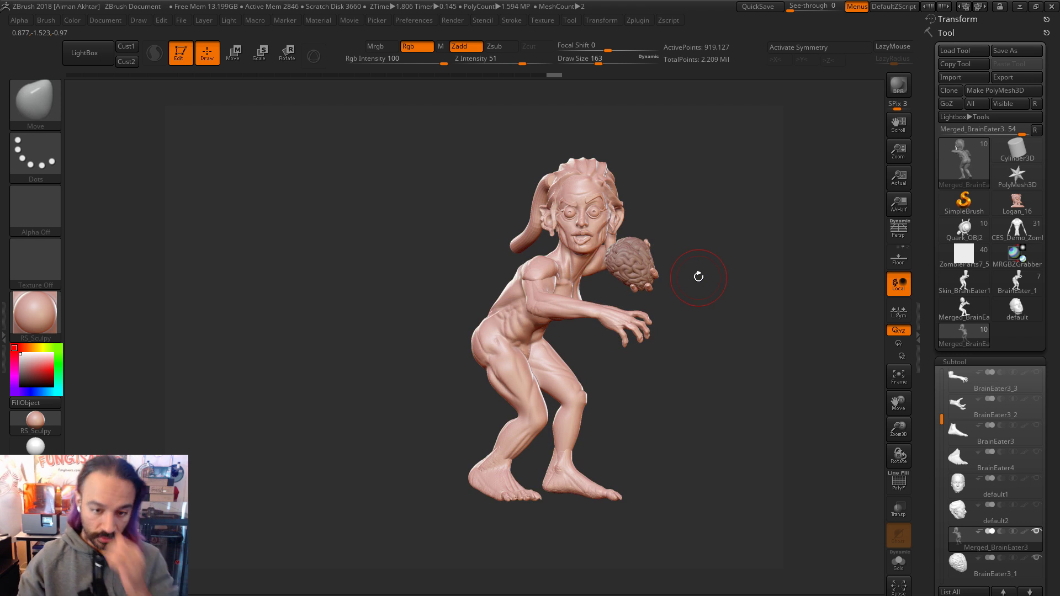
{"action": "left_click", "coordinate": [522, 244], "text": "ctrl+shift"}
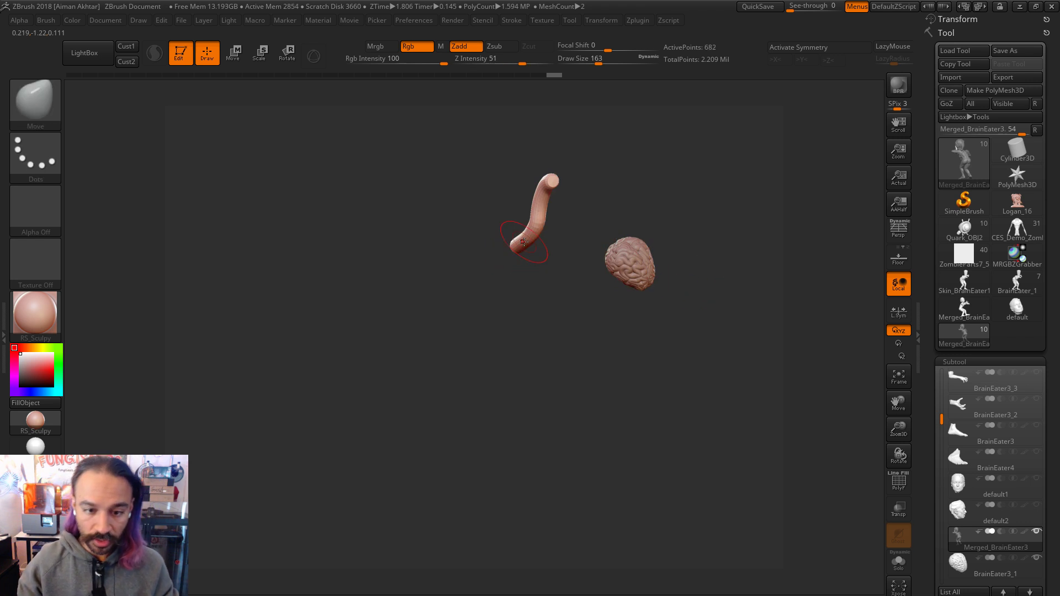
{"action": "mouse_move", "coordinate": [587, 145]}
{"action": "left_mouse_down", "text": "ctrl"}
{"action": "mouse_move", "coordinate": [522, 322]}
{"action": "mouse_move", "coordinate": [591, 260]}
{"action": "left_mouse_up", "text": "ctrl"}
{"action": "left_click", "coordinate": [727, 230], "text": "ctrl+shift"}
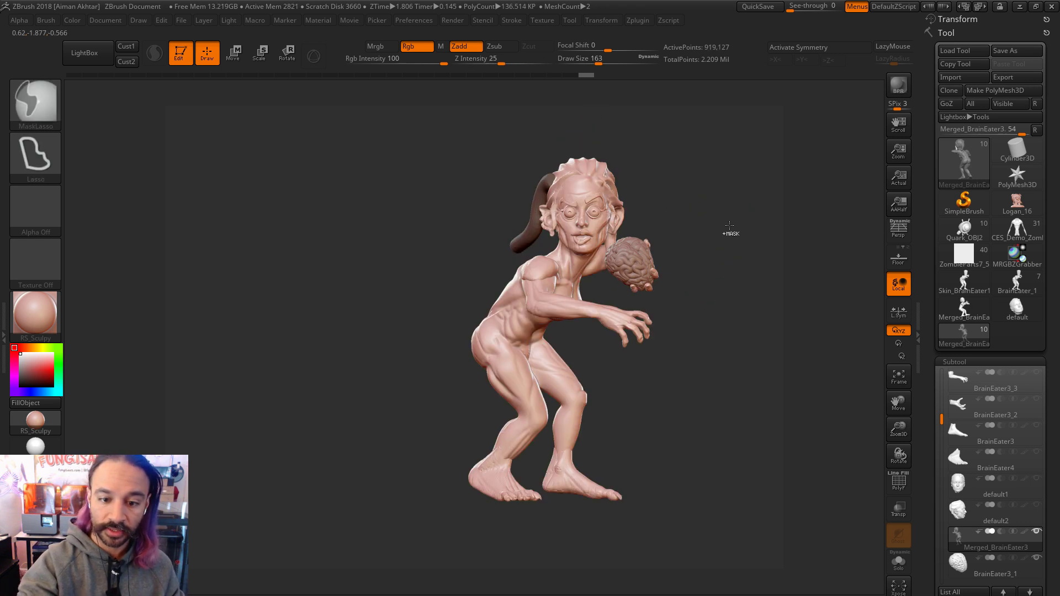
{"action": "left_click", "coordinate": [731, 227], "text": "ctrl"}
Step: Pull the upper end of the unmasked strand forward onto the hairline above the temple, using the Move brush at draw size 136
{"action": "key", "text": "s"}
{"action": "left_click", "coordinate": [558, 181]}
{"action": "left_click_drag", "start_coordinate": [553, 178], "coordinate": [572, 171]}
{"action": "mouse_move", "coordinate": [676, 159]}
{"action": "left_mouse_down"}
{"action": "mouse_move", "coordinate": [555, 181]}
{"action": "mouse_move", "coordinate": [575, 175]}
{"action": "left_mouse_up"}
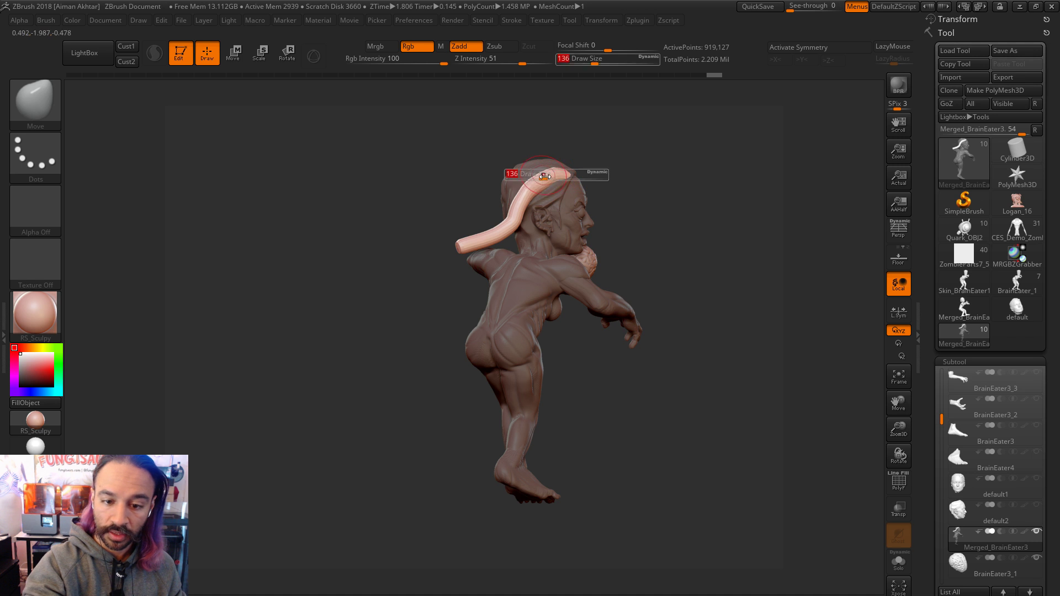
{"action": "mouse_move", "coordinate": [646, 165]}
{"action": "left_mouse_down"}
{"action": "mouse_move", "coordinate": [514, 250]}
{"action": "mouse_move", "coordinate": [529, 228]}
{"action": "mouse_move", "coordinate": [553, 231]}
{"action": "mouse_move", "coordinate": [536, 238]}
{"action": "mouse_move", "coordinate": [543, 251]}
{"action": "left_mouse_up"}
Step: Push the lower end of the unmasked strand in towards the neck, varying the Move brush between draw sizes 593 and 280
{"action": "key", "text": "s"}
{"action": "key", "text": "s"}
{"action": "key", "text": "s"}
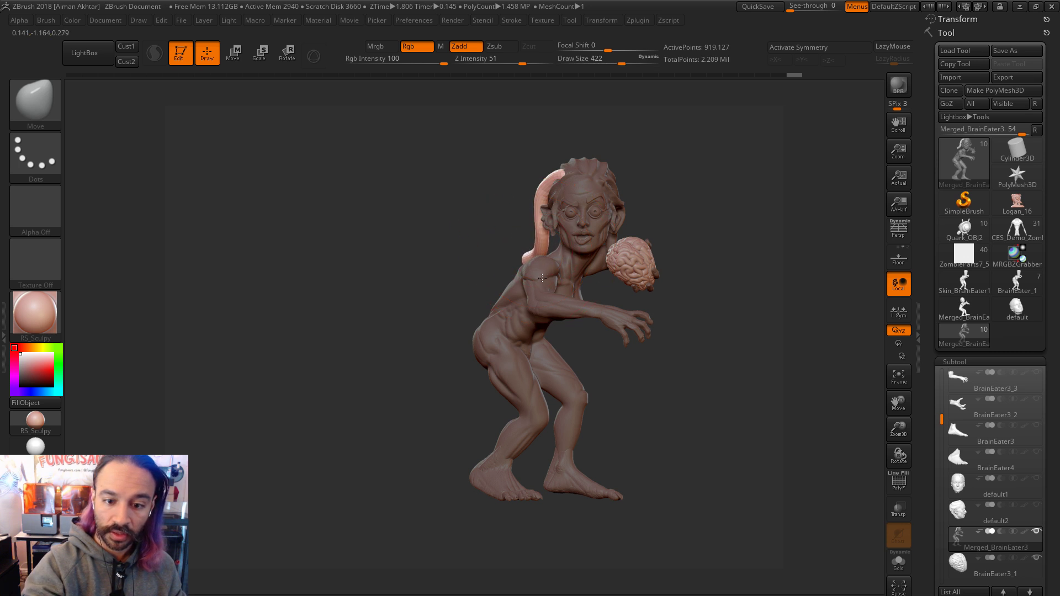
{"action": "left_click_drag", "start_coordinate": [683, 195], "coordinate": [724, 182]}
{"action": "key", "text": "bracketright"}
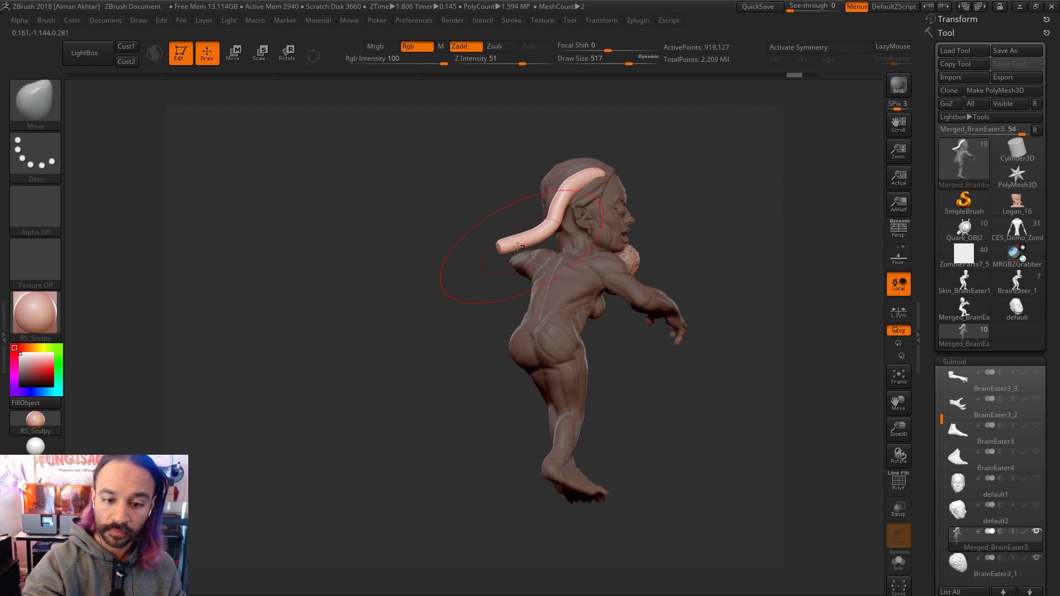
{"action": "key", "text": "bracketright"}
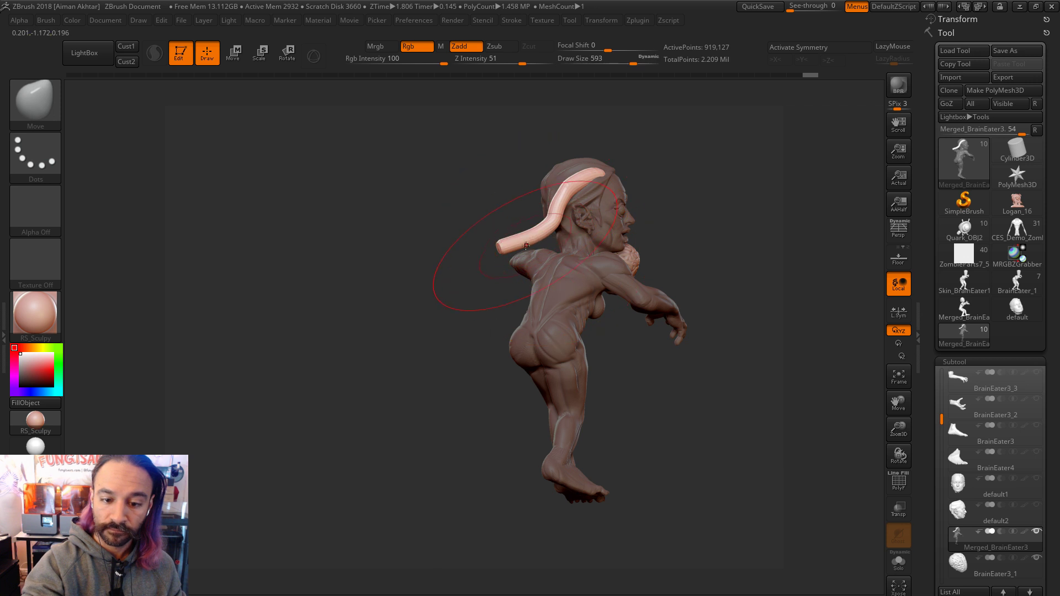
{"action": "key", "text": "bracketleft"}
{"action": "key", "text": "bracketleft"}
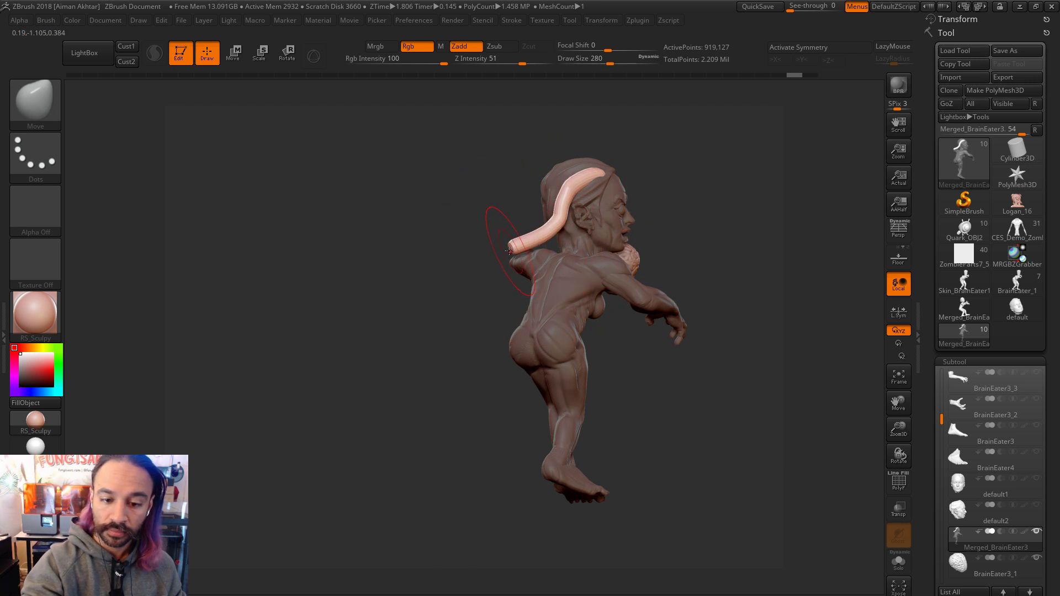
{"action": "key", "text": "bracketleft"}
Step: Taper the free end of the strand to a narrow tip and shape its bend, enlarging the Move brush to draw size 379
{"action": "key", "text": "s"}
{"action": "mouse_move", "coordinate": [501, 259]}
{"action": "left_mouse_down"}
{"action": "mouse_move", "coordinate": [531, 243]}
{"action": "mouse_move", "coordinate": [506, 244]}
{"action": "mouse_move", "coordinate": [525, 236]}
{"action": "left_mouse_up"}
{"action": "key", "text": "s"}
{"action": "left_click_drag", "start_coordinate": [511, 242], "coordinate": [516, 237]}
{"action": "left_click_drag", "start_coordinate": [694, 210], "coordinate": [685, 213]}
{"action": "left_click_drag", "start_coordinate": [554, 219], "coordinate": [563, 221], "text": "shift"}
{"action": "key", "text": "s"}
{"action": "left_click_drag", "start_coordinate": [571, 222], "coordinate": [561, 221]}
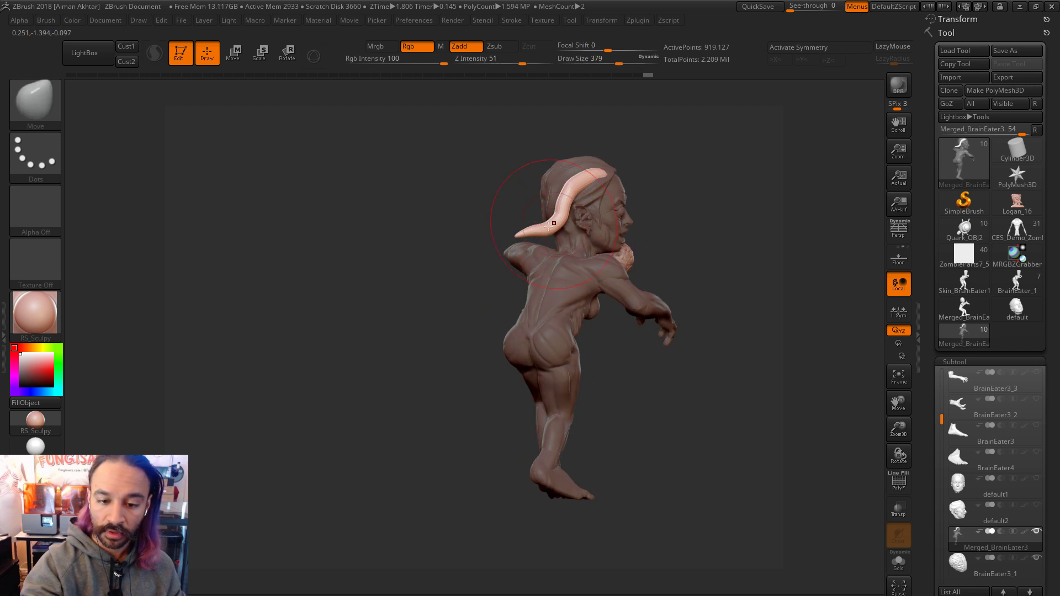
Step: Arc the middle of the tapered strand around the back of the ear with the Move brush
{"action": "right_click_drag", "start_coordinate": [613, 203], "coordinate": [500, 234]}
{"action": "key", "text": "s"}
Step: Refine the strand's curl and flicked-out tip at draw sizes 163 and 172, and clear the mask
{"action": "key", "text": "s"}
{"action": "left_click_drag", "start_coordinate": [523, 232], "coordinate": [546, 198]}
{"action": "left_click_drag", "start_coordinate": [559, 193], "coordinate": [564, 191]}
{"action": "key", "text": "shift"}
{"action": "right_click_drag", "start_coordinate": [558, 259], "coordinate": [533, 249]}
{"action": "key", "text": "s"}
{"action": "left_click_drag", "start_coordinate": [558, 221], "coordinate": [553, 220]}
{"action": "left_click_drag", "start_coordinate": [551, 223], "coordinate": [544, 219]}
{"action": "right_click_drag", "start_coordinate": [519, 221], "coordinate": [574, 227]}
{"action": "key", "text": "s"}
{"action": "left_click_drag", "start_coordinate": [553, 237], "coordinate": [545, 238]}
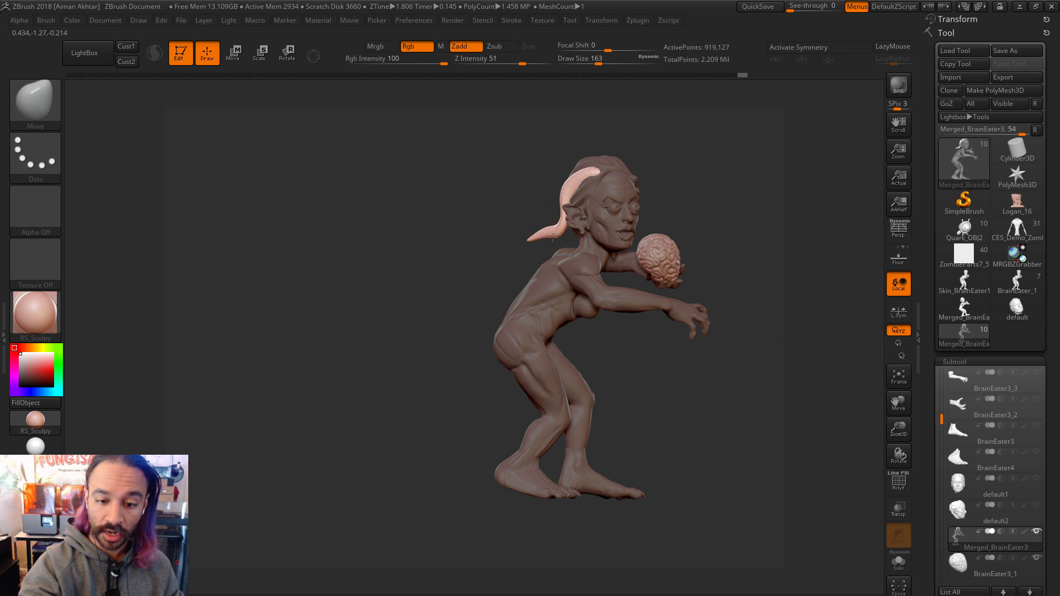
{"action": "right_click_drag", "start_coordinate": [545, 217], "coordinate": [550, 216]}
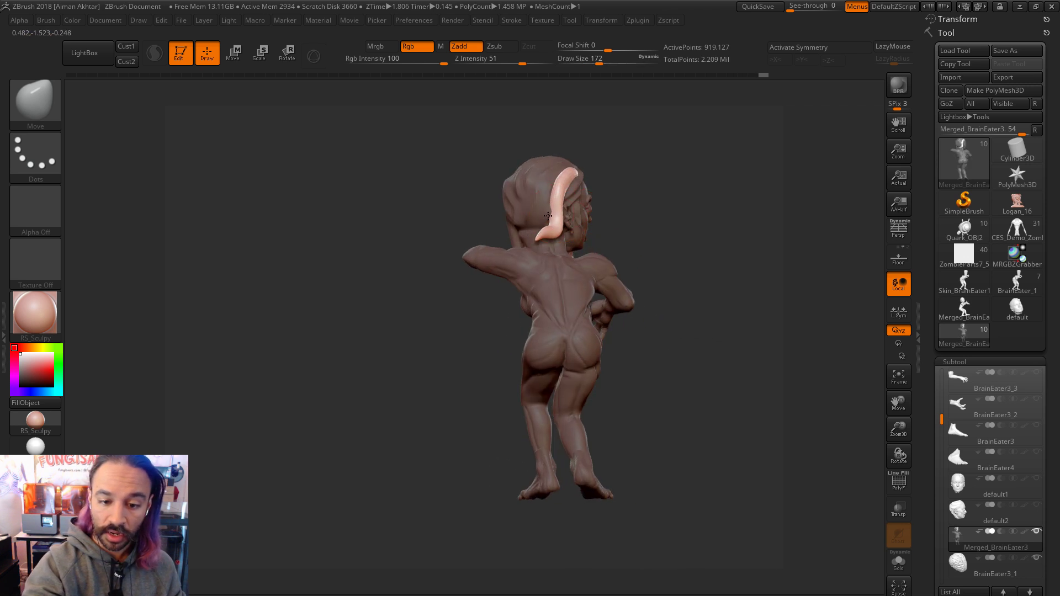
{"action": "mouse_move", "coordinate": [623, 191]}
{"action": "left_mouse_down"}
{"action": "mouse_move", "coordinate": [703, 239]}
{"action": "mouse_move", "coordinate": [715, 268]}
{"action": "mouse_move", "coordinate": [721, 245]}
{"action": "mouse_move", "coordinate": [676, 312]}
{"action": "left_mouse_up"}
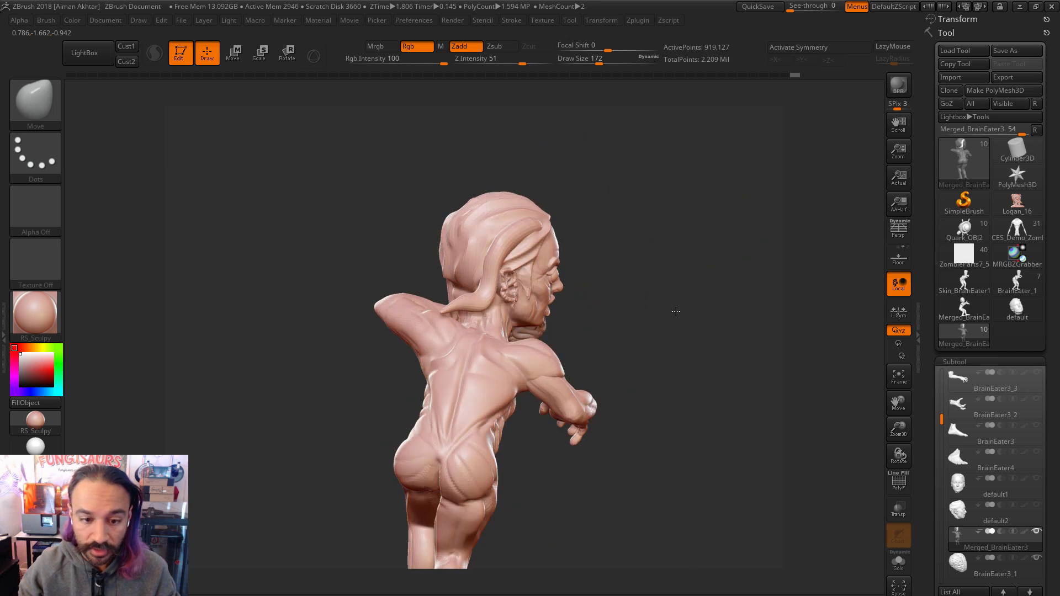
Step: Switch back to the CurveTube brush and turn to the back of the head
{"action": "left_click", "coordinate": [38, 108]}
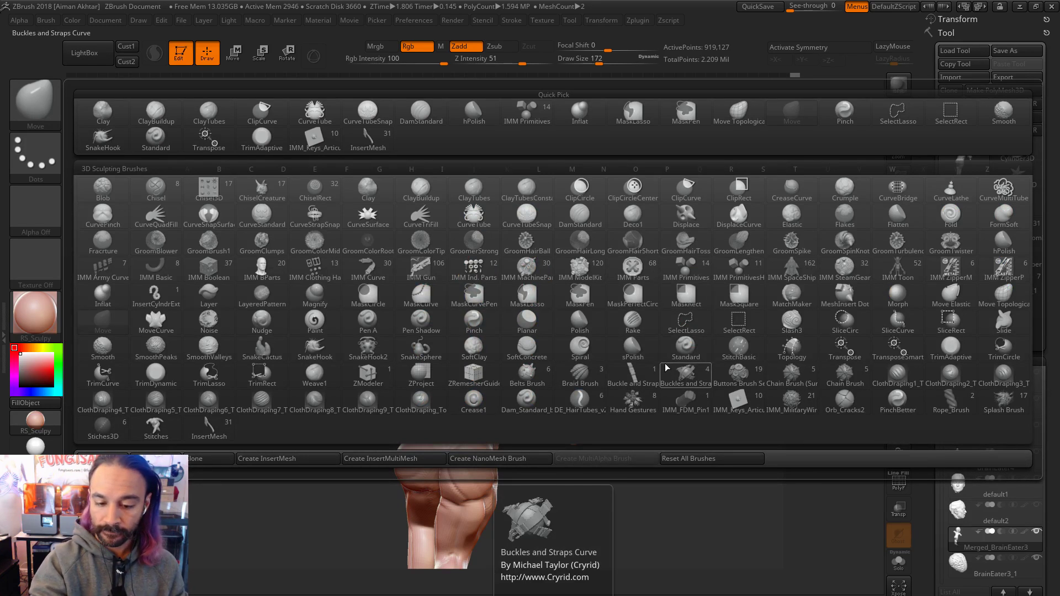
{"action": "left_click", "coordinate": [480, 225]}
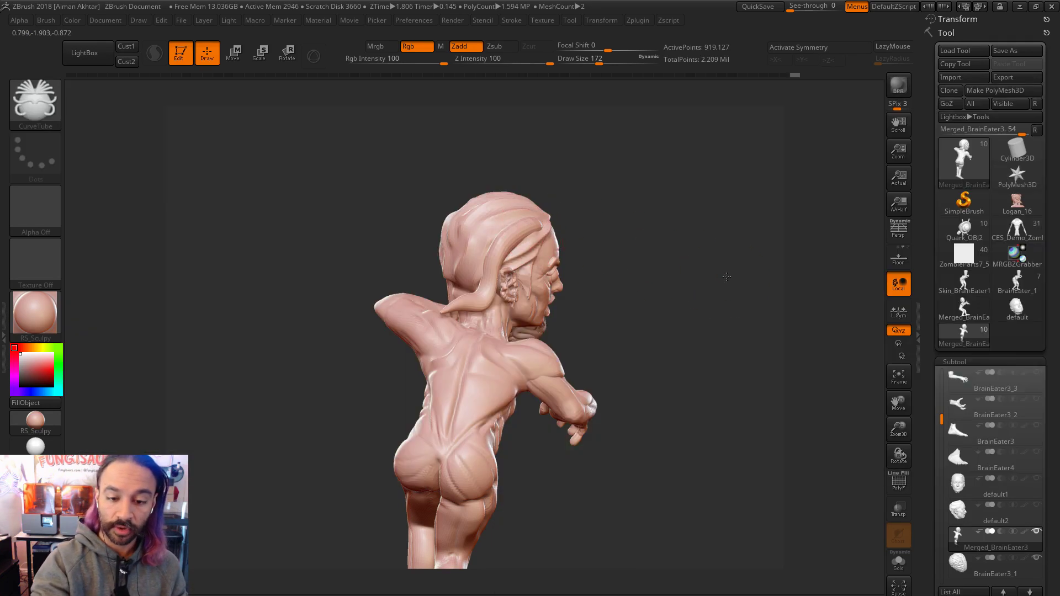
{"action": "left_click_drag", "start_coordinate": [727, 279], "coordinate": [756, 276]}
Step: Try to draw a tube strand from the crown to the nape at draw size 158, and undo it
{"action": "key", "text": "s"}
{"action": "left_click_drag", "start_coordinate": [611, 217], "coordinate": [643, 220]}
{"action": "key", "text": "s"}
{"action": "left_click_drag", "start_coordinate": [473, 231], "coordinate": [465, 226]}
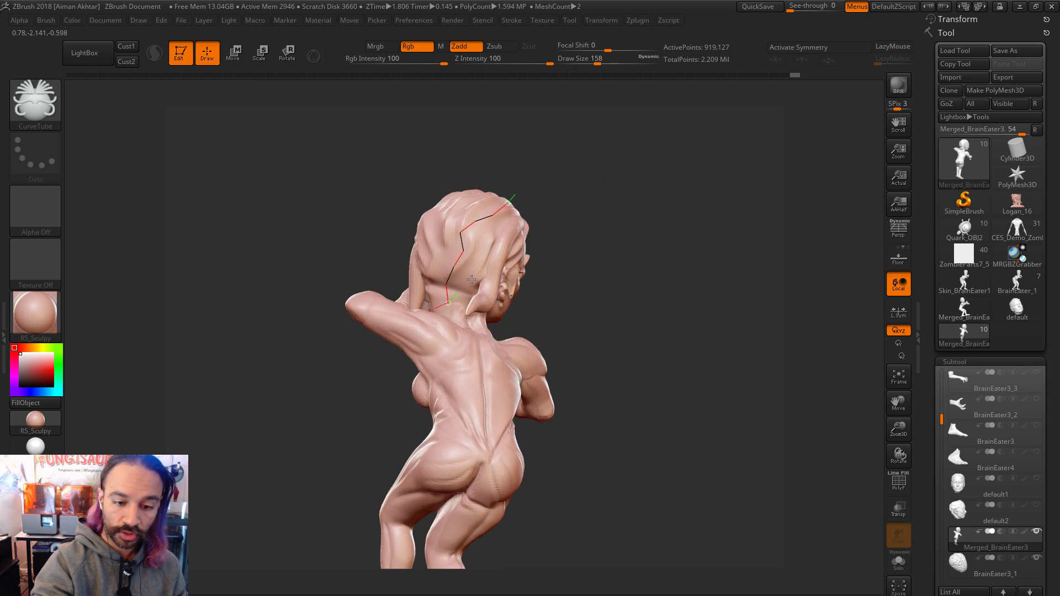
{"action": "key", "text": "ctrl+z"}
Step: Draw a tube strand down the back of the head to the nape at draw size 59, undoing the misplaced attempts
{"action": "key", "text": "s"}
{"action": "left_click_drag", "start_coordinate": [479, 236], "coordinate": [464, 237]}
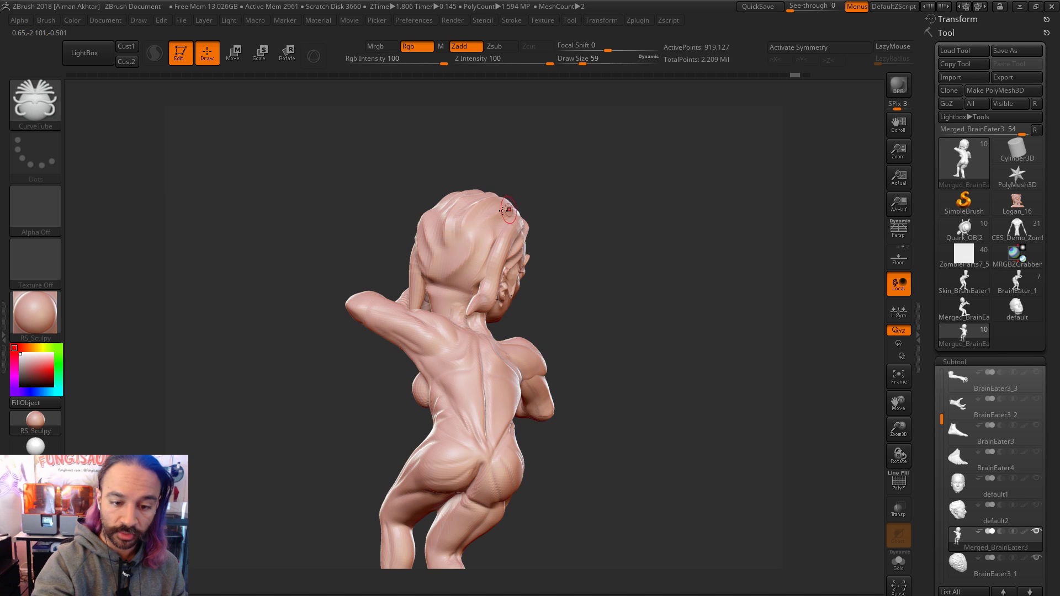
{"action": "key", "text": "ctrl+z"}
{"action": "left_click_drag", "start_coordinate": [580, 236], "coordinate": [480, 221]}
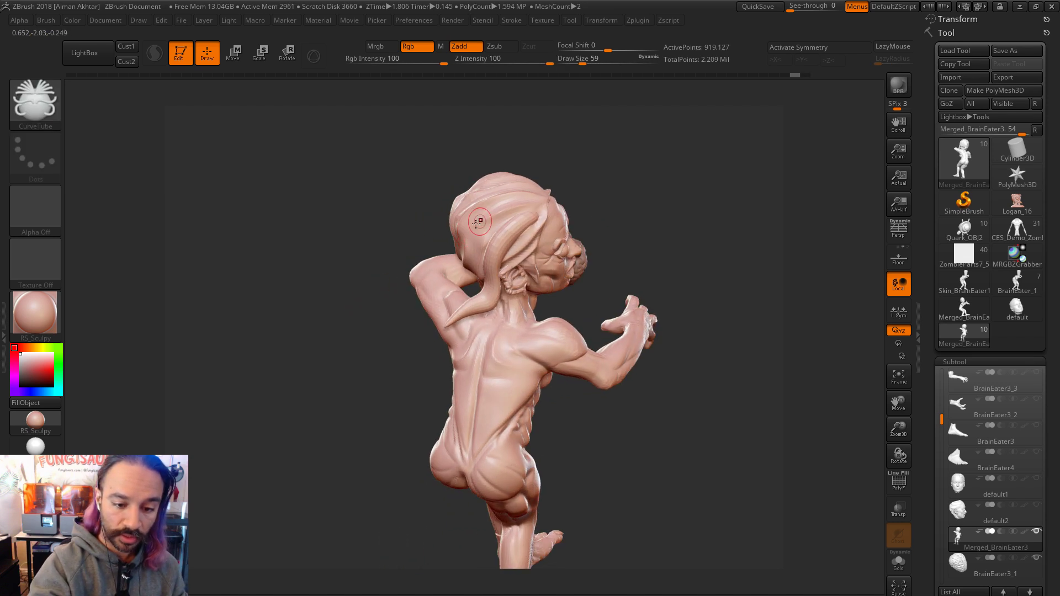
{"action": "left_click_drag", "start_coordinate": [461, 304], "coordinate": [456, 311]}
{"action": "left_click_drag", "start_coordinate": [650, 219], "coordinate": [563, 217]}
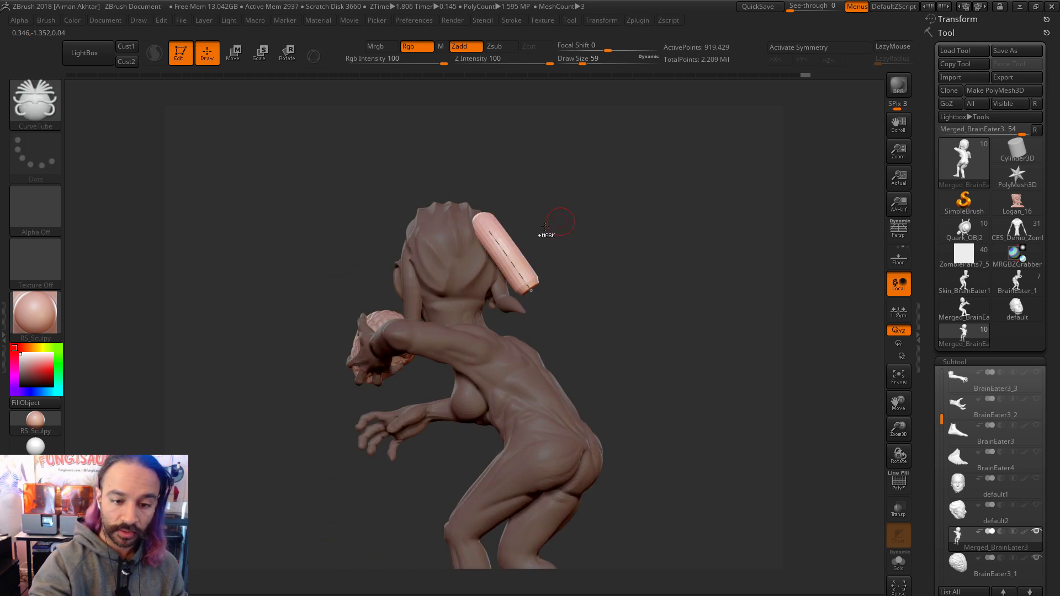
{"action": "key", "text": "ctrl+z"}
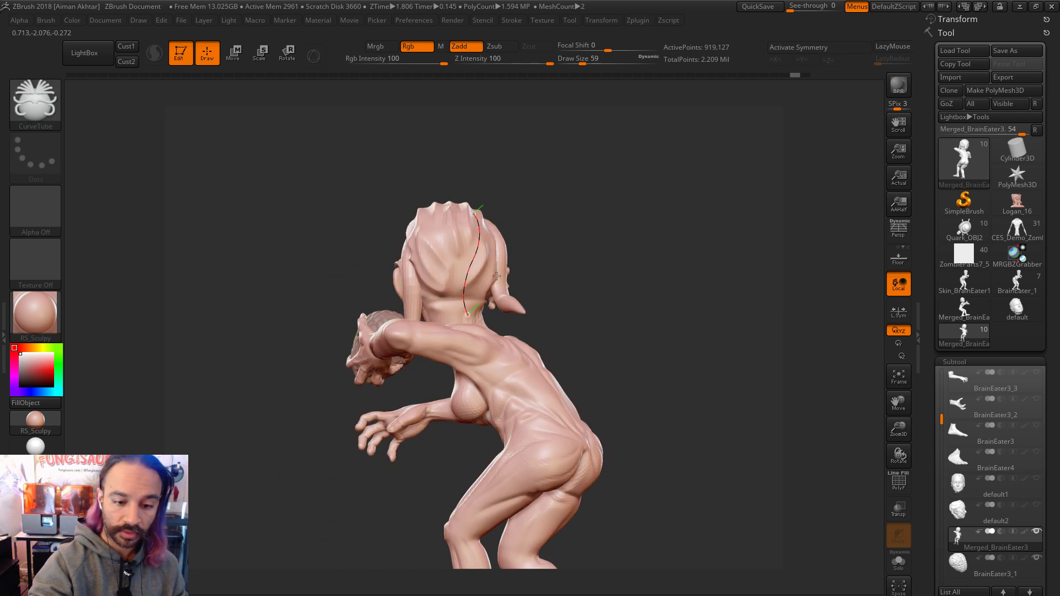
{"action": "left_click_drag", "start_coordinate": [612, 225], "coordinate": [494, 229]}
Step: Switch to the Move brush at draw size 318 and bend the new back strand along the skull
{"action": "key", "text": "b"}
{"action": "key", "text": "m"}
{"action": "key", "text": "v"}
{"action": "key", "text": "s"}
{"action": "mouse_move", "coordinate": [480, 269]}
{"action": "left_mouse_down"}
{"action": "mouse_move", "coordinate": [512, 268]}
{"action": "mouse_move", "coordinate": [407, 304]}
{"action": "left_mouse_up"}
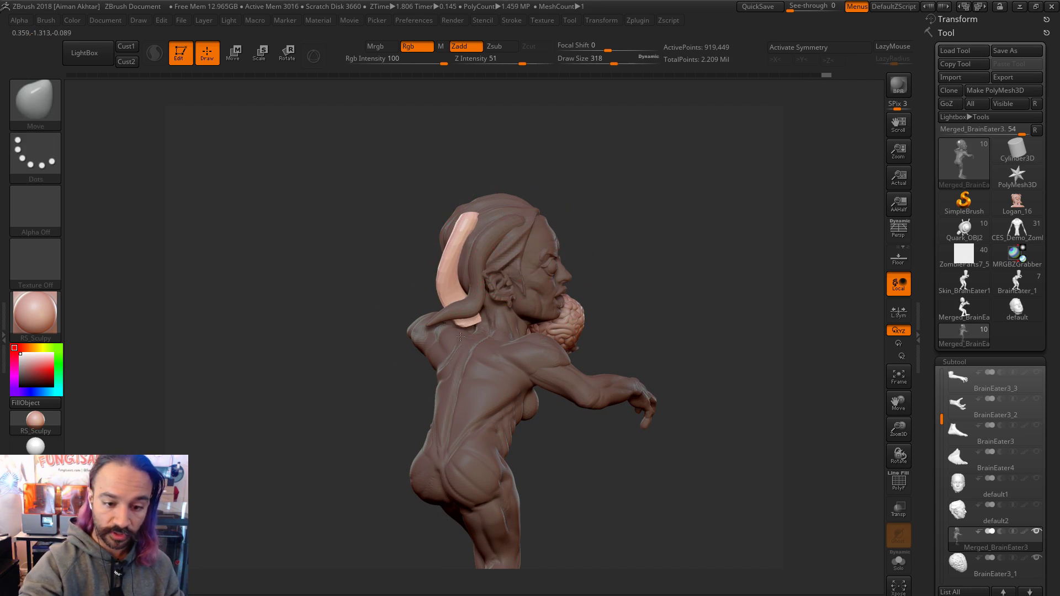
Step: Pull the back strand's upper end forward over the crown and fit its lower end to the neck, using draw sizes 223 and 158
{"action": "key", "text": "s"}
{"action": "left_click", "coordinate": [495, 206]}
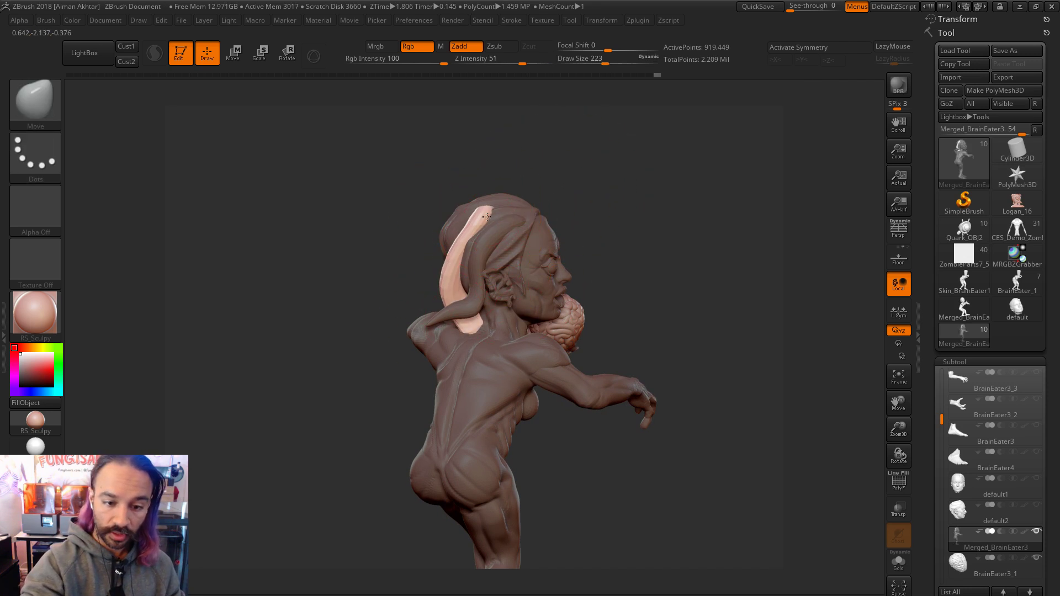
{"action": "left_click_drag", "start_coordinate": [456, 224], "coordinate": [508, 198]}
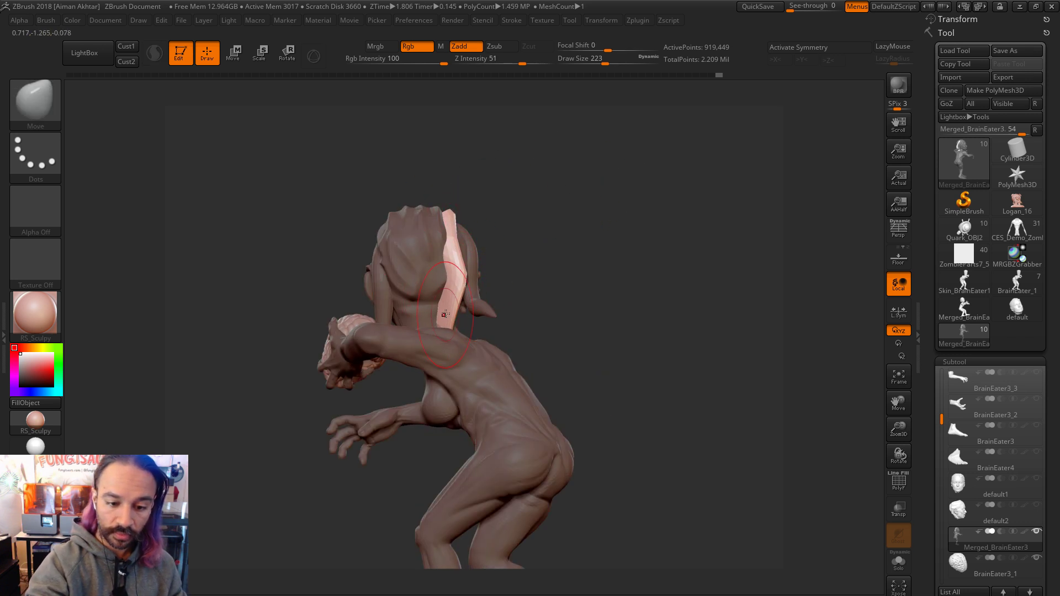
{"action": "left_click_drag", "start_coordinate": [443, 325], "coordinate": [478, 296]}
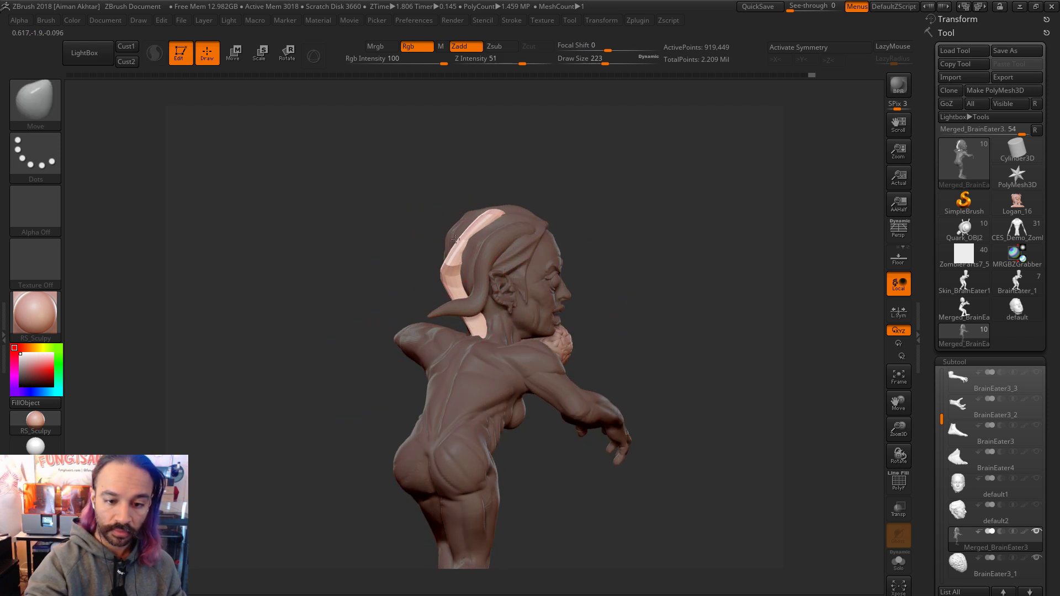
{"action": "key", "text": "s"}
{"action": "left_click", "coordinate": [512, 212]}
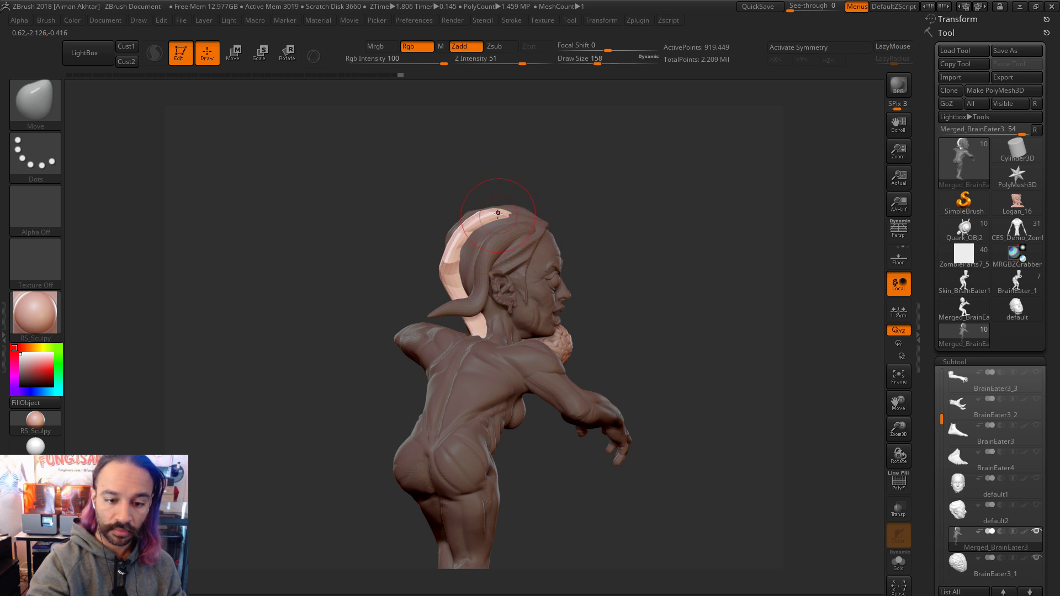
Step: Fit the back strand's upper end to the crown and pull its lower end outward from the nape, using draw sizes 158 and 167
{"action": "left_click_drag", "start_coordinate": [590, 204], "coordinate": [513, 216]}
{"action": "left_click_drag", "start_coordinate": [524, 167], "coordinate": [526, 213]}
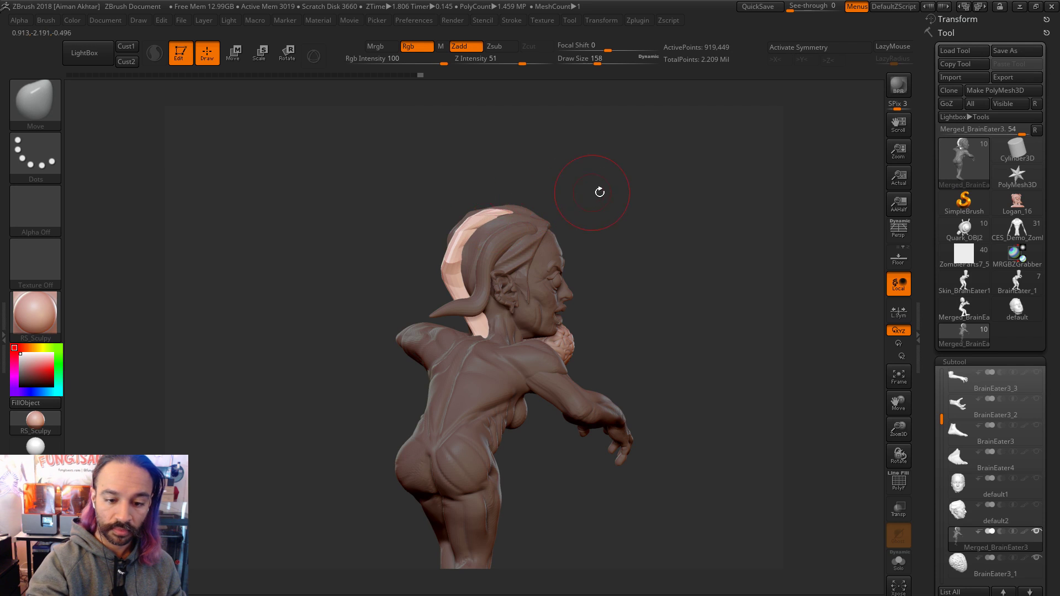
{"action": "left_click_drag", "start_coordinate": [617, 232], "coordinate": [640, 247]}
{"action": "left_click_drag", "start_coordinate": [528, 302], "coordinate": [488, 316]}
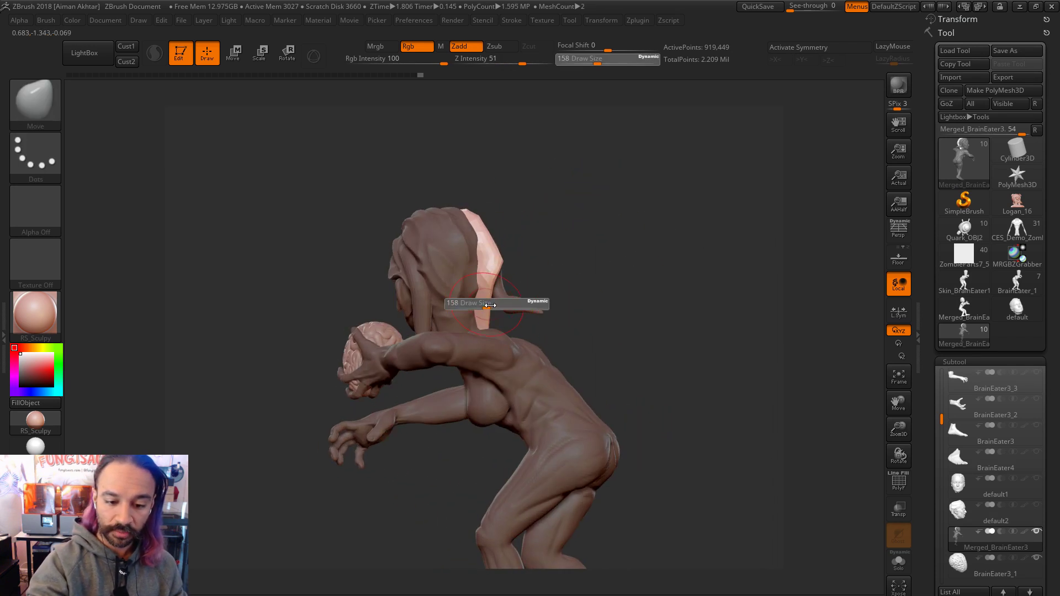
{"action": "left_click_drag", "start_coordinate": [551, 299], "coordinate": [509, 307]}
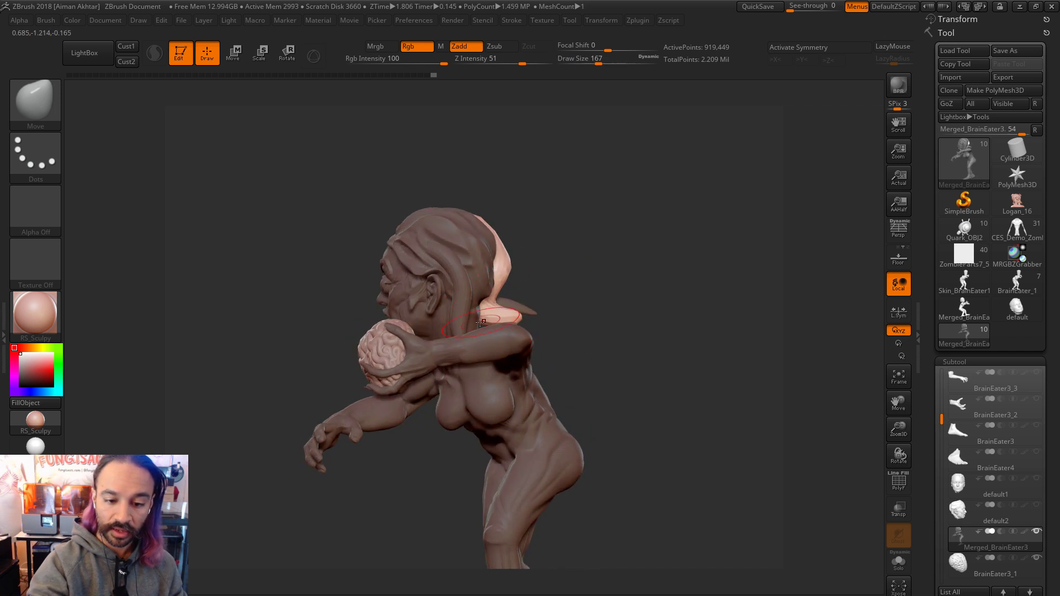
{"action": "left_click_drag", "start_coordinate": [505, 324], "coordinate": [536, 324]}
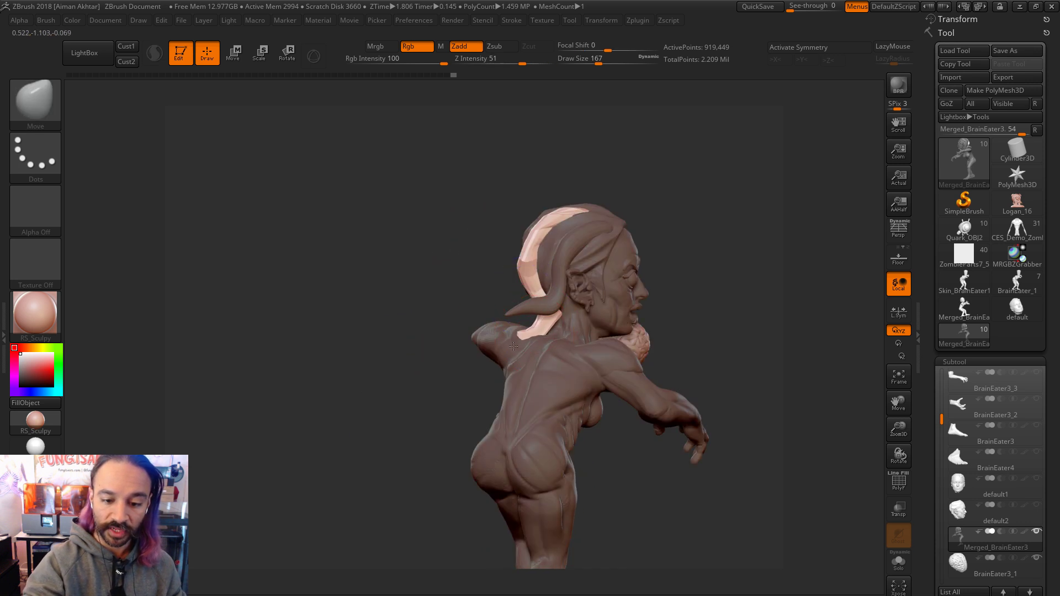
Step: Flare the back strand's lower end away from the neck with smaller Move strokes
{"action": "mouse_move", "coordinate": [502, 274]}
{"action": "left_mouse_down"}
{"action": "mouse_move", "coordinate": [523, 330]}
{"action": "mouse_move", "coordinate": [531, 326]}
{"action": "left_mouse_up"}
{"action": "key", "text": "s"}
{"action": "left_click_drag", "start_coordinate": [641, 299], "coordinate": [607, 301]}
{"action": "key", "text": "s"}
{"action": "left_click_drag", "start_coordinate": [540, 325], "coordinate": [554, 326]}
{"action": "left_click_drag", "start_coordinate": [550, 331], "coordinate": [554, 324]}
Step: Undo the last Move stroke and reshape the back strand's lower tip into an outward curl, finishing at draw size 136
{"action": "left_click_drag", "start_coordinate": [657, 297], "coordinate": [740, 293]}
{"action": "left_click_drag", "start_coordinate": [657, 289], "coordinate": [682, 300], "text": "ctrl"}
{"action": "left_click_drag", "start_coordinate": [757, 295], "coordinate": [586, 283]}
{"action": "key", "text": "ctrl+z"}
{"action": "key", "text": "s"}
{"action": "mouse_move", "coordinate": [518, 324]}
{"action": "left_mouse_down"}
{"action": "mouse_move", "coordinate": [487, 319]}
{"action": "mouse_move", "coordinate": [531, 326]}
{"action": "mouse_move", "coordinate": [554, 318]}
{"action": "left_mouse_up"}
{"action": "key", "text": "s"}
{"action": "left_click_drag", "start_coordinate": [712, 263], "coordinate": [681, 265]}
{"action": "key", "text": "s"}
{"action": "left_click_drag", "start_coordinate": [536, 319], "coordinate": [541, 321]}
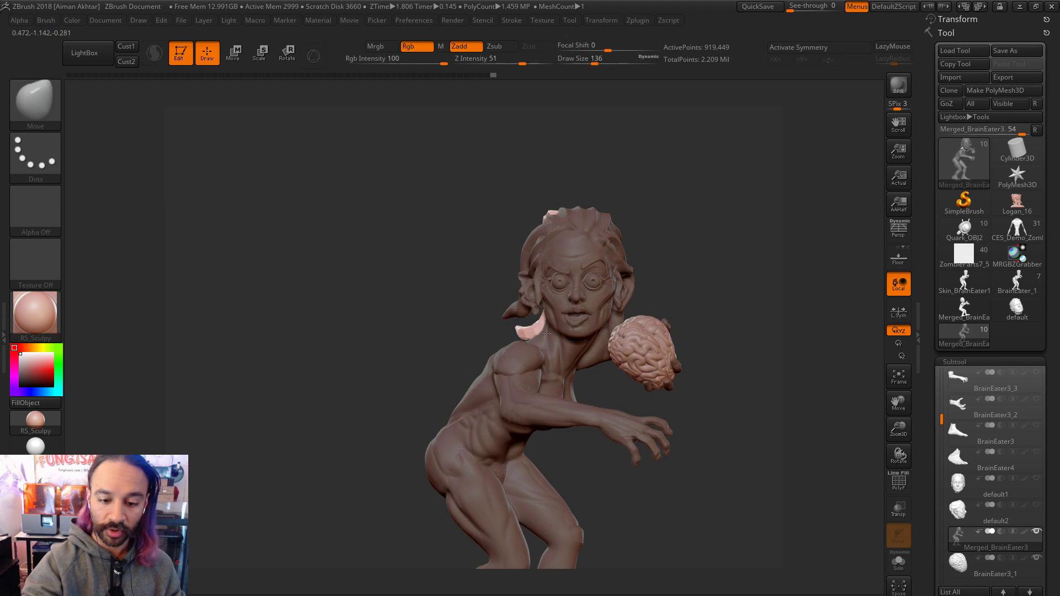
Step: Clear the mask and bend the tip of the loose side strand outward at draw size 94
{"action": "left_click", "coordinate": [698, 266], "text": "ctrl"}
{"action": "mouse_move", "coordinate": [700, 279]}
{"action": "left_mouse_down"}
{"action": "mouse_move", "coordinate": [824, 268]}
{"action": "mouse_move", "coordinate": [644, 277]}
{"action": "mouse_move", "coordinate": [663, 276]}
{"action": "left_mouse_up"}
{"action": "key", "text": "s"}
{"action": "left_click_drag", "start_coordinate": [505, 307], "coordinate": [495, 308]}
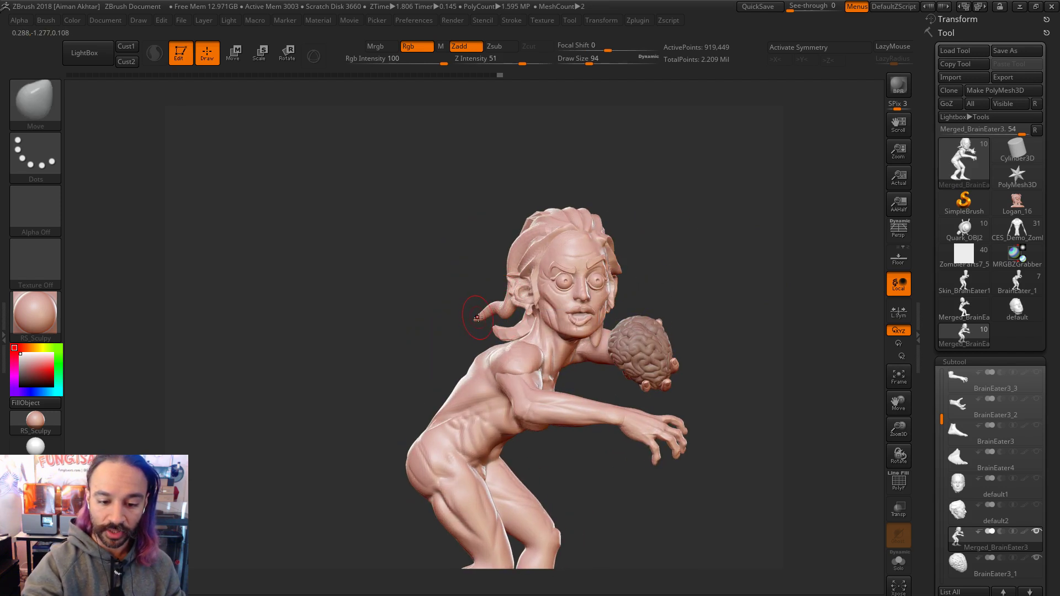
{"action": "left_click_drag", "start_coordinate": [685, 252], "coordinate": [774, 361]}
{"action": "left_click_drag", "start_coordinate": [659, 347], "coordinate": [696, 373], "text": "alt"}
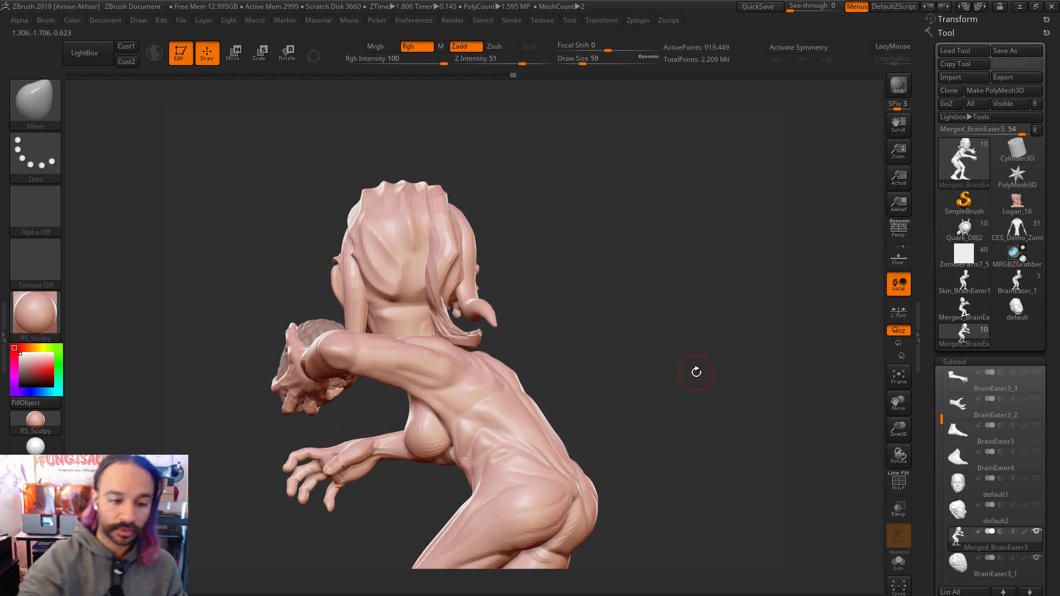
Step: Draw a tube strand from the crown down to the nape with the CurveTubeSnap brush, reducing its draw size to 41
{"action": "left_click", "coordinate": [35, 99]}
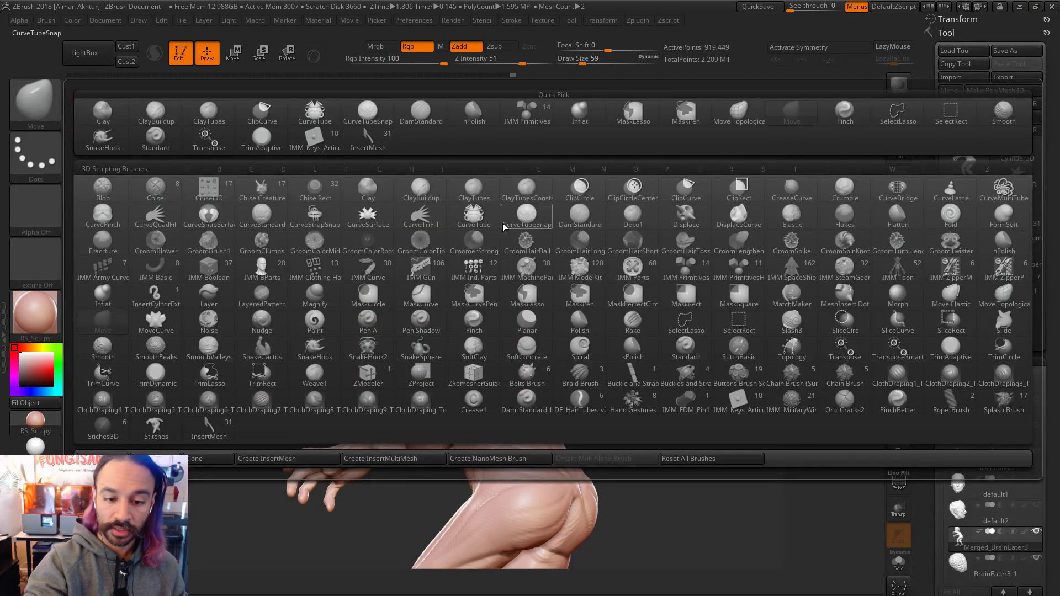
{"action": "left_click", "coordinate": [530, 215]}
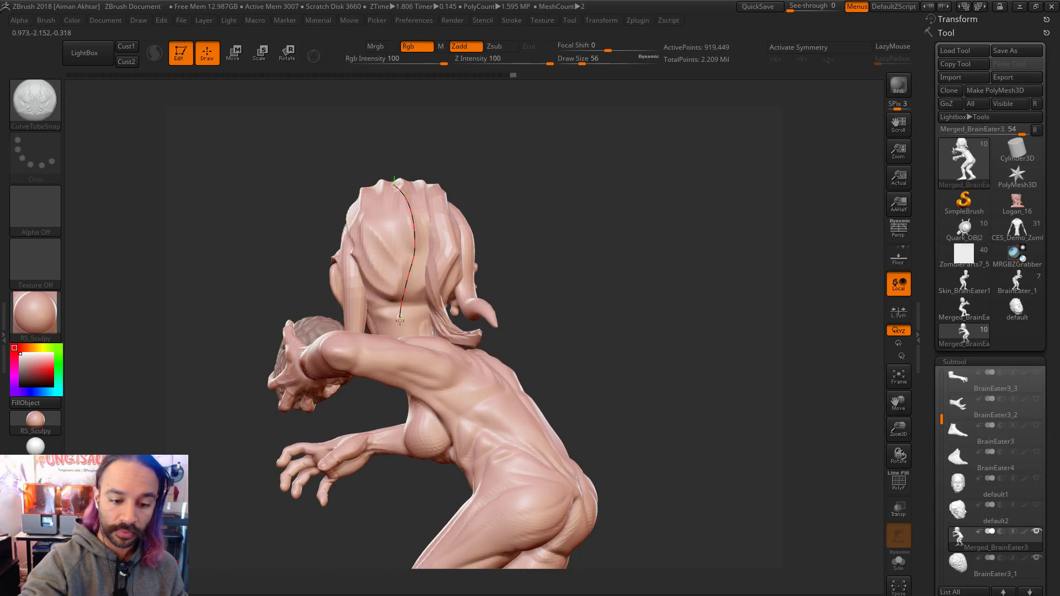
{"action": "key", "text": "bracketleft"}
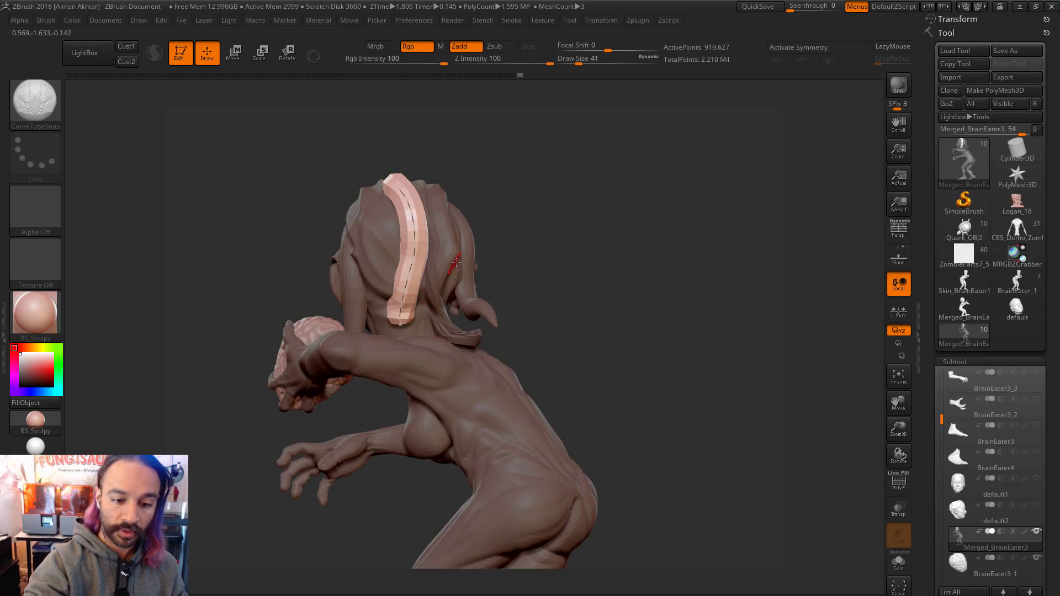
{"action": "left_click_drag", "start_coordinate": [565, 261], "coordinate": [652, 265]}
Step: Switch to the Move brush, pull the new strand's upper end forward over the crown and fit it along the skull at draw size 172
{"action": "key", "text": "b"}
{"action": "key", "text": "m"}
{"action": "key", "text": "v"}
{"action": "key", "text": "s"}
{"action": "left_click_drag", "start_coordinate": [436, 171], "coordinate": [430, 187]}
{"action": "mouse_move", "coordinate": [506, 175]}
{"action": "left_mouse_down"}
{"action": "mouse_move", "coordinate": [403, 176]}
{"action": "mouse_move", "coordinate": [457, 193]}
{"action": "left_mouse_up"}
{"action": "key", "text": "s"}
{"action": "left_click", "coordinate": [491, 257]}
{"action": "left_click_drag", "start_coordinate": [483, 255], "coordinate": [489, 253]}
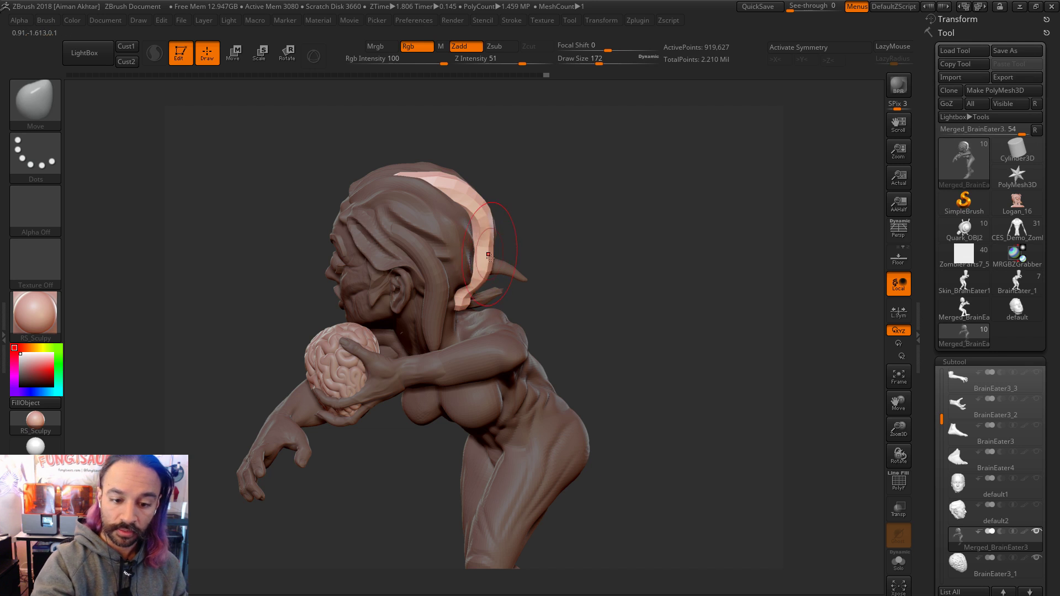
Step: Extend the new strand's lower end down onto the neck and narrow its lower part, starting at draw size 94
{"action": "left_click_drag", "start_coordinate": [464, 307], "coordinate": [487, 319]}
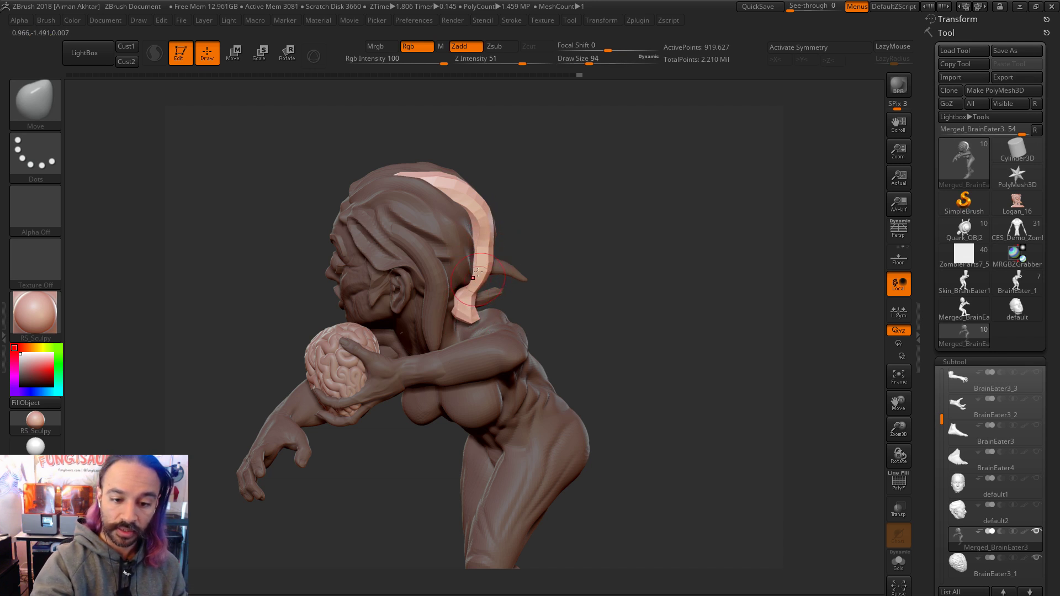
{"action": "key", "text": "s"}
{"action": "mouse_move", "coordinate": [483, 248]}
{"action": "left_mouse_down"}
{"action": "mouse_move", "coordinate": [500, 243]}
{"action": "mouse_move", "coordinate": [472, 301]}
{"action": "left_mouse_up"}
{"action": "left_click_drag", "start_coordinate": [542, 235], "coordinate": [608, 237]}
{"action": "key", "text": "s"}
{"action": "key", "text": "s"}
{"action": "left_click_drag", "start_coordinate": [486, 304], "coordinate": [479, 304]}
{"action": "left_click_drag", "start_coordinate": [482, 310], "coordinate": [478, 311]}
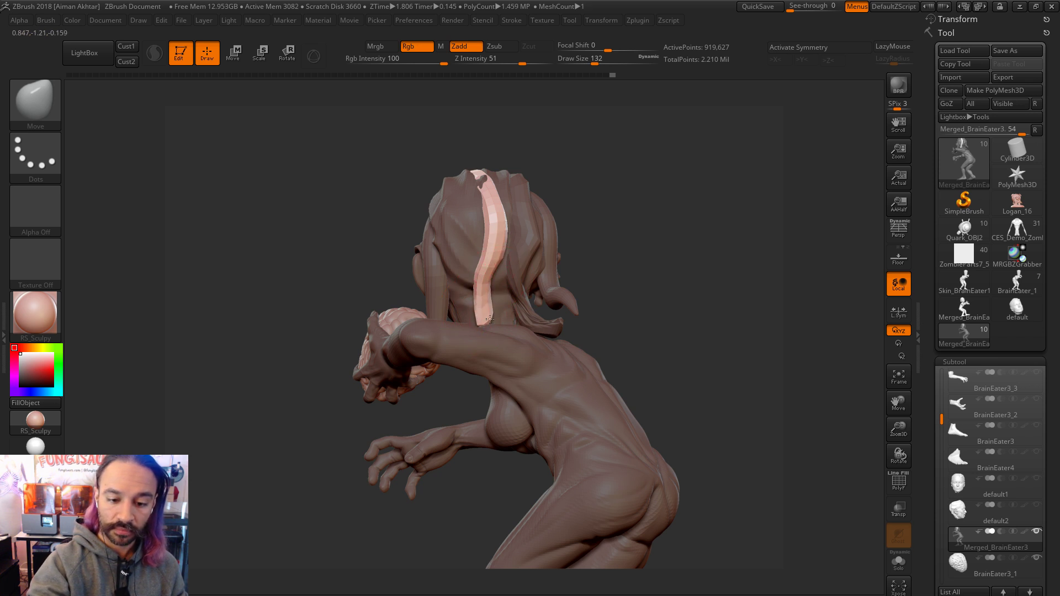
Step: Bend the new strand's middle and lower parts into a gentle S-curve at draw size 158
{"action": "left_click_drag", "start_coordinate": [460, 327], "coordinate": [457, 326]}
{"action": "key", "text": "s"}
{"action": "left_click_drag", "start_coordinate": [490, 274], "coordinate": [493, 275]}
{"action": "left_click_drag", "start_coordinate": [500, 294], "coordinate": [520, 299]}
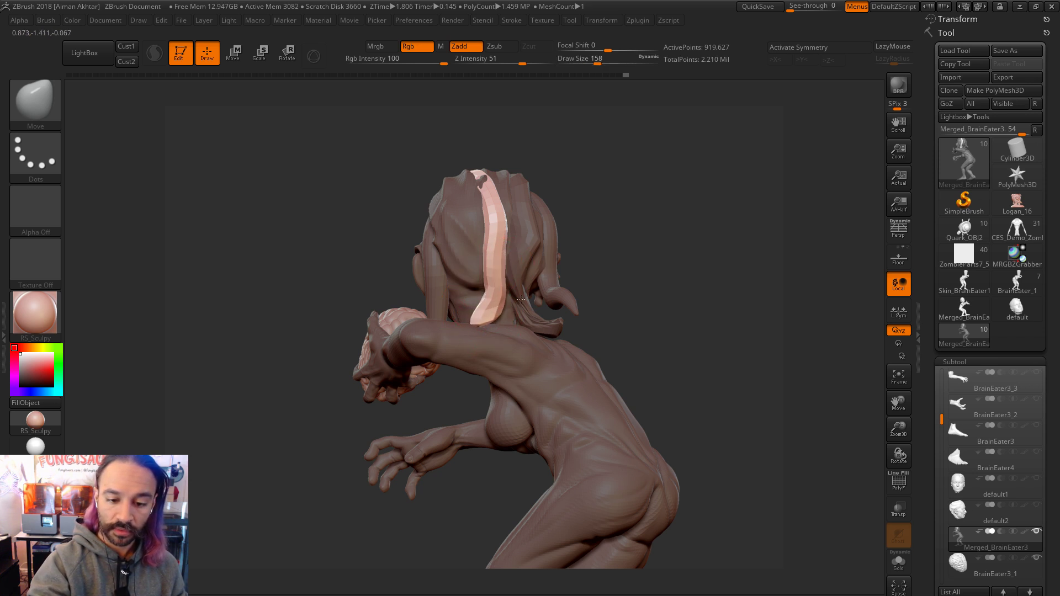
{"action": "left_click_drag", "start_coordinate": [510, 250], "coordinate": [499, 254]}
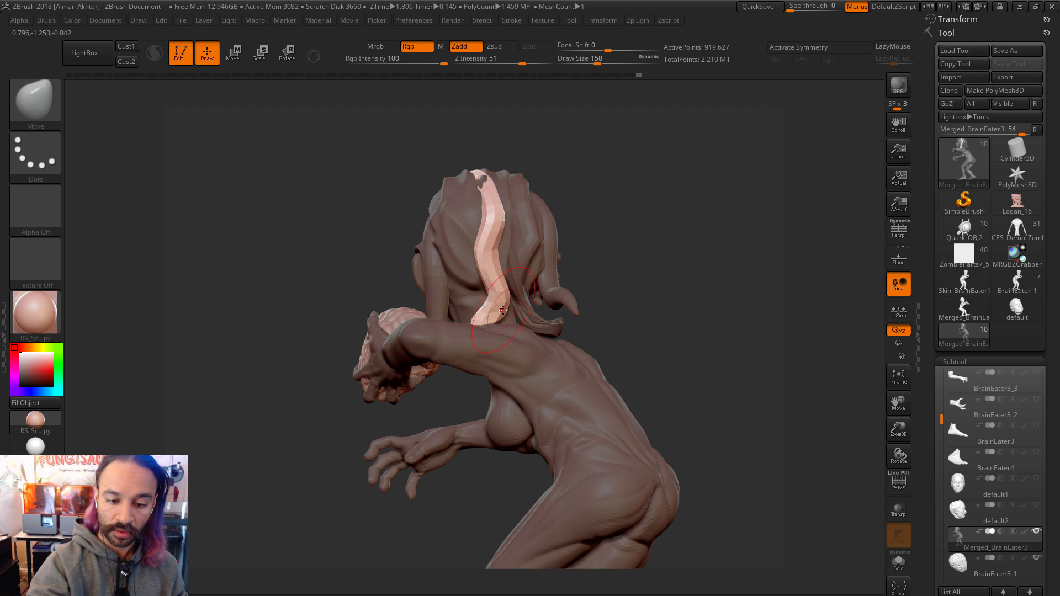
Step: Tuck the new strand's lower tip against the neck and shoulder at draw size 68
{"action": "left_click_drag", "start_coordinate": [623, 250], "coordinate": [599, 243]}
{"action": "key", "text": "s"}
{"action": "left_click_drag", "start_coordinate": [483, 319], "coordinate": [480, 323]}
{"action": "left_click_drag", "start_coordinate": [591, 277], "coordinate": [671, 279]}
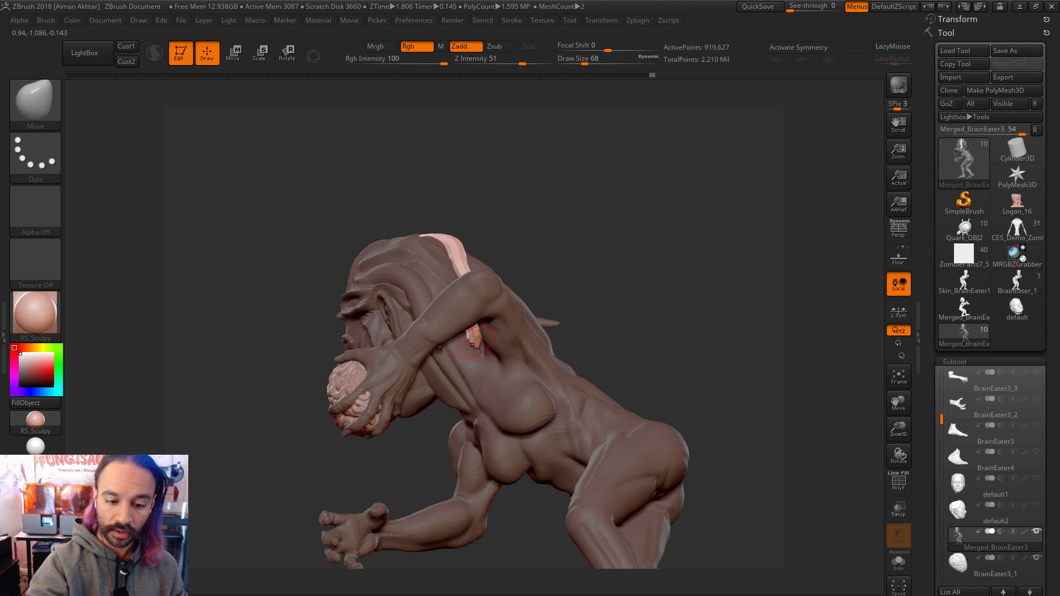
{"action": "left_click_drag", "start_coordinate": [564, 275], "coordinate": [478, 343]}
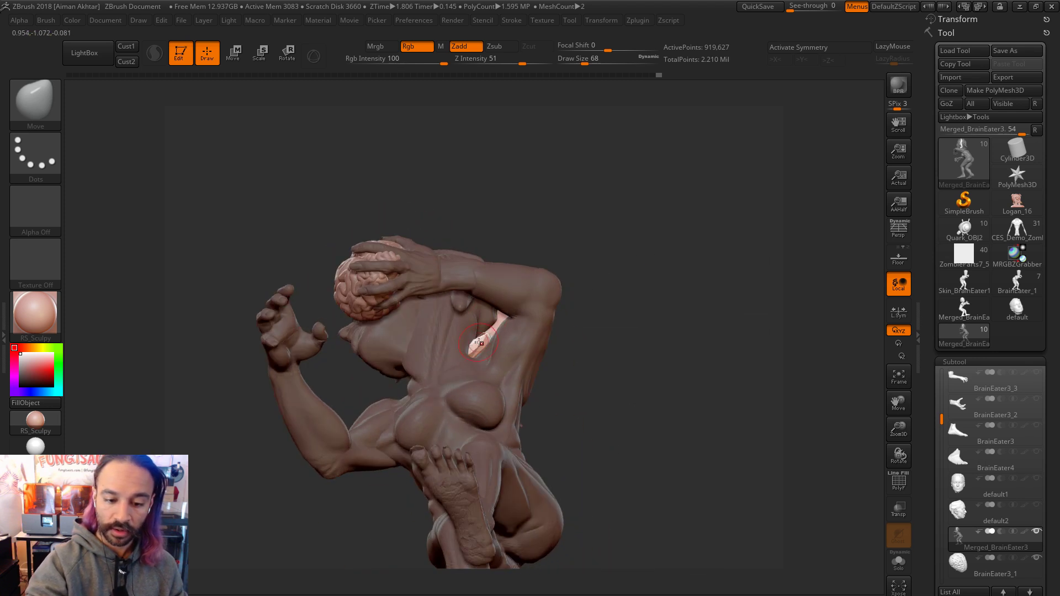
{"action": "left_click_drag", "start_coordinate": [598, 288], "coordinate": [484, 315]}
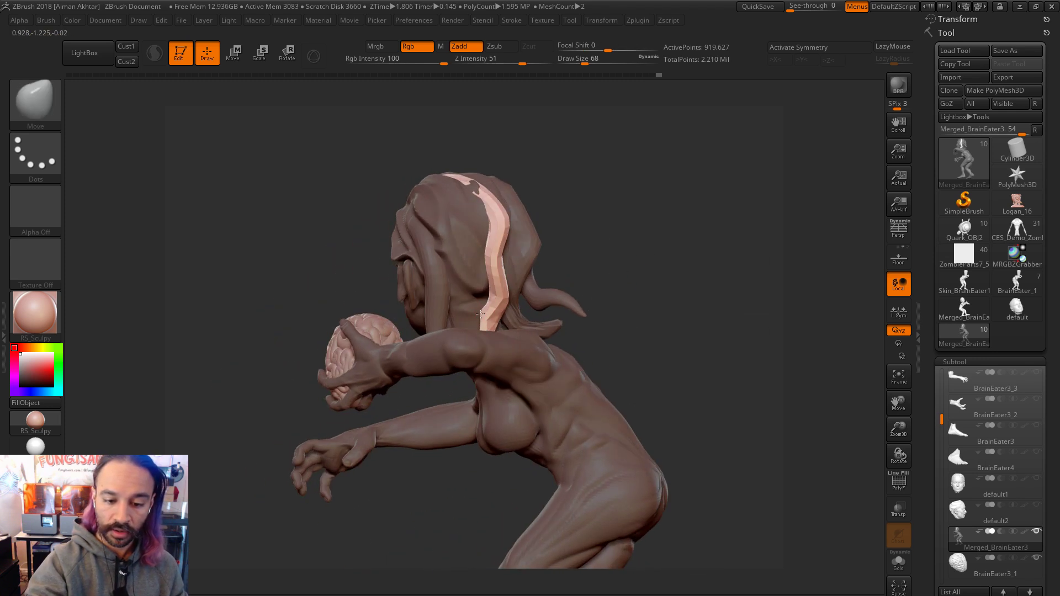
Step: Strengthen the bend in the new strand's lower part at draw size 94, and clear the mask
{"action": "mouse_move", "coordinate": [580, 277]}
{"action": "left_mouse_down"}
{"action": "mouse_move", "coordinate": [586, 269]}
{"action": "mouse_move", "coordinate": [511, 277]}
{"action": "mouse_move", "coordinate": [494, 297]}
{"action": "left_mouse_up"}
{"action": "key", "text": "s"}
{"action": "left_click_drag", "start_coordinate": [469, 299], "coordinate": [476, 298]}
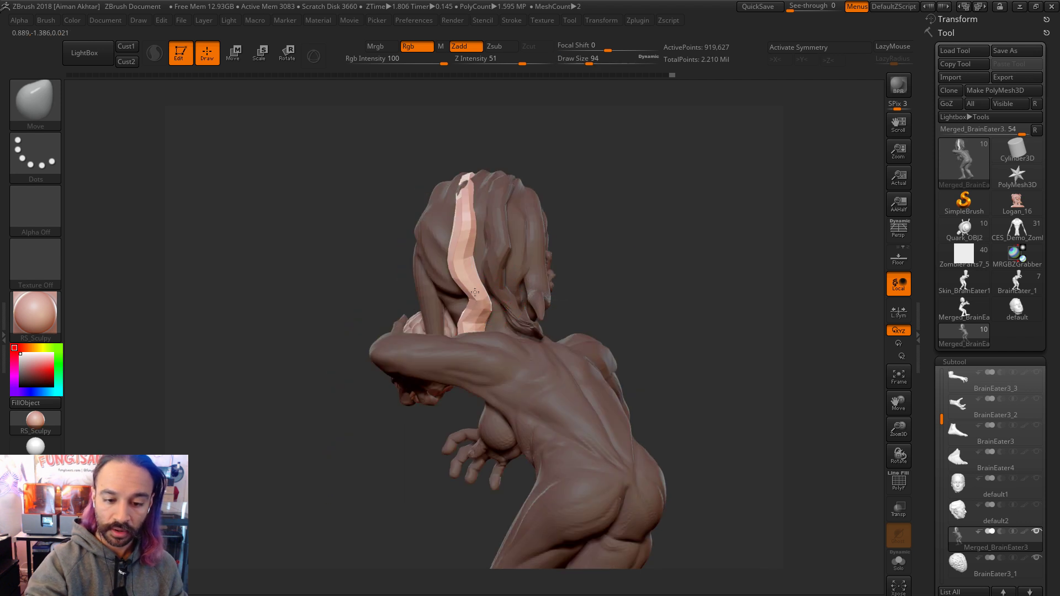
{"action": "mouse_move", "coordinate": [583, 161]}
{"action": "left_mouse_down", "text": "shift"}
{"action": "mouse_move", "coordinate": [596, 194]}
{"action": "mouse_move", "coordinate": [590, 182]}
{"action": "mouse_move", "coordinate": [657, 202]}
{"action": "left_mouse_up", "text": "shift"}
{"action": "mouse_move", "coordinate": [657, 203]}
{"action": "left_mouse_down"}
{"action": "mouse_move", "coordinate": [706, 227]}
{"action": "mouse_move", "coordinate": [657, 225]}
{"action": "left_mouse_up"}
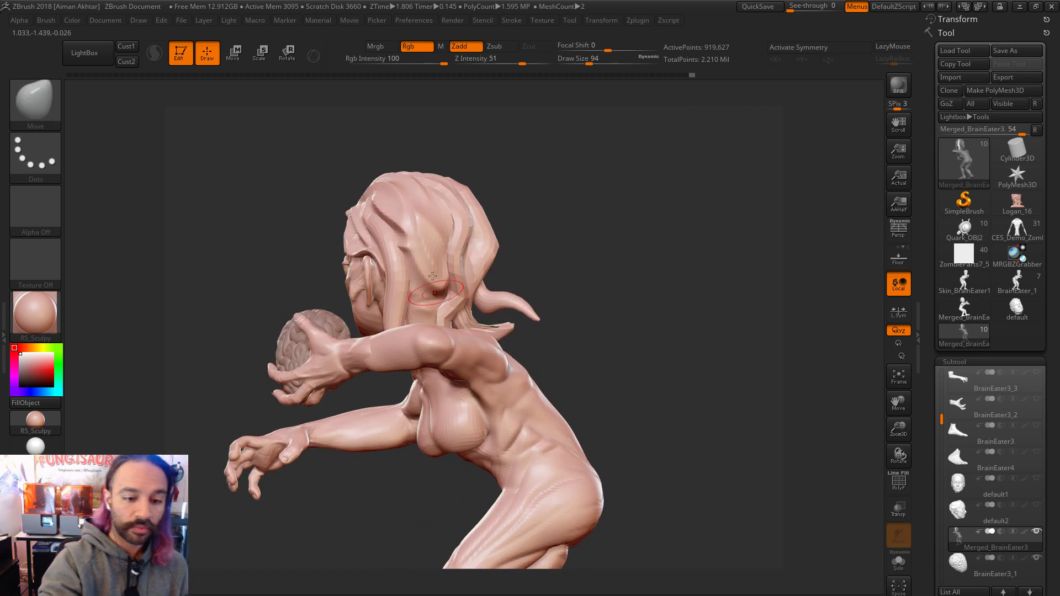
Step: Draw a thin CurveTubeSnap strand from the front hairline over the crown to the nape at draw size 33, undoing the oversized attempt
{"action": "left_click", "coordinate": [43, 95]}
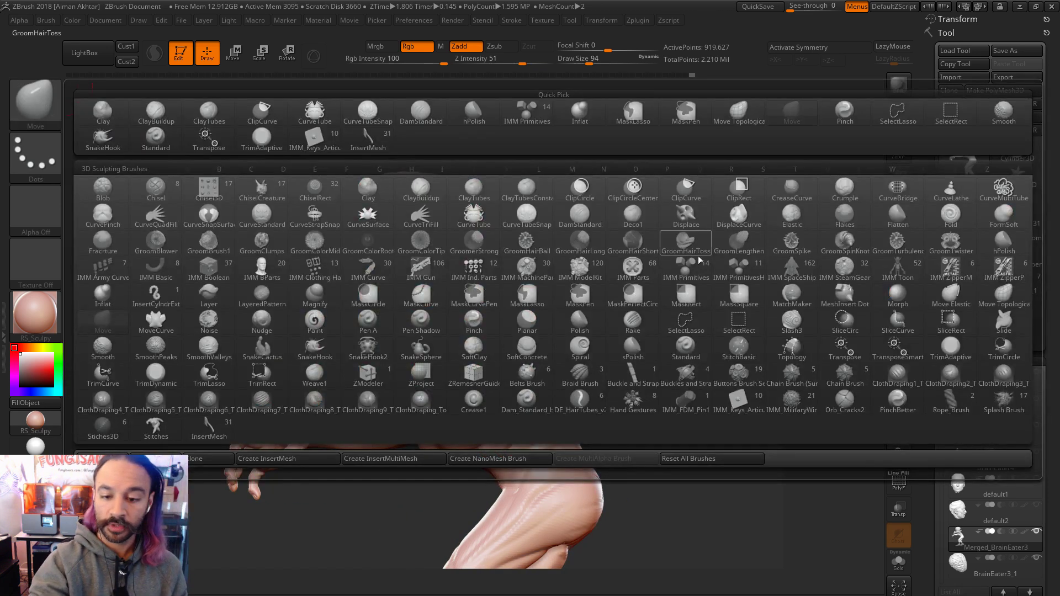
{"action": "left_click", "coordinate": [533, 222]}
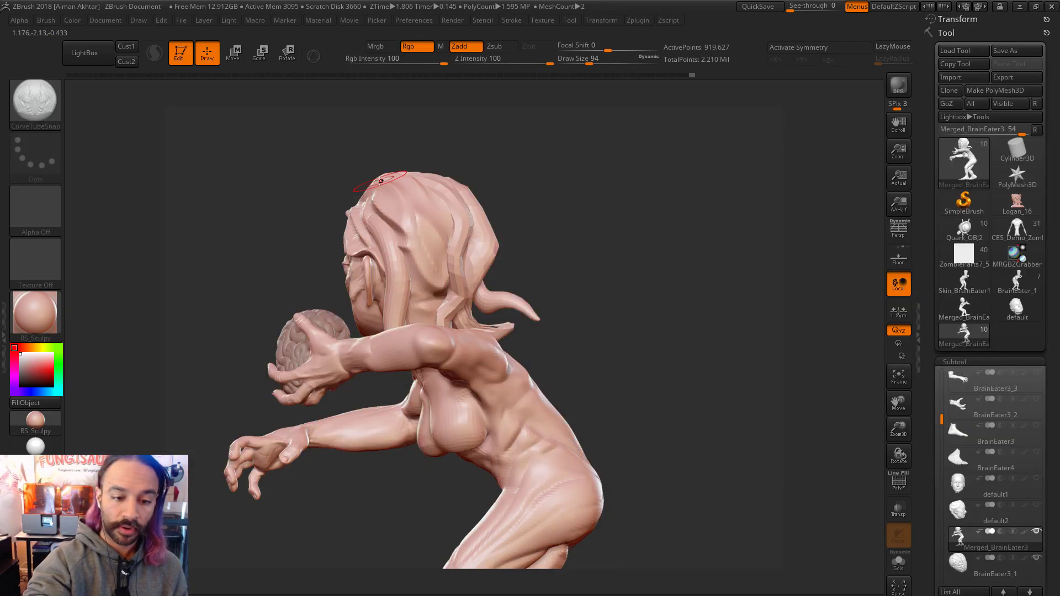
{"action": "left_click_drag", "start_coordinate": [535, 170], "coordinate": [389, 202]}
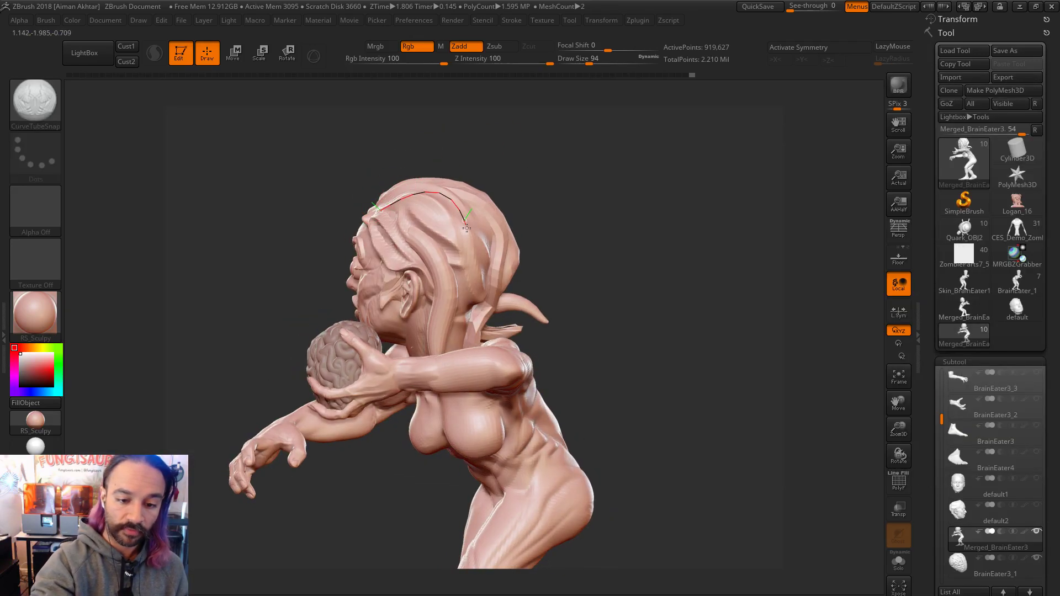
{"action": "left_click_drag", "start_coordinate": [516, 302], "coordinate": [519, 301]}
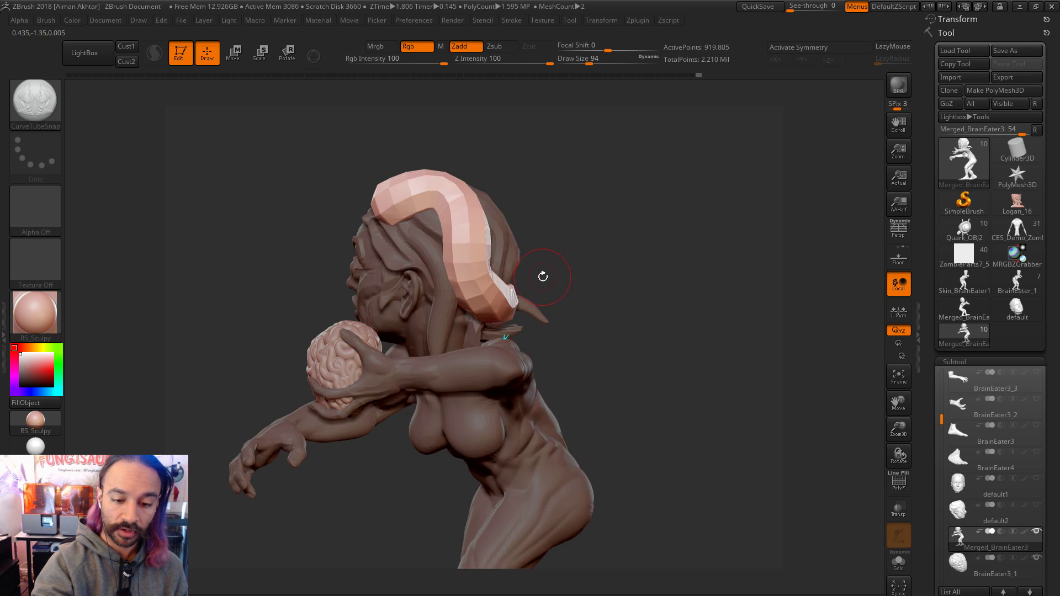
{"action": "mouse_move", "coordinate": [570, 254]}
{"action": "left_mouse_down"}
{"action": "mouse_move", "coordinate": [522, 259]}
{"action": "mouse_move", "coordinate": [560, 255]}
{"action": "left_mouse_up"}
{"action": "key", "text": "ctrl+z"}
{"action": "key", "text": "s"}
{"action": "left_click_drag", "start_coordinate": [420, 203], "coordinate": [408, 203]}
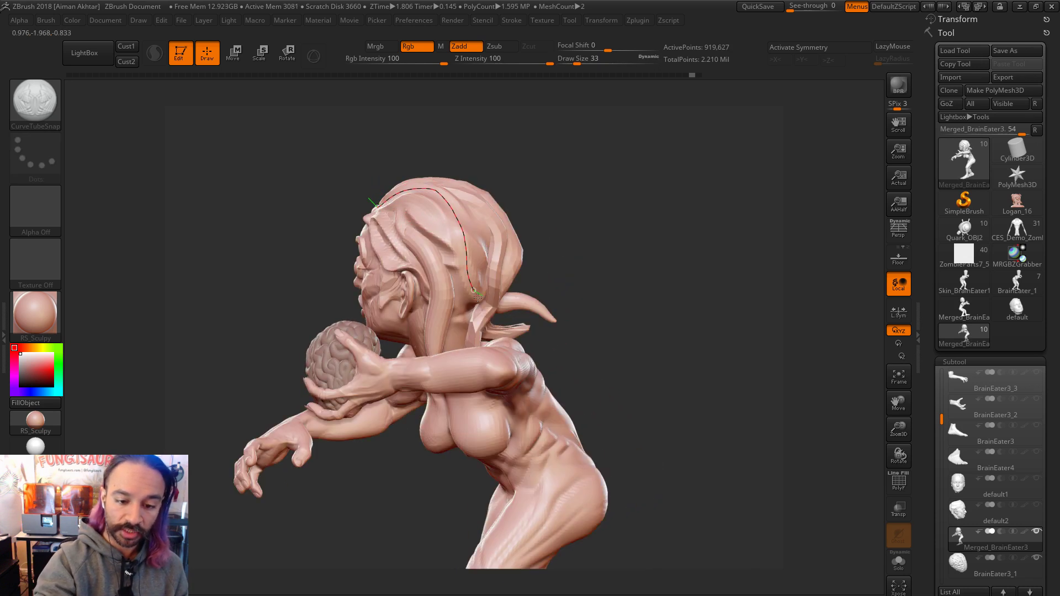
{"action": "left_click", "coordinate": [528, 221]}
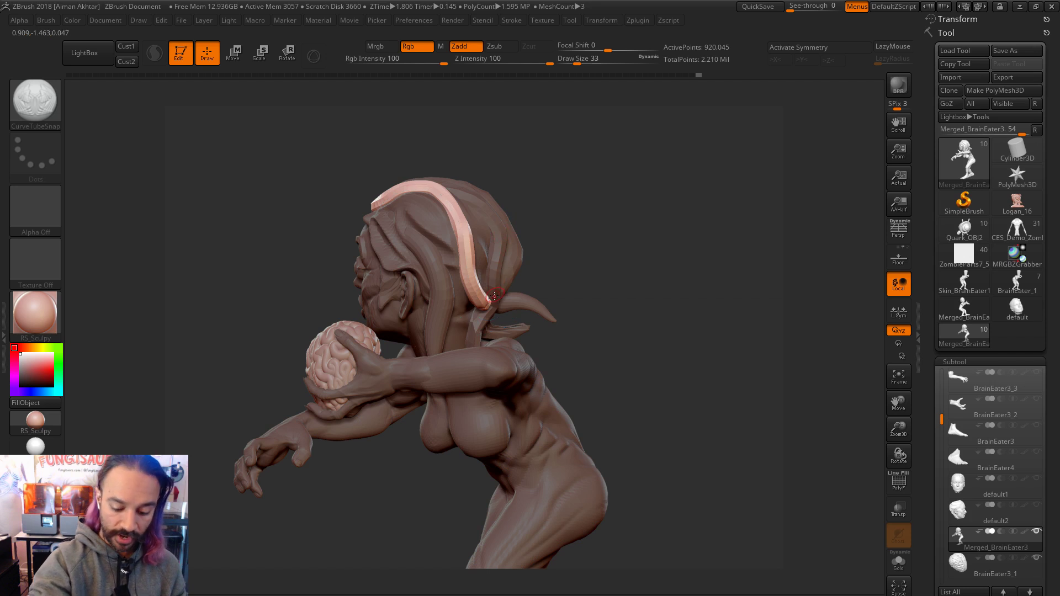
Step: Switch to the Move brush, bend the thin strand along the side of the head and flick its lower end outward
{"action": "key", "text": "b"}
{"action": "key", "text": "m"}
{"action": "key", "text": "v"}
{"action": "mouse_move", "coordinate": [601, 274]}
{"action": "left_mouse_down"}
{"action": "mouse_move", "coordinate": [463, 306]}
{"action": "mouse_move", "coordinate": [455, 290]}
{"action": "mouse_move", "coordinate": [475, 259]}
{"action": "mouse_move", "coordinate": [515, 239]}
{"action": "left_mouse_up"}
{"action": "key", "text": "bracketleft"}
{"action": "key", "text": "s"}
{"action": "mouse_move", "coordinate": [455, 215]}
{"action": "left_mouse_down"}
{"action": "mouse_move", "coordinate": [445, 208]}
{"action": "mouse_move", "coordinate": [483, 251]}
{"action": "mouse_move", "coordinate": [489, 278]}
{"action": "mouse_move", "coordinate": [483, 248]}
{"action": "left_mouse_up"}
{"action": "key", "text": "s"}
Step: Switch to the Inflat brush and set the draw size to 97
{"action": "key", "text": "b"}
{"action": "key", "text": "i"}
{"action": "key", "text": "n"}
{"action": "left_click_drag", "start_coordinate": [591, 216], "coordinate": [597, 216], "text": "shift"}
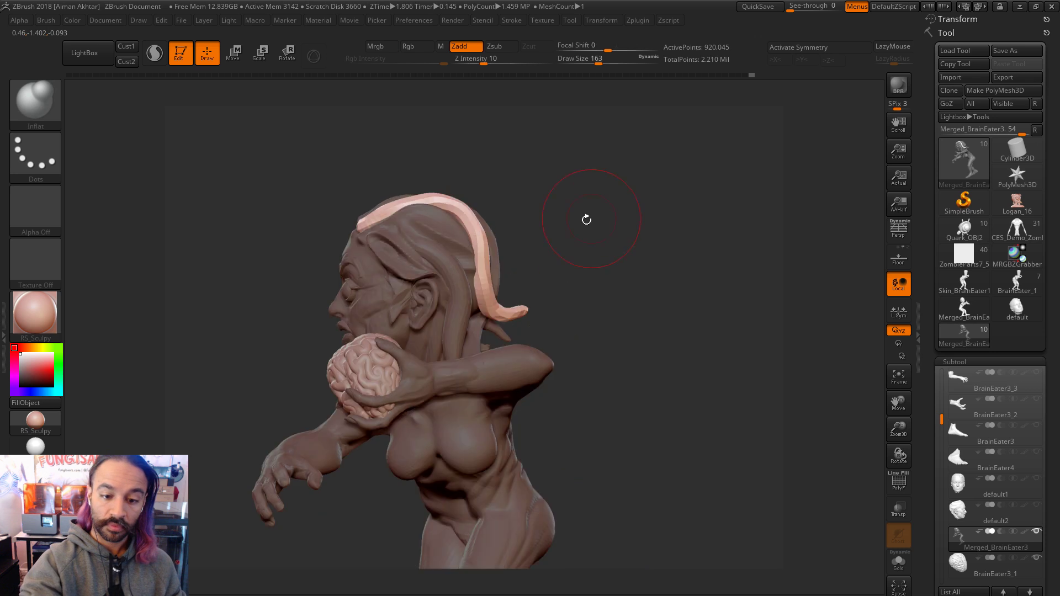
{"action": "key", "text": "s"}
{"action": "left_click_drag", "start_coordinate": [373, 239], "coordinate": [362, 236]}
Step: Return to the Move brush at draw size 172 and settle the thin strand's front end onto the hairline
{"action": "key", "text": "b"}
{"action": "key", "text": "m"}
{"action": "key", "text": "v"}
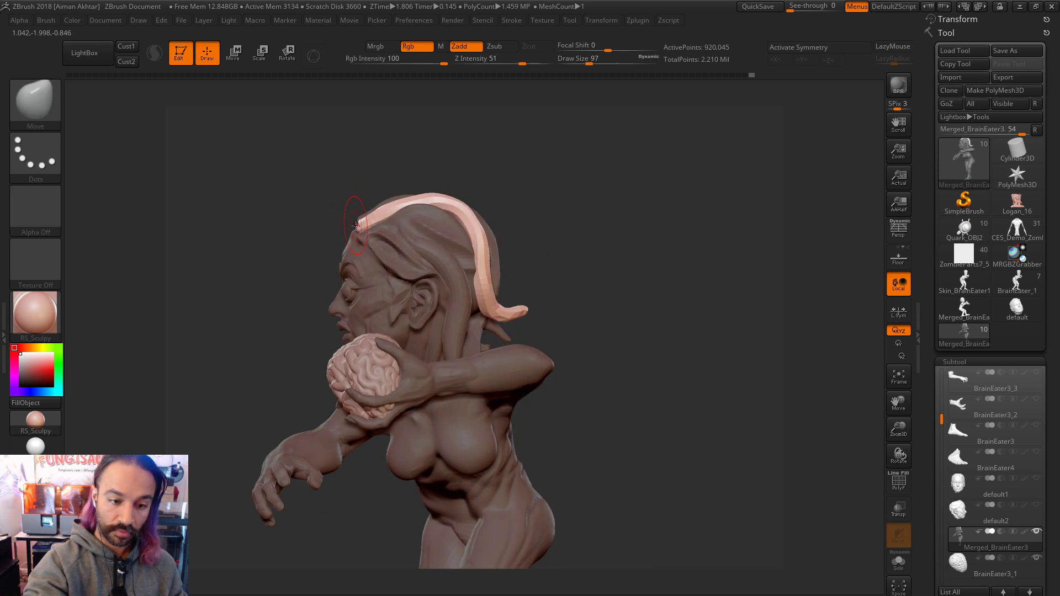
{"action": "key", "text": "bracketright"}
{"action": "key", "text": "bracketright"}
{"action": "key", "text": "bracketright"}
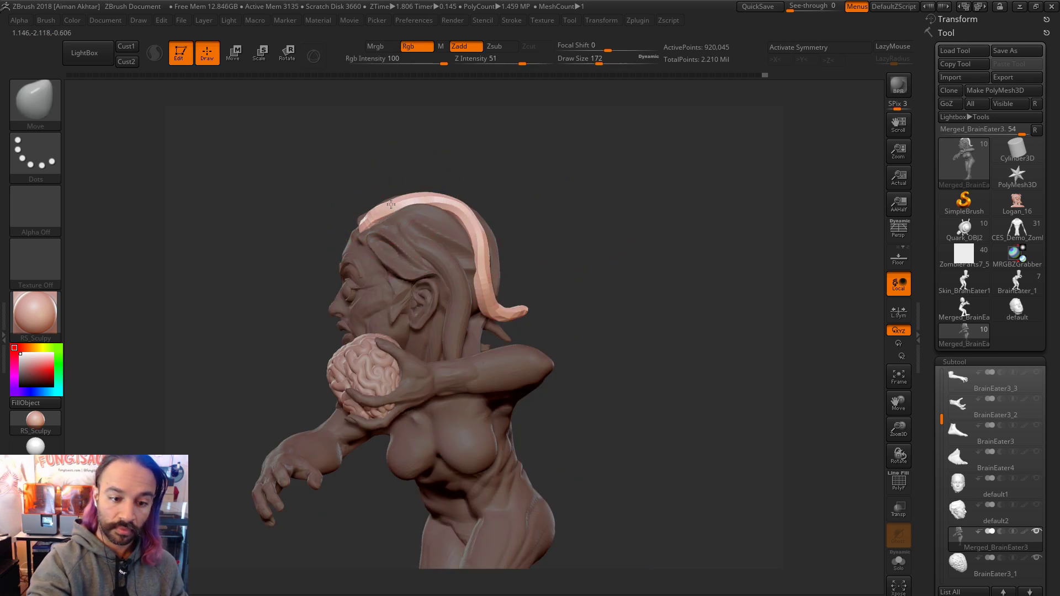
{"action": "left_click_drag", "start_coordinate": [505, 162], "coordinate": [475, 191]}
Step: Frame the whole figure and refine the front of the hair with the Move brush at draw size 136
{"action": "left_click_drag", "start_coordinate": [459, 265], "coordinate": [497, 345], "text": "ctrl"}
{"action": "key", "text": "f"}
{"action": "key", "text": "["}
{"action": "left_click_drag", "start_coordinate": [353, 248], "coordinate": [339, 225]}
{"action": "left_click_drag", "start_coordinate": [511, 243], "coordinate": [601, 225], "text": "alt"}
{"action": "mouse_move", "coordinate": [468, 254]}
{"action": "left_mouse_down"}
{"action": "mouse_move", "coordinate": [515, 255]}
{"action": "mouse_move", "coordinate": [585, 328]}
{"action": "mouse_move", "coordinate": [689, 299]}
{"action": "mouse_move", "coordinate": [651, 350]}
{"action": "mouse_move", "coordinate": [662, 365]}
{"action": "mouse_move", "coordinate": [635, 354]}
{"action": "left_mouse_up"}
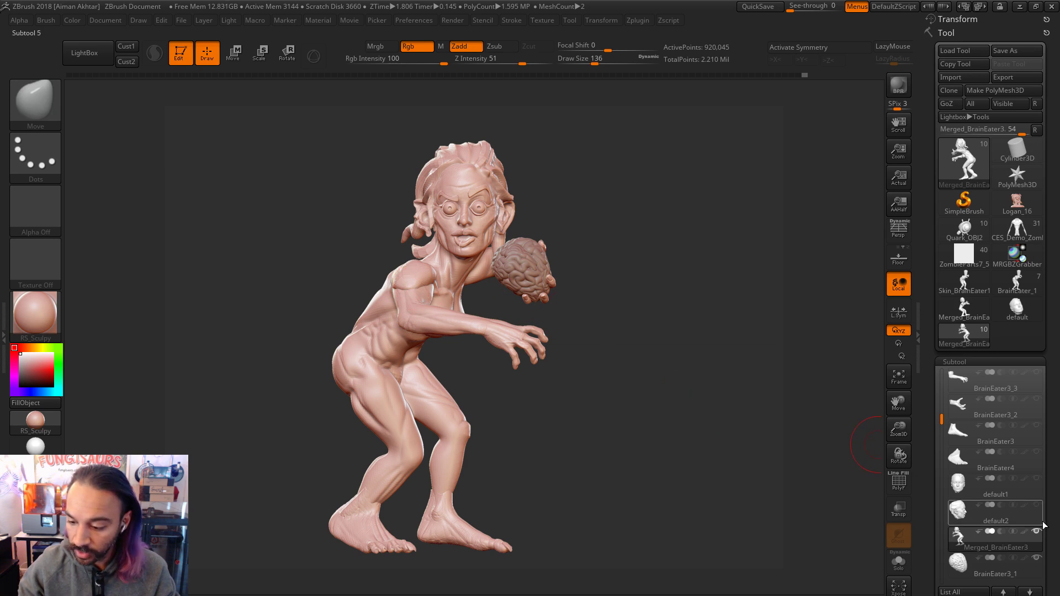
Step: Duplicate the merged brain-eater figure's subtool
{"action": "scroll", "coordinate": [983, 552], "scroll_direction": "down", "scroll_amount": 3}
{"action": "left_click", "coordinate": [964, 592]}
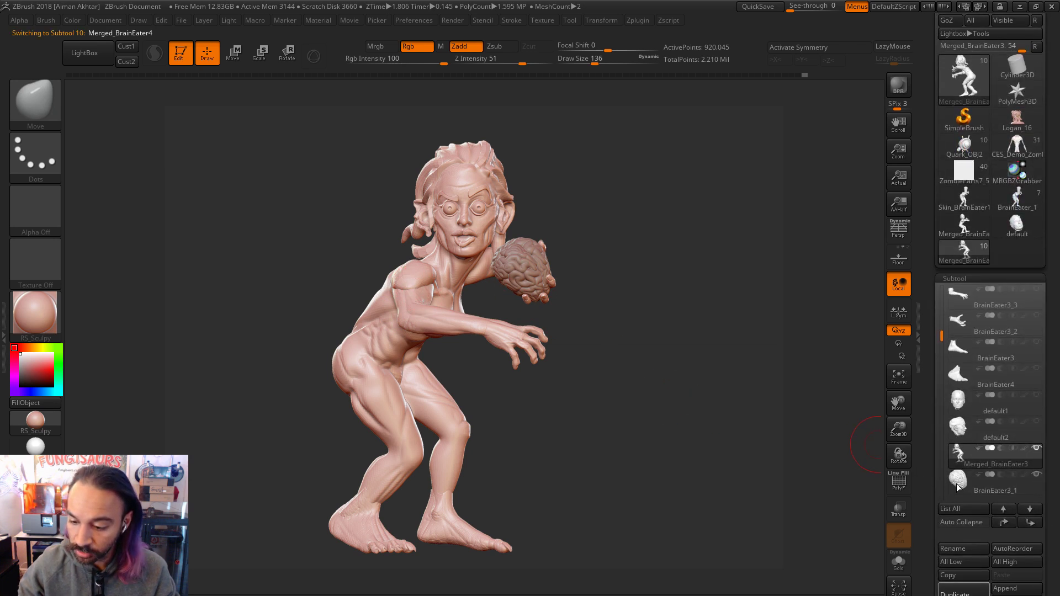
{"action": "scroll", "coordinate": [1050, 539], "scroll_direction": "down", "scroll_amount": 5}
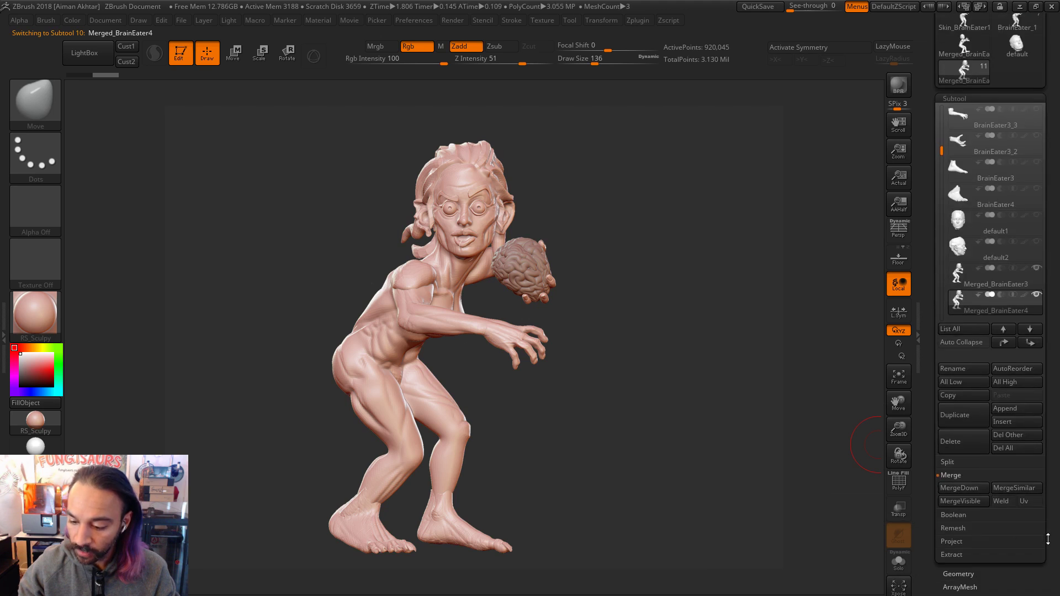
Step: Try fusing the duplicated figure with DynaMesh at resolution 128
{"action": "left_click", "coordinate": [979, 574]}
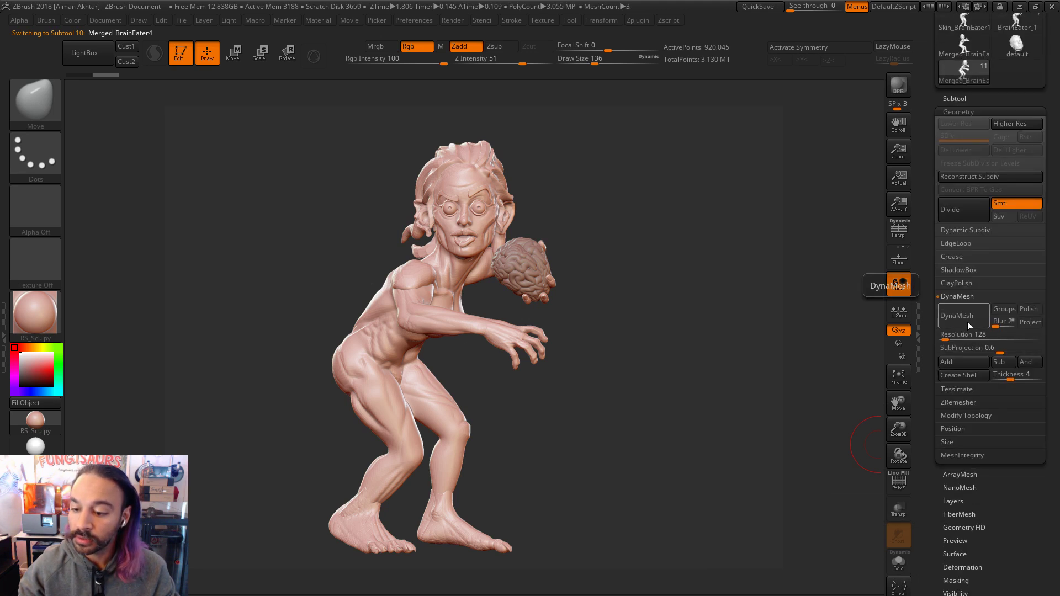
{"action": "left_click", "coordinate": [955, 332]}
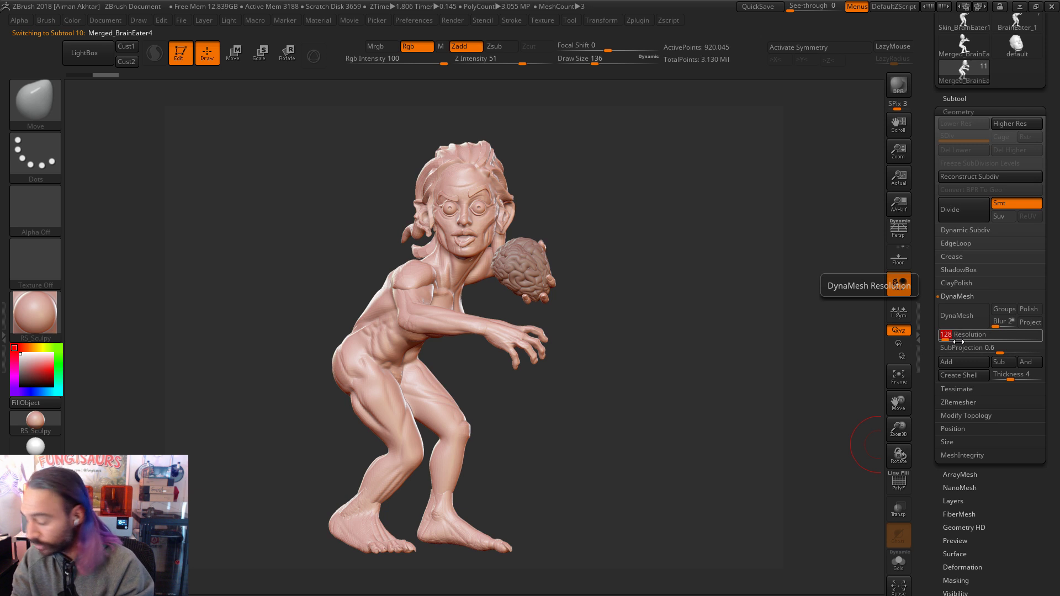
{"action": "left_click", "coordinate": [961, 317]}
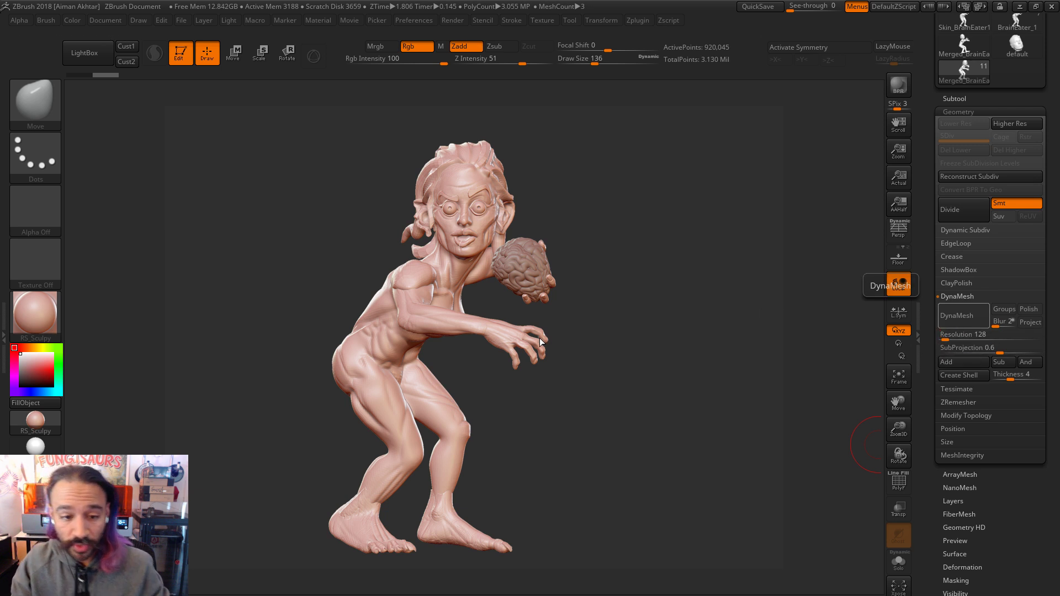
Step: Hide the original merged figure and undo the low-resolution DynaMesh on the duplicate
{"action": "left_click", "coordinate": [961, 99]}
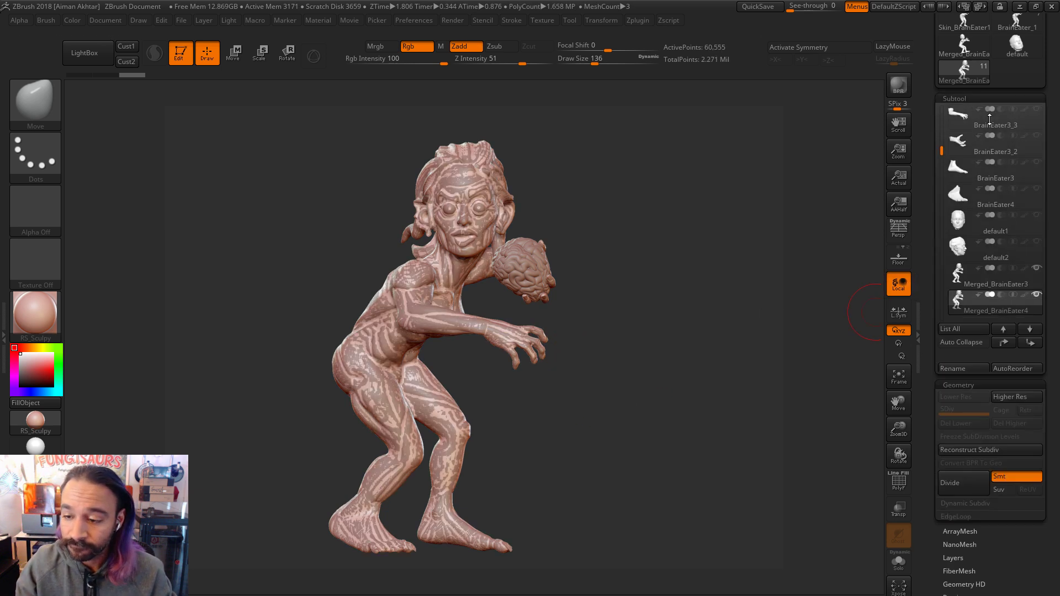
{"action": "left_click", "coordinate": [1036, 268]}
{"action": "mouse_move", "coordinate": [679, 346]}
{"action": "left_mouse_down", "text": "alt"}
{"action": "mouse_move", "coordinate": [698, 363]}
{"action": "mouse_move", "coordinate": [684, 356]}
{"action": "left_mouse_up", "text": "alt"}
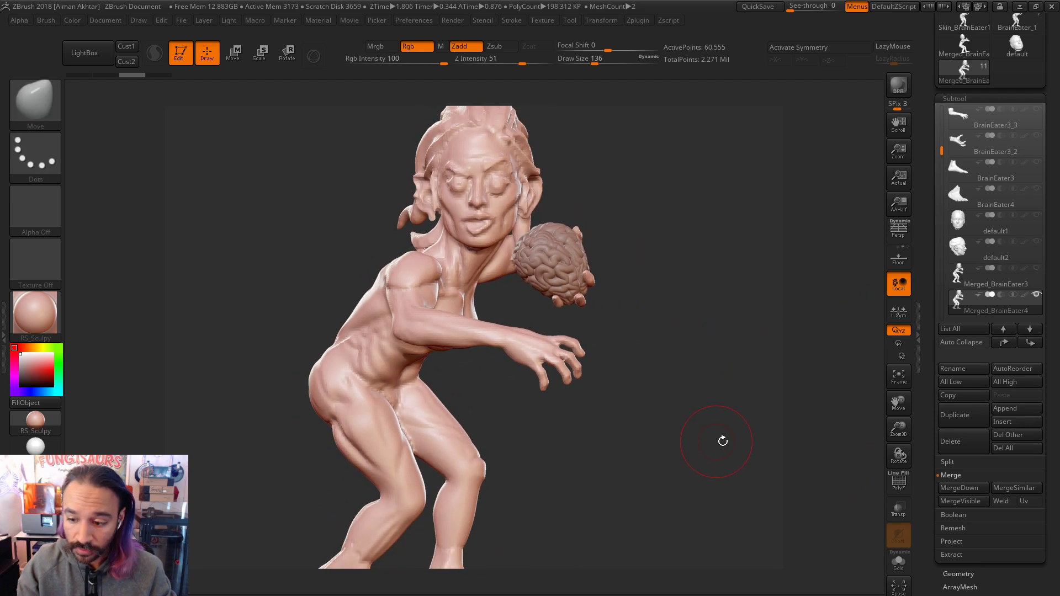
{"action": "left_click", "coordinate": [957, 280]}
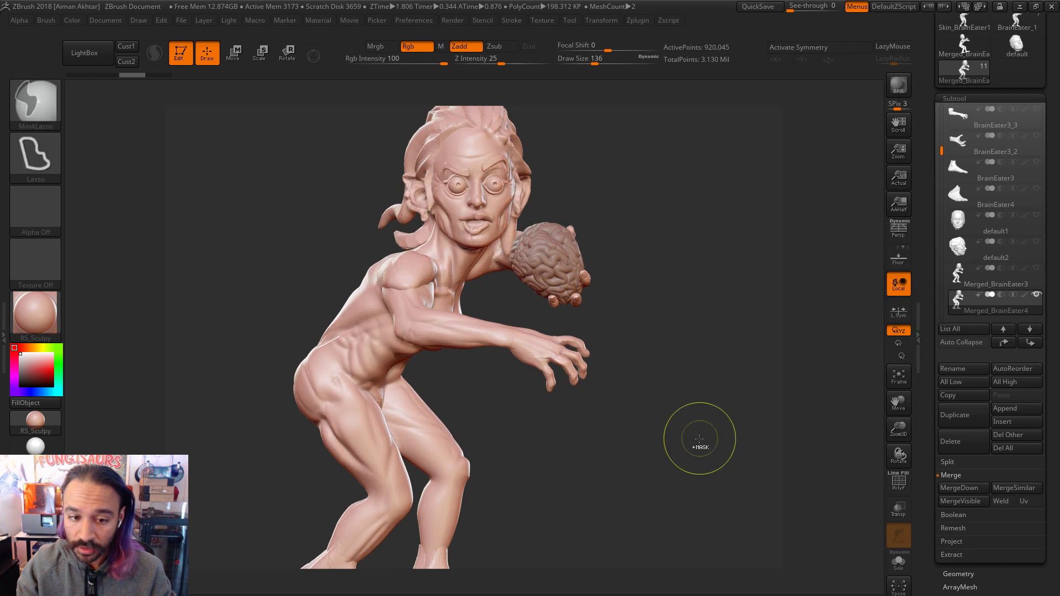
Step: Fuse the duplicated figure with DynaMesh at resolution 600
{"action": "left_click", "coordinate": [958, 575]}
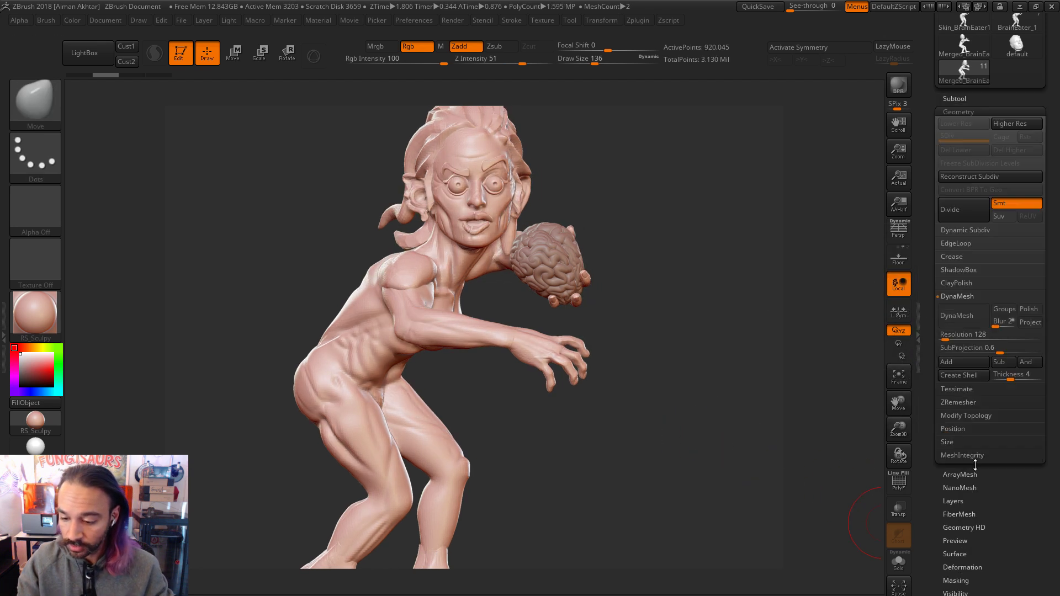
{"action": "left_click", "coordinate": [958, 334]}
{"action": "type", "text": "600"}
{"action": "key", "text": "Return"}
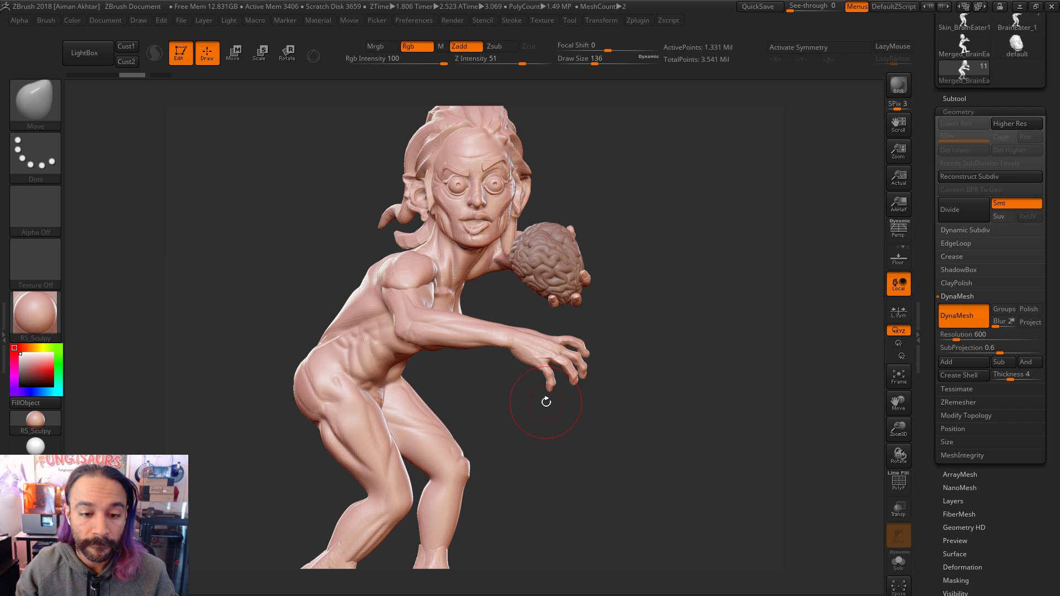
Step: Check the remeshed figure's polygon density with the polyframe display
{"action": "left_click_drag", "start_coordinate": [628, 462], "coordinate": [707, 406]}
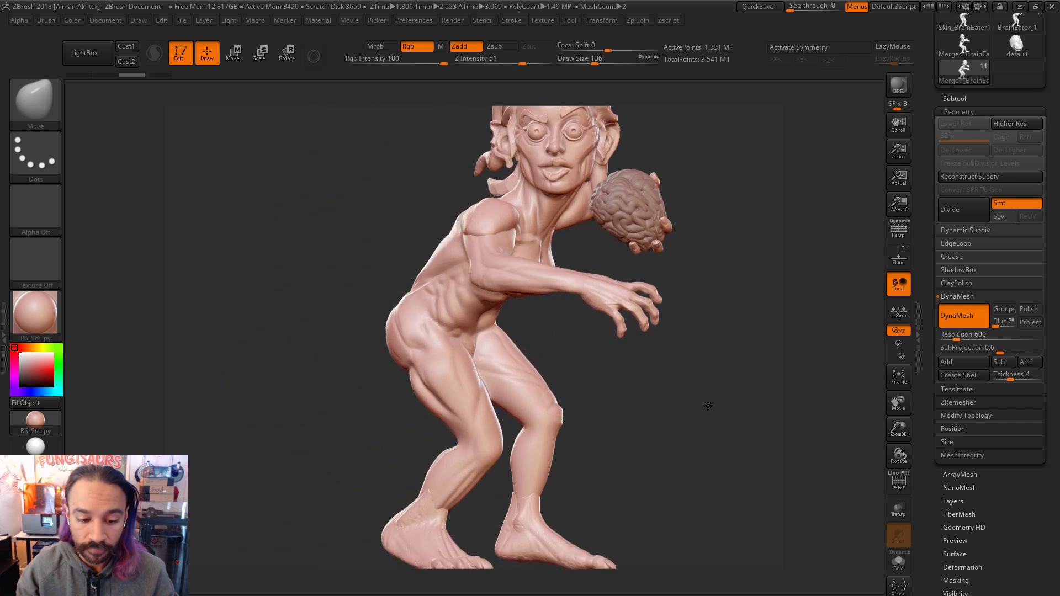
{"action": "left_click", "coordinate": [898, 481]}
{"action": "left_click", "coordinate": [898, 481]}
Step: Smooth the fused figure's hips and thighs, starting with the Smooth brush at draw size 192
{"action": "mouse_move", "coordinate": [474, 310]}
{"action": "left_mouse_down", "text": "shift"}
{"action": "mouse_move", "coordinate": [463, 300]}
{"action": "mouse_move", "coordinate": [431, 347]}
{"action": "mouse_move", "coordinate": [453, 417]}
{"action": "left_mouse_up", "text": "shift"}
{"action": "left_click_drag", "start_coordinate": [490, 346], "coordinate": [502, 353], "text": "shift"}
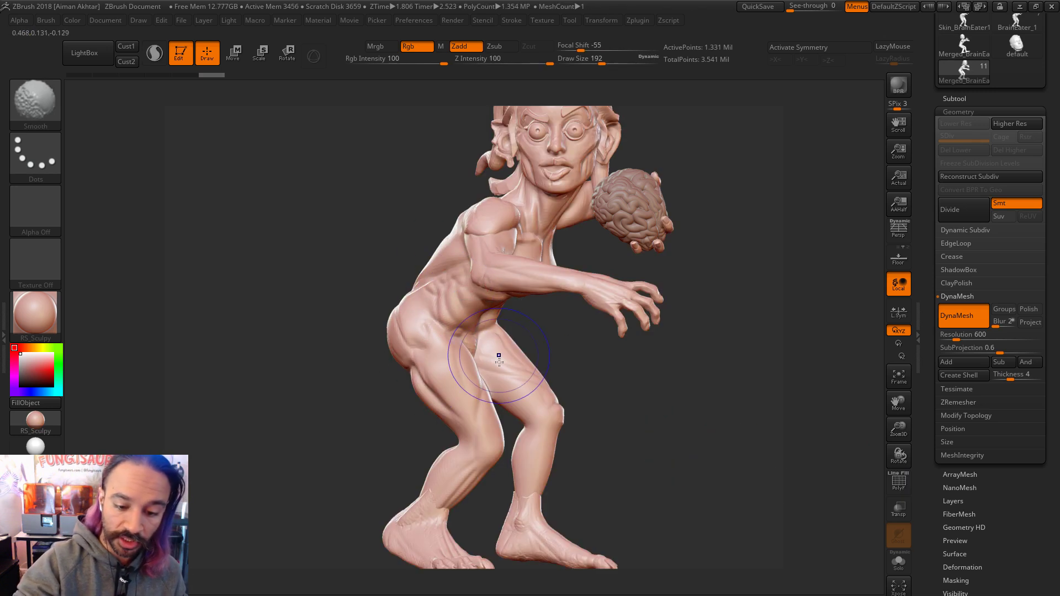
{"action": "right_click_drag", "start_coordinate": [530, 521], "coordinate": [537, 412], "text": "alt"}
{"action": "key", "text": "s"}
{"action": "mouse_move", "coordinate": [537, 412]}
{"action": "left_mouse_down"}
{"action": "mouse_move", "coordinate": [519, 411]}
{"action": "mouse_move", "coordinate": [548, 385]}
{"action": "left_mouse_up"}
{"action": "key", "text": "shift"}
{"action": "mouse_move", "coordinate": [446, 406]}
{"action": "right_mouse_down"}
{"action": "mouse_move", "coordinate": [436, 371]}
{"action": "mouse_move", "coordinate": [393, 395]}
{"action": "right_mouse_up"}
{"action": "left_click_drag", "start_coordinate": [330, 365], "coordinate": [318, 373], "text": "shift"}
Step: Smooth the torso, back and shoulders from several sides with the Smooth brush at draw size 112
{"action": "key", "text": "s"}
{"action": "mouse_move", "coordinate": [403, 279]}
{"action": "left_mouse_down"}
{"action": "mouse_move", "coordinate": [413, 279]}
{"action": "mouse_move", "coordinate": [377, 297]}
{"action": "left_mouse_up"}
{"action": "left_click_drag", "start_coordinate": [386, 288], "coordinate": [371, 316], "text": "shift"}
{"action": "left_click_drag", "start_coordinate": [352, 248], "coordinate": [357, 235], "text": "shift"}
{"action": "left_click_drag", "start_coordinate": [357, 235], "coordinate": [335, 255], "text": "shift"}
{"action": "right_click_drag", "start_coordinate": [564, 293], "coordinate": [617, 355], "text": "alt"}
{"action": "left_click_drag", "start_coordinate": [369, 203], "coordinate": [373, 212], "text": "shift"}
{"action": "mouse_move", "coordinate": [424, 249]}
{"action": "left_mouse_down", "text": "shift"}
{"action": "mouse_move", "coordinate": [398, 188]}
{"action": "mouse_move", "coordinate": [505, 173]}
{"action": "left_mouse_up", "text": "shift"}
{"action": "left_click_drag", "start_coordinate": [372, 160], "coordinate": [384, 156], "text": "shift"}
{"action": "right_click_drag", "start_coordinate": [516, 118], "coordinate": [610, 224], "text": "alt"}
{"action": "left_click_drag", "start_coordinate": [610, 224], "coordinate": [479, 256]}
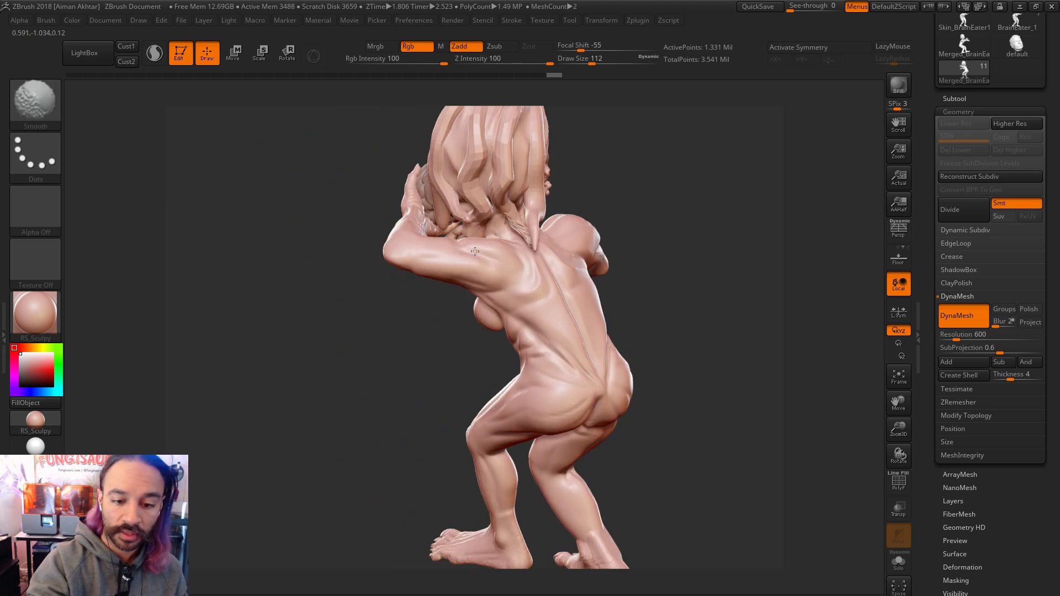
Step: Continue smoothing the back and sides of the body, reducing the draw size to 77
{"action": "key", "text": "ctrl+shift+z"}
{"action": "key", "text": "ctrl+shift+z"}
{"action": "key", "text": "ctrl+shift+z"}
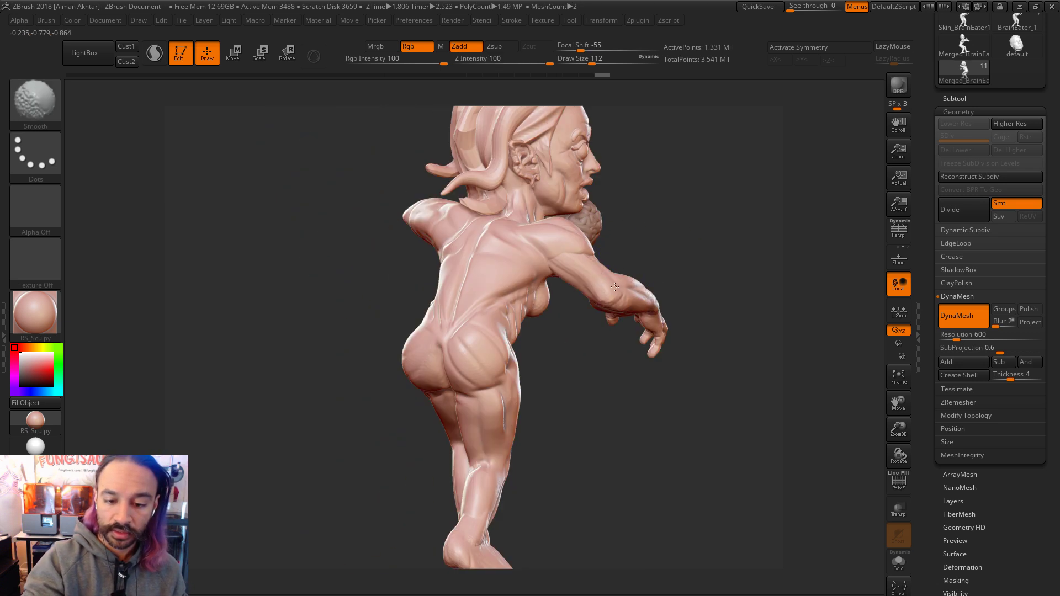
{"action": "key", "text": "ctrl+shift+z"}
{"action": "key", "text": "ctrl+shift+z"}
{"action": "key", "text": "ctrl+shift+z"}
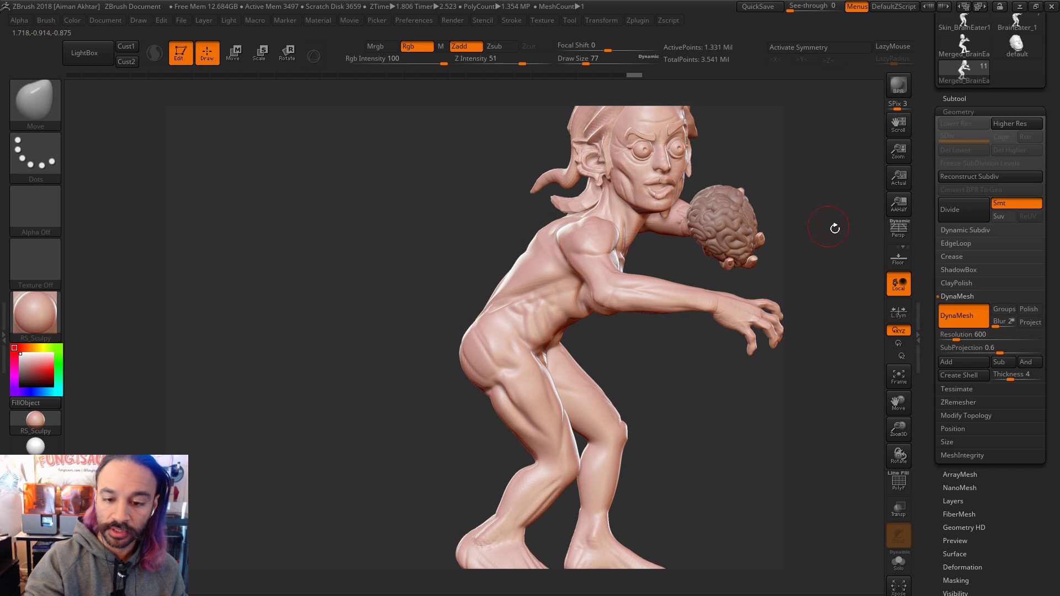
{"action": "key", "text": "ctrl+shift+z"}
{"action": "key", "text": "ctrl+shift+z"}
{"action": "key", "text": "ctrl+shift+z"}
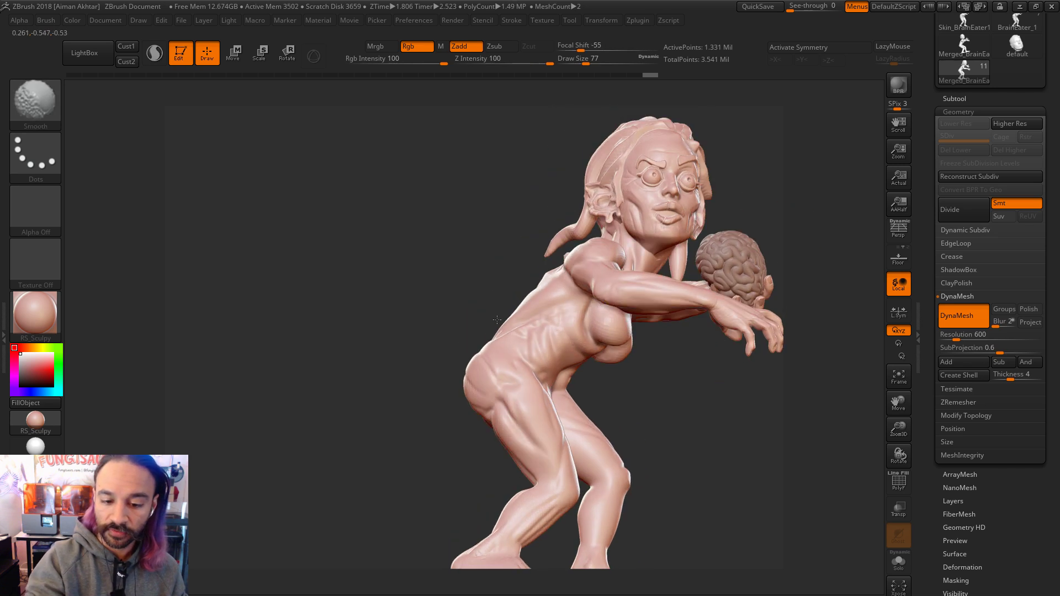
Step: Reshape the chest and torso as seen from below with the Move brush, enlarging the draw size to 108
{"action": "key", "text": "ctrl+shift+z"}
{"action": "key", "text": "ctrl+shift+z"}
{"action": "key", "text": "ctrl+shift+z"}
{"action": "key", "text": "ctrl+shift+z"}
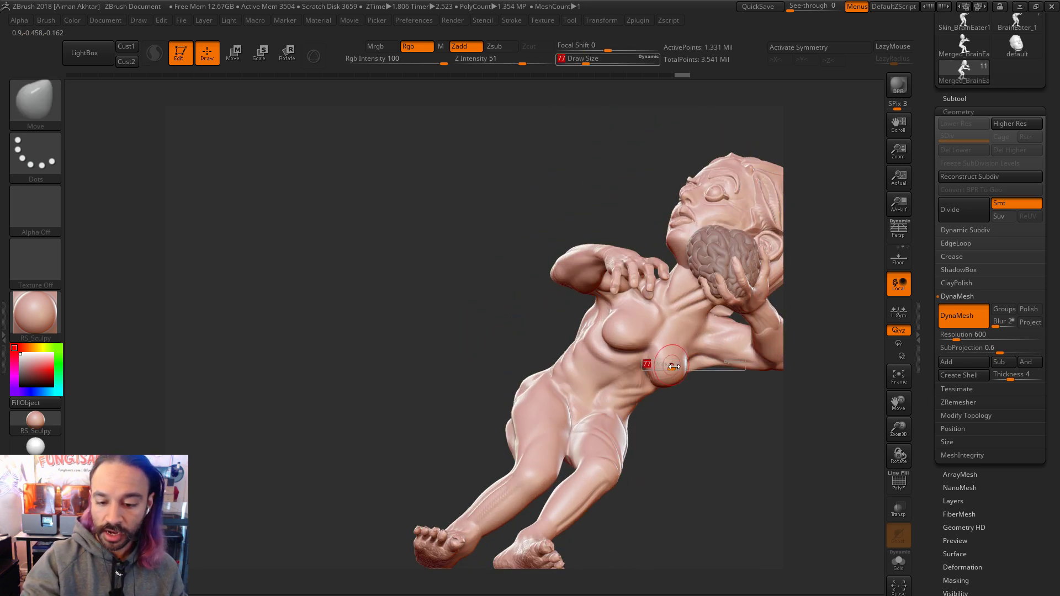
{"action": "key", "text": "ctrl+shift+z"}
{"action": "key", "text": "ctrl+shift+z"}
{"action": "key", "text": "ctrl+shift+z"}
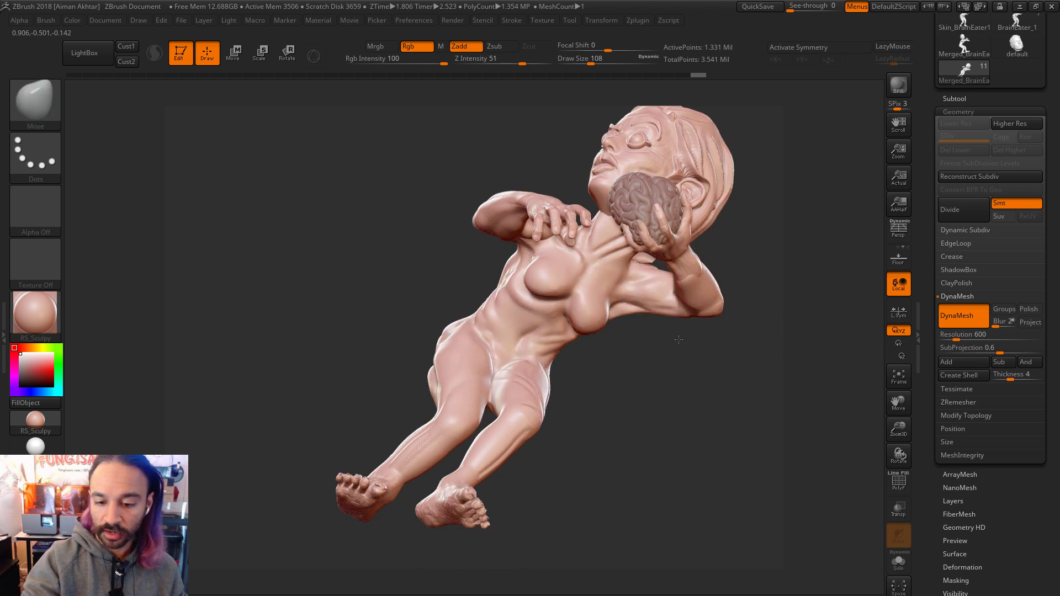
{"action": "key", "text": "ctrl+shift+z"}
{"action": "key", "text": "ctrl+shift+z"}
{"action": "key", "text": "ctrl+shift+z"}
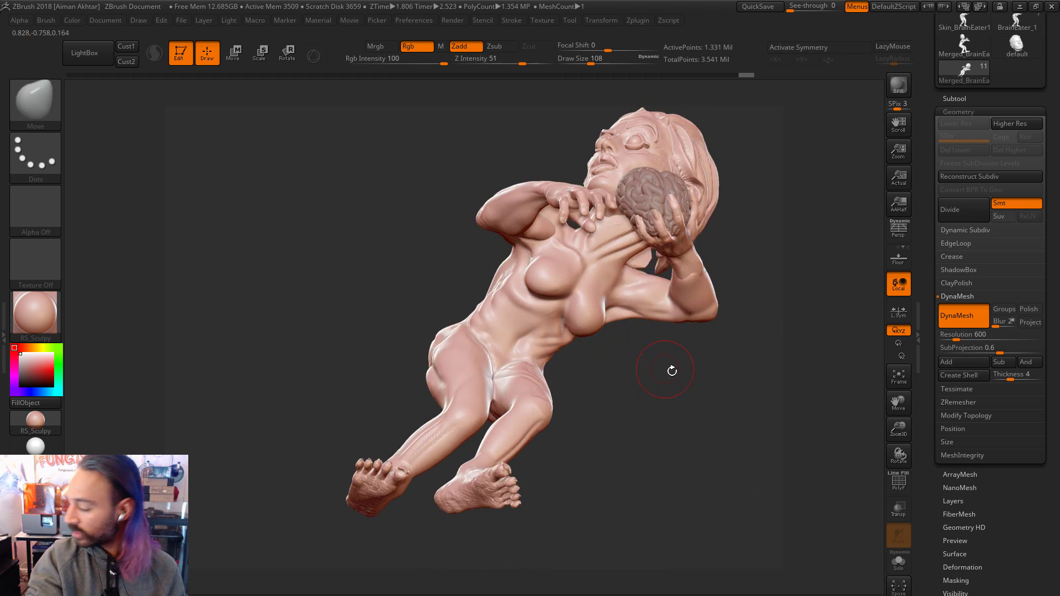
Step: Adjust the forms around the brain-holding arm with the Move brush at draw size 51
{"action": "left_click_drag", "start_coordinate": [609, 248], "coordinate": [628, 209], "text": "shift"}
{"action": "key", "text": "s"}
{"action": "left_click_drag", "start_coordinate": [653, 212], "coordinate": [612, 212], "text": "shift"}
{"action": "mouse_move", "coordinate": [693, 270]}
{"action": "left_mouse_down", "text": "shift"}
{"action": "mouse_move", "coordinate": [694, 301]}
{"action": "mouse_move", "coordinate": [748, 276]}
{"action": "mouse_move", "coordinate": [750, 226]}
{"action": "left_mouse_up", "text": "shift"}
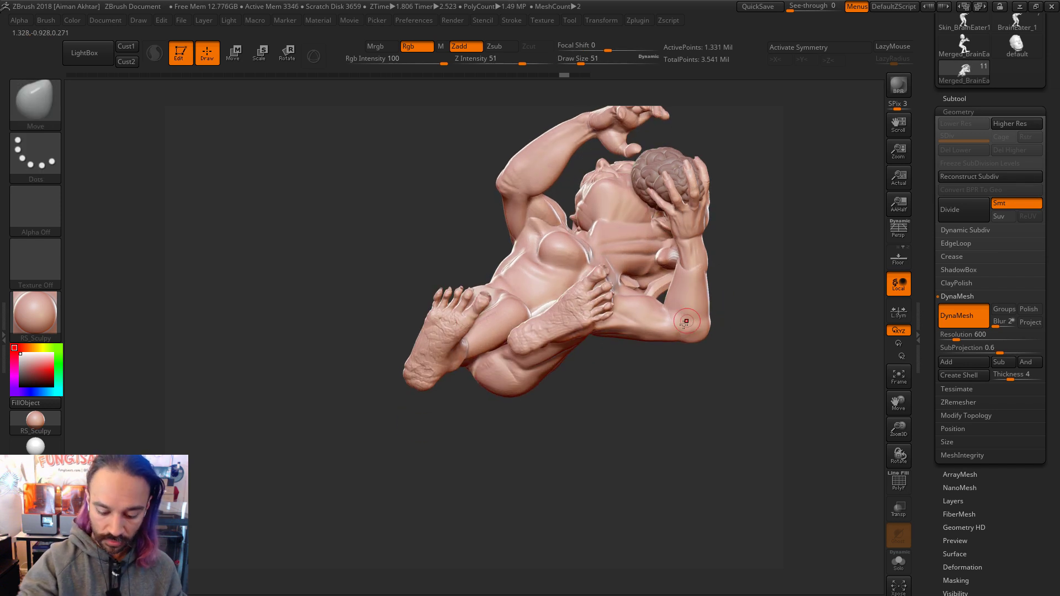
Step: Reshape the raised forearm and elbow with the Move brush, raising the draw size to 74
{"action": "key", "text": "s"}
{"action": "mouse_move", "coordinate": [687, 328]}
{"action": "left_mouse_down"}
{"action": "mouse_move", "coordinate": [696, 328]}
{"action": "mouse_move", "coordinate": [672, 311]}
{"action": "mouse_move", "coordinate": [674, 293]}
{"action": "mouse_move", "coordinate": [665, 315]}
{"action": "mouse_move", "coordinate": [708, 267]}
{"action": "mouse_move", "coordinate": [694, 277]}
{"action": "left_mouse_up"}
{"action": "key", "text": "s"}
{"action": "key", "text": "s"}
{"action": "key", "text": "s"}
{"action": "mouse_move", "coordinate": [694, 273]}
{"action": "left_mouse_down", "text": "shift"}
{"action": "mouse_move", "coordinate": [689, 263]}
{"action": "mouse_move", "coordinate": [706, 261]}
{"action": "left_mouse_up", "text": "shift"}
{"action": "key", "text": "s"}
{"action": "left_click_drag", "start_coordinate": [708, 261], "coordinate": [623, 300]}
{"action": "key", "text": "s"}
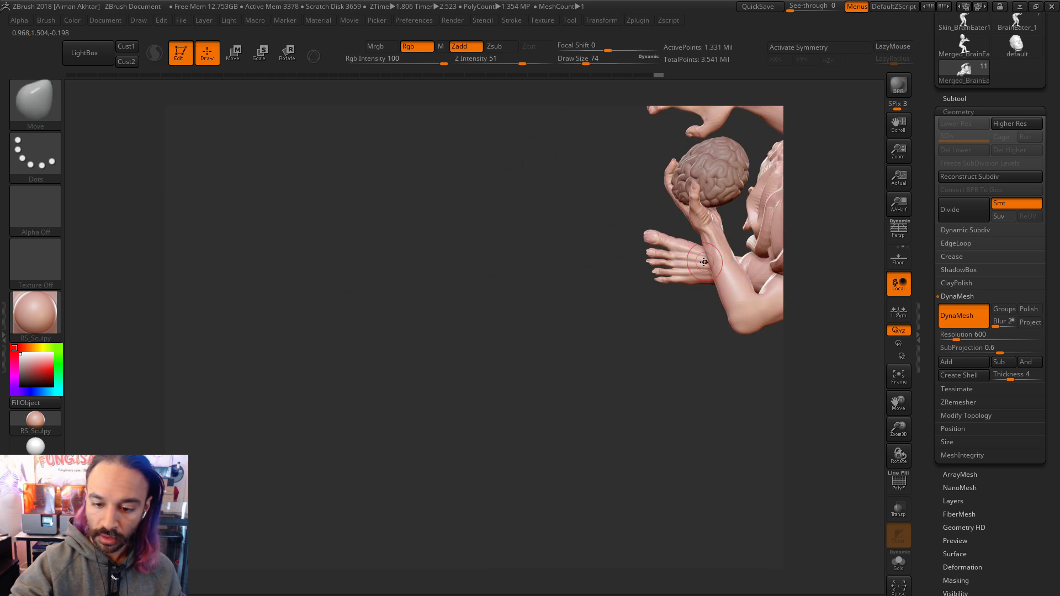
Step: Refine the wrist and forearm holding the brain with the Move brush, ending at draw size 83
{"action": "key", "text": "s"}
{"action": "left_click_drag", "start_coordinate": [712, 260], "coordinate": [715, 259]}
{"action": "left_click_drag", "start_coordinate": [712, 245], "coordinate": [709, 243]}
{"action": "left_click_drag", "start_coordinate": [719, 282], "coordinate": [726, 285]}
{"action": "key", "text": "s"}
{"action": "left_click_drag", "start_coordinate": [754, 333], "coordinate": [731, 318]}
{"action": "key", "text": "s"}
{"action": "left_click_drag", "start_coordinate": [720, 282], "coordinate": [712, 257]}
{"action": "mouse_move", "coordinate": [721, 398]}
{"action": "left_mouse_down"}
{"action": "mouse_move", "coordinate": [716, 327]}
{"action": "mouse_move", "coordinate": [660, 381]}
{"action": "mouse_move", "coordinate": [684, 275]}
{"action": "mouse_move", "coordinate": [659, 275]}
{"action": "mouse_move", "coordinate": [674, 265]}
{"action": "left_mouse_up"}
{"action": "key", "text": "s"}
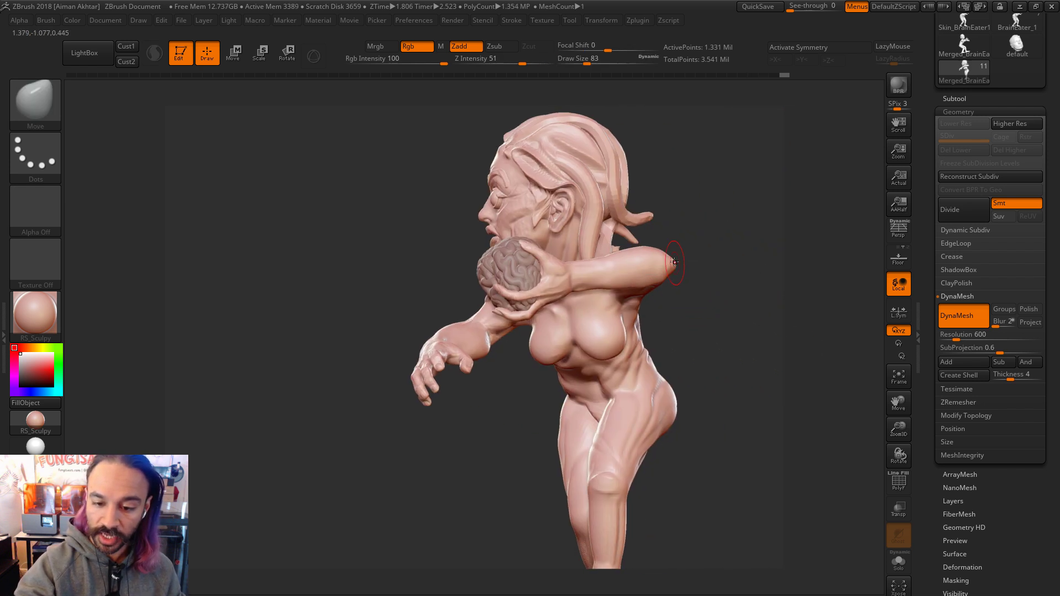
Step: Adjust the raised elbow and the side of the body with the Move brush, ending at draw size 136
{"action": "key", "text": "s"}
{"action": "mouse_move", "coordinate": [661, 407]}
{"action": "left_mouse_down"}
{"action": "mouse_move", "coordinate": [678, 407]}
{"action": "mouse_move", "coordinate": [677, 301]}
{"action": "left_mouse_up"}
{"action": "mouse_move", "coordinate": [657, 354]}
{"action": "left_mouse_down"}
{"action": "mouse_move", "coordinate": [635, 360]}
{"action": "mouse_move", "coordinate": [620, 341]}
{"action": "mouse_move", "coordinate": [616, 362]}
{"action": "left_mouse_up"}
{"action": "key", "text": "s"}
{"action": "mouse_move", "coordinate": [726, 301]}
{"action": "left_mouse_down"}
{"action": "mouse_move", "coordinate": [675, 315]}
{"action": "mouse_move", "coordinate": [669, 305]}
{"action": "left_mouse_up"}
{"action": "left_click_drag", "start_coordinate": [753, 229], "coordinate": [743, 188], "text": "alt"}
{"action": "left_click_drag", "start_coordinate": [718, 270], "coordinate": [486, 314]}
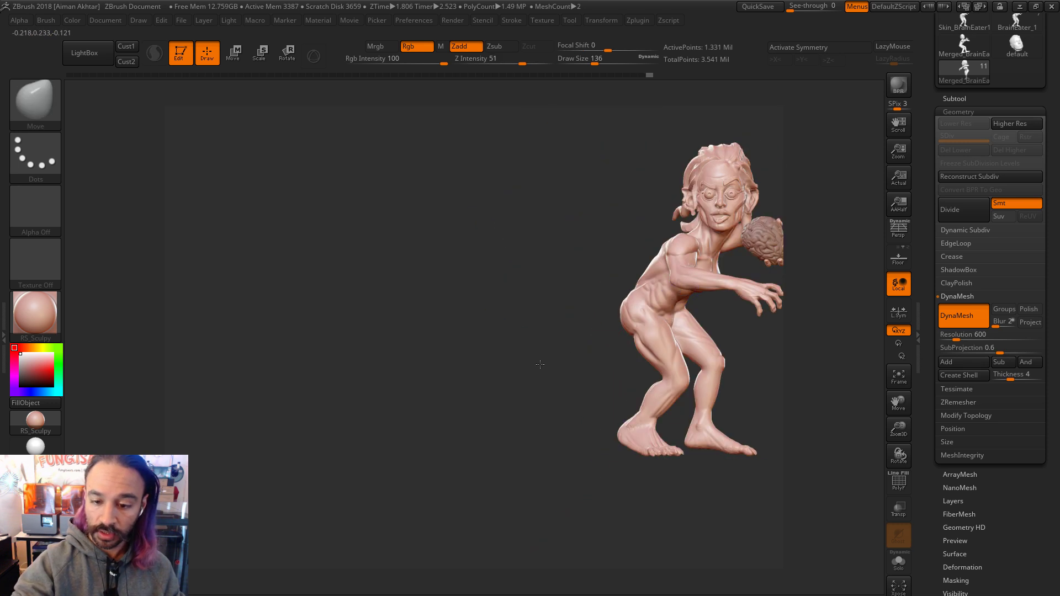
Step: Switch to the DamStandard brush at draw size 101 and rework the front knee, softening it with Smooth
{"action": "left_click_drag", "start_coordinate": [593, 350], "coordinate": [418, 387], "text": "alt"}
{"action": "left_click_drag", "start_coordinate": [640, 483], "coordinate": [647, 458], "text": "alt"}
{"action": "left_click_drag", "start_coordinate": [690, 525], "coordinate": [628, 591], "text": "alt"}
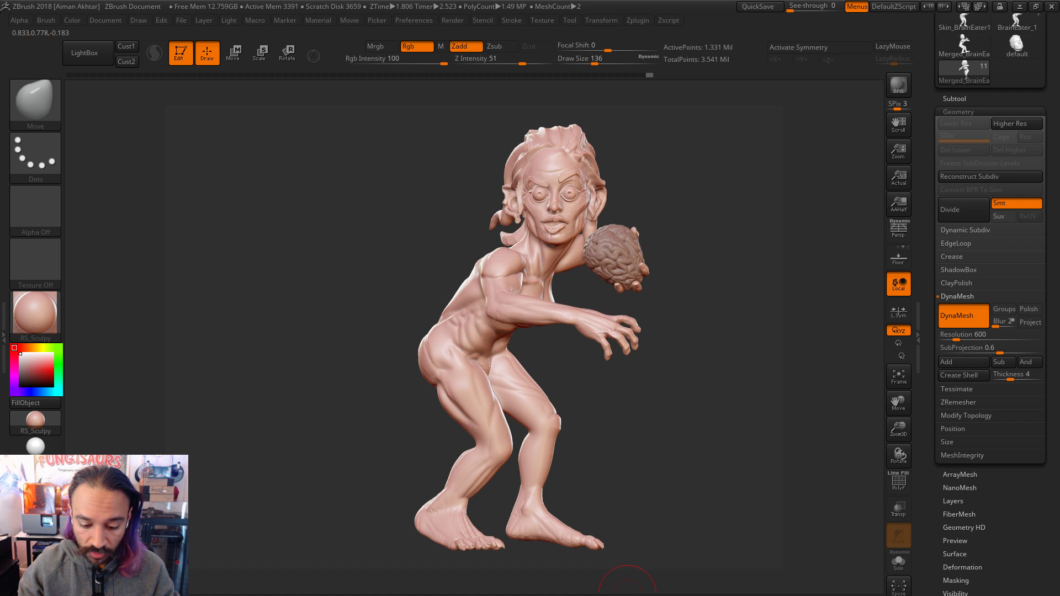
{"action": "key", "text": "b"}
{"action": "key", "text": "d"}
{"action": "key", "text": "s"}
{"action": "left_click_drag", "start_coordinate": [635, 393], "coordinate": [691, 395]}
{"action": "key", "text": "s"}
{"action": "mouse_move", "coordinate": [543, 443]}
{"action": "left_mouse_down"}
{"action": "mouse_move", "coordinate": [533, 446]}
{"action": "mouse_move", "coordinate": [651, 426]}
{"action": "left_mouse_up"}
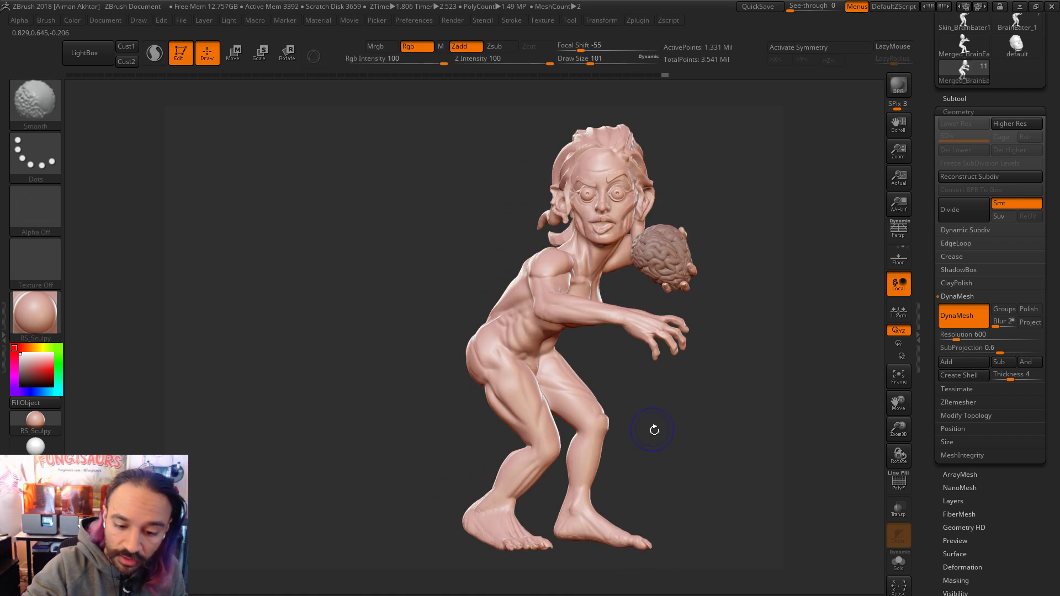
{"action": "mouse_move", "coordinate": [588, 444]}
{"action": "left_mouse_down", "text": "shift"}
{"action": "mouse_move", "coordinate": [596, 446]}
{"action": "mouse_move", "coordinate": [581, 438]}
{"action": "left_mouse_up", "text": "shift"}
{"action": "left_click_drag", "start_coordinate": [651, 415], "coordinate": [839, 409]}
{"action": "mouse_move", "coordinate": [597, 435]}
{"action": "left_mouse_down"}
{"action": "mouse_move", "coordinate": [635, 393]}
{"action": "mouse_move", "coordinate": [669, 391]}
{"action": "mouse_move", "coordinate": [659, 394]}
{"action": "mouse_move", "coordinate": [667, 430]}
{"action": "left_mouse_up"}
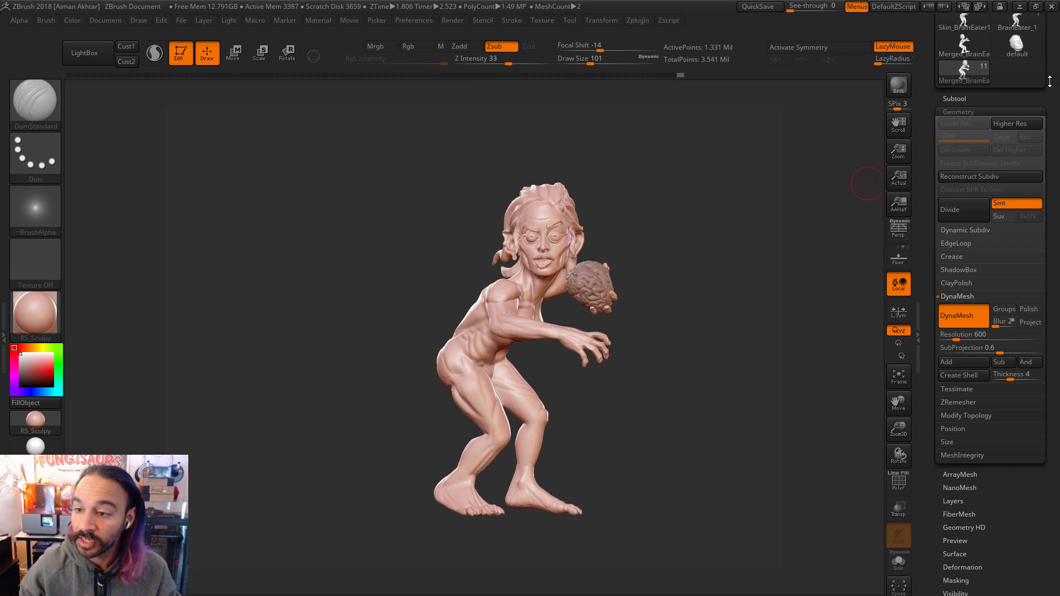
Step: Save the tool as BrainEater1 in the CES_Demo_Stuff folder
{"action": "left_click_drag", "start_coordinate": [1034, 82], "coordinate": [1034, 345]}
{"action": "left_click", "coordinate": [1016, 50]}
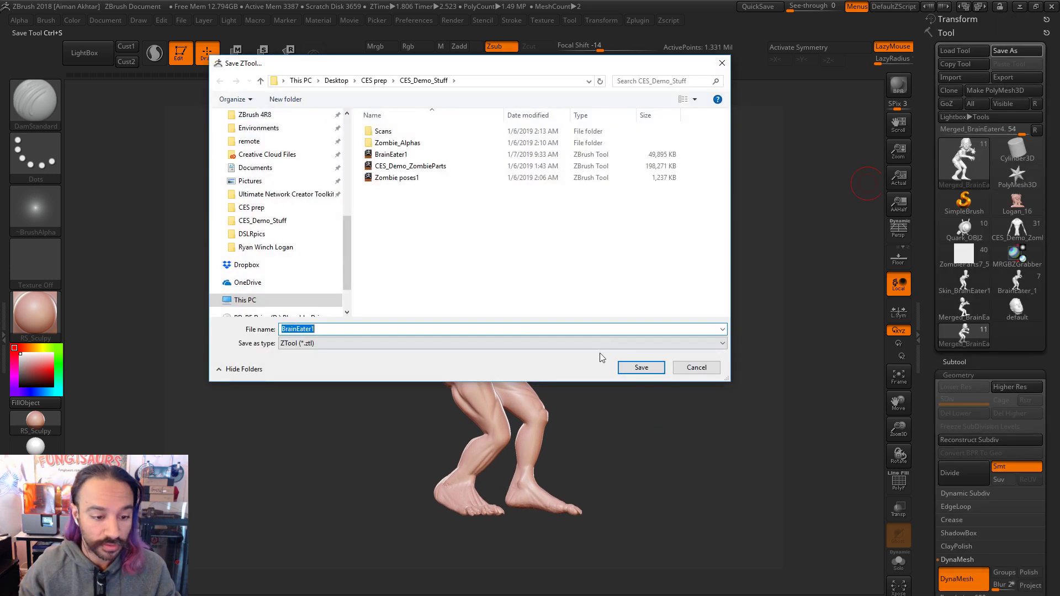
{"action": "left_click", "coordinate": [639, 368]}
{"action": "left_click", "coordinate": [570, 329]}
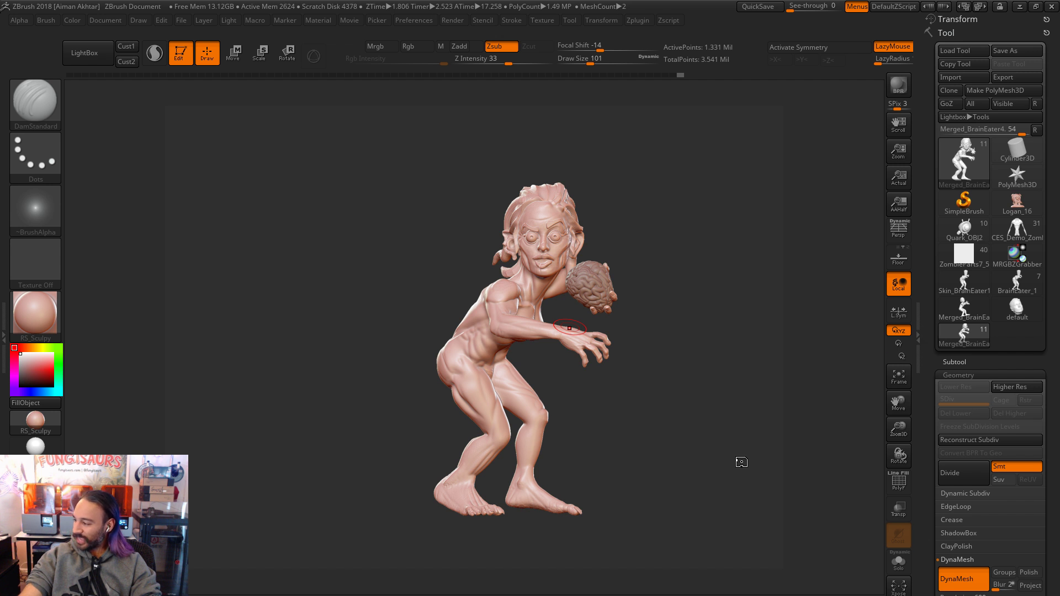
Step: Set the DamStandard brush's draw size to 145
{"action": "left_click_drag", "start_coordinate": [708, 487], "coordinate": [683, 490]}
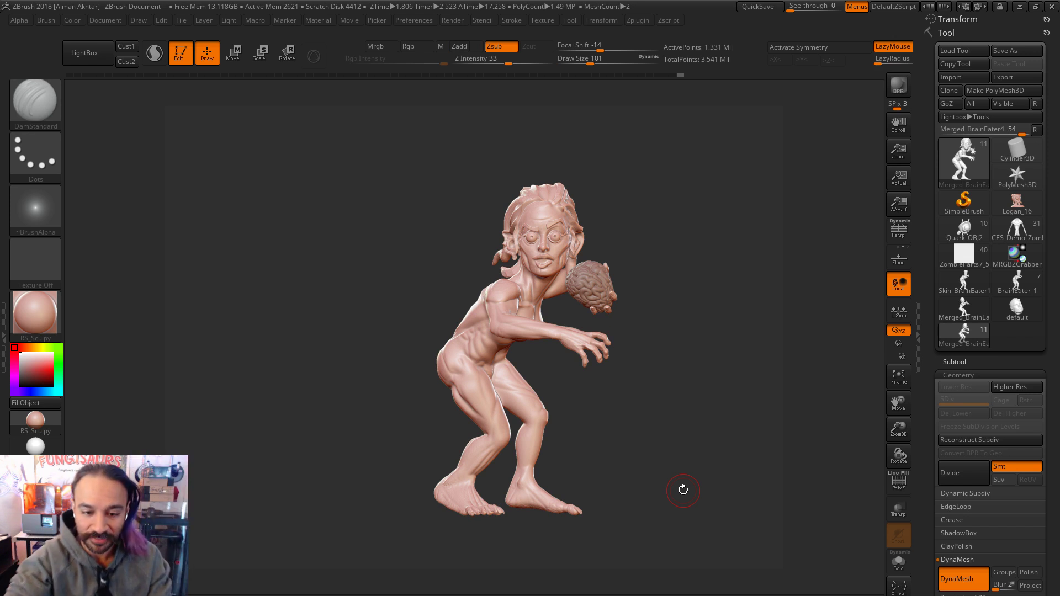
{"action": "key", "text": "s"}
{"action": "left_click_drag", "start_coordinate": [482, 361], "coordinate": [493, 361]}
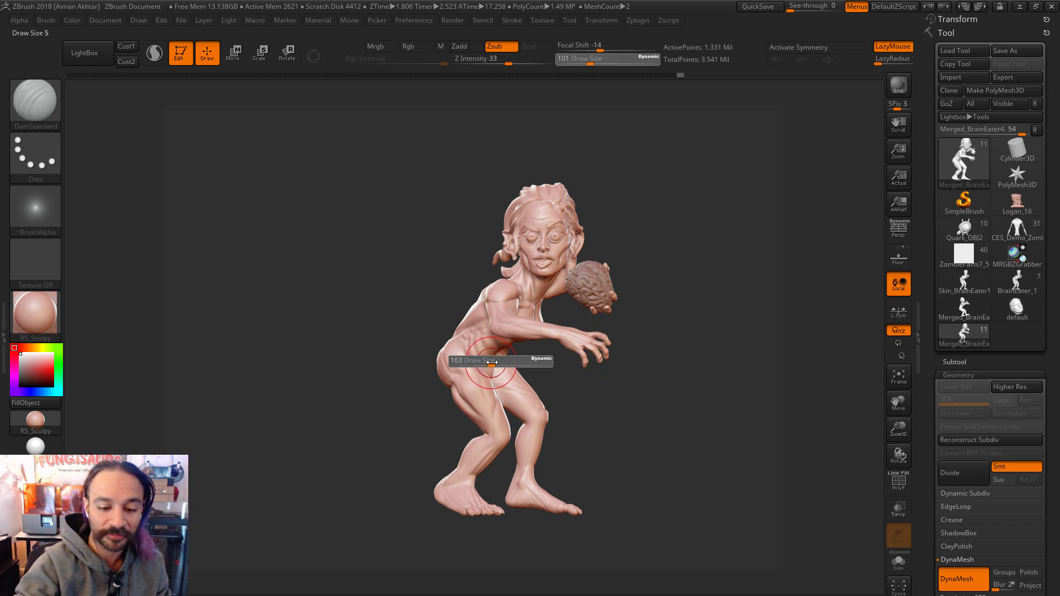
{"action": "key", "text": "s"}
{"action": "left_click_drag", "start_coordinate": [485, 381], "coordinate": [482, 381]}
{"action": "left_click_drag", "start_coordinate": [547, 379], "coordinate": [566, 392]}
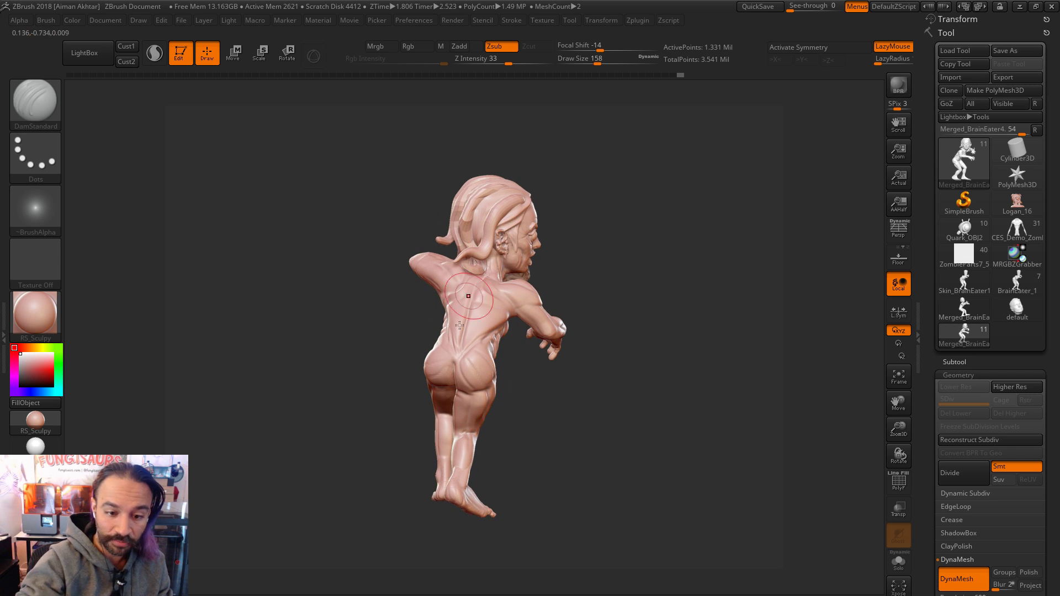
{"action": "key", "text": "s"}
{"action": "left_click_drag", "start_coordinate": [467, 355], "coordinate": [465, 355]}
{"action": "mouse_move", "coordinate": [527, 395]}
{"action": "left_mouse_down"}
{"action": "mouse_move", "coordinate": [472, 369]}
{"action": "mouse_move", "coordinate": [497, 347]}
{"action": "mouse_move", "coordinate": [472, 384]}
{"action": "left_mouse_up"}
Step: Lasso-mask the torso from below the shoulders to the upper thighs in the shape of a short dress
{"action": "mouse_move", "coordinate": [615, 383]}
{"action": "left_mouse_down"}
{"action": "mouse_move", "coordinate": [676, 386]}
{"action": "mouse_move", "coordinate": [563, 333]}
{"action": "mouse_move", "coordinate": [550, 315]}
{"action": "left_mouse_up"}
{"action": "key", "text": "ctrl"}
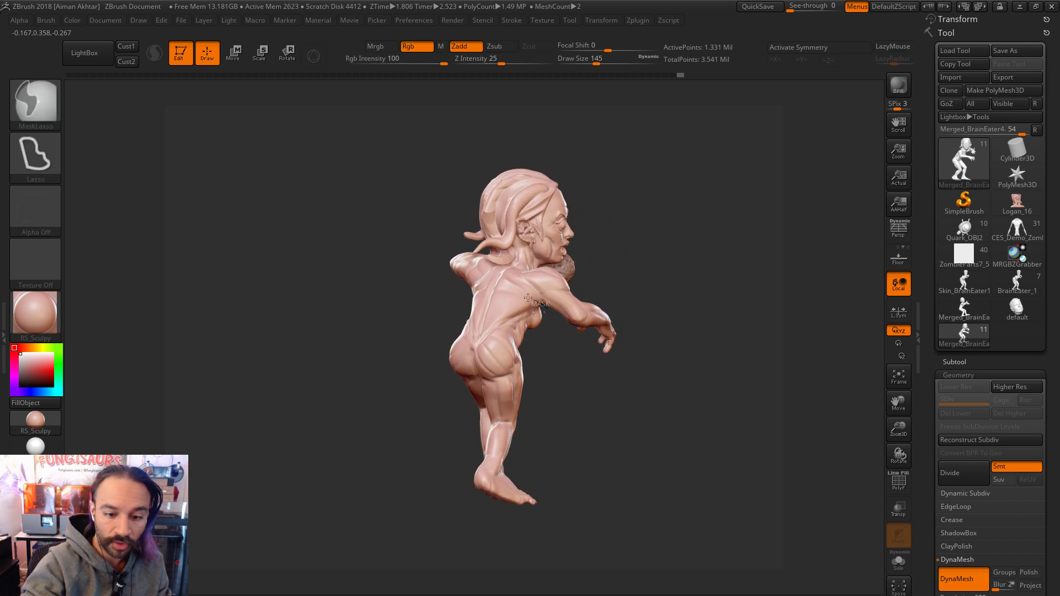
{"action": "left_click_drag", "start_coordinate": [427, 311], "coordinate": [415, 395], "text": "ctrl"}
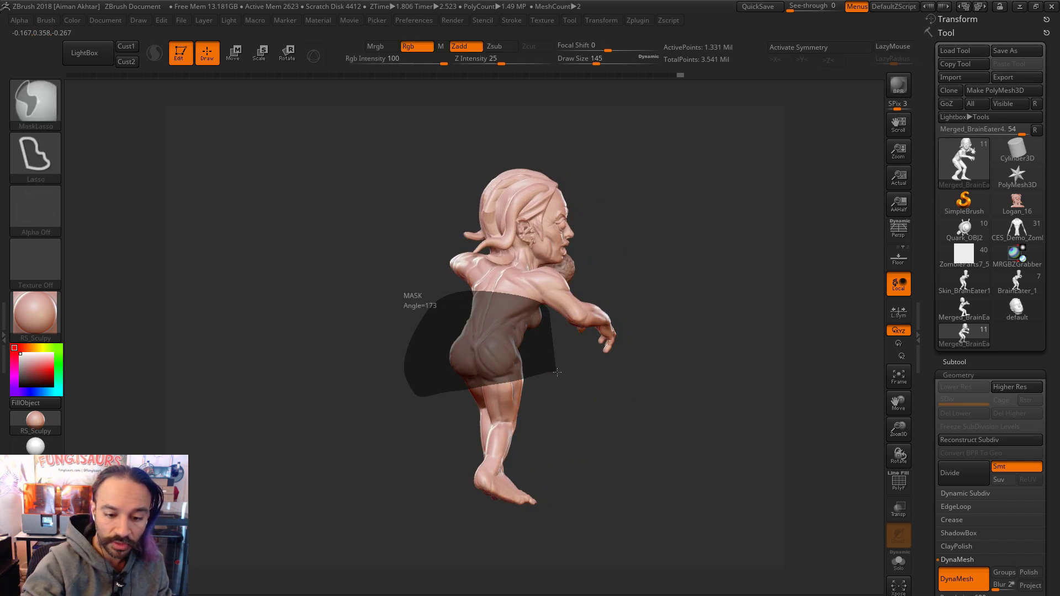
{"action": "left_click_drag", "start_coordinate": [557, 371], "coordinate": [558, 371], "text": "ctrl"}
{"action": "mouse_move", "coordinate": [639, 382]}
{"action": "left_mouse_down"}
{"action": "mouse_move", "coordinate": [591, 377]}
{"action": "mouse_move", "coordinate": [745, 317]}
{"action": "mouse_move", "coordinate": [698, 323]}
{"action": "mouse_move", "coordinate": [604, 371]}
{"action": "mouse_move", "coordinate": [543, 420]}
{"action": "mouse_move", "coordinate": [715, 329]}
{"action": "mouse_move", "coordinate": [651, 343]}
{"action": "mouse_move", "coordinate": [703, 340]}
{"action": "left_mouse_up"}
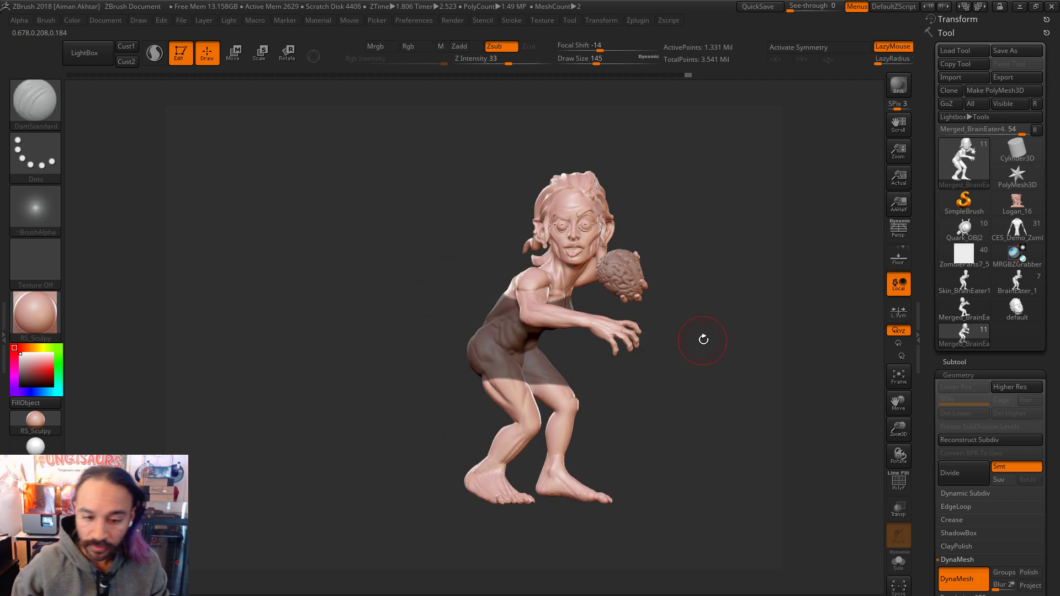
Step: Generate an extraction preview of the dress from the masked body area
{"action": "left_click", "coordinate": [954, 362]}
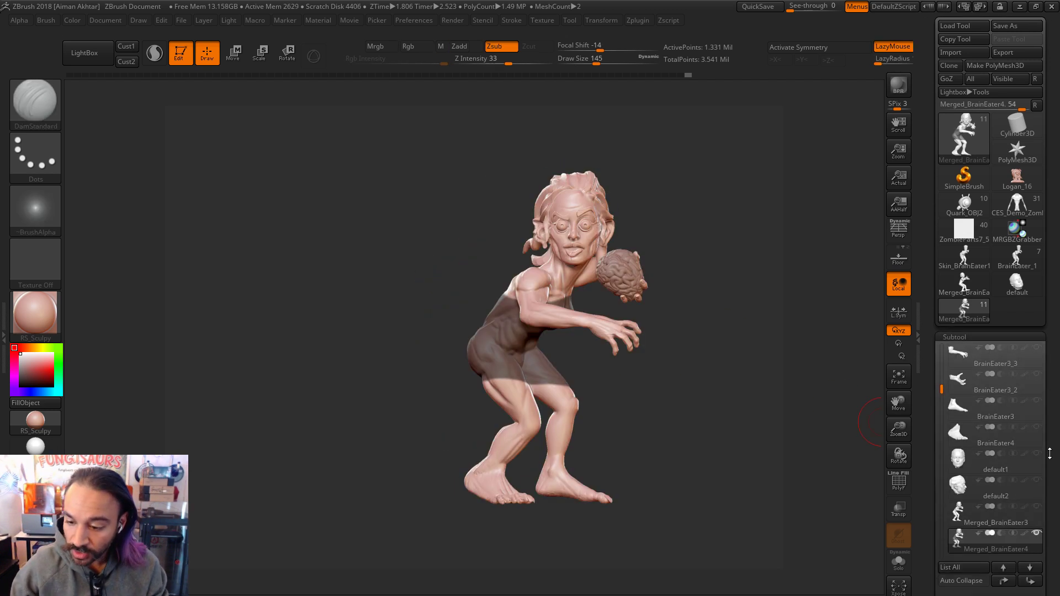
{"action": "left_click_drag", "start_coordinate": [1052, 590], "coordinate": [1049, 409]}
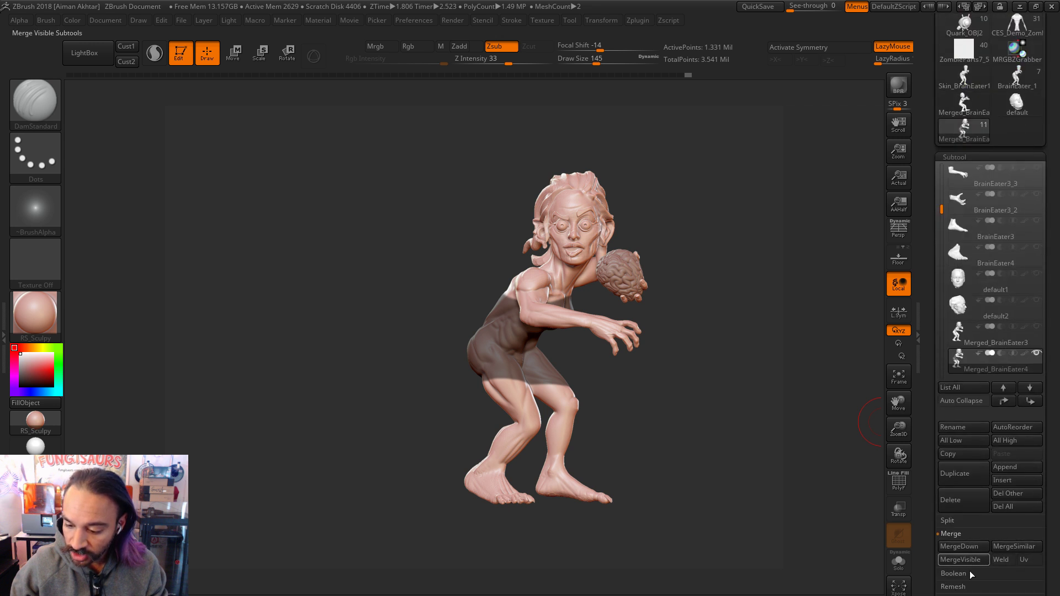
{"action": "left_click", "coordinate": [951, 534]}
{"action": "left_click", "coordinate": [963, 595]}
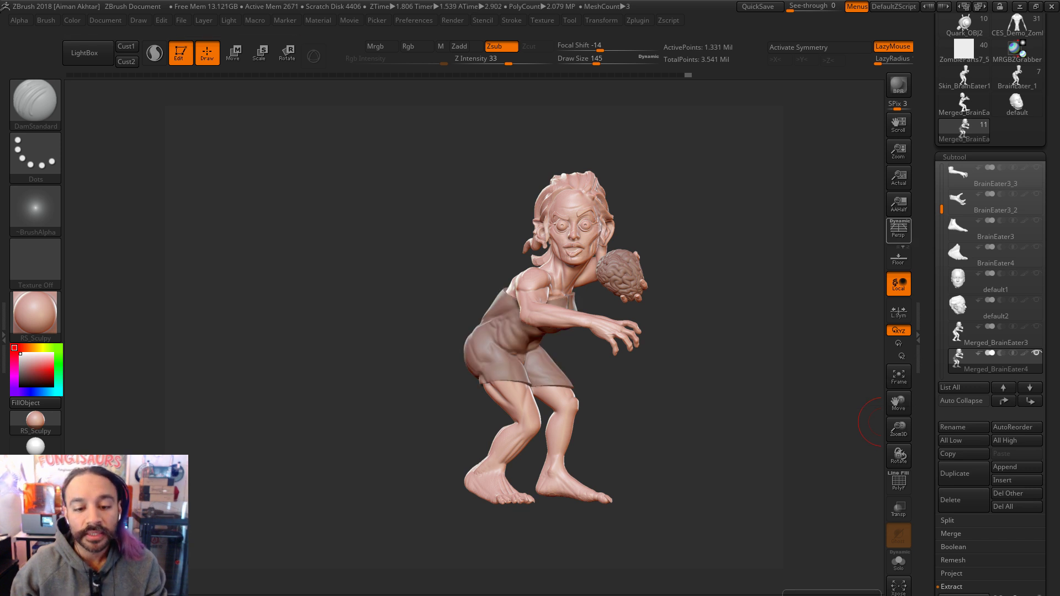
Step: Accept the extracted dress as a new subtool and clear its mask
{"action": "left_click", "coordinate": [963, 595]}
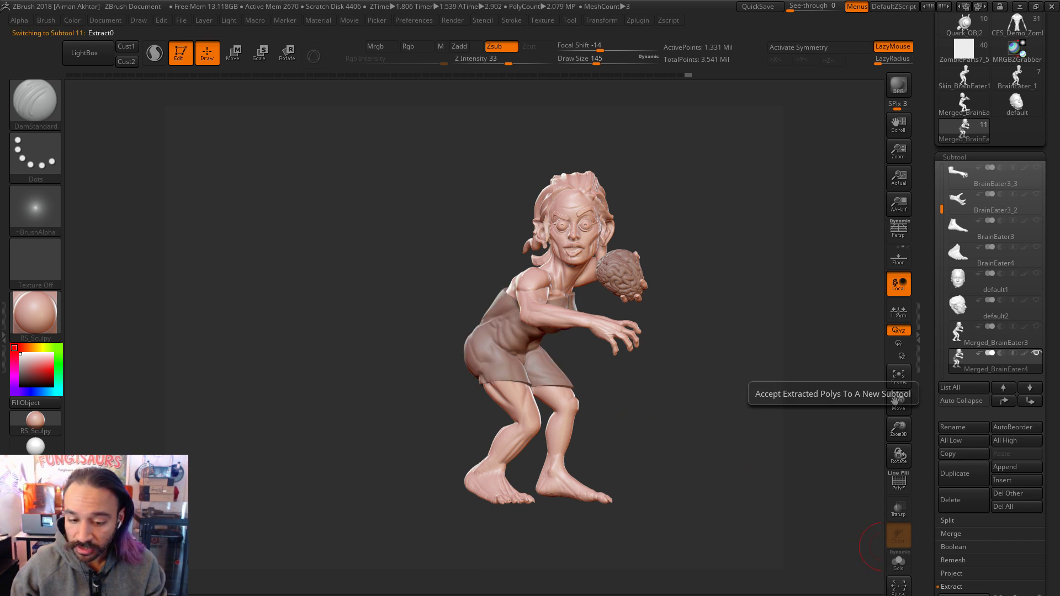
{"action": "left_click_drag", "start_coordinate": [677, 445], "coordinate": [746, 449]}
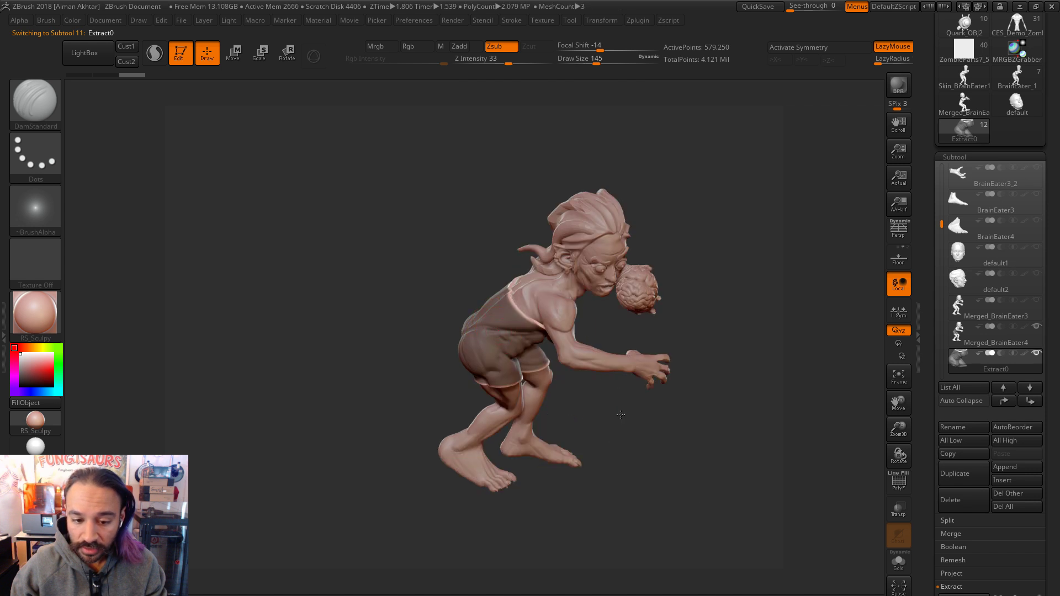
{"action": "left_click_drag", "start_coordinate": [622, 420], "coordinate": [599, 369]}
{"action": "key", "text": "ctrl"}
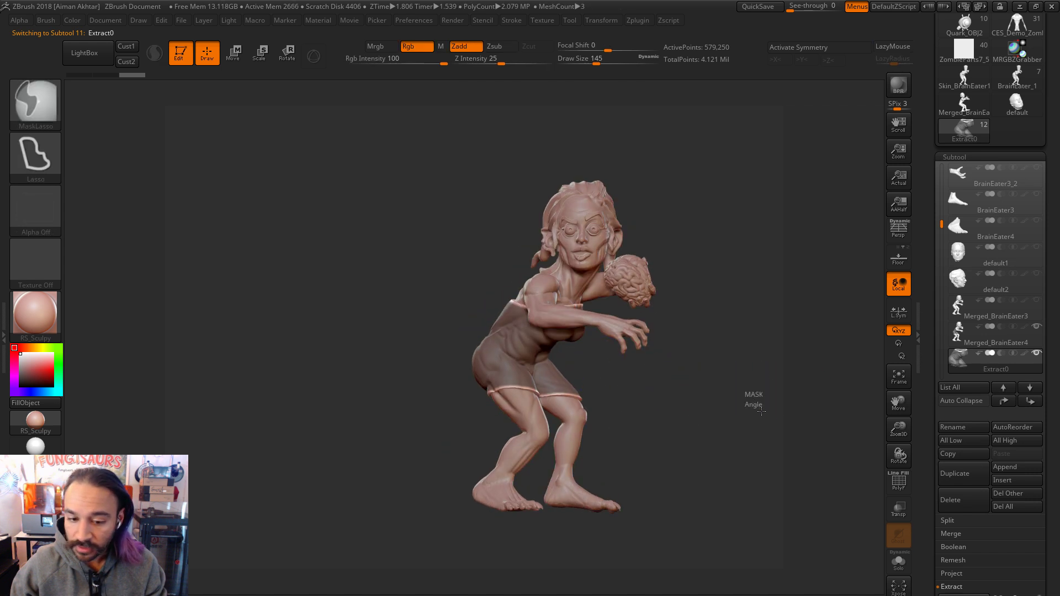
{"action": "left_click", "coordinate": [762, 409], "text": "ctrl"}
Step: Pull the dress's rear hem away from the thigh using the Move brush at draw size 262
{"action": "key", "text": "b"}
{"action": "key", "text": "m"}
{"action": "key", "text": "v"}
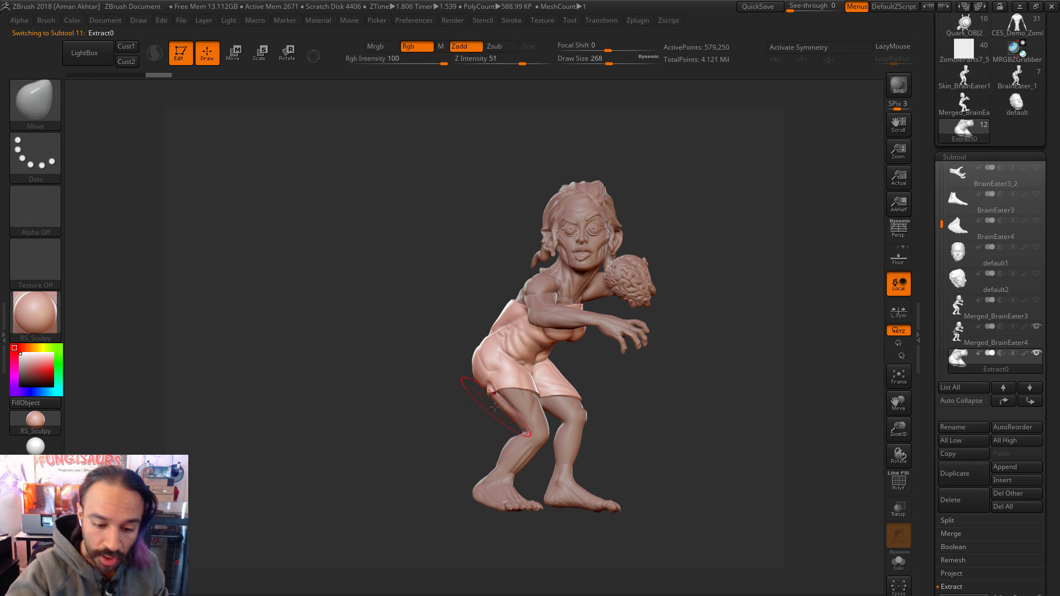
{"action": "left_click_drag", "start_coordinate": [473, 406], "coordinate": [484, 403]}
{"action": "key", "text": "s"}
{"action": "mouse_move", "coordinate": [499, 404]}
{"action": "left_mouse_down"}
{"action": "mouse_move", "coordinate": [489, 400]}
{"action": "mouse_move", "coordinate": [481, 413]}
{"action": "left_mouse_up"}
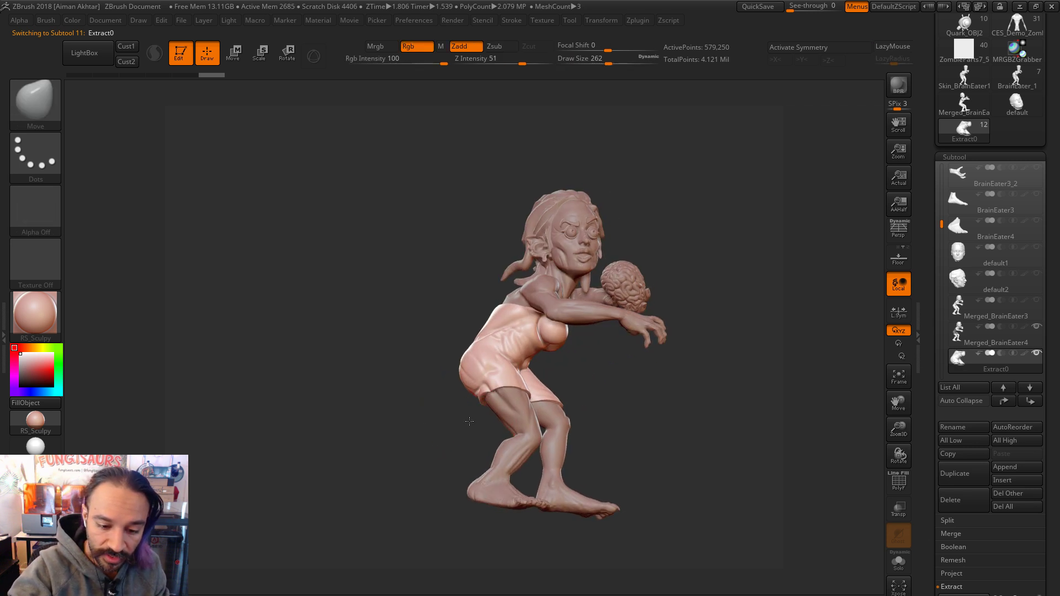
{"action": "left_click_drag", "start_coordinate": [591, 376], "coordinate": [718, 345]}
{"action": "left_click_drag", "start_coordinate": [530, 378], "coordinate": [610, 365]}
Step: Try to stretch the dress's rear hem further with a smaller Move brush, and undo both strokes
{"action": "mouse_move", "coordinate": [476, 404]}
{"action": "left_mouse_down"}
{"action": "mouse_move", "coordinate": [481, 417]}
{"action": "mouse_move", "coordinate": [471, 421]}
{"action": "left_mouse_up"}
{"action": "key", "text": "s"}
{"action": "left_click_drag", "start_coordinate": [478, 410], "coordinate": [478, 397]}
{"action": "key", "text": "ctrl"}
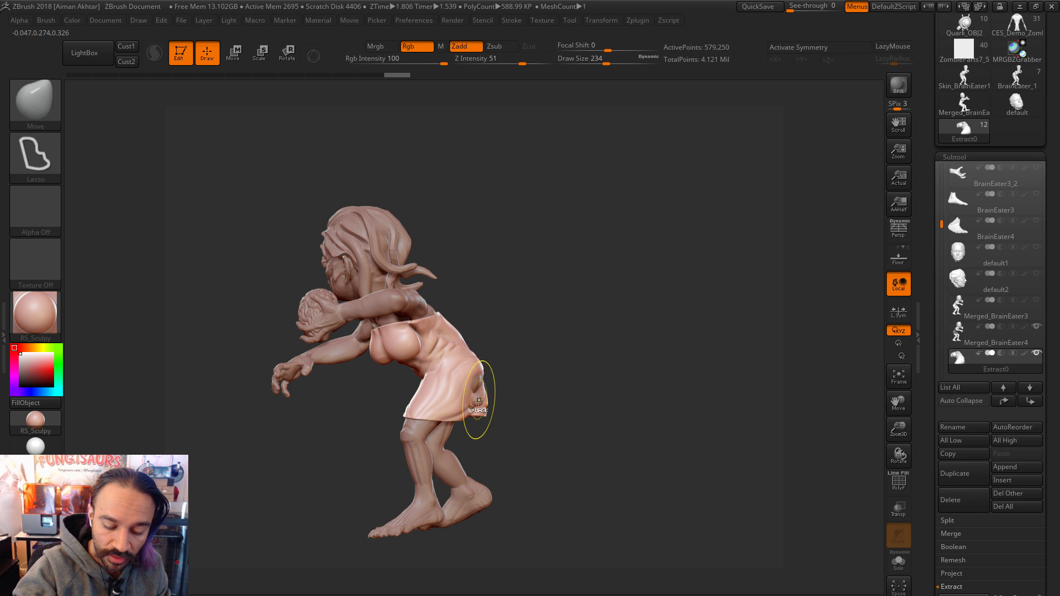
{"action": "key", "text": "ctrl+z"}
{"action": "key", "text": "ctrl+z"}
Step: Flare the dress's rear hem out and down with the Move brush at draw size 228
{"action": "key", "text": "s"}
{"action": "mouse_move", "coordinate": [478, 414]}
{"action": "left_mouse_down"}
{"action": "mouse_move", "coordinate": [469, 412]}
{"action": "mouse_move", "coordinate": [492, 402]}
{"action": "left_mouse_up"}
{"action": "left_click_drag", "start_coordinate": [455, 435], "coordinate": [513, 428]}
{"action": "mouse_move", "coordinate": [534, 379]}
{"action": "left_mouse_down", "text": "shift"}
{"action": "mouse_move", "coordinate": [523, 369]}
{"action": "mouse_move", "coordinate": [530, 398]}
{"action": "mouse_move", "coordinate": [520, 408]}
{"action": "left_mouse_up", "text": "shift"}
{"action": "key", "text": "s"}
{"action": "key", "text": "["}
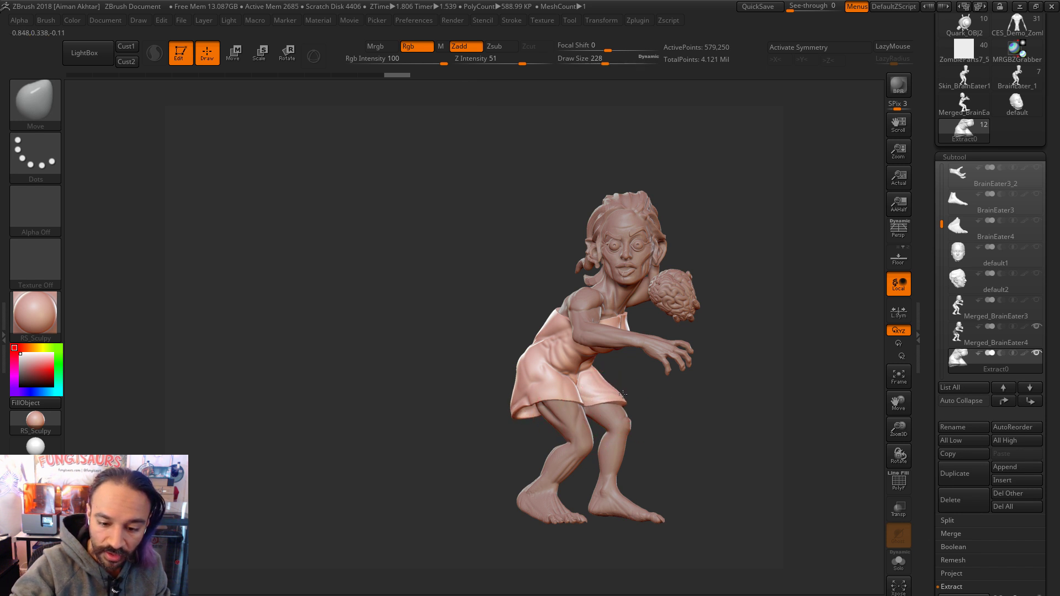
Step: Adjust the front hem of the dress over the thighs with the Move brush, undoing the first stroke
{"action": "mouse_move", "coordinate": [617, 393]}
{"action": "left_mouse_down"}
{"action": "mouse_move", "coordinate": [603, 403]}
{"action": "mouse_move", "coordinate": [653, 384]}
{"action": "mouse_move", "coordinate": [640, 378]}
{"action": "mouse_move", "coordinate": [652, 356]}
{"action": "mouse_move", "coordinate": [677, 341]}
{"action": "left_mouse_up"}
{"action": "key", "text": "ctrl+z"}
{"action": "key", "text": "s"}
{"action": "left_click", "coordinate": [625, 402]}
{"action": "key", "text": "s"}
{"action": "left_click", "coordinate": [663, 353]}
{"action": "key", "text": "s"}
{"action": "left_click", "coordinate": [672, 347]}
Step: Reposition the dress edges around the torso with short Move brush strokes from several angles
{"action": "left_click_drag", "start_coordinate": [761, 274], "coordinate": [789, 300]}
{"action": "left_click_drag", "start_coordinate": [661, 345], "coordinate": [663, 359], "text": "shift"}
{"action": "left_click_drag", "start_coordinate": [728, 328], "coordinate": [767, 295]}
{"action": "mouse_move", "coordinate": [669, 315]}
{"action": "left_mouse_down", "text": "shift"}
{"action": "mouse_move", "coordinate": [690, 302]}
{"action": "mouse_move", "coordinate": [660, 297]}
{"action": "left_mouse_up", "text": "shift"}
{"action": "mouse_move", "coordinate": [694, 301]}
{"action": "left_mouse_down"}
{"action": "mouse_move", "coordinate": [689, 311]}
{"action": "mouse_move", "coordinate": [677, 303]}
{"action": "mouse_move", "coordinate": [725, 309]}
{"action": "left_mouse_up"}
{"action": "key", "text": "s"}
{"action": "left_click", "coordinate": [691, 295]}
{"action": "key", "text": "s"}
{"action": "left_click", "coordinate": [685, 296]}
Step: Reshape the upper back edge of the dress with the Move brush at draw size 192
{"action": "key", "text": "s"}
{"action": "key", "text": "s"}
{"action": "key", "text": "s"}
{"action": "key", "text": "s"}
{"action": "key", "text": "s"}
{"action": "left_click_drag", "start_coordinate": [671, 386], "coordinate": [810, 386]}
{"action": "key", "text": "f"}
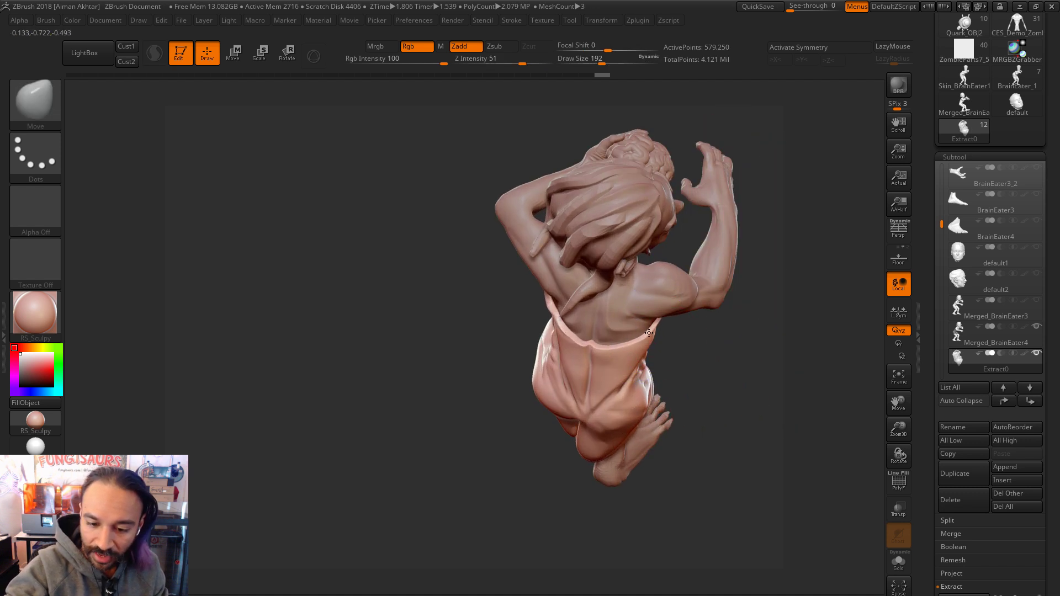
{"action": "left_click_drag", "start_coordinate": [657, 322], "coordinate": [656, 324]}
{"action": "left_click_drag", "start_coordinate": [614, 344], "coordinate": [607, 345]}
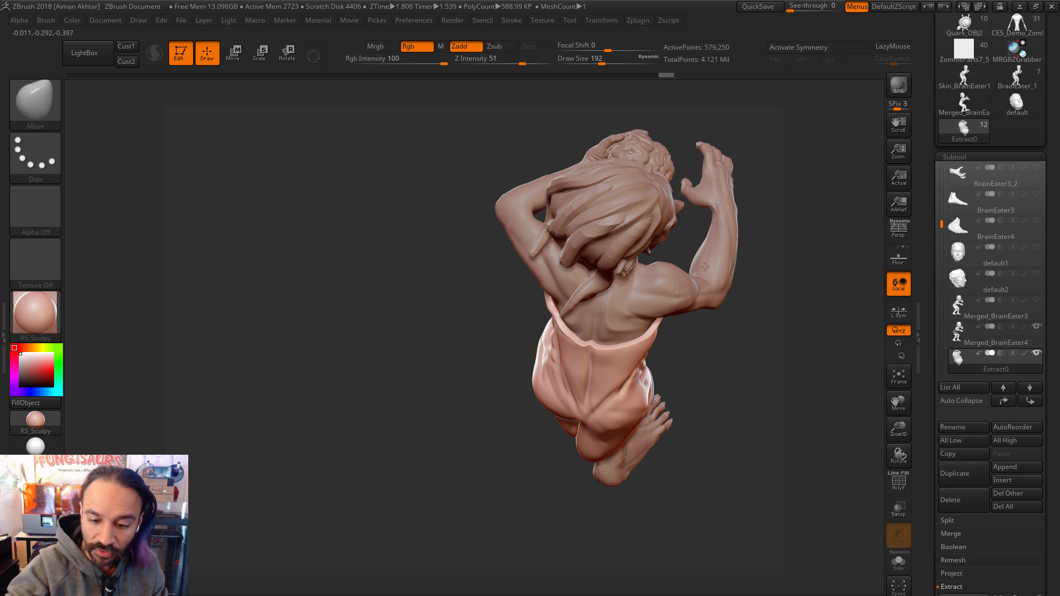
Step: Adjust the dress's front neckline above the bust with small Move brush strokes
{"action": "left_click_drag", "start_coordinate": [776, 420], "coordinate": [724, 347]}
{"action": "left_click_drag", "start_coordinate": [704, 431], "coordinate": [658, 439]}
{"action": "key", "text": "s"}
{"action": "left_click_drag", "start_coordinate": [685, 378], "coordinate": [676, 378]}
{"action": "left_click_drag", "start_coordinate": [749, 442], "coordinate": [652, 439]}
{"action": "key", "text": "s"}
{"action": "left_click", "coordinate": [698, 372]}
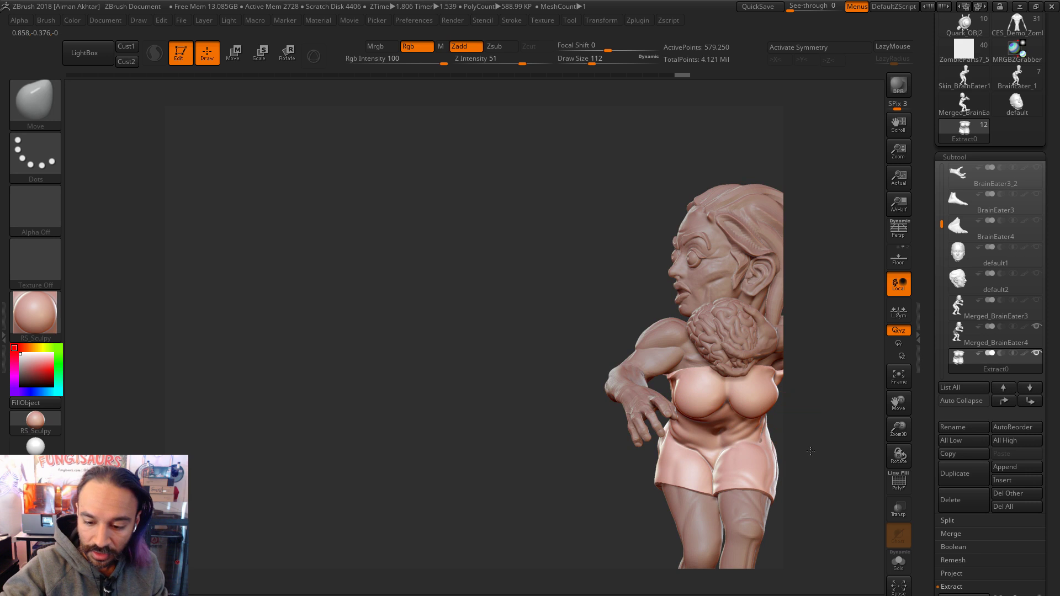
{"action": "left_click_drag", "start_coordinate": [810, 430], "coordinate": [757, 433]}
{"action": "left_click_drag", "start_coordinate": [708, 387], "coordinate": [709, 386]}
{"action": "left_click_drag", "start_coordinate": [795, 411], "coordinate": [834, 445]}
{"action": "key", "text": "s"}
{"action": "left_click", "coordinate": [712, 379]}
{"action": "left_click_drag", "start_coordinate": [713, 388], "coordinate": [725, 382]}
Step: Refine and smooth the upper back edge of the dress in profile with draw size 172
{"action": "left_click_drag", "start_coordinate": [788, 473], "coordinate": [795, 422]}
{"action": "key", "text": "shift"}
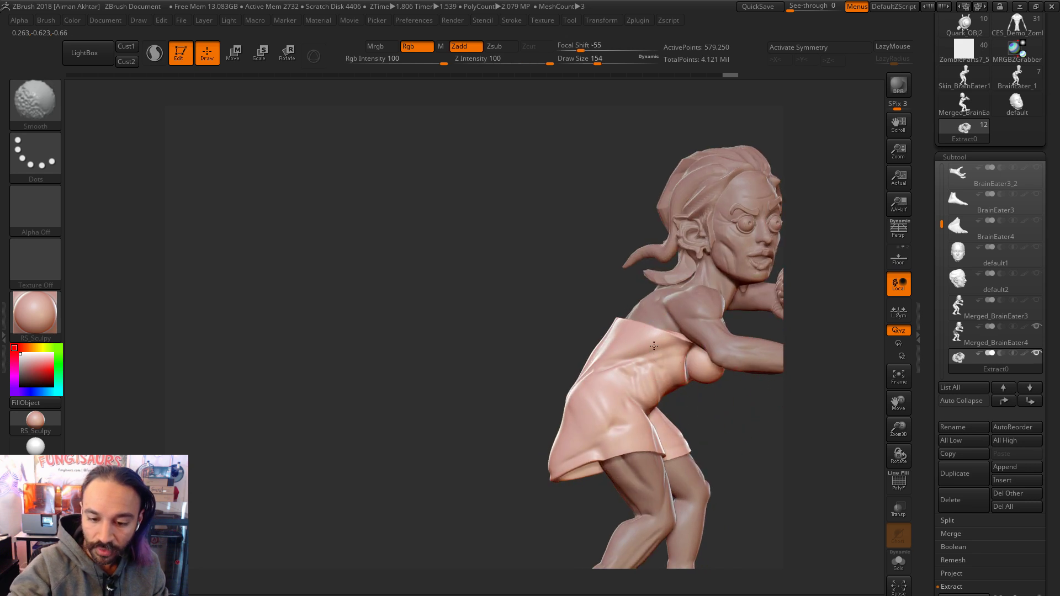
{"action": "left_click_drag", "start_coordinate": [618, 319], "coordinate": [610, 333], "text": "shift"}
{"action": "key", "text": "s"}
{"action": "left_click", "coordinate": [597, 354]}
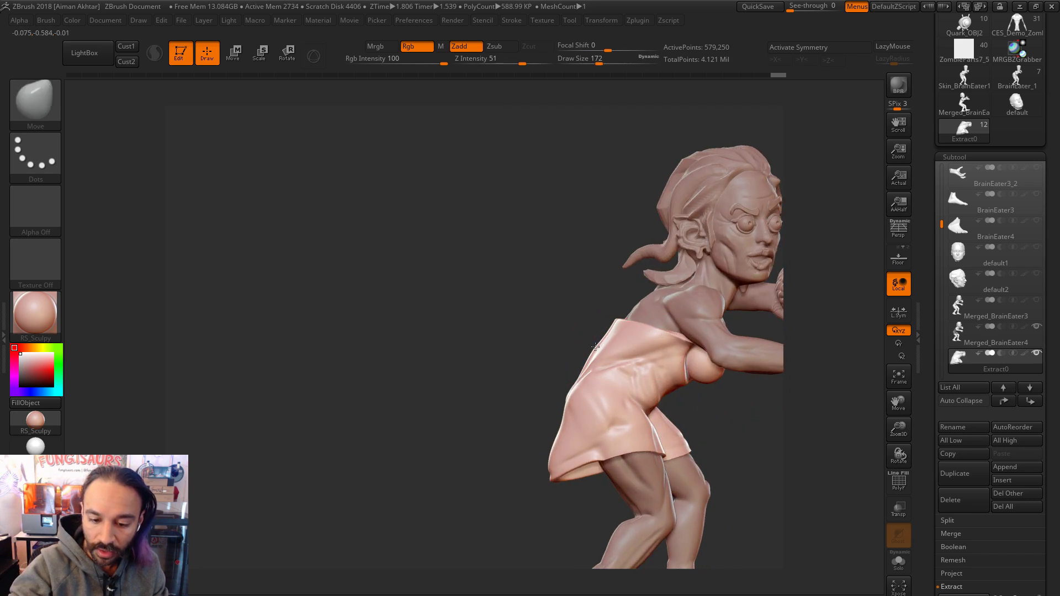
{"action": "key", "text": "shift"}
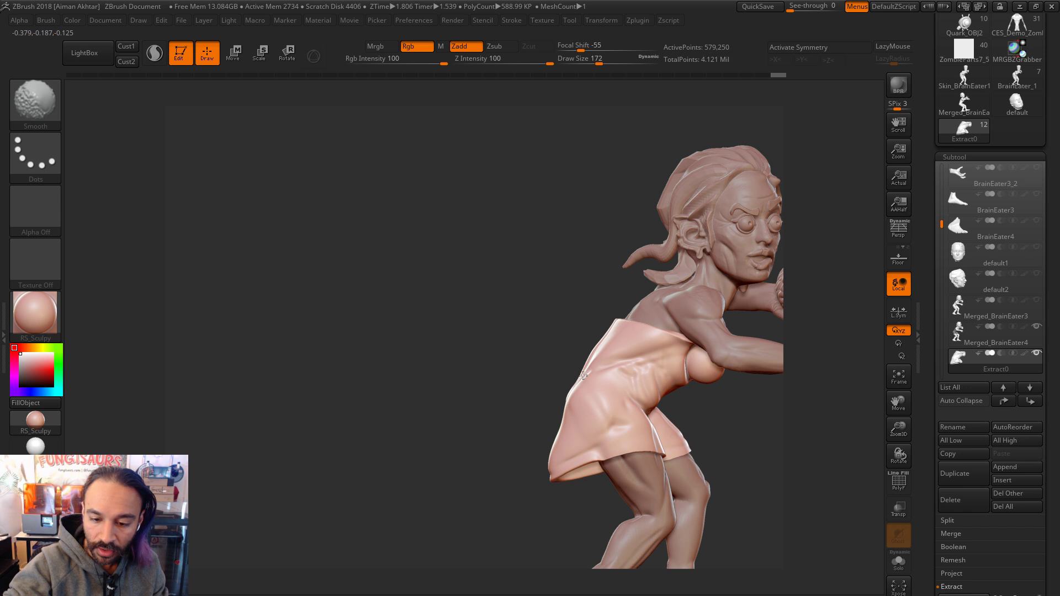
Step: Fill the crease on the seat of the dress with the Clay brush and smooth the surface
{"action": "left_click_drag", "start_coordinate": [470, 361], "coordinate": [546, 365]}
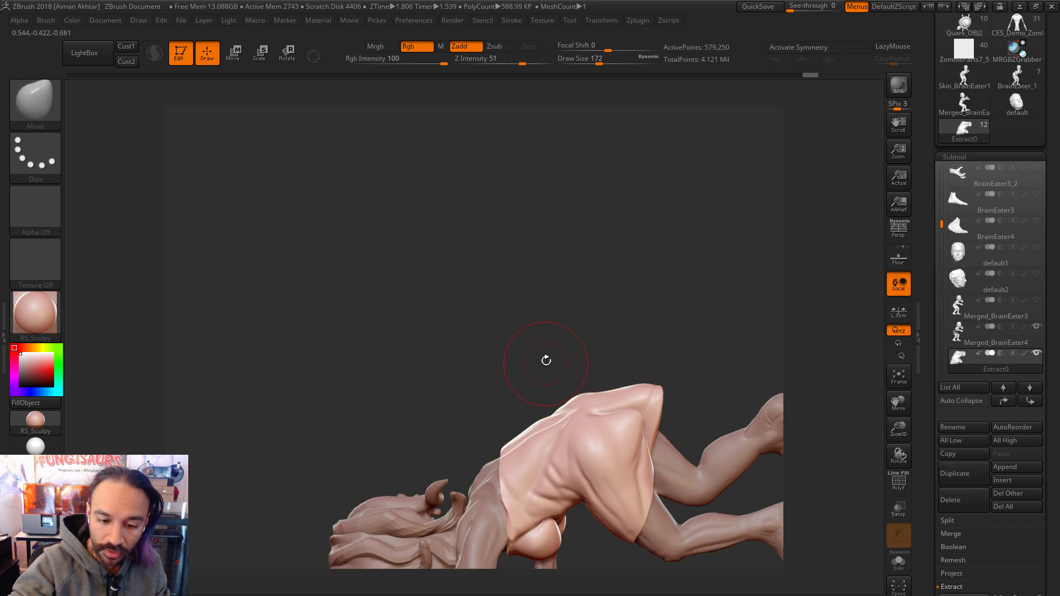
{"action": "left_click_drag", "start_coordinate": [653, 336], "coordinate": [685, 369]}
{"action": "key", "text": "b"}
{"action": "key", "text": "c"}
{"action": "key", "text": "l"}
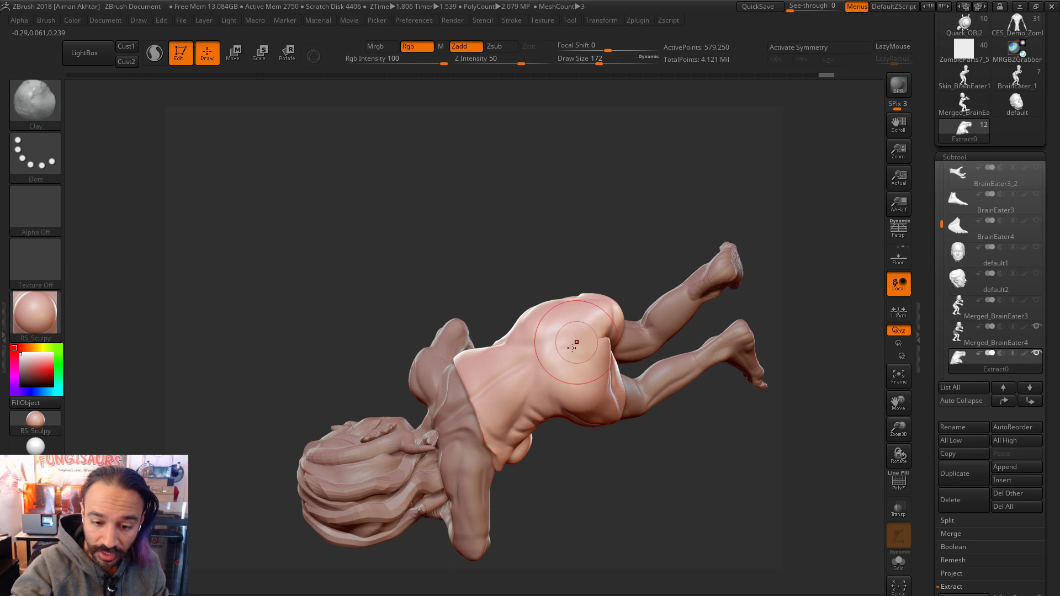
{"action": "mouse_move", "coordinate": [666, 248]}
{"action": "left_mouse_down"}
{"action": "mouse_move", "coordinate": [608, 324]}
{"action": "mouse_move", "coordinate": [602, 359]}
{"action": "left_mouse_up"}
{"action": "key", "text": "shift"}
{"action": "mouse_move", "coordinate": [685, 431]}
{"action": "left_mouse_down"}
{"action": "mouse_move", "coordinate": [714, 317]}
{"action": "mouse_move", "coordinate": [721, 338]}
{"action": "mouse_move", "coordinate": [666, 357]}
{"action": "mouse_move", "coordinate": [546, 337]}
{"action": "left_mouse_up"}
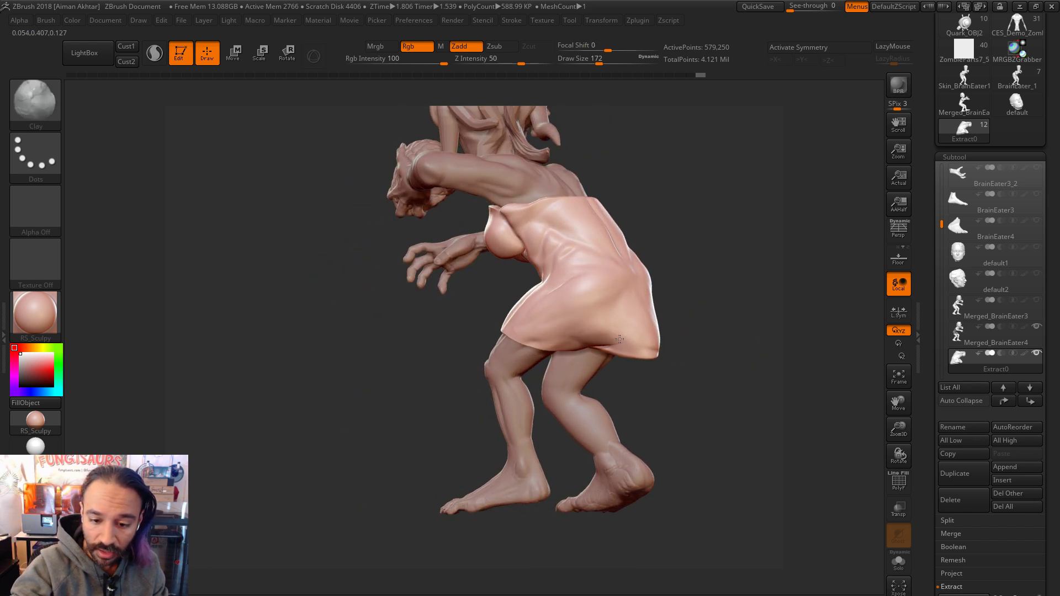
Step: Pull the dress's rear hem down between the legs with the Move brush at draw size 154
{"action": "left_click_drag", "start_coordinate": [709, 243], "coordinate": [706, 304]}
{"action": "left_click_drag", "start_coordinate": [590, 355], "coordinate": [652, 324]}
{"action": "key", "text": "b"}
{"action": "key", "text": "m"}
{"action": "key", "text": "v"}
{"action": "key", "text": "s"}
{"action": "left_click", "coordinate": [595, 359]}
{"action": "left_click_drag", "start_coordinate": [595, 354], "coordinate": [599, 367]}
{"action": "mouse_move", "coordinate": [671, 363]}
{"action": "left_mouse_down"}
{"action": "mouse_move", "coordinate": [745, 390]}
{"action": "mouse_move", "coordinate": [657, 405]}
{"action": "mouse_move", "coordinate": [541, 339]}
{"action": "mouse_move", "coordinate": [538, 354]}
{"action": "left_mouse_up"}
{"action": "left_click_drag", "start_coordinate": [663, 304], "coordinate": [781, 301]}
{"action": "left_click_drag", "start_coordinate": [618, 352], "coordinate": [499, 329]}
Step: Isolate the dress and smooth down the inner ridge between its two leg openings
{"action": "key", "text": "s"}
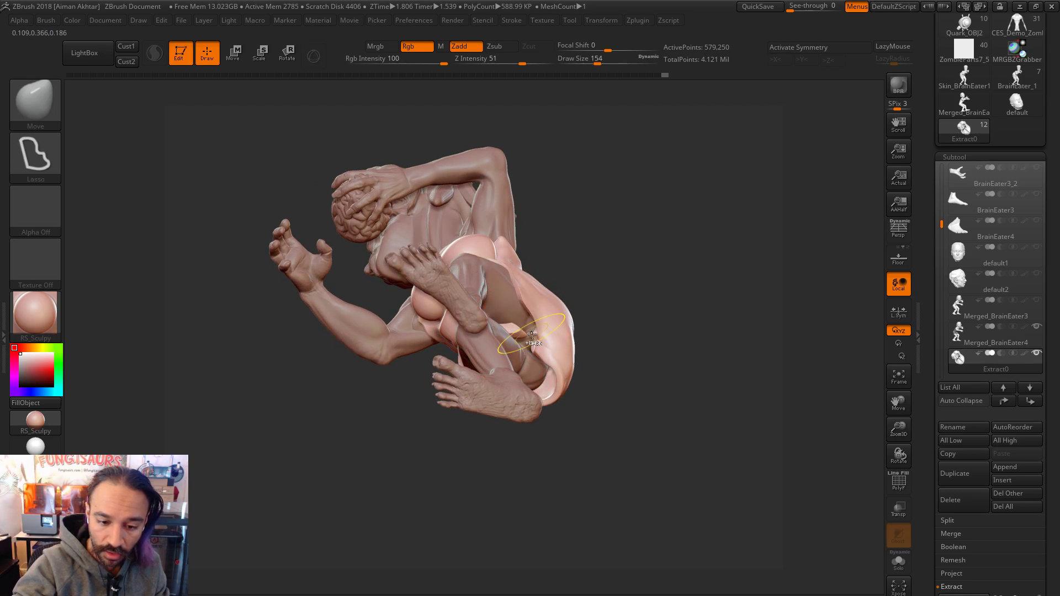
{"action": "left_click", "coordinate": [899, 561]}
{"action": "key", "text": "f"}
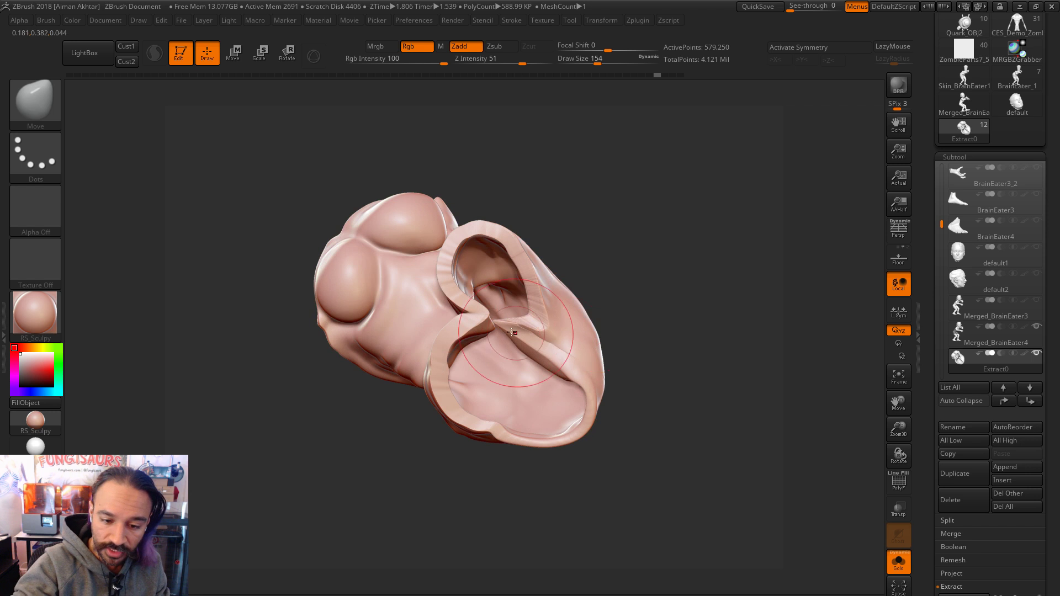
{"action": "key", "text": "shift"}
{"action": "left_click_drag", "start_coordinate": [509, 329], "coordinate": [520, 336], "text": "shift"}
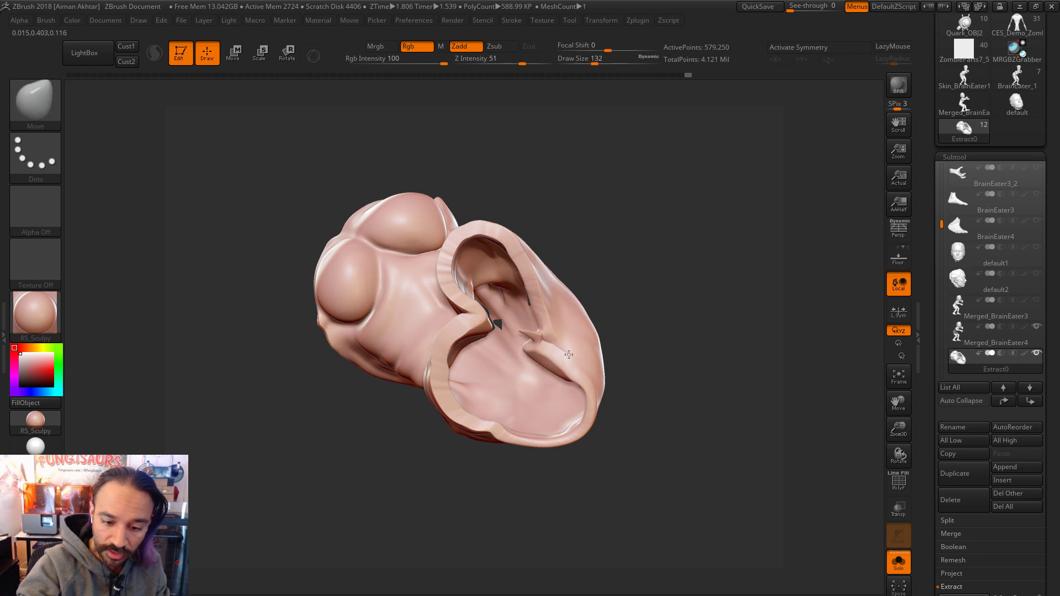
Step: Push the leftover ridge into the inner wall of the rear hem with a small Move brush and smooth it
{"action": "mouse_move", "coordinate": [643, 318]}
{"action": "left_mouse_down"}
{"action": "mouse_move", "coordinate": [665, 298]}
{"action": "mouse_move", "coordinate": [561, 374]}
{"action": "mouse_move", "coordinate": [553, 351]}
{"action": "left_mouse_up"}
{"action": "key", "text": "s"}
{"action": "left_click_drag", "start_coordinate": [553, 351], "coordinate": [543, 351]}
{"action": "key", "text": "bracketleft"}
{"action": "key", "text": "bracketleft"}
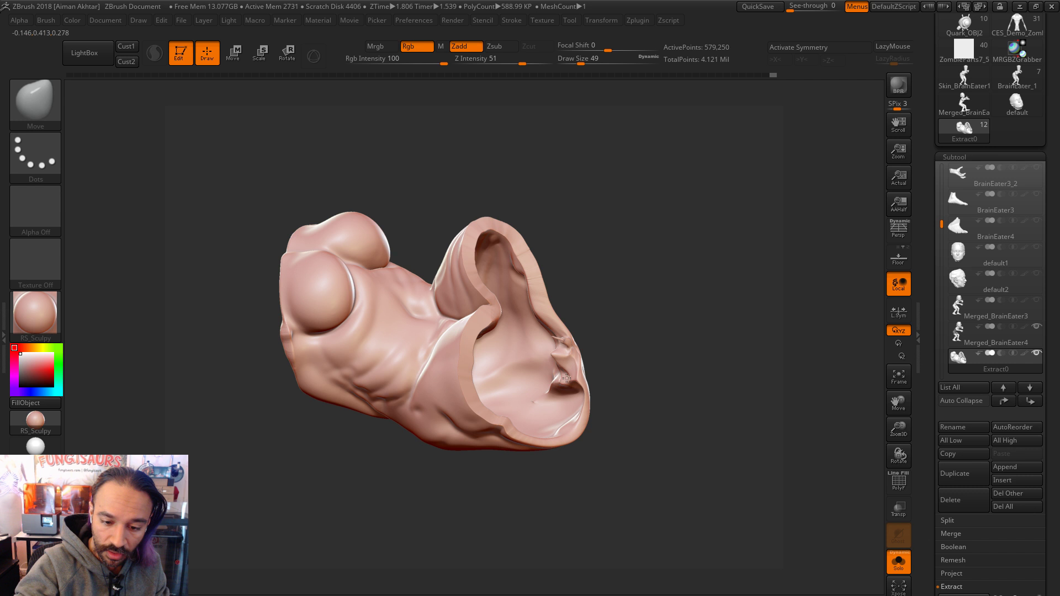
{"action": "left_click_drag", "start_coordinate": [560, 354], "coordinate": [564, 358]}
{"action": "mouse_move", "coordinate": [652, 343]}
{"action": "left_mouse_down"}
{"action": "mouse_move", "coordinate": [612, 365]}
{"action": "mouse_move", "coordinate": [582, 360]}
{"action": "left_mouse_up"}
{"action": "key", "text": "s"}
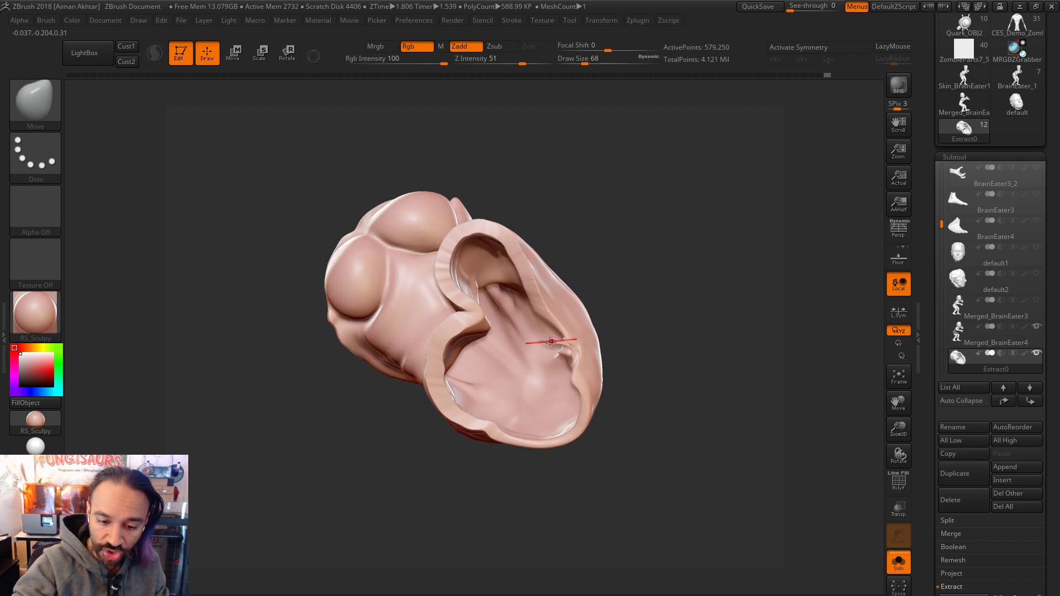
{"action": "key", "text": "shift"}
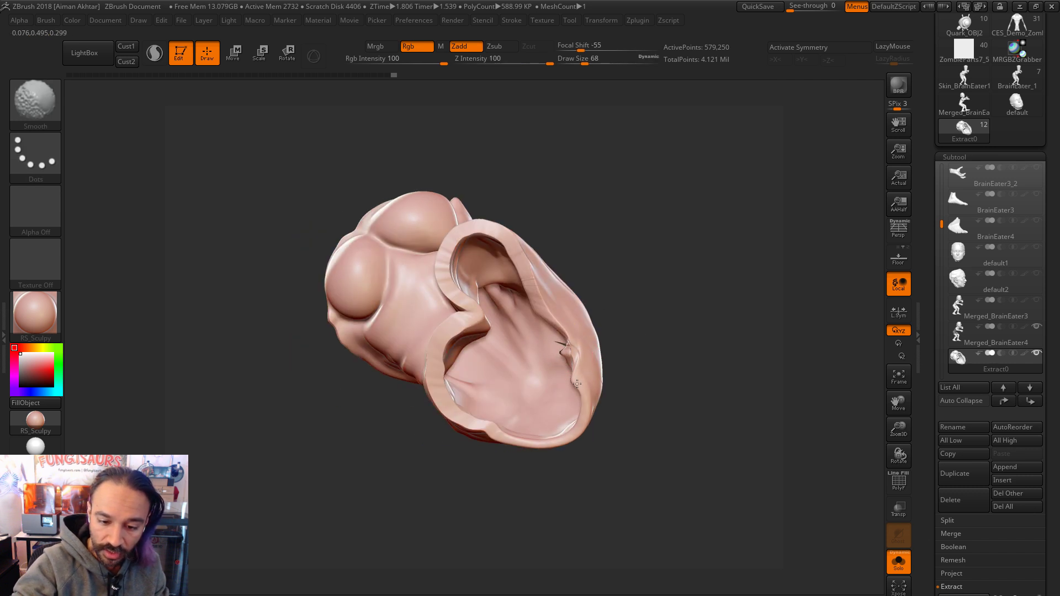
Step: Even out the bump along the dress's rear hem edge by moving and smoothing it
{"action": "mouse_move", "coordinate": [605, 324]}
{"action": "left_mouse_down"}
{"action": "mouse_move", "coordinate": [594, 426]}
{"action": "mouse_move", "coordinate": [599, 406]}
{"action": "left_mouse_up"}
{"action": "left_click_drag", "start_coordinate": [544, 368], "coordinate": [547, 364]}
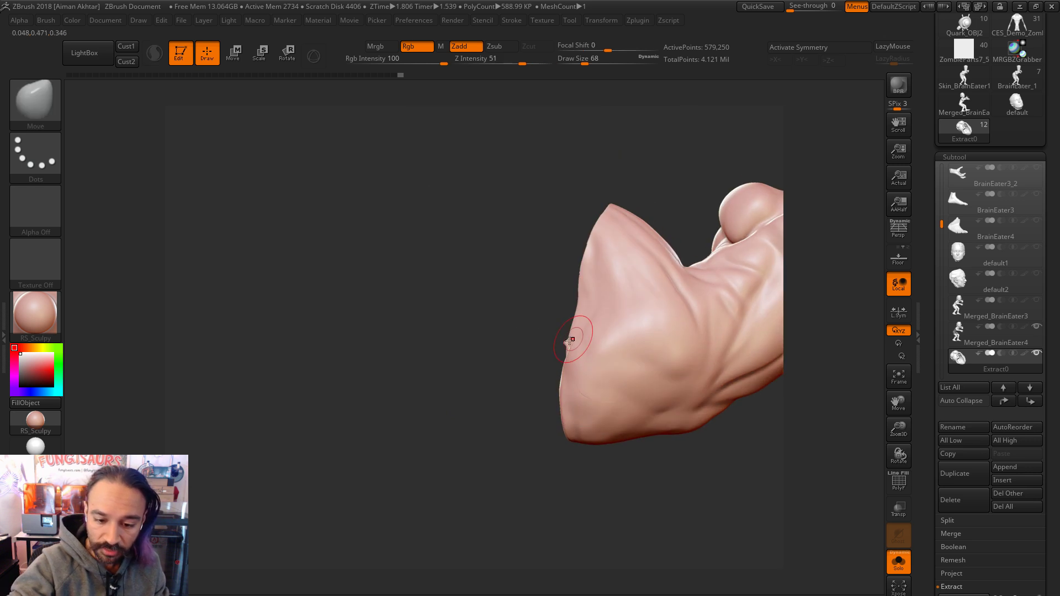
{"action": "key", "text": "shift"}
{"action": "left_click_drag", "start_coordinate": [511, 331], "coordinate": [641, 337]}
{"action": "left_click_drag", "start_coordinate": [559, 347], "coordinate": [563, 356], "text": "shift"}
Step: Flatten the uneven rim of the rear hem with the hPolish brush at draw size 68
{"action": "key", "text": "b"}
{"action": "key", "text": "h"}
{"action": "key", "text": "p"}
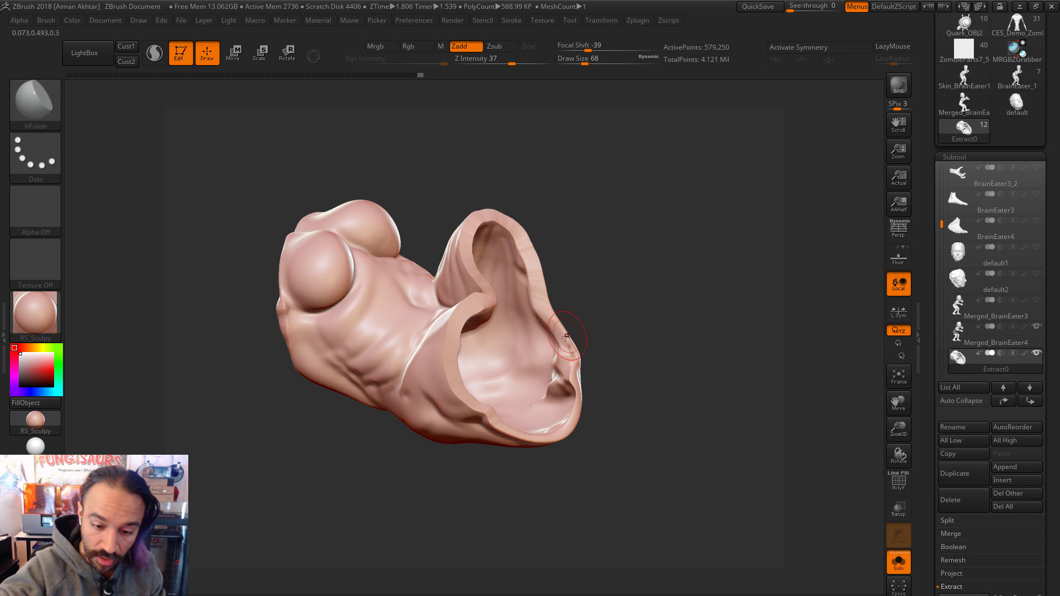
{"action": "mouse_move", "coordinate": [621, 345]}
{"action": "left_mouse_down"}
{"action": "mouse_move", "coordinate": [592, 343]}
{"action": "mouse_move", "coordinate": [563, 374]}
{"action": "left_mouse_up"}
Step: Even out the inner rear hem wall with the Move brush at draw size 51 and smooth the remaining dent
{"action": "key", "text": "b"}
{"action": "key", "text": "m"}
{"action": "key", "text": "v"}
{"action": "key", "text": "s"}
{"action": "left_click_drag", "start_coordinate": [572, 360], "coordinate": [567, 360]}
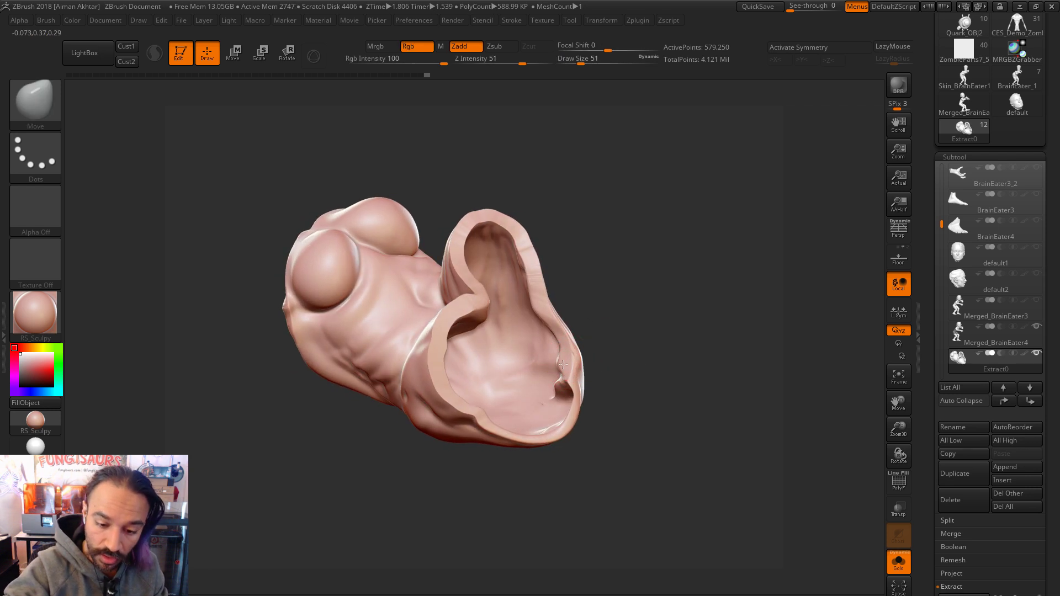
{"action": "right_click_drag", "start_coordinate": [560, 365], "coordinate": [574, 368]}
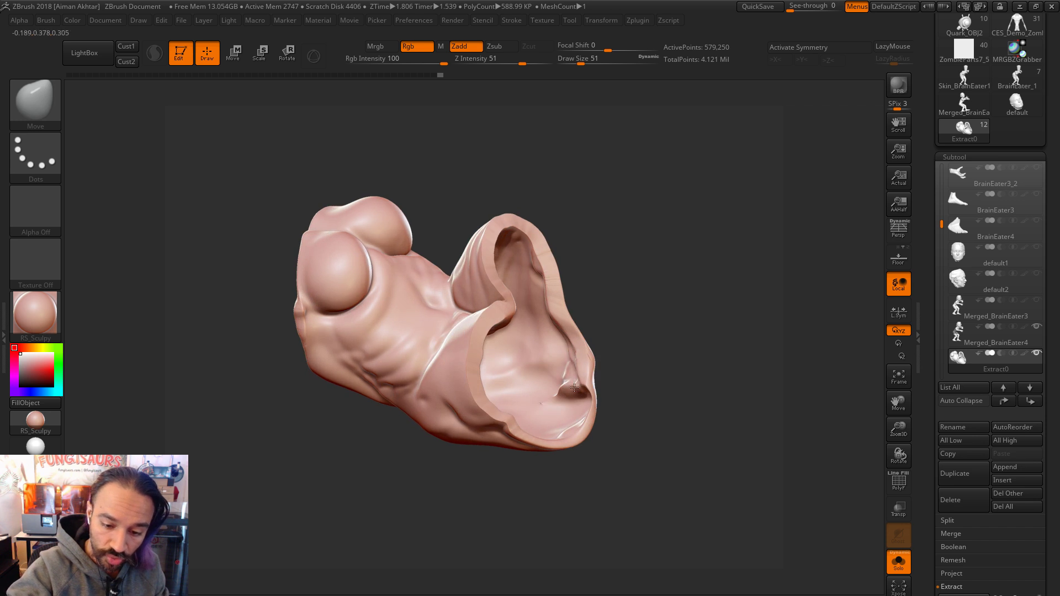
{"action": "key", "text": "shift"}
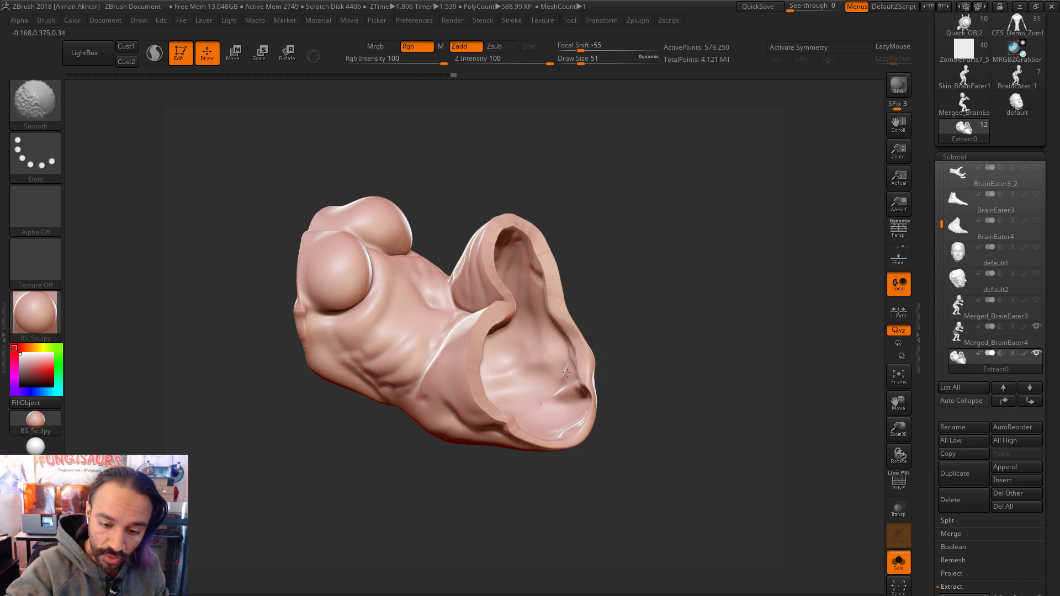
{"action": "mouse_move", "coordinate": [609, 381]}
{"action": "left_mouse_down"}
{"action": "mouse_move", "coordinate": [621, 382]}
{"action": "mouse_move", "coordinate": [592, 398]}
{"action": "left_mouse_up"}
Step: Thicken the thin part of the rear hem rim with the Inflate brush at draw size 68 and smooth it
{"action": "key", "text": "b"}
{"action": "key", "text": "i"}
{"action": "key", "text": "n"}
{"action": "key", "text": "s"}
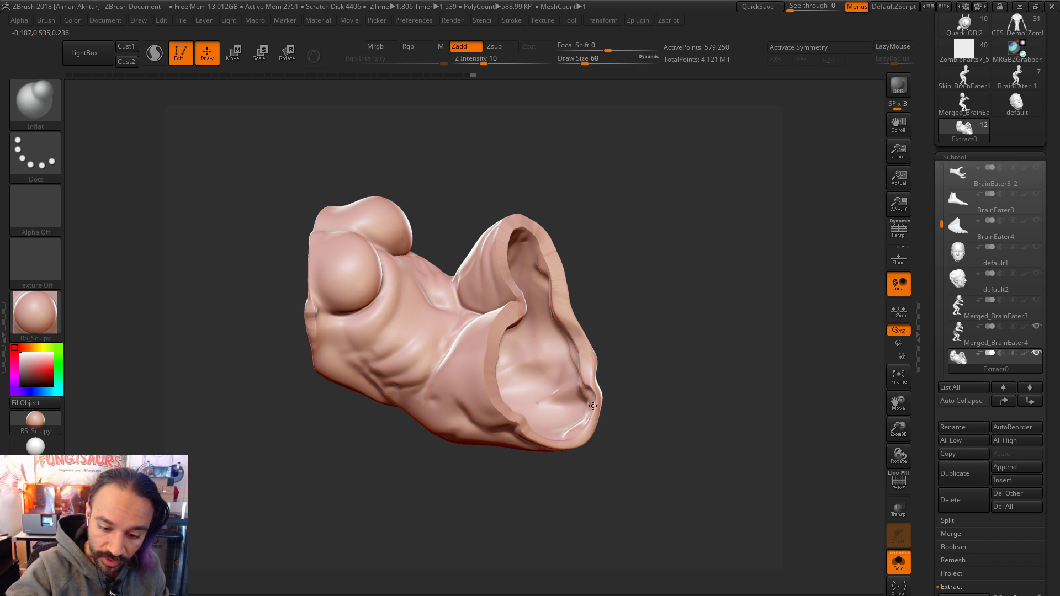
{"action": "key", "text": "shift"}
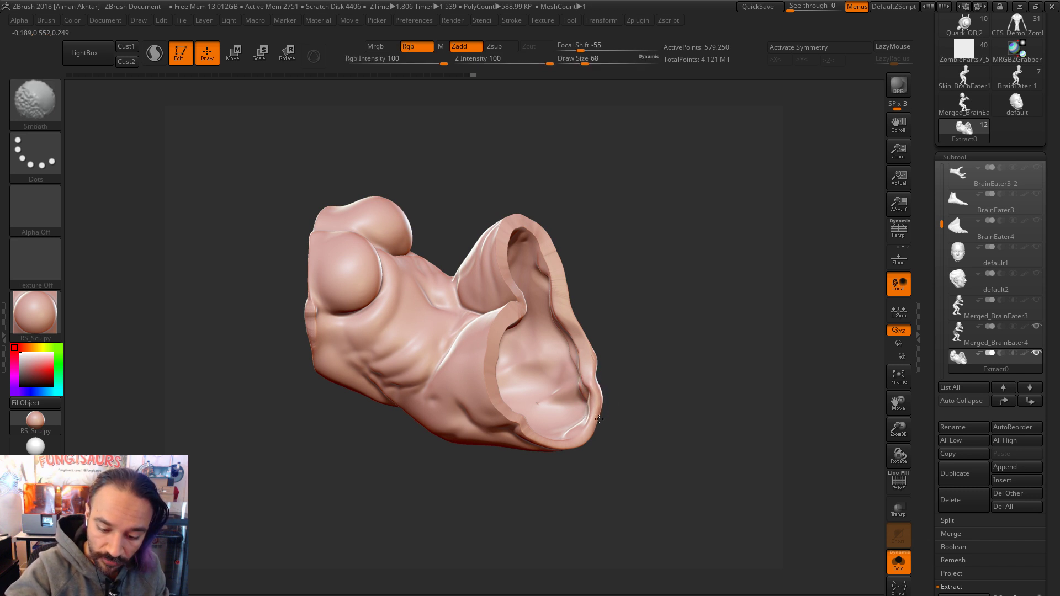
Step: Polish and smooth the rear hem rim with hPolish, and show the whole figure with the dress again
{"action": "key", "text": "b"}
{"action": "key", "text": "h"}
{"action": "key", "text": "p"}
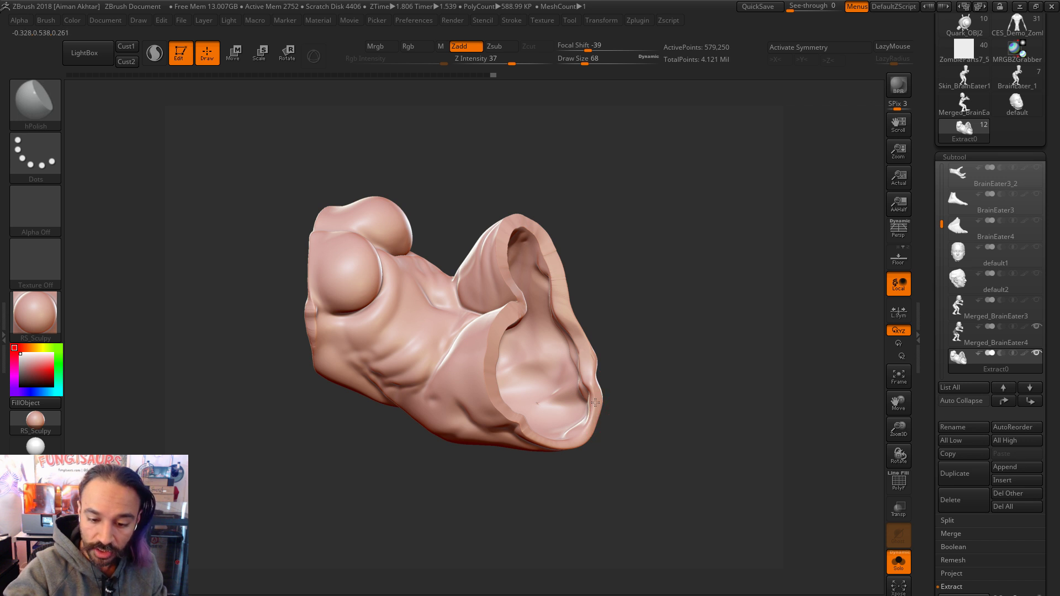
{"action": "mouse_move", "coordinate": [631, 330]}
{"action": "left_mouse_down"}
{"action": "mouse_move", "coordinate": [611, 463]}
{"action": "mouse_move", "coordinate": [615, 414]}
{"action": "left_mouse_up"}
{"action": "key", "text": "shift"}
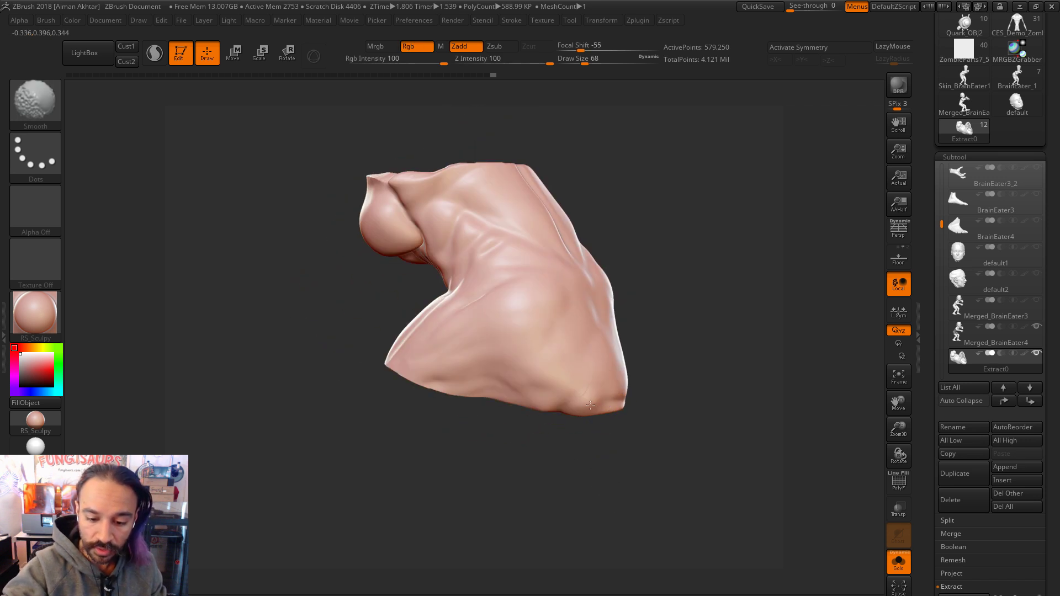
{"action": "left_click", "coordinate": [898, 562]}
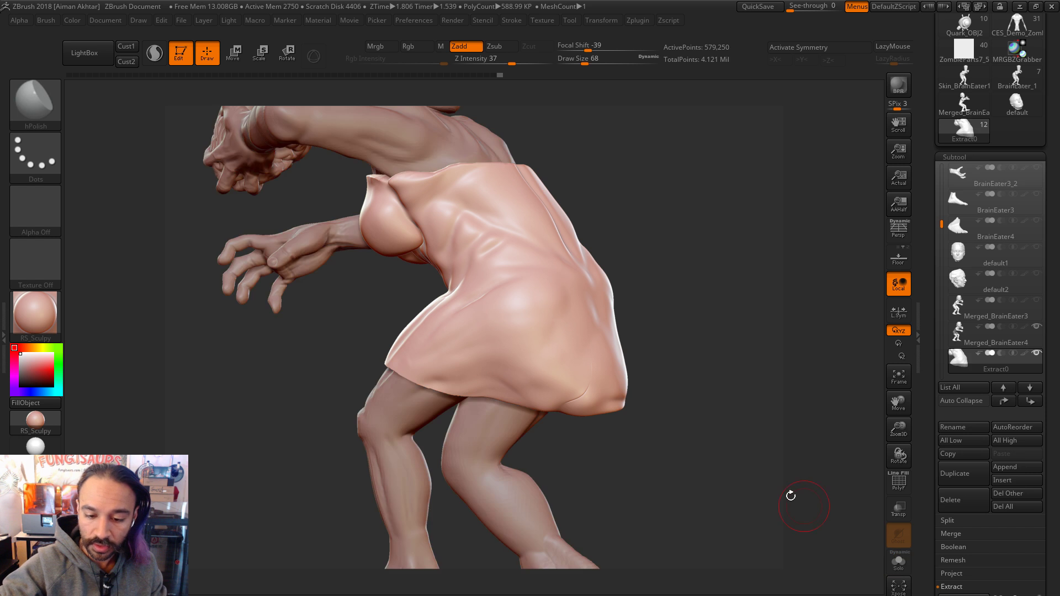
{"action": "left_click_drag", "start_coordinate": [748, 402], "coordinate": [665, 389]}
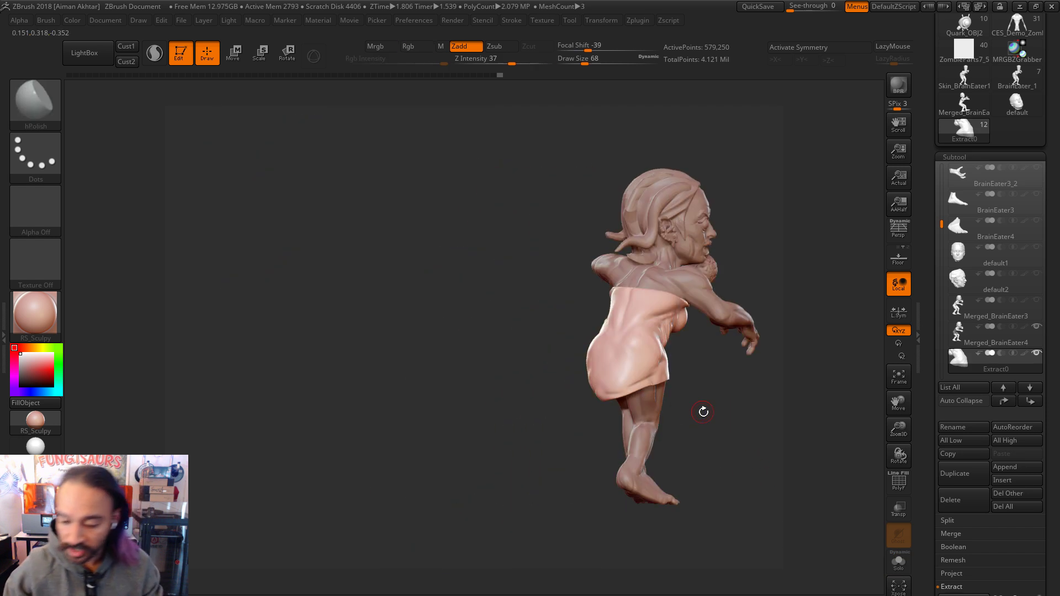
Step: Try to remesh the dress with DynaMesh at resolution 128 and rework its surface at draw size 197
{"action": "left_click", "coordinate": [956, 157]}
{"action": "left_click", "coordinate": [959, 171]}
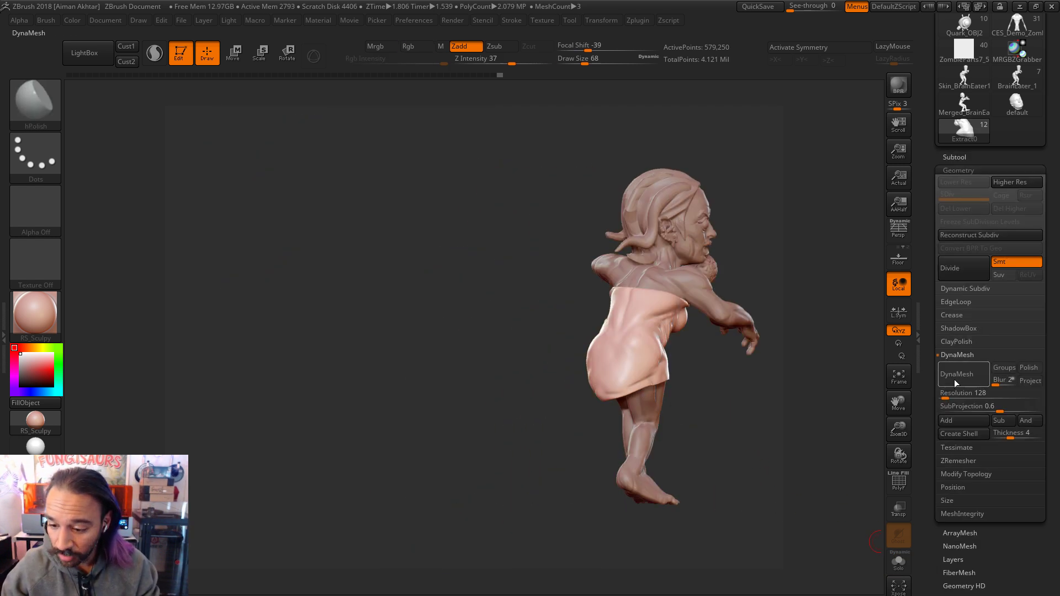
{"action": "left_click", "coordinate": [956, 383]}
{"action": "left_click_drag", "start_coordinate": [699, 409], "coordinate": [734, 430], "text": "alt"}
{"action": "key", "text": "s"}
{"action": "mouse_move", "coordinate": [609, 351]}
{"action": "left_mouse_down"}
{"action": "mouse_move", "coordinate": [625, 348]}
{"action": "mouse_move", "coordinate": [602, 389]}
{"action": "left_mouse_up"}
{"action": "mouse_move", "coordinate": [572, 443]}
{"action": "left_mouse_down"}
{"action": "mouse_move", "coordinate": [721, 252]}
{"action": "mouse_move", "coordinate": [723, 190]}
{"action": "mouse_move", "coordinate": [700, 199]}
{"action": "mouse_move", "coordinate": [653, 293]}
{"action": "mouse_move", "coordinate": [640, 343]}
{"action": "mouse_move", "coordinate": [650, 342]}
{"action": "left_mouse_up"}
{"action": "key", "text": "ctrl+z"}
{"action": "key", "text": "ctrl+z"}
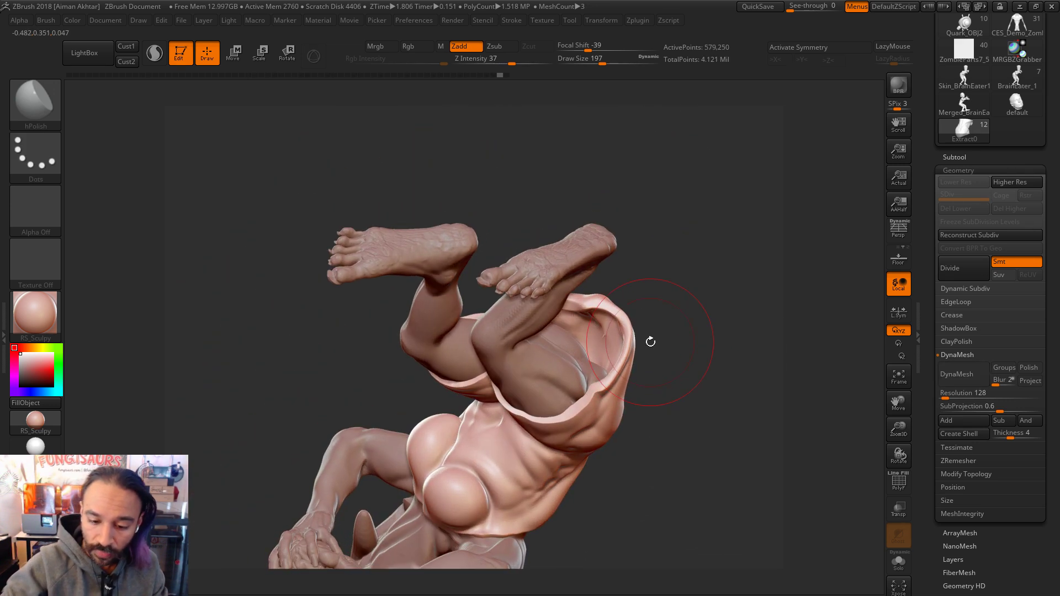
Step: Display the dress's PolyFrame, isolate its inner shell for inspection, and unhide the complete garment
{"action": "key", "text": "shift+f"}
{"action": "mouse_move", "coordinate": [703, 443]}
{"action": "left_mouse_down"}
{"action": "mouse_move", "coordinate": [651, 386]}
{"action": "mouse_move", "coordinate": [727, 534]}
{"action": "left_mouse_up"}
{"action": "left_click", "coordinate": [622, 358], "text": "ctrl+shift"}
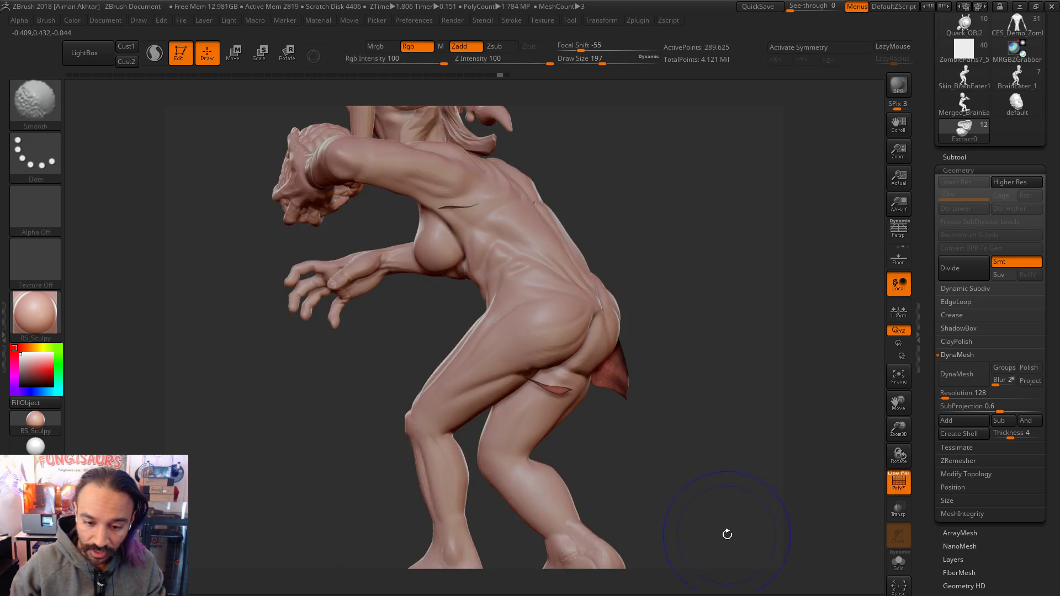
{"action": "left_click_drag", "start_coordinate": [681, 335], "coordinate": [636, 356]}
{"action": "key", "text": "b"}
{"action": "key", "text": "m"}
{"action": "key", "text": "v"}
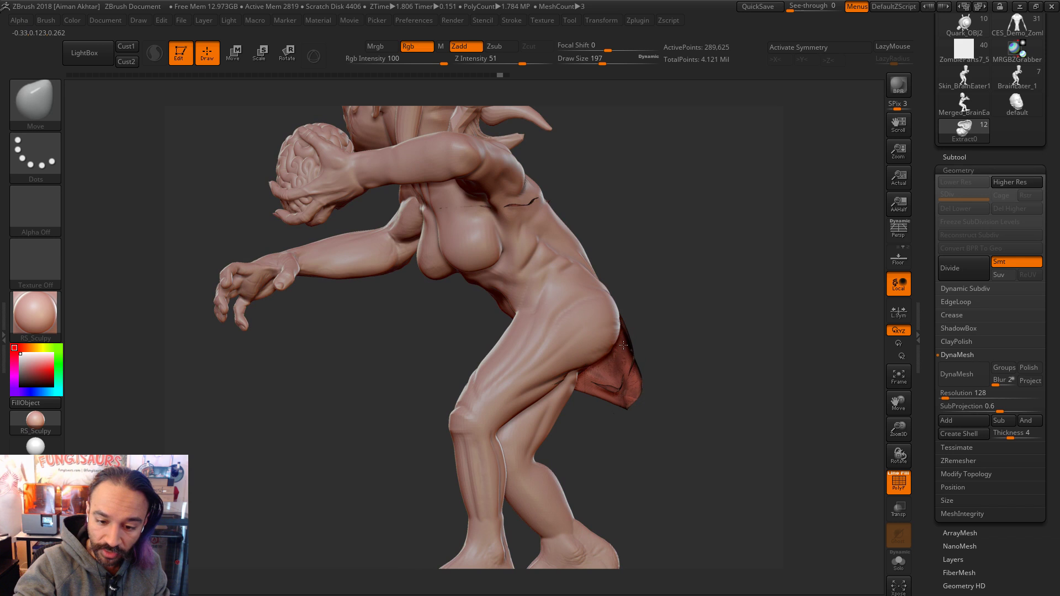
{"action": "left_click_drag", "start_coordinate": [697, 393], "coordinate": [558, 426]}
{"action": "left_click", "coordinate": [554, 464], "text": "ctrl+shift"}
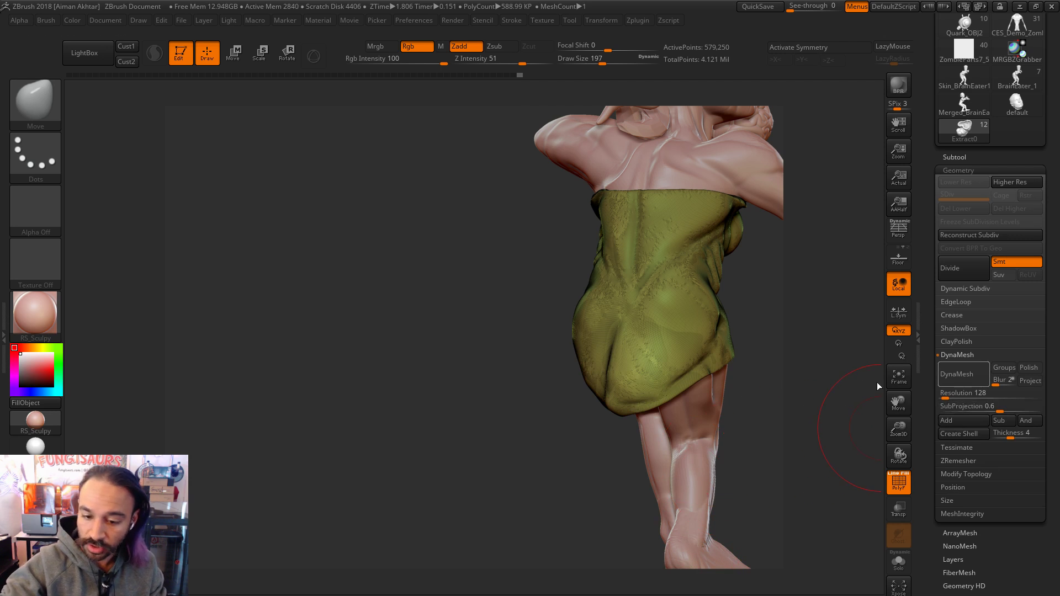
Step: Remesh the dress with DynaMesh at resolution 128 and smooth the side and rear of its skirt
{"action": "left_click", "coordinate": [957, 374]}
{"action": "left_click", "coordinate": [898, 482]}
{"action": "left_click_drag", "start_coordinate": [666, 323], "coordinate": [682, 359], "text": "shift"}
{"action": "left_click_drag", "start_coordinate": [594, 420], "coordinate": [743, 331]}
{"action": "left_click_drag", "start_coordinate": [675, 375], "coordinate": [666, 381], "text": "shift"}
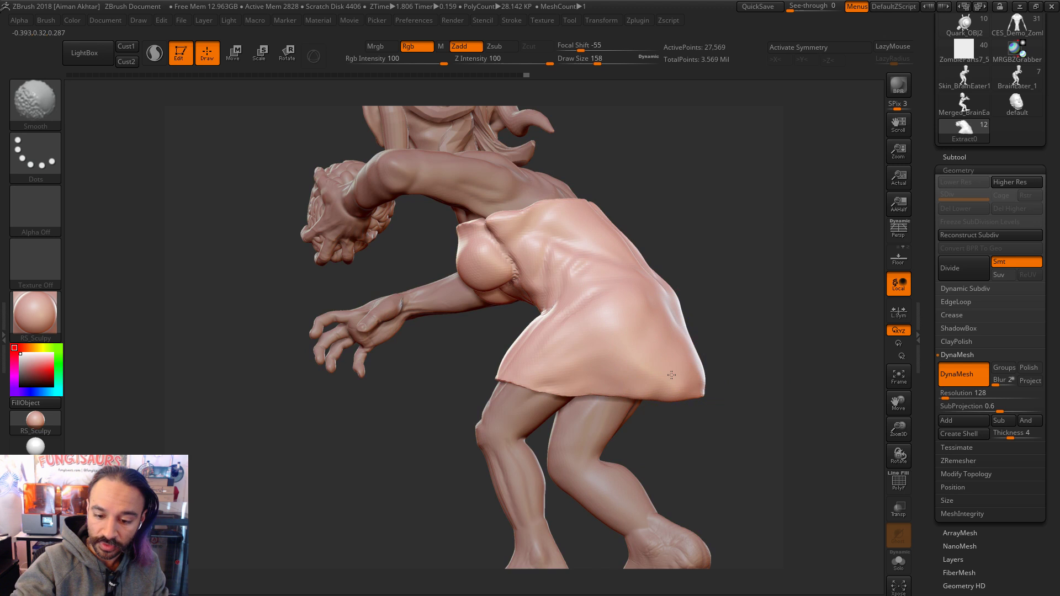
{"action": "mouse_move", "coordinate": [665, 381]}
{"action": "right_mouse_down"}
{"action": "mouse_move", "coordinate": [641, 405]}
{"action": "mouse_move", "coordinate": [684, 354]}
{"action": "right_mouse_up"}
Step: Rework the overall form of the skirt and smooth its surface with large strokes at draw size 245
{"action": "key", "text": "s"}
{"action": "left_click_drag", "start_coordinate": [683, 355], "coordinate": [709, 332]}
{"action": "left_click_drag", "start_coordinate": [613, 458], "coordinate": [457, 471], "text": "alt"}
{"action": "right_click_drag", "start_coordinate": [457, 471], "coordinate": [539, 335]}
{"action": "left_click_drag", "start_coordinate": [538, 315], "coordinate": [548, 346]}
{"action": "key", "text": "s"}
{"action": "mouse_move", "coordinate": [538, 385]}
{"action": "left_mouse_down"}
{"action": "mouse_move", "coordinate": [547, 407]}
{"action": "mouse_move", "coordinate": [567, 403]}
{"action": "left_mouse_up"}
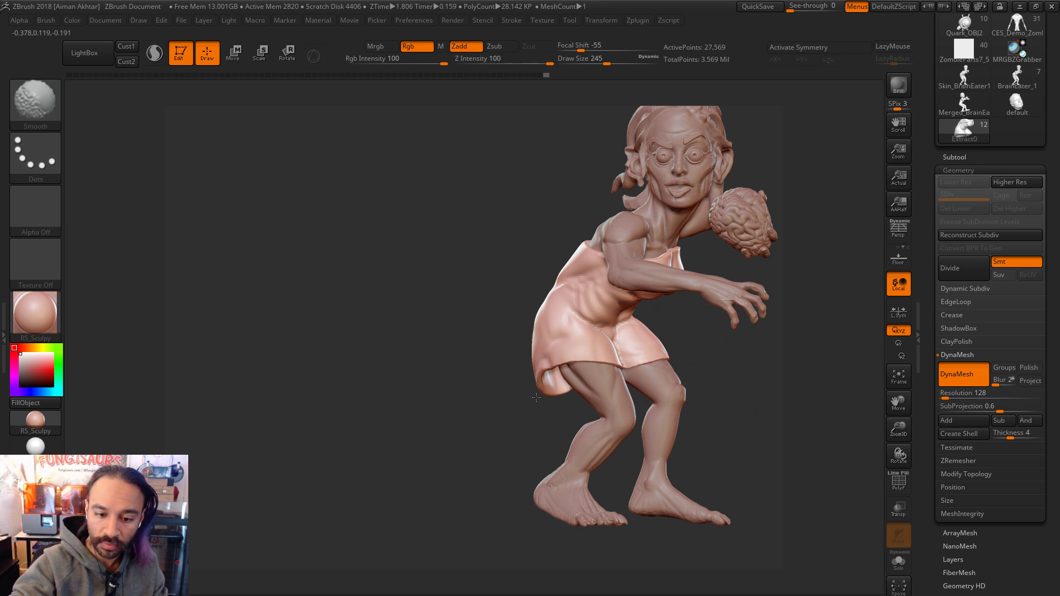
{"action": "left_click_drag", "start_coordinate": [716, 356], "coordinate": [820, 338]}
{"action": "key", "text": "s"}
{"action": "left_click_drag", "start_coordinate": [452, 363], "coordinate": [460, 403]}
{"action": "left_click_drag", "start_coordinate": [587, 355], "coordinate": [449, 390]}
{"action": "left_click_drag", "start_coordinate": [643, 454], "coordinate": [683, 464], "text": "alt"}
Step: Carve broad drapery folds across the skirt's rear and right hip with the DamStandard brush at draw size 124
{"action": "key", "text": "b"}
{"action": "key", "text": "d"}
{"action": "key", "text": "s"}
{"action": "key", "text": "s"}
{"action": "left_click_drag", "start_coordinate": [479, 349], "coordinate": [473, 349]}
{"action": "left_click_drag", "start_coordinate": [612, 421], "coordinate": [545, 350]}
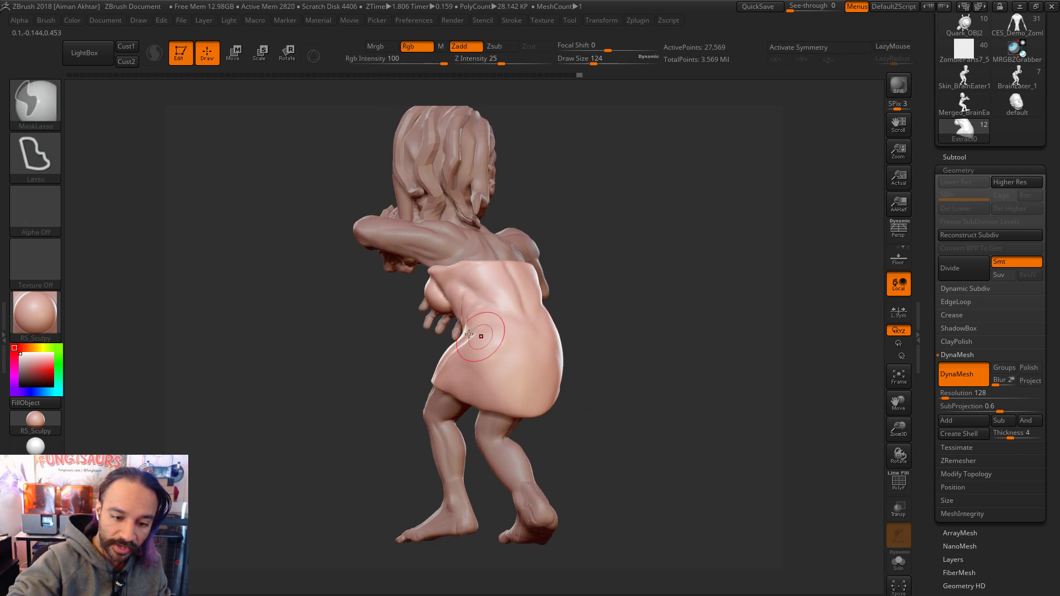
{"action": "left_click_drag", "start_coordinate": [651, 345], "coordinate": [485, 350]}
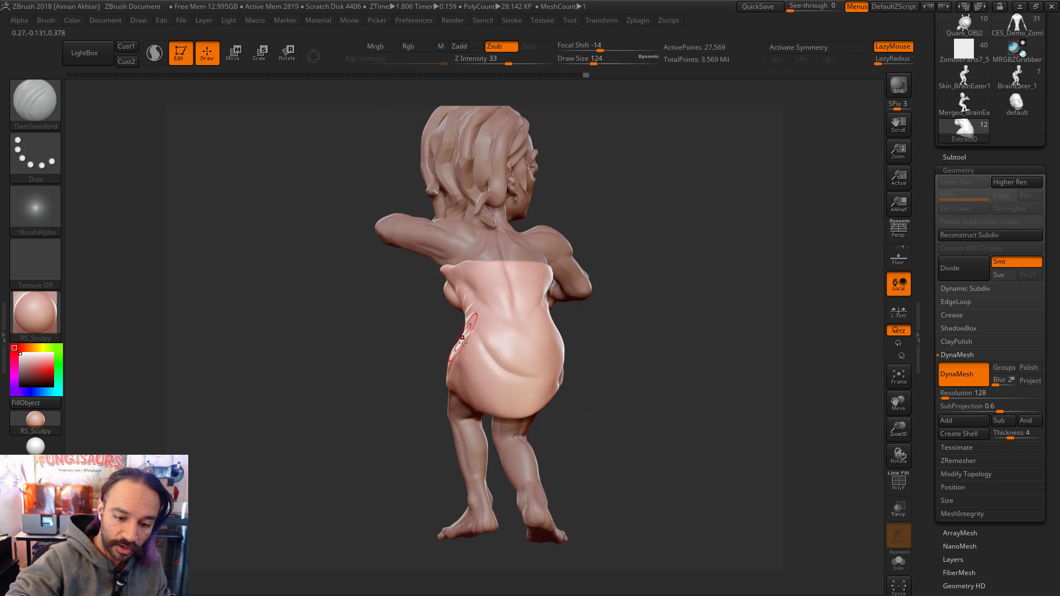
{"action": "left_click_drag", "start_coordinate": [644, 350], "coordinate": [502, 366]}
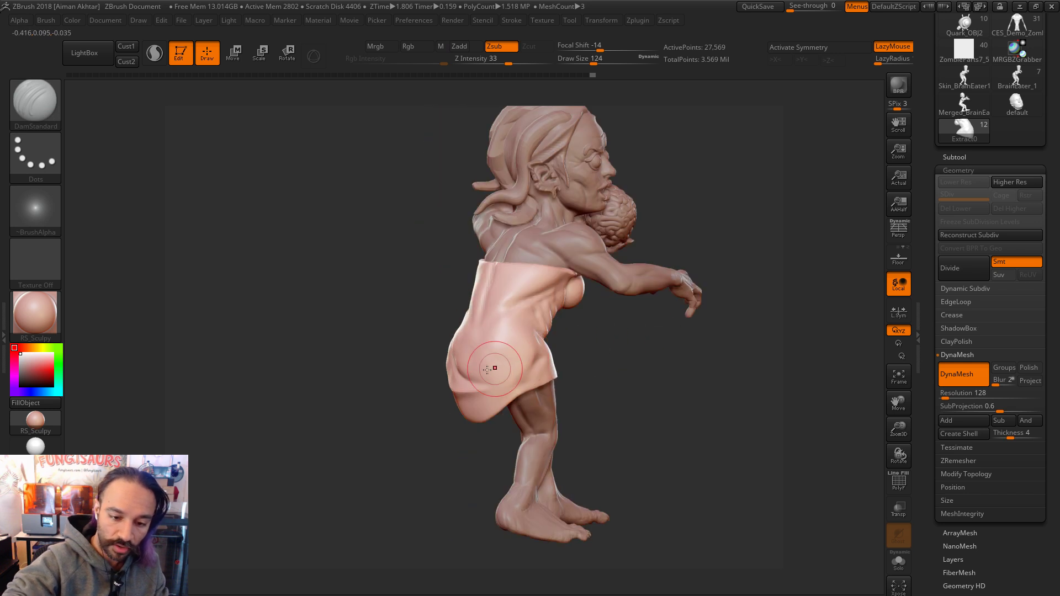
{"action": "left_click_drag", "start_coordinate": [606, 307], "coordinate": [551, 356]}
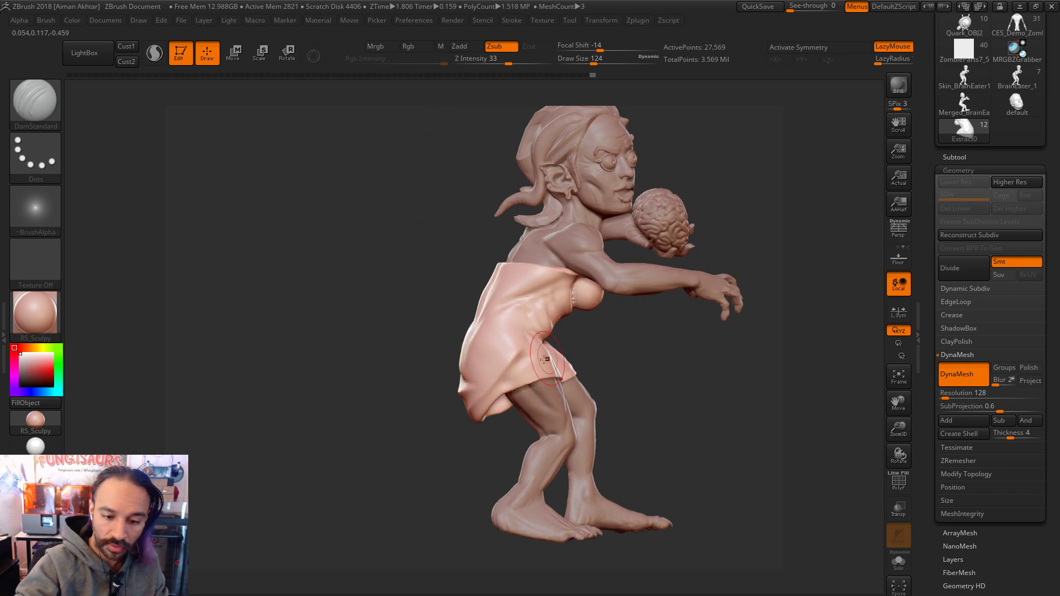
{"action": "mouse_move", "coordinate": [655, 353]}
{"action": "left_mouse_down"}
{"action": "mouse_move", "coordinate": [597, 352]}
{"action": "mouse_move", "coordinate": [508, 375]}
{"action": "mouse_move", "coordinate": [515, 369]}
{"action": "left_mouse_up"}
Step: Carve folds across the front of the skirt and over both thighs with DamStandard at draw size 101
{"action": "key", "text": "s"}
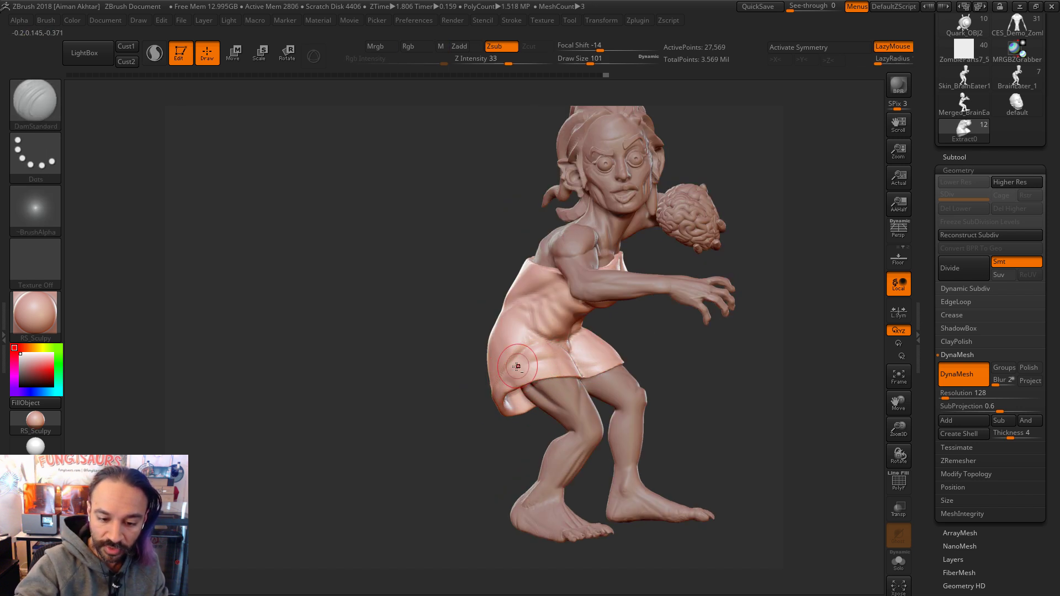
{"action": "left_click_drag", "start_coordinate": [583, 363], "coordinate": [563, 360], "text": "shift"}
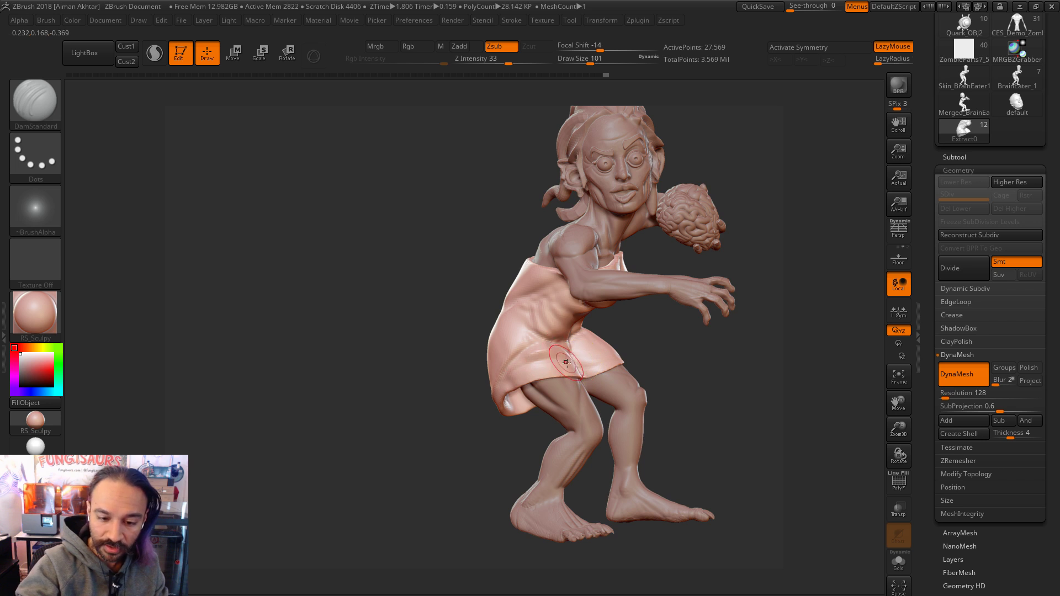
{"action": "left_click_drag", "start_coordinate": [647, 356], "coordinate": [540, 359]}
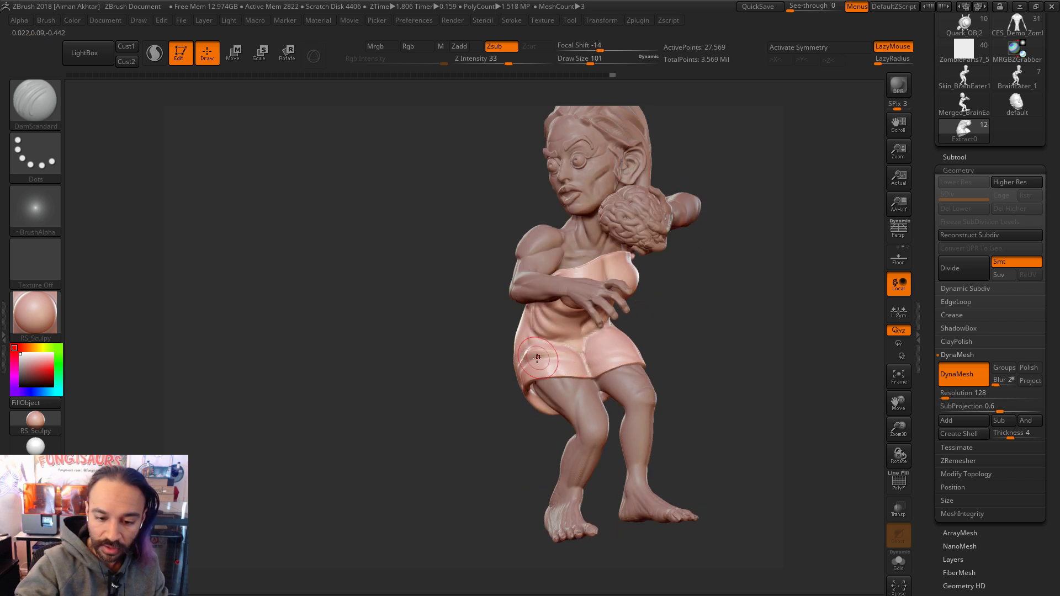
{"action": "left_click_drag", "start_coordinate": [627, 340], "coordinate": [590, 350]}
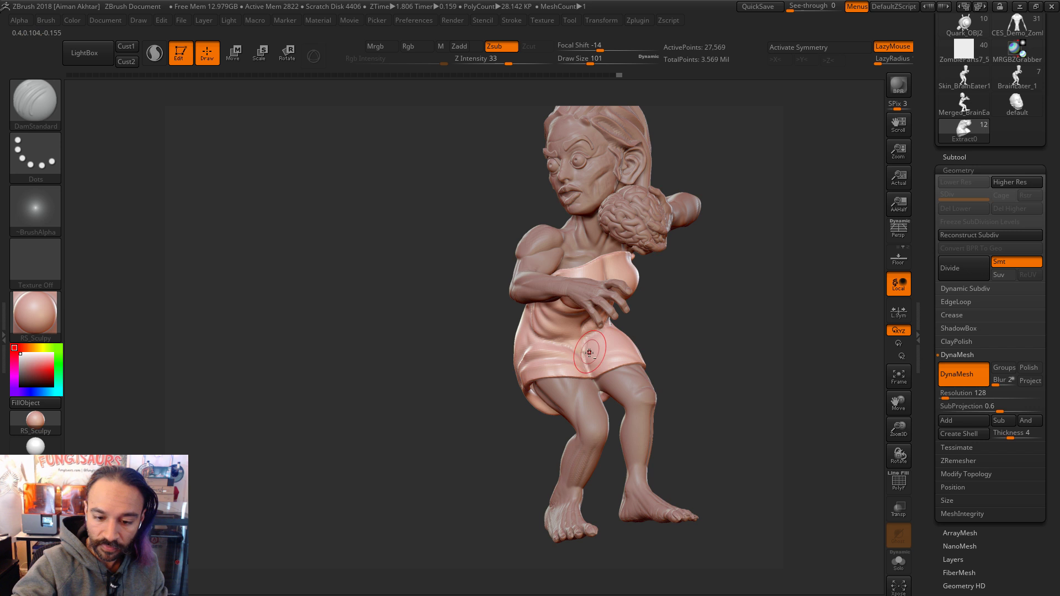
{"action": "left_click_drag", "start_coordinate": [692, 341], "coordinate": [660, 358]}
{"action": "left_click_drag", "start_coordinate": [599, 341], "coordinate": [594, 346]}
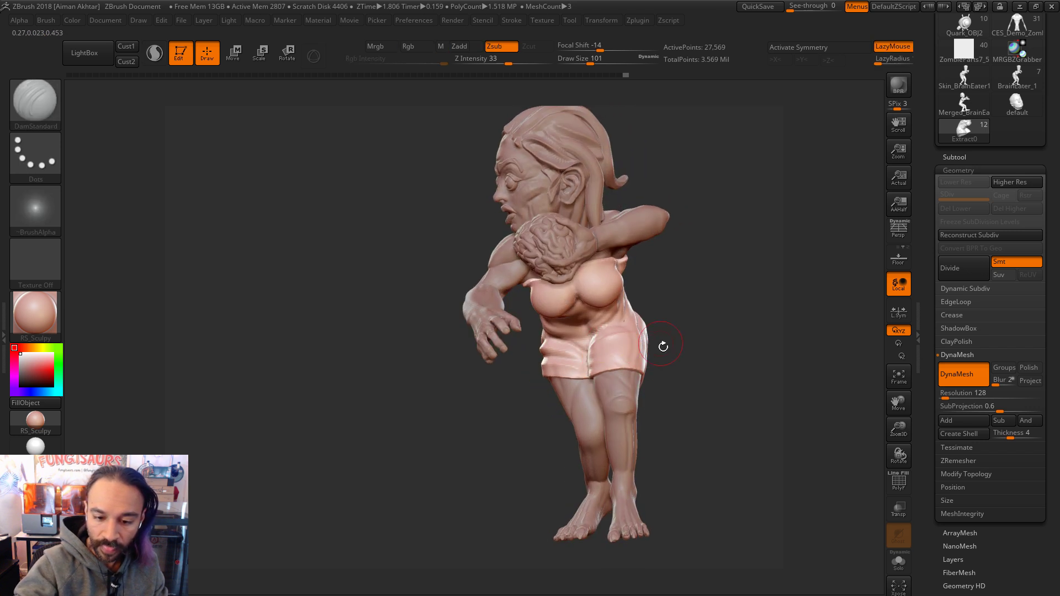
{"action": "left_click_drag", "start_coordinate": [516, 392], "coordinate": [571, 362]}
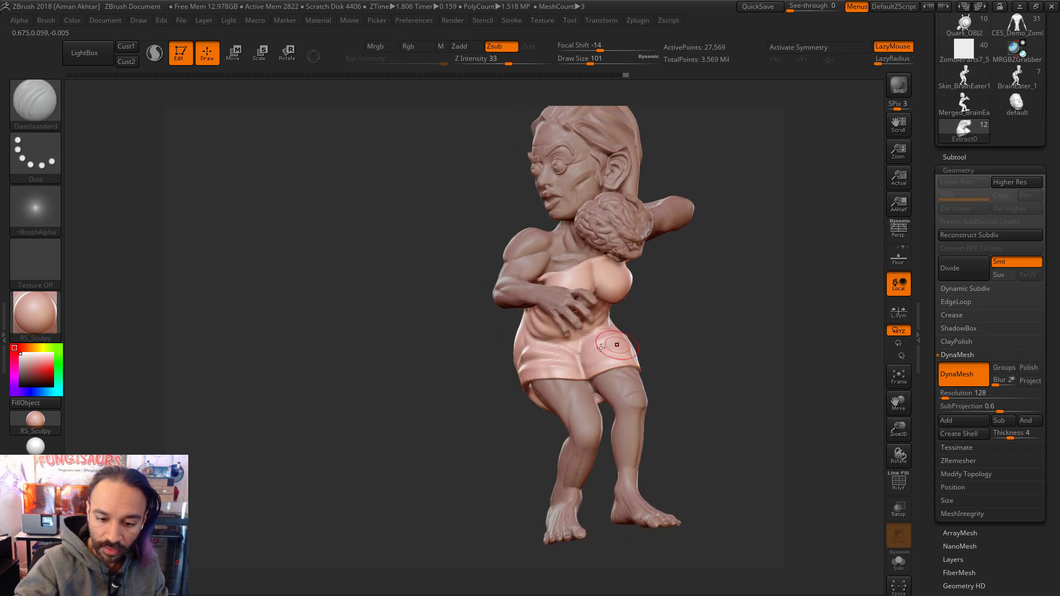
{"action": "left_click_drag", "start_coordinate": [657, 359], "coordinate": [611, 346]}
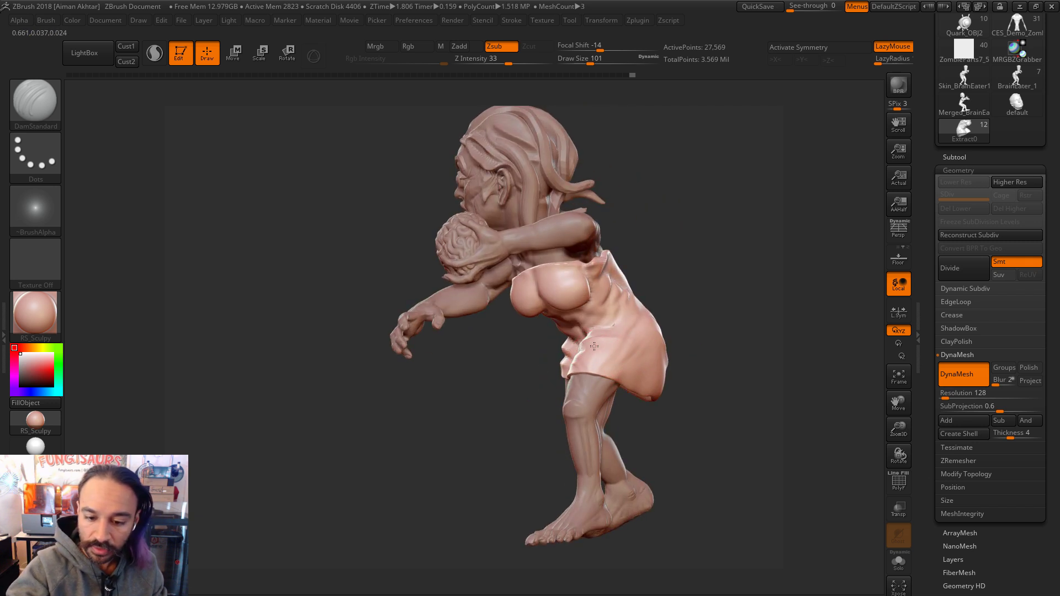
Step: Carve drapery folds radiating over the dress's left hip with DamStandard, and undo the last stroke
{"action": "left_click_drag", "start_coordinate": [693, 306], "coordinate": [670, 310]}
{"action": "left_click_drag", "start_coordinate": [592, 348], "coordinate": [657, 318]}
{"action": "left_click_drag", "start_coordinate": [594, 349], "coordinate": [667, 308]}
{"action": "left_click_drag", "start_coordinate": [694, 273], "coordinate": [659, 309]}
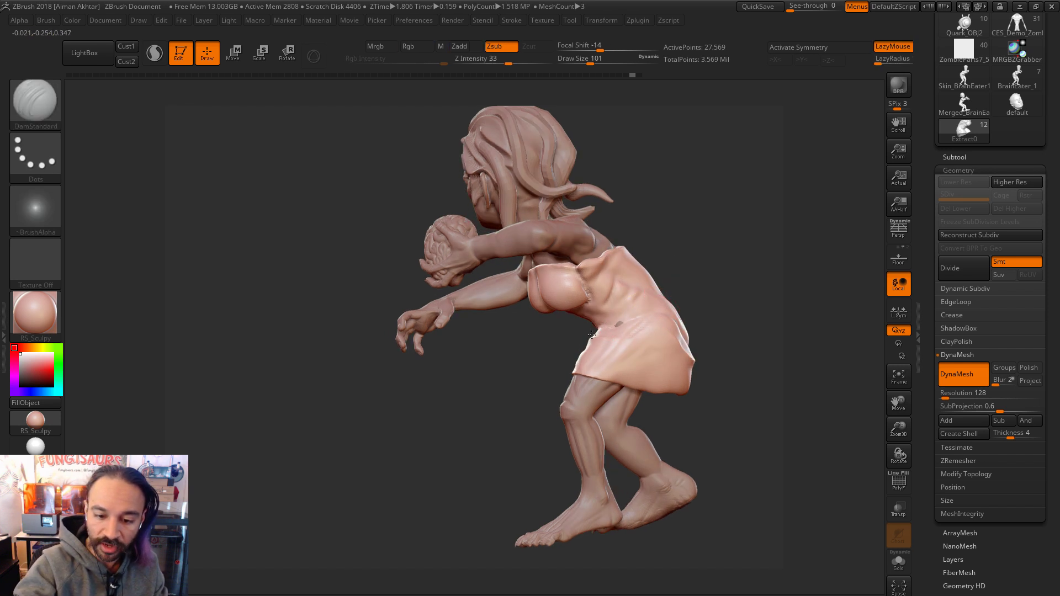
{"action": "left_click_drag", "start_coordinate": [669, 318], "coordinate": [651, 316], "text": "shift"}
{"action": "mouse_move", "coordinate": [721, 301]}
{"action": "left_mouse_down"}
{"action": "mouse_move", "coordinate": [641, 327]}
{"action": "mouse_move", "coordinate": [671, 323]}
{"action": "mouse_move", "coordinate": [633, 293]}
{"action": "left_mouse_up"}
{"action": "key", "text": "ctrl+z"}
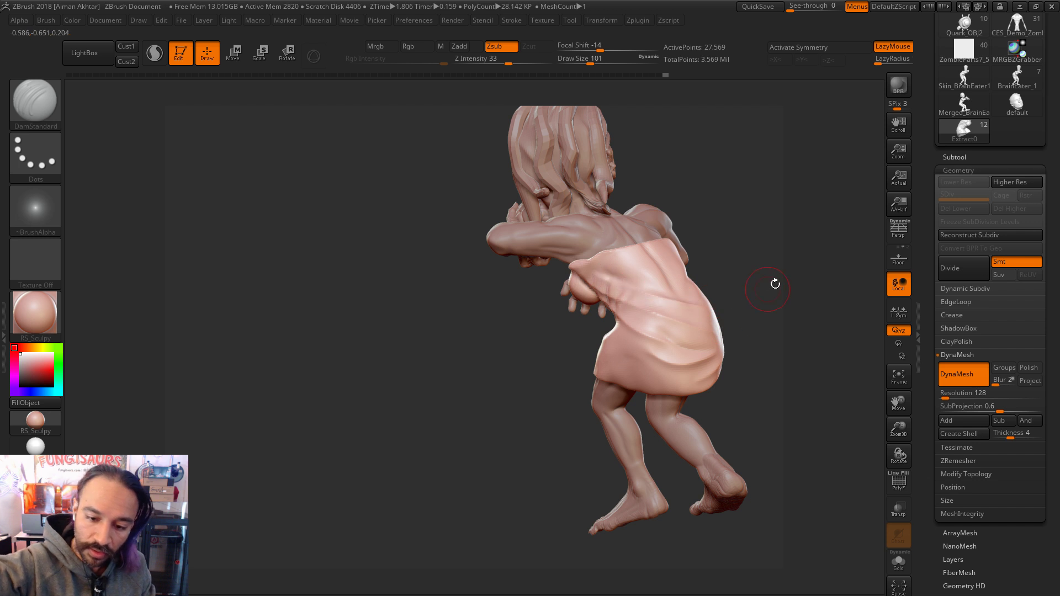
Step: Extend the drapery folds around the dress's back and right side up to the waist with DamStandard at draw size 101
{"action": "left_click_drag", "start_coordinate": [767, 289], "coordinate": [691, 279]}
{"action": "left_click_drag", "start_coordinate": [729, 335], "coordinate": [611, 294]}
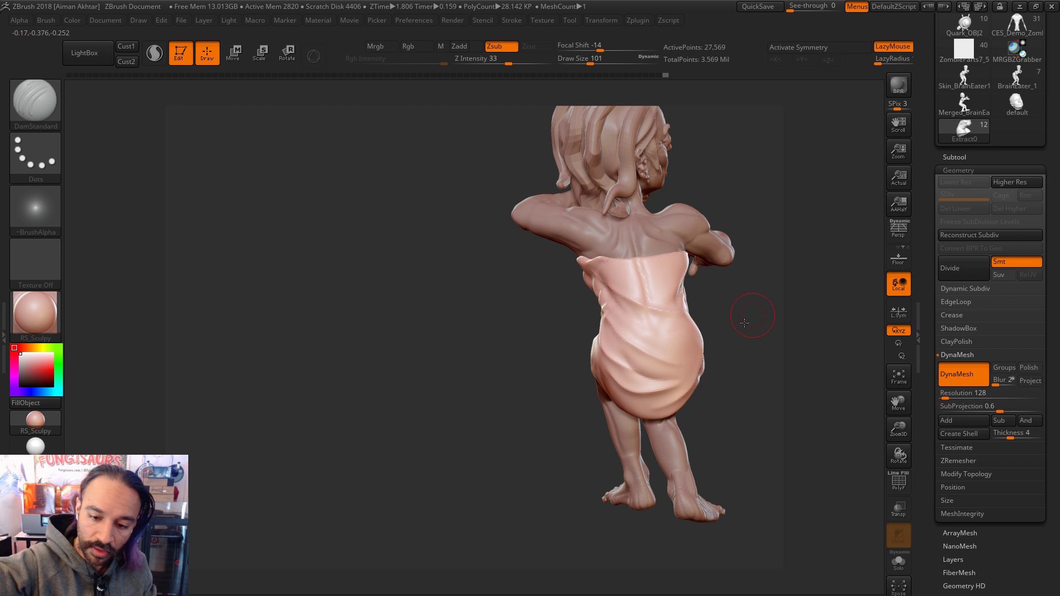
{"action": "left_click_drag", "start_coordinate": [750, 317], "coordinate": [705, 329]}
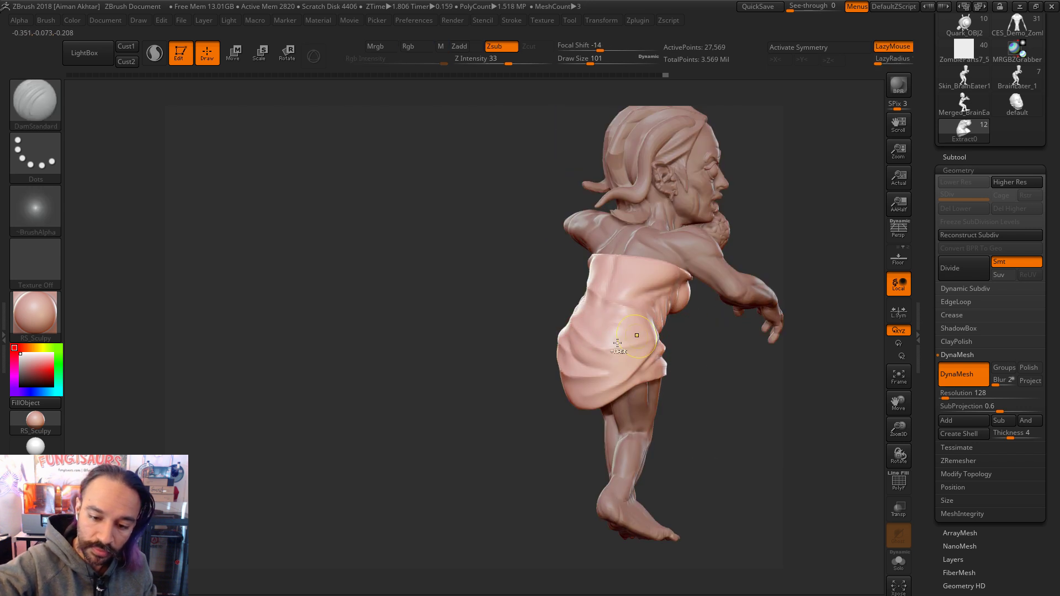
{"action": "left_click_drag", "start_coordinate": [726, 350], "coordinate": [651, 307]}
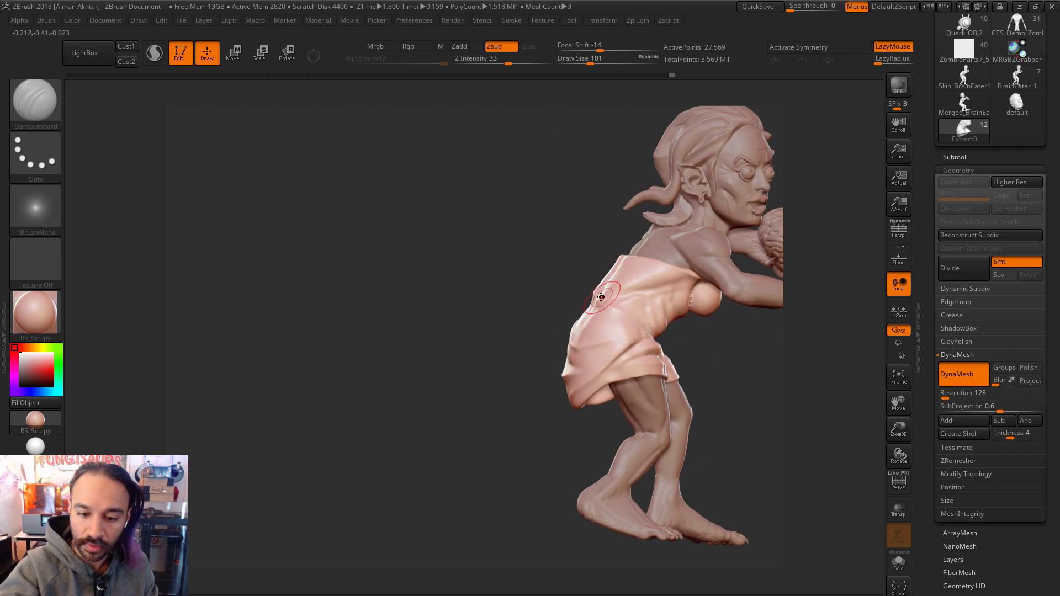
{"action": "left_click_drag", "start_coordinate": [754, 361], "coordinate": [600, 298]}
Step: Adjust the dress's silhouette at the lower back and left hip with the Move brush at draw size 112
{"action": "key", "text": "b"}
{"action": "key", "text": "m"}
{"action": "key", "text": "v"}
{"action": "key", "text": "s"}
{"action": "mouse_move", "coordinate": [743, 337]}
{"action": "left_mouse_down"}
{"action": "mouse_move", "coordinate": [618, 315]}
{"action": "mouse_move", "coordinate": [569, 287]}
{"action": "mouse_move", "coordinate": [587, 290]}
{"action": "left_mouse_up"}
{"action": "key", "text": "s"}
{"action": "key", "text": "s"}
Step: Carve creases over the dress's left hip with DamStandard at draw size 87, and undo the last stroke
{"action": "key", "text": "s"}
{"action": "left_click_drag", "start_coordinate": [550, 326], "coordinate": [547, 328]}
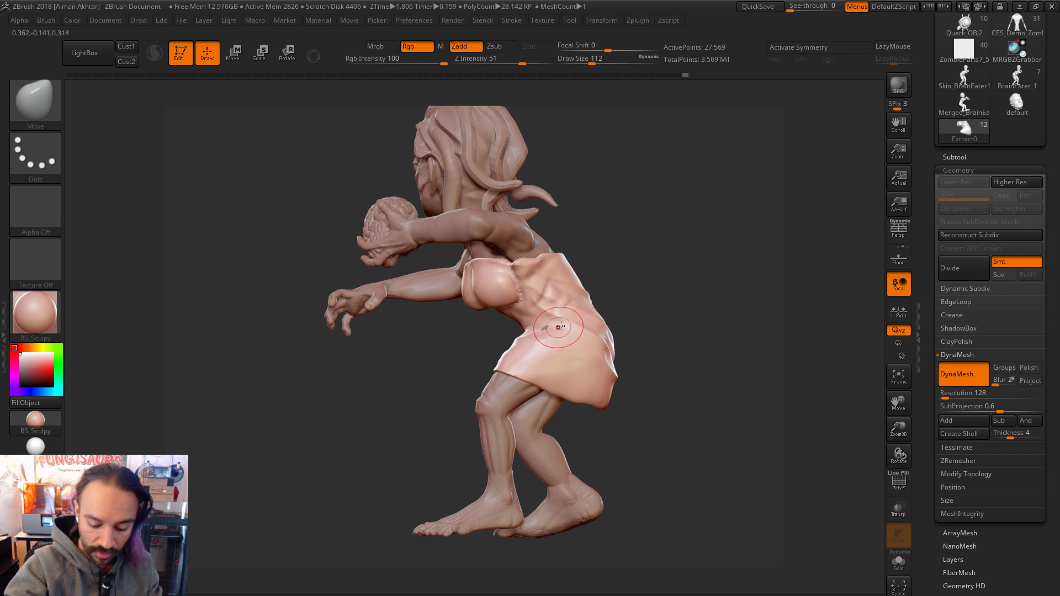
{"action": "key", "text": "b"}
{"action": "key", "text": "i"}
{"action": "key", "text": "n"}
{"action": "key", "text": "b"}
{"action": "key", "text": "d"}
{"action": "key", "text": "s"}
{"action": "key", "text": "s"}
{"action": "left_click_drag", "start_coordinate": [560, 327], "coordinate": [548, 329]}
{"action": "left_click_drag", "start_coordinate": [556, 325], "coordinate": [518, 338]}
{"action": "right_click_drag", "start_coordinate": [522, 331], "coordinate": [552, 323]}
{"action": "key", "text": "ctrl+z"}
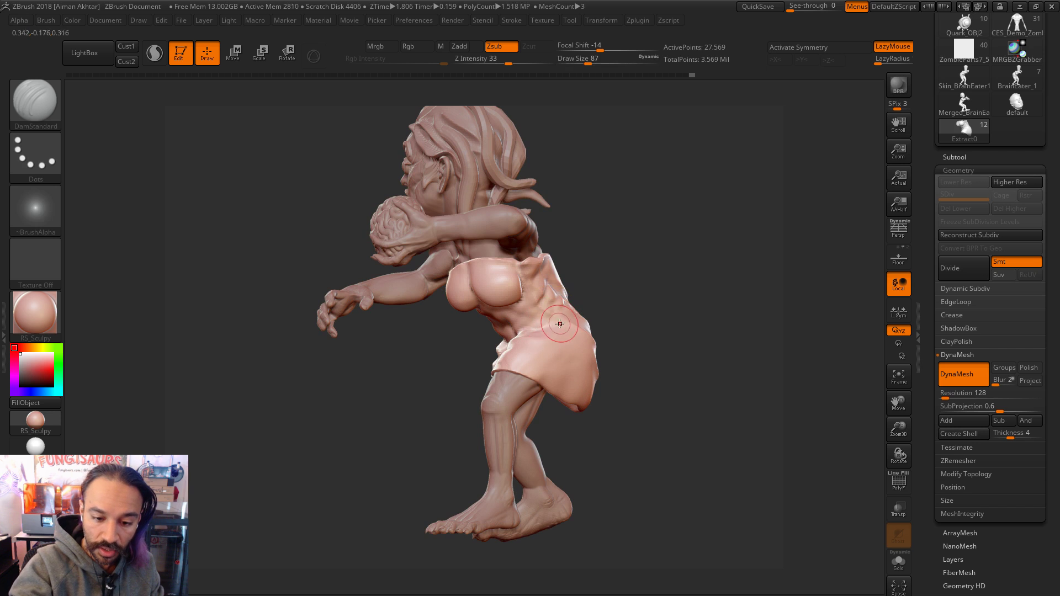
Step: Carve wrinkles around the dress's waist and lower back with DamStandard at draw size 87
{"action": "right_click_drag", "start_coordinate": [650, 286], "coordinate": [525, 274]}
{"action": "key", "text": "shift"}
{"action": "left_click_drag", "start_coordinate": [448, 312], "coordinate": [504, 310]}
{"action": "left_click_drag", "start_coordinate": [400, 315], "coordinate": [478, 318], "text": "alt"}
{"action": "right_click_drag", "start_coordinate": [477, 317], "coordinate": [567, 291]}
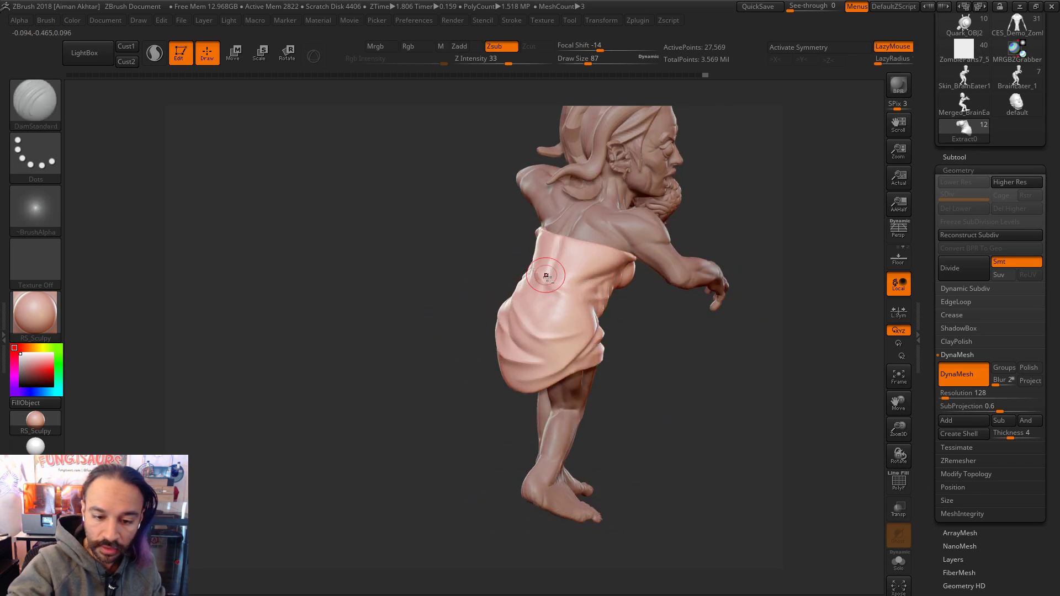
{"action": "right_click_drag", "start_coordinate": [673, 315], "coordinate": [562, 274]}
Step: Deepen the wrinkles along the dress's right waist, hip and rear with DamStandard at draw size 90
{"action": "key", "text": "b"}
{"action": "key", "text": "m"}
{"action": "key", "text": "v"}
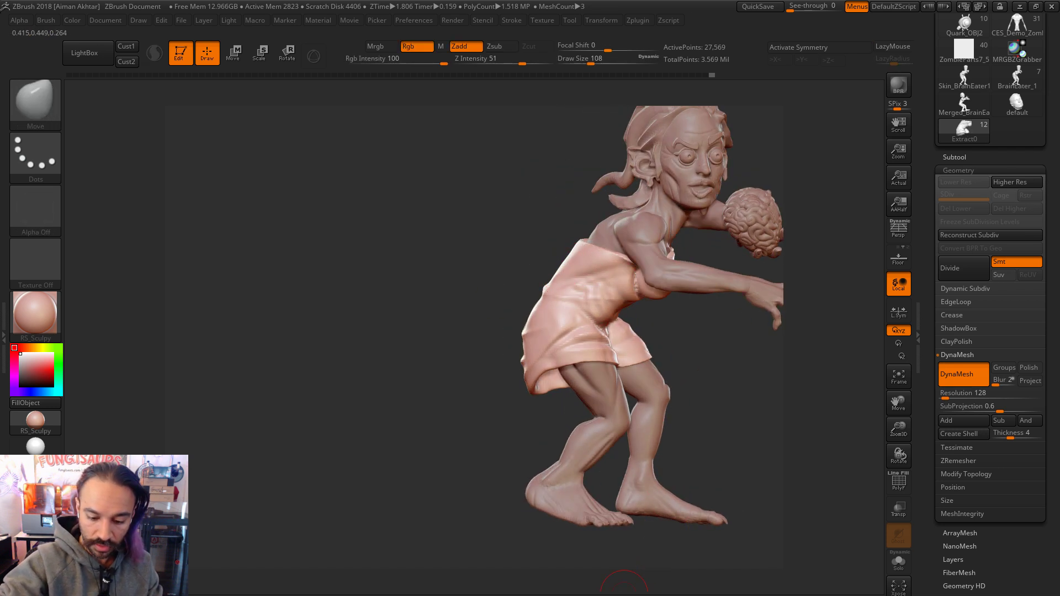
{"action": "key", "text": "b"}
{"action": "key", "text": "d"}
{"action": "key", "text": "s"}
{"action": "mouse_move", "coordinate": [558, 269]}
{"action": "right_mouse_down"}
{"action": "mouse_move", "coordinate": [644, 265]}
{"action": "mouse_move", "coordinate": [624, 271]}
{"action": "mouse_move", "coordinate": [621, 303]}
{"action": "mouse_move", "coordinate": [579, 302]}
{"action": "right_mouse_up"}
{"action": "key", "text": "s"}
{"action": "left_click", "coordinate": [526, 303]}
{"action": "mouse_move", "coordinate": [525, 303]}
{"action": "left_mouse_down"}
{"action": "mouse_move", "coordinate": [487, 308]}
{"action": "mouse_move", "coordinate": [514, 310]}
{"action": "mouse_move", "coordinate": [482, 312]}
{"action": "mouse_move", "coordinate": [475, 333]}
{"action": "mouse_move", "coordinate": [504, 310]}
{"action": "left_mouse_up"}
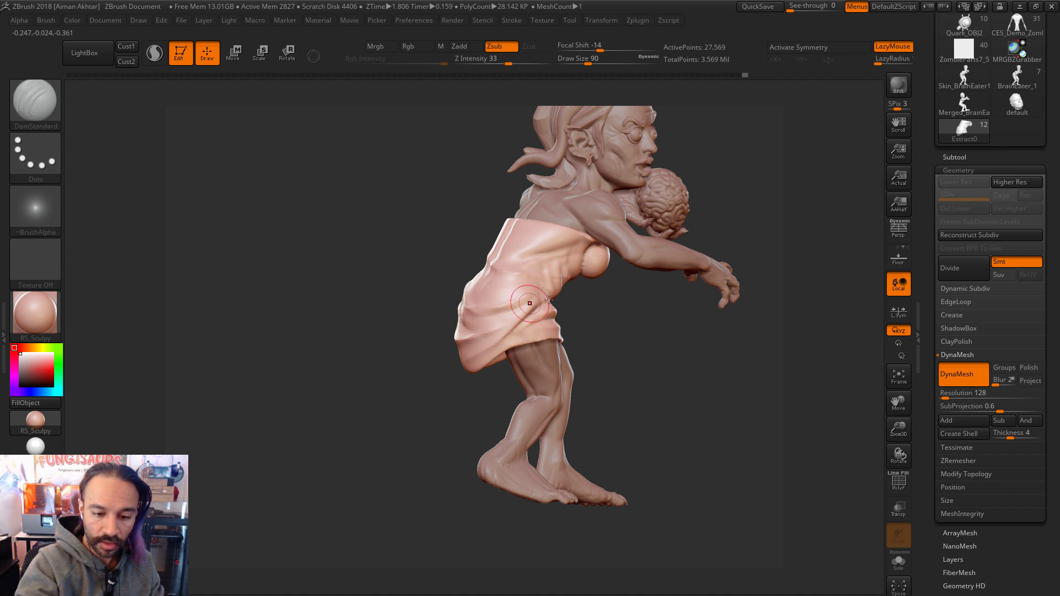
{"action": "right_click_drag", "start_coordinate": [519, 306], "coordinate": [599, 303]}
{"action": "left_click_drag", "start_coordinate": [482, 318], "coordinate": [504, 316]}
{"action": "mouse_move", "coordinate": [436, 326]}
{"action": "left_mouse_down"}
{"action": "mouse_move", "coordinate": [427, 314]}
{"action": "mouse_move", "coordinate": [435, 334]}
{"action": "left_mouse_up"}
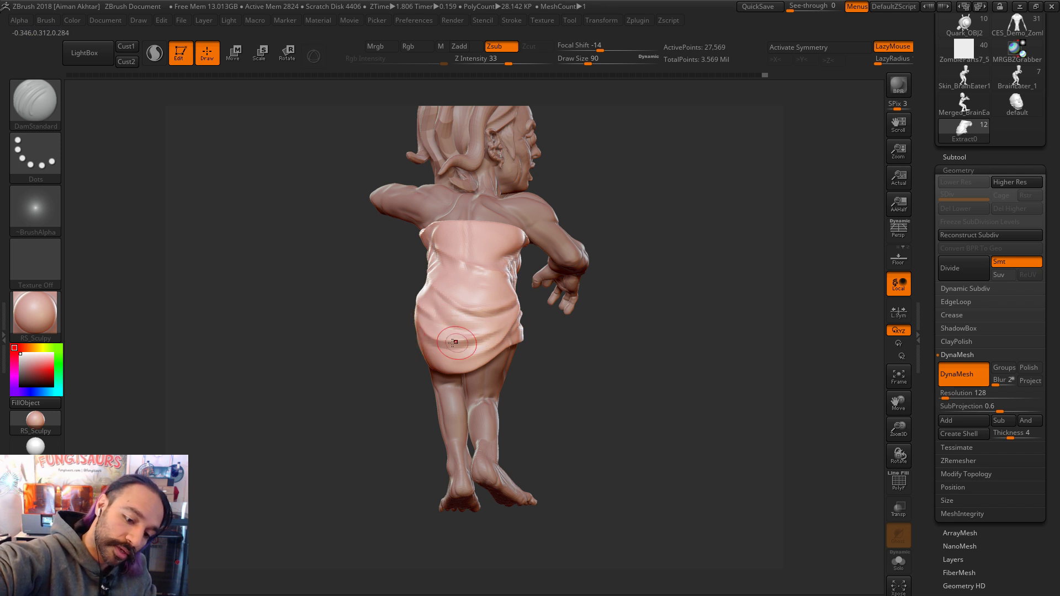
Step: Add folds to the lower rear and right side of the skirt near the hem with DamStandard
{"action": "right_click_drag", "start_coordinate": [603, 349], "coordinate": [601, 381], "text": "ctrl"}
{"action": "mouse_move", "coordinate": [500, 353]}
{"action": "left_mouse_down"}
{"action": "mouse_move", "coordinate": [479, 361]}
{"action": "mouse_move", "coordinate": [531, 313]}
{"action": "mouse_move", "coordinate": [482, 354]}
{"action": "mouse_move", "coordinate": [508, 340]}
{"action": "left_mouse_up"}
{"action": "mouse_move", "coordinate": [583, 313]}
{"action": "left_mouse_down"}
{"action": "mouse_move", "coordinate": [566, 348]}
{"action": "mouse_move", "coordinate": [486, 370]}
{"action": "left_mouse_up"}
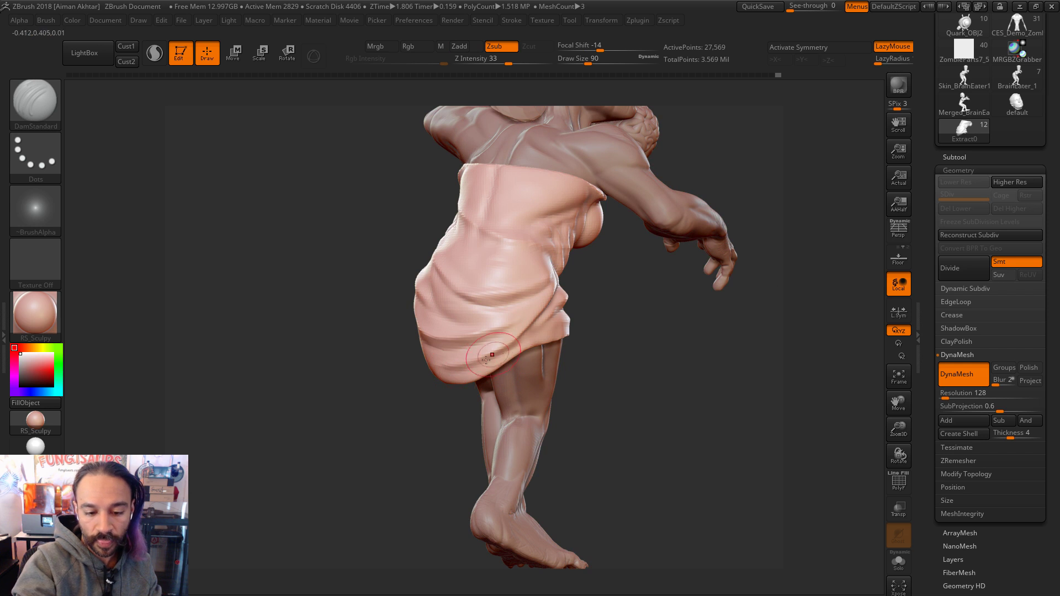
{"action": "left_click_drag", "start_coordinate": [603, 297], "coordinate": [514, 349]}
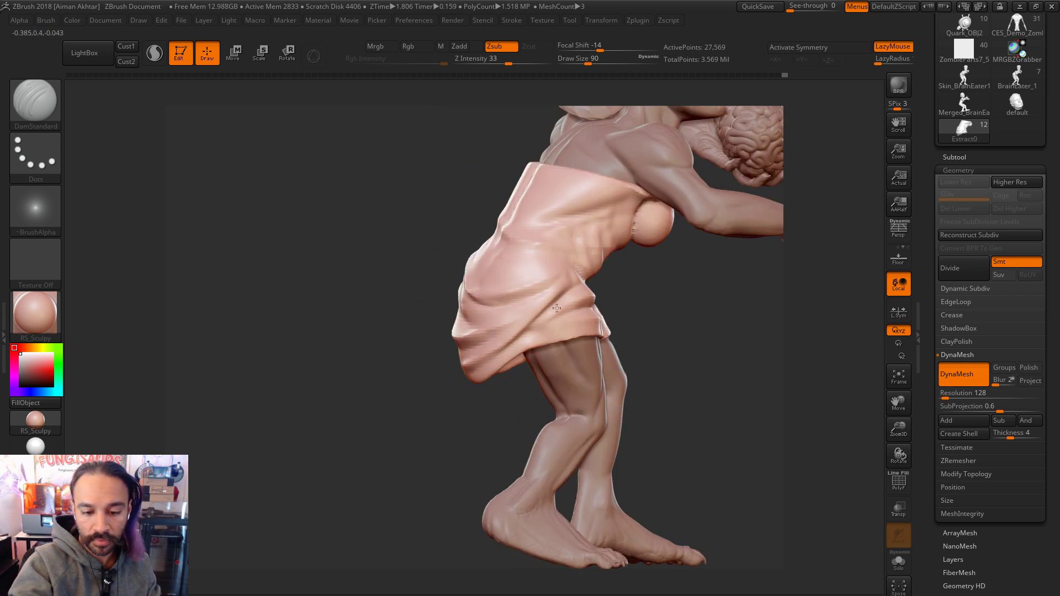
{"action": "left_click_drag", "start_coordinate": [575, 285], "coordinate": [527, 334]}
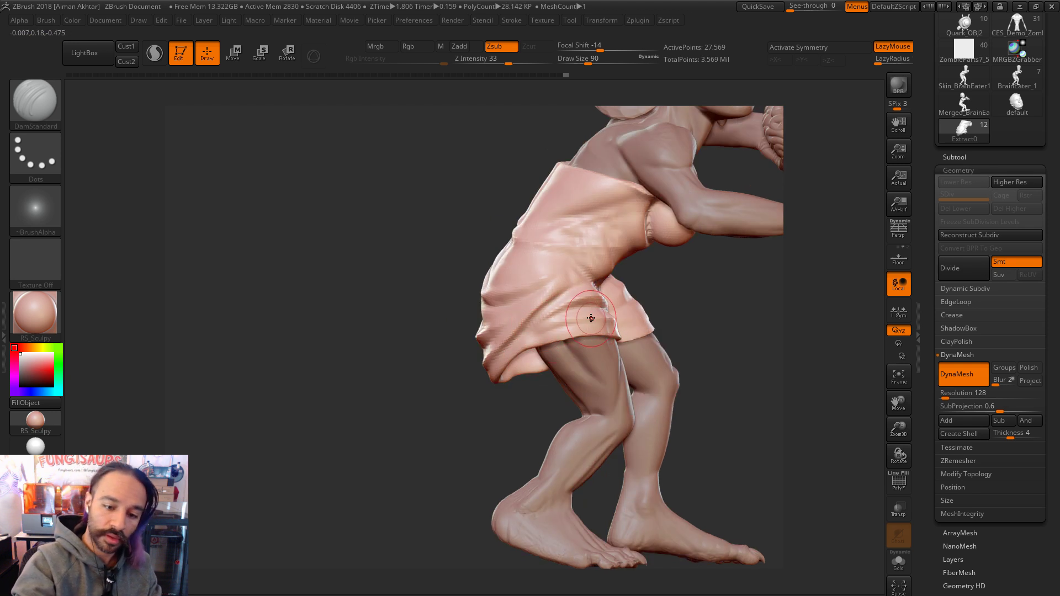
Step: Push the skirt's right hem into an irregular wavy edge with the Move brush at draw size 56
{"action": "key", "text": "b"}
{"action": "key", "text": "m"}
{"action": "key", "text": "v"}
{"action": "key", "text": "s"}
{"action": "left_click_drag", "start_coordinate": [532, 372], "coordinate": [535, 373]}
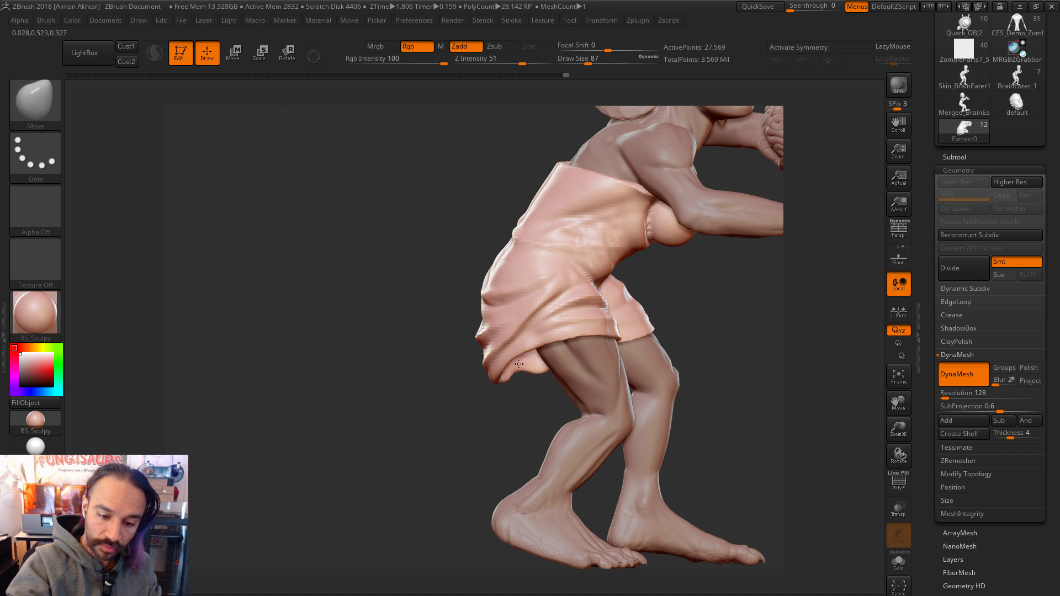
{"action": "key", "text": "s"}
{"action": "left_click_drag", "start_coordinate": [507, 364], "coordinate": [495, 364]}
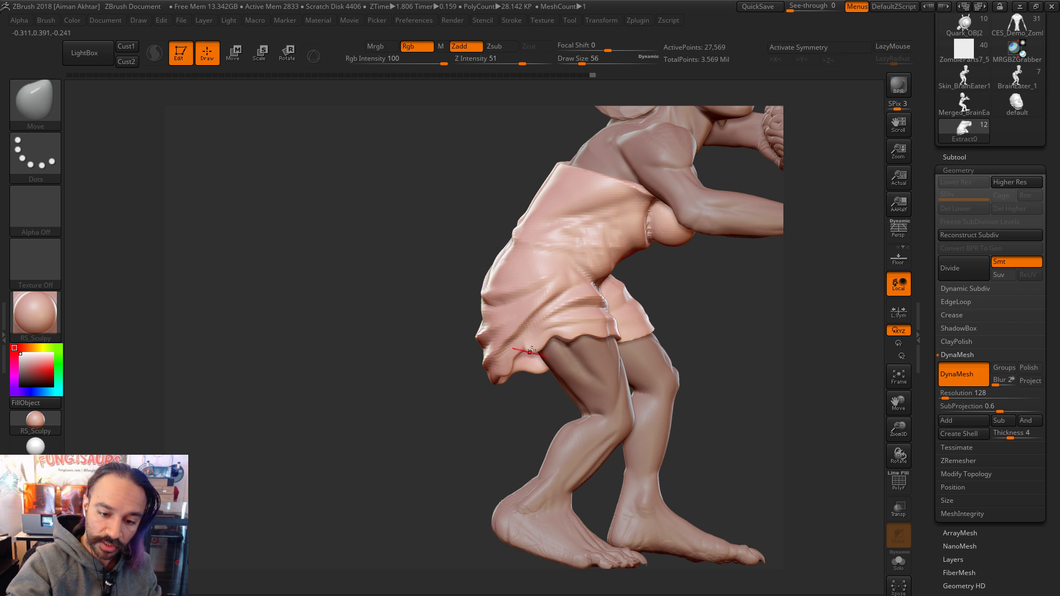
{"action": "left_click_drag", "start_coordinate": [540, 343], "coordinate": [513, 374]}
Step: Pull the skirt's rear and front hem into an uneven, ragged edge with the Move brush at draw size 44
{"action": "left_click_drag", "start_coordinate": [502, 410], "coordinate": [502, 366]}
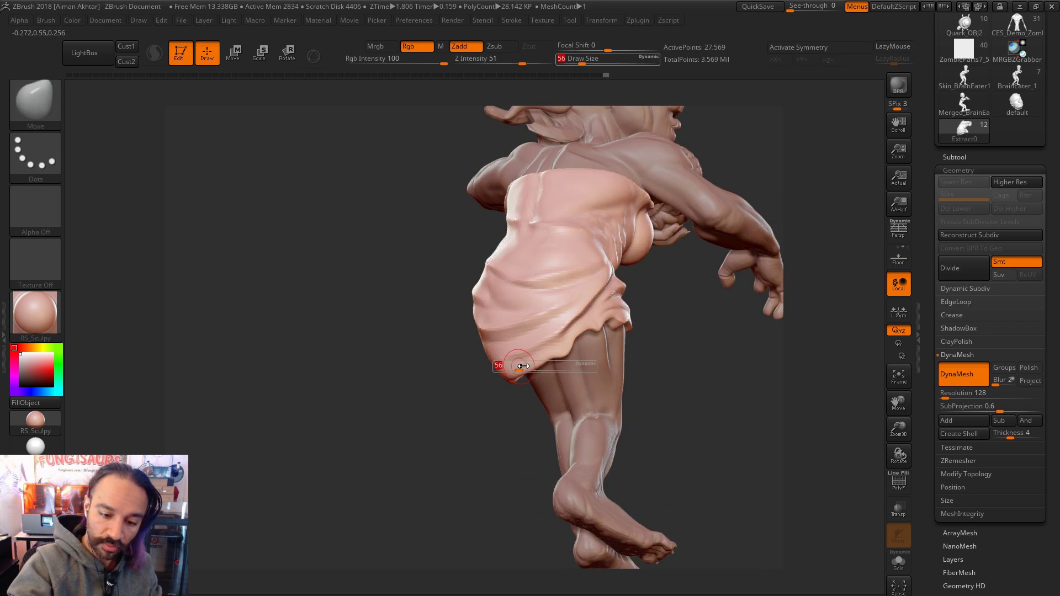
{"action": "key", "text": "s"}
{"action": "left_click", "coordinate": [560, 349]}
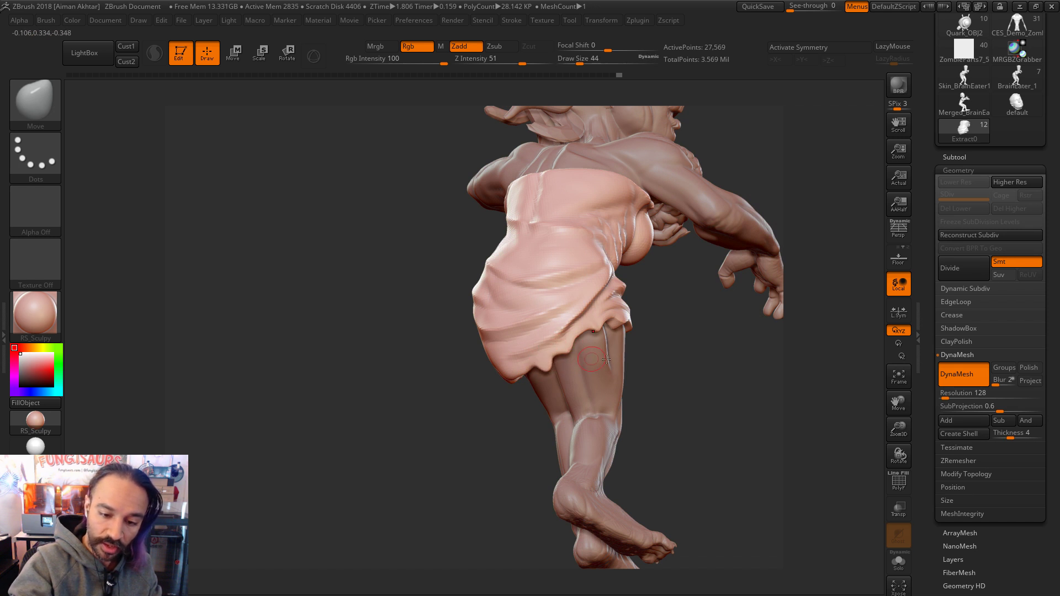
{"action": "key", "text": "shift"}
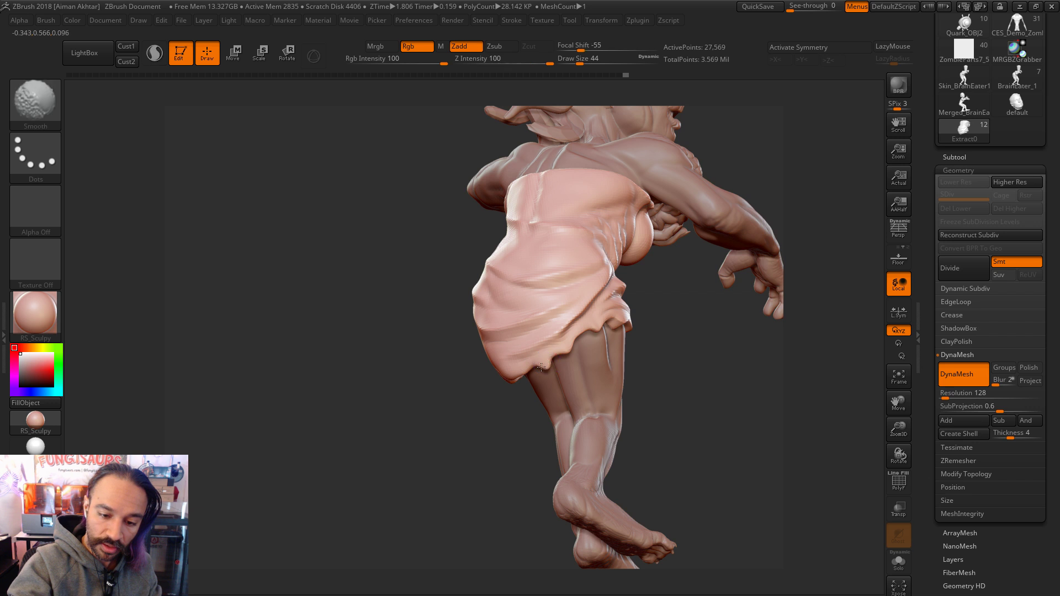
{"action": "left_click_drag", "start_coordinate": [681, 364], "coordinate": [585, 403]}
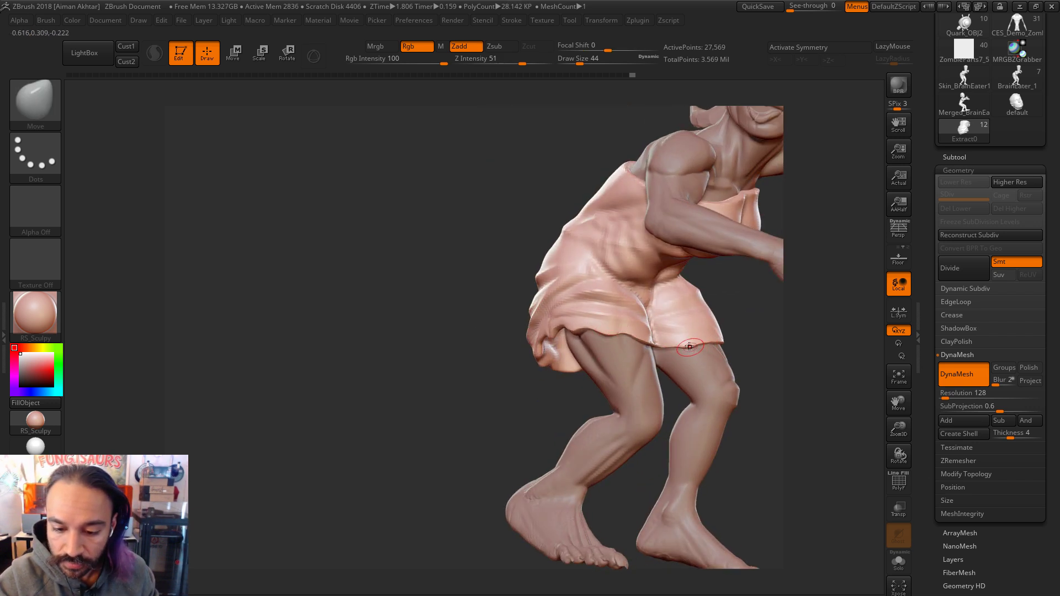
{"action": "right_click_drag", "start_coordinate": [716, 334], "coordinate": [682, 354]}
{"action": "mouse_move", "coordinate": [742, 337]}
{"action": "right_mouse_down", "text": "ctrl"}
{"action": "mouse_move", "coordinate": [762, 338]}
{"action": "mouse_move", "coordinate": [752, 335]}
{"action": "right_mouse_up", "text": "ctrl"}
Step: Reshape the dress's upper back edge near the right armpit with the Move brush at draw size 71
{"action": "right_click_drag", "start_coordinate": [601, 203], "coordinate": [626, 208]}
{"action": "key", "text": "bracketright"}
{"action": "key", "text": "bracketright"}
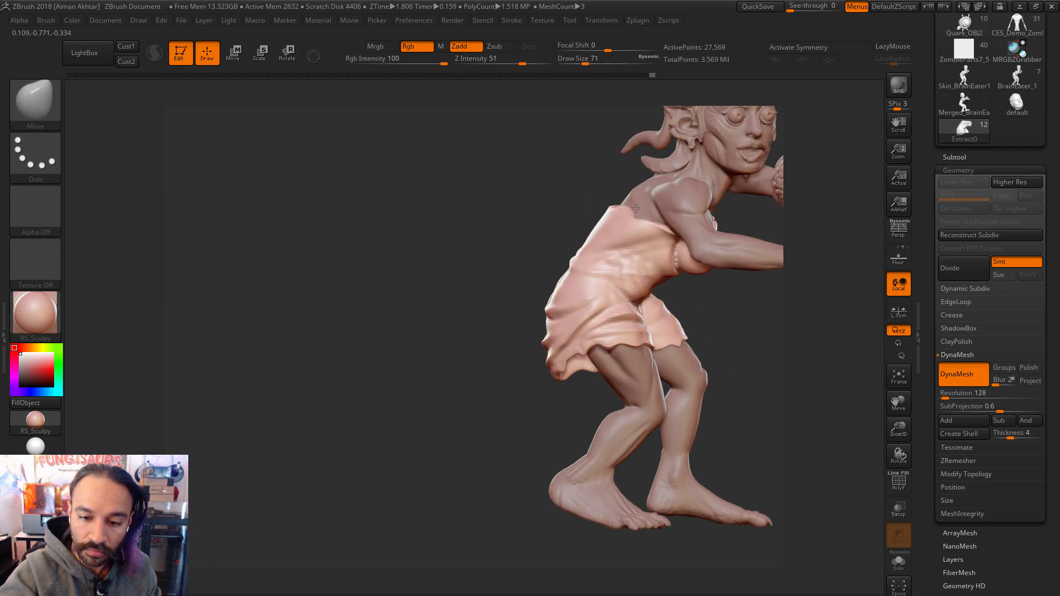
Step: Pull the dress's straight front neckline up into a point over each breast with the Move brush
{"action": "right_click_drag", "start_coordinate": [756, 316], "coordinate": [730, 292], "text": "ctrl"}
{"action": "mouse_move", "coordinate": [709, 279]}
{"action": "left_mouse_down"}
{"action": "mouse_move", "coordinate": [774, 249]}
{"action": "mouse_move", "coordinate": [839, 250]}
{"action": "mouse_move", "coordinate": [712, 310]}
{"action": "mouse_move", "coordinate": [659, 227]}
{"action": "mouse_move", "coordinate": [675, 232]}
{"action": "left_mouse_up"}
{"action": "left_click_drag", "start_coordinate": [738, 279], "coordinate": [780, 288], "text": "alt"}
{"action": "left_click_drag", "start_coordinate": [780, 287], "coordinate": [659, 263]}
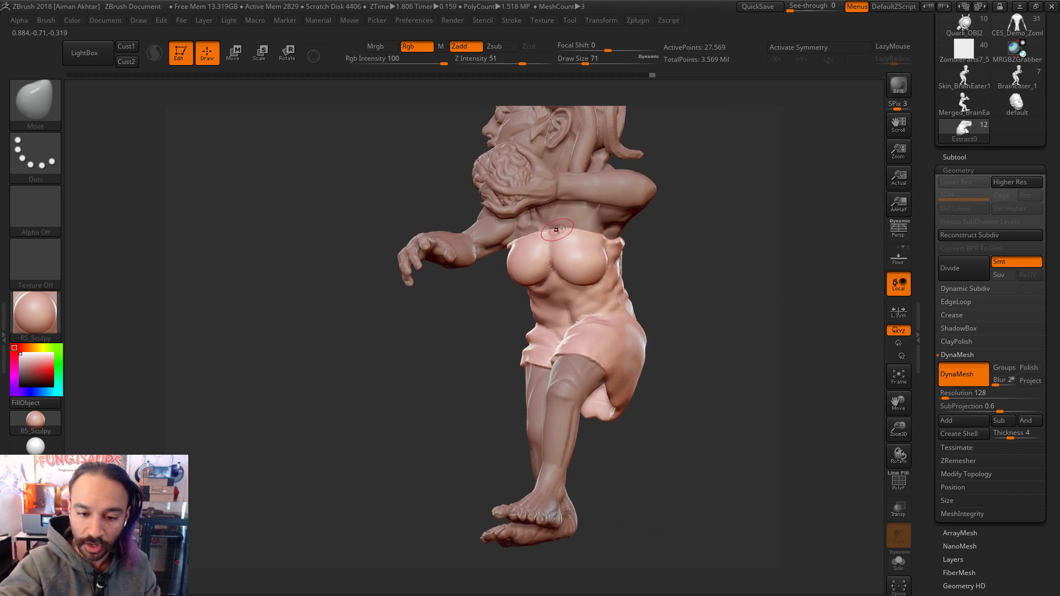
{"action": "key", "text": "]"}
{"action": "key", "text": "]"}
{"action": "key", "text": "bracketright"}
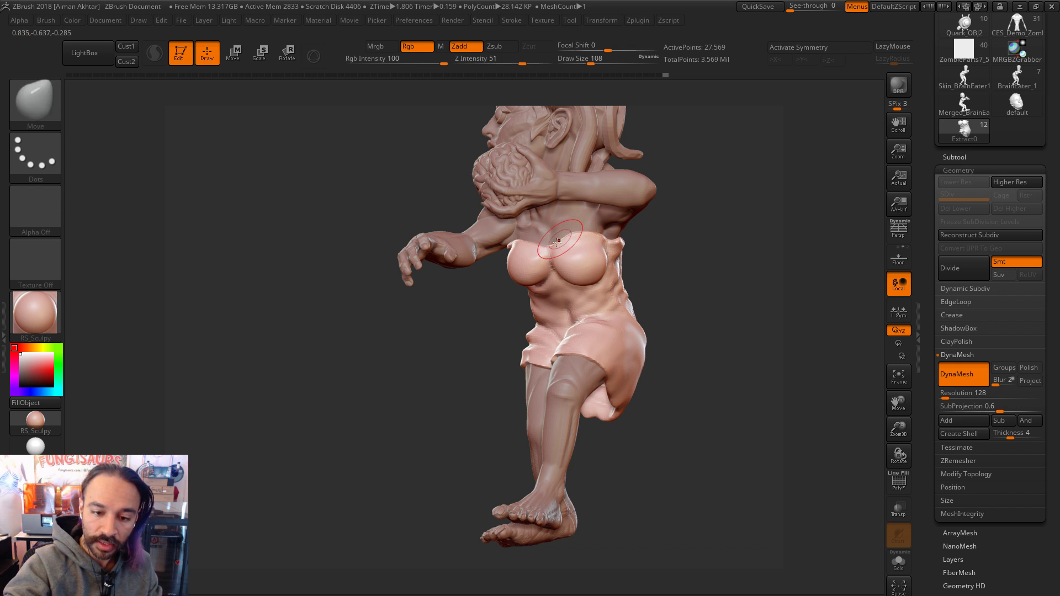
{"action": "key", "text": "bracketleft"}
{"action": "key", "text": "bracketleft"}
{"action": "key", "text": "bracketleft"}
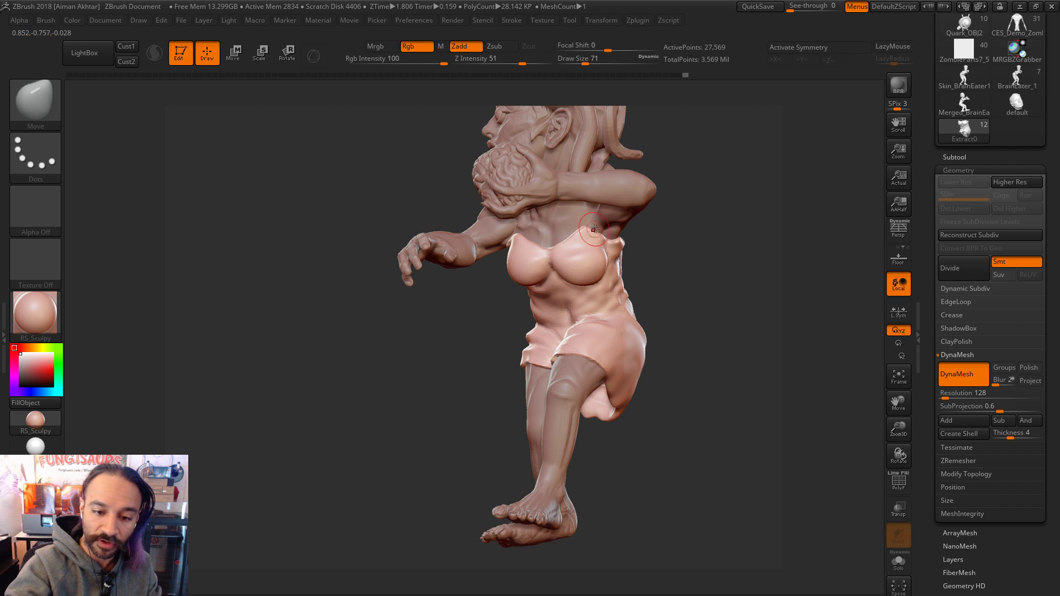
{"action": "left_click_drag", "start_coordinate": [646, 247], "coordinate": [607, 235]}
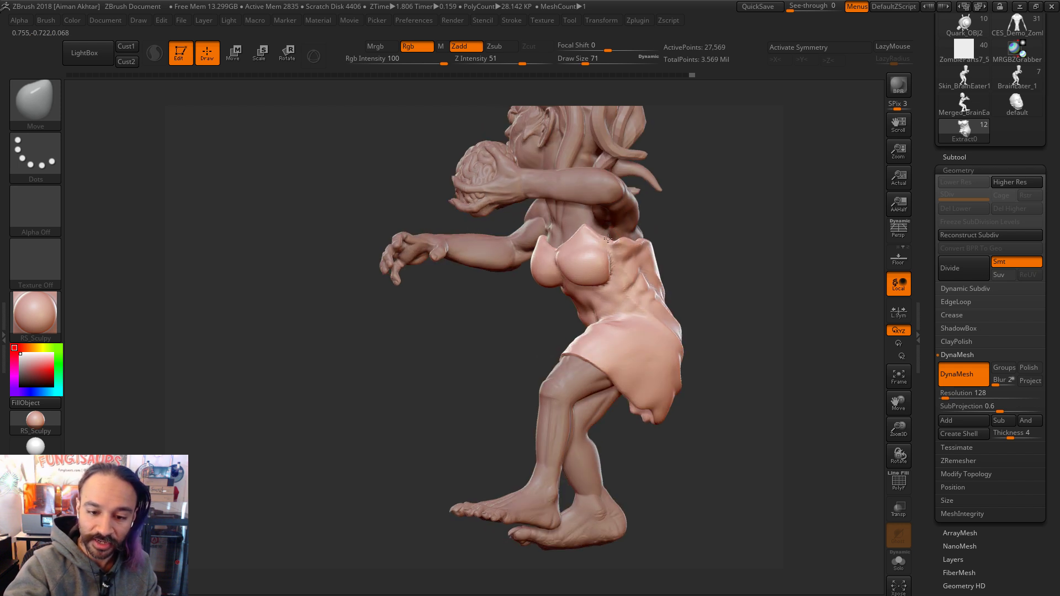
Step: Smooth the dress's upper edge beneath the raised left arm and across the neckline at draw size 56
{"action": "key", "text": "shift"}
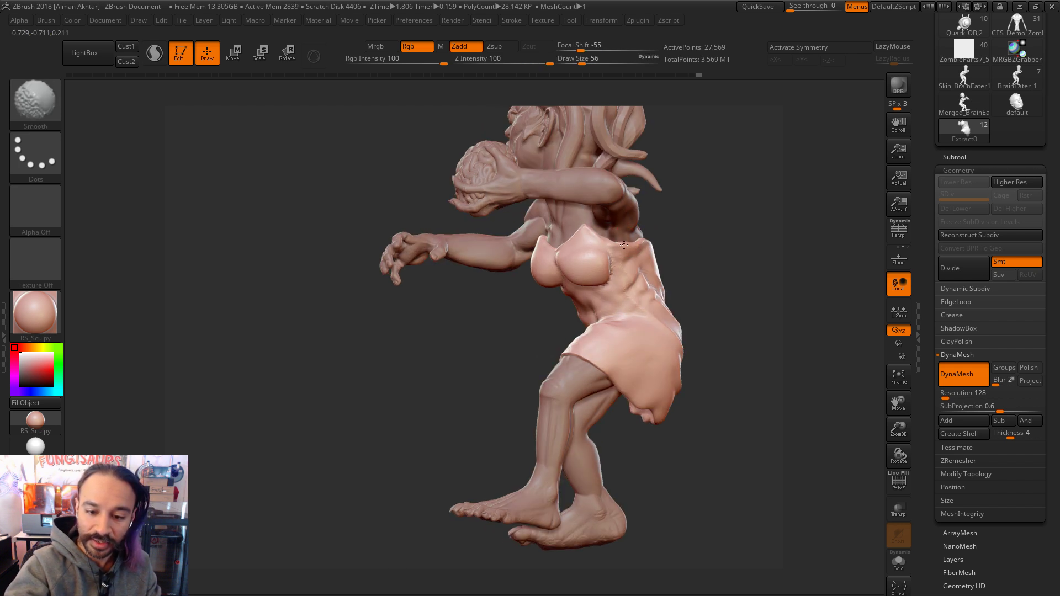
{"action": "left_click_drag", "start_coordinate": [638, 240], "coordinate": [643, 247], "text": "shift"}
{"action": "mouse_move", "coordinate": [745, 218]}
{"action": "left_mouse_down"}
{"action": "mouse_move", "coordinate": [789, 210]}
{"action": "mouse_move", "coordinate": [589, 237]}
{"action": "left_mouse_up"}
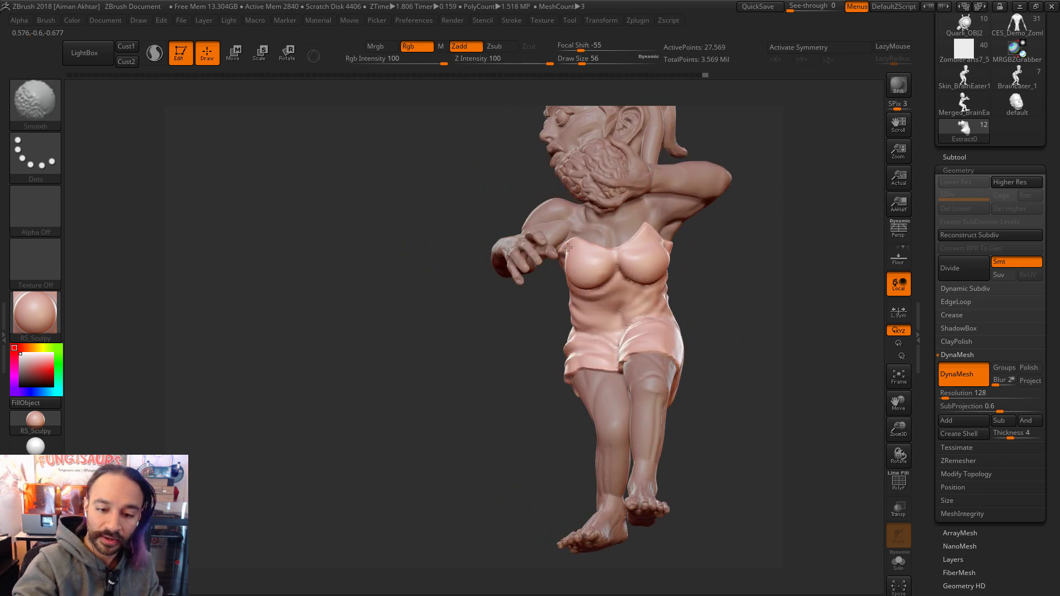
{"action": "left_click_drag", "start_coordinate": [544, 292], "coordinate": [660, 282]}
{"action": "left_click_drag", "start_coordinate": [571, 241], "coordinate": [737, 318], "text": "shift"}
{"action": "left_click_drag", "start_coordinate": [700, 260], "coordinate": [613, 204], "text": "alt"}
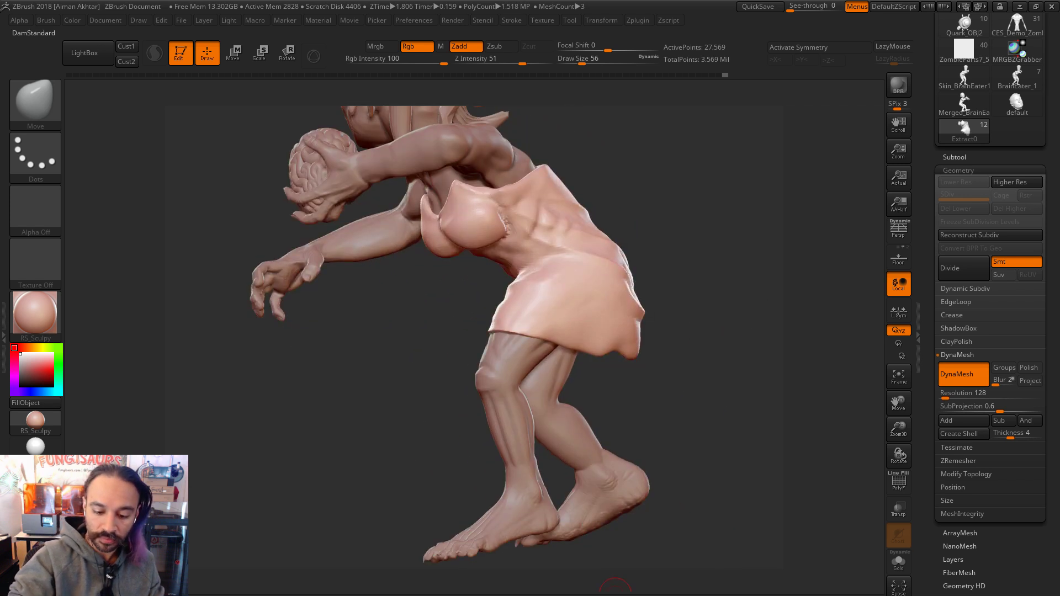
Step: Carve long folds across the left hip of the skirt with DamStandard at draw size 56
{"action": "key", "text": "b"}
{"action": "key", "text": "d"}
{"action": "key", "text": "s"}
{"action": "left_click_drag", "start_coordinate": [629, 317], "coordinate": [402, 363]}
{"action": "mouse_move", "coordinate": [631, 320]}
{"action": "left_mouse_down"}
{"action": "mouse_move", "coordinate": [582, 305]}
{"action": "mouse_move", "coordinate": [459, 350]}
{"action": "left_mouse_up"}
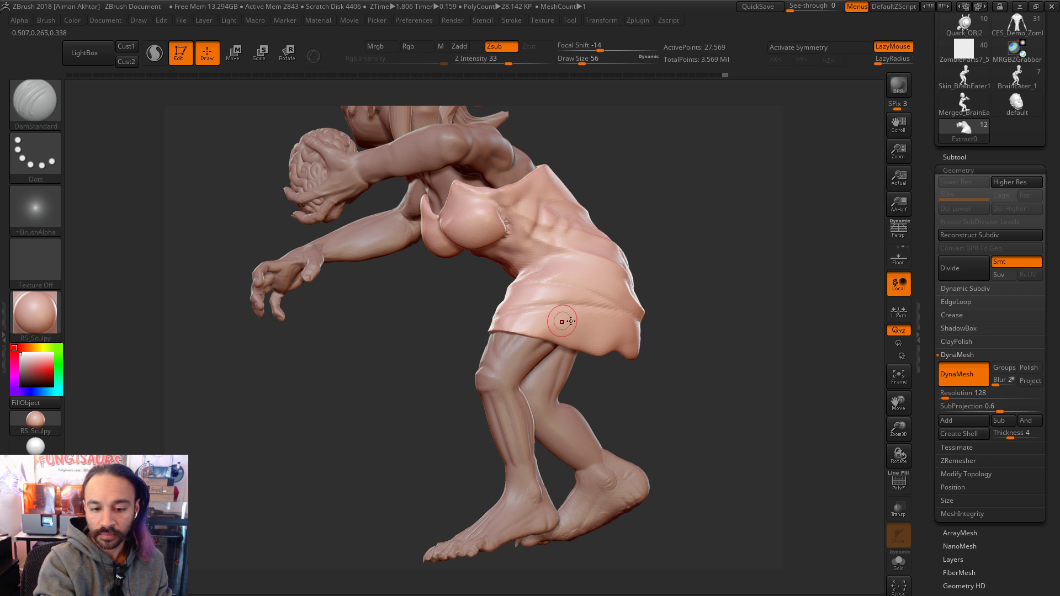
{"action": "right_click_drag", "start_coordinate": [682, 341], "coordinate": [636, 315]}
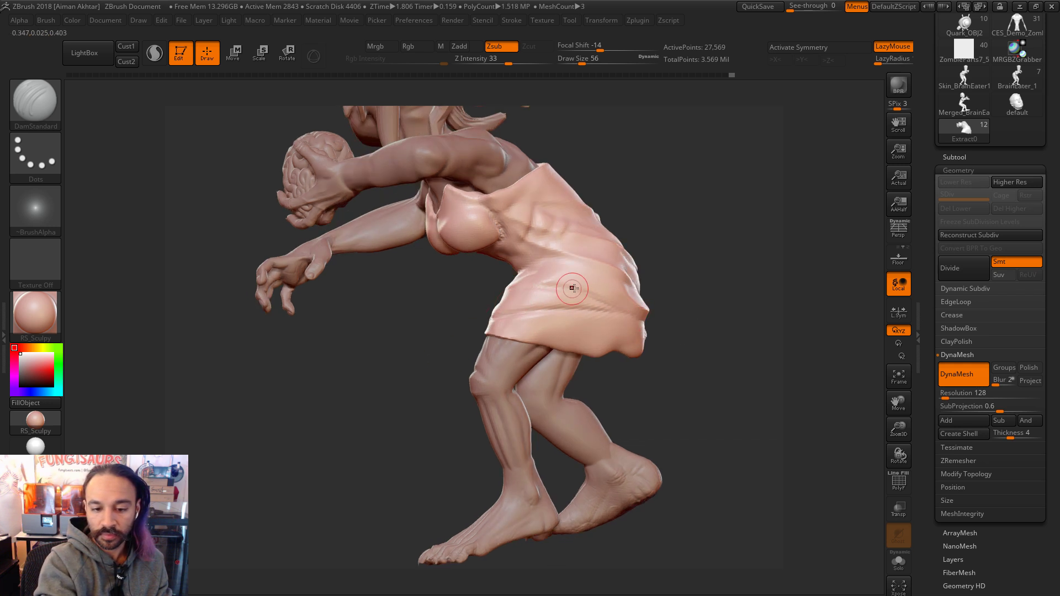
{"action": "mouse_move", "coordinate": [628, 311]}
{"action": "left_mouse_down"}
{"action": "mouse_move", "coordinate": [563, 289]}
{"action": "mouse_move", "coordinate": [559, 267]}
{"action": "mouse_move", "coordinate": [532, 255]}
{"action": "mouse_move", "coordinate": [552, 254]}
{"action": "mouse_move", "coordinate": [541, 250]}
{"action": "left_mouse_up"}
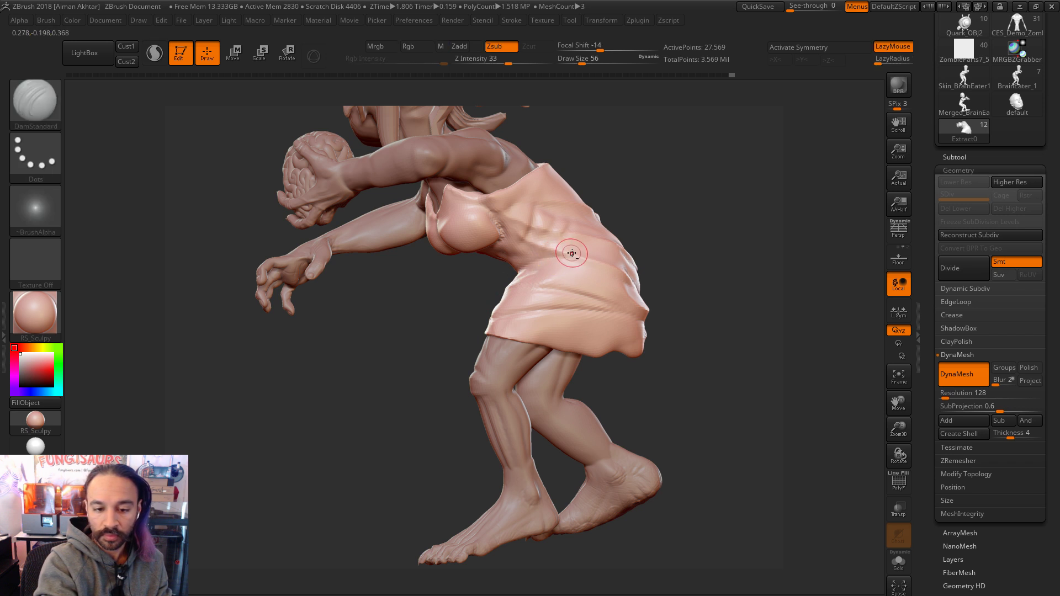
Step: Smooth the rib detail on the dress's left side and carve wrinkles running back from beneath the breast
{"action": "key", "text": "shift"}
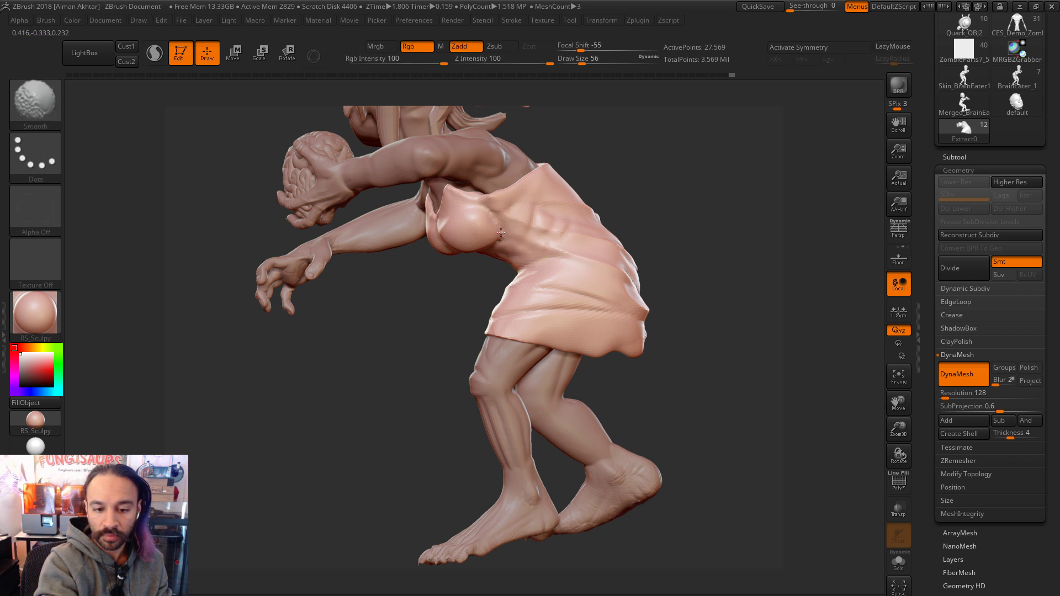
{"action": "mouse_move", "coordinate": [503, 223]}
{"action": "left_mouse_down", "text": "shift"}
{"action": "mouse_move", "coordinate": [493, 225]}
{"action": "mouse_move", "coordinate": [577, 223]}
{"action": "left_mouse_up", "text": "shift"}
{"action": "left_click_drag", "start_coordinate": [466, 240], "coordinate": [544, 242]}
{"action": "key", "text": "ctrl+z"}
{"action": "left_click_drag", "start_coordinate": [463, 237], "coordinate": [527, 236]}
{"action": "key", "text": "ctrl+z"}
{"action": "mouse_move", "coordinate": [452, 238]}
{"action": "left_mouse_down", "text": "shift"}
{"action": "mouse_move", "coordinate": [547, 242]}
{"action": "mouse_move", "coordinate": [556, 254]}
{"action": "left_mouse_up", "text": "shift"}
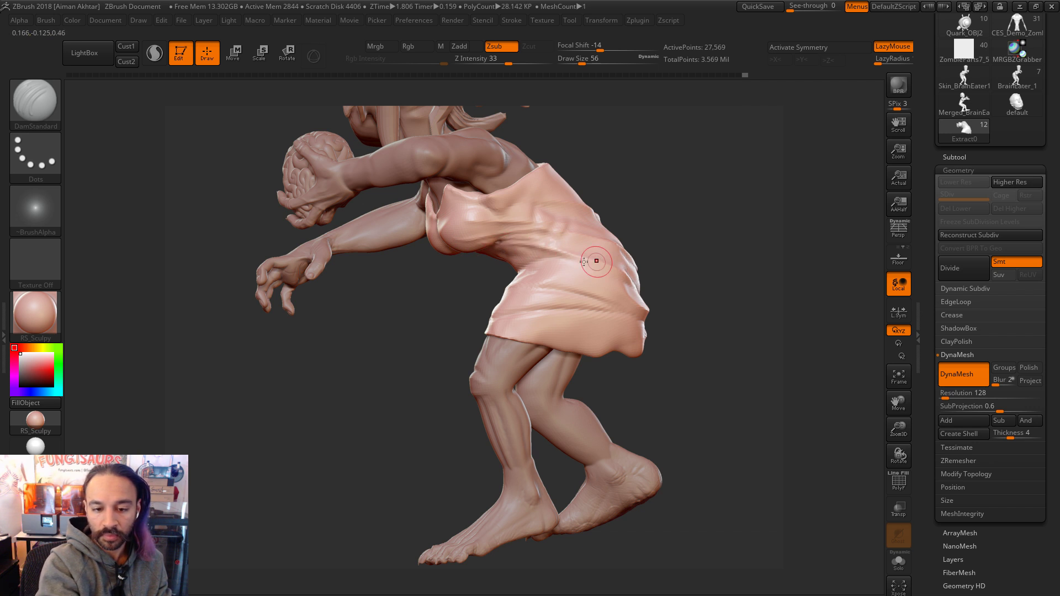
Step: Soften the seam around the left breast and carve tension folds from it toward the upper back edge
{"action": "key", "text": "shift"}
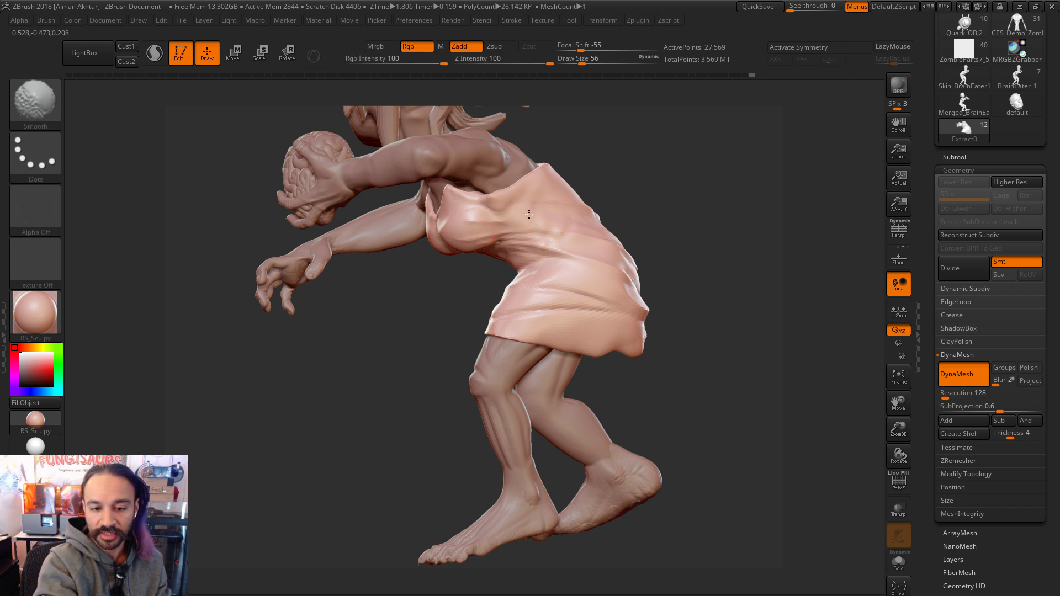
{"action": "left_click_drag", "start_coordinate": [500, 208], "coordinate": [485, 225]}
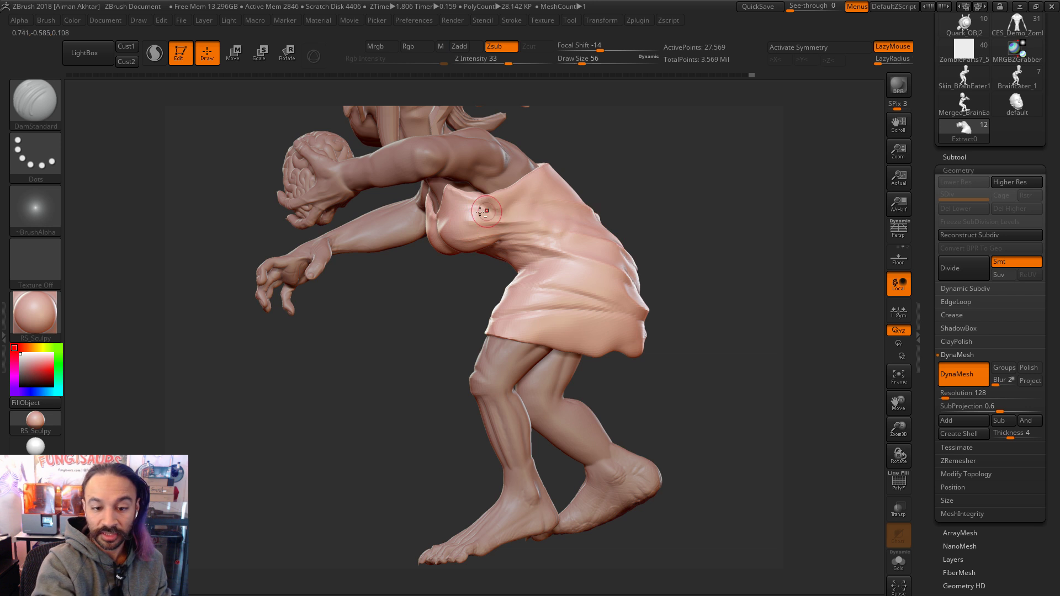
{"action": "key", "text": "shift"}
{"action": "left_click_drag", "start_coordinate": [466, 216], "coordinate": [562, 200]}
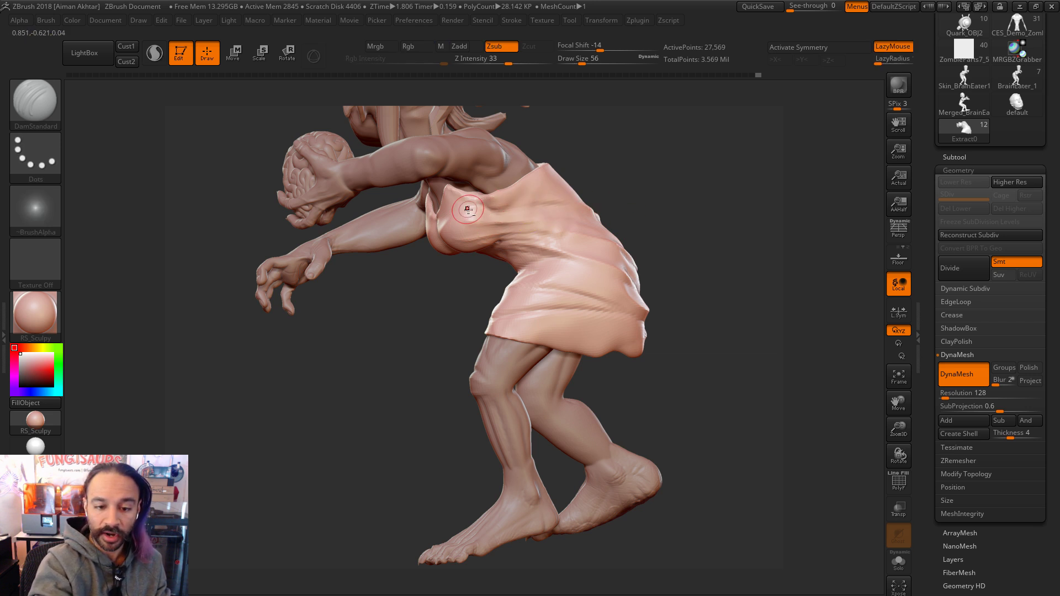
{"action": "key", "text": "shift"}
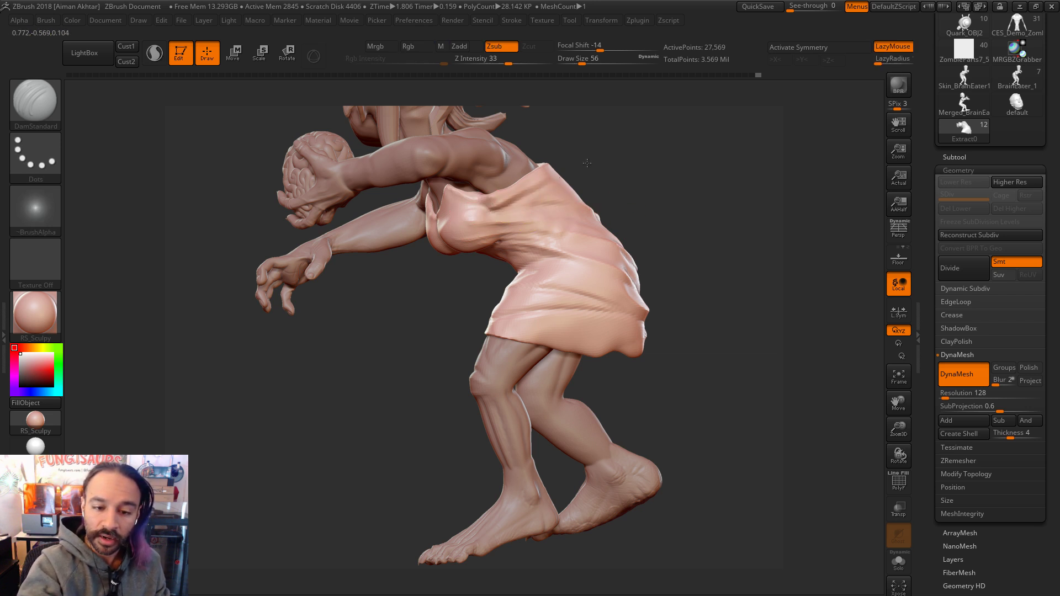
{"action": "key", "text": "shift"}
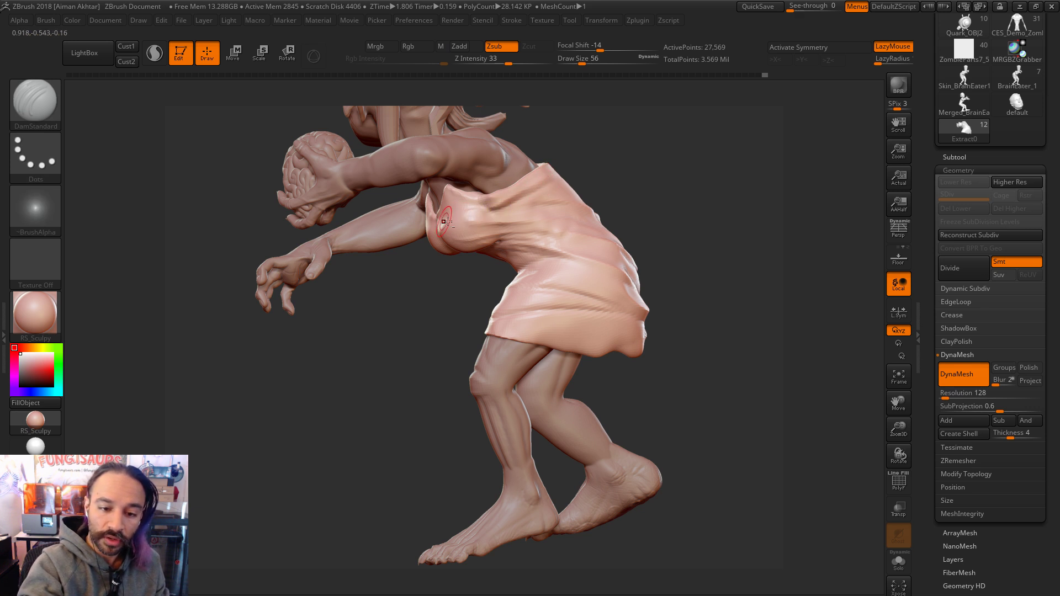
{"action": "key", "text": "shift"}
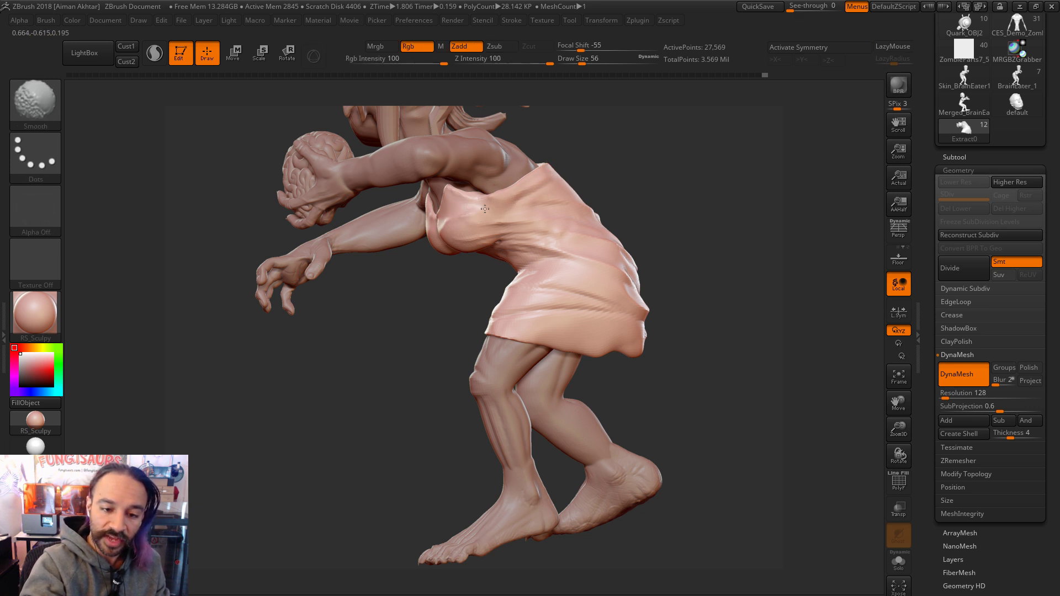
{"action": "left_click_drag", "start_coordinate": [479, 207], "coordinate": [467, 213], "text": "shift"}
{"action": "left_click_drag", "start_coordinate": [462, 216], "coordinate": [520, 188]}
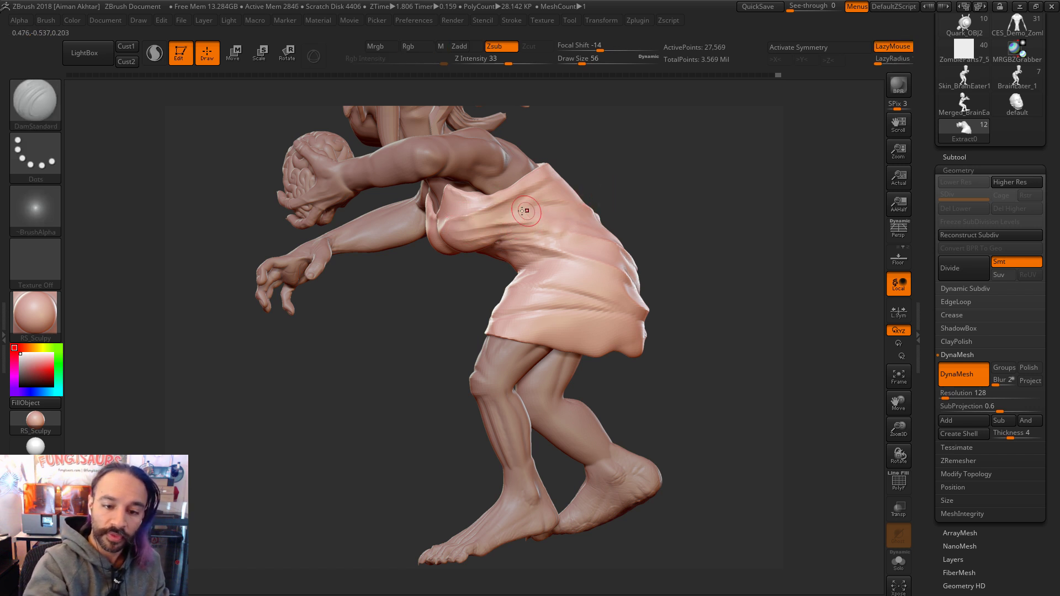
{"action": "mouse_move", "coordinate": [635, 197]}
{"action": "left_mouse_down"}
{"action": "mouse_move", "coordinate": [627, 209]}
{"action": "mouse_move", "coordinate": [535, 202]}
{"action": "left_mouse_up"}
Step: Blend the seam around the right breast and carve folds from it across the dress's right side with DamStandard
{"action": "mouse_move", "coordinate": [723, 221]}
{"action": "left_mouse_down"}
{"action": "mouse_move", "coordinate": [814, 246]}
{"action": "mouse_move", "coordinate": [795, 231]}
{"action": "left_mouse_up"}
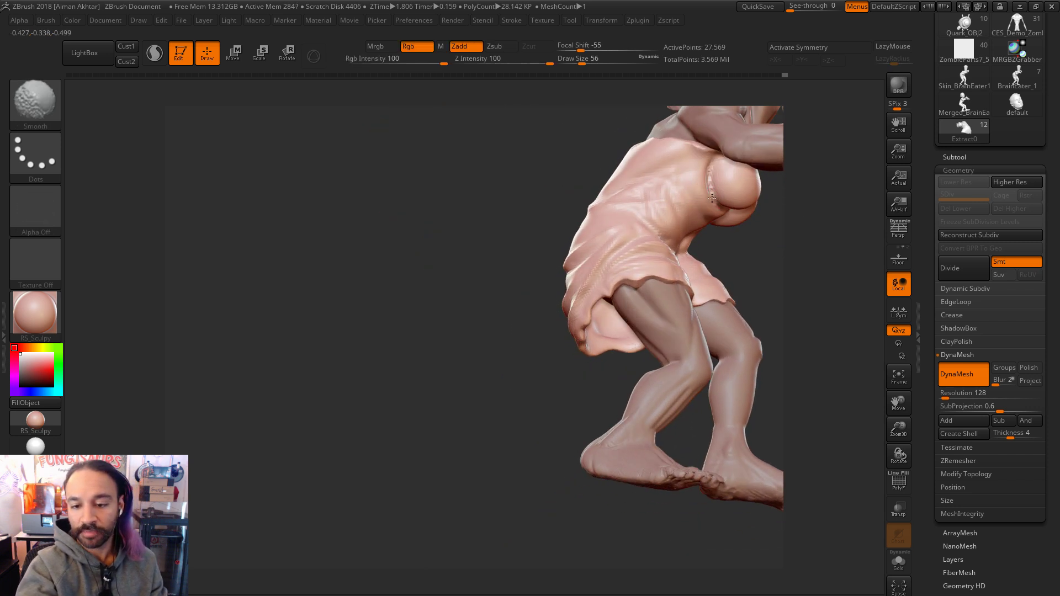
{"action": "key", "text": "ctrl+z"}
{"action": "mouse_move", "coordinate": [745, 205]}
{"action": "left_mouse_down"}
{"action": "mouse_move", "coordinate": [707, 191]}
{"action": "mouse_move", "coordinate": [762, 180]}
{"action": "mouse_move", "coordinate": [752, 171]}
{"action": "left_mouse_up"}
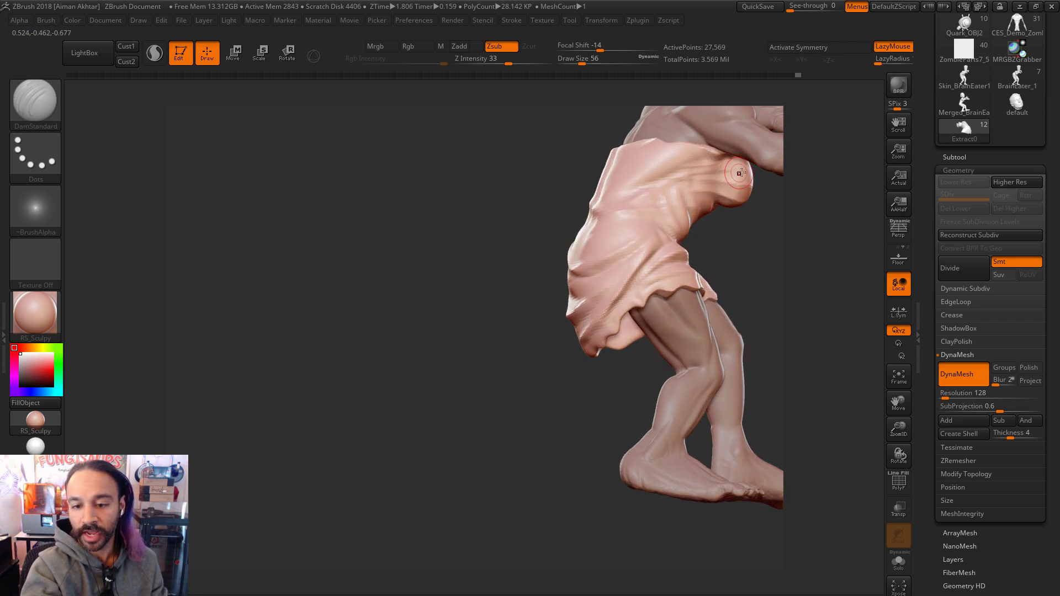
{"action": "left_click_drag", "start_coordinate": [786, 209], "coordinate": [749, 201]}
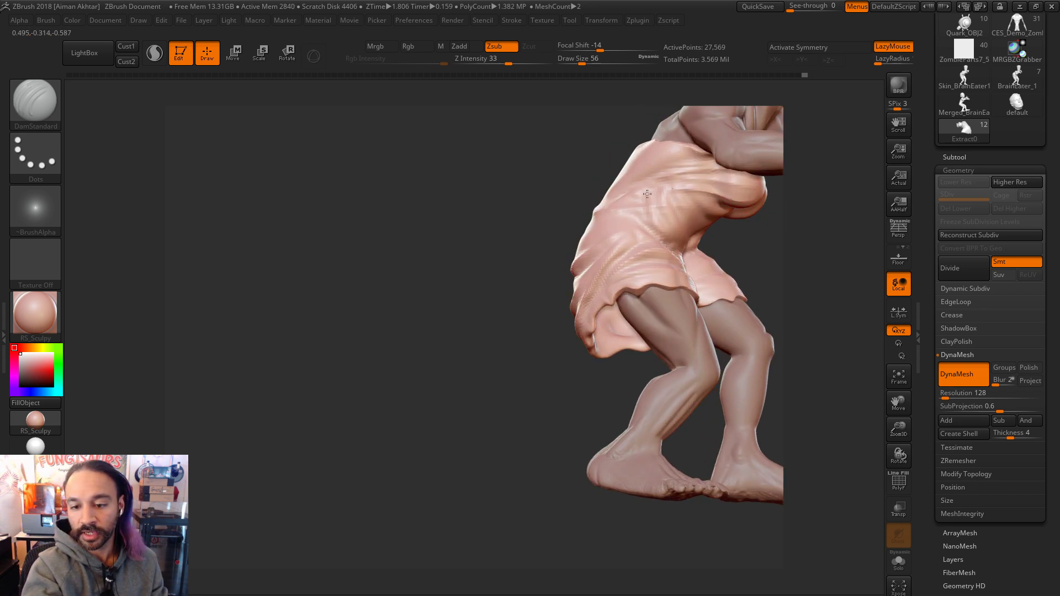
{"action": "left_click_drag", "start_coordinate": [673, 190], "coordinate": [649, 202], "text": "shift"}
{"action": "left_click_drag", "start_coordinate": [732, 237], "coordinate": [688, 228]}
{"action": "left_click_drag", "start_coordinate": [792, 221], "coordinate": [735, 242]}
{"action": "mouse_move", "coordinate": [845, 244]}
{"action": "left_mouse_down"}
{"action": "mouse_move", "coordinate": [794, 255]}
{"action": "mouse_move", "coordinate": [756, 247]}
{"action": "mouse_move", "coordinate": [764, 242]}
{"action": "mouse_move", "coordinate": [654, 281]}
{"action": "left_mouse_up"}
{"action": "left_click_drag", "start_coordinate": [811, 260], "coordinate": [773, 248]}
{"action": "left_click_drag", "start_coordinate": [615, 253], "coordinate": [813, 226]}
{"action": "mouse_move", "coordinate": [631, 185]}
{"action": "left_mouse_down"}
{"action": "mouse_move", "coordinate": [677, 184]}
{"action": "mouse_move", "coordinate": [661, 193]}
{"action": "left_mouse_up"}
{"action": "left_click_drag", "start_coordinate": [756, 209], "coordinate": [652, 309]}
{"action": "left_click_drag", "start_coordinate": [578, 248], "coordinate": [547, 254]}
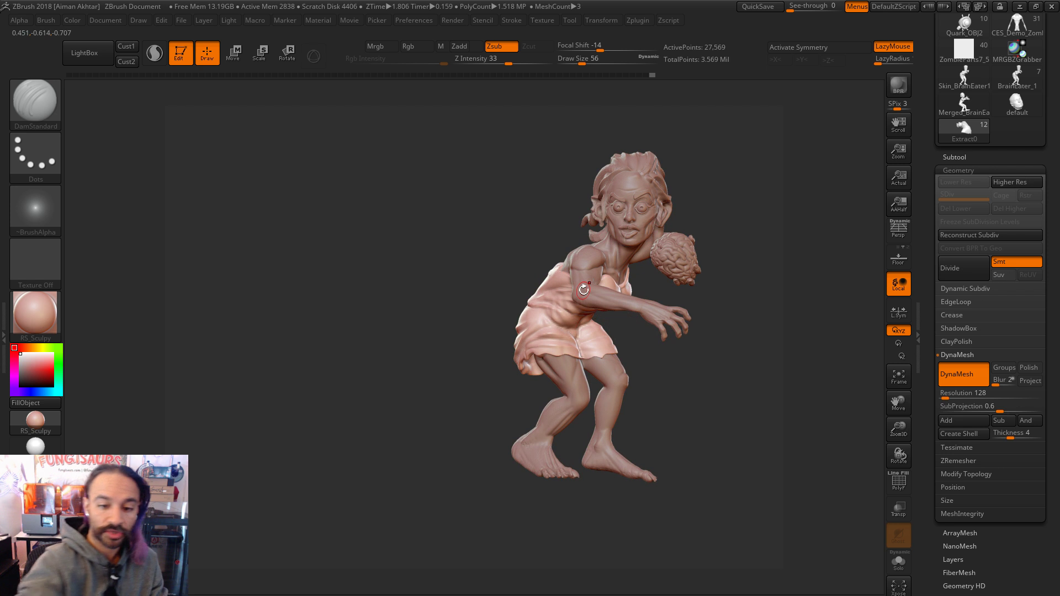
Step: Choose the CurveStrapSnap brush, try a strap over the right shoulder at draw size 46, and undo the attempt
{"action": "left_click", "coordinate": [35, 99]}
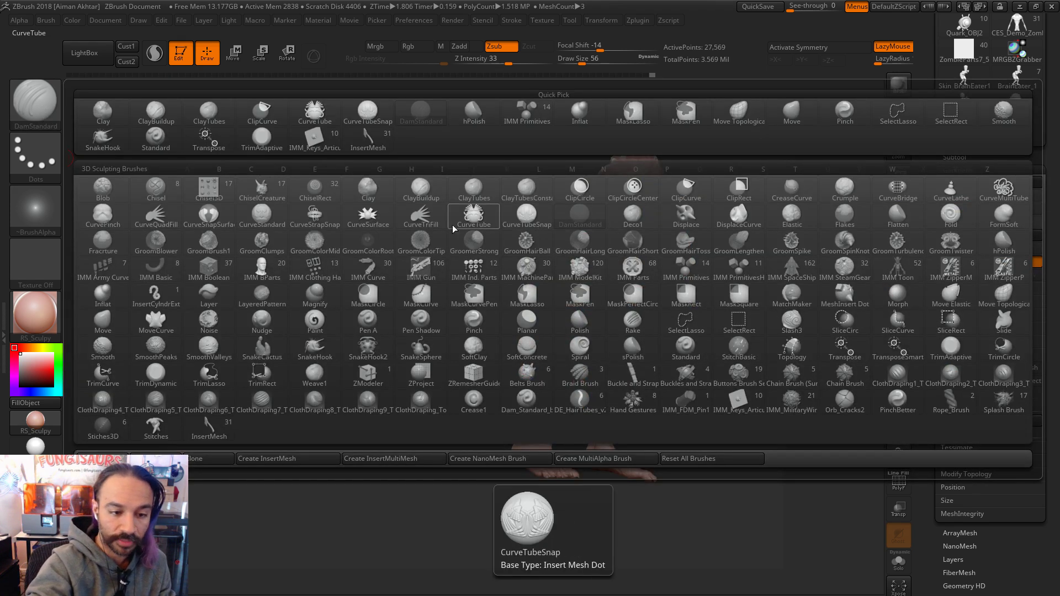
{"action": "left_click", "coordinate": [333, 224]}
{"action": "mouse_move", "coordinate": [759, 316]}
{"action": "left_mouse_down"}
{"action": "mouse_move", "coordinate": [735, 349]}
{"action": "mouse_move", "coordinate": [655, 261]}
{"action": "left_mouse_up"}
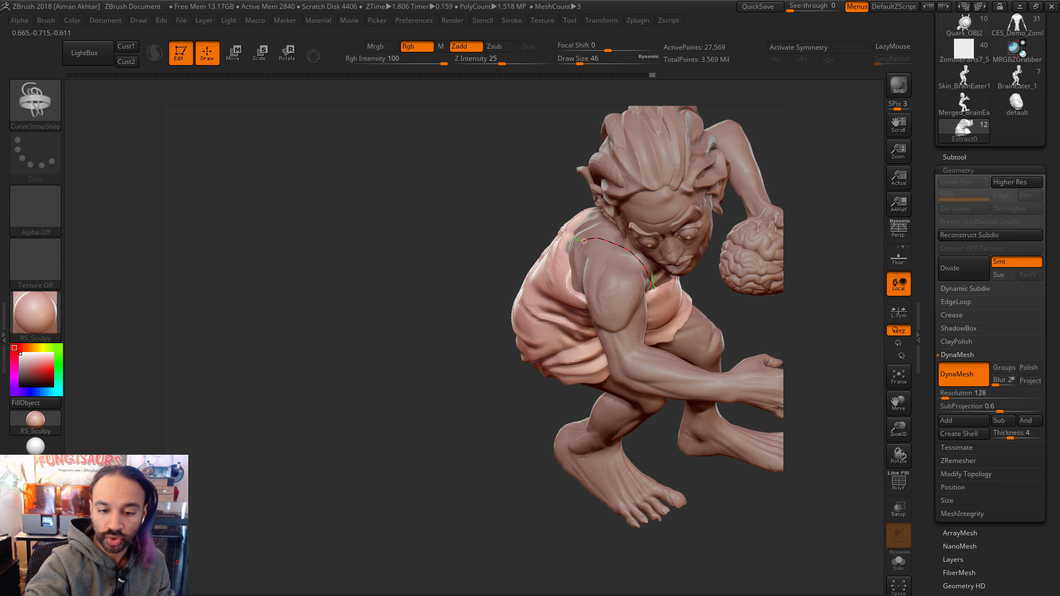
{"action": "left_click_drag", "start_coordinate": [773, 296], "coordinate": [824, 264]}
{"action": "mouse_move", "coordinate": [734, 313]}
{"action": "left_mouse_down"}
{"action": "mouse_move", "coordinate": [741, 359]}
{"action": "mouse_move", "coordinate": [757, 334]}
{"action": "mouse_move", "coordinate": [736, 370]}
{"action": "mouse_move", "coordinate": [620, 300]}
{"action": "left_mouse_up"}
{"action": "key", "text": "ctrl+z"}
{"action": "key", "text": "ctrl+z"}
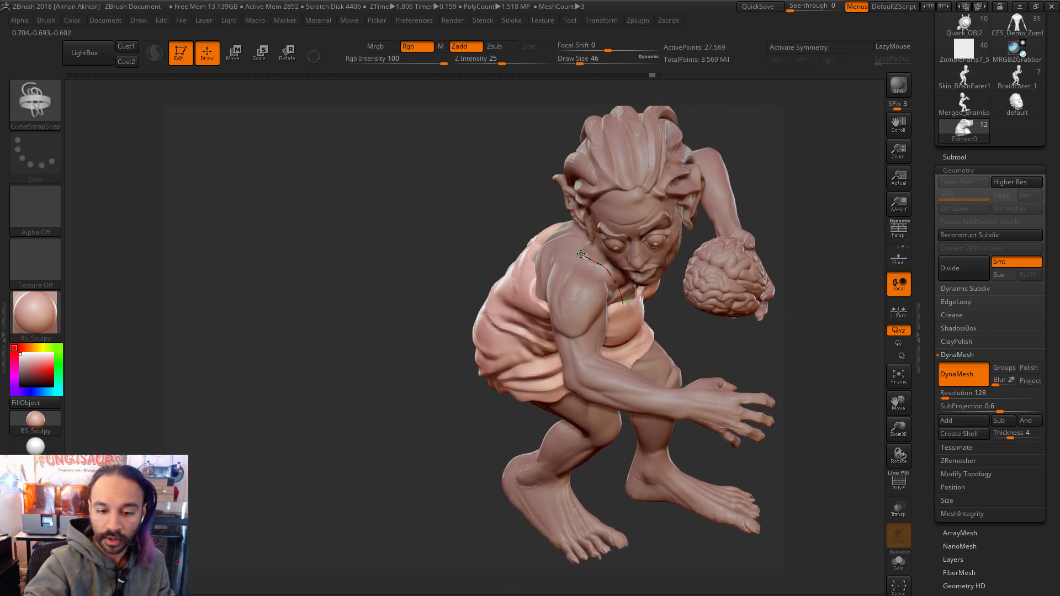
Step: Create a wider strap over the right shoulder from the dress's front to its back with CurveStrapSnap at draw size 132
{"action": "left_click_drag", "start_coordinate": [527, 268], "coordinate": [529, 268]}
{"action": "mouse_move", "coordinate": [725, 333]}
{"action": "left_mouse_down"}
{"action": "mouse_move", "coordinate": [774, 265]}
{"action": "mouse_move", "coordinate": [806, 296]}
{"action": "mouse_move", "coordinate": [585, 327]}
{"action": "left_mouse_up"}
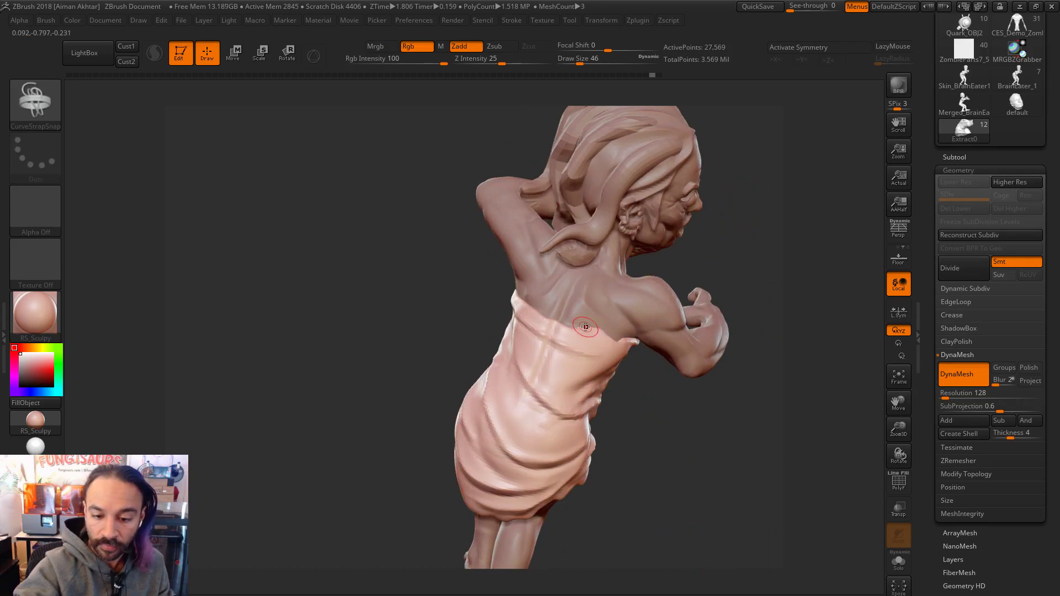
{"action": "left_click_drag", "start_coordinate": [625, 273], "coordinate": [628, 271]}
{"action": "left_click_drag", "start_coordinate": [708, 251], "coordinate": [597, 290]}
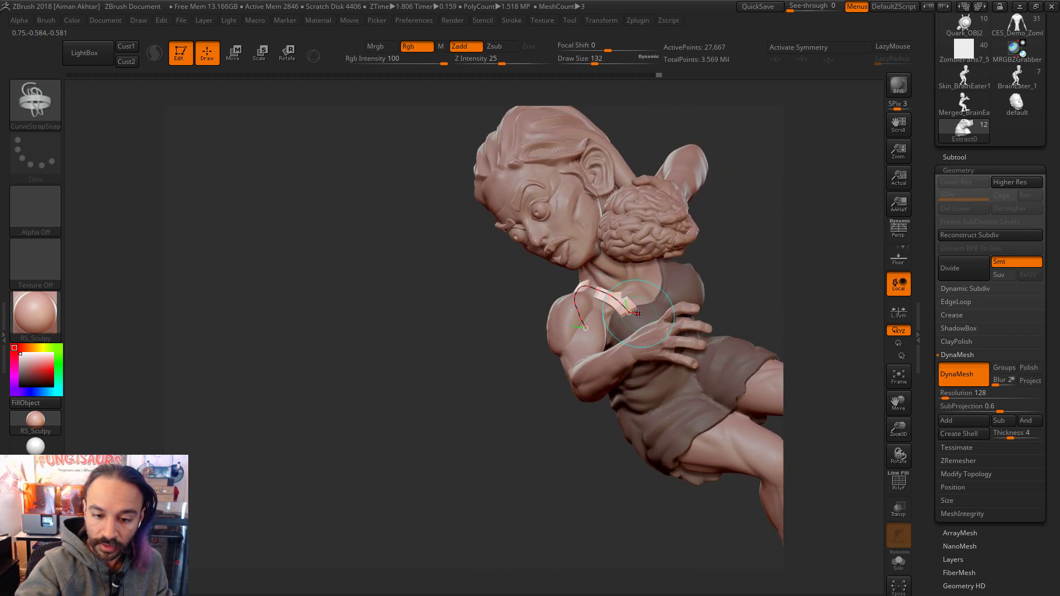
{"action": "left_click_drag", "start_coordinate": [758, 247], "coordinate": [548, 362]}
{"action": "mouse_move", "coordinate": [648, 437]}
{"action": "left_mouse_down", "text": "alt"}
{"action": "mouse_move", "coordinate": [651, 447]}
{"action": "mouse_move", "coordinate": [602, 402]}
{"action": "mouse_move", "coordinate": [541, 386]}
{"action": "left_mouse_up", "text": "alt"}
Step: Fit the shoulder strap's rear end to the dress's back edge with the Move brush
{"action": "key", "text": "b"}
{"action": "key", "text": "m"}
{"action": "key", "text": "v"}
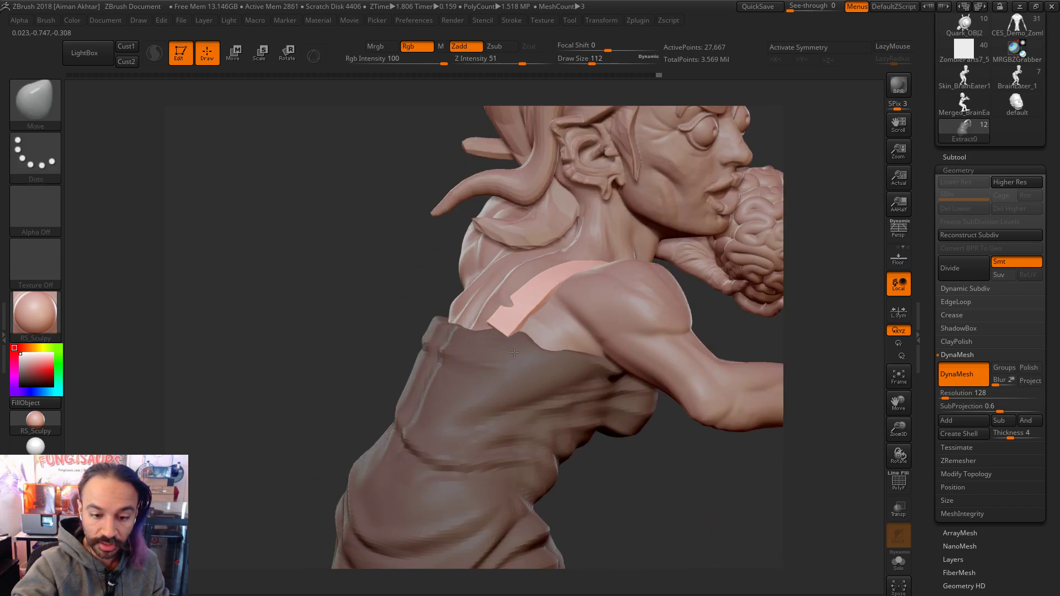
{"action": "left_click_drag", "start_coordinate": [506, 309], "coordinate": [501, 316]}
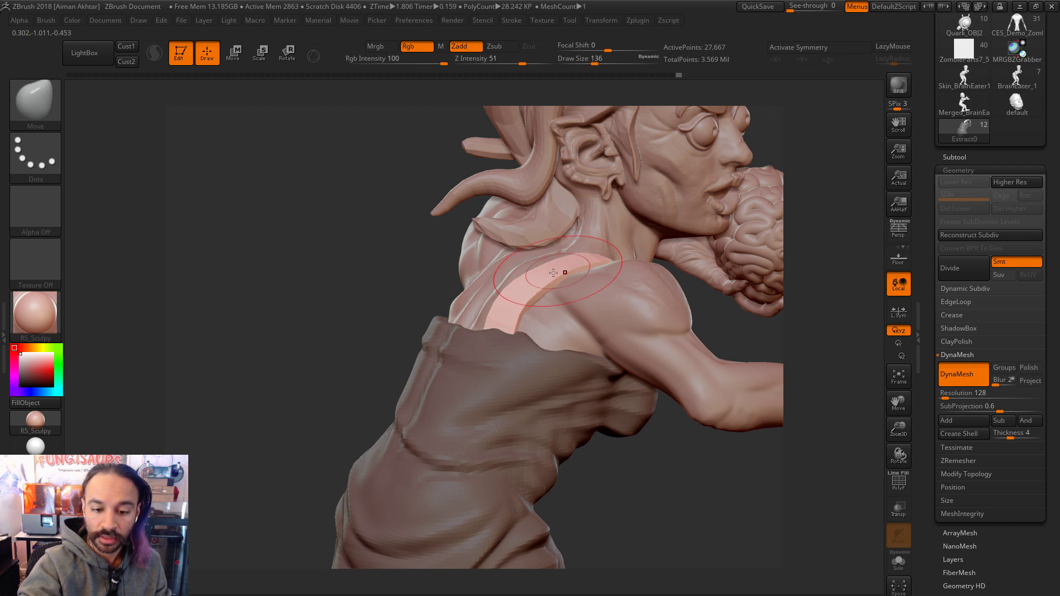
Step: Shape the shoulder strap along the top of the right shoulder with the Move brush at draw size 124
{"action": "key", "text": "s"}
{"action": "left_click_drag", "start_coordinate": [514, 349], "coordinate": [507, 348]}
{"action": "mouse_move", "coordinate": [671, 457]}
{"action": "left_mouse_down"}
{"action": "mouse_move", "coordinate": [557, 436]}
{"action": "mouse_move", "coordinate": [491, 392]}
{"action": "left_mouse_up"}
{"action": "key", "text": "s"}
{"action": "left_click", "coordinate": [603, 279]}
{"action": "left_click_drag", "start_coordinate": [592, 261], "coordinate": [580, 264]}
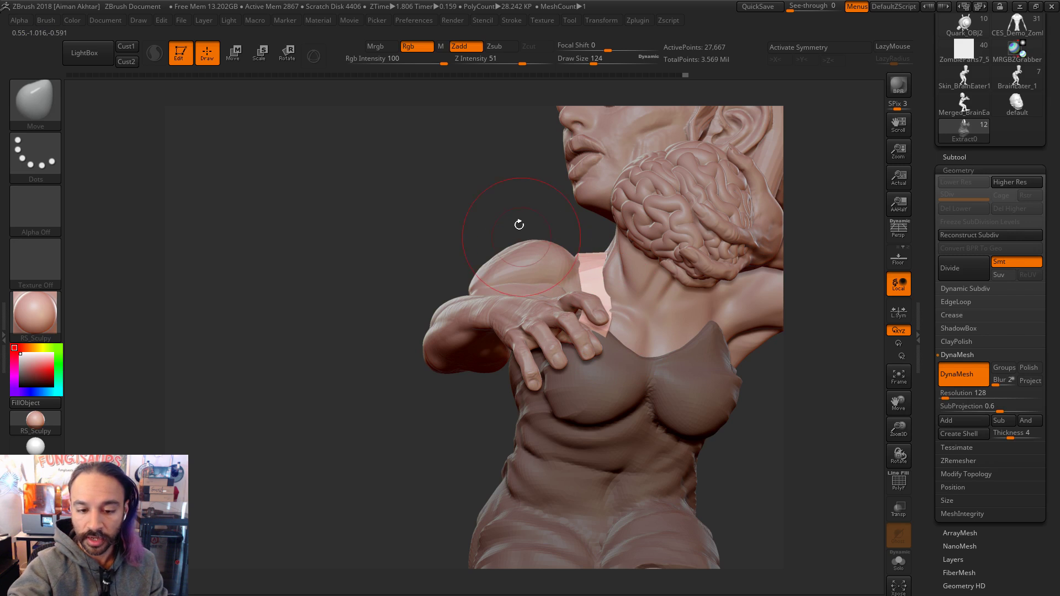
Step: Fit the shoulder strap's front end to the dress above the right breast with the Move brush
{"action": "left_click_drag", "start_coordinate": [522, 237], "coordinate": [481, 235]}
{"action": "mouse_move", "coordinate": [602, 301]}
{"action": "left_mouse_down"}
{"action": "mouse_move", "coordinate": [594, 294]}
{"action": "mouse_move", "coordinate": [578, 342]}
{"action": "left_mouse_up"}
{"action": "key", "text": "s"}
{"action": "left_click_drag", "start_coordinate": [576, 289], "coordinate": [583, 268]}
{"action": "key", "text": "s"}
Step: Adjust the edges of the strap's rear section with the Move brush at draw size 80
{"action": "mouse_move", "coordinate": [570, 232]}
{"action": "left_mouse_down"}
{"action": "mouse_move", "coordinate": [634, 285]}
{"action": "mouse_move", "coordinate": [675, 265]}
{"action": "left_mouse_up"}
{"action": "key", "text": "s"}
{"action": "left_click_drag", "start_coordinate": [468, 316], "coordinate": [473, 316]}
{"action": "left_click_drag", "start_coordinate": [457, 313], "coordinate": [464, 309]}
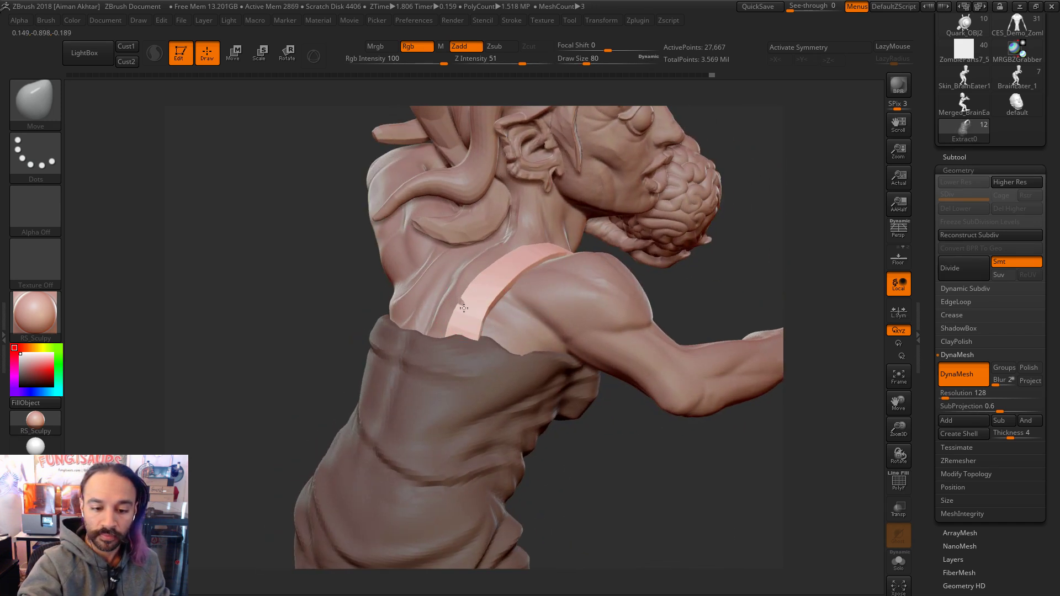
{"action": "right_click_drag", "start_coordinate": [728, 284], "coordinate": [501, 362]}
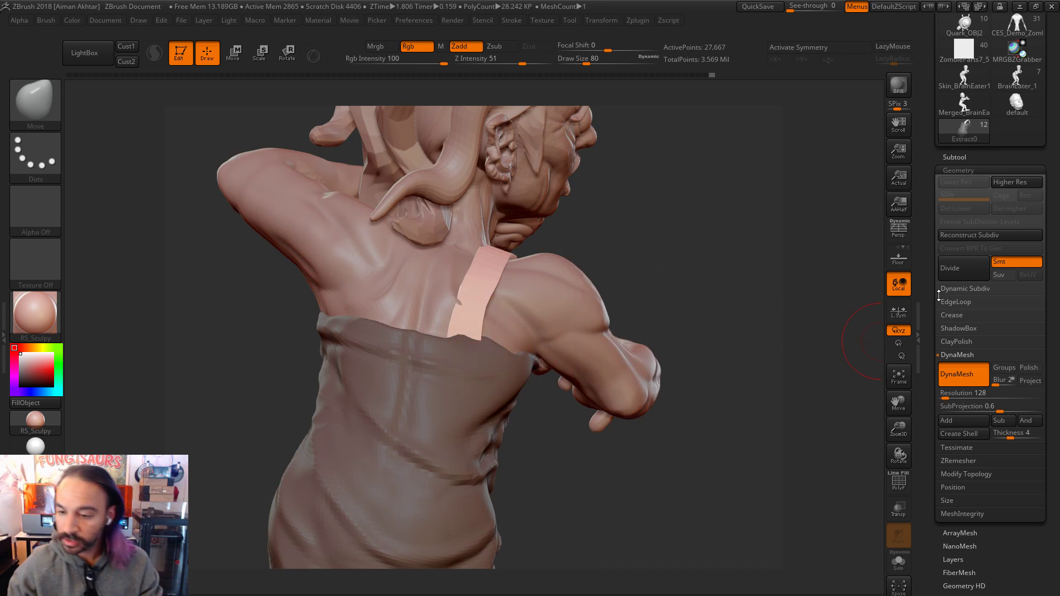
Step: Split the dress's unmasked points so the strap becomes its own subtool, and select the strap
{"action": "left_click", "coordinate": [954, 157]}
{"action": "left_click", "coordinate": [948, 520]}
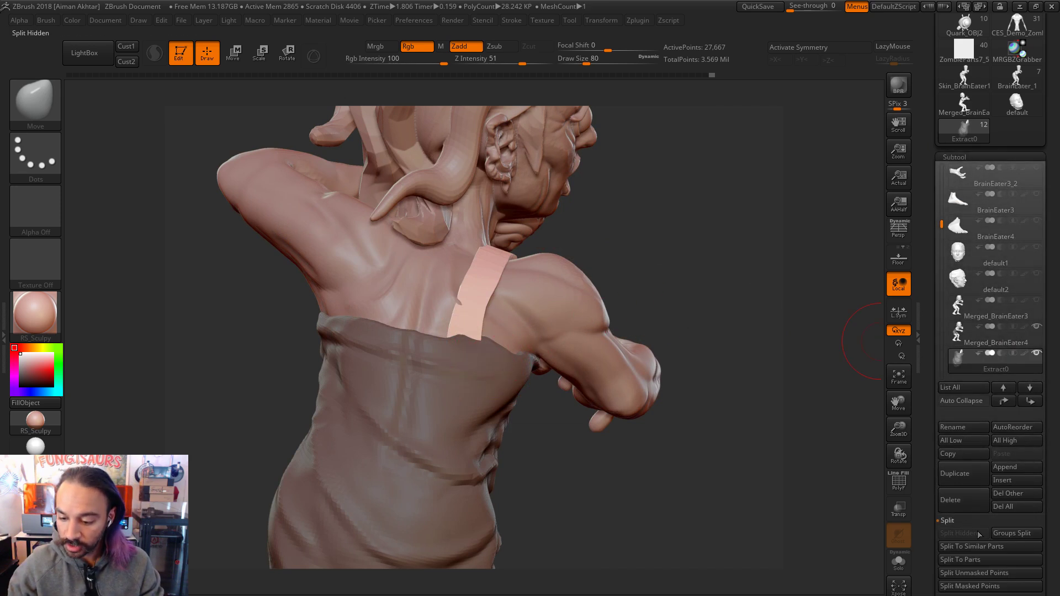
{"action": "left_click", "coordinate": [982, 572]}
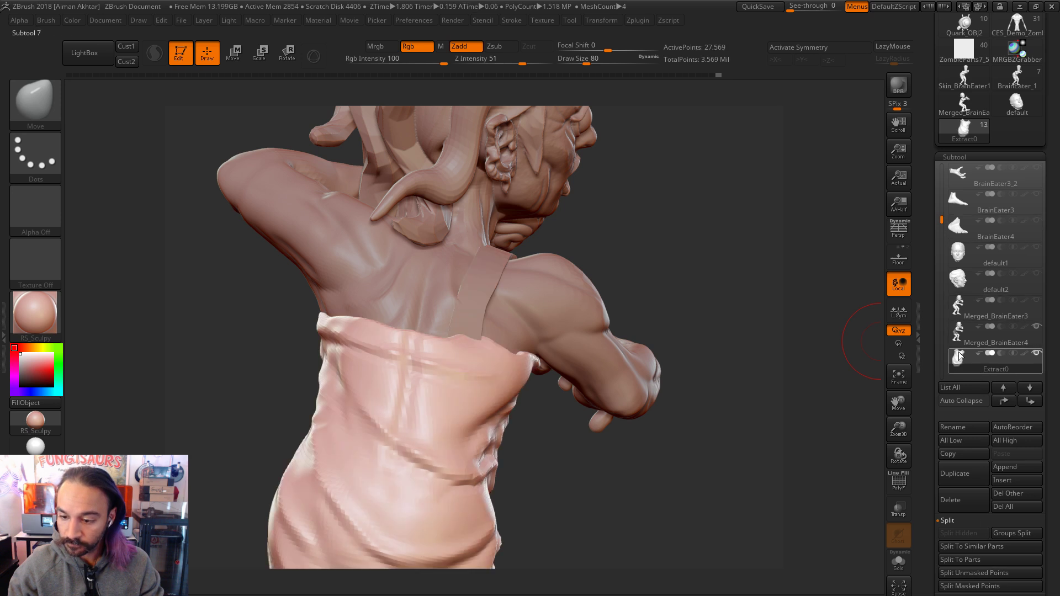
{"action": "left_click", "coordinate": [489, 276], "text": "alt"}
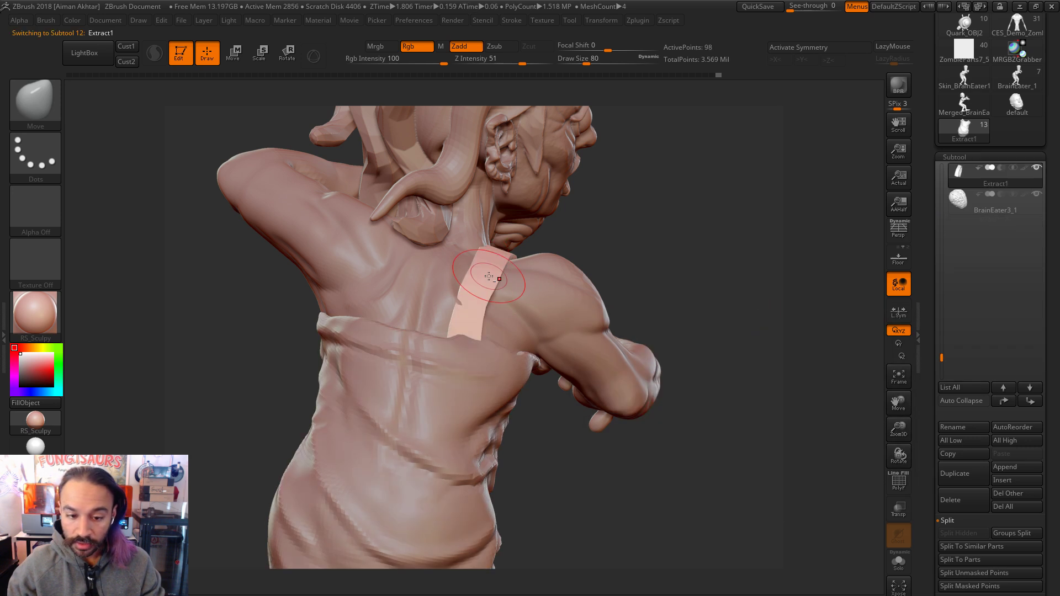
Step: Subdivide the strap three times and delete its lower subdivision levels
{"action": "scroll", "coordinate": [963, 575], "scroll_direction": "down", "scroll_amount": 3}
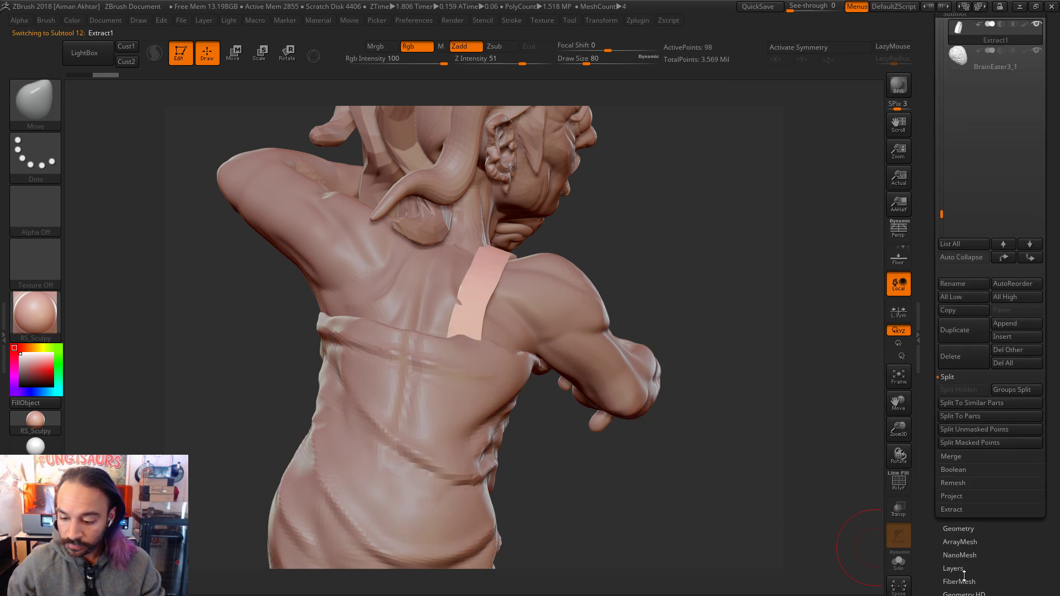
{"action": "left_click", "coordinate": [959, 529]}
{"action": "triple_click", "coordinate": [963, 121]}
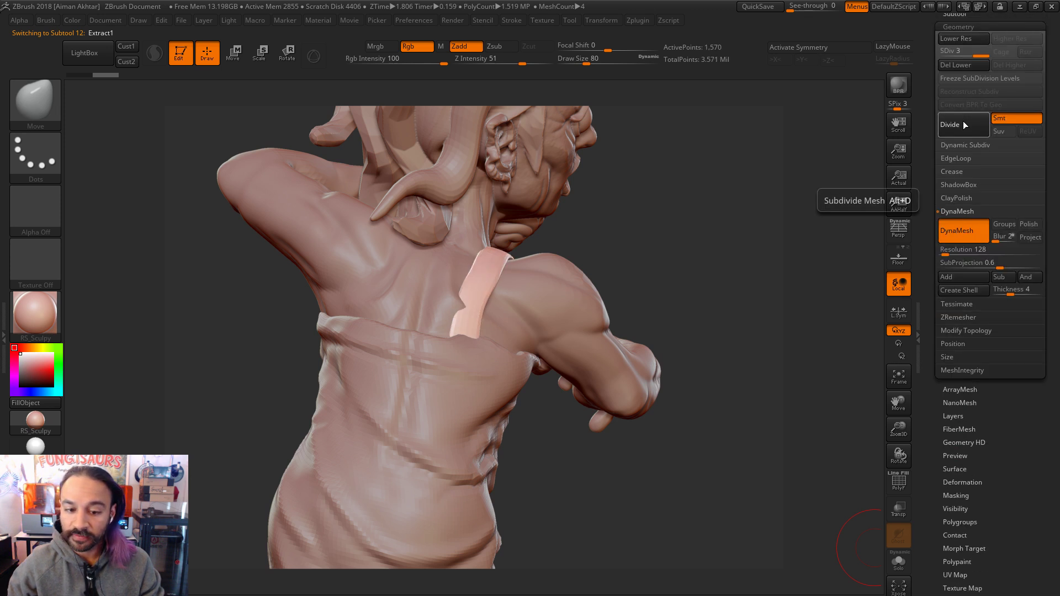
{"action": "left_click", "coordinate": [966, 64]}
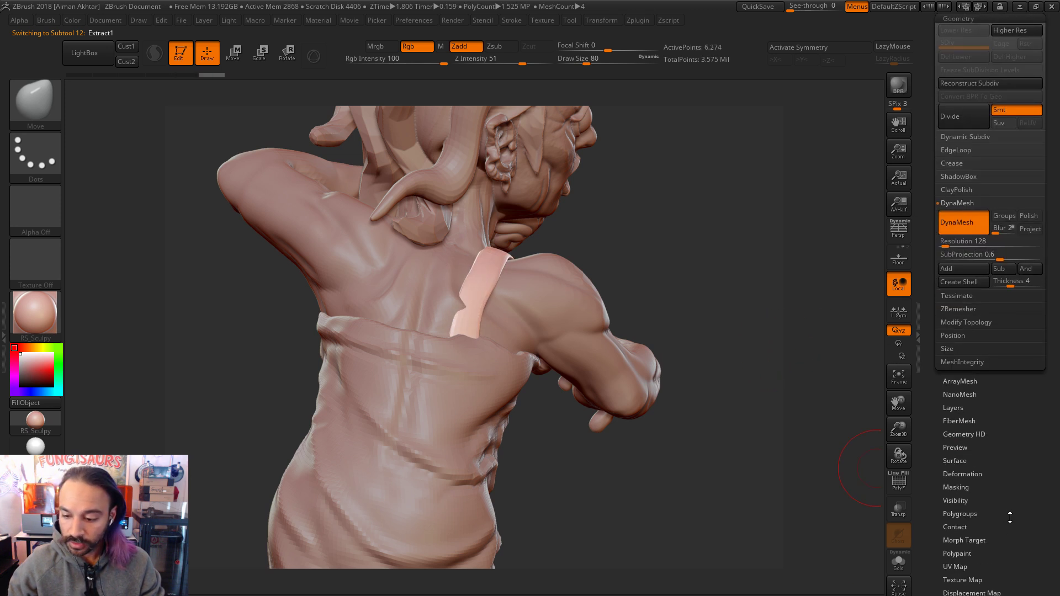
Step: Thicken the strap slightly with the Inflate deformation
{"action": "left_click", "coordinate": [965, 481]}
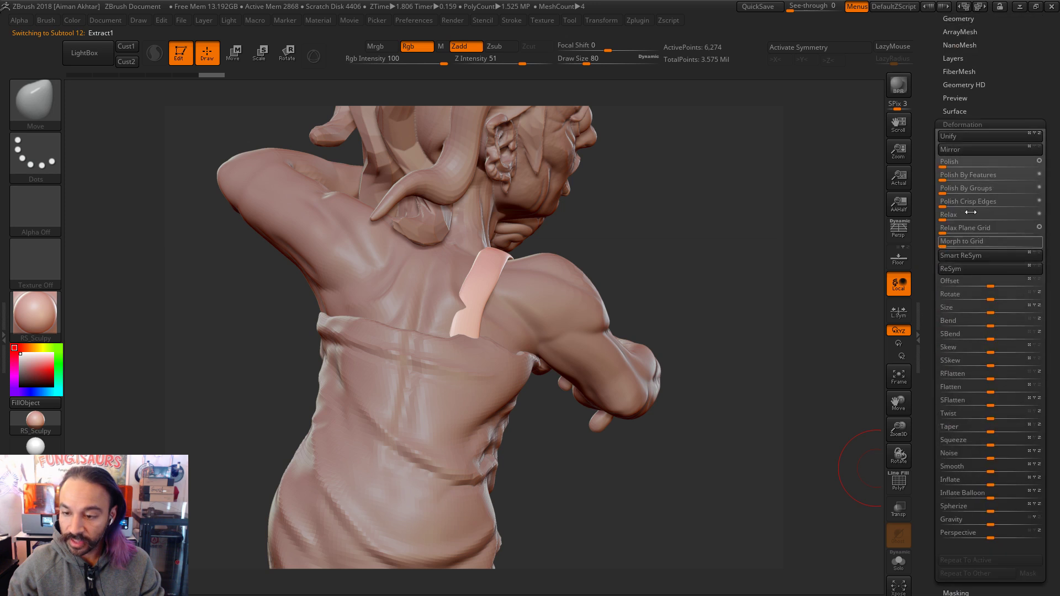
{"action": "left_click", "coordinate": [992, 485]}
{"action": "left_click_drag", "start_coordinate": [992, 484], "coordinate": [994, 485]}
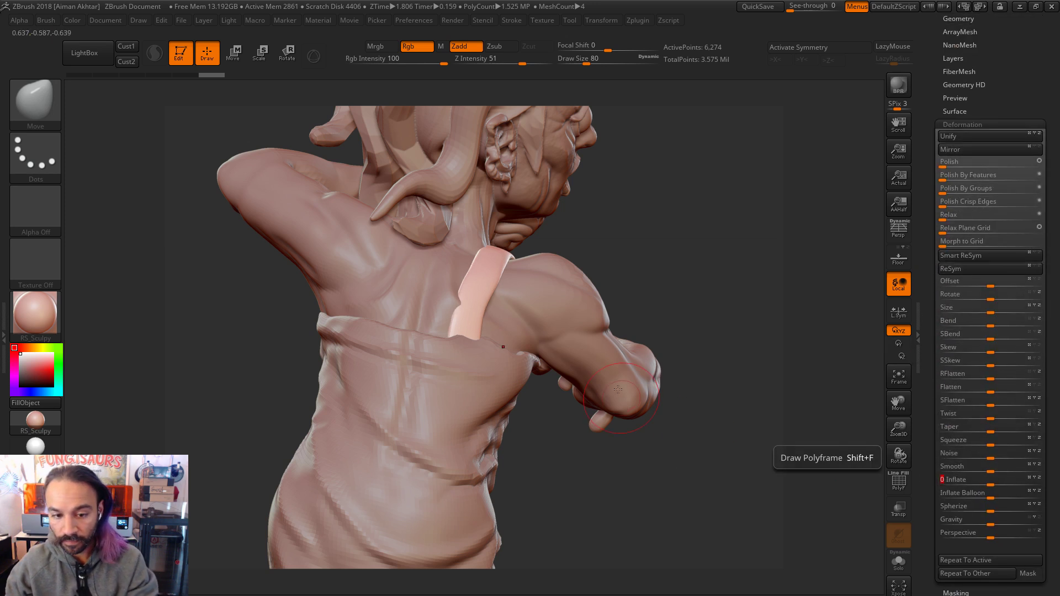
Step: Even out the notched edge of the strap's rear section with the Move brush at draw size 104
{"action": "left_click_drag", "start_coordinate": [755, 287], "coordinate": [763, 303]}
{"action": "key", "text": "bracketright"}
{"action": "left_click_drag", "start_coordinate": [461, 341], "coordinate": [464, 340]}
{"action": "mouse_move", "coordinate": [462, 287]}
{"action": "left_mouse_down"}
{"action": "mouse_move", "coordinate": [491, 276]}
{"action": "mouse_move", "coordinate": [486, 285]}
{"action": "left_mouse_up"}
Step: Choose the Inflat brush at intensity 10, then puff up and smooth the strap along the shoulder
{"action": "key", "text": "b"}
{"action": "key", "text": "i"}
{"action": "key", "text": "n"}
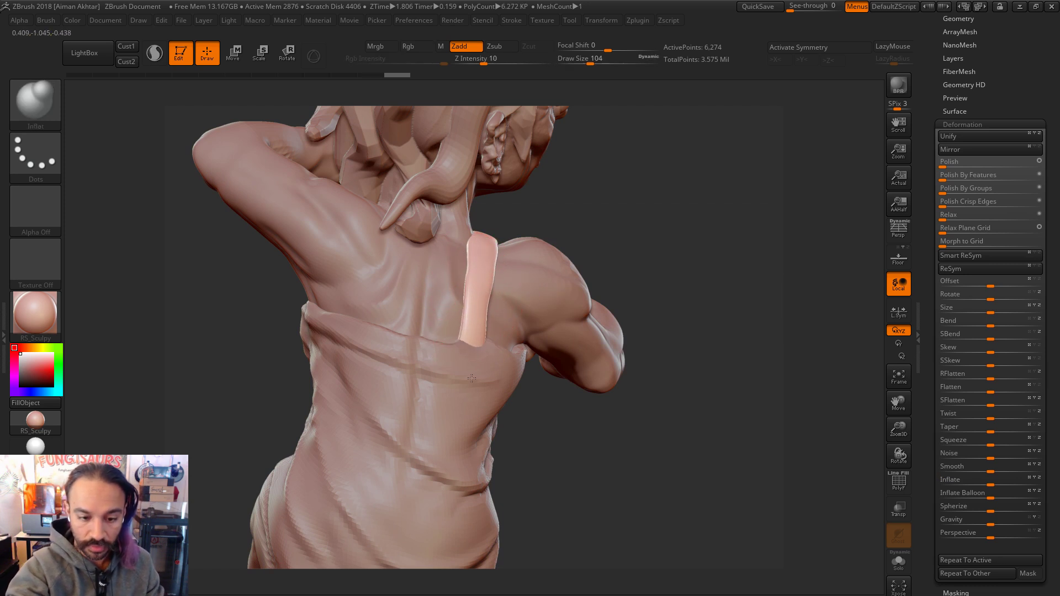
{"action": "mouse_move", "coordinate": [598, 244]}
{"action": "left_mouse_down"}
{"action": "mouse_move", "coordinate": [485, 299]}
{"action": "mouse_move", "coordinate": [505, 249]}
{"action": "mouse_move", "coordinate": [459, 301]}
{"action": "left_mouse_up"}
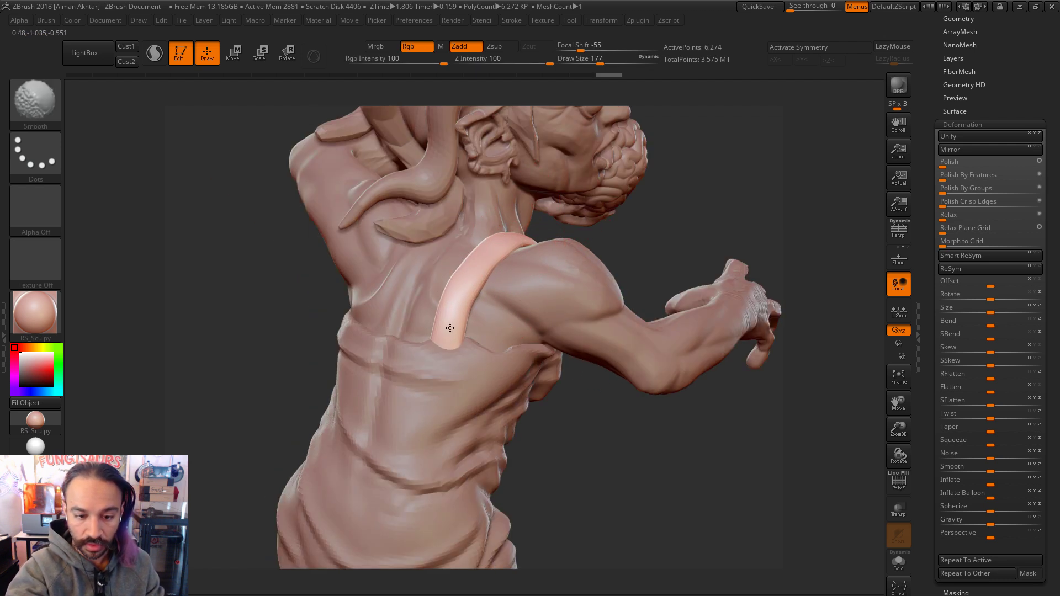
{"action": "left_click_drag", "start_coordinate": [640, 243], "coordinate": [543, 238]}
{"action": "left_click_drag", "start_coordinate": [549, 232], "coordinate": [571, 254], "text": "shift"}
{"action": "left_click_drag", "start_coordinate": [646, 257], "coordinate": [514, 251]}
{"action": "mouse_move", "coordinate": [505, 260]}
{"action": "left_mouse_down", "text": "shift"}
{"action": "mouse_move", "coordinate": [495, 247]}
{"action": "mouse_move", "coordinate": [522, 284]}
{"action": "left_mouse_up", "text": "shift"}
{"action": "left_click_drag", "start_coordinate": [557, 243], "coordinate": [619, 259]}
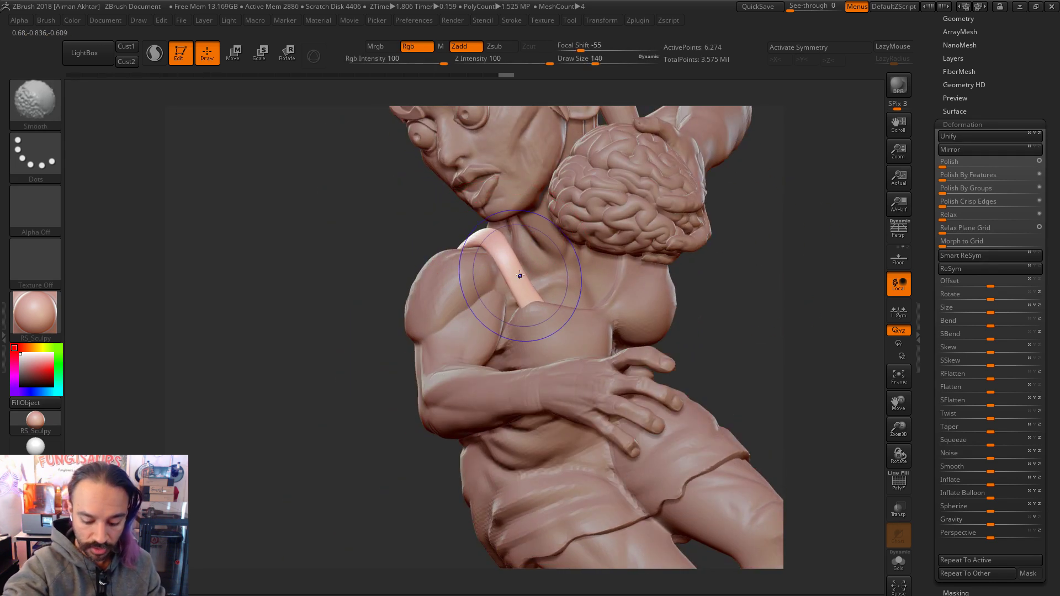
Step: Rework the strap's front end above the right breast and undo the last stroke
{"action": "left_click_drag", "start_coordinate": [541, 326], "coordinate": [531, 304], "text": "shift"}
{"action": "left_click_drag", "start_coordinate": [547, 347], "coordinate": [542, 330]}
{"action": "key", "text": "ctrl+z"}
Step: Refine the strap's rear half with the Inflat brush at draw sizes 94 and 74
{"action": "left_click_drag", "start_coordinate": [776, 265], "coordinate": [834, 248]}
{"action": "key", "text": "s"}
{"action": "left_click_drag", "start_coordinate": [415, 267], "coordinate": [406, 267]}
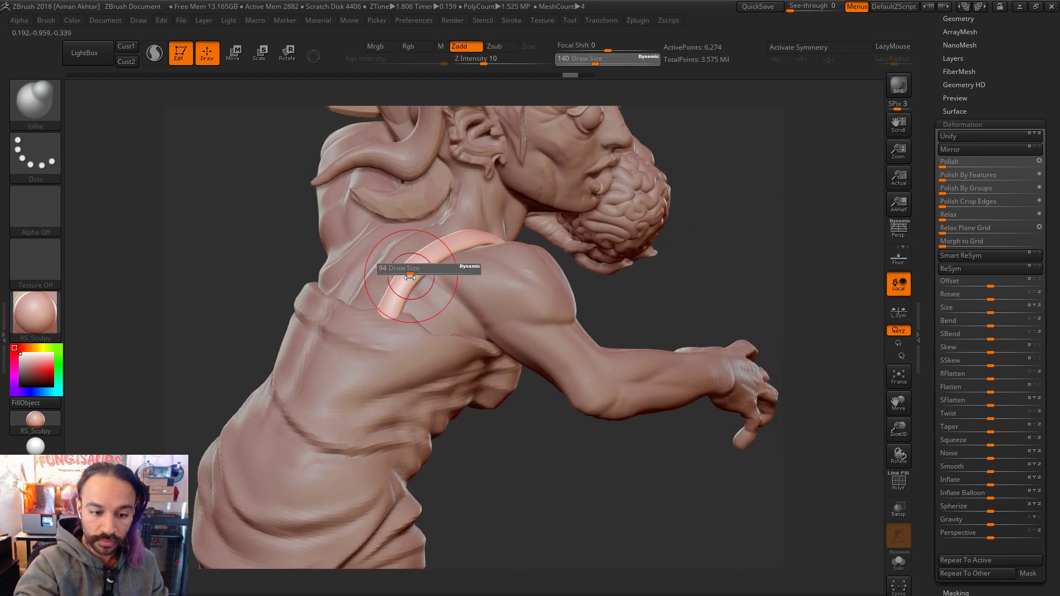
{"action": "right_click_drag", "start_coordinate": [468, 308], "coordinate": [457, 310]}
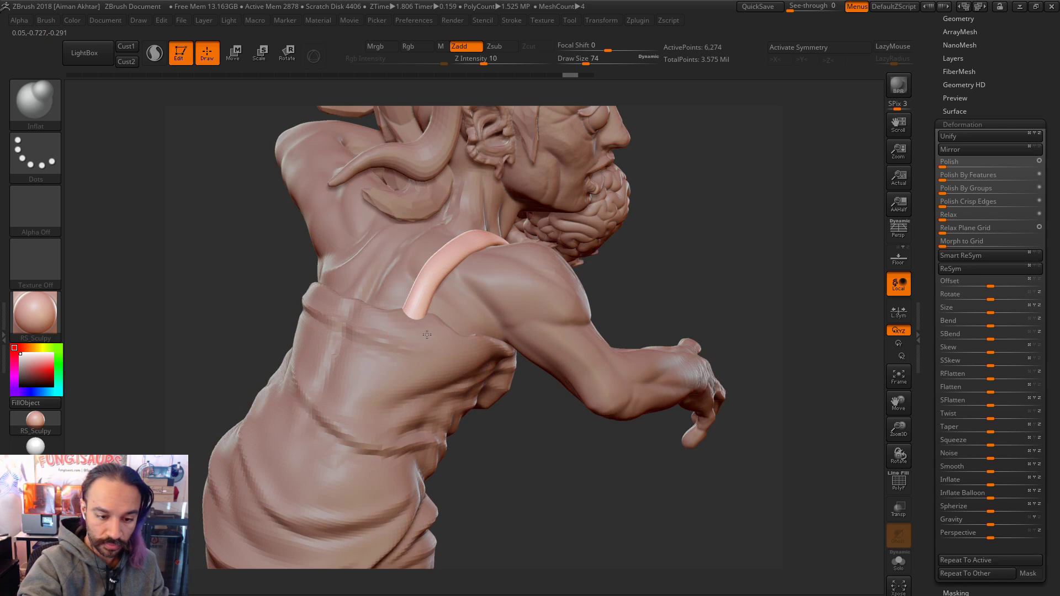
Step: Select the dress and pull its back edge up to the strap's rear end with the Move brush
{"action": "left_click", "coordinate": [435, 357], "text": "alt"}
{"action": "key", "text": "b"}
{"action": "key", "text": "m"}
{"action": "key", "text": "v"}
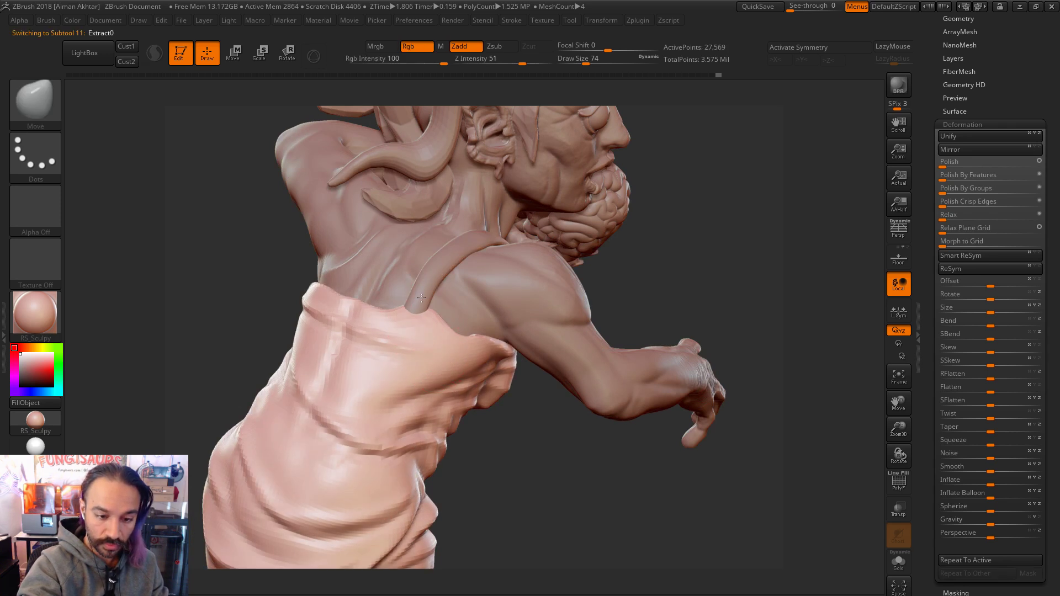
{"action": "key", "text": "bracketleft"}
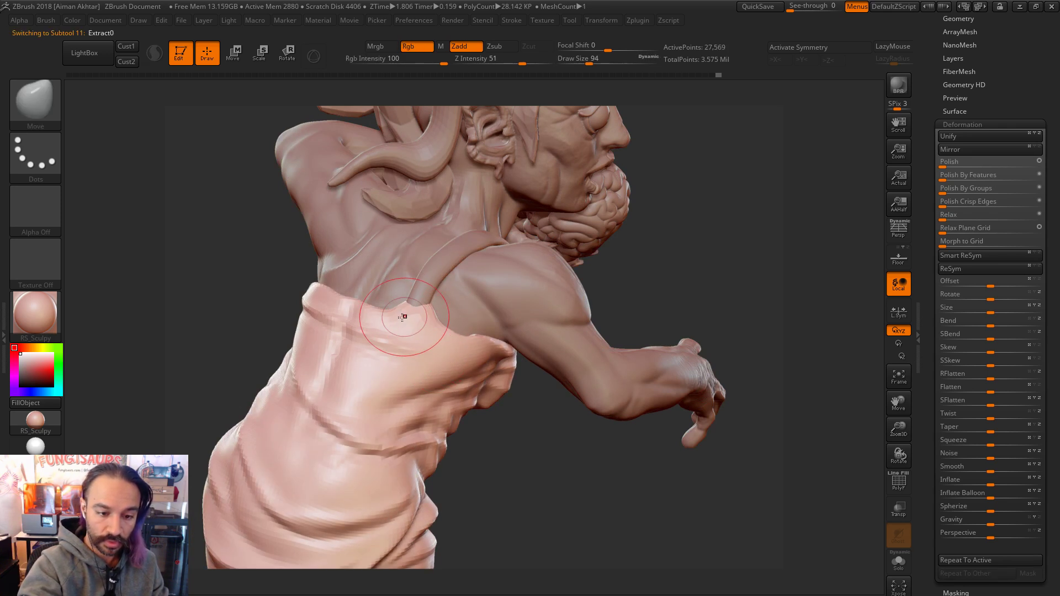
{"action": "key", "text": "s"}
{"action": "mouse_move", "coordinate": [350, 306]}
{"action": "left_mouse_down"}
{"action": "mouse_move", "coordinate": [360, 306]}
{"action": "mouse_move", "coordinate": [332, 350]}
{"action": "left_mouse_up"}
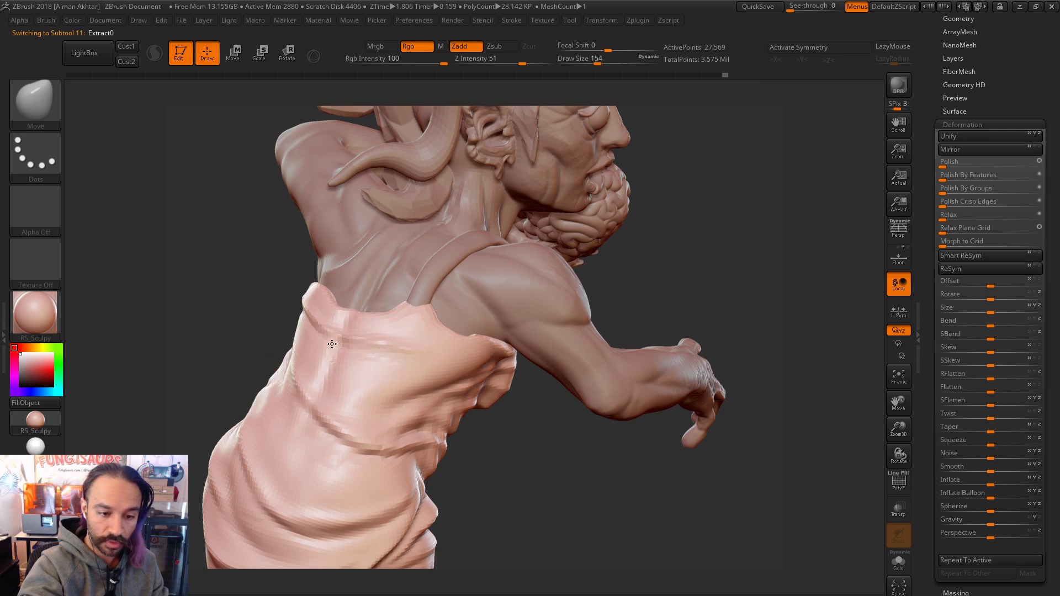
Step: Reshape the dress's upper edge around the strap with the Move brush at varying sizes, ending at draw size 83
{"action": "mouse_move", "coordinate": [727, 262]}
{"action": "left_mouse_down"}
{"action": "mouse_move", "coordinate": [669, 248]}
{"action": "mouse_move", "coordinate": [800, 238]}
{"action": "left_mouse_up"}
{"action": "key", "text": "s"}
{"action": "left_click_drag", "start_coordinate": [589, 319], "coordinate": [579, 320]}
{"action": "mouse_move", "coordinate": [735, 254]}
{"action": "left_mouse_down"}
{"action": "mouse_move", "coordinate": [676, 251]}
{"action": "mouse_move", "coordinate": [726, 249]}
{"action": "left_mouse_up"}
{"action": "key", "text": "s"}
{"action": "mouse_move", "coordinate": [580, 319]}
{"action": "left_mouse_down"}
{"action": "mouse_move", "coordinate": [585, 330]}
{"action": "mouse_move", "coordinate": [555, 331]}
{"action": "mouse_move", "coordinate": [595, 335]}
{"action": "mouse_move", "coordinate": [592, 349]}
{"action": "left_mouse_up"}
{"action": "key", "text": "s"}
{"action": "key", "text": "s"}
{"action": "left_click_drag", "start_coordinate": [731, 461], "coordinate": [809, 463]}
{"action": "key", "text": "s"}
{"action": "mouse_move", "coordinate": [593, 320]}
{"action": "left_mouse_down"}
{"action": "mouse_move", "coordinate": [579, 319]}
{"action": "mouse_move", "coordinate": [595, 333]}
{"action": "left_mouse_up"}
{"action": "key", "text": "s"}
{"action": "left_click_drag", "start_coordinate": [646, 426], "coordinate": [563, 387]}
{"action": "key", "text": "s"}
{"action": "left_click_drag", "start_coordinate": [597, 355], "coordinate": [583, 355]}
{"action": "left_click_drag", "start_coordinate": [499, 252], "coordinate": [624, 276]}
{"action": "left_click_drag", "start_coordinate": [778, 298], "coordinate": [814, 301]}
Step: Scoop the dress's back neckline and raise a point near the left armpit with Move, down to draw size 37
{"action": "key", "text": "s"}
{"action": "left_click_drag", "start_coordinate": [552, 320], "coordinate": [562, 319]}
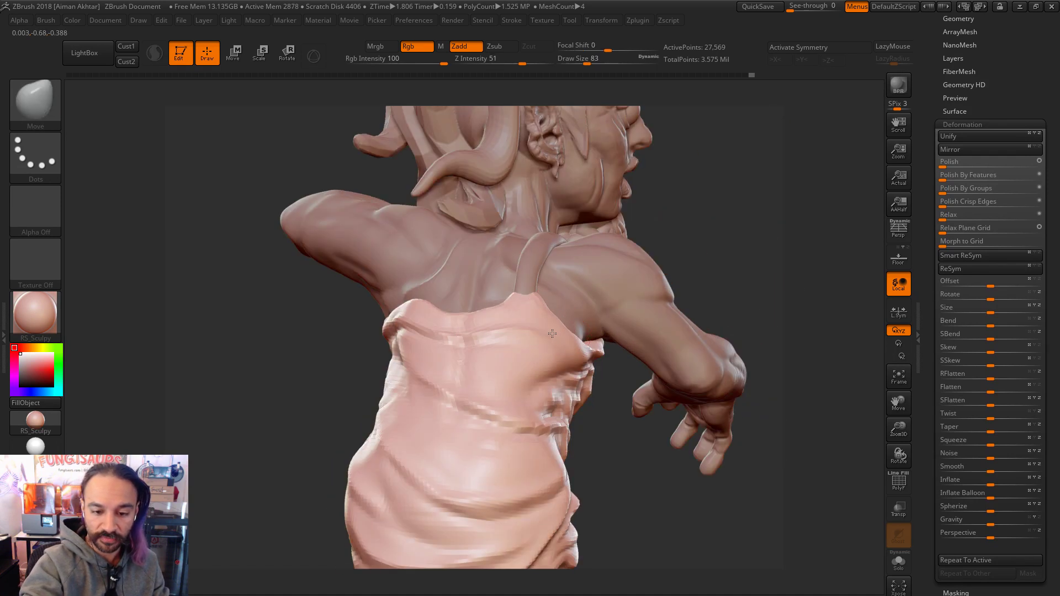
{"action": "left_click_drag", "start_coordinate": [520, 288], "coordinate": [511, 295]}
{"action": "key", "text": "s"}
{"action": "left_click_drag", "start_coordinate": [483, 319], "coordinate": [488, 318]}
{"action": "key", "text": "s"}
{"action": "left_click_drag", "start_coordinate": [453, 383], "coordinate": [460, 383]}
{"action": "key", "text": "s"}
{"action": "left_click_drag", "start_coordinate": [424, 295], "coordinate": [417, 293]}
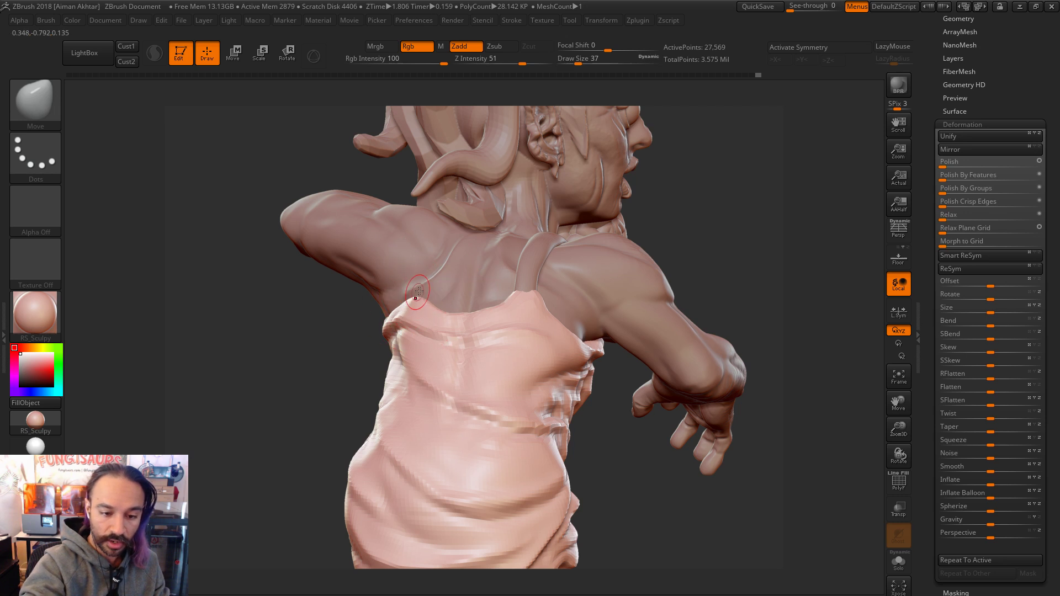
Step: Shape the dress's upper edge beneath the left arm with the Move brush at draw sizes 94 and 49
{"action": "mouse_move", "coordinate": [334, 341]}
{"action": "left_mouse_down"}
{"action": "mouse_move", "coordinate": [386, 315]}
{"action": "mouse_move", "coordinate": [345, 326]}
{"action": "left_mouse_up"}
{"action": "key", "text": "s"}
{"action": "right_click_drag", "start_coordinate": [293, 331], "coordinate": [318, 326]}
{"action": "key", "text": "s"}
{"action": "left_click_drag", "start_coordinate": [317, 325], "coordinate": [353, 321]}
{"action": "key", "text": "s"}
{"action": "key", "text": "s"}
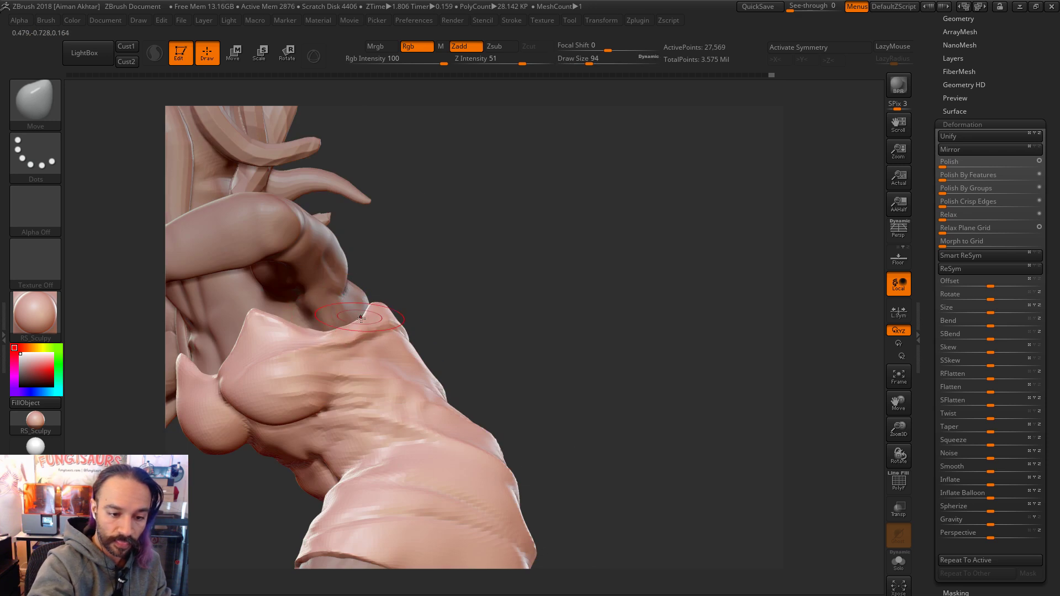
{"action": "left_click_drag", "start_coordinate": [464, 275], "coordinate": [381, 298]}
{"action": "key", "text": "s"}
{"action": "mouse_move", "coordinate": [358, 348]}
{"action": "left_mouse_down"}
{"action": "mouse_move", "coordinate": [329, 329]}
{"action": "mouse_move", "coordinate": [318, 336]}
{"action": "left_mouse_up"}
{"action": "key", "text": "s"}
Step: Adjust the dress's edge beneath the right arm with the Move brush at draw size 62
{"action": "left_click_drag", "start_coordinate": [454, 256], "coordinate": [566, 268]}
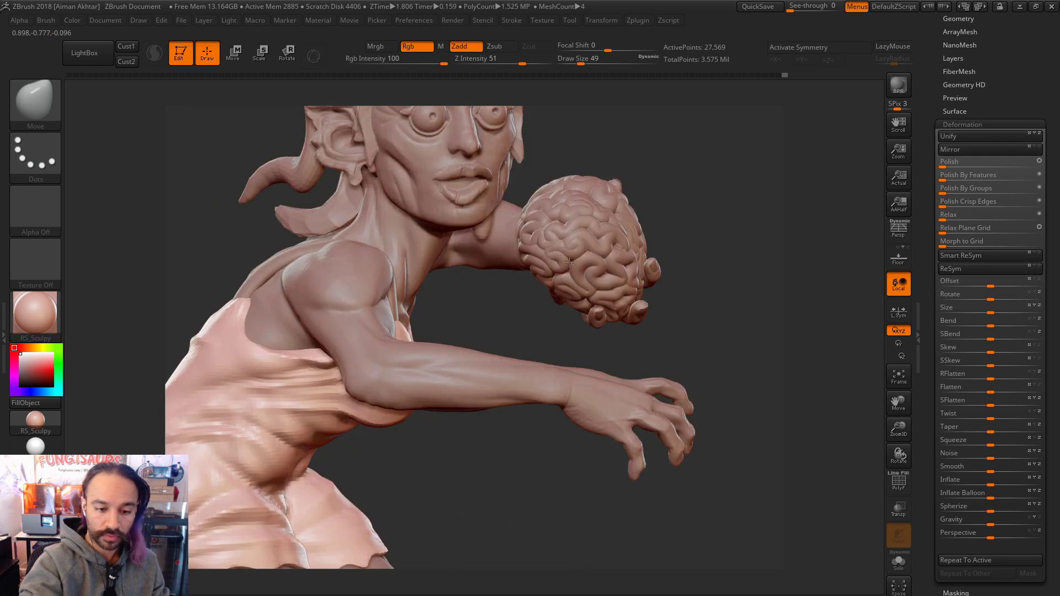
{"action": "mouse_move", "coordinate": [723, 286]}
{"action": "left_mouse_down", "text": "alt"}
{"action": "mouse_move", "coordinate": [628, 277]}
{"action": "mouse_move", "coordinate": [657, 387]}
{"action": "left_mouse_up", "text": "alt"}
{"action": "key", "text": "s"}
{"action": "left_click_drag", "start_coordinate": [302, 345], "coordinate": [305, 341]}
{"action": "mouse_move", "coordinate": [433, 418]}
{"action": "left_mouse_down", "text": "alt"}
{"action": "mouse_move", "coordinate": [658, 424]}
{"action": "mouse_move", "coordinate": [622, 384]}
{"action": "mouse_move", "coordinate": [670, 360]}
{"action": "mouse_move", "coordinate": [694, 386]}
{"action": "mouse_move", "coordinate": [665, 380]}
{"action": "mouse_move", "coordinate": [679, 433]}
{"action": "left_mouse_up", "text": "alt"}
Step: Choose the CurveStrapSnap brush, try a strap over the left shoulder, and undo it
{"action": "left_click", "coordinate": [37, 117]}
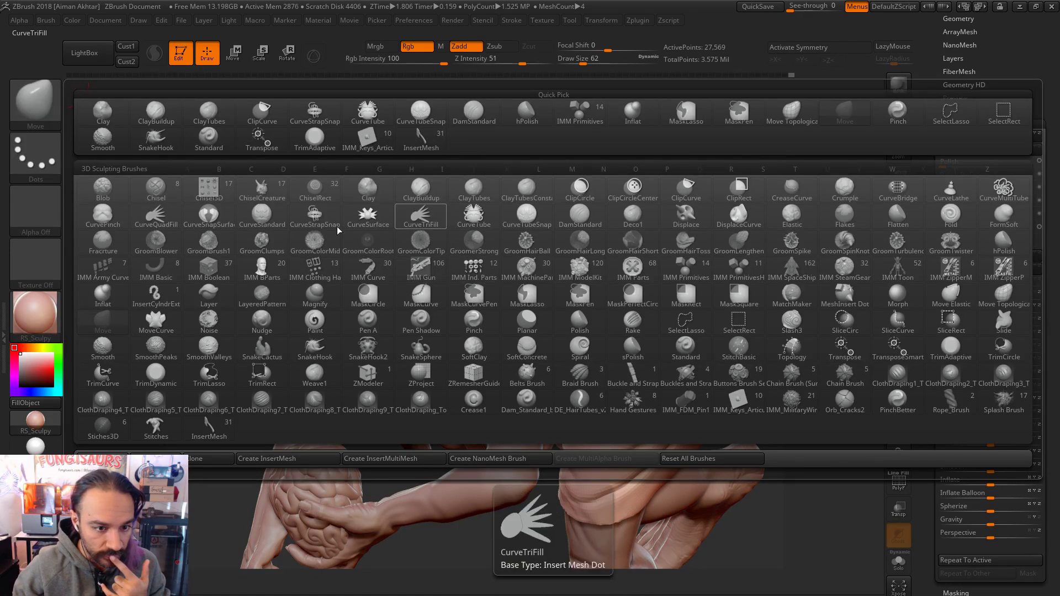
{"action": "left_click", "coordinate": [312, 218]}
{"action": "left_click_drag", "start_coordinate": [612, 206], "coordinate": [604, 220]}
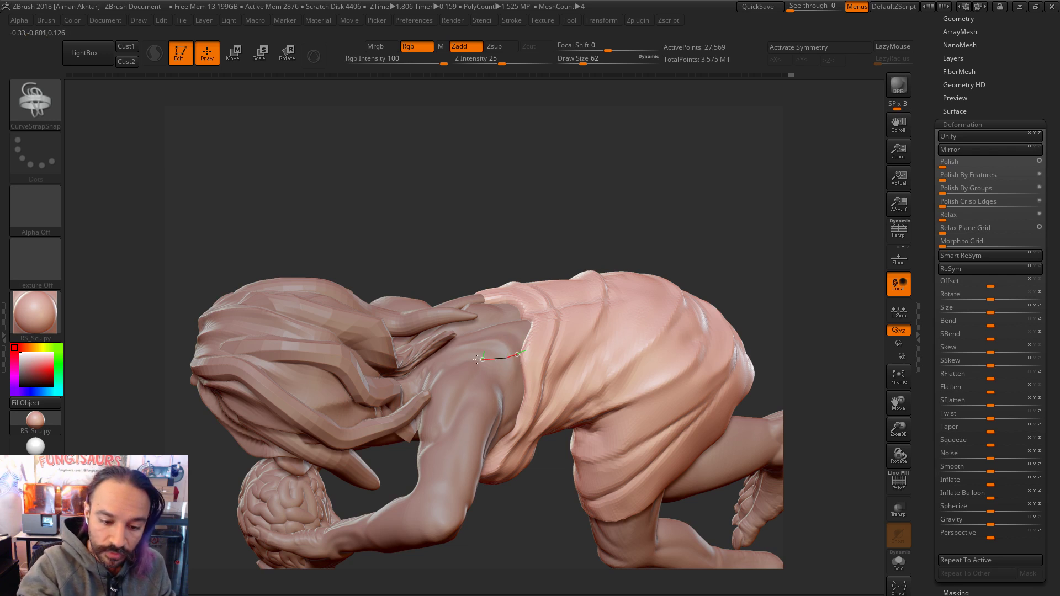
{"action": "left_click_drag", "start_coordinate": [416, 389], "coordinate": [415, 388]}
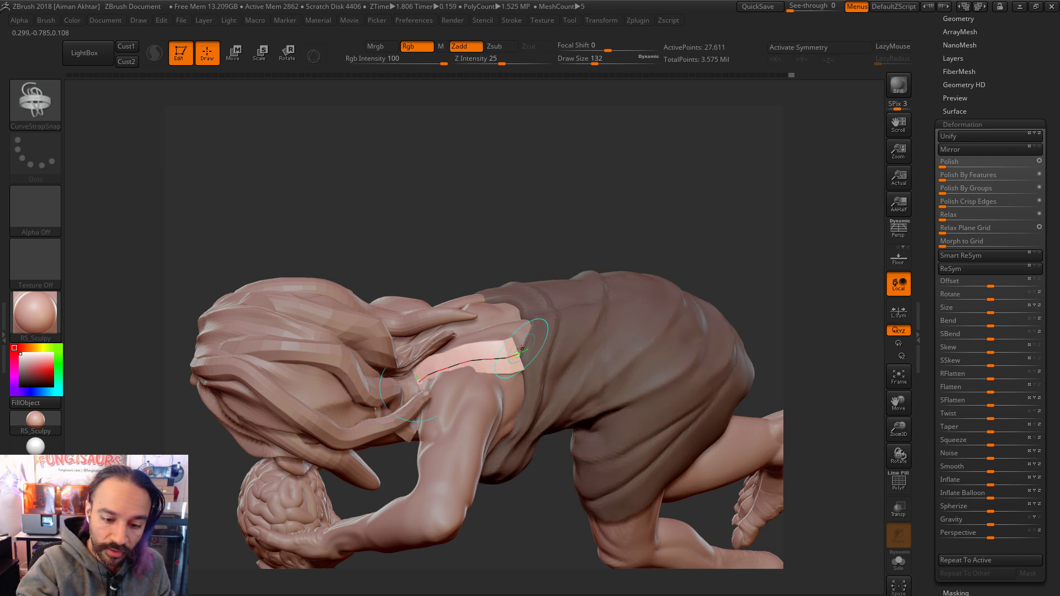
{"action": "key", "text": "ctrl+z"}
Step: Retry the left shoulder strap from the dress's back edge with CurveStrapSnap at draw sizes 46 and 132, undoing the attempts
{"action": "key", "text": "s"}
{"action": "left_click_drag", "start_coordinate": [534, 350], "coordinate": [523, 349]}
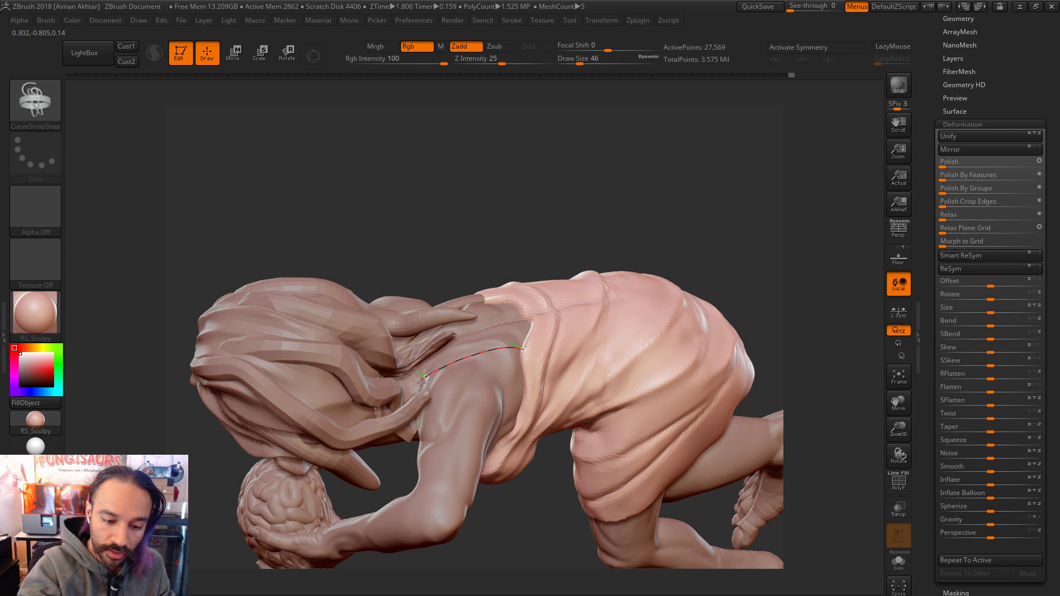
{"action": "left_click_drag", "start_coordinate": [421, 382], "coordinate": [419, 384]}
{"action": "left_click_drag", "start_coordinate": [570, 198], "coordinate": [568, 248]}
{"action": "key", "text": "ctrl+z"}
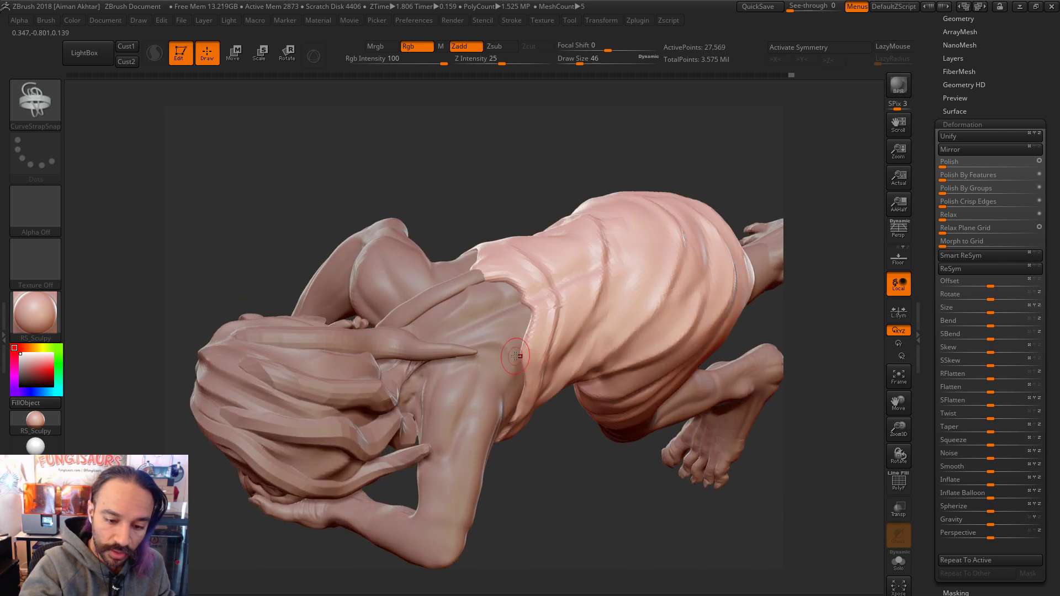
{"action": "left_click", "coordinate": [514, 354]}
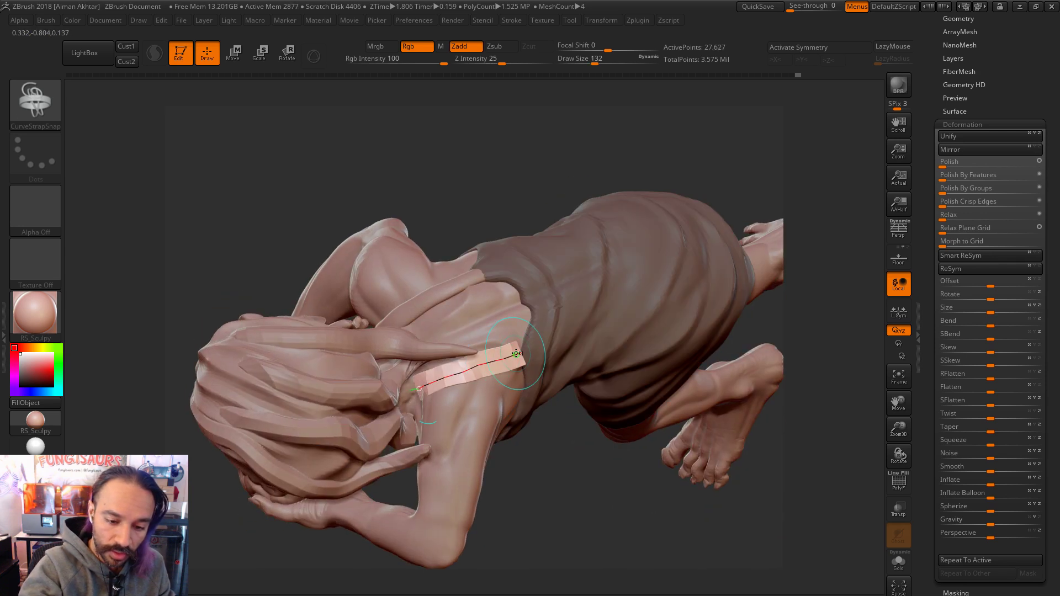
{"action": "mouse_move", "coordinate": [559, 162]}
{"action": "left_mouse_down"}
{"action": "mouse_move", "coordinate": [608, 118]}
{"action": "mouse_move", "coordinate": [659, 223]}
{"action": "mouse_move", "coordinate": [667, 208]}
{"action": "mouse_move", "coordinate": [606, 378]}
{"action": "mouse_move", "coordinate": [469, 266]}
{"action": "left_mouse_up"}
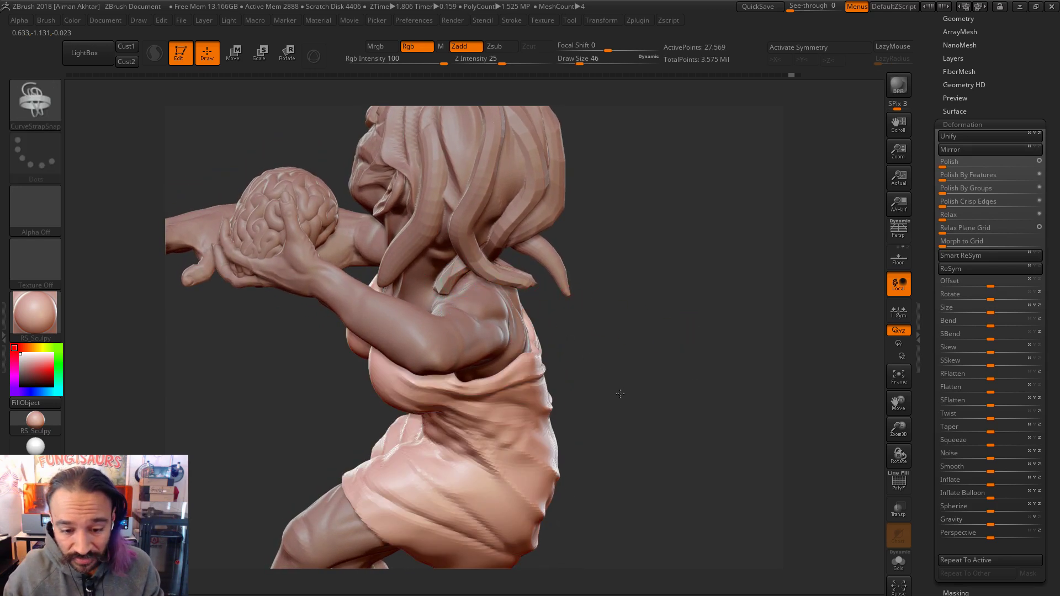
Step: Select the right shoulder strap's subtool and isolate it with Solo mode
{"action": "left_click_drag", "start_coordinate": [695, 399], "coordinate": [581, 394]}
{"action": "left_click_drag", "start_coordinate": [767, 425], "coordinate": [700, 407]}
{"action": "key", "text": "b"}
{"action": "key", "text": "m"}
{"action": "key", "text": "v"}
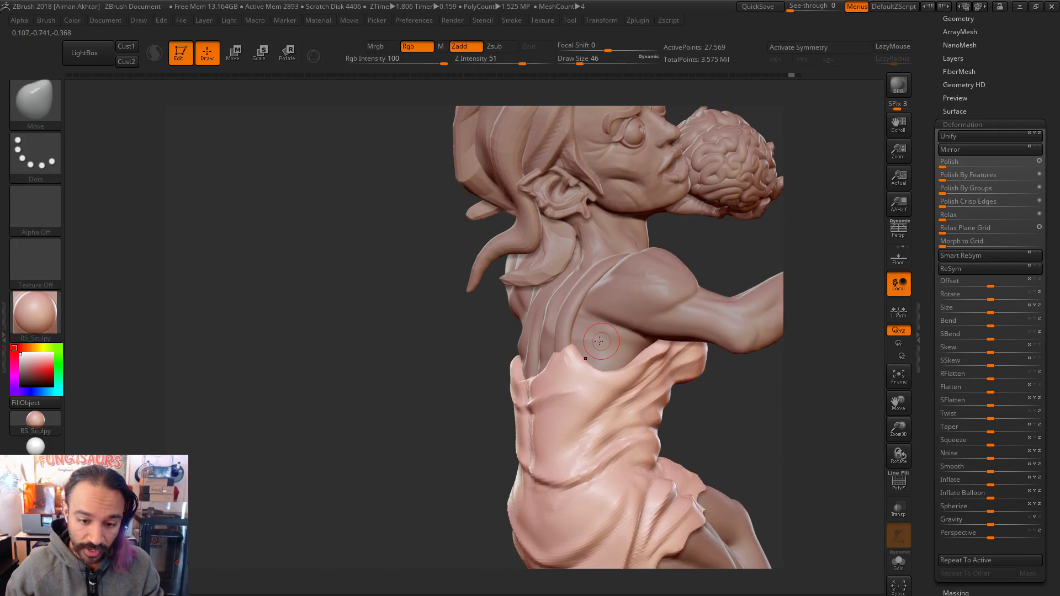
{"action": "left_click", "coordinate": [566, 319], "text": "alt"}
{"action": "left_click_drag", "start_coordinate": [746, 284], "coordinate": [691, 295]}
{"action": "left_click", "coordinate": [905, 567]}
Step: Even out the isolated strap's thickness along its arch with the Inflat brush at draw size 46
{"action": "mouse_move", "coordinate": [781, 468]}
{"action": "left_mouse_down", "text": "alt"}
{"action": "mouse_move", "coordinate": [698, 482]}
{"action": "mouse_move", "coordinate": [747, 405]}
{"action": "left_mouse_up", "text": "alt"}
{"action": "key", "text": "b"}
{"action": "key", "text": "i"}
{"action": "key", "text": "n"}
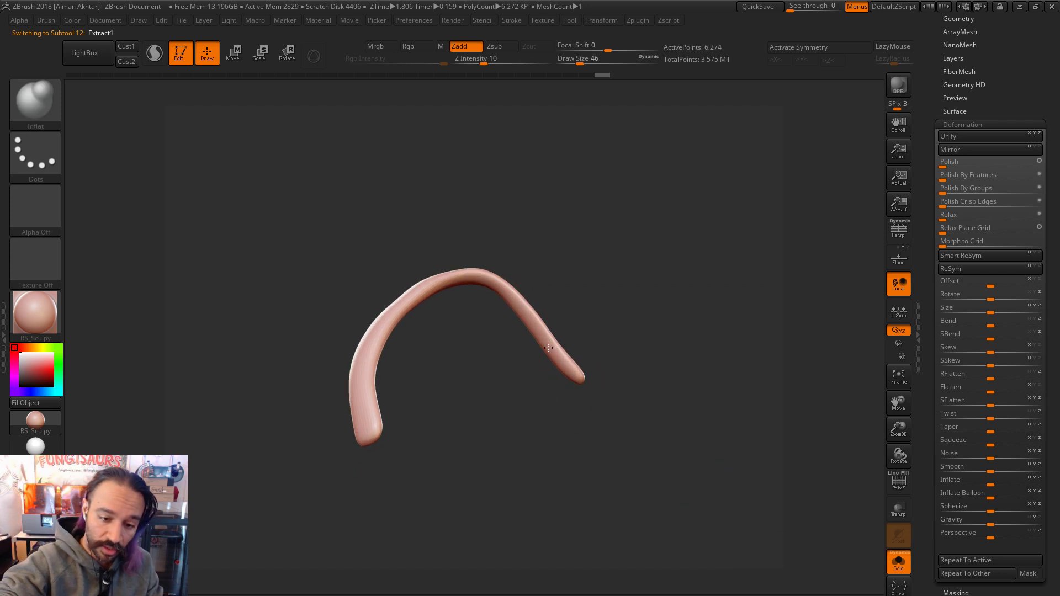
{"action": "mouse_move", "coordinate": [426, 296]}
{"action": "left_mouse_down"}
{"action": "mouse_move", "coordinate": [431, 276]}
{"action": "mouse_move", "coordinate": [481, 283]}
{"action": "left_mouse_up"}
{"action": "mouse_move", "coordinate": [492, 326]}
{"action": "left_mouse_down"}
{"action": "mouse_move", "coordinate": [497, 303]}
{"action": "mouse_move", "coordinate": [447, 291]}
{"action": "left_mouse_up"}
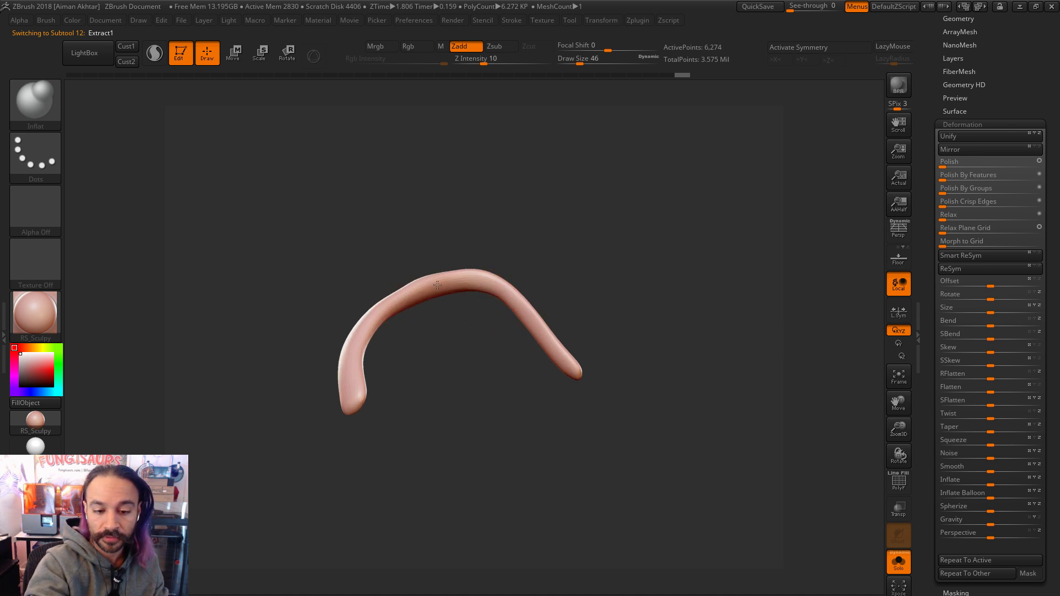
Step: Mask the underside of the isolated strap with the MaskLasso brush
{"action": "left_click_drag", "start_coordinate": [602, 378], "coordinate": [633, 403]}
{"action": "left_click", "coordinate": [40, 104], "text": "ctrl"}
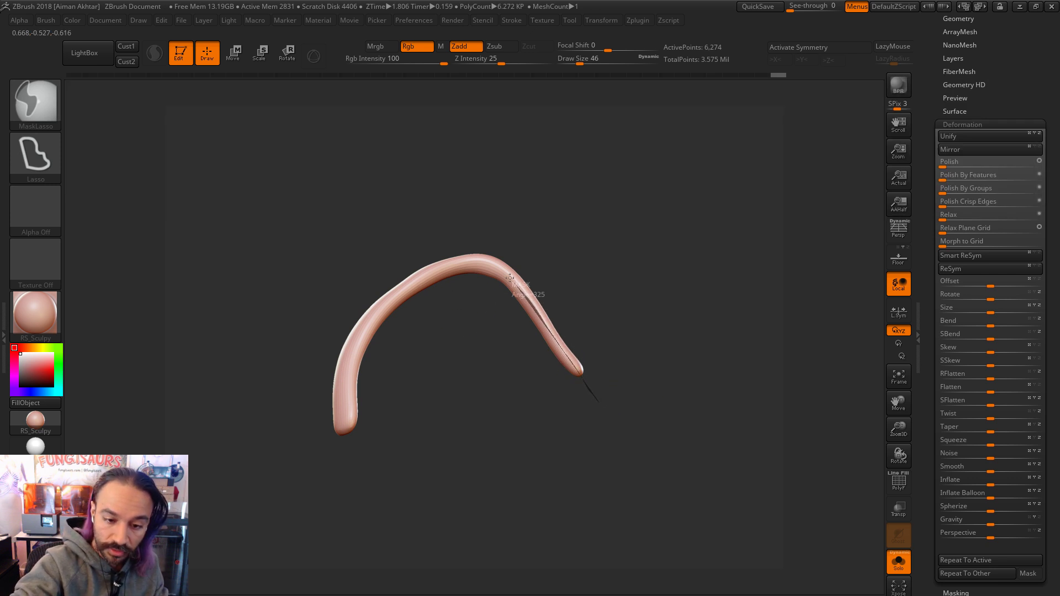
{"action": "mouse_move", "coordinate": [472, 263]}
{"action": "left_mouse_down", "text": "ctrl"}
{"action": "mouse_move", "coordinate": [371, 309]}
{"action": "mouse_move", "coordinate": [353, 380]}
{"action": "mouse_move", "coordinate": [404, 483]}
{"action": "mouse_move", "coordinate": [414, 479]}
{"action": "left_mouse_up", "text": "ctrl"}
{"action": "mouse_move", "coordinate": [706, 319]}
{"action": "left_mouse_down"}
{"action": "mouse_move", "coordinate": [652, 330]}
{"action": "mouse_move", "coordinate": [607, 368]}
{"action": "mouse_move", "coordinate": [578, 345]}
{"action": "left_mouse_up"}
{"action": "left_click_drag", "start_coordinate": [463, 272], "coordinate": [476, 214]}
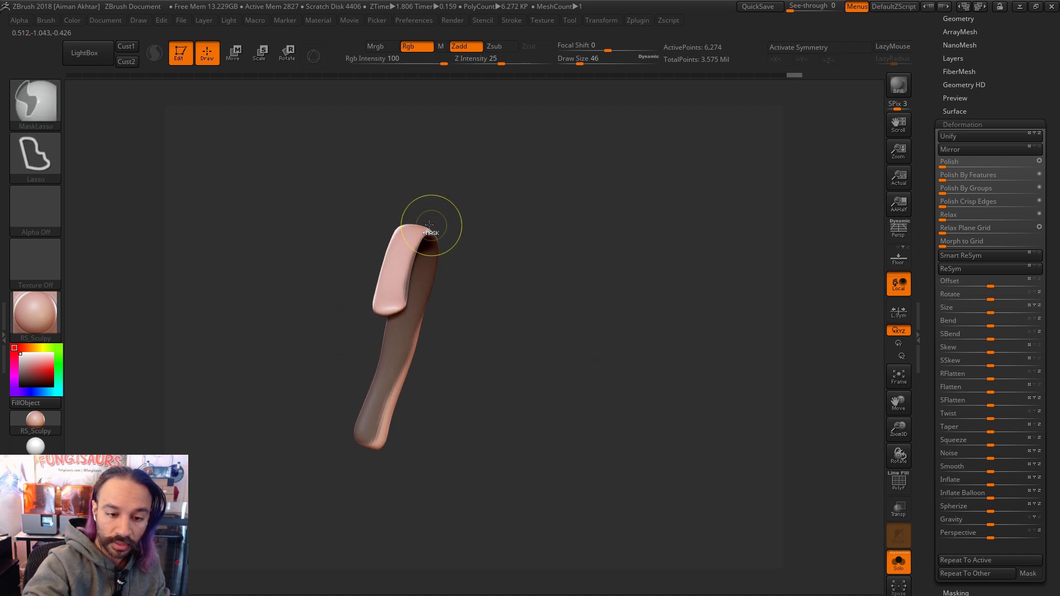
Step: Extend the MaskLasso mask along the isolated strap's underside, then invert it so the outer surface is protected
{"action": "left_click_drag", "start_coordinate": [426, 303], "coordinate": [508, 364], "text": "ctrl"}
{"action": "left_click_drag", "start_coordinate": [533, 320], "coordinate": [536, 229]}
{"action": "left_click_drag", "start_coordinate": [415, 203], "coordinate": [415, 213], "text": "ctrl"}
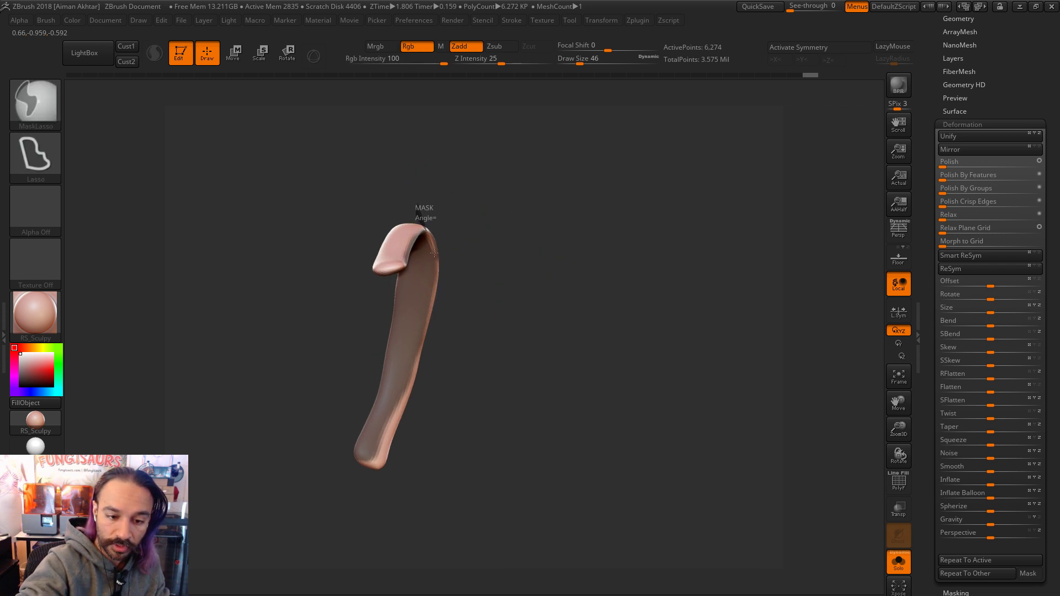
{"action": "left_click_drag", "start_coordinate": [442, 385], "coordinate": [475, 123], "text": "ctrl"}
{"action": "mouse_move", "coordinate": [588, 198]}
{"action": "left_mouse_down"}
{"action": "mouse_move", "coordinate": [539, 235]}
{"action": "mouse_move", "coordinate": [582, 184]}
{"action": "mouse_move", "coordinate": [628, 208]}
{"action": "mouse_move", "coordinate": [489, 263]}
{"action": "left_mouse_up"}
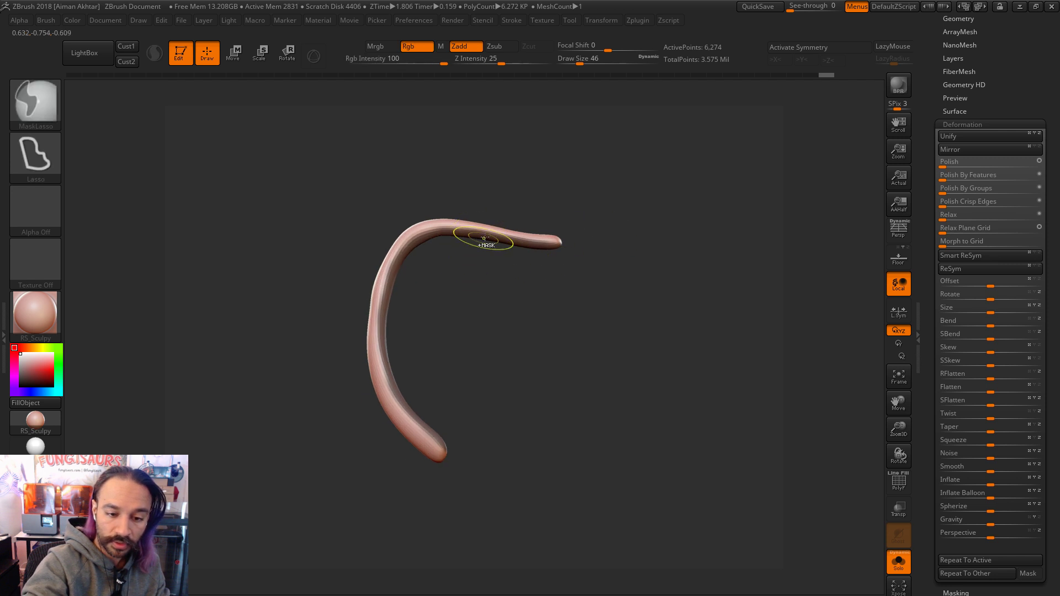
{"action": "left_click", "coordinate": [514, 235], "text": "ctrl"}
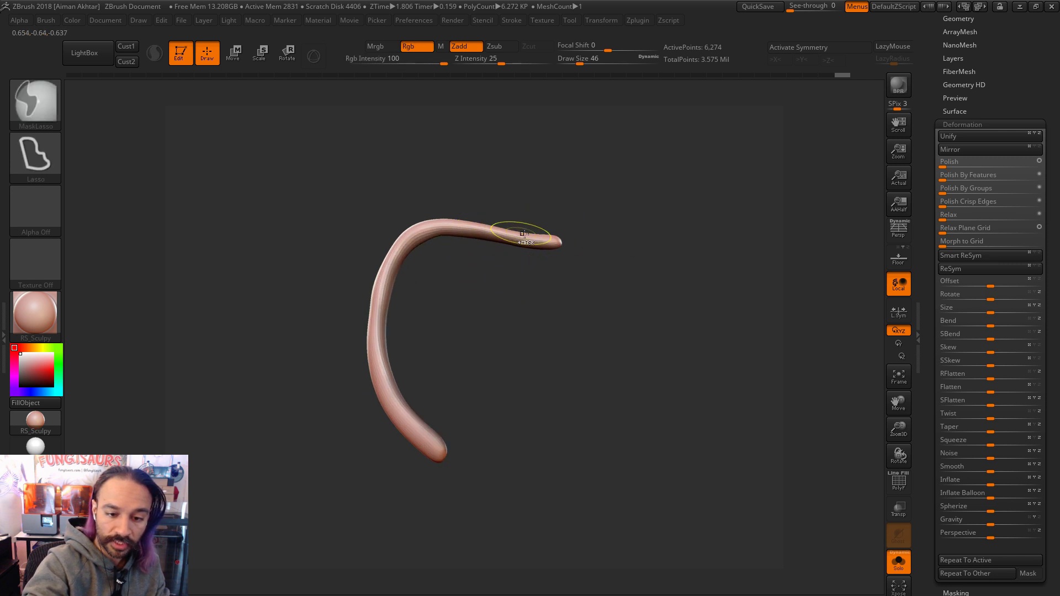
{"action": "left_click", "coordinate": [564, 282], "text": "ctrl"}
Step: Move the strap's unmasked underside away from the outer surface with the Transpose line to thicken the strap
{"action": "left_click", "coordinate": [244, 59]}
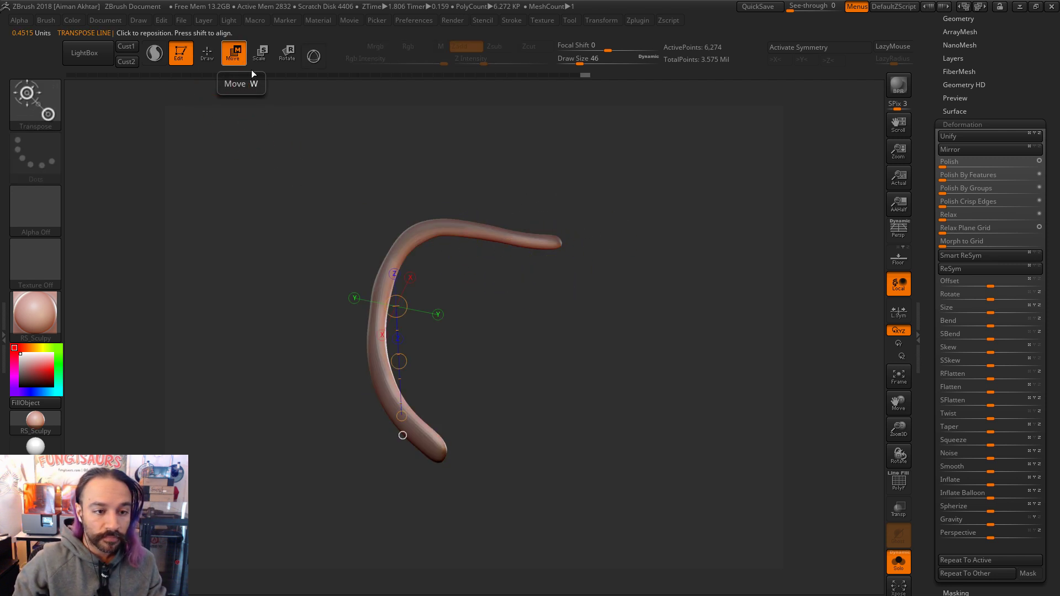
{"action": "mouse_move", "coordinate": [433, 436]}
{"action": "left_mouse_down"}
{"action": "mouse_move", "coordinate": [540, 245]}
{"action": "mouse_move", "coordinate": [514, 299]}
{"action": "left_mouse_up"}
{"action": "left_click_drag", "start_coordinate": [486, 341], "coordinate": [501, 323]}
{"action": "left_click_drag", "start_coordinate": [540, 244], "coordinate": [521, 284]}
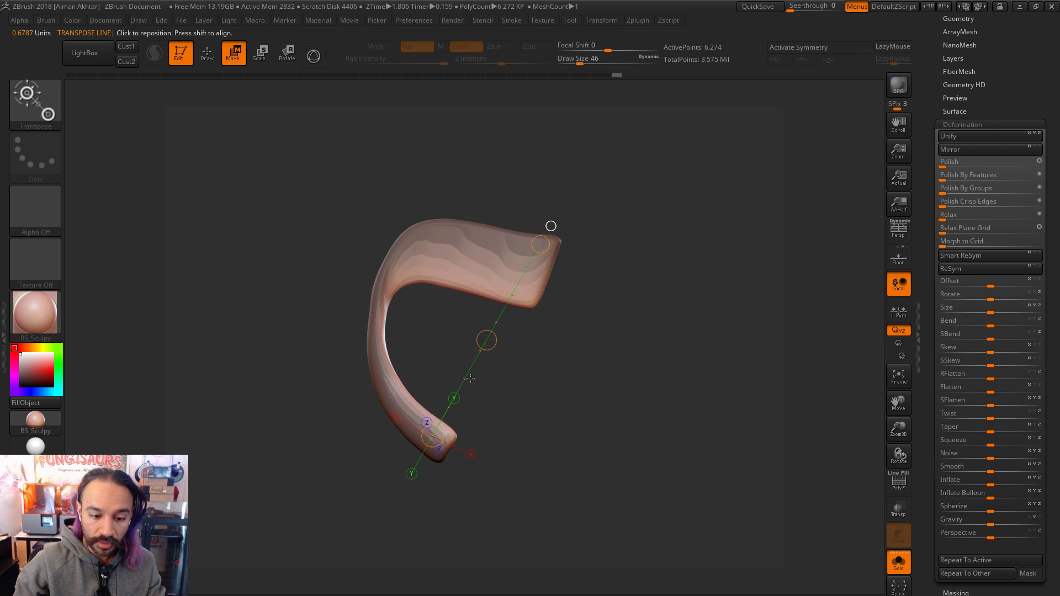
{"action": "left_click_drag", "start_coordinate": [483, 343], "coordinate": [521, 341]}
{"action": "left_click", "coordinate": [212, 65]}
{"action": "mouse_move", "coordinate": [711, 331]}
{"action": "left_mouse_down"}
{"action": "mouse_move", "coordinate": [669, 379]}
{"action": "mouse_move", "coordinate": [574, 362]}
{"action": "left_mouse_up"}
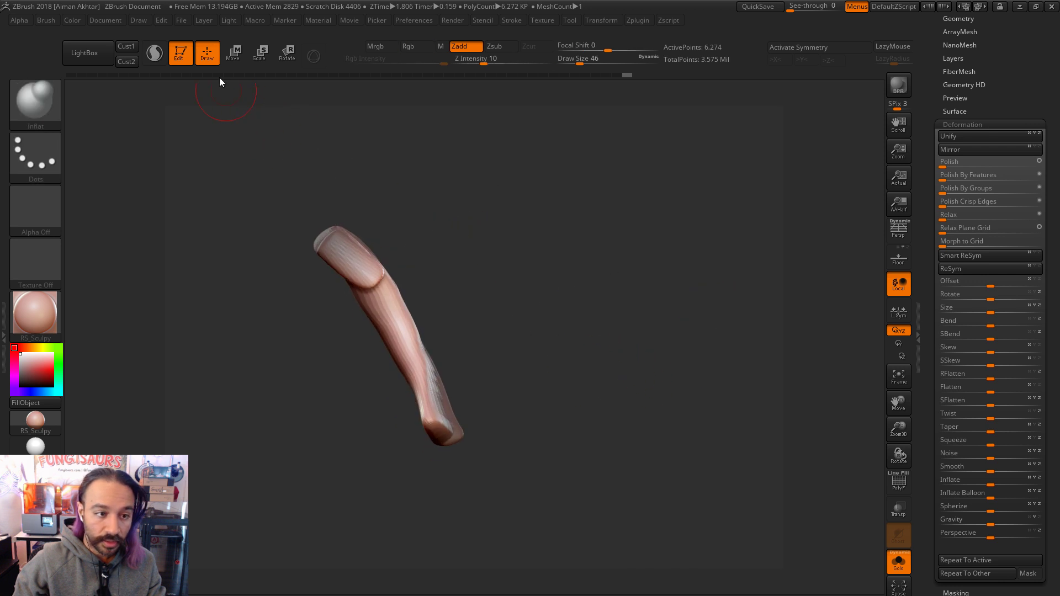
{"action": "left_click", "coordinate": [234, 53]}
{"action": "left_click_drag", "start_coordinate": [406, 329], "coordinate": [483, 295]}
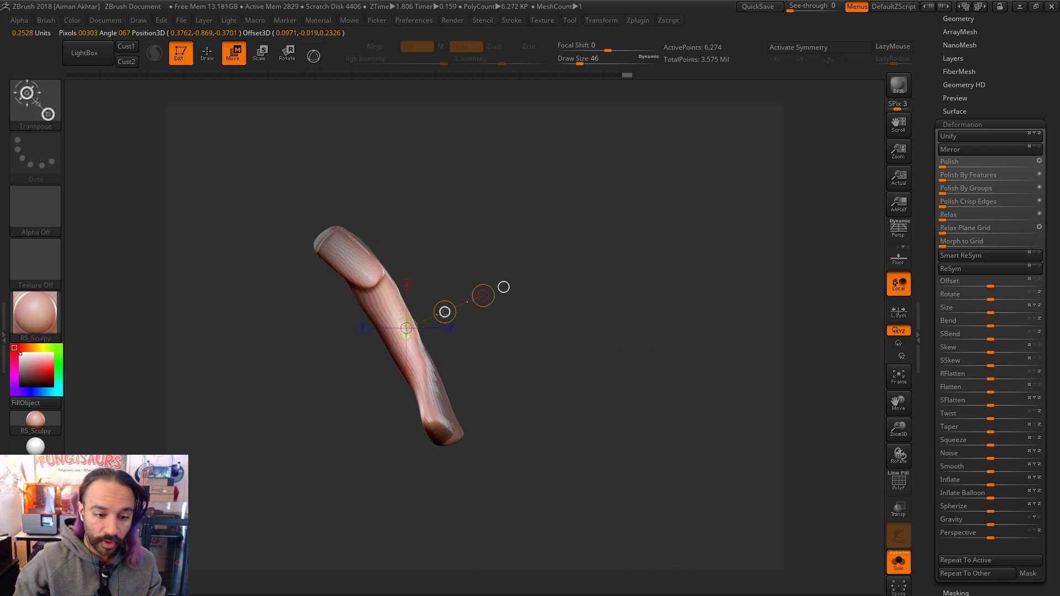
{"action": "key", "text": "q"}
{"action": "left_click_drag", "start_coordinate": [500, 243], "coordinate": [563, 248]}
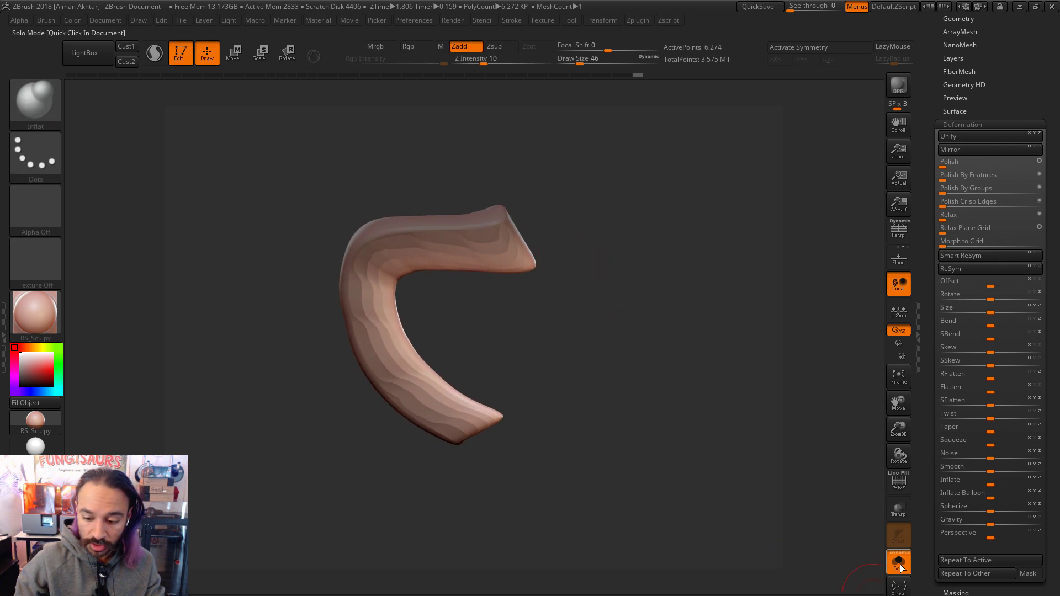
Step: Turn off Solo mode and clear the mask on the right shoulder strap
{"action": "left_click", "coordinate": [899, 563]}
{"action": "left_click_drag", "start_coordinate": [696, 178], "coordinate": [659, 433]}
{"action": "mouse_move", "coordinate": [701, 493]}
{"action": "left_mouse_down"}
{"action": "mouse_move", "coordinate": [615, 220]}
{"action": "mouse_move", "coordinate": [651, 331]}
{"action": "mouse_move", "coordinate": [324, 349]}
{"action": "left_mouse_up"}
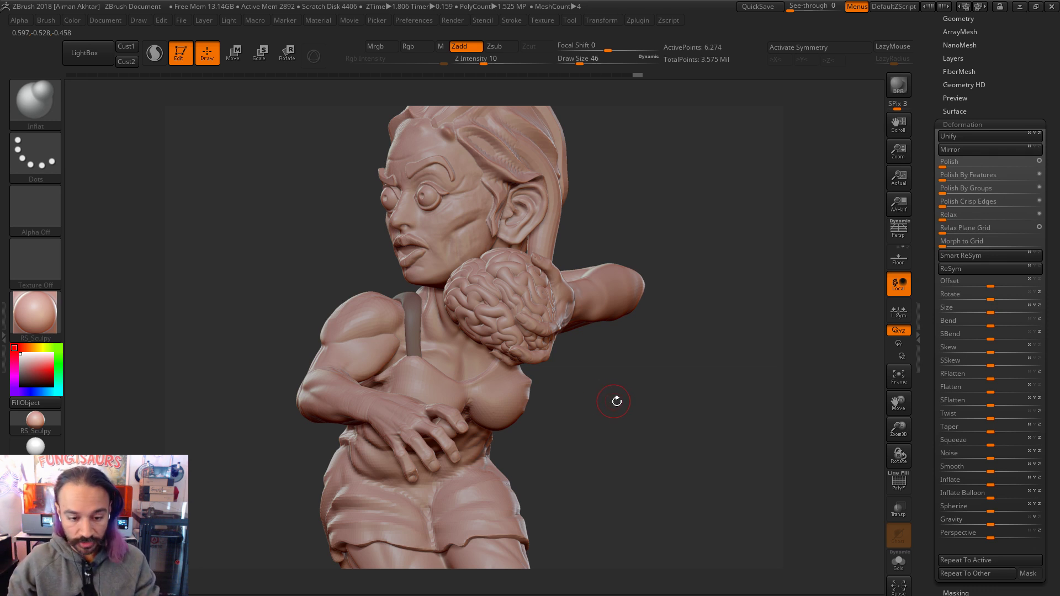
{"action": "left_click_drag", "start_coordinate": [617, 404], "coordinate": [630, 410], "text": "ctrl"}
Step: Duplicate the right shoulder strap's subtool
{"action": "left_click_drag", "start_coordinate": [1031, 22], "coordinate": [1029, 82]}
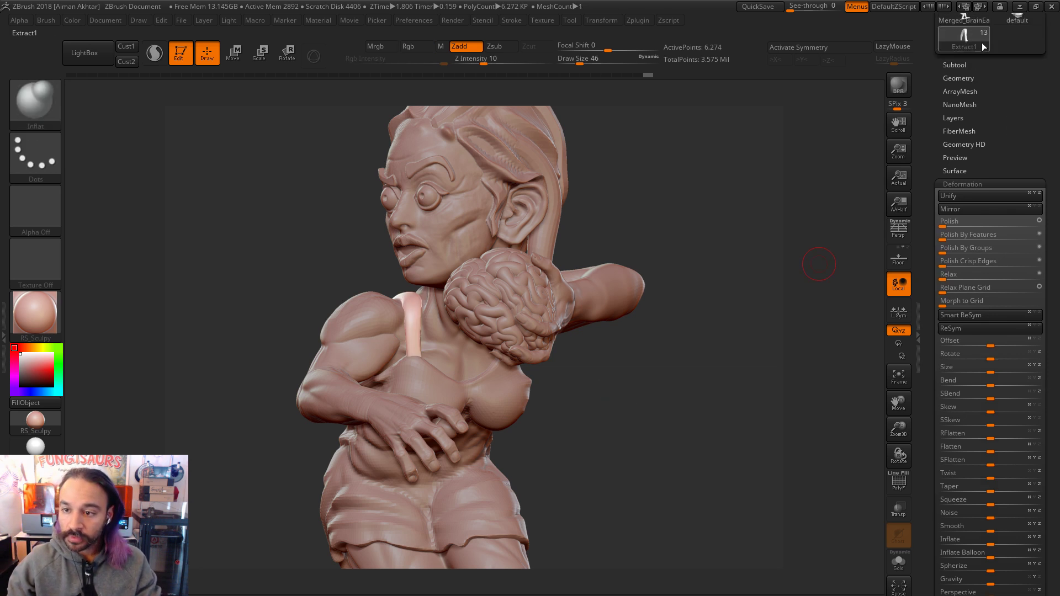
{"action": "left_click", "coordinate": [955, 65]}
{"action": "left_click", "coordinate": [966, 379]}
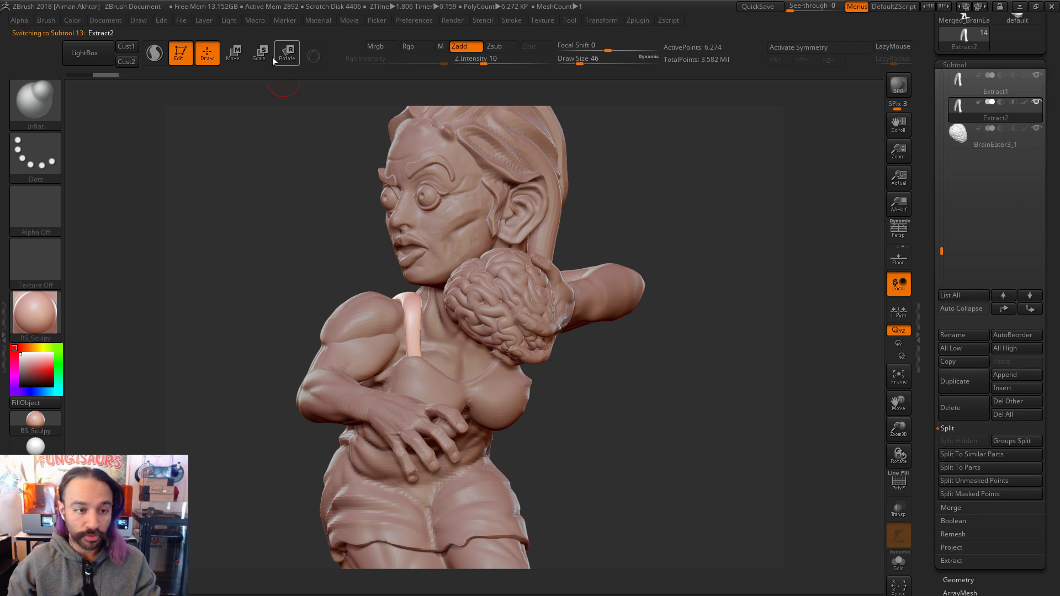
Step: Reposition the duplicated strap across to the left shoulder with the Transpose line in Move mode
{"action": "left_click", "coordinate": [236, 54]}
{"action": "mouse_move", "coordinate": [695, 589]}
{"action": "left_mouse_down"}
{"action": "mouse_move", "coordinate": [687, 556]}
{"action": "mouse_move", "coordinate": [666, 551]}
{"action": "left_mouse_up"}
{"action": "left_click_drag", "start_coordinate": [578, 362], "coordinate": [597, 358]}
{"action": "left_click_drag", "start_coordinate": [493, 362], "coordinate": [587, 358]}
{"action": "left_click_drag", "start_coordinate": [779, 423], "coordinate": [712, 463]}
{"action": "left_click_drag", "start_coordinate": [555, 353], "coordinate": [676, 352]}
{"action": "left_click_drag", "start_coordinate": [600, 351], "coordinate": [585, 349]}
{"action": "left_click_drag", "start_coordinate": [651, 359], "coordinate": [670, 435]}
{"action": "key", "text": "q"}
Step: Bend the duplicated strap over the left shoulder and toward the dress's back edge with the Move brush at draw size 311
{"action": "left_click_drag", "start_coordinate": [717, 374], "coordinate": [796, 286]}
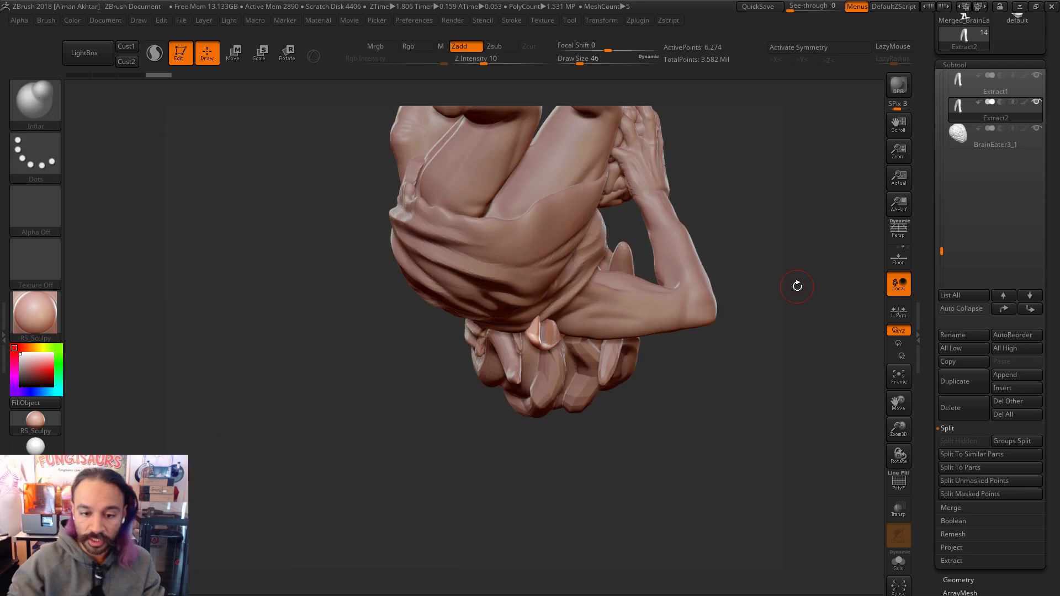
{"action": "mouse_move", "coordinate": [700, 200]}
{"action": "left_mouse_down"}
{"action": "mouse_move", "coordinate": [612, 221]}
{"action": "mouse_move", "coordinate": [611, 231]}
{"action": "left_mouse_up"}
{"action": "key", "text": "s"}
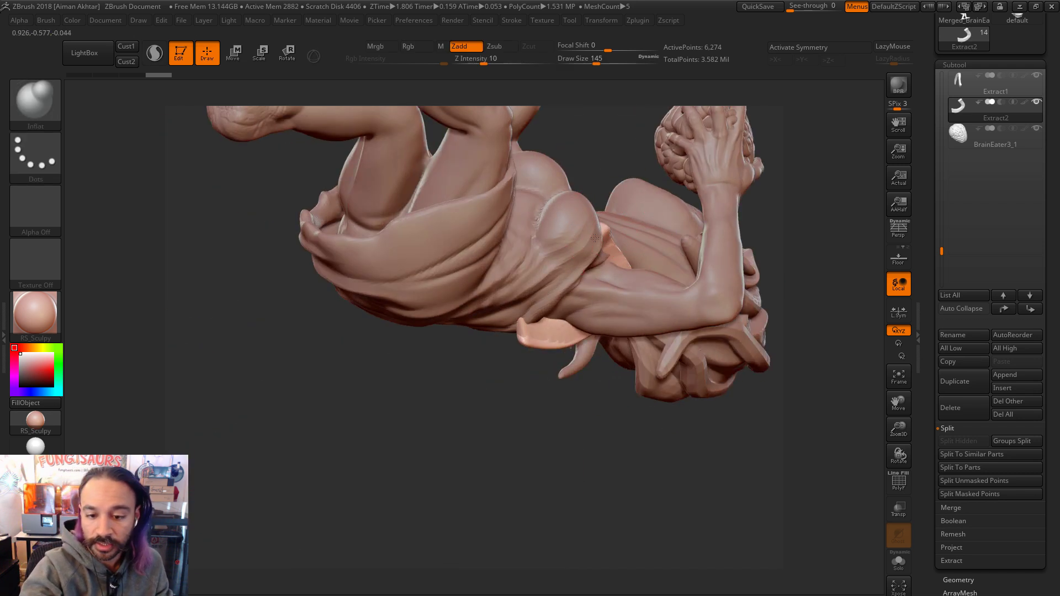
{"action": "key", "text": "b"}
{"action": "key", "text": "m"}
{"action": "key", "text": "v"}
{"action": "left_click_drag", "start_coordinate": [600, 244], "coordinate": [595, 251]}
{"action": "key", "text": "s"}
{"action": "mouse_move", "coordinate": [541, 338]}
{"action": "left_mouse_down"}
{"action": "mouse_move", "coordinate": [550, 339]}
{"action": "mouse_move", "coordinate": [525, 303]}
{"action": "left_mouse_up"}
{"action": "left_click_drag", "start_coordinate": [552, 361], "coordinate": [594, 231]}
{"action": "left_click_drag", "start_coordinate": [552, 338], "coordinate": [547, 333]}
{"action": "left_click_drag", "start_coordinate": [580, 265], "coordinate": [574, 347]}
{"action": "right_click_drag", "start_coordinate": [574, 346], "coordinate": [540, 379]}
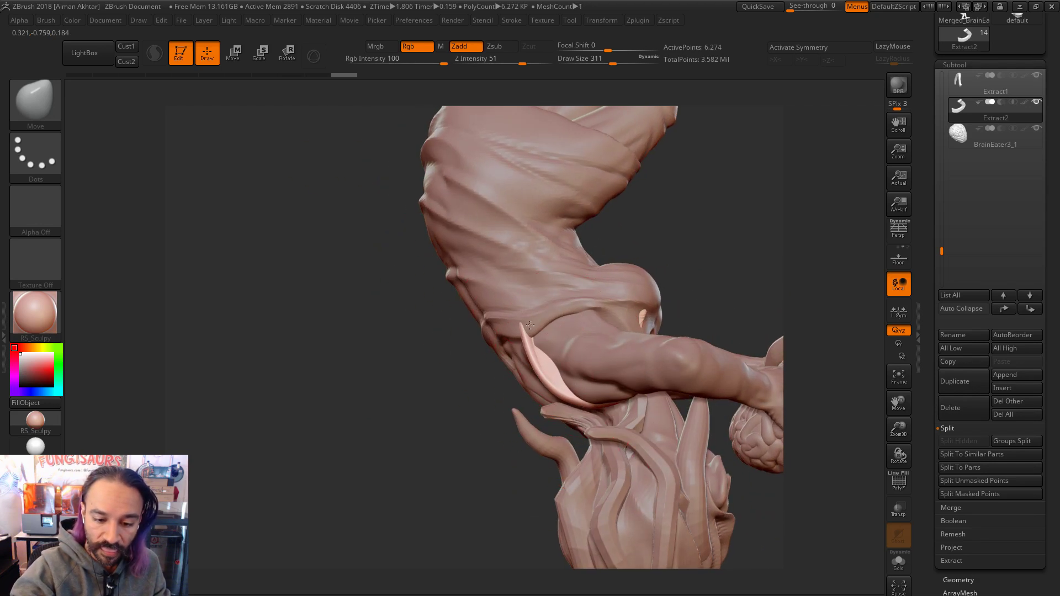
Step: Fit the left strap's front end to the dress's bust edge with the Move brush, reducing the draw size to 112
{"action": "mouse_move", "coordinate": [711, 196]}
{"action": "left_mouse_down", "text": "alt"}
{"action": "mouse_move", "coordinate": [748, 198]}
{"action": "mouse_move", "coordinate": [755, 173]}
{"action": "left_mouse_up", "text": "alt"}
{"action": "left_click_drag", "start_coordinate": [776, 391], "coordinate": [760, 311]}
{"action": "mouse_move", "coordinate": [784, 362]}
{"action": "left_mouse_down"}
{"action": "mouse_move", "coordinate": [703, 355]}
{"action": "mouse_move", "coordinate": [698, 333]}
{"action": "mouse_move", "coordinate": [718, 326]}
{"action": "left_mouse_up"}
{"action": "left_click_drag", "start_coordinate": [491, 260], "coordinate": [493, 264]}
{"action": "mouse_move", "coordinate": [493, 264]}
{"action": "right_mouse_down"}
{"action": "mouse_move", "coordinate": [511, 221]}
{"action": "mouse_move", "coordinate": [503, 193]}
{"action": "right_mouse_up"}
{"action": "left_click_drag", "start_coordinate": [495, 304], "coordinate": [491, 296]}
{"action": "key", "text": "s"}
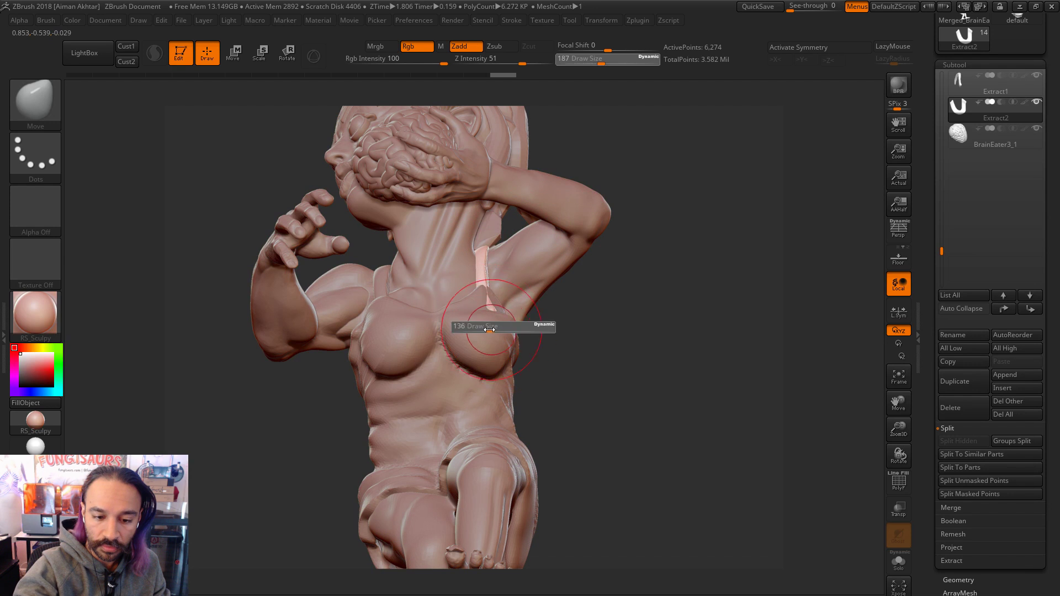
{"action": "left_click_drag", "start_coordinate": [496, 334], "coordinate": [486, 334]}
{"action": "left_click_drag", "start_coordinate": [571, 291], "coordinate": [599, 324]}
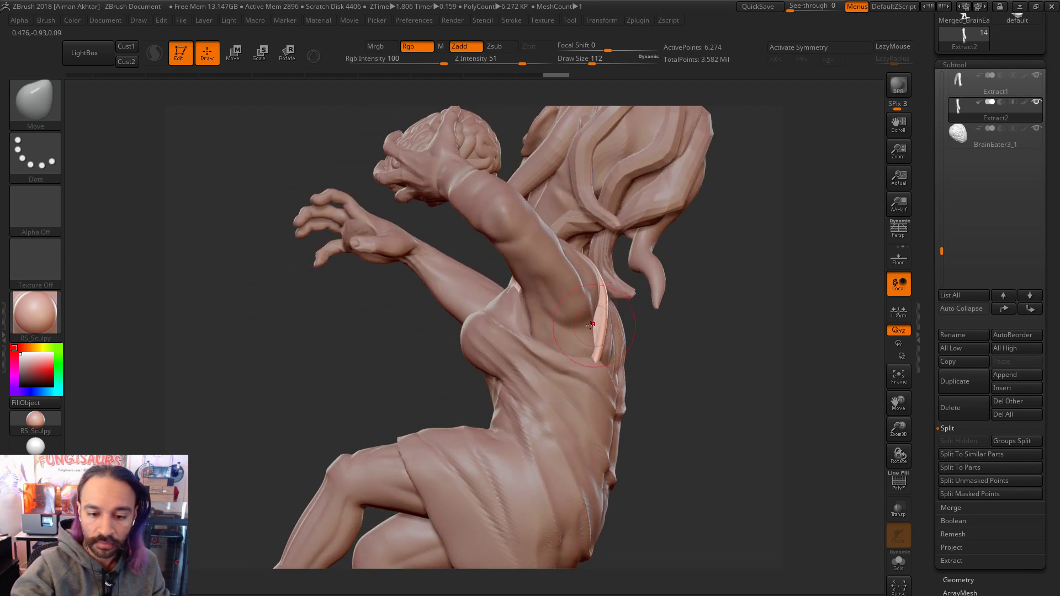
Step: Refine the left strap's back run with the Move brush at draw sizes 223 and 158, then smooth it at 68
{"action": "left_click_drag", "start_coordinate": [694, 338], "coordinate": [552, 247]}
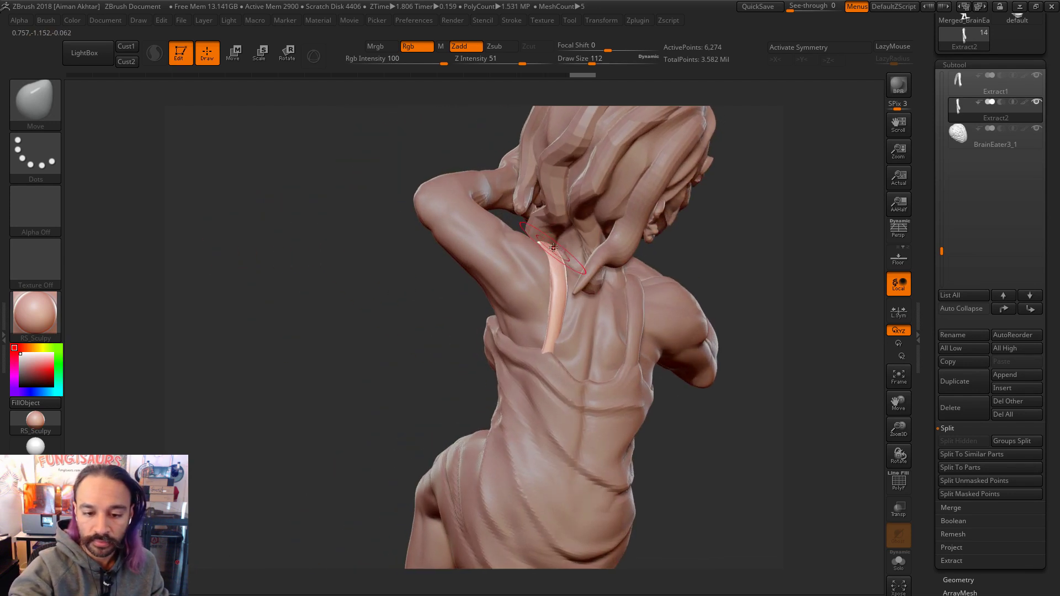
{"action": "key", "text": "s"}
{"action": "left_click_drag", "start_coordinate": [545, 364], "coordinate": [555, 371]}
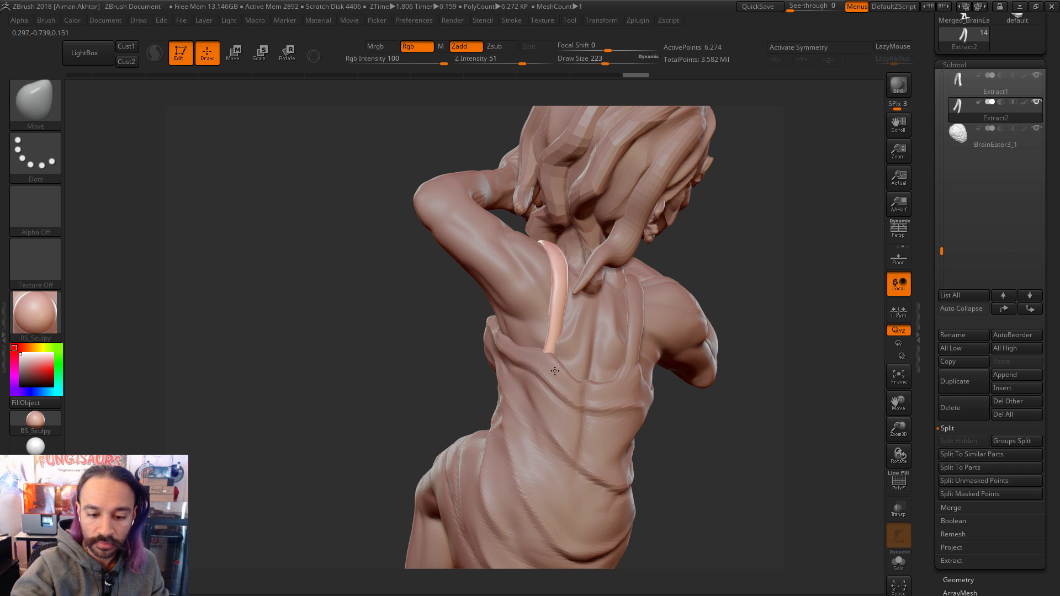
{"action": "left_click_drag", "start_coordinate": [722, 248], "coordinate": [559, 335]}
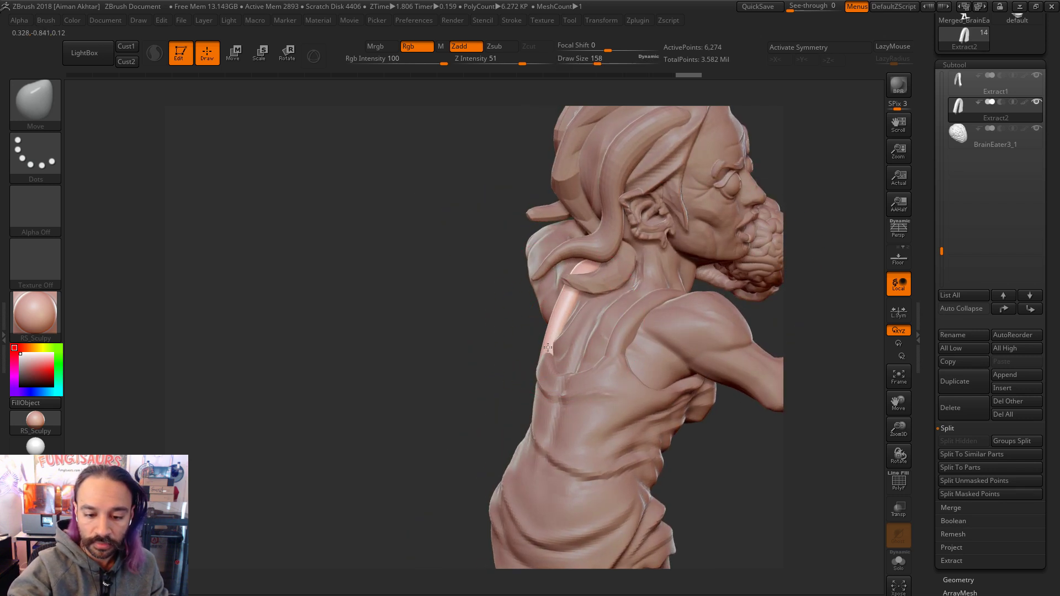
{"action": "left_click_drag", "start_coordinate": [510, 365], "coordinate": [709, 356]}
{"action": "key", "text": "s"}
{"action": "mouse_move", "coordinate": [573, 366]}
{"action": "left_mouse_down"}
{"action": "mouse_move", "coordinate": [561, 367]}
{"action": "mouse_move", "coordinate": [575, 368]}
{"action": "mouse_move", "coordinate": [542, 313]}
{"action": "left_mouse_up"}
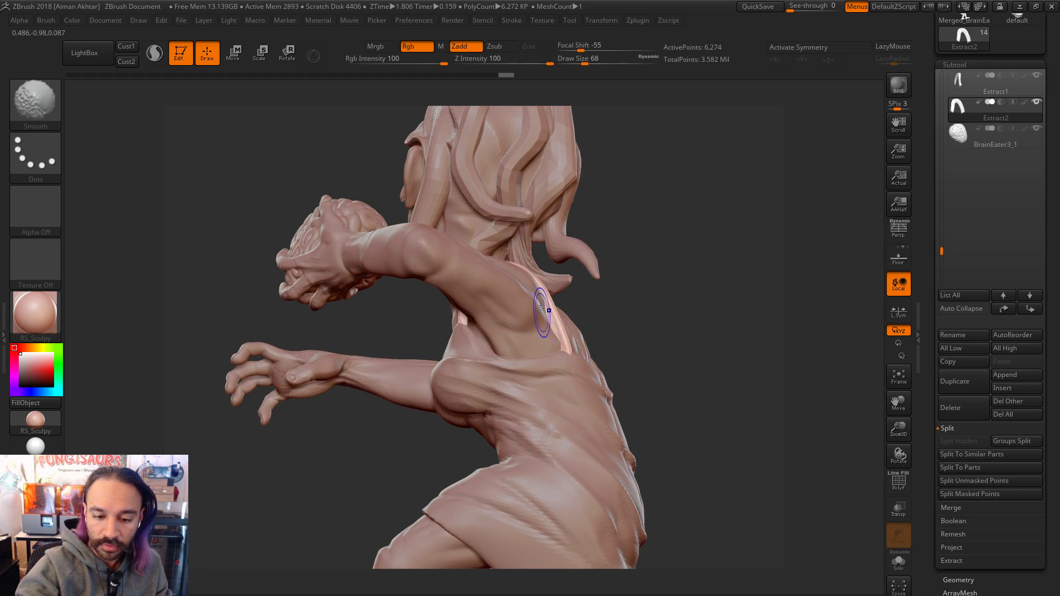
{"action": "left_click_drag", "start_coordinate": [681, 381], "coordinate": [533, 347]}
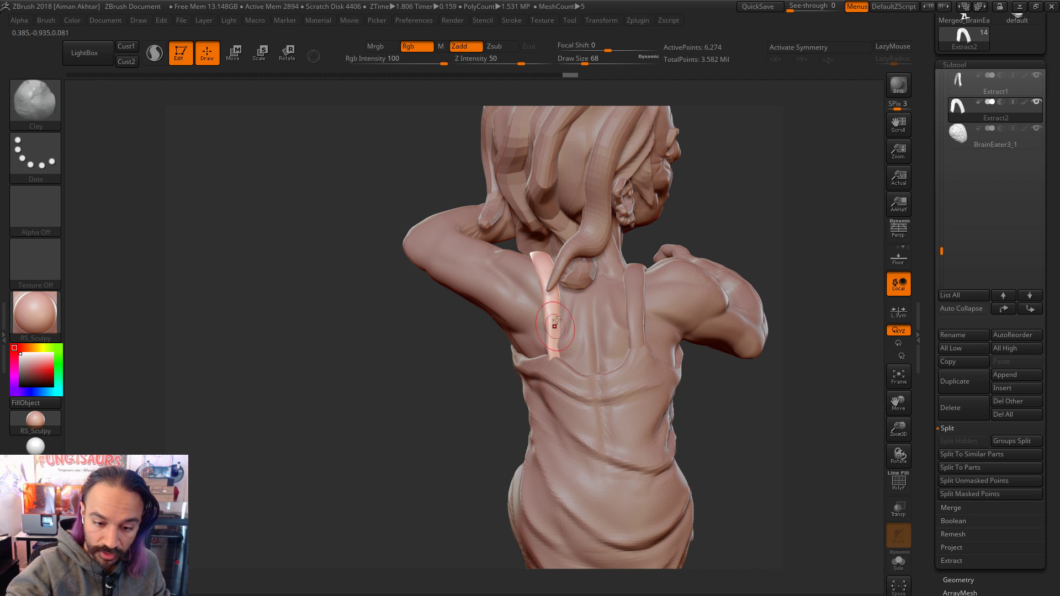
Step: Undo the last Clay stroke and build up the left strap's back section with the Inflat brush at draw size 68
{"action": "key", "text": "ctrl+z"}
{"action": "key", "text": "b"}
{"action": "key", "text": "i"}
{"action": "key", "text": "n"}
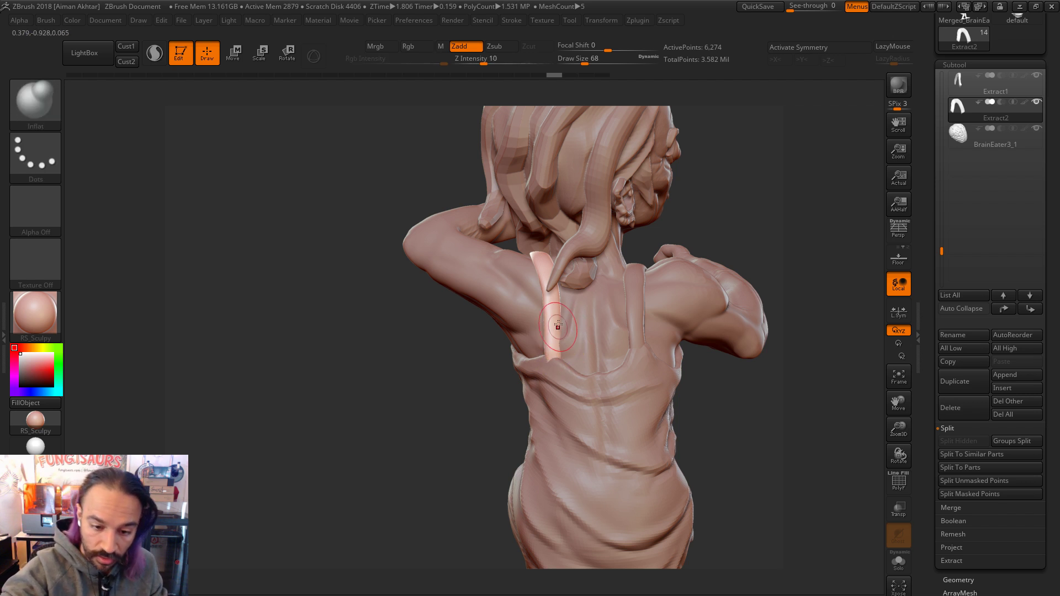
{"action": "mouse_move", "coordinate": [562, 367]}
{"action": "left_mouse_down", "text": "shift"}
{"action": "mouse_move", "coordinate": [546, 342]}
{"action": "mouse_move", "coordinate": [559, 326]}
{"action": "left_mouse_up", "text": "shift"}
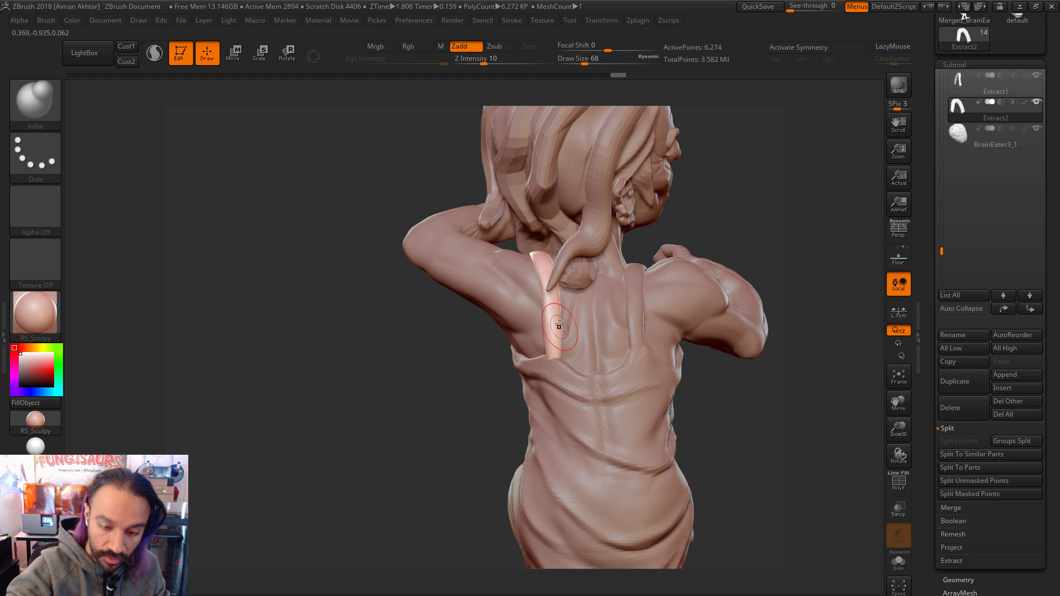
Step: Flatten the back of the left strap with the hPolish brush at draw size 65
{"action": "left_click_drag", "start_coordinate": [693, 163], "coordinate": [710, 182]}
{"action": "key", "text": "s"}
{"action": "left_click_drag", "start_coordinate": [550, 298], "coordinate": [552, 331]}
{"action": "key", "text": "s"}
{"action": "left_click", "coordinate": [548, 319]}
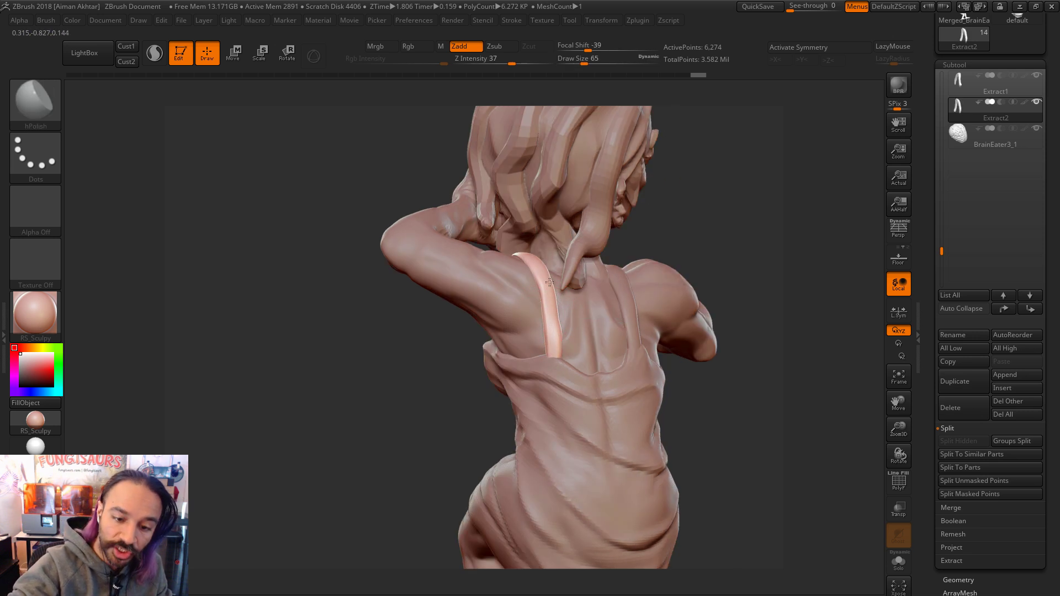
Step: Inflate the left strap from the shoulder down to the dress's back edge with the Inflat brush at draw size 65
{"action": "key", "text": "b"}
{"action": "key", "text": "i"}
{"action": "key", "text": "n"}
{"action": "left_click_drag", "start_coordinate": [534, 267], "coordinate": [557, 345]}
{"action": "left_click_drag", "start_coordinate": [555, 326], "coordinate": [554, 347], "text": "shift"}
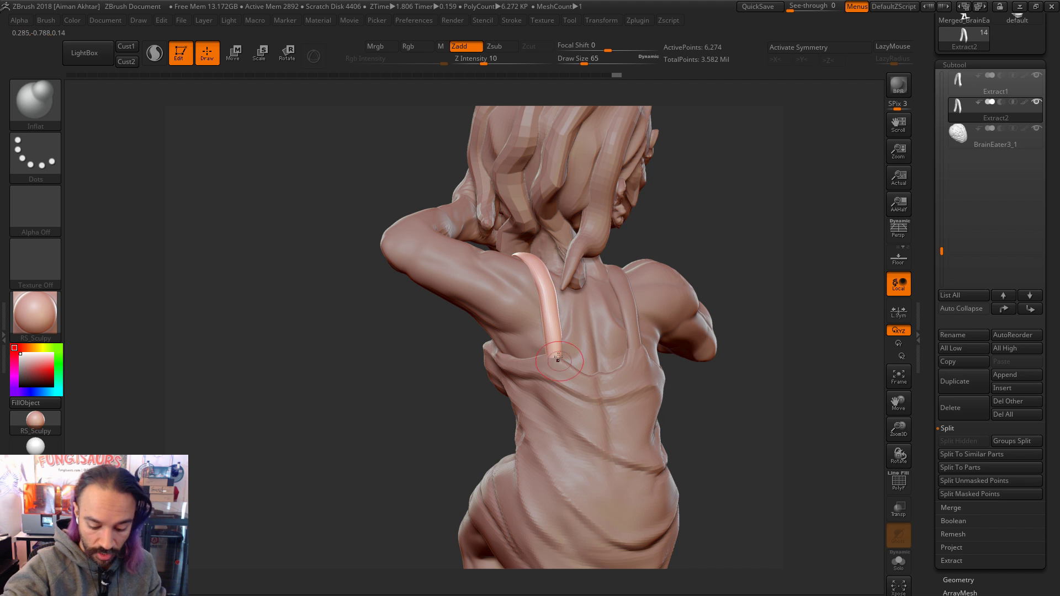
Step: Polish the inflated left strap back to a flat band with the hPolish brush at draw size 65
{"action": "key", "text": "b"}
{"action": "key", "text": "h"}
{"action": "key", "text": "p"}
{"action": "left_click_drag", "start_coordinate": [546, 293], "coordinate": [546, 294]}
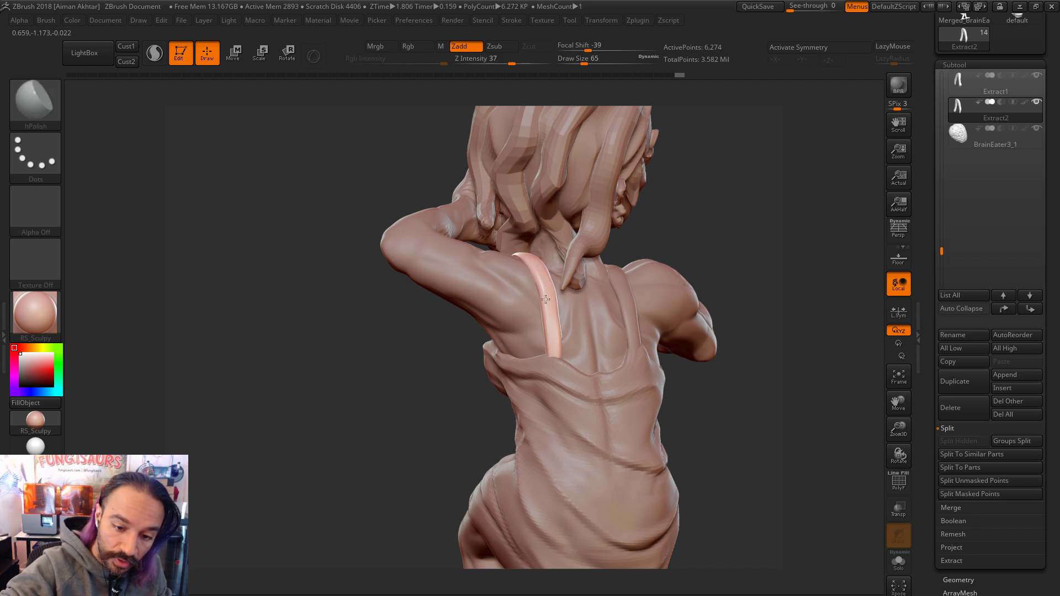
{"action": "mouse_move", "coordinate": [683, 264]}
{"action": "left_mouse_down"}
{"action": "mouse_move", "coordinate": [717, 291]}
{"action": "mouse_move", "coordinate": [652, 323]}
{"action": "left_mouse_up"}
{"action": "left_click_drag", "start_coordinate": [526, 307], "coordinate": [530, 320], "text": "shift"}
Step: Select the right shoulder strap's subtool and thicken its front section with the Inflat brush at draw size 65
{"action": "left_click_drag", "start_coordinate": [631, 337], "coordinate": [669, 316]}
{"action": "left_click", "coordinate": [424, 315], "text": "alt"}
{"action": "mouse_move", "coordinate": [627, 346]}
{"action": "left_mouse_down"}
{"action": "mouse_move", "coordinate": [552, 353]}
{"action": "mouse_move", "coordinate": [432, 318]}
{"action": "left_mouse_up"}
{"action": "key", "text": "b"}
{"action": "key", "text": "i"}
{"action": "key", "text": "n"}
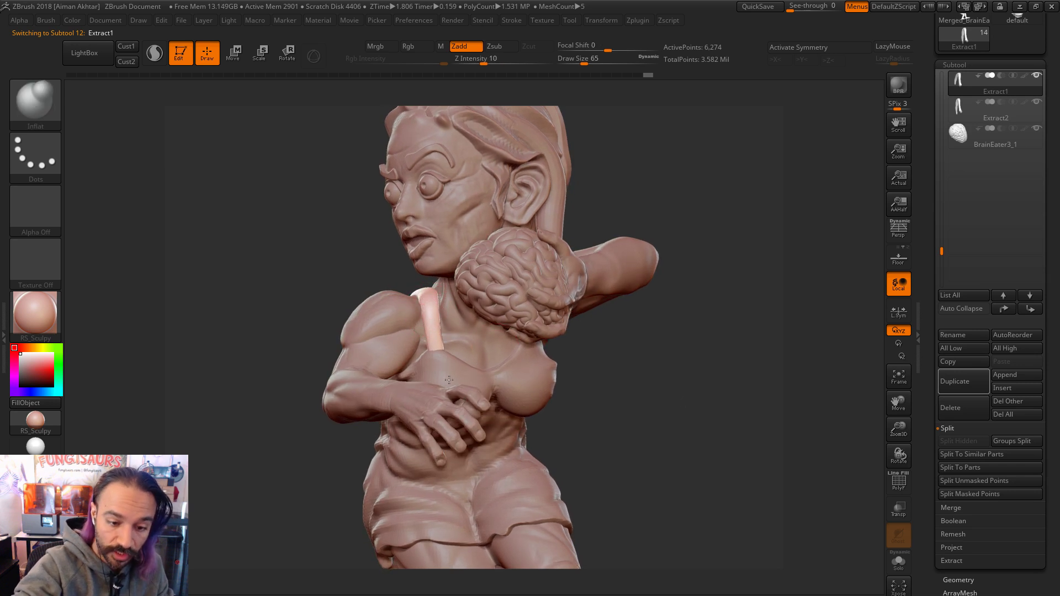
{"action": "mouse_move", "coordinate": [683, 398]}
{"action": "left_mouse_down", "text": "alt"}
{"action": "mouse_move", "coordinate": [690, 407]}
{"action": "mouse_move", "coordinate": [615, 411]}
{"action": "left_mouse_up", "text": "alt"}
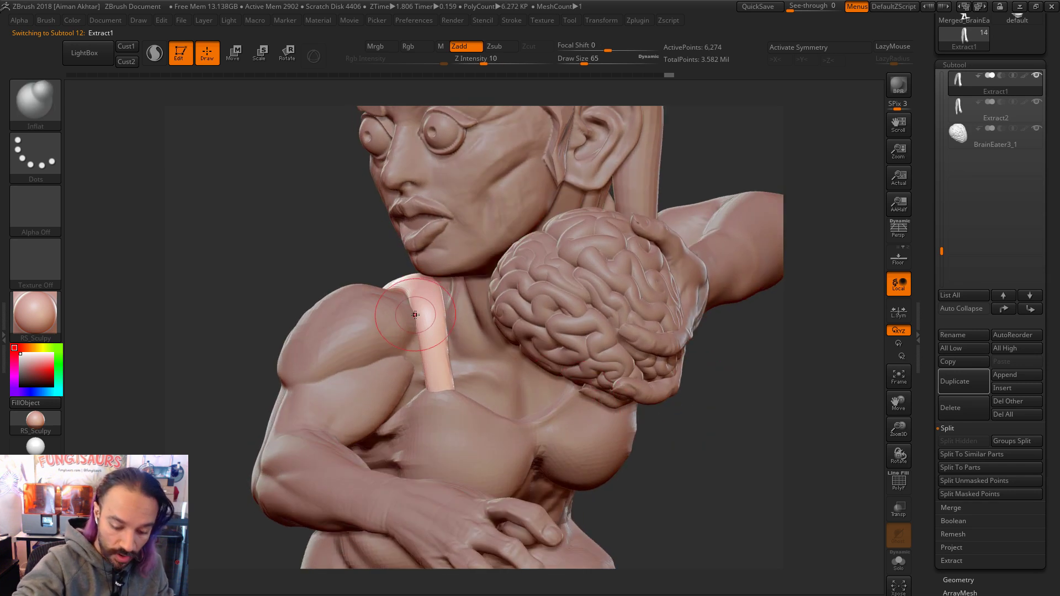
{"action": "key", "text": "b"}
{"action": "key", "text": "m"}
{"action": "key", "text": "v"}
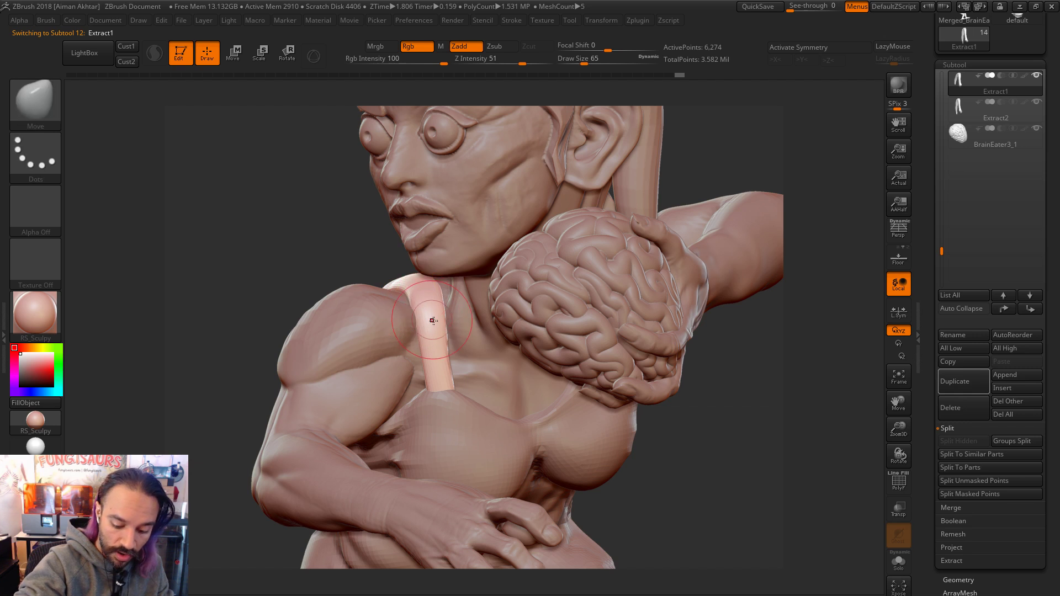
Step: Flatten the right strap's front surface with the hPolish brush at draw size 49
{"action": "key", "text": "b"}
{"action": "key", "text": "h"}
{"action": "key", "text": "p"}
{"action": "key", "text": "s"}
{"action": "left_click_drag", "start_coordinate": [431, 304], "coordinate": [428, 315]}
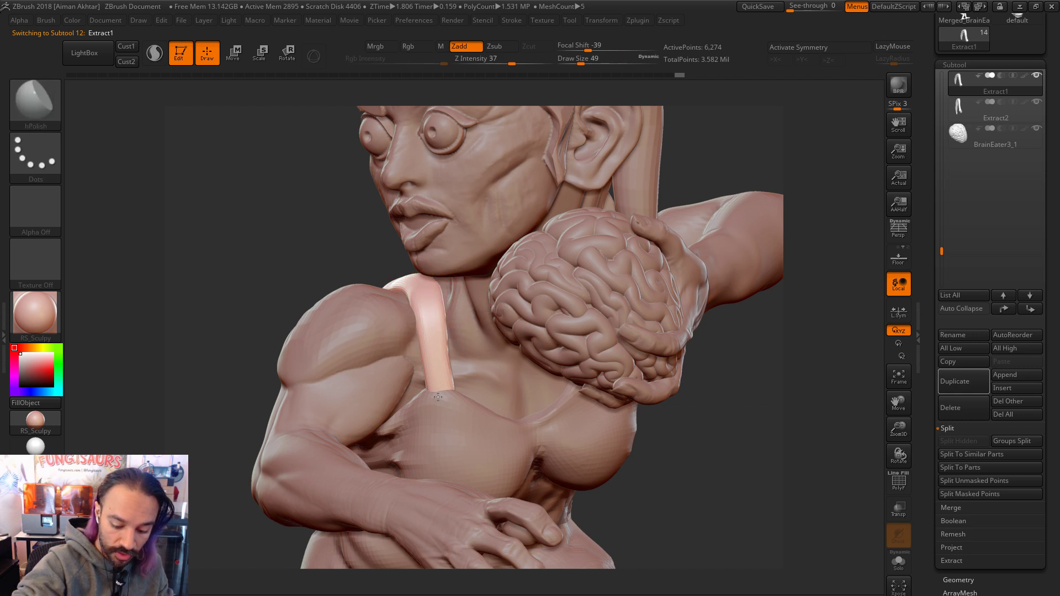
Step: Sharpen the right strap's edges with the Pinch brush at draw sizes 18 and 17
{"action": "key", "text": "b"}
{"action": "key", "text": "p"}
{"action": "key", "text": "i"}
{"action": "key", "text": "s"}
{"action": "left_click_drag", "start_coordinate": [412, 304], "coordinate": [415, 311]}
{"action": "key", "text": "s"}
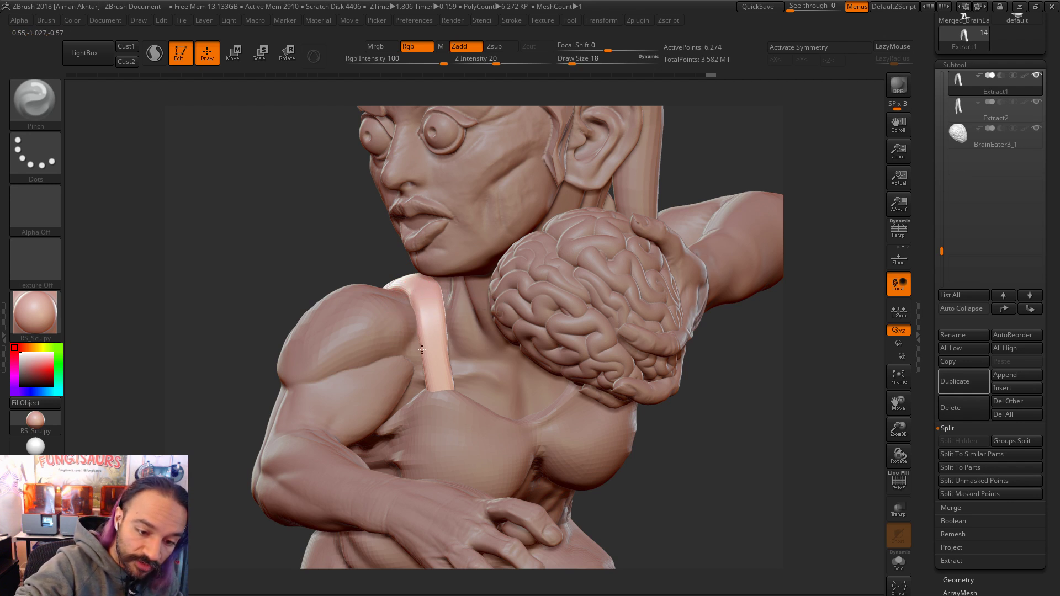
{"action": "key", "text": "s"}
{"action": "left_click", "coordinate": [432, 379]}
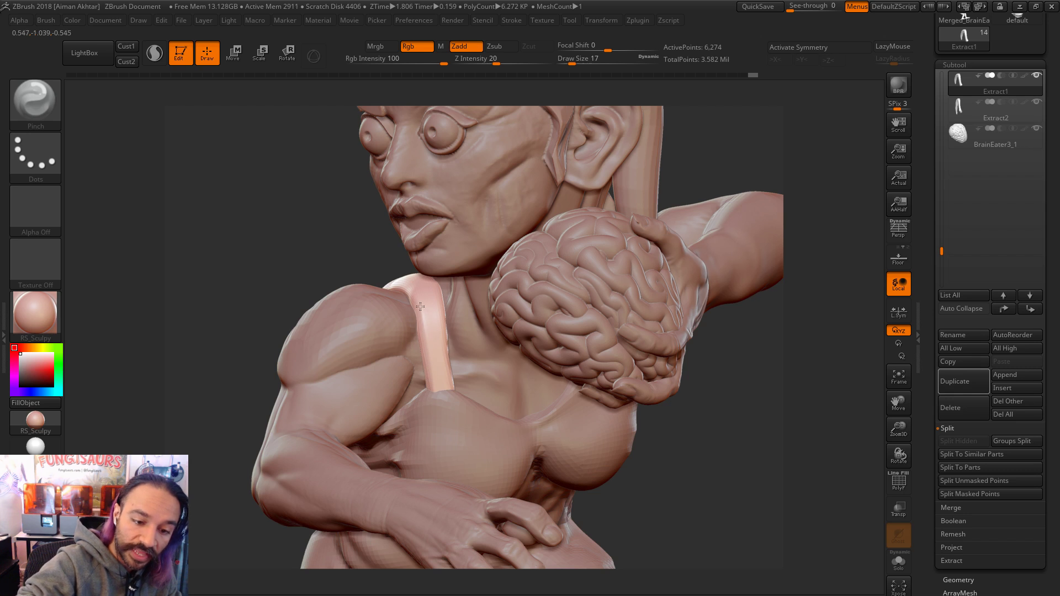
{"action": "left_click_drag", "start_coordinate": [714, 362], "coordinate": [568, 379]}
{"action": "mouse_move", "coordinate": [733, 335]}
{"action": "left_mouse_down"}
{"action": "mouse_move", "coordinate": [710, 307]}
{"action": "mouse_move", "coordinate": [453, 312]}
{"action": "left_mouse_up"}
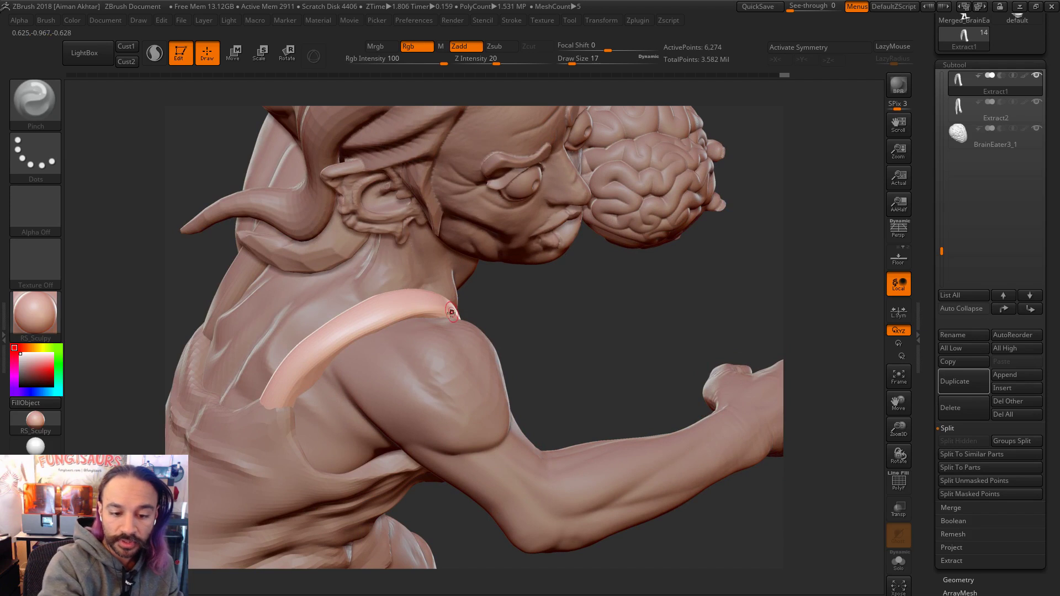
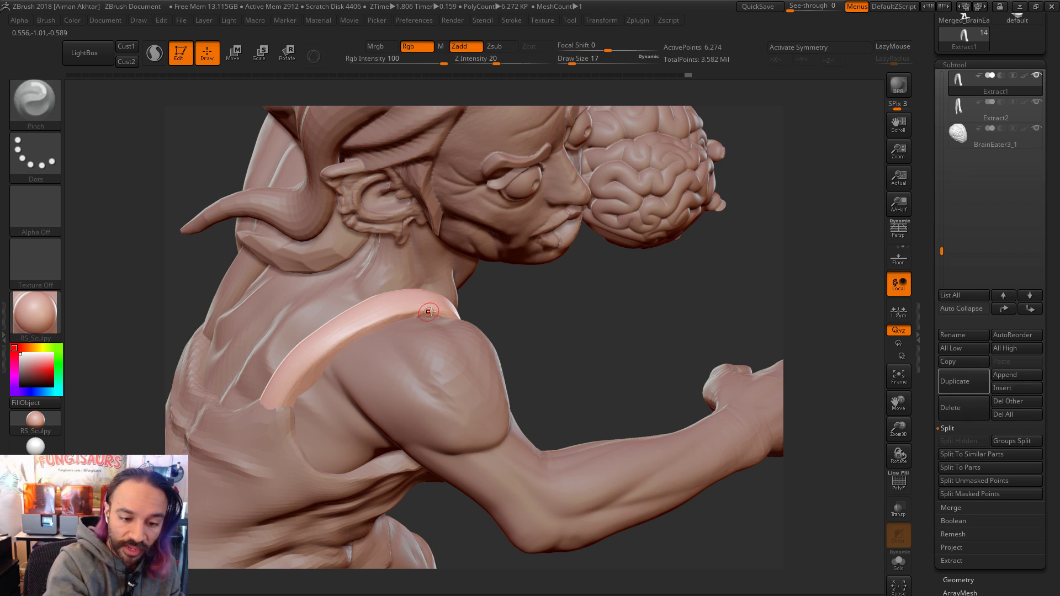
Step: Refine the right strap's edges over the shoulder and down the back with the Pinch and Smooth brushes at draw size 17
{"action": "key", "text": "shift"}
{"action": "left_click_drag", "start_coordinate": [434, 314], "coordinate": [416, 313], "text": "shift"}
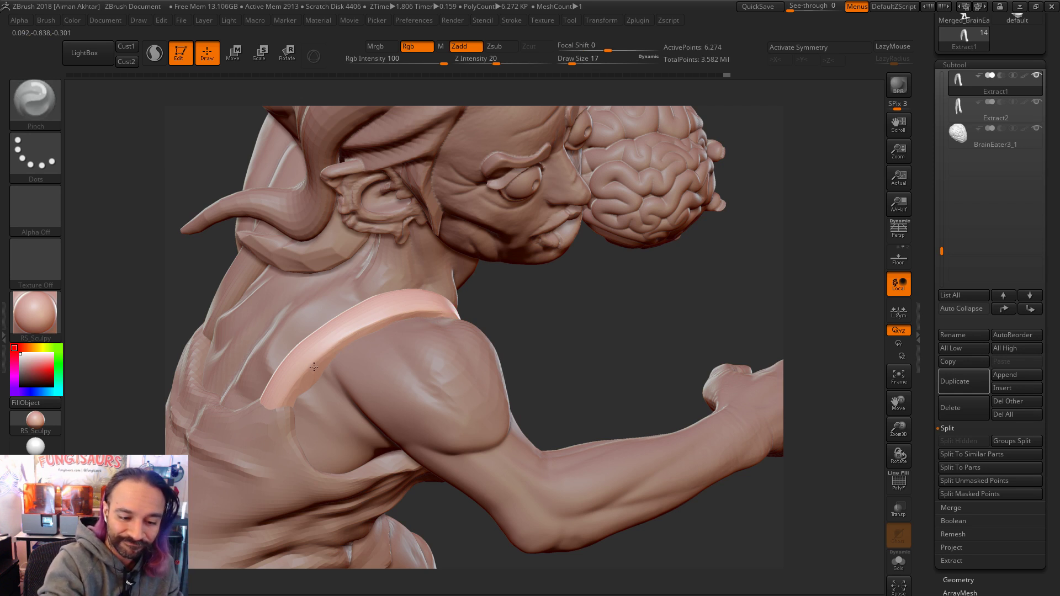
{"action": "mouse_move", "coordinate": [658, 310]}
{"action": "left_mouse_down"}
{"action": "mouse_move", "coordinate": [540, 373]}
{"action": "mouse_move", "coordinate": [585, 343]}
{"action": "mouse_move", "coordinate": [604, 355]}
{"action": "mouse_move", "coordinate": [578, 402]}
{"action": "mouse_move", "coordinate": [535, 415]}
{"action": "left_mouse_up"}
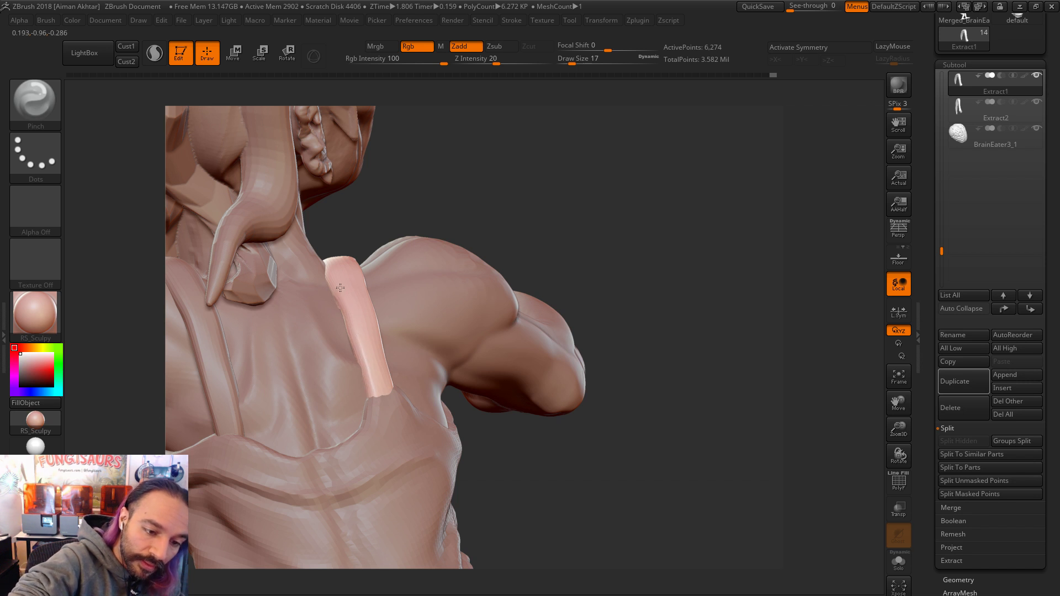
{"action": "key", "text": "shift"}
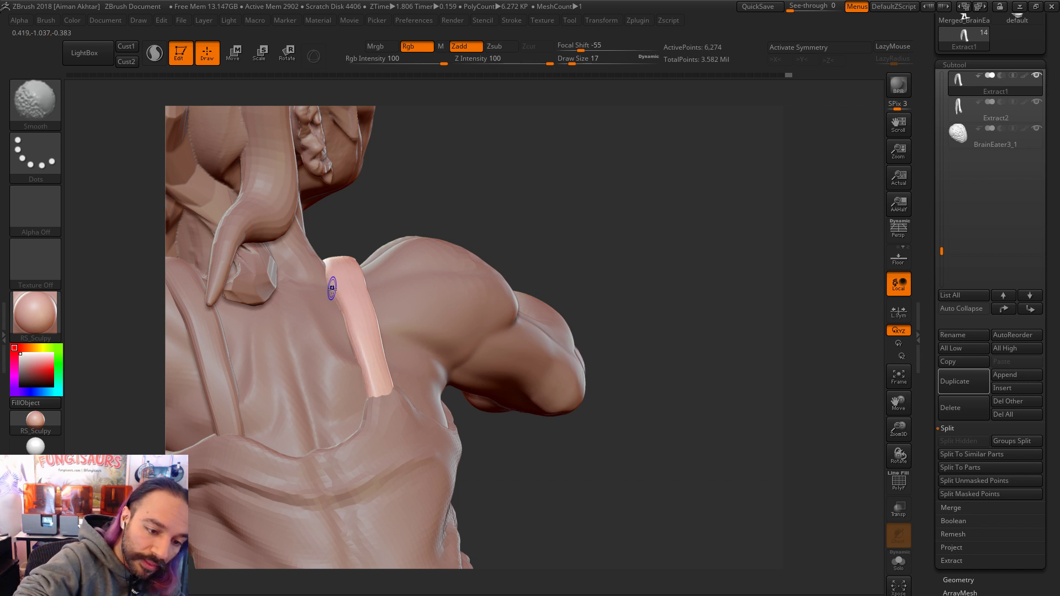
{"action": "key", "text": "shift"}
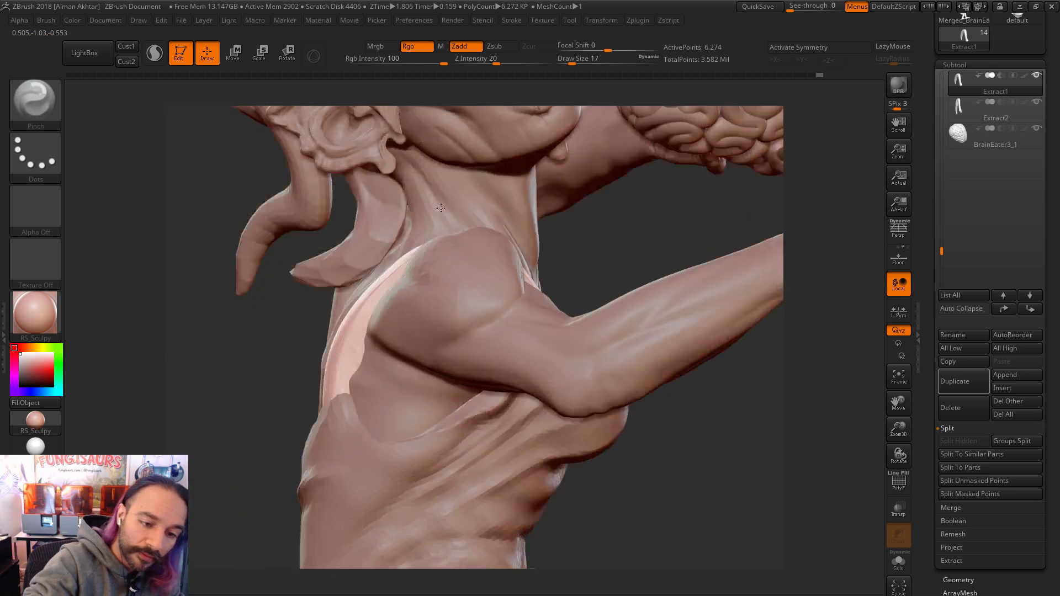
{"action": "left_click_drag", "start_coordinate": [441, 207], "coordinate": [265, 238]}
{"action": "left_click_drag", "start_coordinate": [740, 315], "coordinate": [553, 325]}
{"action": "key", "text": "shift"}
Step: Select the left shoulder strap's subtool and sharpen its edges over the shoulder and back with the Pinch brush at draw size 17
{"action": "left_click", "coordinate": [532, 286], "text": "alt"}
{"action": "left_click_drag", "start_coordinate": [719, 355], "coordinate": [585, 276]}
{"action": "left_click_drag", "start_coordinate": [634, 199], "coordinate": [311, 263]}
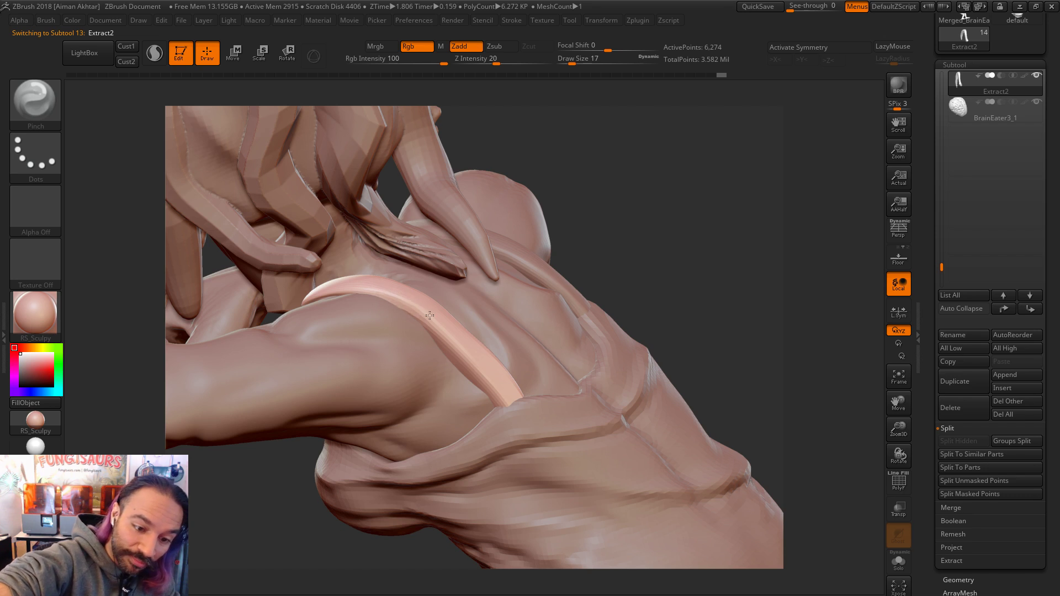
{"action": "mouse_move", "coordinate": [652, 242]}
{"action": "left_mouse_down"}
{"action": "mouse_move", "coordinate": [514, 265]}
{"action": "mouse_move", "coordinate": [406, 300]}
{"action": "left_mouse_up"}
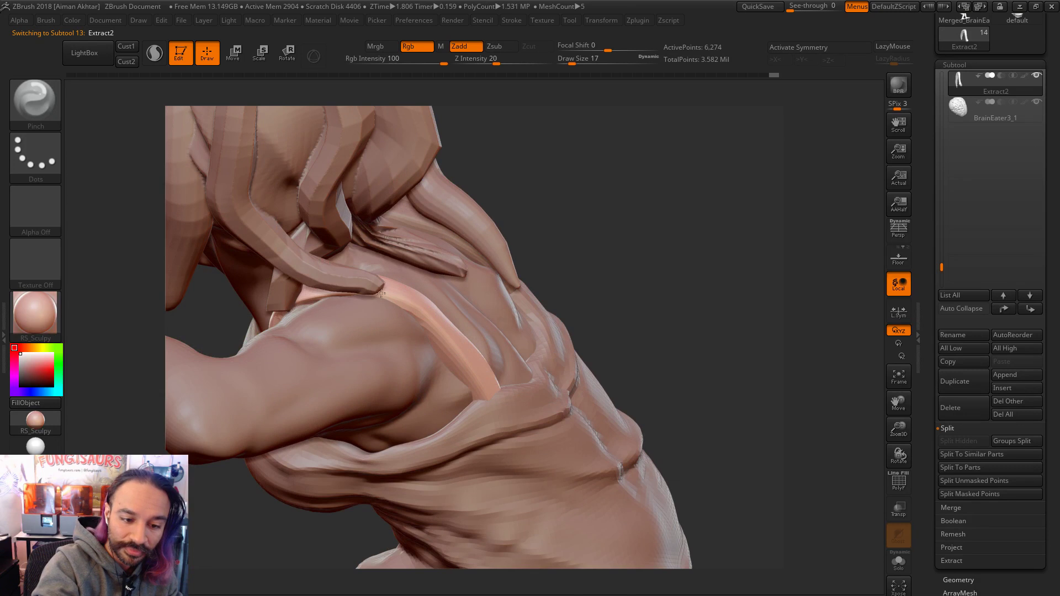
{"action": "left_click_drag", "start_coordinate": [572, 230], "coordinate": [397, 300]}
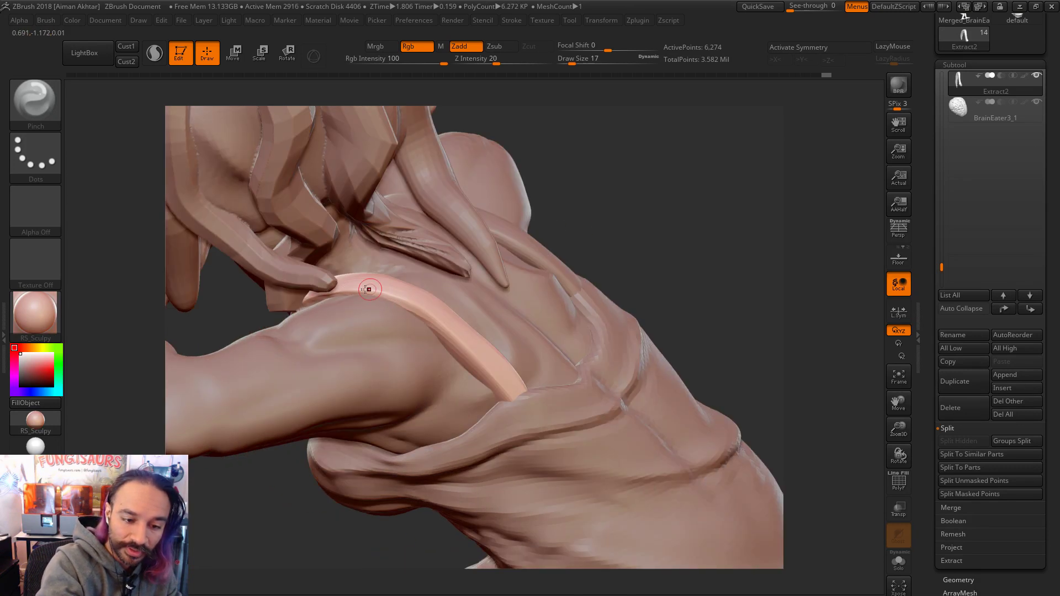
{"action": "mouse_move", "coordinate": [574, 238]}
{"action": "left_mouse_down"}
{"action": "mouse_move", "coordinate": [381, 290]}
{"action": "mouse_move", "coordinate": [399, 318]}
{"action": "left_mouse_up"}
{"action": "left_click_drag", "start_coordinate": [370, 282], "coordinate": [475, 346], "text": "shift"}
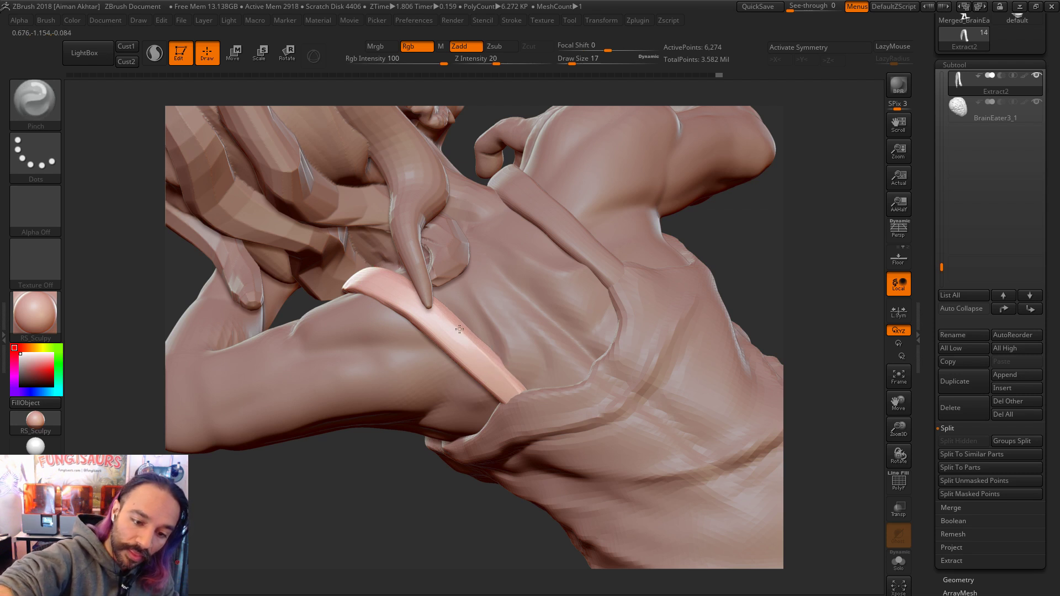
{"action": "mouse_move", "coordinate": [453, 324]}
{"action": "left_mouse_down"}
{"action": "mouse_move", "coordinate": [525, 407]}
{"action": "mouse_move", "coordinate": [694, 369]}
{"action": "mouse_move", "coordinate": [679, 383]}
{"action": "mouse_move", "coordinate": [622, 381]}
{"action": "mouse_move", "coordinate": [597, 420]}
{"action": "left_mouse_up"}
Step: Select the Merged_BrainEater4 body subtool and merge the dress and both strap subtools down into it
{"action": "key", "text": "f"}
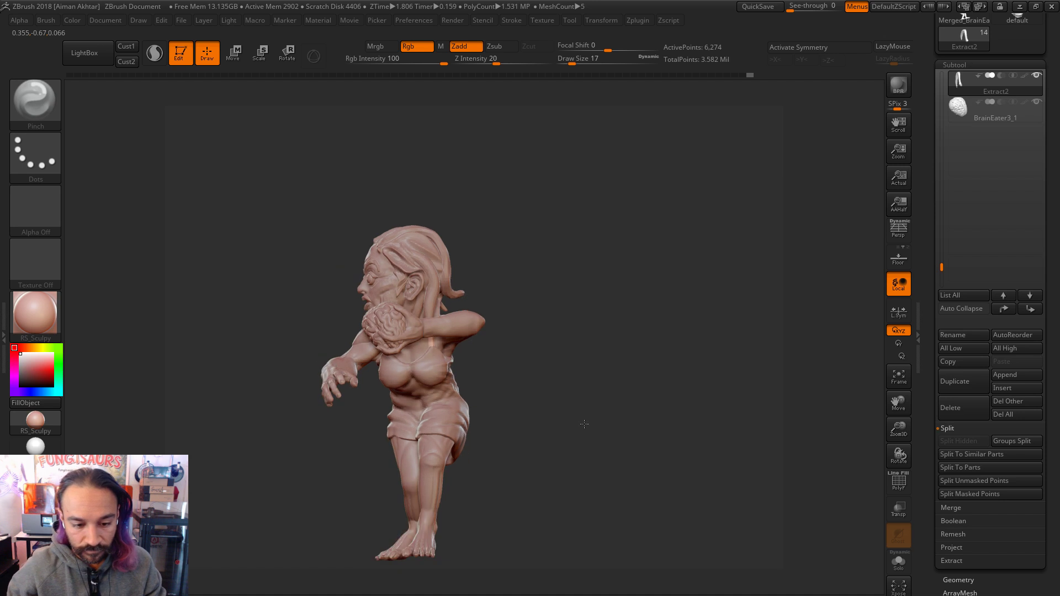
{"action": "key", "text": "f"}
{"action": "left_click", "coordinate": [476, 360], "text": "alt"}
{"action": "left_click_drag", "start_coordinate": [941, 235], "coordinate": [941, 187]}
{"action": "left_click", "coordinate": [957, 112]}
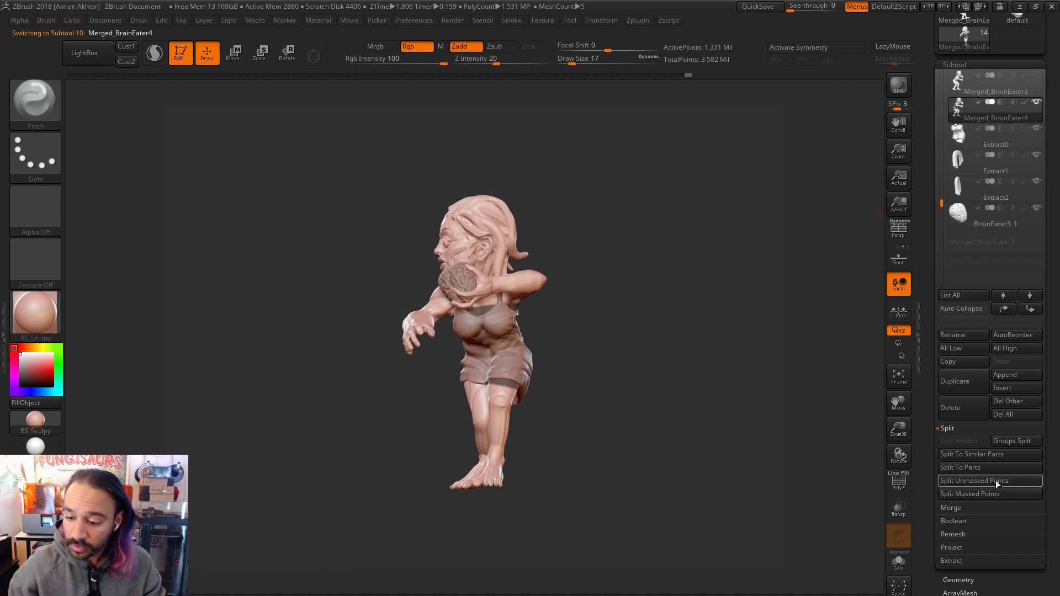
{"action": "left_click", "coordinate": [970, 509]}
{"action": "left_click", "coordinate": [972, 456]}
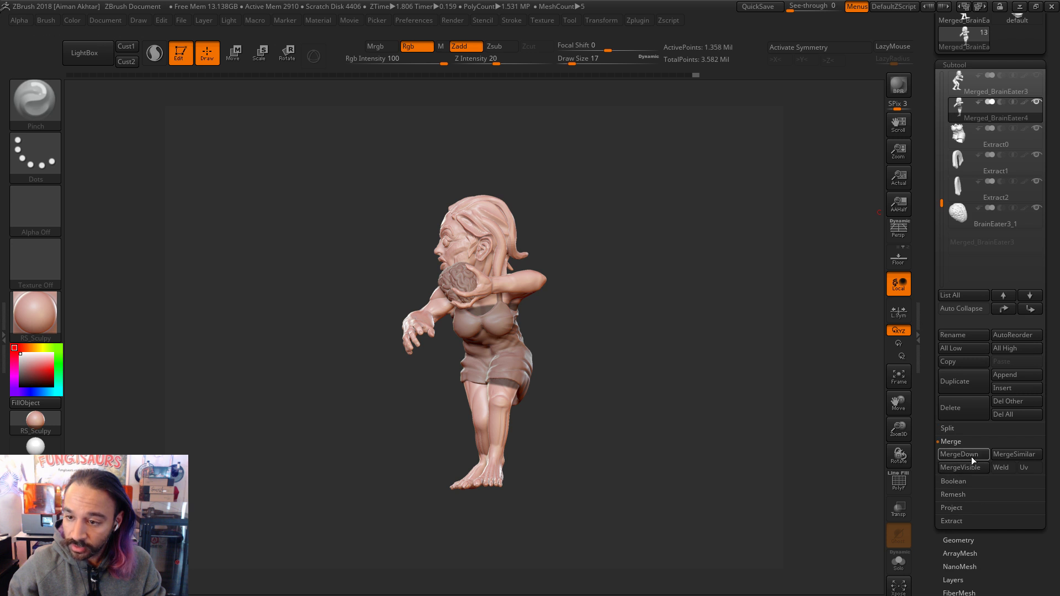
{"action": "left_click", "coordinate": [971, 457]}
{"action": "left_click", "coordinate": [971, 457]}
Step: Clear the leftover mask from the figure and merge the brain subtool down into it
{"action": "left_click_drag", "start_coordinate": [616, 447], "coordinate": [539, 433]}
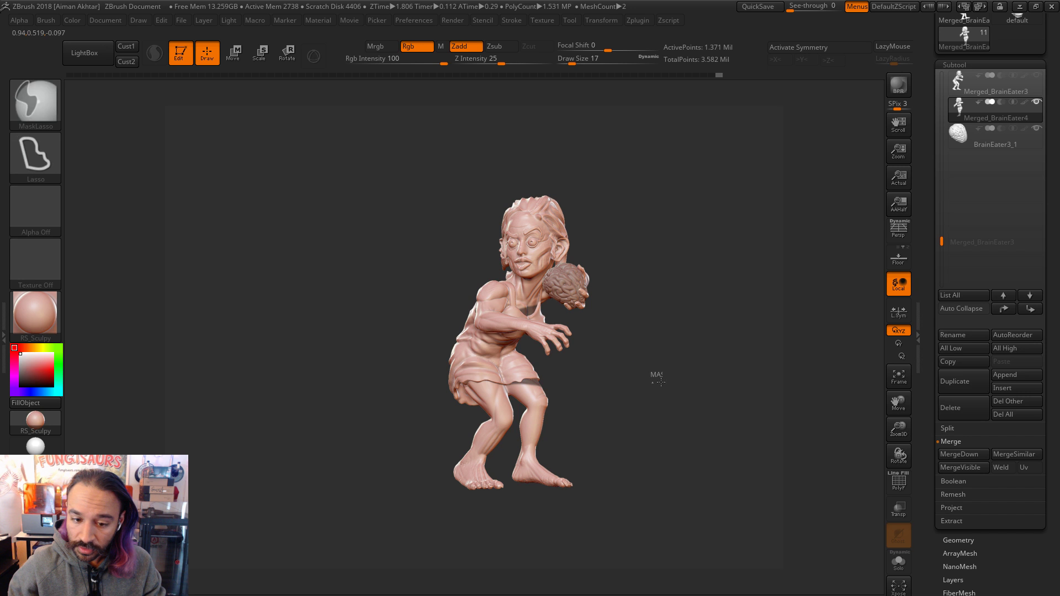
{"action": "left_click_drag", "start_coordinate": [665, 386], "coordinate": [691, 399]}
{"action": "left_click_drag", "start_coordinate": [748, 296], "coordinate": [810, 205]}
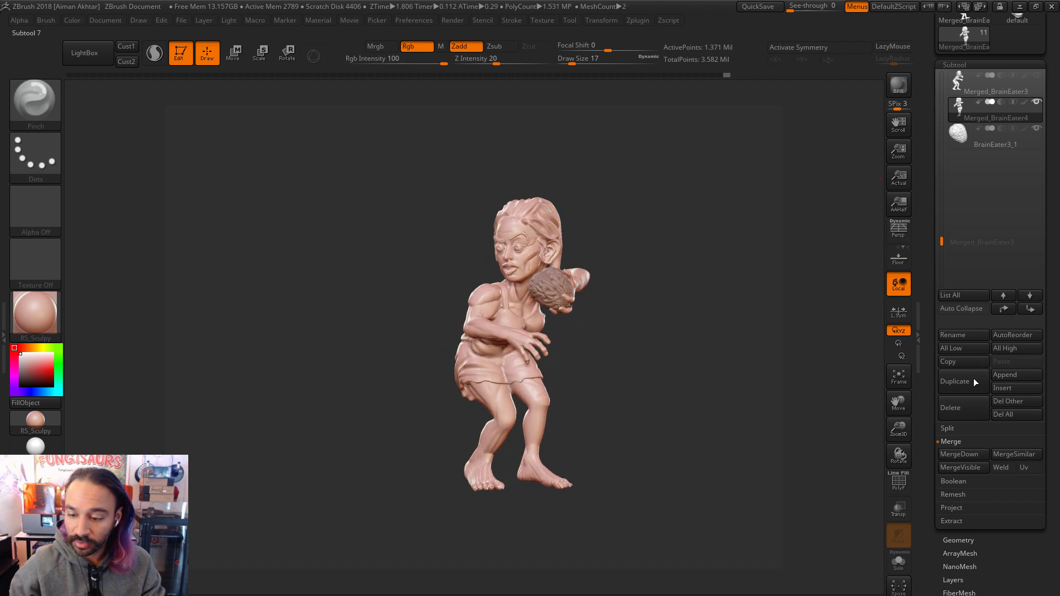
{"action": "left_click", "coordinate": [959, 454]}
Step: Smooth the right shoulder area at draw size 39 and the chest and dress's side at draw size 101 with the Smooth brush
{"action": "left_click_drag", "start_coordinate": [660, 442], "coordinate": [618, 450]}
{"action": "left_click_drag", "start_coordinate": [686, 390], "coordinate": [729, 440]}
{"action": "left_click_drag", "start_coordinate": [701, 353], "coordinate": [713, 456], "text": "alt"}
{"action": "left_click_drag", "start_coordinate": [731, 405], "coordinate": [701, 422]}
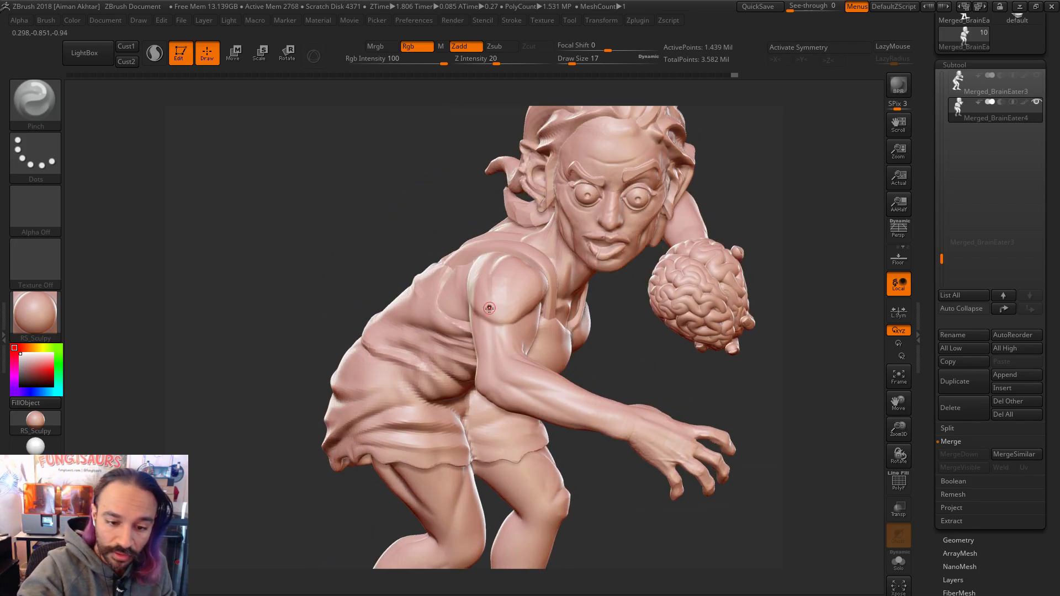
{"action": "key", "text": "s"}
{"action": "key", "text": "shift"}
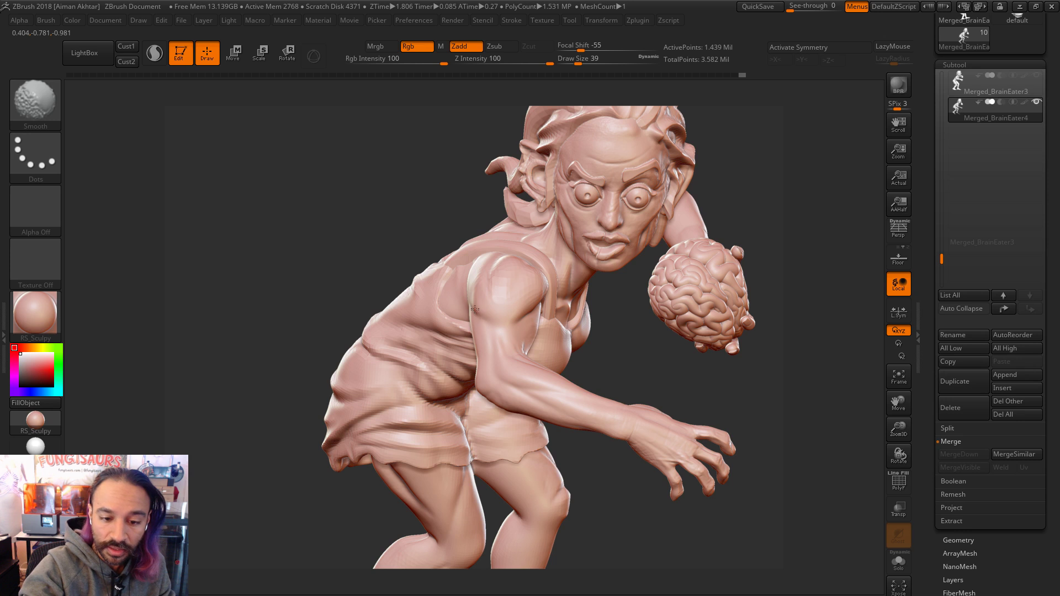
{"action": "mouse_move", "coordinate": [481, 317]}
{"action": "left_mouse_down", "text": "shift"}
{"action": "mouse_move", "coordinate": [537, 296]}
{"action": "mouse_move", "coordinate": [496, 271]}
{"action": "left_mouse_up", "text": "shift"}
{"action": "key", "text": "s"}
{"action": "mouse_move", "coordinate": [560, 271]}
{"action": "left_mouse_down", "text": "shift"}
{"action": "mouse_move", "coordinate": [540, 248]}
{"action": "mouse_move", "coordinate": [543, 311]}
{"action": "left_mouse_up", "text": "shift"}
{"action": "right_click_drag", "start_coordinate": [538, 395], "coordinate": [528, 348]}
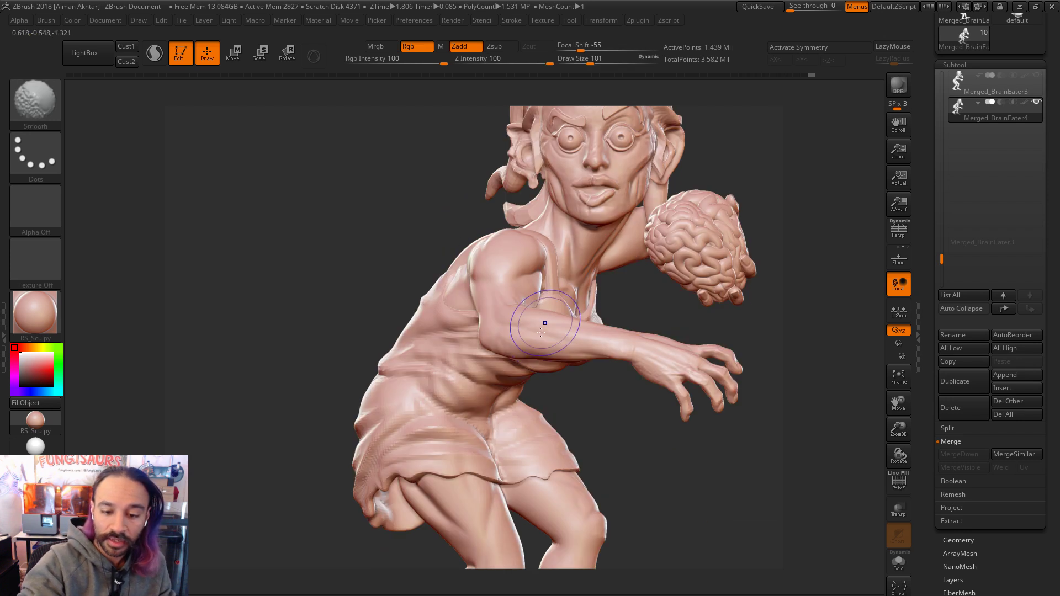
{"action": "left_click_drag", "start_coordinate": [562, 300], "coordinate": [558, 326], "text": "shift"}
{"action": "mouse_move", "coordinate": [474, 337]}
{"action": "left_mouse_down", "text": "shift"}
{"action": "mouse_move", "coordinate": [409, 374]}
{"action": "mouse_move", "coordinate": [423, 398]}
{"action": "left_mouse_up", "text": "shift"}
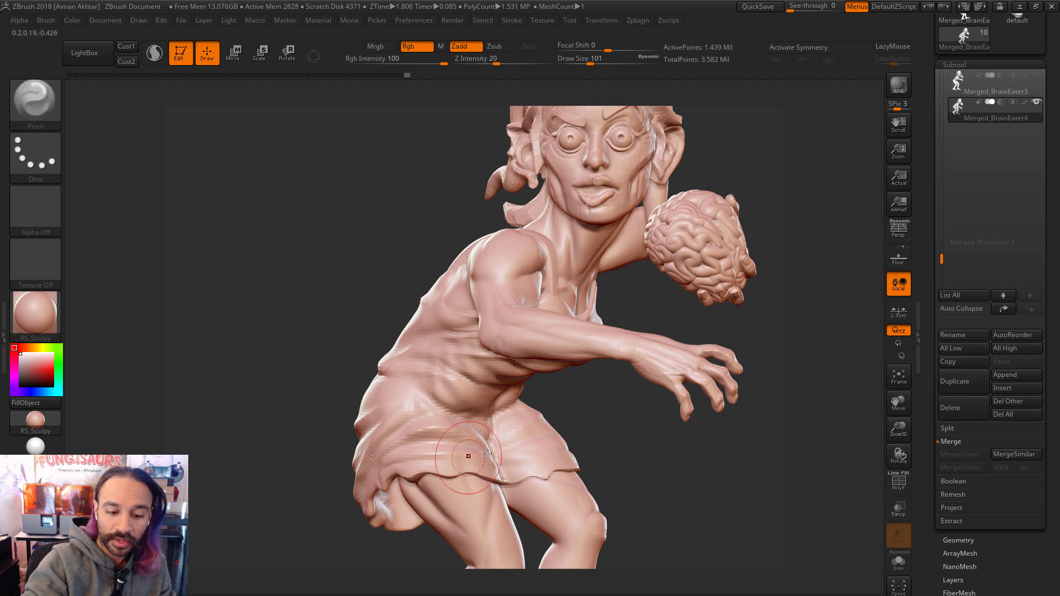
Step: Assign automatic polygroups to the separate parts of the merged figure and turn on the polyframe display
{"action": "left_click", "coordinate": [971, 541]}
{"action": "mouse_move", "coordinate": [970, 29]}
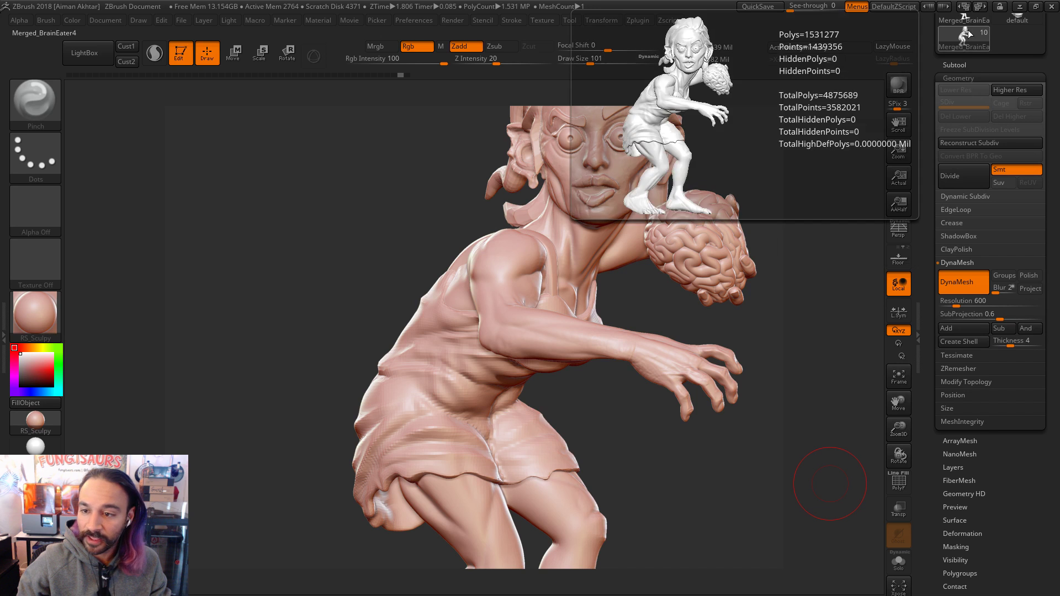
{"action": "left_click", "coordinate": [955, 65]}
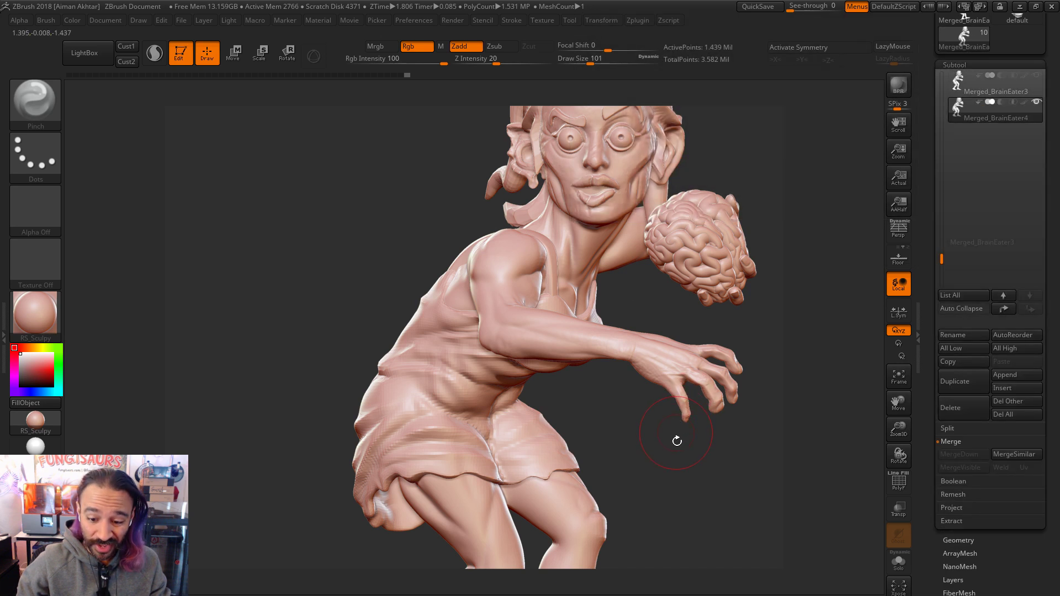
{"action": "key", "text": "ctrl+shift"}
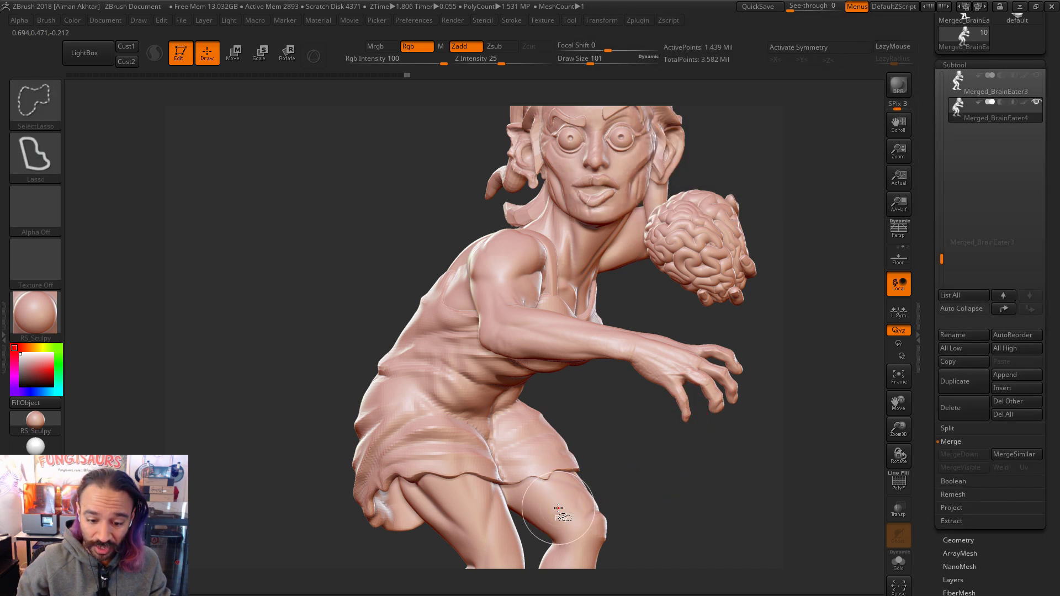
{"action": "left_click", "coordinate": [558, 508], "text": "ctrl+shift"}
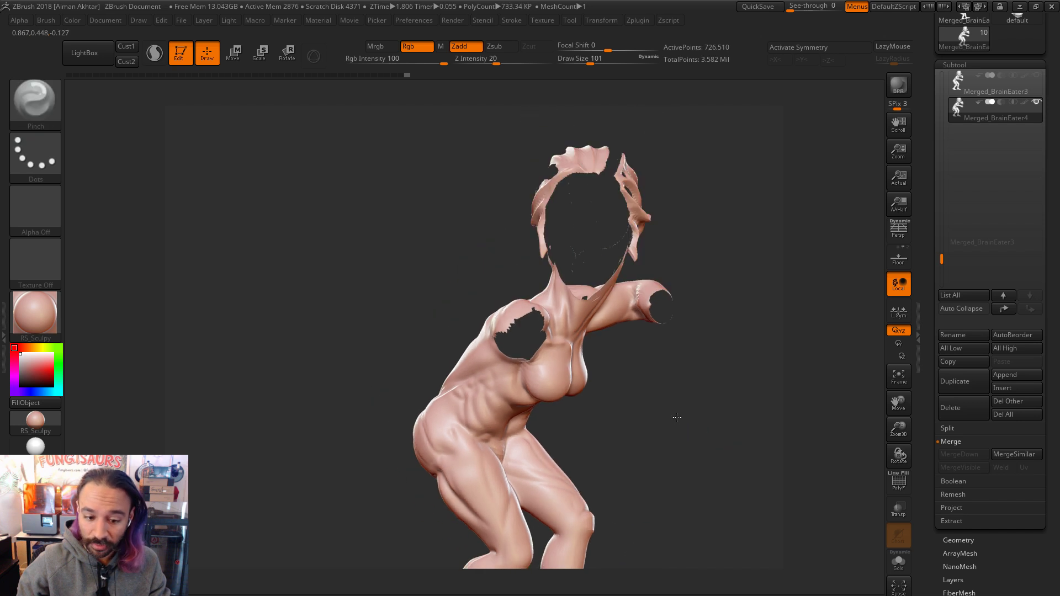
{"action": "left_click", "coordinate": [683, 435], "text": "ctrl+shift"}
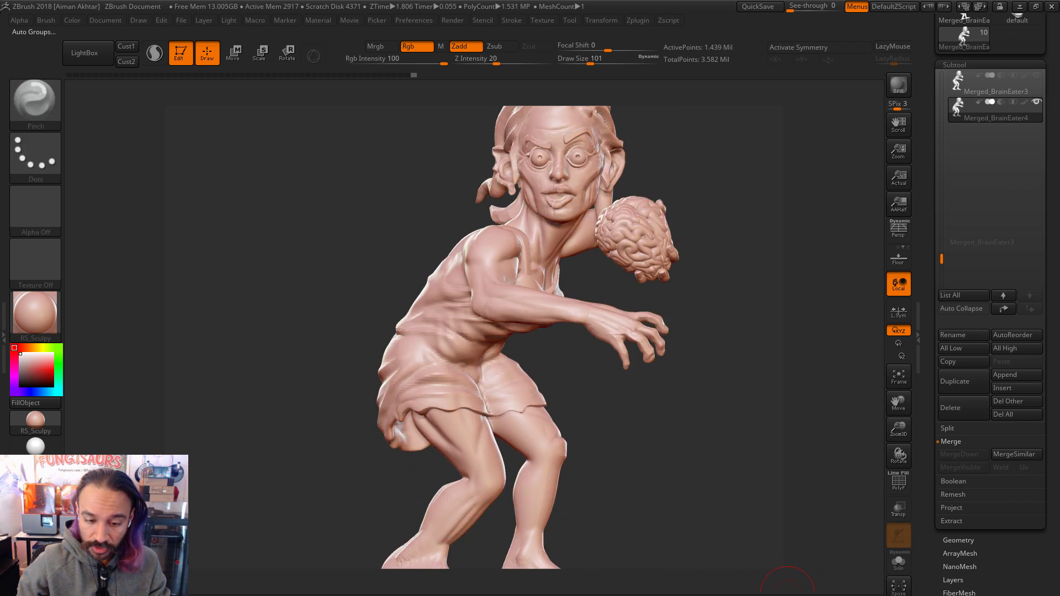
{"action": "left_click", "coordinate": [899, 482]}
Step: Hide the body's polygroup and split it off from the dress, straps and brain into its own subtool
{"action": "key", "text": "ctrl+shift"}
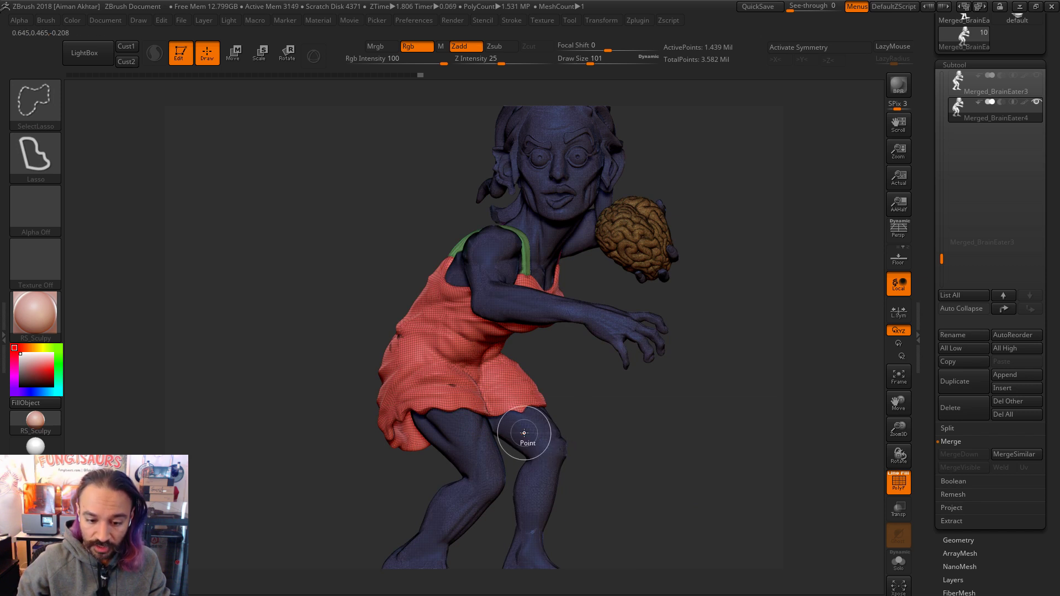
{"action": "left_click", "coordinate": [524, 433], "text": "ctrl+alt+shift"}
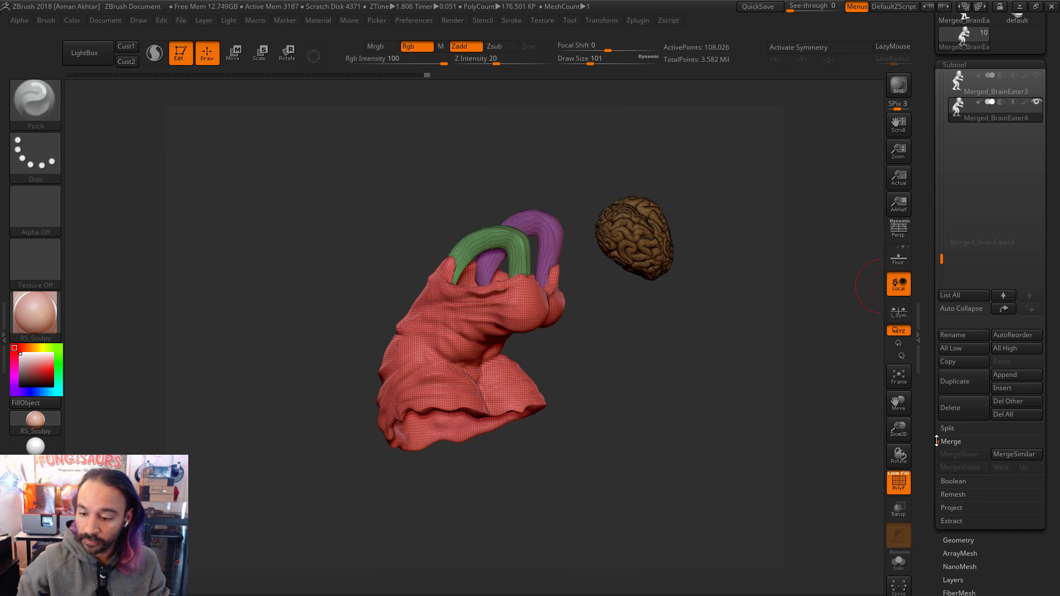
{"action": "left_click", "coordinate": [947, 428]}
{"action": "left_click", "coordinate": [959, 441]}
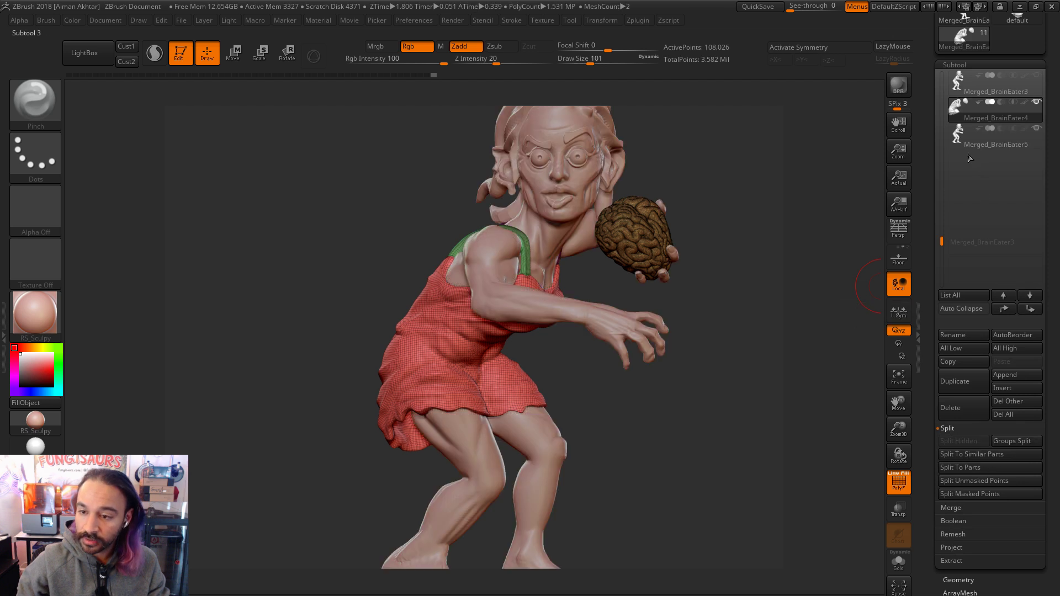
Step: Select the dress, straps and brain subtool, turn off the polyframe display and subdivide it up to level 3
{"action": "left_click", "coordinate": [960, 140]}
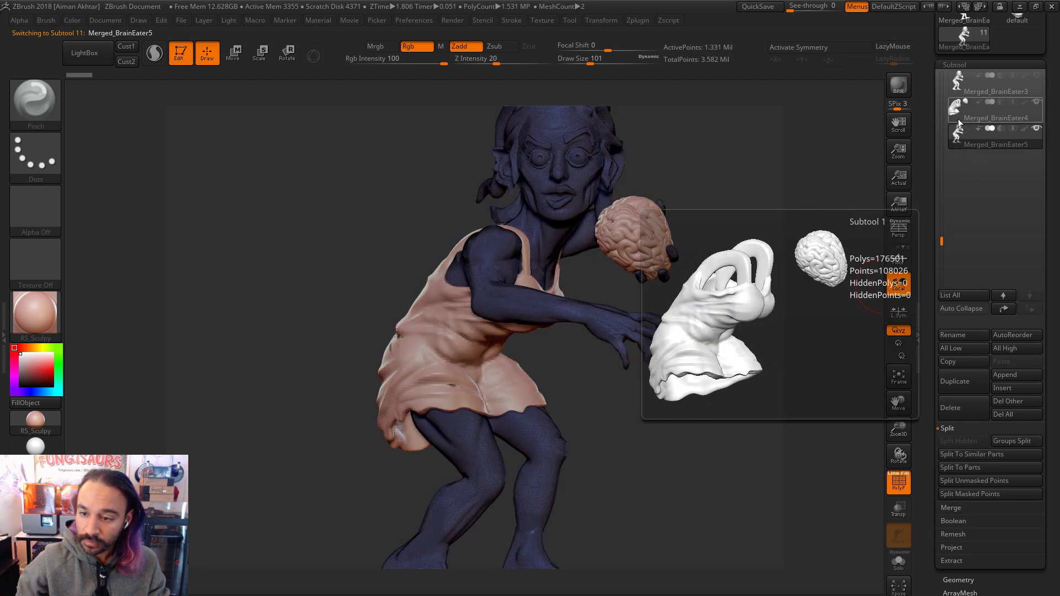
{"action": "left_click", "coordinate": [954, 115]}
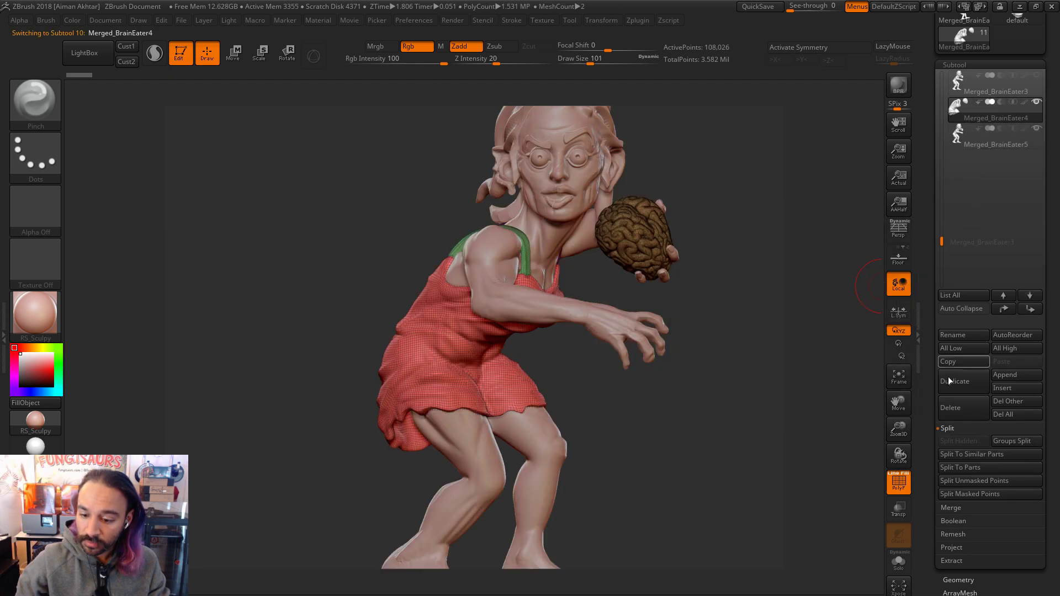
{"action": "left_click", "coordinate": [898, 483]}
{"action": "left_click", "coordinate": [957, 580]}
{"action": "left_click", "coordinate": [969, 170]}
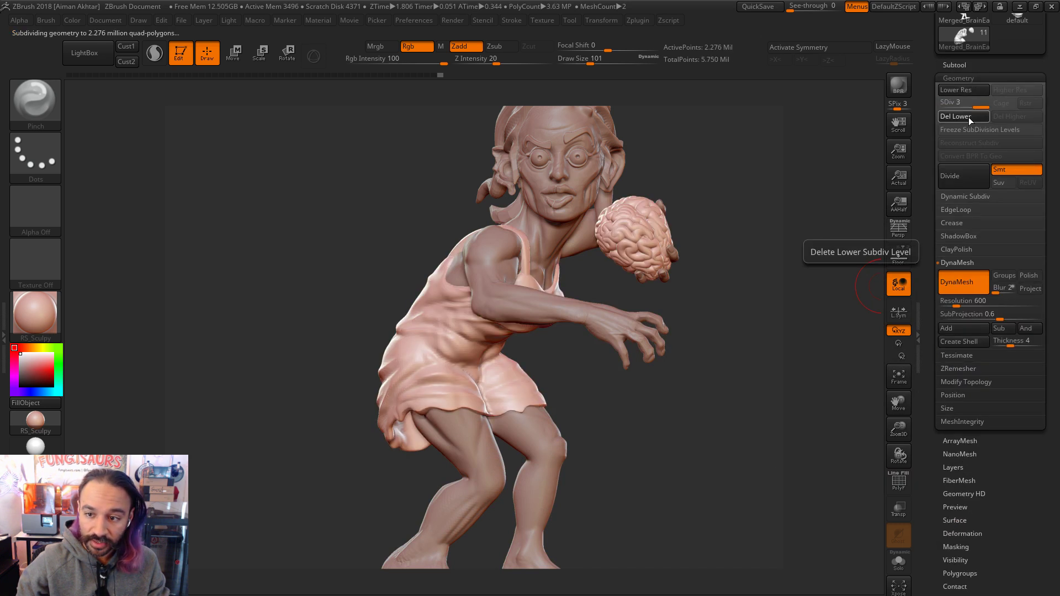
Step: Merge the subdivided dress, straps and brain subtool back down into the body subtool
{"action": "left_click", "coordinate": [955, 64]}
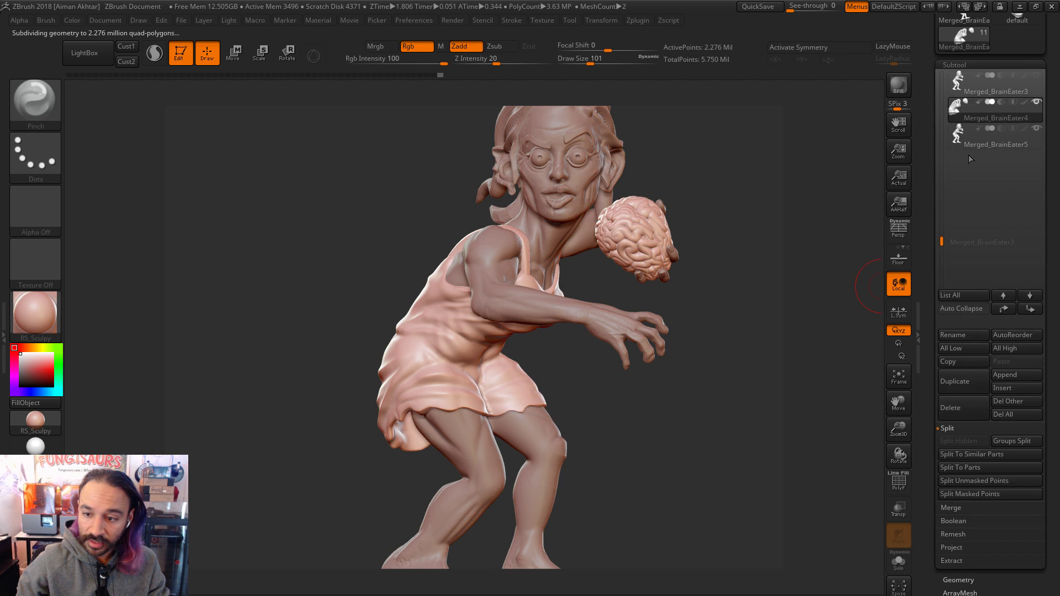
{"action": "left_click", "coordinate": [965, 508]}
{"action": "left_click", "coordinate": [962, 444]}
{"action": "left_click", "coordinate": [959, 442]}
{"action": "left_click", "coordinate": [960, 454]}
Step: Inspect the merged figure from all sides, examining the dress folds, straps, hair, arms and feet
{"action": "left_click", "coordinate": [962, 543]}
{"action": "left_click_drag", "start_coordinate": [758, 477], "coordinate": [694, 465], "text": "alt"}
{"action": "key", "text": "s"}
{"action": "left_click_drag", "start_coordinate": [557, 199], "coordinate": [553, 199]}
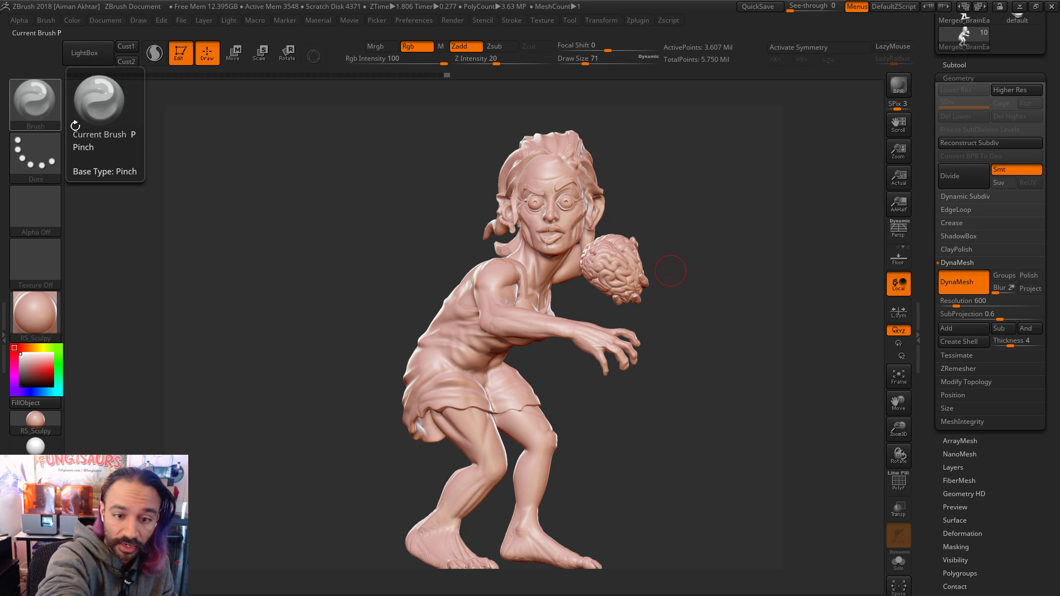
{"action": "mouse_move", "coordinate": [683, 158]}
{"action": "left_mouse_down"}
{"action": "mouse_move", "coordinate": [559, 176]}
{"action": "mouse_move", "coordinate": [533, 192]}
{"action": "mouse_move", "coordinate": [574, 164]}
{"action": "mouse_move", "coordinate": [589, 177]}
{"action": "mouse_move", "coordinate": [631, 176]}
{"action": "mouse_move", "coordinate": [602, 210]}
{"action": "left_mouse_up"}
{"action": "key", "text": "shift"}
{"action": "left_click_drag", "start_coordinate": [691, 160], "coordinate": [815, 156]}
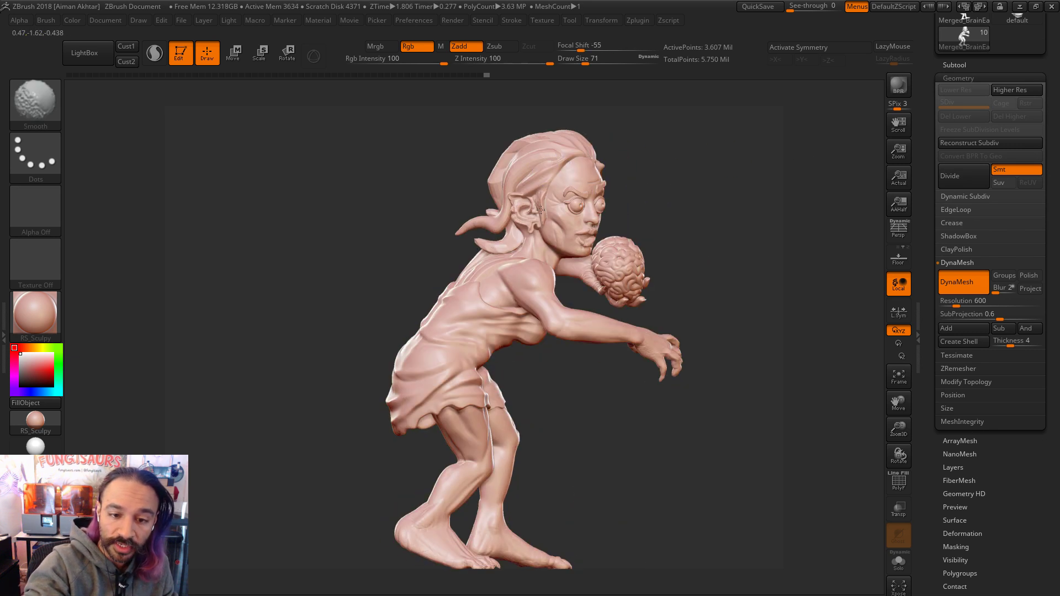
{"action": "left_click_drag", "start_coordinate": [436, 243], "coordinate": [514, 237]}
{"action": "mouse_move", "coordinate": [558, 174]}
{"action": "left_mouse_down", "text": "shift"}
{"action": "mouse_move", "coordinate": [503, 191]}
{"action": "mouse_move", "coordinate": [499, 207]}
{"action": "left_mouse_up", "text": "shift"}
{"action": "mouse_move", "coordinate": [637, 153]}
{"action": "left_mouse_down"}
{"action": "mouse_move", "coordinate": [647, 155]}
{"action": "mouse_move", "coordinate": [476, 176]}
{"action": "mouse_move", "coordinate": [479, 207]}
{"action": "mouse_move", "coordinate": [456, 207]}
{"action": "left_mouse_up"}
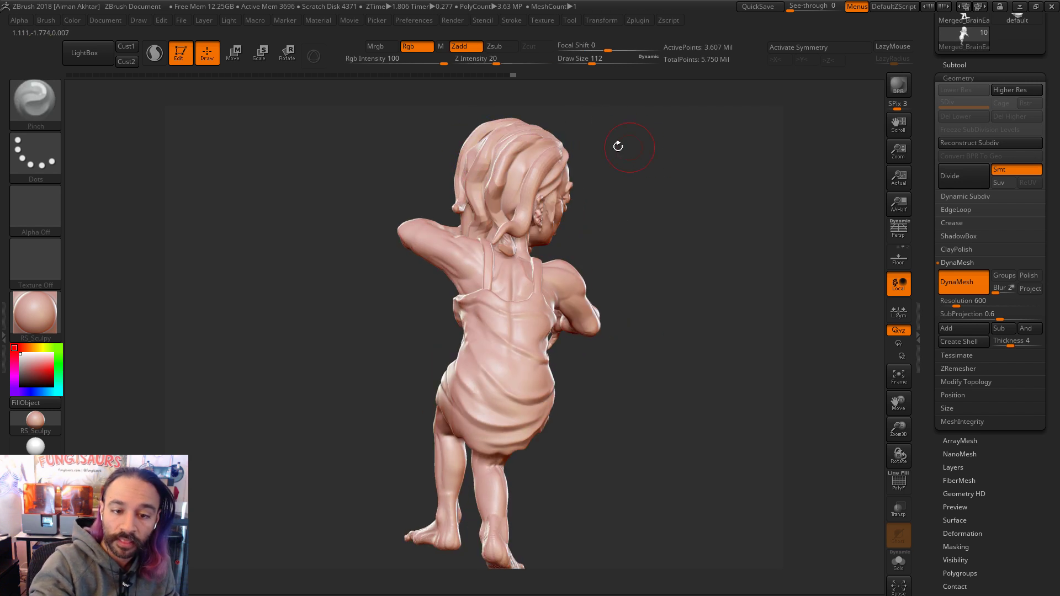
{"action": "left_click_drag", "start_coordinate": [648, 151], "coordinate": [464, 176]}
{"action": "left_click_drag", "start_coordinate": [418, 138], "coordinate": [436, 148], "text": "shift"}
{"action": "mouse_move", "coordinate": [611, 198]}
{"action": "left_mouse_down"}
{"action": "mouse_move", "coordinate": [649, 213]}
{"action": "mouse_move", "coordinate": [647, 260]}
{"action": "mouse_move", "coordinate": [675, 284]}
{"action": "left_mouse_up"}
{"action": "left_click_drag", "start_coordinate": [622, 259], "coordinate": [607, 288]}
{"action": "left_click_drag", "start_coordinate": [677, 422], "coordinate": [532, 509], "text": "alt"}
{"action": "mouse_move", "coordinate": [612, 462]}
{"action": "left_mouse_down"}
{"action": "mouse_move", "coordinate": [589, 414]}
{"action": "mouse_move", "coordinate": [589, 484]}
{"action": "mouse_move", "coordinate": [594, 190]}
{"action": "left_mouse_up"}
{"action": "left_click_drag", "start_coordinate": [590, 275], "coordinate": [658, 395]}
Step: Append a Cylinder3D subtool, select it and hide the merged figure
{"action": "left_click", "coordinate": [955, 64]}
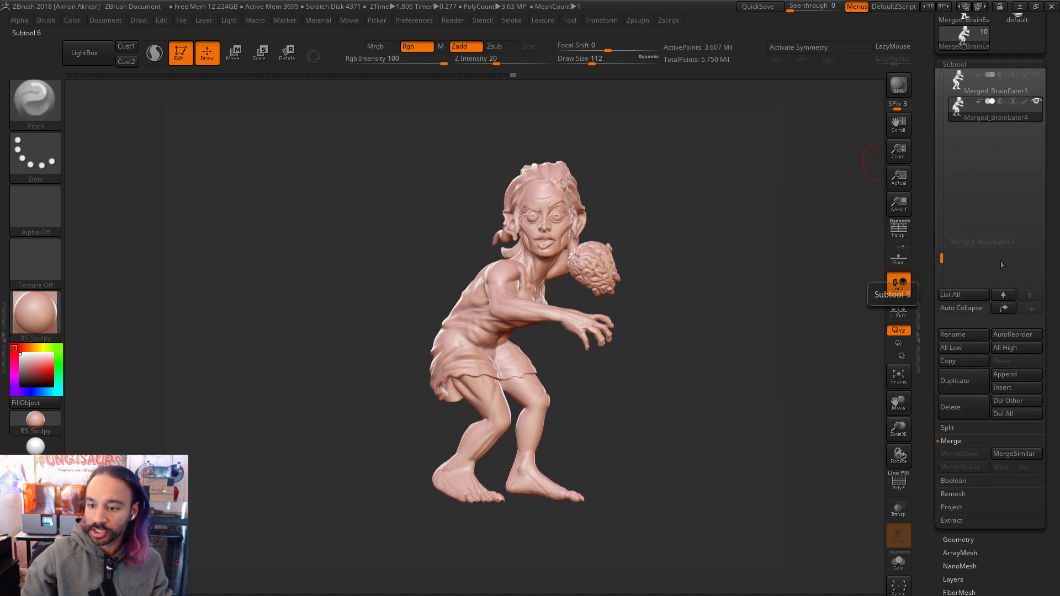
{"action": "left_click", "coordinate": [1016, 375]}
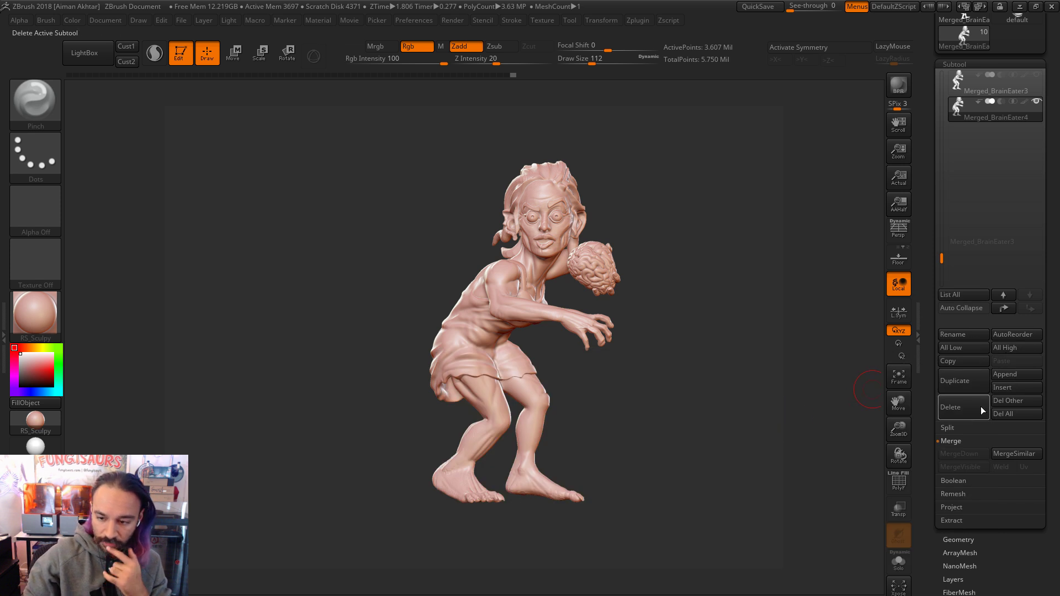
{"action": "left_click", "coordinate": [1024, 377]}
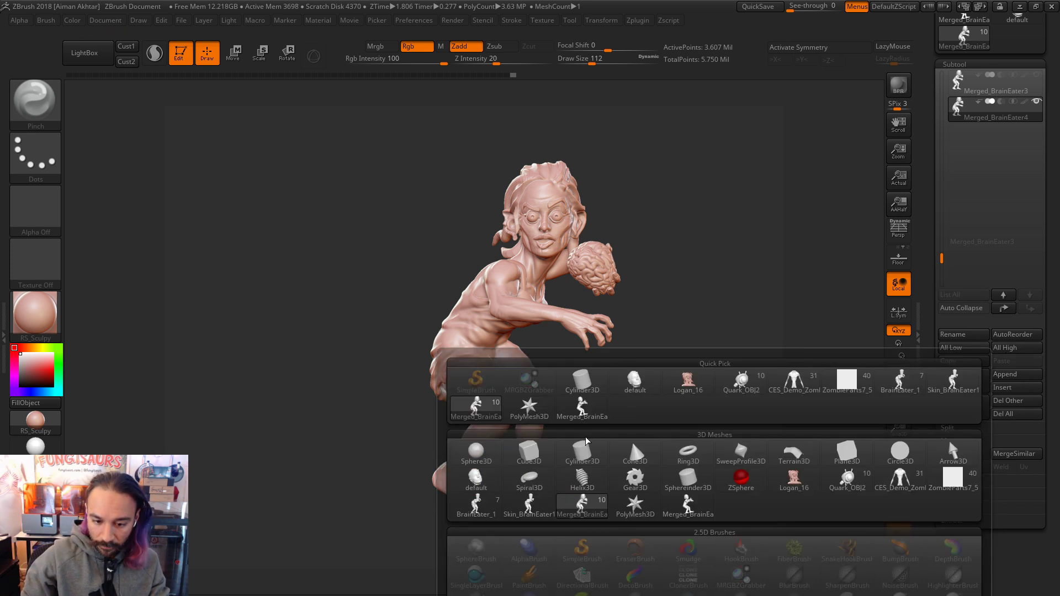
{"action": "left_click", "coordinate": [578, 454]}
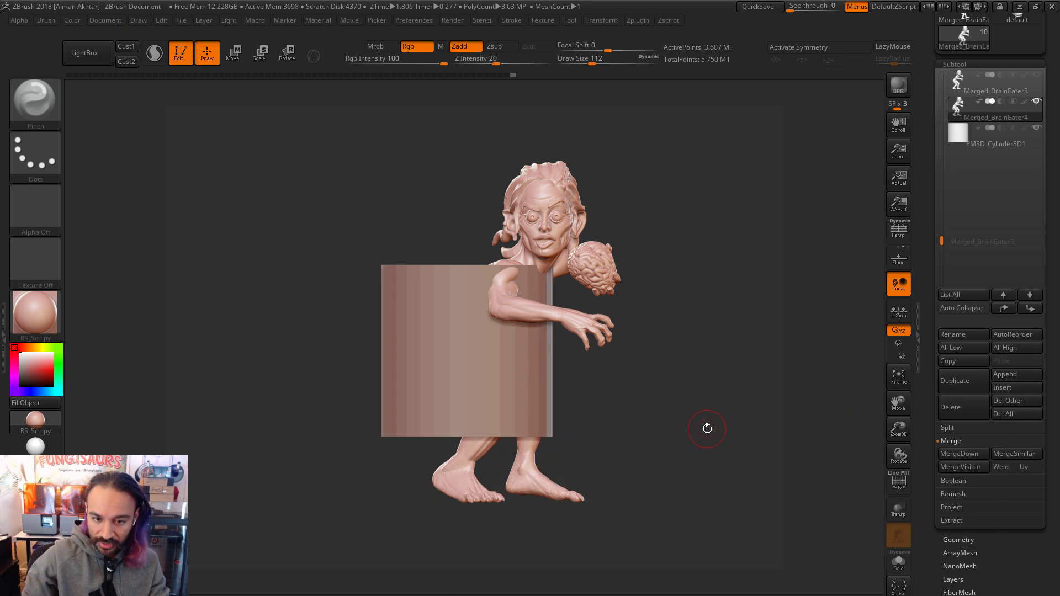
{"action": "left_click", "coordinate": [958, 130]}
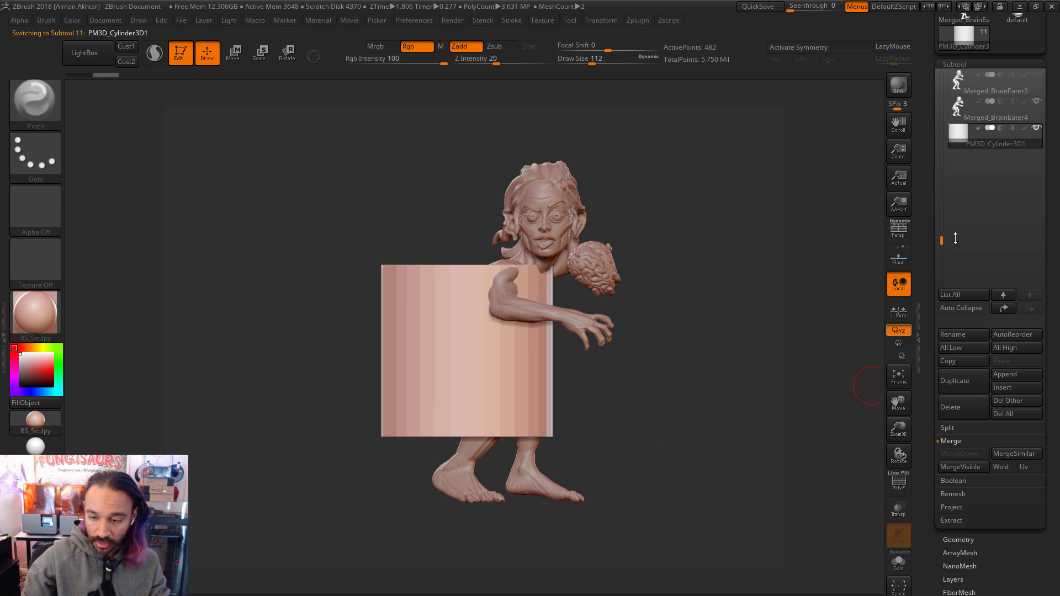
{"action": "left_click", "coordinate": [1037, 102]}
Step: Taper the cylinder along the Y axis only, narrowing its upper end
{"action": "scroll", "coordinate": [1018, 503], "scroll_direction": "down", "scroll_amount": 5}
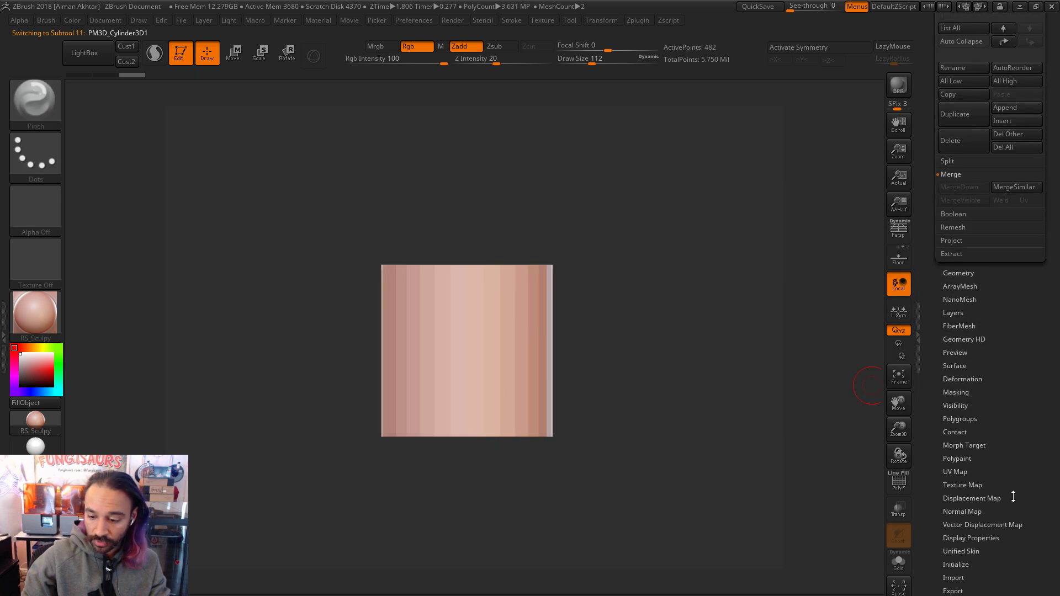
{"action": "left_click", "coordinate": [959, 383]}
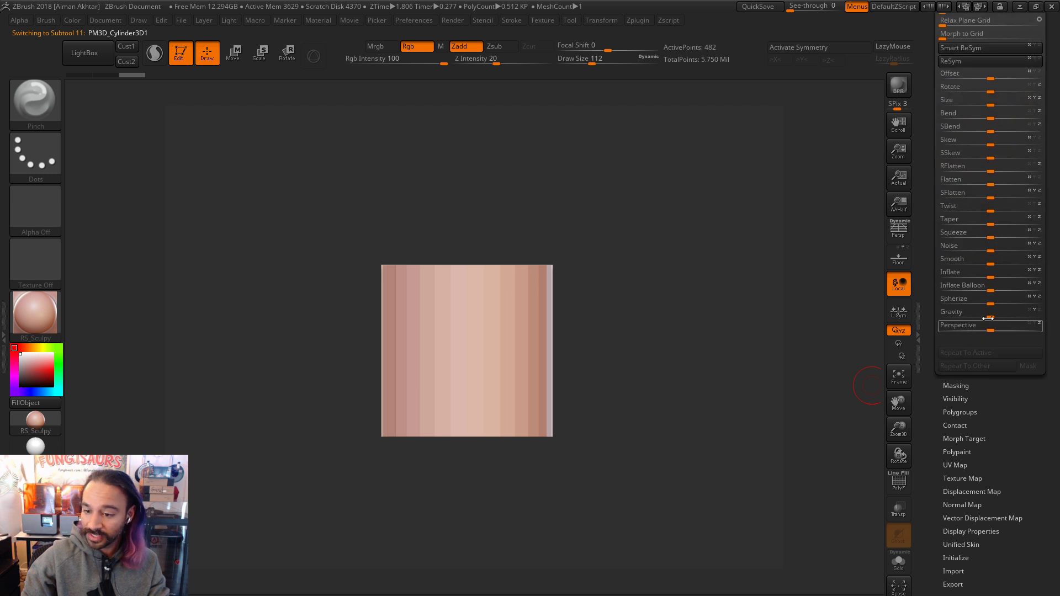
{"action": "left_click_drag", "start_coordinate": [992, 223], "coordinate": [1000, 224]}
{"action": "key", "text": "ctrl+z"}
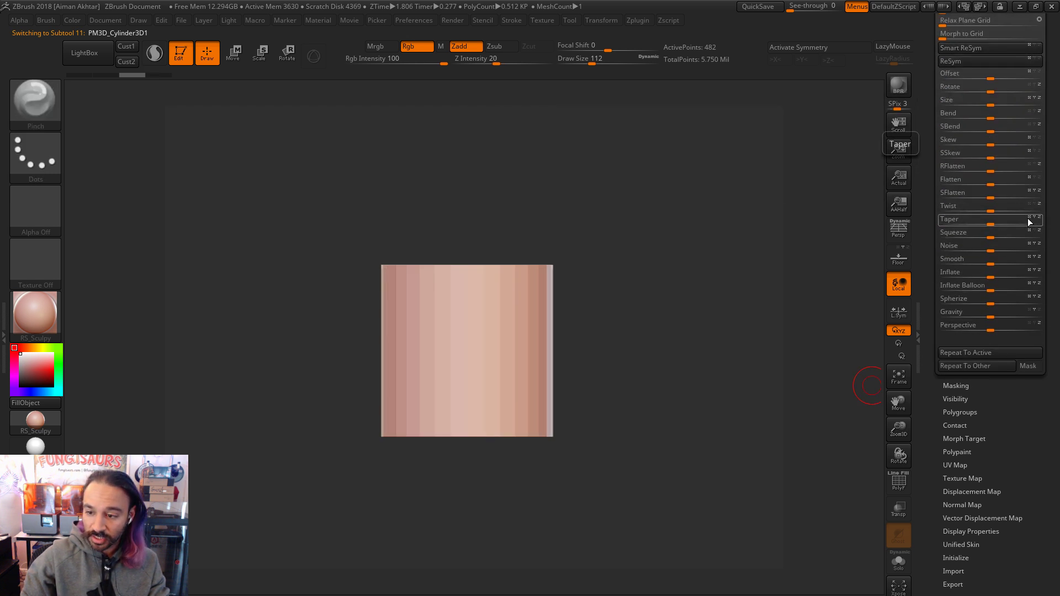
{"action": "left_click_drag", "start_coordinate": [1019, 223], "coordinate": [1005, 225]}
{"action": "left_click_drag", "start_coordinate": [791, 237], "coordinate": [729, 303]}
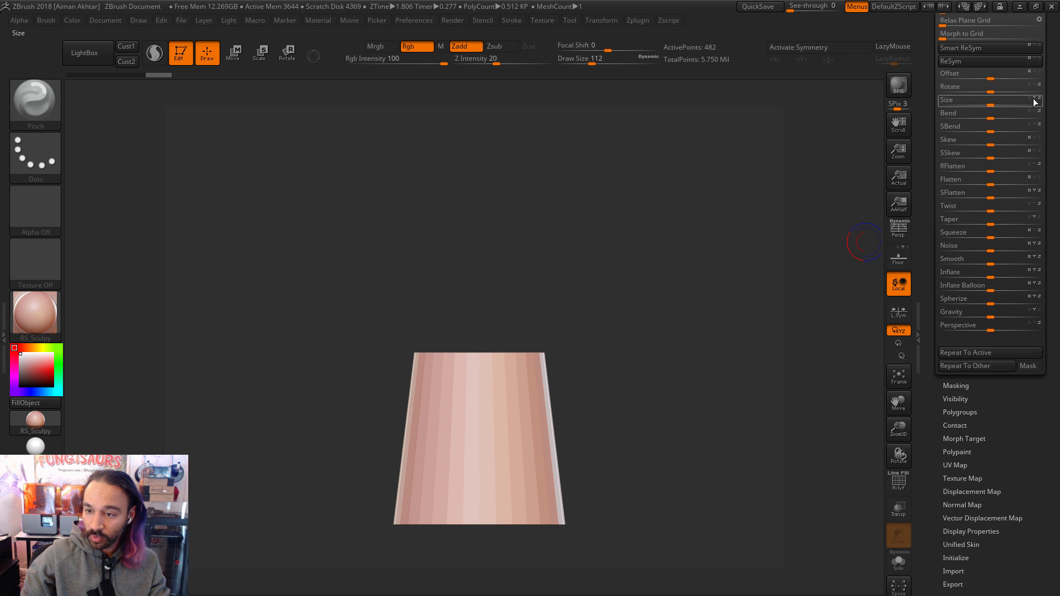
Step: Flatten the tapered cylinder into a thin disc with repeated Y-only Size deformations, starting at -100, and subdivide it up to level 5
{"action": "left_click_drag", "start_coordinate": [992, 106], "coordinate": [930, 102]}
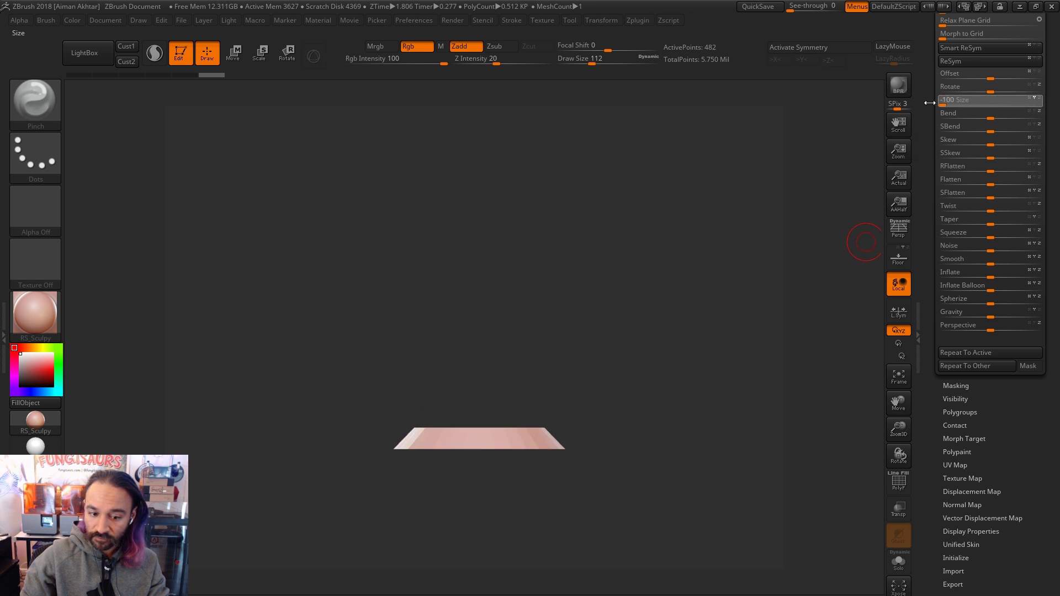
{"action": "left_click_drag", "start_coordinate": [993, 104], "coordinate": [949, 102]}
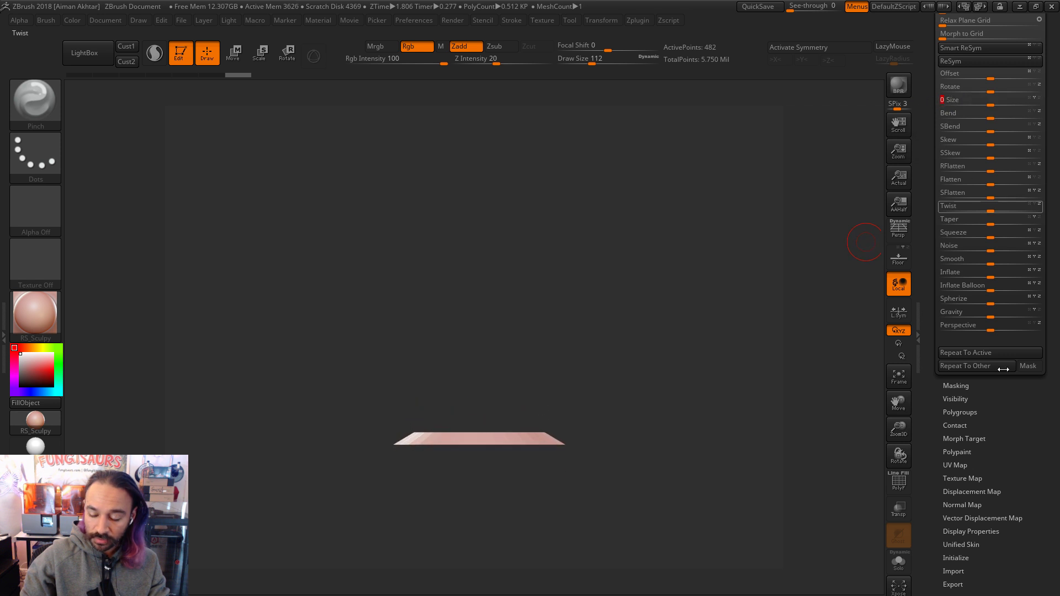
{"action": "left_click_drag", "start_coordinate": [1027, 405], "coordinate": [1028, 591]}
{"action": "left_click_drag", "start_coordinate": [1013, 130], "coordinate": [1013, 208]}
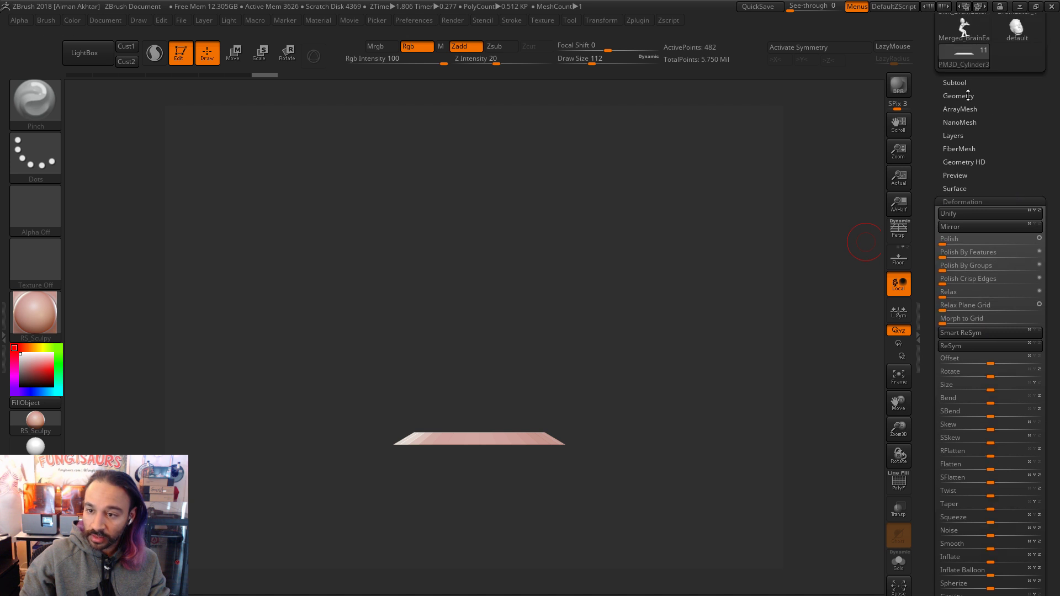
{"action": "left_click", "coordinate": [973, 100]}
{"action": "left_click", "coordinate": [973, 196]}
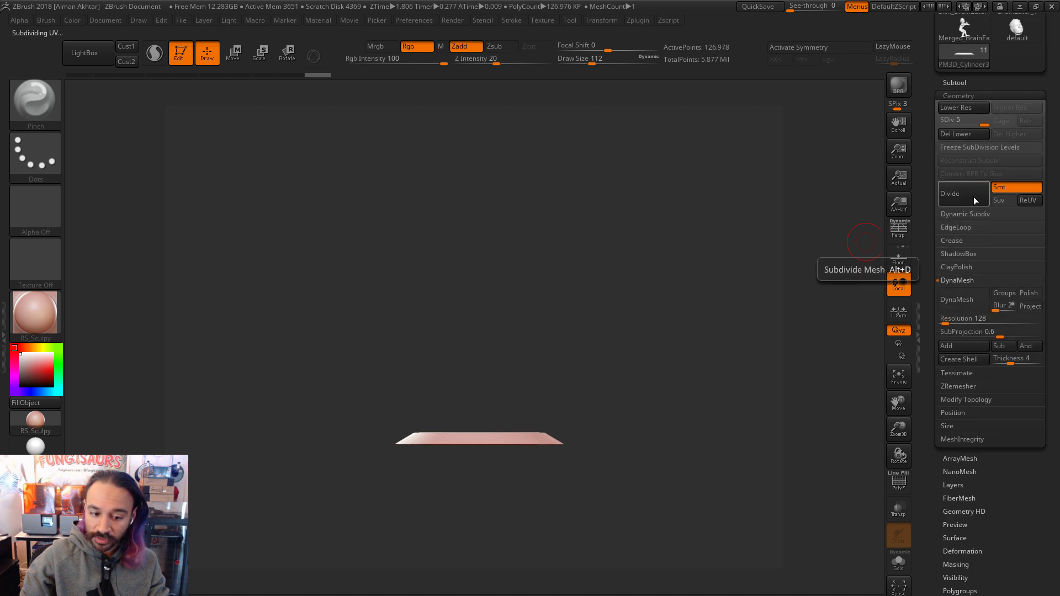
Step: Show the merged figure again and move the base disc down and sideways to sit under the feet
{"action": "left_click", "coordinate": [954, 82]}
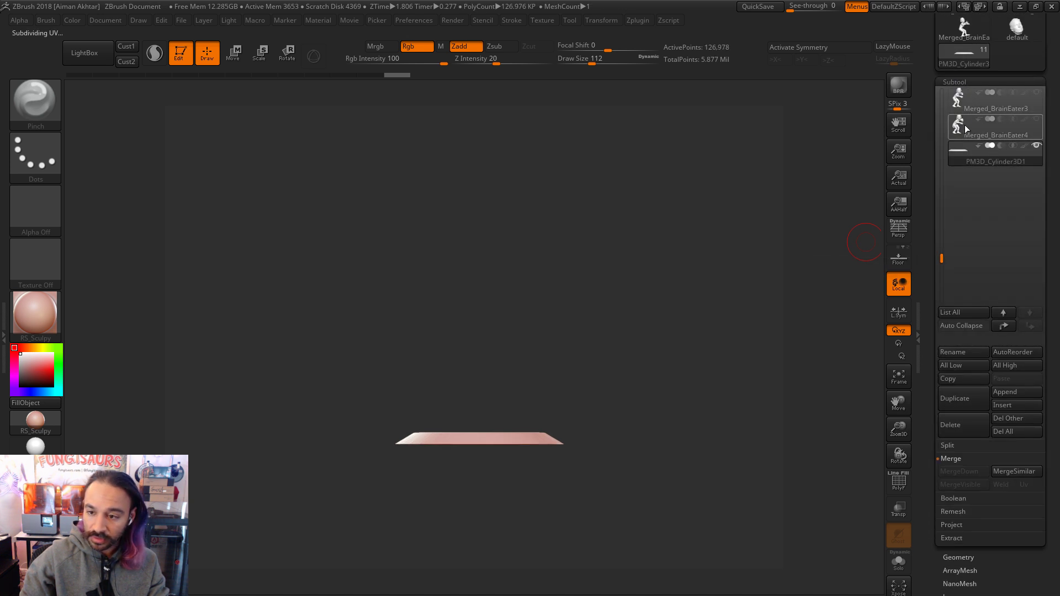
{"action": "left_click", "coordinate": [966, 157]}
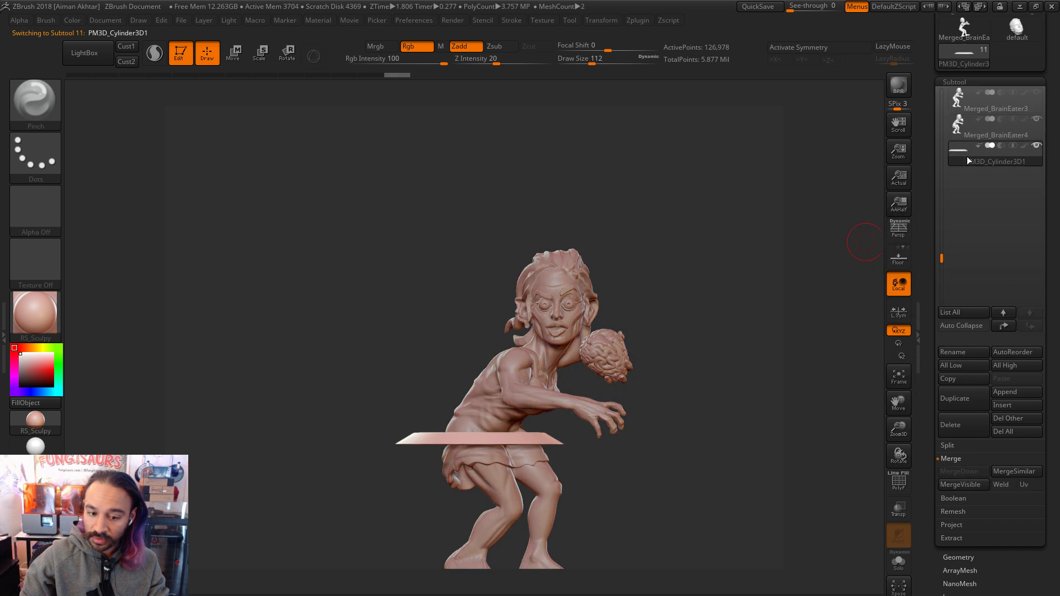
{"action": "left_click_drag", "start_coordinate": [711, 331], "coordinate": [689, 270], "text": "alt"}
{"action": "left_click", "coordinate": [240, 64]}
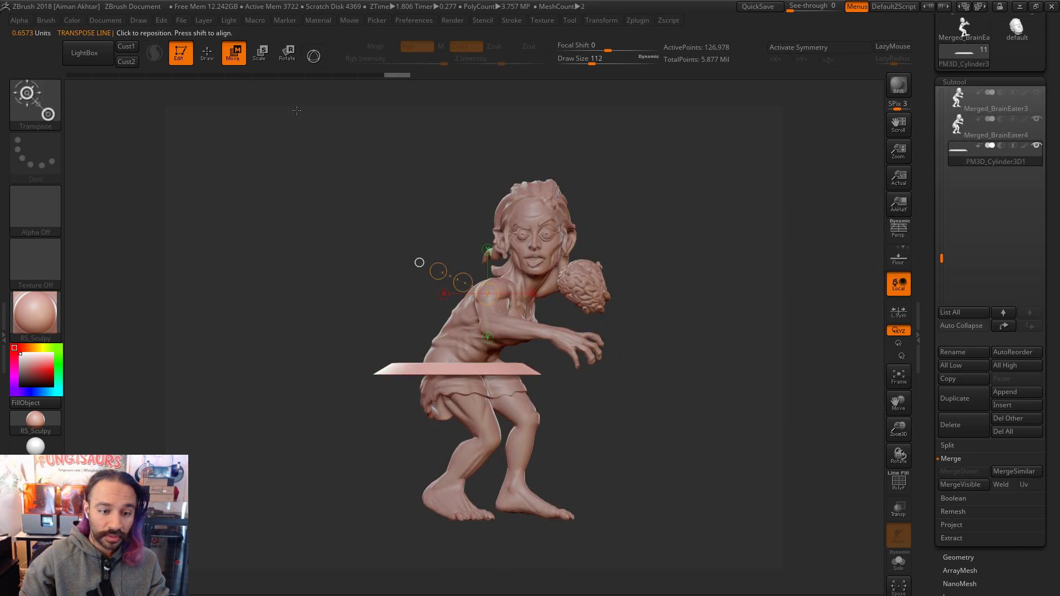
{"action": "left_click_drag", "start_coordinate": [483, 374], "coordinate": [484, 256], "text": "shift"}
{"action": "mouse_move", "coordinate": [483, 316]}
{"action": "left_mouse_down", "text": "shift"}
{"action": "mouse_move", "coordinate": [475, 477]}
{"action": "mouse_move", "coordinate": [479, 469]}
{"action": "left_mouse_up", "text": "shift"}
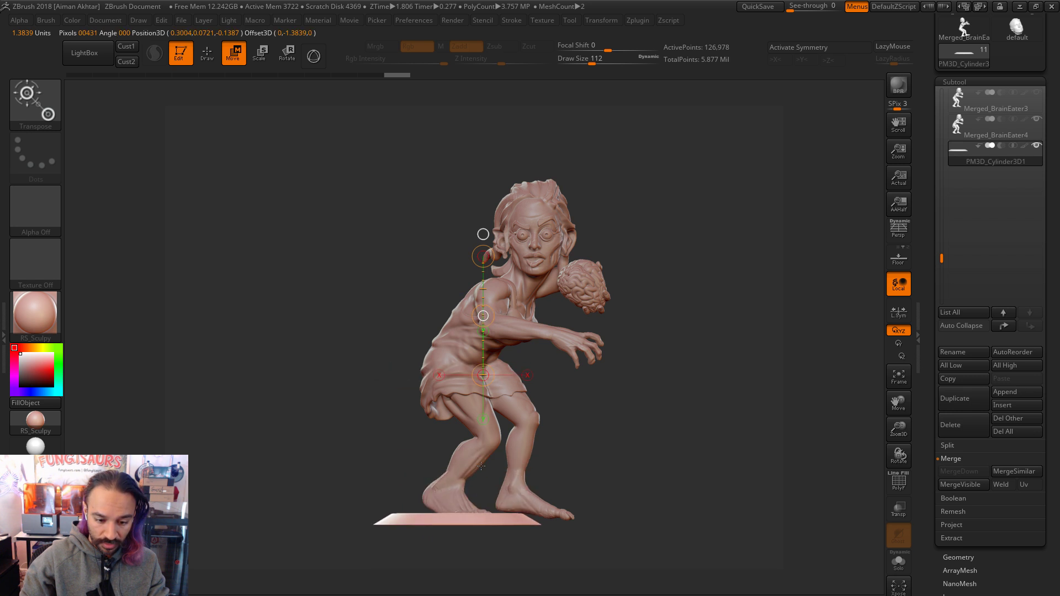
{"action": "left_click_drag", "start_coordinate": [460, 516], "coordinate": [617, 516], "text": "shift"}
{"action": "left_click_drag", "start_coordinate": [539, 516], "coordinate": [586, 516]}
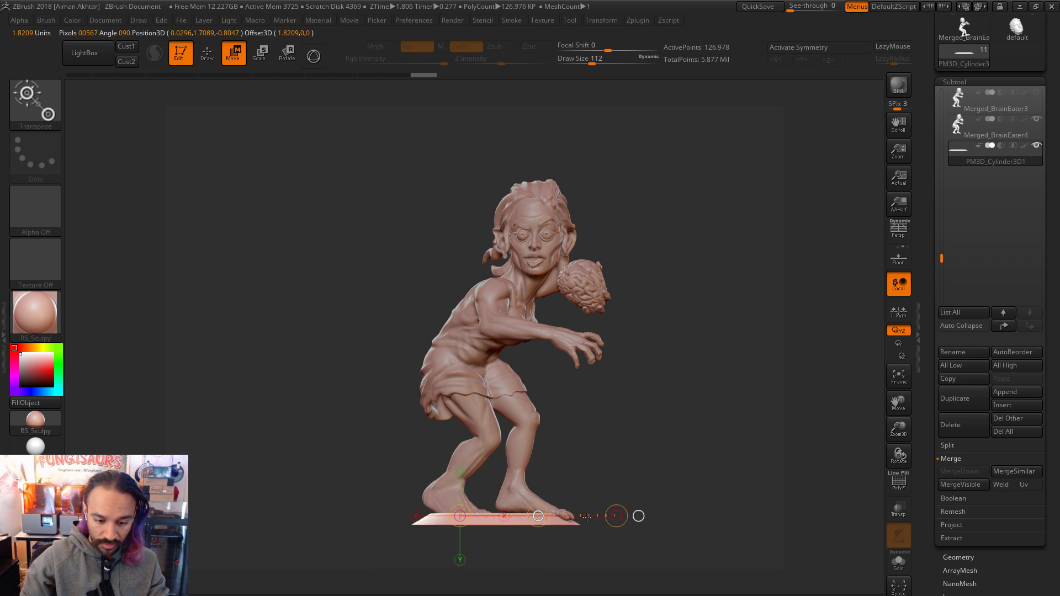
Step: Scale the base disc up around both feet and raise it slightly to meet the soles
{"action": "left_click_drag", "start_coordinate": [654, 469], "coordinate": [638, 149]}
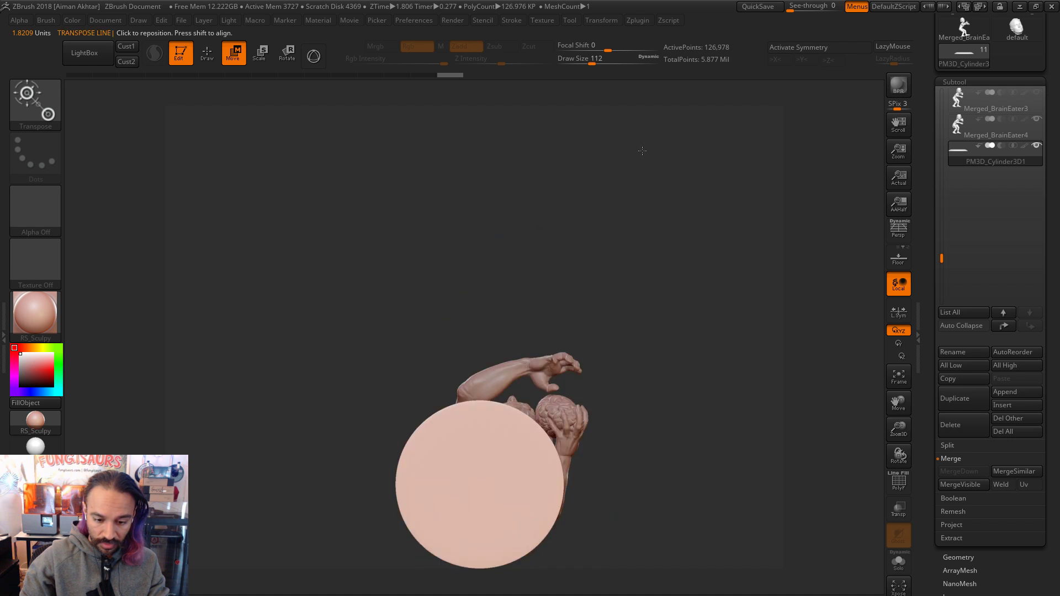
{"action": "left_click_drag", "start_coordinate": [613, 508], "coordinate": [541, 249], "text": "alt"}
{"action": "mouse_move", "coordinate": [428, 323]}
{"action": "left_mouse_down", "text": "shift"}
{"action": "mouse_move", "coordinate": [590, 317]}
{"action": "mouse_move", "coordinate": [649, 329]}
{"action": "mouse_move", "coordinate": [669, 386]}
{"action": "mouse_move", "coordinate": [658, 381]}
{"action": "mouse_move", "coordinate": [664, 426]}
{"action": "left_mouse_up", "text": "shift"}
{"action": "key", "text": "e"}
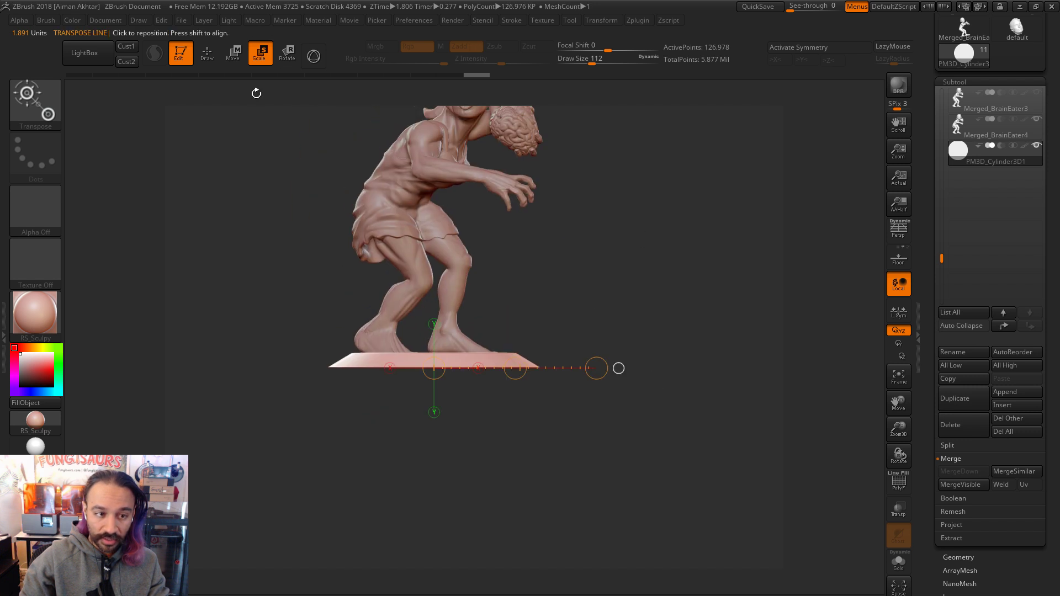
{"action": "left_click", "coordinate": [226, 55]}
{"action": "left_click_drag", "start_coordinate": [468, 361], "coordinate": [469, 248], "text": "shift"}
{"action": "left_click_drag", "start_coordinate": [468, 303], "coordinate": [469, 303]}
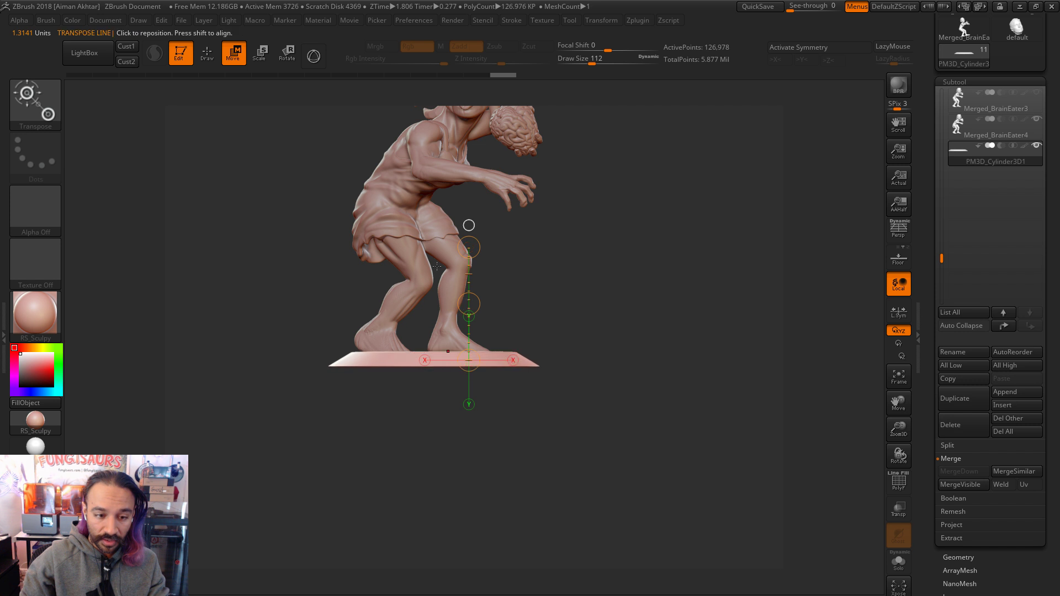
Step: Select the figure and use the Move brush to bring the front foot's toes onto the top of the base disc
{"action": "left_click", "coordinate": [207, 57]}
{"action": "left_click_drag", "start_coordinate": [653, 314], "coordinate": [642, 351], "text": "alt"}
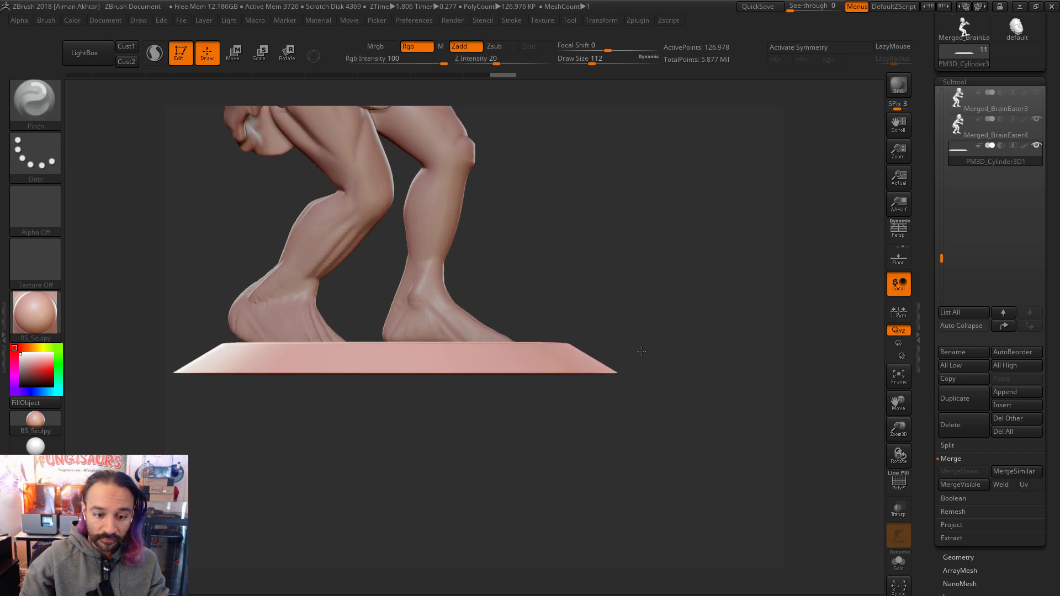
{"action": "left_click", "coordinate": [462, 329], "text": "alt"}
{"action": "key", "text": "b"}
{"action": "key", "text": "m"}
{"action": "key", "text": "v"}
{"action": "key", "text": "s"}
{"action": "left_click_drag", "start_coordinate": [542, 343], "coordinate": [547, 344]}
{"action": "left_click_drag", "start_coordinate": [604, 298], "coordinate": [569, 332]}
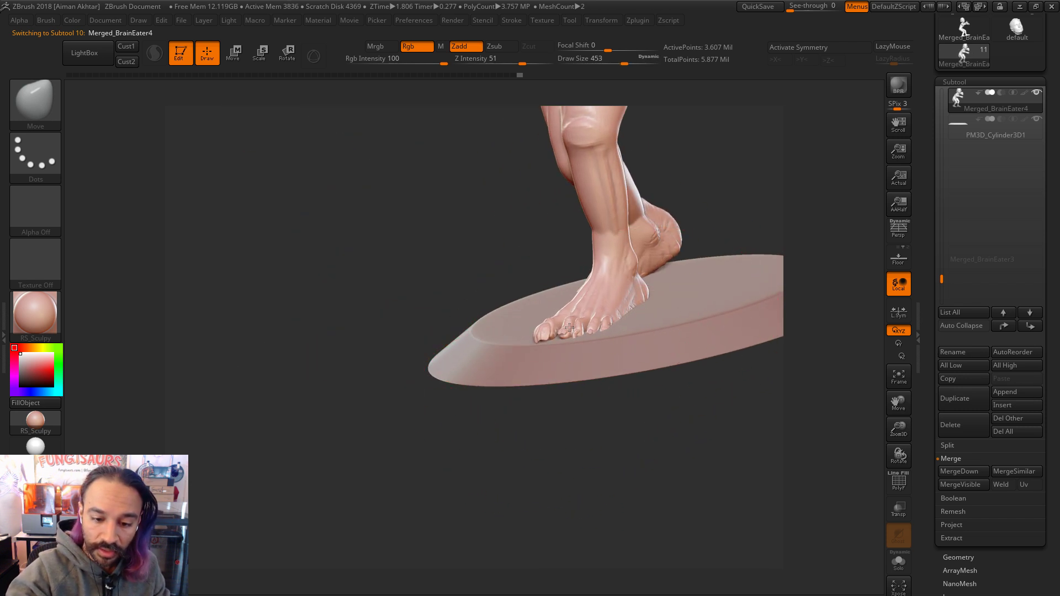
{"action": "left_click_drag", "start_coordinate": [647, 422], "coordinate": [605, 334]}
{"action": "key", "text": "s"}
{"action": "left_click", "coordinate": [602, 325]}
{"action": "left_click_drag", "start_coordinate": [572, 260], "coordinate": [605, 331]}
{"action": "key", "text": "s"}
{"action": "mouse_move", "coordinate": [611, 334]}
{"action": "left_mouse_down"}
{"action": "mouse_move", "coordinate": [587, 317]}
{"action": "mouse_move", "coordinate": [616, 322]}
{"action": "left_mouse_up"}
{"action": "key", "text": "s"}
Step: Adjust the side and sole of the front foot against the base with a Move brush at draw size 365
{"action": "key", "text": "s"}
{"action": "left_click_drag", "start_coordinate": [616, 237], "coordinate": [727, 241]}
{"action": "mouse_move", "coordinate": [662, 220]}
{"action": "left_mouse_down"}
{"action": "mouse_move", "coordinate": [687, 243]}
{"action": "mouse_move", "coordinate": [705, 239]}
{"action": "mouse_move", "coordinate": [687, 242]}
{"action": "left_mouse_up"}
{"action": "key", "text": "s"}
{"action": "left_click_drag", "start_coordinate": [666, 301], "coordinate": [670, 302]}
{"action": "key", "text": "s"}
{"action": "left_click", "coordinate": [588, 308]}
Step: Isolate the figure to mask the rear foot, show the base again, invert the mask and unmask the rear leg up to above the knee
{"action": "left_click", "coordinate": [898, 560]}
{"action": "mouse_move", "coordinate": [634, 358]}
{"action": "left_mouse_down", "text": "ctrl"}
{"action": "mouse_move", "coordinate": [586, 311]}
{"action": "mouse_move", "coordinate": [433, 243]}
{"action": "mouse_move", "coordinate": [484, 460]}
{"action": "left_mouse_up", "text": "ctrl"}
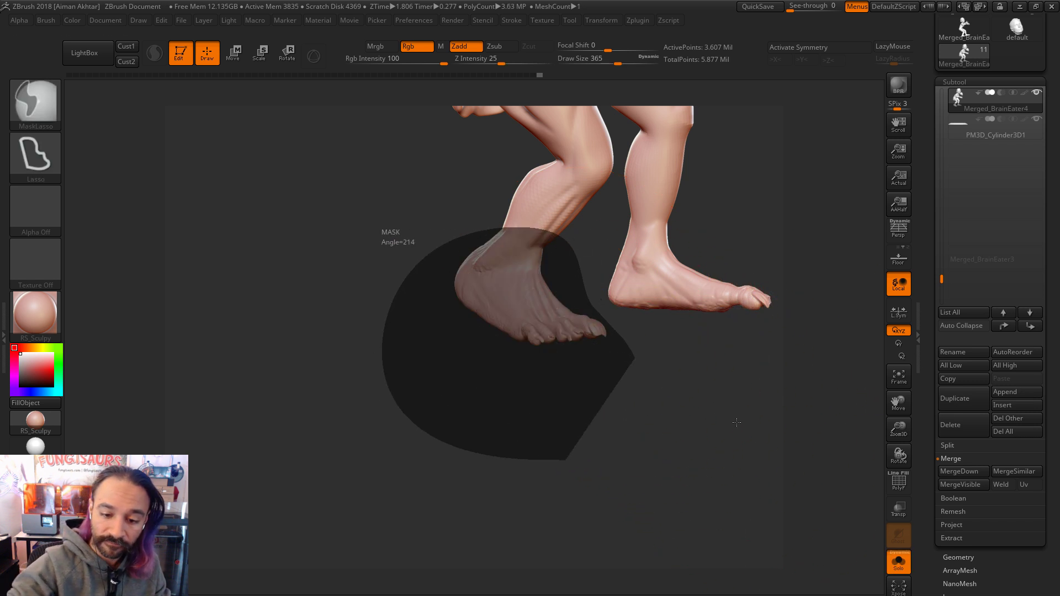
{"action": "left_click", "coordinate": [898, 560]}
{"action": "left_click", "coordinate": [663, 401], "text": "ctrl"}
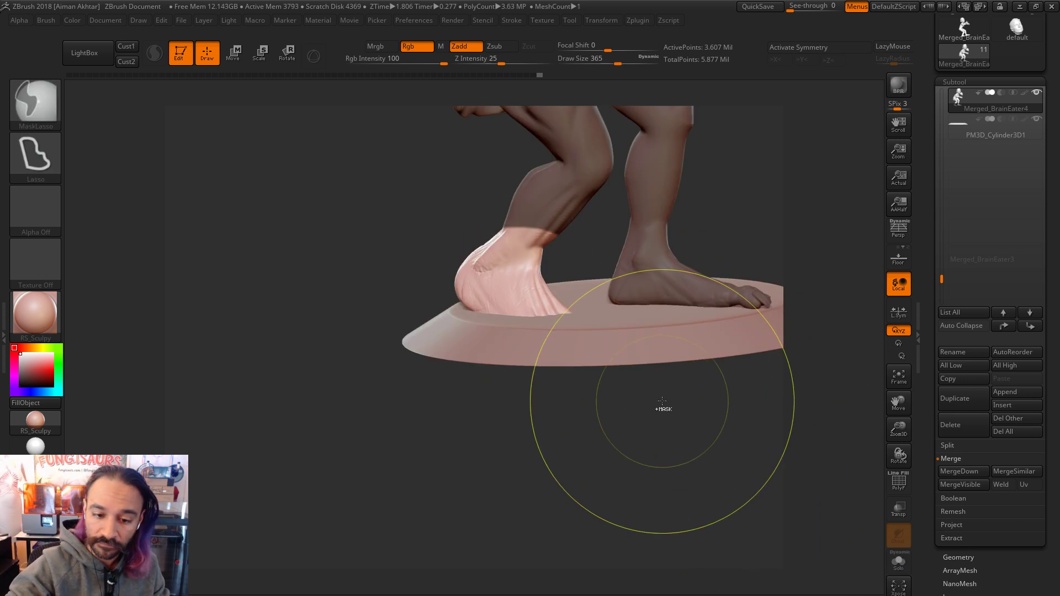
{"action": "left_click", "coordinate": [539, 273], "text": "ctrl"}
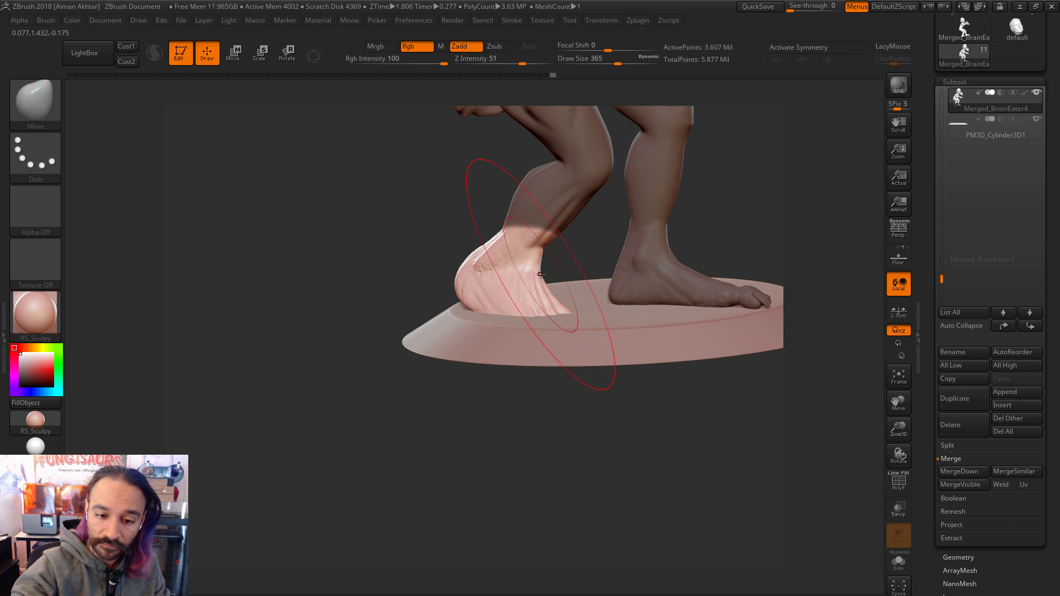
{"action": "mouse_move", "coordinate": [576, 261]}
{"action": "left_mouse_down", "text": "alt"}
{"action": "mouse_move", "coordinate": [535, 344]}
{"action": "mouse_move", "coordinate": [571, 276]}
{"action": "left_mouse_up", "text": "alt"}
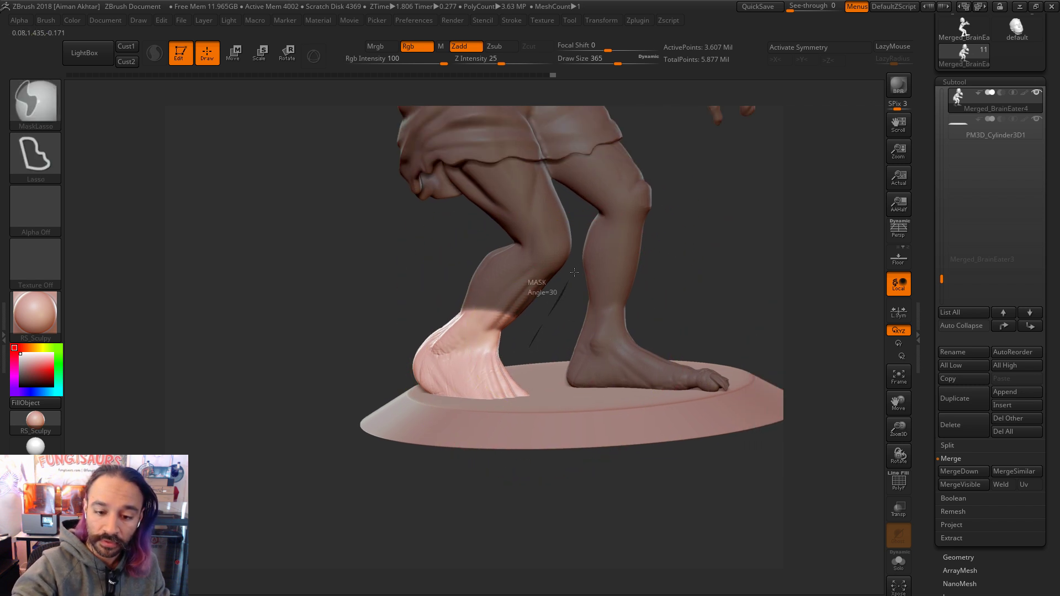
{"action": "mouse_move", "coordinate": [578, 209]}
{"action": "left_mouse_down", "text": "ctrl"}
{"action": "mouse_move", "coordinate": [396, 260]}
{"action": "mouse_move", "coordinate": [360, 393]}
{"action": "mouse_move", "coordinate": [380, 406]}
{"action": "left_mouse_up", "text": "ctrl"}
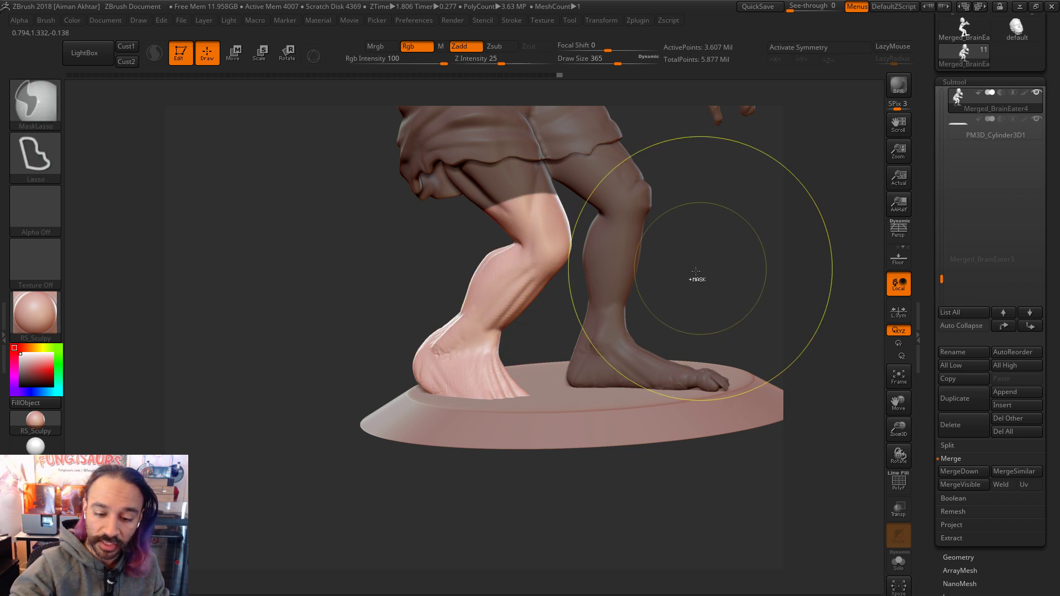
Step: Lift the rear foot's toes and forefoot out of the base with a large Move brush at draw sizes 492 and 445
{"action": "left_click", "coordinate": [543, 421]}
{"action": "key", "text": "s"}
{"action": "mouse_move", "coordinate": [545, 404]}
{"action": "left_mouse_down"}
{"action": "mouse_move", "coordinate": [501, 403]}
{"action": "mouse_move", "coordinate": [449, 378]}
{"action": "left_mouse_up"}
{"action": "left_click", "coordinate": [536, 403]}
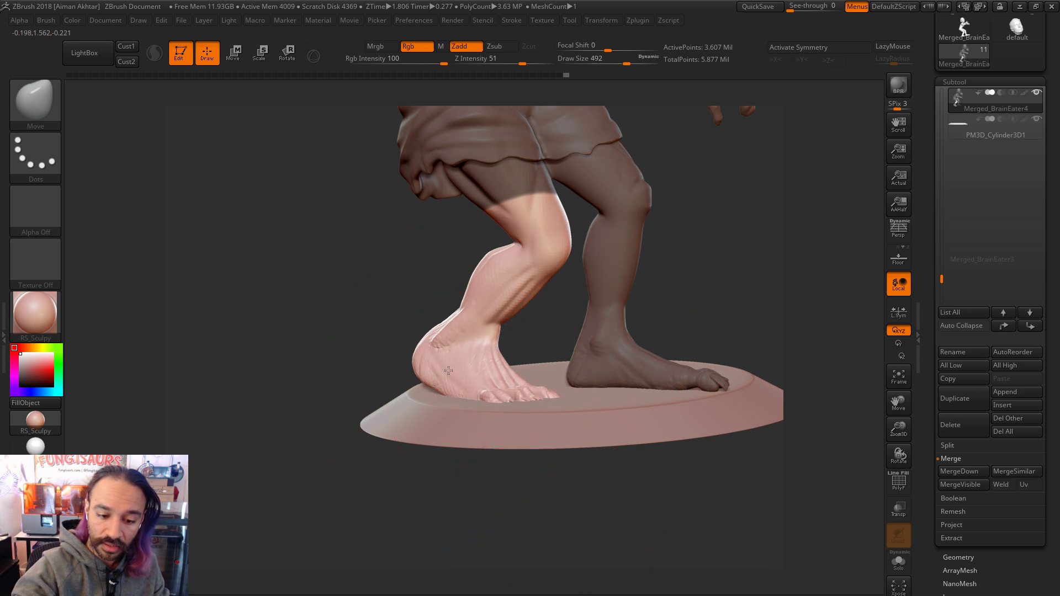
{"action": "key", "text": "s"}
{"action": "mouse_move", "coordinate": [520, 404]}
{"action": "left_mouse_down"}
{"action": "mouse_move", "coordinate": [510, 403]}
{"action": "mouse_move", "coordinate": [538, 397]}
{"action": "left_mouse_up"}
{"action": "key", "text": "s"}
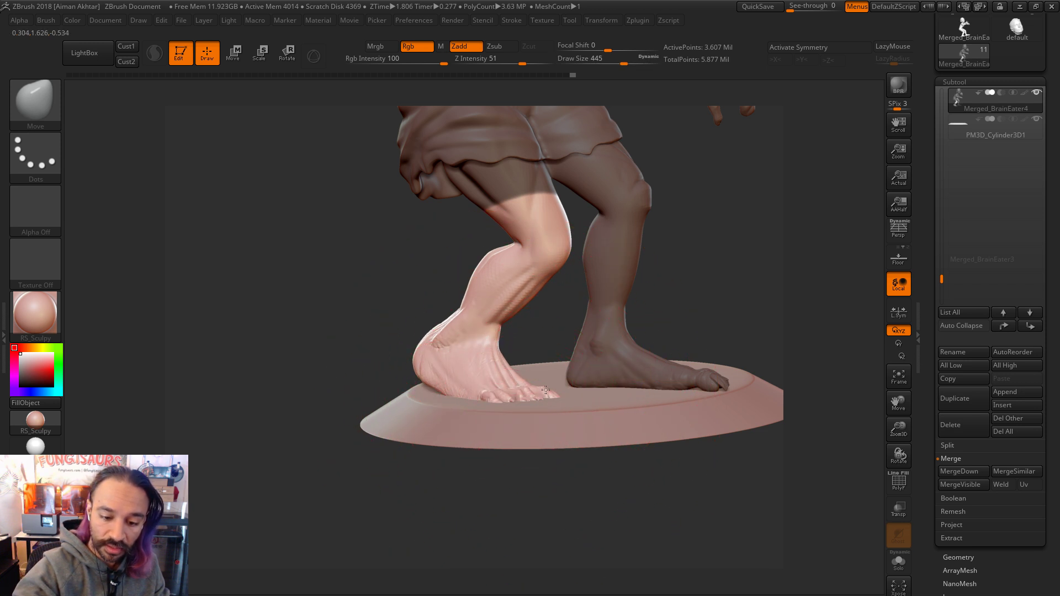
{"action": "mouse_move", "coordinate": [737, 301]}
{"action": "left_mouse_down"}
{"action": "mouse_move", "coordinate": [670, 307]}
{"action": "mouse_move", "coordinate": [646, 326]}
{"action": "left_mouse_up"}
Step: Refine the rear foot's toes and heel against the base with a smaller Move brush, down to draw size 140
{"action": "key", "text": "s"}
{"action": "left_click_drag", "start_coordinate": [571, 402], "coordinate": [551, 409]}
{"action": "mouse_move", "coordinate": [561, 396]}
{"action": "right_mouse_down"}
{"action": "mouse_move", "coordinate": [686, 201]}
{"action": "mouse_move", "coordinate": [728, 244]}
{"action": "mouse_move", "coordinate": [716, 272]}
{"action": "mouse_move", "coordinate": [481, 370]}
{"action": "right_mouse_up"}
{"action": "key", "text": "s"}
{"action": "left_click_drag", "start_coordinate": [472, 374], "coordinate": [469, 374]}
{"action": "right_click_drag", "start_coordinate": [585, 335], "coordinate": [493, 376]}
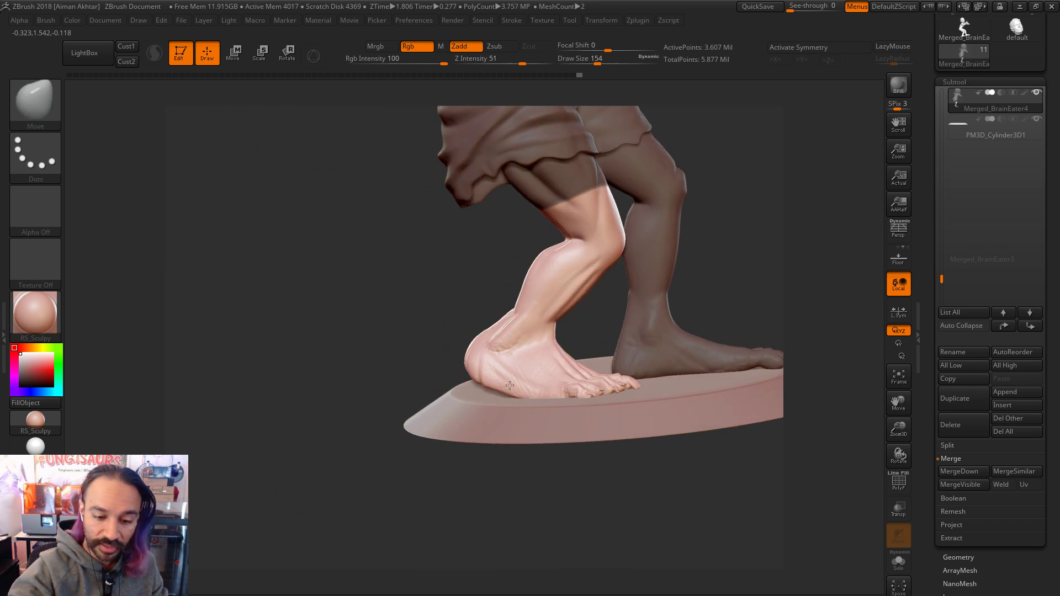
{"action": "key", "text": "s"}
{"action": "left_click_drag", "start_coordinate": [525, 386], "coordinate": [522, 386]}
Step: Clear the mask and merge the figure down with the base disc into one subtool
{"action": "right_click_drag", "start_coordinate": [710, 265], "coordinate": [724, 288], "text": "ctrl"}
{"action": "left_click_drag", "start_coordinate": [725, 287], "coordinate": [727, 311], "text": "ctrl"}
{"action": "mouse_move", "coordinate": [729, 313]}
{"action": "right_mouse_down", "text": "shift"}
{"action": "mouse_move", "coordinate": [694, 303]}
{"action": "mouse_move", "coordinate": [651, 347]}
{"action": "right_mouse_up", "text": "shift"}
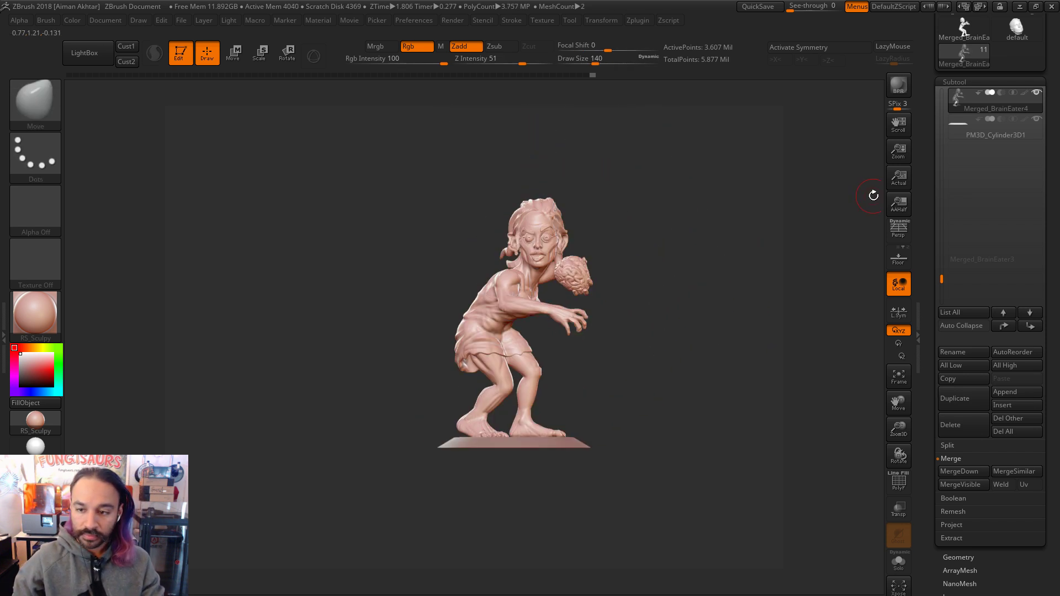
{"action": "left_click", "coordinate": [959, 471]}
Step: Mask the figure within the merged mesh and shift the unmasked base disc in depth and sideways to centre it under the figure
{"action": "mouse_move", "coordinate": [733, 424]}
{"action": "right_mouse_down"}
{"action": "mouse_move", "coordinate": [601, 425]}
{"action": "mouse_move", "coordinate": [577, 379]}
{"action": "mouse_move", "coordinate": [629, 419]}
{"action": "mouse_move", "coordinate": [643, 402]}
{"action": "mouse_move", "coordinate": [588, 343]}
{"action": "mouse_move", "coordinate": [731, 428]}
{"action": "mouse_move", "coordinate": [638, 480]}
{"action": "mouse_move", "coordinate": [637, 437]}
{"action": "mouse_move", "coordinate": [670, 530]}
{"action": "mouse_move", "coordinate": [662, 359]}
{"action": "mouse_move", "coordinate": [626, 441]}
{"action": "mouse_move", "coordinate": [634, 490]}
{"action": "right_mouse_up"}
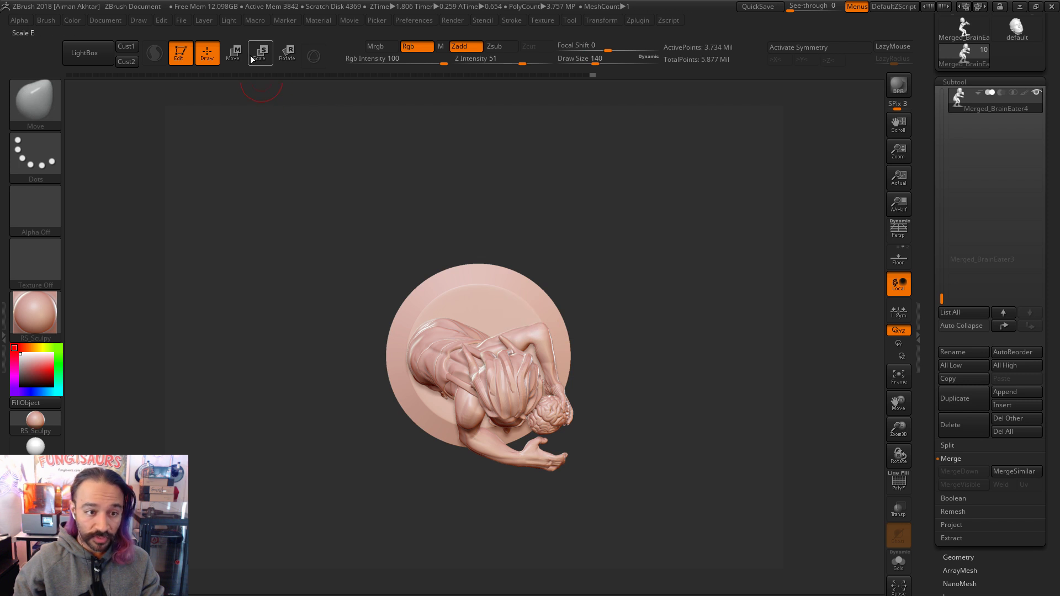
{"action": "key", "text": "e"}
{"action": "left_click_drag", "start_coordinate": [510, 377], "coordinate": [515, 385], "text": "ctrl"}
{"action": "key", "text": "w"}
{"action": "left_click_drag", "start_coordinate": [479, 320], "coordinate": [480, 177]}
{"action": "left_click_drag", "start_coordinate": [478, 249], "coordinate": [478, 262]}
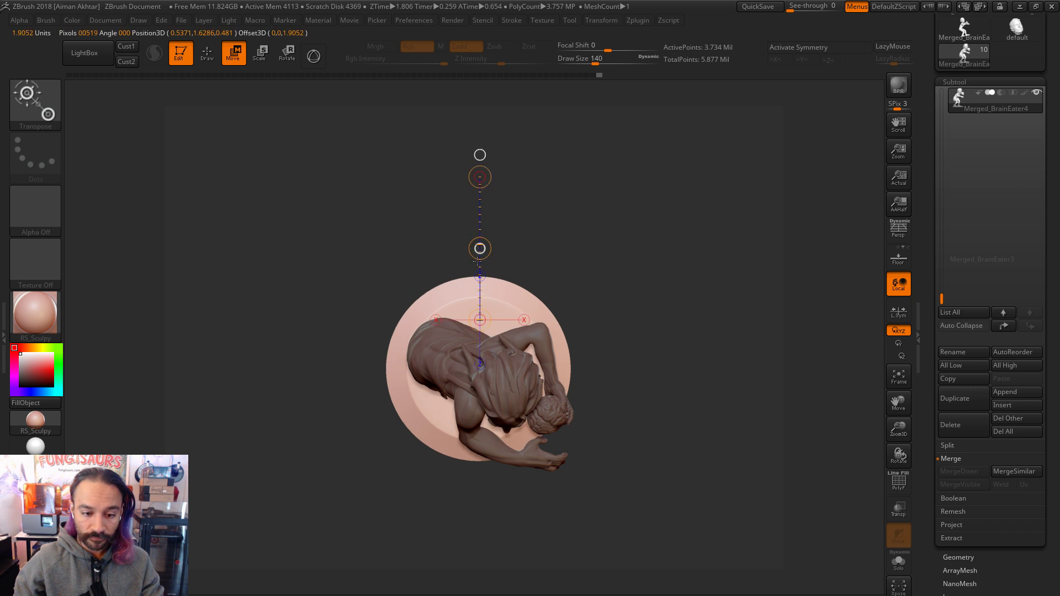
{"action": "left_click_drag", "start_coordinate": [504, 305], "coordinate": [633, 309]}
{"action": "left_click_drag", "start_coordinate": [569, 305], "coordinate": [555, 304]}
{"action": "left_click_drag", "start_coordinate": [670, 460], "coordinate": [620, 282], "text": "shift"}
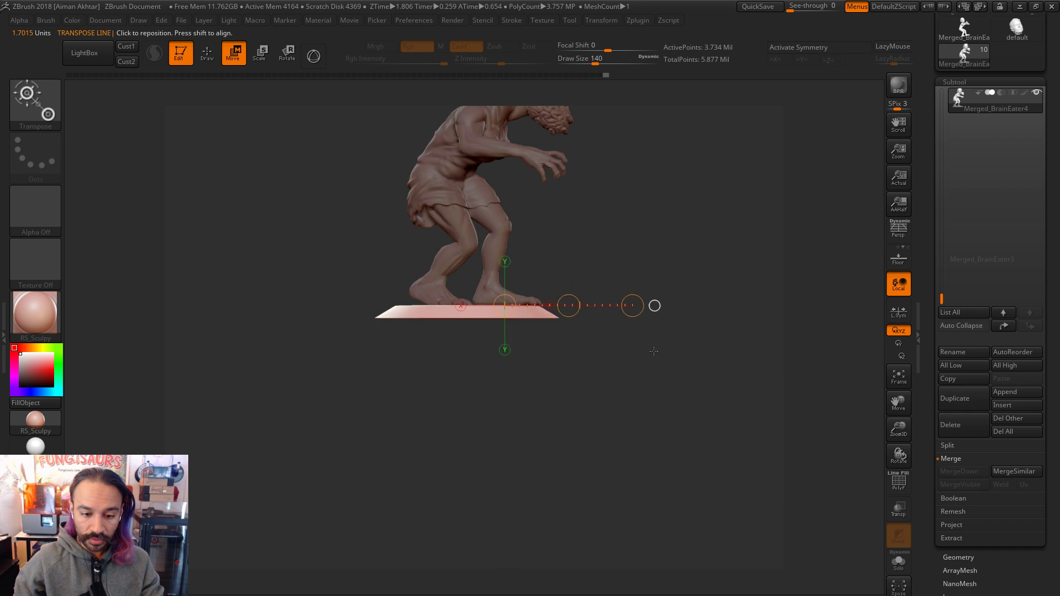
Step: Clear the mask from the figure, undo the last base adjustment and return to Draw mode
{"action": "mouse_move", "coordinate": [628, 408]}
{"action": "left_mouse_down"}
{"action": "mouse_move", "coordinate": [634, 496]}
{"action": "mouse_move", "coordinate": [646, 359]}
{"action": "mouse_move", "coordinate": [630, 254]}
{"action": "mouse_move", "coordinate": [649, 331]}
{"action": "left_mouse_up"}
{"action": "key", "text": "ctrl+z"}
{"action": "key", "text": "q"}
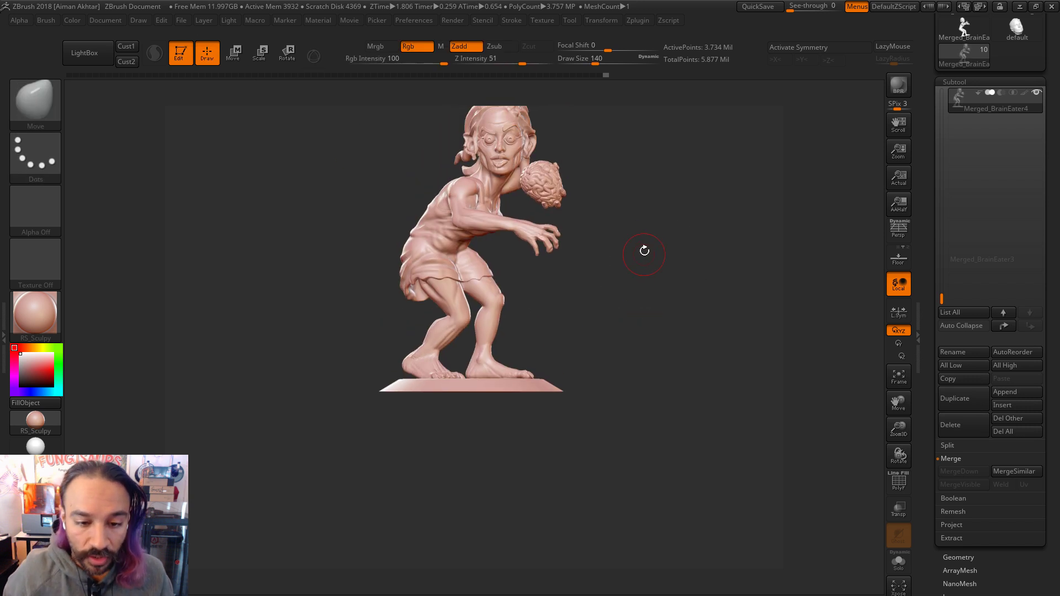
{"action": "left_click_drag", "start_coordinate": [645, 278], "coordinate": [659, 338], "text": "alt"}
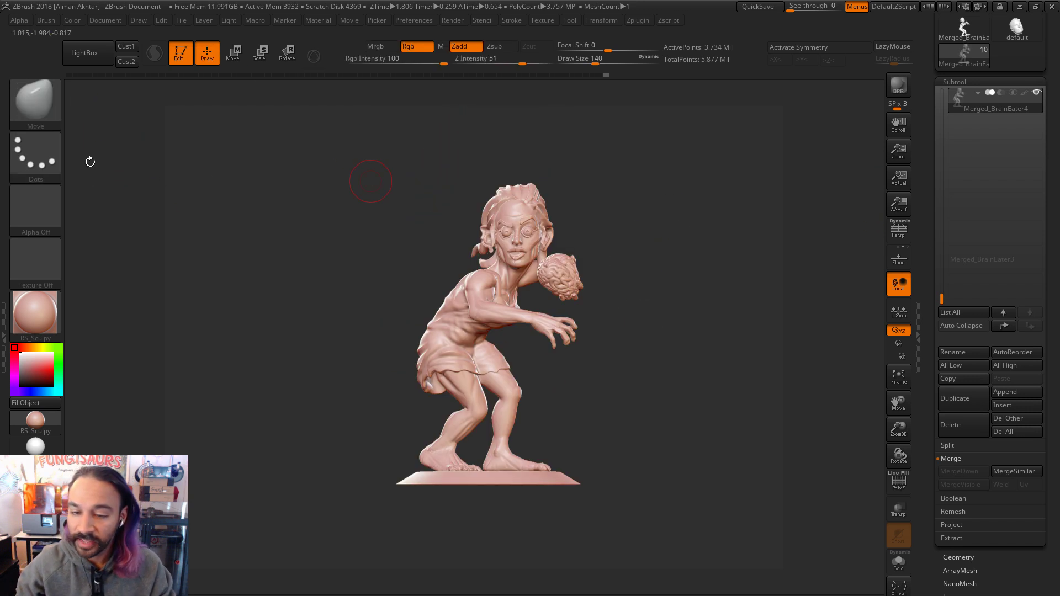
Step: Choose the Standard brush and import CESDemo_WoundMuscle_Alpha from the Zombie_Alphas folder as its alpha
{"action": "left_click", "coordinate": [46, 116]}
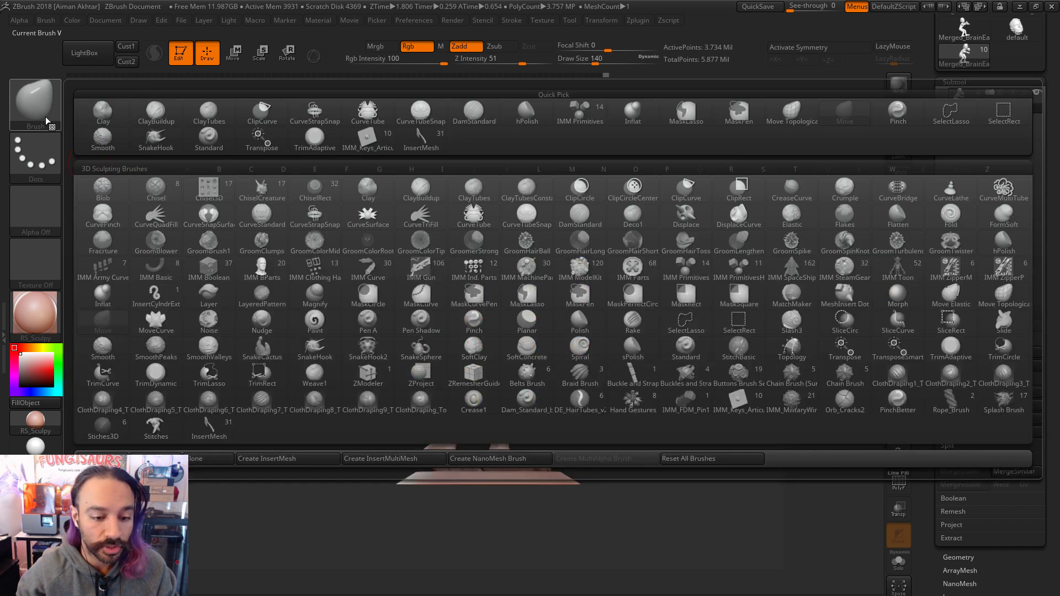
{"action": "key", "text": "b"}
{"action": "key", "text": "s"}
{"action": "key", "text": "t"}
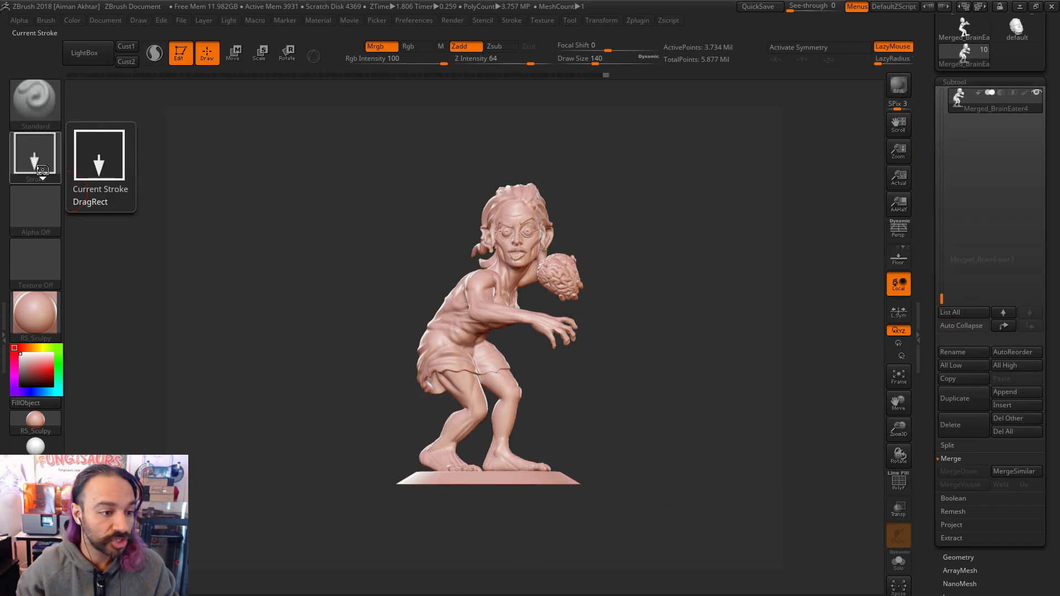
{"action": "left_click", "coordinate": [14, 19]}
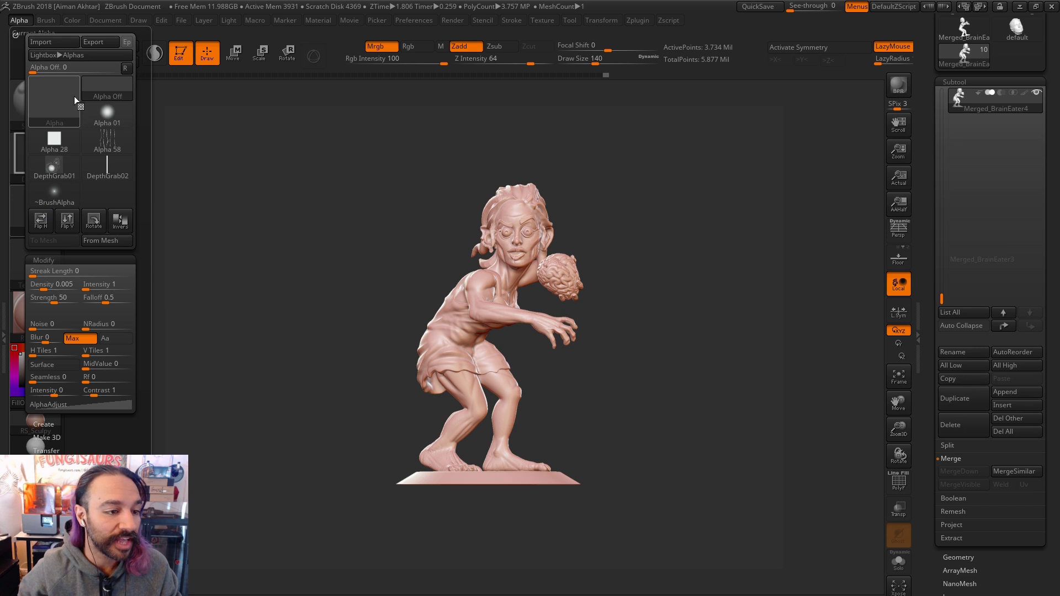
{"action": "left_click", "coordinate": [55, 48]}
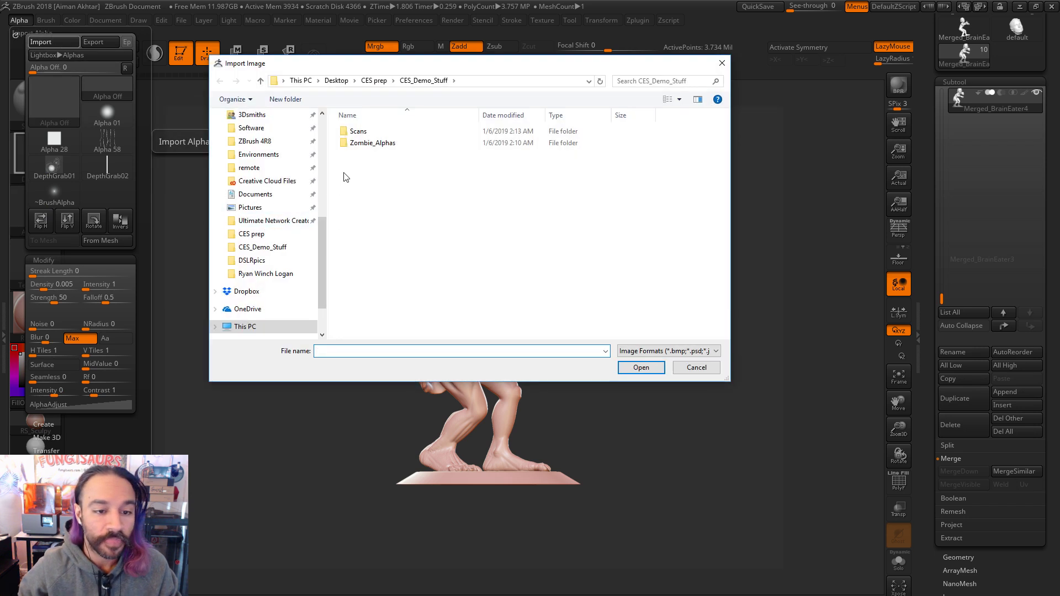
{"action": "double_click", "coordinate": [360, 145]}
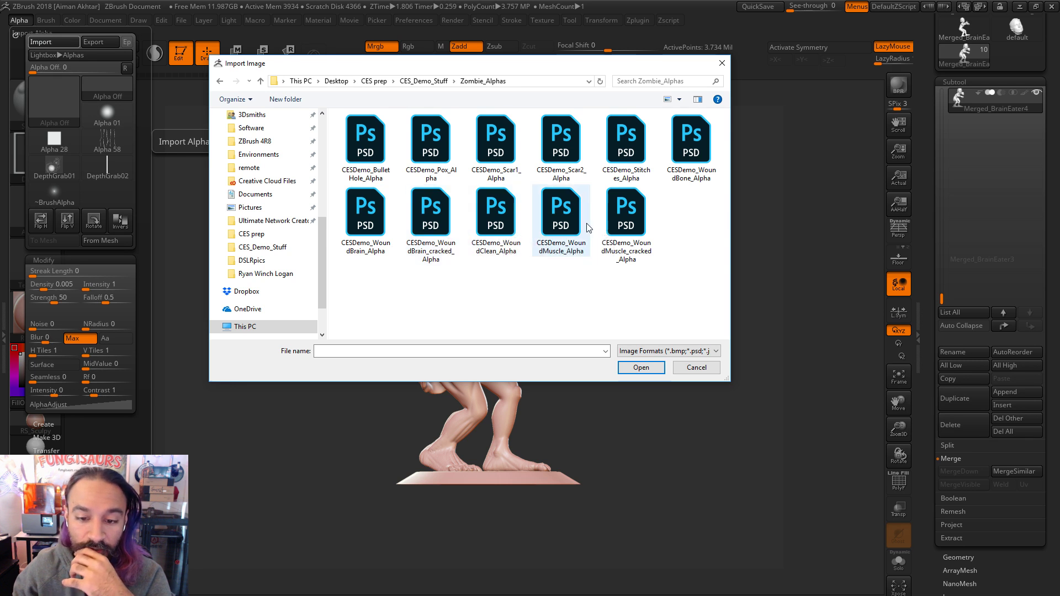
{"action": "left_click", "coordinate": [551, 221]}
{"action": "left_click", "coordinate": [627, 370]}
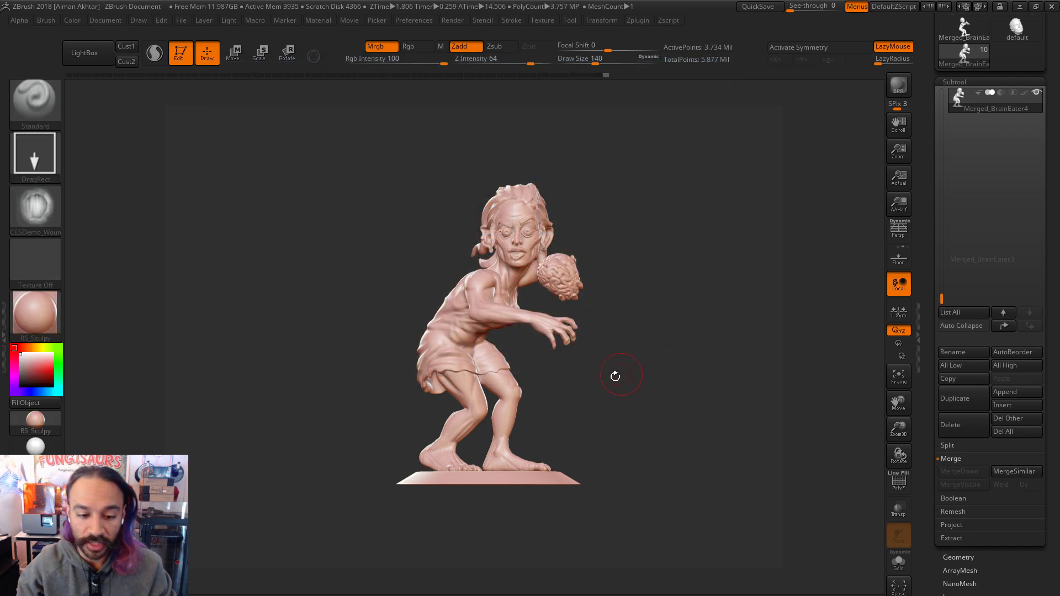
Step: Stamp the muscle wound onto the outstretched forearm and the outer shin just below the front knee
{"action": "left_click_drag", "start_coordinate": [628, 408], "coordinate": [654, 467], "text": "alt"}
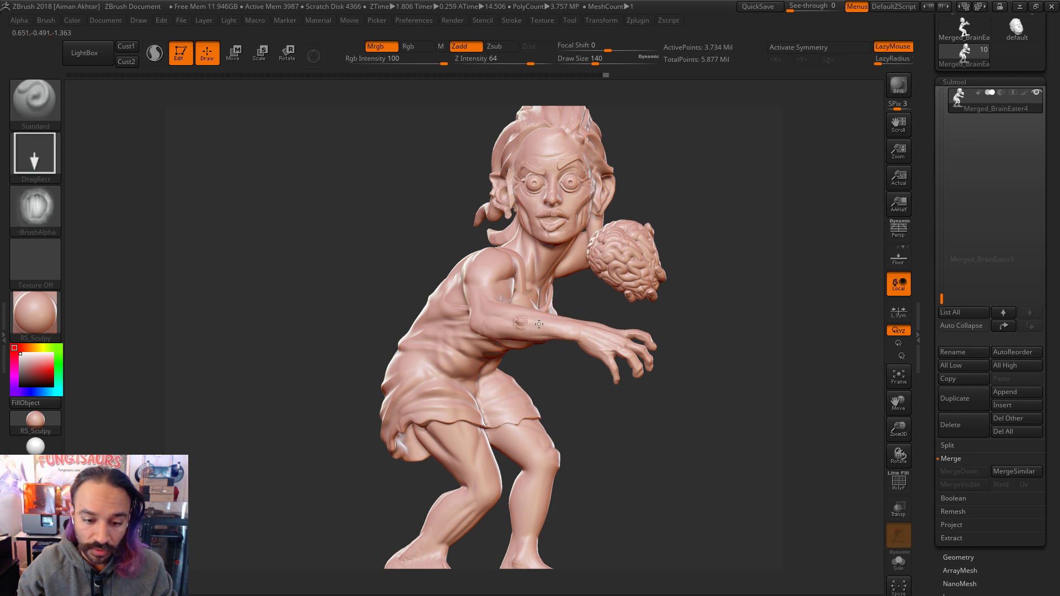
{"action": "mouse_move", "coordinate": [681, 479]}
{"action": "left_mouse_down"}
{"action": "mouse_move", "coordinate": [683, 333]}
{"action": "mouse_move", "coordinate": [688, 411]}
{"action": "left_mouse_up"}
{"action": "mouse_move", "coordinate": [620, 493]}
{"action": "left_mouse_down", "text": "alt"}
{"action": "mouse_move", "coordinate": [611, 448]}
{"action": "mouse_move", "coordinate": [564, 480]}
{"action": "mouse_move", "coordinate": [552, 475]}
{"action": "mouse_move", "coordinate": [582, 468]}
{"action": "mouse_move", "coordinate": [570, 444]}
{"action": "left_mouse_up", "text": "alt"}
{"action": "key", "text": "ctrl+z"}
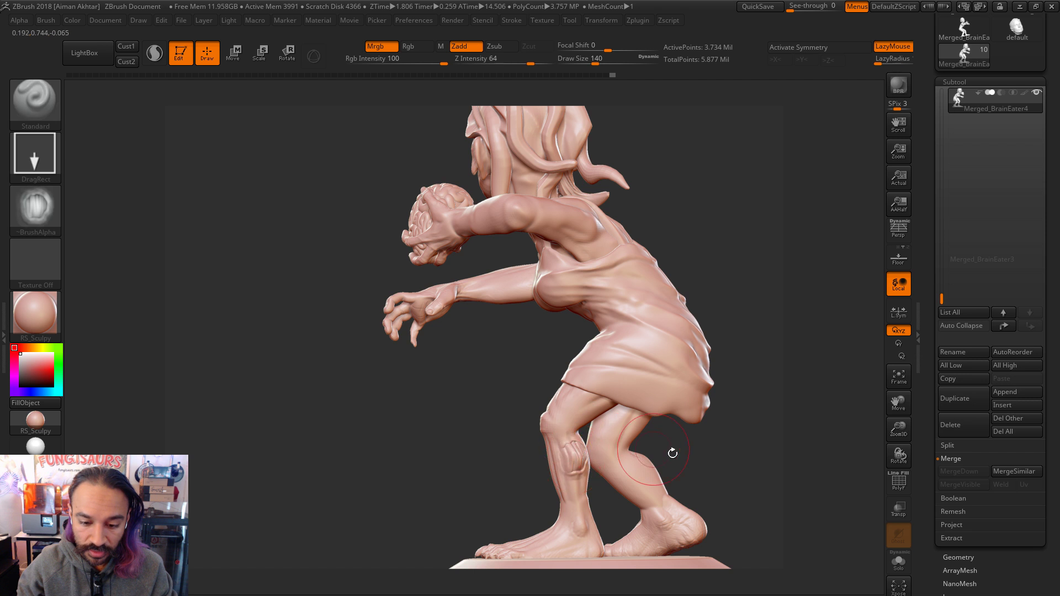
{"action": "left_click_drag", "start_coordinate": [326, 403], "coordinate": [332, 396]}
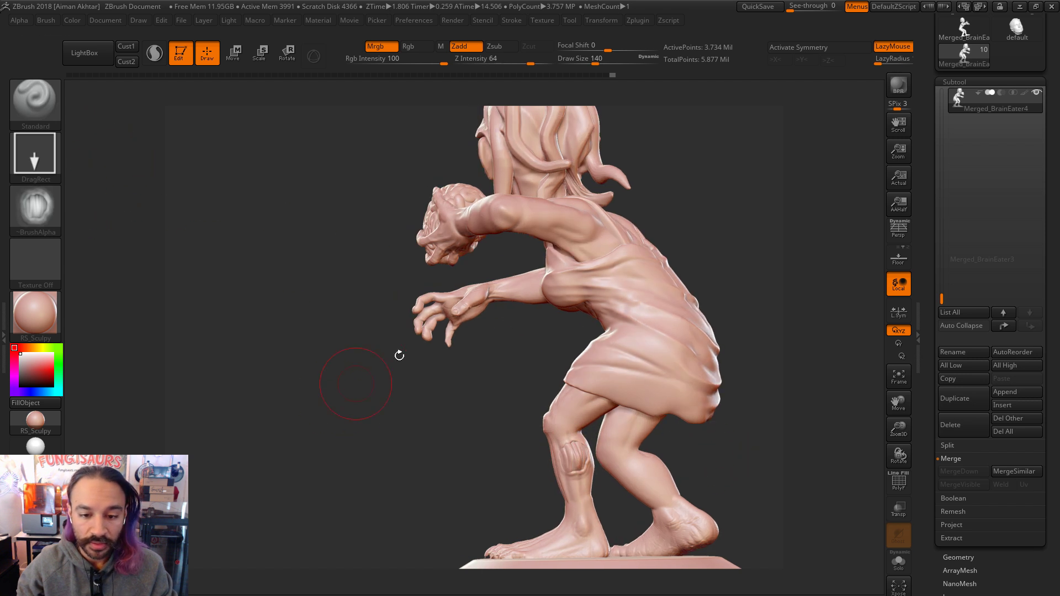
Step: Stamp the muscle wound onto the upper arm on the brain-holding side, undoing the unwanted placements
{"action": "left_click_drag", "start_coordinate": [718, 229], "coordinate": [475, 325]}
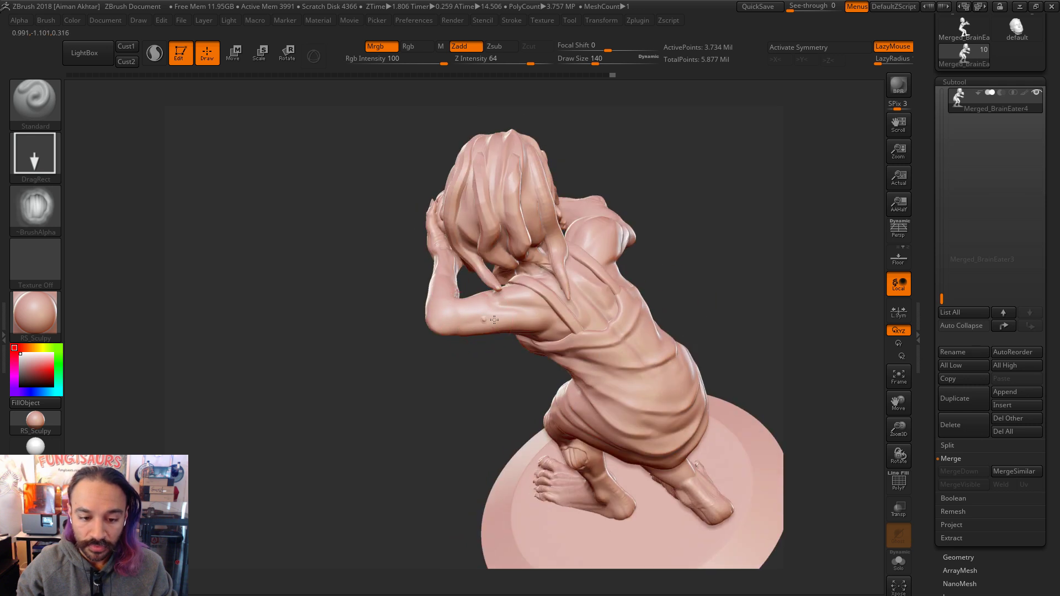
{"action": "left_click_drag", "start_coordinate": [466, 430], "coordinate": [476, 362]}
{"action": "key", "text": "ctrl+z"}
{"action": "left_click_drag", "start_coordinate": [539, 344], "coordinate": [534, 346]}
{"action": "key", "text": "ctrl+z"}
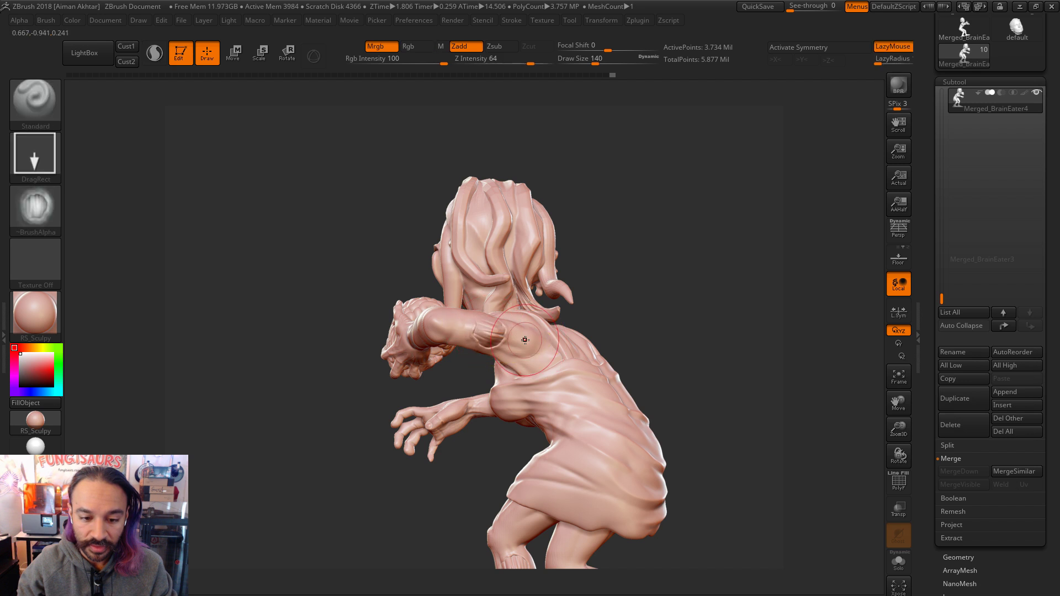
{"action": "left_click_drag", "start_coordinate": [635, 324], "coordinate": [530, 326], "text": "alt"}
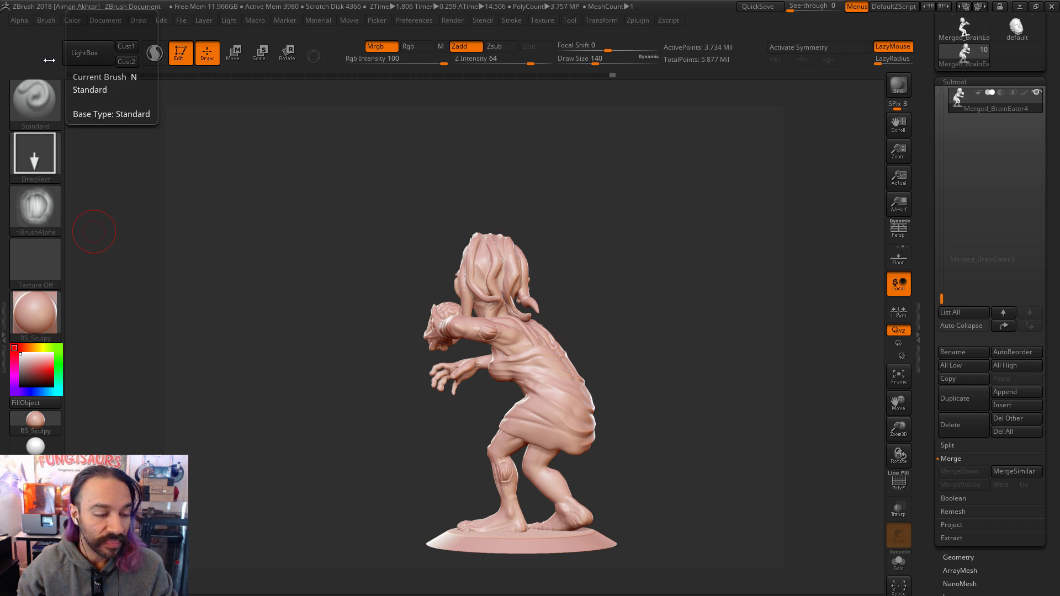
Step: Import CESDemo_WoundBone_Alpha as the Standard brush's alpha
{"action": "left_click", "coordinate": [22, 21]}
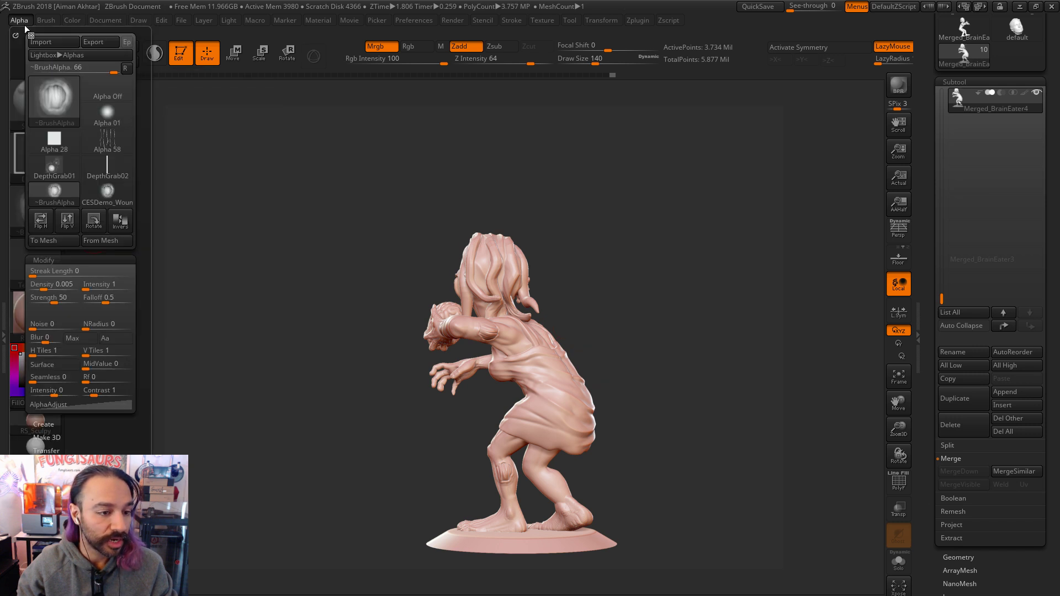
{"action": "left_click", "coordinate": [58, 41]}
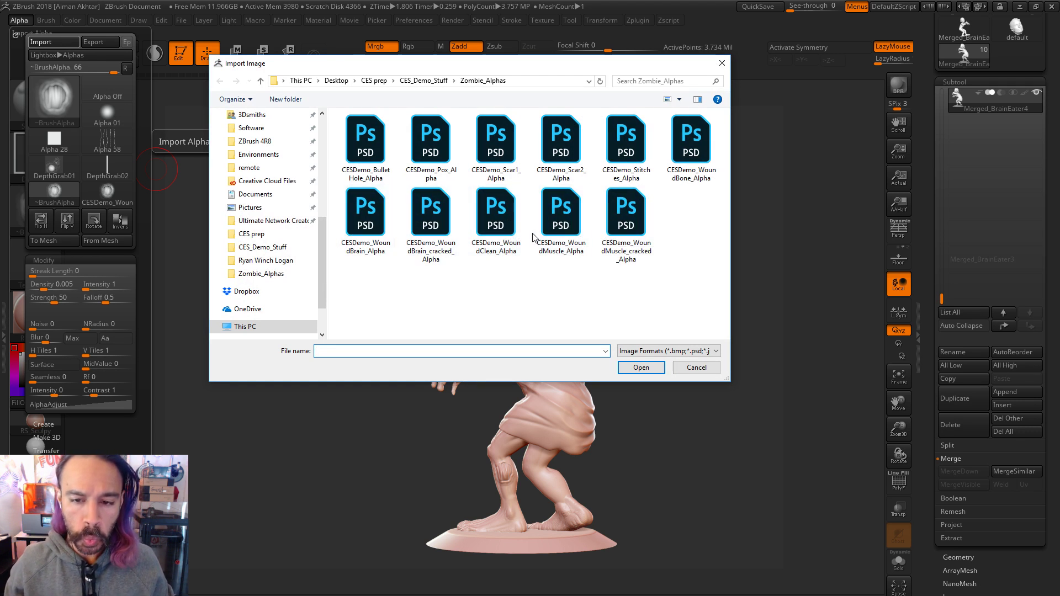
{"action": "left_click", "coordinate": [692, 144]}
{"action": "left_click", "coordinate": [641, 367]}
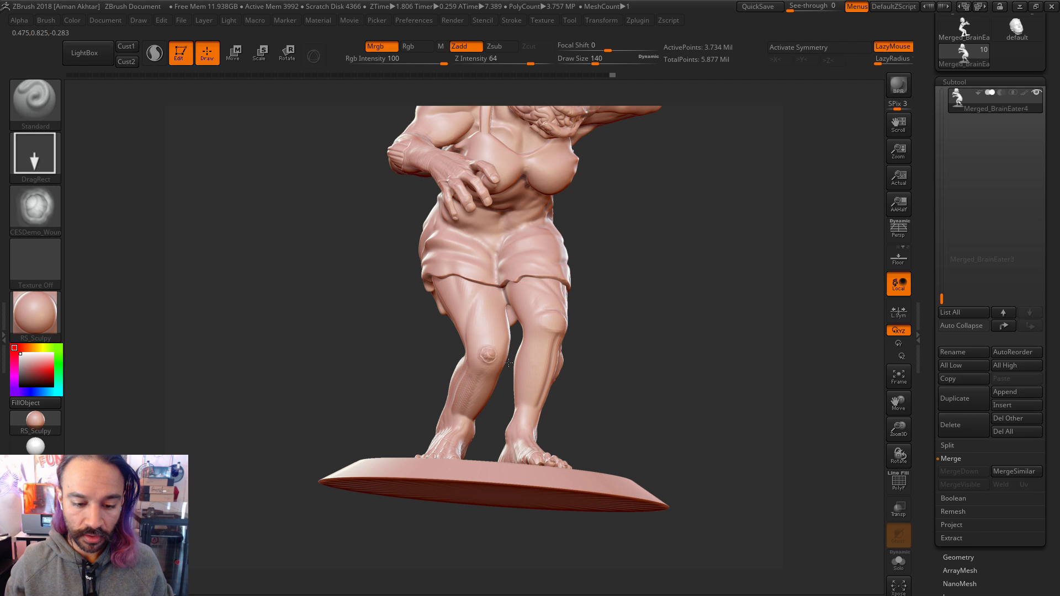
Step: Stamp the bone wound over the kneecap of the rear leg, undoing rejected placements until it covers the knee
{"action": "key", "text": "ctrl+z"}
{"action": "left_click_drag", "start_coordinate": [490, 351], "coordinate": [487, 310]}
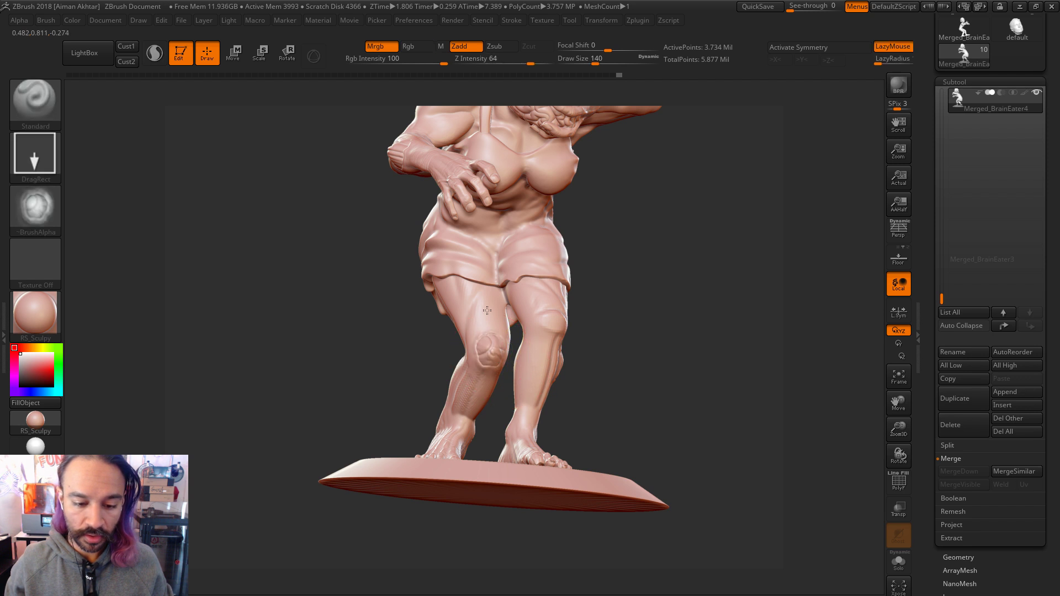
{"action": "key", "text": "ctrl+z"}
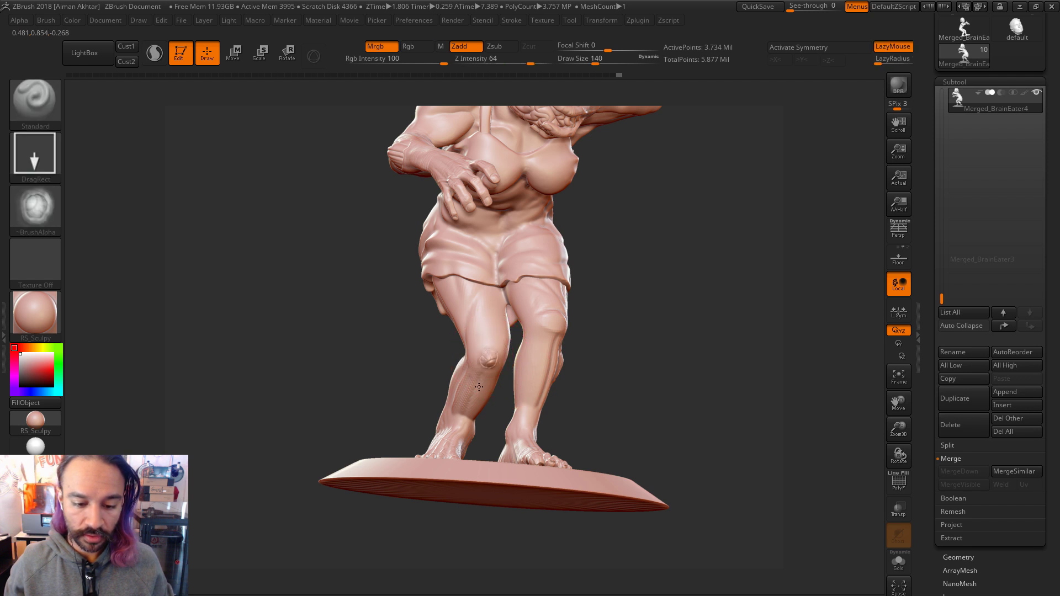
{"action": "key", "text": "ctrl+z"}
{"action": "mouse_move", "coordinate": [490, 344]}
{"action": "left_mouse_down"}
{"action": "mouse_move", "coordinate": [475, 380]}
{"action": "mouse_move", "coordinate": [470, 364]}
{"action": "left_mouse_up"}
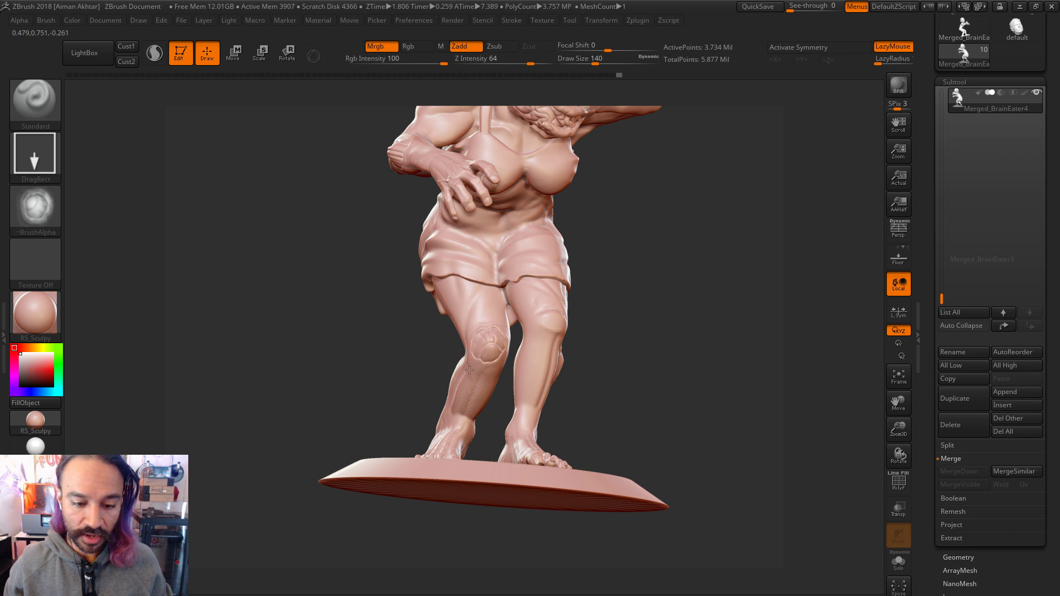
Step: Reshape the leg's silhouette around the muscle wound below the knee with the Move brush at draw size 74
{"action": "mouse_move", "coordinate": [635, 379]}
{"action": "left_mouse_down"}
{"action": "mouse_move", "coordinate": [679, 380]}
{"action": "mouse_move", "coordinate": [632, 348]}
{"action": "mouse_move", "coordinate": [641, 395]}
{"action": "mouse_move", "coordinate": [581, 396]}
{"action": "mouse_move", "coordinate": [667, 445]}
{"action": "mouse_move", "coordinate": [583, 383]}
{"action": "mouse_move", "coordinate": [669, 441]}
{"action": "left_mouse_up"}
{"action": "key", "text": "b"}
{"action": "key", "text": "m"}
{"action": "key", "text": "v"}
{"action": "key", "text": "s"}
{"action": "mouse_move", "coordinate": [550, 406]}
{"action": "left_mouse_down"}
{"action": "mouse_move", "coordinate": [576, 407]}
{"action": "mouse_move", "coordinate": [535, 421]}
{"action": "mouse_move", "coordinate": [506, 415]}
{"action": "left_mouse_up"}
{"action": "key", "text": "s"}
{"action": "left_click_drag", "start_coordinate": [597, 400], "coordinate": [593, 403]}
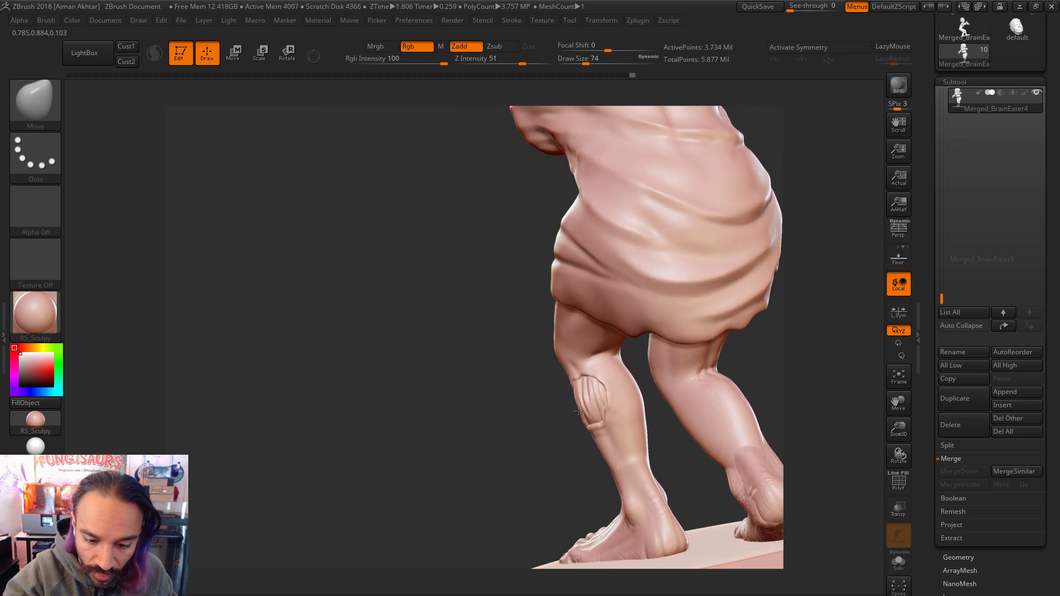
Step: Reshape the surface around the upper arm's muscle wound with the Move brush at draw size 83
{"action": "mouse_move", "coordinate": [675, 370]}
{"action": "left_mouse_down"}
{"action": "mouse_move", "coordinate": [670, 234]}
{"action": "mouse_move", "coordinate": [776, 189]}
{"action": "mouse_move", "coordinate": [657, 185]}
{"action": "mouse_move", "coordinate": [652, 173]}
{"action": "left_mouse_up"}
{"action": "key", "text": "s"}
{"action": "left_click", "coordinate": [366, 209]}
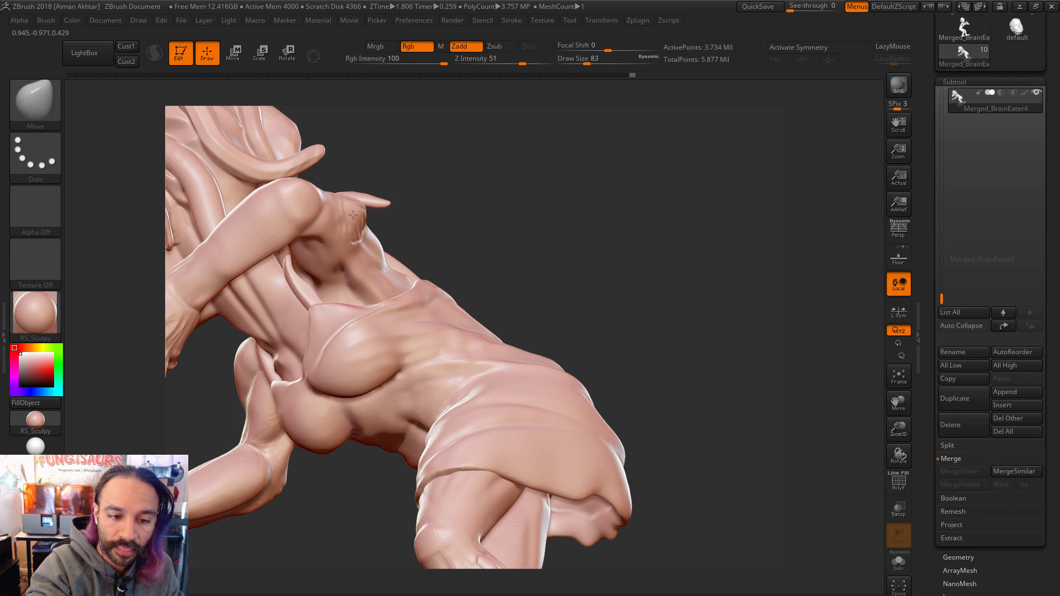
{"action": "left_click_drag", "start_coordinate": [465, 246], "coordinate": [359, 204]}
{"action": "left_click_drag", "start_coordinate": [398, 370], "coordinate": [414, 433], "text": "alt"}
{"action": "left_click_drag", "start_coordinate": [334, 425], "coordinate": [679, 436], "text": "alt"}
Step: Adjust the contour of the muscle wound on the outstretched forearm with the Move brush
{"action": "left_click_drag", "start_coordinate": [640, 185], "coordinate": [743, 314], "text": "alt"}
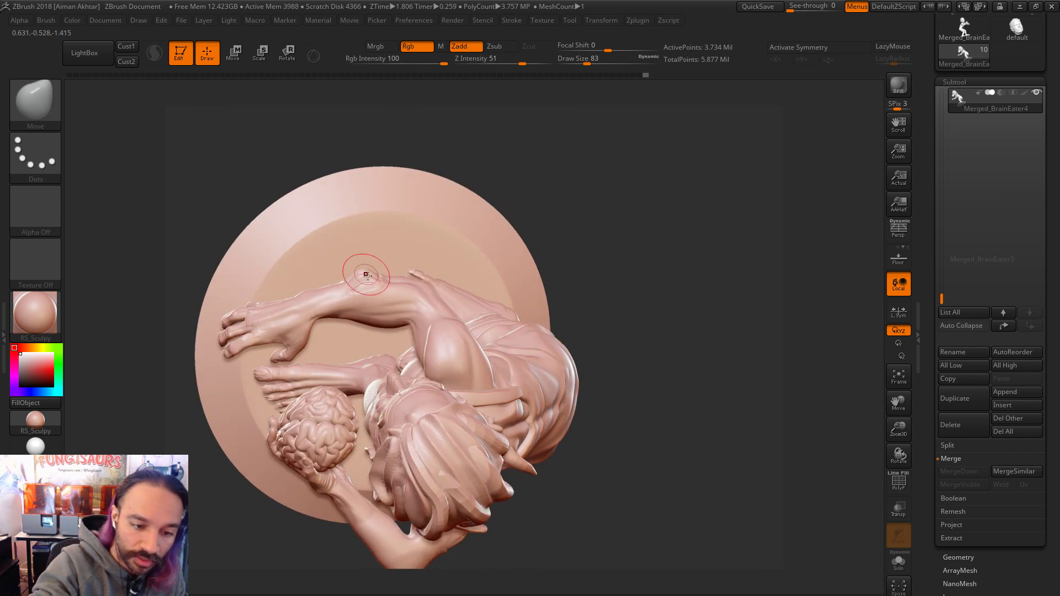
{"action": "left_click", "coordinate": [365, 276]}
{"action": "left_click_drag", "start_coordinate": [463, 155], "coordinate": [613, 243]}
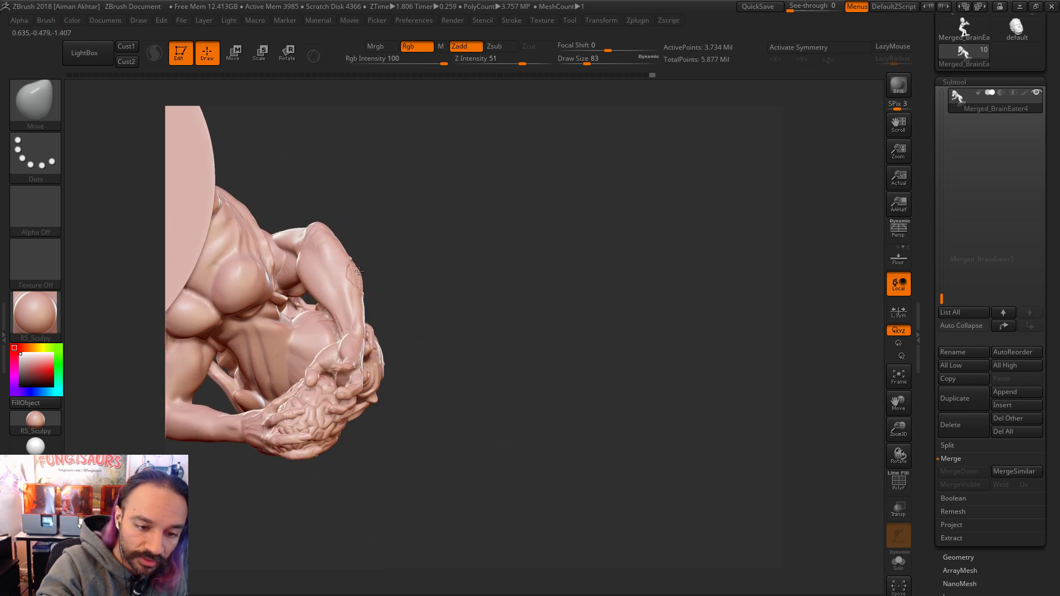
{"action": "left_click_drag", "start_coordinate": [406, 254], "coordinate": [376, 232], "text": "alt"}
{"action": "left_click_drag", "start_coordinate": [573, 260], "coordinate": [604, 260]}
{"action": "mouse_move", "coordinate": [596, 305]}
{"action": "left_mouse_down"}
{"action": "mouse_move", "coordinate": [670, 307]}
{"action": "mouse_move", "coordinate": [637, 340]}
{"action": "mouse_move", "coordinate": [609, 334]}
{"action": "mouse_move", "coordinate": [694, 395]}
{"action": "left_mouse_up"}
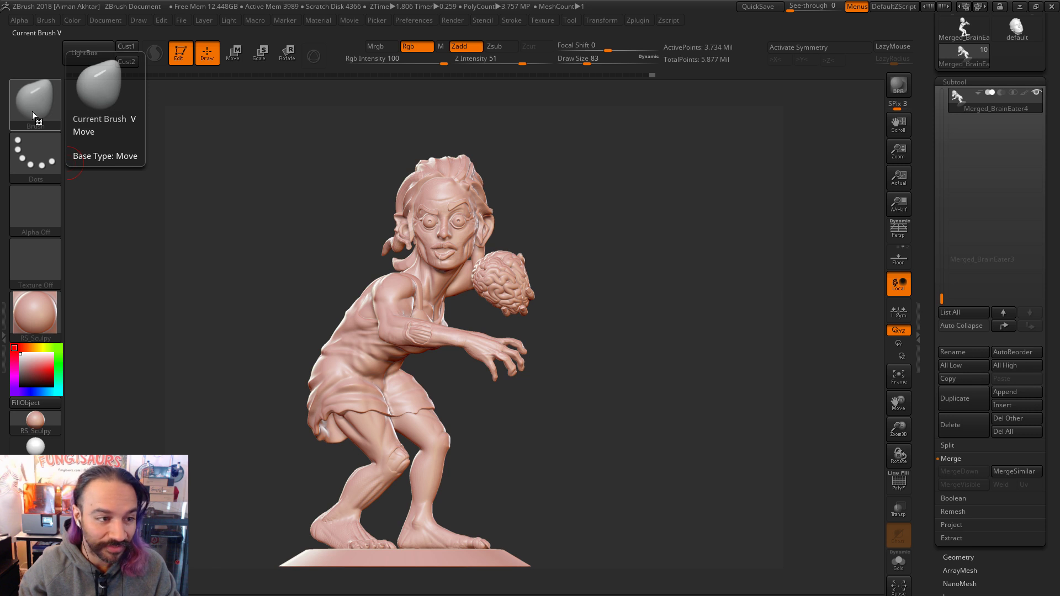
Step: Switch back to the Standard brush and import CESDemo_BulletHole_Alpha as its alpha
{"action": "key", "text": "1"}
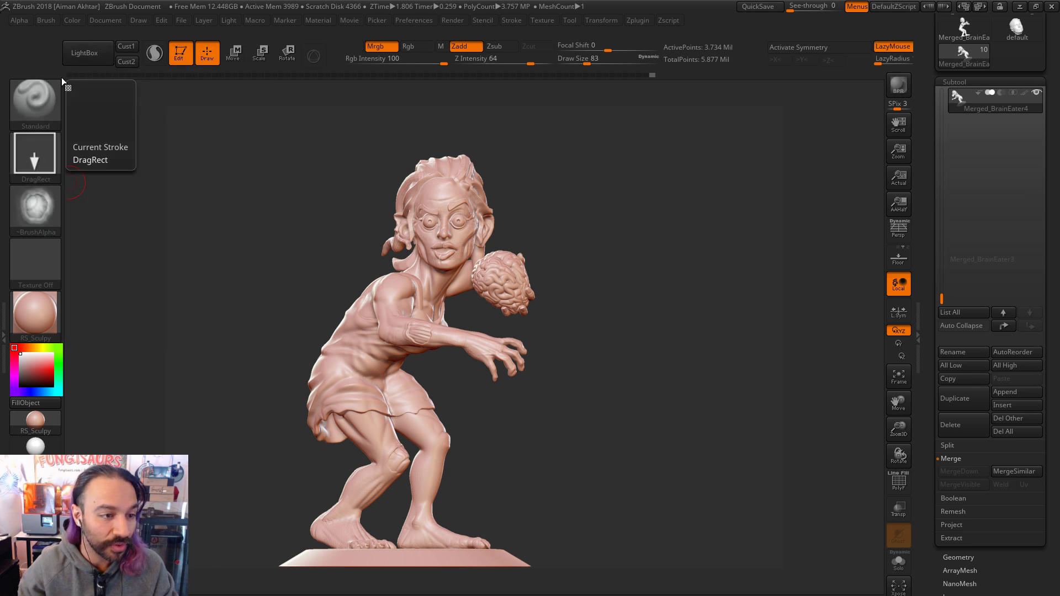
{"action": "left_click", "coordinate": [50, 21]}
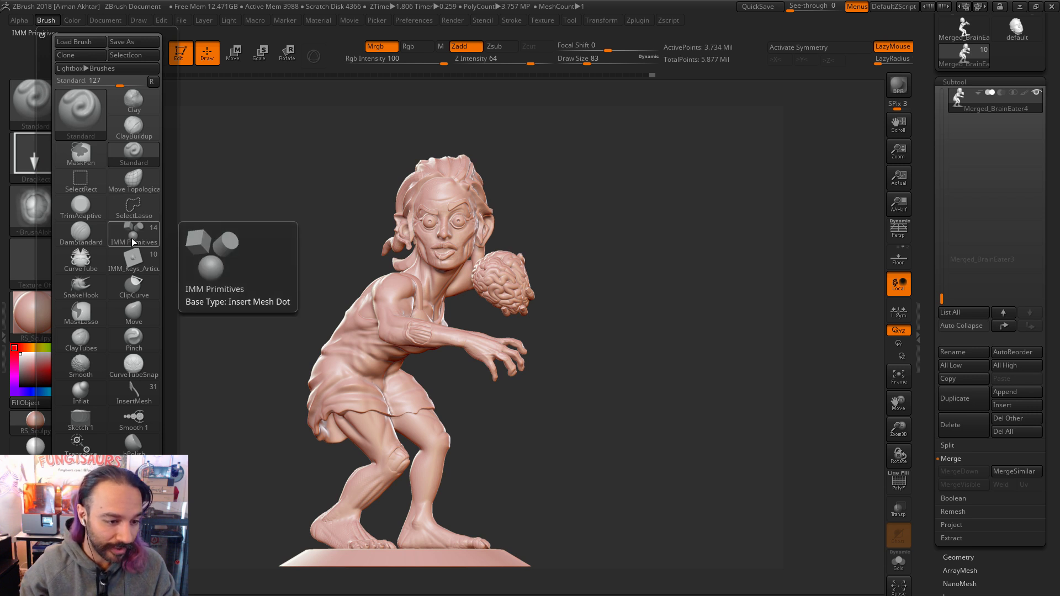
{"action": "left_click", "coordinate": [19, 20]}
{"action": "left_click", "coordinate": [52, 42]}
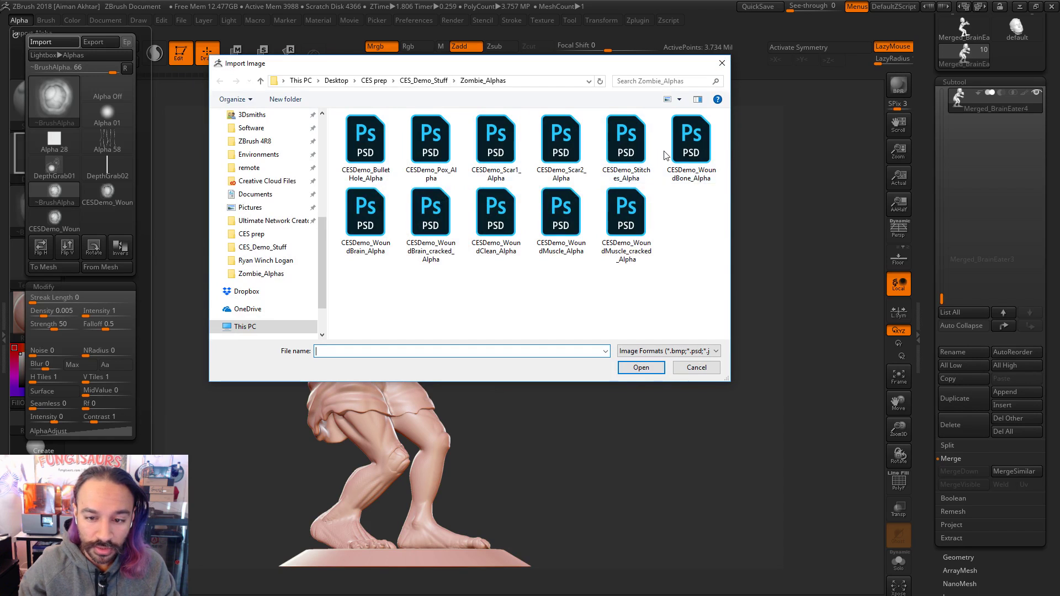
{"action": "left_click", "coordinate": [365, 141]}
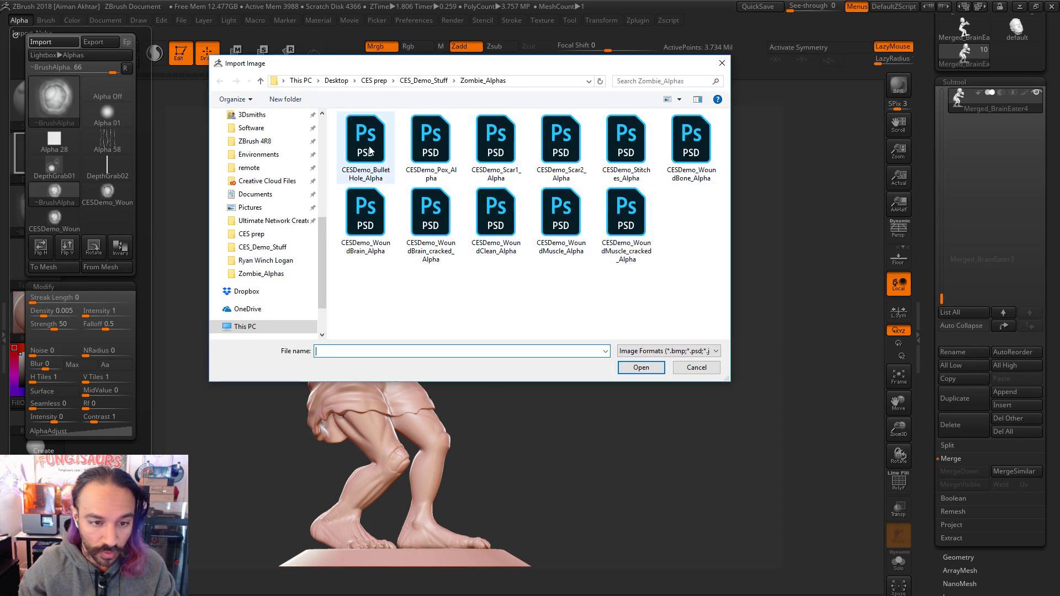
{"action": "left_click", "coordinate": [641, 368]}
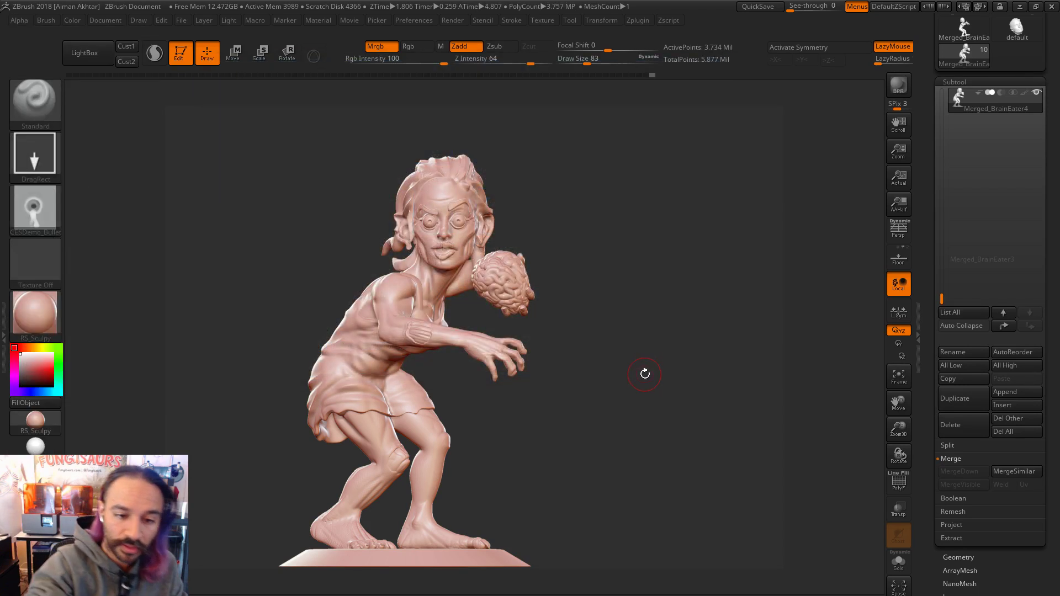
Step: Stamp bullet holes onto the shoulder of the outstretched arm, undoing the unwanted placements
{"action": "key", "text": "ctrl+z"}
{"action": "left_click_drag", "start_coordinate": [441, 193], "coordinate": [440, 177]}
{"action": "mouse_move", "coordinate": [682, 214]}
{"action": "left_mouse_down"}
{"action": "mouse_move", "coordinate": [697, 215]}
{"action": "mouse_move", "coordinate": [630, 208]}
{"action": "left_mouse_up"}
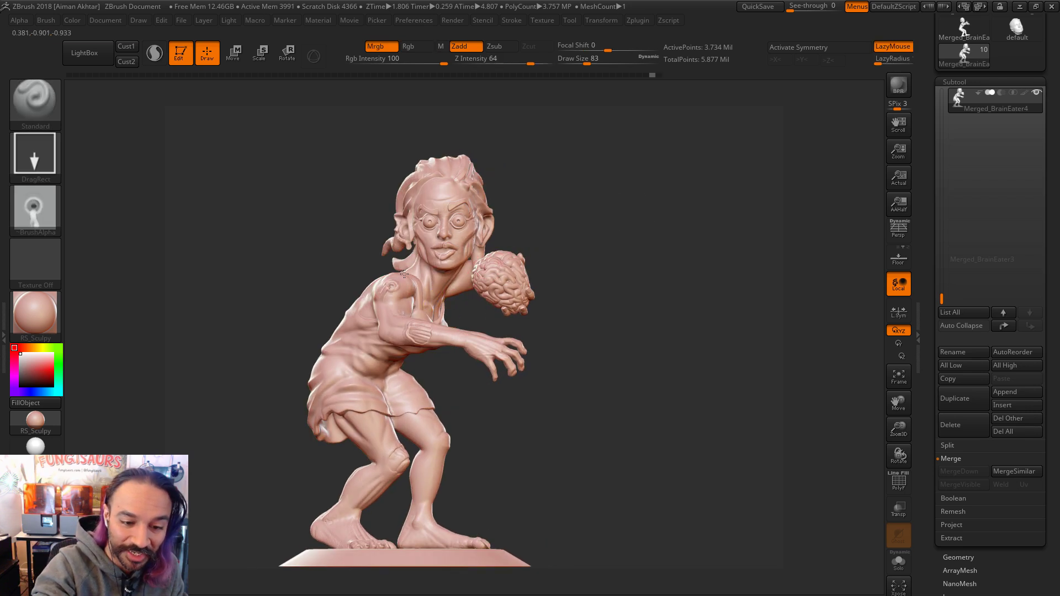
{"action": "mouse_move", "coordinate": [589, 216]}
{"action": "left_mouse_down"}
{"action": "mouse_move", "coordinate": [653, 227]}
{"action": "mouse_move", "coordinate": [635, 251]}
{"action": "mouse_move", "coordinate": [687, 249]}
{"action": "mouse_move", "coordinate": [651, 243]}
{"action": "left_mouse_up"}
{"action": "key", "text": "ctrl+z"}
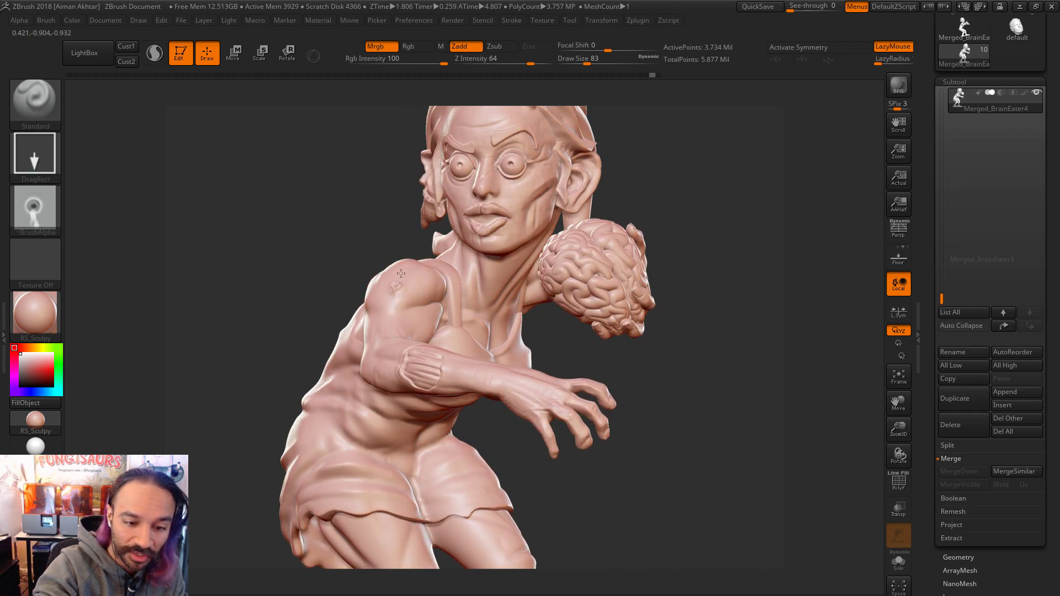
{"action": "mouse_move", "coordinate": [405, 227]}
{"action": "left_mouse_down"}
{"action": "mouse_move", "coordinate": [375, 259]}
{"action": "mouse_move", "coordinate": [414, 288]}
{"action": "left_mouse_up"}
Step: Reshape the shoulder around the bullet holes with the Move brush at draw size 83
{"action": "key", "text": "b"}
{"action": "key", "text": "m"}
{"action": "key", "text": "v"}
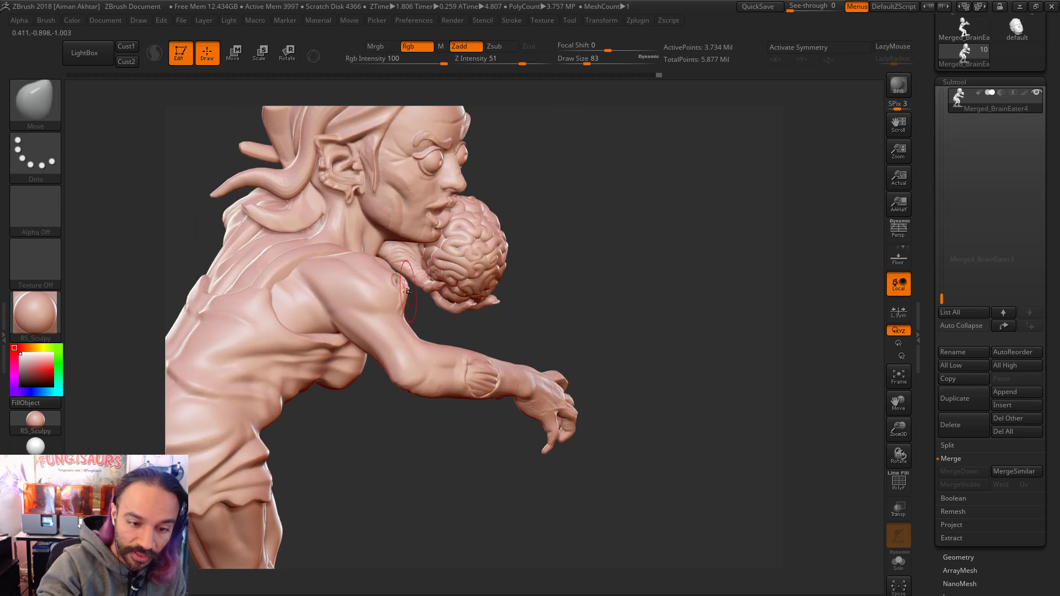
{"action": "left_click_drag", "start_coordinate": [563, 265], "coordinate": [396, 295]}
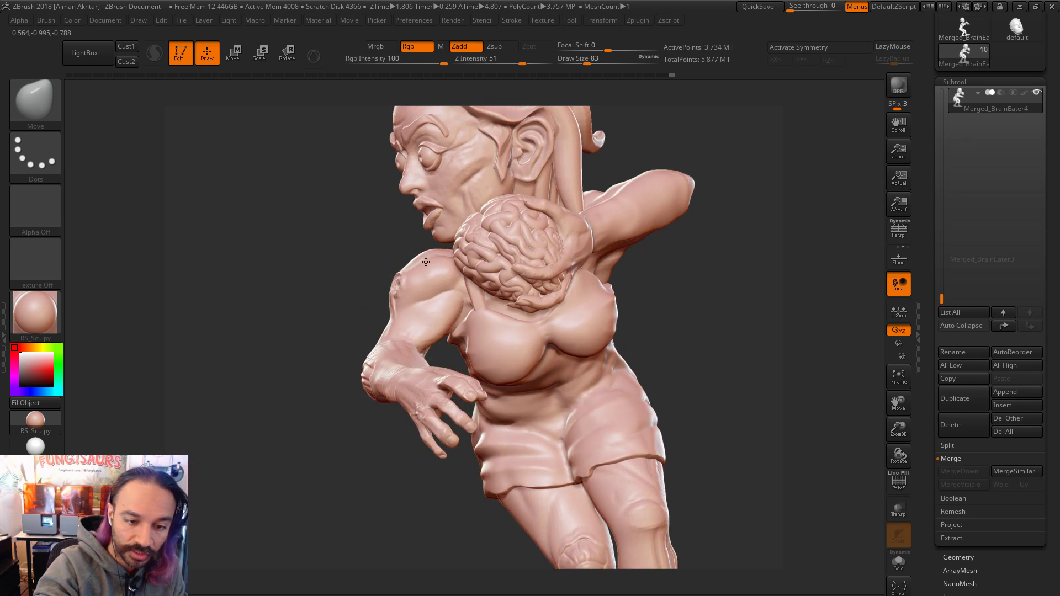
{"action": "left_click_drag", "start_coordinate": [432, 254], "coordinate": [453, 289]}
Step: Frame the whole figure, turn on perspective and examine the wounded zombie on its base
{"action": "key", "text": "f"}
{"action": "mouse_move", "coordinate": [644, 314]}
{"action": "left_mouse_down"}
{"action": "mouse_move", "coordinate": [708, 310]}
{"action": "mouse_move", "coordinate": [659, 316]}
{"action": "mouse_move", "coordinate": [657, 331]}
{"action": "mouse_move", "coordinate": [570, 332]}
{"action": "mouse_move", "coordinate": [676, 386]}
{"action": "left_mouse_up"}
{"action": "key", "text": "p"}
{"action": "left_click_drag", "start_coordinate": [722, 482], "coordinate": [479, 519], "text": "alt"}
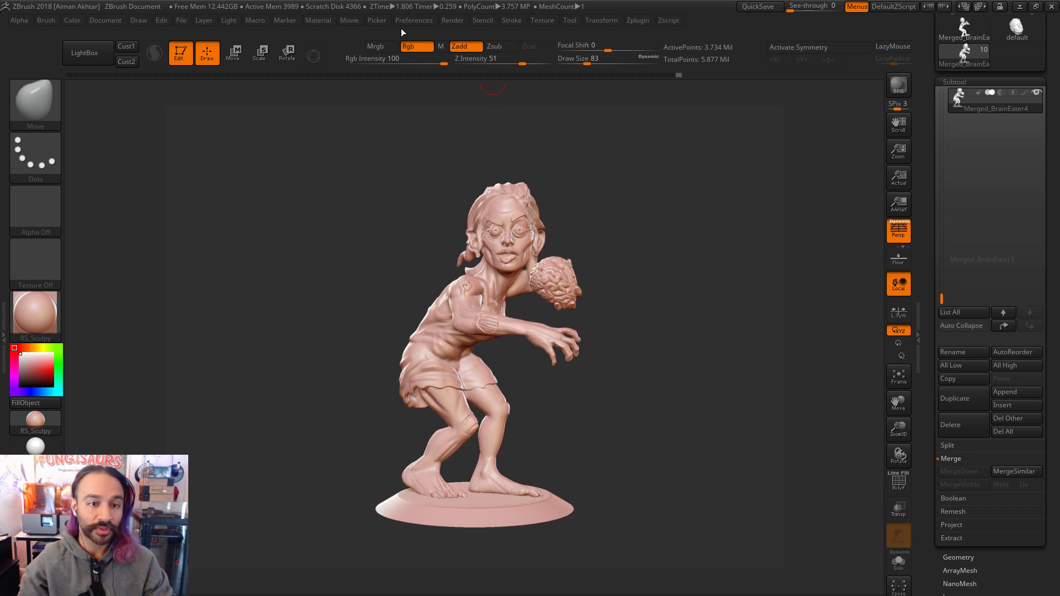
Step: Set movie recording to capture only the document area at Large size
{"action": "left_click", "coordinate": [420, 22]}
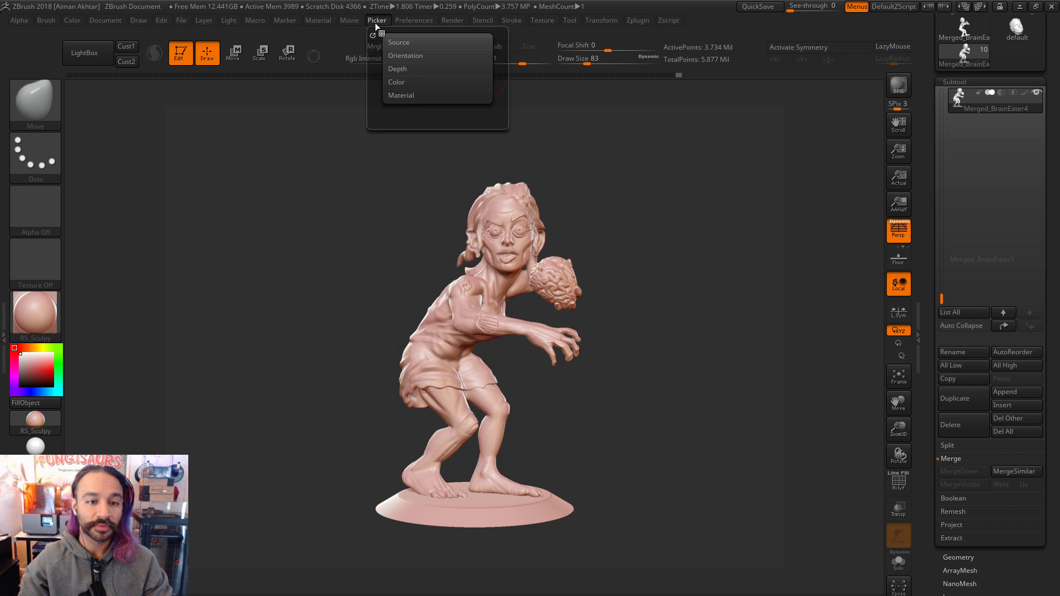
{"action": "mouse_move", "coordinate": [352, 23]}
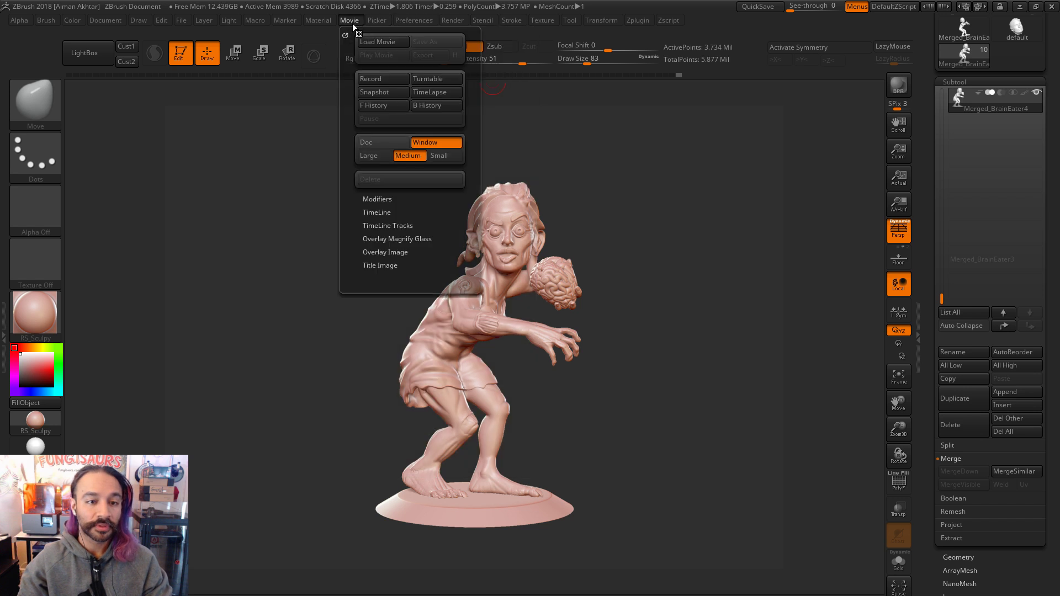
{"action": "left_click", "coordinate": [382, 214]}
{"action": "left_click", "coordinate": [377, 212]}
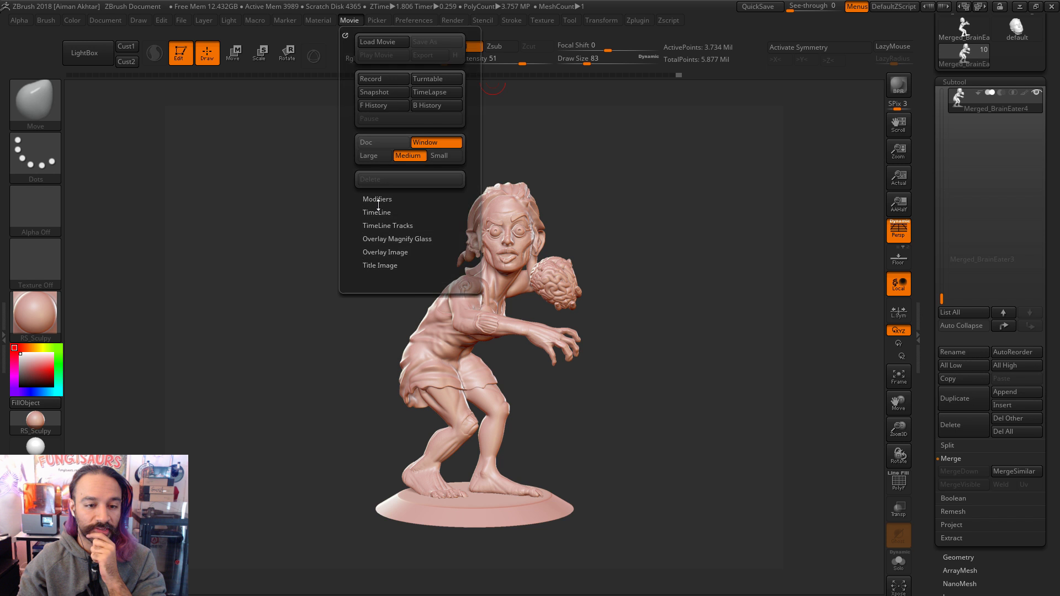
{"action": "key", "text": "ctrl"}
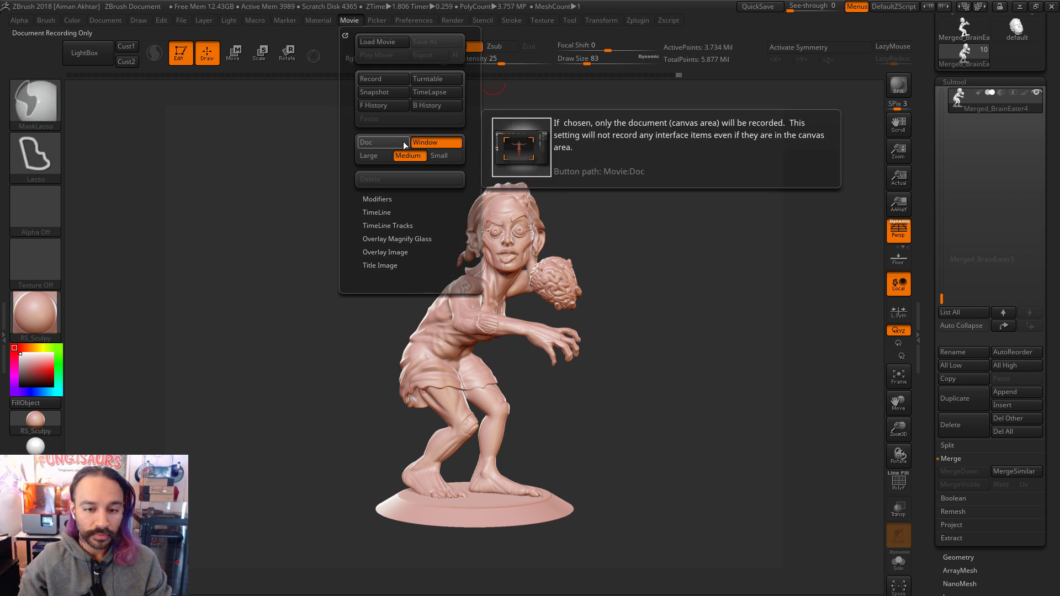
{"action": "left_click", "coordinate": [392, 141]}
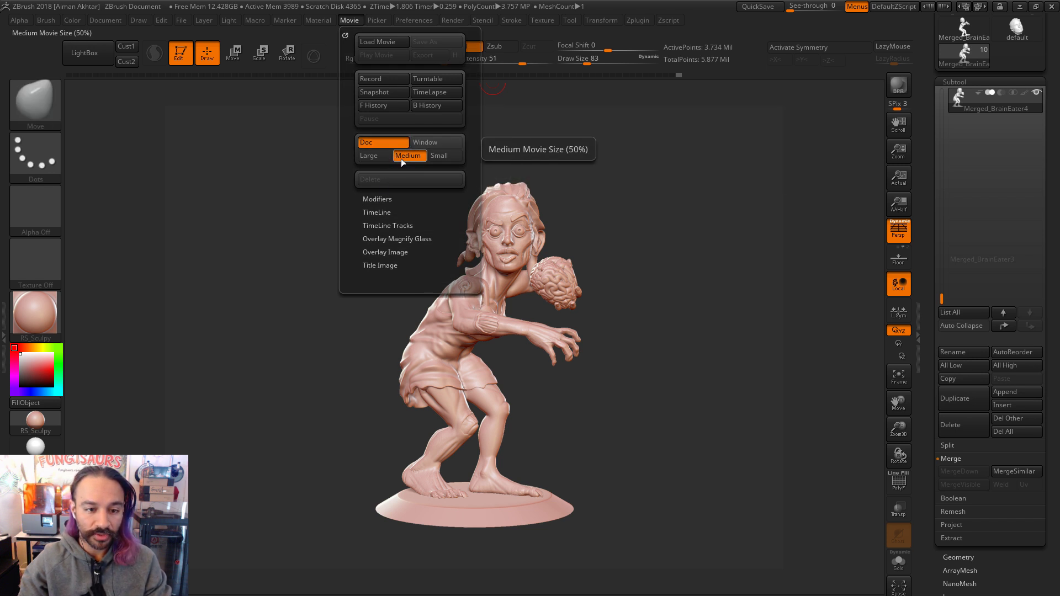
{"action": "left_click", "coordinate": [387, 157]}
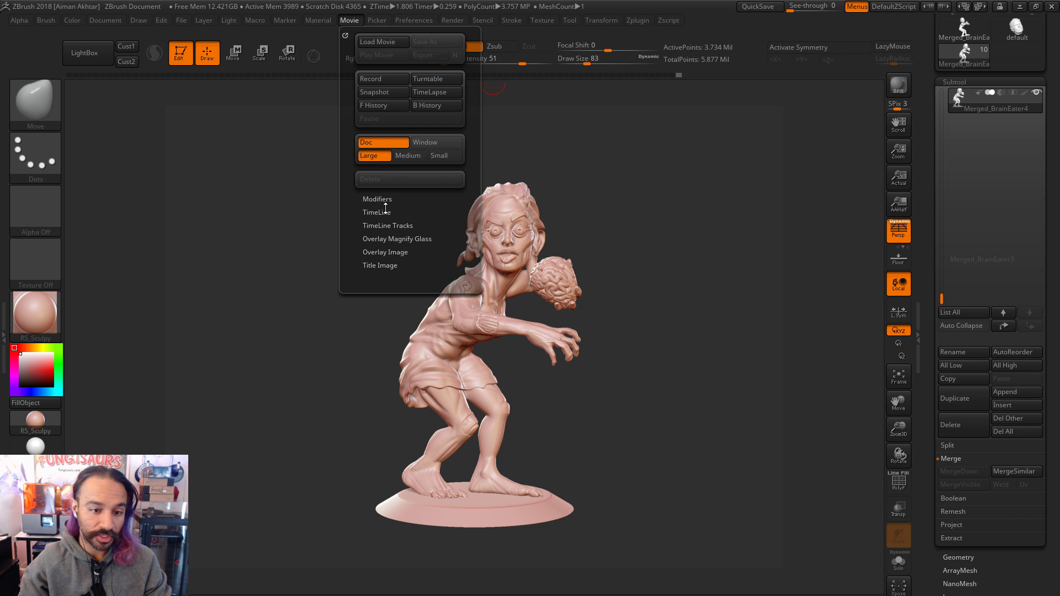
{"action": "left_click", "coordinate": [387, 267]}
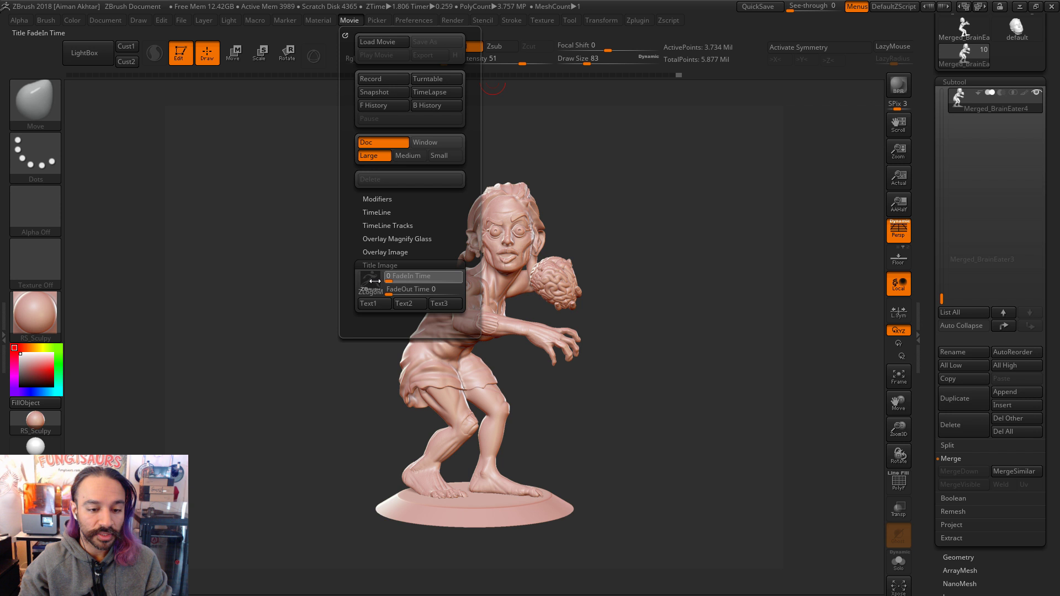
{"action": "left_click", "coordinate": [381, 266]}
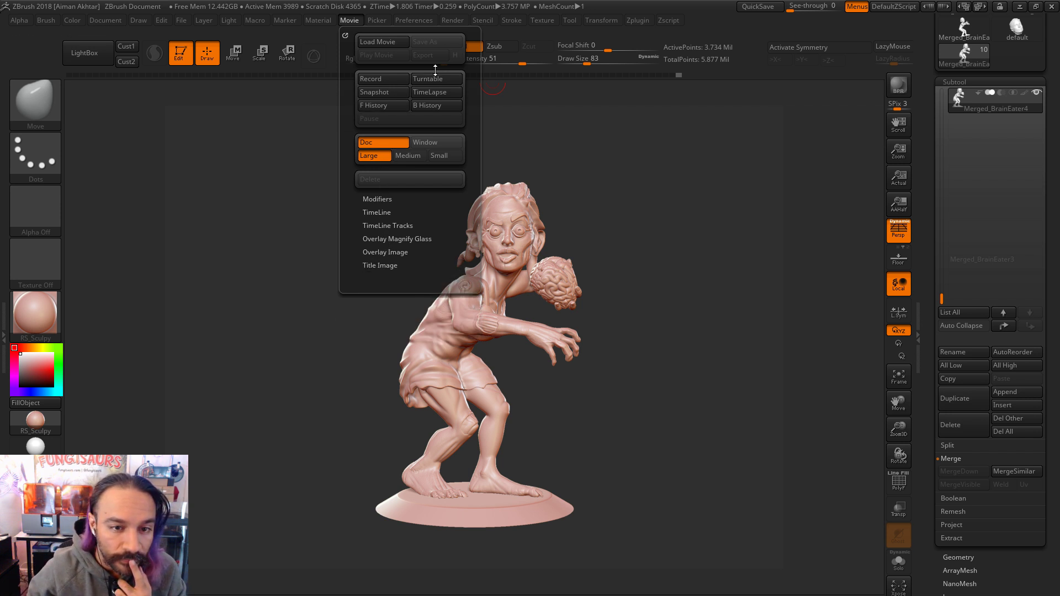
Step: Set the turntable's spin frames to 360 and record a turntable of the zombie around the Y axis
{"action": "left_click", "coordinate": [377, 200]}
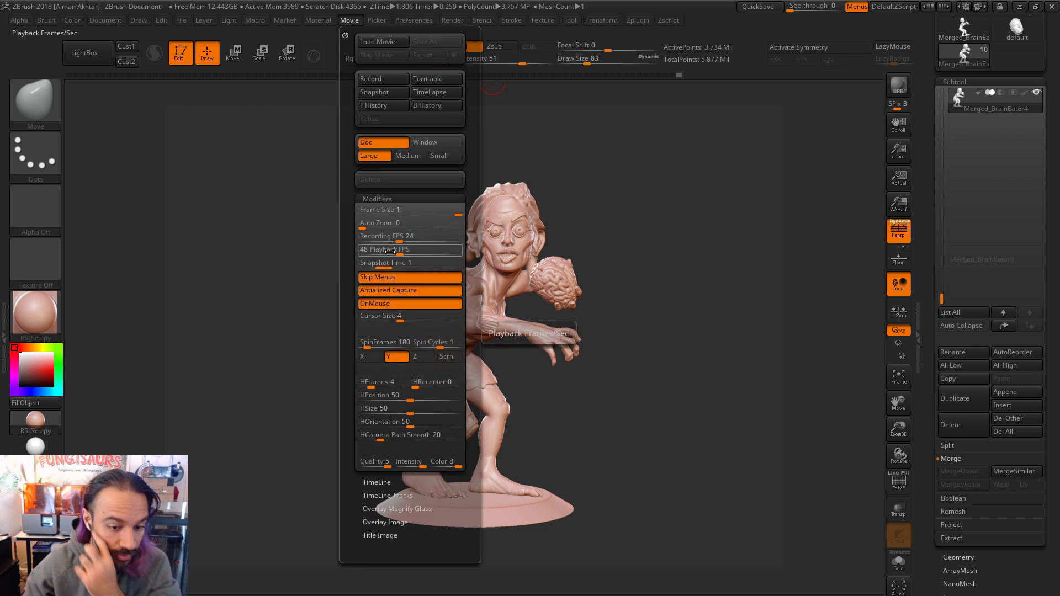
{"action": "key", "text": "ctrl"}
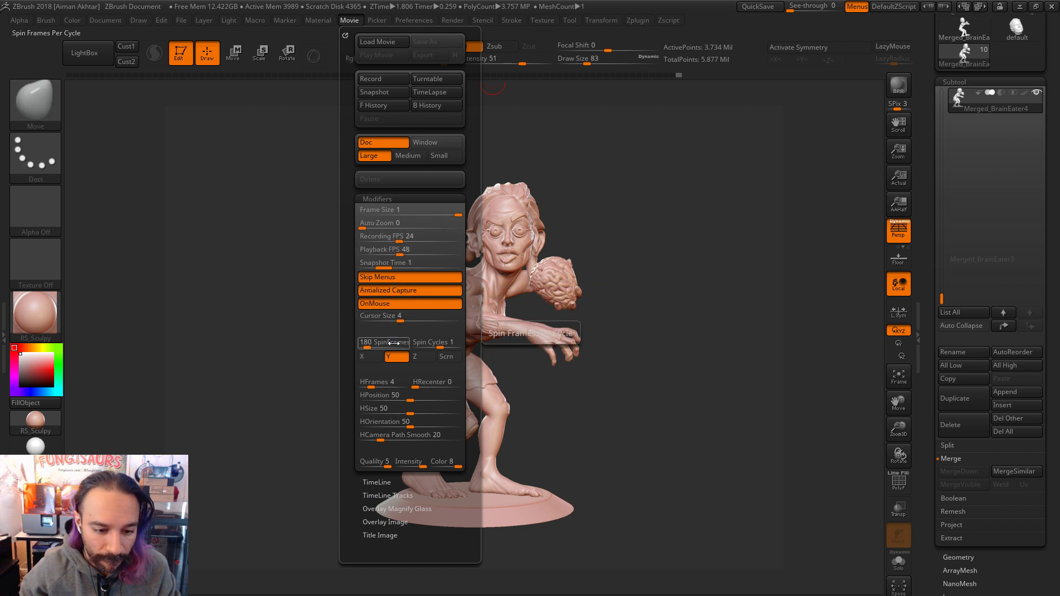
{"action": "left_click", "coordinate": [394, 344]}
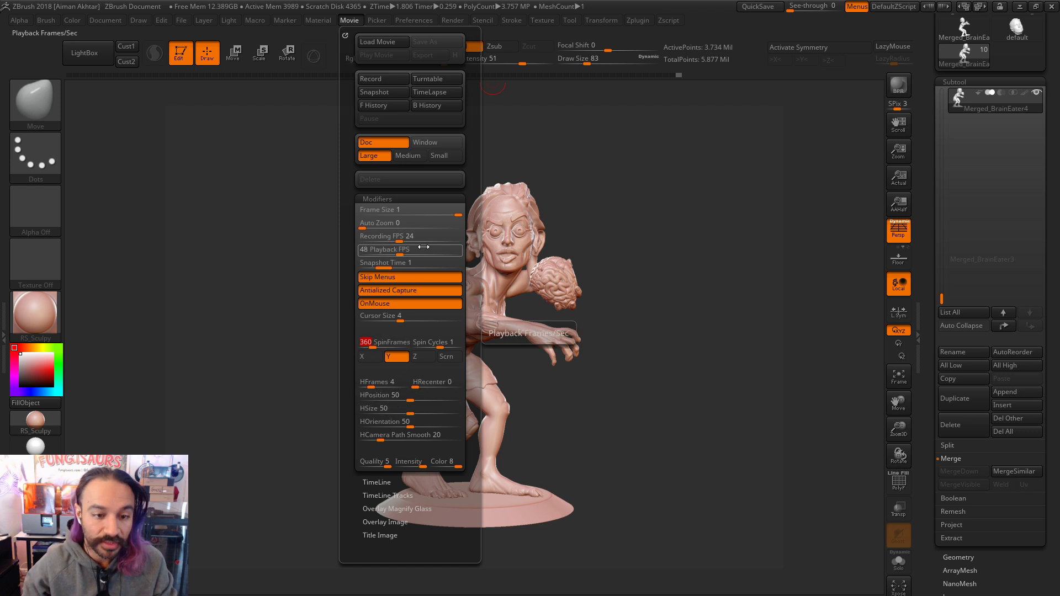
{"action": "left_click", "coordinate": [434, 79]}
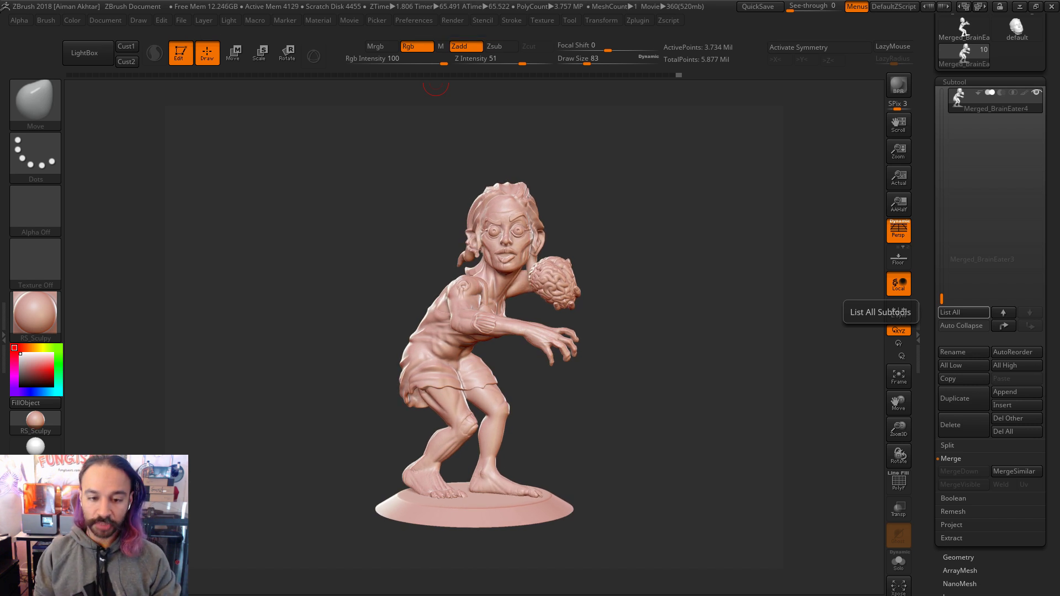
Step: Play back the recorded turntable and export it as an MPG named Turntable in the CES_Demo_Stuff folder
{"action": "left_click", "coordinate": [346, 17]}
{"action": "left_click", "coordinate": [373, 55]}
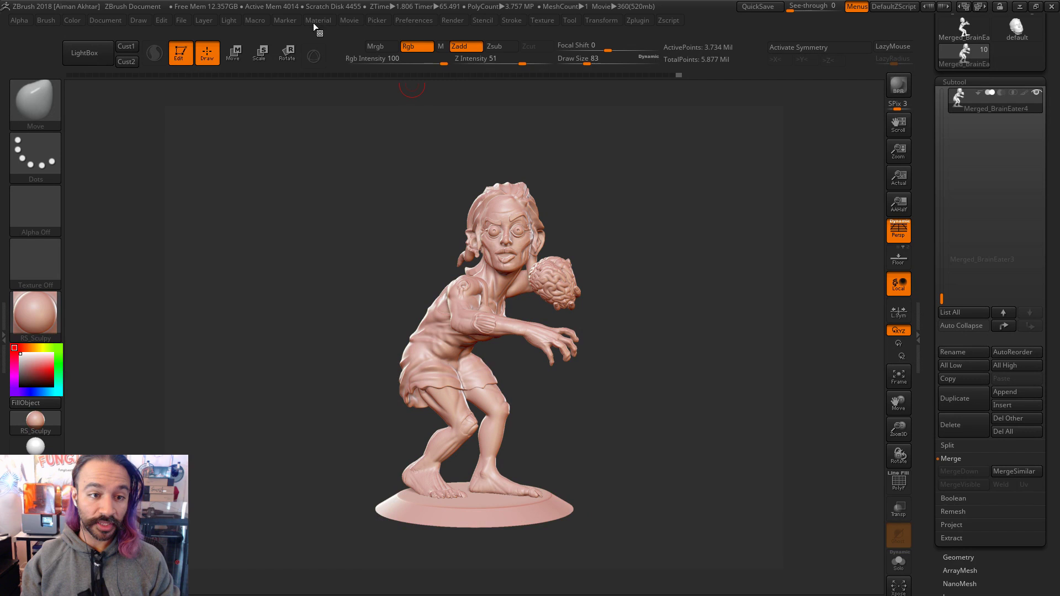
{"action": "left_click", "coordinate": [349, 20]}
{"action": "left_click", "coordinate": [418, 58]}
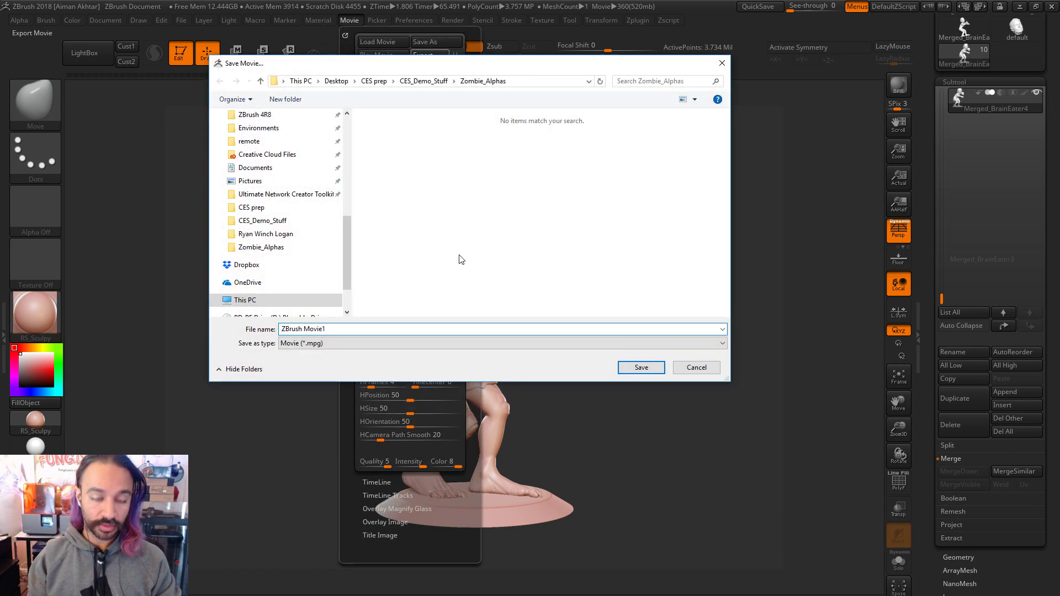
{"action": "scroll", "coordinate": [346, 124], "scroll_direction": "up", "scroll_amount": 5}
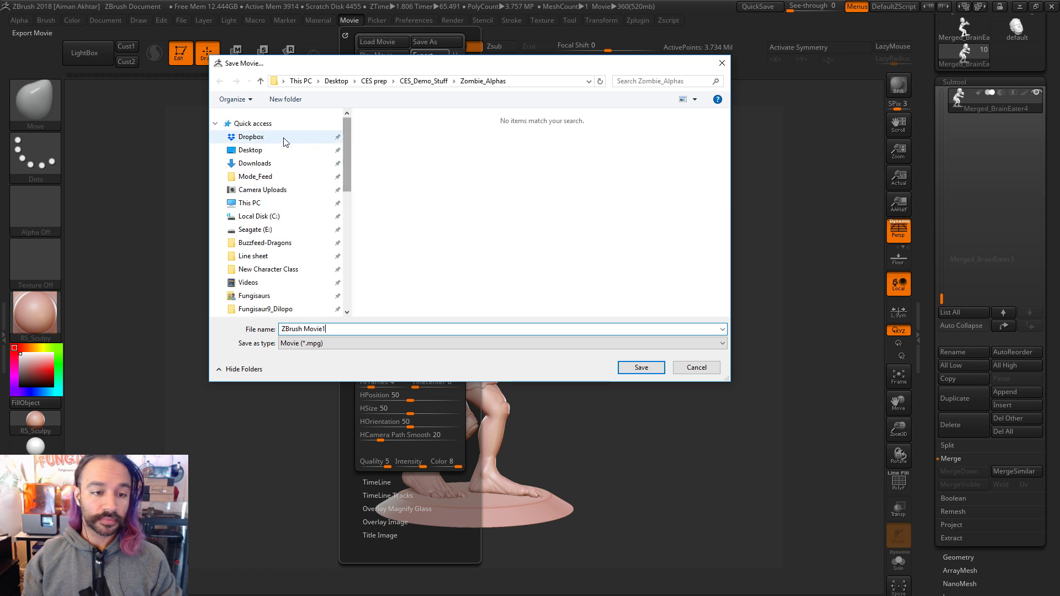
{"action": "left_click", "coordinate": [423, 81]}
{"action": "left_click_drag", "start_coordinate": [383, 331], "coordinate": [201, 323]}
{"action": "type", "text": "Turntabl"}
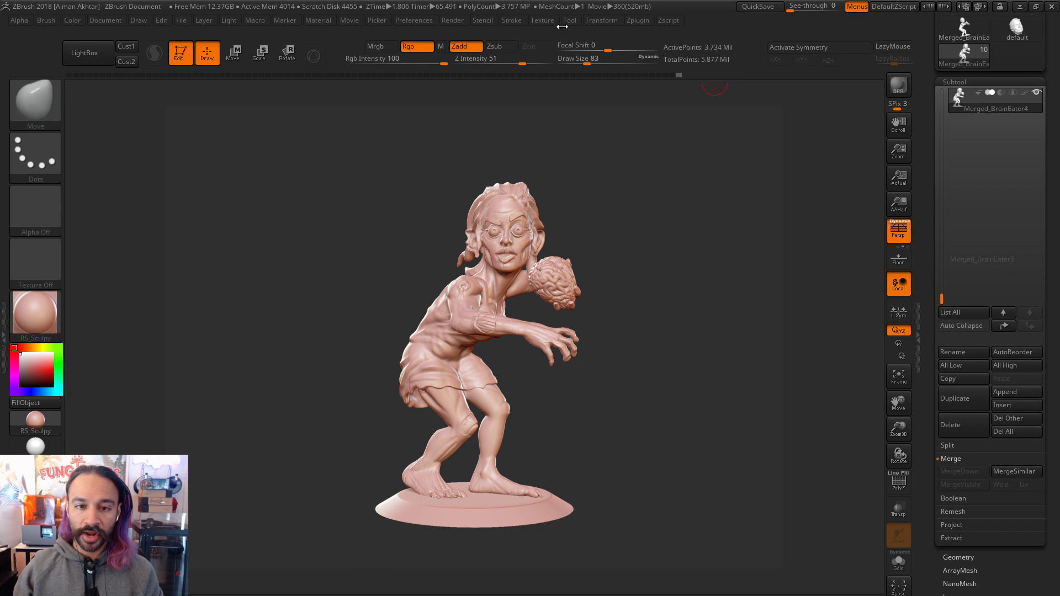
Step: Duplicate the merged zombie subtool, hide the original and make the copy the active subtool
{"action": "left_click", "coordinate": [970, 399]}
{"action": "left_click", "coordinate": [1035, 93]}
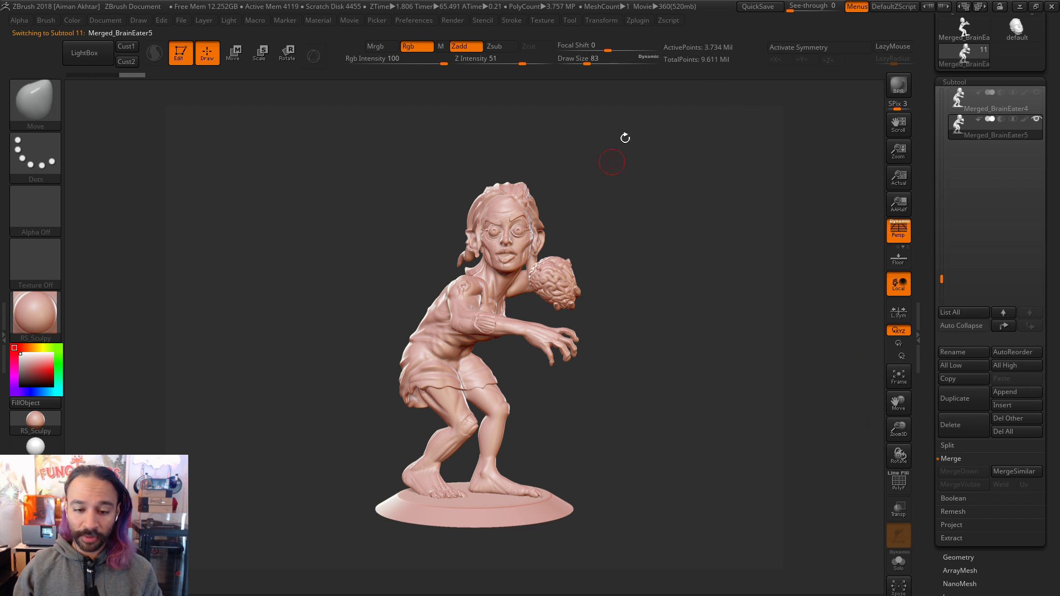
{"action": "left_click", "coordinate": [643, 21]}
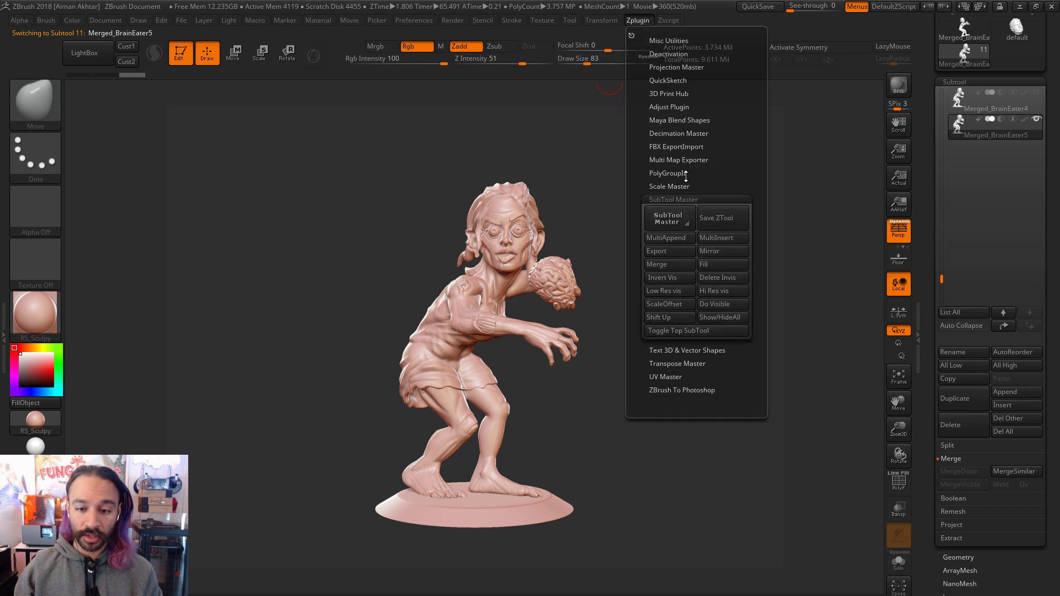
Step: Combine the copy into a single polygroup and re-DynaMesh it at resolution 504
{"action": "left_click", "coordinate": [898, 482]}
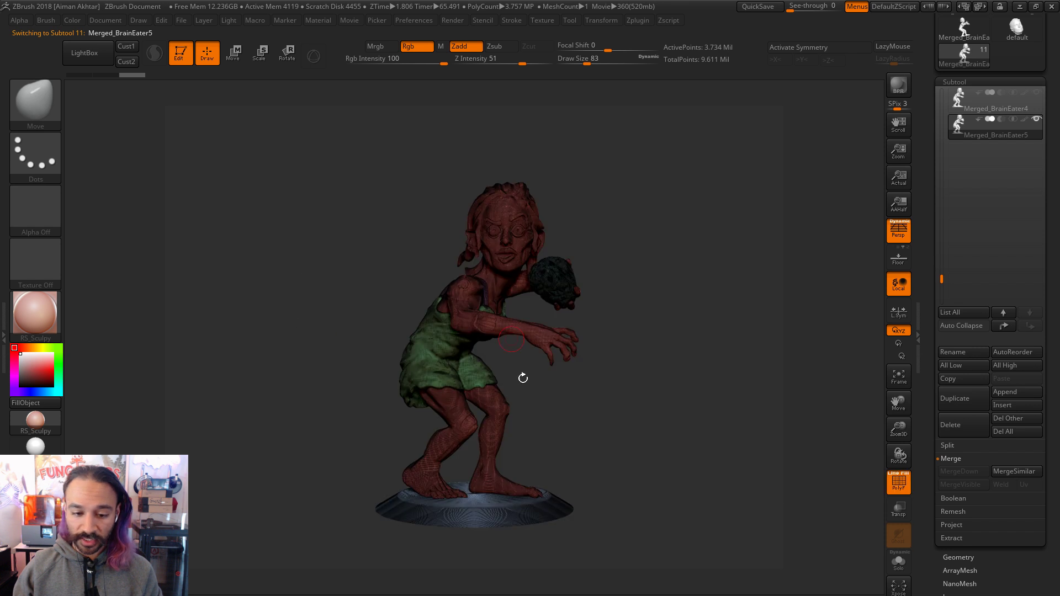
{"action": "key", "text": "ctrl+w"}
{"action": "left_click", "coordinate": [973, 560]}
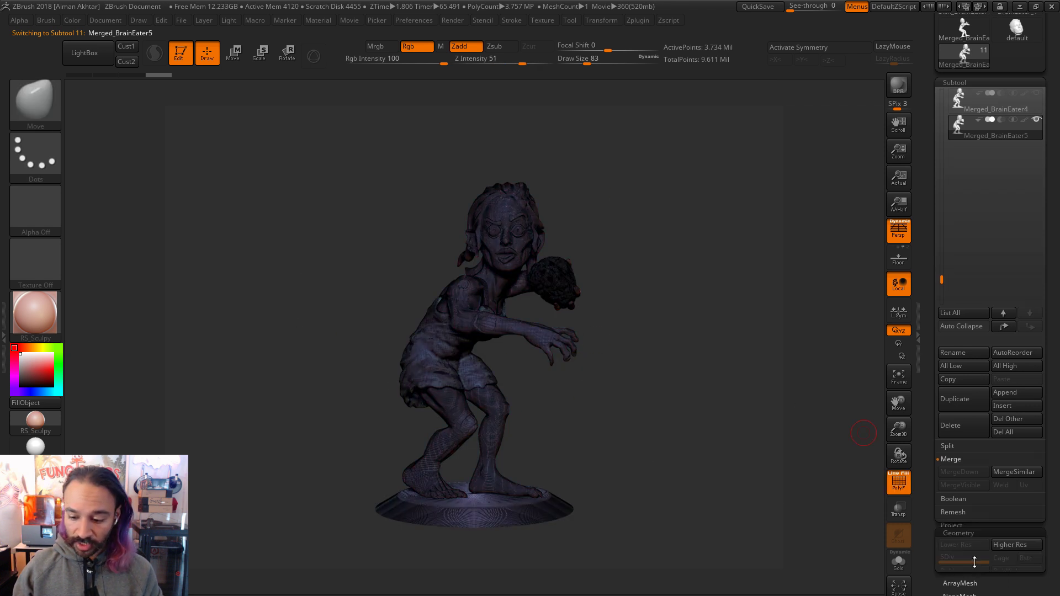
{"action": "left_click", "coordinate": [946, 319]}
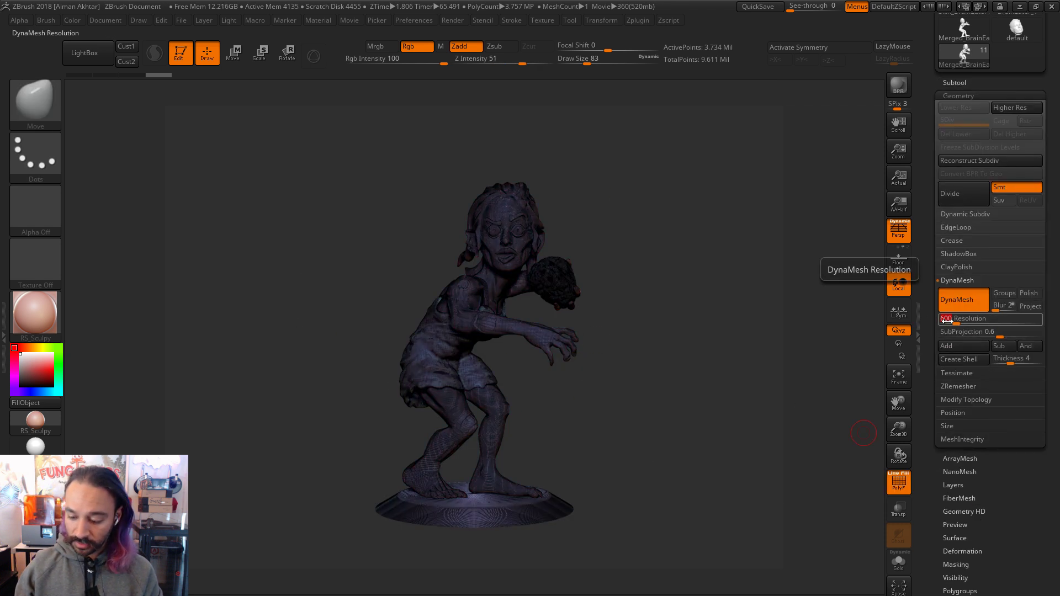
{"action": "left_click_drag", "start_coordinate": [732, 283], "coordinate": [754, 321], "text": "ctrl"}
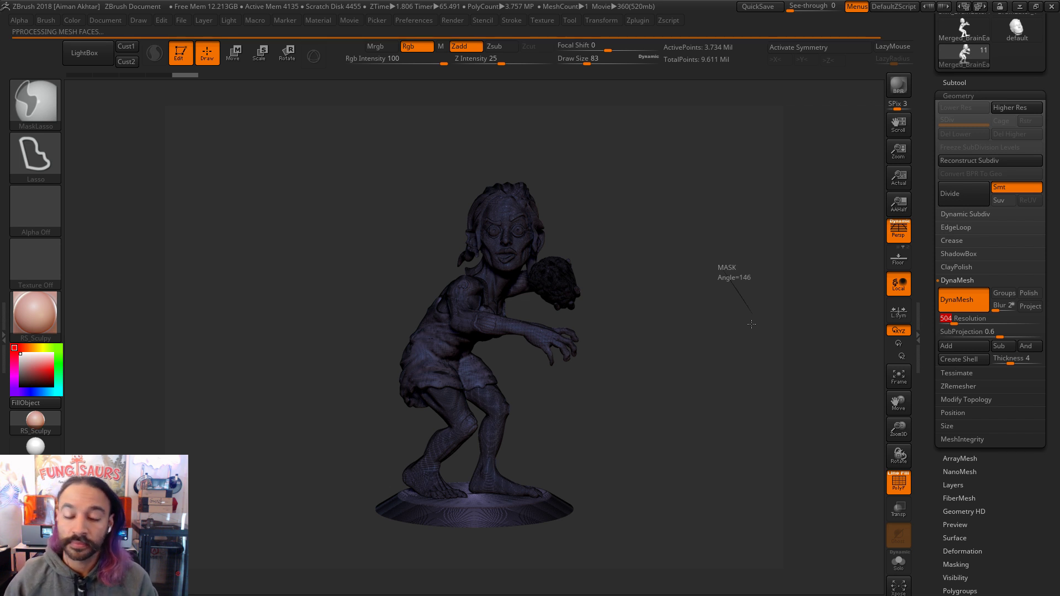
{"action": "left_click", "coordinate": [899, 482]}
{"action": "mouse_move", "coordinate": [650, 400]}
{"action": "left_mouse_down"}
{"action": "mouse_move", "coordinate": [696, 403]}
{"action": "mouse_move", "coordinate": [643, 402]}
{"action": "left_mouse_up"}
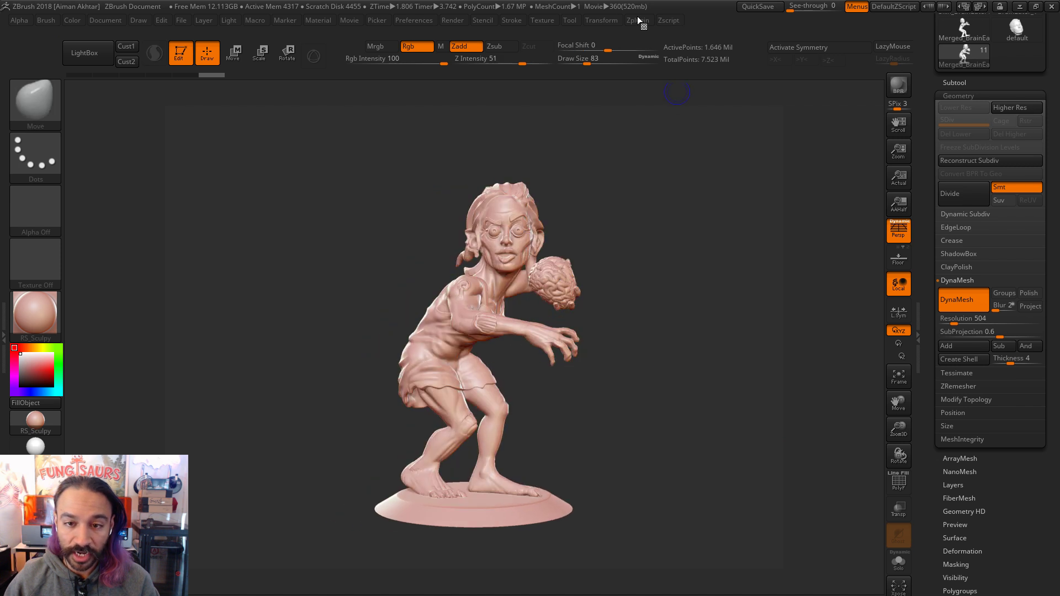
Step: Pre-process the current subtool with Decimation Master
{"action": "left_click", "coordinate": [639, 20]}
{"action": "left_click", "coordinate": [675, 200]}
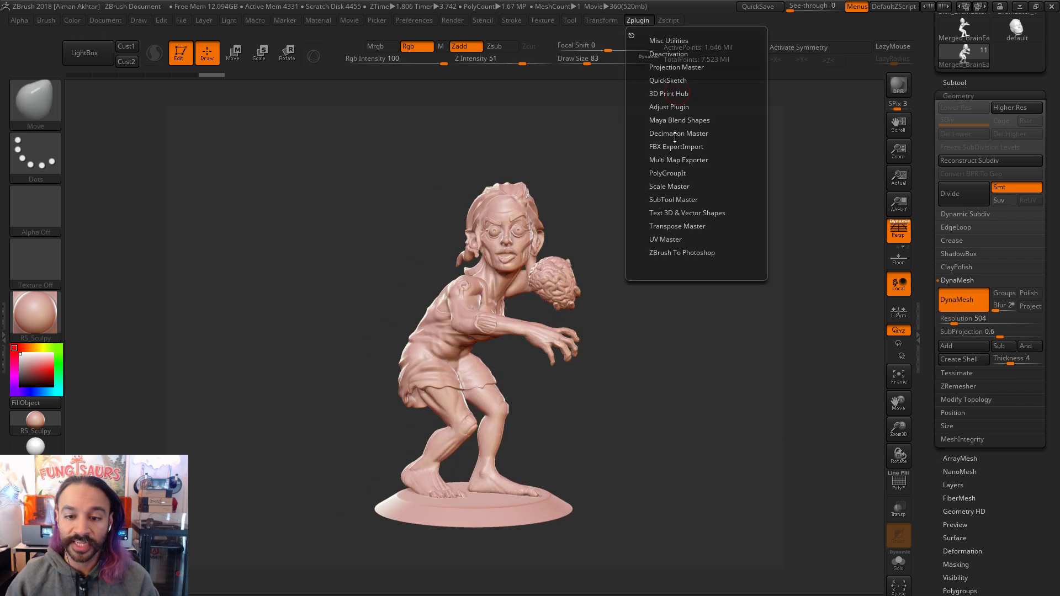
{"action": "left_click", "coordinate": [672, 134]}
{"action": "left_click", "coordinate": [690, 237]}
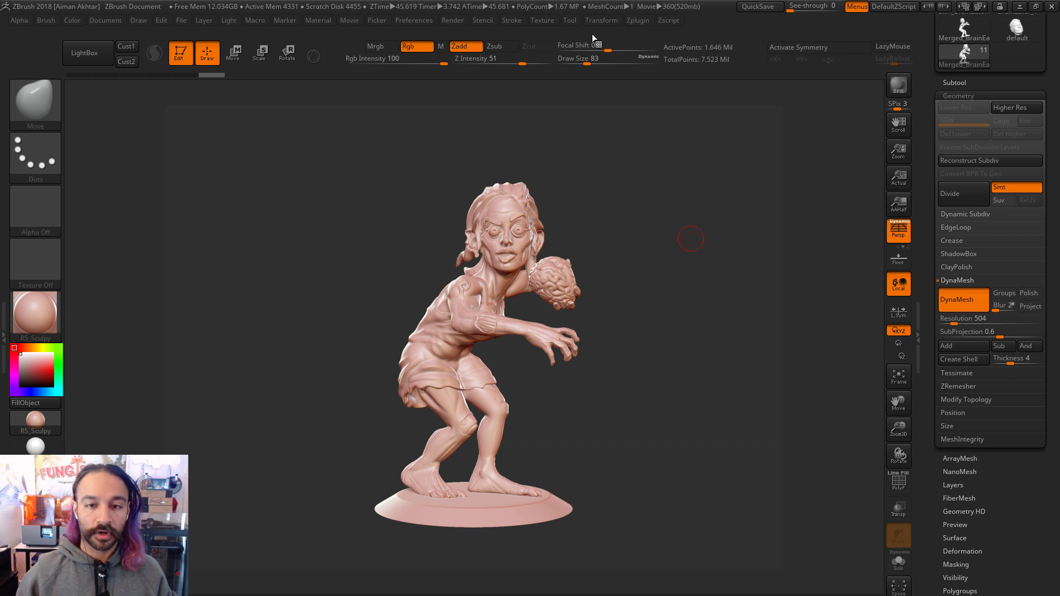
Step: Decimate the current zombie subtool to 20% and inspect its wireframe
{"action": "left_click", "coordinate": [638, 20]}
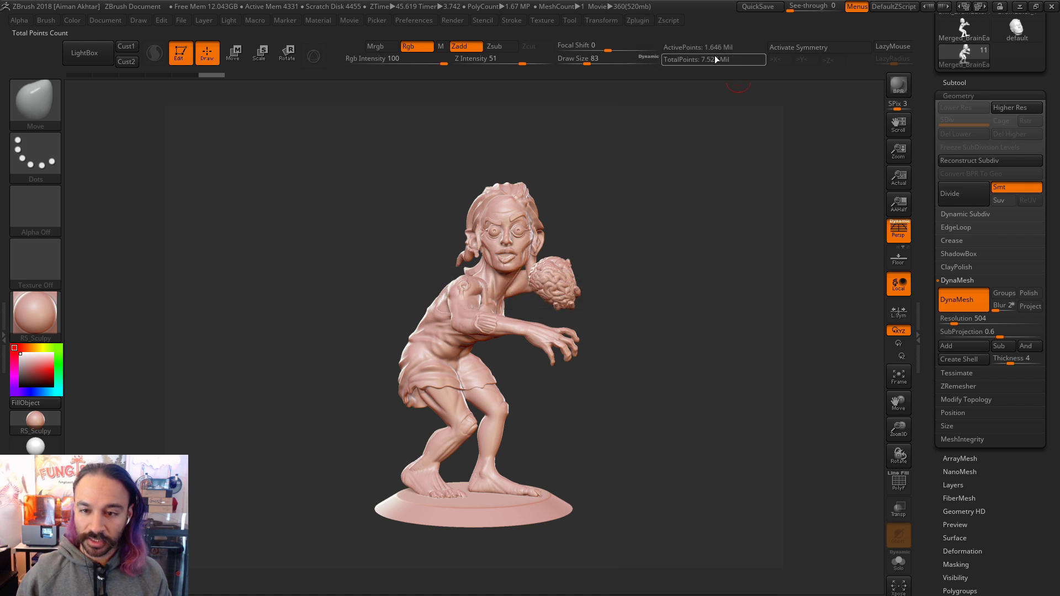
{"action": "left_click", "coordinate": [639, 21]}
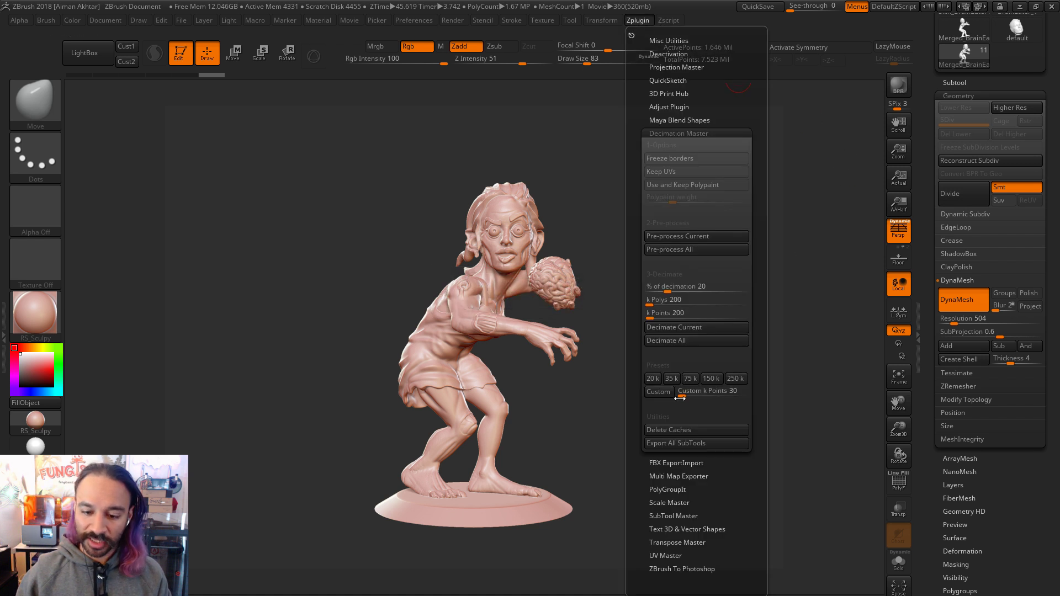
{"action": "left_click", "coordinate": [671, 329]}
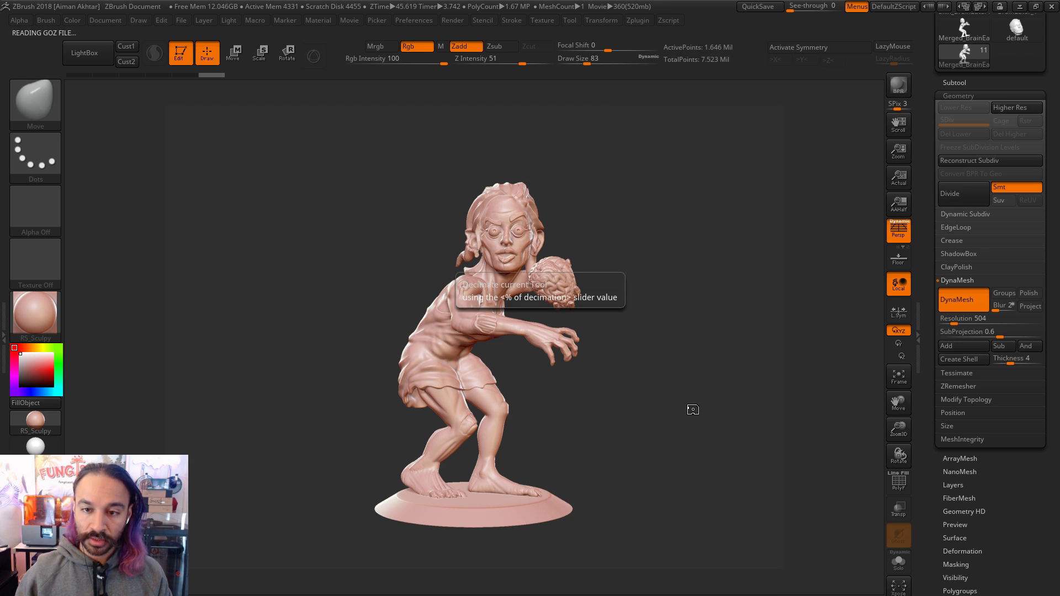
{"action": "mouse_move", "coordinate": [650, 437]}
{"action": "left_mouse_down"}
{"action": "mouse_move", "coordinate": [663, 473]}
{"action": "mouse_move", "coordinate": [711, 505]}
{"action": "mouse_move", "coordinate": [718, 497]}
{"action": "mouse_move", "coordinate": [704, 489]}
{"action": "mouse_move", "coordinate": [675, 490]}
{"action": "mouse_move", "coordinate": [710, 486]}
{"action": "mouse_move", "coordinate": [786, 426]}
{"action": "mouse_move", "coordinate": [644, 480]}
{"action": "mouse_move", "coordinate": [700, 83]}
{"action": "left_mouse_up"}
{"action": "left_click", "coordinate": [906, 489]}
{"action": "left_click", "coordinate": [907, 489]}
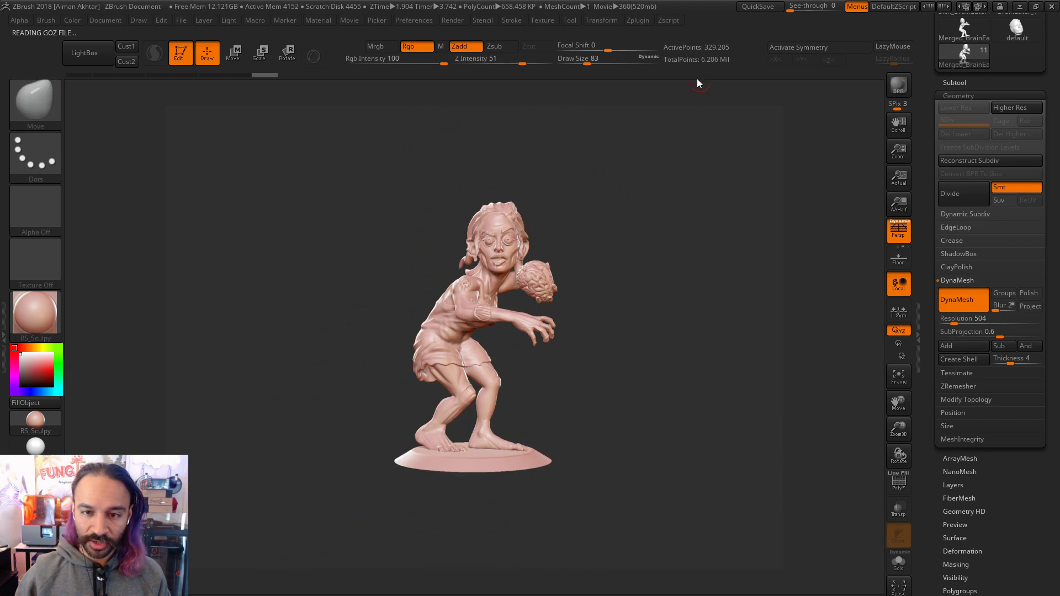
Step: Set the decimation percentage to 10, decimate the current subtool and check the reduced mesh up close
{"action": "left_click", "coordinate": [641, 21]}
{"action": "left_click", "coordinate": [672, 288]}
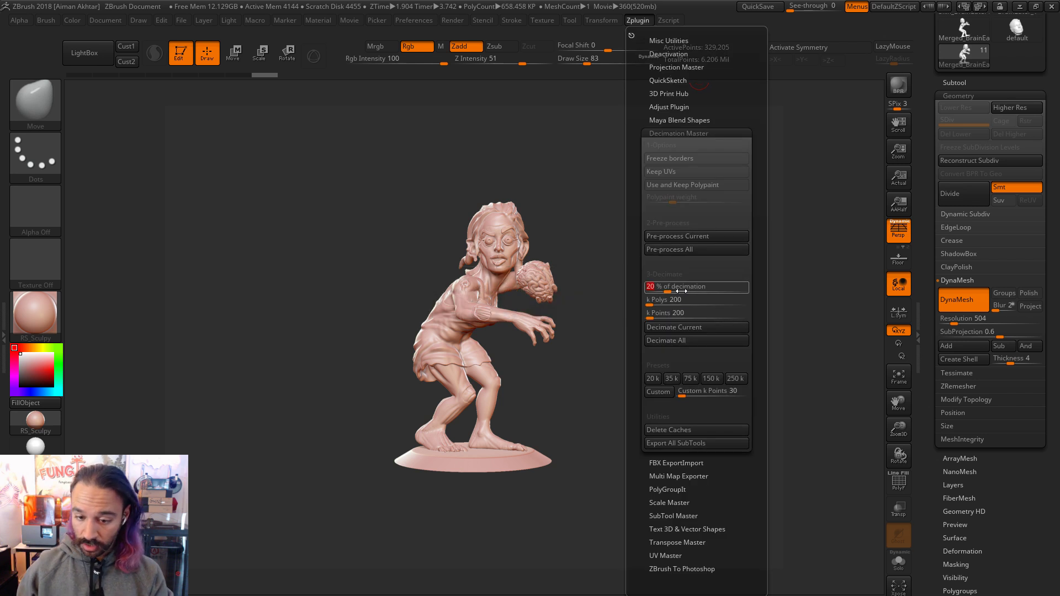
{"action": "type", "text": "10"}
{"action": "key", "text": "Return"}
{"action": "left_click", "coordinate": [673, 330]}
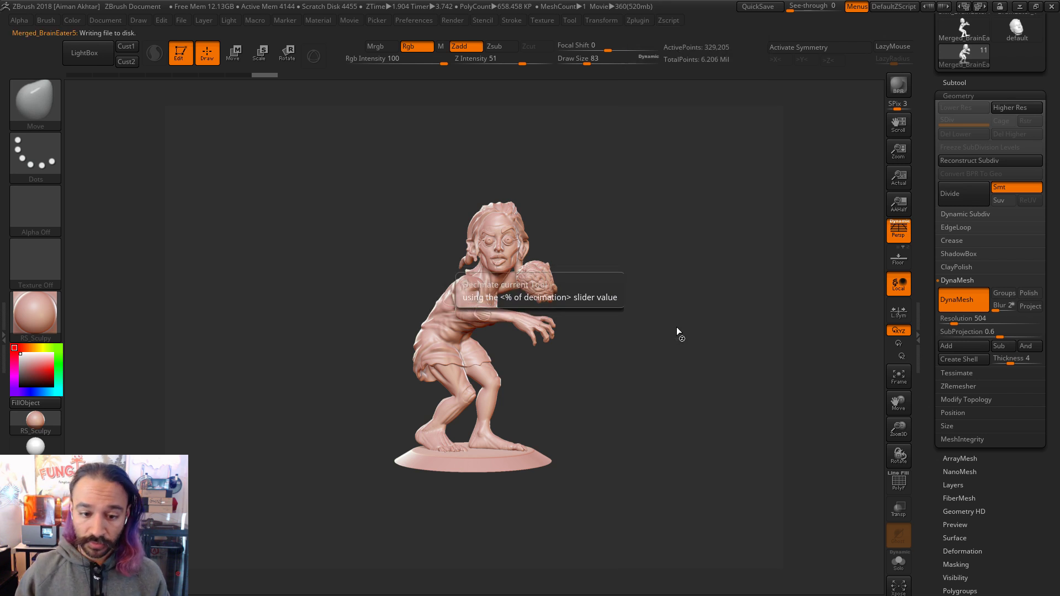
{"action": "left_click_drag", "start_coordinate": [594, 419], "coordinate": [642, 487], "text": "alt"}
{"action": "mouse_move", "coordinate": [648, 367]}
{"action": "left_mouse_down"}
{"action": "mouse_move", "coordinate": [712, 258]}
{"action": "mouse_move", "coordinate": [705, 244]}
{"action": "mouse_move", "coordinate": [714, 308]}
{"action": "mouse_move", "coordinate": [687, 313]}
{"action": "mouse_move", "coordinate": [797, 319]}
{"action": "left_mouse_up"}
{"action": "mouse_move", "coordinate": [722, 238]}
{"action": "left_mouse_down"}
{"action": "mouse_move", "coordinate": [693, 256]}
{"action": "mouse_move", "coordinate": [647, 92]}
{"action": "left_mouse_up"}
Step: Set the 3D Print Hub export units to inches and enter 4 for the Y dimension
{"action": "left_click", "coordinate": [646, 24]}
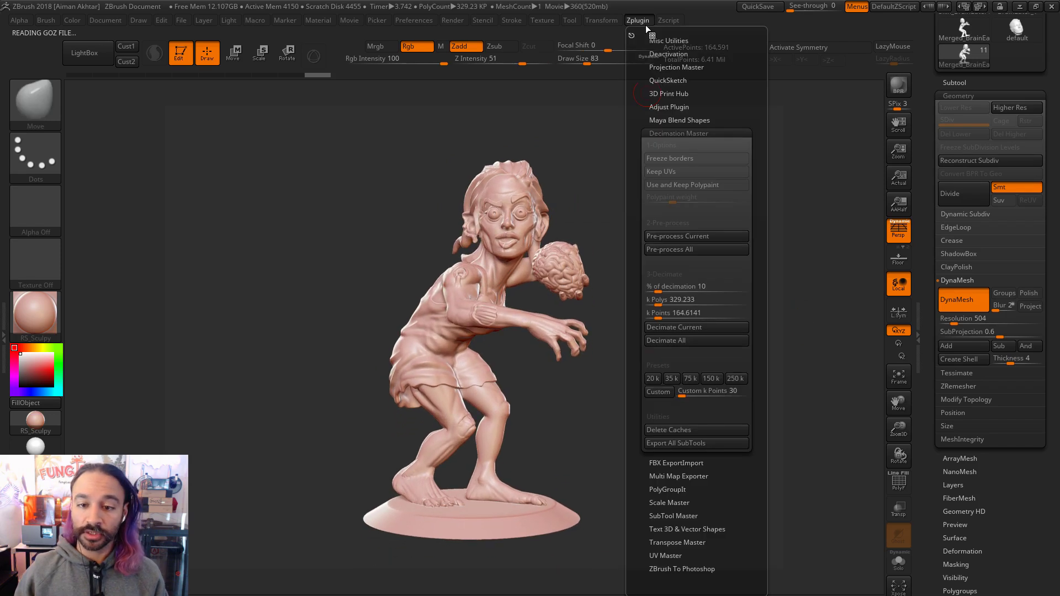
{"action": "left_click", "coordinate": [672, 133]}
{"action": "left_click", "coordinate": [671, 93]}
{"action": "left_click", "coordinate": [710, 234]}
{"action": "left_click", "coordinate": [678, 264]}
{"action": "type", "text": "4"}
{"action": "left_click", "coordinate": [659, 273]}
{"action": "key", "text": "Return"}
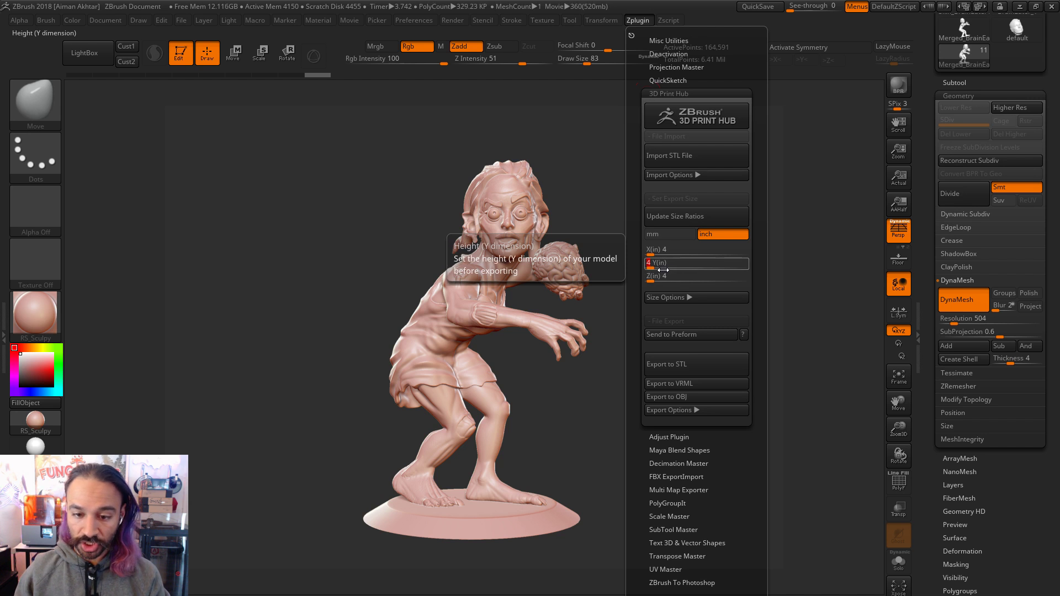
Step: Update the size ratios for the export, choosing 2.49 x 4.02 x 2.60 in as the subtool's size
{"action": "left_click", "coordinate": [678, 216]}
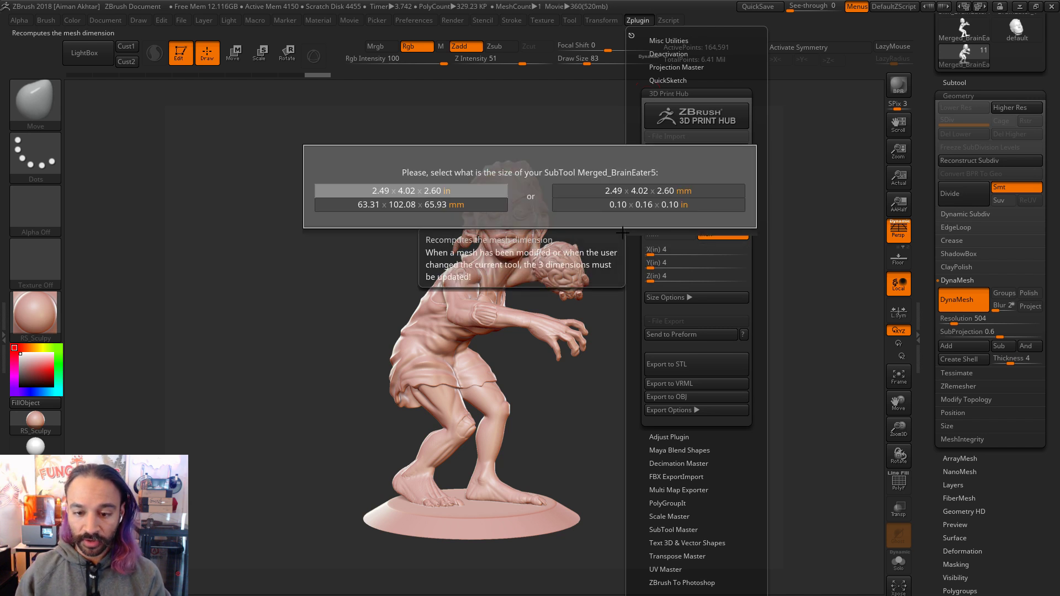
{"action": "left_click", "coordinate": [432, 191]}
{"action": "left_click", "coordinate": [638, 21]}
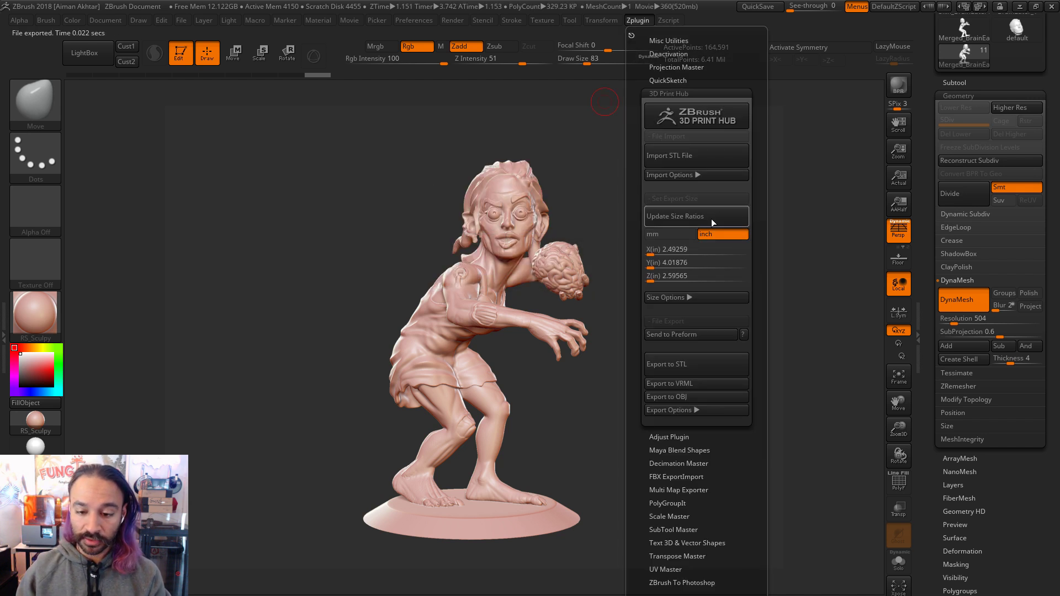
Step: Set the zombie's export height (Y dimension) to 4 inches
{"action": "left_click", "coordinate": [668, 263]}
{"action": "left_click", "coordinate": [669, 278]}
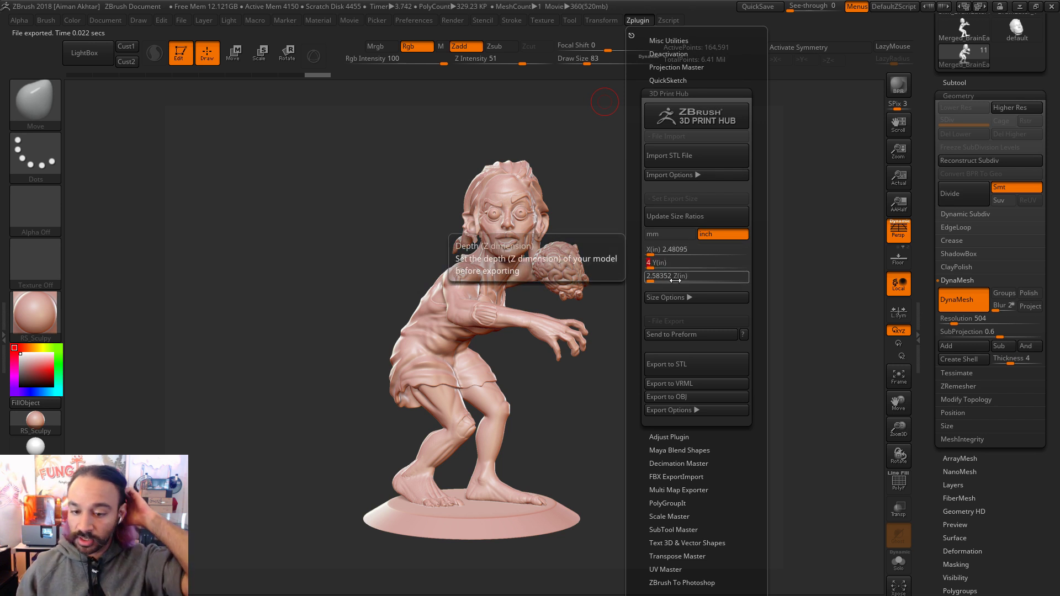
{"action": "left_click", "coordinate": [684, 265]}
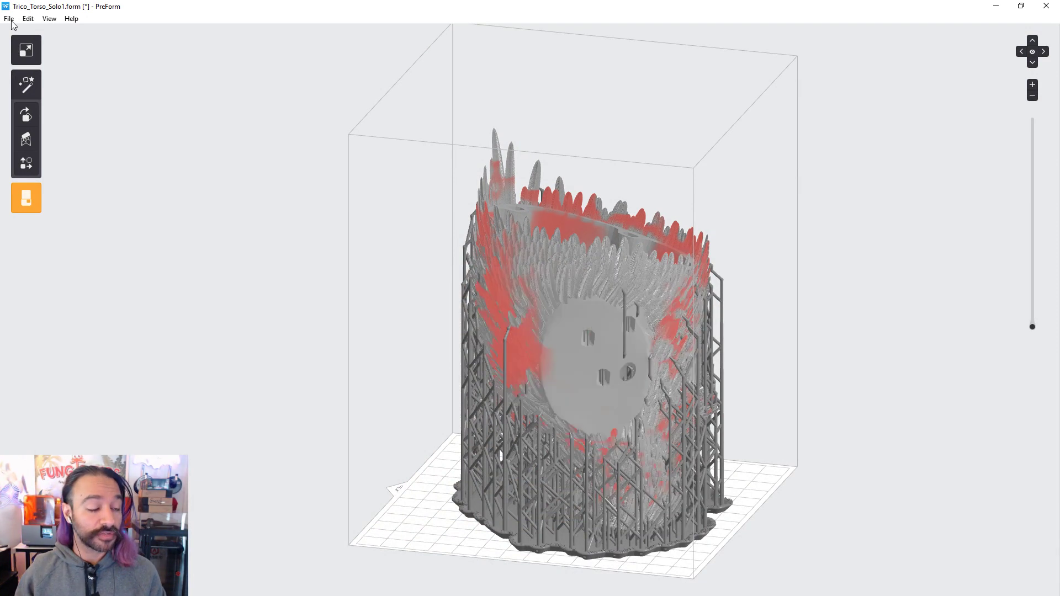
Step: Start an empty job in PreForm without saving the open Trico_Torso_Solo1 job, and return to ZBrush
{"action": "left_click", "coordinate": [11, 21]}
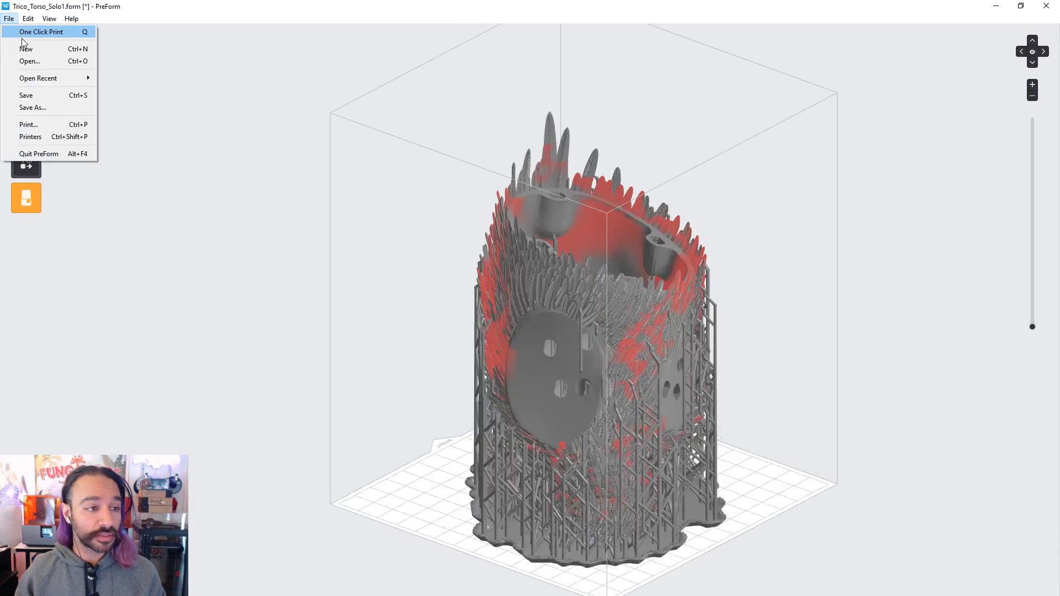
{"action": "left_click", "coordinate": [32, 54]}
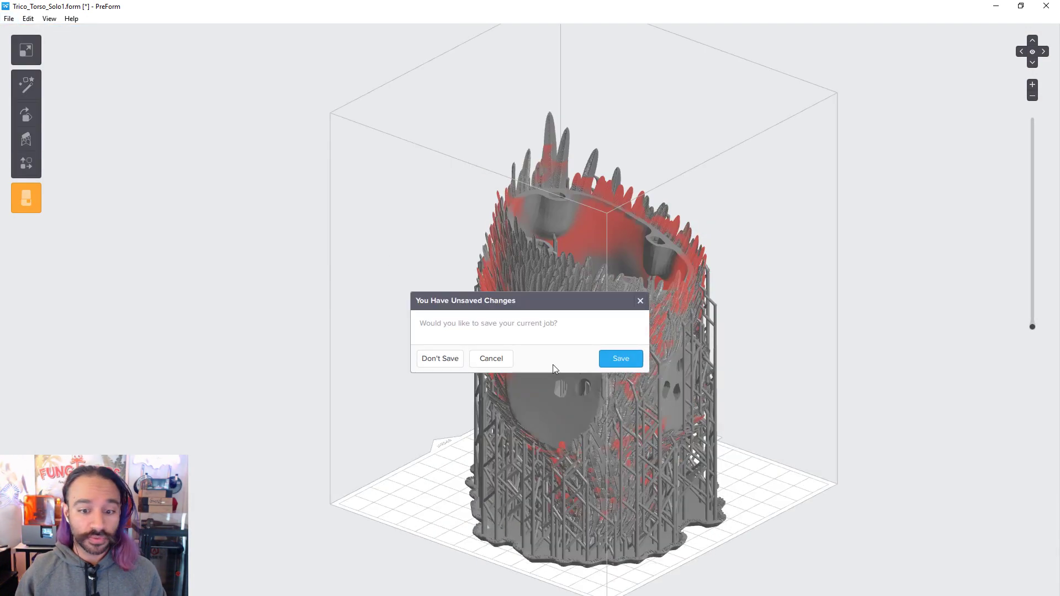
{"action": "left_click", "coordinate": [457, 361]}
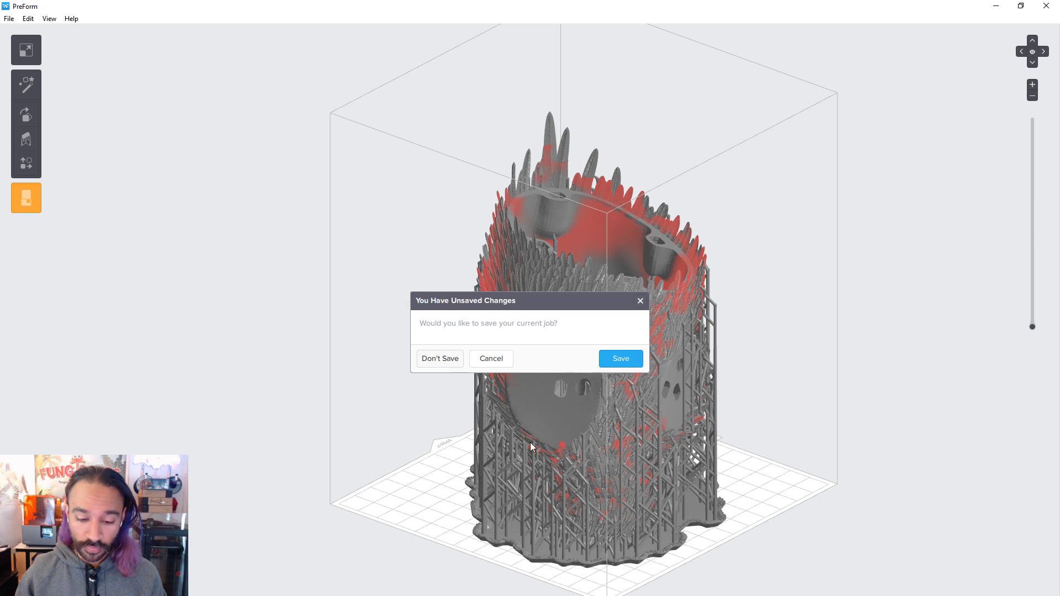
{"action": "left_click", "coordinate": [440, 358]}
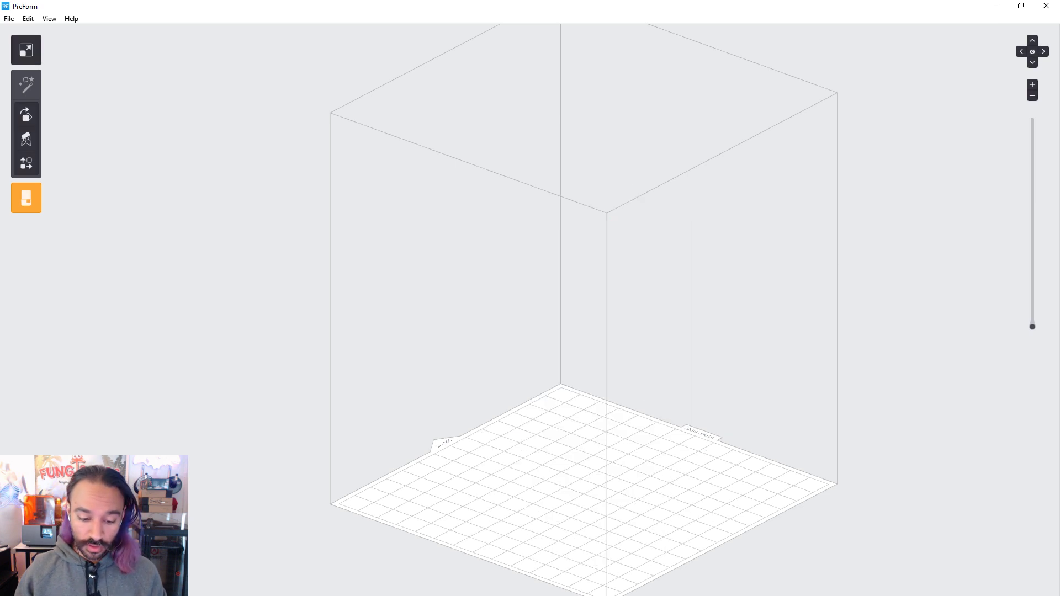
{"action": "left_click", "coordinate": [996, 6]}
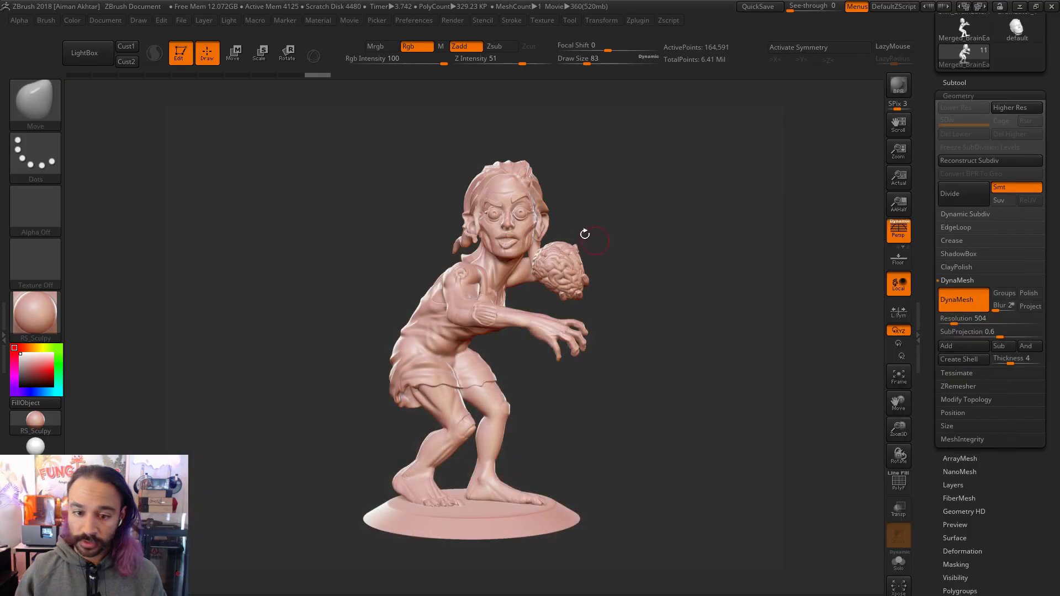
Step: Set the 3D Print Hub export height (Y dimension) to 3 inches
{"action": "left_click", "coordinate": [642, 21]}
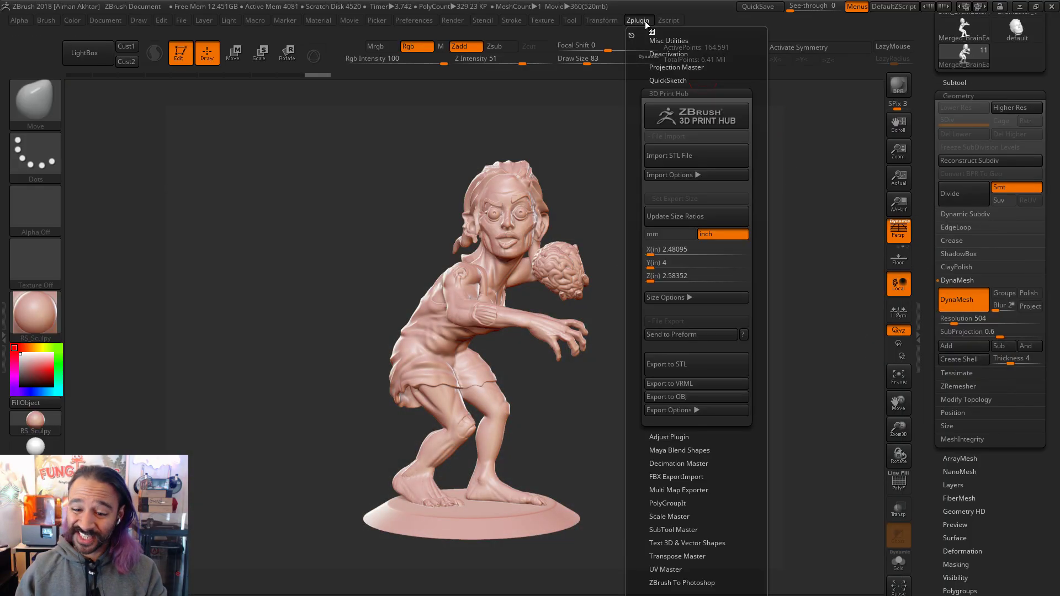
{"action": "left_click", "coordinate": [670, 261]}
{"action": "type", "text": "3"}
{"action": "key", "text": "Return"}
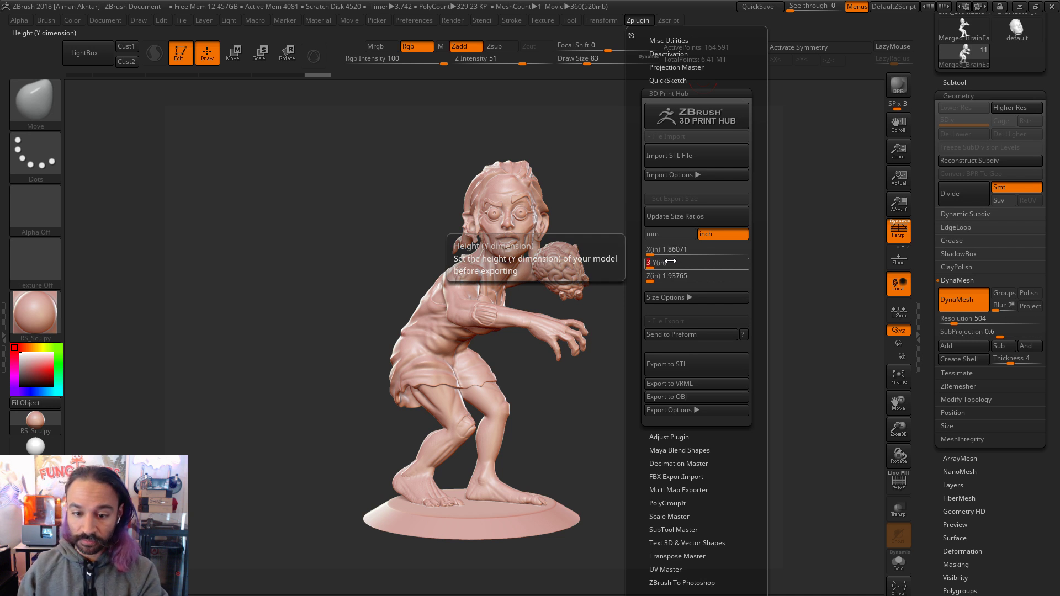
Step: Send the zombie from 3D Print Hub to PreForm and switch to PreForm
{"action": "left_click", "coordinate": [645, 20]}
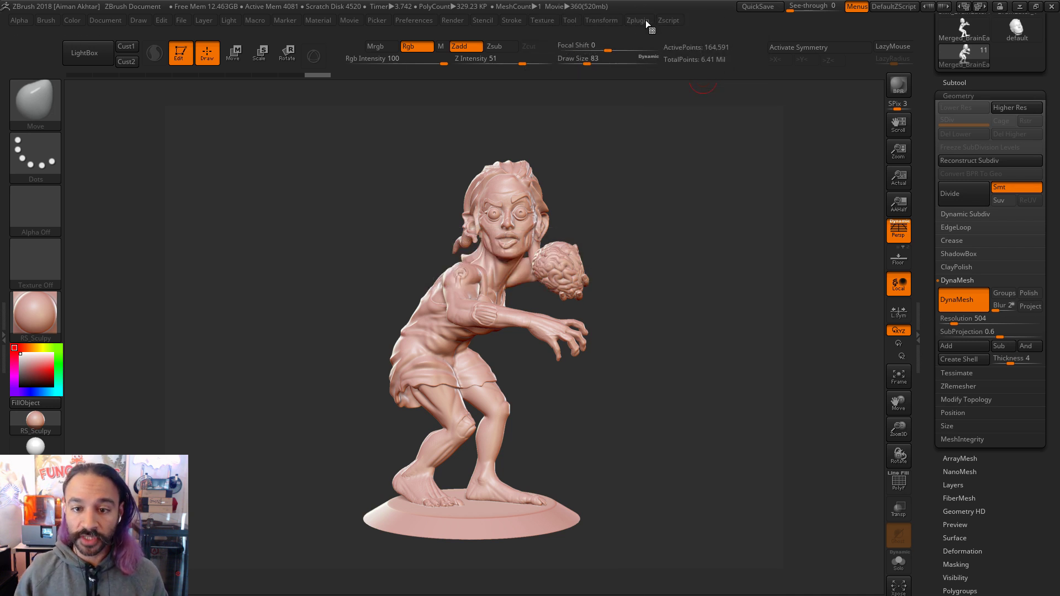
{"action": "left_click", "coordinate": [645, 21]}
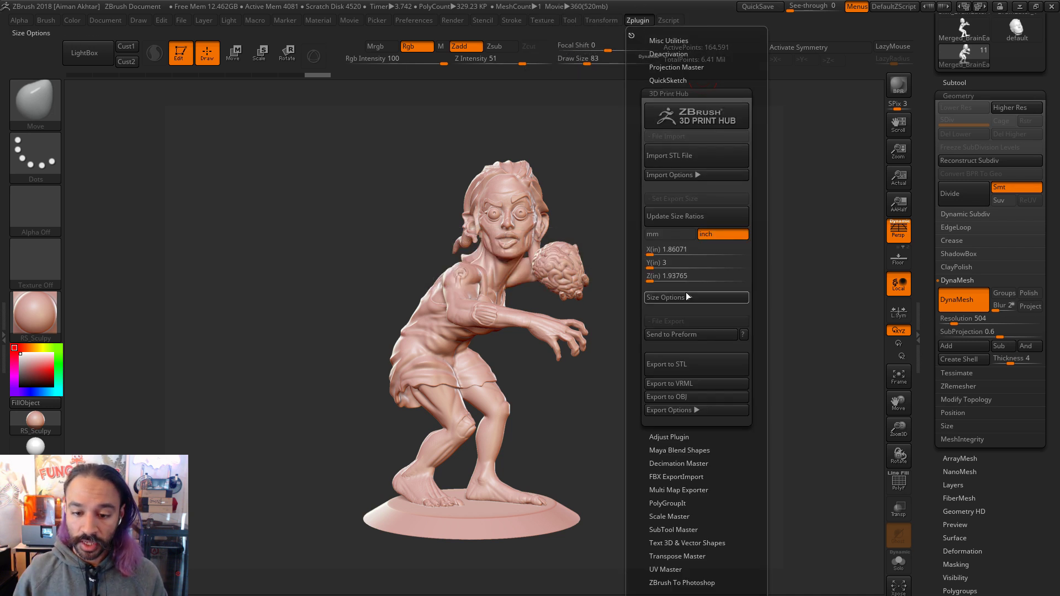
{"action": "left_click", "coordinate": [701, 336]}
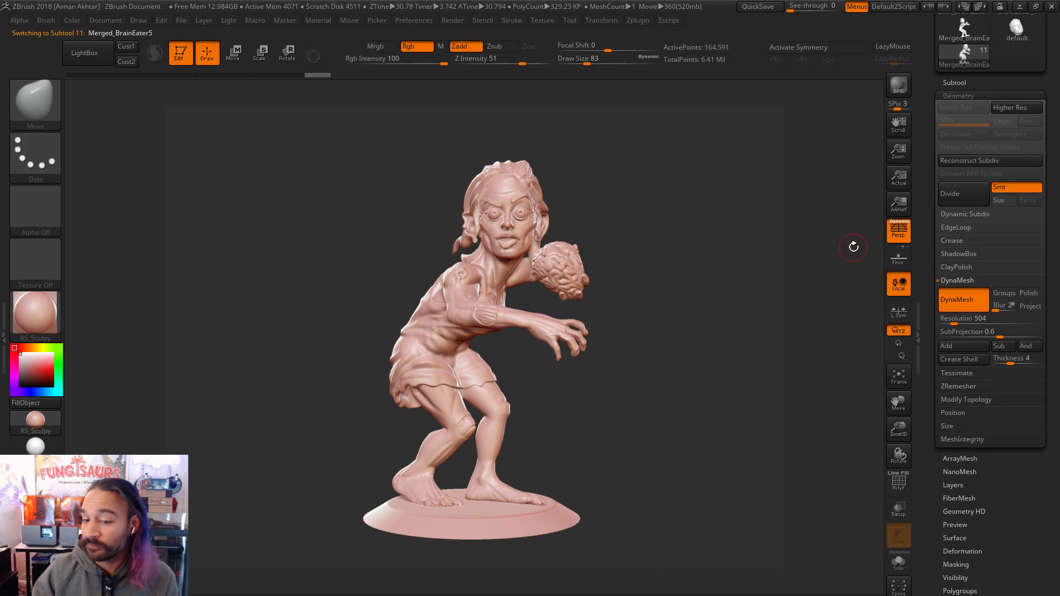
{"action": "left_click", "coordinate": [1018, 4]}
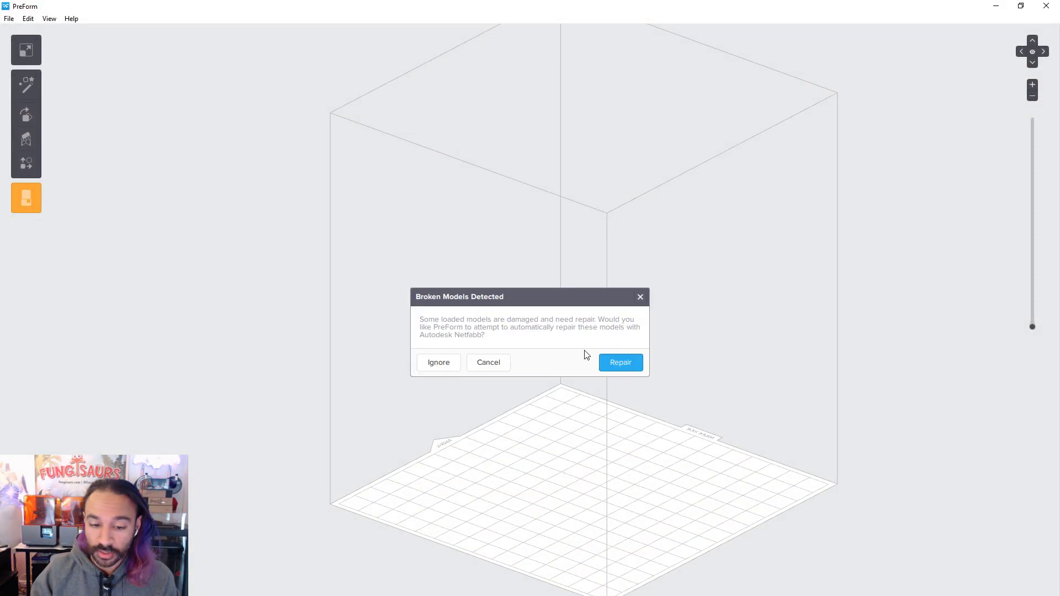
Step: Repair the damaged models on import, treat their units as inches, and inspect them on the build platform
{"action": "left_click", "coordinate": [606, 360]}
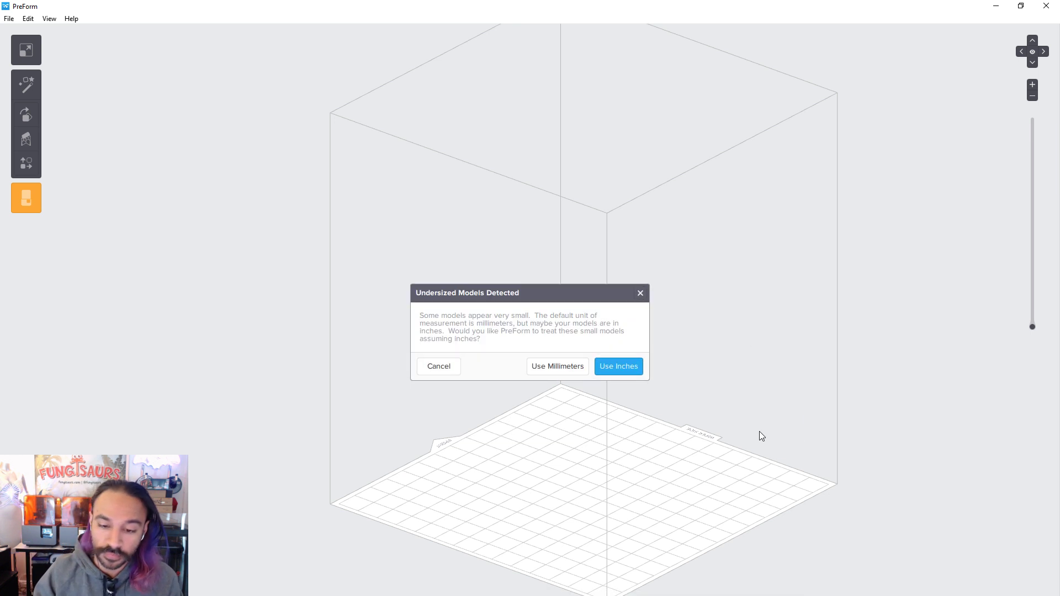
{"action": "left_click", "coordinate": [618, 367]}
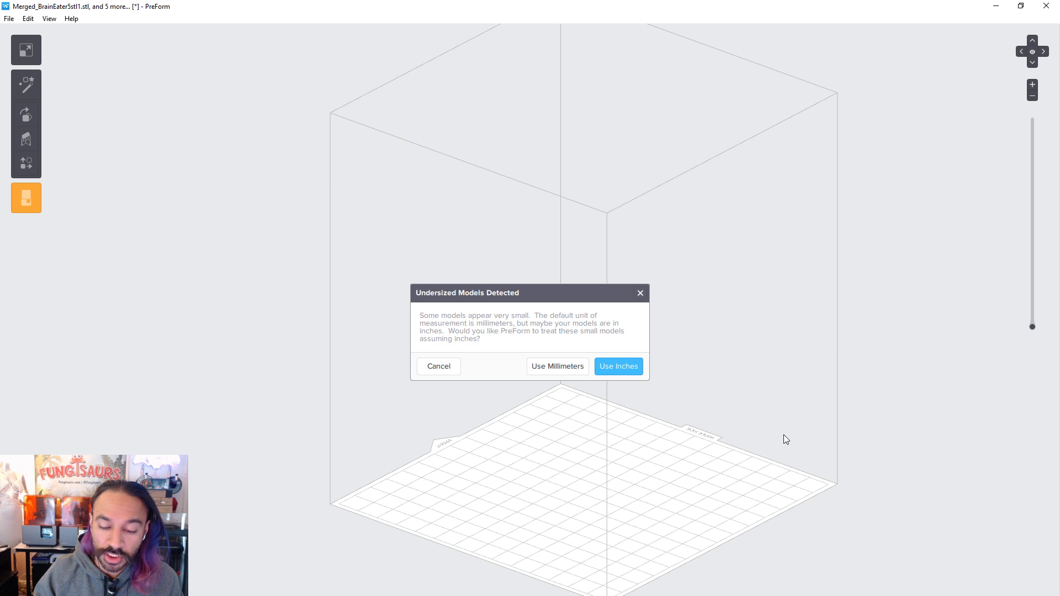
{"action": "right_click_drag", "start_coordinate": [615, 515], "coordinate": [810, 458]}
{"action": "scroll", "coordinate": [494, 479], "scroll_direction": "up", "scroll_amount": 3}
{"action": "right_click_drag", "start_coordinate": [494, 483], "coordinate": [582, 502]}
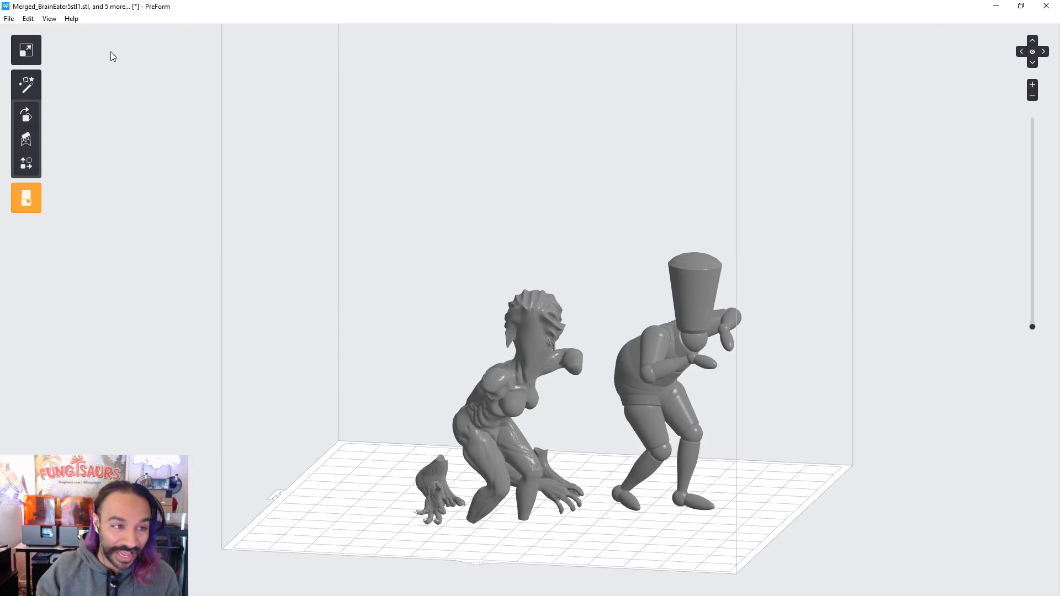
Step: Clear the wrongly imported set of models from PreForm without saving the job
{"action": "left_click", "coordinate": [9, 18]}
{"action": "left_click", "coordinate": [19, 45]}
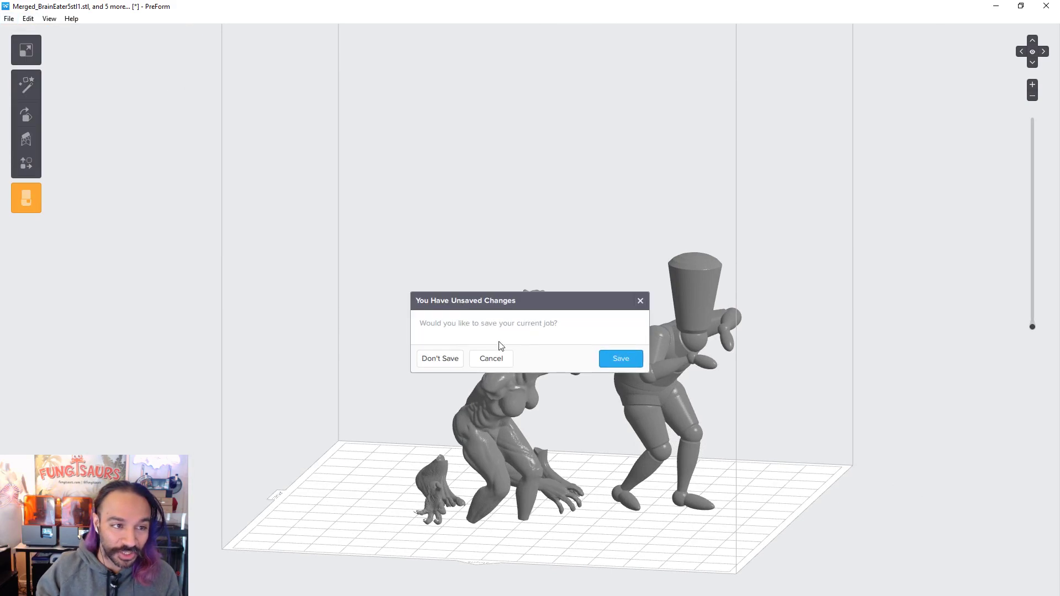
{"action": "left_click", "coordinate": [457, 359]}
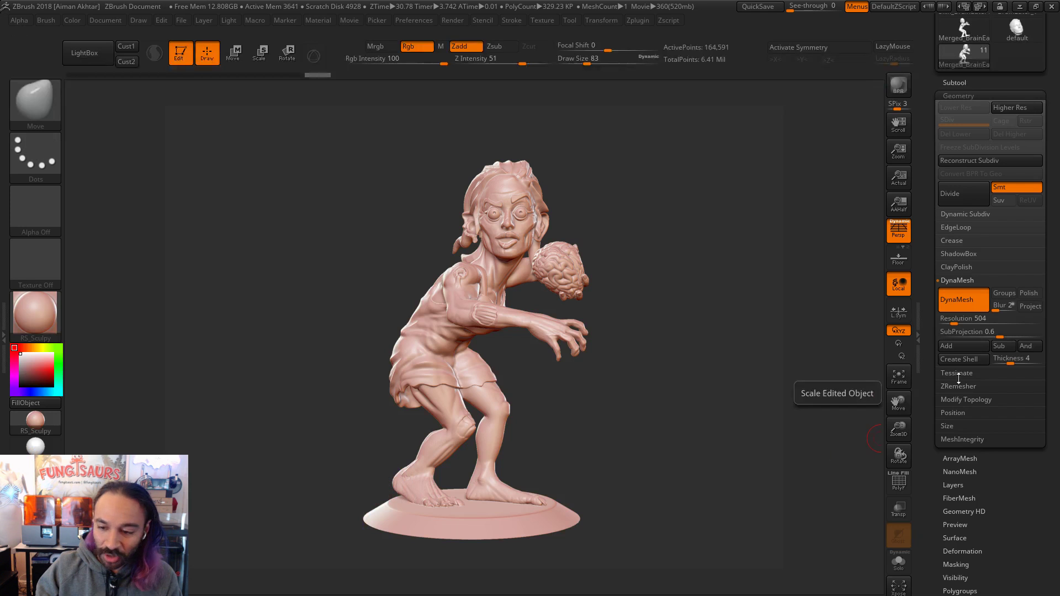
Step: In ZBrush, check the visibility of the subtools and enter 3 inches as the export height
{"action": "left_click", "coordinate": [954, 82]}
{"action": "mouse_move", "coordinate": [942, 160]}
{"action": "left_mouse_down"}
{"action": "mouse_move", "coordinate": [946, 90]}
{"action": "mouse_move", "coordinate": [945, 175]}
{"action": "left_mouse_up"}
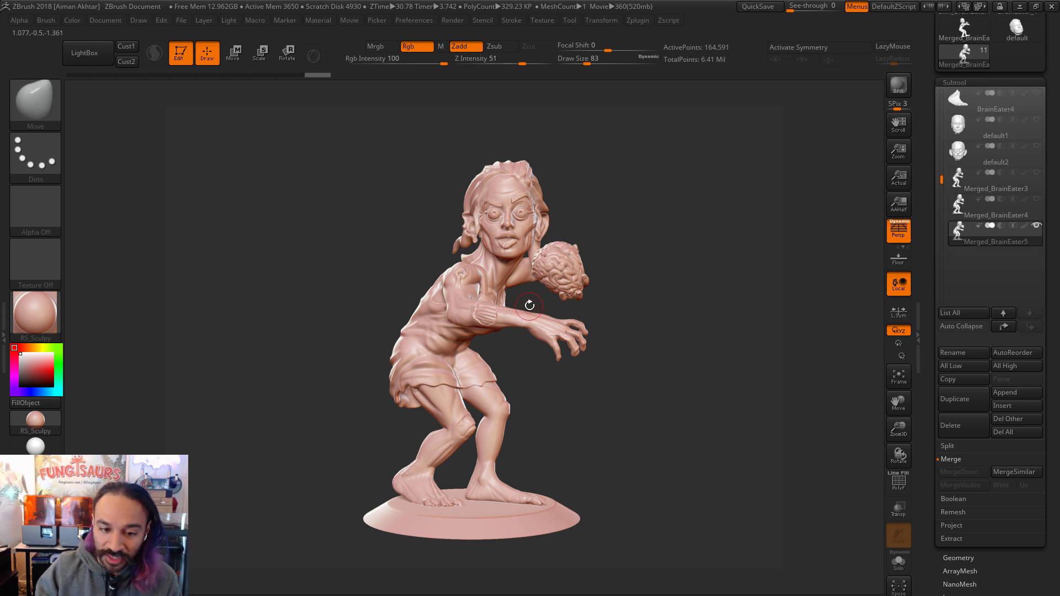
{"action": "left_click", "coordinate": [637, 20]}
{"action": "left_click", "coordinate": [657, 263]}
{"action": "type", "text": "3 Y(in"}
{"action": "key", "text": "Return"}
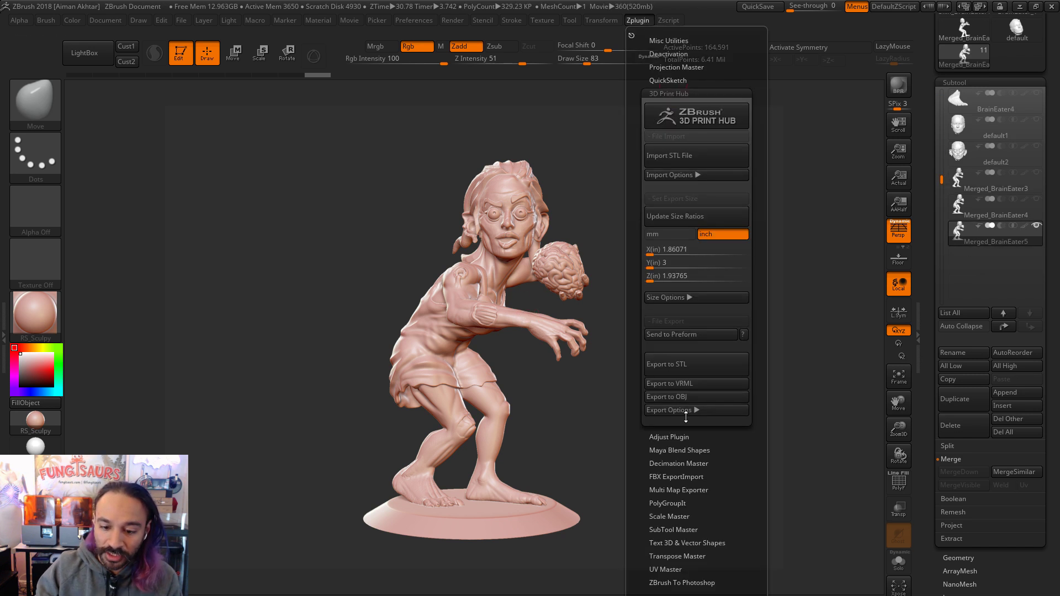
Step: Limit the 3D Print Hub export to visible subtools and send the zombie to PreForm
{"action": "left_click", "coordinate": [670, 410]}
{"action": "left_click", "coordinate": [692, 440]}
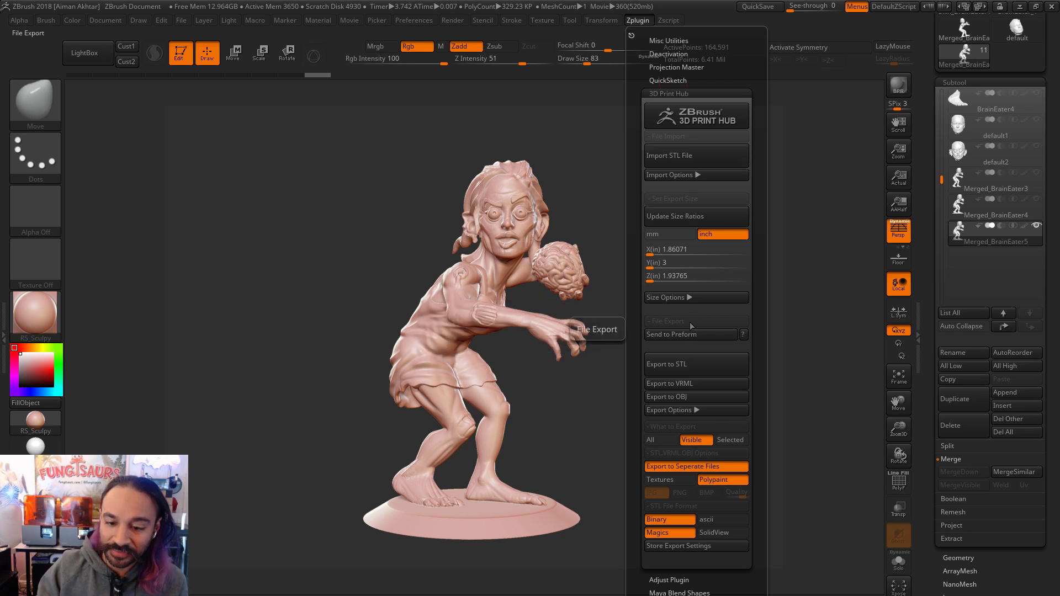
{"action": "left_click", "coordinate": [703, 337]}
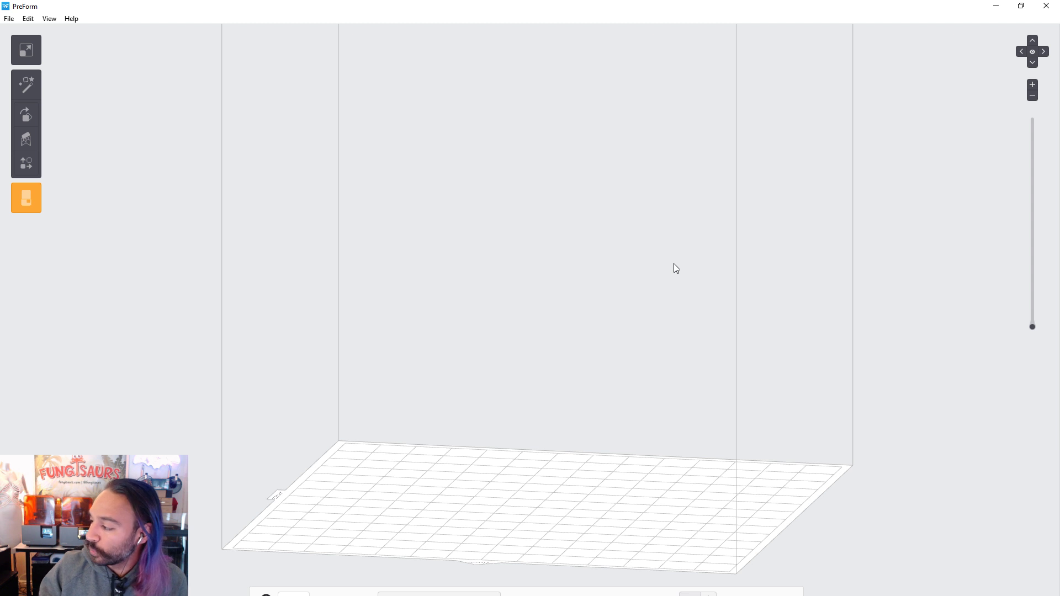
Step: Repair the damaged zombie mesh on import and treat its units as inches
{"action": "left_click", "coordinate": [624, 360]}
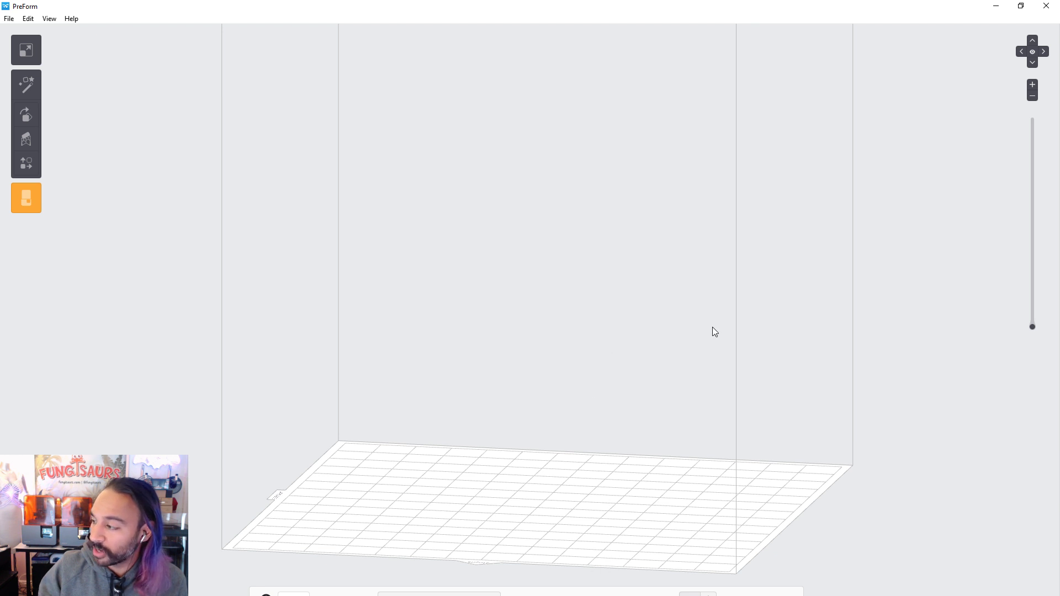
{"action": "left_click", "coordinate": [627, 375]}
{"action": "right_click_drag", "start_coordinate": [813, 397], "coordinate": [682, 404]}
{"action": "scroll", "coordinate": [583, 354], "scroll_direction": "down", "scroll_amount": 3}
{"action": "scroll", "coordinate": [683, 403], "scroll_direction": "down", "scroll_amount": 2}
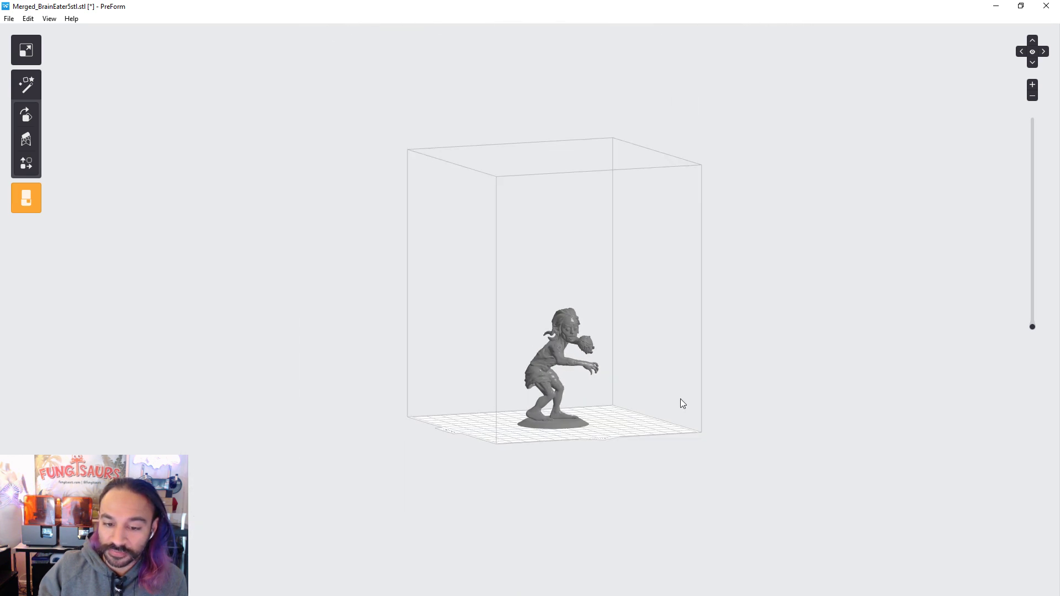
Step: Select the zombie on the build platform and tilt it backward off its flat base
{"action": "left_click", "coordinate": [526, 384]}
{"action": "scroll", "coordinate": [526, 385], "scroll_direction": "up", "scroll_amount": 3}
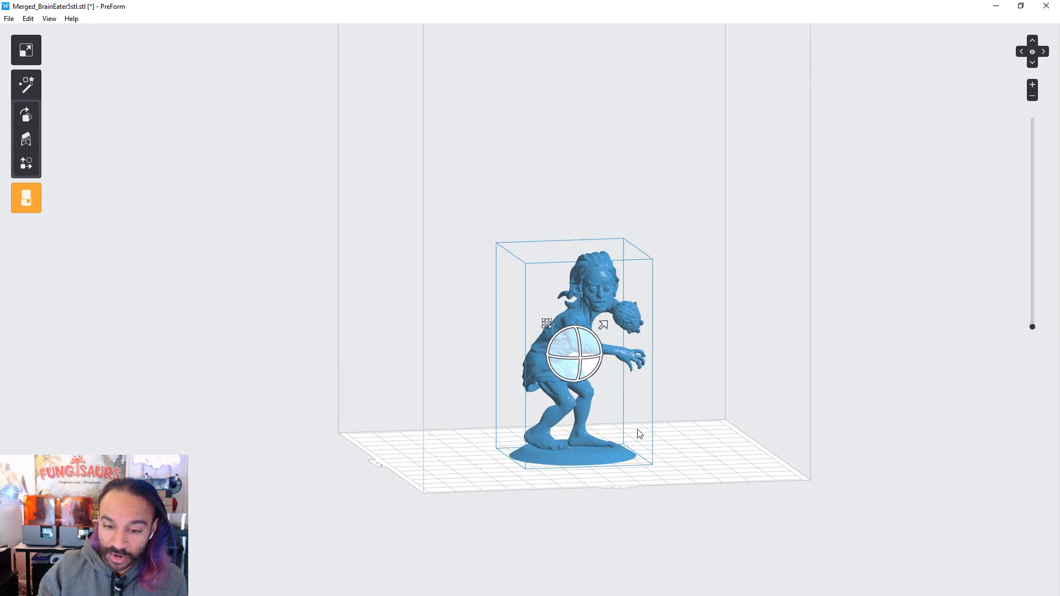
{"action": "right_click_drag", "start_coordinate": [635, 430], "coordinate": [657, 376]}
{"action": "left_click_drag", "start_coordinate": [596, 347], "coordinate": [567, 300]}
{"action": "right_click_drag", "start_coordinate": [651, 342], "coordinate": [583, 401]}
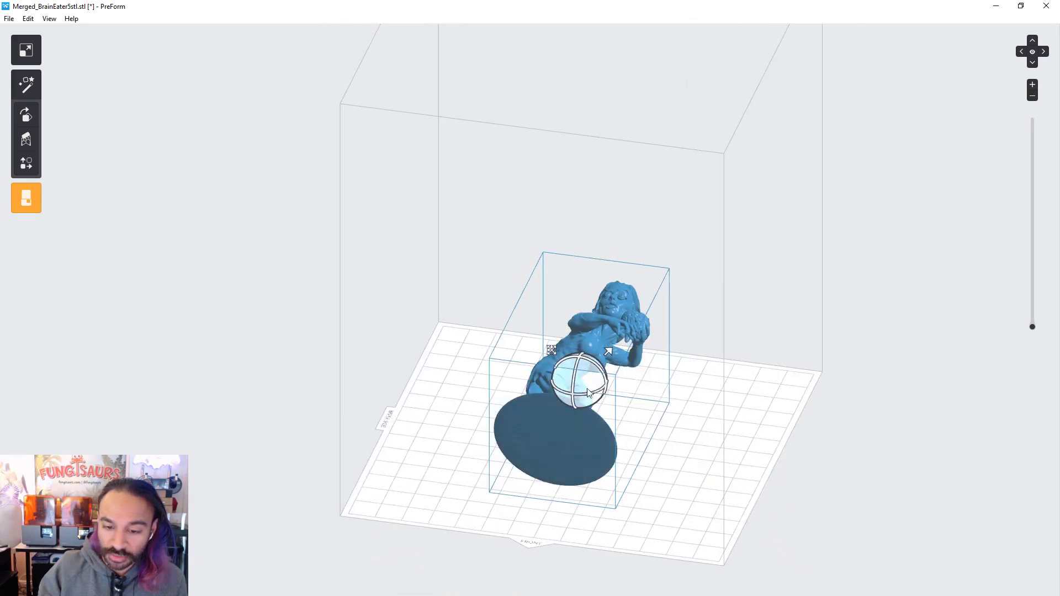
Step: Refine the zombie's rotation until it leans far back, face up, with the disc base steeply angled
{"action": "left_click_drag", "start_coordinate": [595, 373], "coordinate": [541, 341]}
{"action": "right_click_drag", "start_coordinate": [635, 422], "coordinate": [844, 358]}
{"action": "right_click_drag", "start_coordinate": [389, 389], "coordinate": [484, 356]}
{"action": "mouse_move", "coordinate": [573, 362]}
{"action": "left_mouse_down"}
{"action": "mouse_move", "coordinate": [591, 365]}
{"action": "mouse_move", "coordinate": [572, 358]}
{"action": "left_mouse_up"}
{"action": "right_click_drag", "start_coordinate": [571, 362], "coordinate": [609, 387]}
{"action": "left_click_drag", "start_coordinate": [576, 374], "coordinate": [570, 359]}
{"action": "right_click_drag", "start_coordinate": [593, 371], "coordinate": [815, 346]}
{"action": "left_click_drag", "start_coordinate": [577, 381], "coordinate": [576, 367]}
{"action": "right_click_drag", "start_coordinate": [583, 375], "coordinate": [671, 417]}
{"action": "left_click_drag", "start_coordinate": [561, 357], "coordinate": [552, 340]}
{"action": "right_click_drag", "start_coordinate": [554, 343], "coordinate": [447, 402]}
{"action": "right_click_drag", "start_coordinate": [461, 382], "coordinate": [564, 386]}
{"action": "mouse_move", "coordinate": [562, 382]}
{"action": "left_mouse_down"}
{"action": "mouse_move", "coordinate": [554, 366]}
{"action": "mouse_move", "coordinate": [578, 379]}
{"action": "left_mouse_up"}
{"action": "right_click_drag", "start_coordinate": [613, 381], "coordinate": [731, 301]}
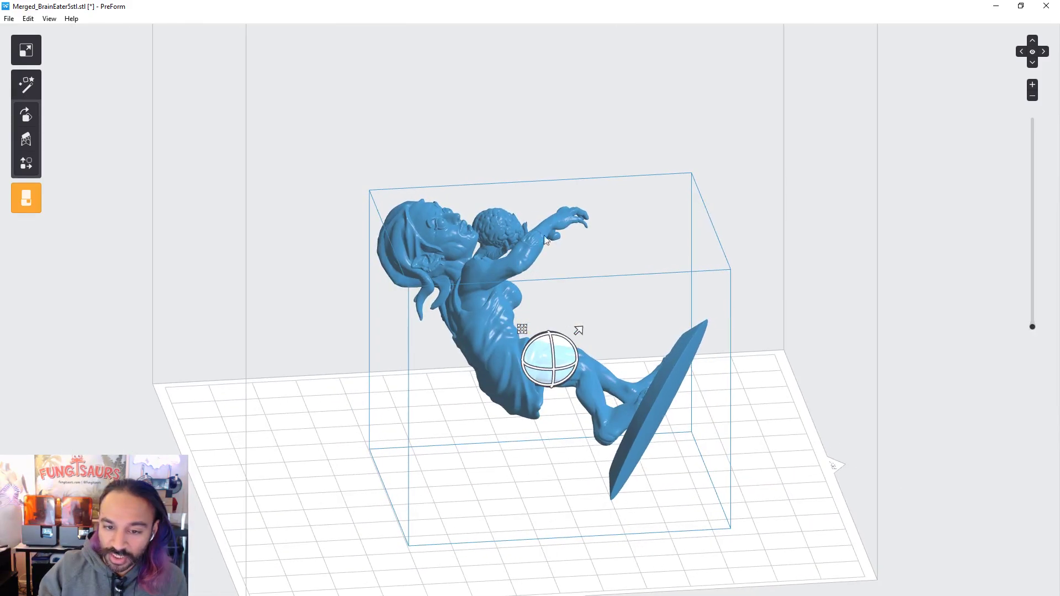
Step: Preview the tilted zombie's cross-section at layer 349 and return the slice preview to layer 632
{"action": "left_click_drag", "start_coordinate": [1036, 307], "coordinate": [1041, 208]}
{"action": "right_click_drag", "start_coordinate": [884, 282], "coordinate": [871, 353]}
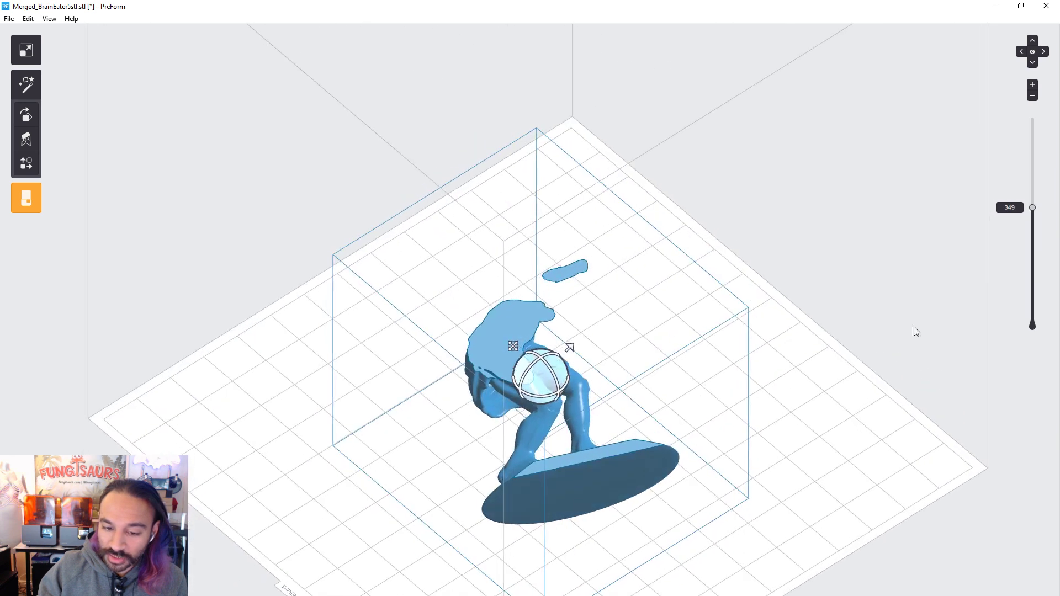
{"action": "left_click_drag", "start_coordinate": [1037, 207], "coordinate": [1005, 111]}
{"action": "right_click_drag", "start_coordinate": [971, 82], "coordinate": [401, 182]}
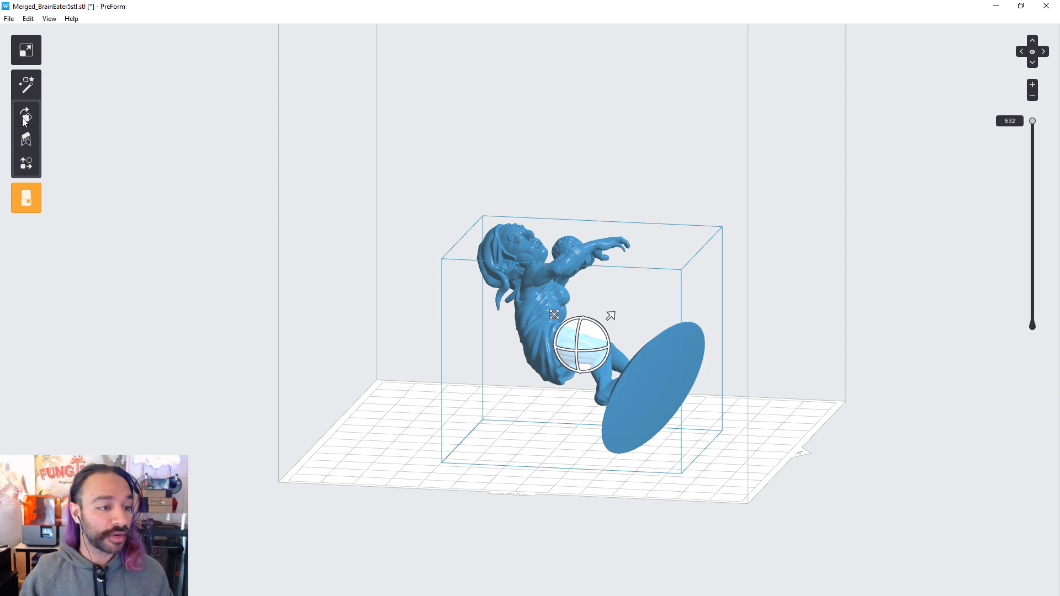
Step: Scale the zombie to 0.5 of its size and view it against the build platform
{"action": "left_click", "coordinate": [38, 62]}
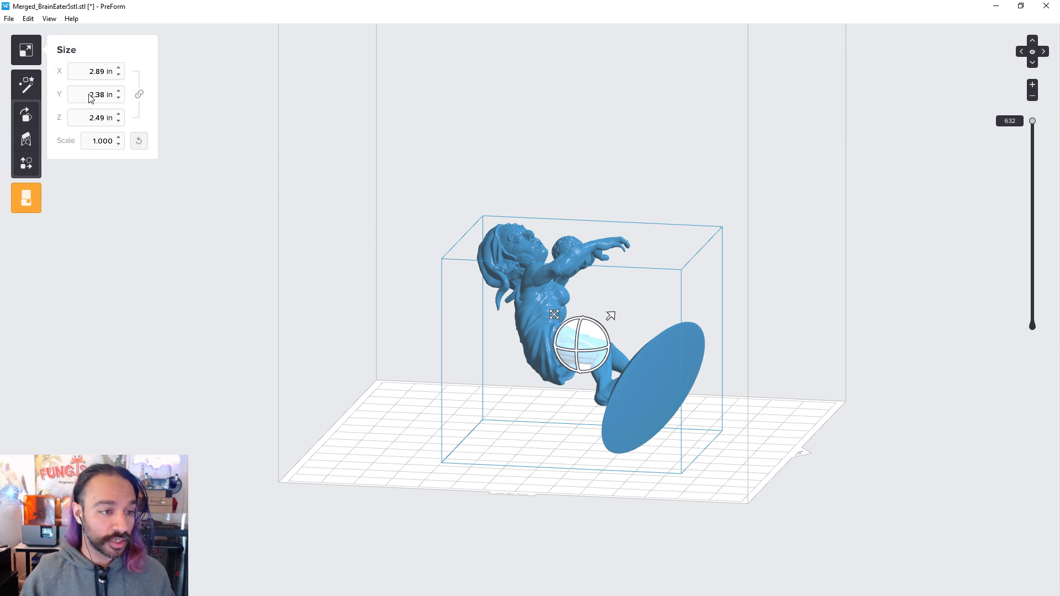
{"action": "double_click", "coordinate": [86, 146]}
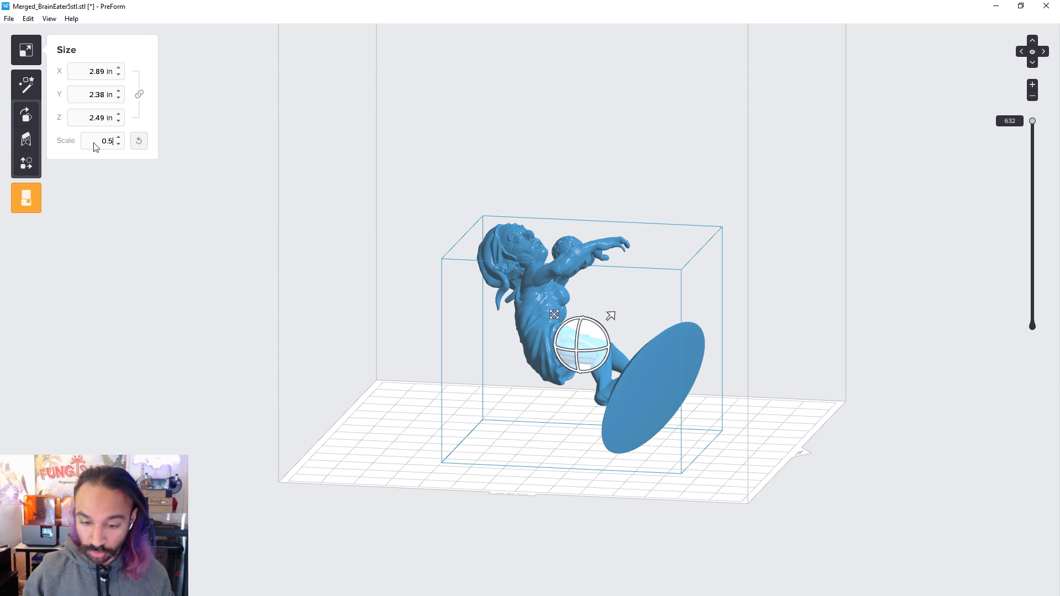
{"action": "key", "text": "Return"}
{"action": "right_click_drag", "start_coordinate": [639, 354], "coordinate": [580, 465]}
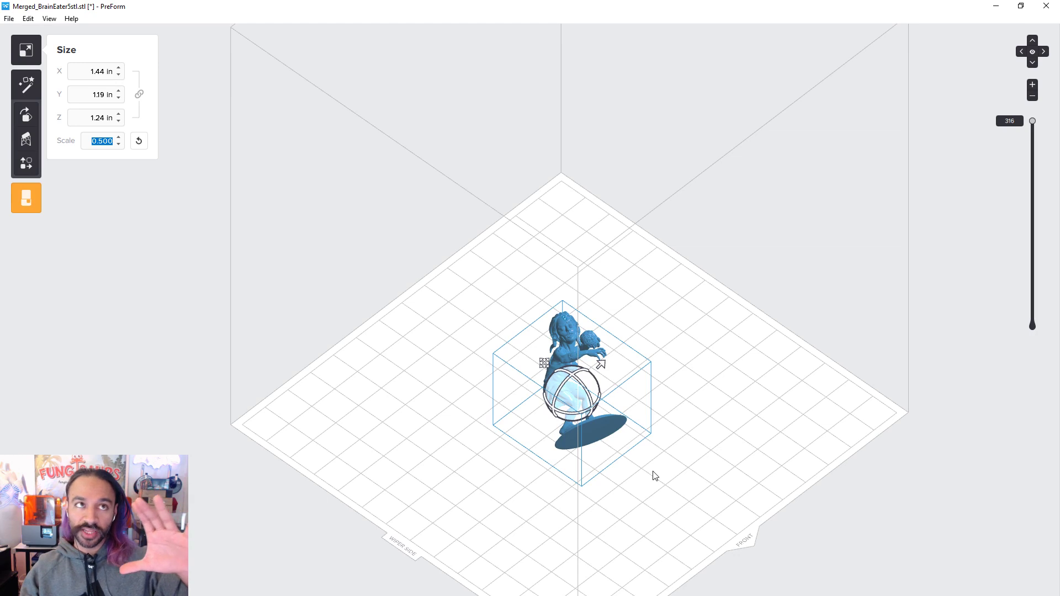
{"action": "right_click_drag", "start_coordinate": [653, 476], "coordinate": [771, 414]}
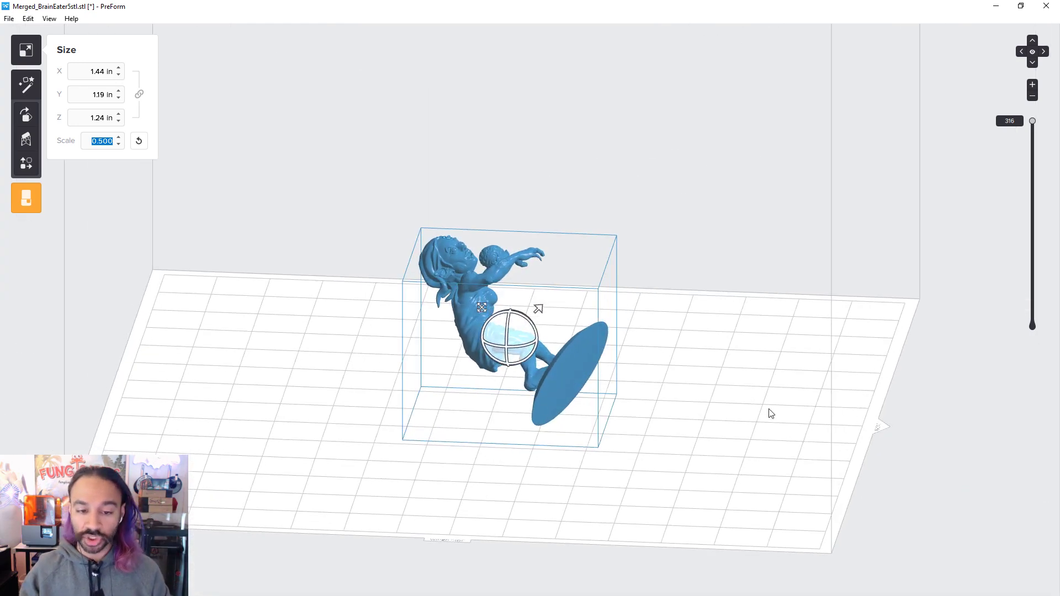
Step: Set the support point size to 0.61 mm and generate supports for the selected zombie
{"action": "right_click_drag", "start_coordinate": [691, 408], "coordinate": [364, 381]}
{"action": "left_click", "coordinate": [26, 139]}
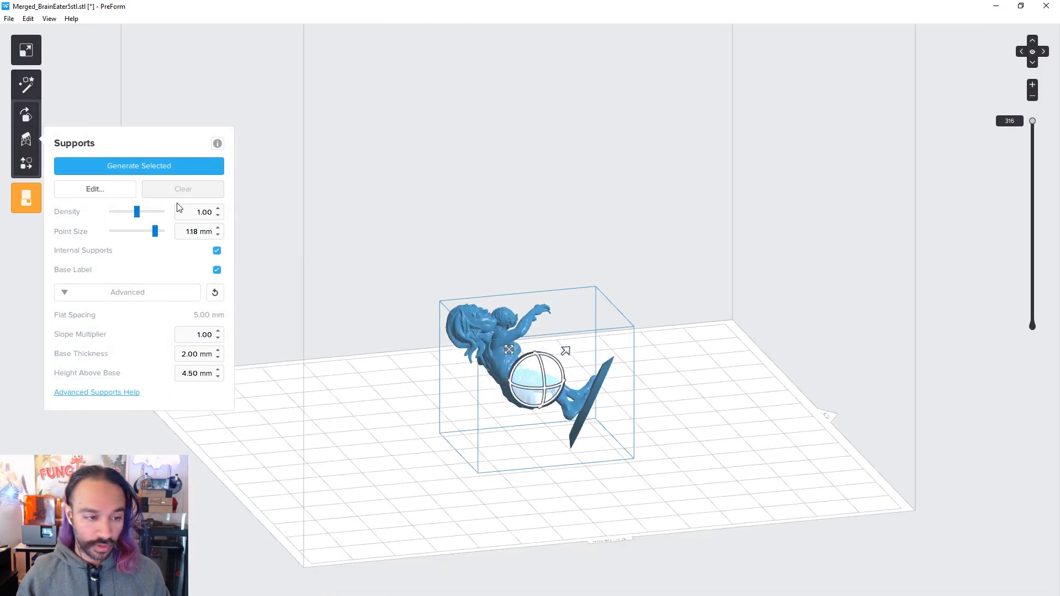
{"action": "left_click_drag", "start_coordinate": [131, 231], "coordinate": [128, 232]}
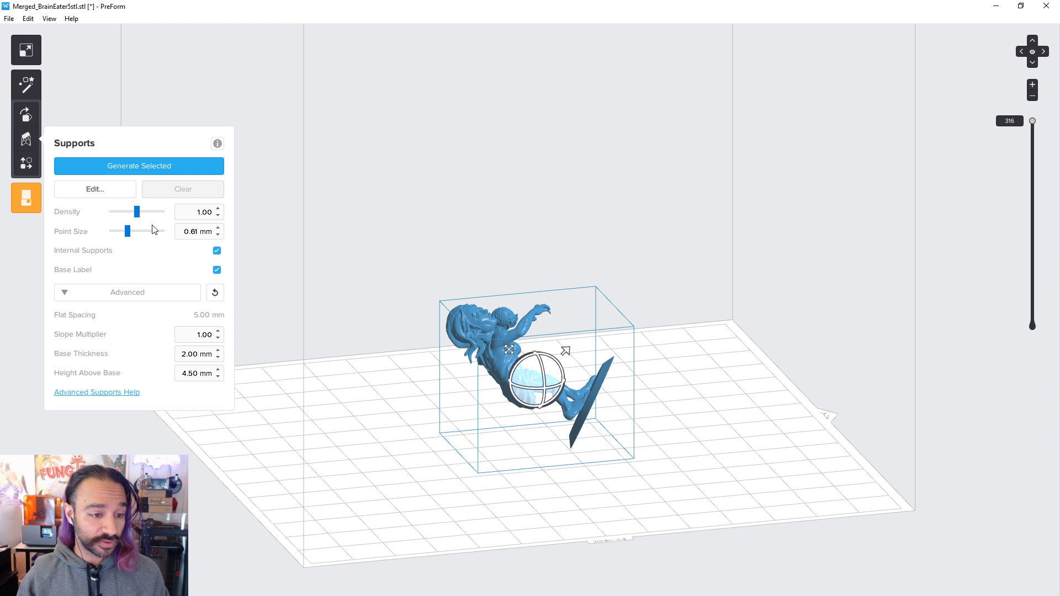
{"action": "left_click", "coordinate": [190, 170]}
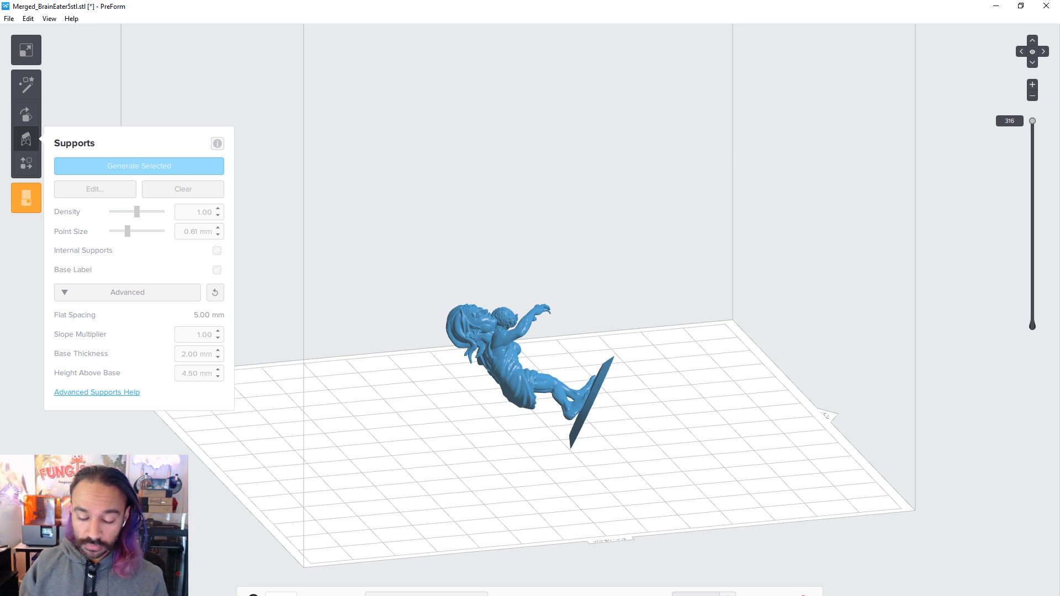
Step: Open the generated supports for editing and add a 1.14 mm support point on the underside of the disc base
{"action": "left_click_drag", "start_coordinate": [1032, 155], "coordinate": [1033, 325]}
{"action": "right_click_drag", "start_coordinate": [820, 330], "coordinate": [576, 416]}
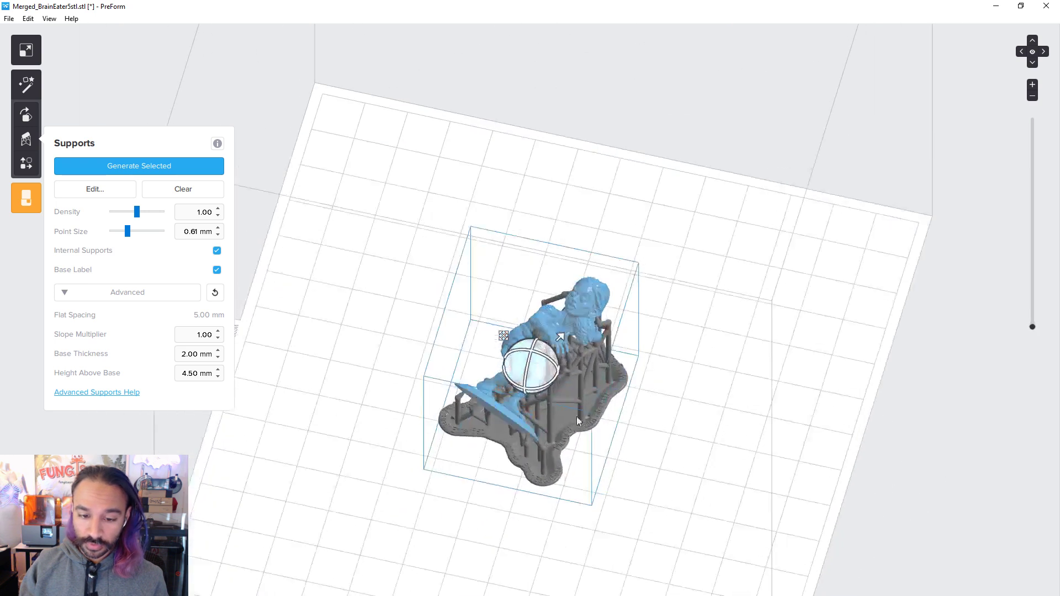
{"action": "scroll", "coordinate": [580, 414], "scroll_direction": "up", "scroll_amount": 4}
{"action": "right_click_drag", "start_coordinate": [675, 400], "coordinate": [420, 254]}
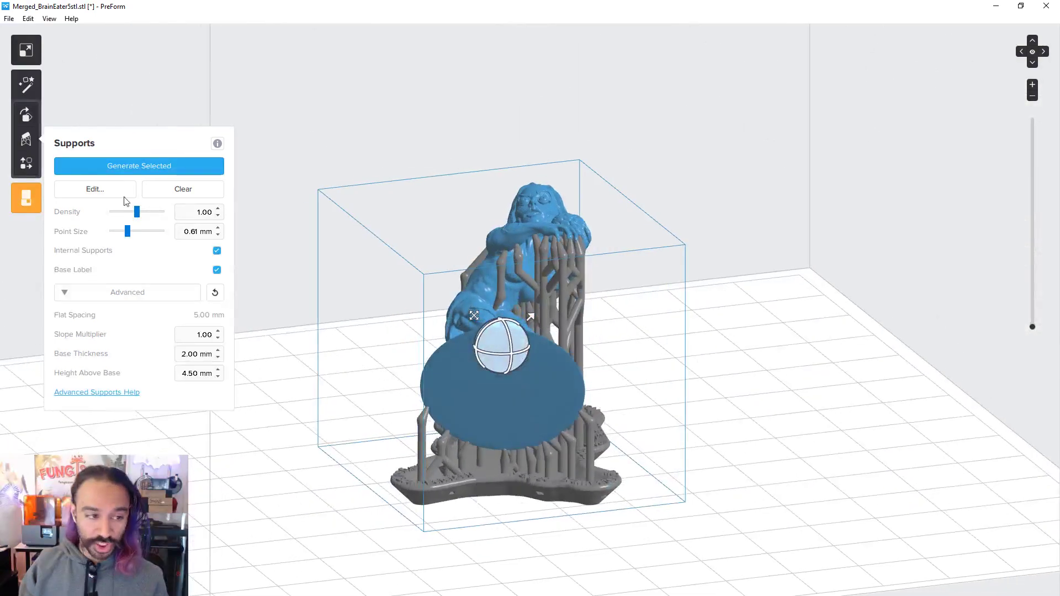
{"action": "right_click_drag", "start_coordinate": [316, 348], "coordinate": [473, 325]}
{"action": "left_click", "coordinate": [28, 141]}
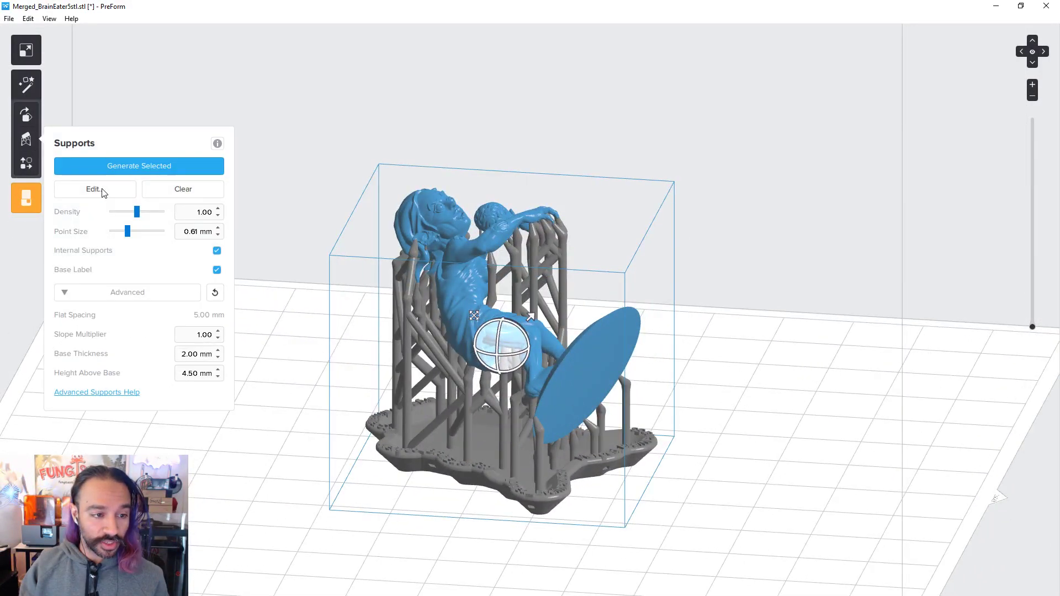
{"action": "left_click", "coordinate": [94, 189]}
{"action": "left_click", "coordinate": [148, 216]}
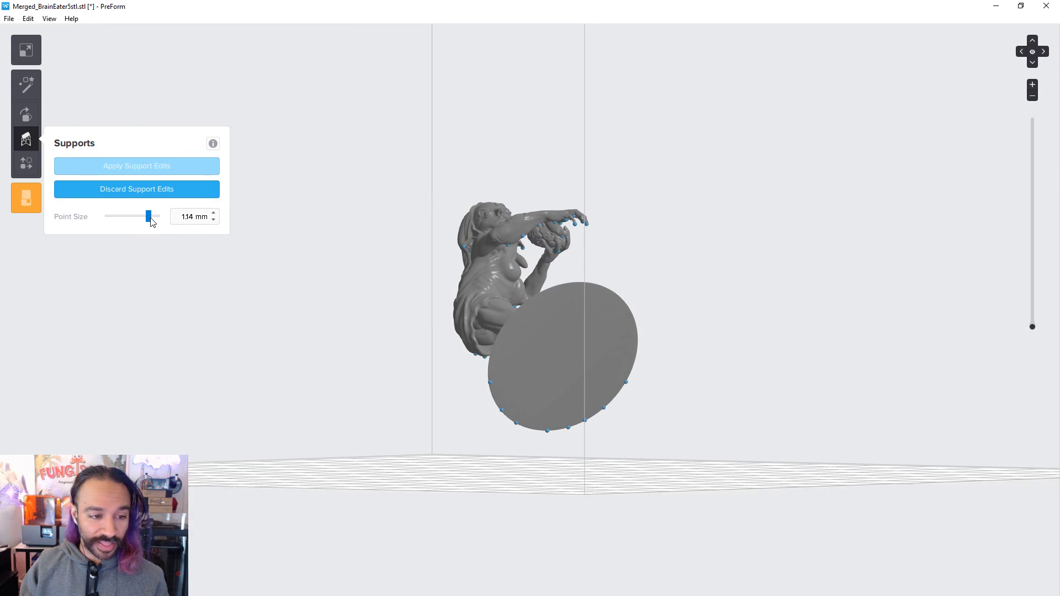
{"action": "scroll", "coordinate": [601, 399], "scroll_direction": "up", "scroll_amount": 3}
{"action": "left_click", "coordinate": [577, 381]}
{"action": "right_click_drag", "start_coordinate": [690, 454], "coordinate": [386, 266]}
Step: Set the support point size to 0.65 mm and add points on the back of the zombie's dress and hair
{"action": "left_click_drag", "start_coordinate": [148, 217], "coordinate": [128, 221]}
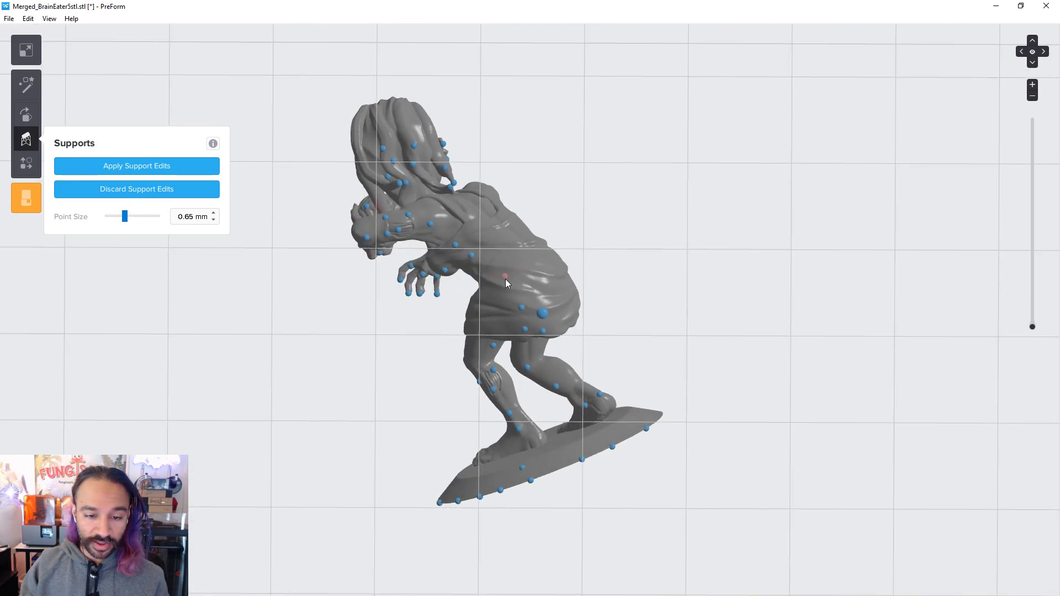
{"action": "left_click", "coordinate": [490, 296]}
{"action": "right_click_drag", "start_coordinate": [526, 254], "coordinate": [580, 246]}
{"action": "left_click", "coordinate": [403, 149]}
{"action": "scroll", "coordinate": [427, 175], "scroll_direction": "up", "scroll_amount": 3}
{"action": "scroll", "coordinate": [455, 220], "scroll_direction": "down", "scroll_amount": 5}
Step: Set the support point size to 0.42 mm and add points under the zombie's hanging hair strands
{"action": "left_click_drag", "start_coordinate": [125, 216], "coordinate": [113, 217]}
{"action": "middle_click_drag", "start_coordinate": [365, 190], "coordinate": [450, 222]}
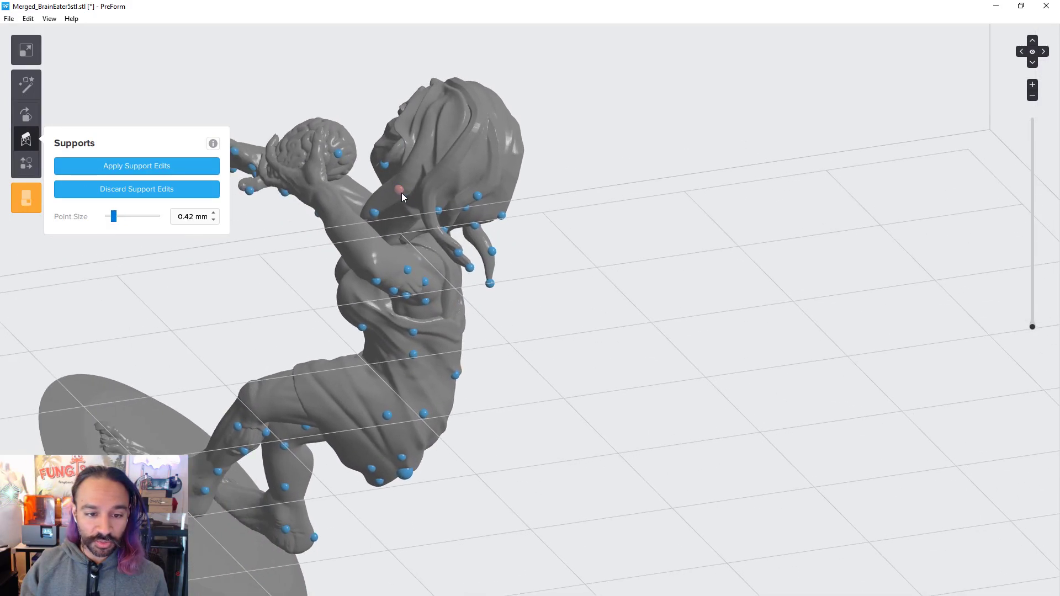
{"action": "right_click_drag", "start_coordinate": [607, 215], "coordinate": [323, 240]}
{"action": "middle_click_drag", "start_coordinate": [324, 240], "coordinate": [530, 281]}
{"action": "scroll", "coordinate": [552, 286], "scroll_direction": "up", "scroll_amount": 3}
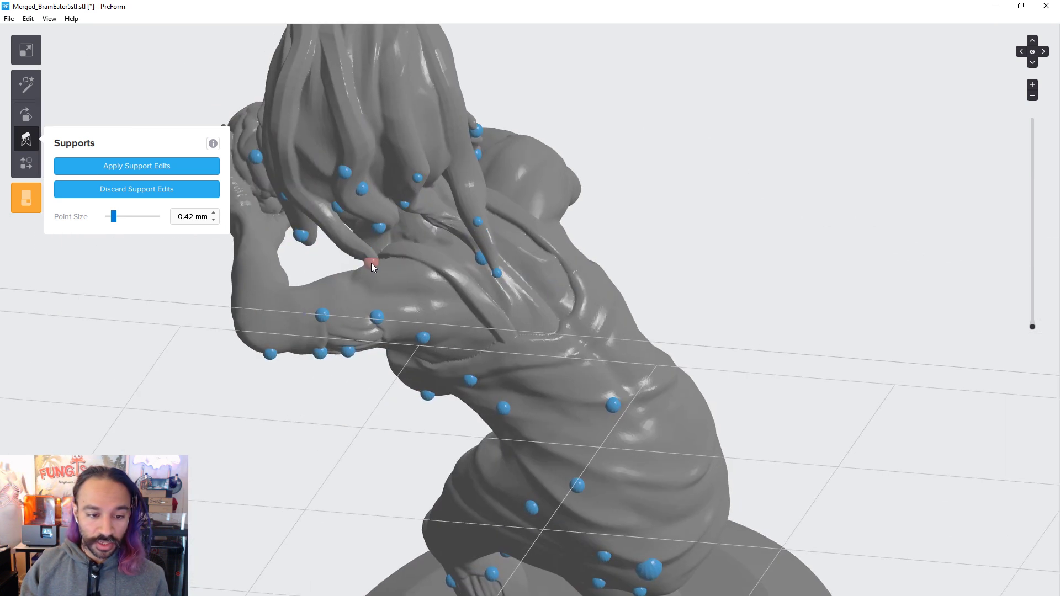
{"action": "right_click_drag", "start_coordinate": [375, 257], "coordinate": [646, 381]}
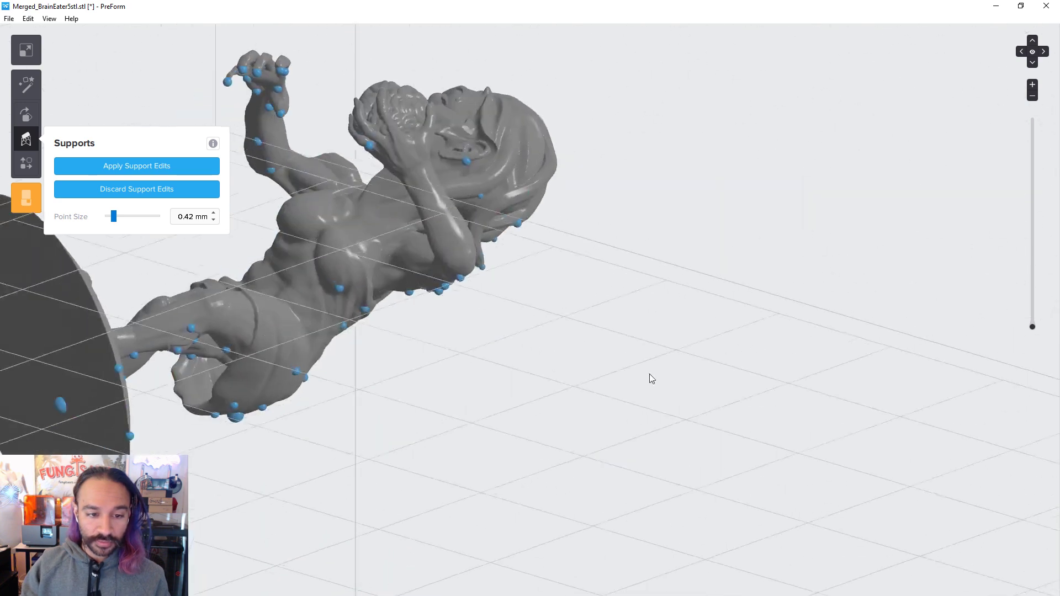
Step: Set the point size to 0.30 mm, replace the outstretched hand's finger supports, and add points on the brain-holding hand
{"action": "scroll", "coordinate": [412, 362], "scroll_direction": "down", "scroll_amount": 3}
{"action": "right_click_drag", "start_coordinate": [412, 362], "coordinate": [394, 128]}
{"action": "scroll", "coordinate": [421, 246], "scroll_direction": "up", "scroll_amount": 5}
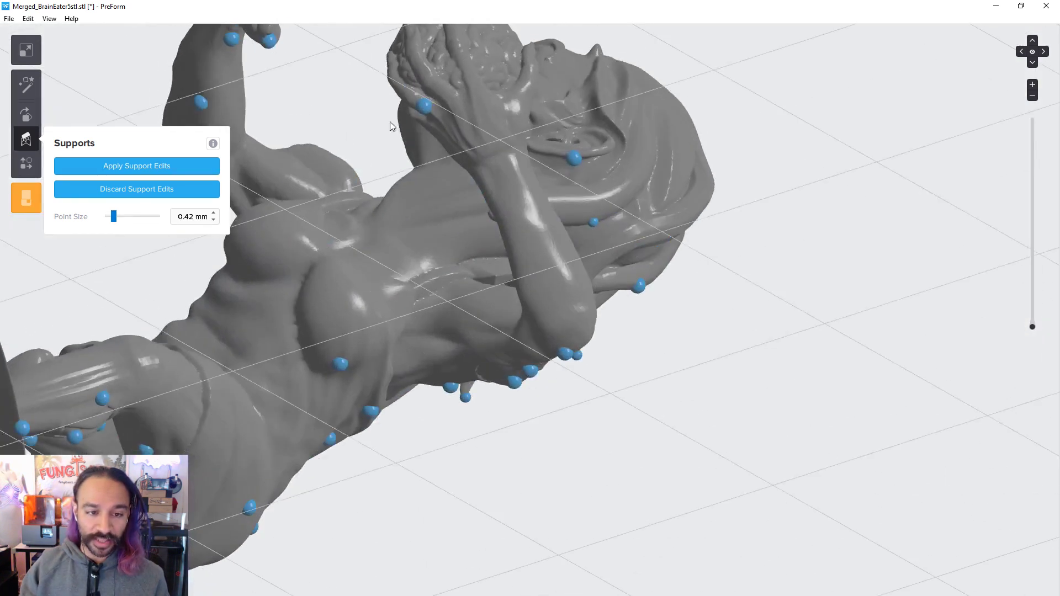
{"action": "middle_click_drag", "start_coordinate": [395, 128], "coordinate": [367, 207]}
{"action": "right_click_drag", "start_coordinate": [367, 207], "coordinate": [356, 195]}
{"action": "scroll", "coordinate": [356, 195], "scroll_direction": "up", "scroll_amount": 3}
{"action": "left_click_drag", "start_coordinate": [119, 217], "coordinate": [108, 216]}
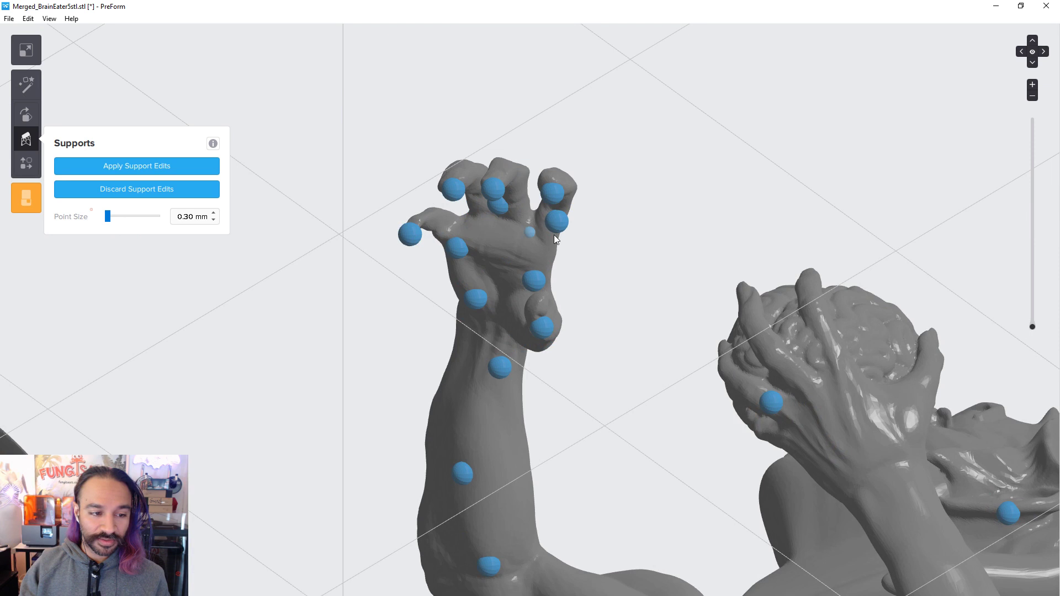
{"action": "scroll", "coordinate": [552, 223], "scroll_direction": "up", "scroll_amount": 3}
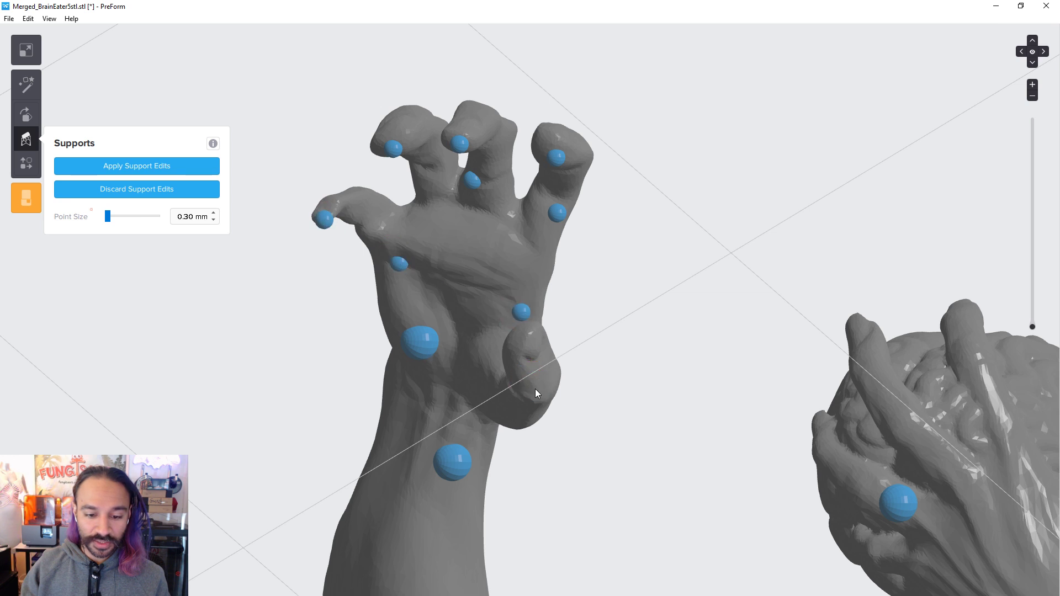
{"action": "left_click", "coordinate": [534, 388]}
{"action": "right_click_drag", "start_coordinate": [617, 353], "coordinate": [529, 158]}
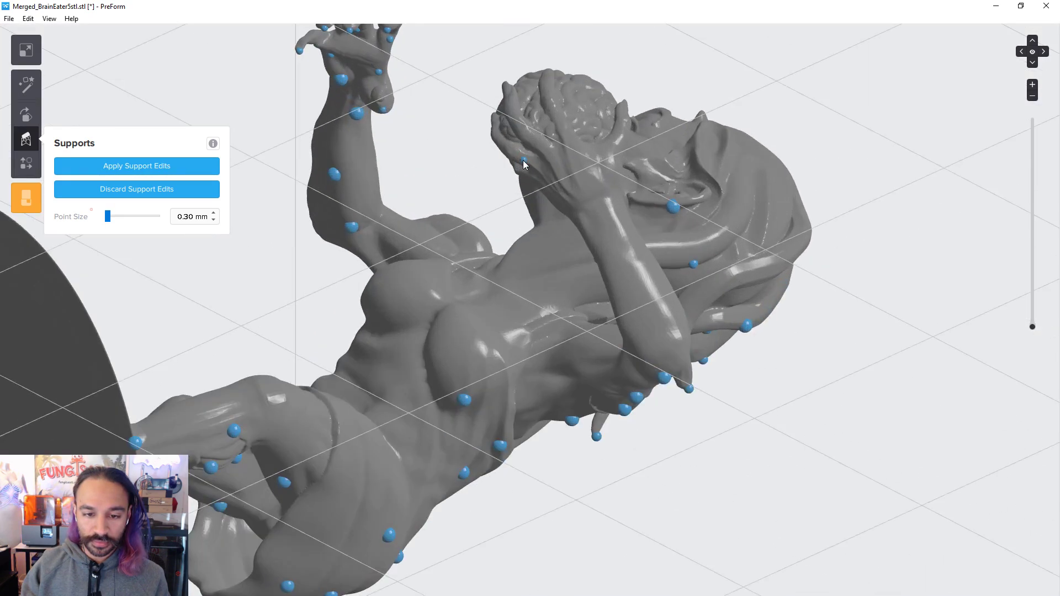
{"action": "right_click_drag", "start_coordinate": [557, 123], "coordinate": [715, 105]}
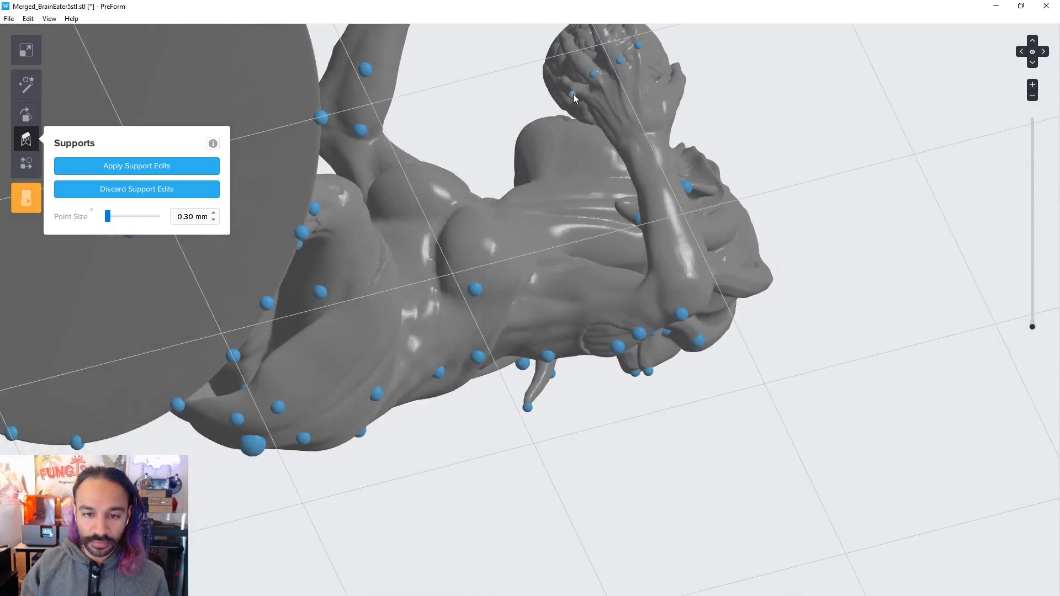
Step: Set the support point size to 0.85 mm and add a support point on the disc base's lower edge
{"action": "right_click_drag", "start_coordinate": [589, 108], "coordinate": [430, 224]}
{"action": "left_click", "coordinate": [134, 217]}
{"action": "left_click", "coordinate": [443, 221]}
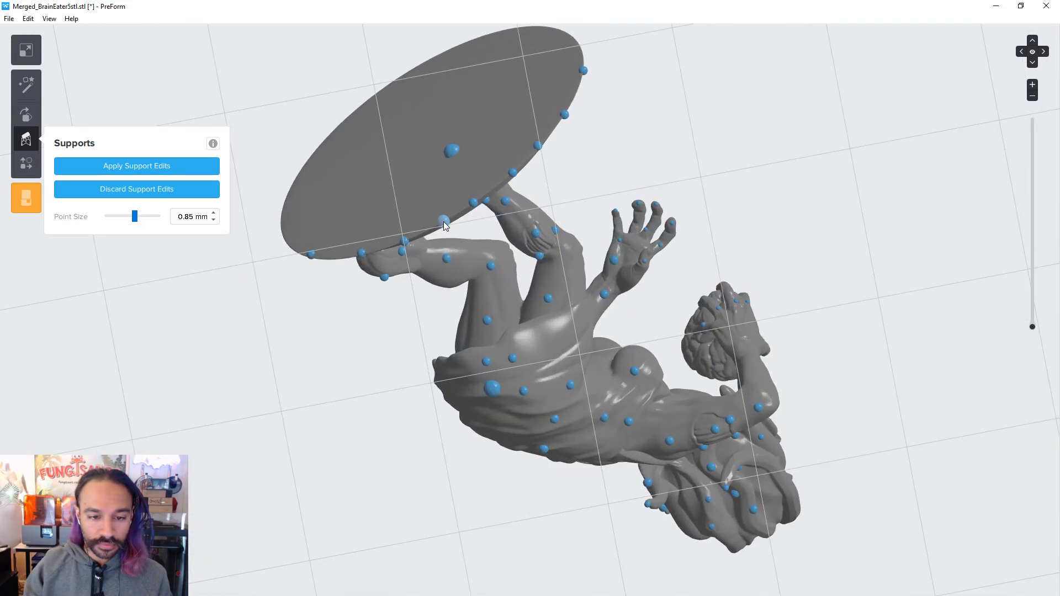
{"action": "scroll", "coordinate": [444, 222], "scroll_direction": "down", "scroll_amount": 3}
{"action": "right_click_drag", "start_coordinate": [565, 221], "coordinate": [602, 402]}
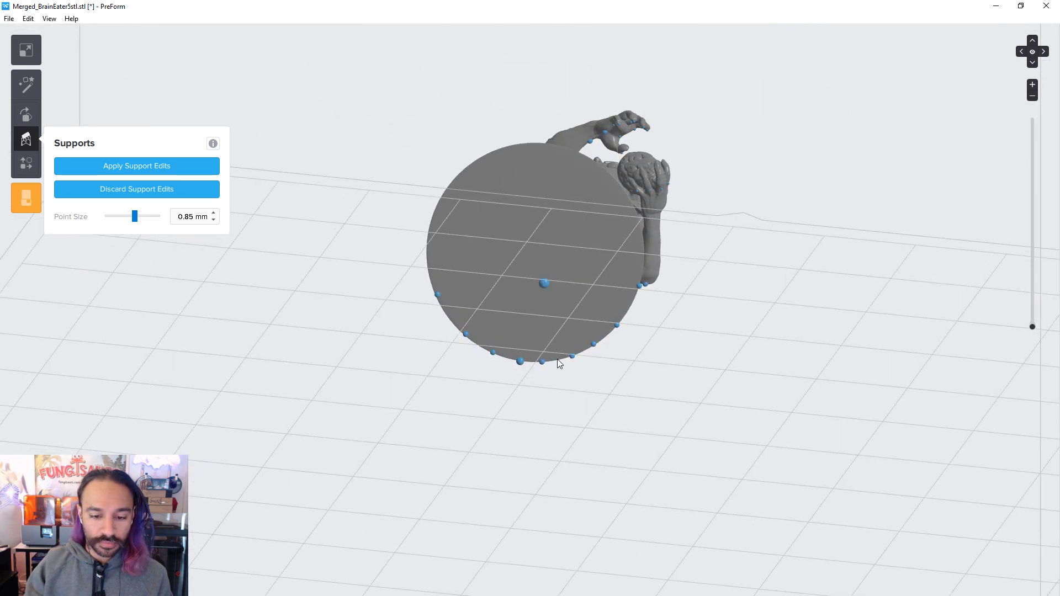
{"action": "right_click_drag", "start_coordinate": [558, 360], "coordinate": [861, 472]}
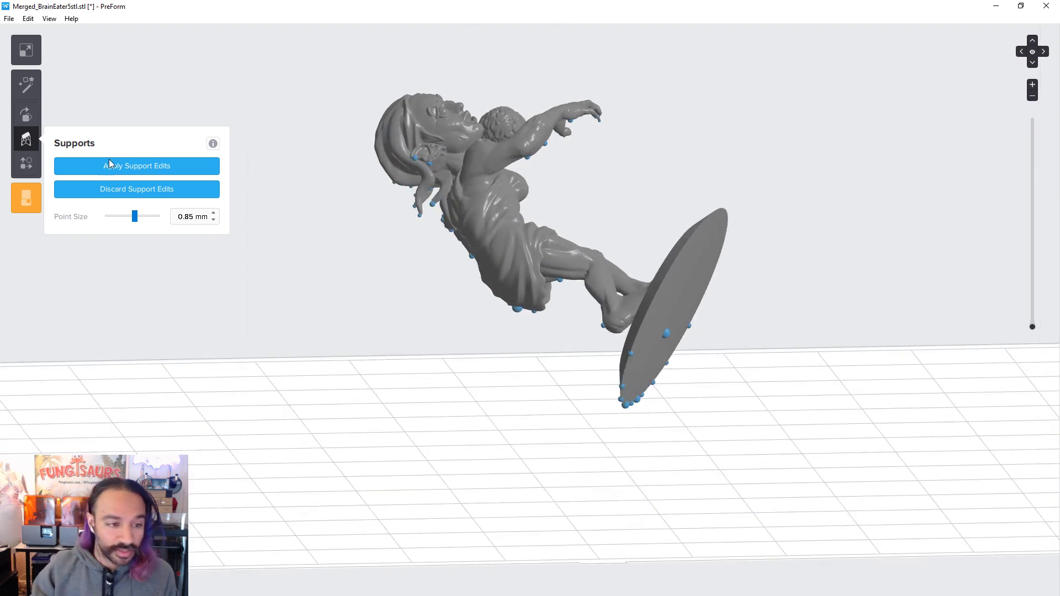
Step: Apply the support edits and view the regenerated supports around the zombie from several angles
{"action": "left_click", "coordinate": [105, 164]}
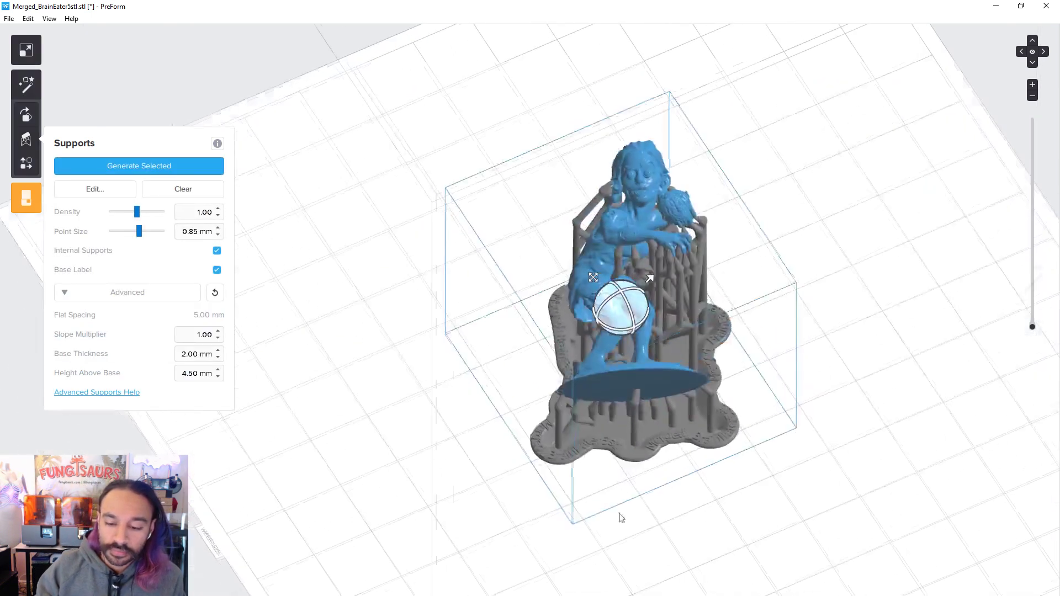
{"action": "right_click_drag", "start_coordinate": [741, 429], "coordinate": [530, 265]}
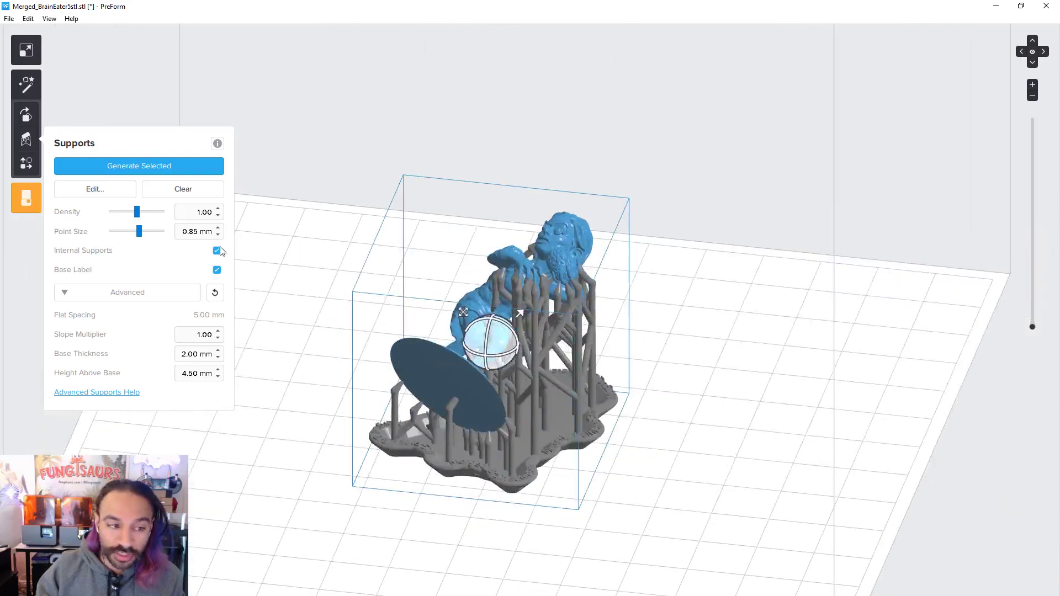
{"action": "left_click", "coordinate": [33, 140]}
{"action": "right_click_drag", "start_coordinate": [671, 515], "coordinate": [857, 527]}
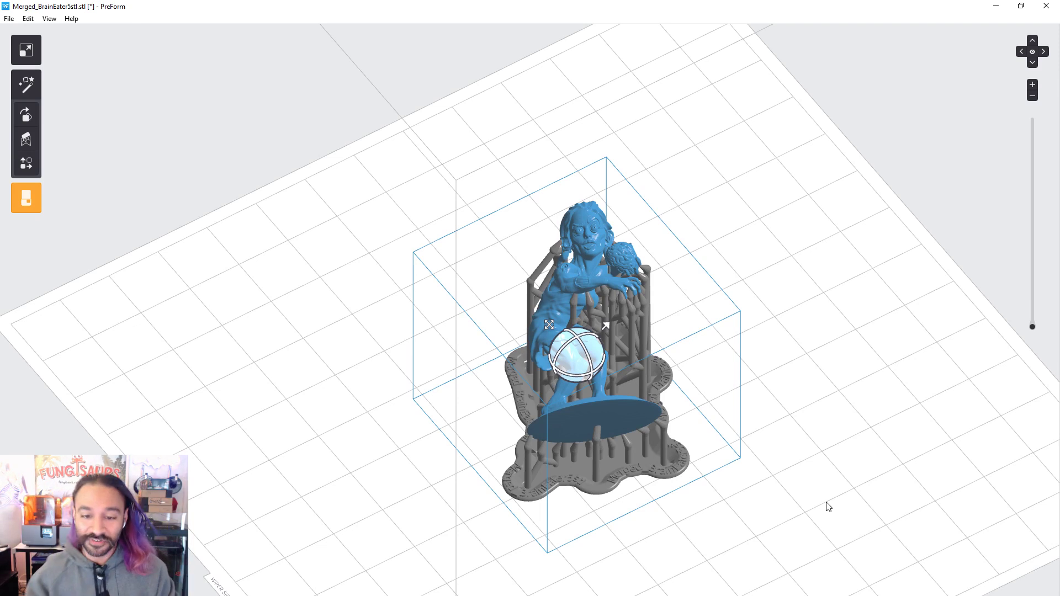
{"action": "right_click_drag", "start_coordinate": [734, 473], "coordinate": [496, 432]}
Step: Save the print job as BrainEater_Sarah1 in the CES prep folder on the Desktop
{"action": "left_click", "coordinate": [9, 18]}
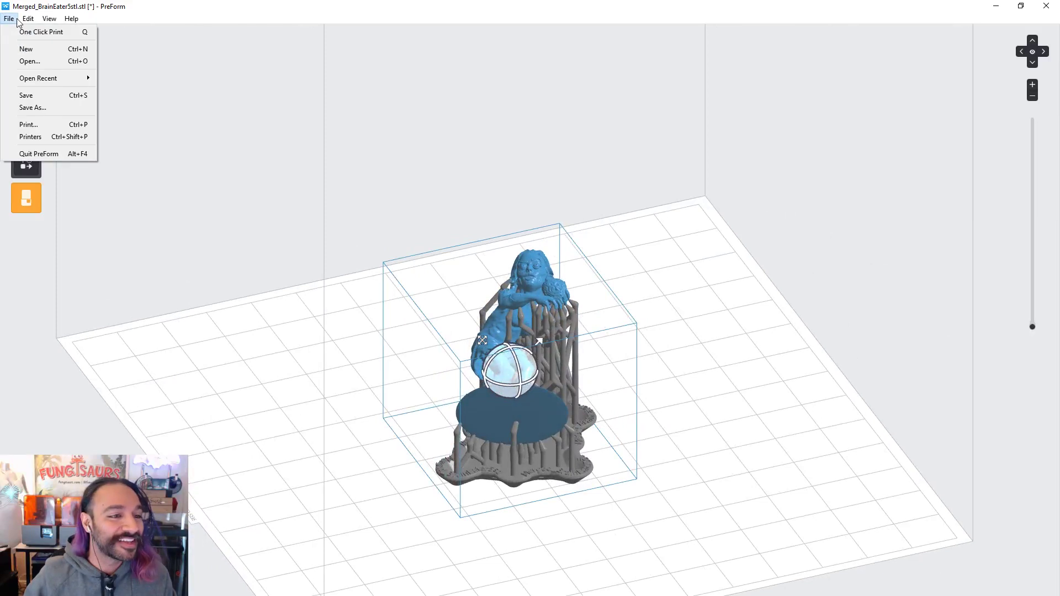
{"action": "left_click", "coordinate": [34, 108]}
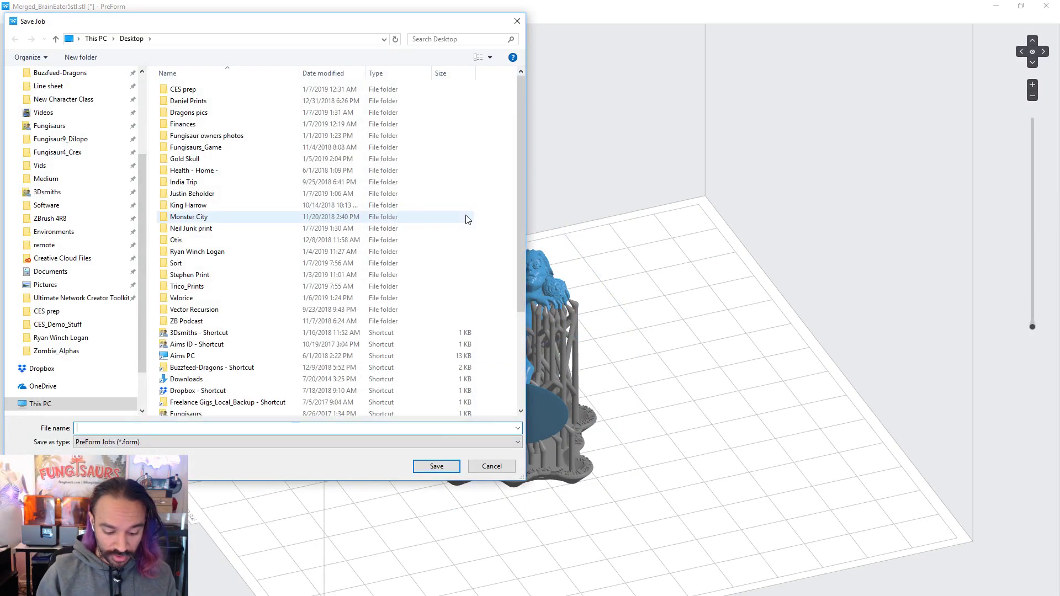
{"action": "type", "text": "BrainEater_Sarah1"}
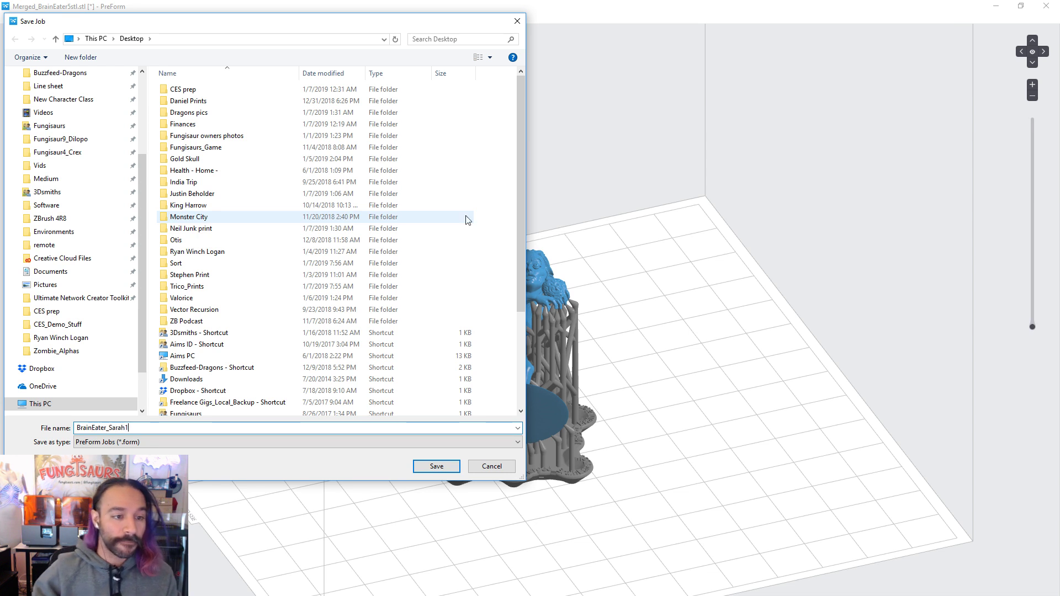
{"action": "double_click", "coordinate": [238, 92]}
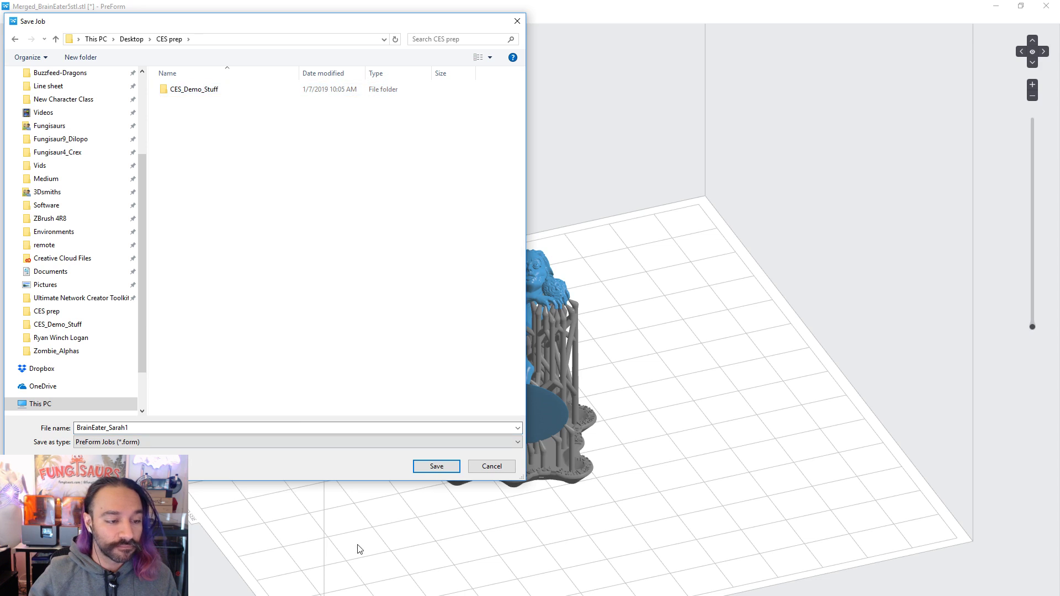
{"action": "left_click", "coordinate": [457, 469]}
{"action": "right_click_drag", "start_coordinate": [601, 324], "coordinate": [796, 360]}
{"action": "scroll", "coordinate": [655, 437], "scroll_direction": "up", "scroll_amount": 3}
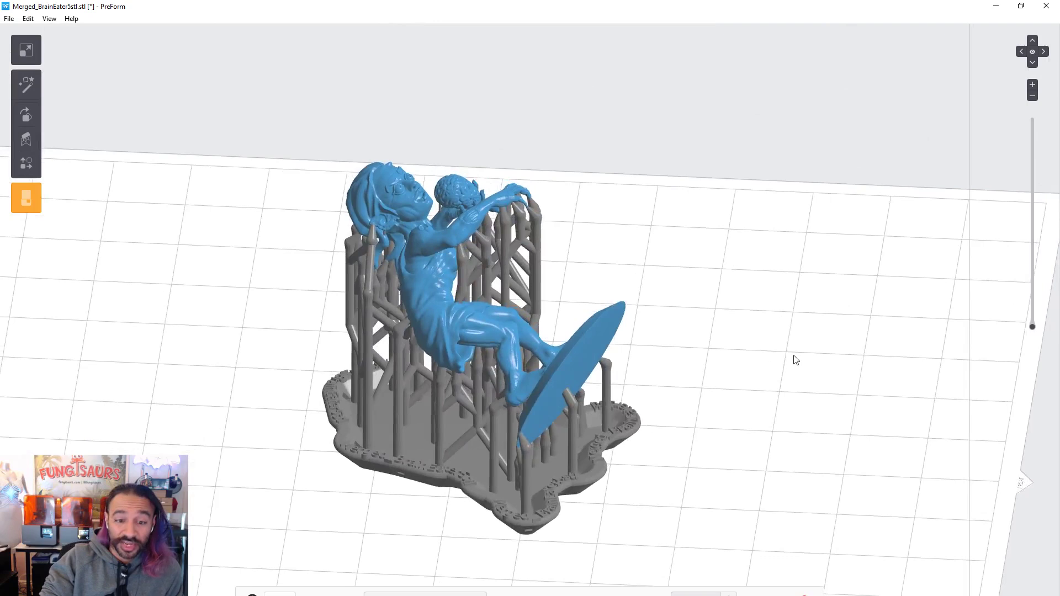
{"action": "right_click_drag", "start_coordinate": [682, 222], "coordinate": [651, 322]}
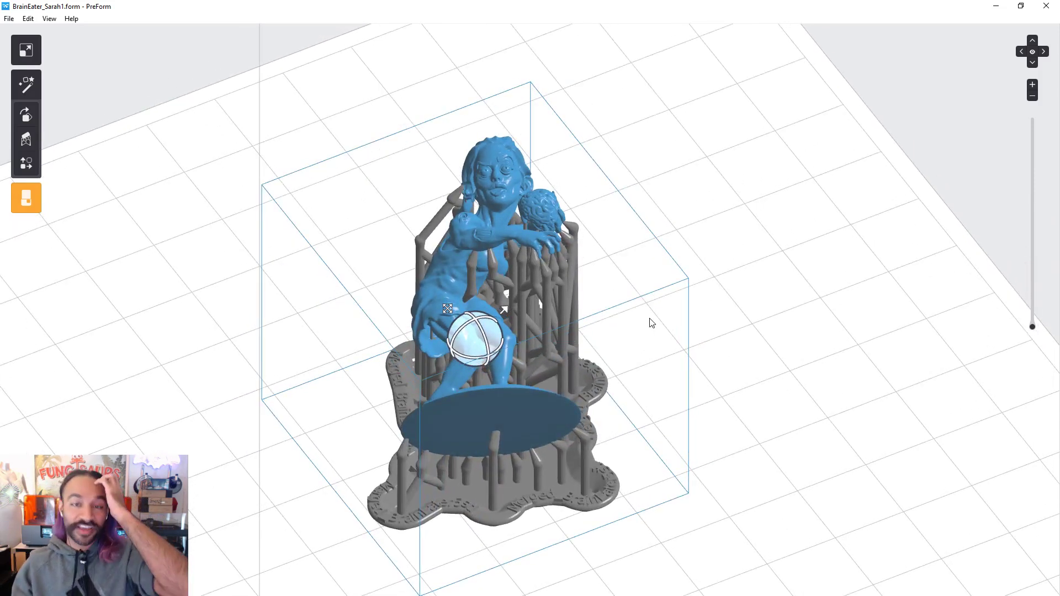